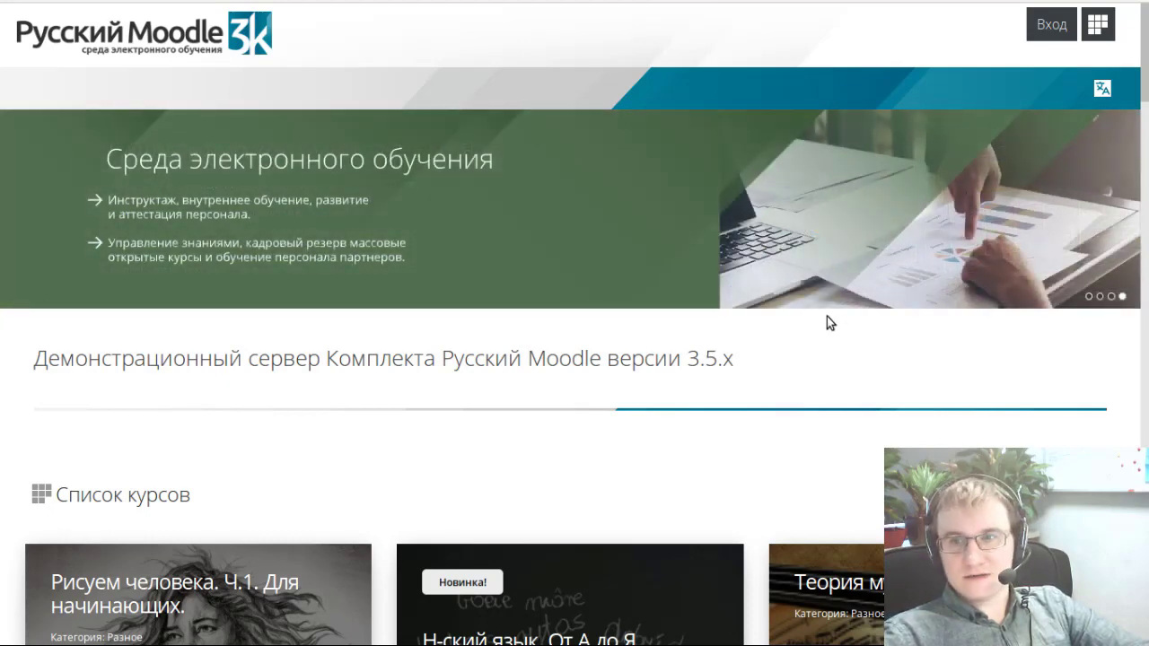
- Log in to the Русский Moodle 3KL demo site with the account's login and password
scroll(826, 321, "down", 2)
scroll(826, 320, "up", 2)
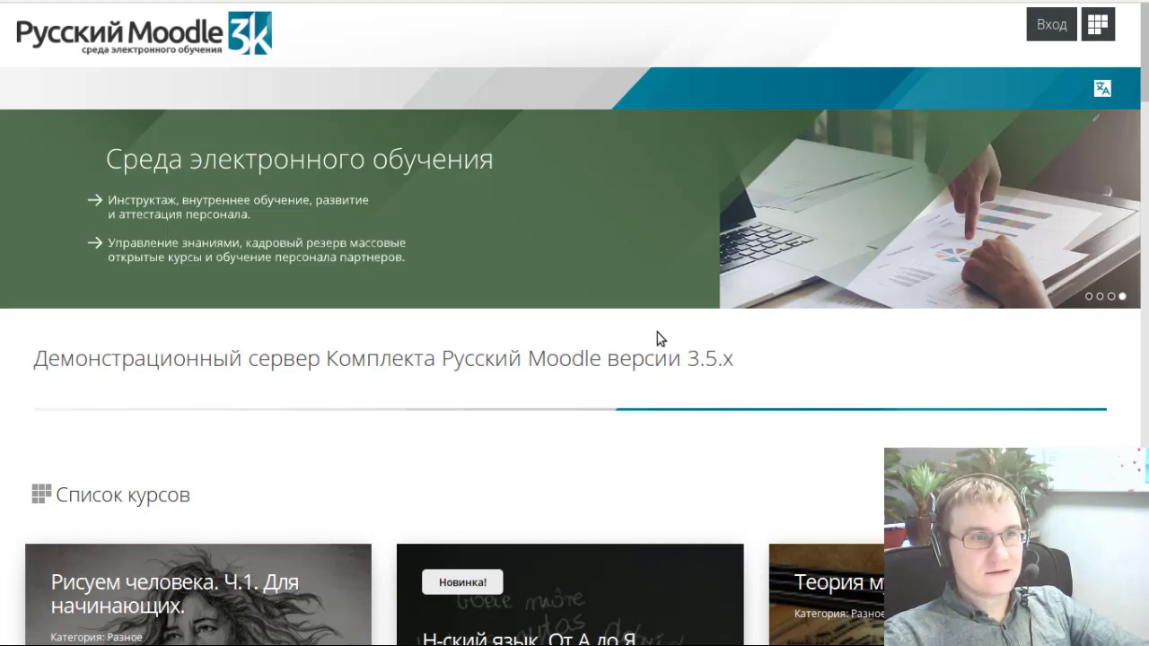
left_click(1051, 24)
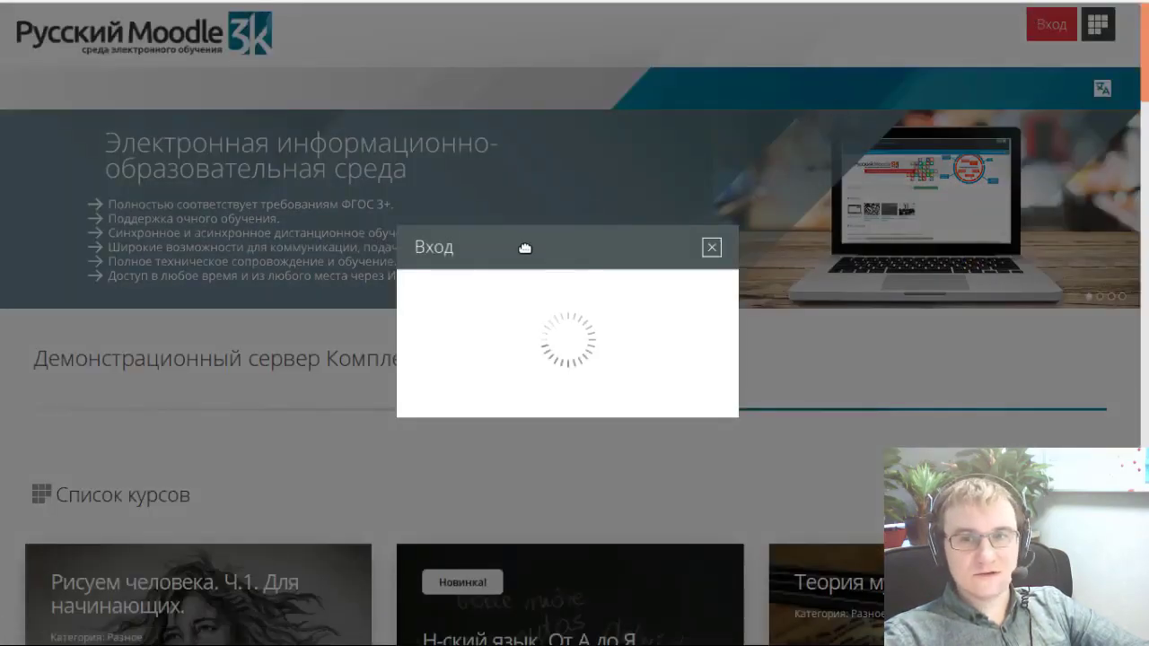
left_click(488, 246)
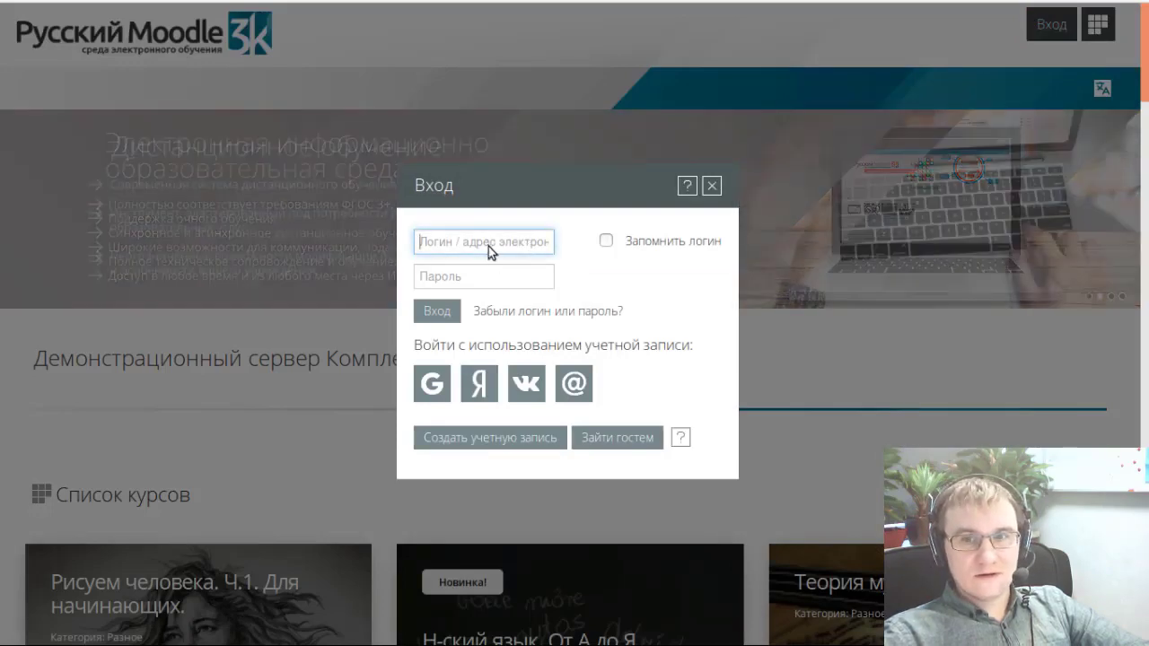
left_click(473, 270)
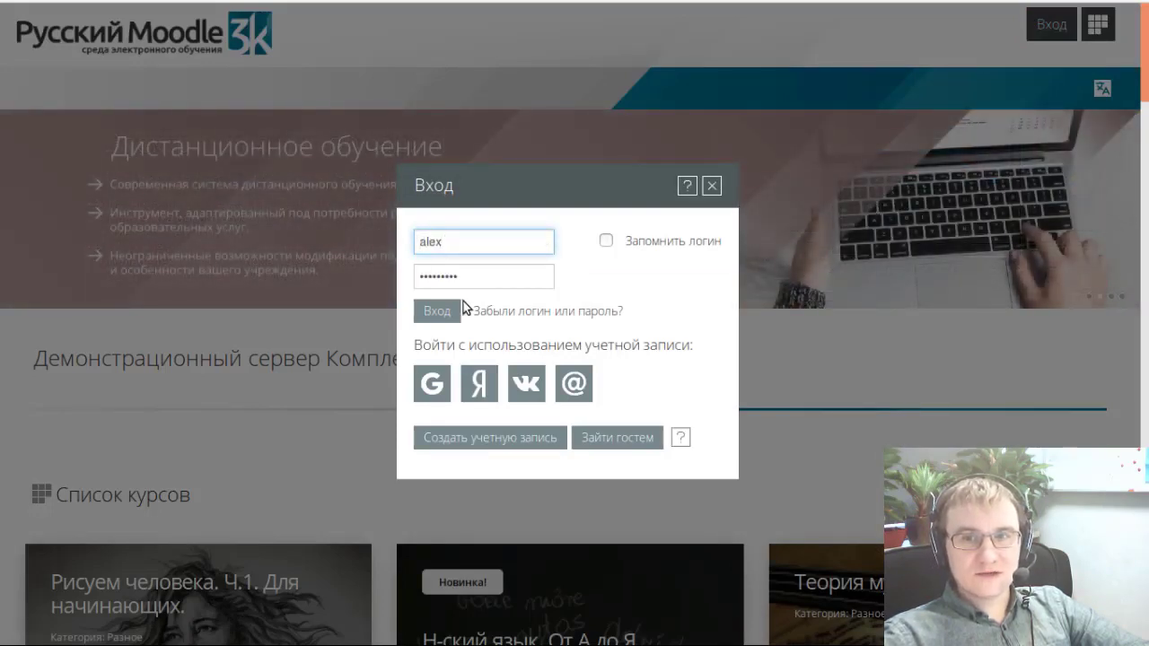
left_click(452, 310)
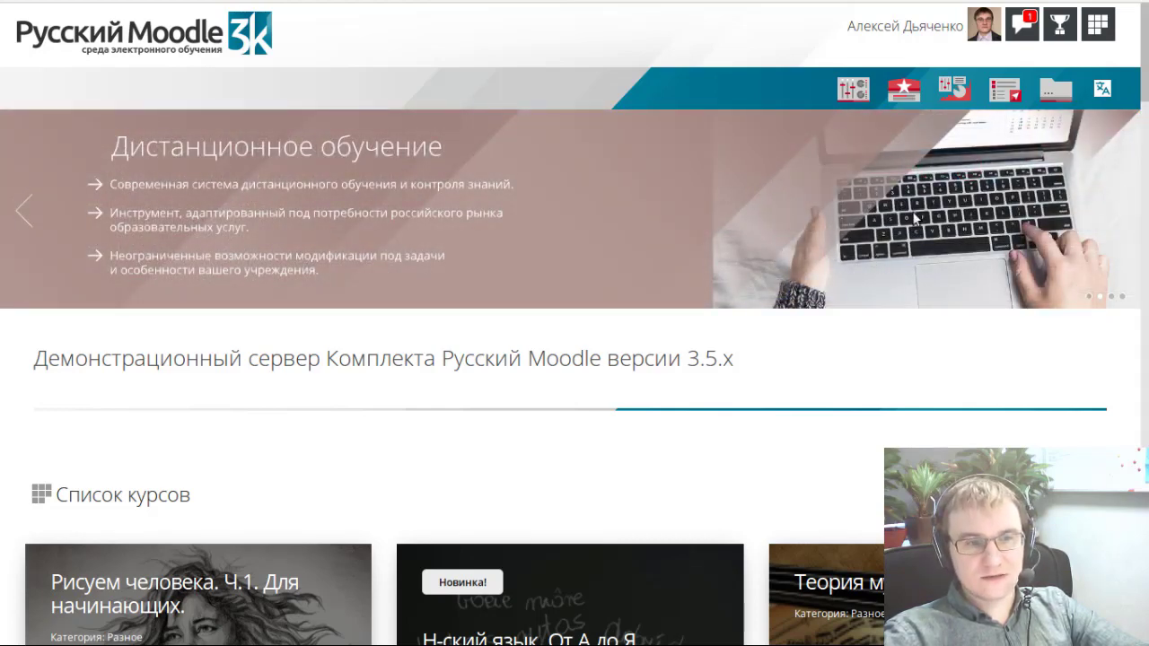
- Open the course and category management page (Управление курсами и категориями) from the site administration settings
left_click(853, 89)
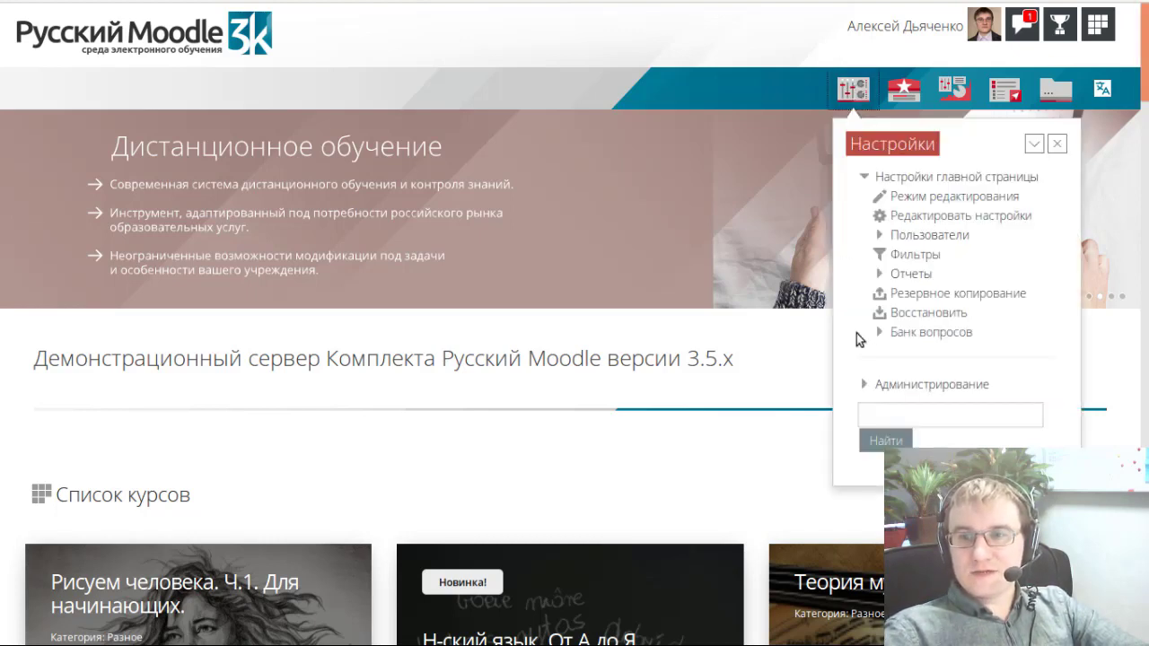
left_click(862, 386)
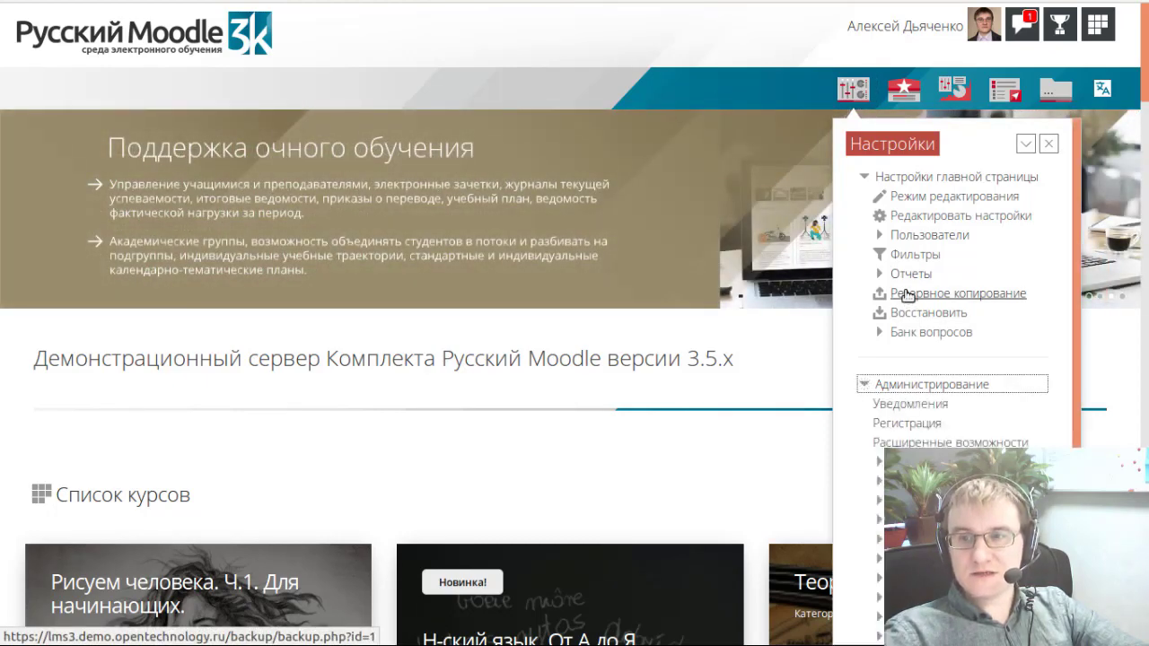
scroll(907, 296, "down", 2)
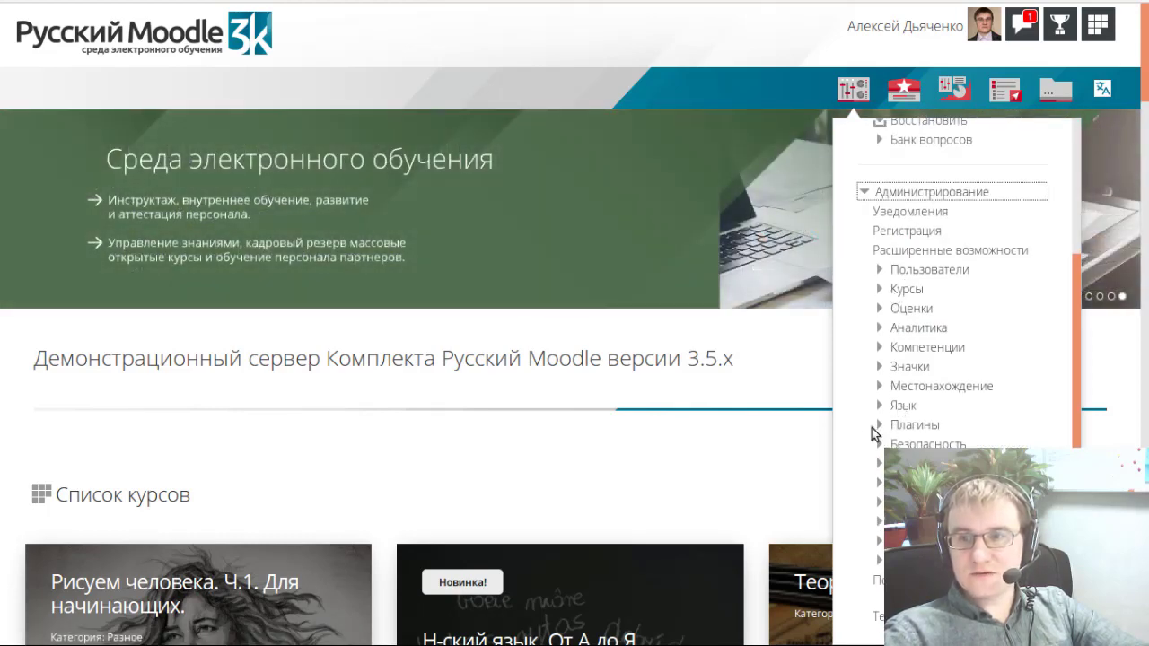
left_click(881, 289)
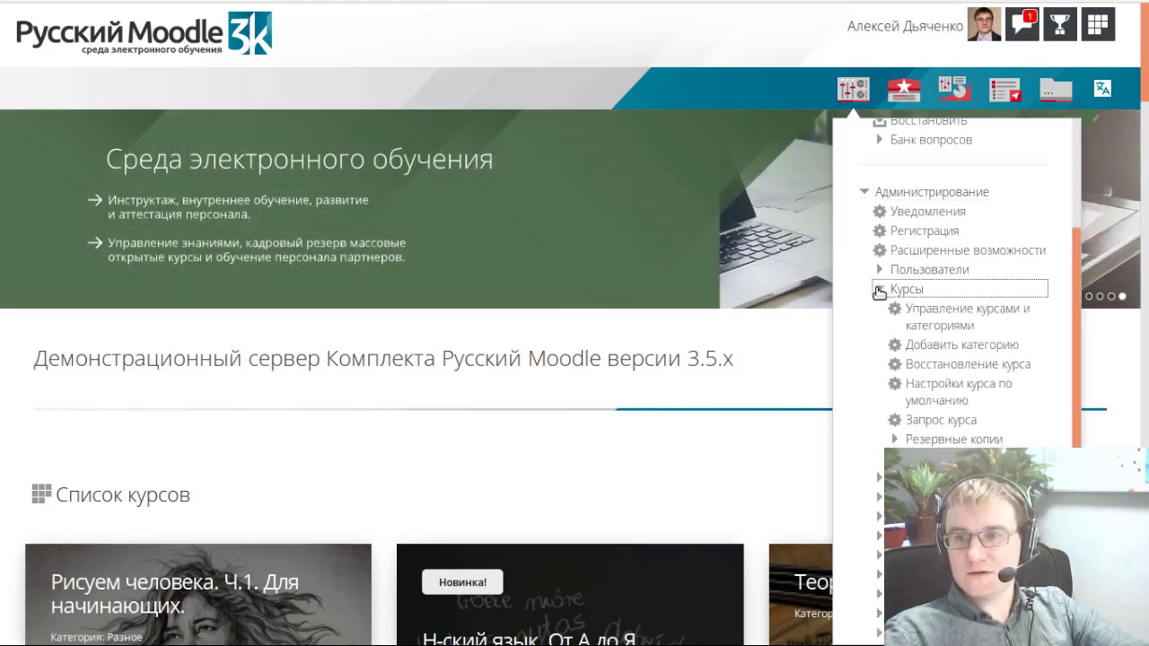
left_click(949, 323)
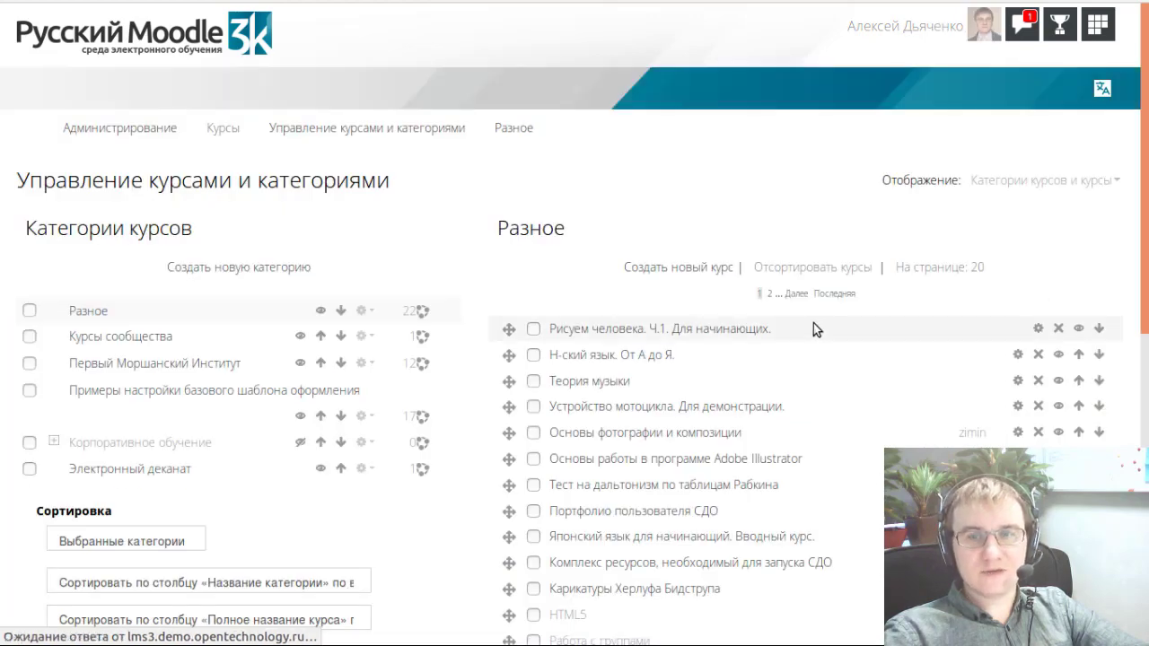
scroll(614, 293, "down", 2)
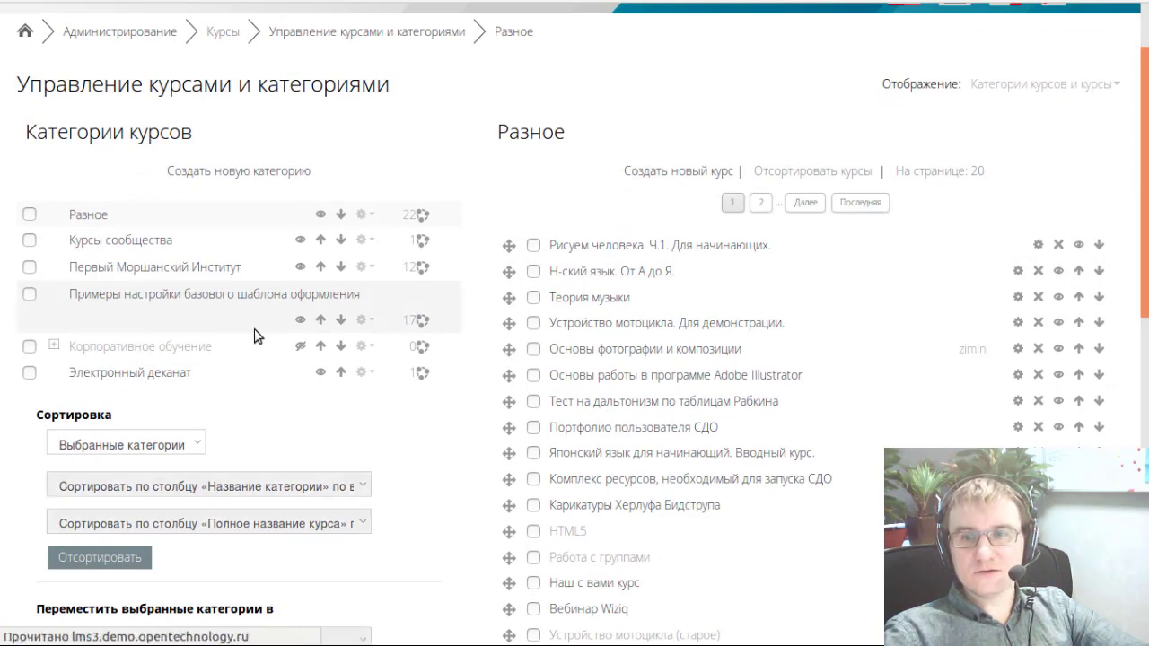
scroll(254, 335, "down", 1)
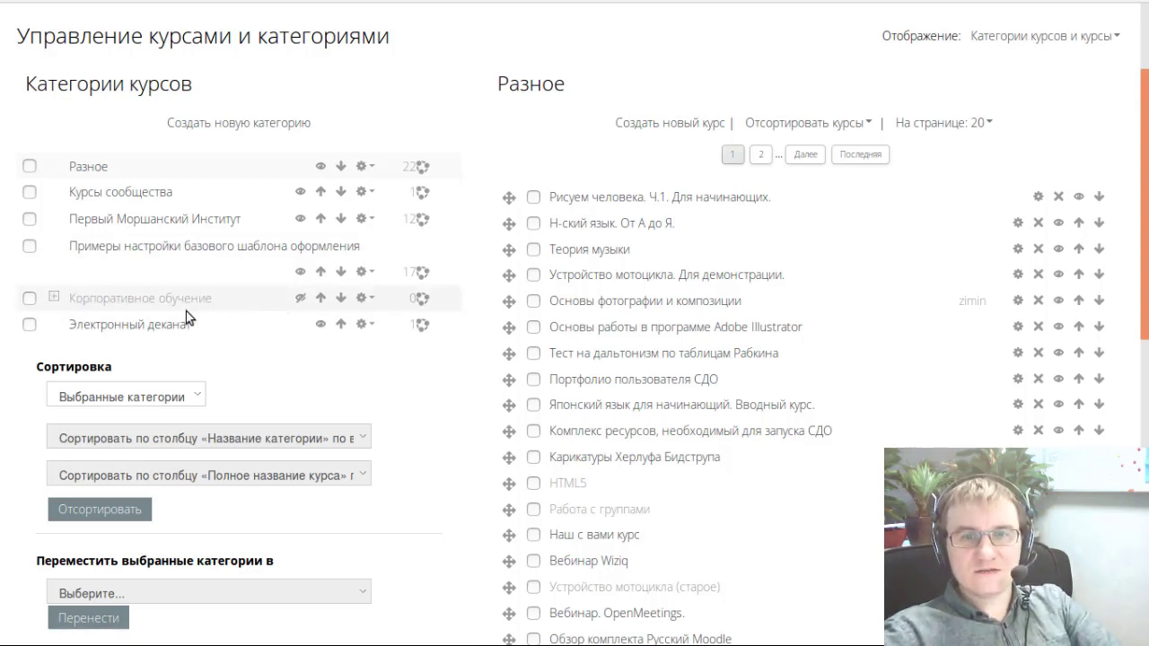
- Select the Разное category, review its courses, and start creating a new course in it
left_click(88, 168)
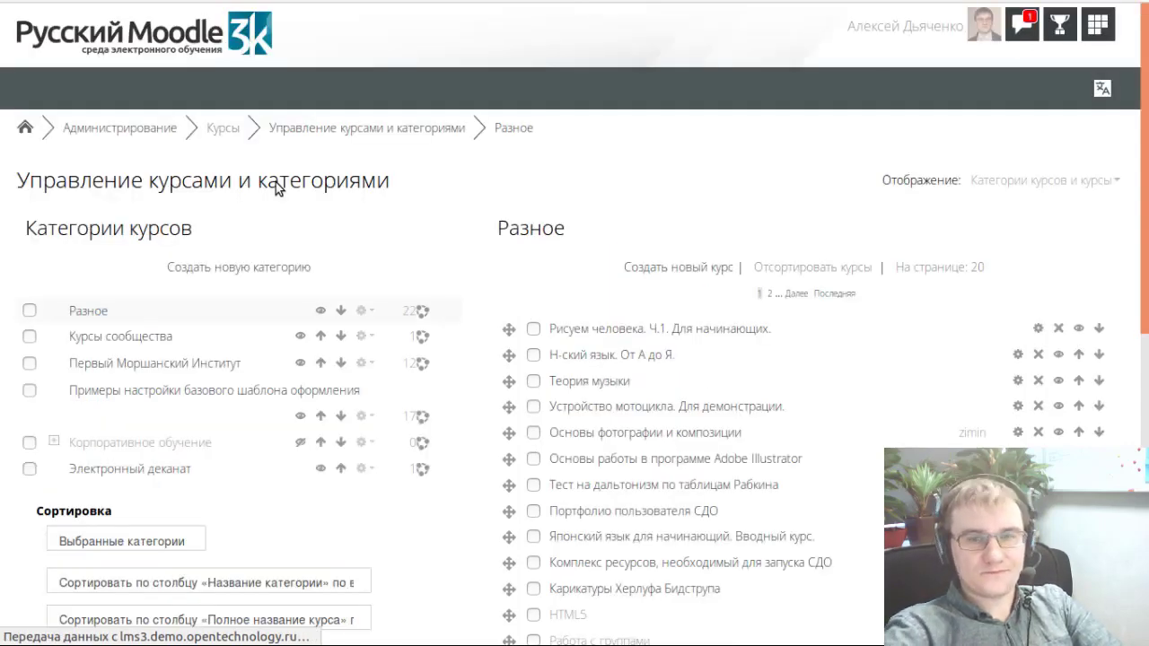
scroll(320, 276, "down", 2)
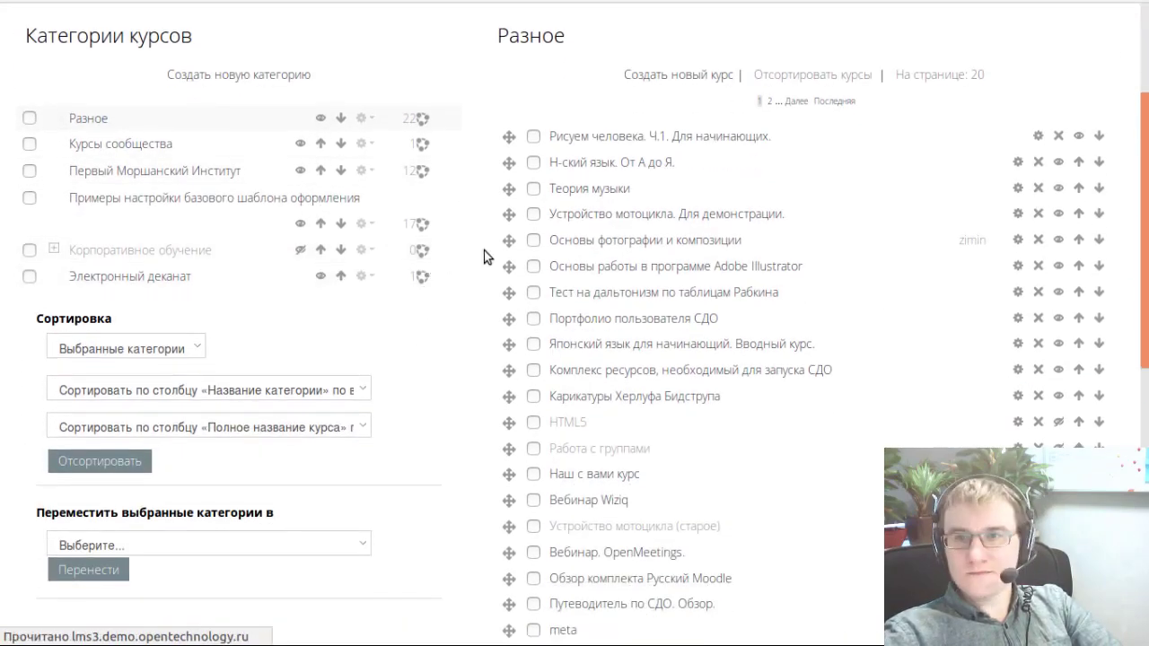
scroll(818, 238, "up", 1)
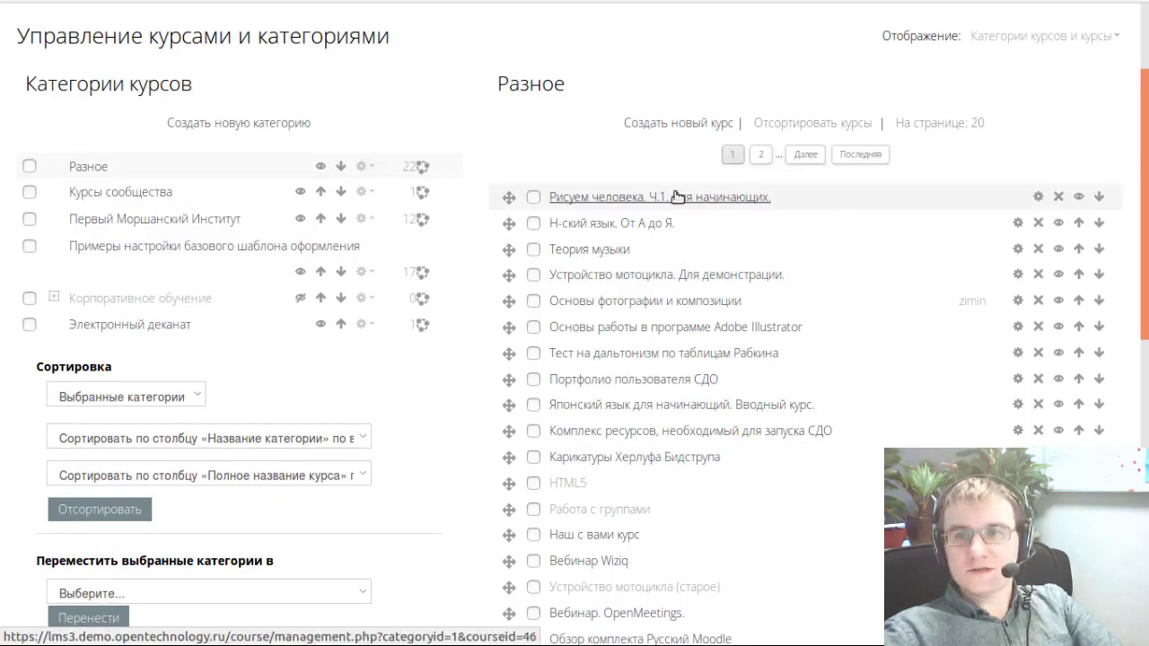
scroll(682, 194, "down", 2)
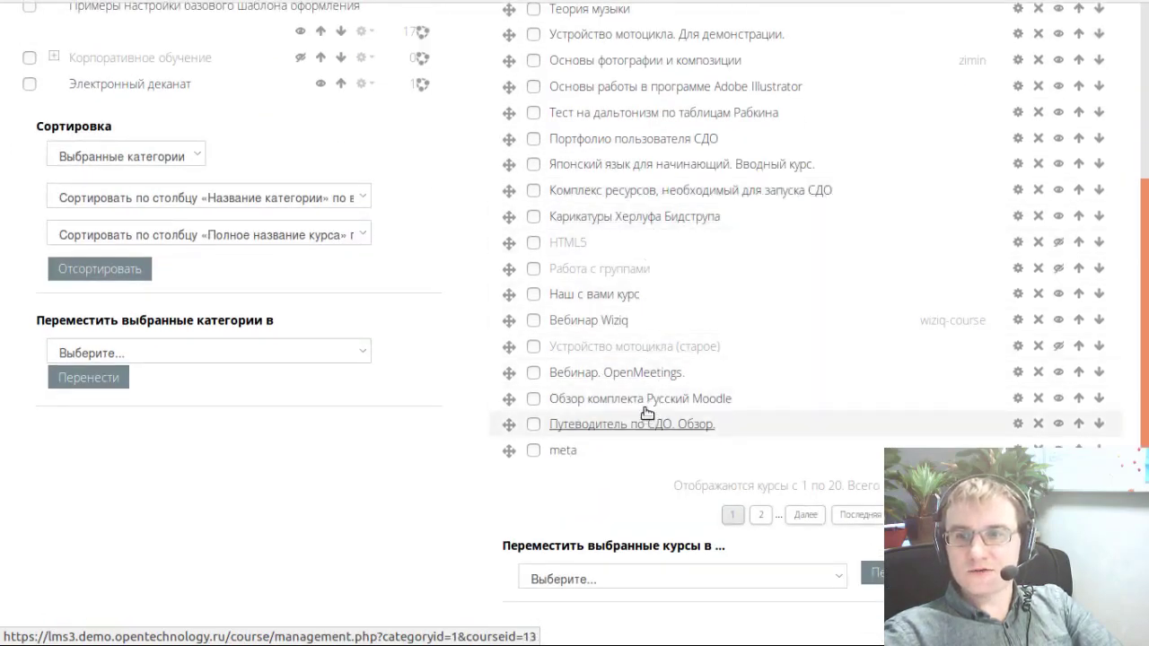
scroll(984, 260, "up", 2)
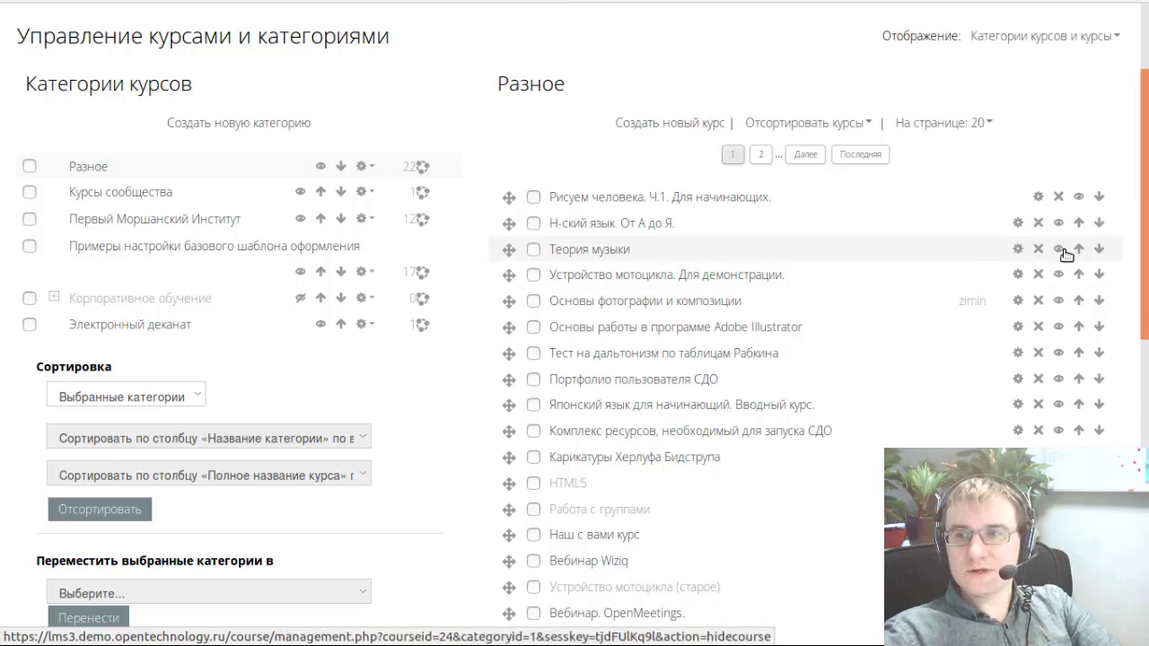
scroll(810, 154, "up", 2)
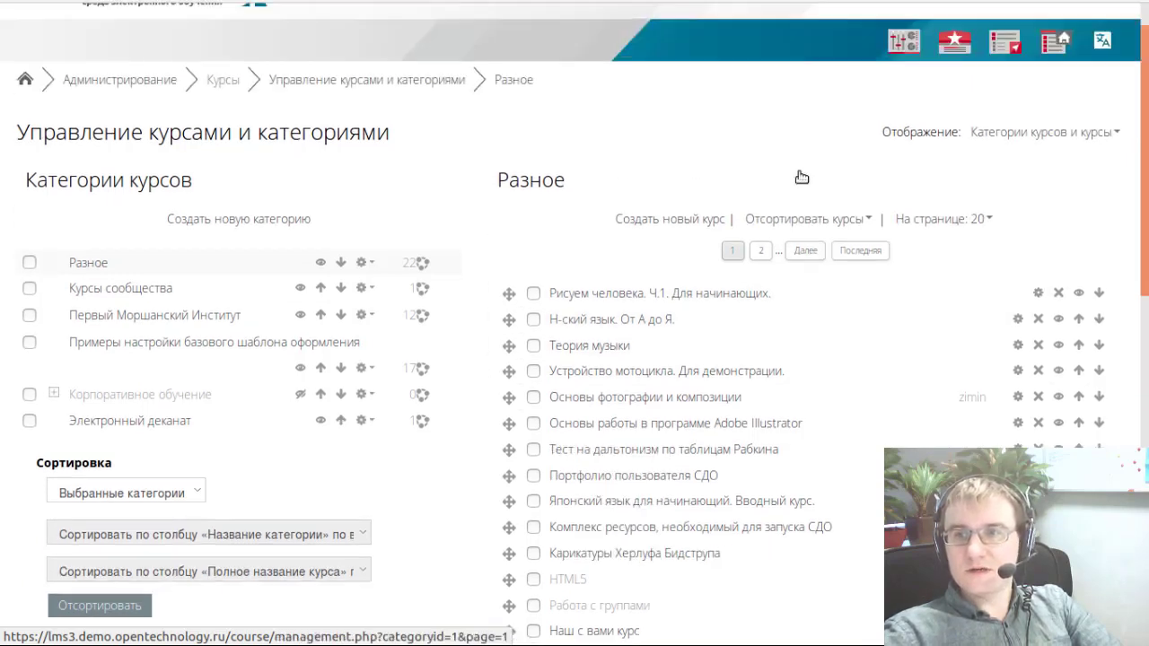
left_click(647, 224)
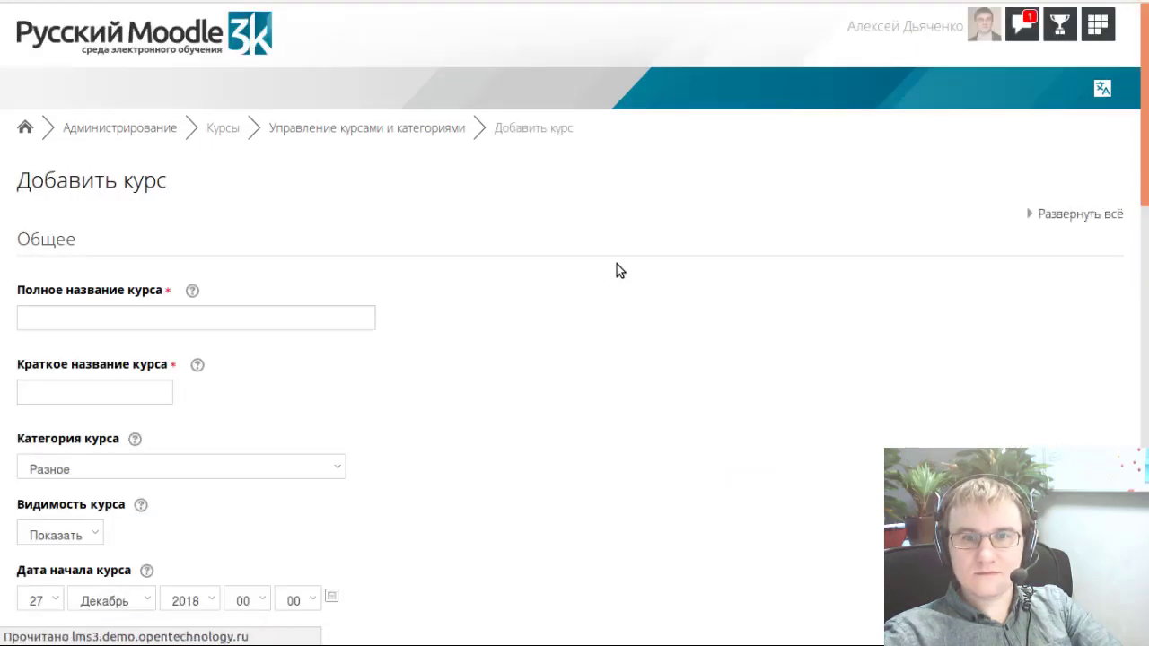
- Enlarge the page display and look through the general and description fields of the new course form
scroll(616, 265, "down", 3)
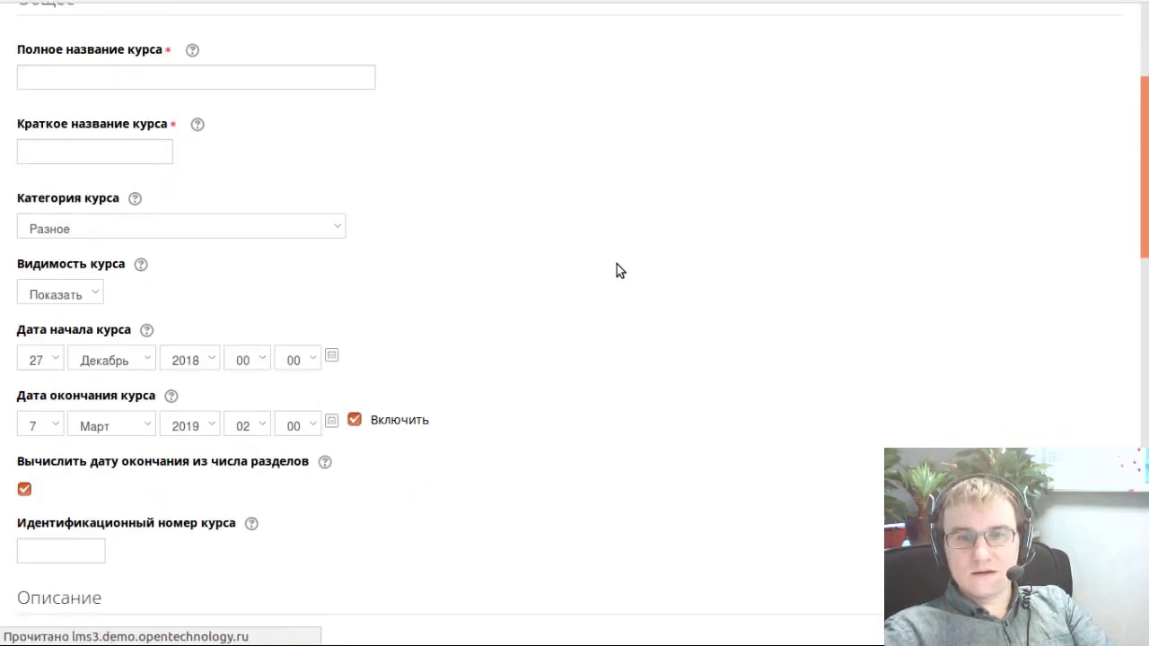
left_click(291, 241)
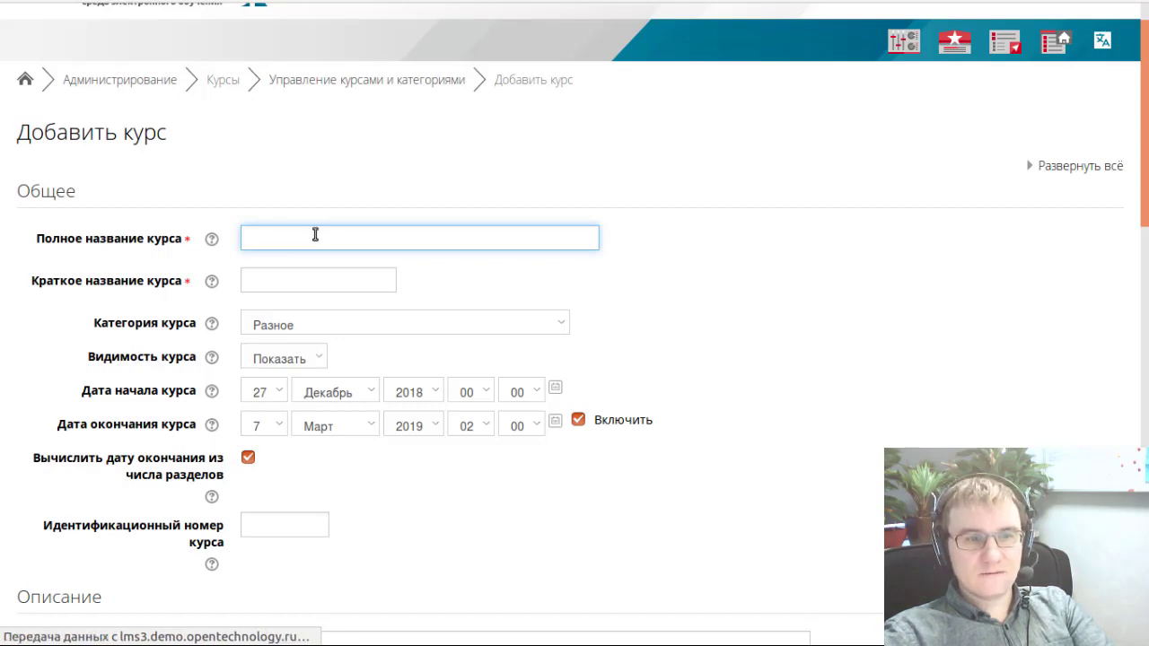
key("ctrl+plus")
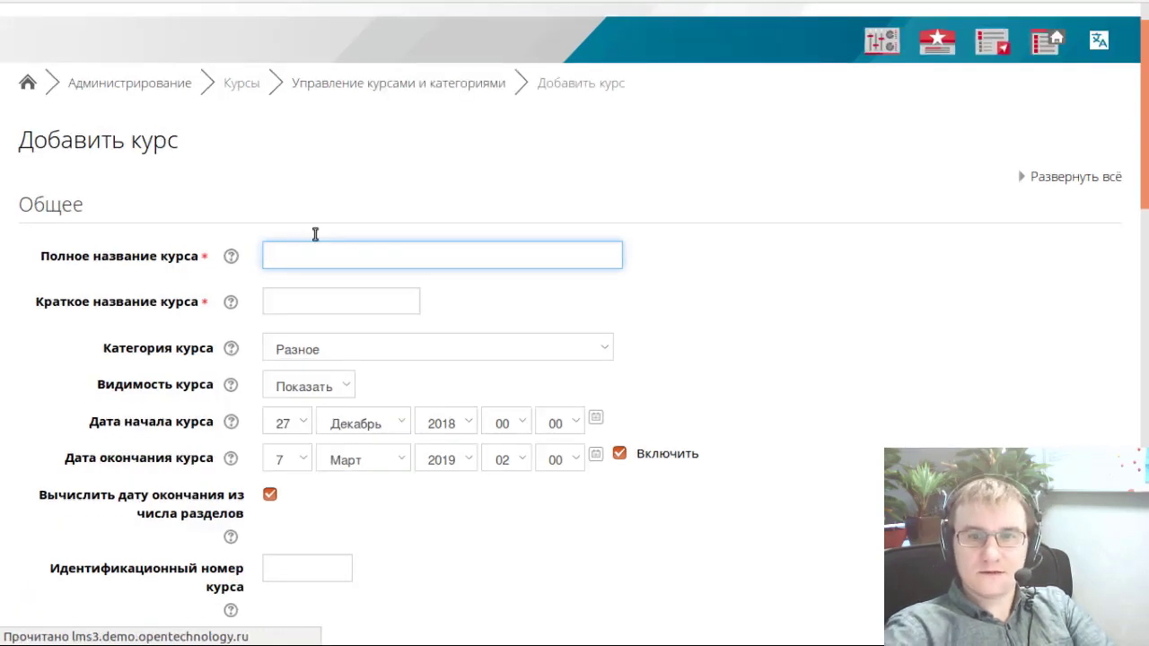
key("ctrl+plus")
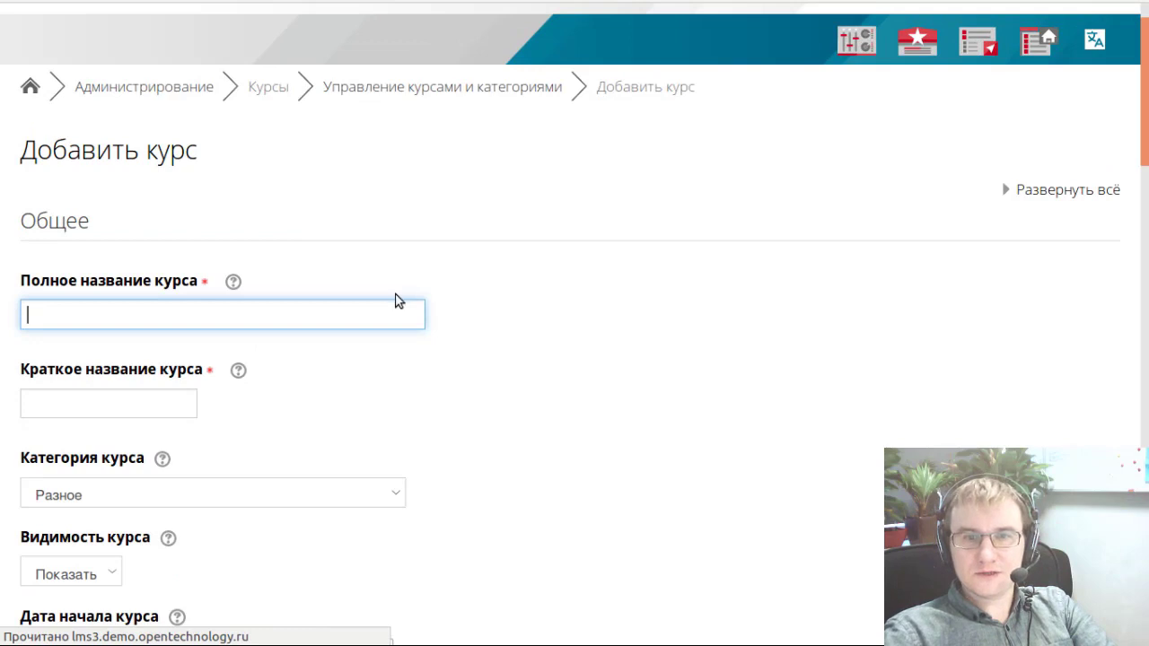
scroll(398, 305, "down", 3)
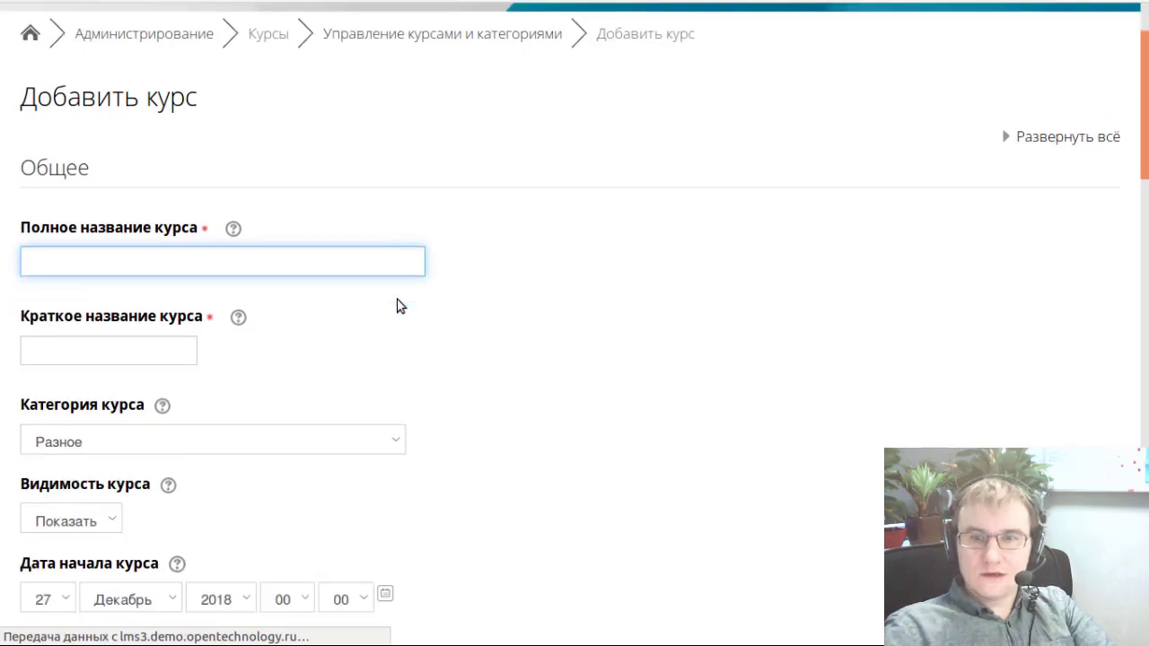
scroll(398, 306, "up", 2)
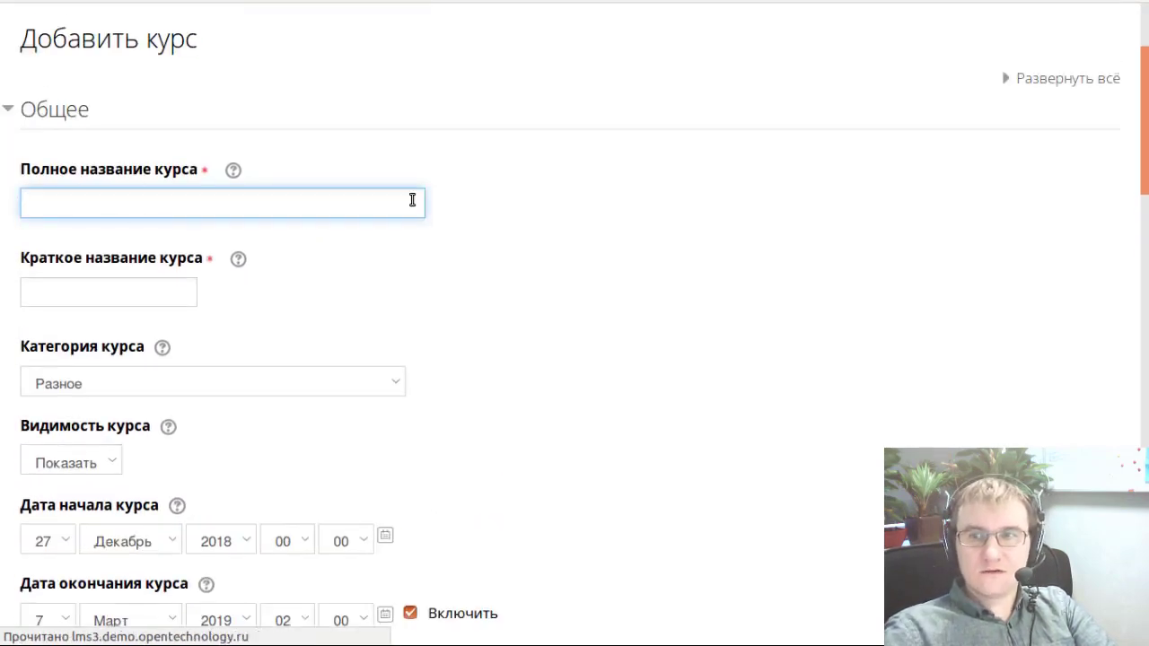
scroll(320, 298, "down", 6)
scroll(318, 293, "up", 7)
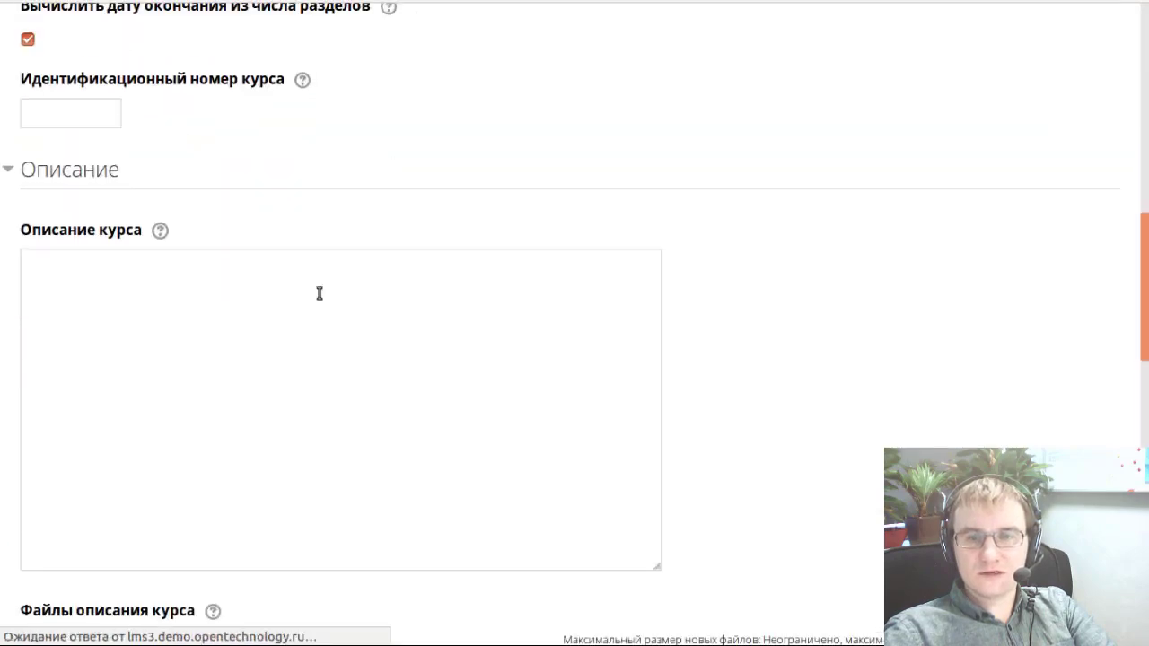
scroll(126, 216, "up", 2)
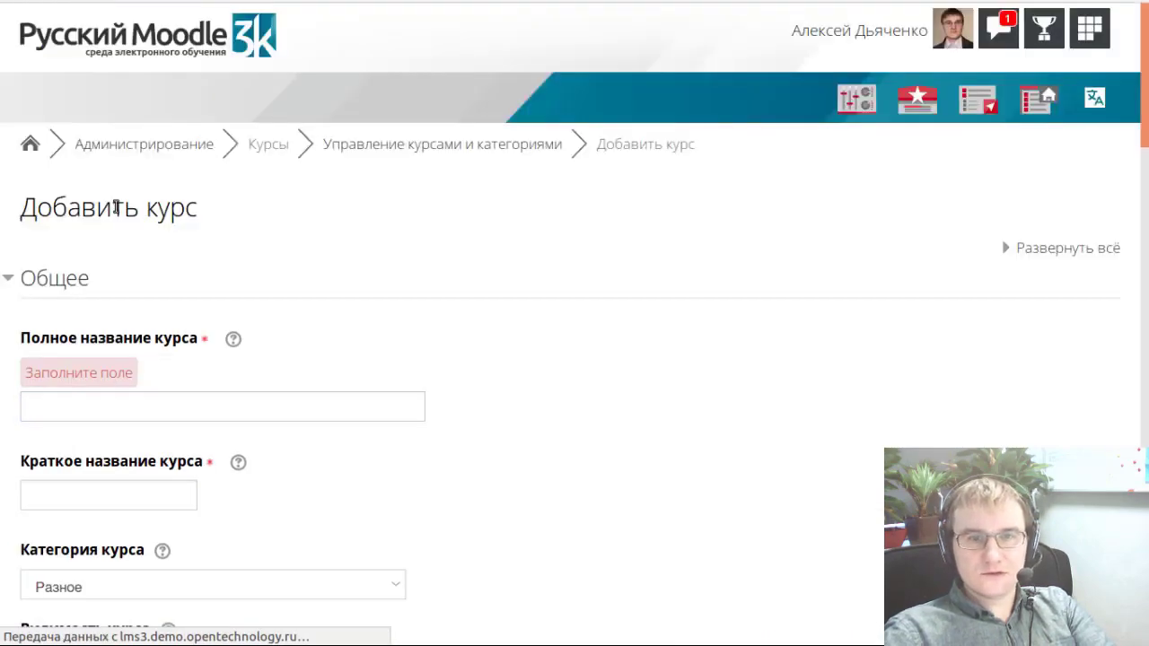
- Set the full course name to "Практикум по созданию курсов в Moodle для начинающих"
left_click(141, 405)
scroll(227, 392, "down", 1)
scroll(226, 392, "down", 1)
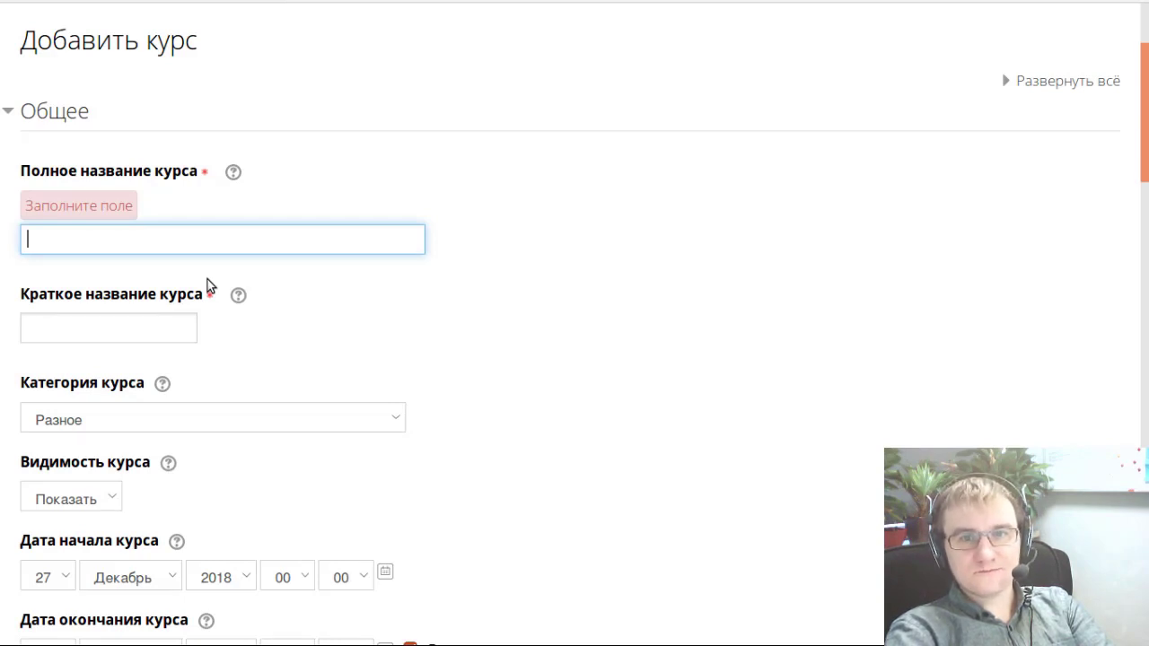
type("Прак")
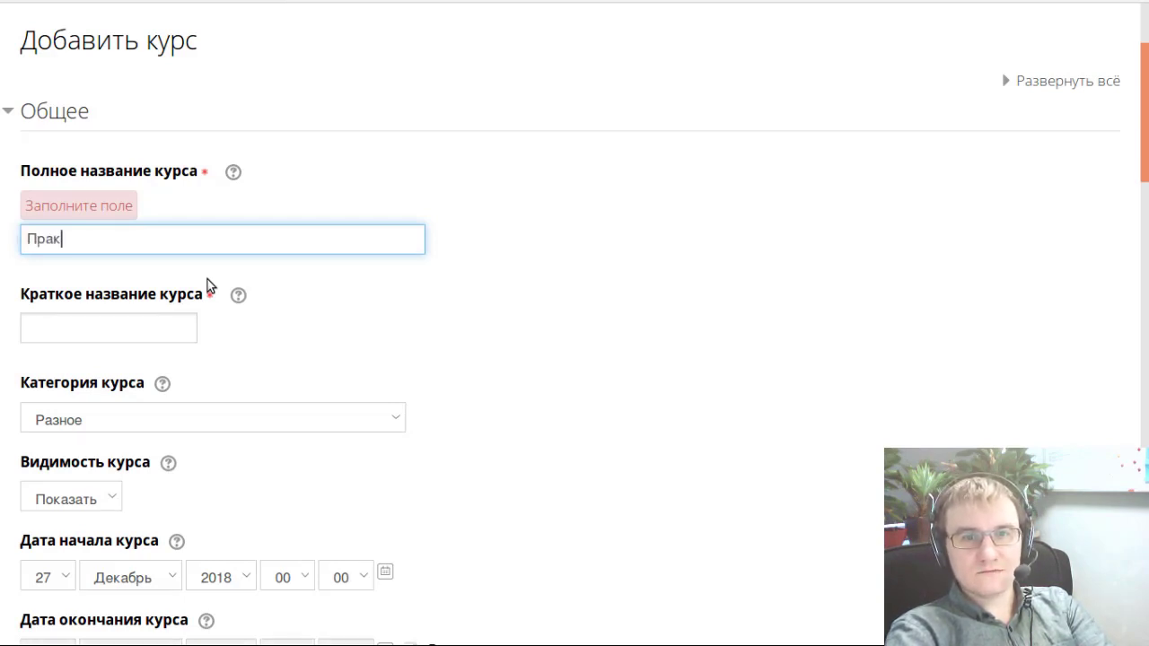
type("тикум по ")
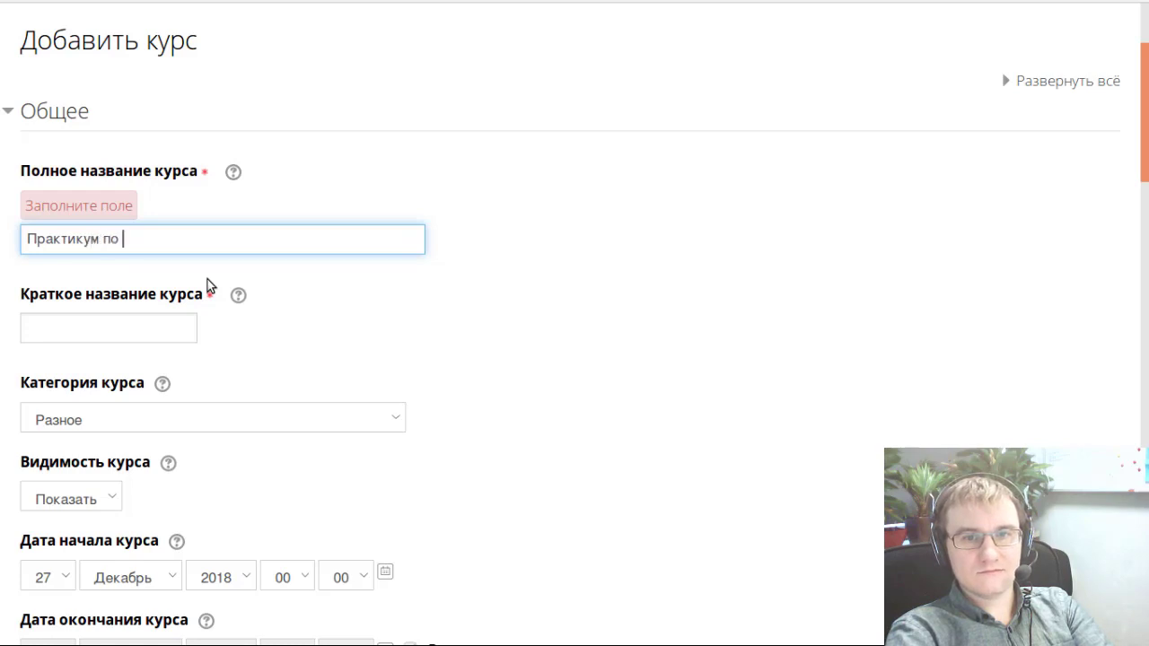
type("созданию")
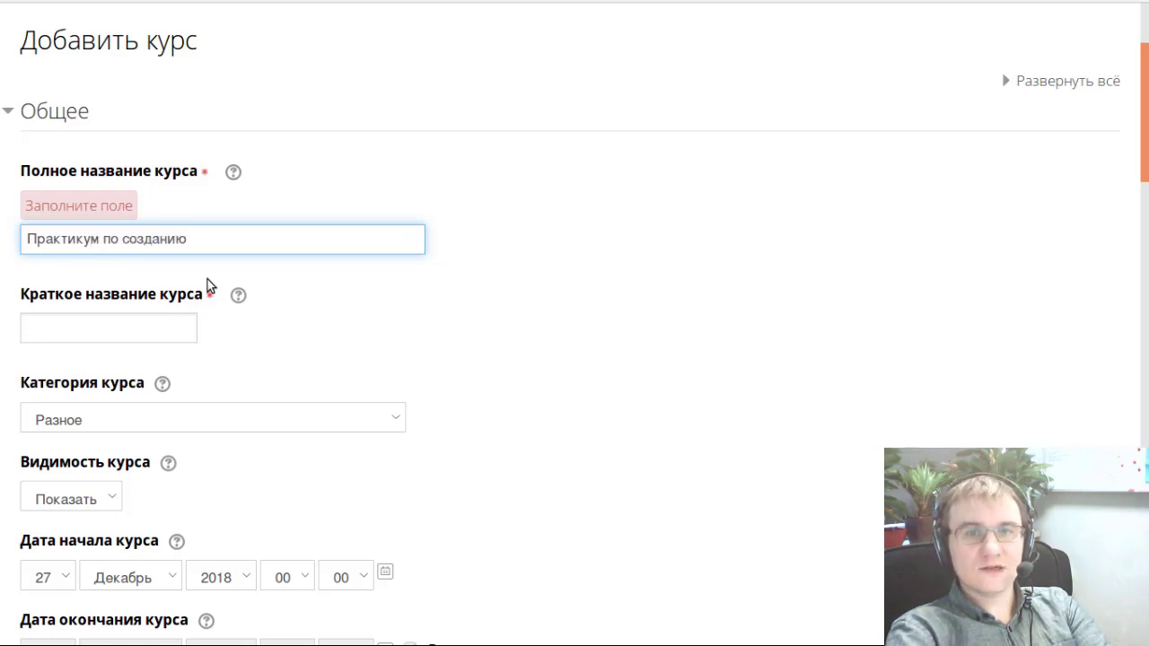
type(" ку")
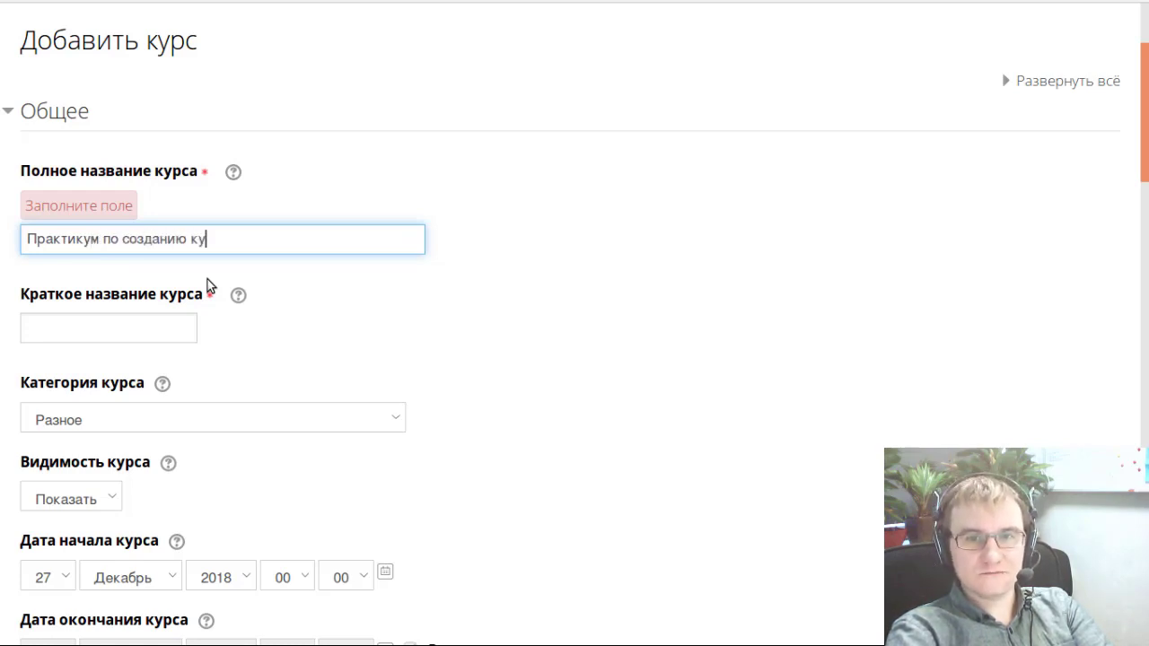
type("рсов в Mood")
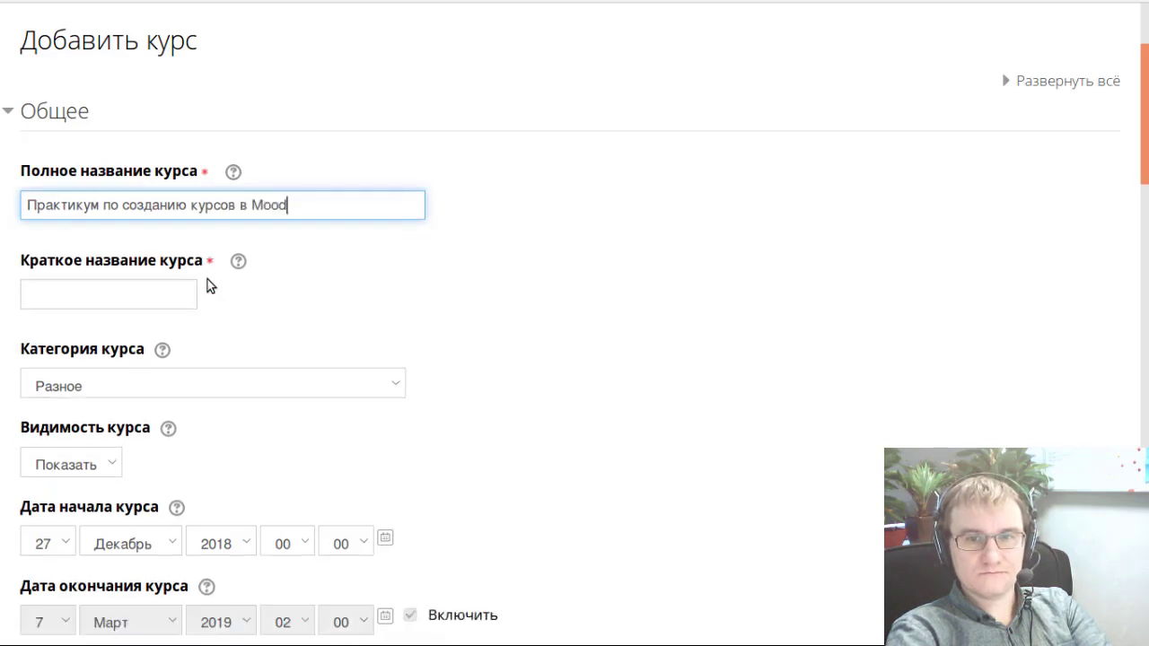
type("le для начин")
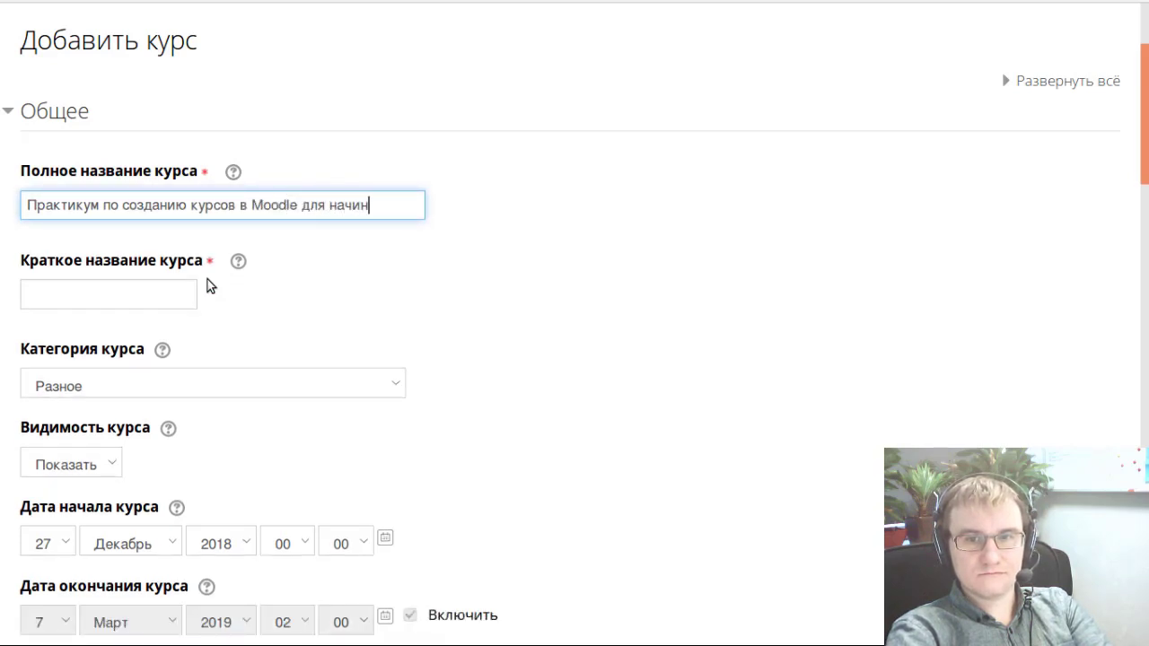
type("ающих")
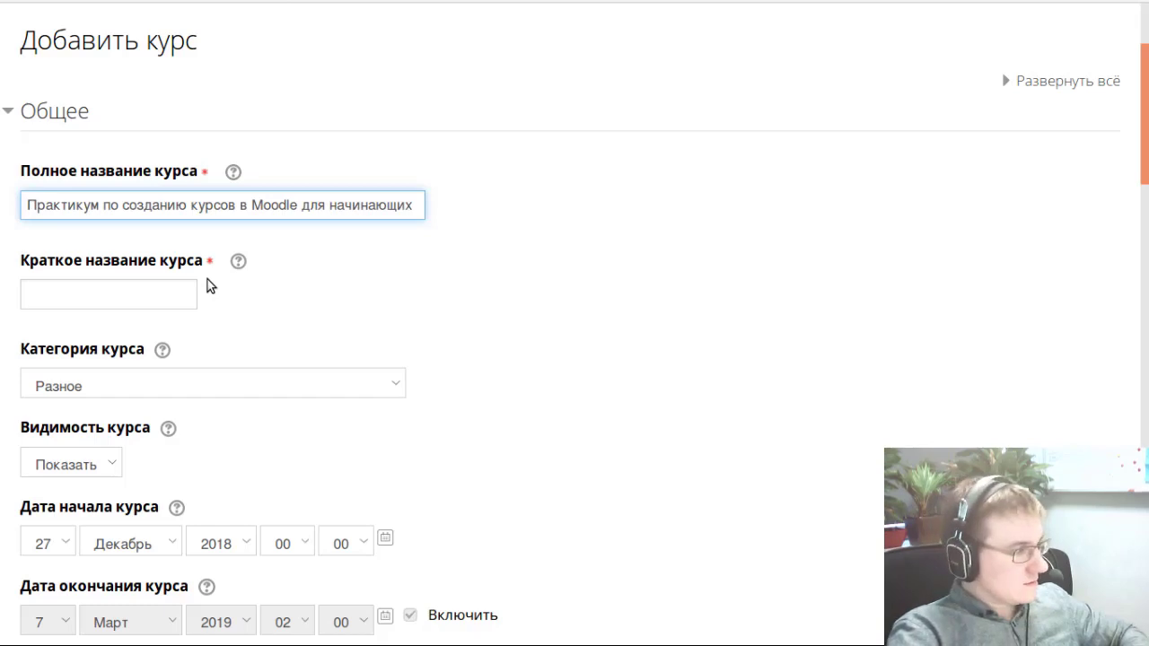
- Set the short course name (Краткое название курса) to "MoodleBeginer181226"
left_click(133, 298)
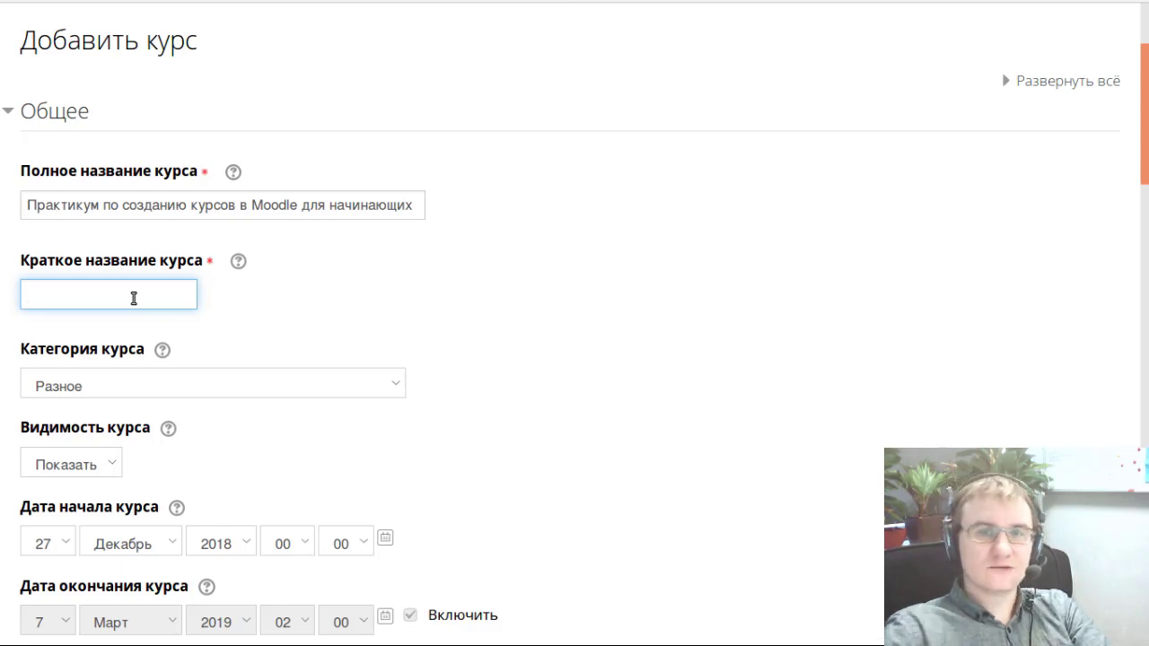
scroll(117, 270, "down", 2)
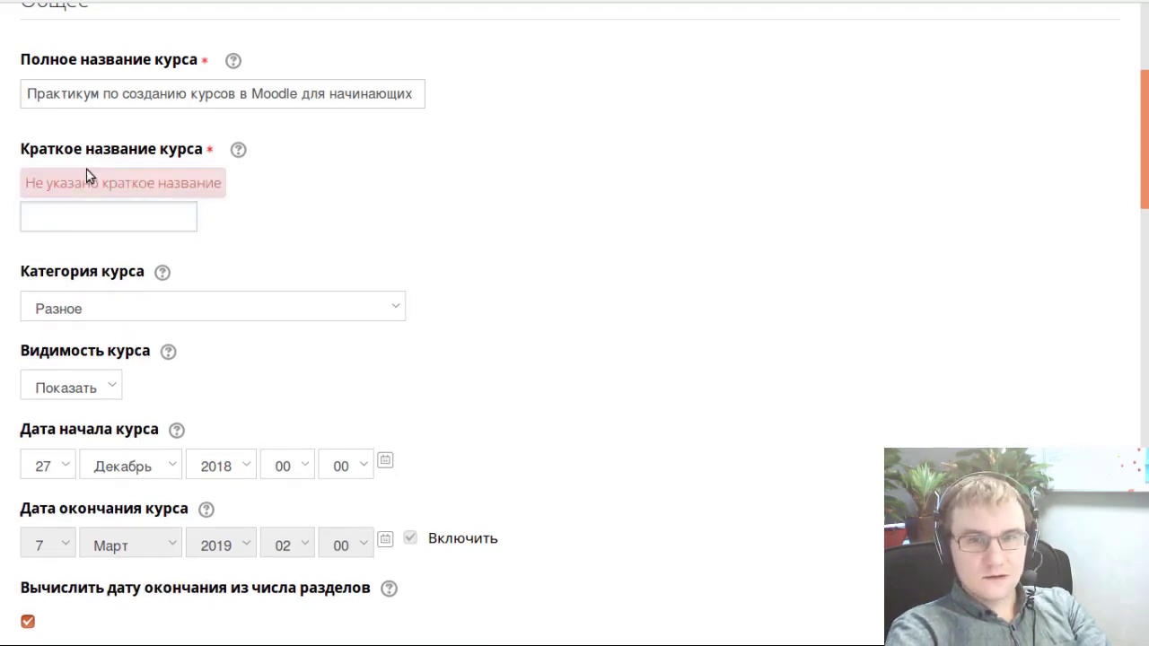
left_click(84, 223)
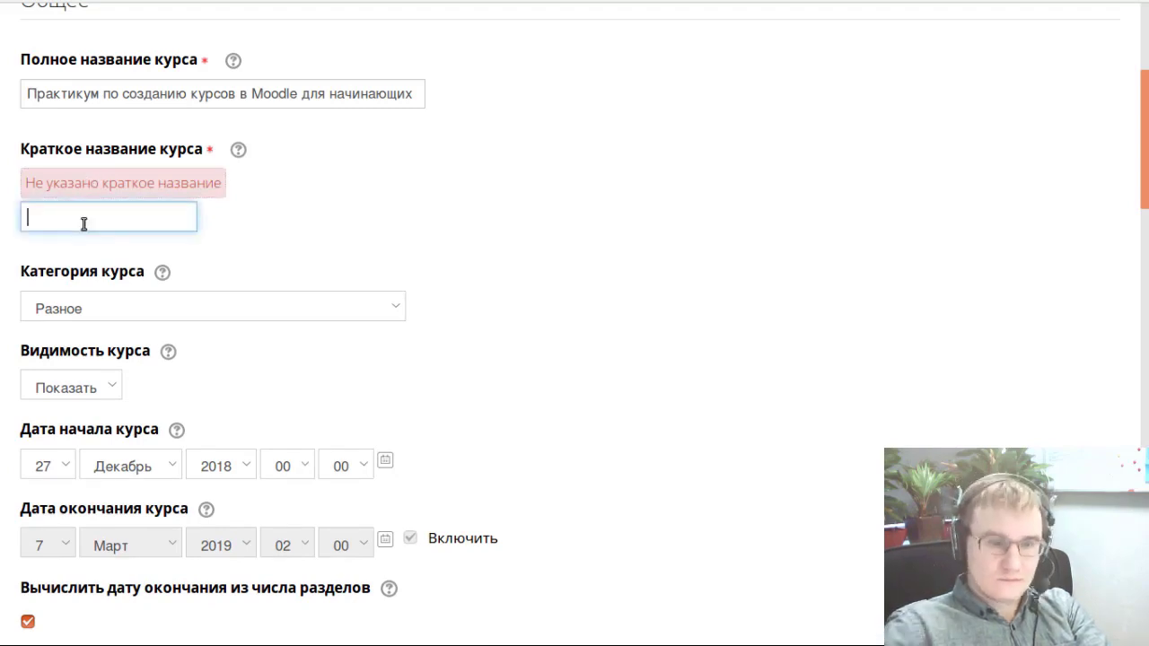
type("Mood")
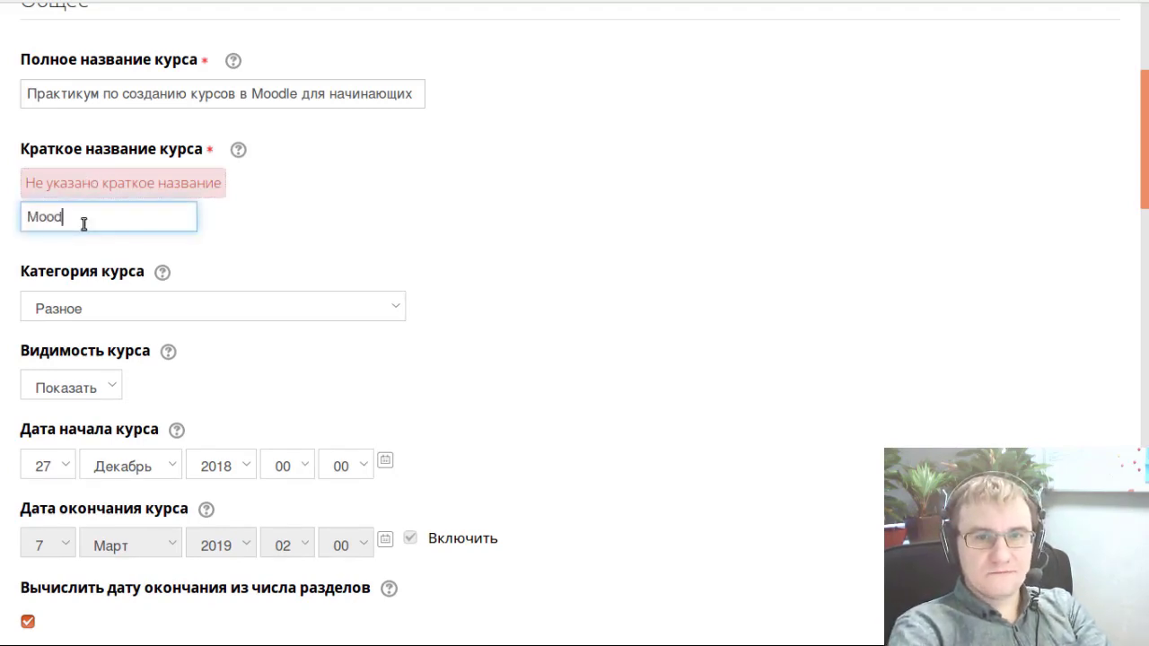
type("leBeg")
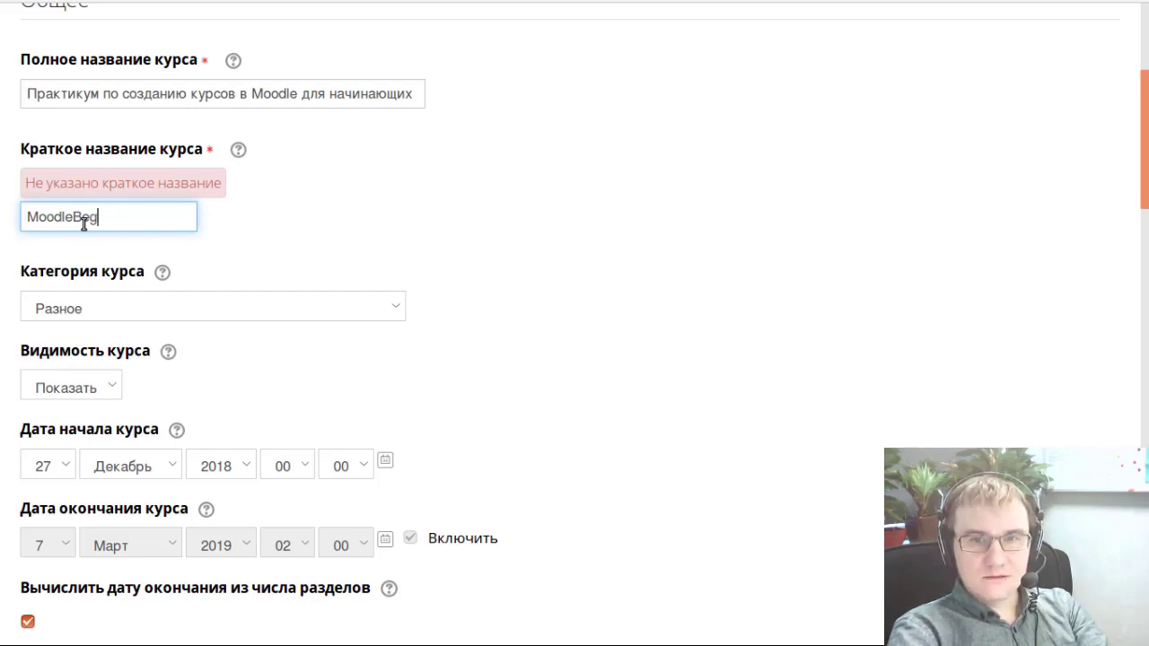
type("i")
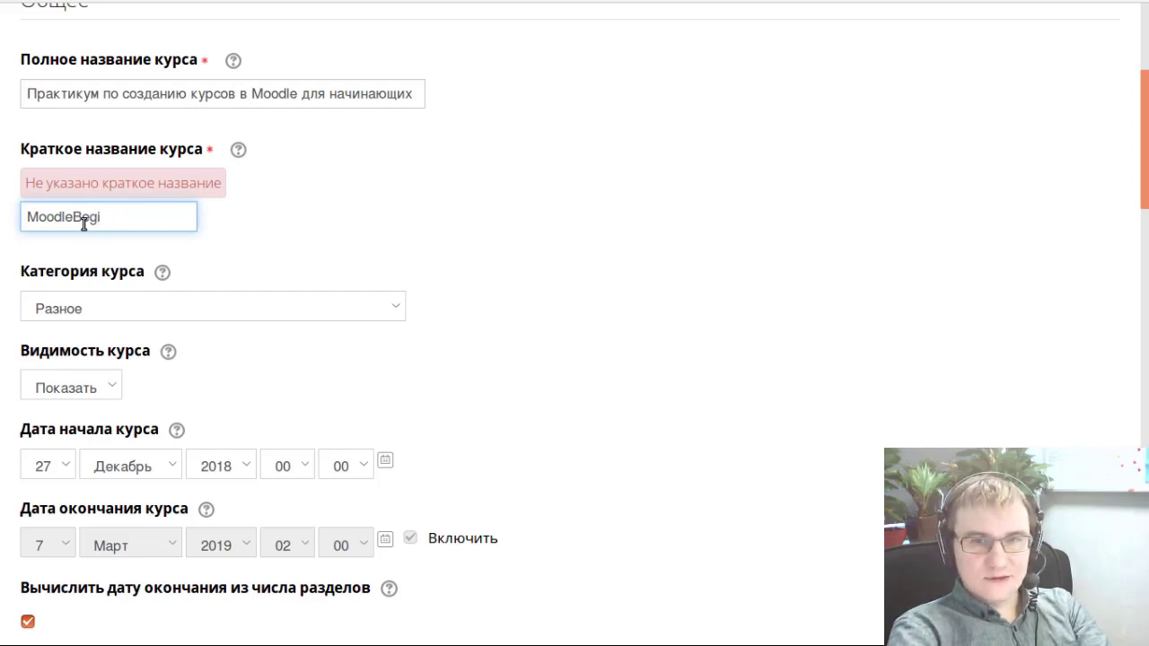
type("ner")
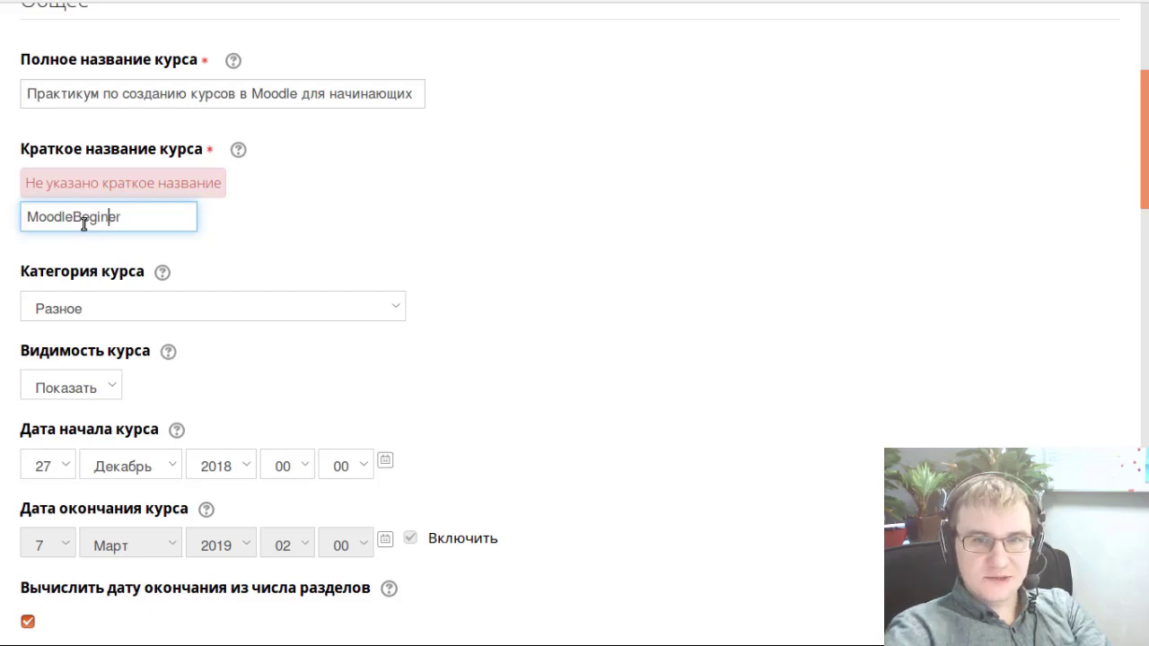
left_click(104, 217)
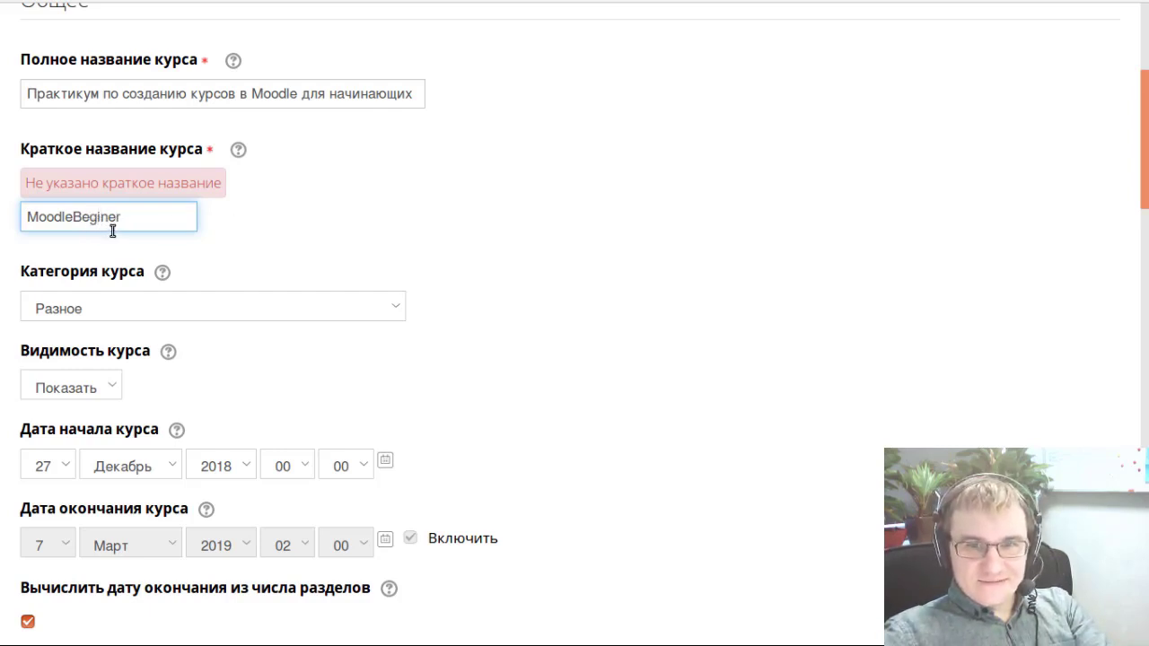
left_click(127, 218)
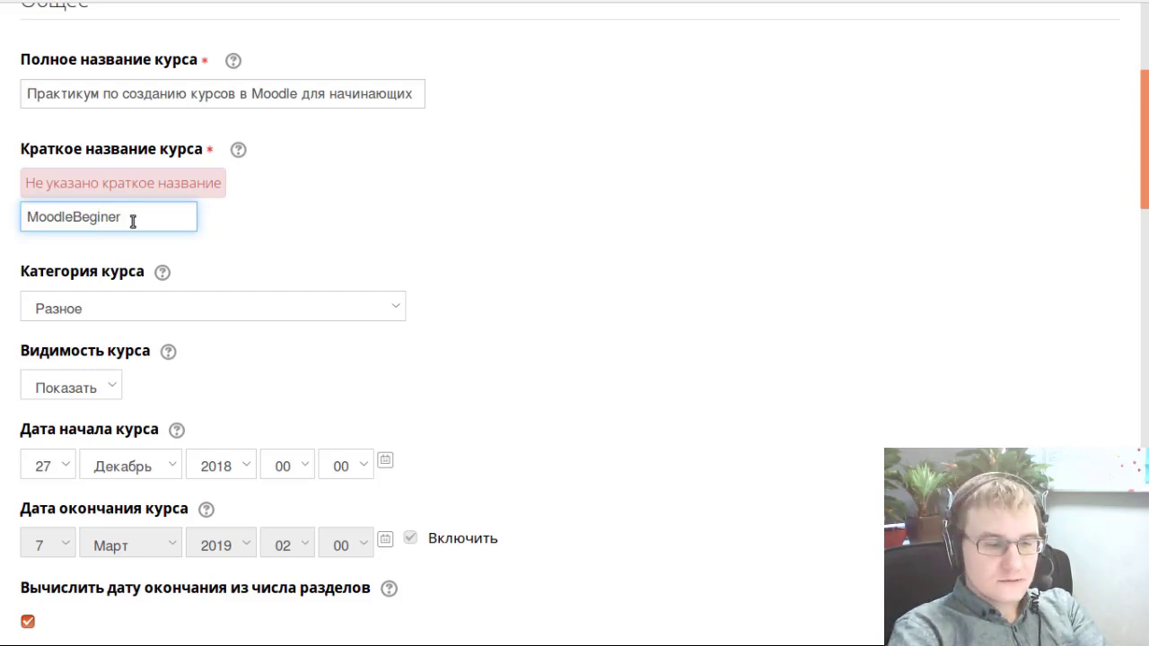
type("18122")
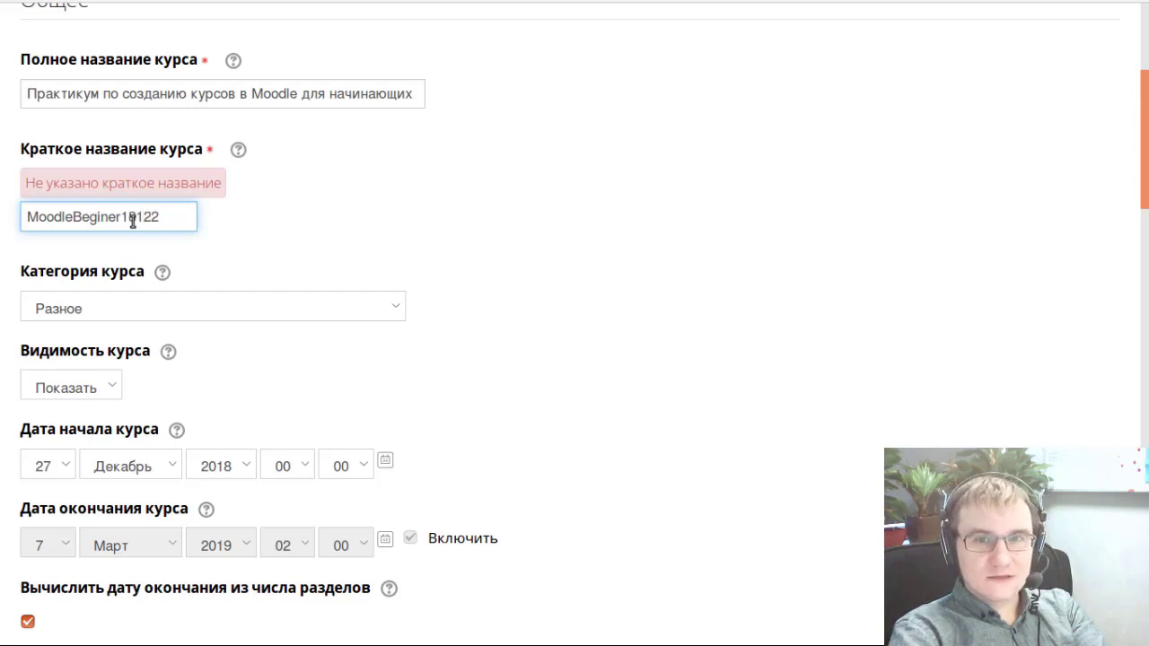
type("6")
- Examine the course visibility, start date, and end date settings, including the option that calculates the end date from the number of sections
scroll(238, 328, "down", 3)
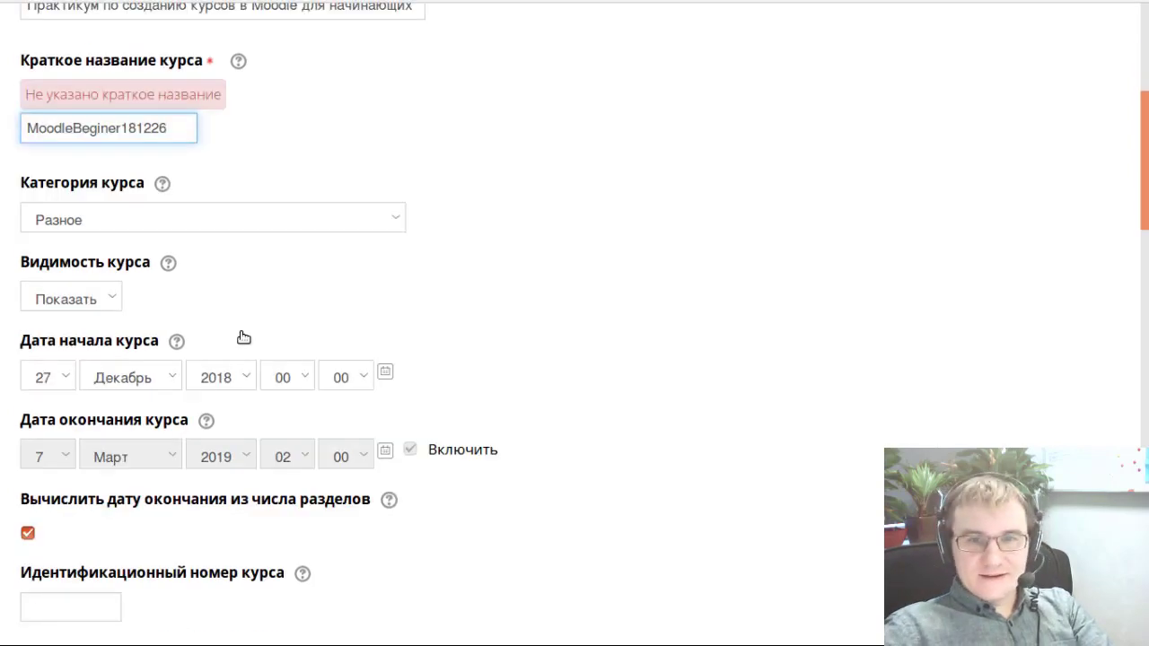
left_click(105, 164)
scroll(106, 166, "down", 1)
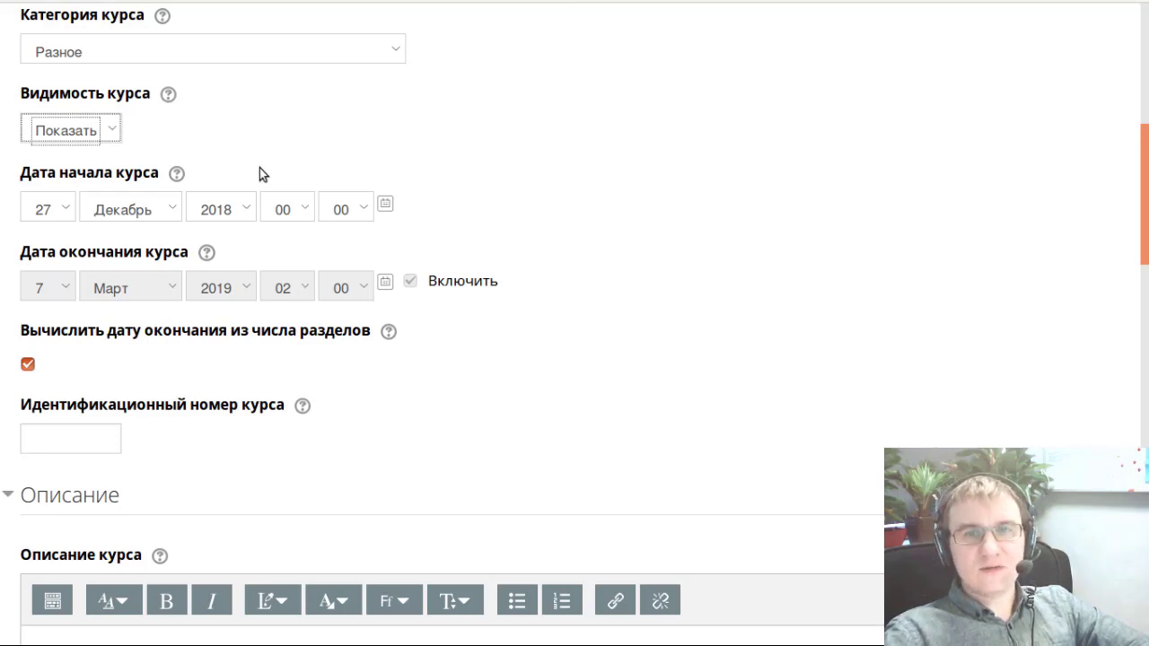
scroll(248, 179, "down", 1)
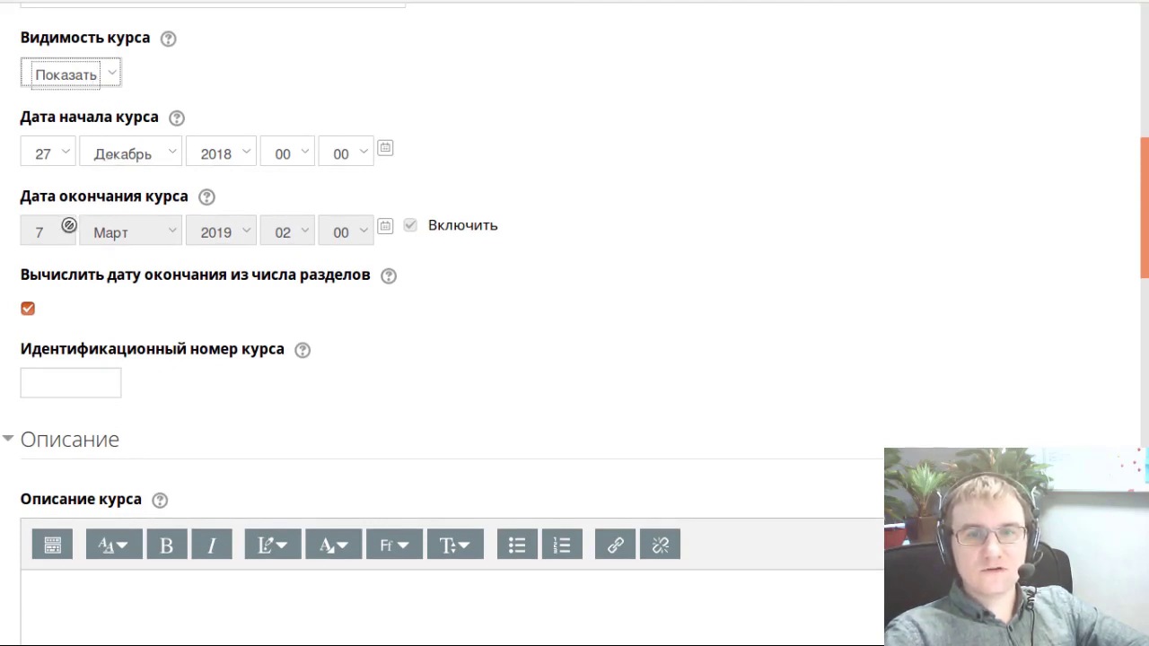
scroll(59, 241, "down", 1)
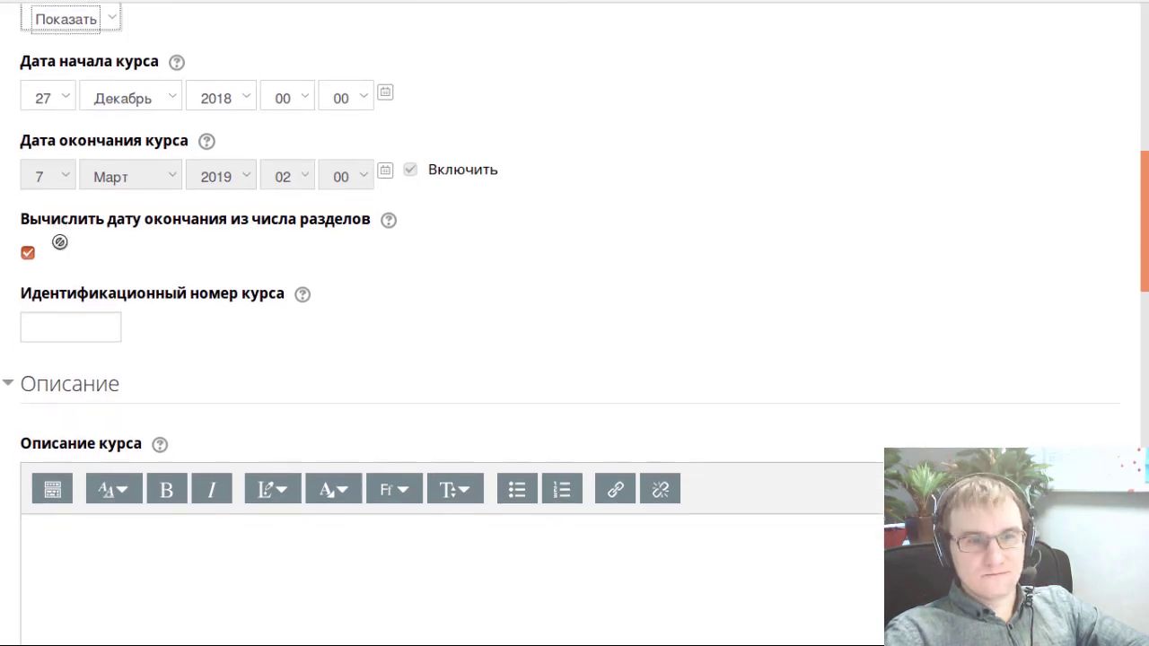
scroll(57, 242, "up", 2)
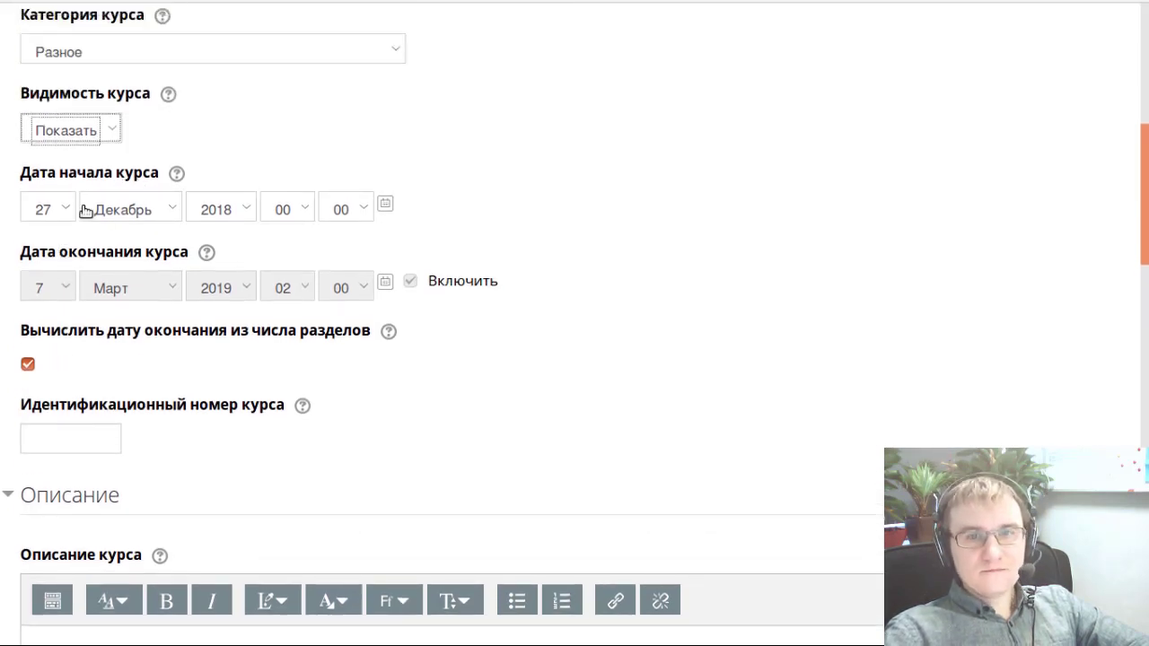
left_click(63, 206)
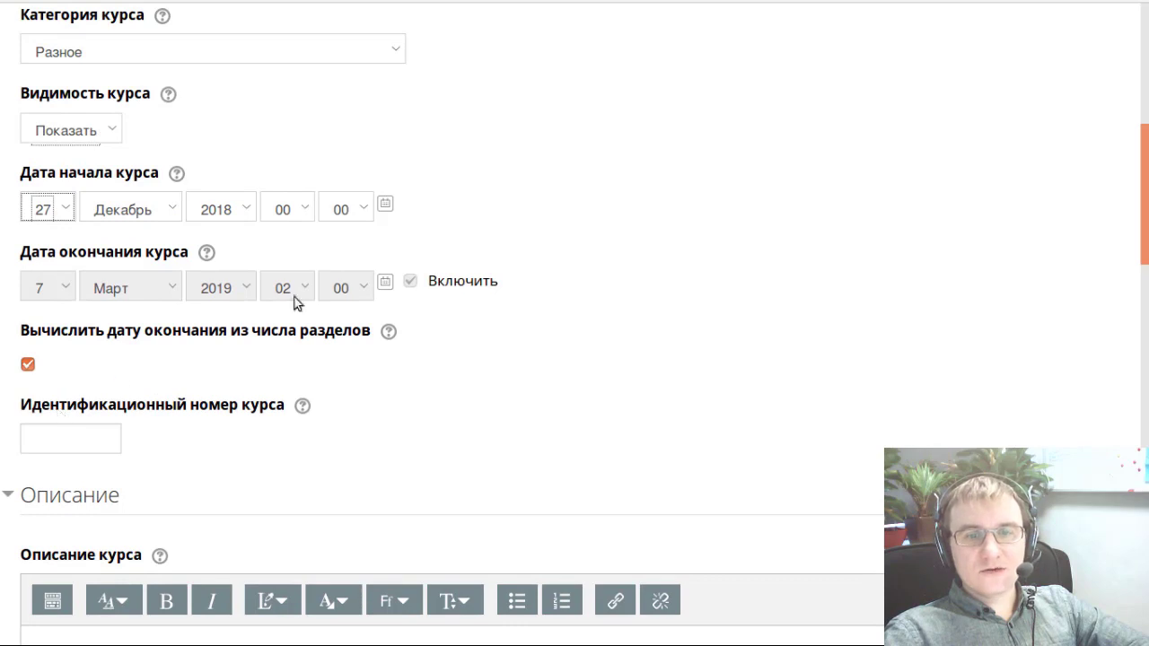
scroll(431, 236, "down", 2)
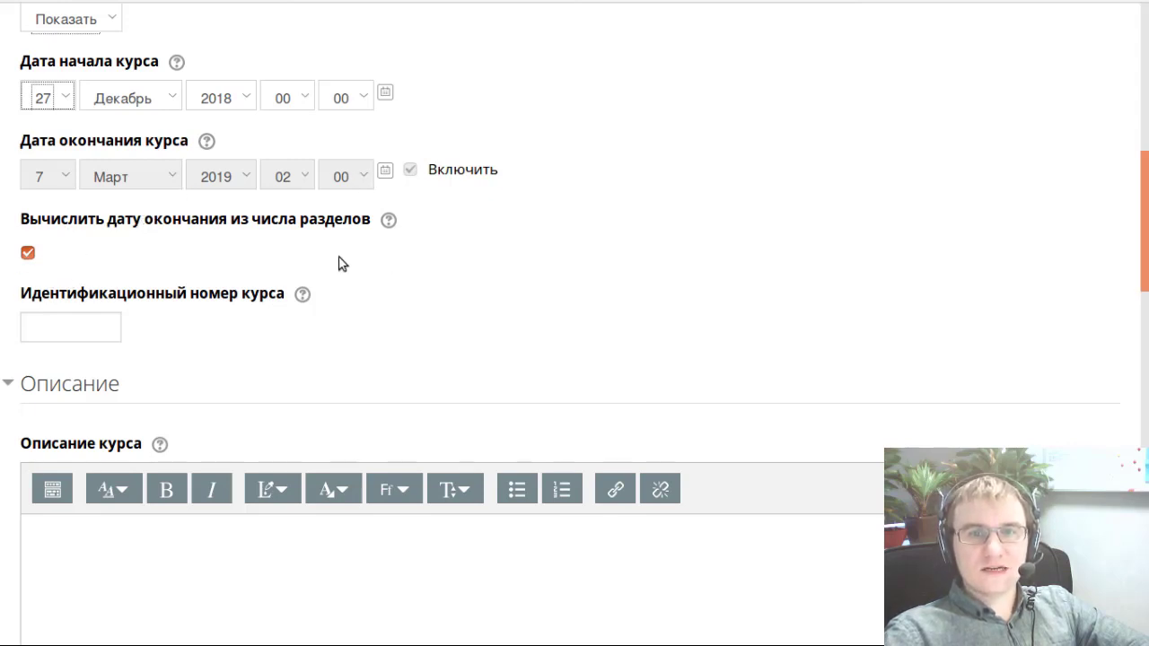
scroll(73, 227, "down", 1)
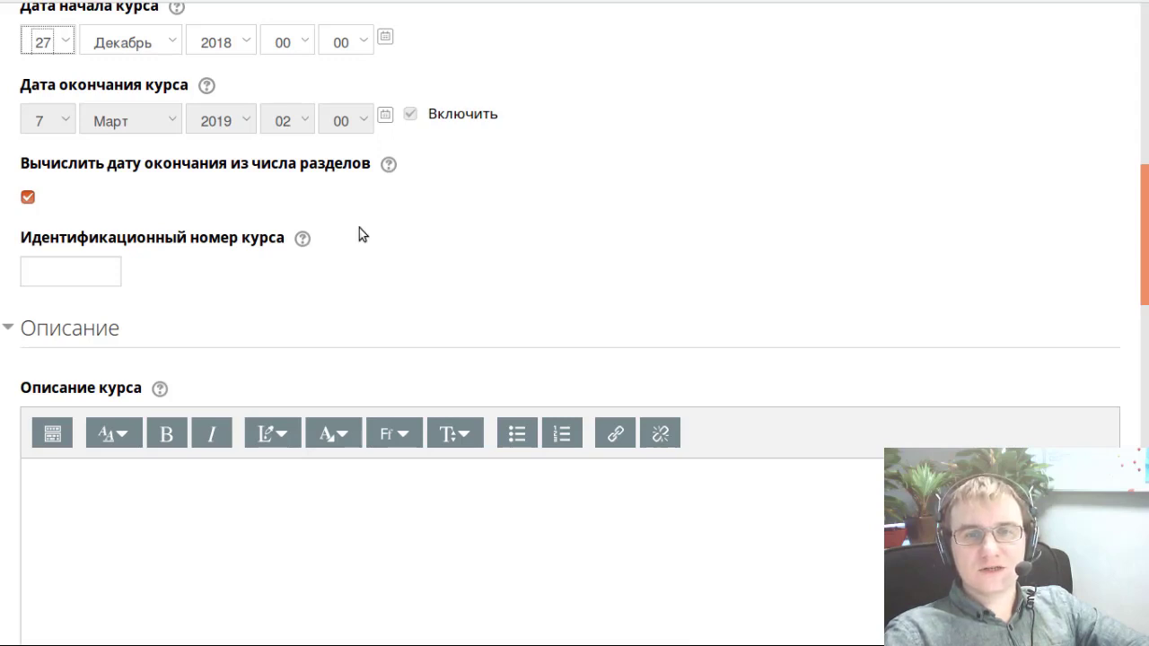
- Look through the course identification number, course description and description files fields, down to the collapsed settings sections
scroll(359, 228, "down", 1)
scroll(359, 232, "down", 6)
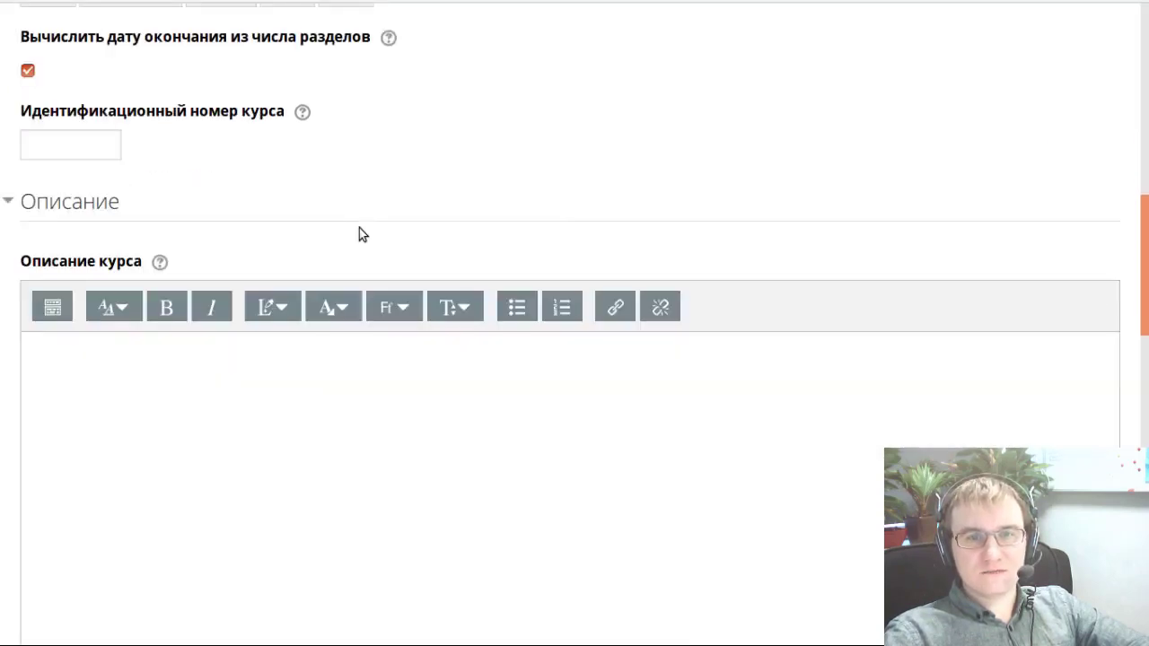
scroll(216, 218, "up", 5)
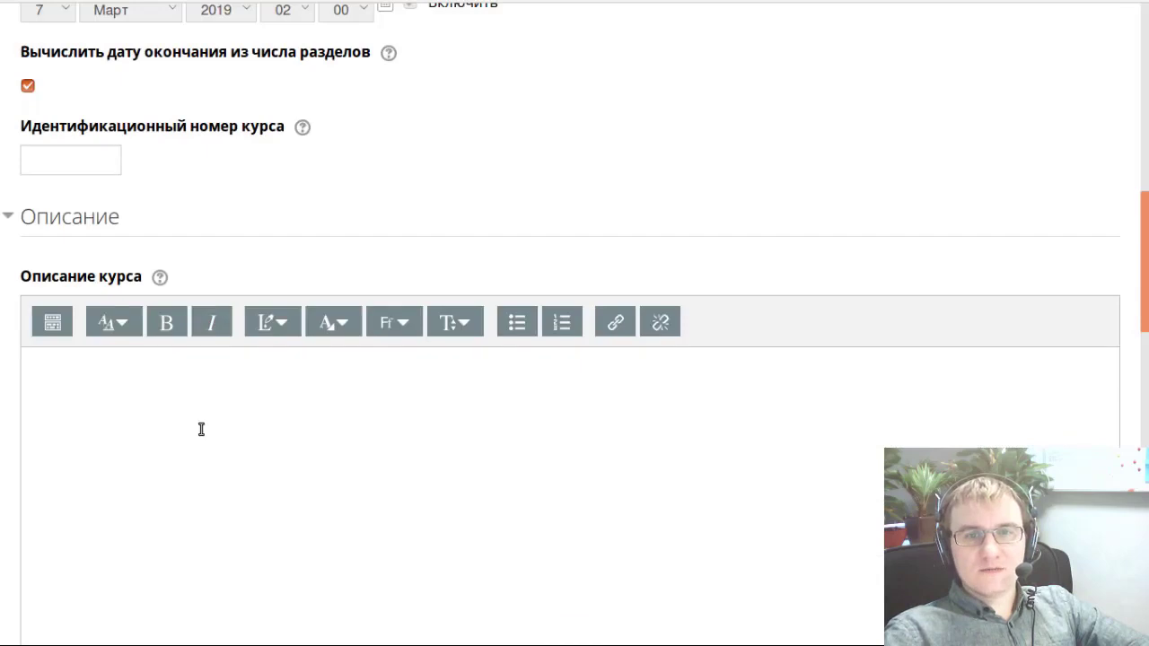
left_click(82, 153)
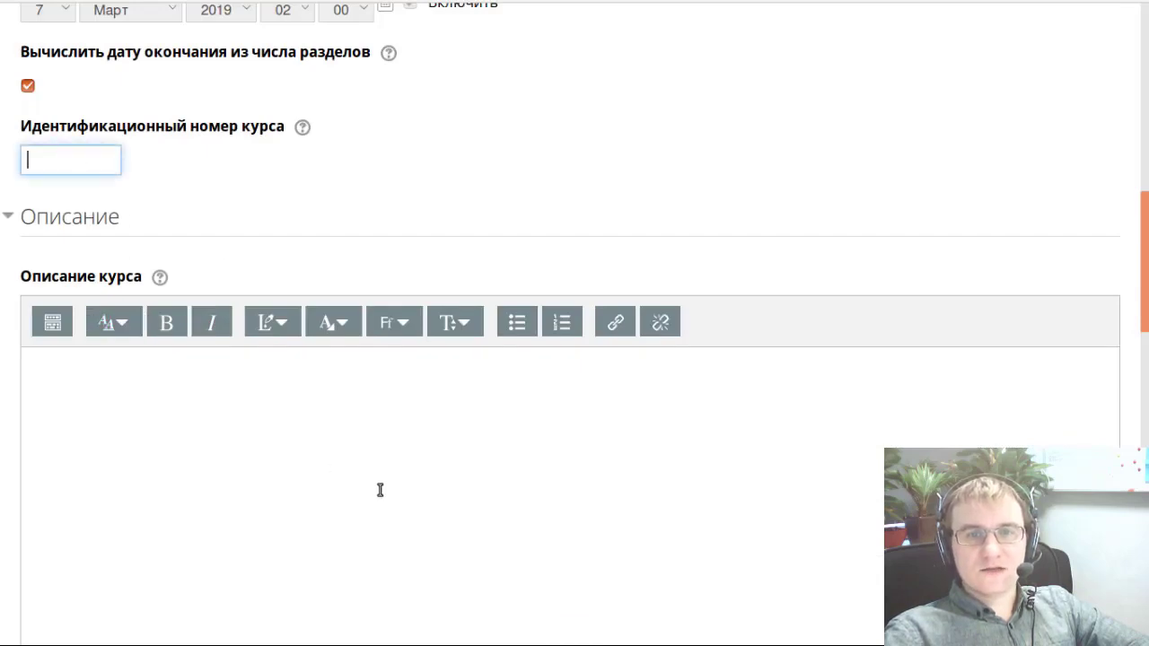
left_click(307, 470)
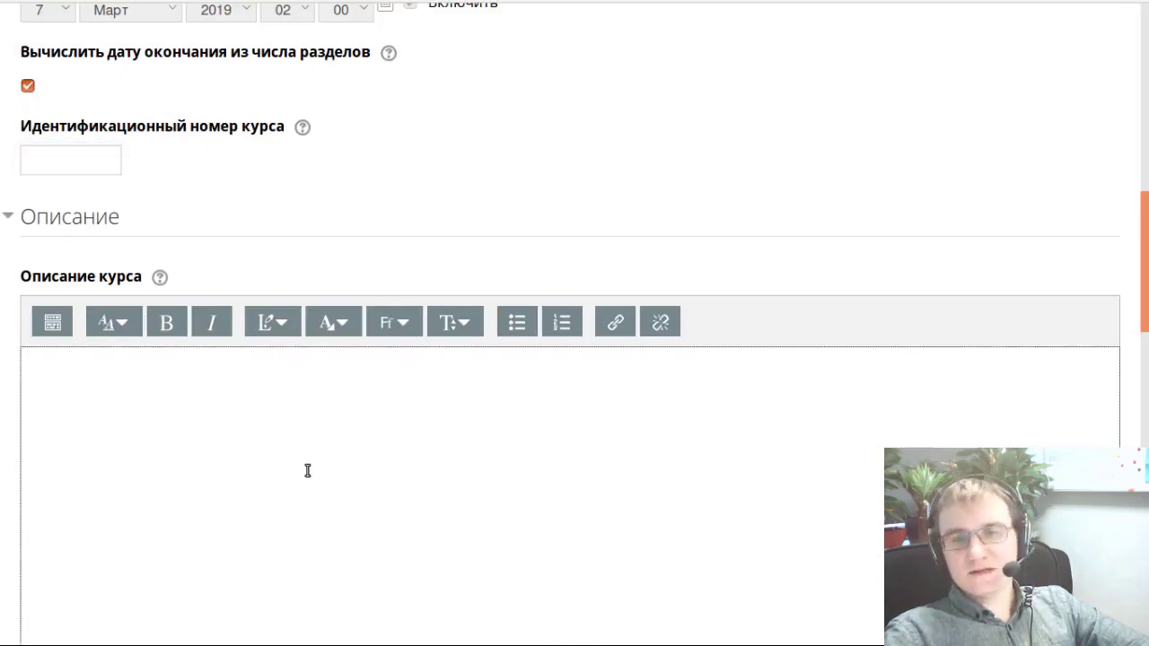
scroll(308, 469, "down", 3)
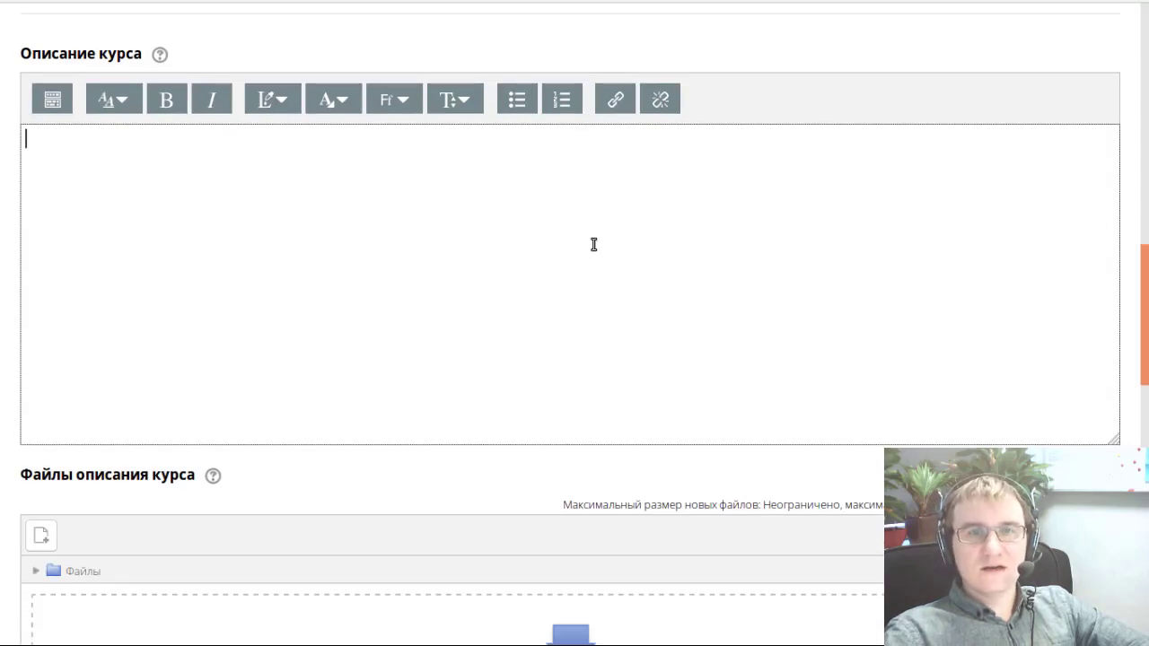
scroll(398, 401, "down", 5)
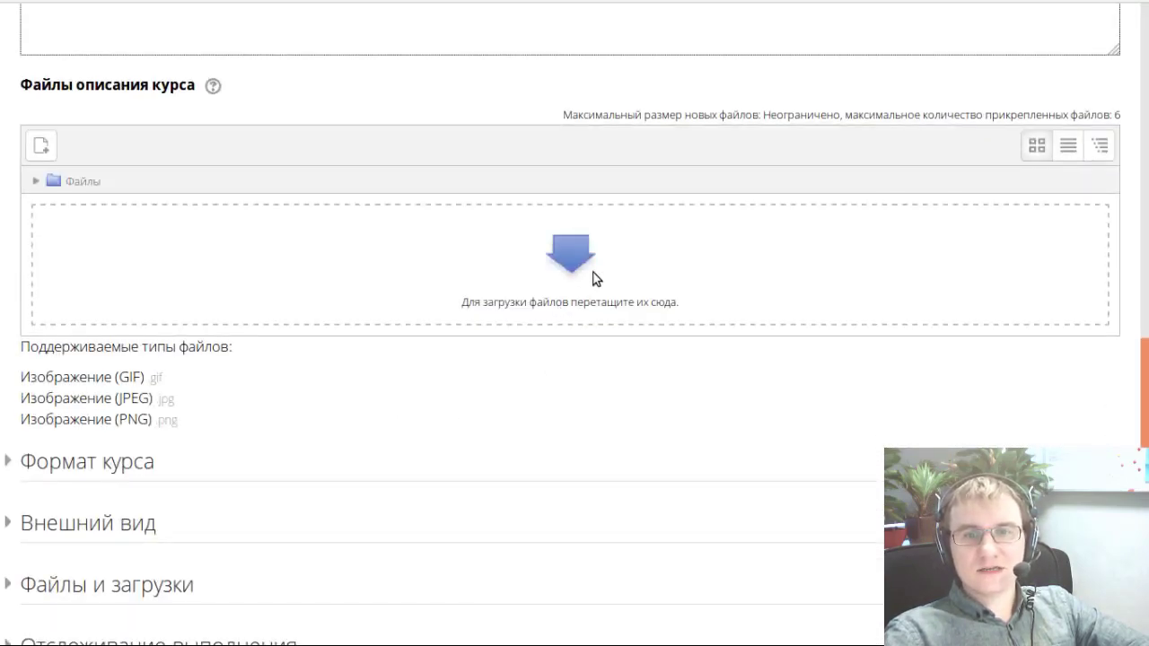
scroll(580, 290, "down", 4)
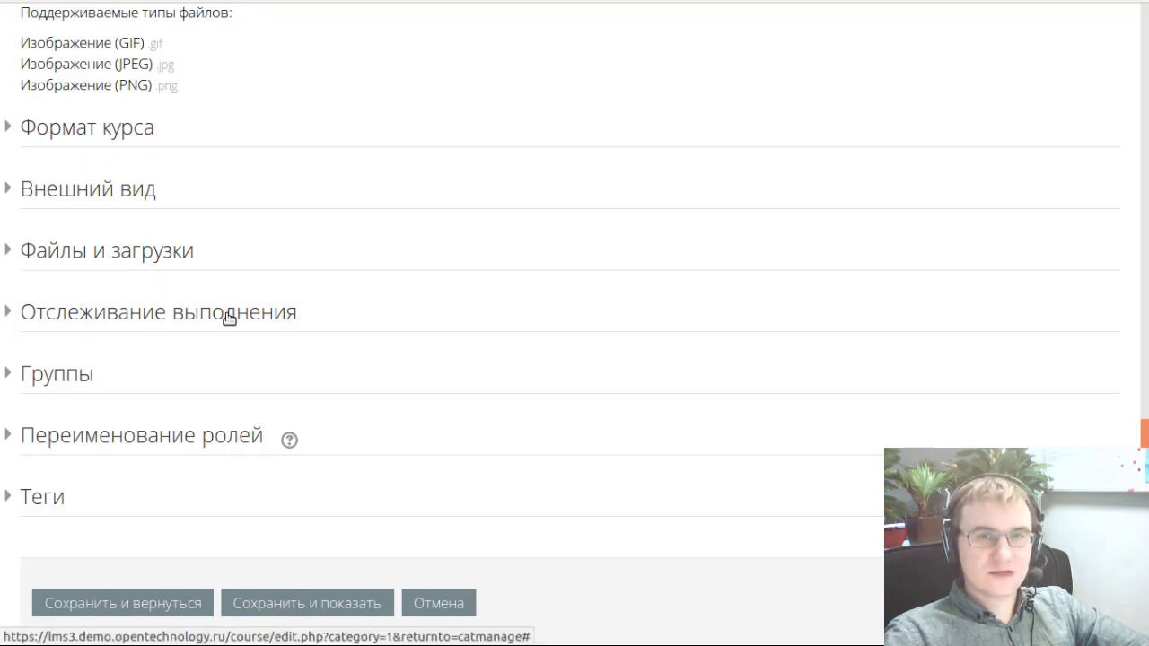
- Expand the course format section (Формат курса) and review its format, section count, hidden sections and course layout settings
left_click(9, 128)
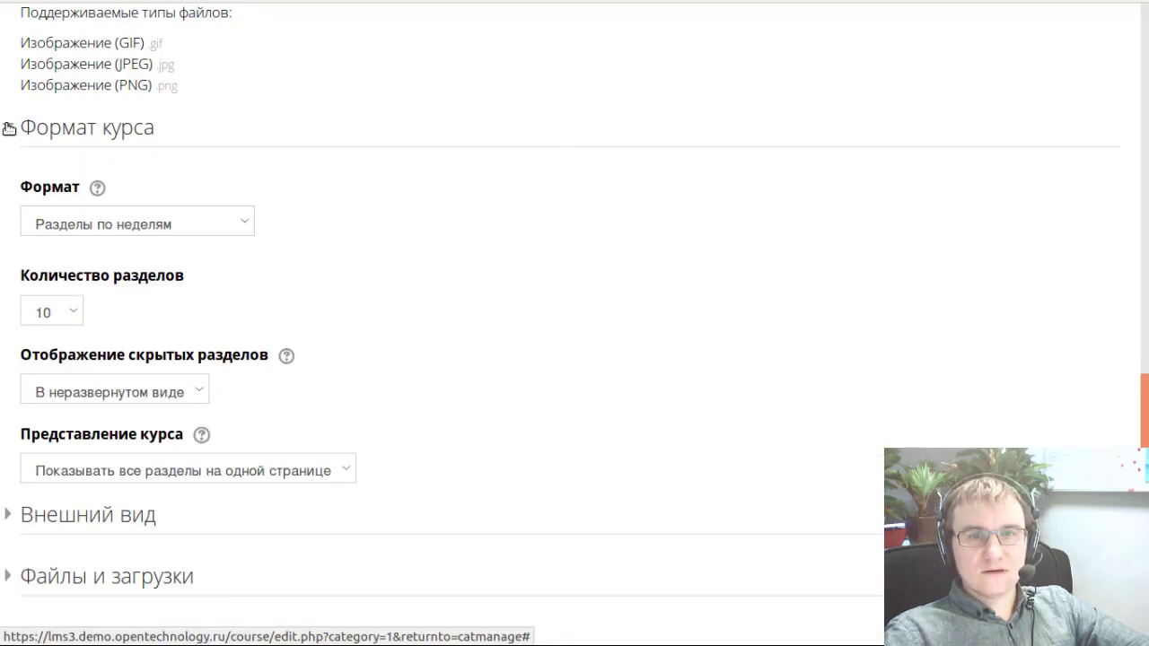
scroll(509, 333, "down", 2)
scroll(476, 287, "down", 1)
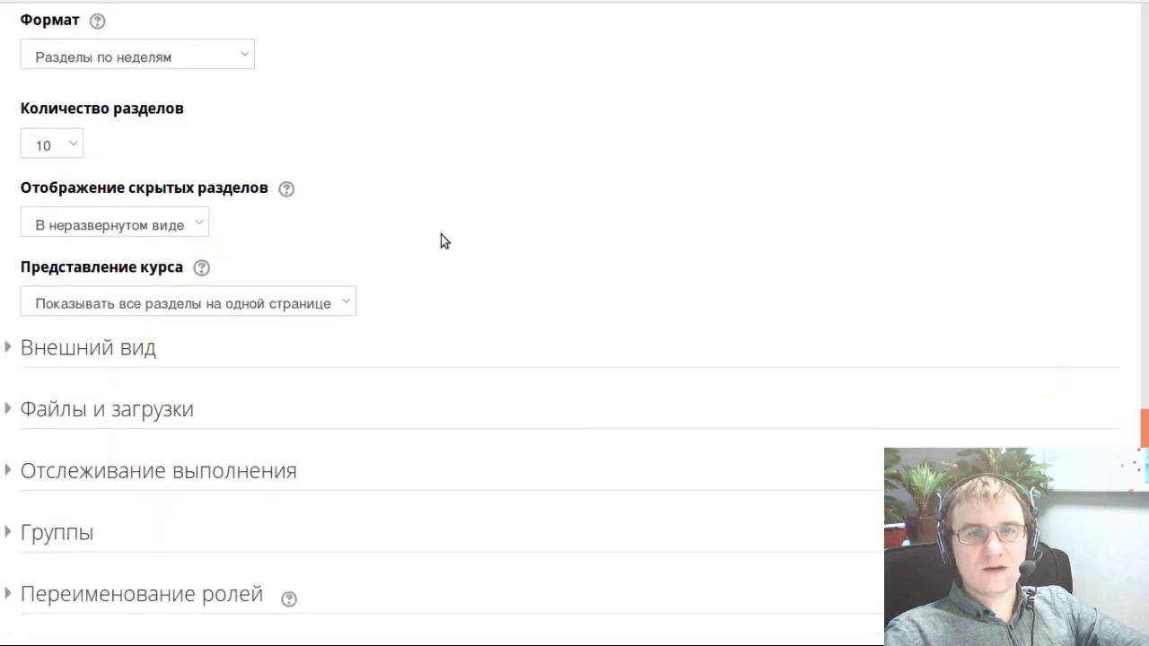
scroll(427, 240, "up", 2)
scroll(400, 248, "down", 4)
scroll(359, 248, "up", 4)
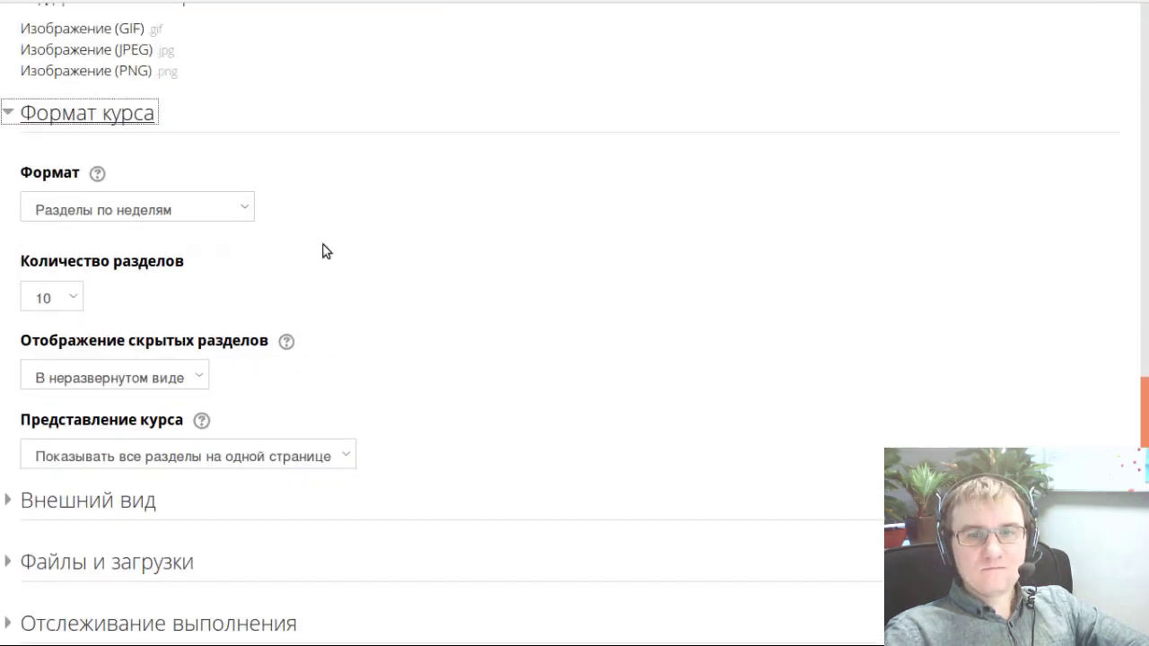
- Set the course format to Открытые Технологии and view the general and course appearance settings it offers
left_click(217, 224)
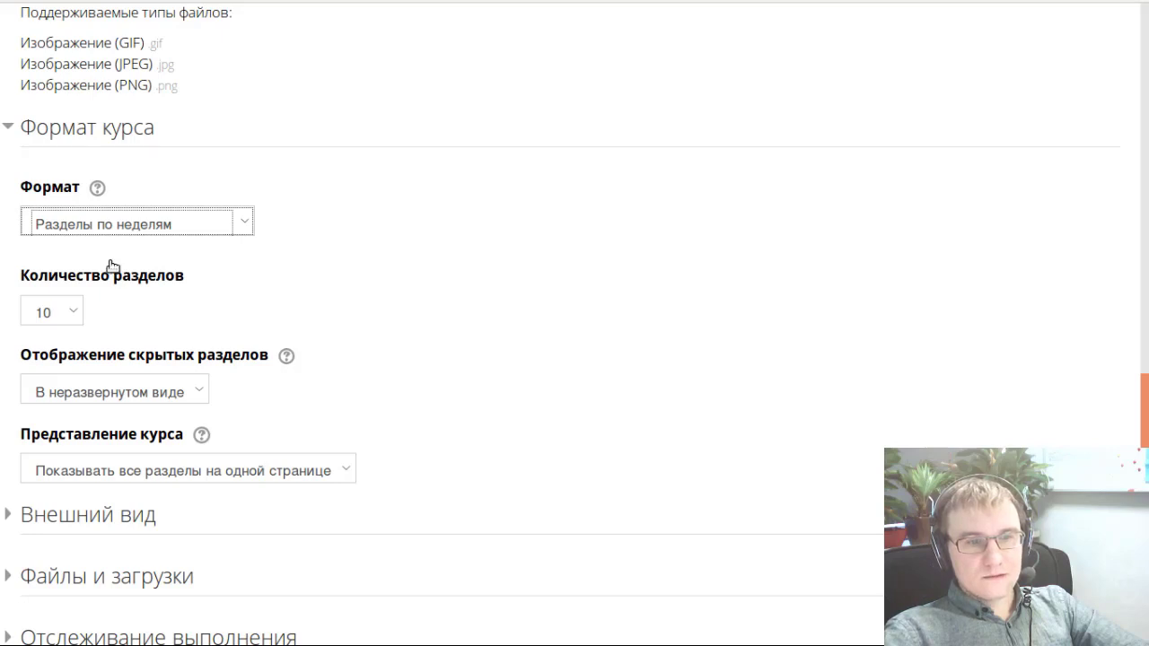
key("Up")
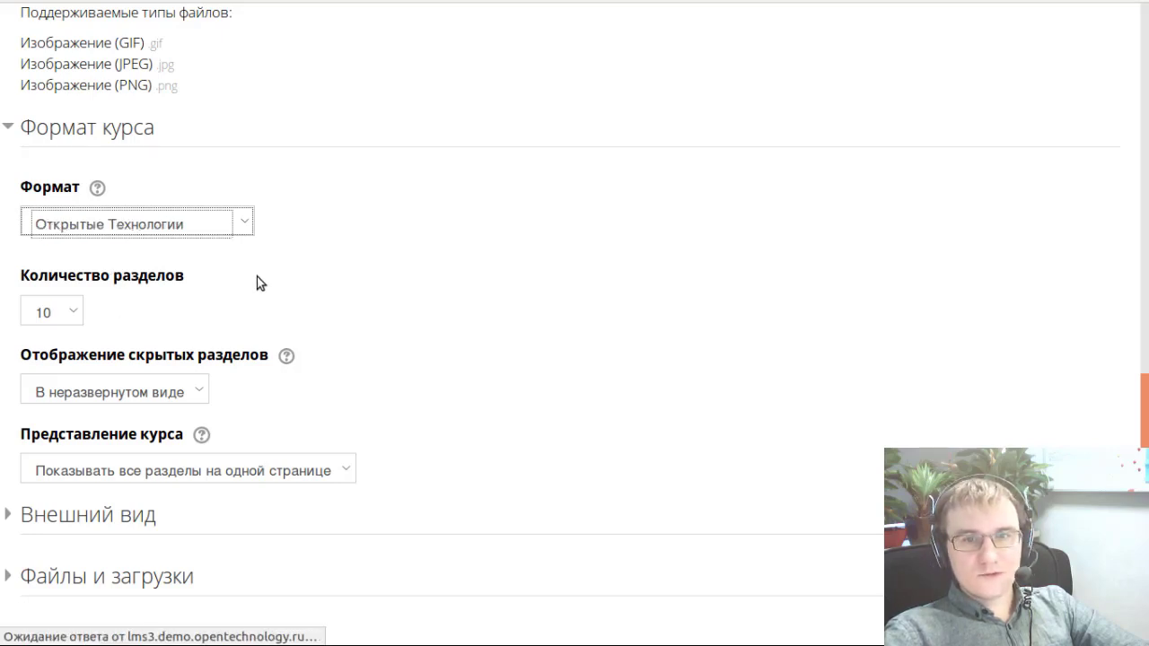
key("ctrl+plus")
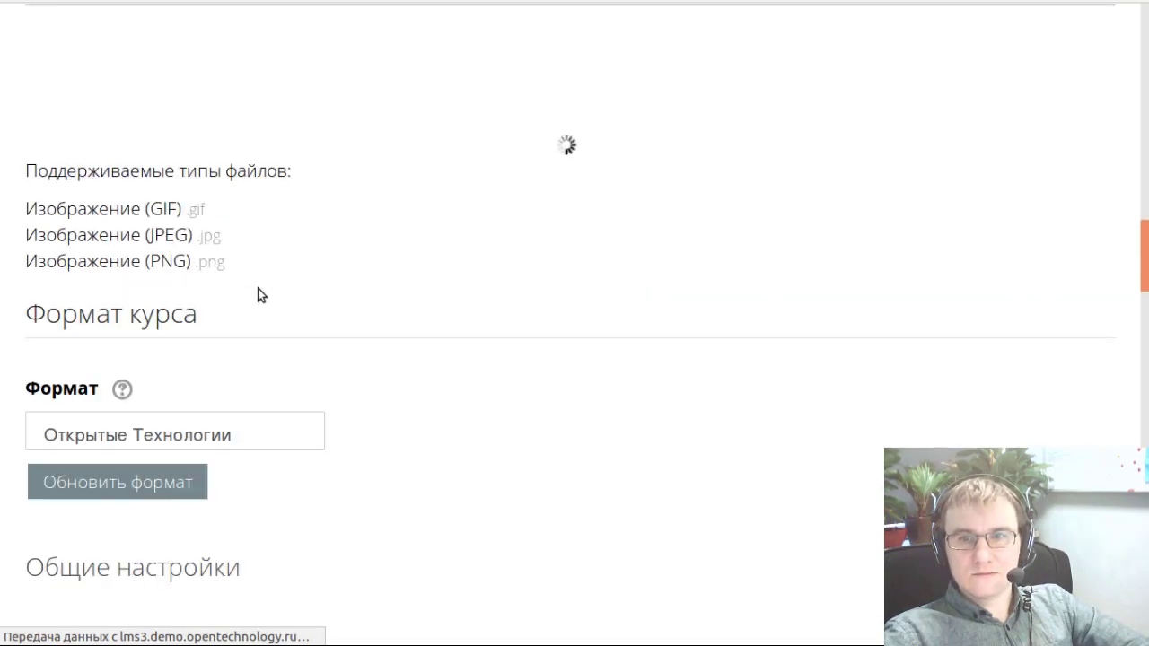
scroll(259, 289, "down", 5)
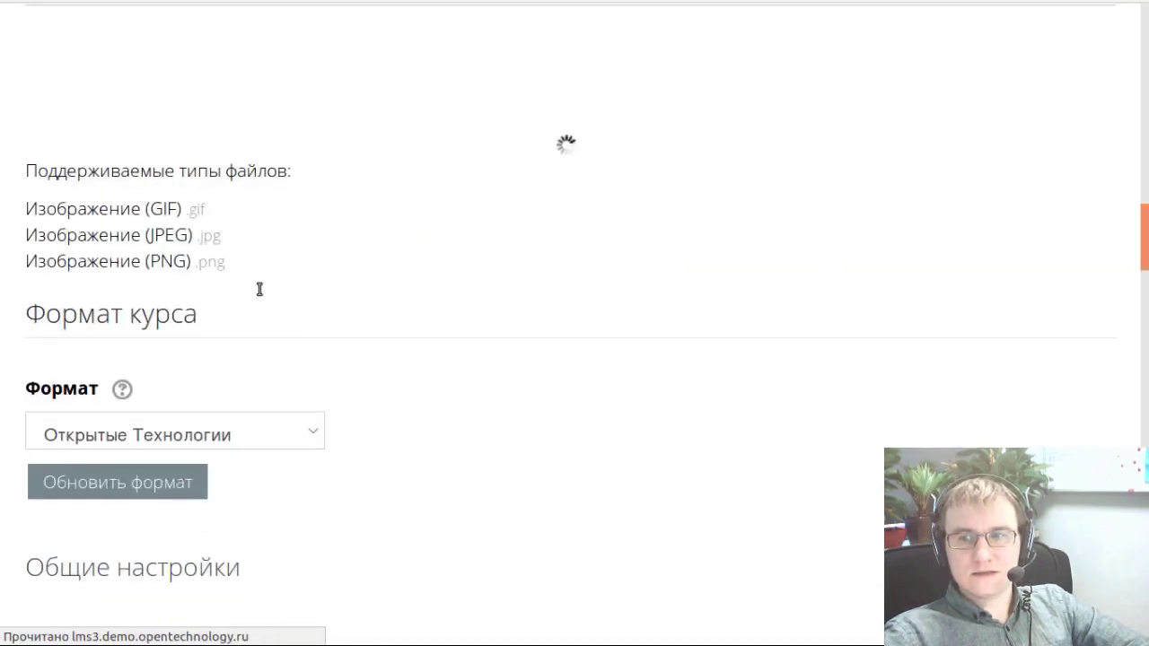
scroll(258, 288, "down", 3)
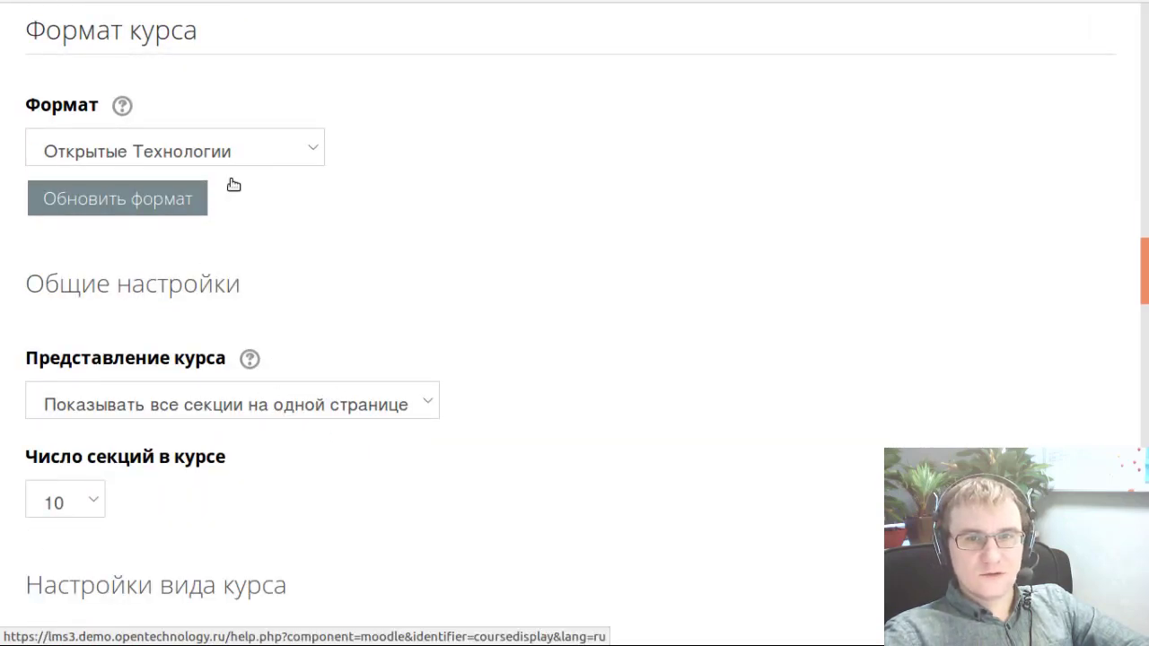
left_click(277, 158)
left_click(273, 186)
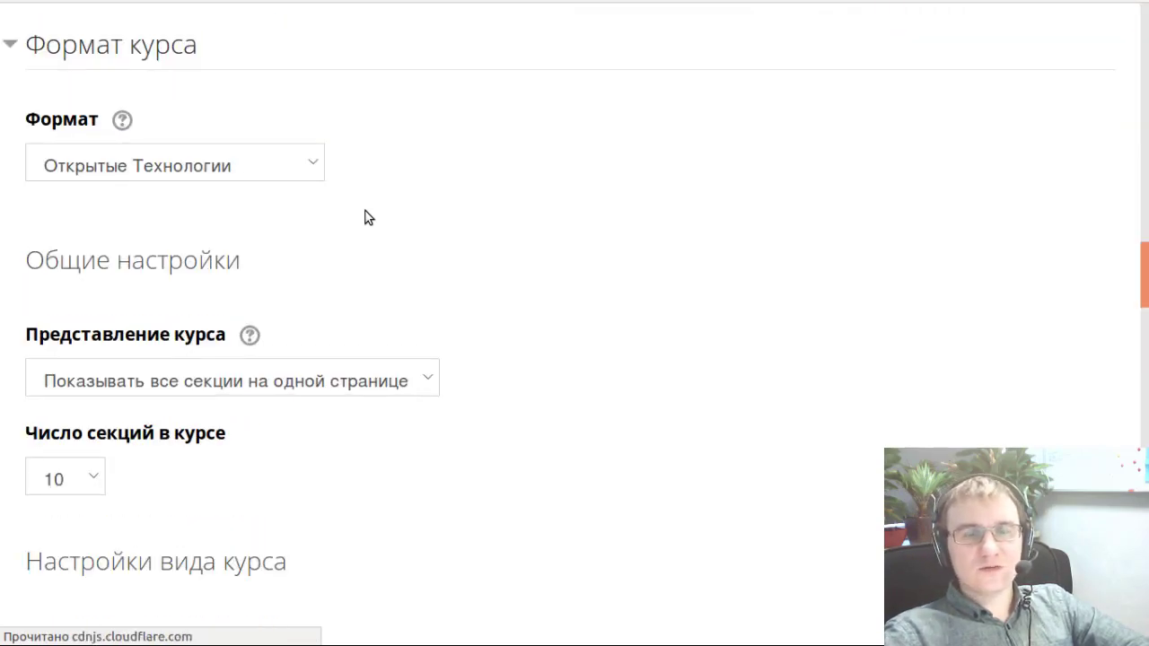
scroll(398, 269, "down", 2)
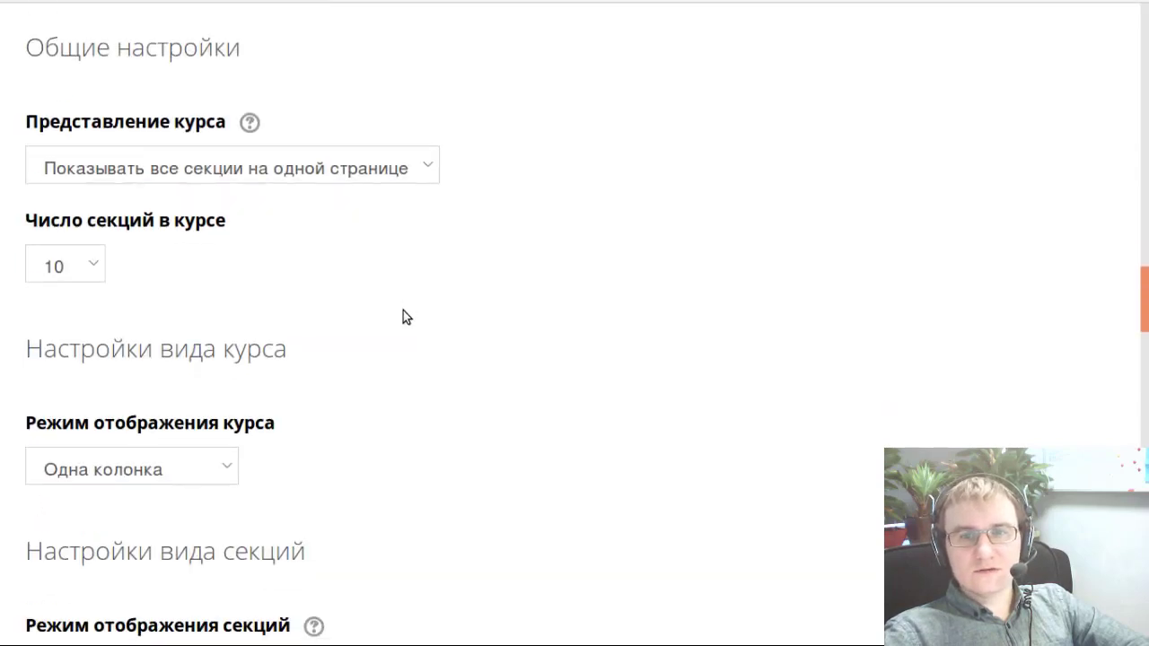
- Review the general settings of the Открытые Технологии format, including the options offered for Представление курса
scroll(403, 317, "up", 1)
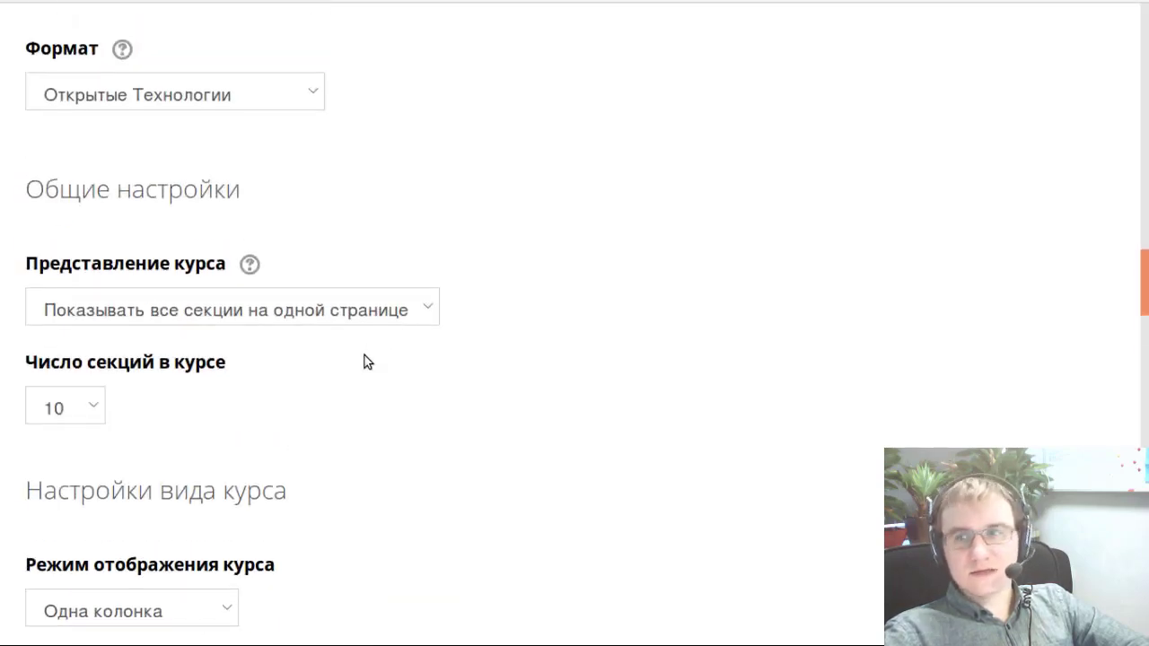
scroll(364, 359, "up", 1)
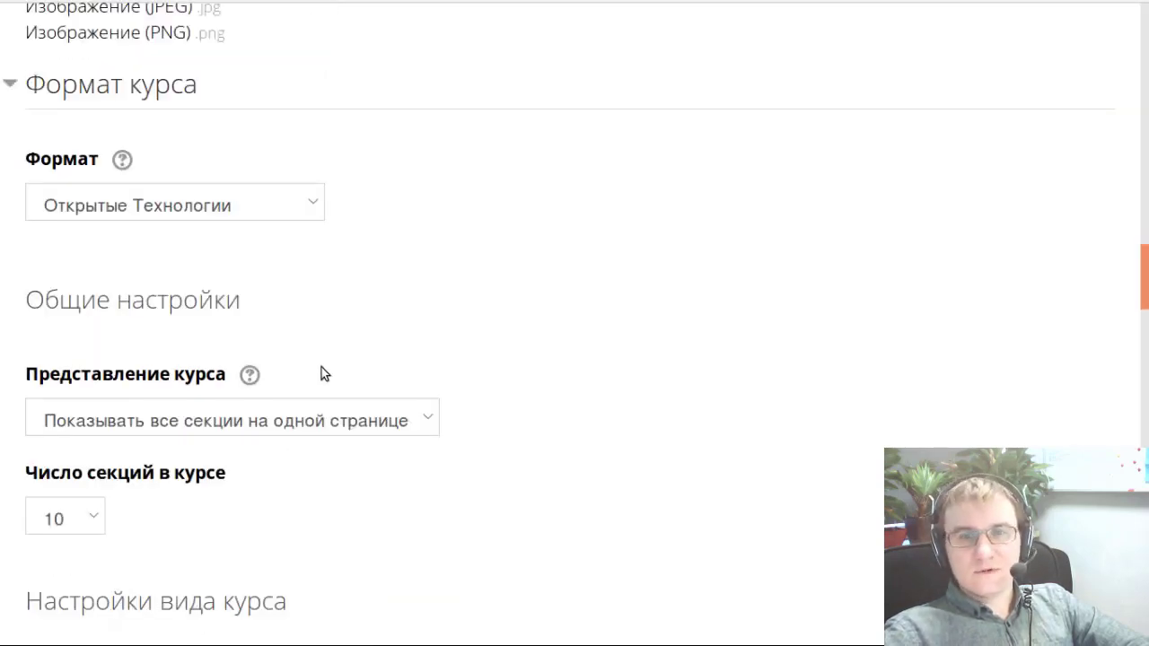
scroll(297, 383, "down", 1)
scroll(279, 373, "down", 1)
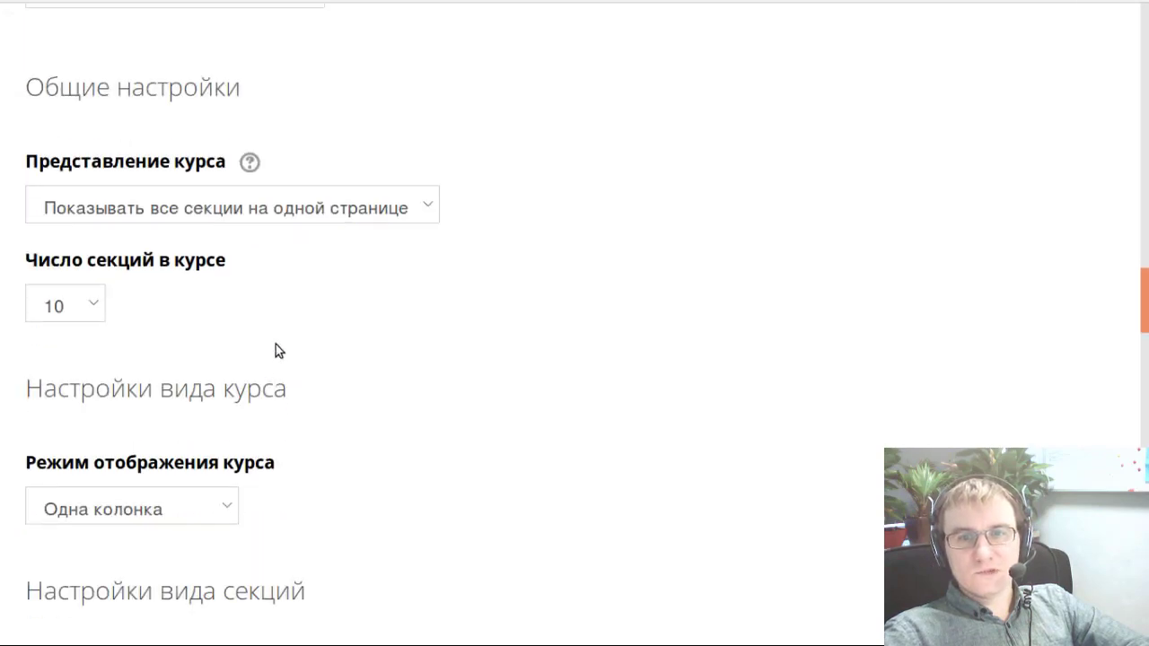
scroll(276, 351, "up", 1)
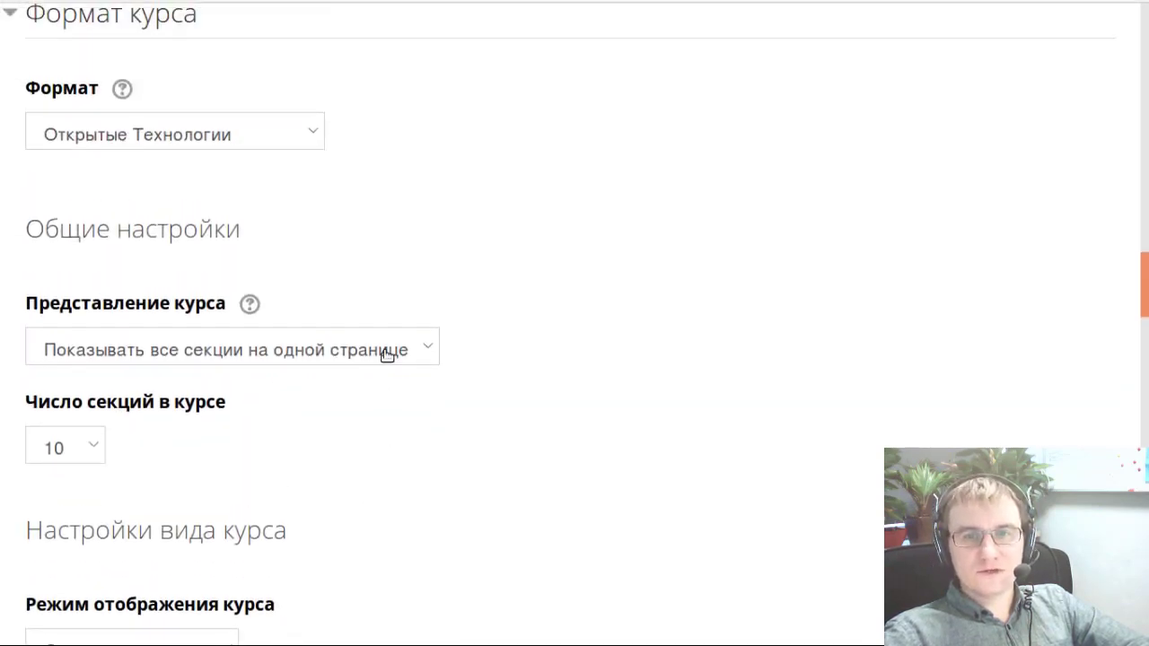
left_click(383, 351)
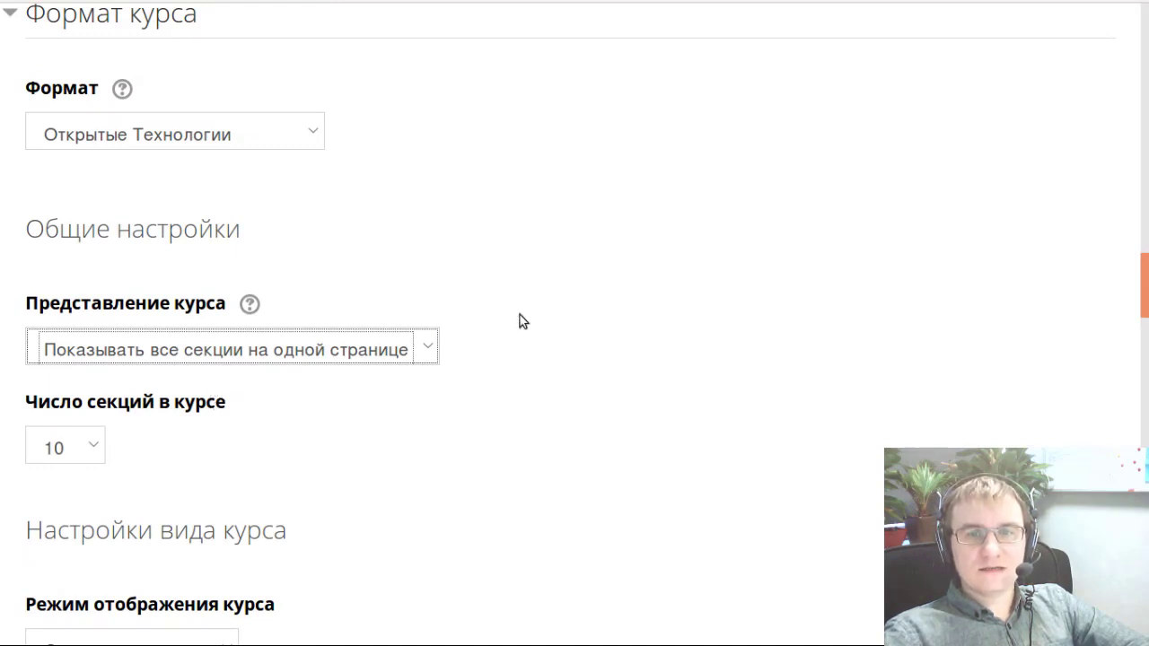
scroll(466, 332, "down", 3)
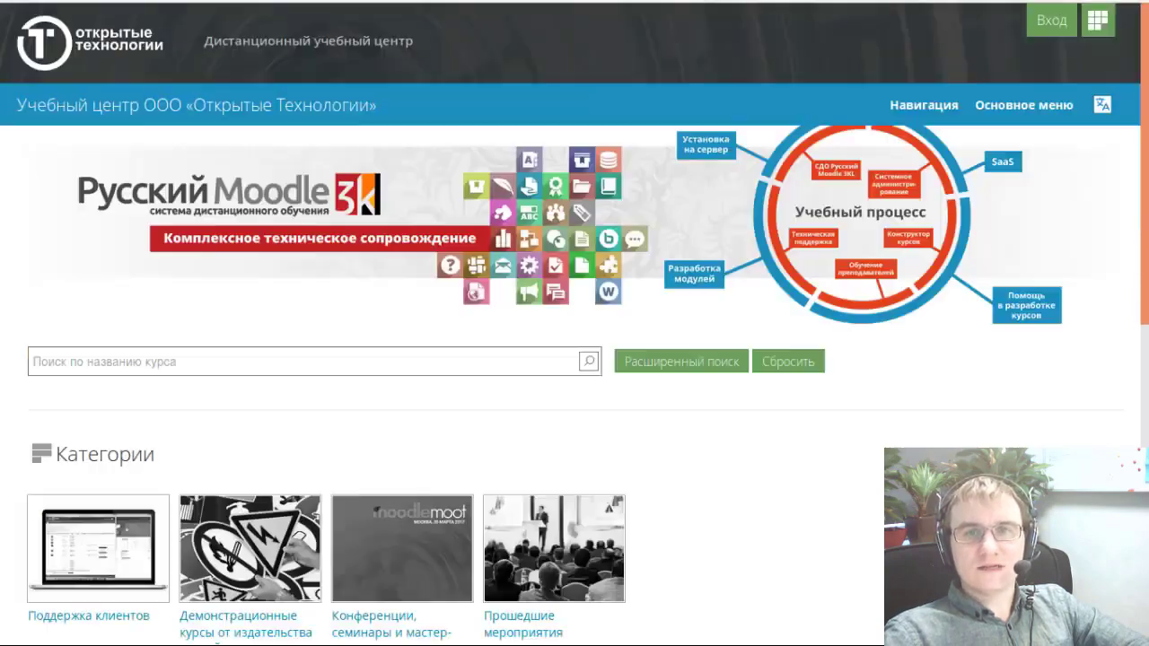
- Open the demo site lms3.demo.opentechnology.ru in a new tab and view the personal dashboard (Личный кабинет)
scroll(230, 373, "down", 3)
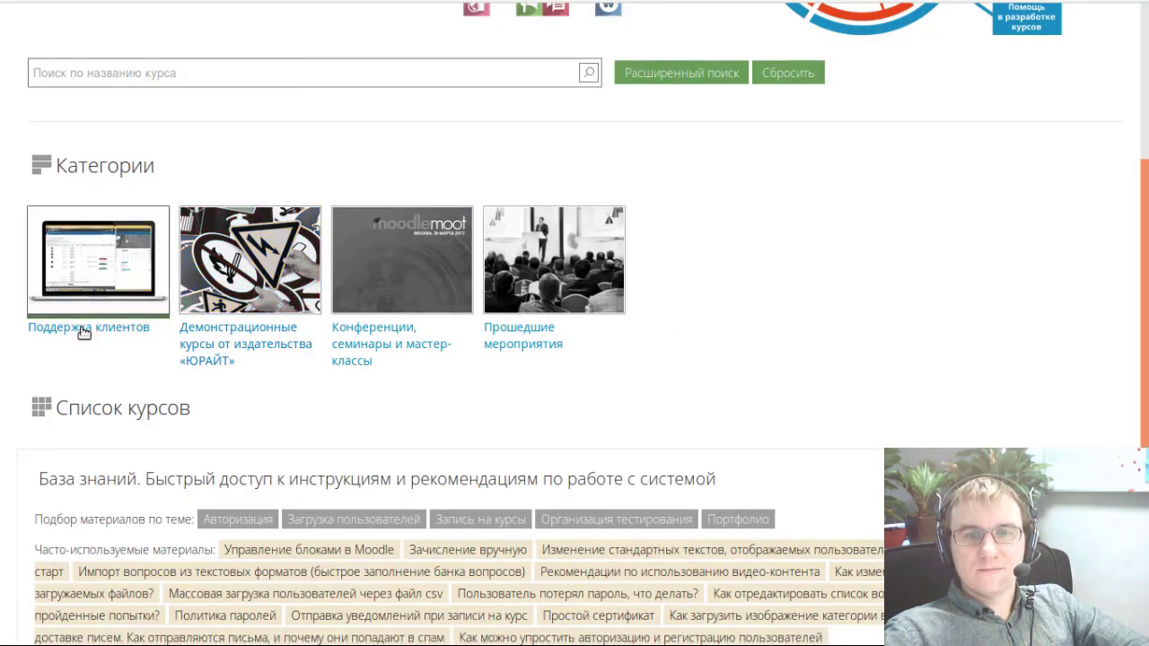
key("ctrl+t")
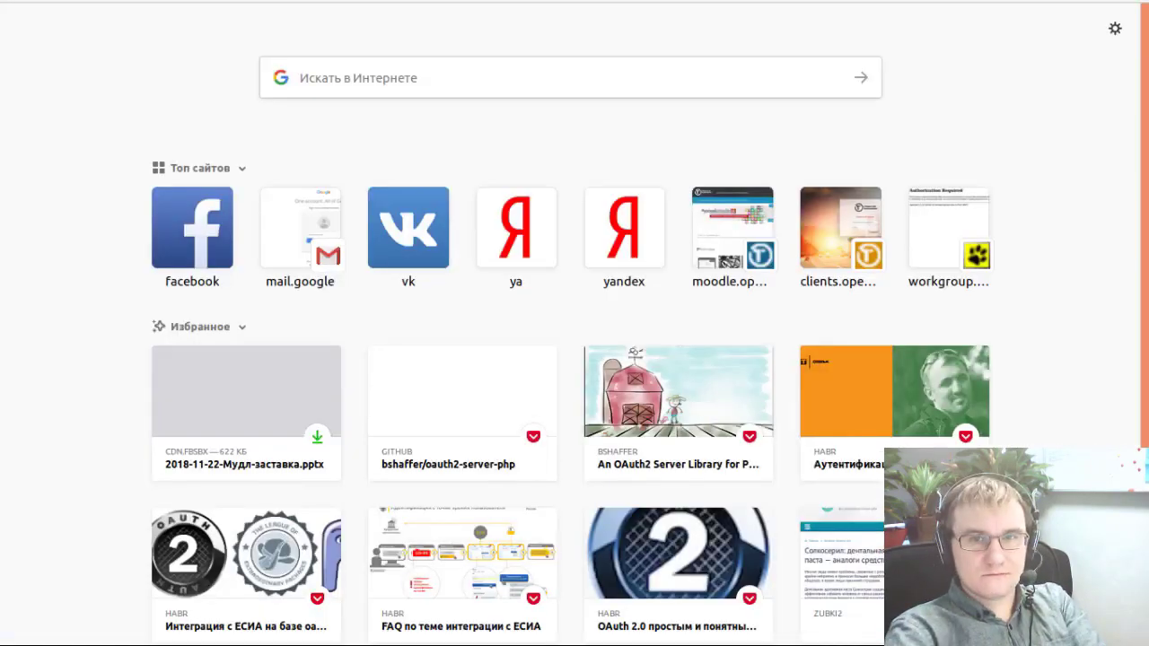
key("Return")
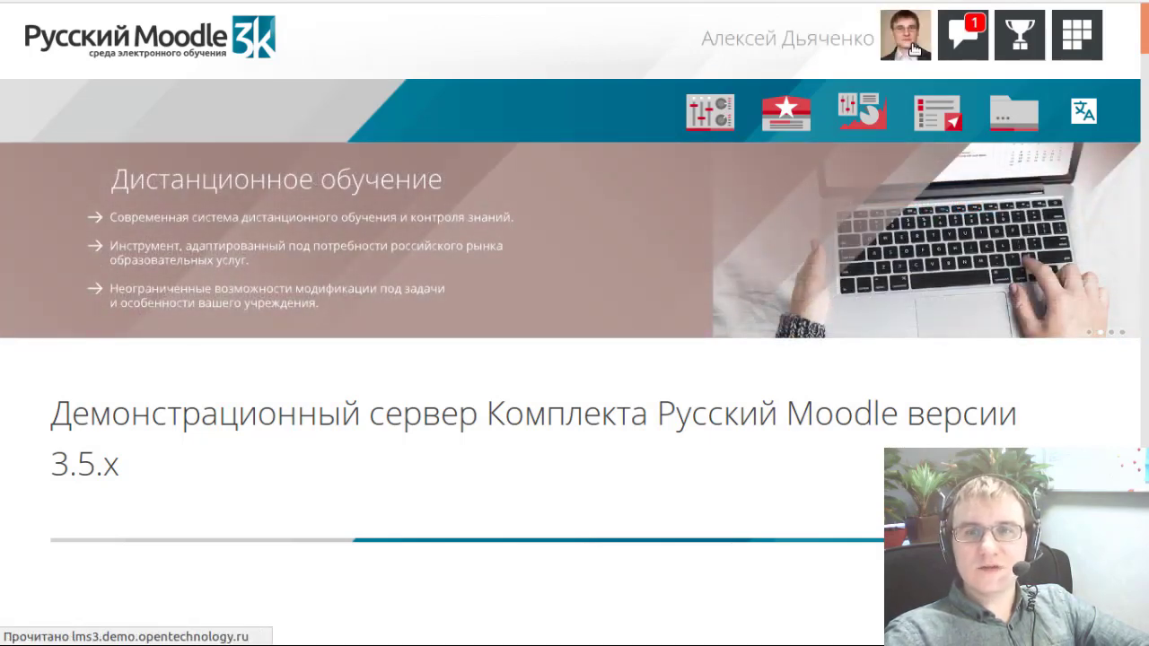
left_click(912, 47)
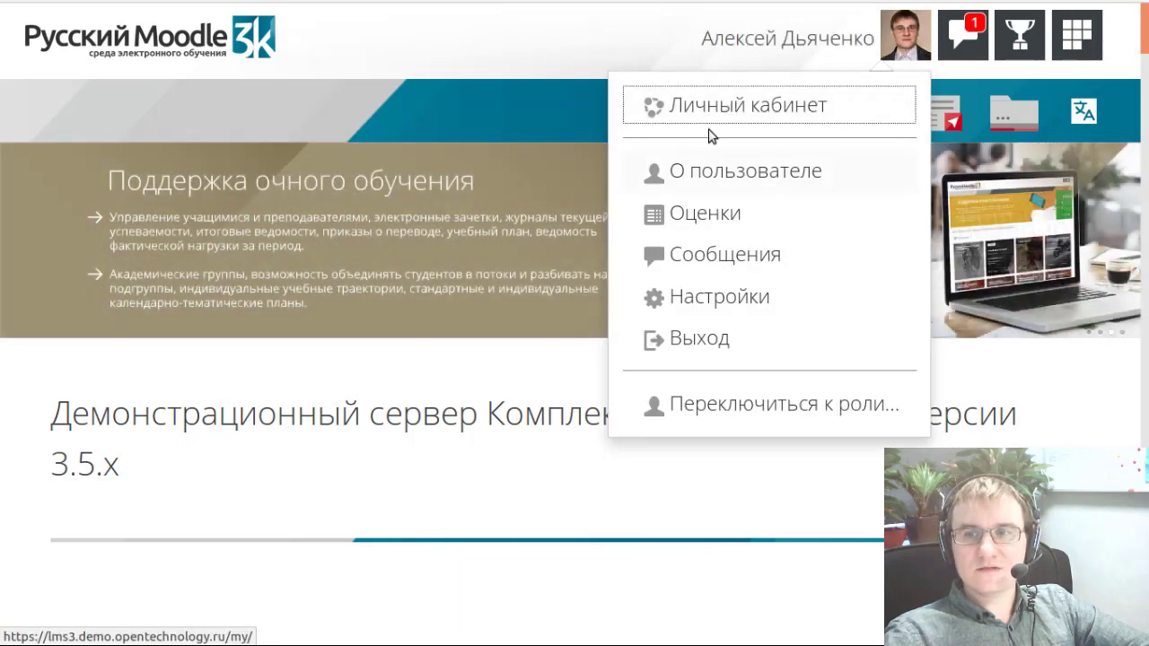
left_click(718, 107)
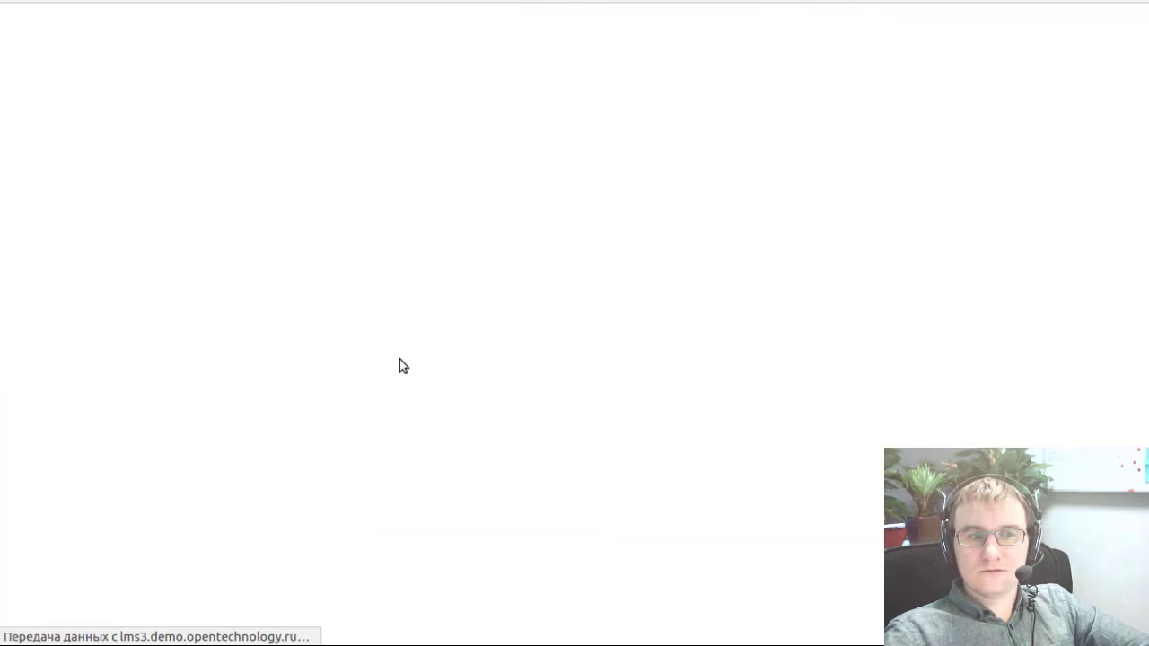
scroll(400, 358, "down", 3)
scroll(391, 354, "up", 5)
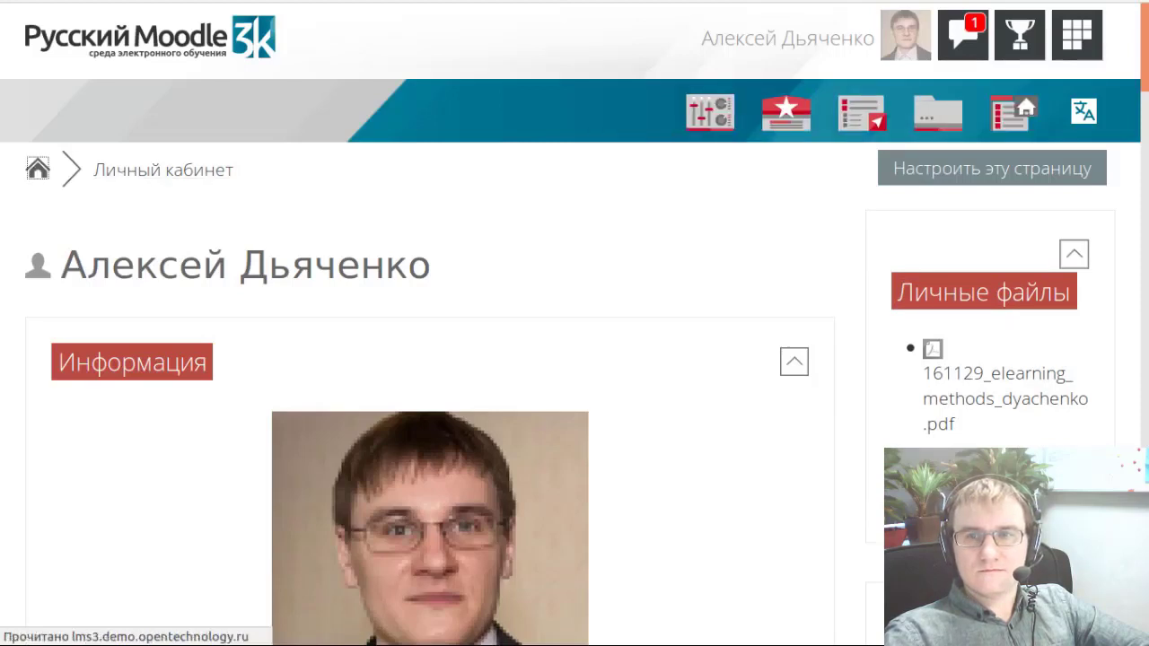
left_click(554, 110)
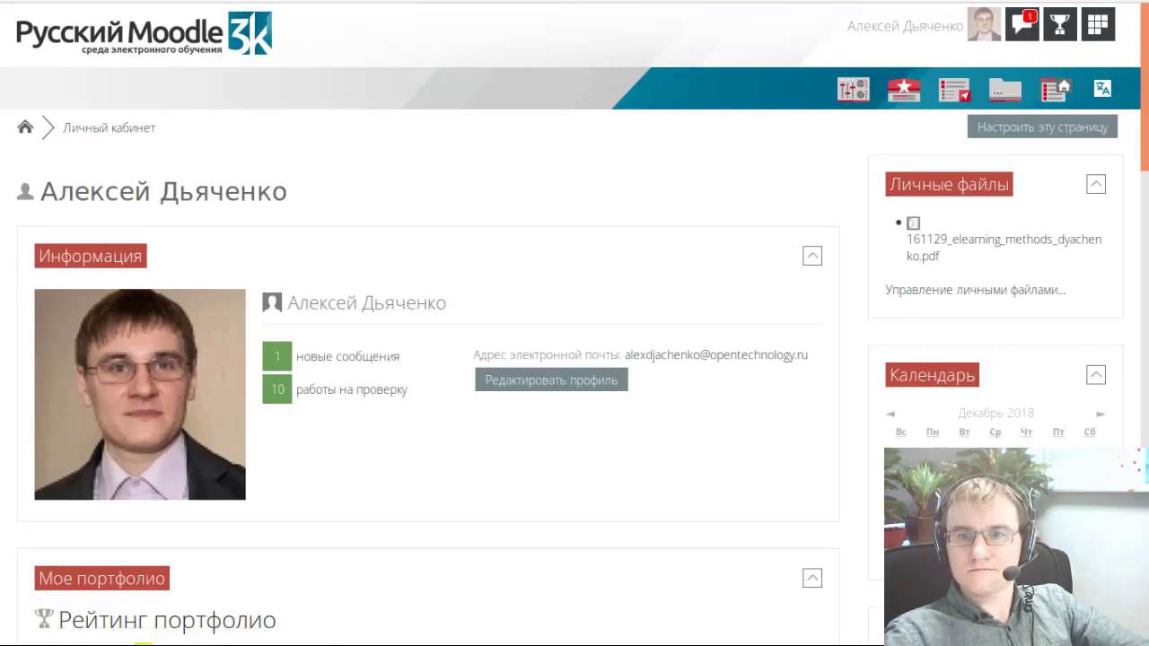
- Find the course «Рисуем человека. Ч.1. Для начинающих.» among the demo courses, view its description page and enter the course
scroll(336, 282, "down", 6)
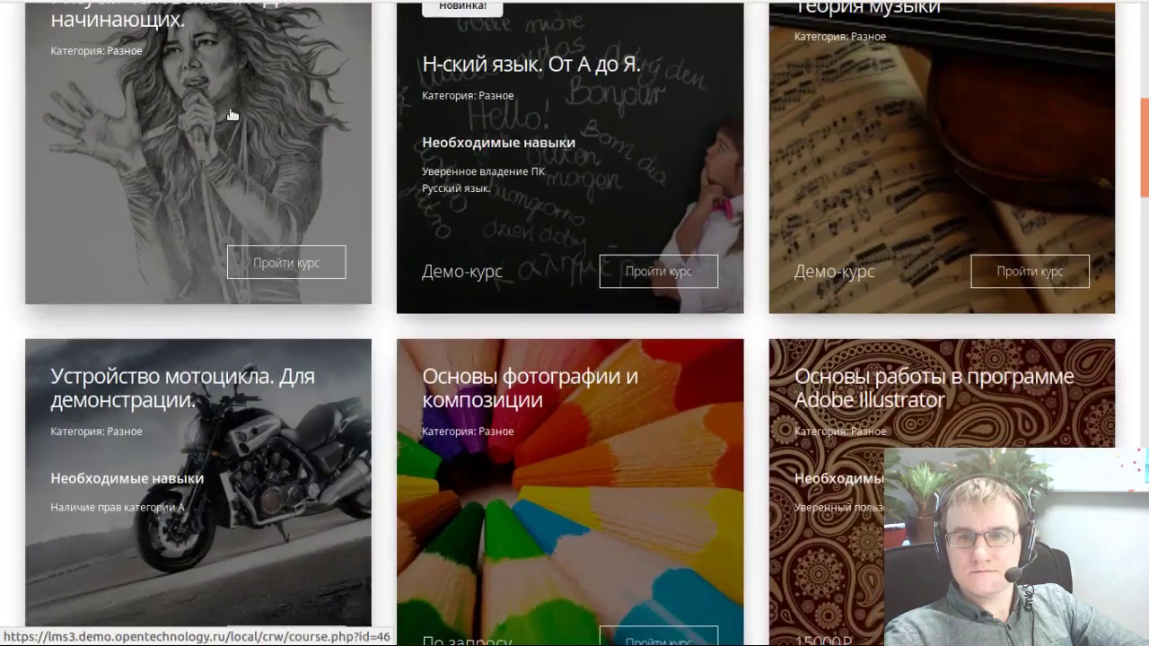
scroll(225, 113, "up", 3)
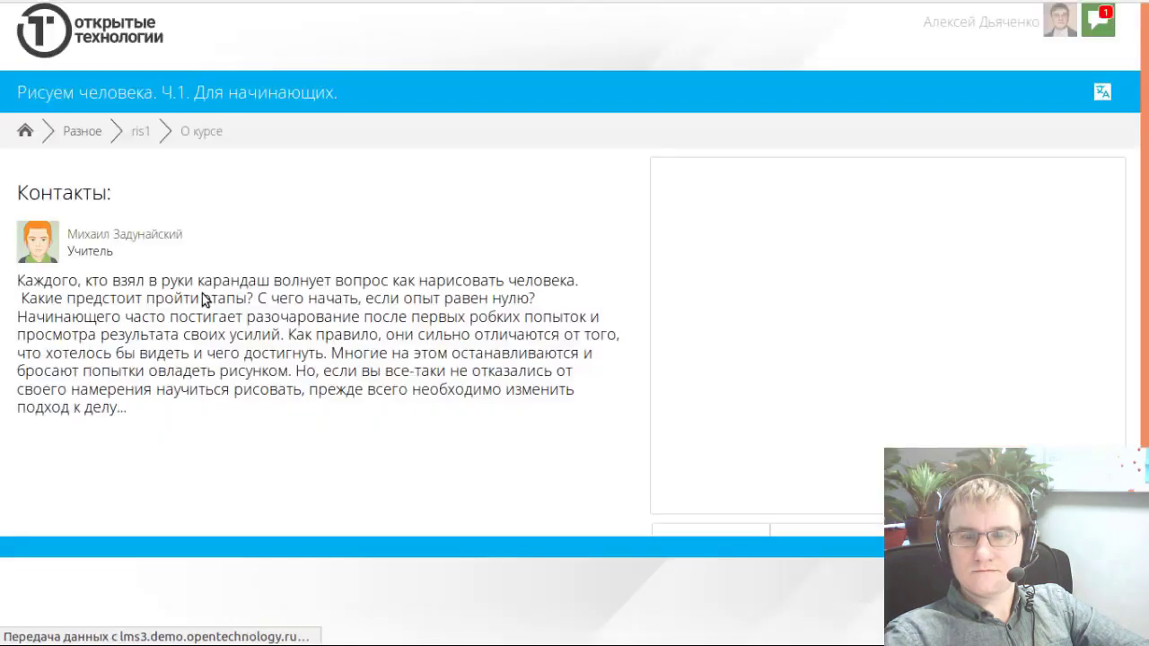
scroll(352, 280, "down", 3)
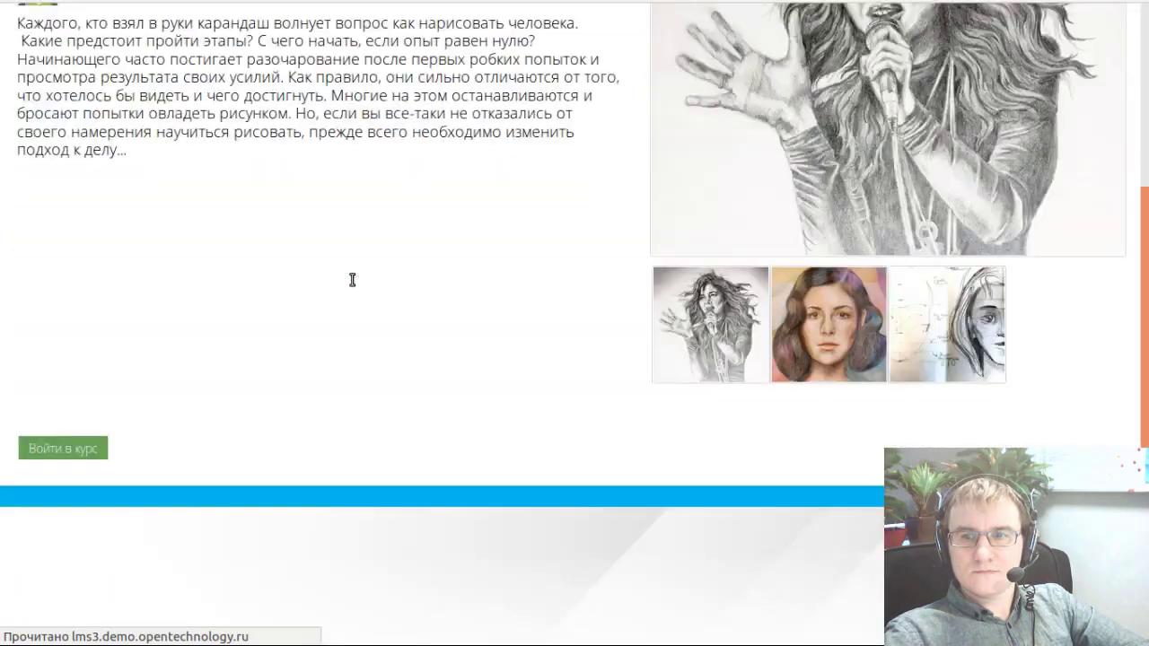
scroll(308, 385, "up", 2)
scroll(220, 426, "down", 1)
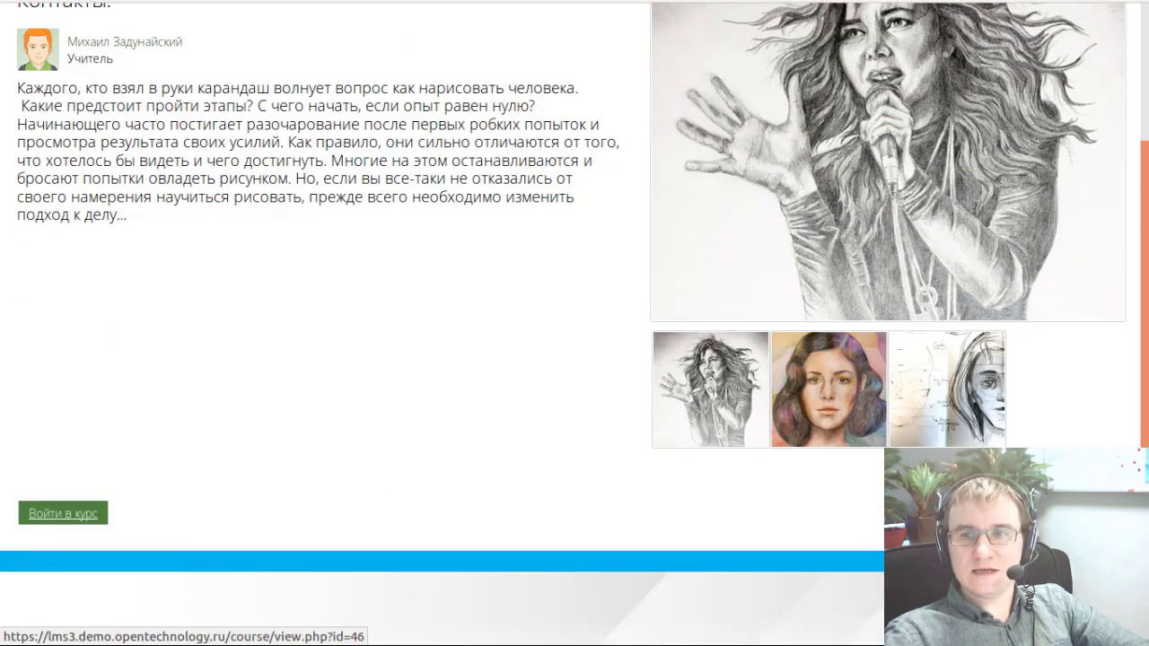
left_click(384, 353)
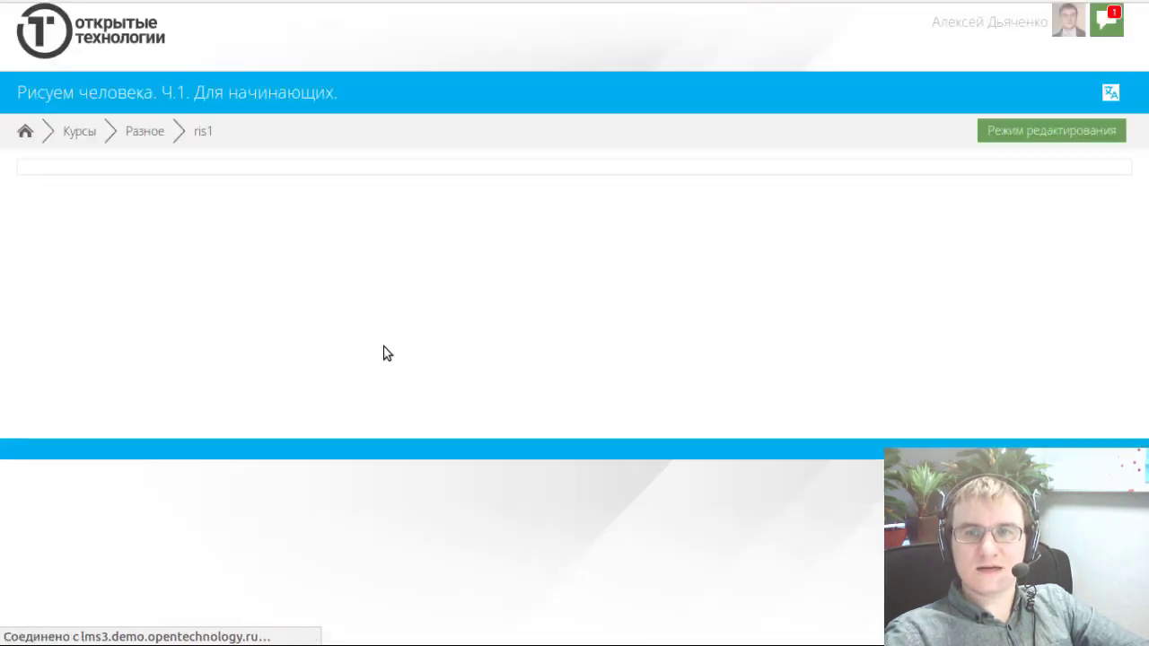
- Browse sections 1, 2, 3 and 5 of the drawing course to see how its numbered section navigation works
scroll(382, 351, "down", 2)
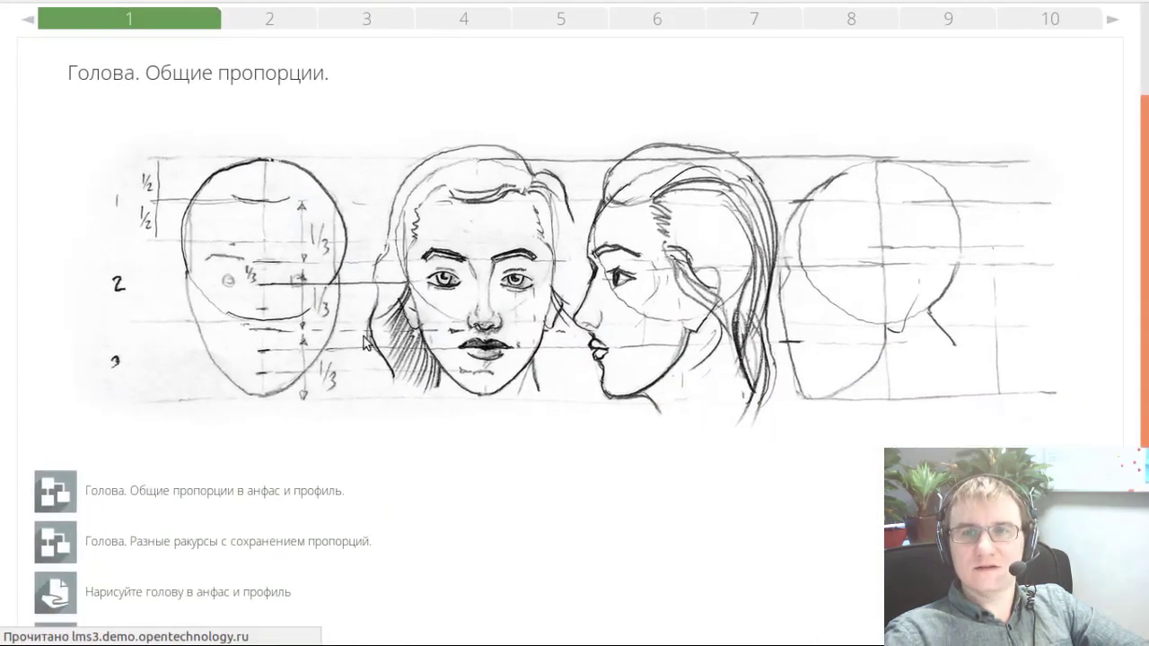
scroll(385, 352, "down", 3)
scroll(385, 352, "up", 3)
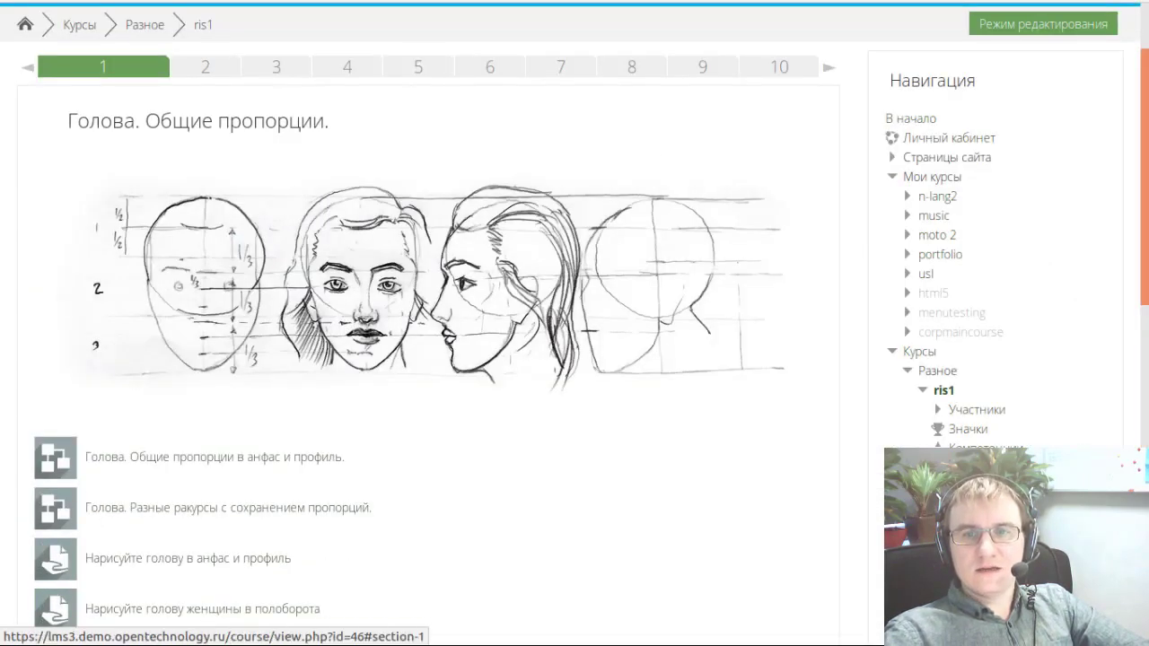
left_click(206, 80)
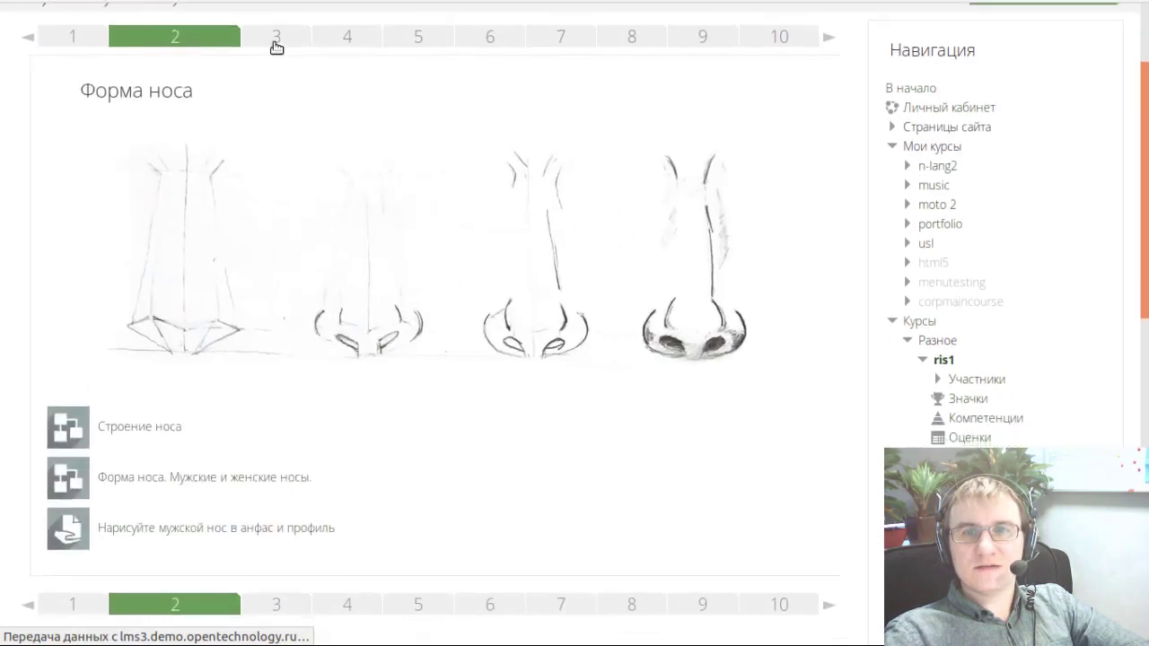
left_click(275, 45)
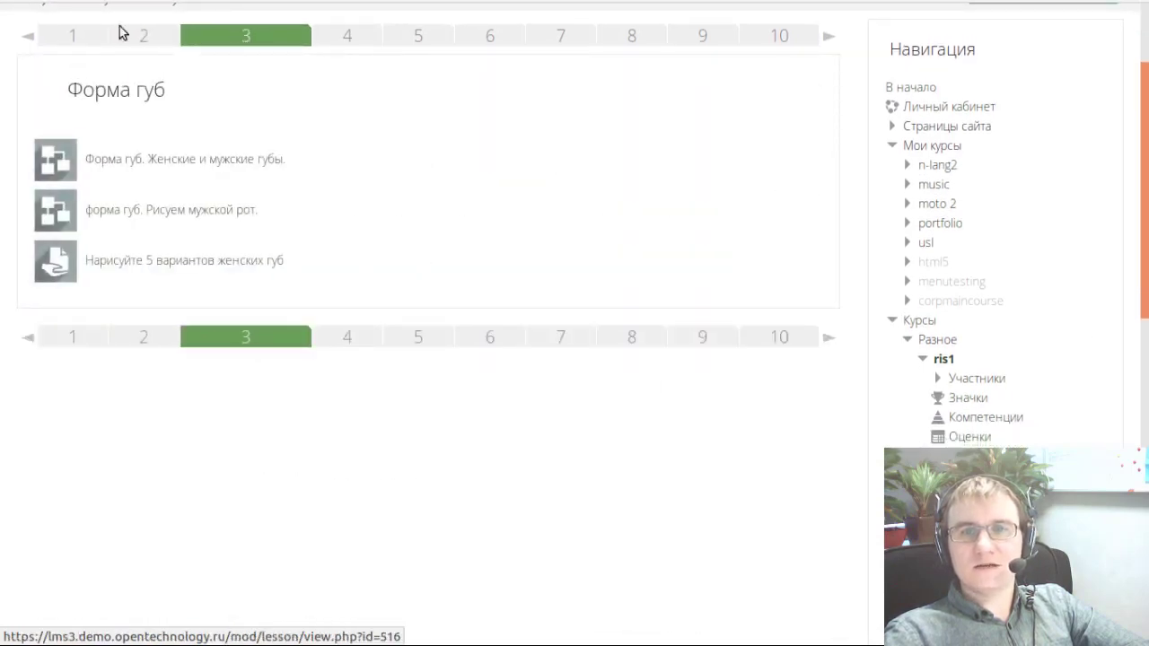
left_click(66, 35)
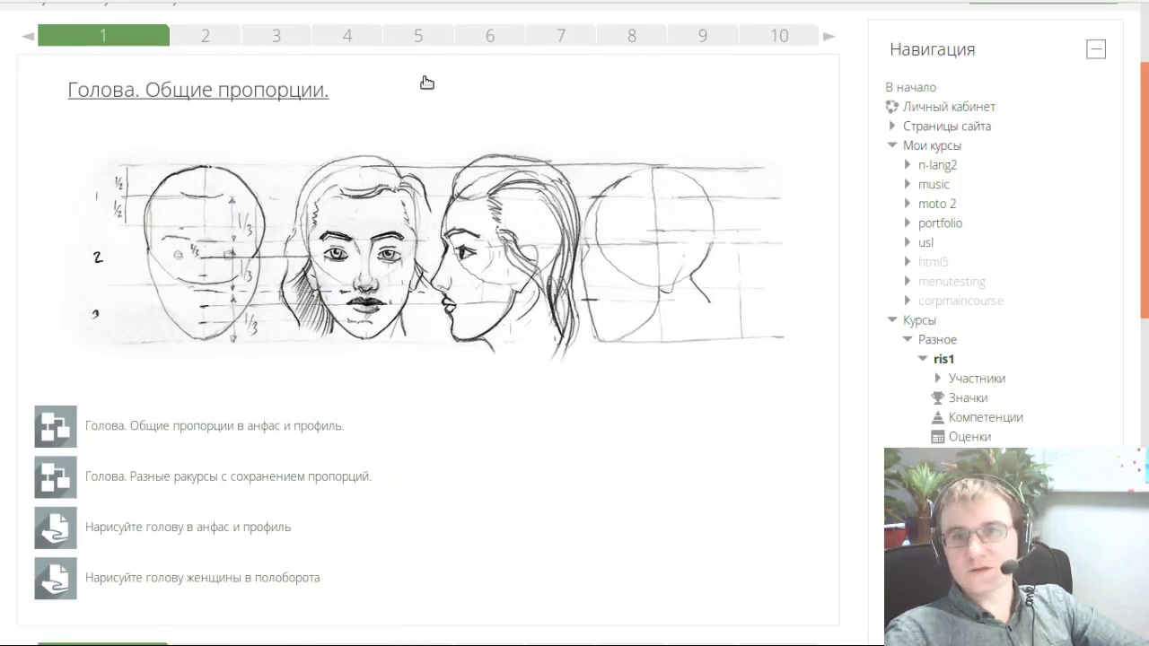
left_click(424, 40)
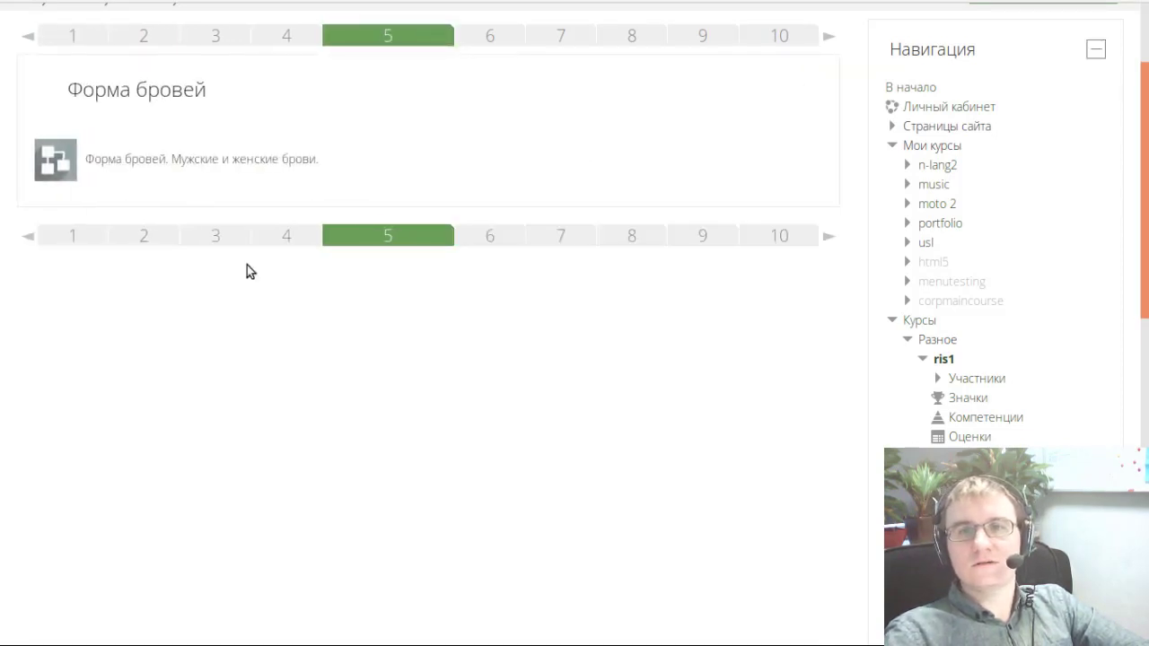
left_click(71, 38)
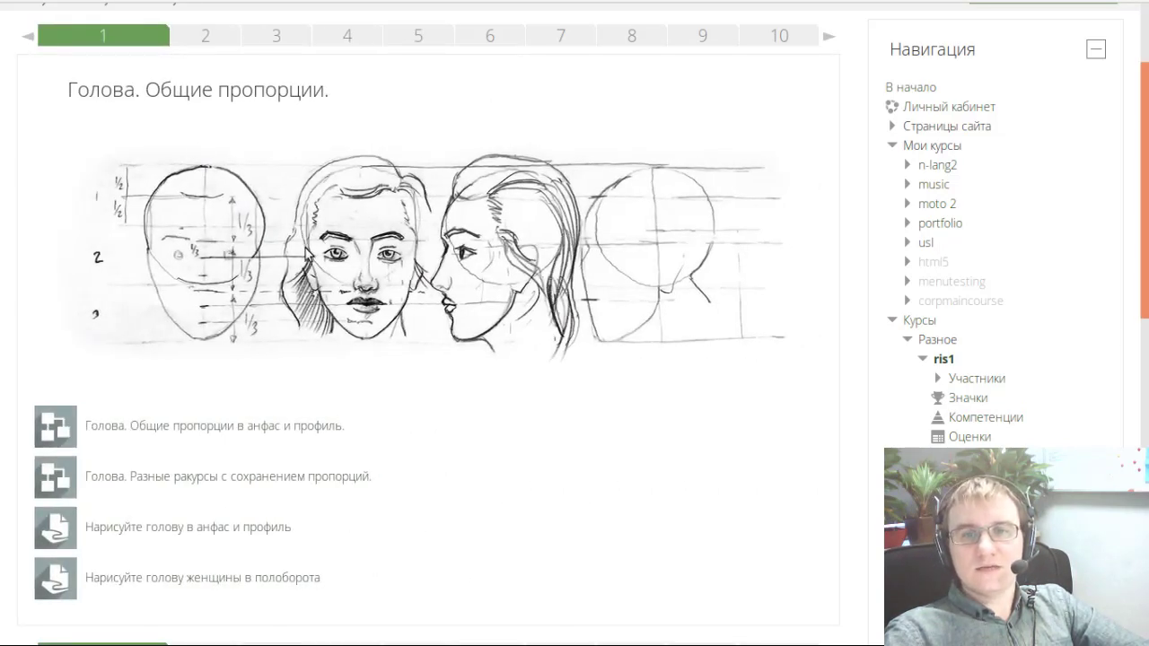
- Examine the illustration and activity list in section 1, «Голова. Общие пропорции.»
scroll(287, 260, "down", 3)
scroll(290, 321, "up", 3)
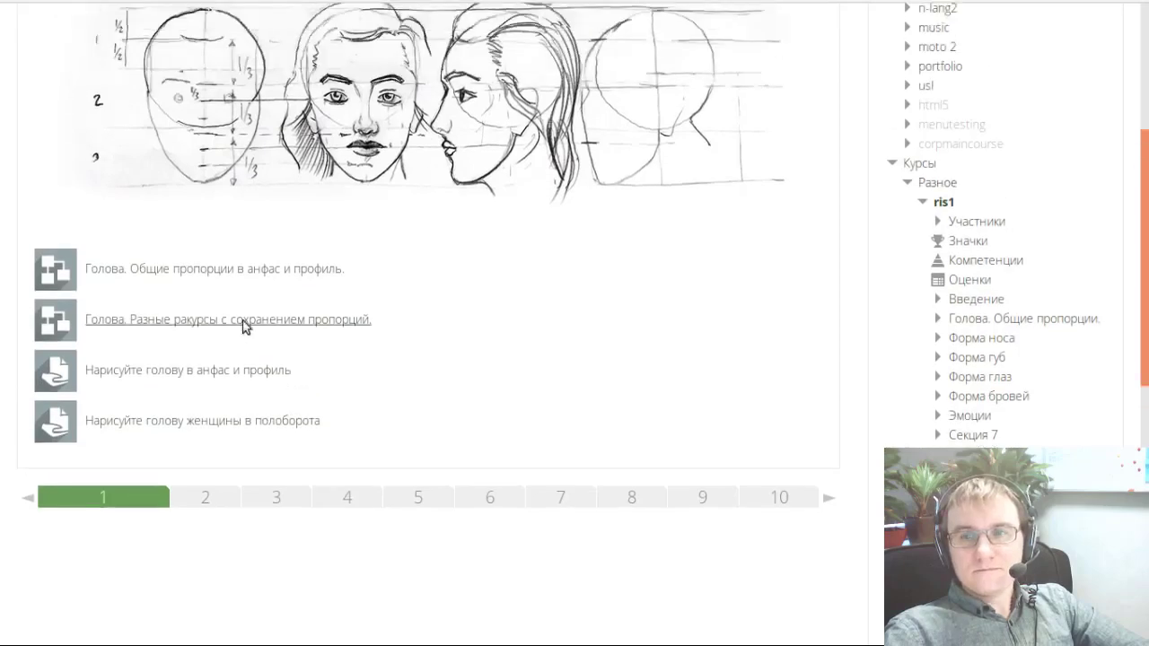
scroll(354, 144, "up", 1)
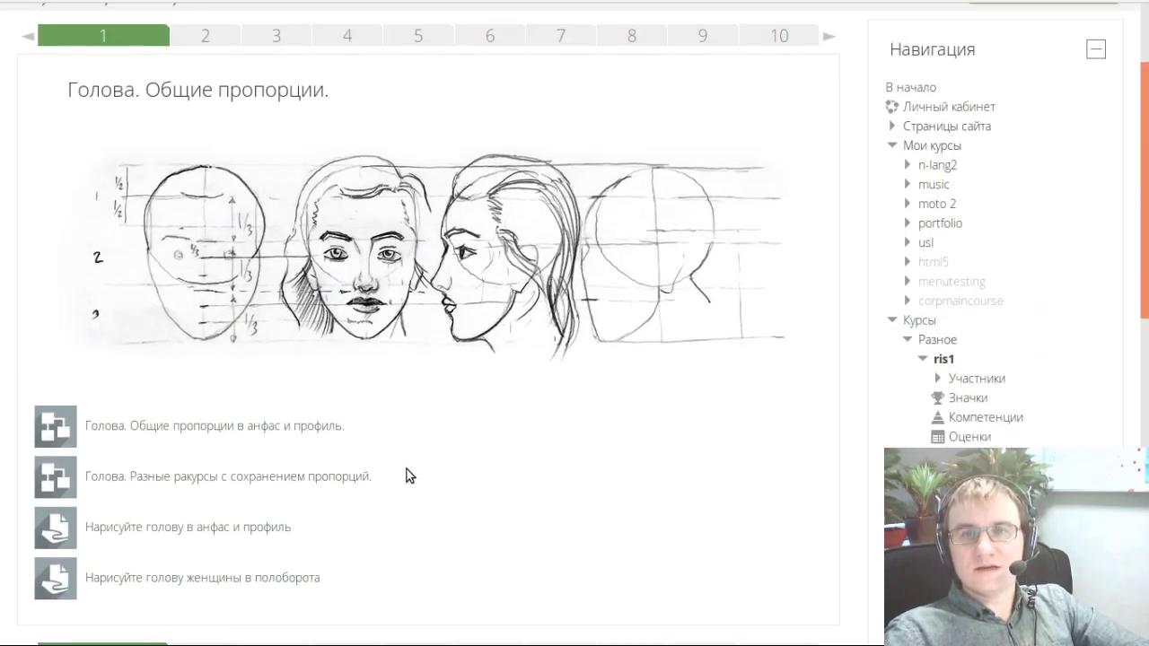
scroll(405, 471, "down", 2)
scroll(398, 438, "up", 1)
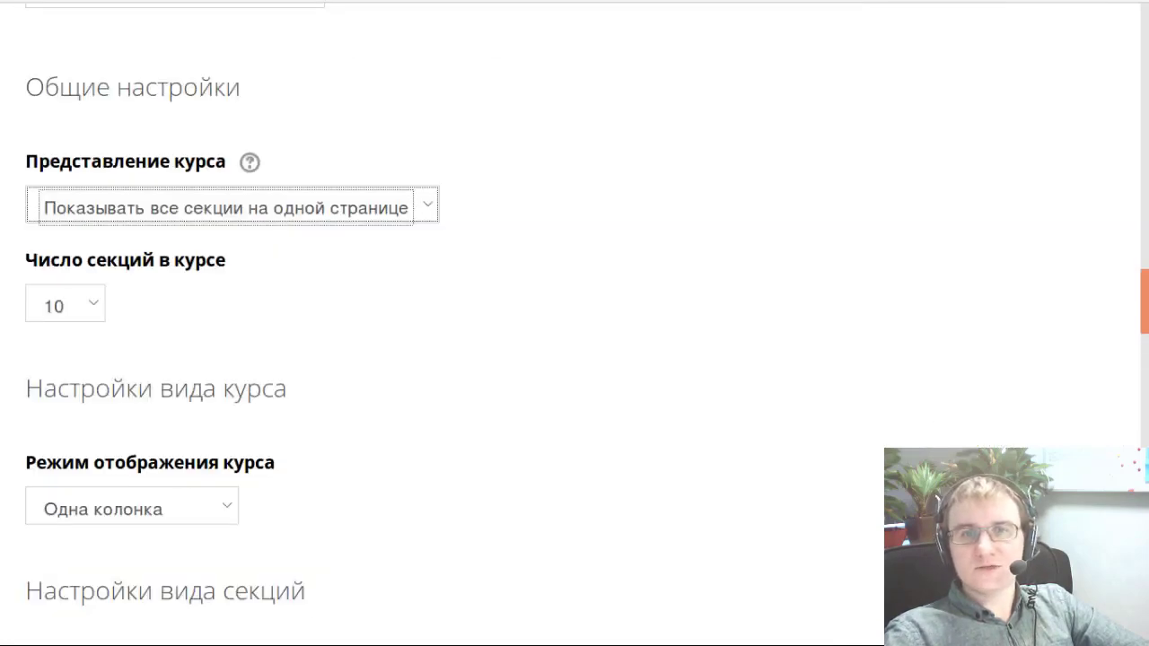
- Return to the new course's settings form and look through the section display options under Формат курса
scroll(297, 297, "down", 10)
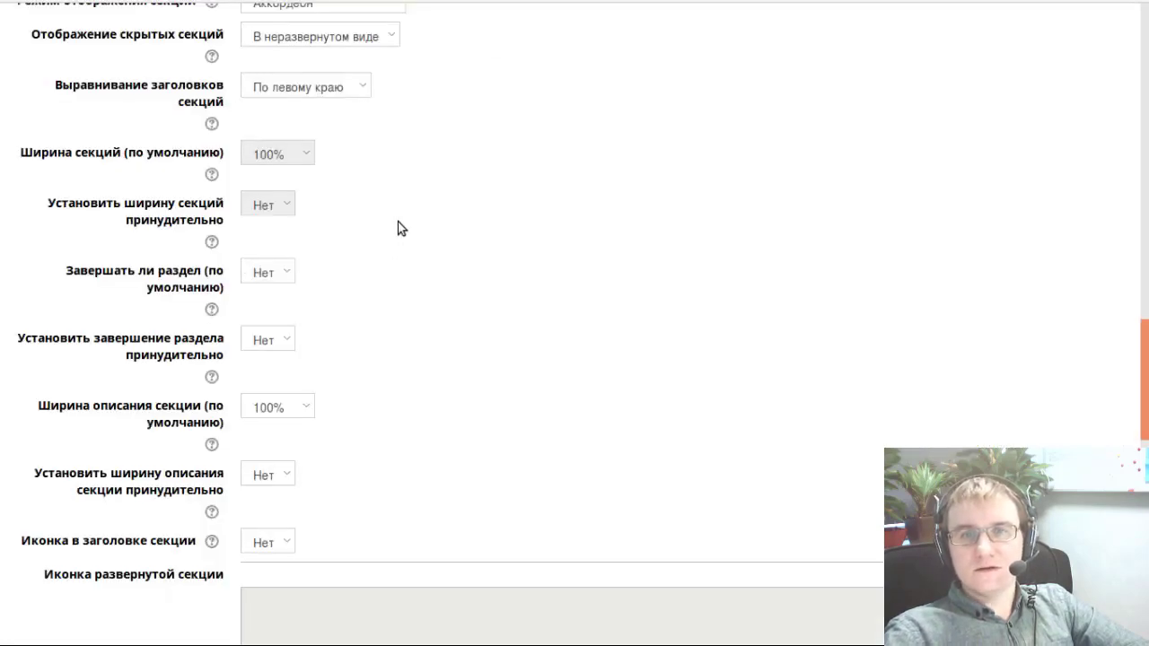
scroll(401, 229, "down", 4)
scroll(398, 225, "up", 11)
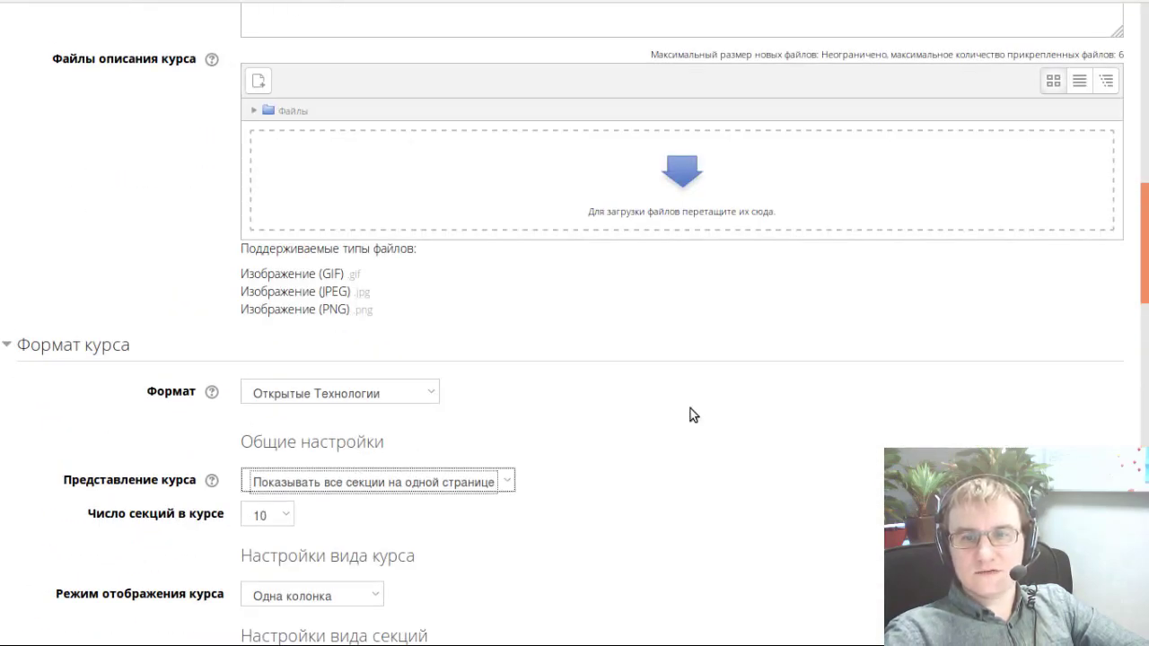
scroll(690, 408, "down", 5)
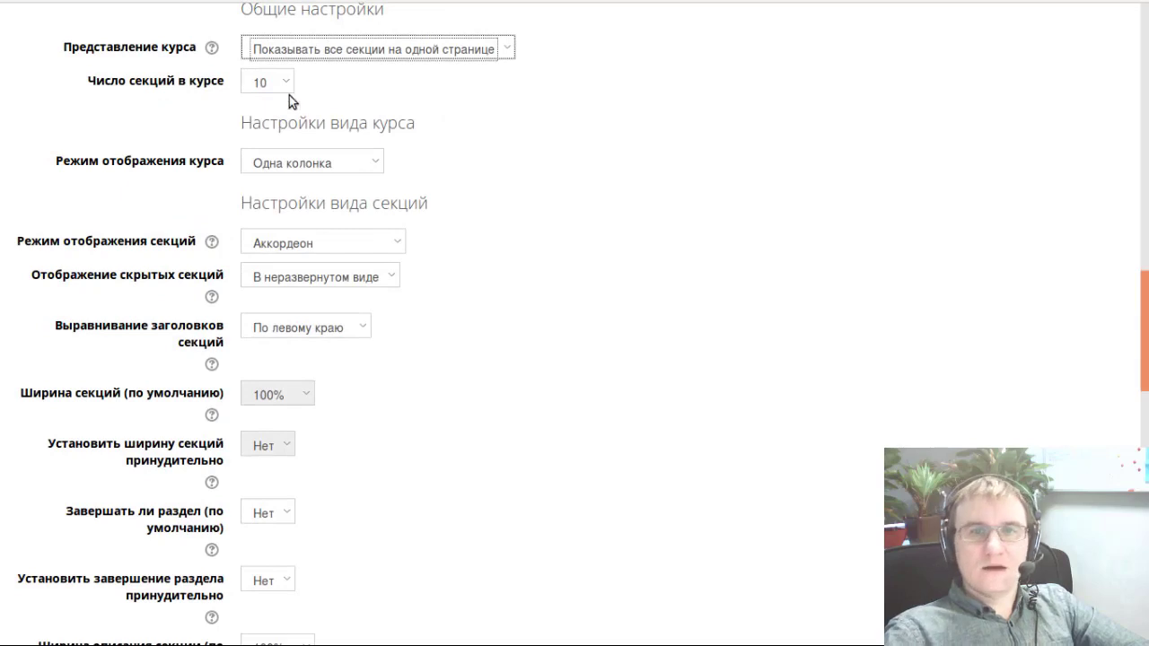
- Check the options for Число секций в курсе and set Режим отображения курса to Экспертный режим
left_click(286, 86)
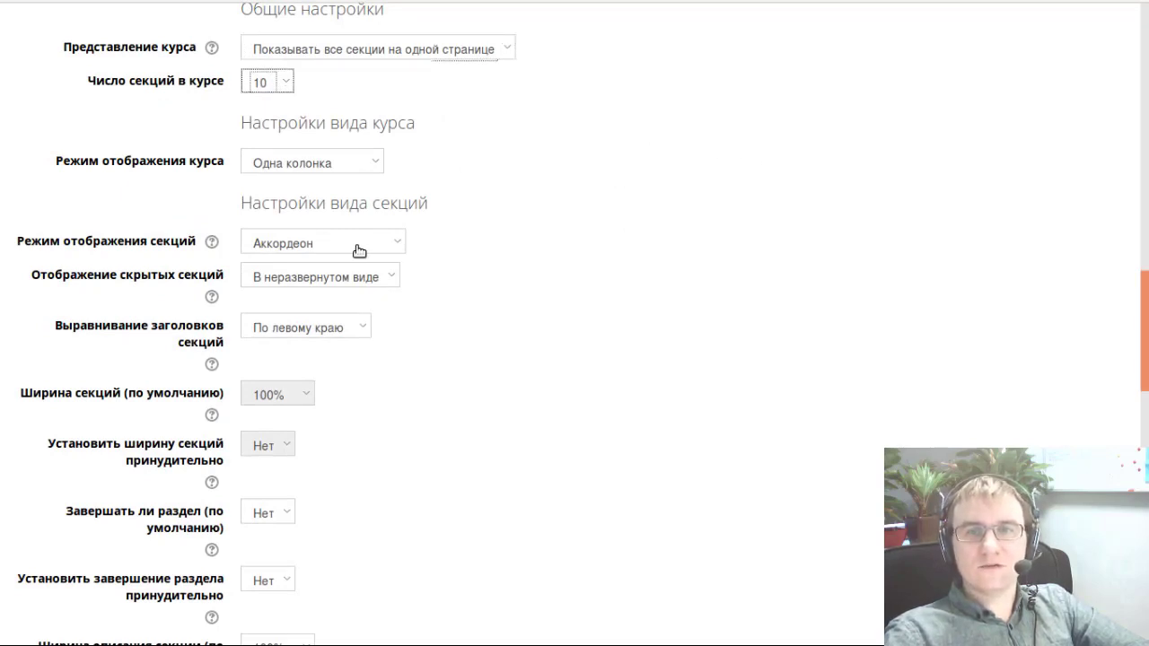
left_click(377, 163)
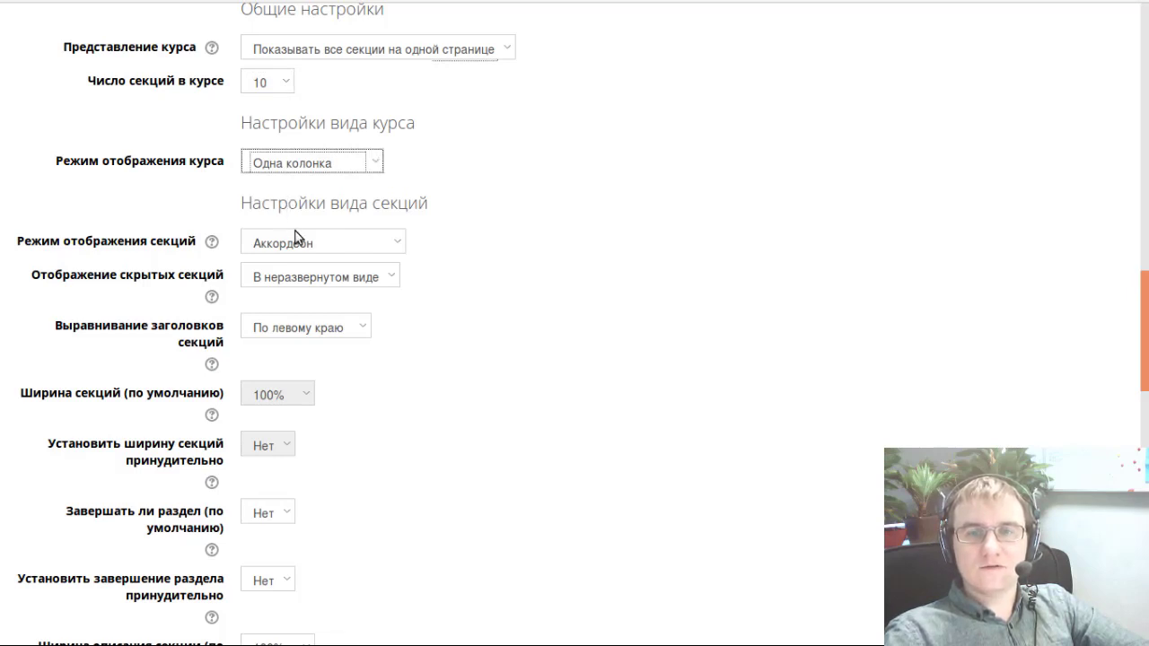
left_click(297, 238)
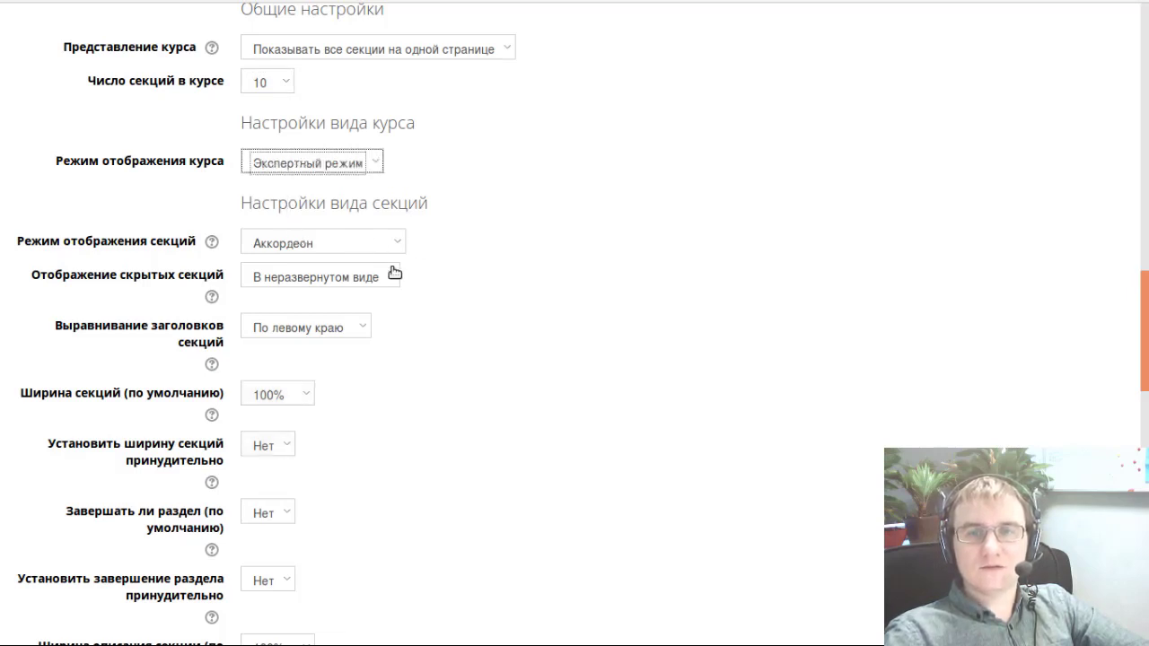
scroll(393, 268, "down", 2)
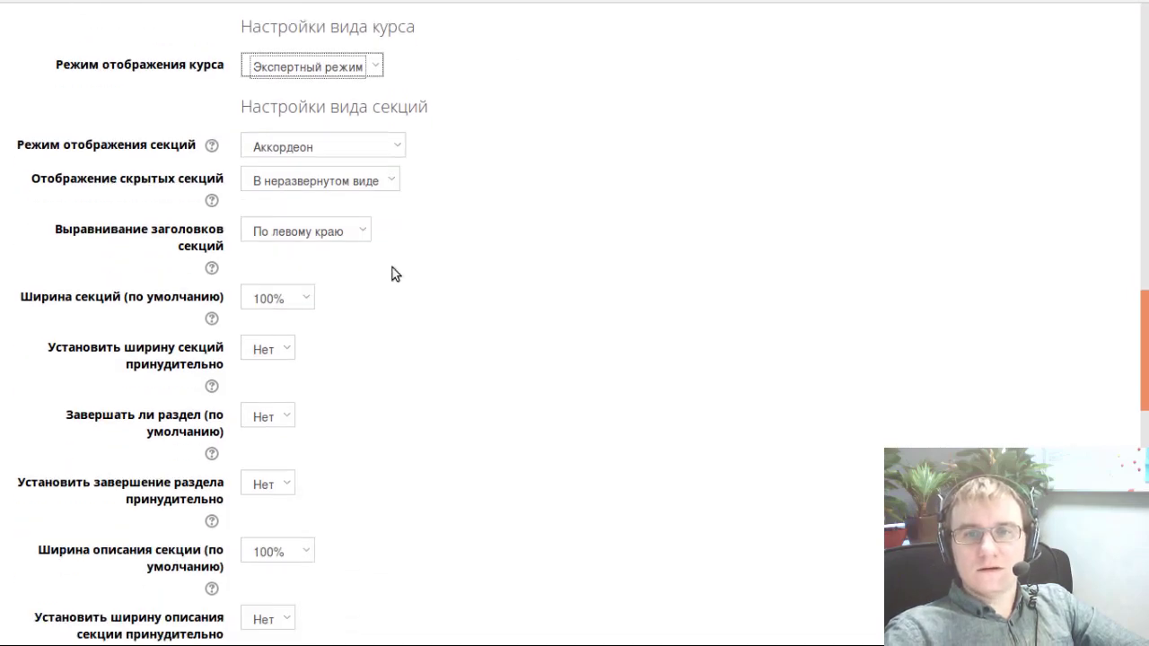
- Look through the section view settings and check the options for Режим отображения секций
scroll(359, 271, "up", 1)
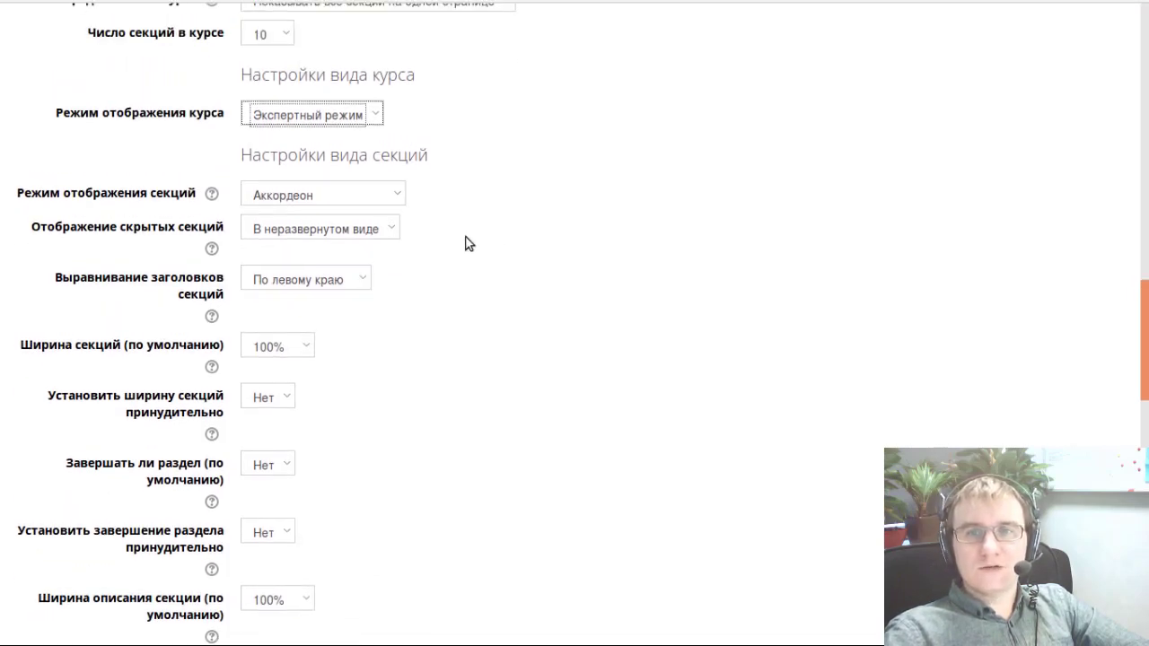
scroll(468, 242, "down", 2)
left_click(359, 101)
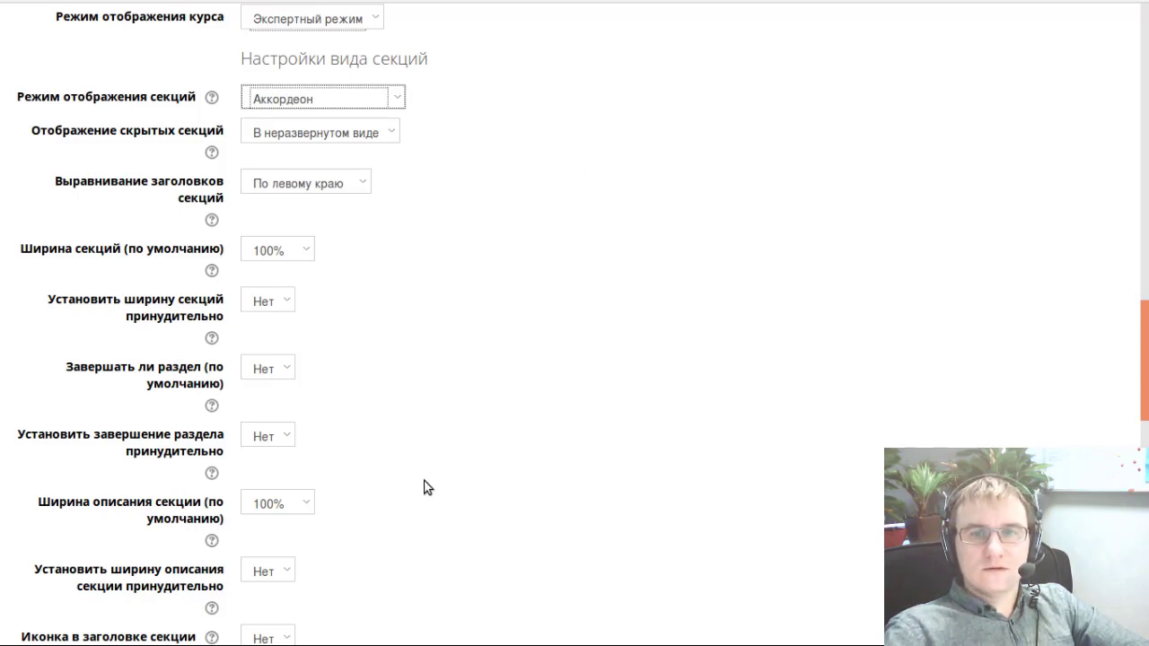
scroll(426, 484, "down", 3)
scroll(427, 484, "down", 7)
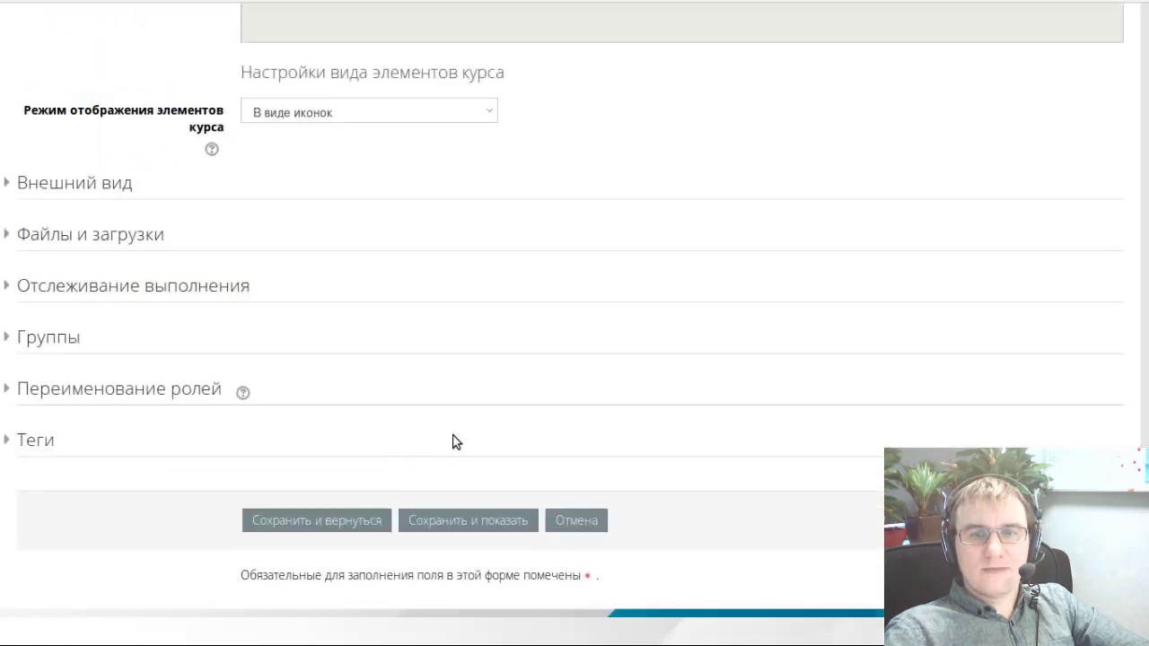
- Expand Внешний вид, try Русский (ru) as Принудительный язык and restore the option «не устанавливать принудительно»
left_click(73, 192)
scroll(339, 370, "down", 2)
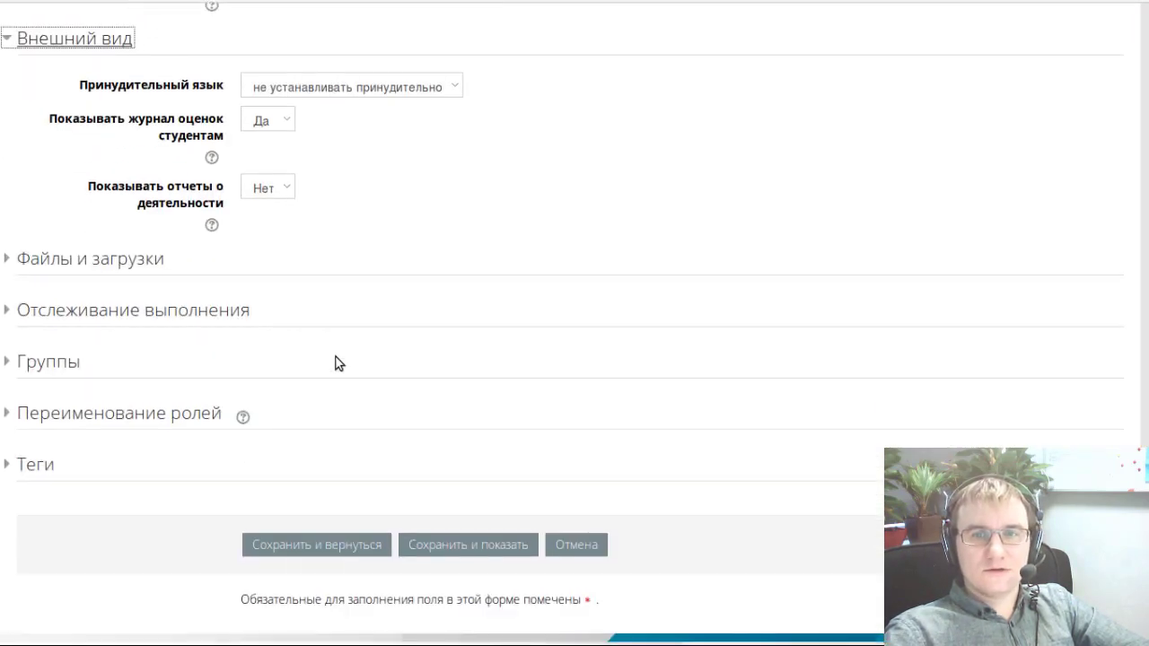
left_click(388, 90)
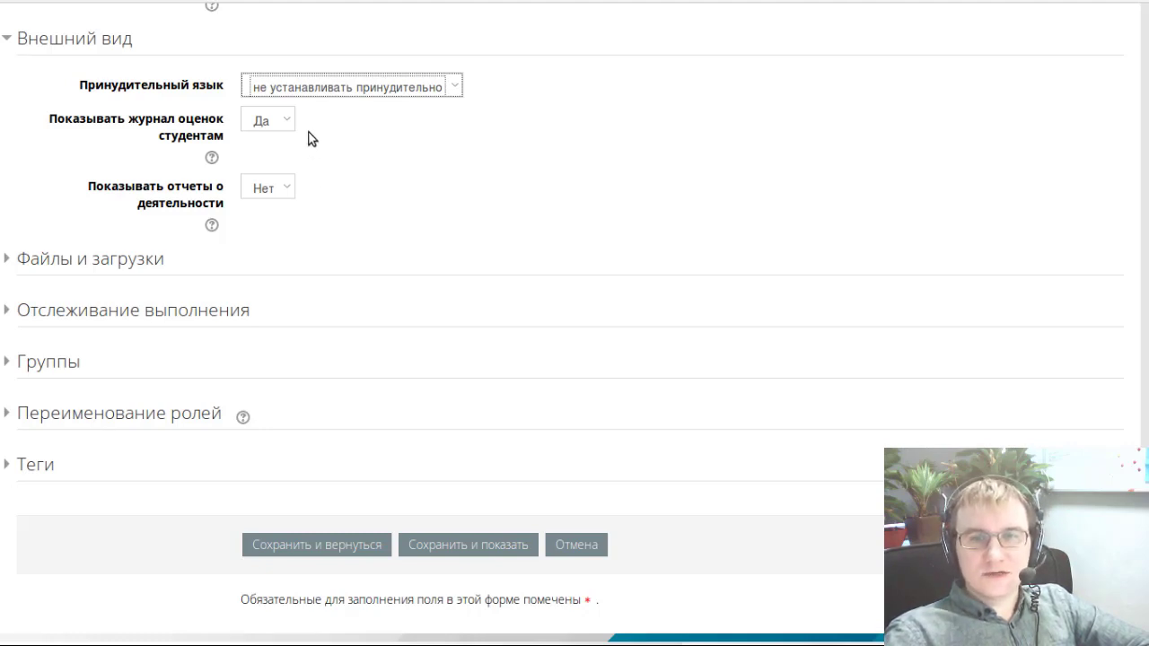
key("Down")
key("Down")
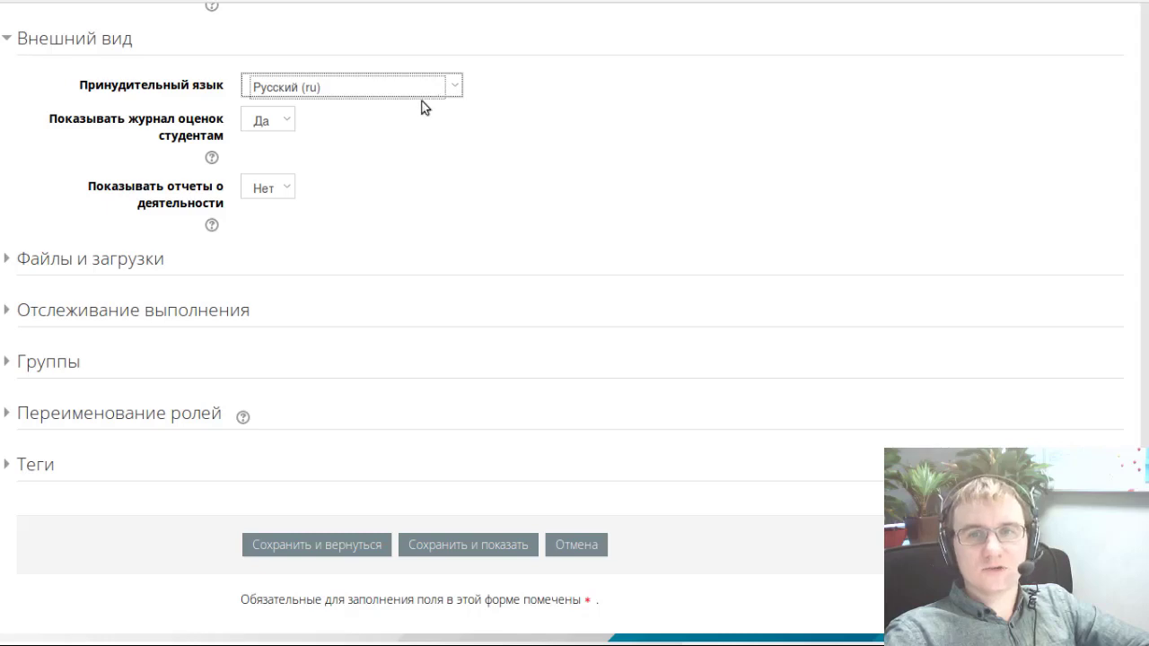
key("Up")
key("Up")
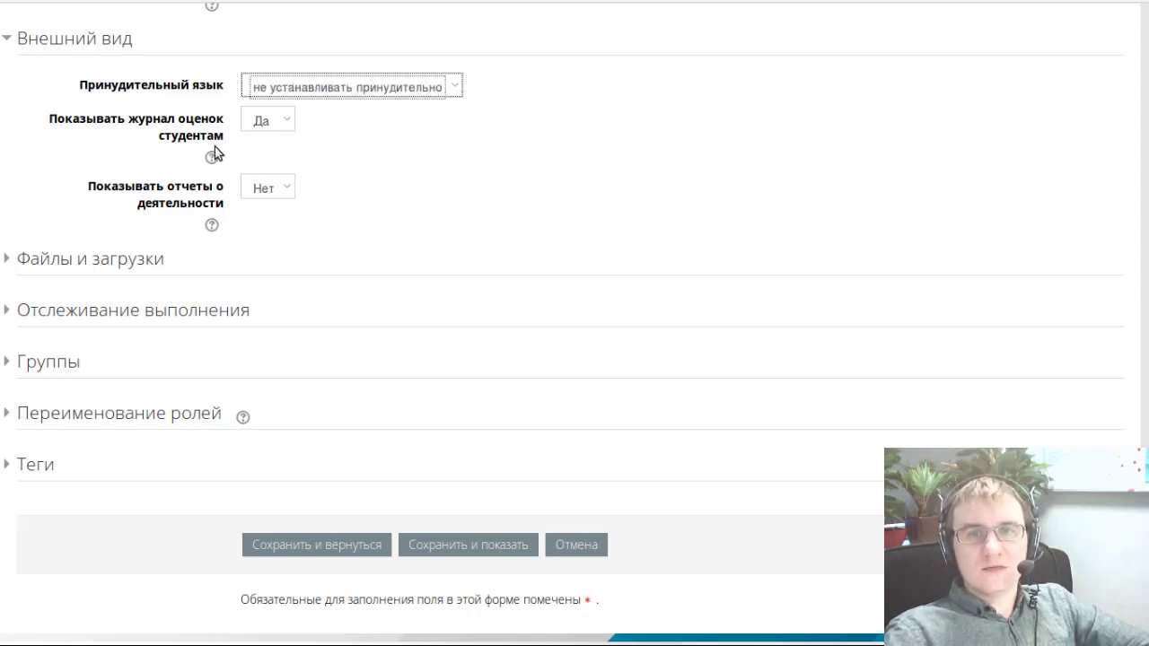
- Check the options for showing the gradebook and activity reports, and the maximum upload size under Файлы и загрузки
left_click(258, 128)
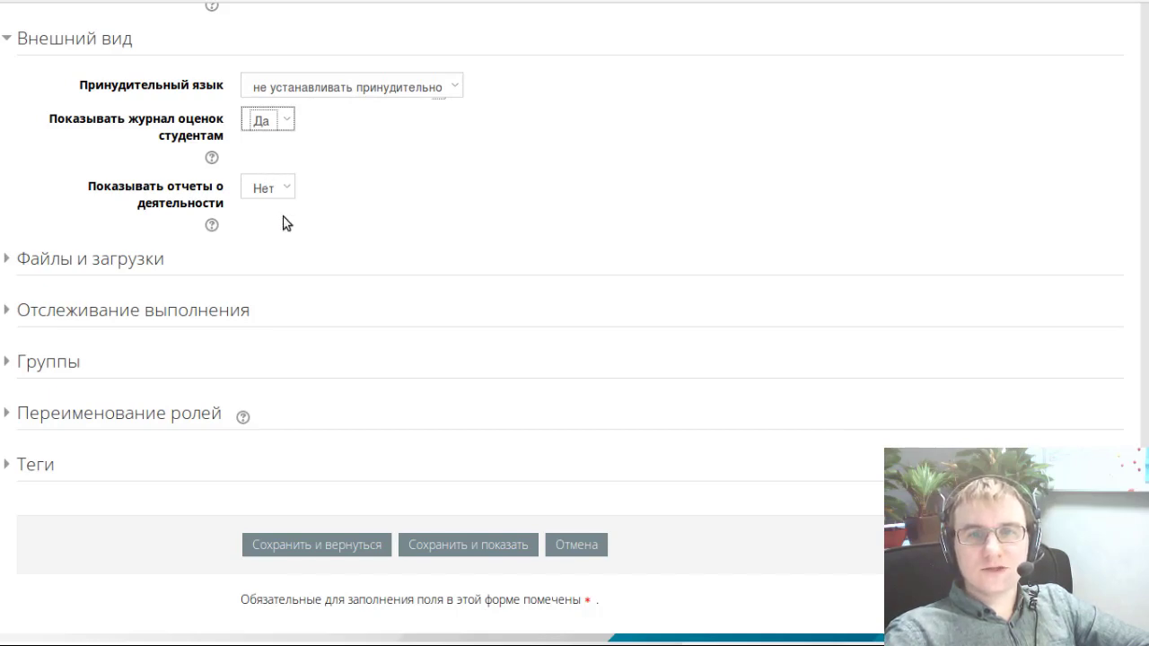
left_click(260, 189)
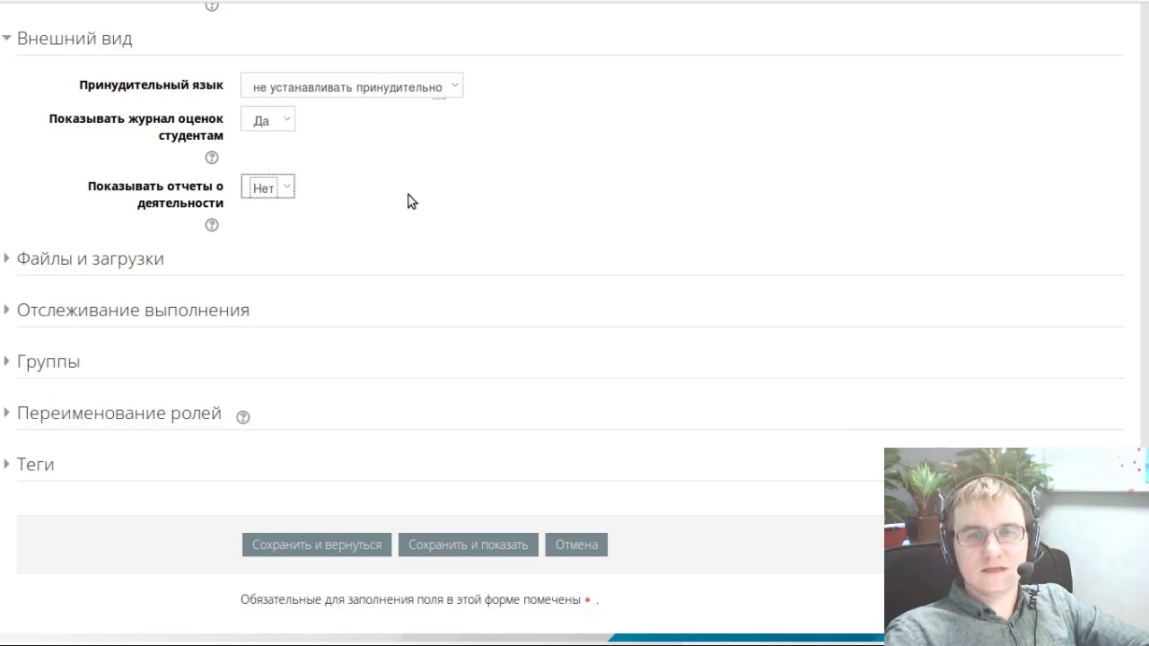
scroll(315, 188, "down", 2)
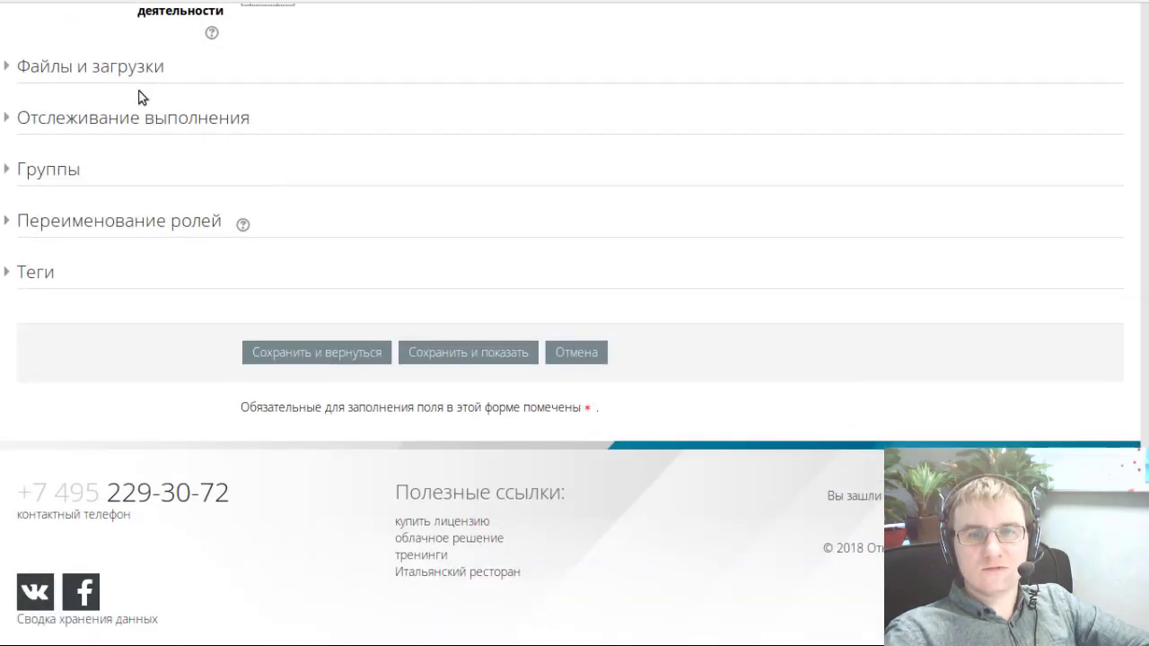
scroll(125, 125, "up", 1)
left_click(103, 167)
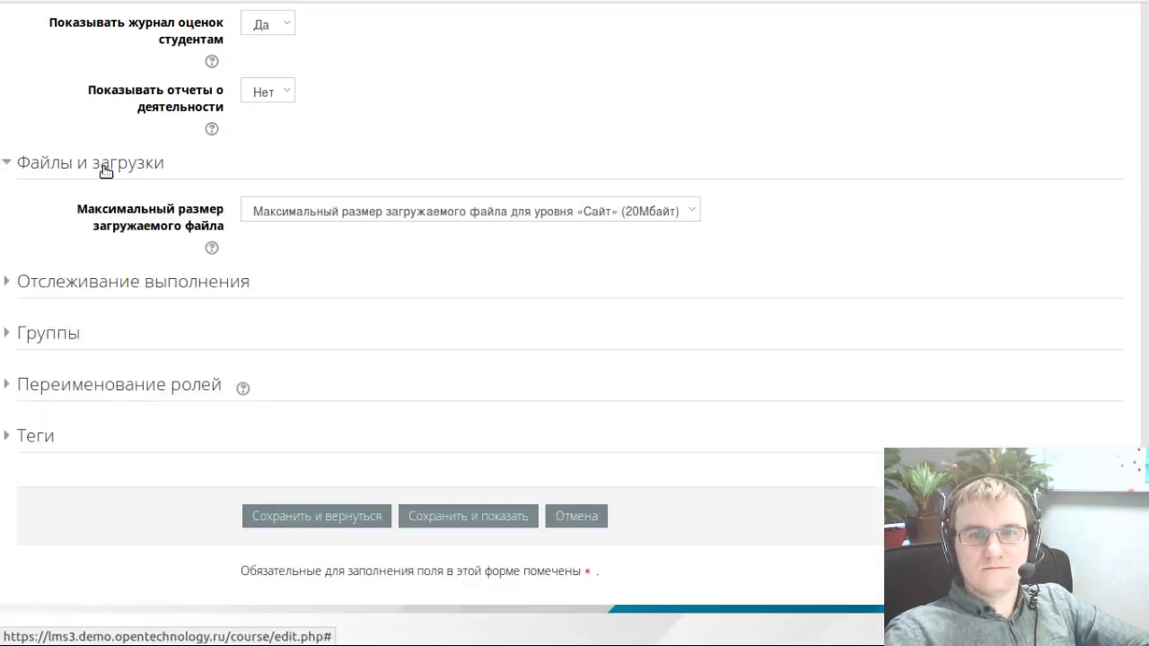
left_click(662, 212)
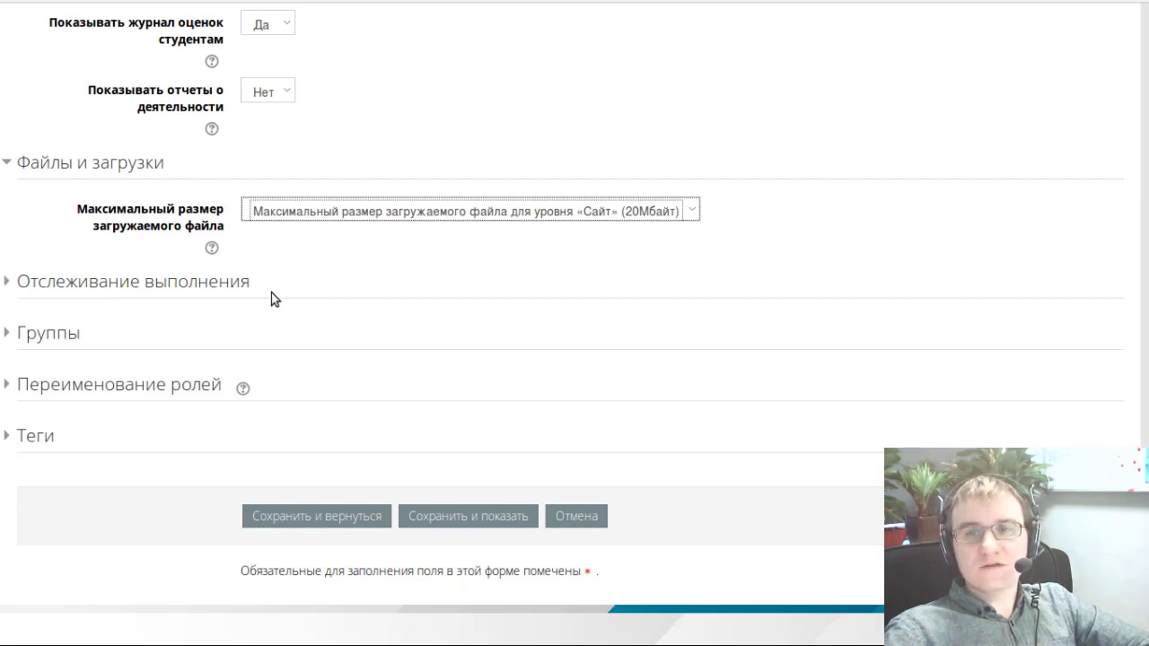
- Expand Отслеживание выполнения and check the options for Включить отслеживание выполнения
scroll(271, 293, "down", 1)
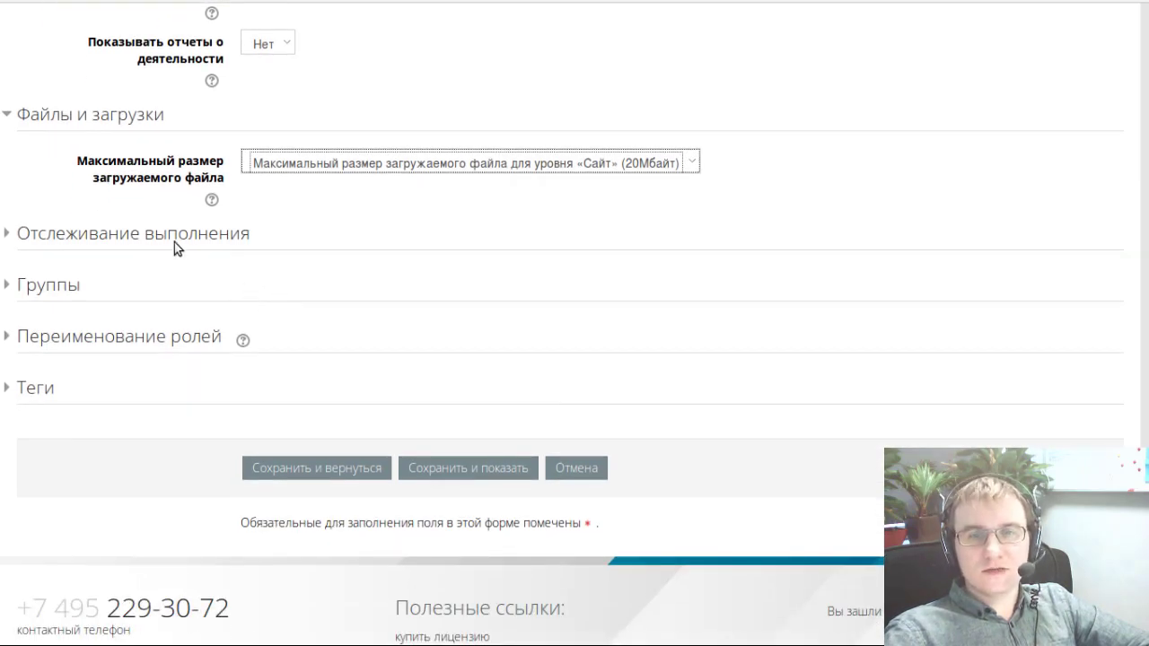
left_click(174, 236)
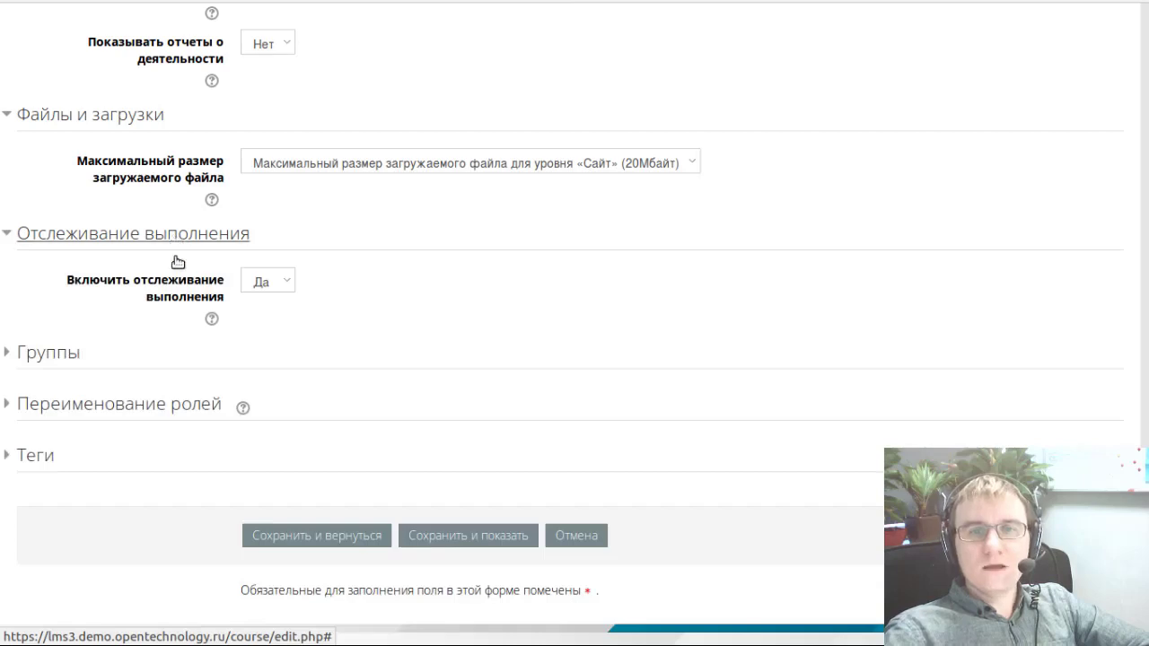
left_click(269, 289)
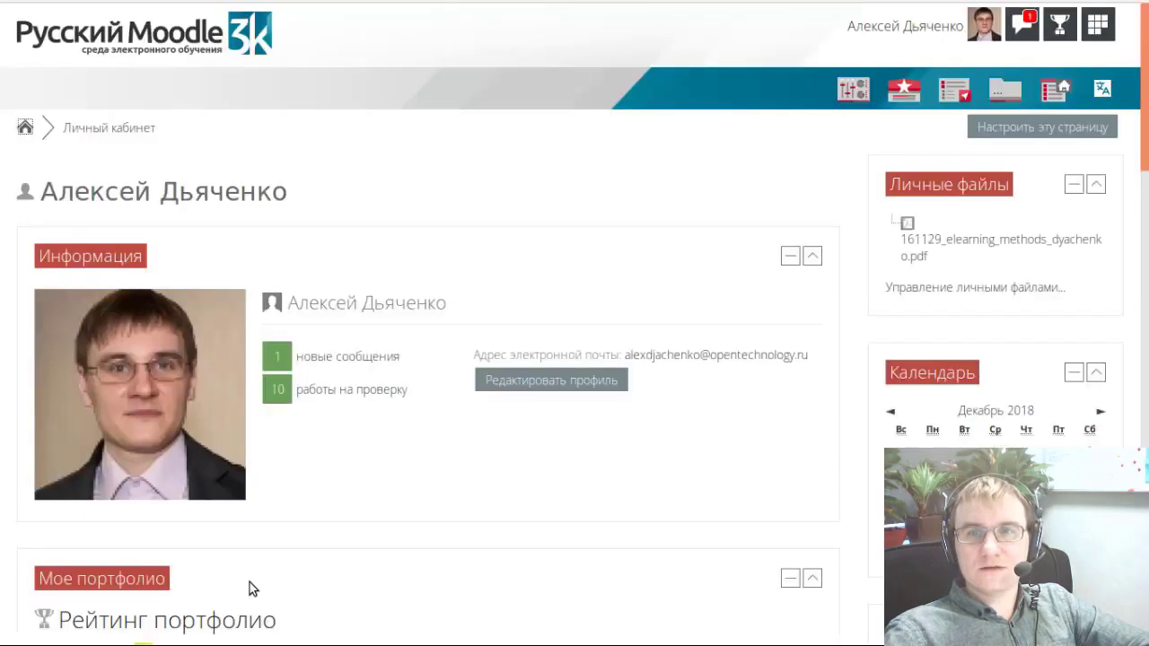
- From the personal dashboard's list of studied courses, open «Устройство мотоцикла. Для демонстрации.» and look through its content as a completion tracking example
scroll(419, 318, "down", 10)
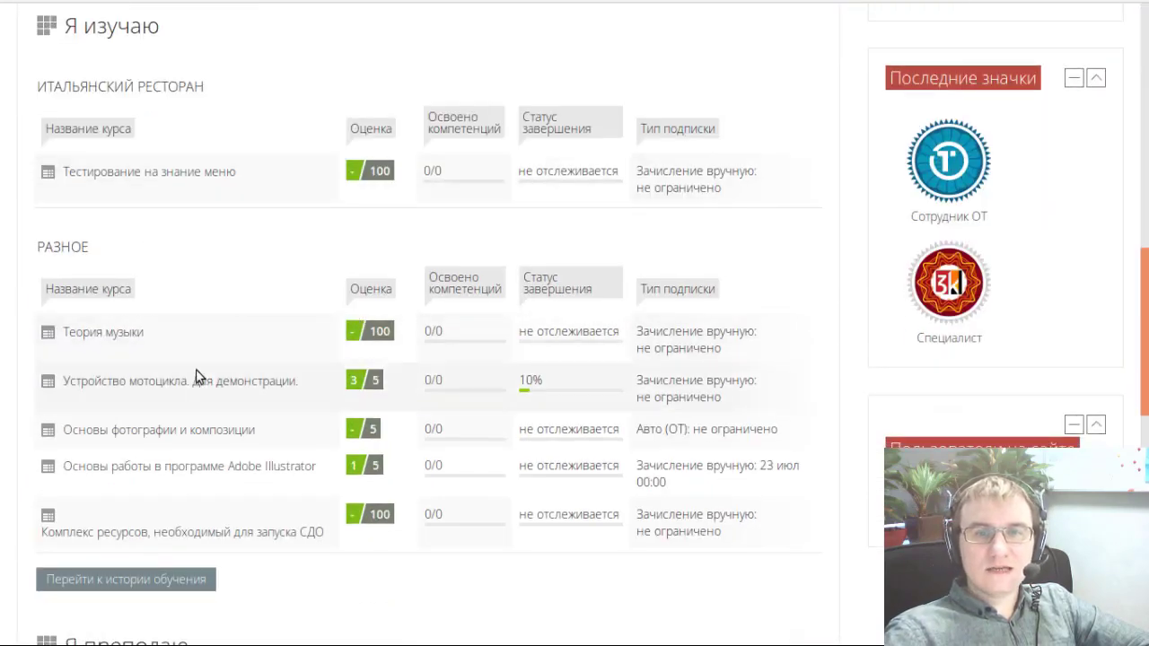
left_click(197, 382)
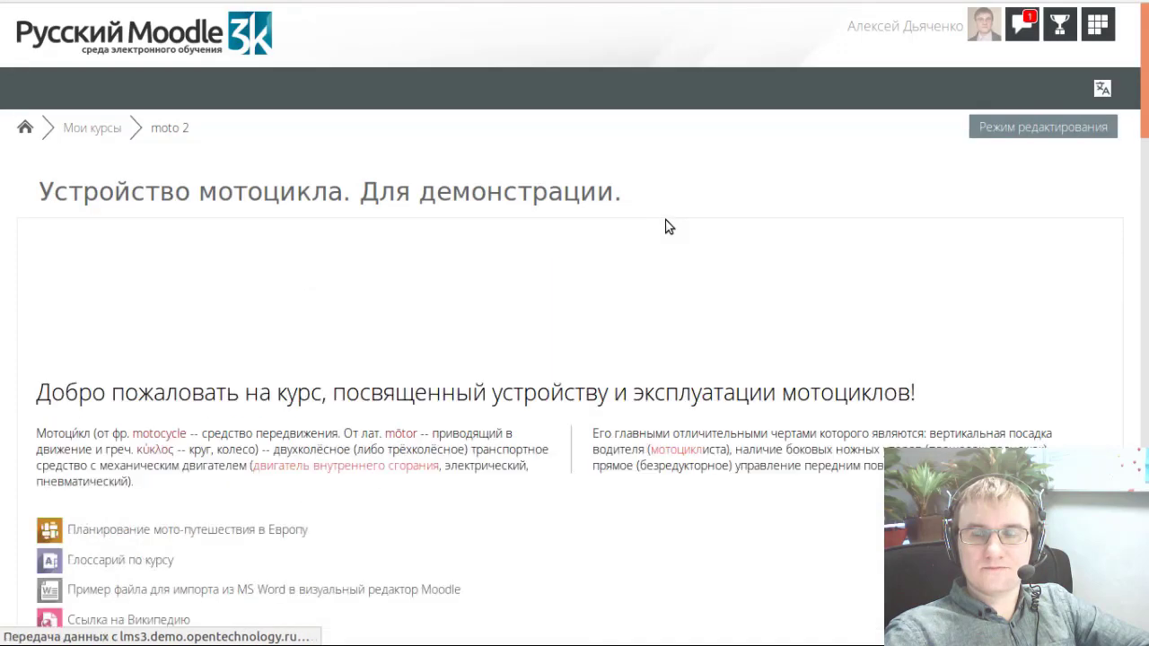
scroll(664, 226, "down", 10)
scroll(592, 220, "up", 3)
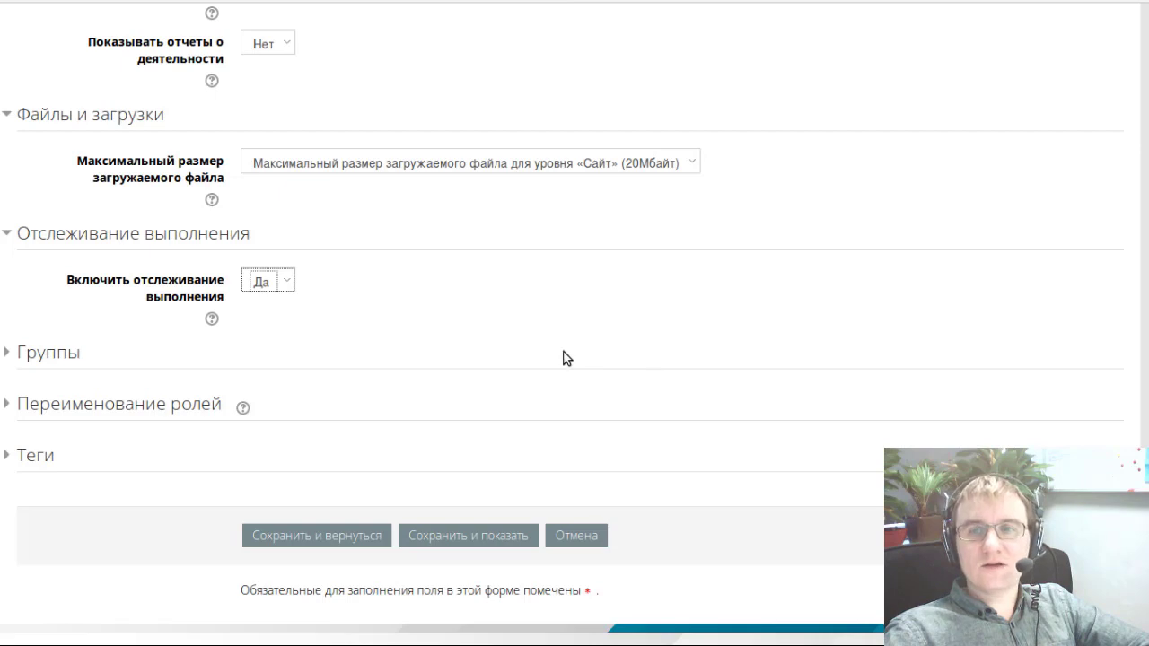
- Back in the new course's settings form, expand Группы and check the options for Групповой режим, Принудительный групповой режим and Поток по умолчанию
scroll(565, 357, "down", 3)
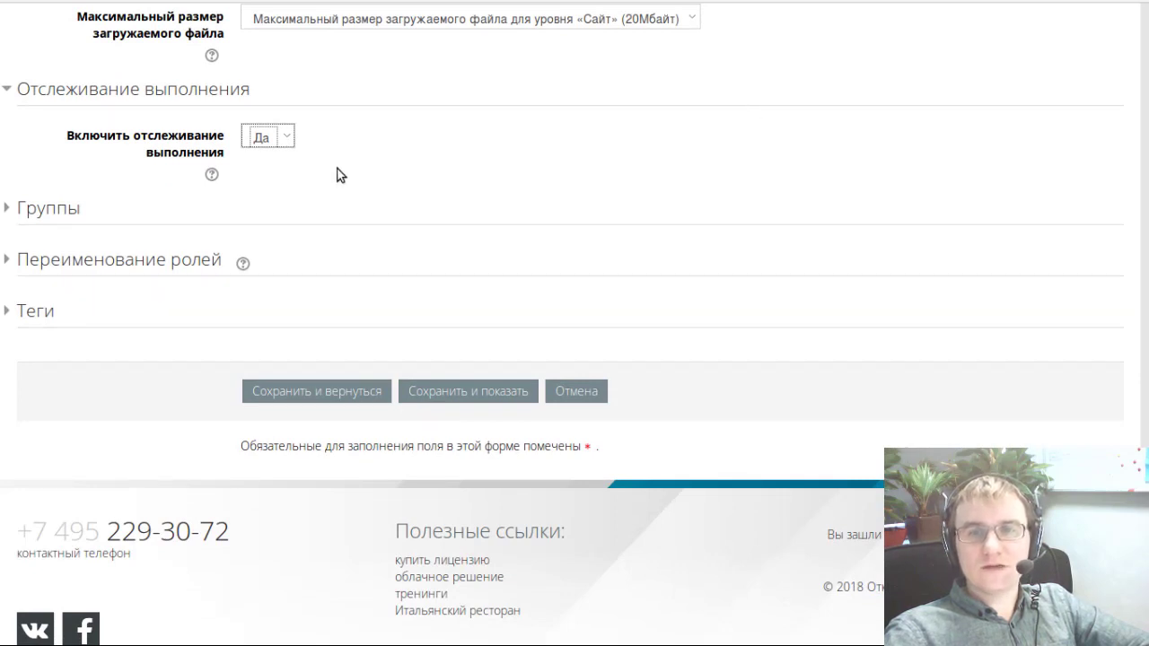
left_click(9, 222)
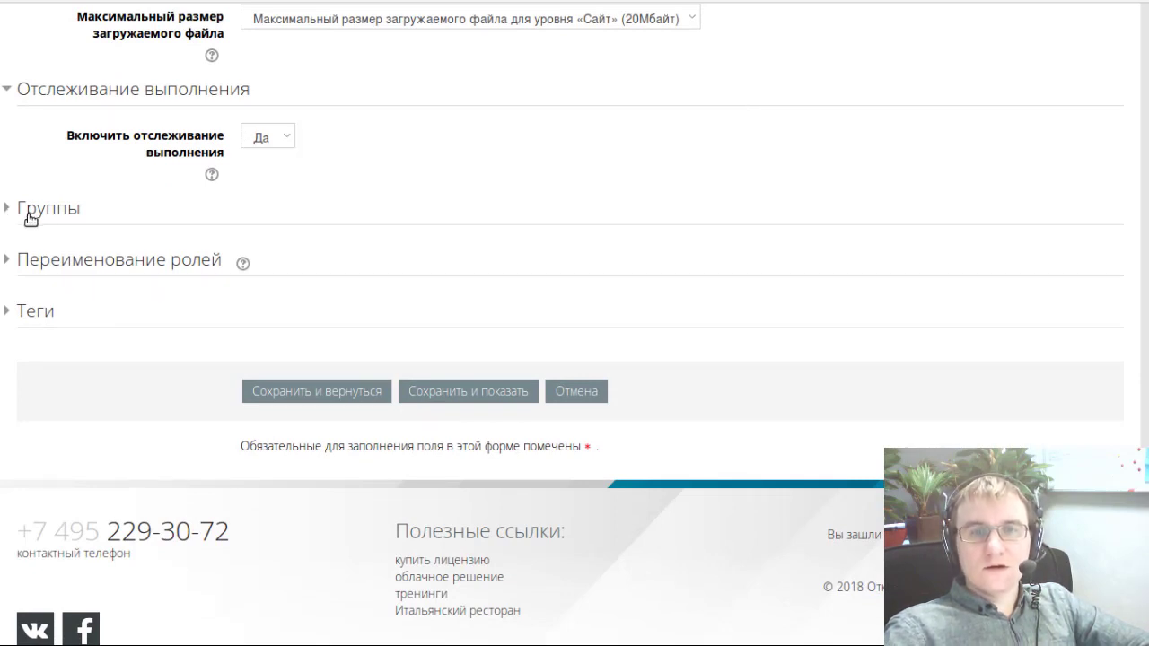
left_click(75, 212)
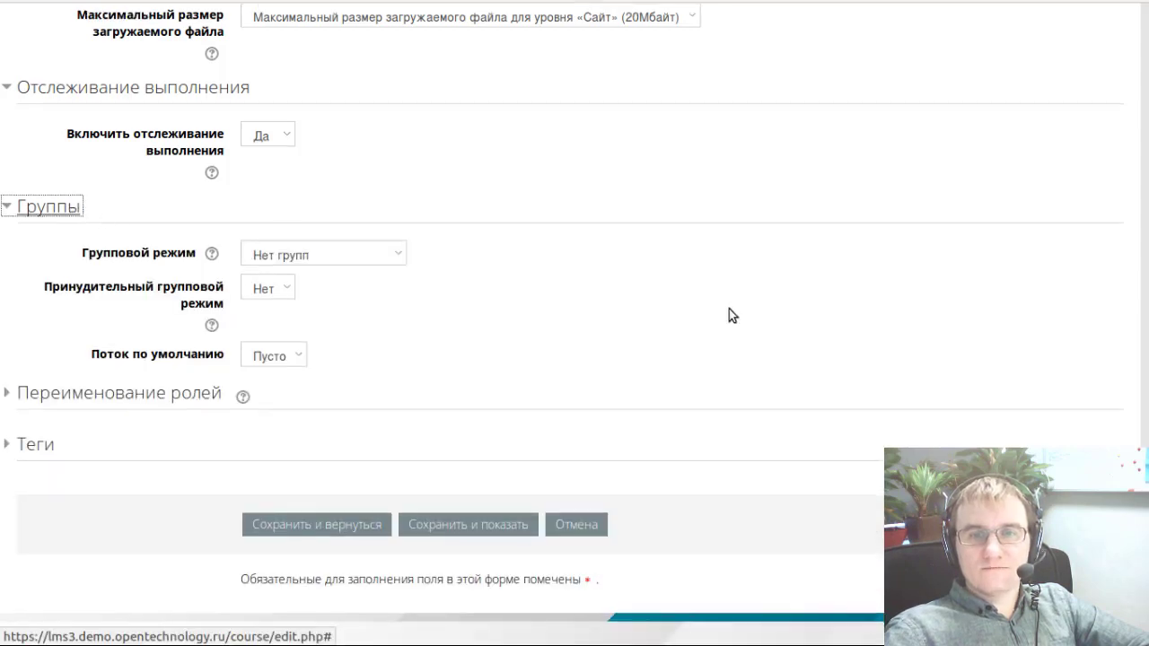
scroll(354, 138, "down", 3)
left_click(356, 119)
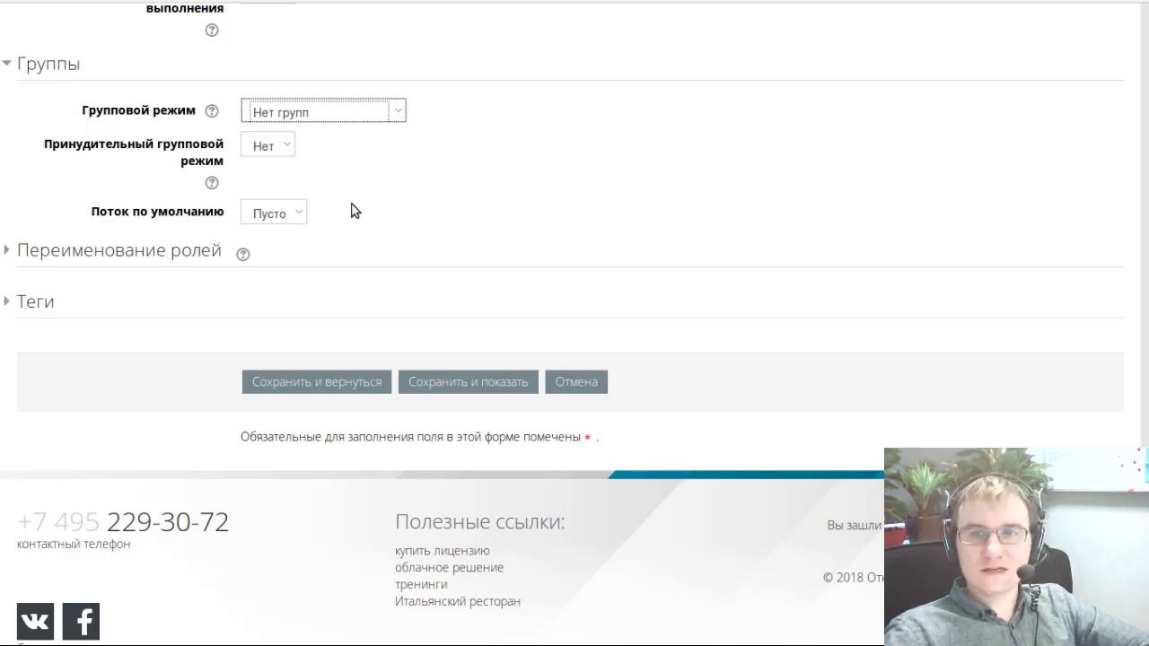
left_click(260, 152)
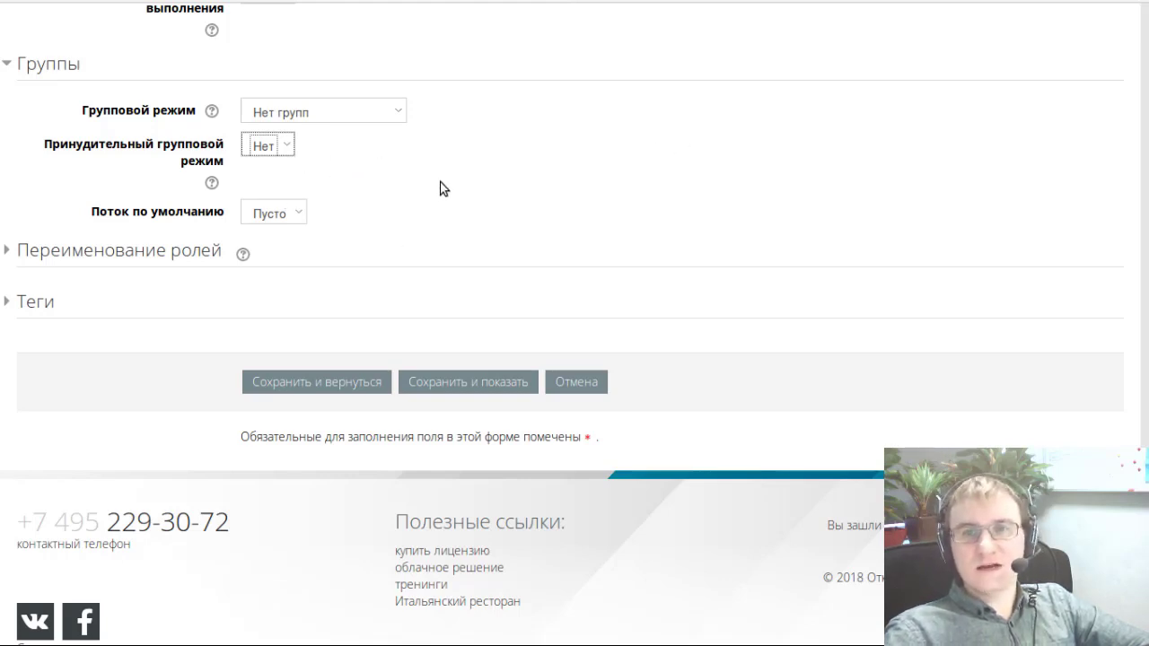
scroll(296, 207, "down", 1)
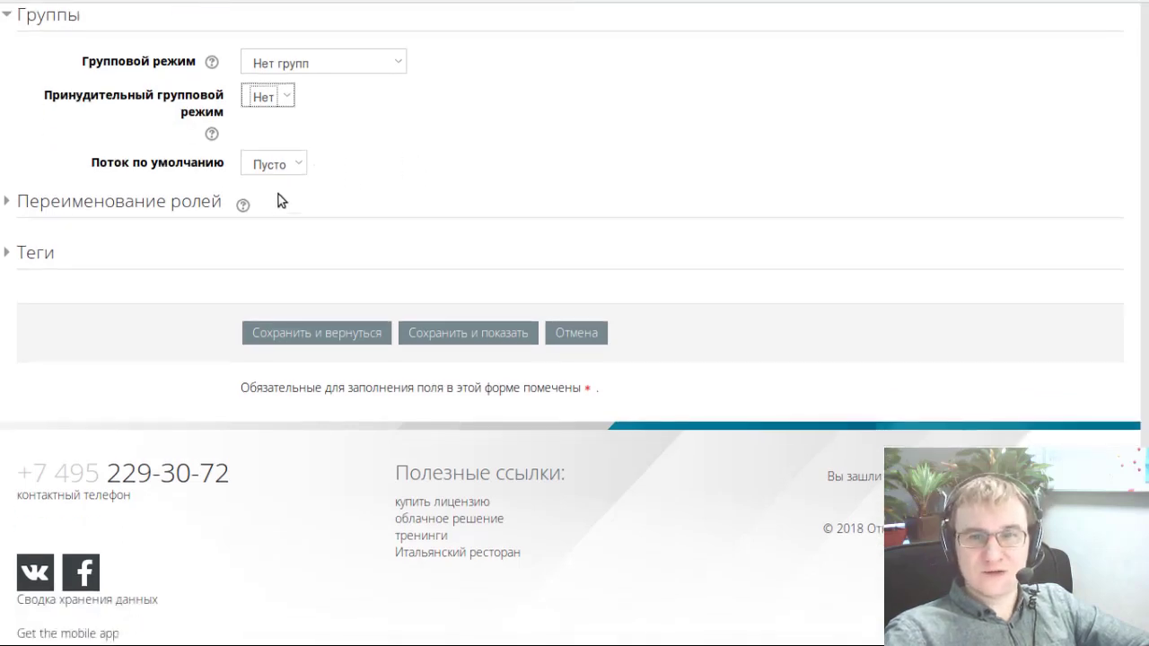
left_click(275, 161)
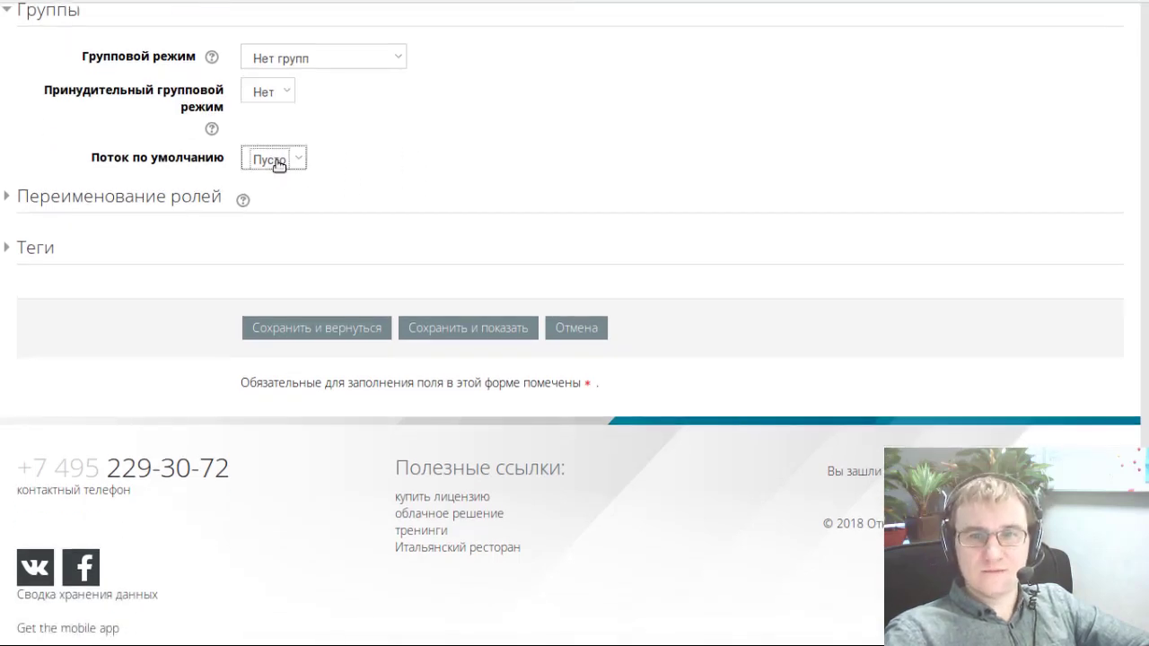
- Expand Переименование ролей, look through the role name fields and collapse the section again
left_click(125, 203)
left_click(127, 206)
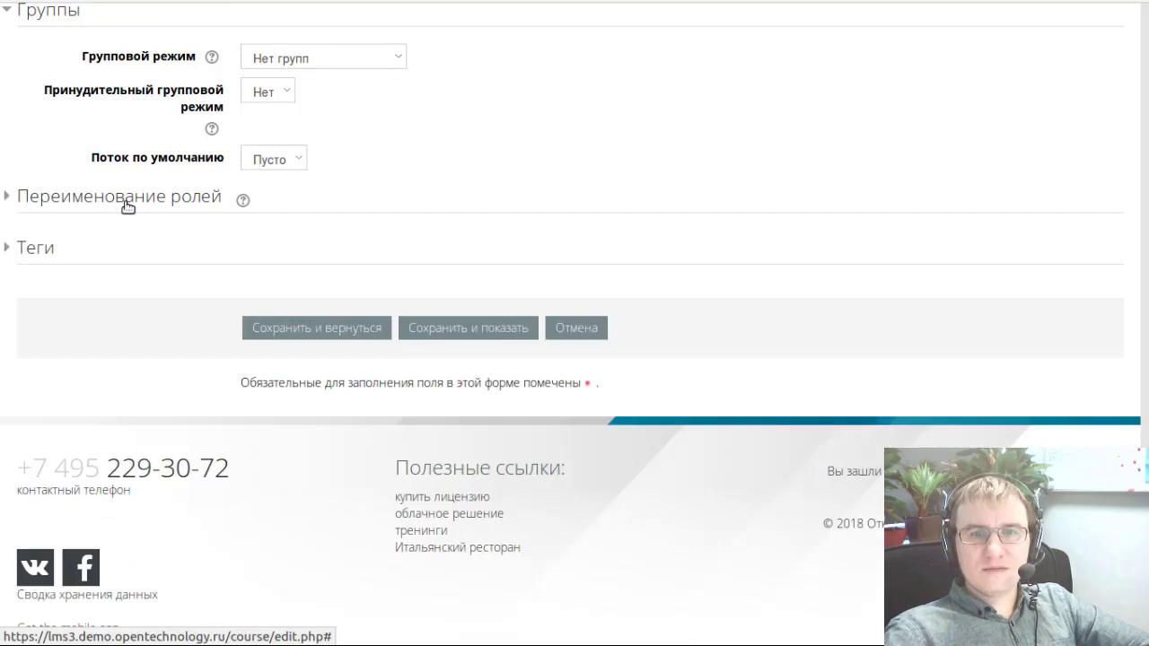
left_click(127, 207)
scroll(128, 206, "down", 3)
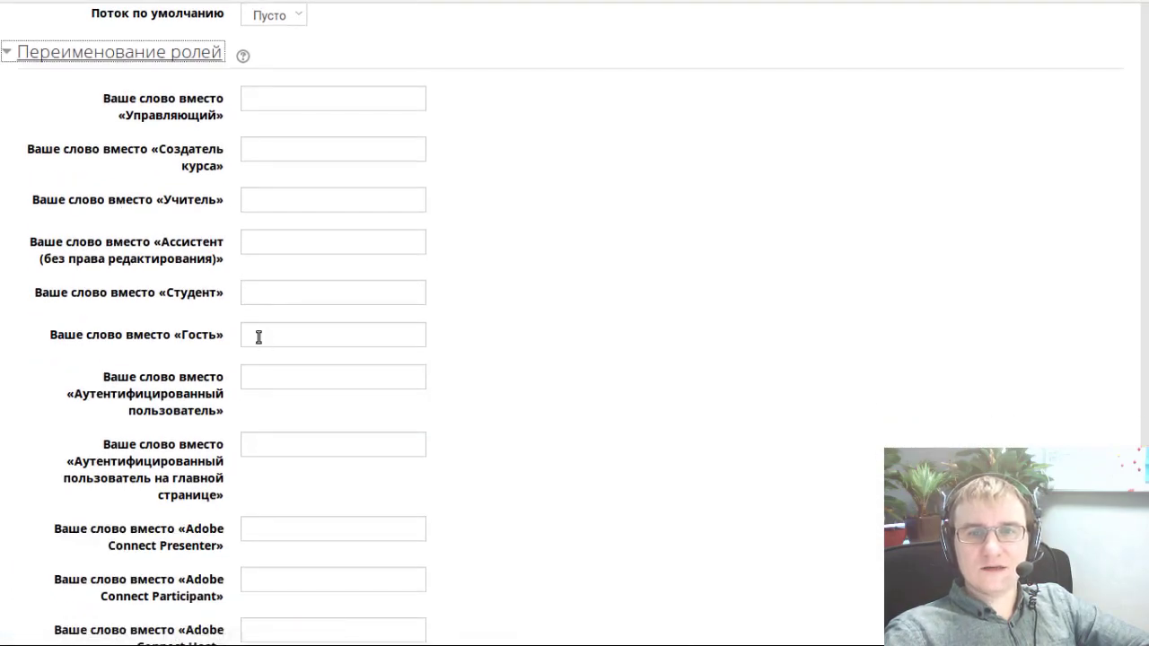
scroll(233, 305, "up", 3)
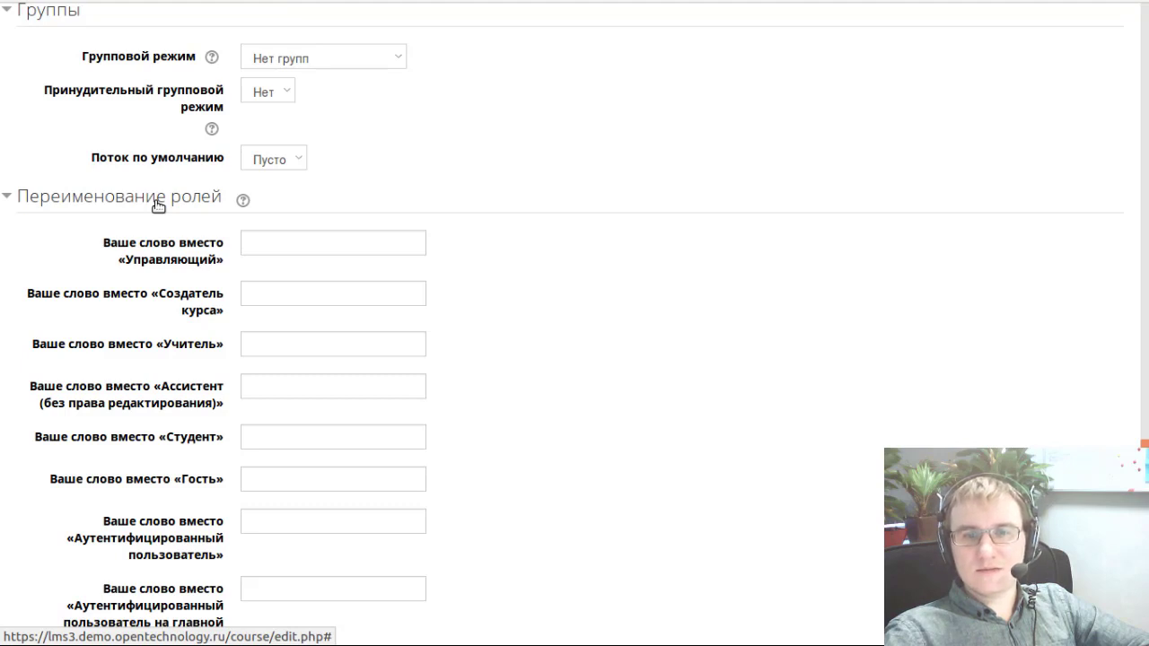
left_click(158, 206)
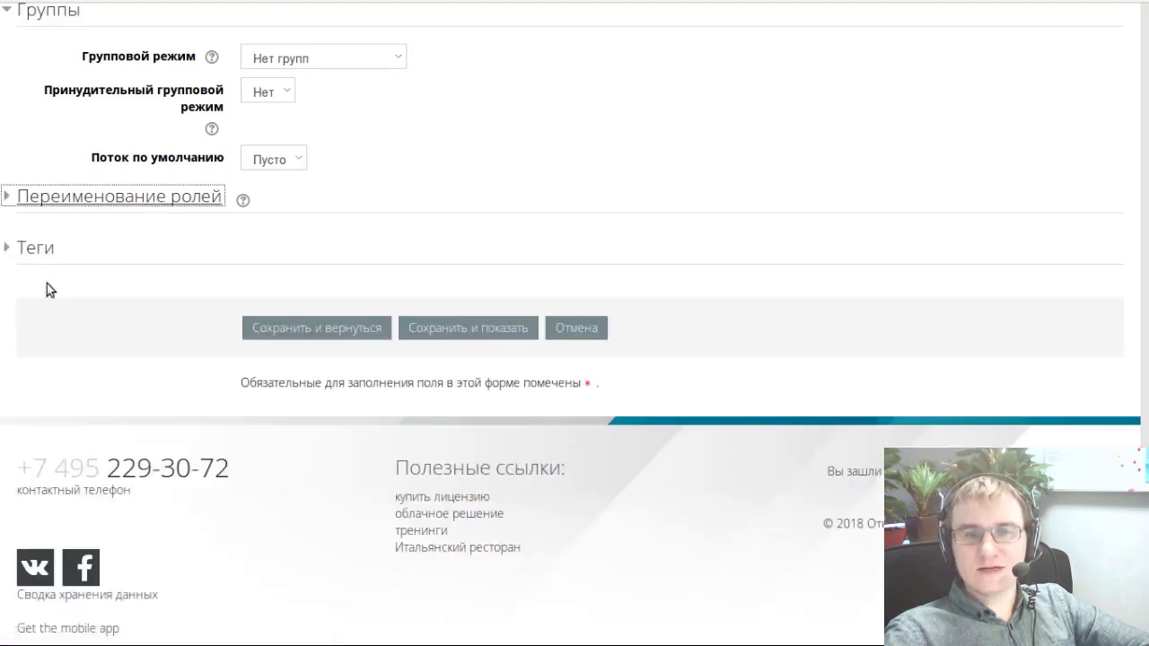
- Expand Теги, check the list of available tags and collapse the section without choosing any
left_click(38, 250)
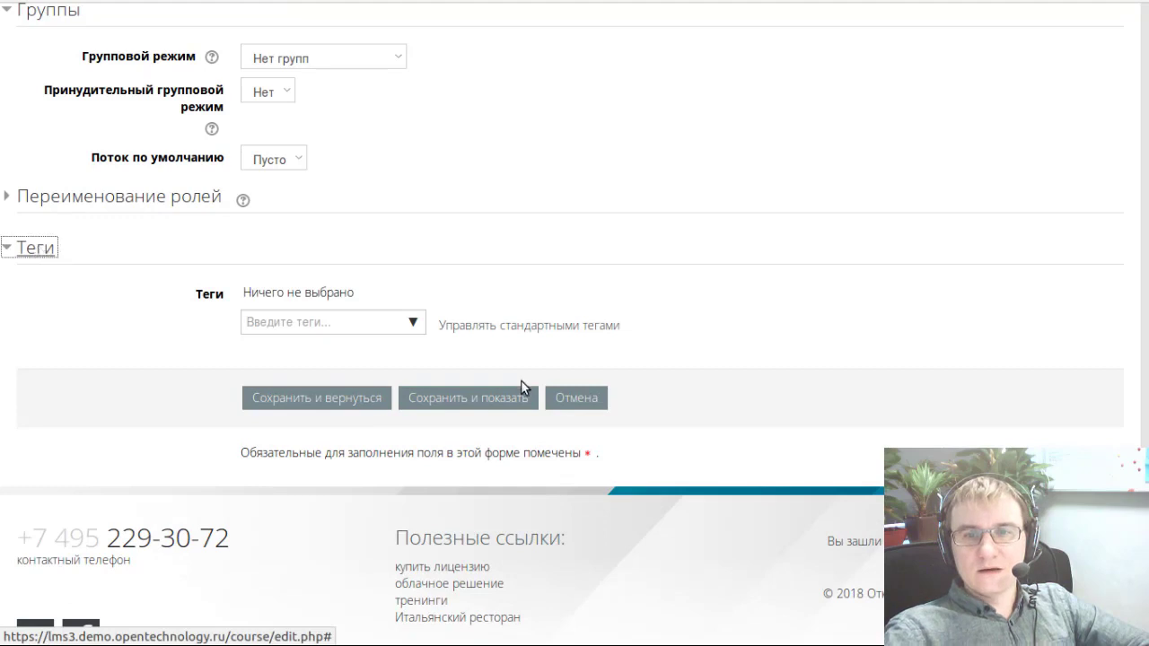
left_click(413, 323)
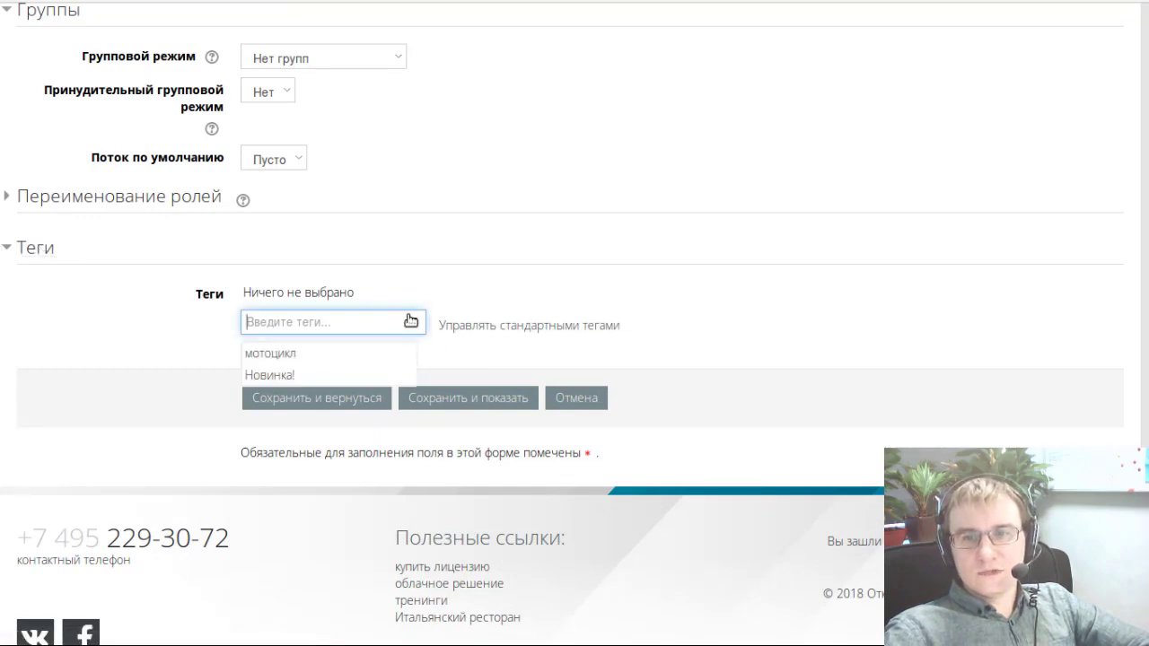
left_click(117, 280)
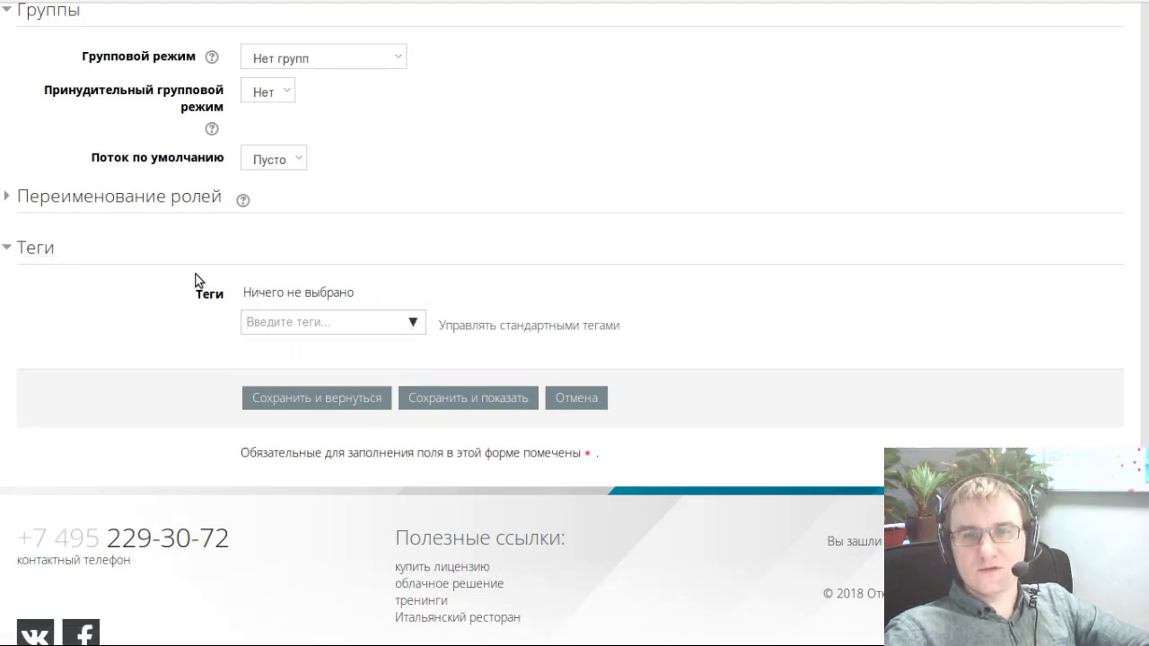
left_click(39, 257)
- Look over the course settings form once more, save the new course with the option to show it, and view its Участники page
scroll(656, 342, "up", 15)
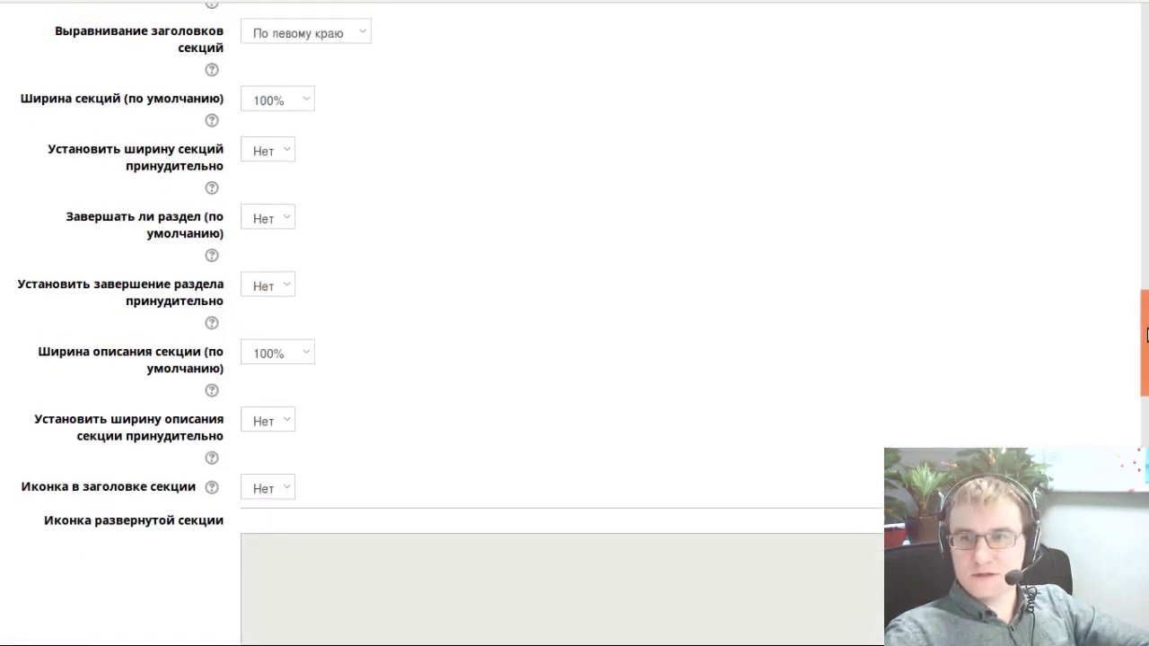
left_click_drag(1141, 334, 1142, 575)
left_click(477, 325)
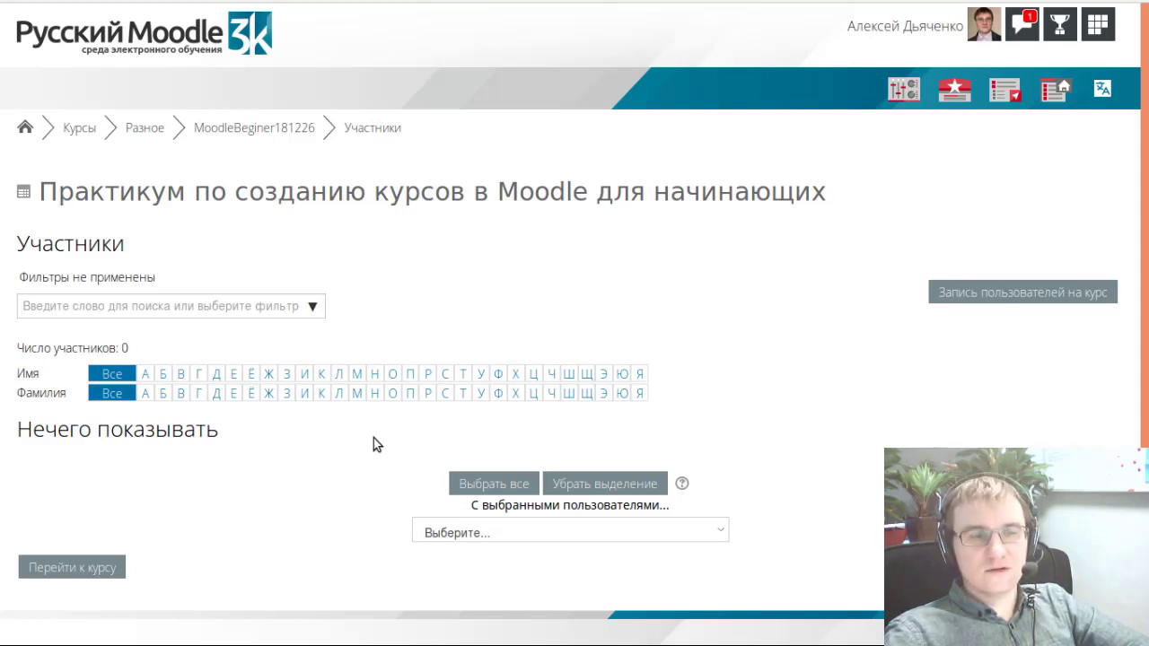
scroll(373, 438, "down", 3)
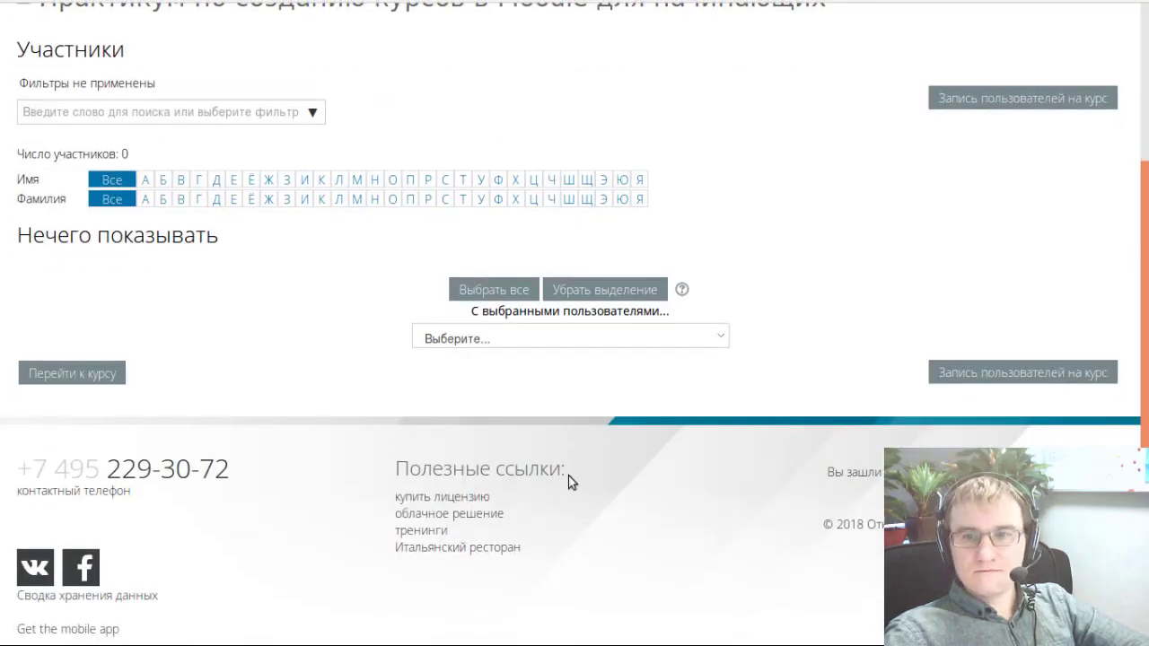
- Look over the course's Участники page and check the bulk actions offered for selected users
scroll(561, 470, "up", 3)
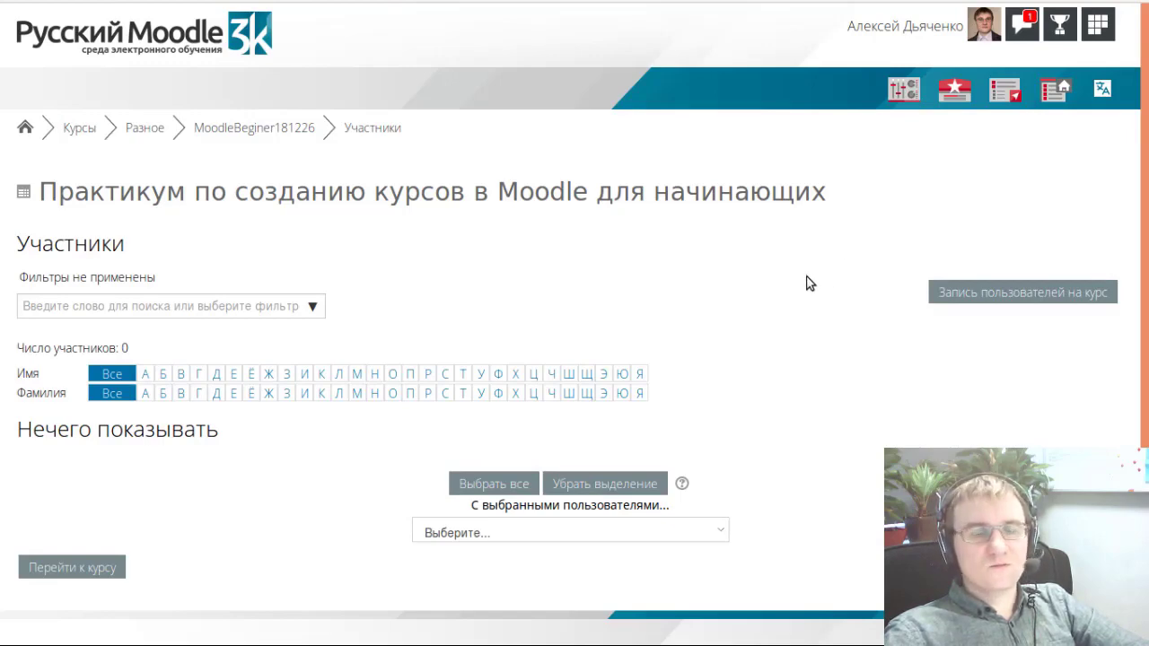
scroll(760, 287, "down", 2)
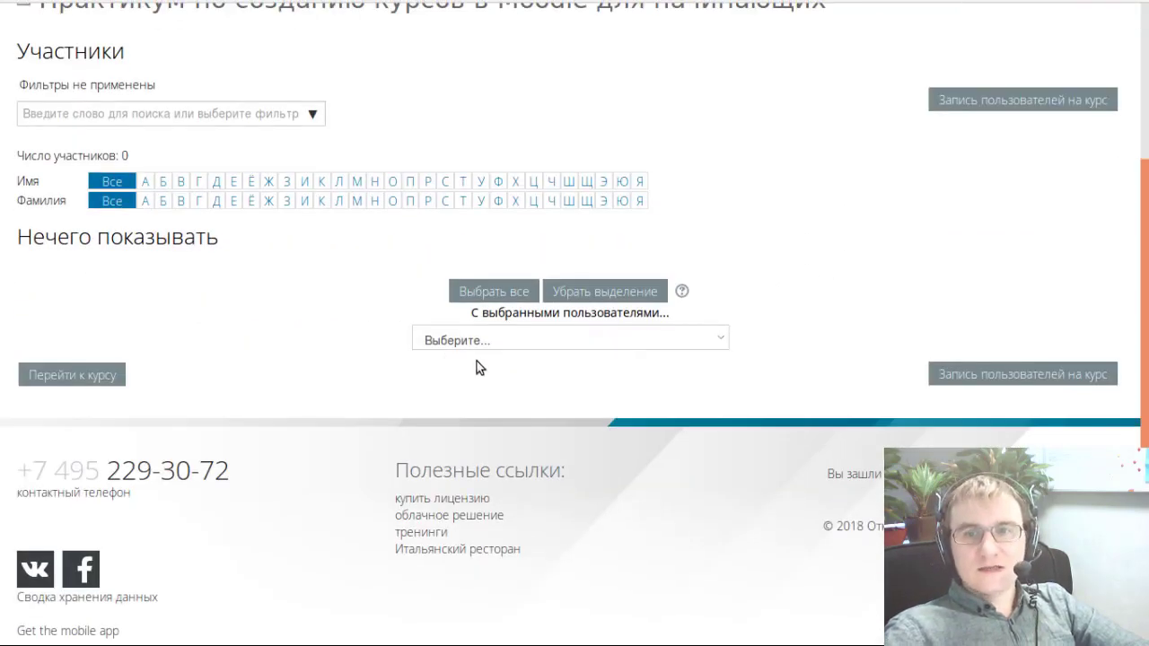
scroll(586, 265, "up", 2)
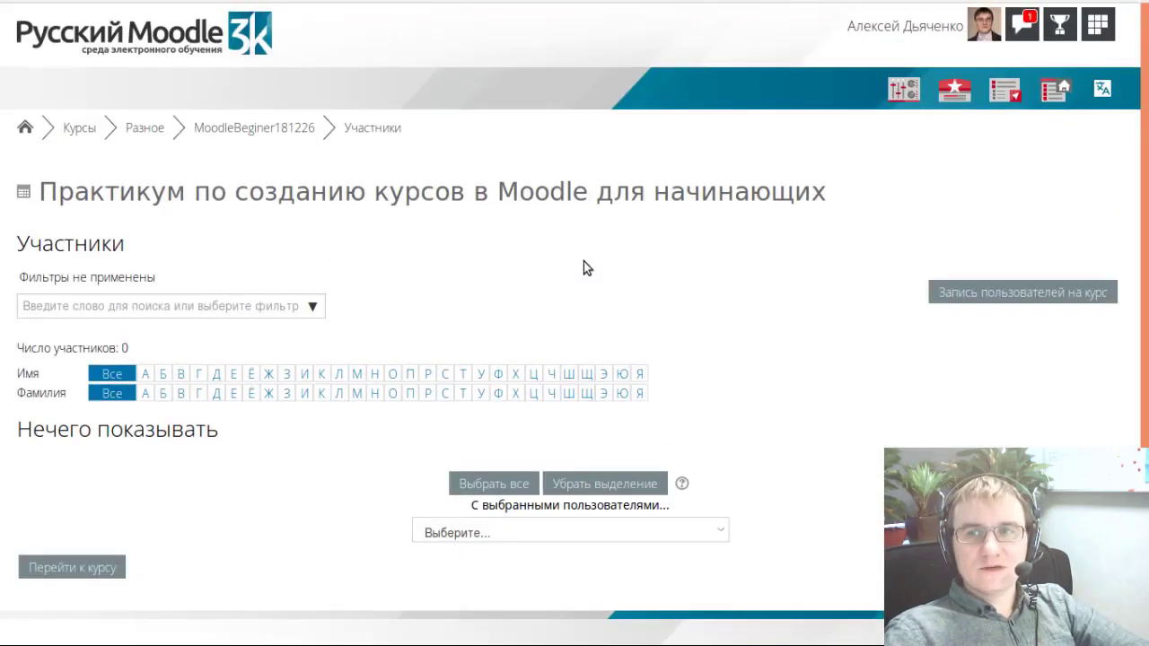
scroll(584, 262, "down", 1)
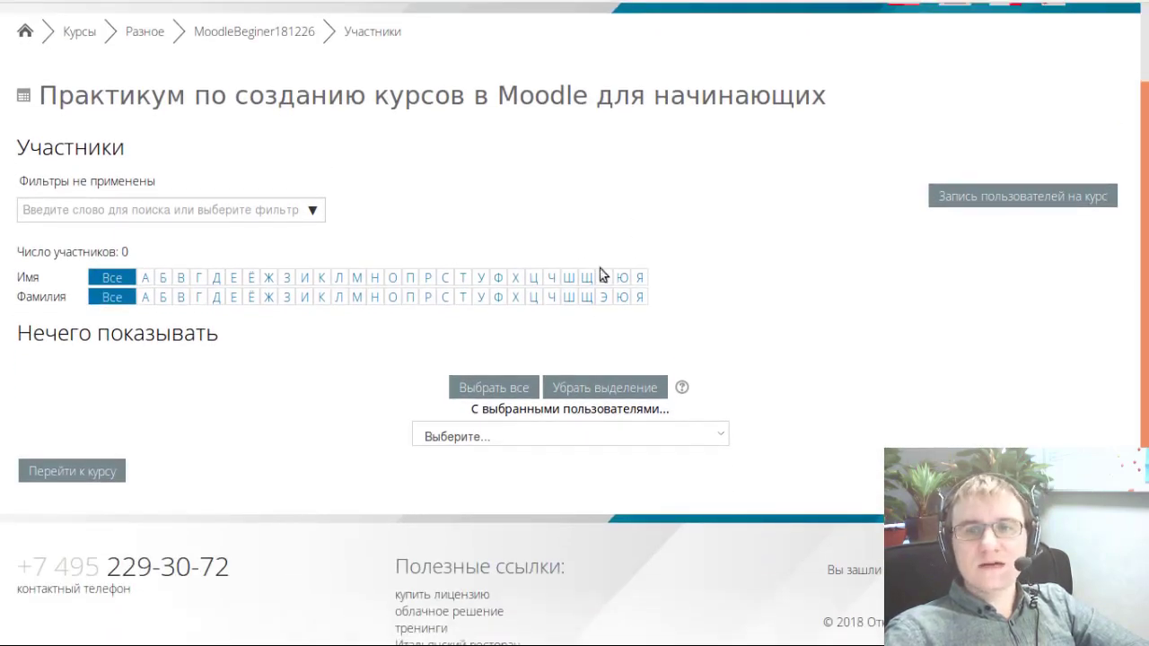
left_click(625, 440)
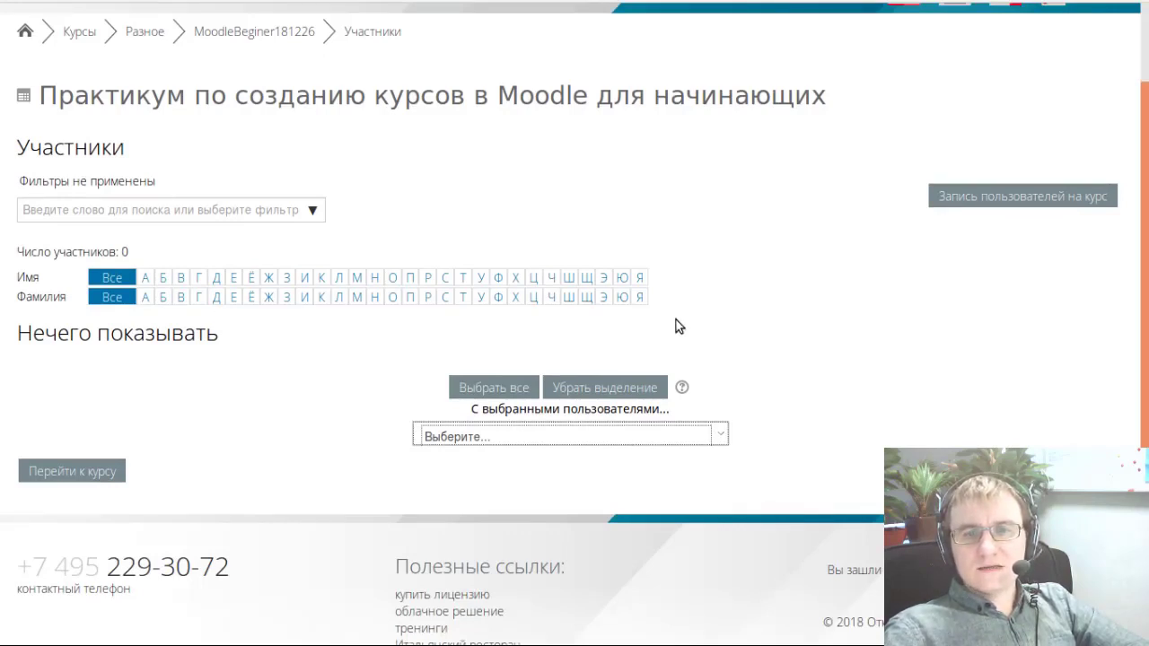
scroll(676, 319, "down", 1)
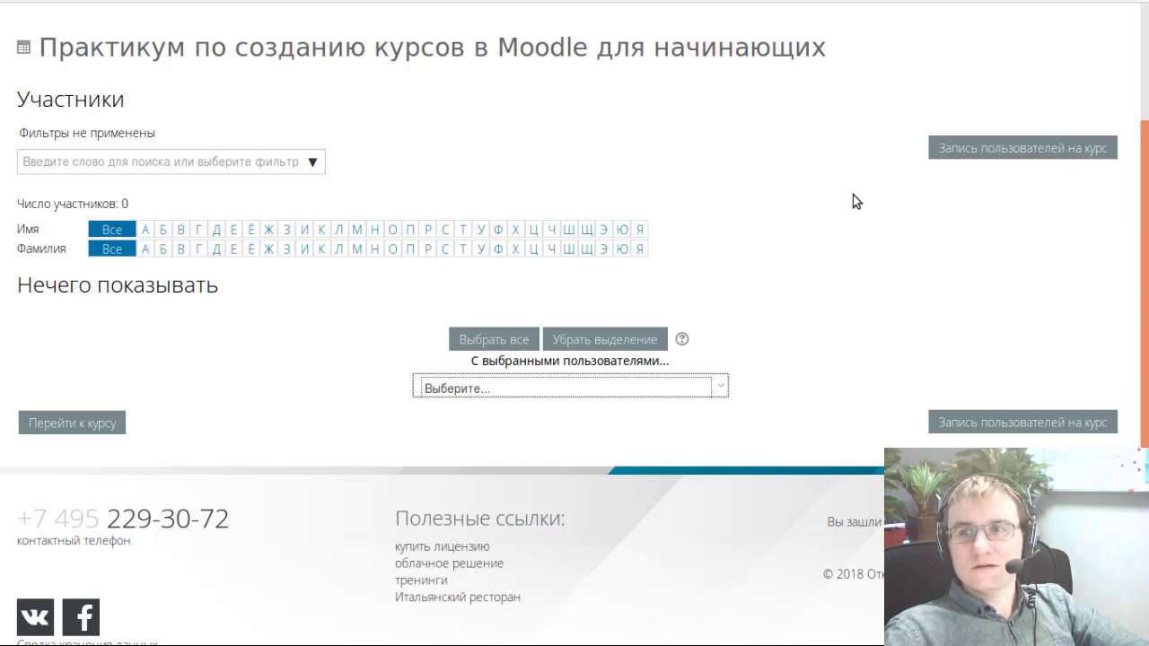
- Open the form for enrolling users on the course, find the teacher's account by surname and select it
left_click(975, 152)
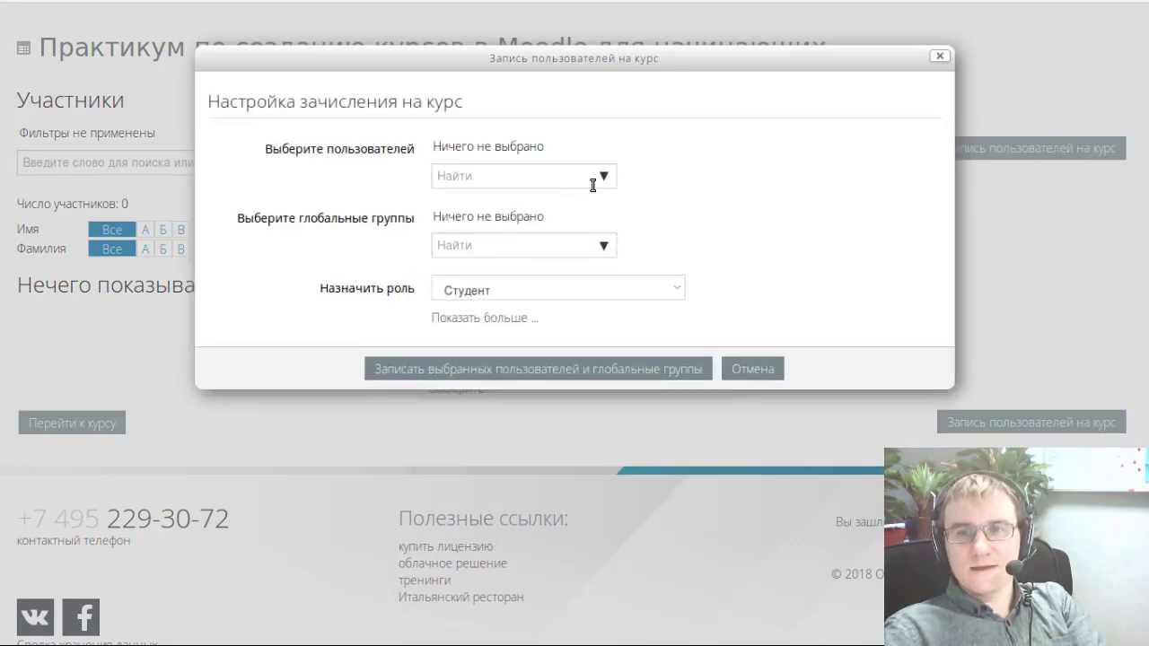
left_click(548, 173)
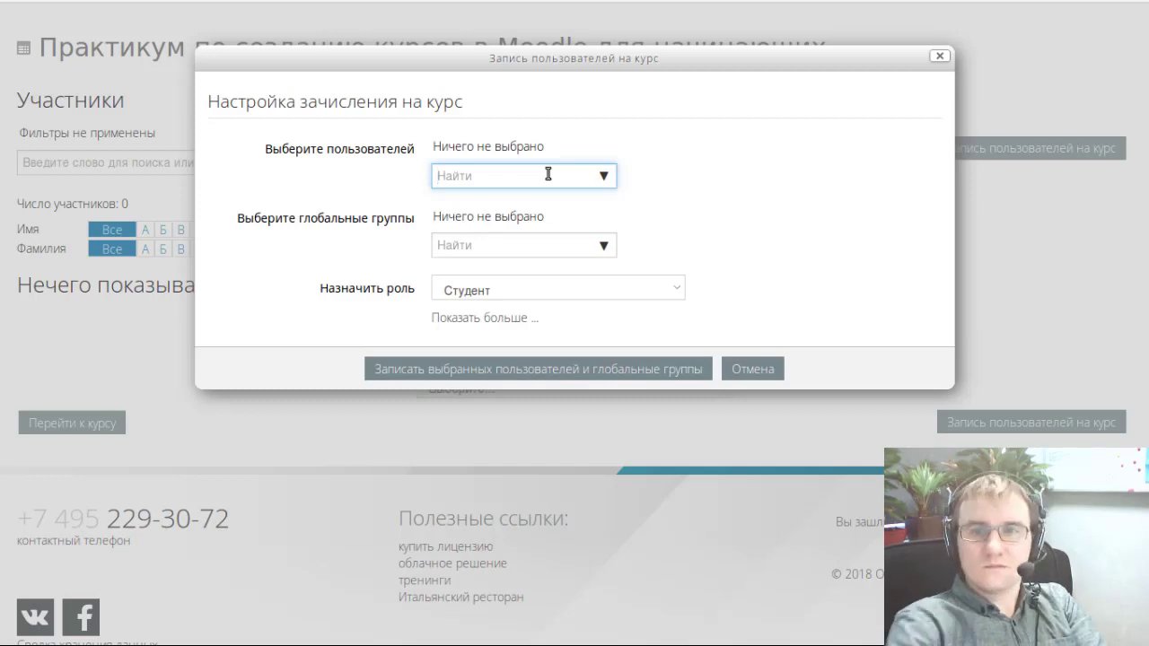
type("L")
key("BackSpace")
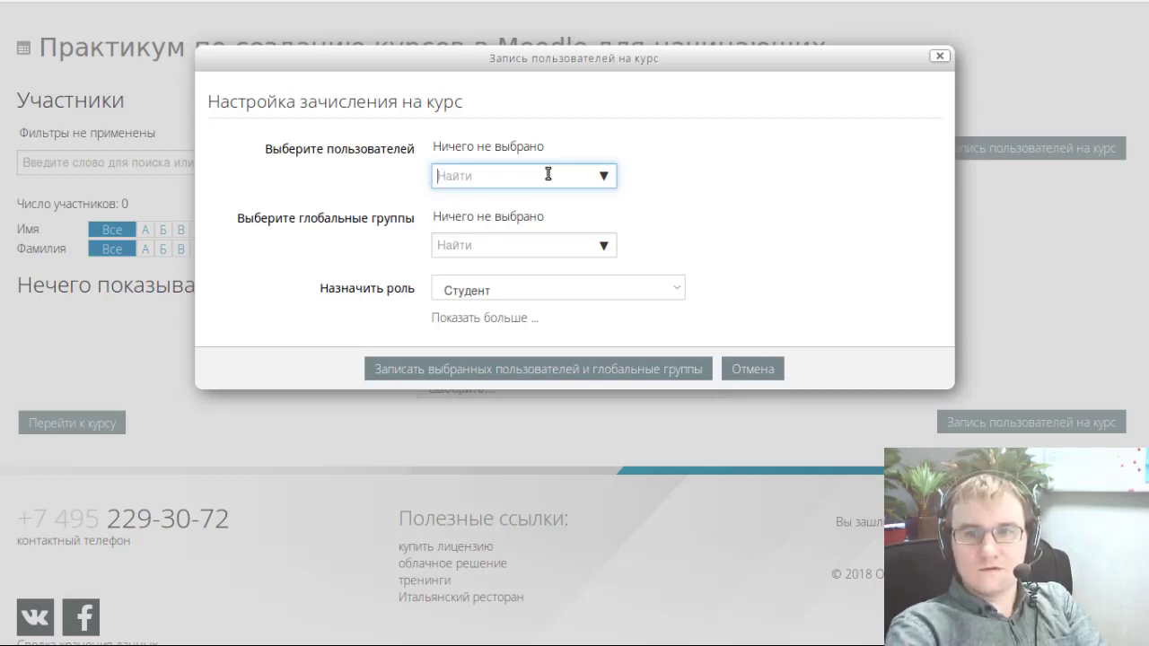
type("Дья")
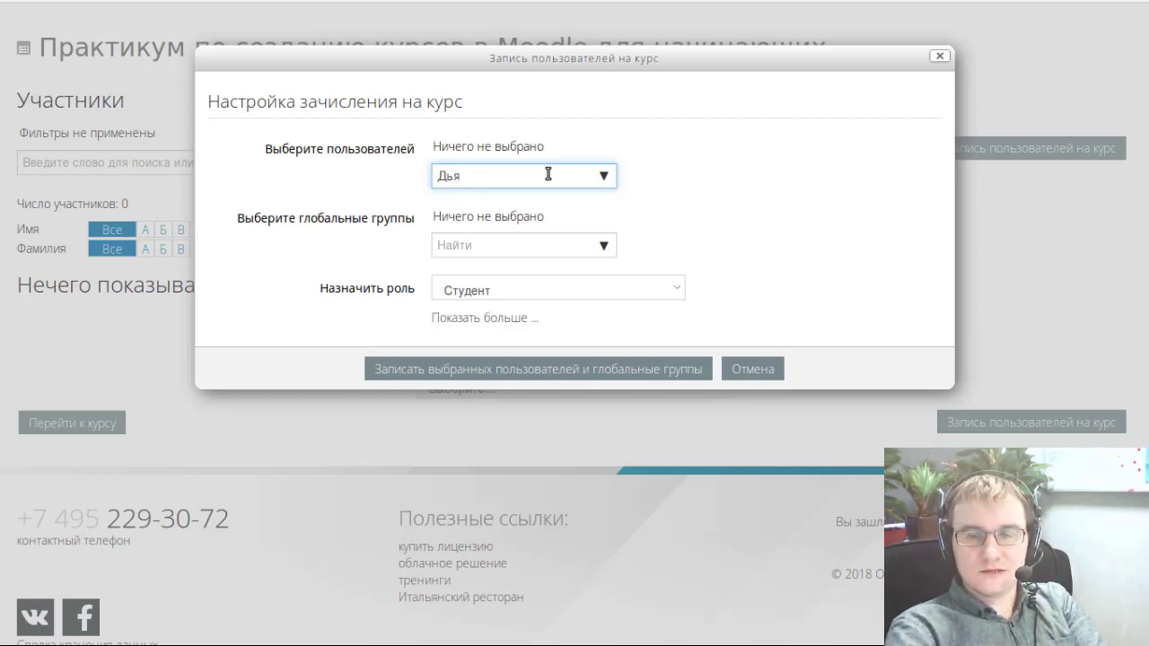
type("ченко")
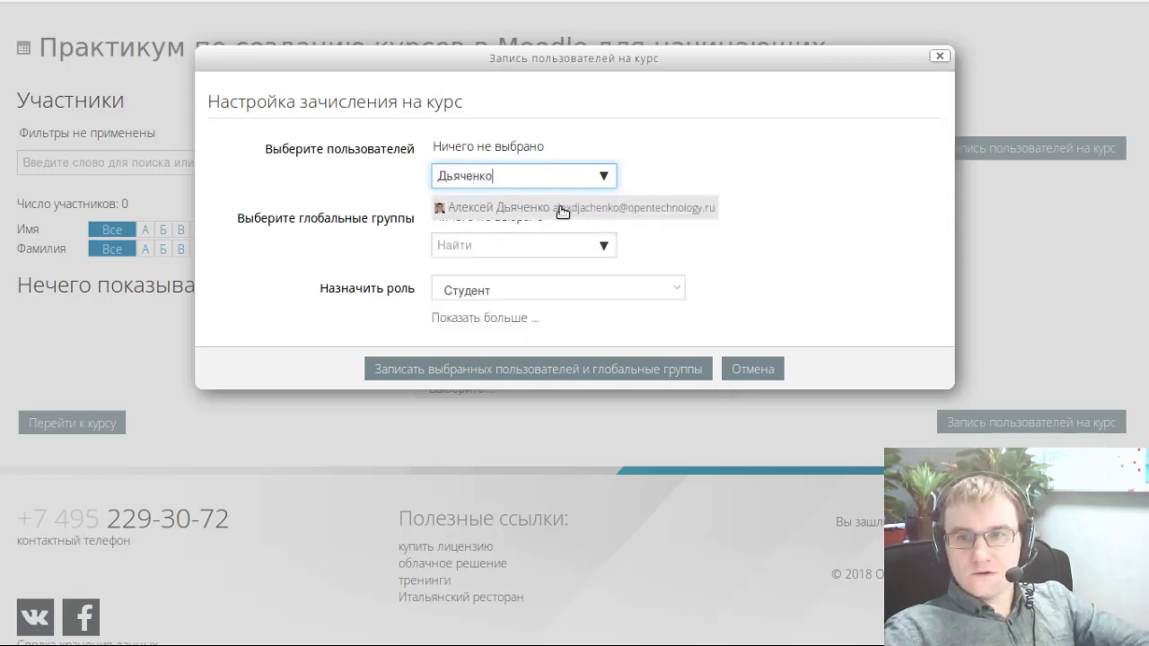
left_click(562, 209)
- Set Назначить роль to Учитель for the selected user
left_click(662, 289)
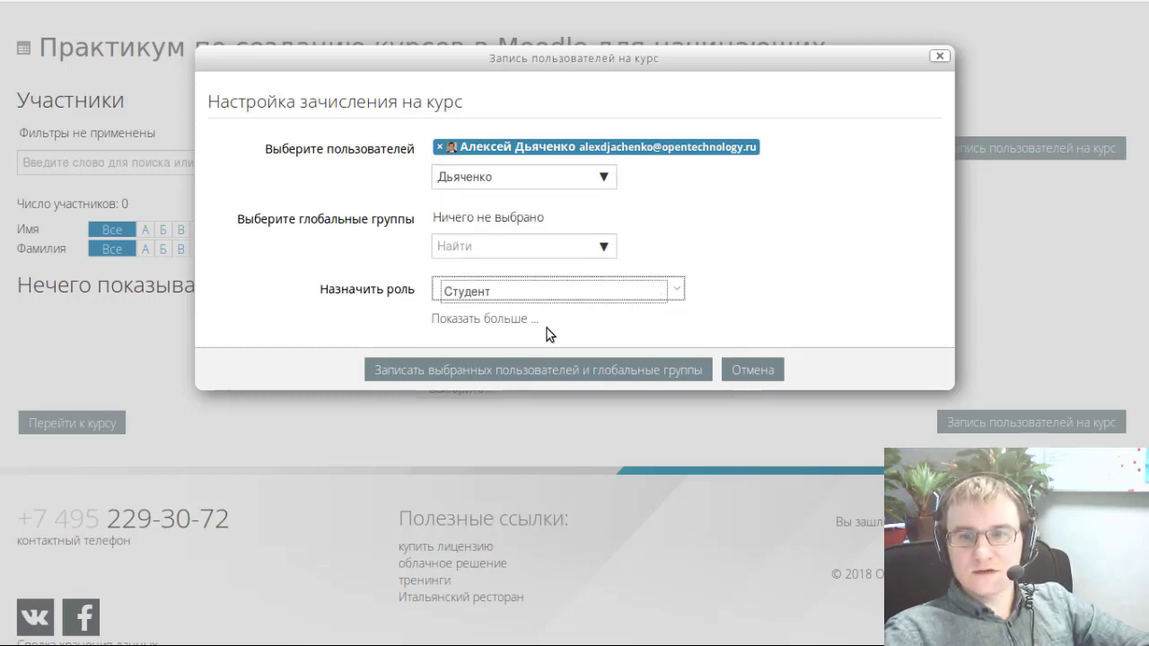
key("Up")
key("Up")
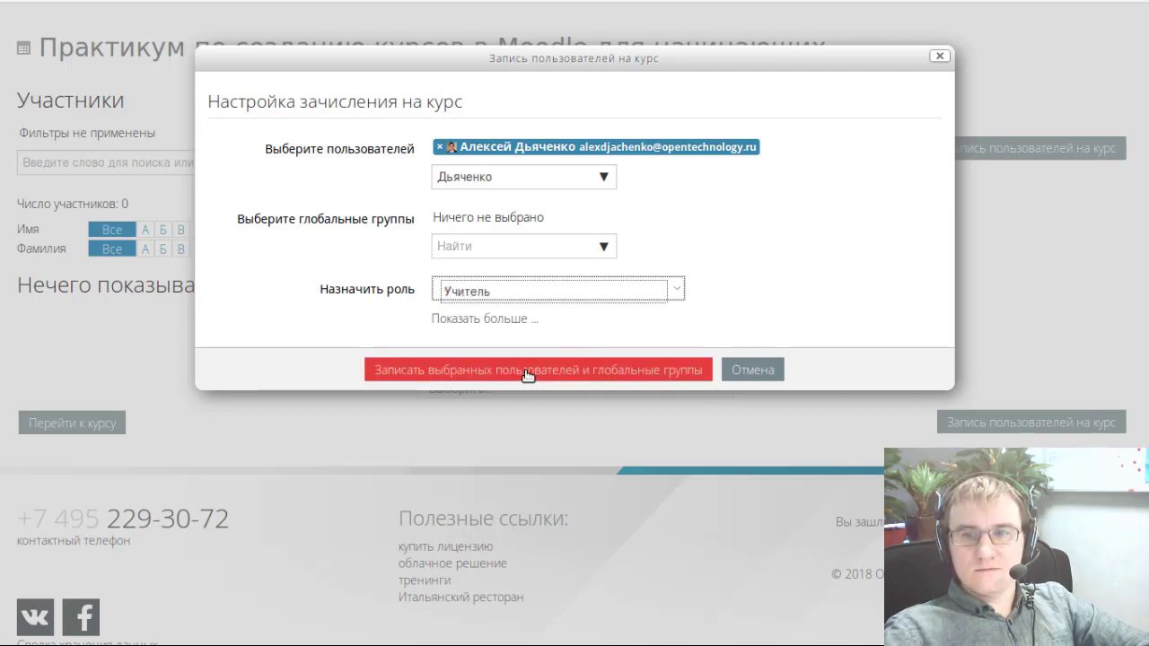
- Check which global groups are available for enrolment and close the list without choosing any
left_click(604, 248)
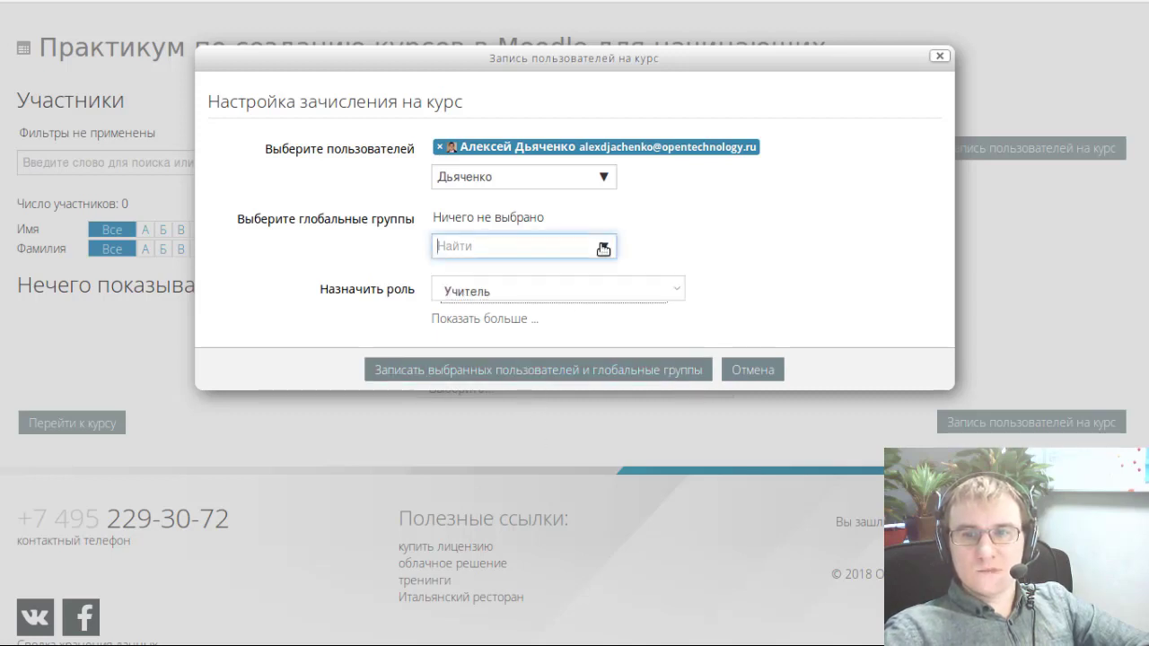
left_click(669, 230)
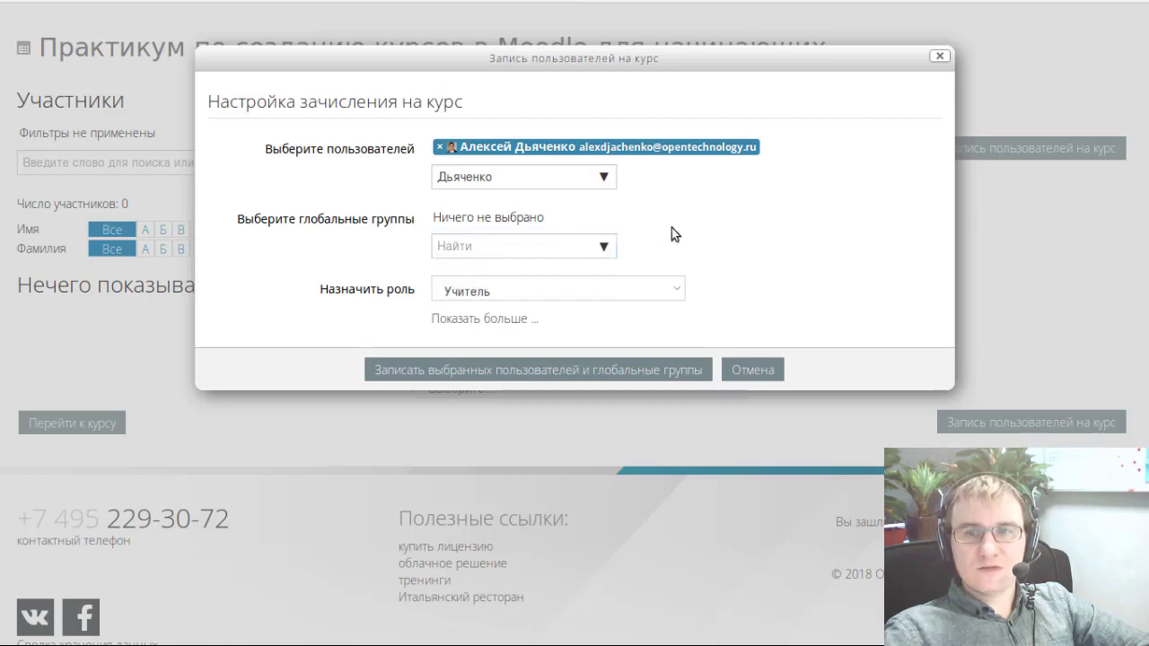
left_click(599, 245)
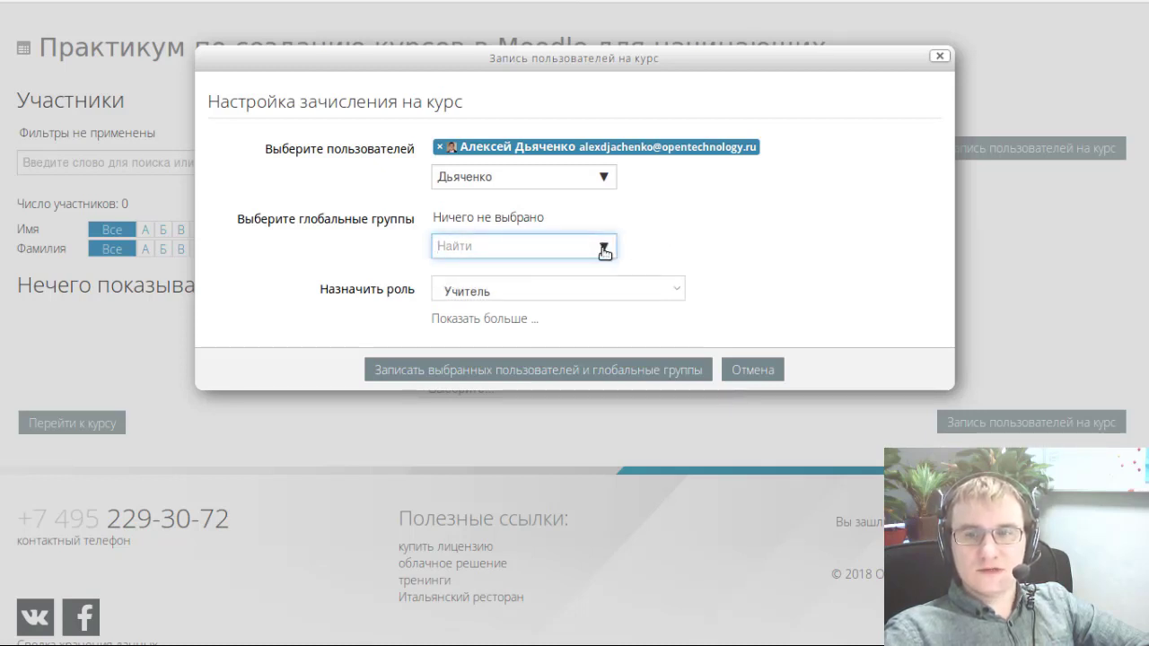
left_click(603, 247)
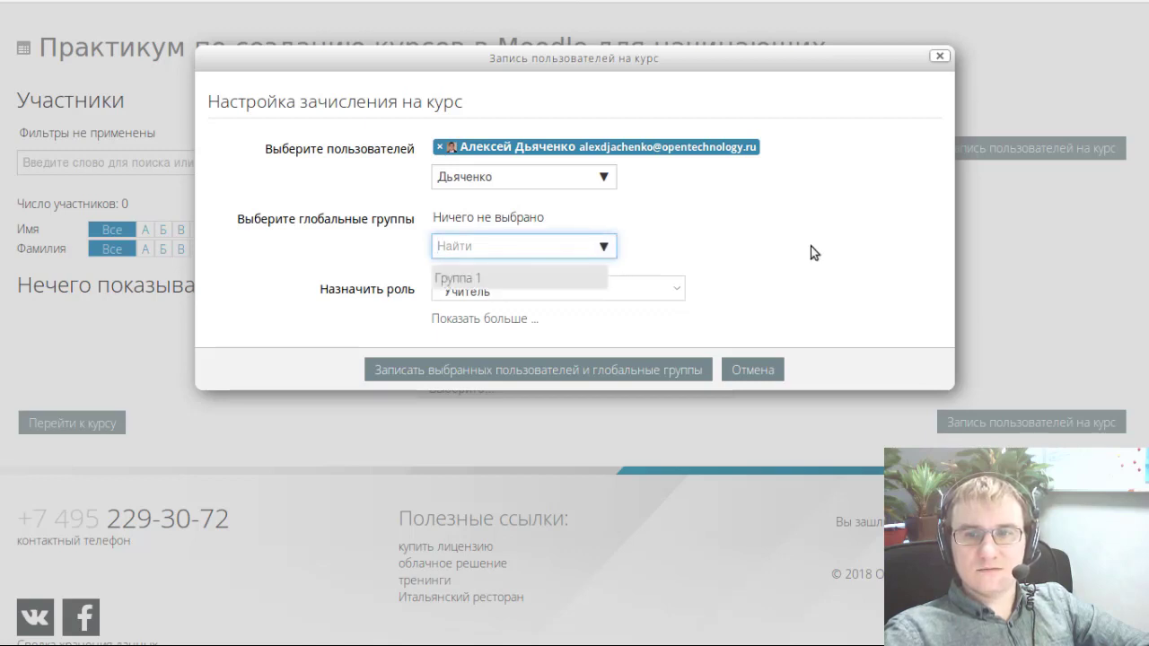
left_click(818, 207)
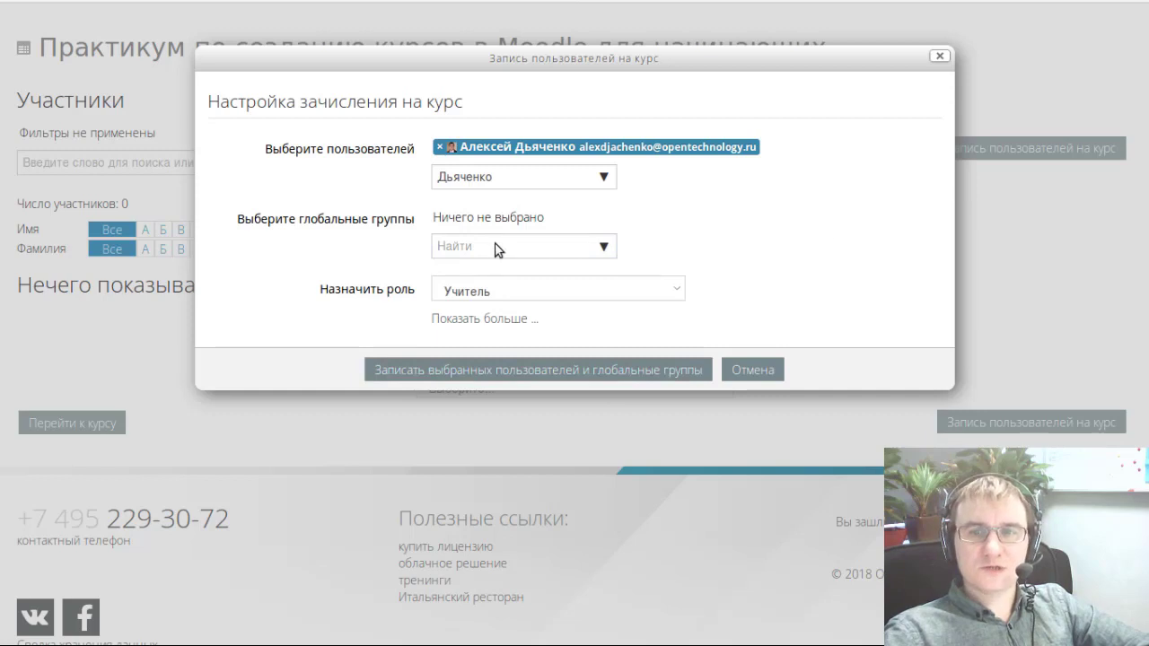
- Show the additional enrolment settings, try the option for restoring old grades, leave it off, and check the duration and start date choices
left_click(455, 320)
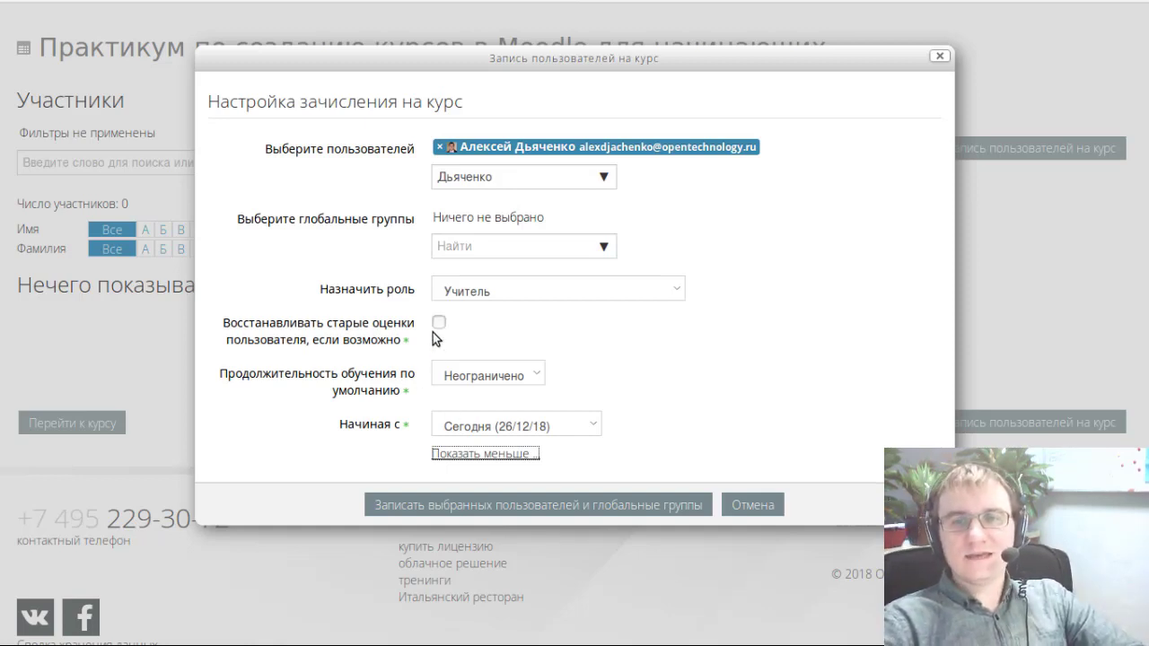
left_click(438, 325)
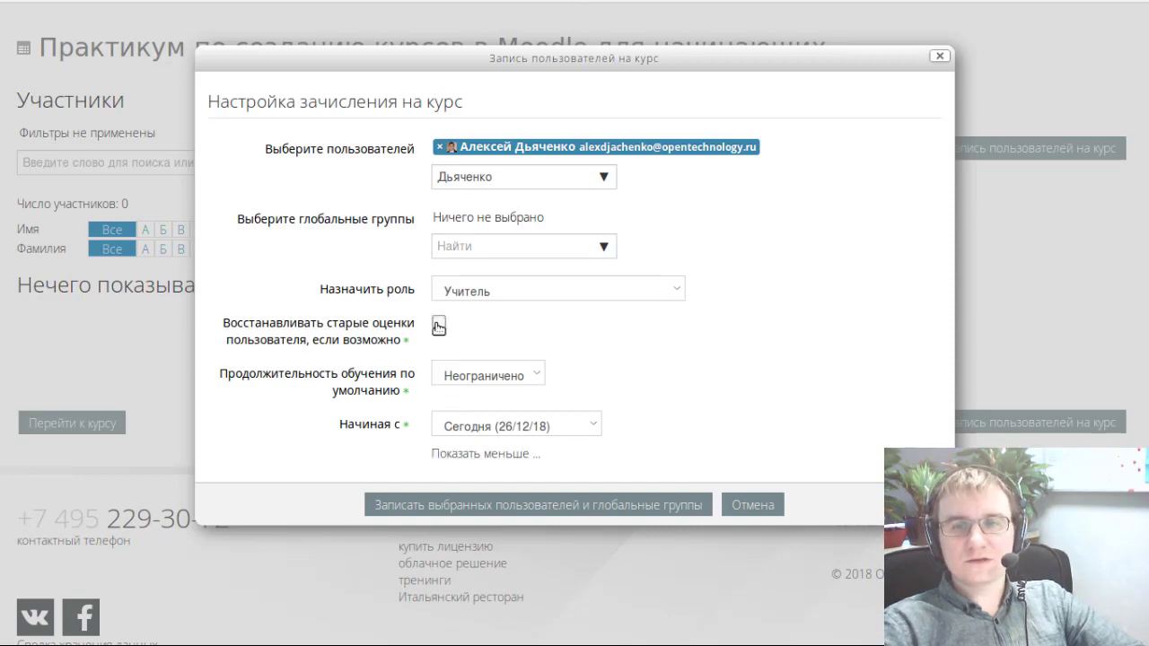
left_click(438, 325)
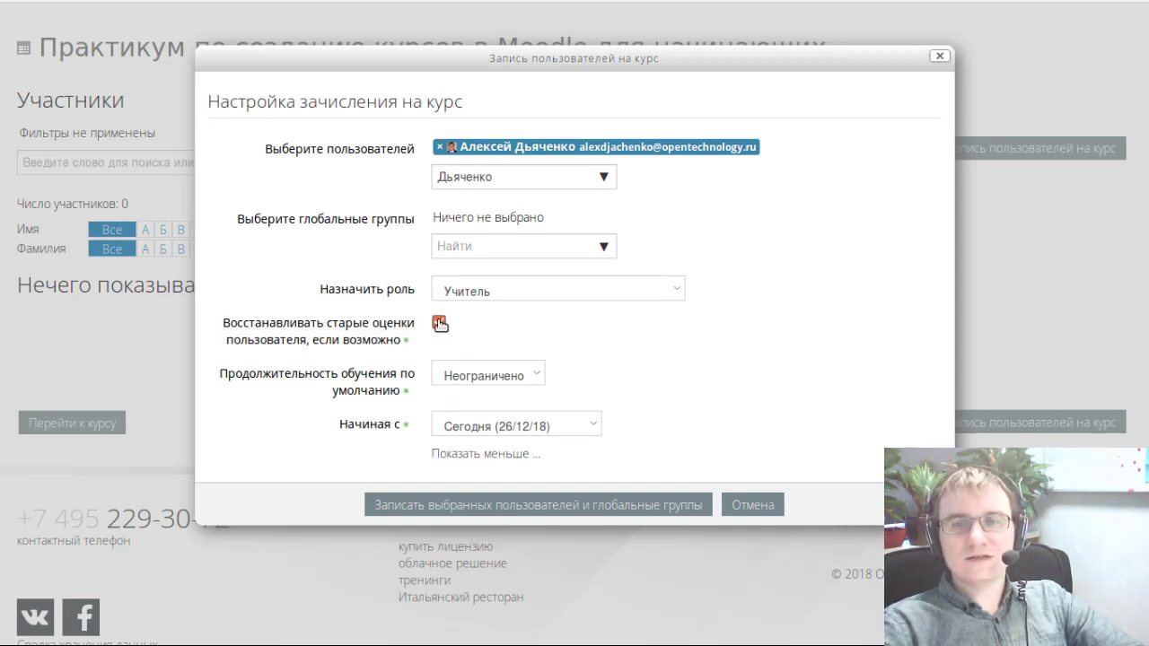
left_click(439, 324)
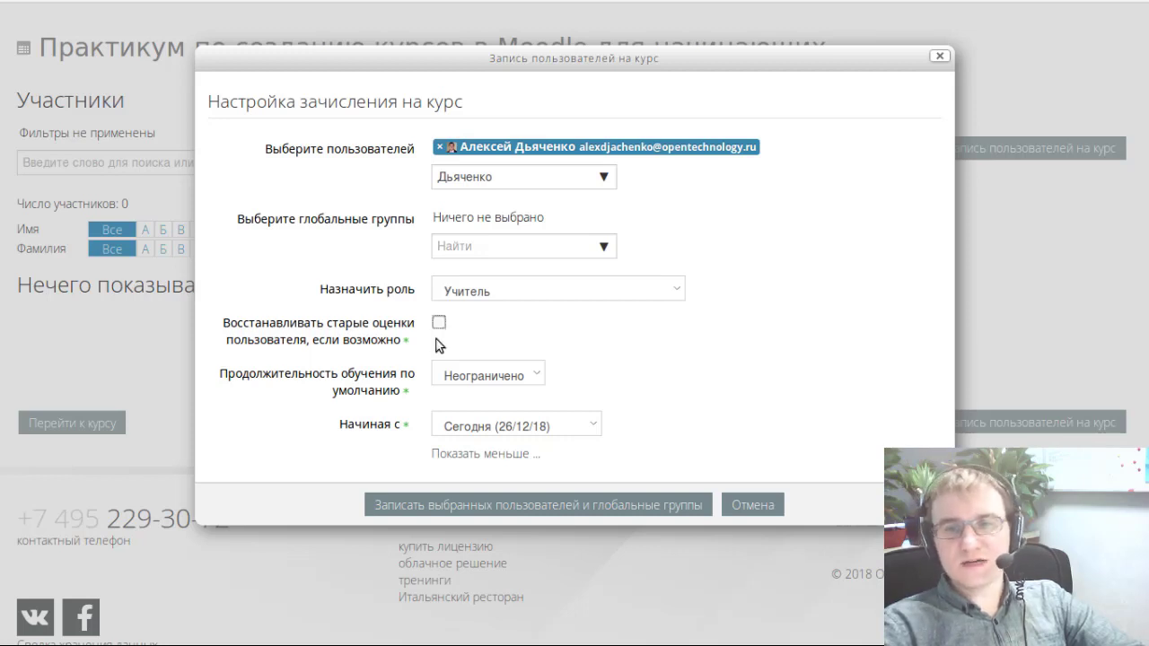
left_click(517, 381)
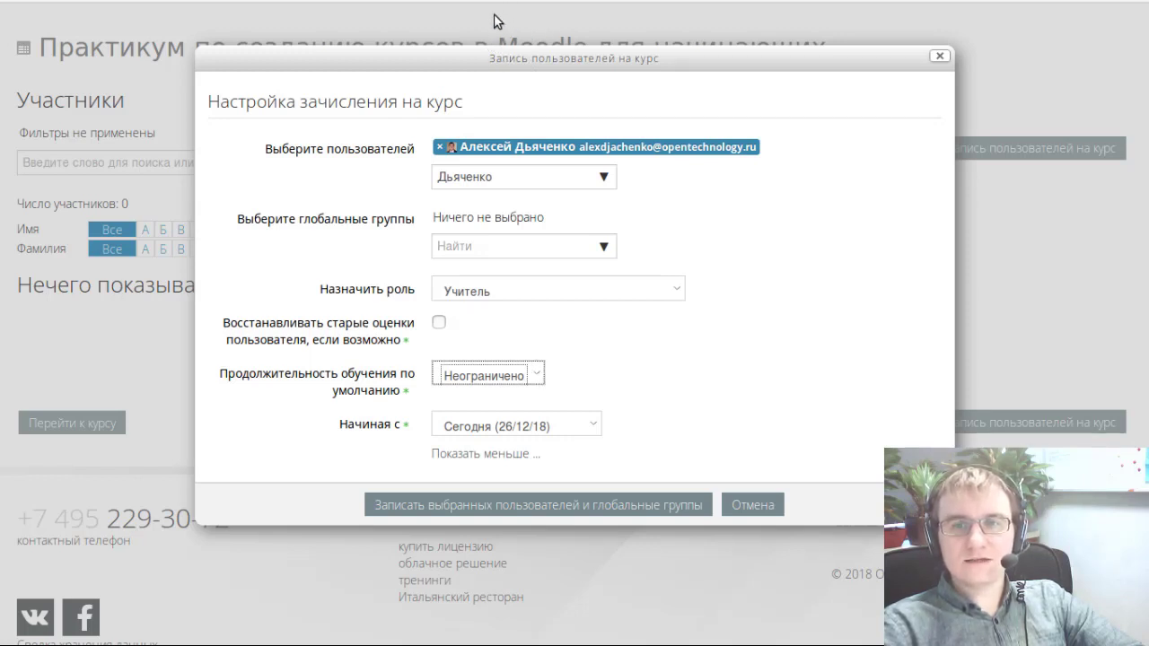
left_click(578, 425)
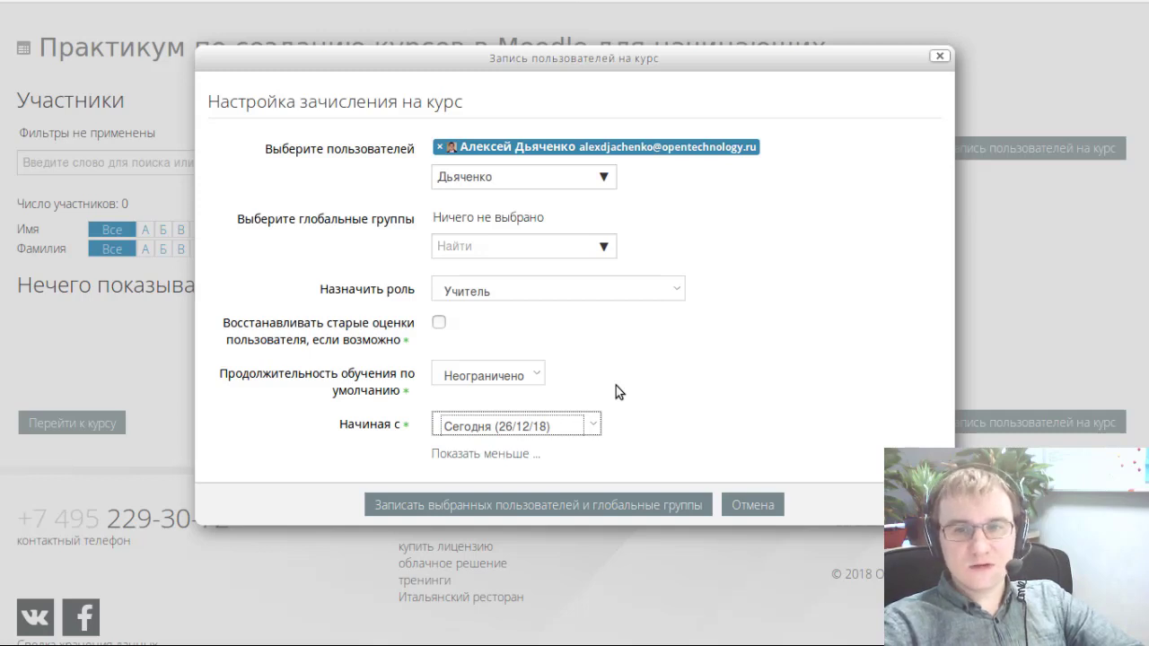
- Check the enrolment duration choices once more and enrol the selected user on the course
left_click(548, 509)
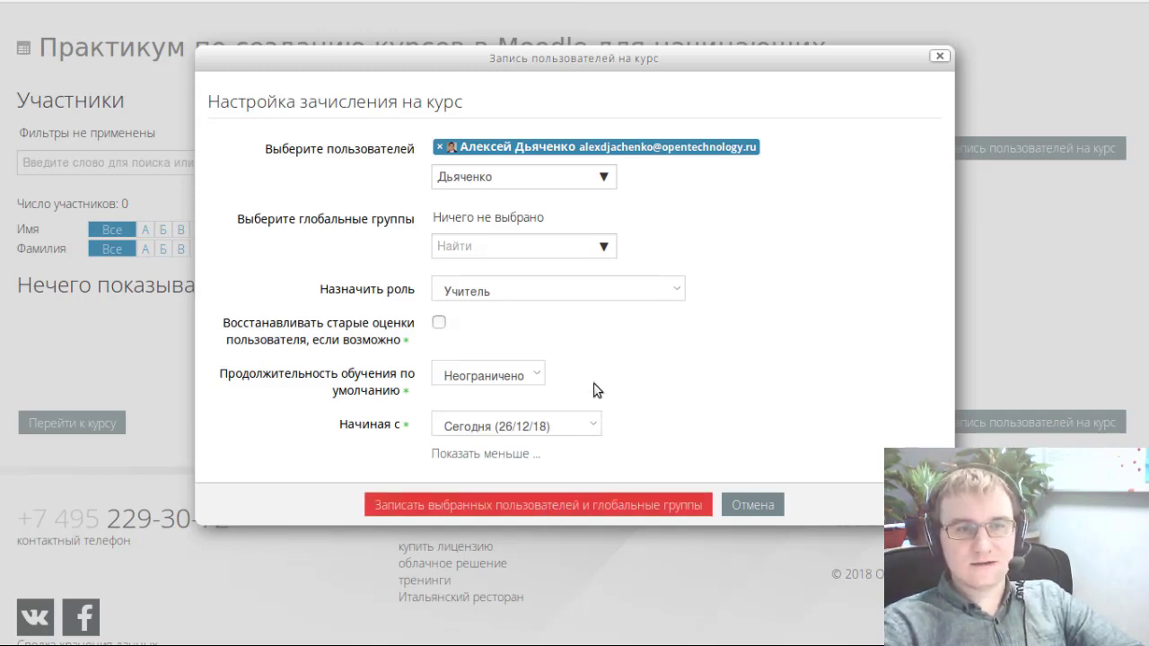
left_click(528, 378)
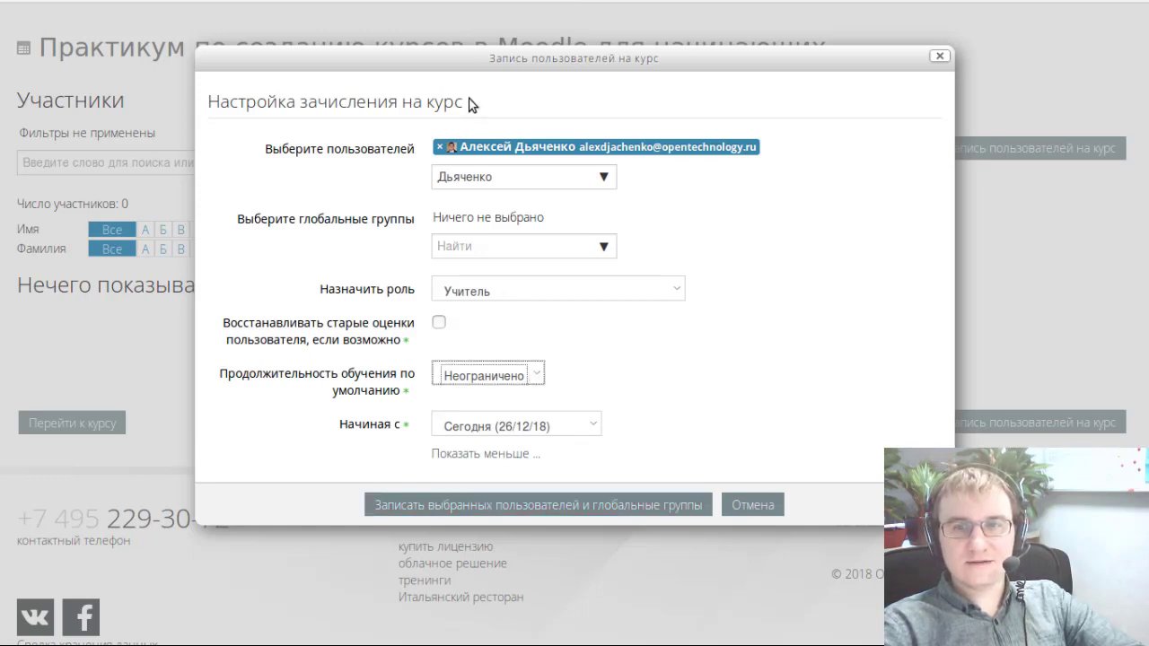
left_click(500, 509)
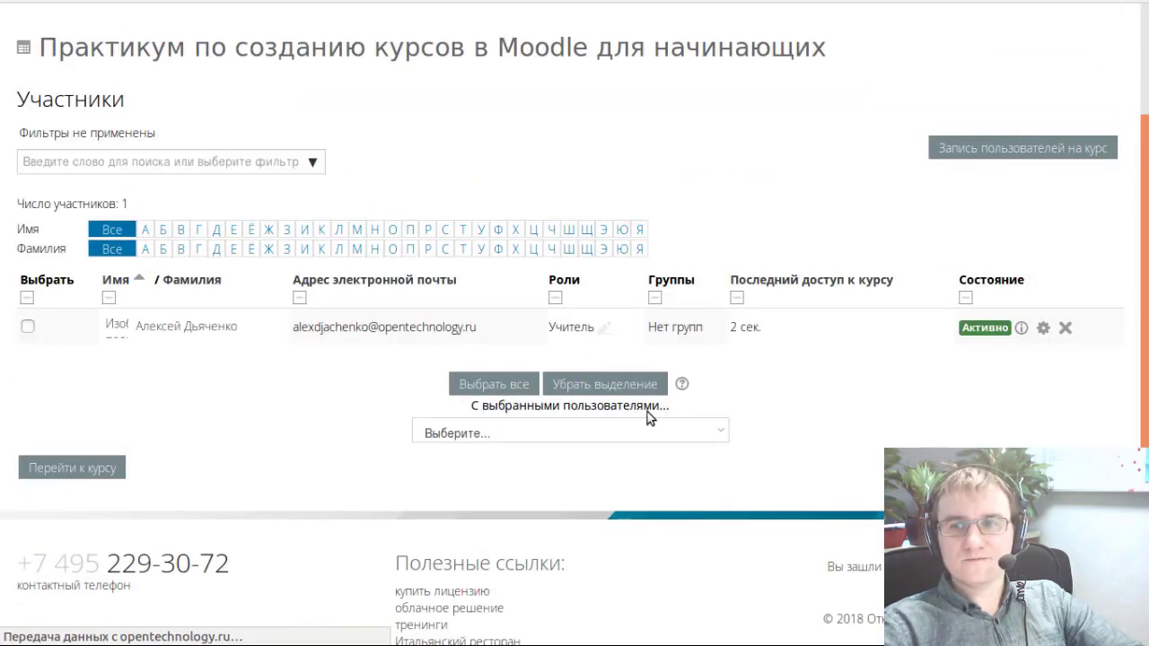
- Look over the participants table, check the bulk actions for selected users and mark the enrolled teacher's row
scroll(644, 413, "down", 2)
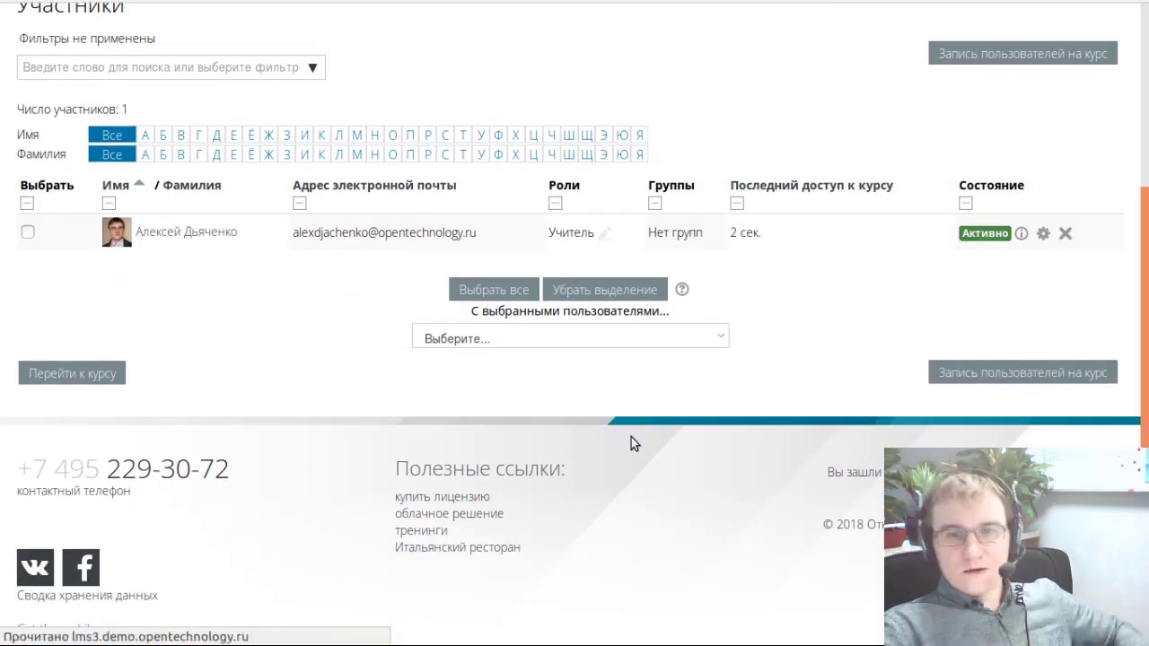
scroll(635, 440, "up", 3)
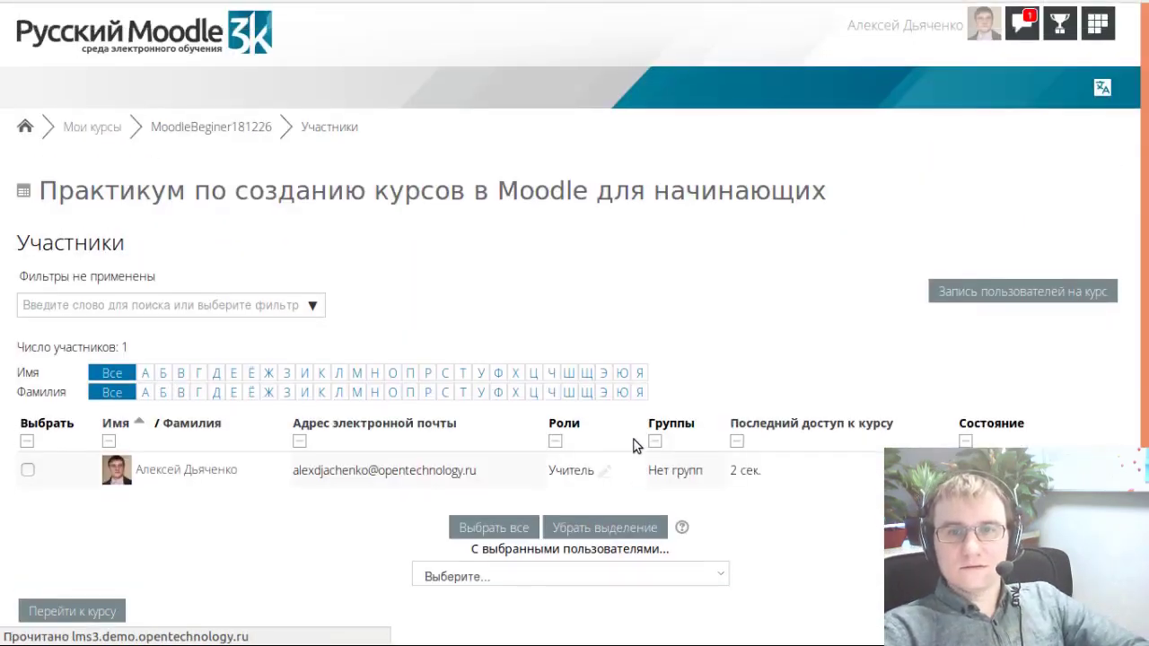
scroll(632, 447, "down", 2)
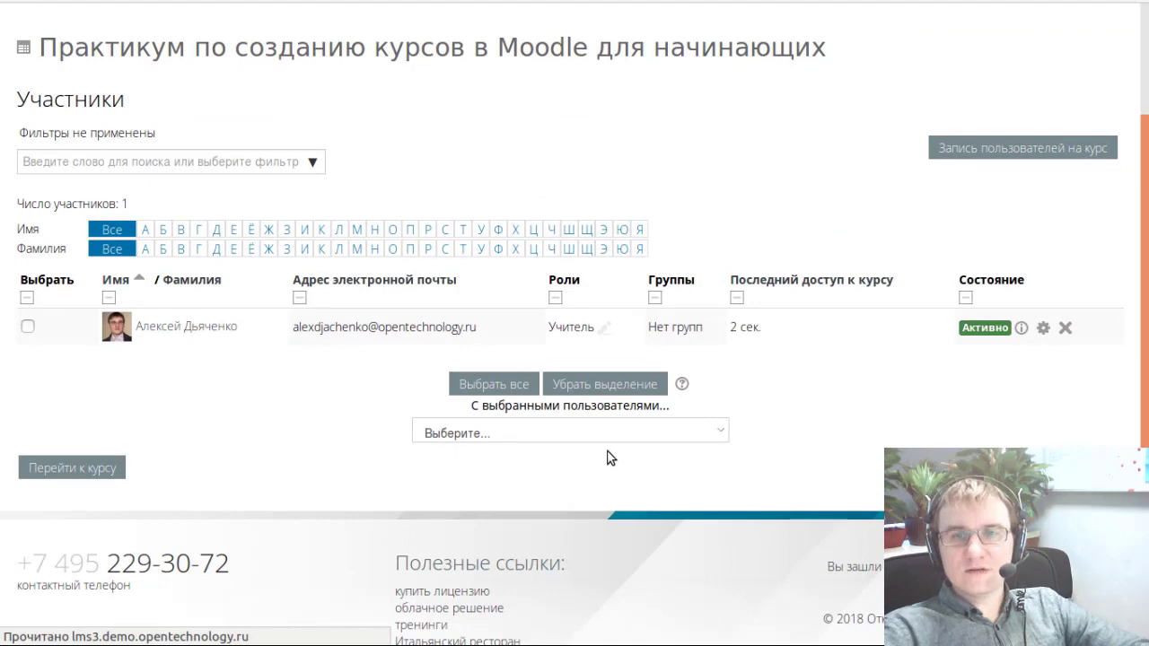
scroll(618, 459, "up", 1)
scroll(604, 453, "down", 2)
left_click(679, 337)
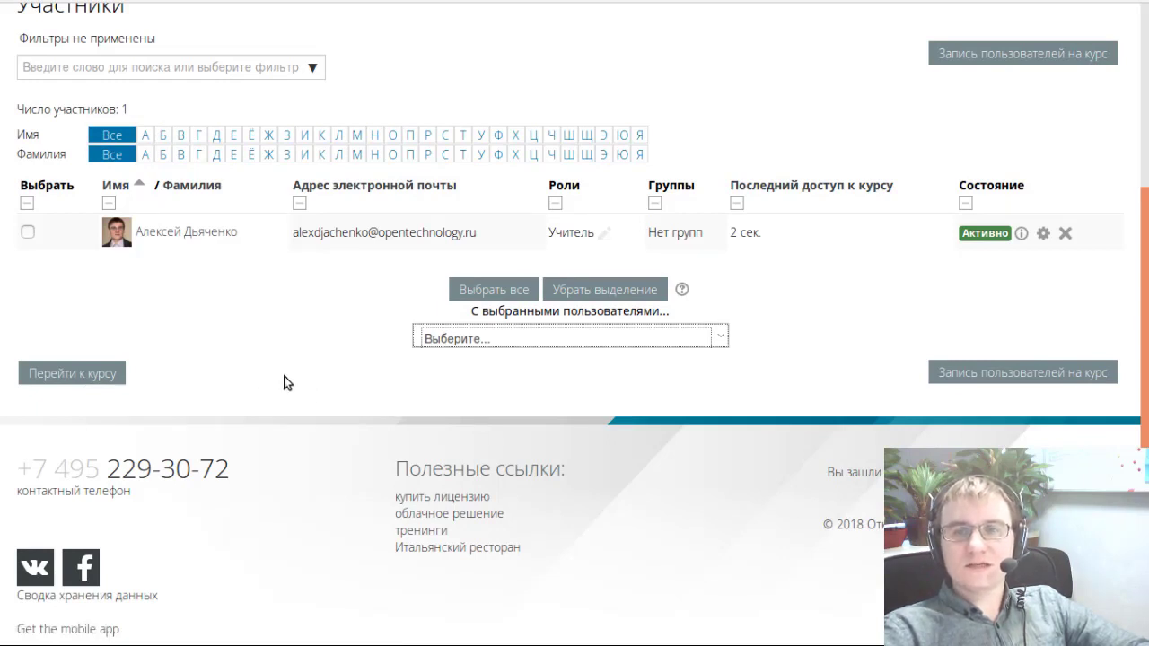
left_click(28, 234)
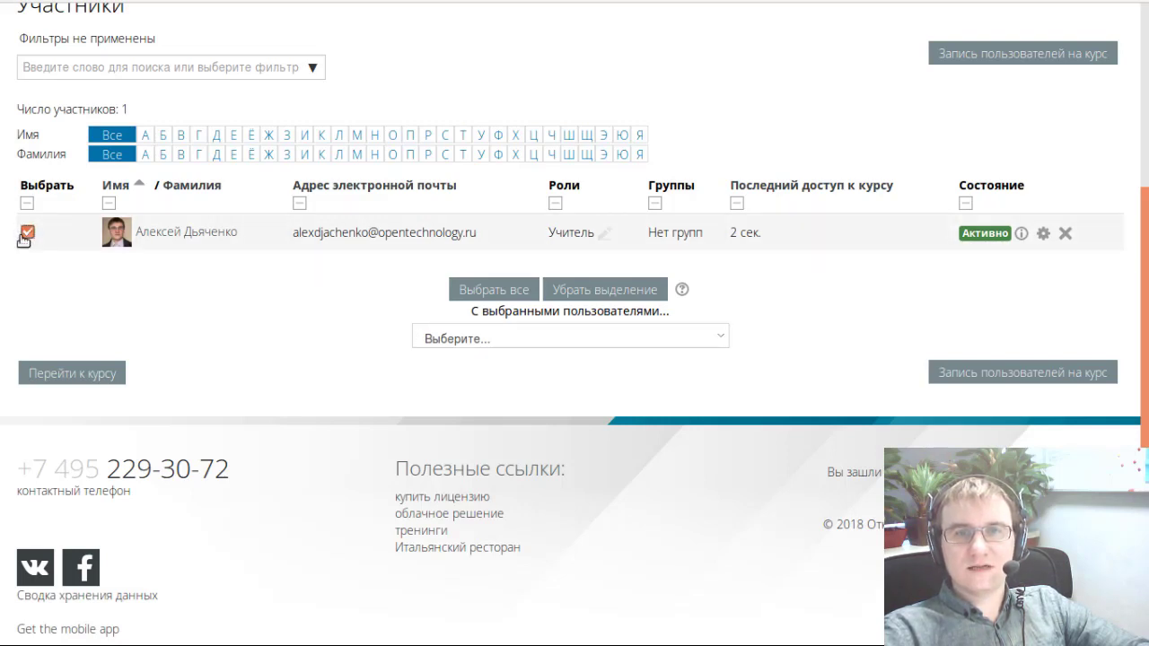
- Review the role, status and enrolment method filters for participants and close the list without applying any
left_click(314, 69)
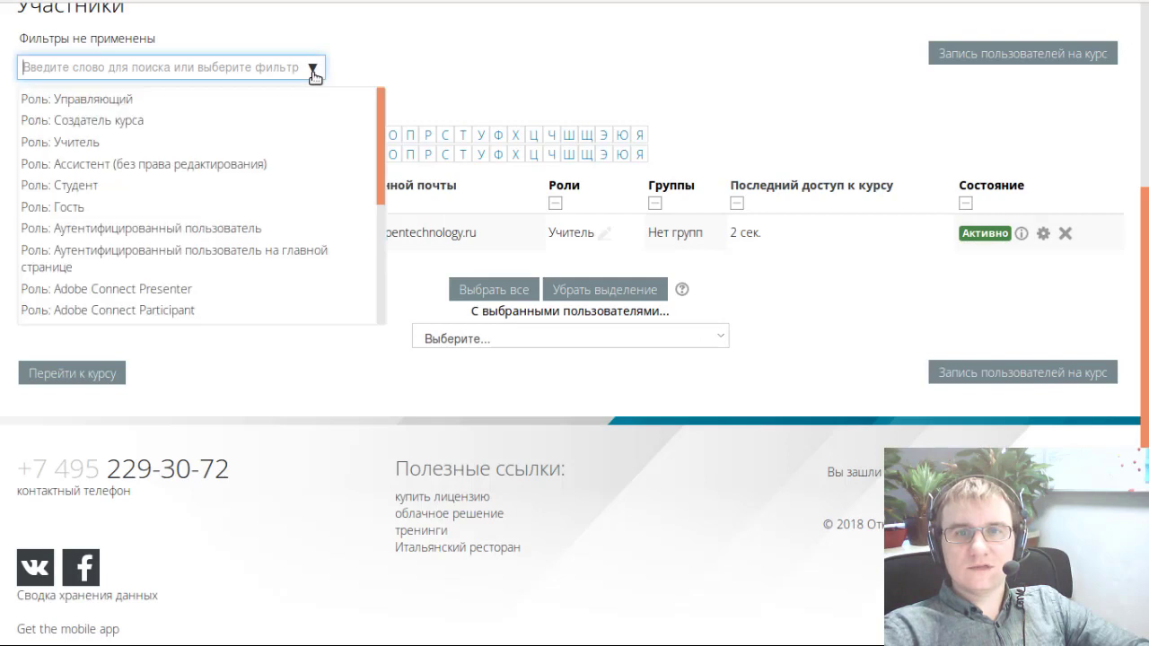
scroll(192, 148, "down", 3)
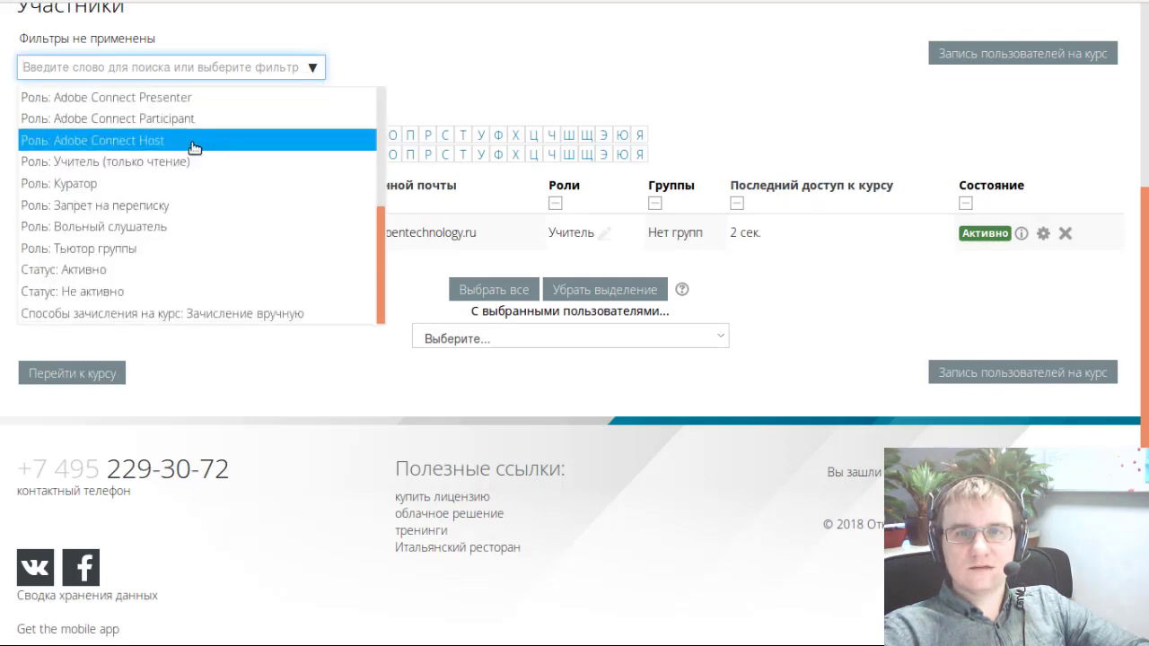
left_click(527, 81)
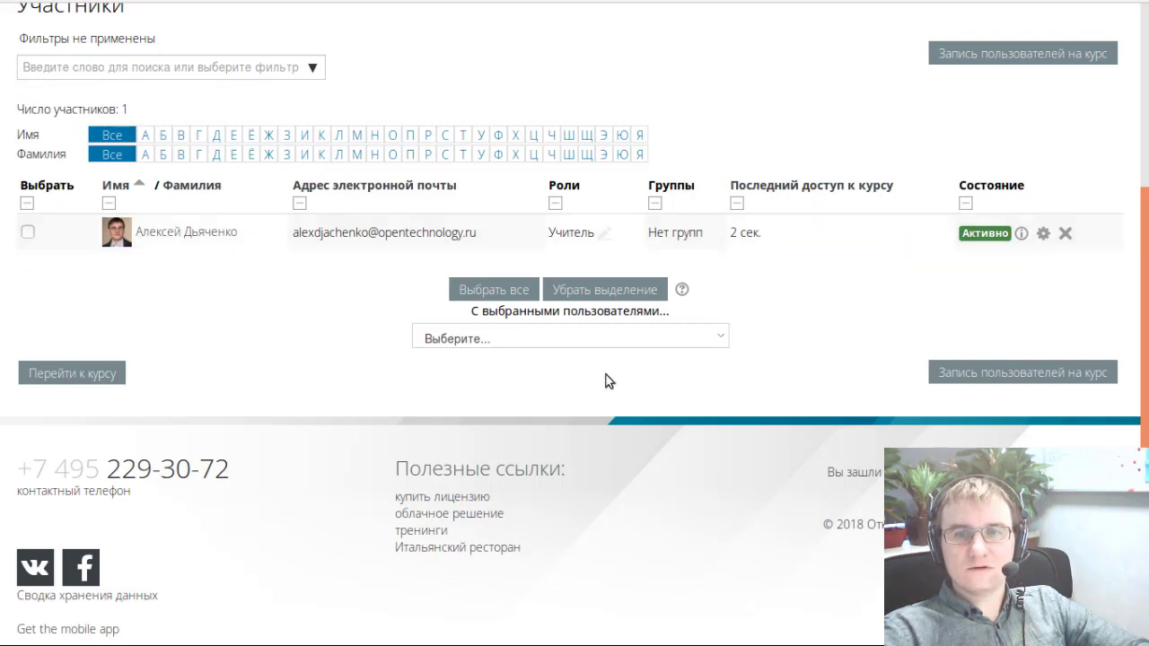
- Mark the enrolled teacher's row in the participants table and review the bulk actions for selected users without applying any
left_click(637, 345)
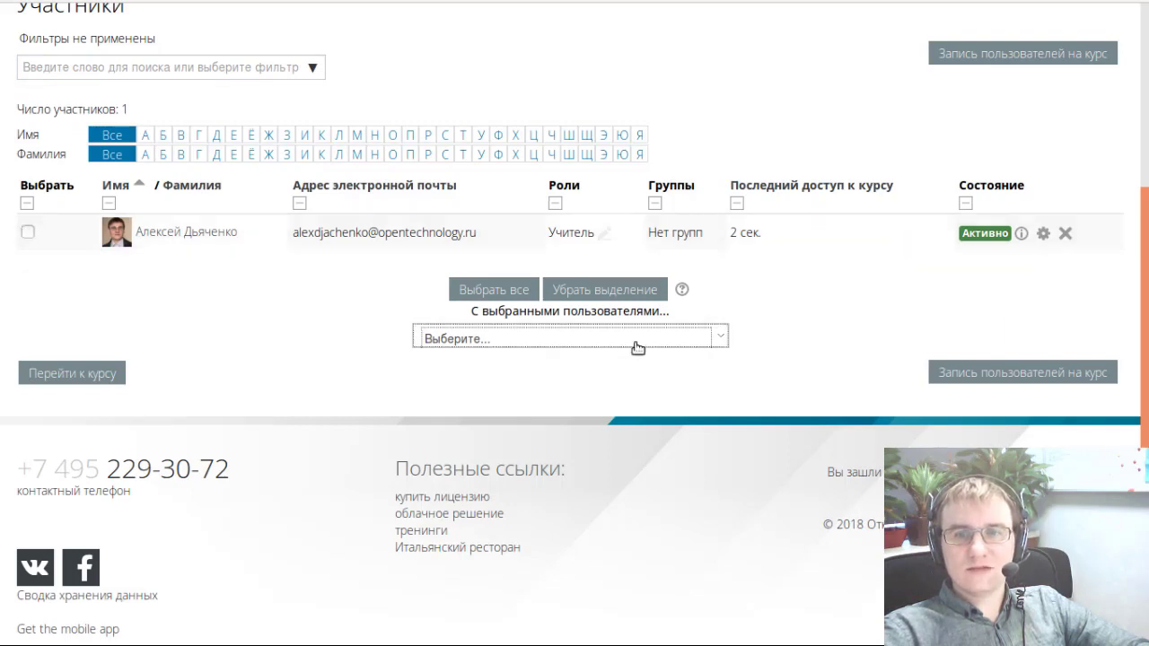
left_click(27, 233)
left_click(655, 335)
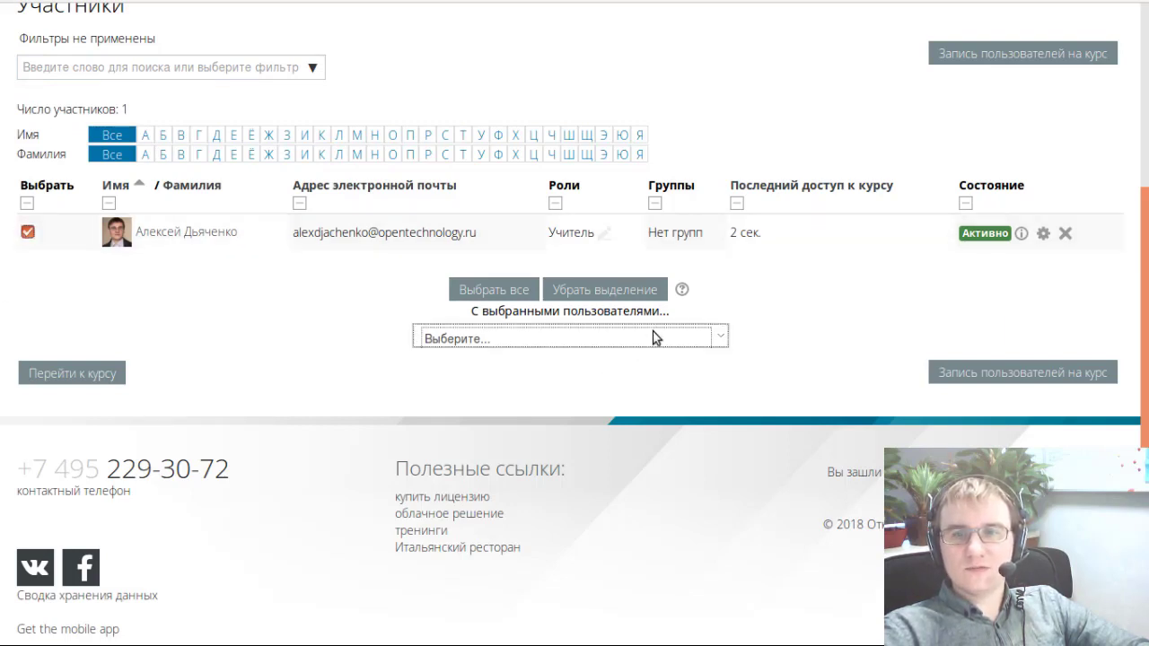
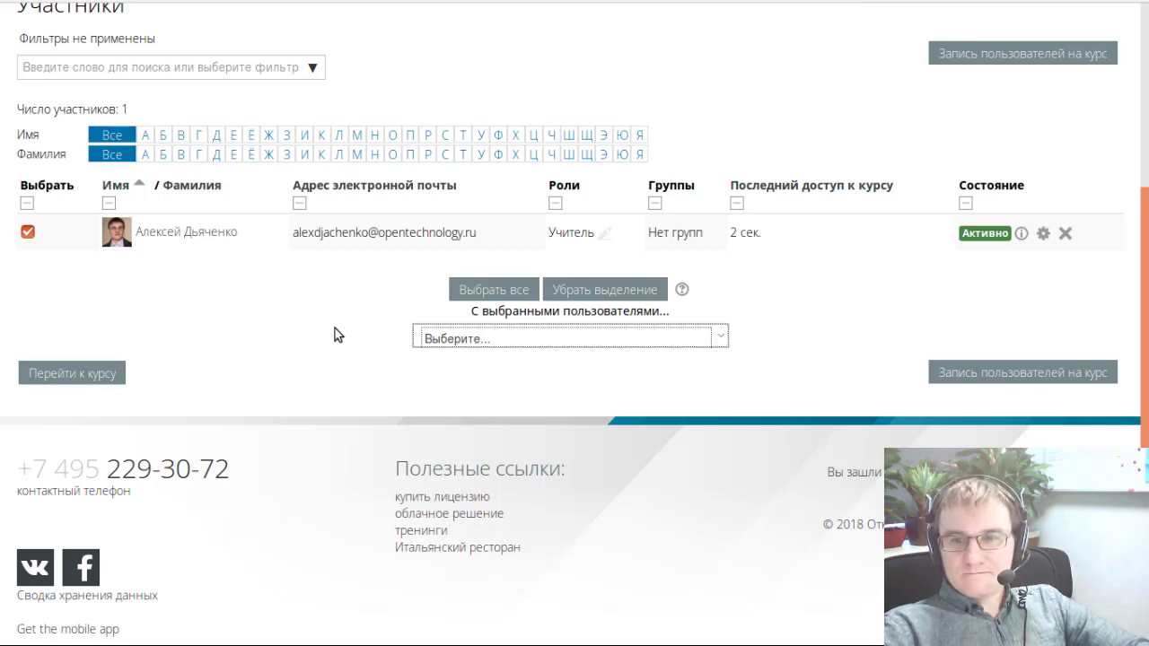
- Go to the course page from the participants list and look through Секция 1 to Секция 10
left_click(48, 372)
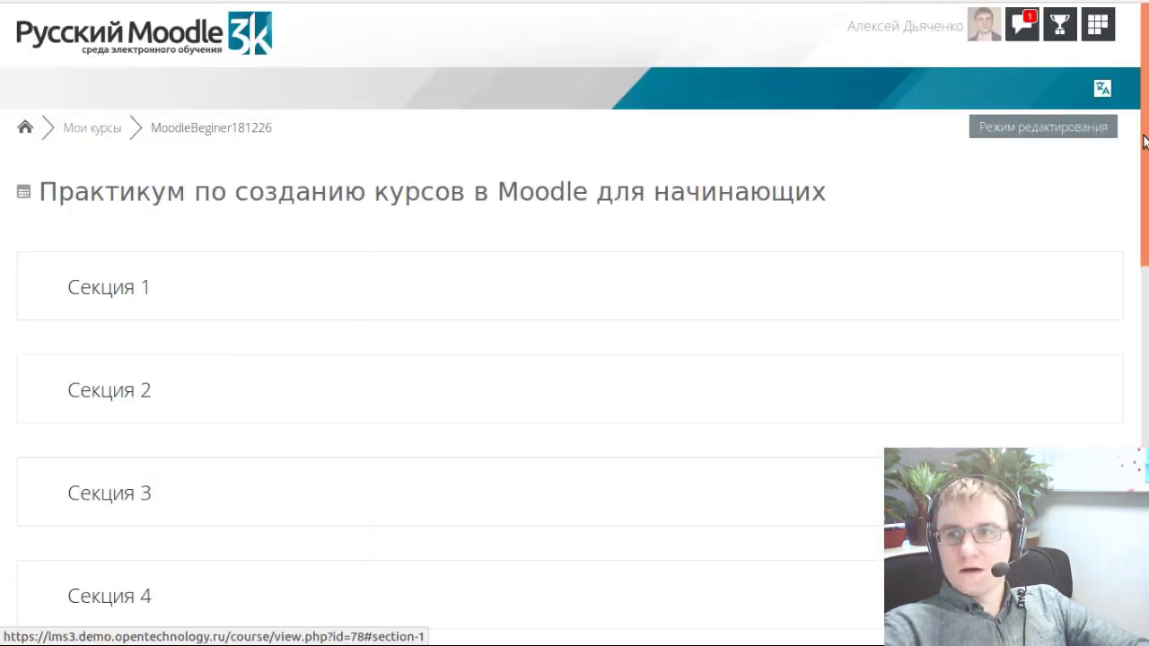
left_click_drag(1144, 142, 1138, 521)
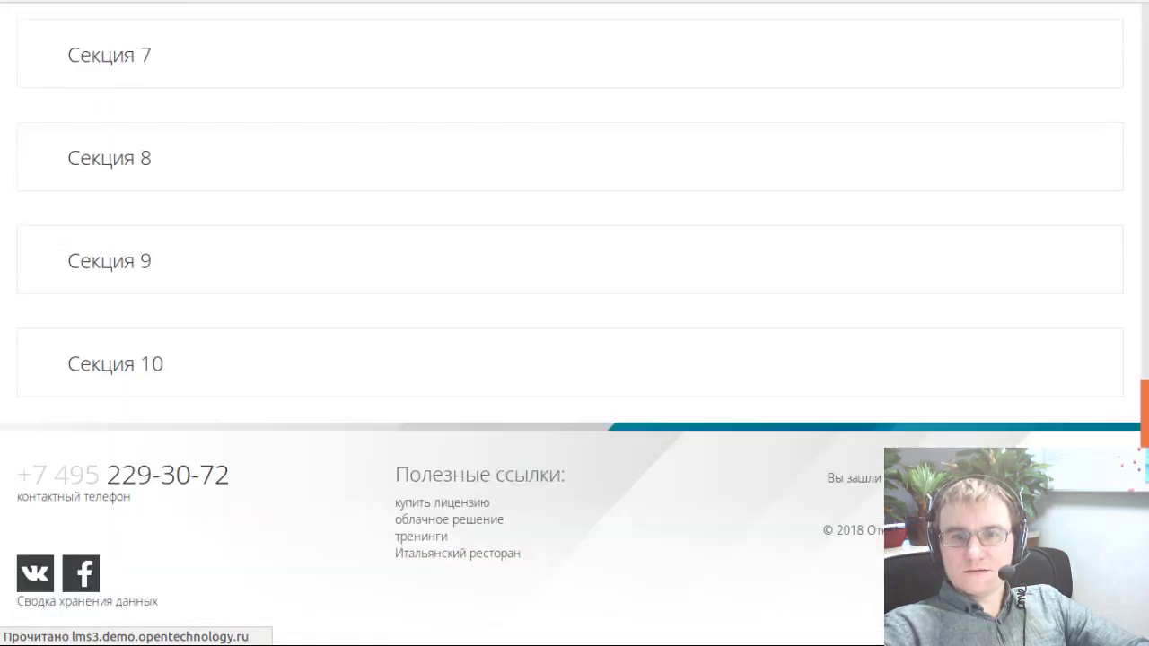
scroll(1085, 406, "up", 6)
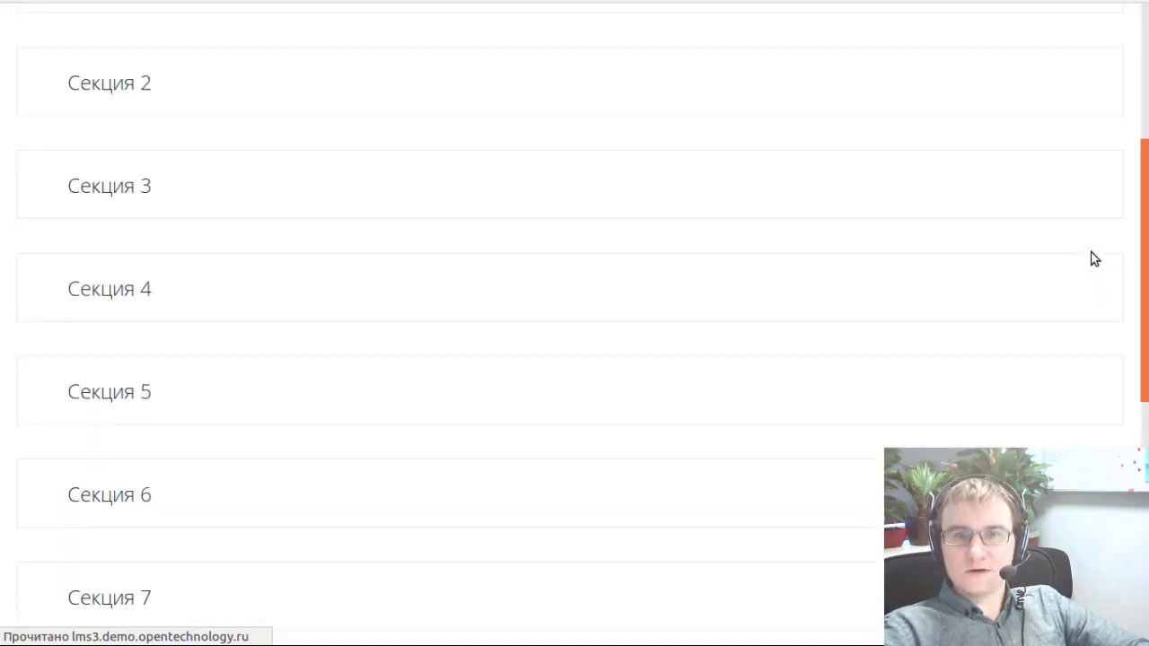
scroll(1095, 259, "up", 3)
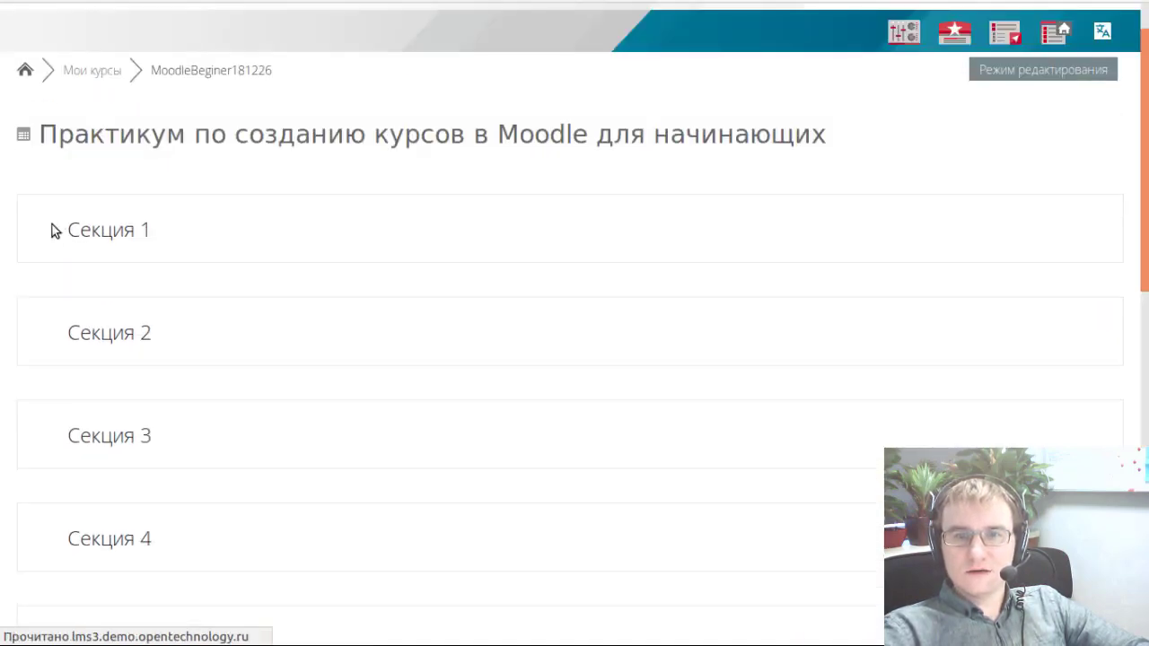
scroll(126, 512, "down", 1)
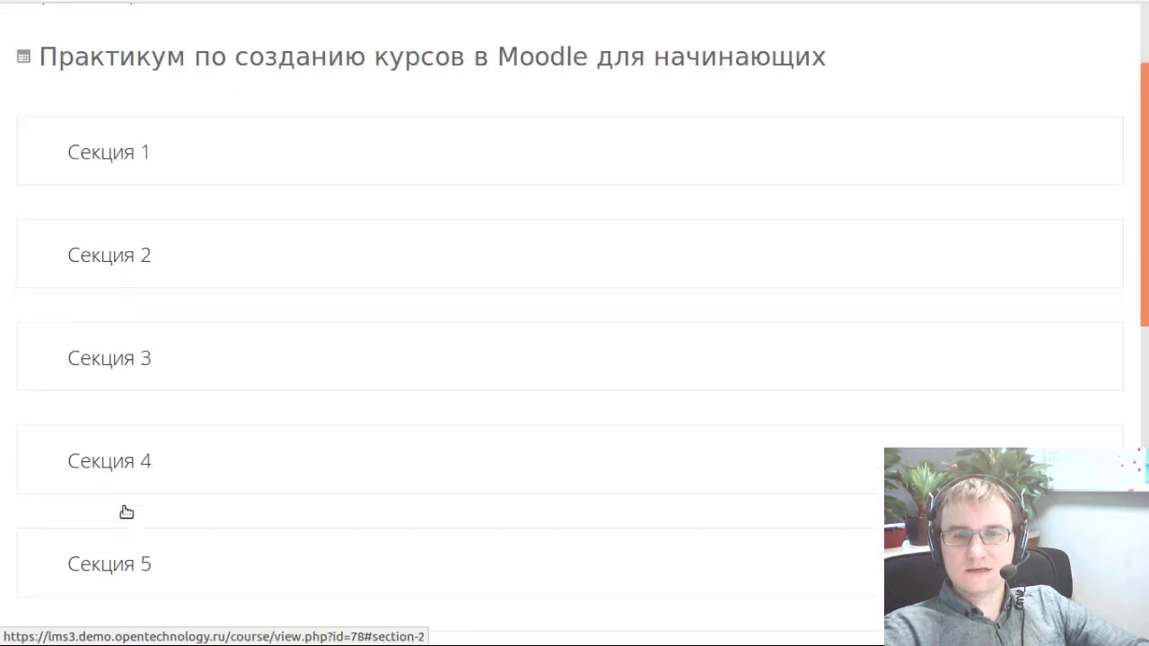
scroll(121, 446, "down", 8)
scroll(122, 446, "up", 5)
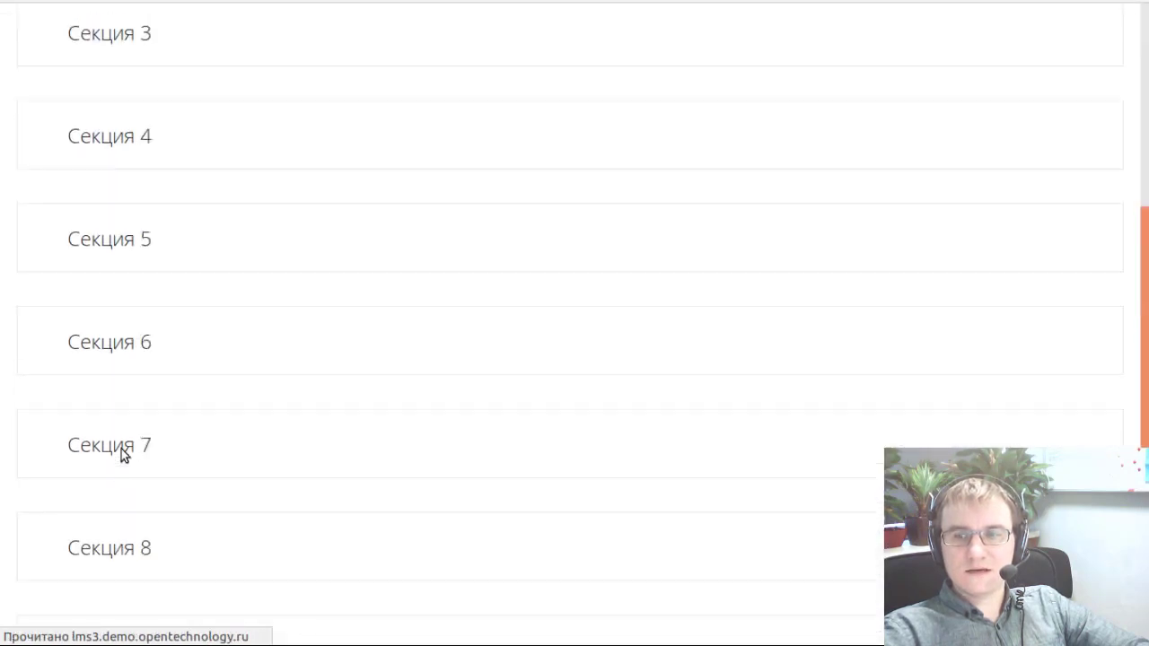
scroll(123, 455, "up", 5)
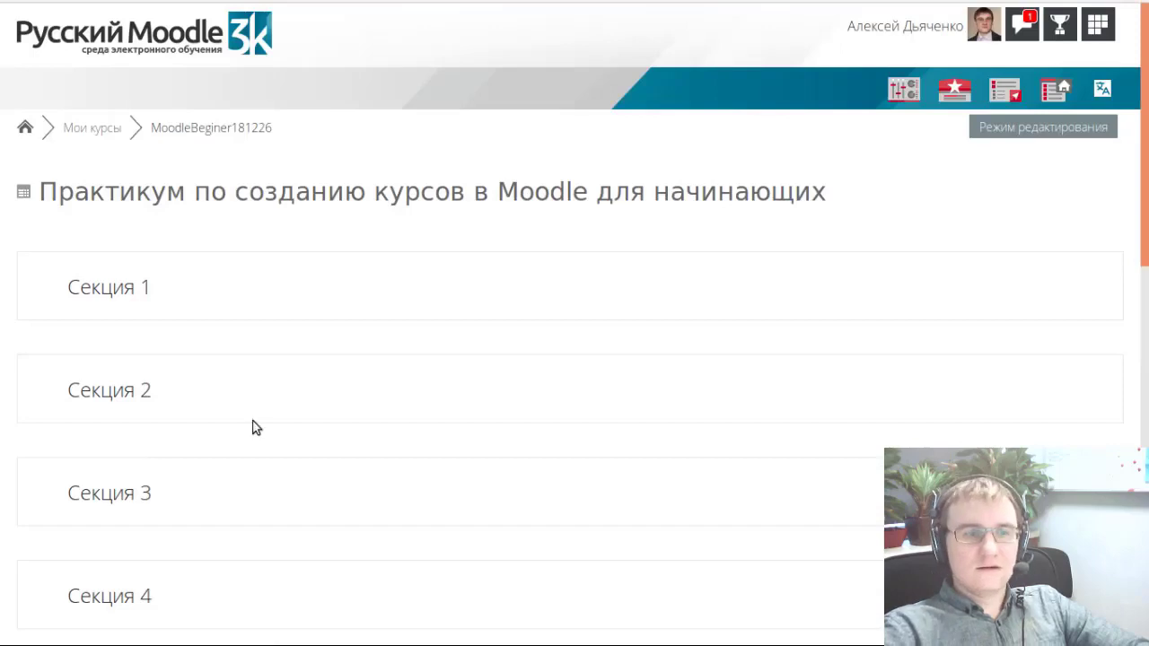
- Turn on editing mode for the course and look over the section editing and resource adding controls
left_click(1006, 128)
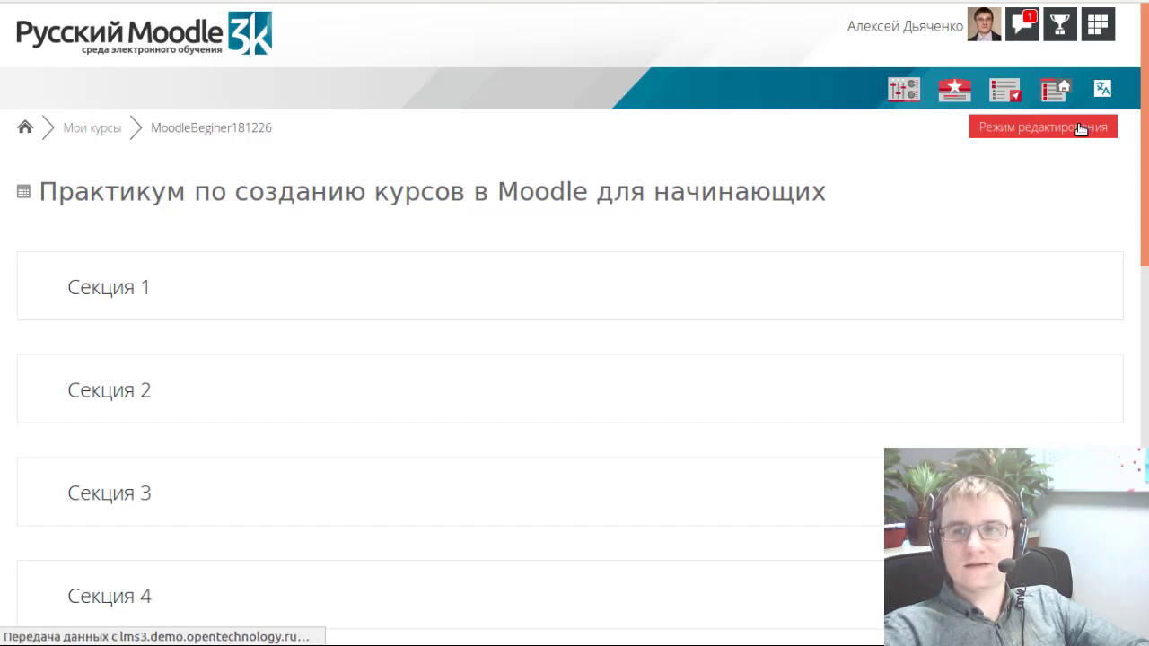
left_click(1081, 128)
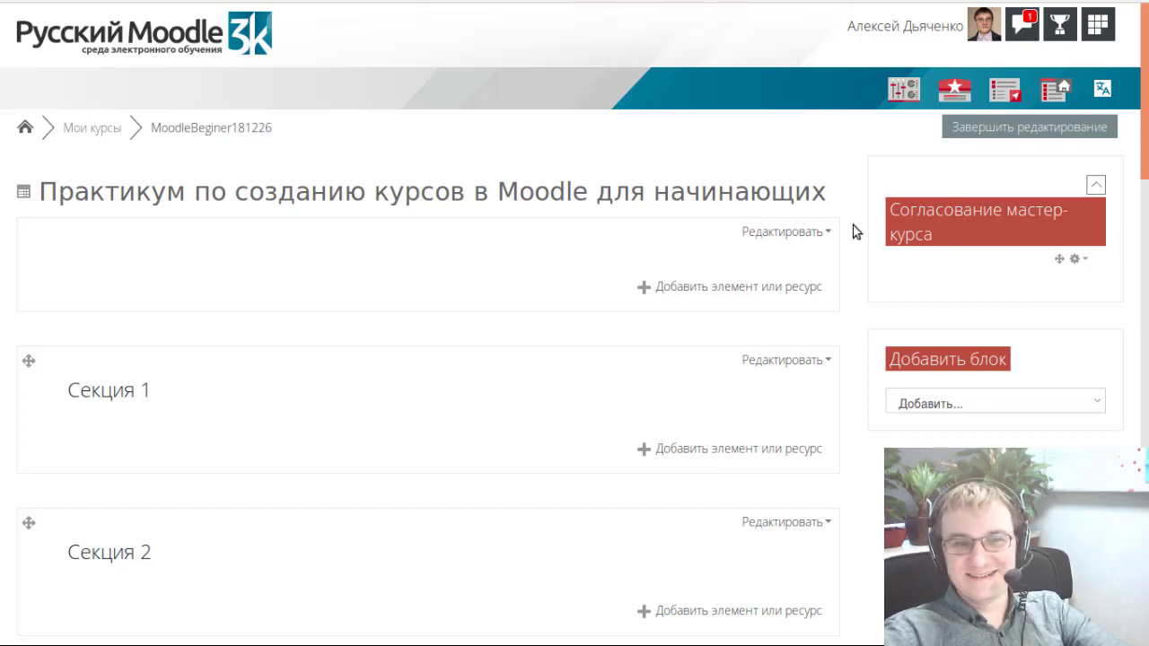
scroll(675, 310, "down", 1)
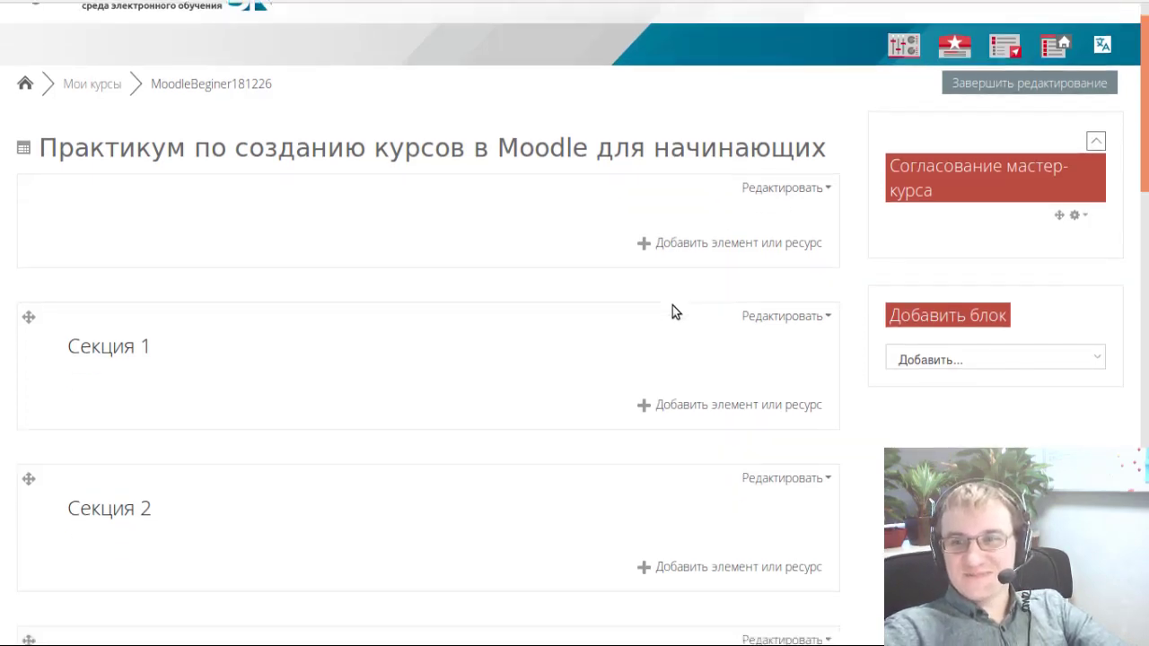
scroll(667, 318, "down", 1)
scroll(661, 323, "up", 3)
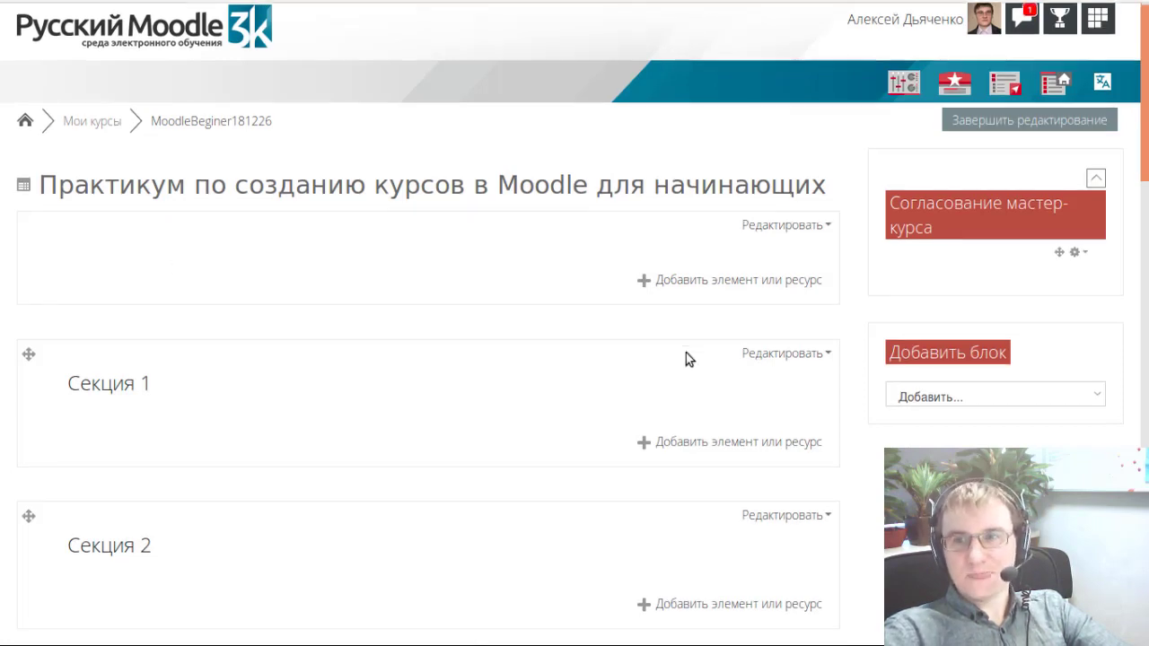
scroll(841, 321, "down", 1)
scroll(877, 237, "up", 1)
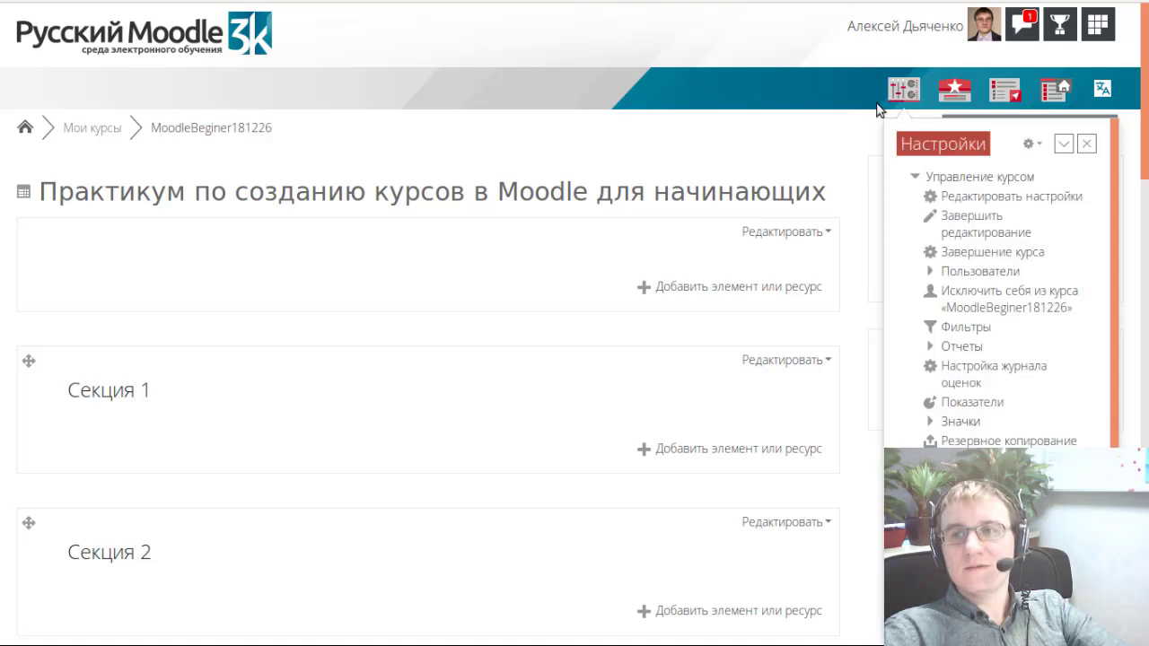
- Close the course settings block, review the personal options in the user menu and close it without choosing any
left_click(555, 139)
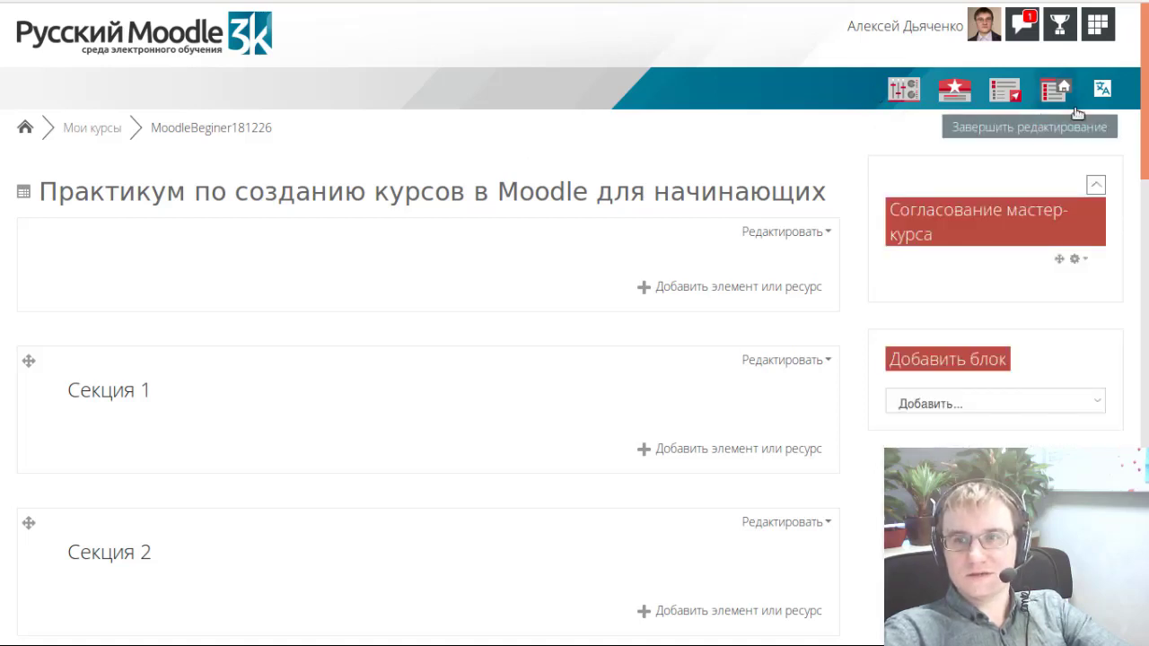
left_click(989, 33)
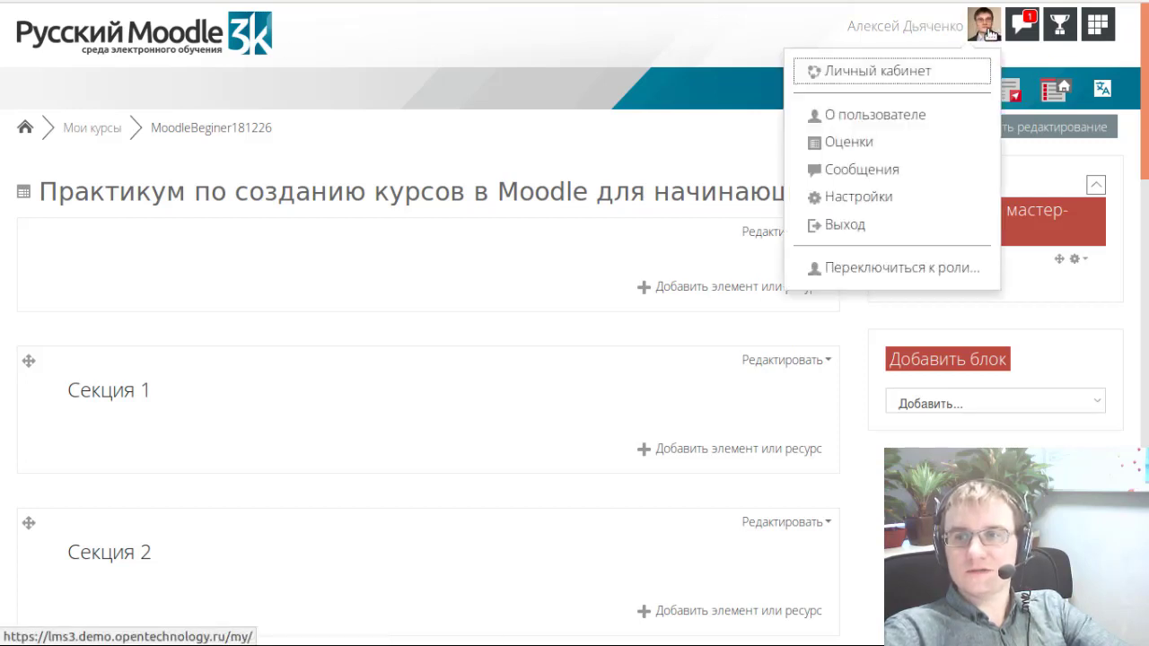
left_click(862, 72)
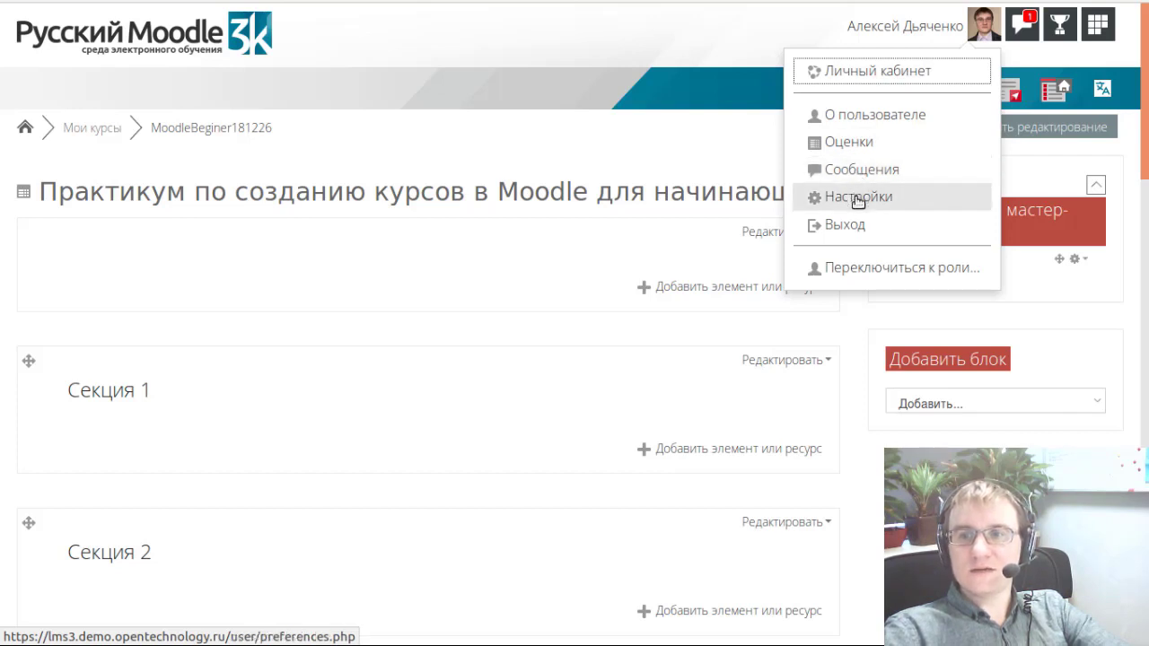
left_click(698, 158)
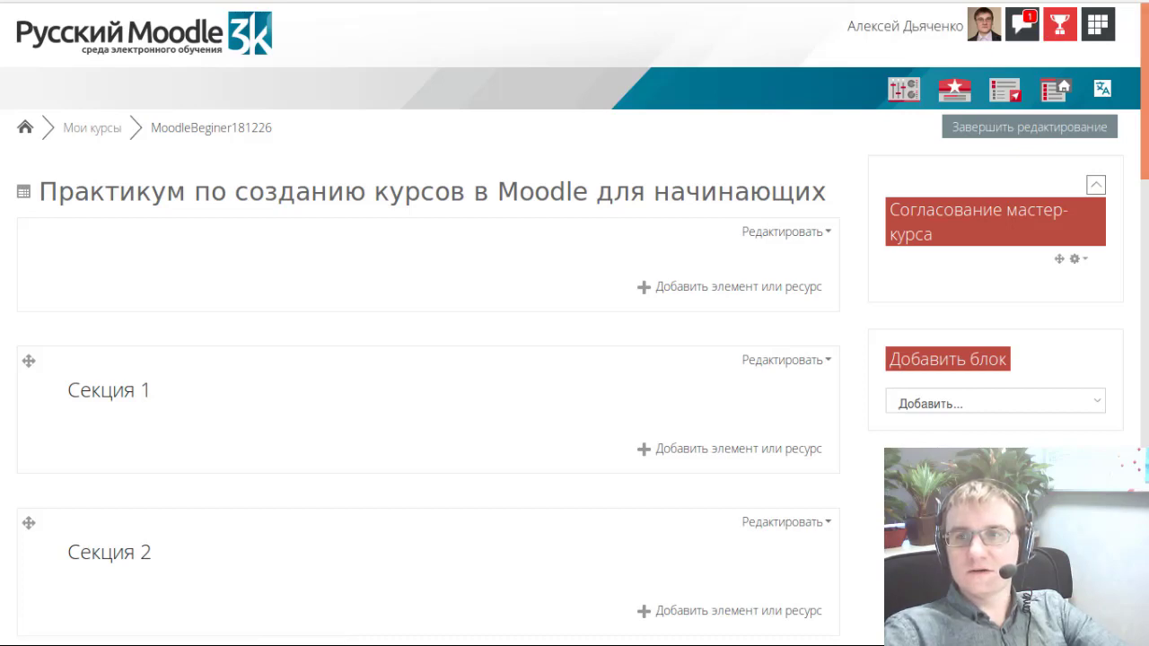
- Look through the achievements portfolio page with its personal data and return to the course page
scroll(446, 242, "down", 5)
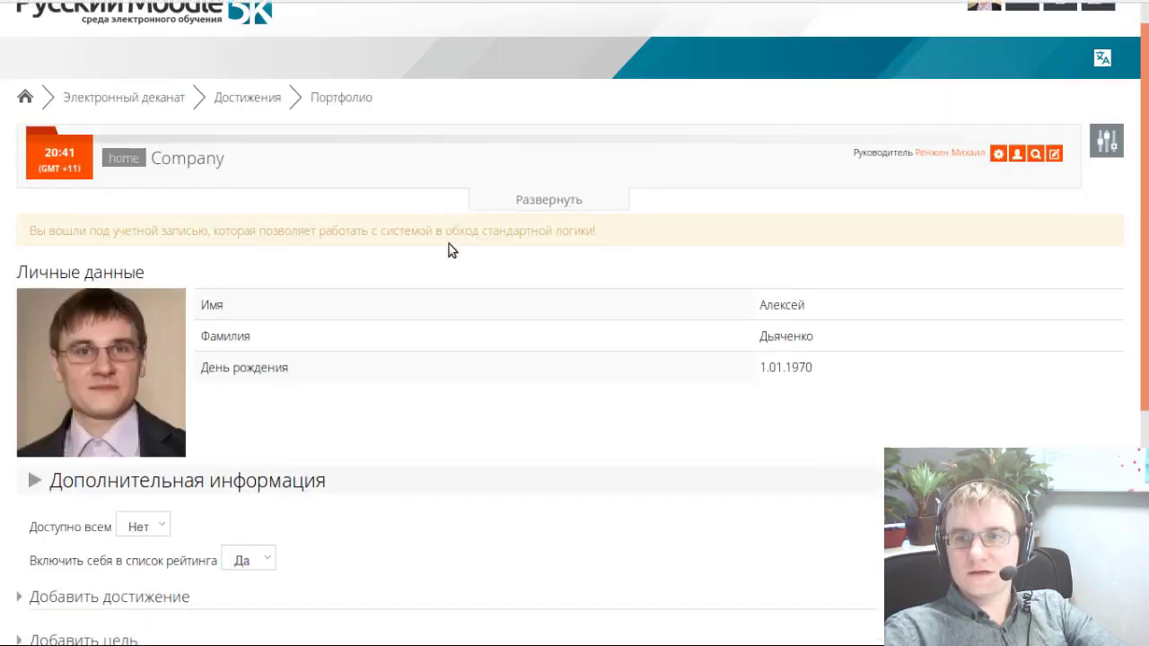
scroll(444, 241, "up", 2)
scroll(426, 219, "up", 2)
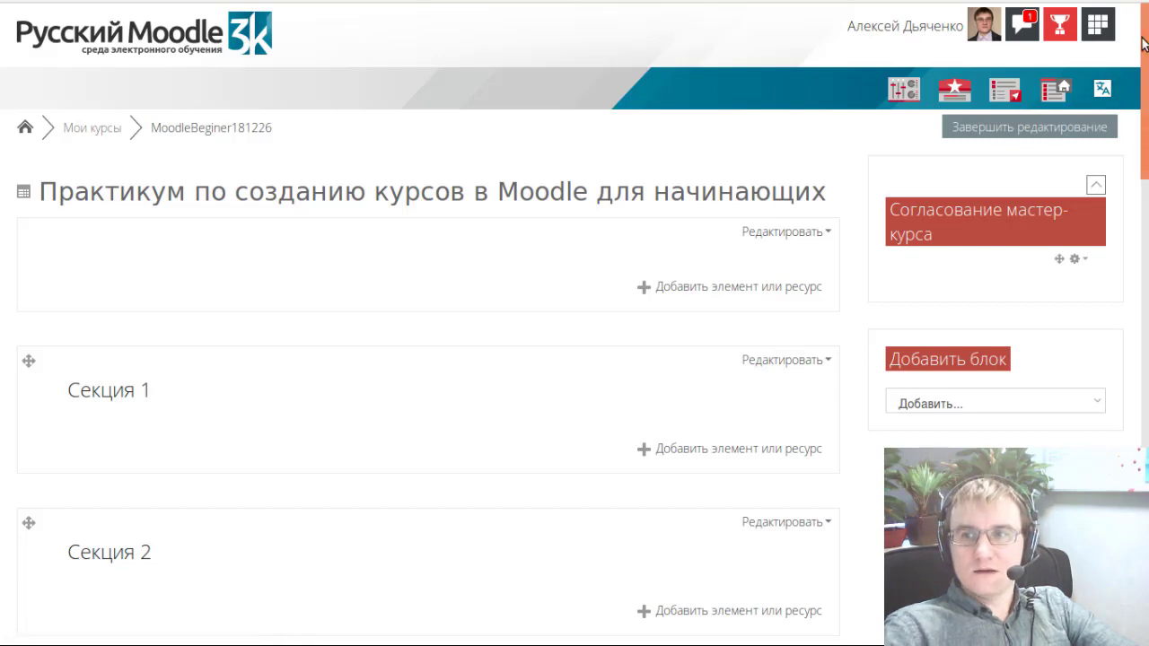
- Show the interface language selector and hide it again, keeping Русский (ru)
left_click(1104, 92)
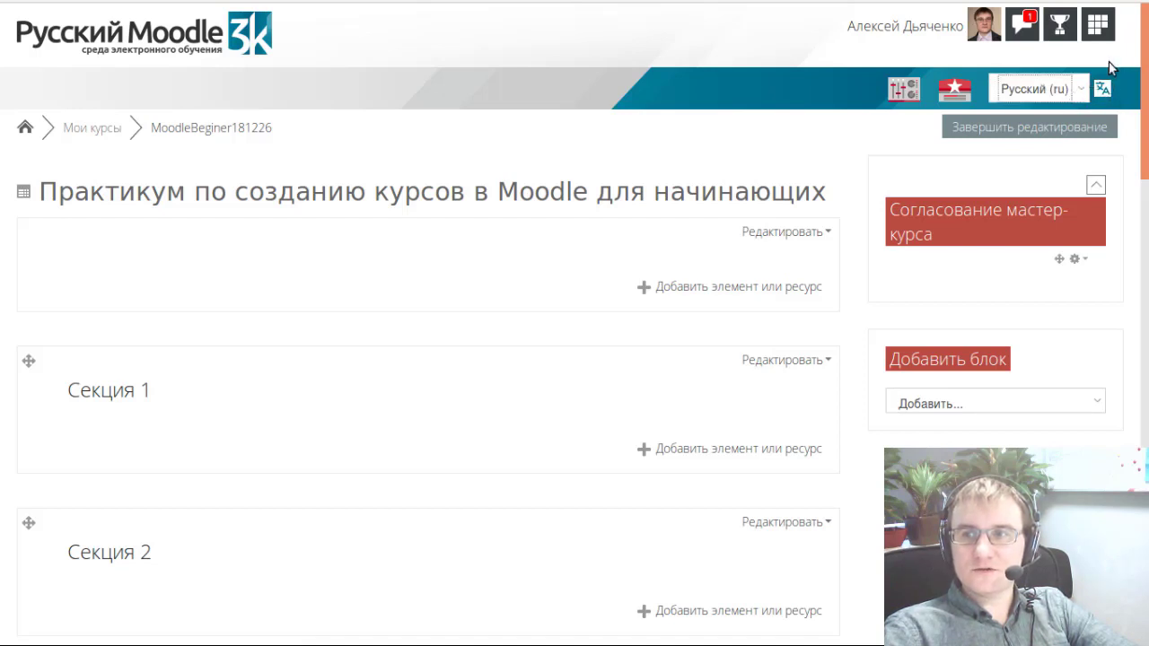
left_click(1103, 88)
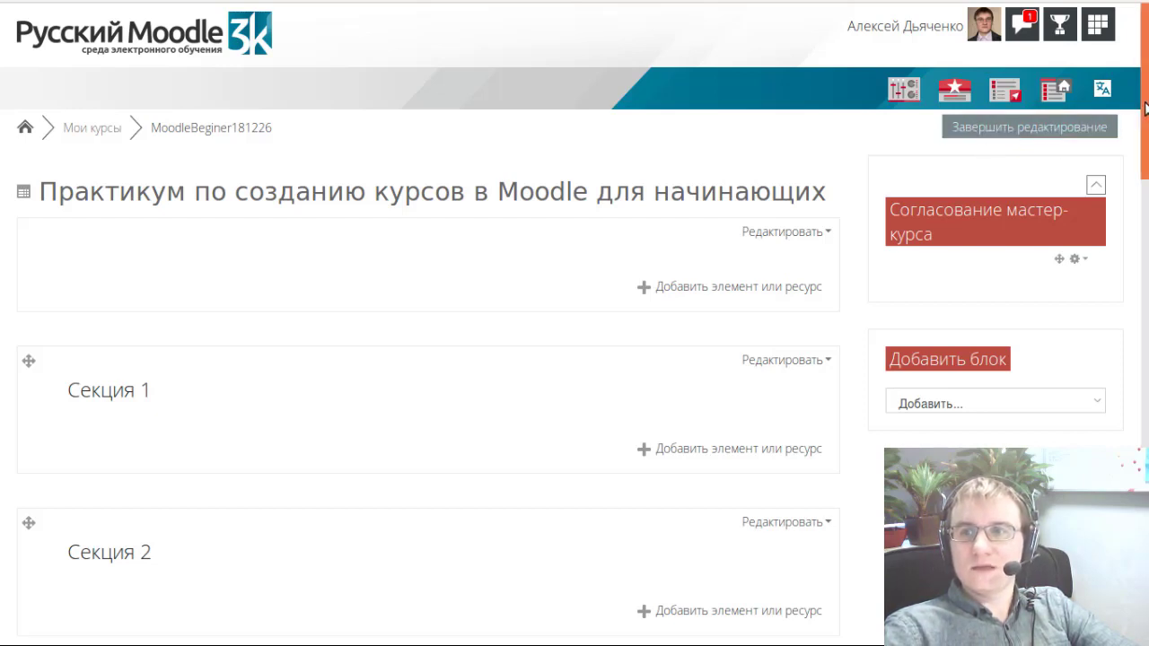
mouse_move(1145, 112)
left_mouse_down()
mouse_move(1147, 123)
mouse_move(1146, 110)
left_mouse_up()
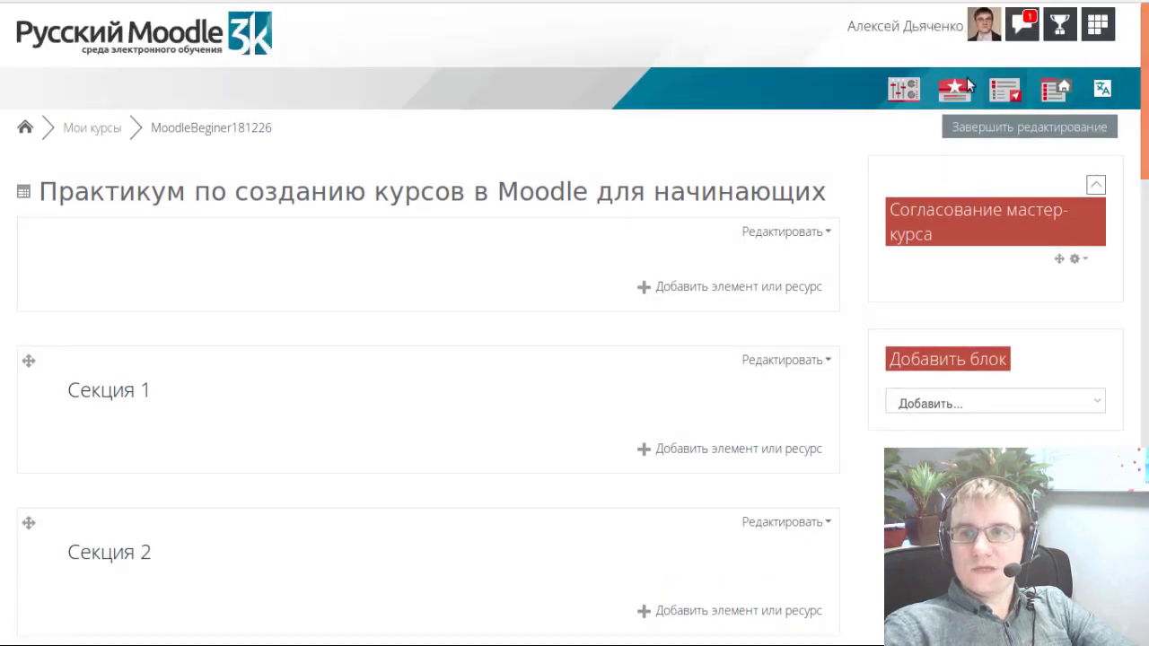
- Review the docked blocks in the course header, including Опыт and Основное меню, and close them
left_click(891, 88)
left_click(954, 88)
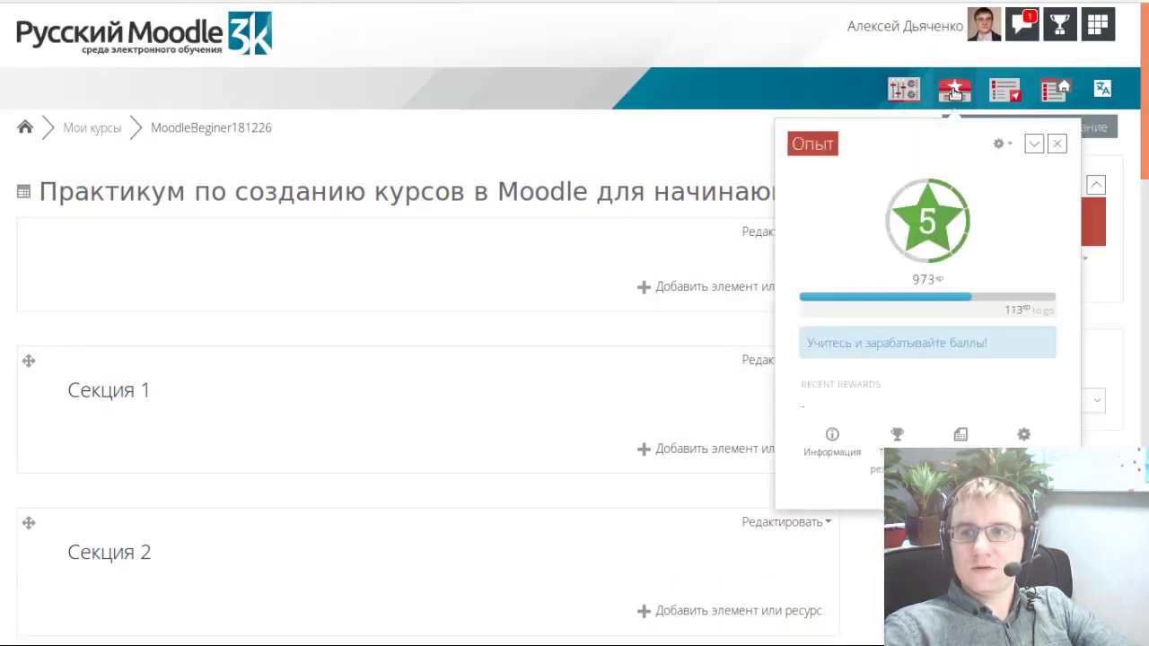
left_click(1005, 88)
left_click(1060, 90)
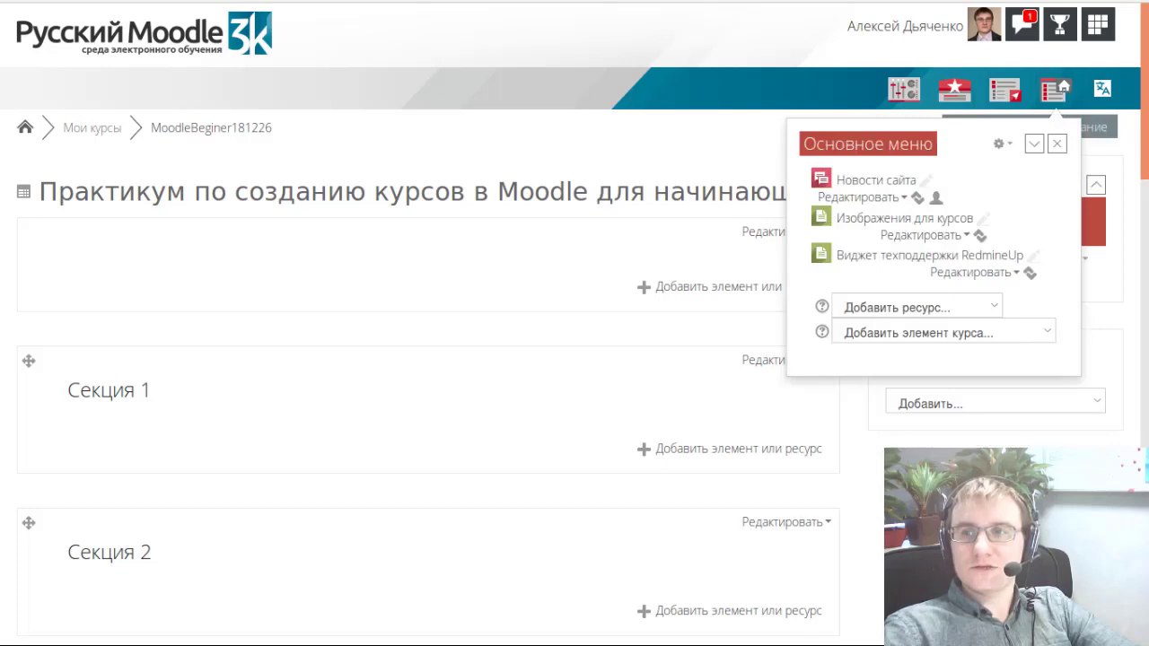
left_click(1060, 89)
- Examine the course page in editing mode down to Секция 10 and the controls for changing the number of sections
left_click_drag(1146, 123, 1146, 589)
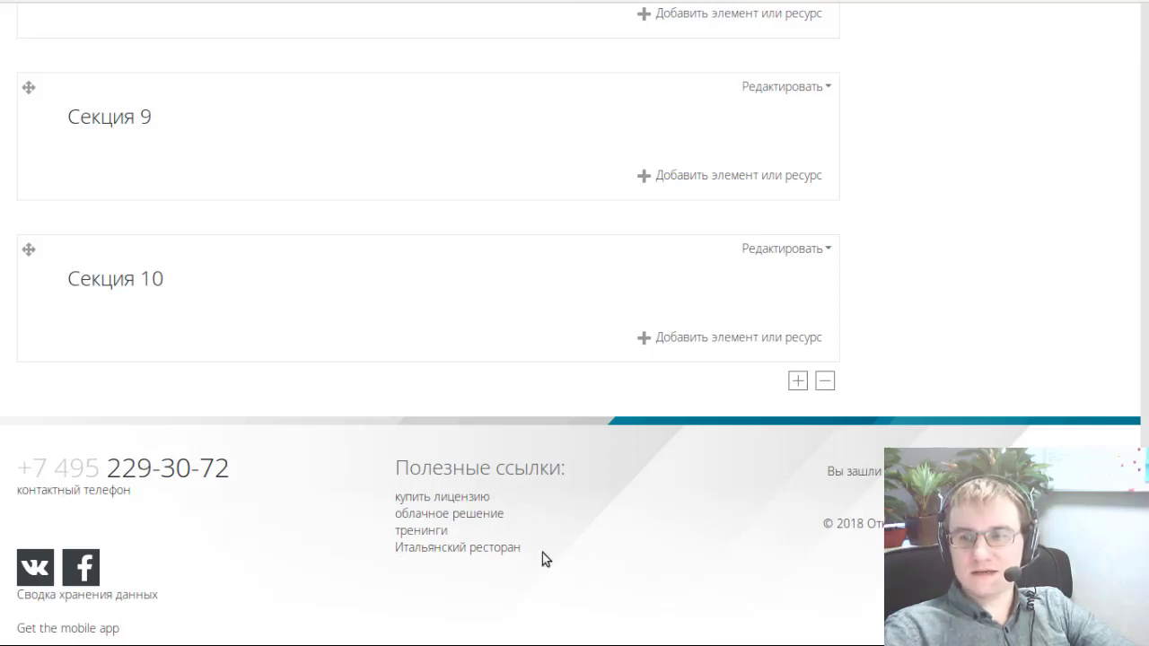
scroll(509, 514, "up", 15)
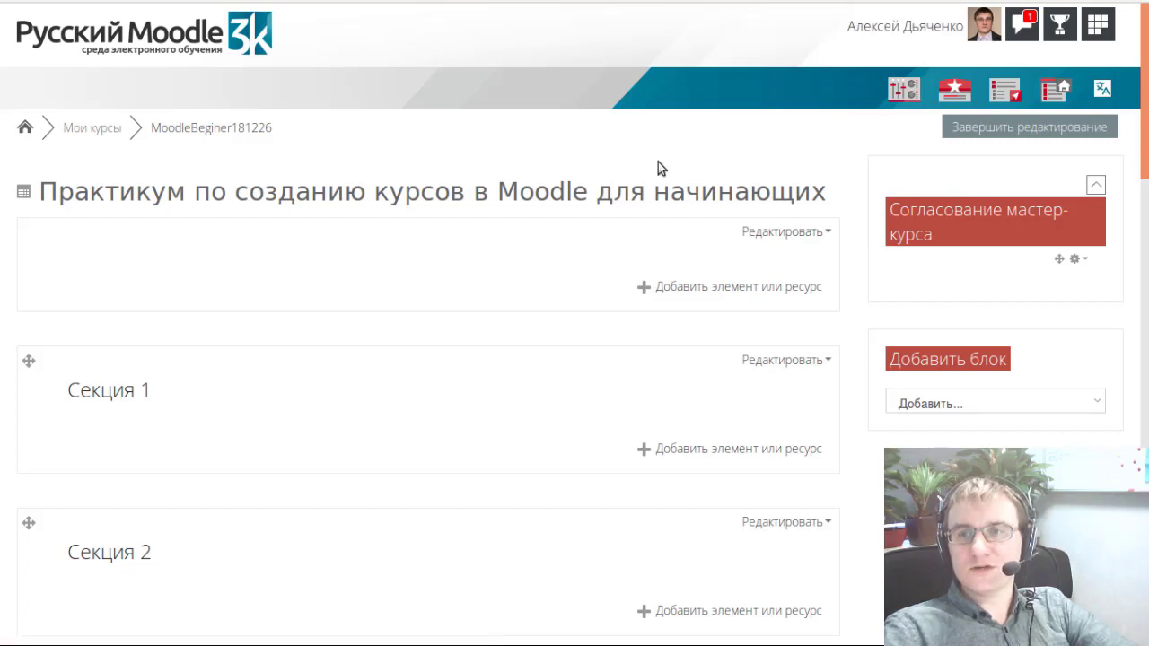
scroll(718, 269, "down", 2)
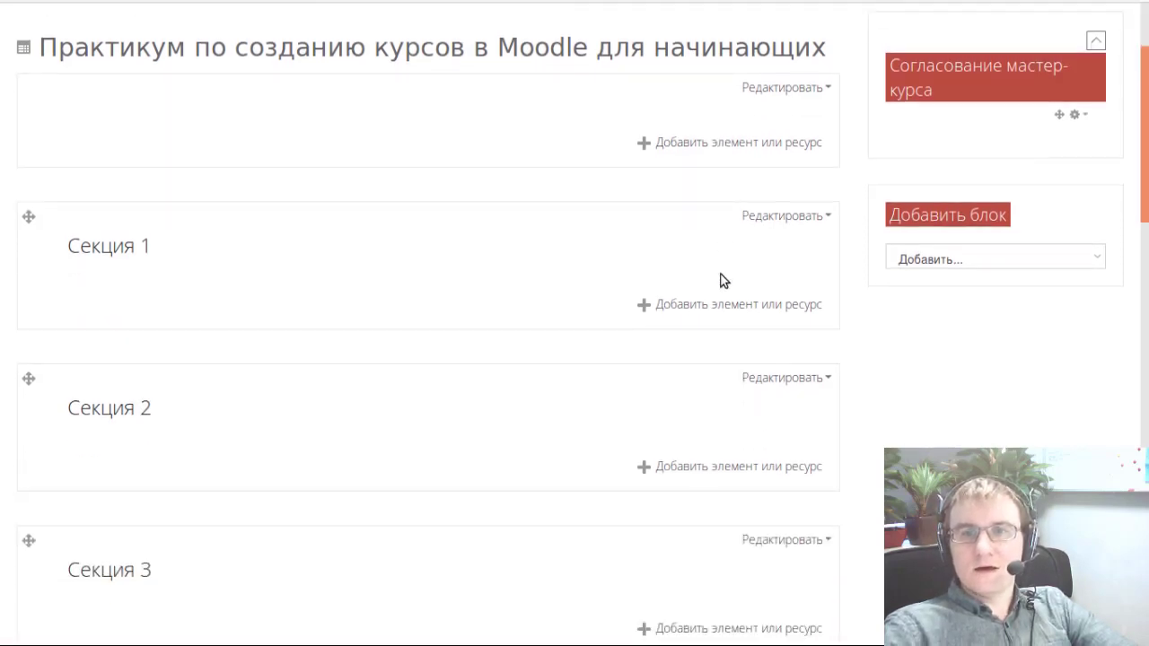
scroll(723, 282, "up", 2)
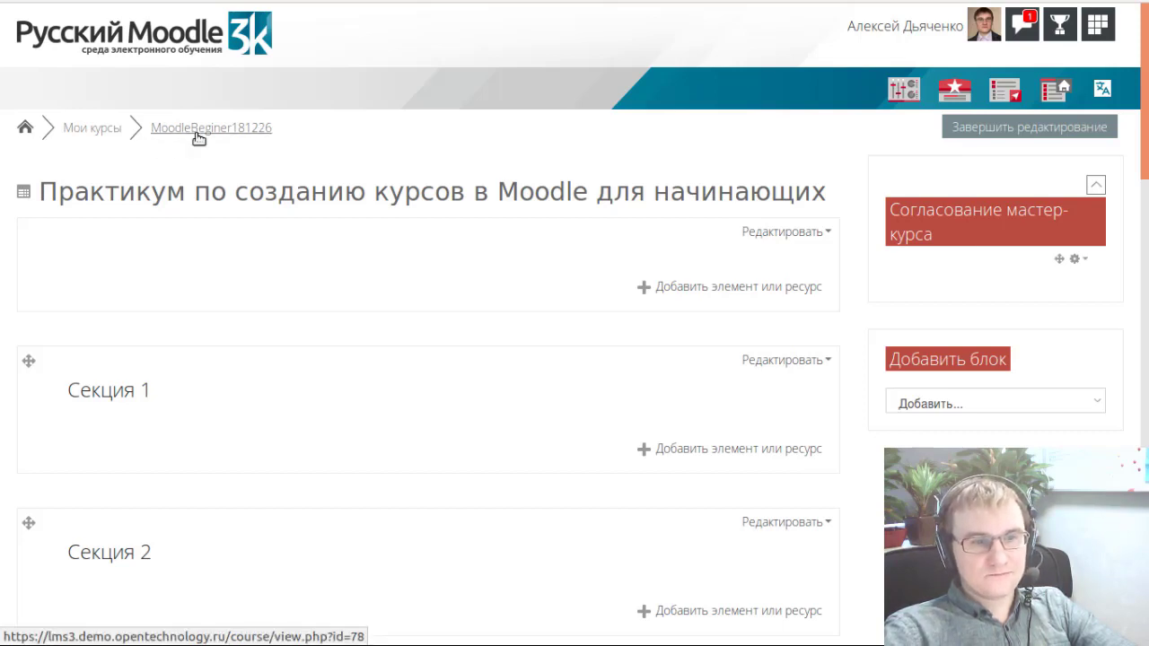
- Look over the sections and the side blocks, and check the list of blocks available to add to the course
scroll(917, 248, "down", 2)
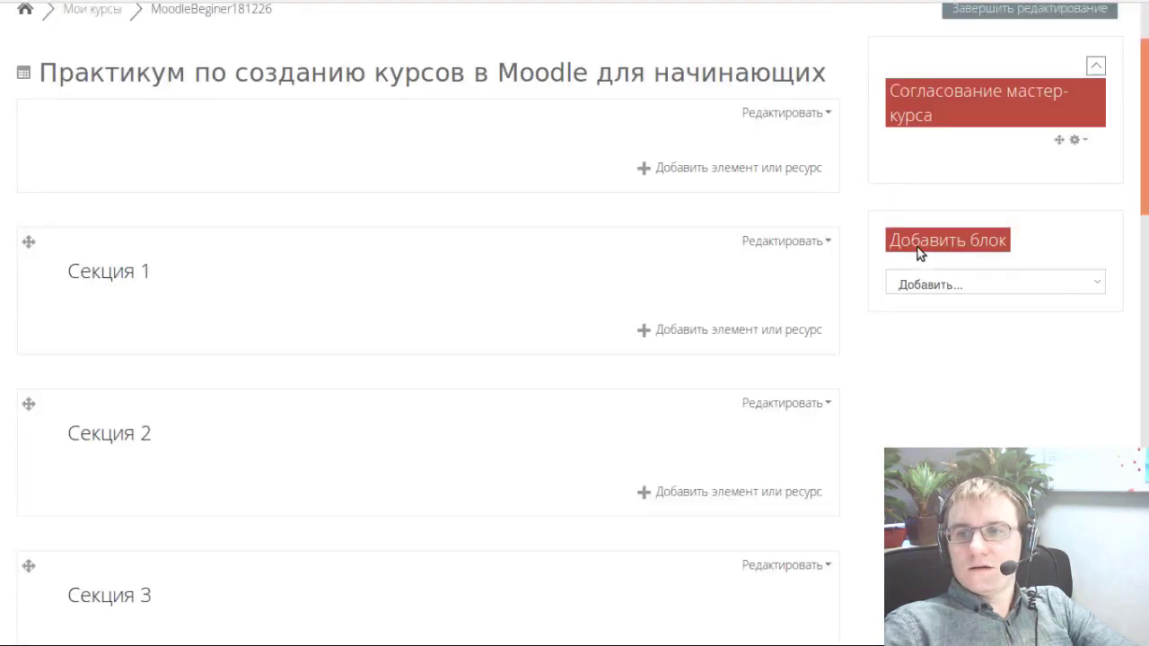
scroll(917, 254, "down", 1)
scroll(915, 239, "up", 2)
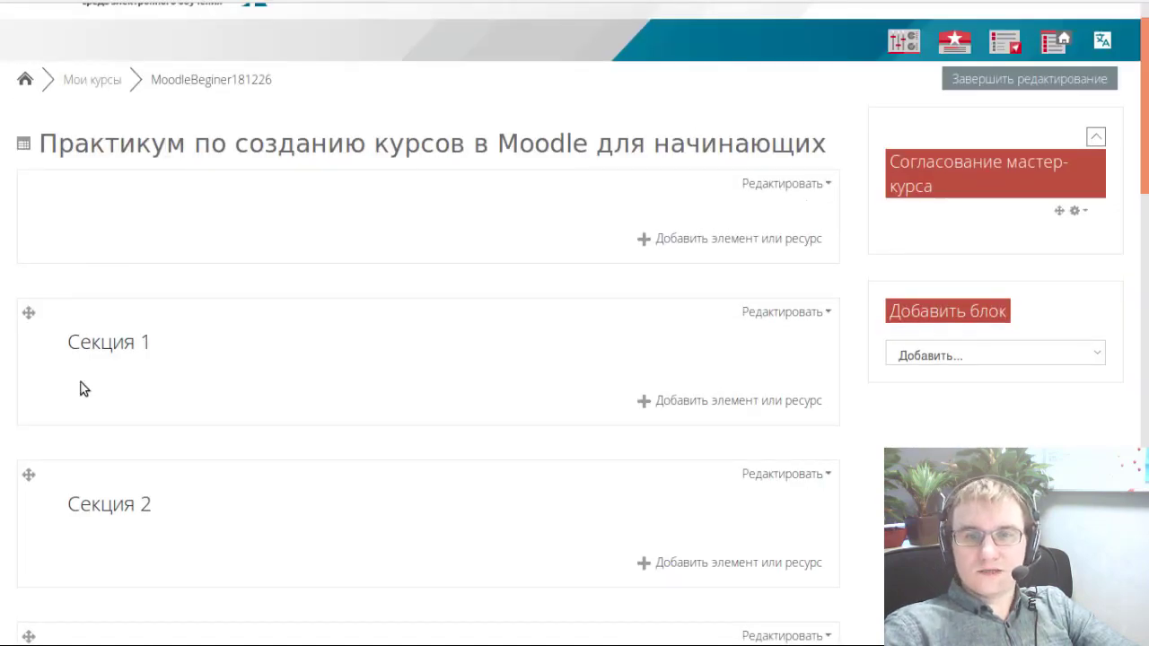
scroll(87, 428, "down", 5)
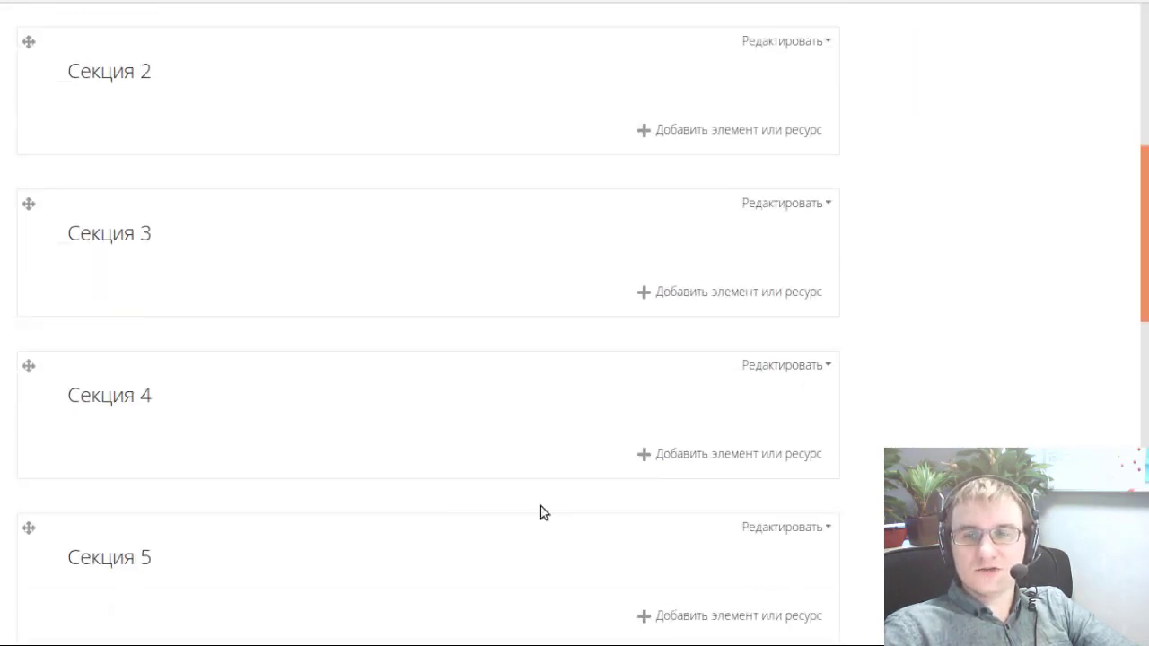
scroll(782, 261, "up", 5)
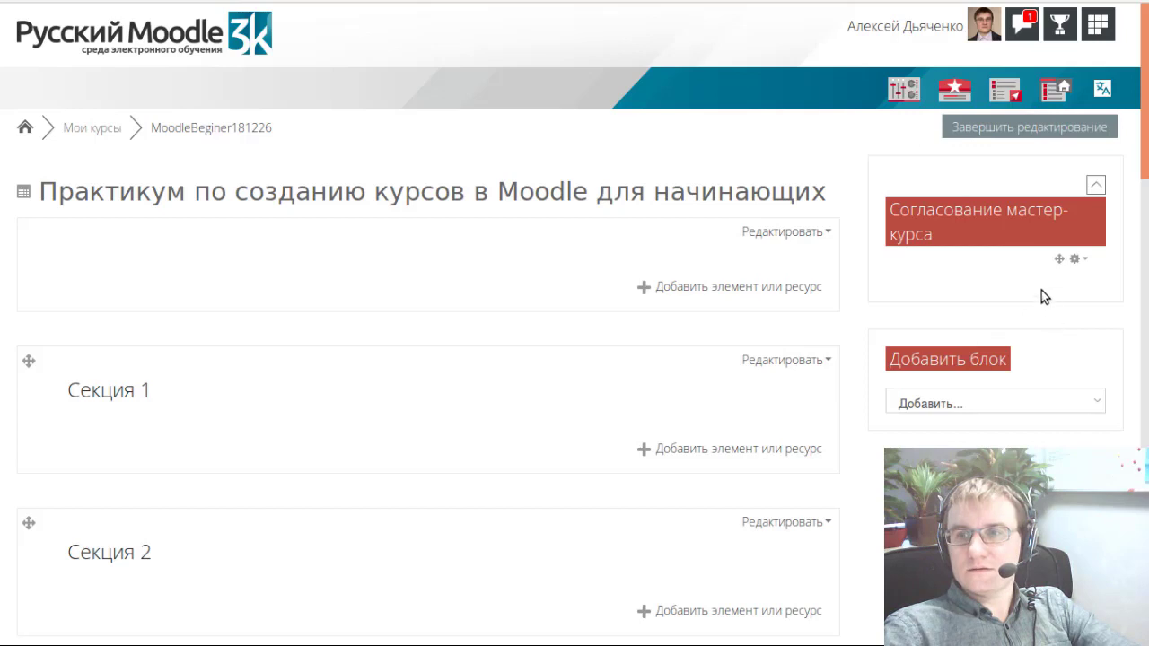
left_click(1053, 395)
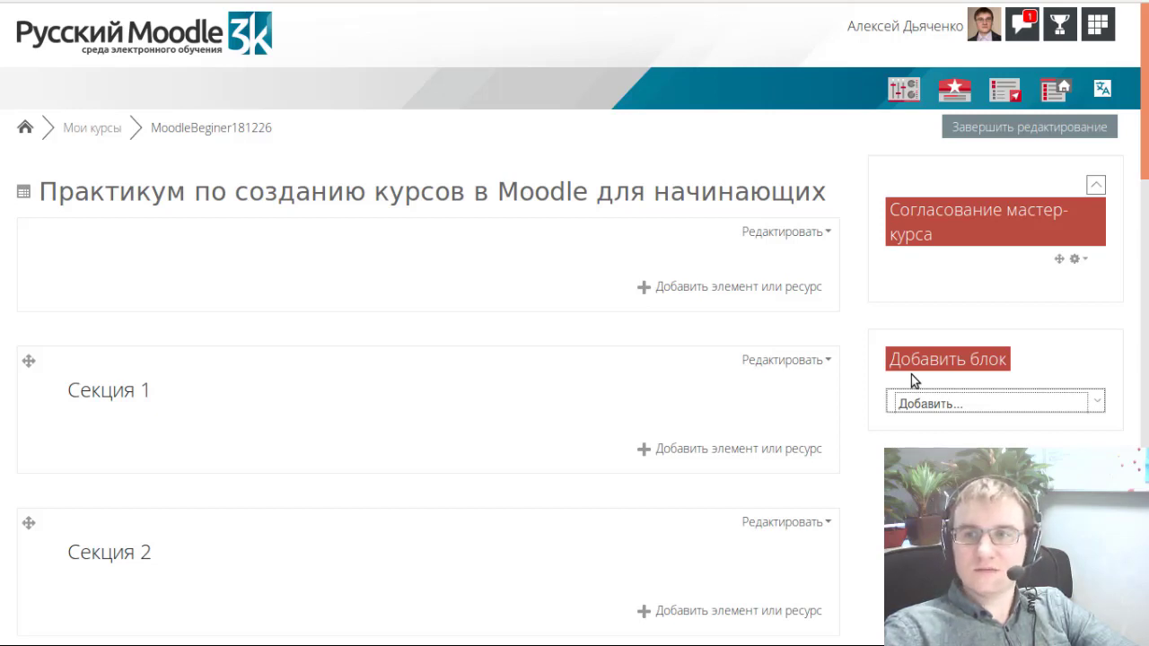
- Add a new HTML block to the course page and set its title to "Приветствие" in the block's settings
key("h")
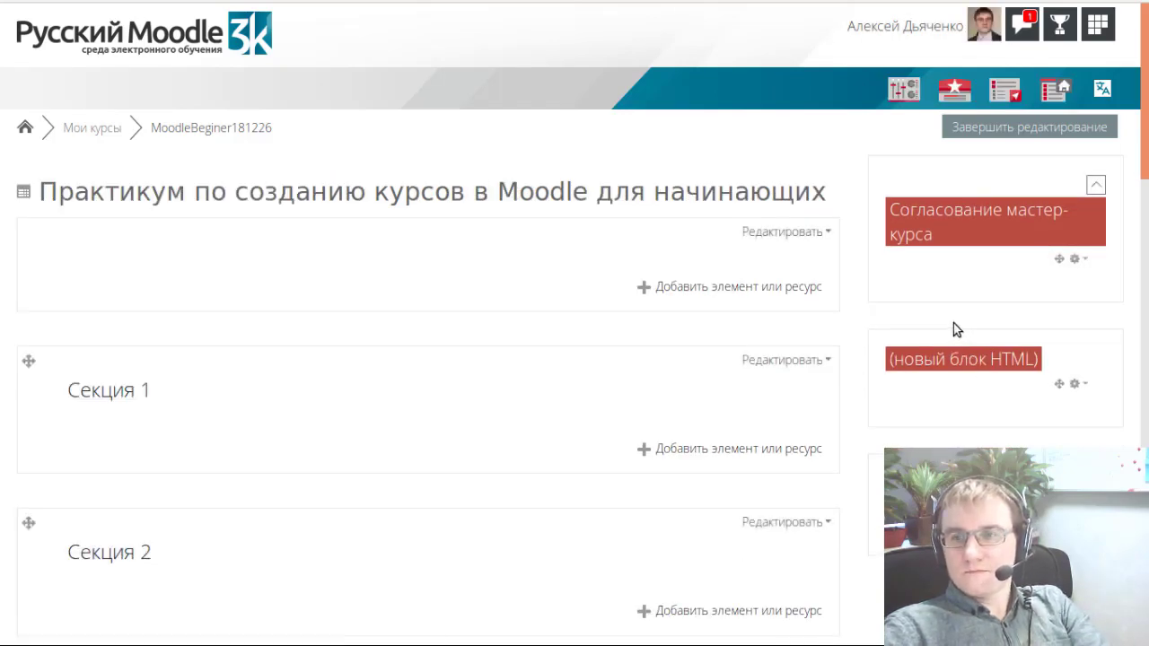
scroll(956, 325, "down", 3)
left_click(1080, 143)
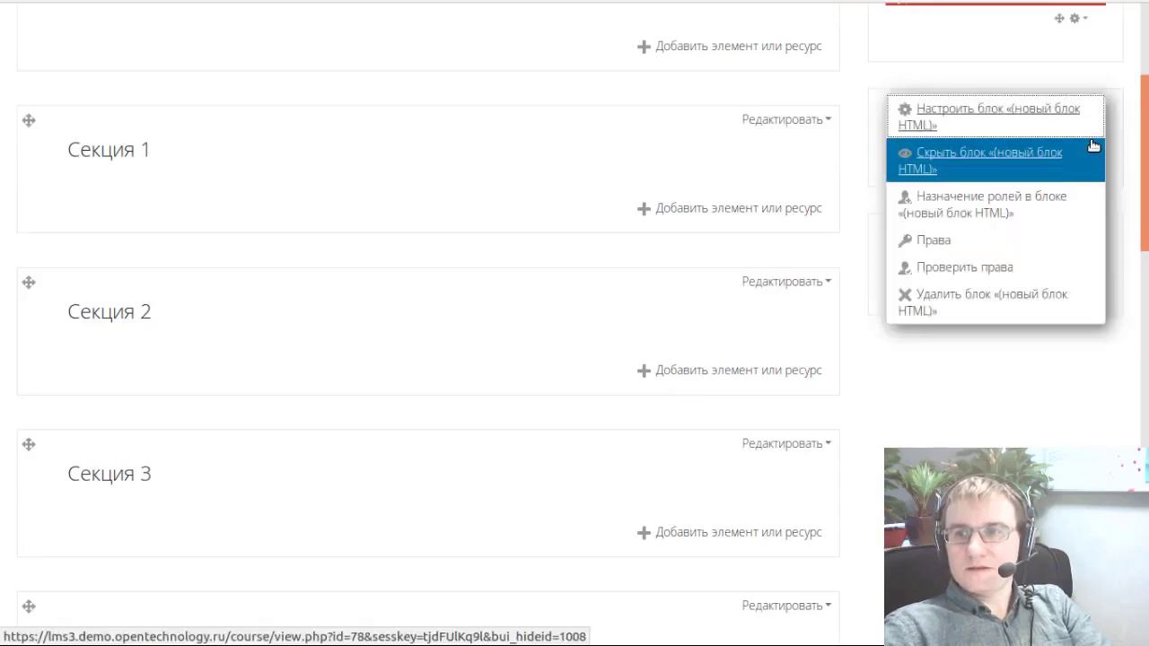
left_click(963, 108)
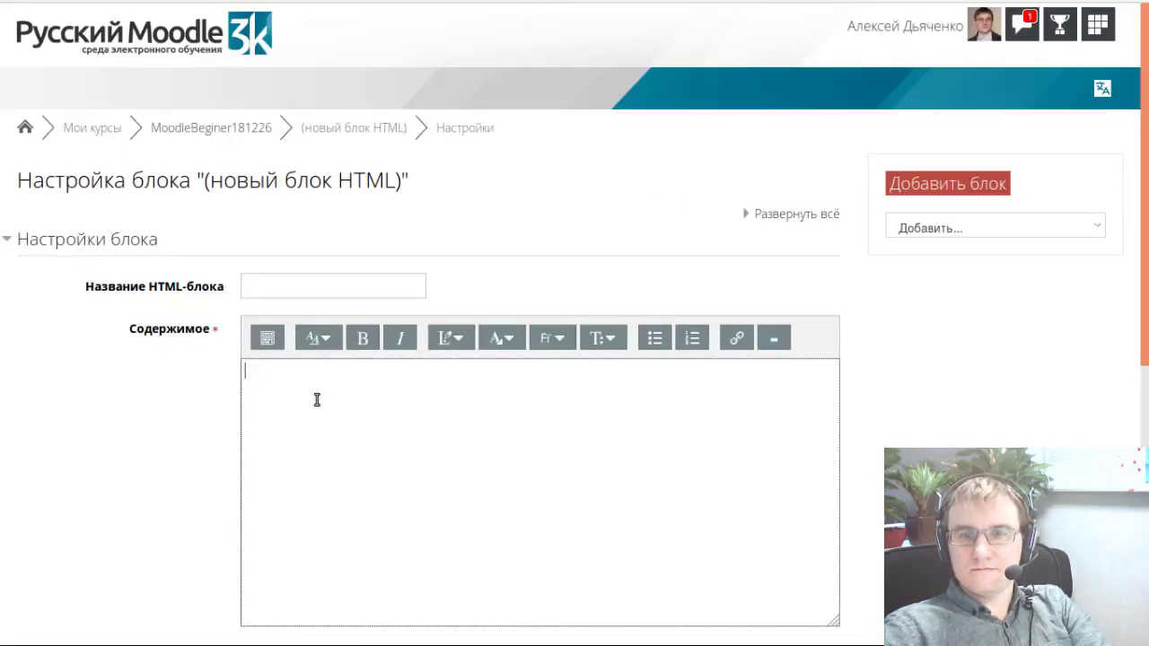
left_click(271, 278)
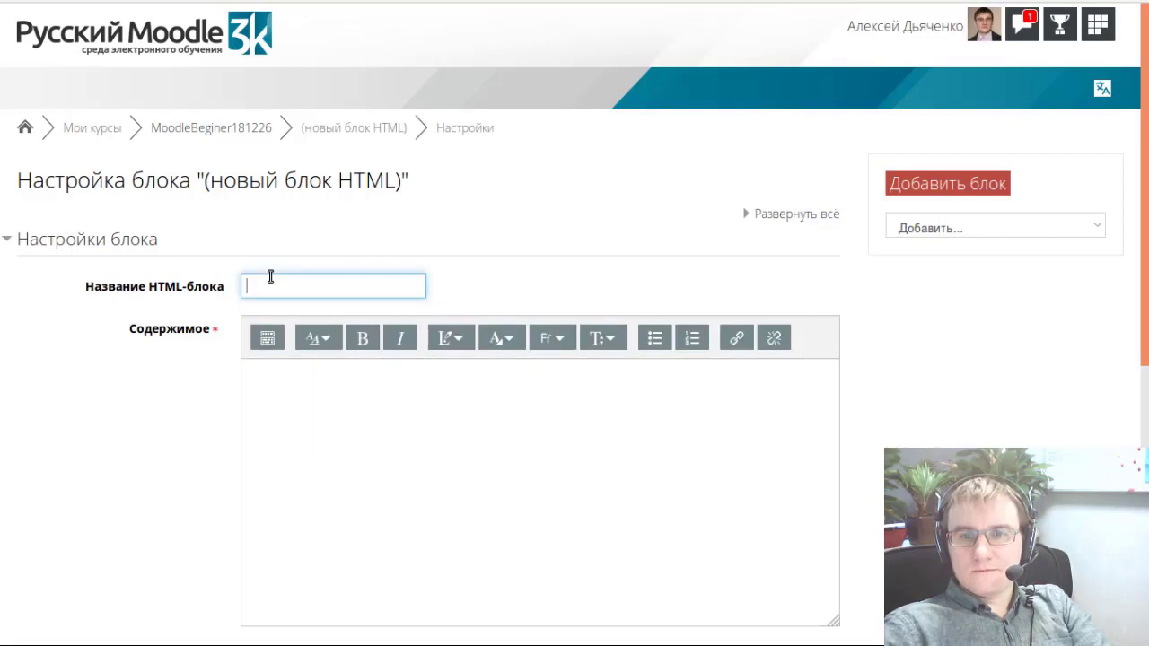
type("Приветствие")
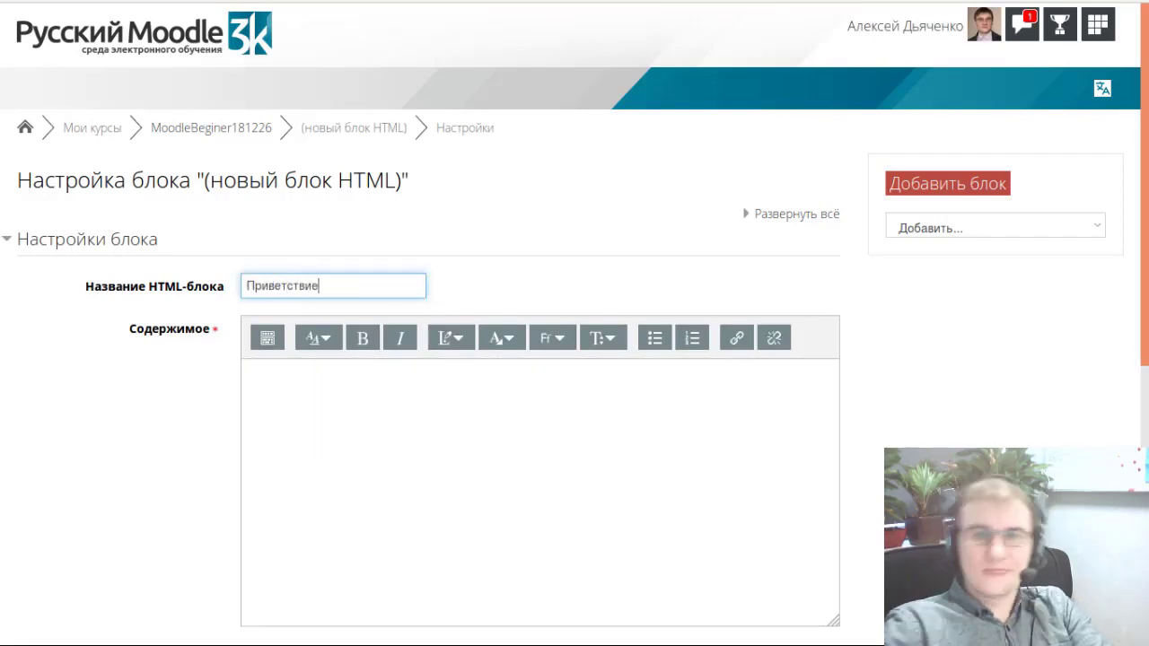
- Enter "Белочка приветствует вас в этом курсе!" as the block's content and expand the editor's full set of tools
left_click(359, 469)
scroll(357, 469, "down", 2)
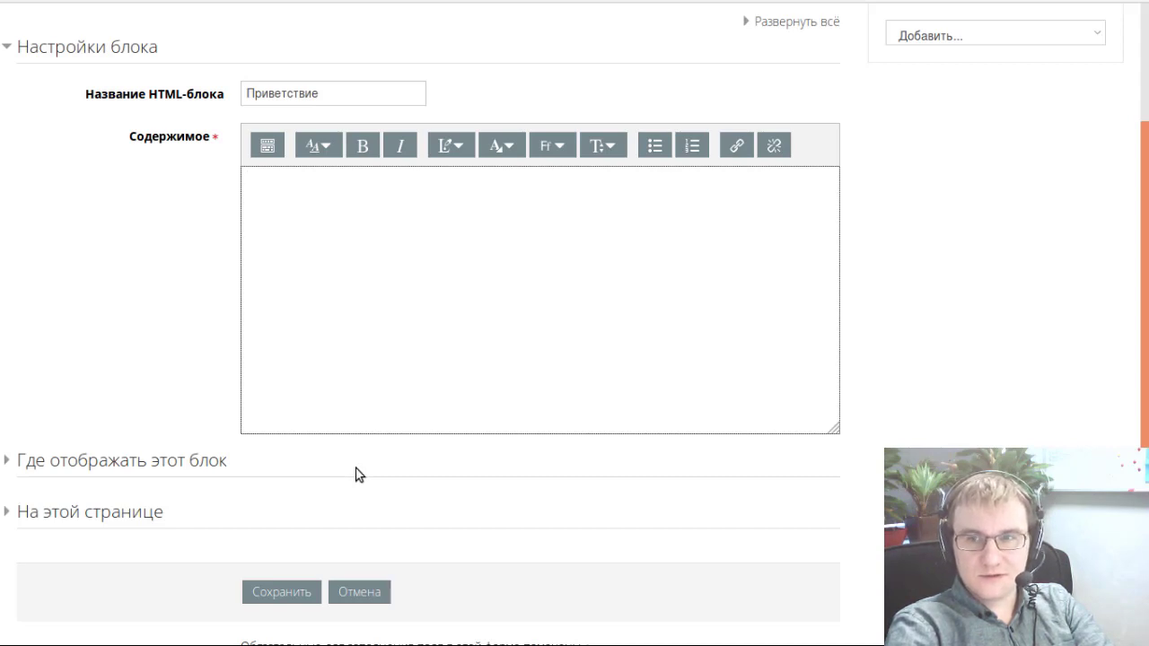
type("Л")
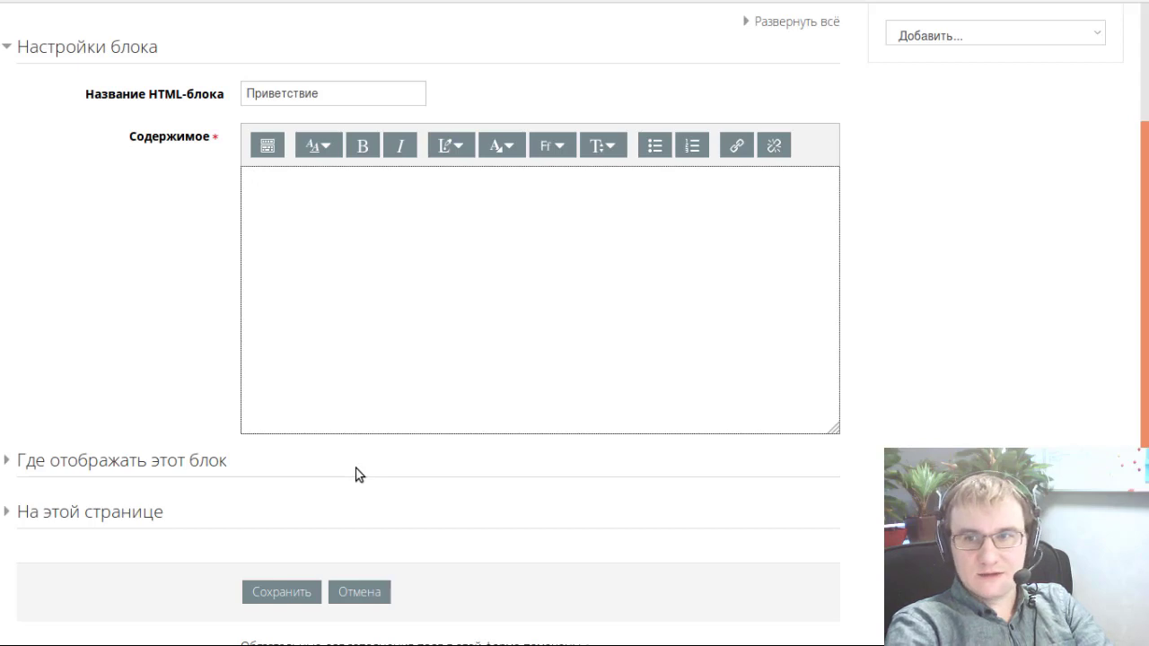
type("ел")
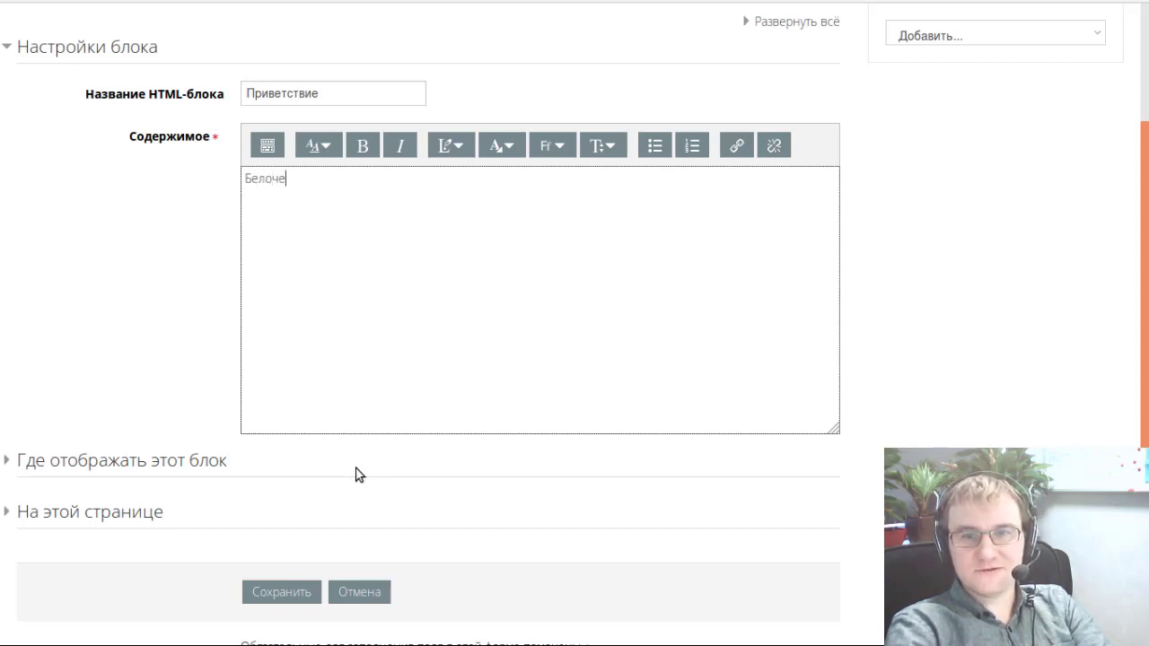
type("очка приветс")
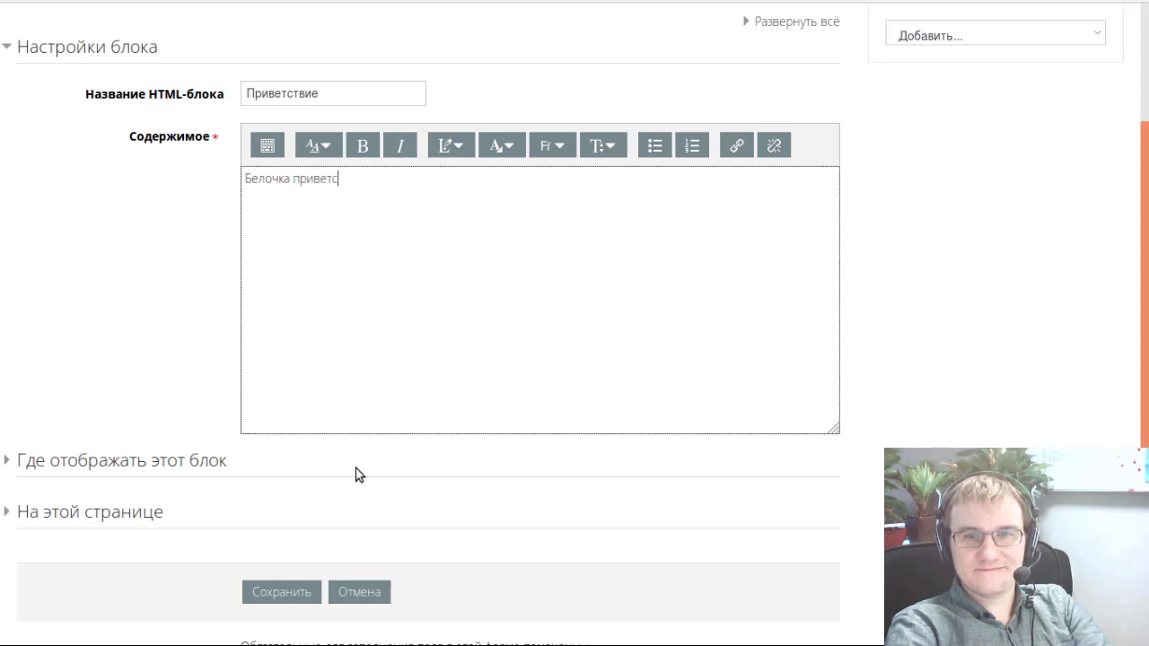
type("твует вас в этом курсе!")
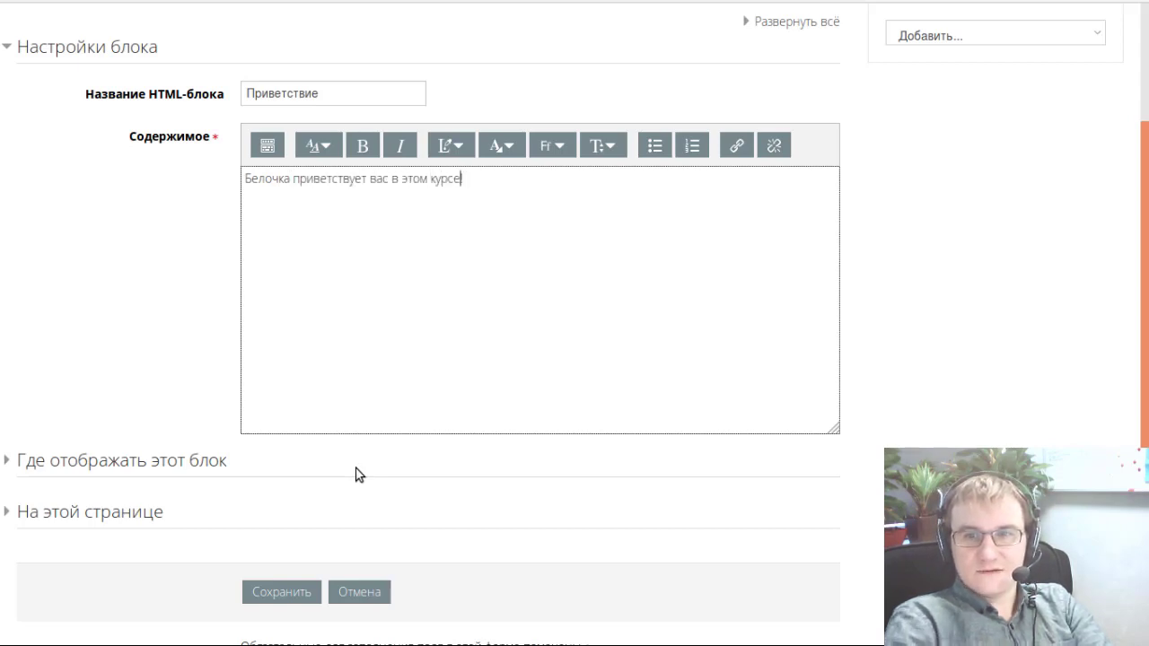
left_click(262, 148)
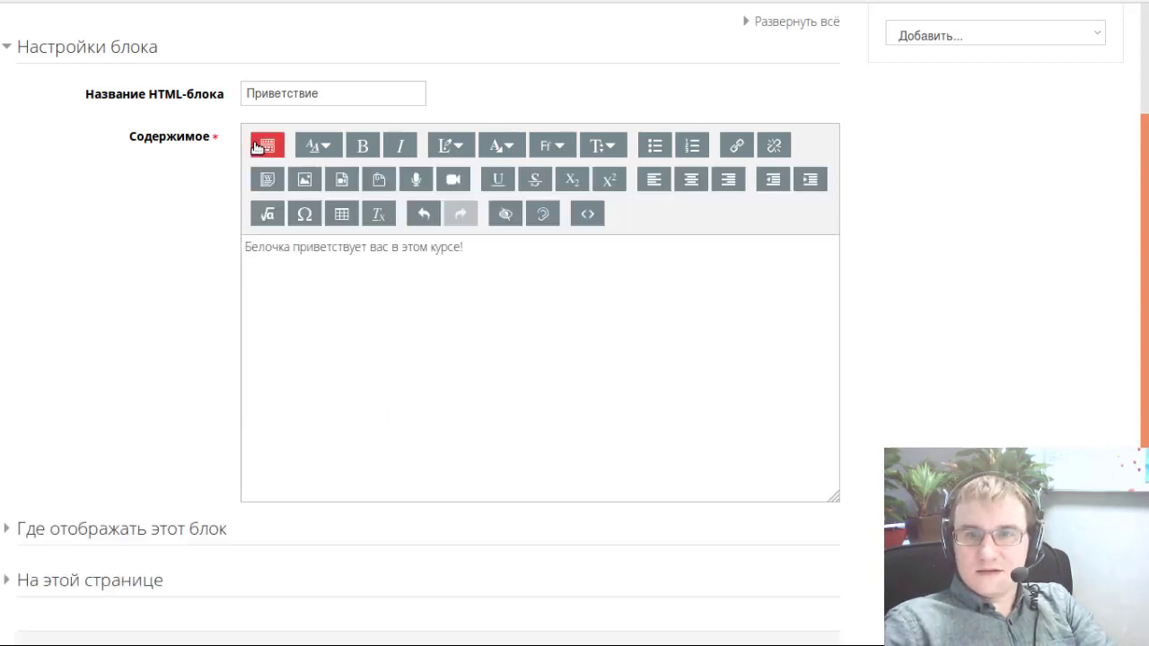
left_click(303, 181)
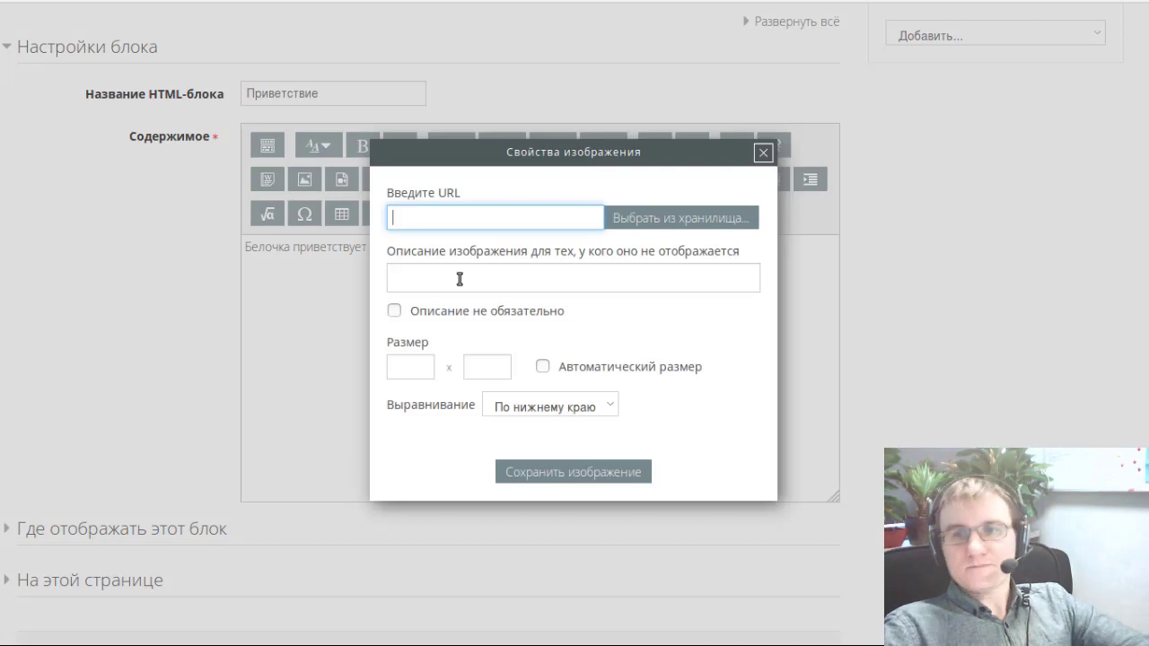
left_click(763, 153)
left_click(440, 326)
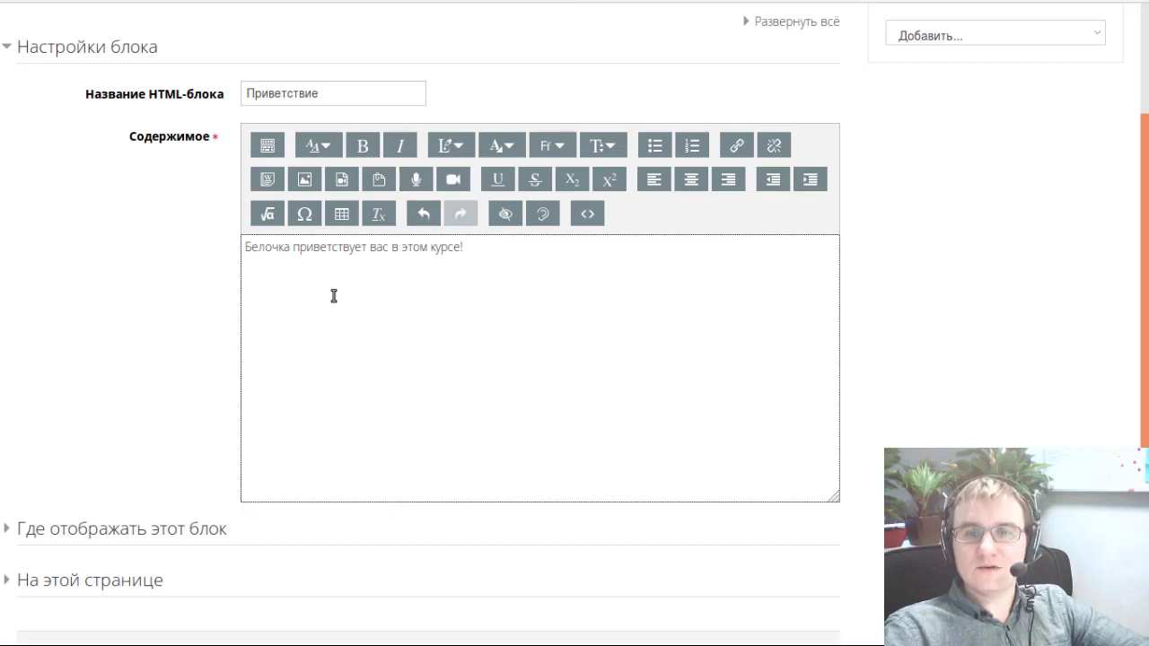
- Import a Word document into the block's content and examine its images, list and formula table
left_click(266, 180)
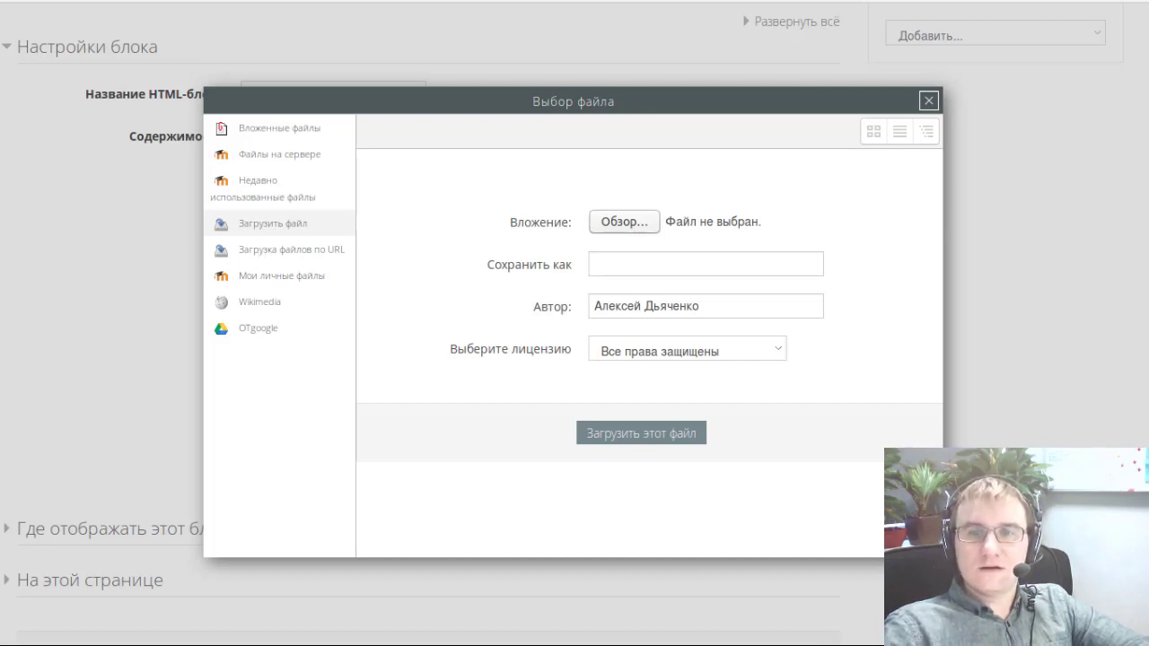
left_click(625, 431)
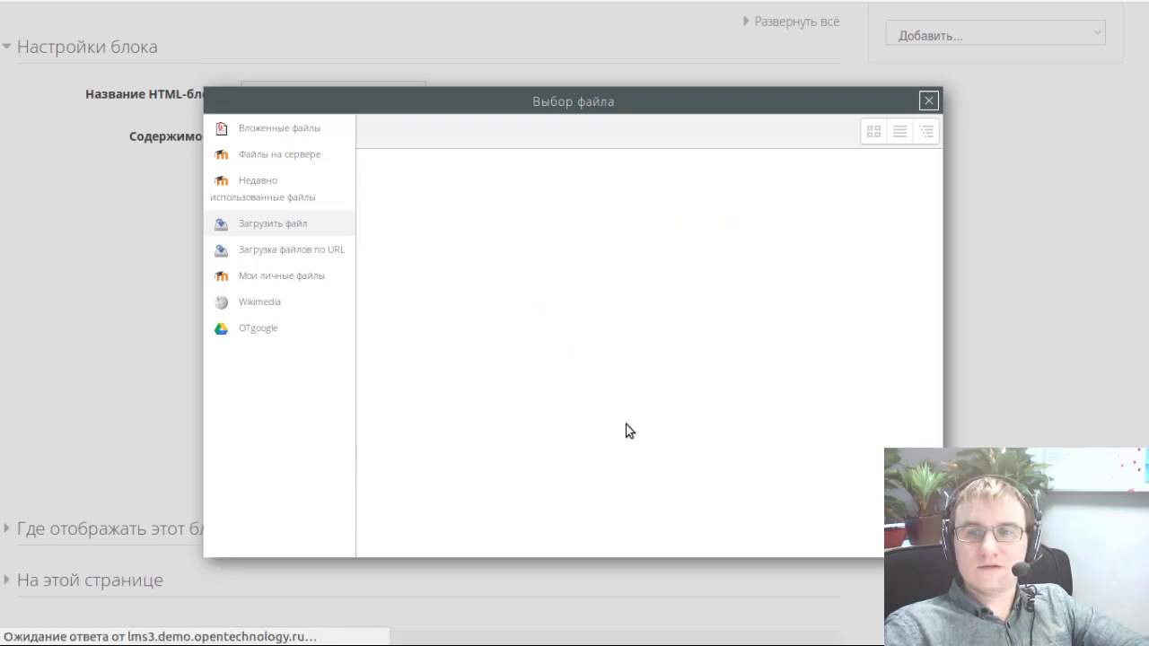
scroll(595, 353, "up", 3)
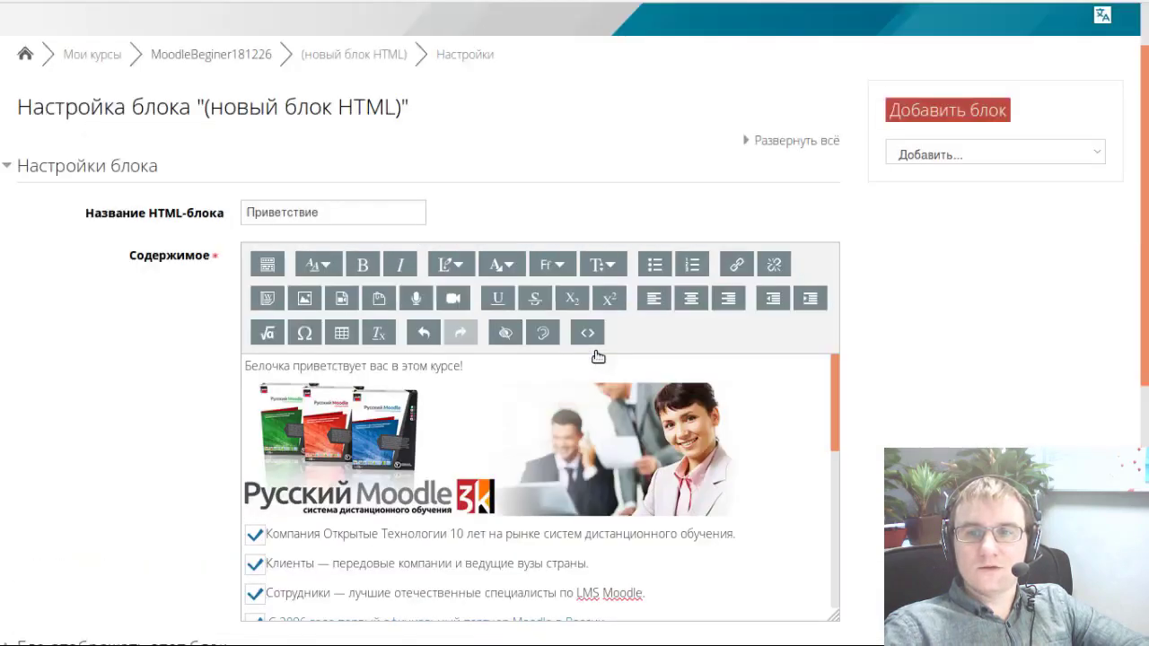
scroll(695, 304, "down", 3)
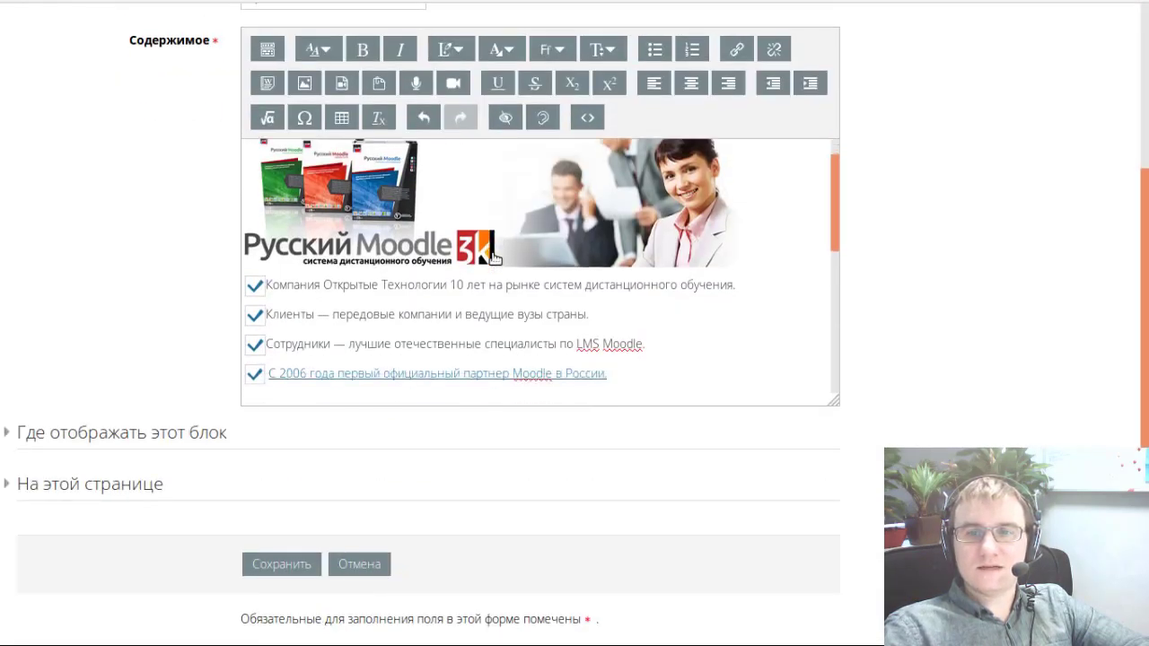
scroll(309, 274, "down", 2)
scroll(323, 249, "down", 3)
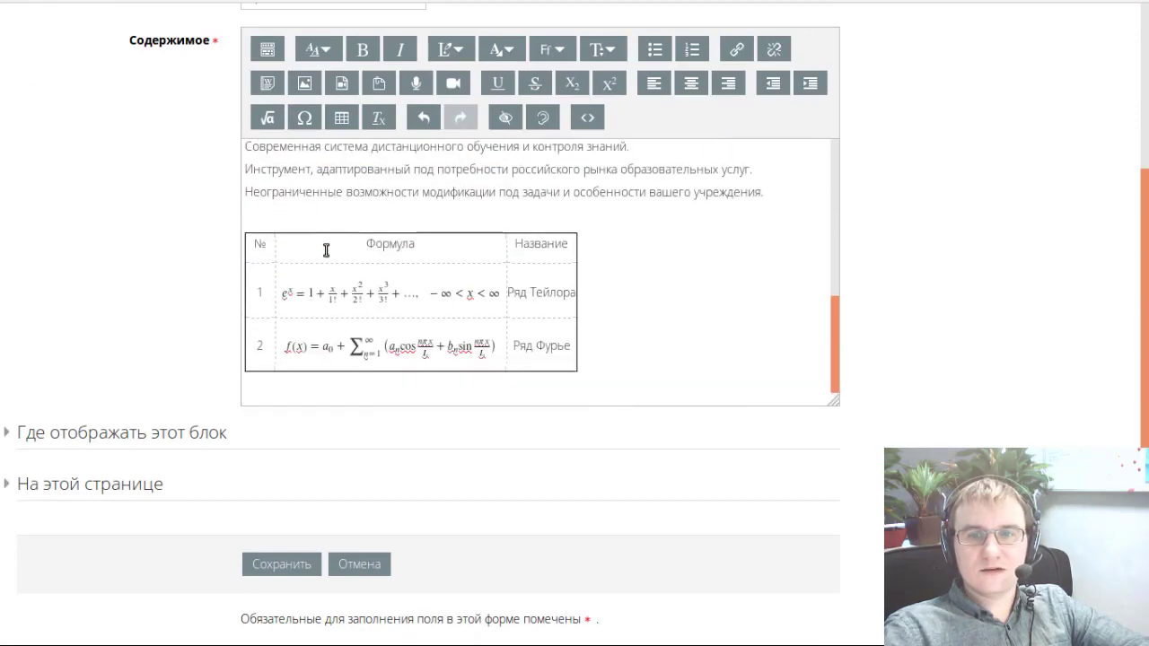
left_click_drag(290, 292, 474, 299)
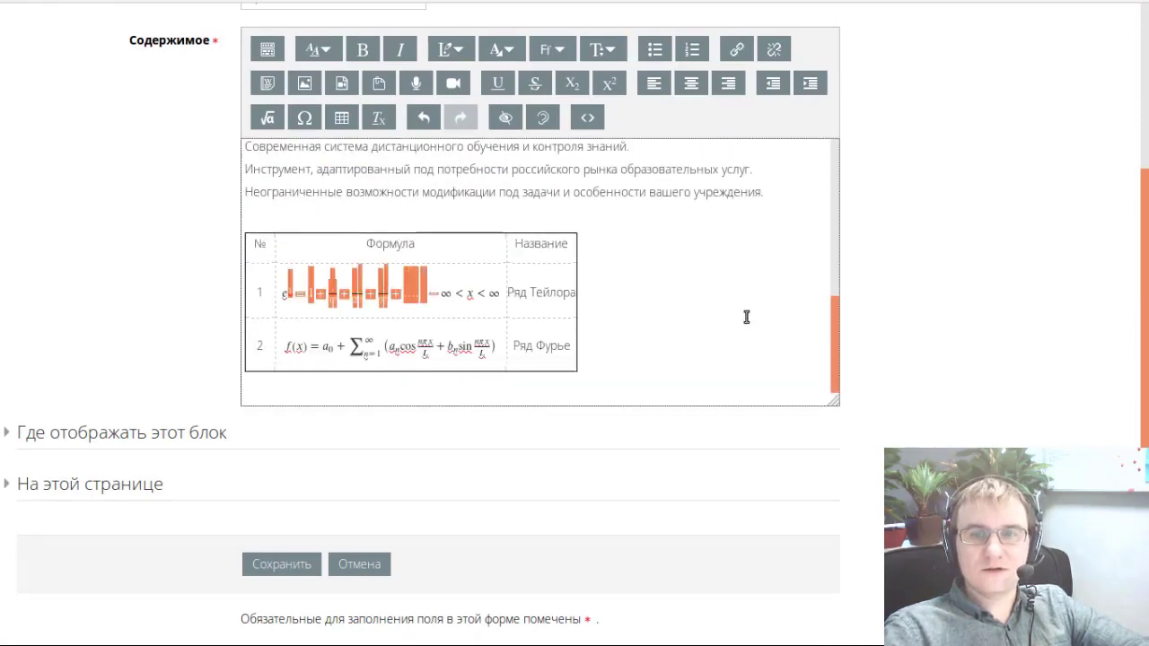
- Delete all the imported document content below the greeting line in the block's content
left_click(445, 384)
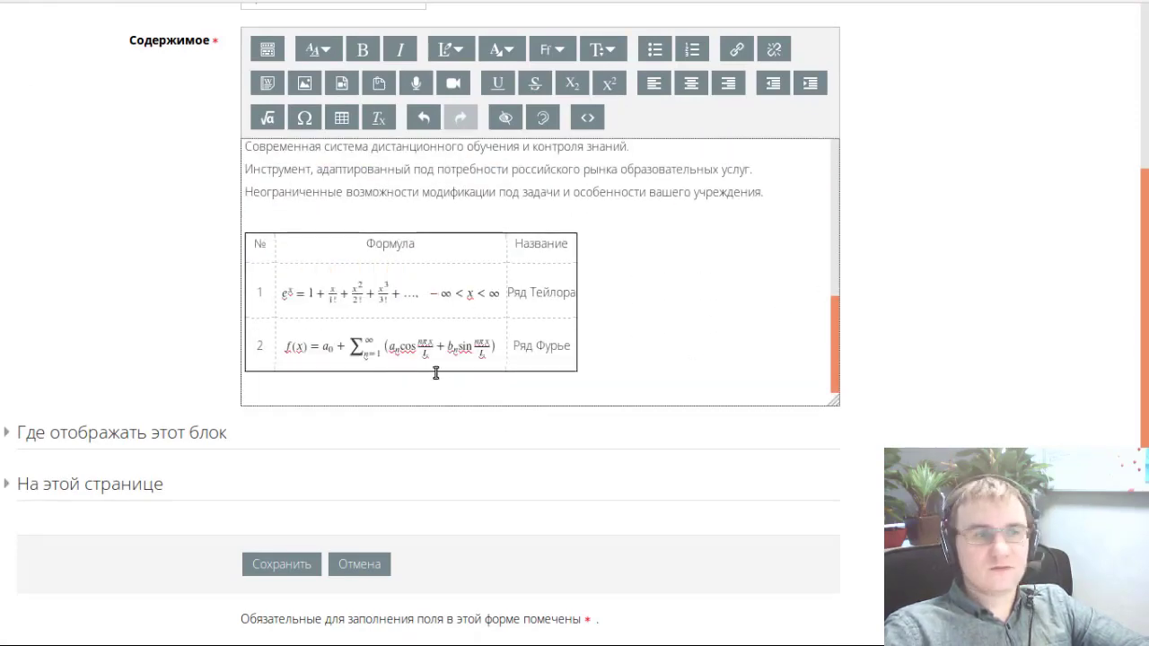
scroll(436, 373, "up", 2)
scroll(436, 373, "up", 3)
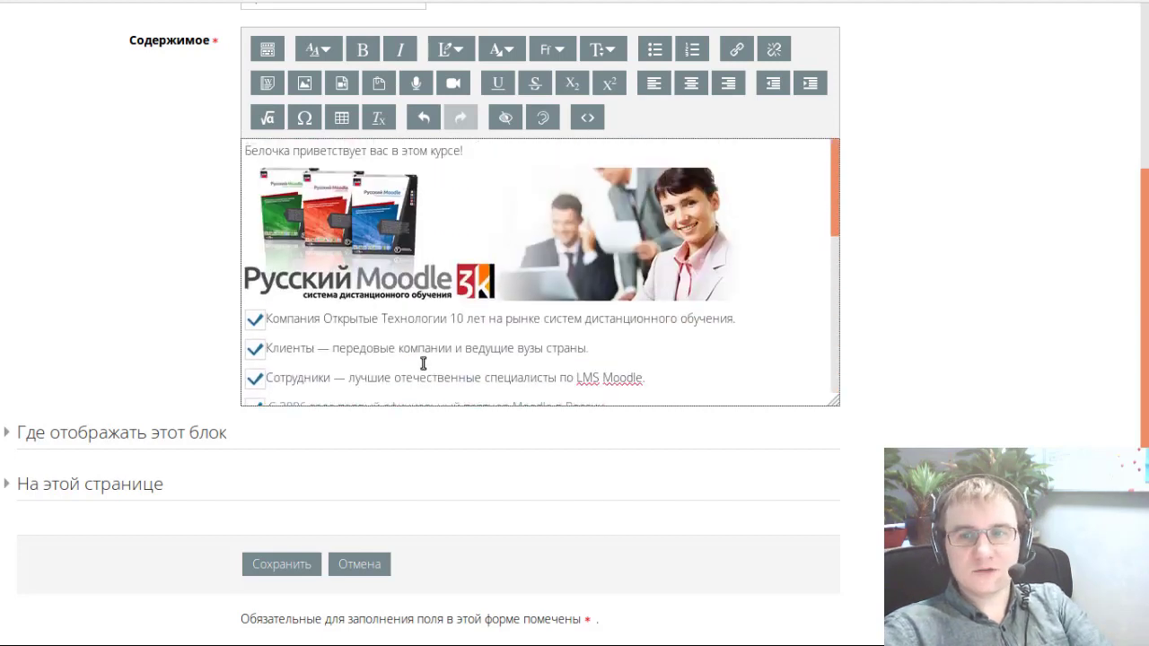
left_click(482, 149, "shift")
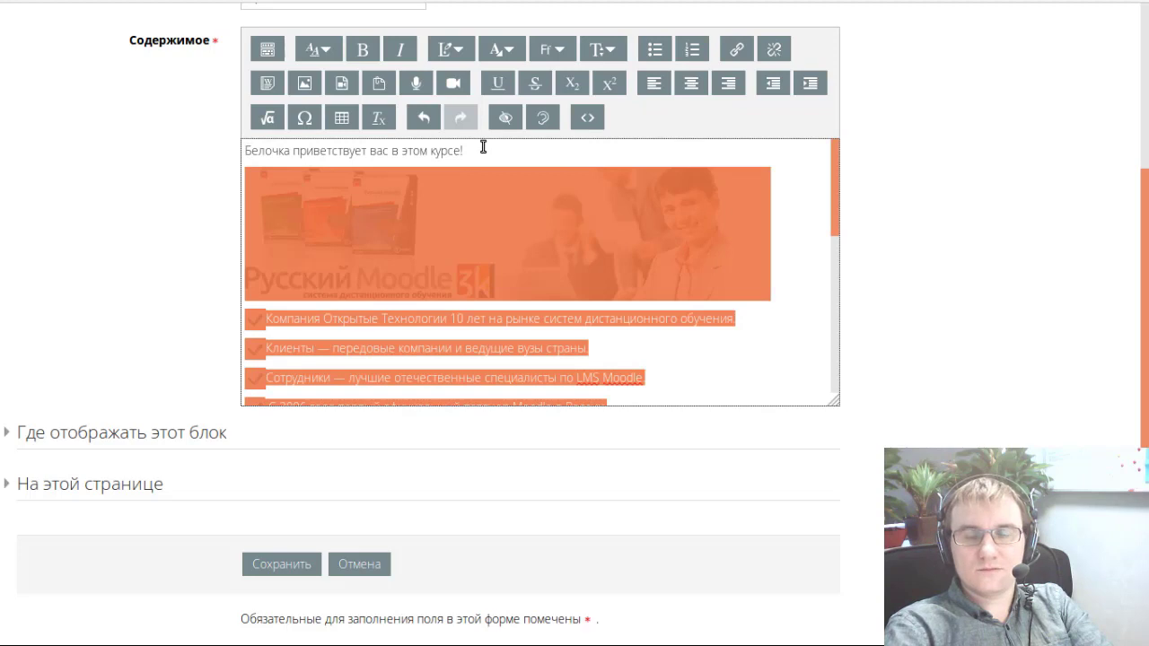
key("Delete")
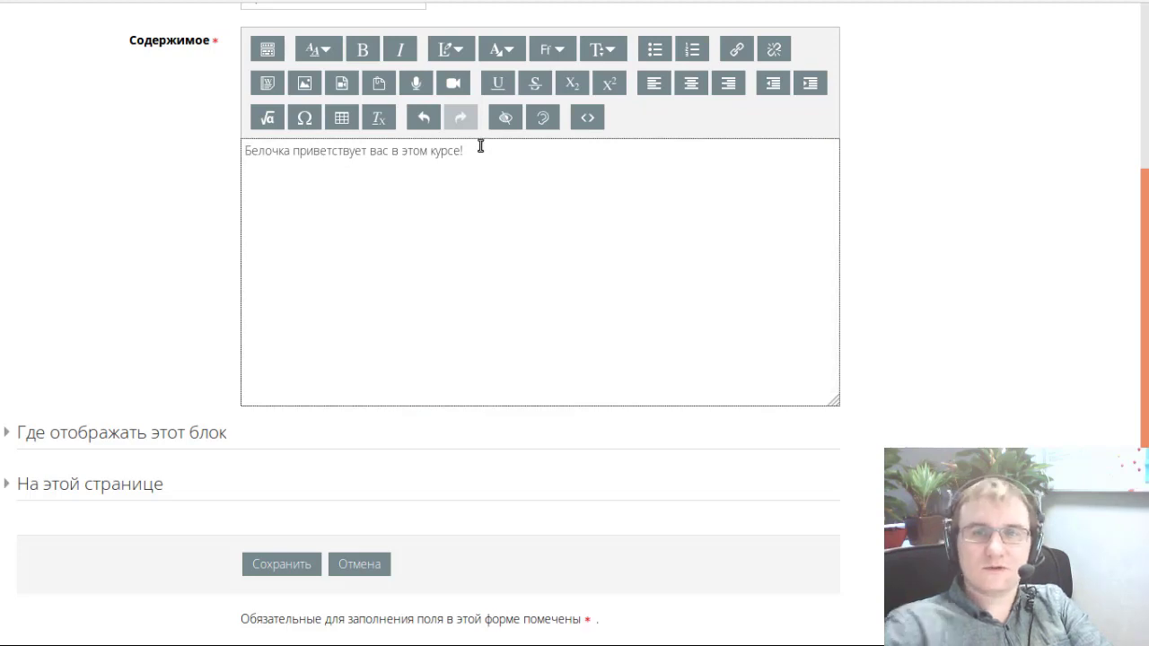
left_click(308, 82)
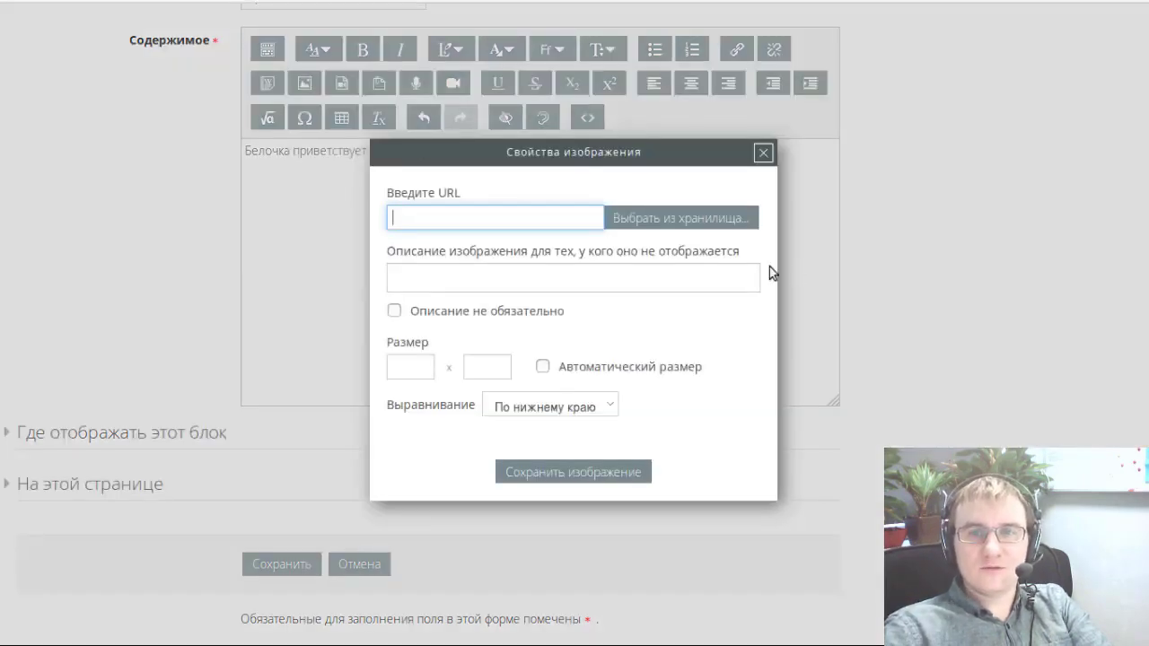
left_click(673, 219)
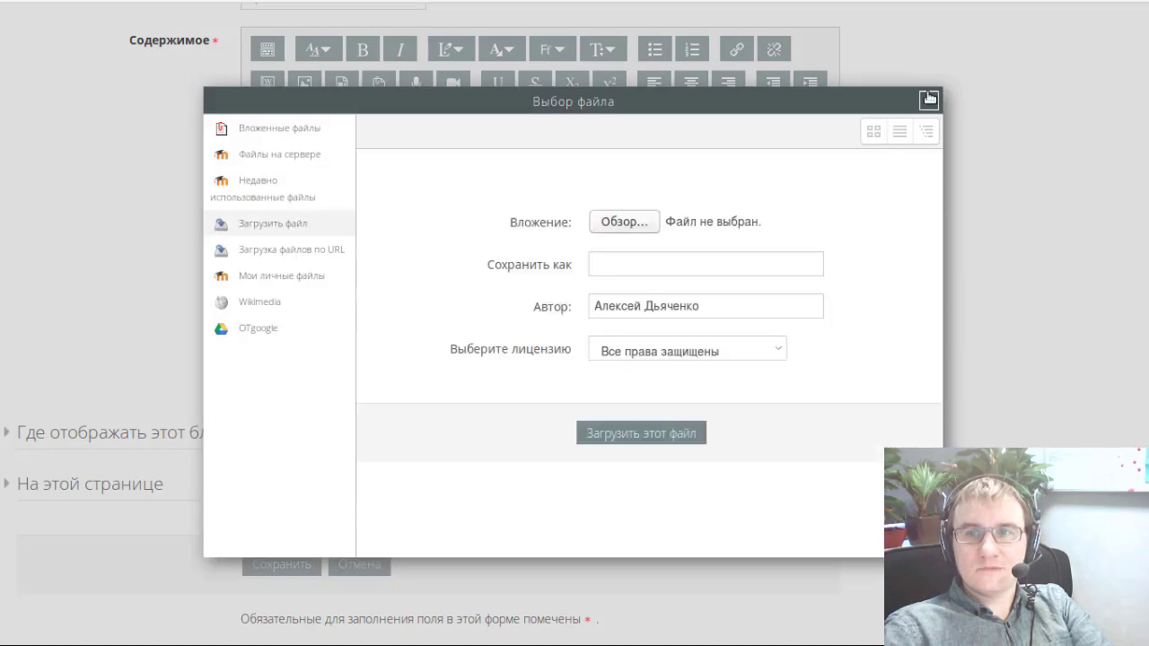
left_click_drag(757, 99, 655, 131)
left_click(826, 131)
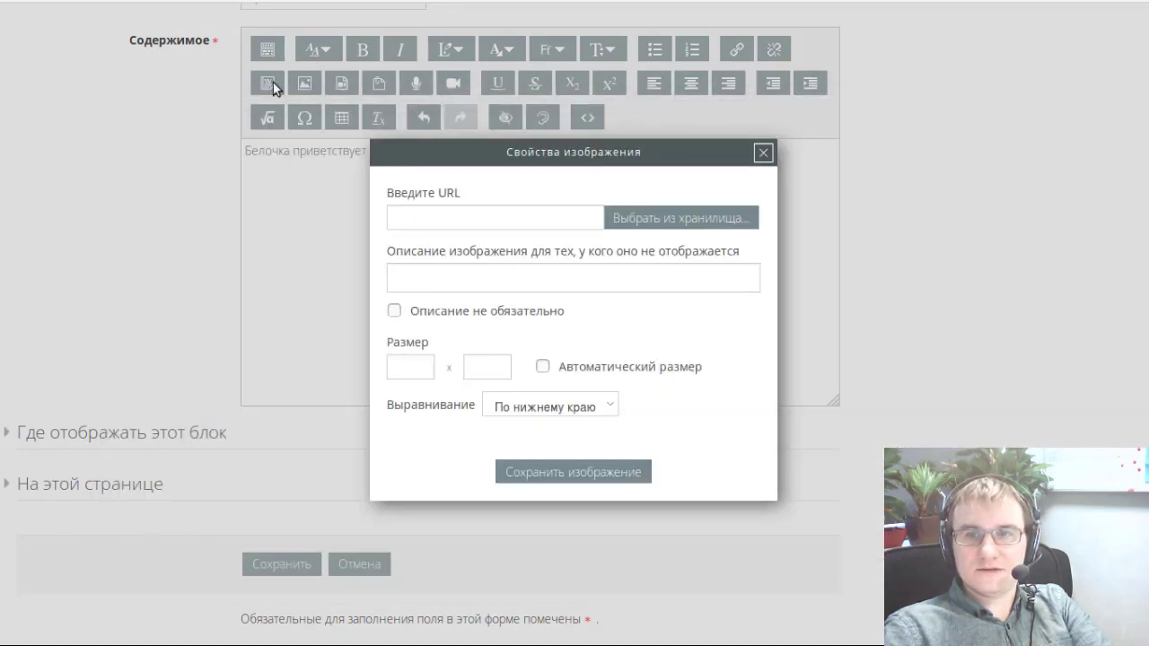
left_click(763, 153)
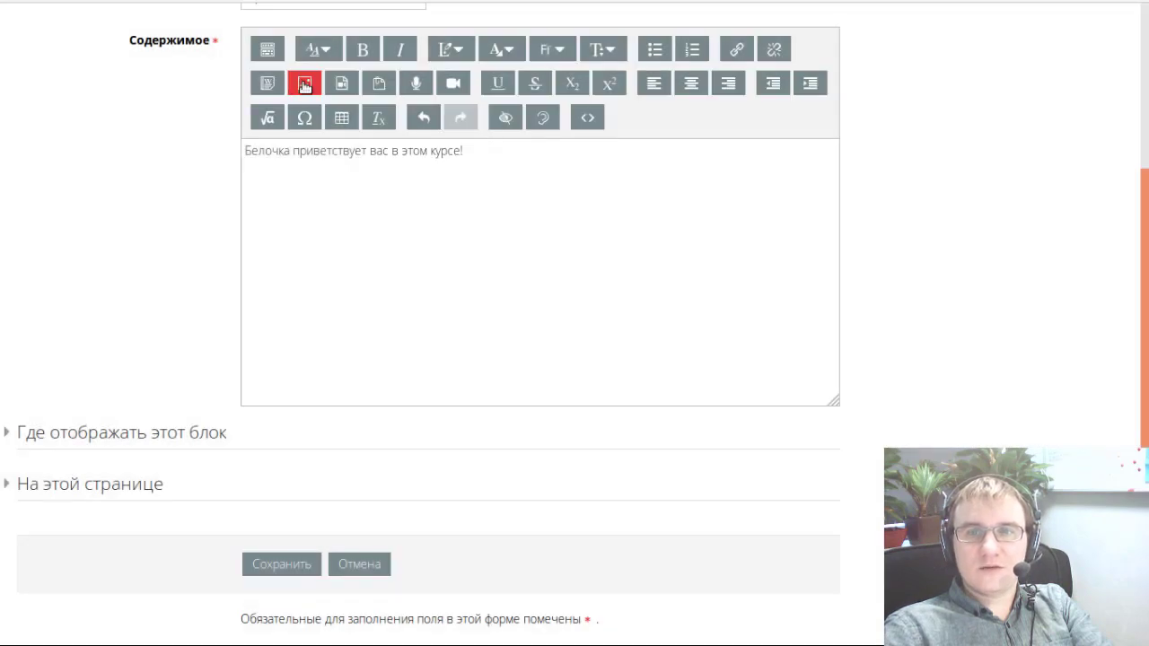
- Upload the image file 09175028i.jpg from the computer for insertion into the block's content
left_click(305, 83)
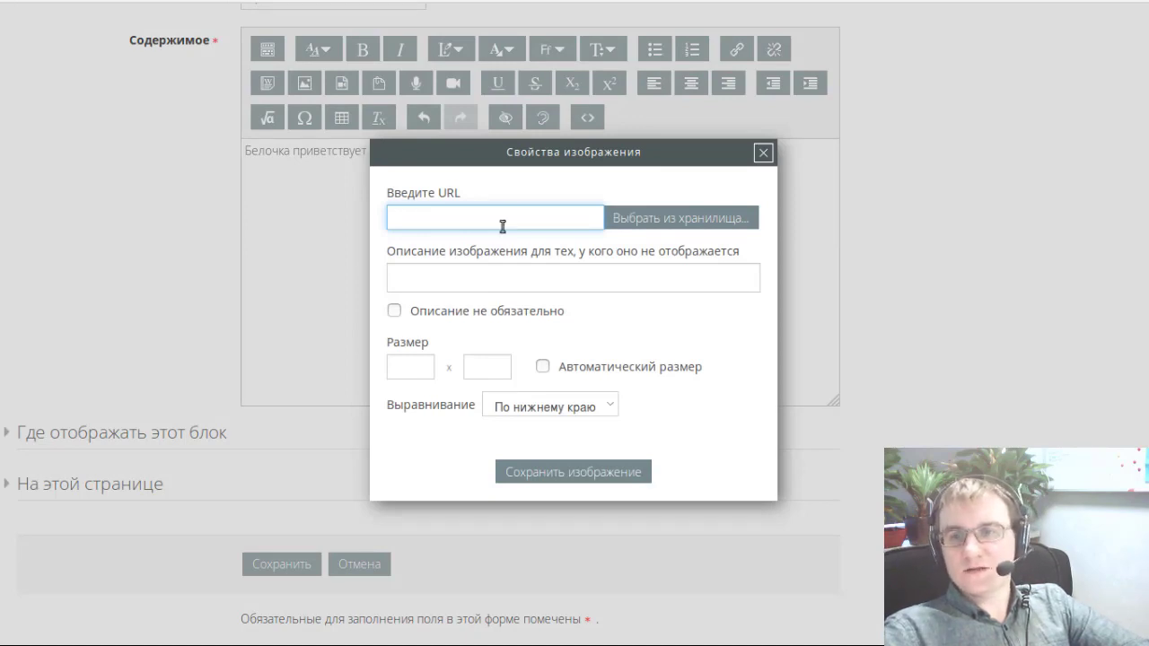
left_click(673, 219)
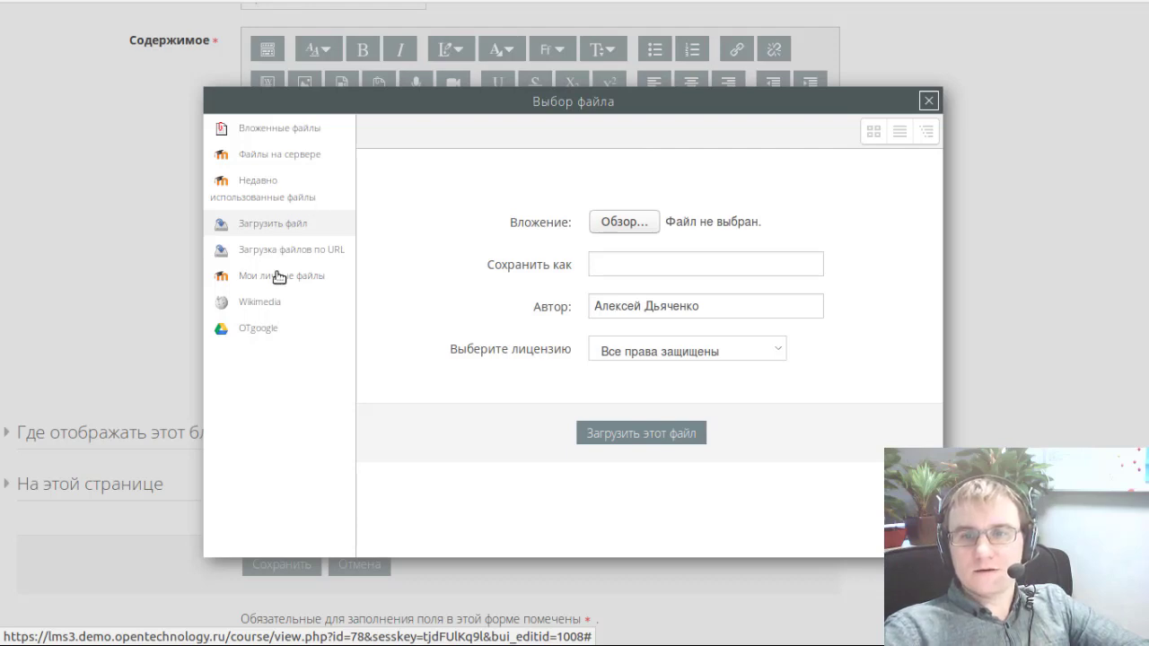
left_click(633, 223)
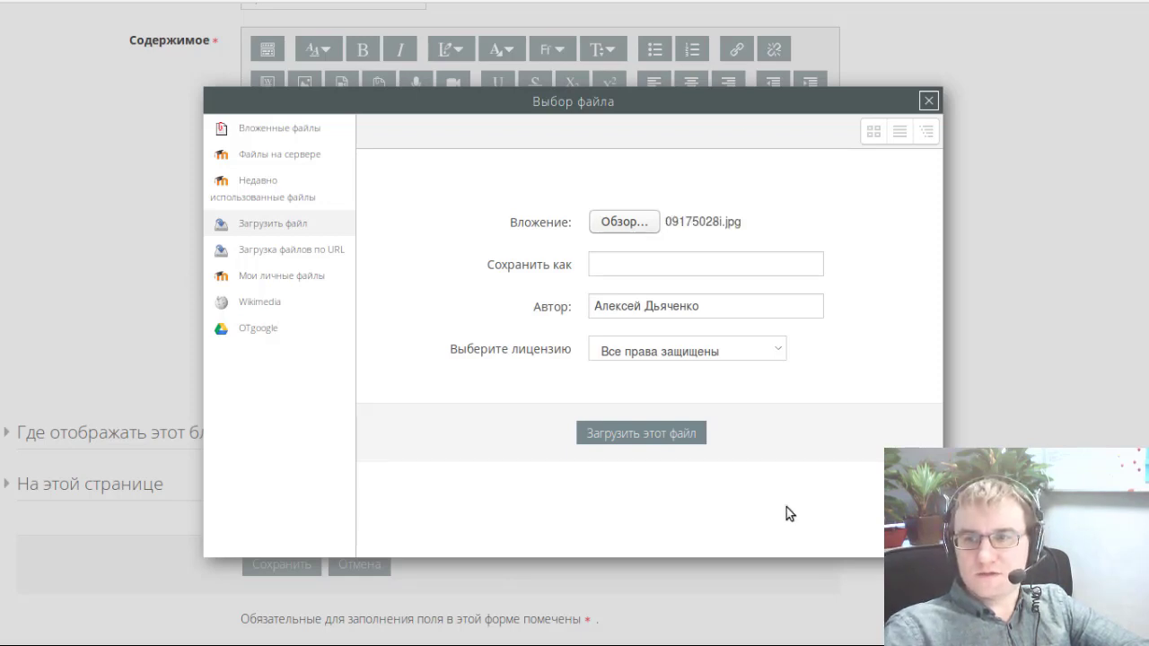
left_click(684, 433)
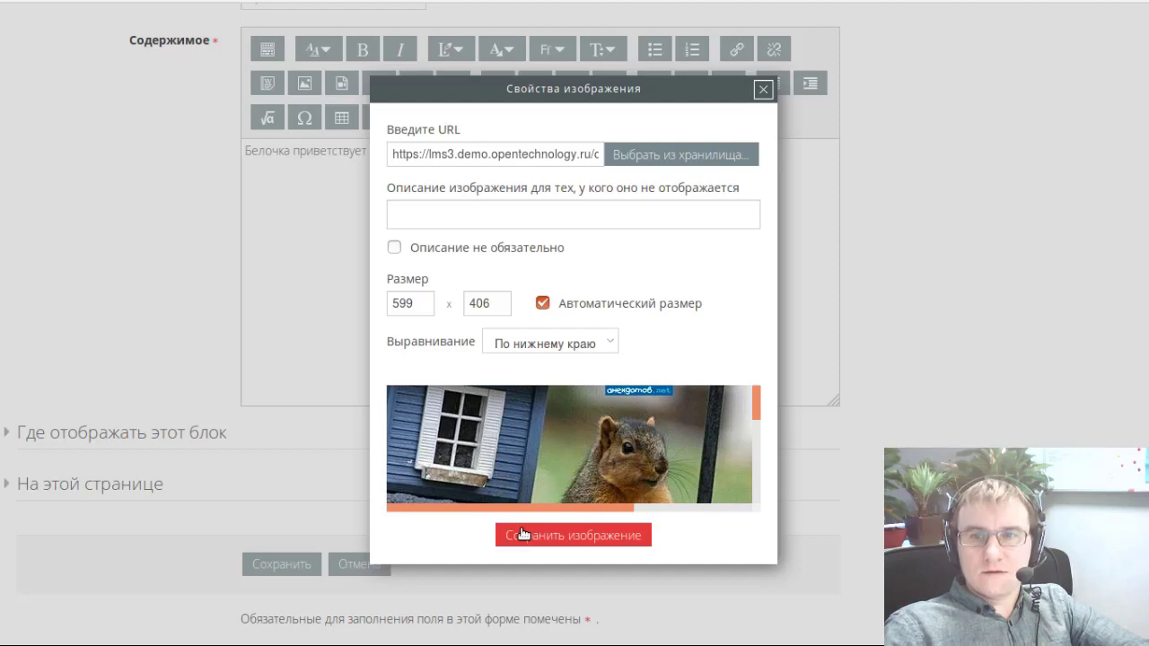
- Give the uploaded image the description "Белочка" and insert it below the greeting text
left_click(513, 220)
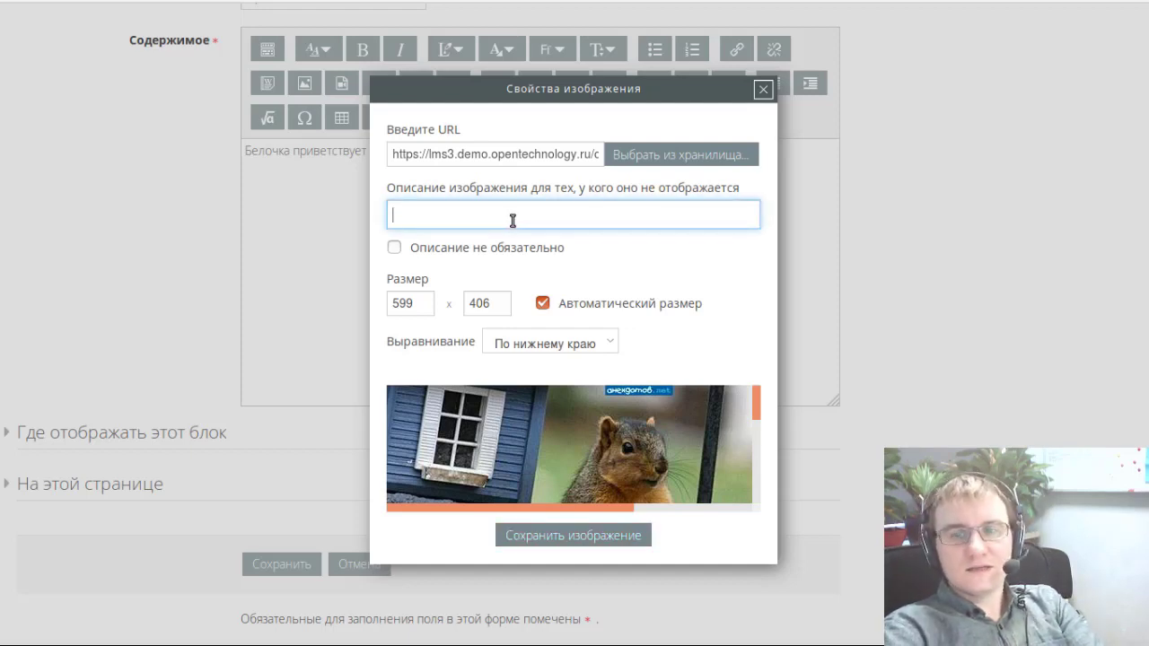
type("Белоч")
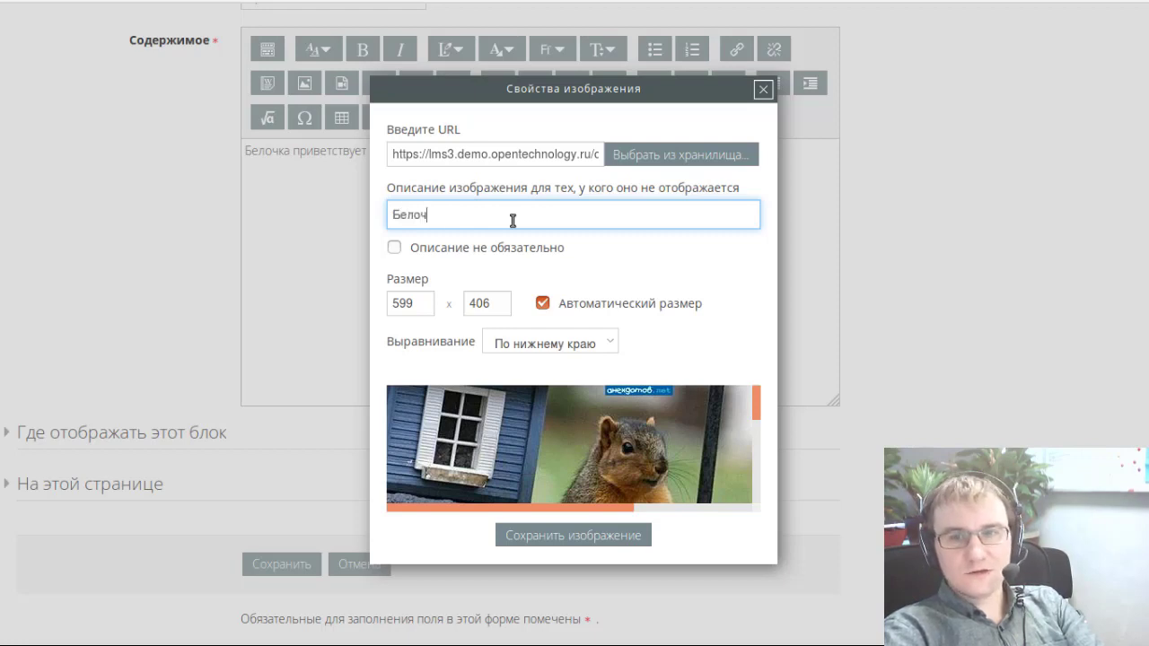
type("ка")
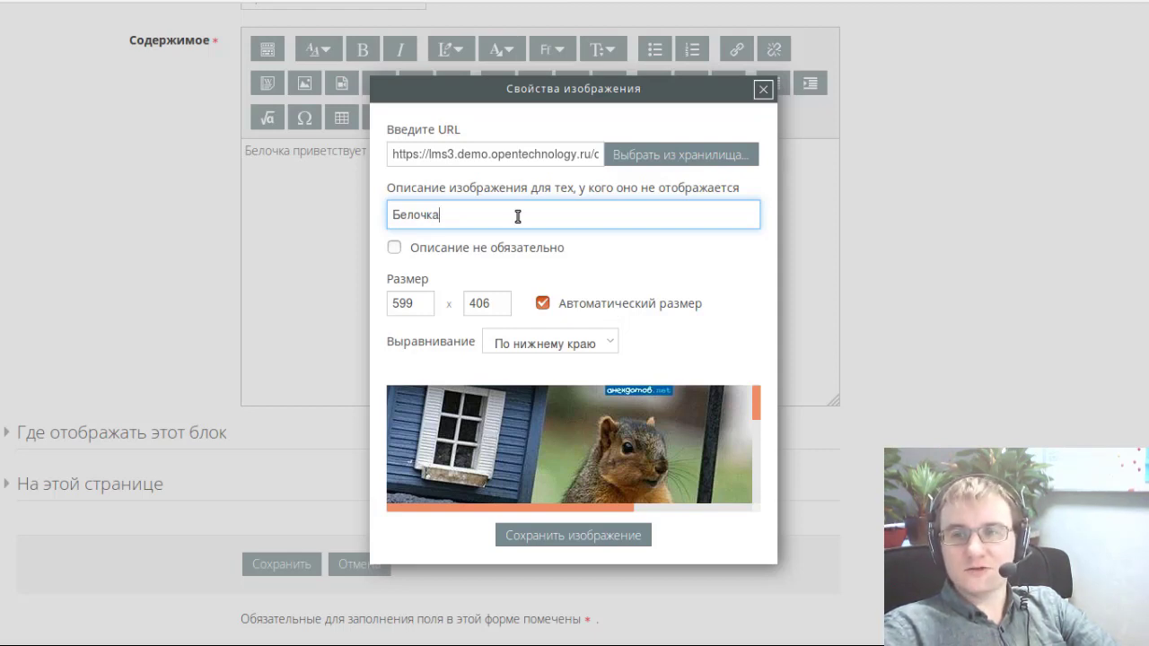
left_click(554, 535)
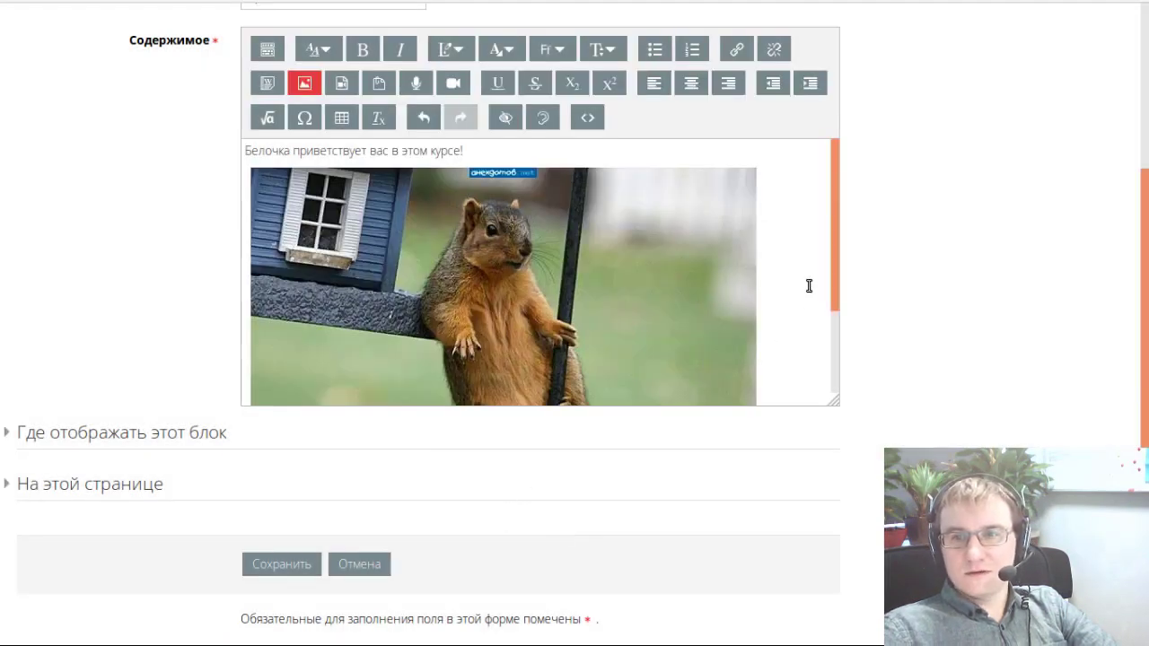
- Look over the inserted squirrel image and open its properties to examine the size and automatic sizing options
left_click(647, 290)
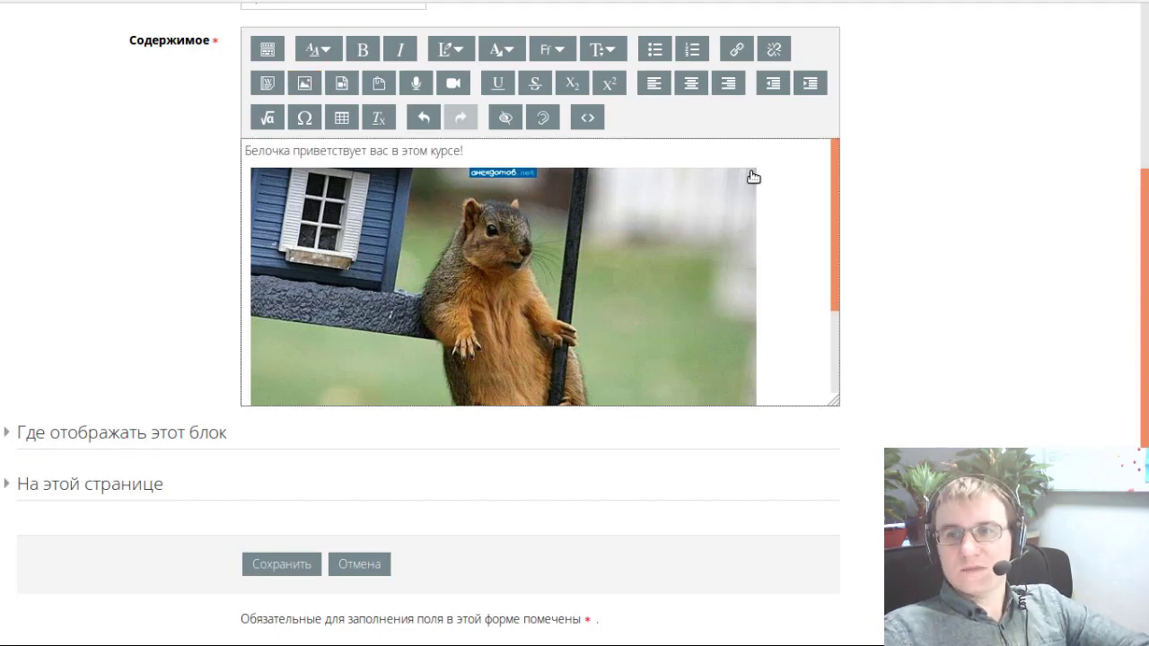
left_click_drag(831, 243, 810, 431)
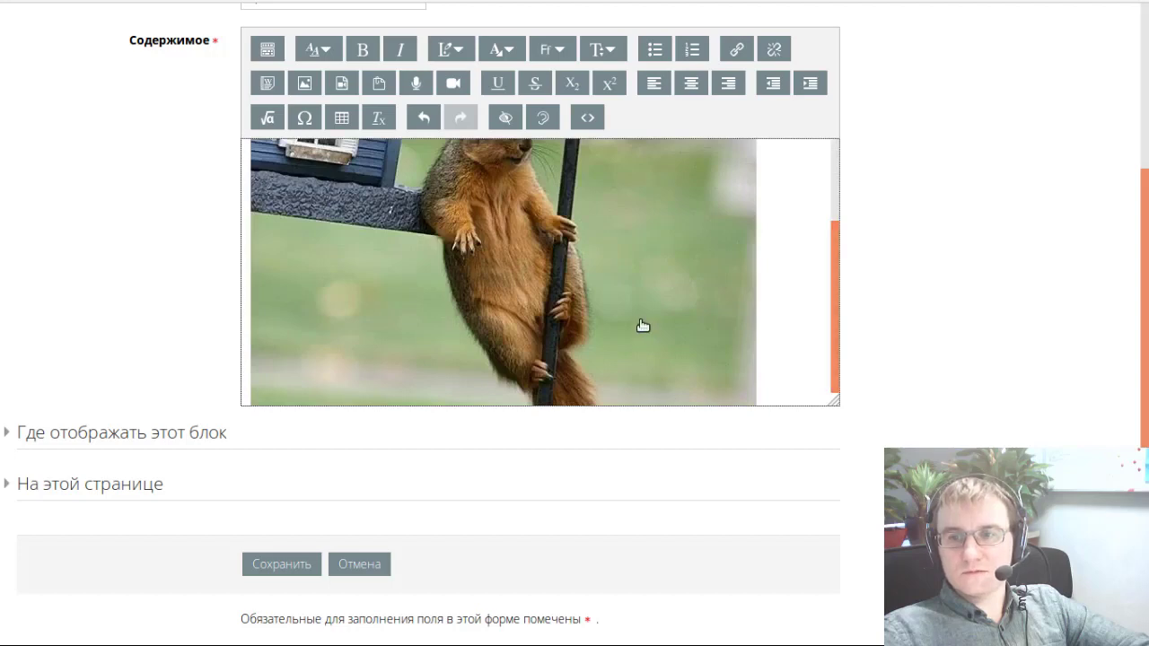
scroll(735, 316, "up", 3)
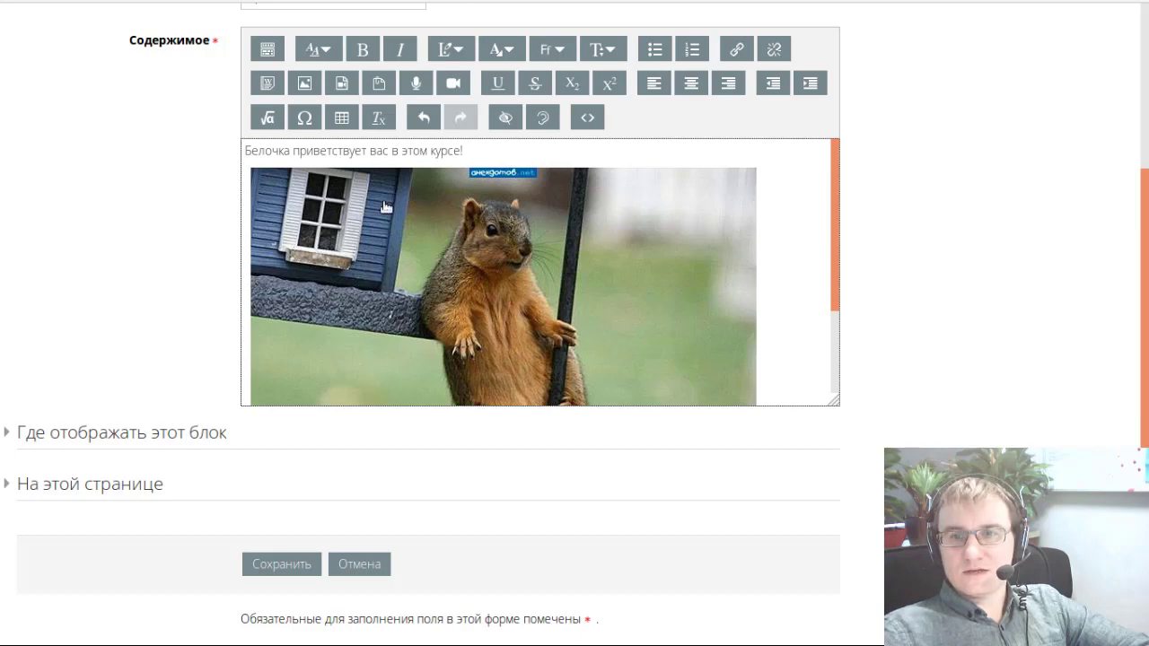
scroll(386, 215, "up", 3)
left_click(463, 344)
left_click(489, 408)
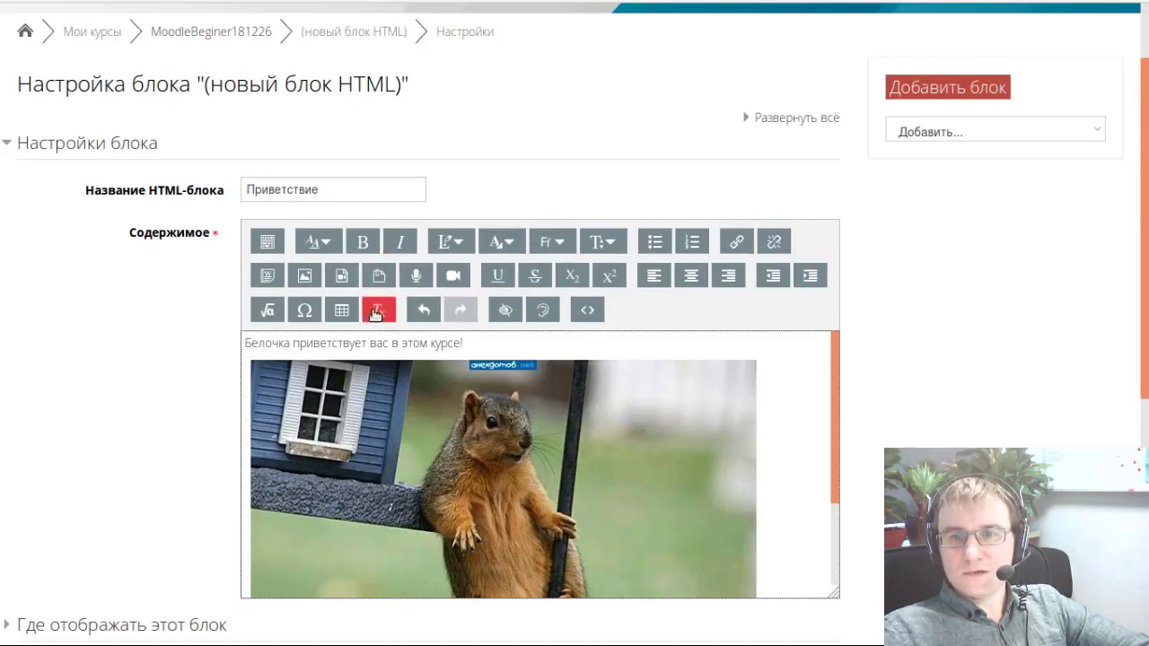
left_click(304, 275)
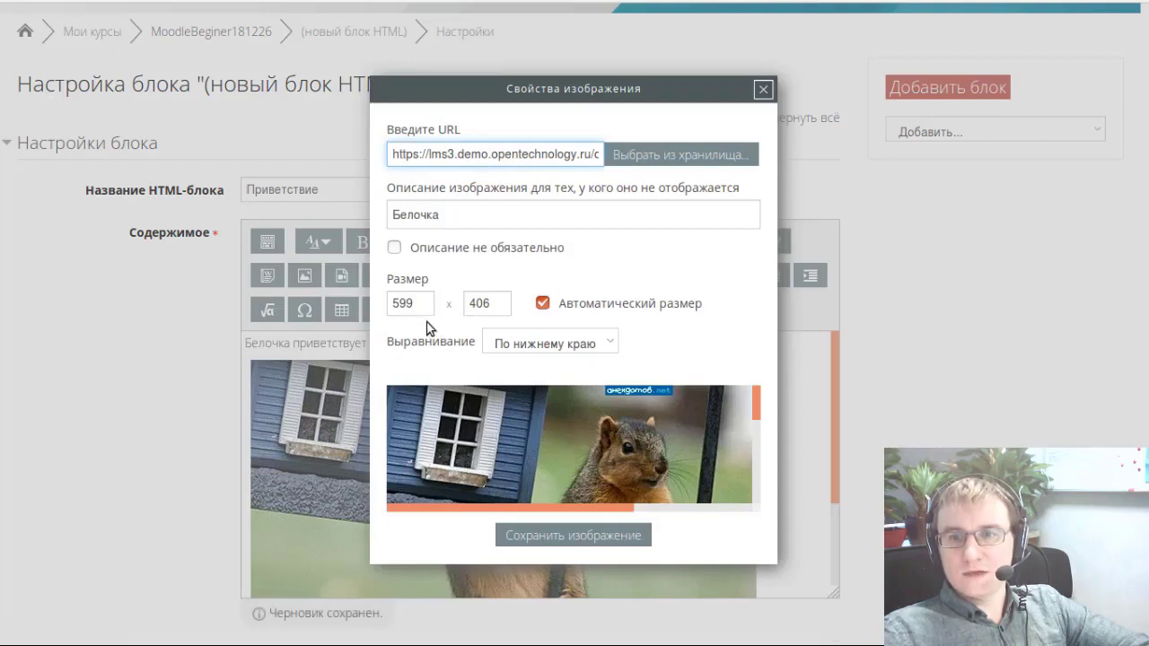
left_click(543, 303)
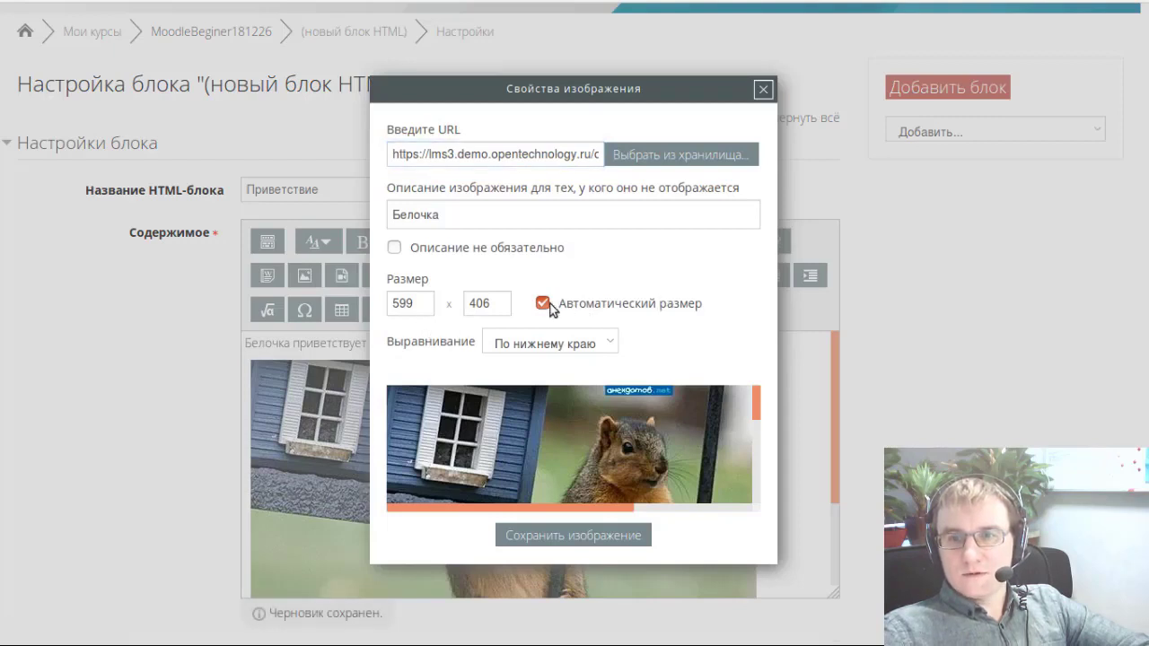
double_click(418, 304)
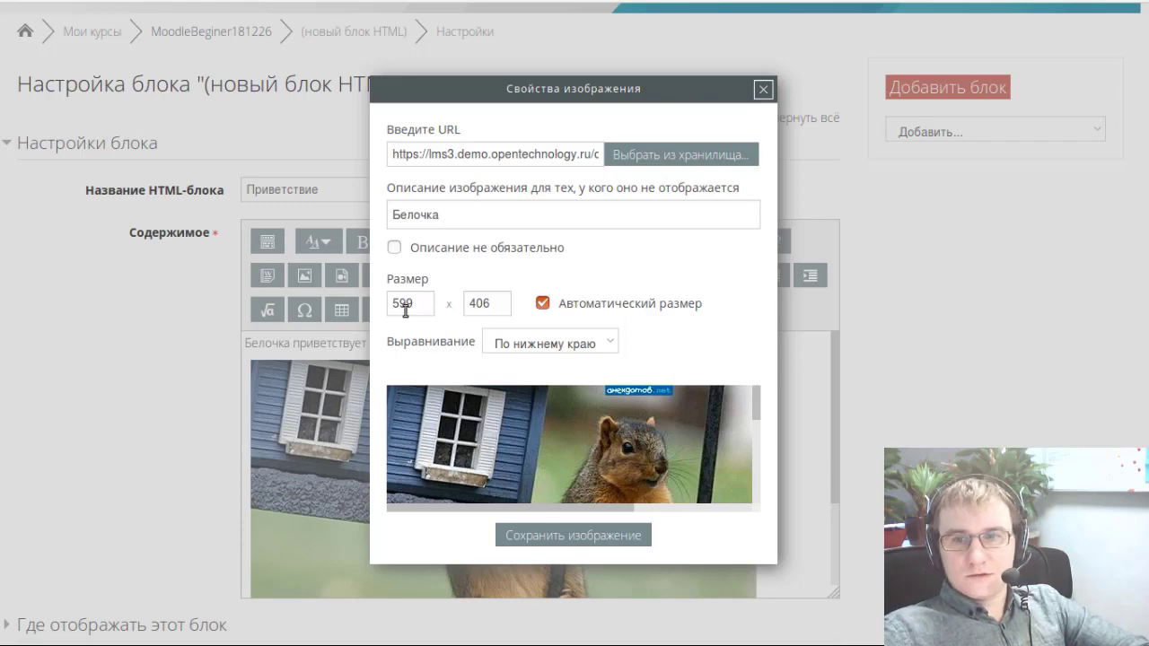
- Examine the course page's section layout and the Приветствие block with its greeting and image
key("alt+Tab")
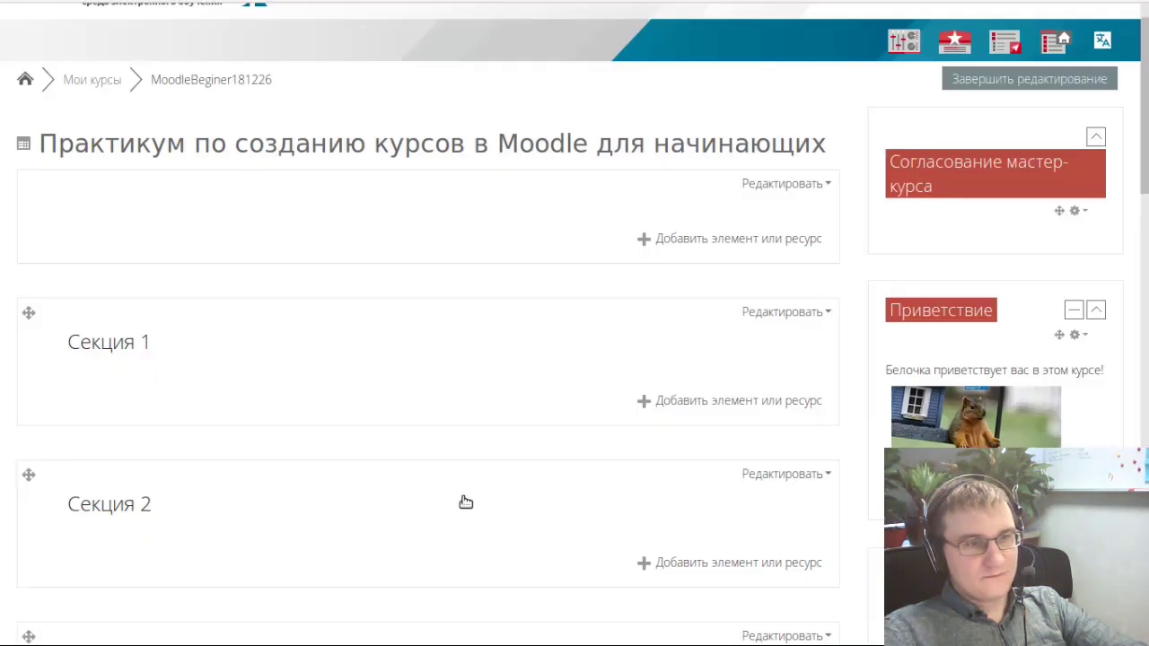
scroll(590, 292, "down", 1)
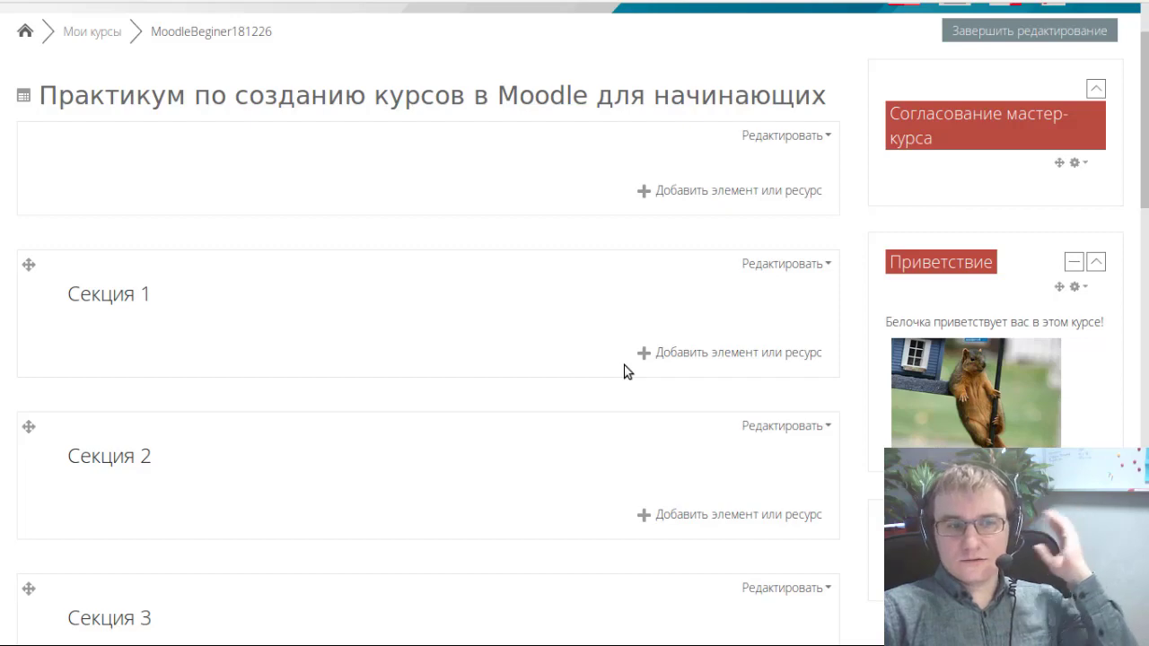
scroll(626, 372, "down", 2)
scroll(626, 371, "up", 3)
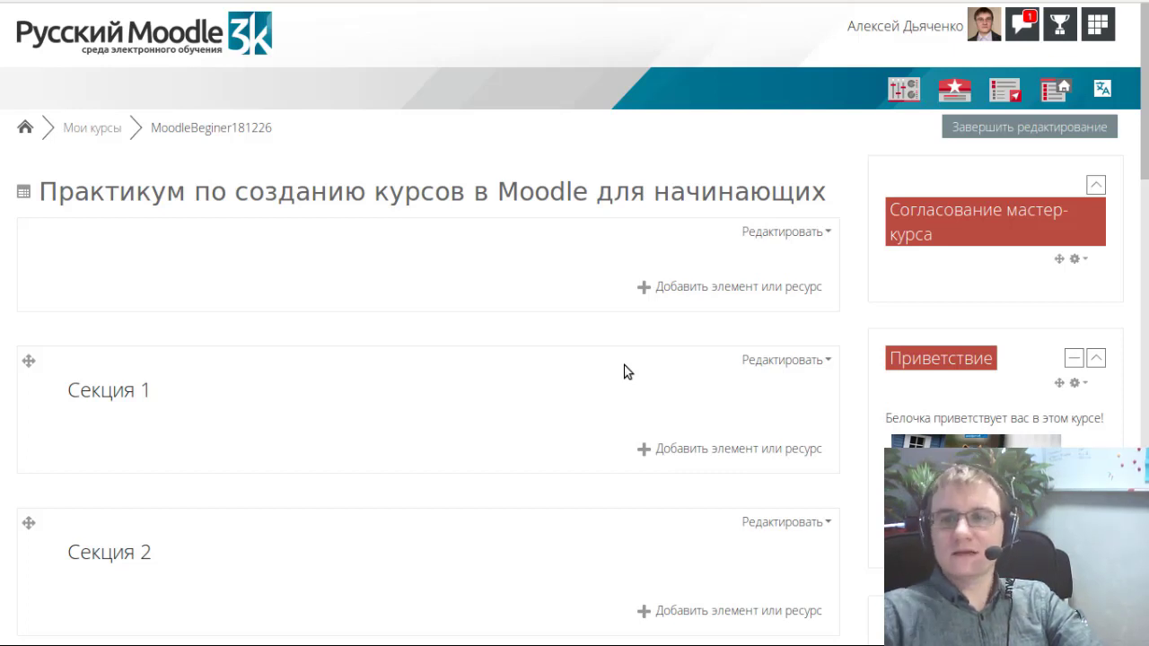
scroll(628, 372, "down", 1)
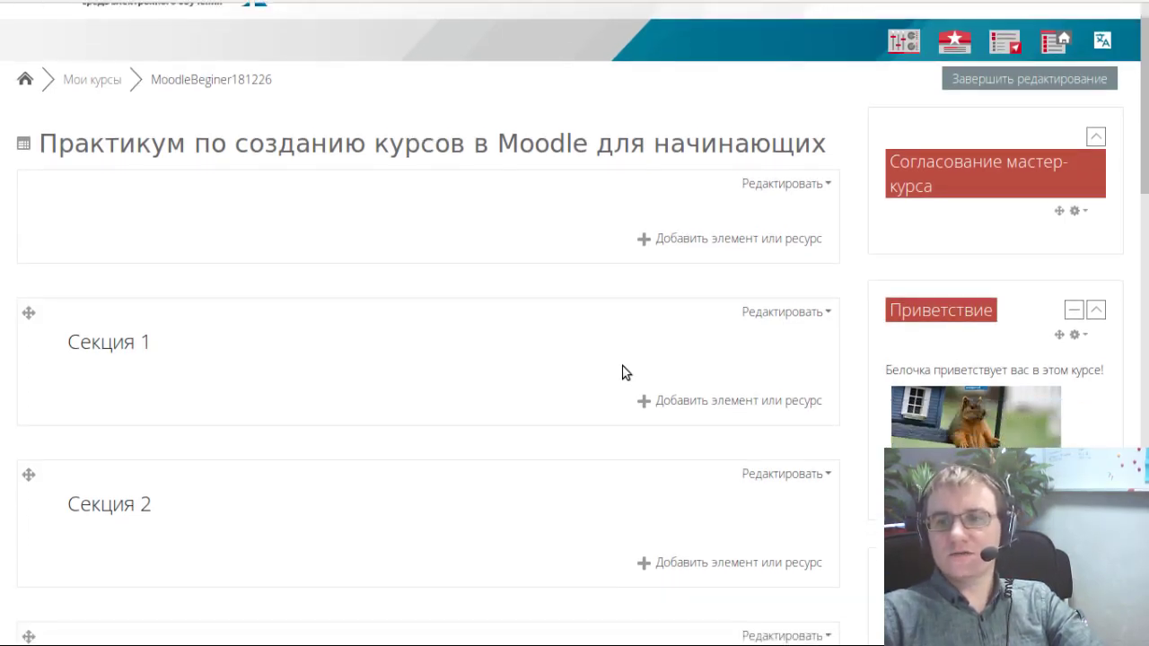
scroll(626, 372, "down", 4)
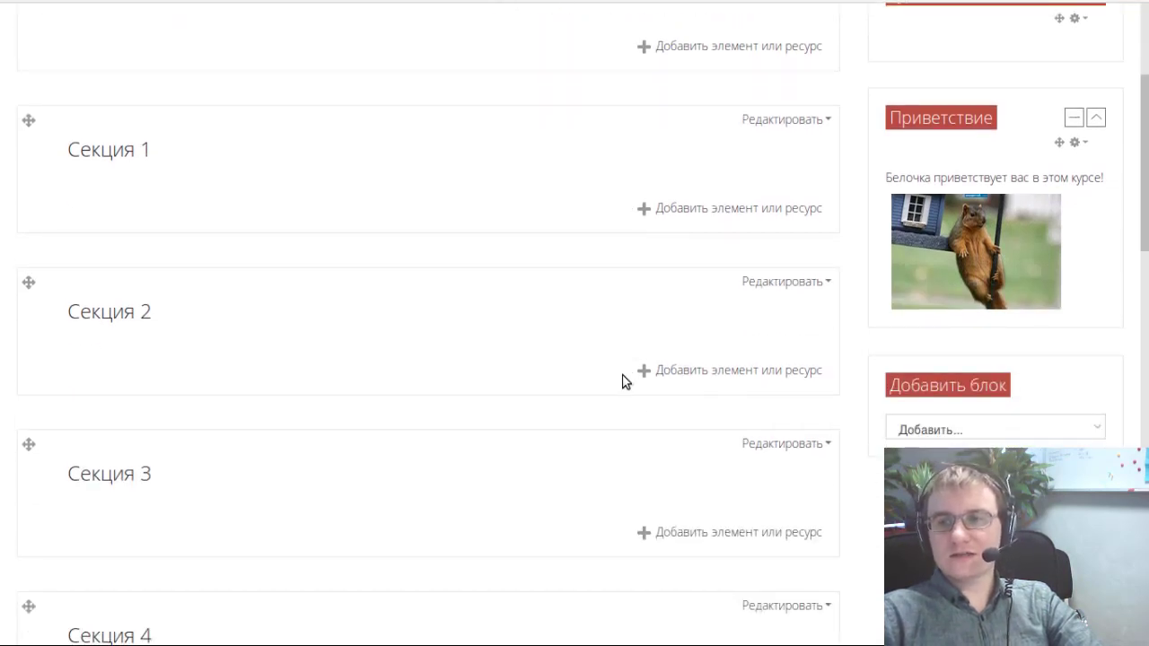
scroll(678, 462, "up", 5)
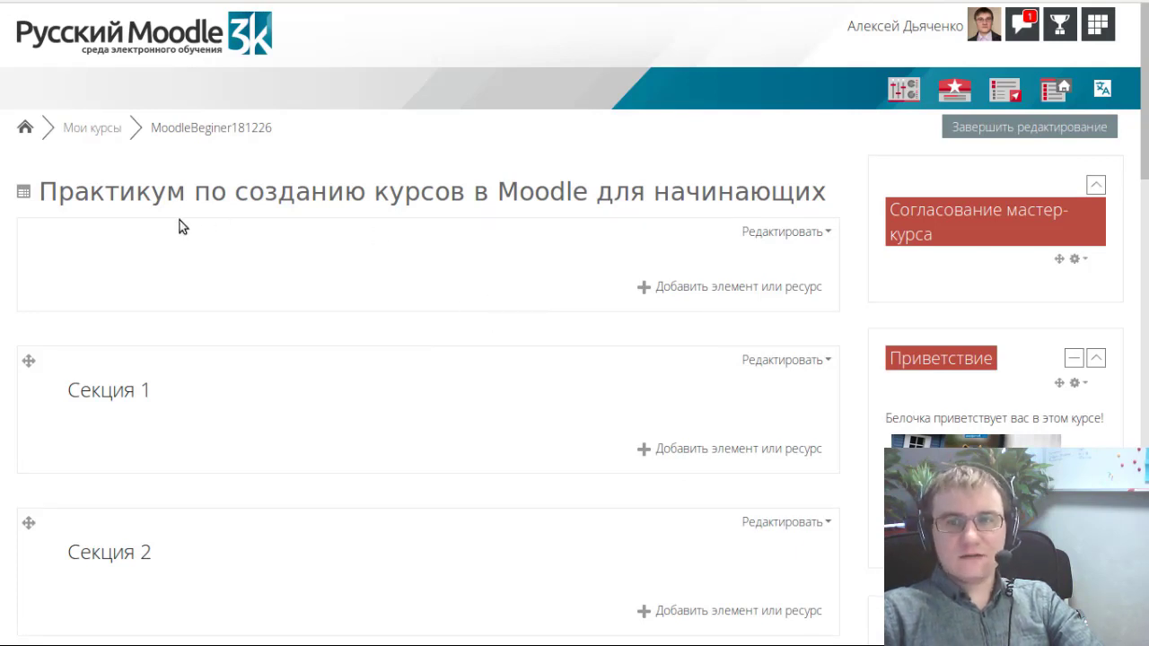
scroll(179, 226, "down", 2)
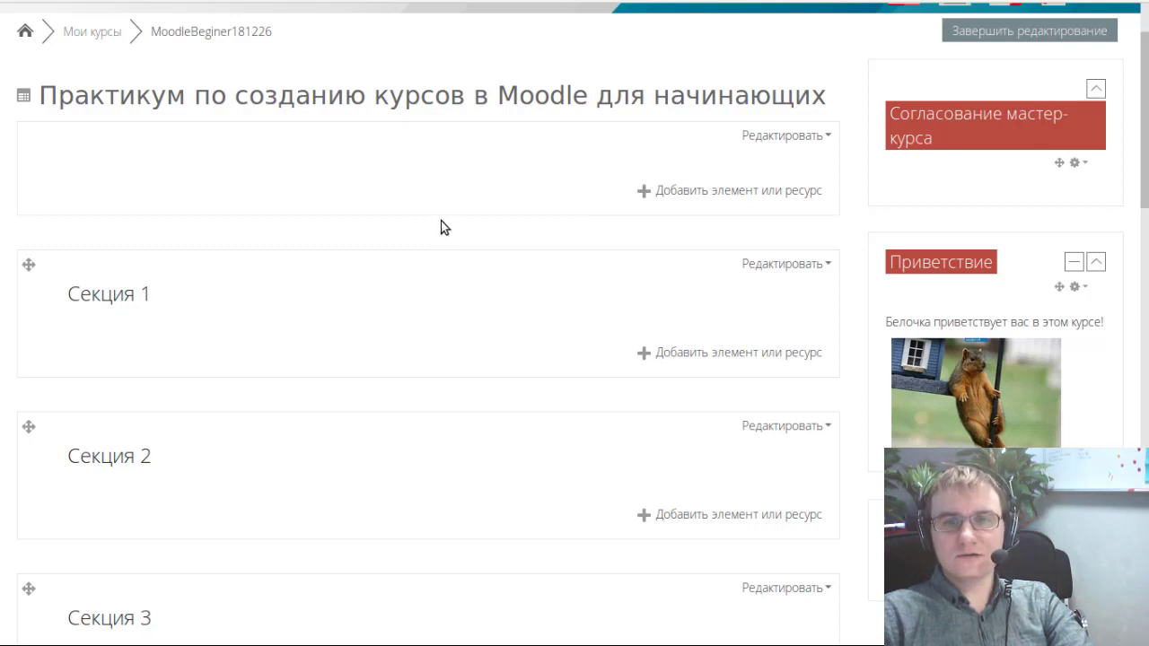
scroll(441, 228, "down", 3)
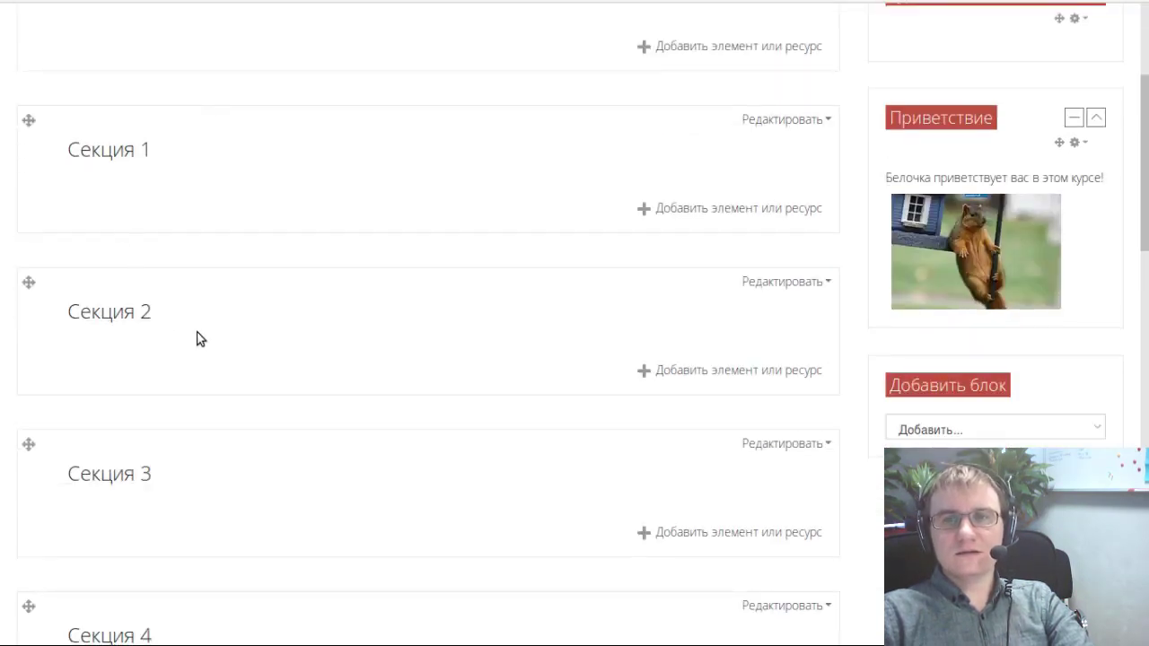
scroll(210, 336, "up", 5)
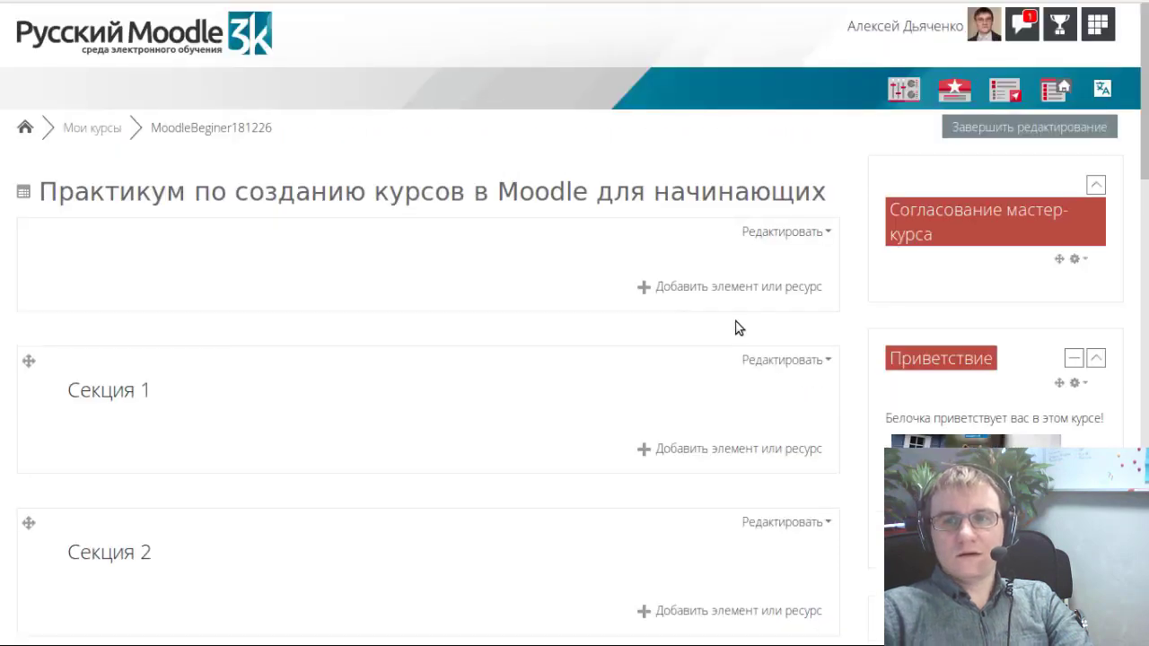
scroll(587, 336, "down", 4)
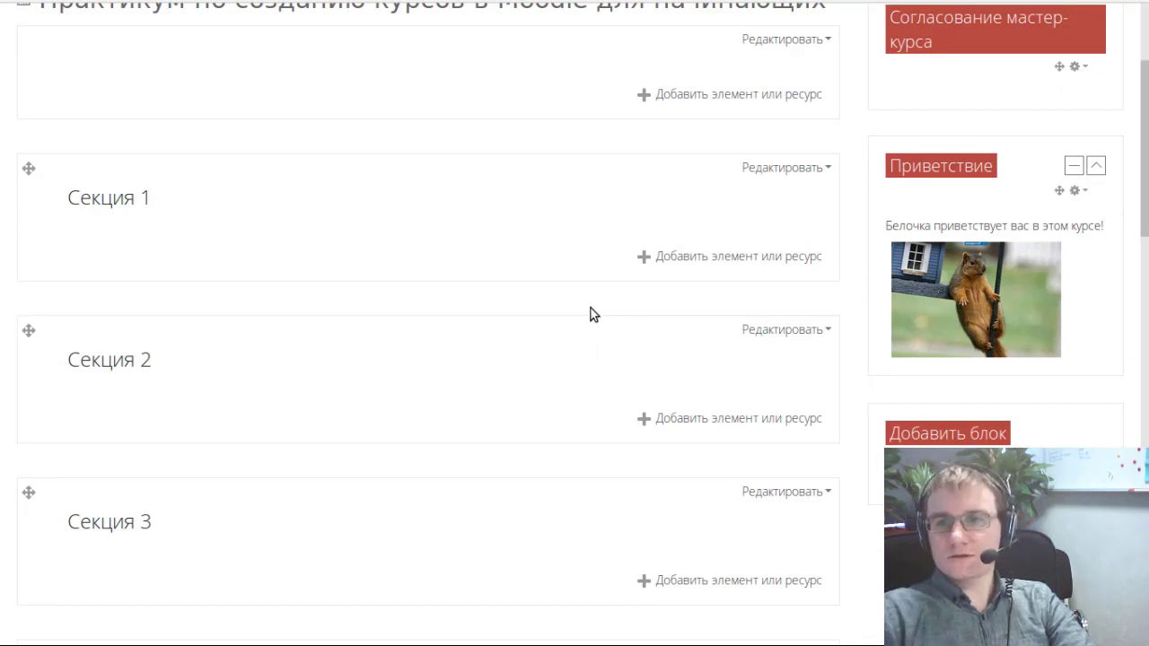
- Open the settings of Секция 1 for editing and enable a custom section name
left_click(825, 171)
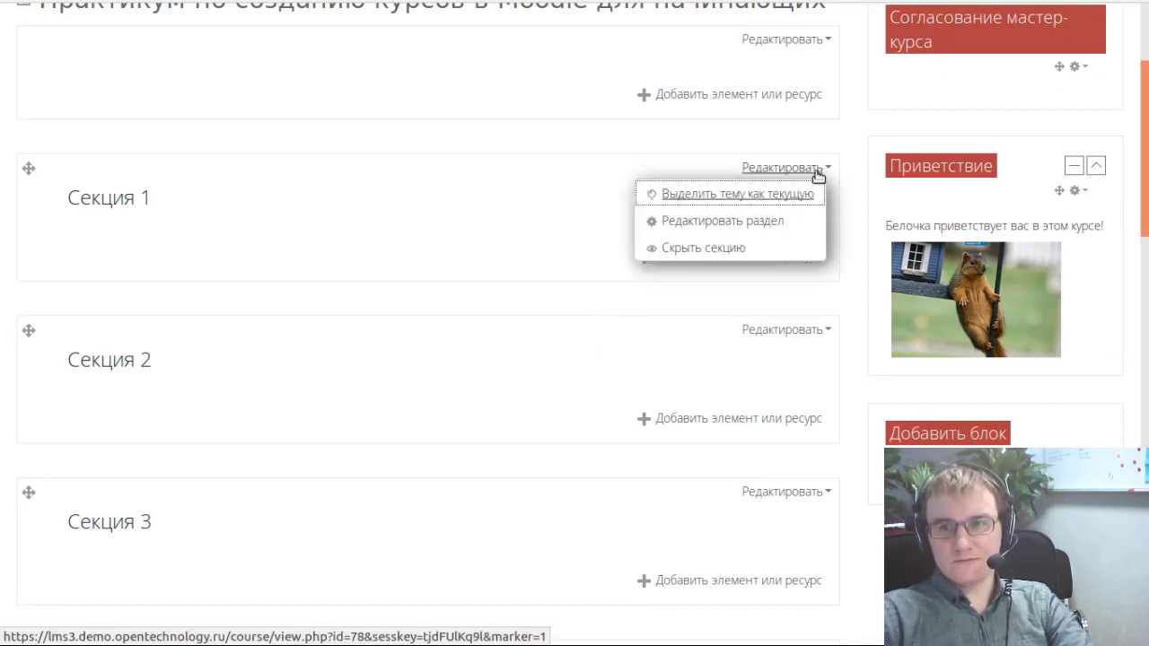
left_click(708, 221)
left_click(708, 224)
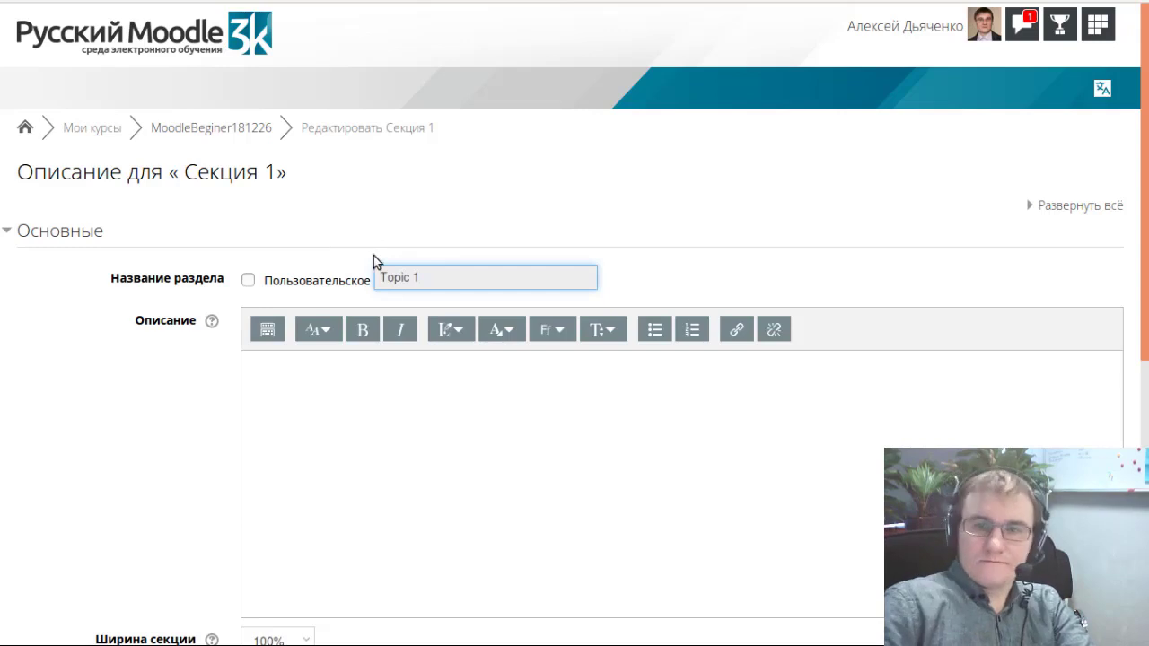
left_click(251, 280)
left_click(477, 274)
scroll(499, 251, "down", 1)
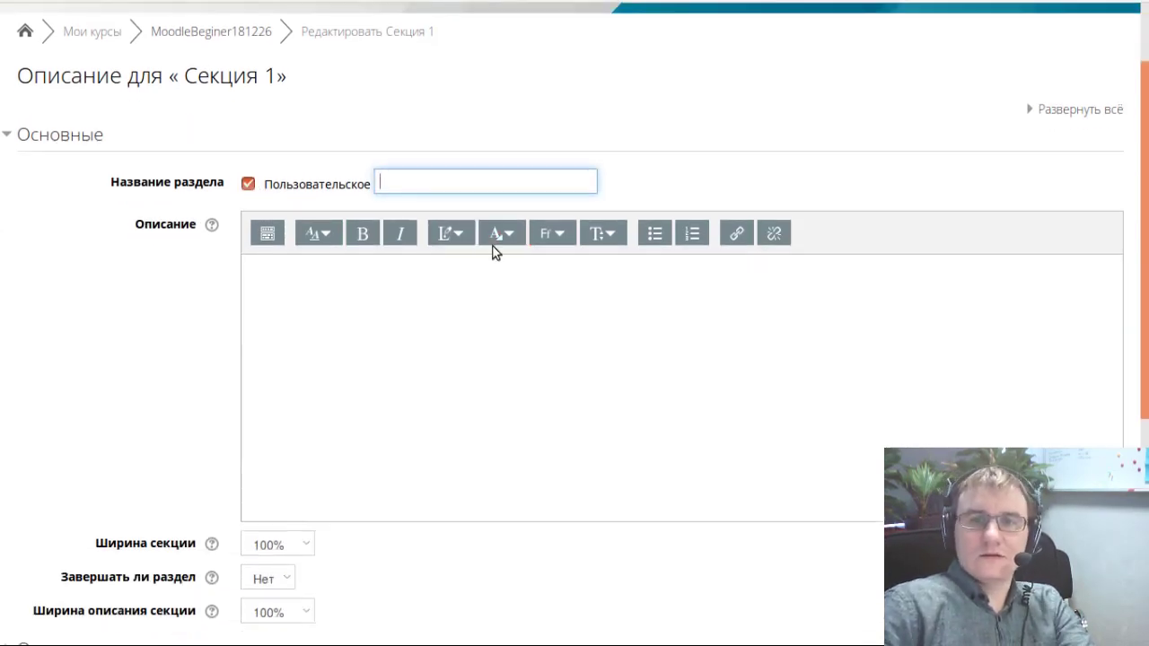
- Enter "Курс-библиотека" as the section's custom name
type("Ку")
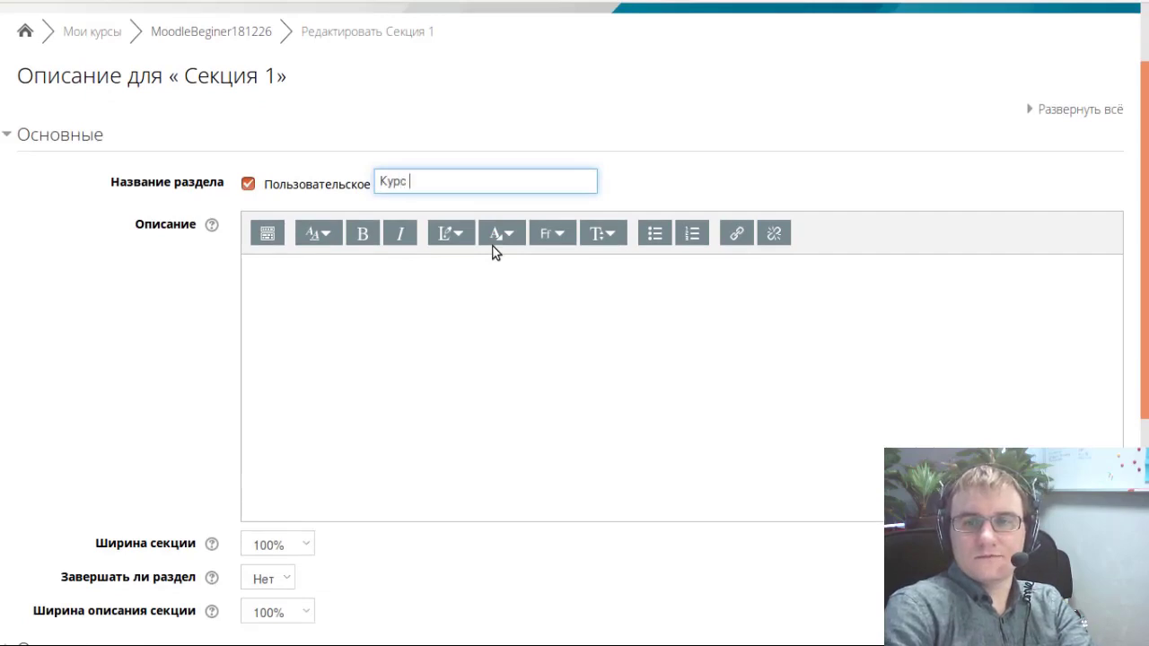
type("рс ")
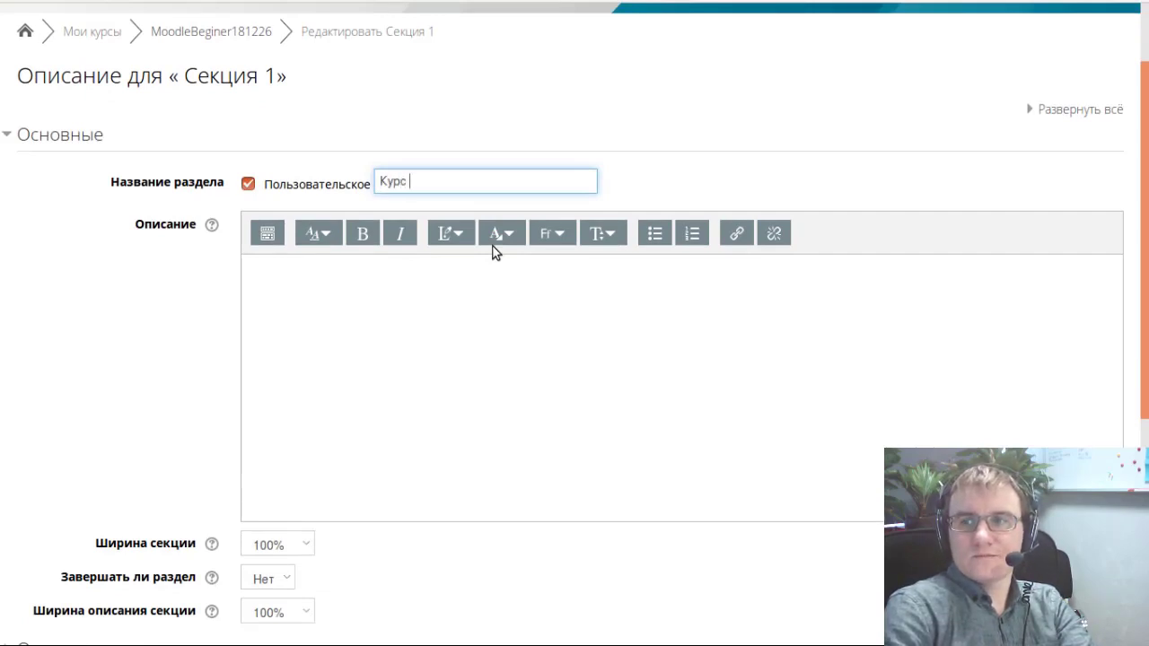
type("со стачи")
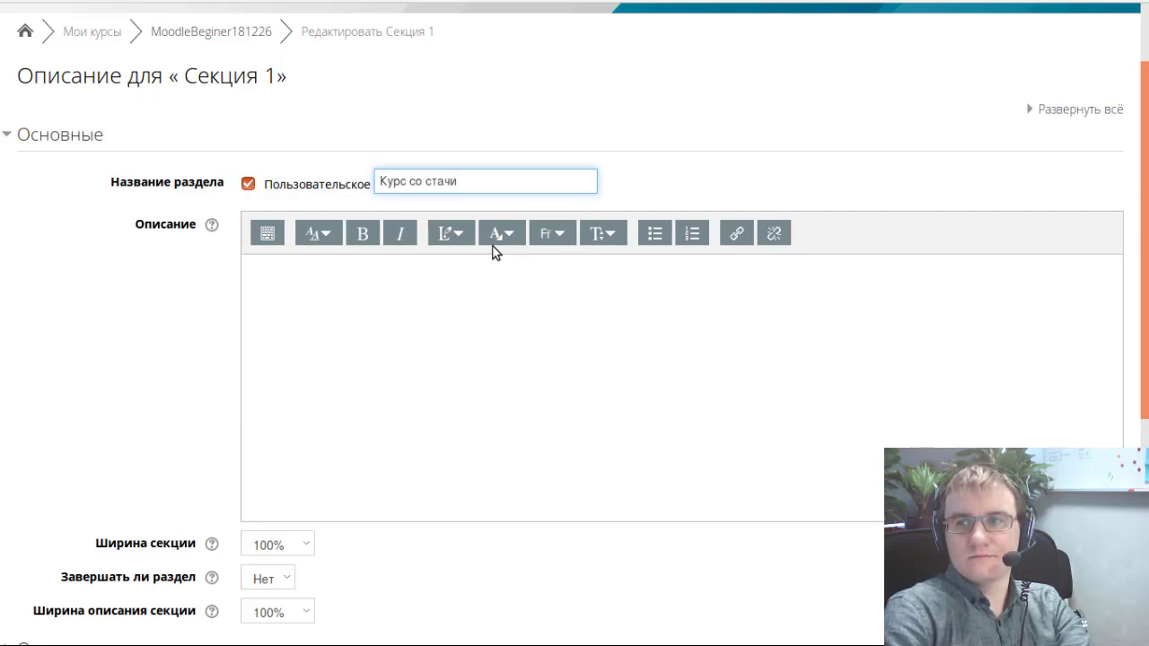
key("BackSpace")
key("BackSpace")
key("BackSpace")
key("BackSpace")
key("BackSpace")
key("BackSpace")
key("BackSpace")
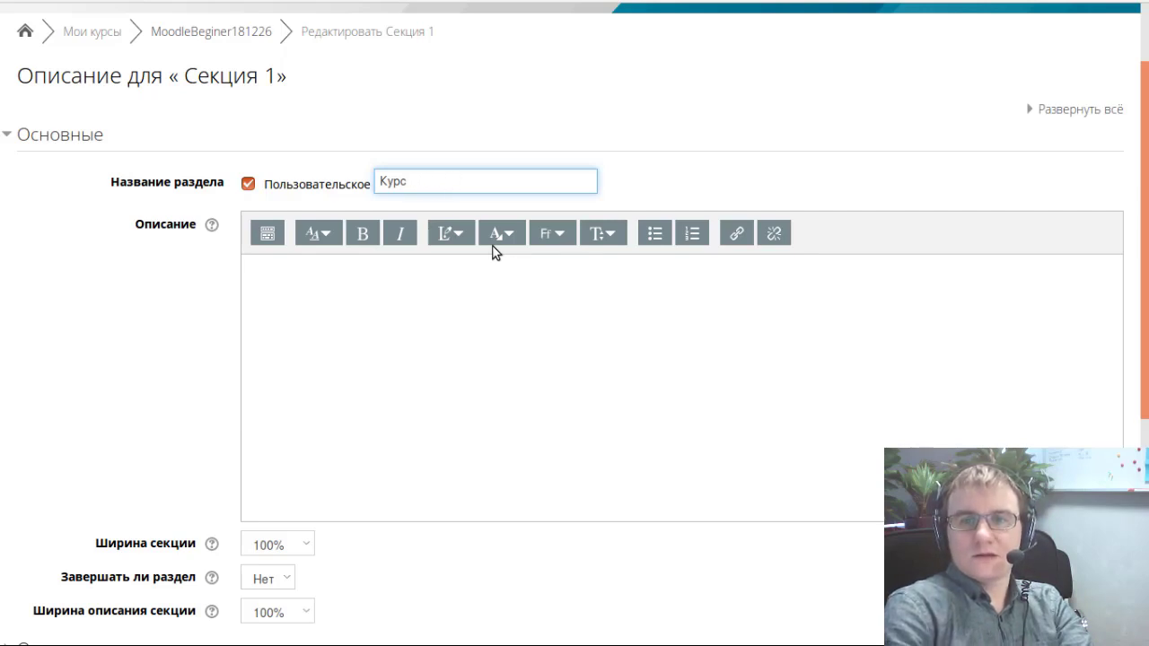
type("-к")
type("библи")
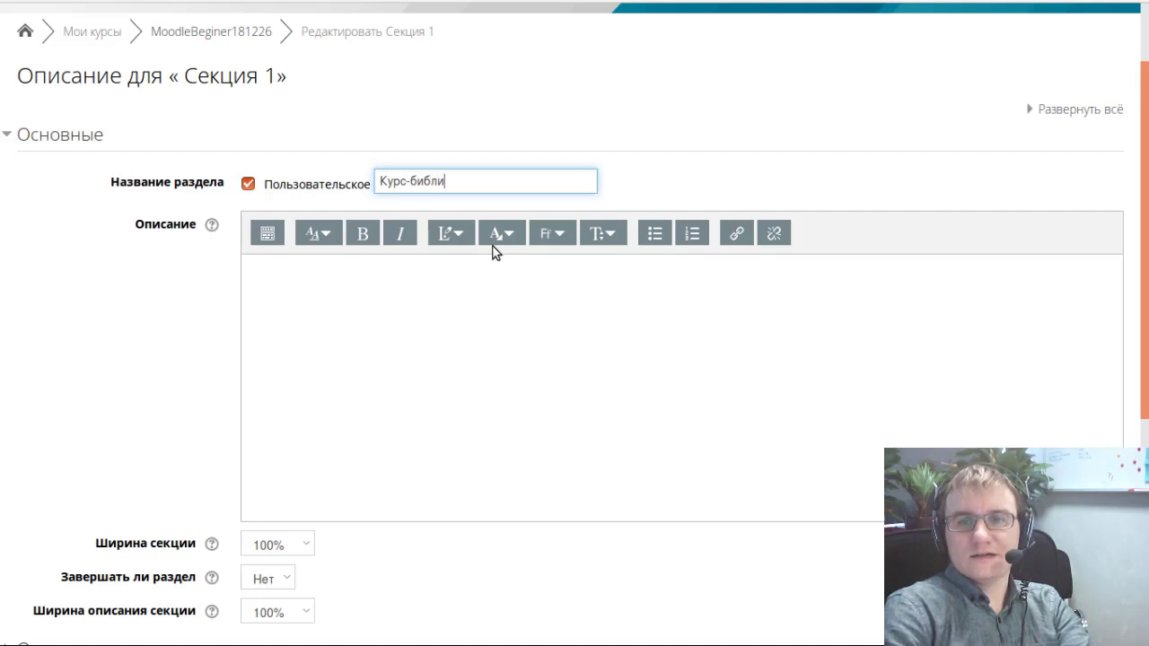
type("отека")
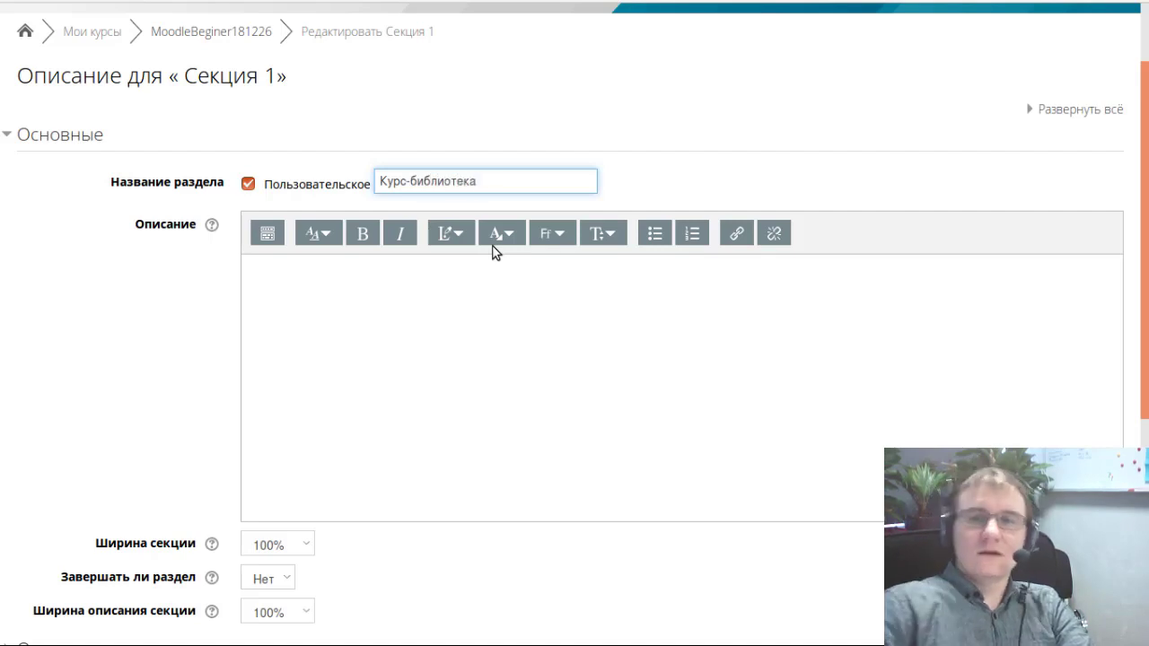
- Review the section's description, width, completion and access restriction settings, and save the section
scroll(498, 406, "down", 3)
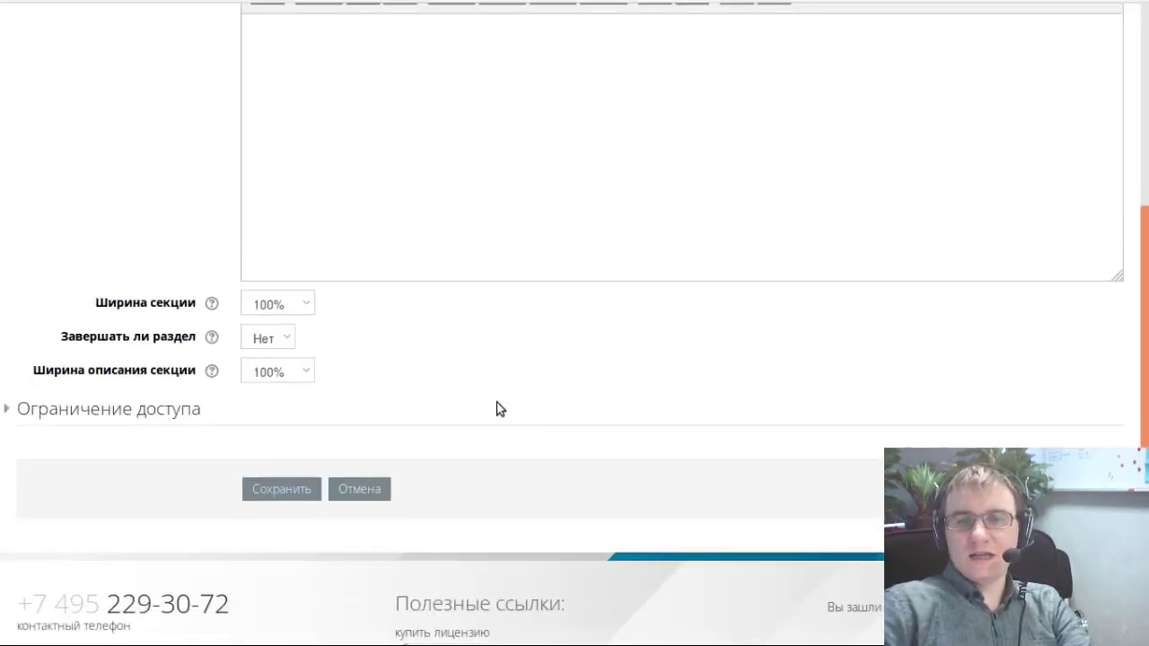
scroll(499, 408, "up", 3)
scroll(498, 408, "down", 4)
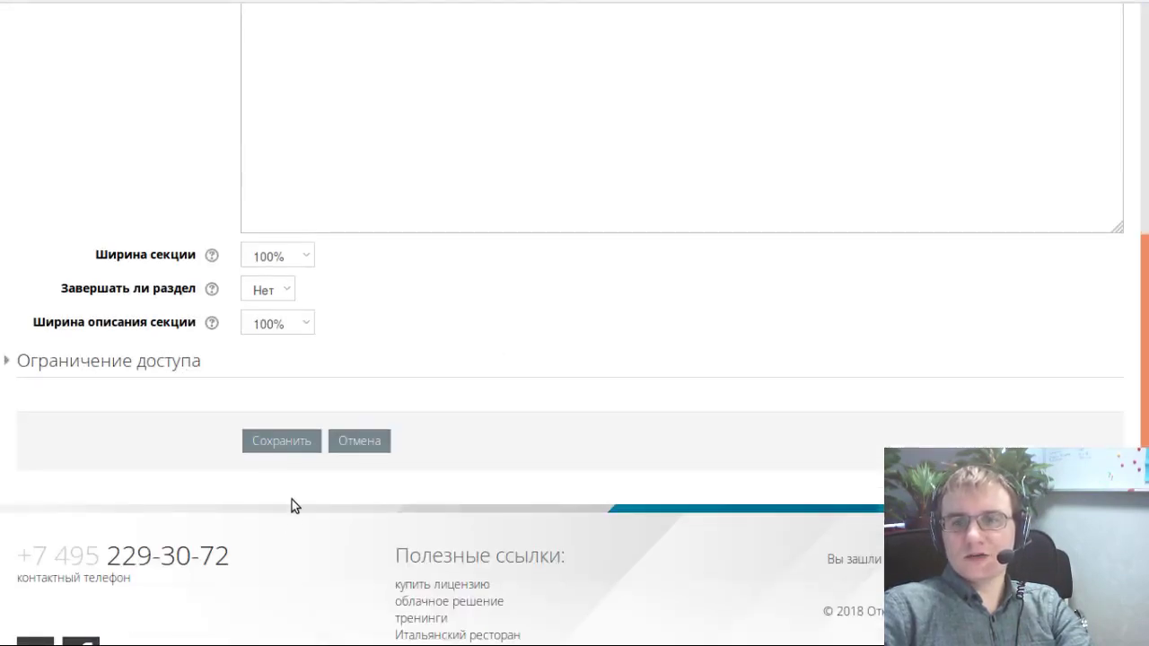
scroll(290, 516, "up", 3)
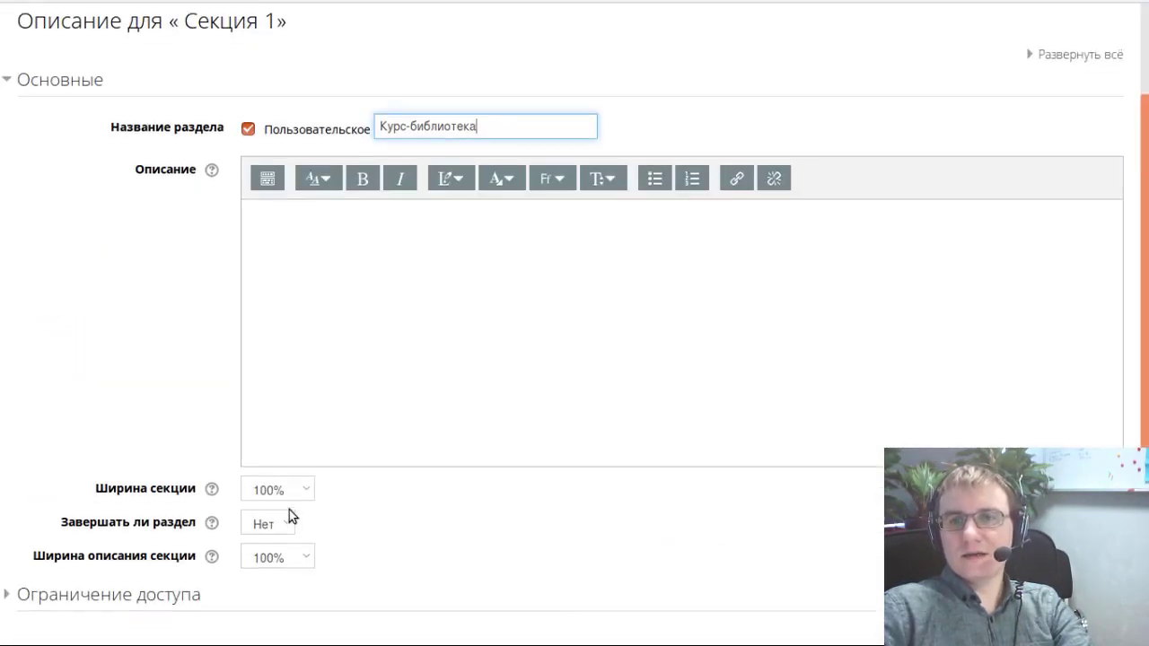
scroll(289, 516, "down", 1)
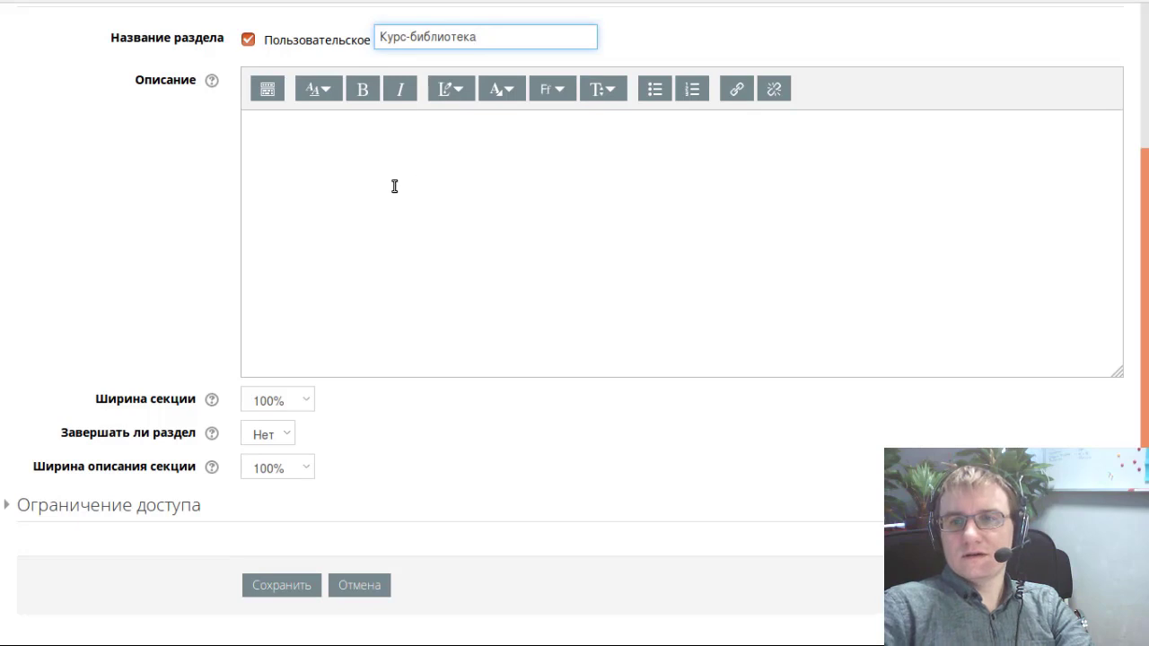
scroll(359, 243, "down", 1)
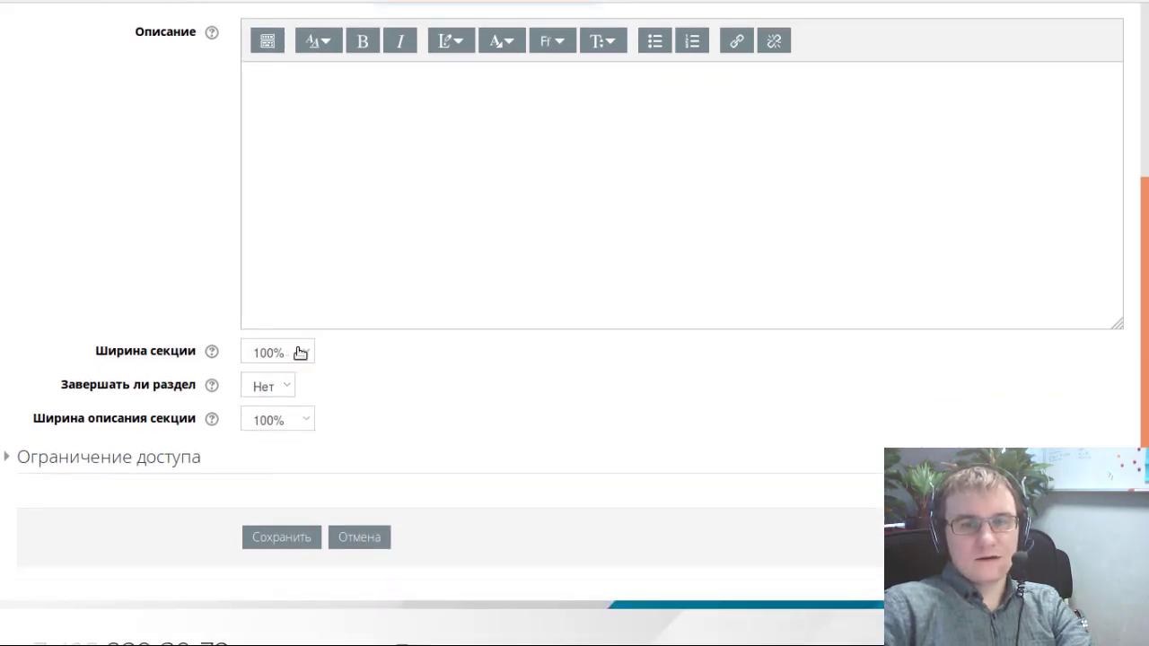
left_click(300, 353)
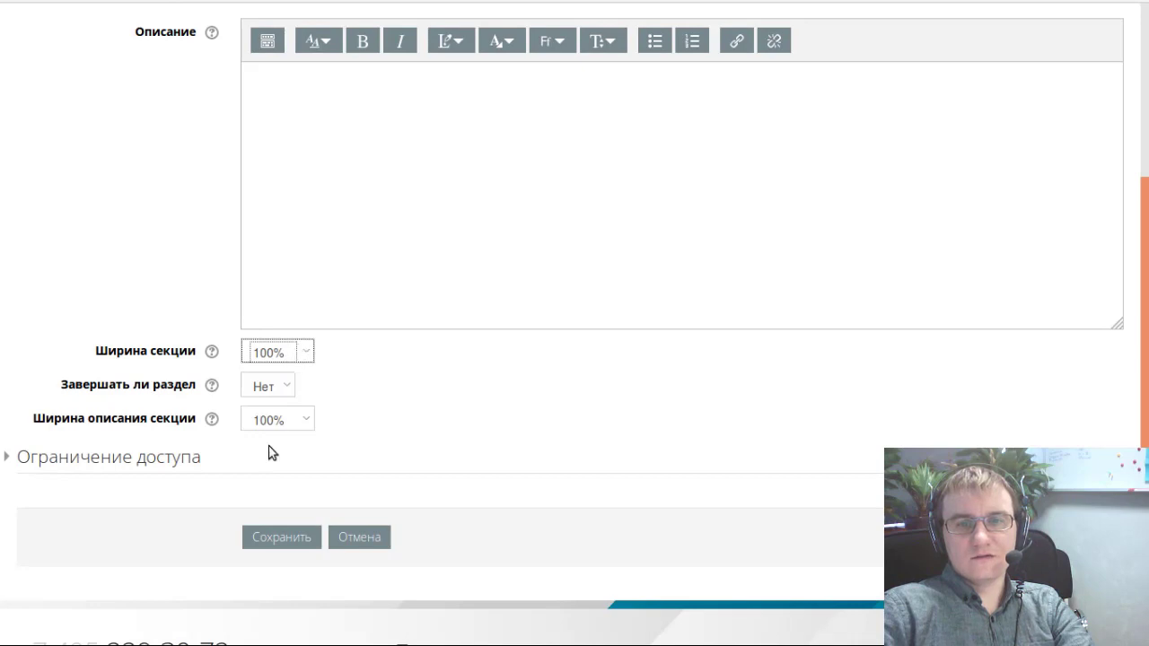
left_click(303, 424)
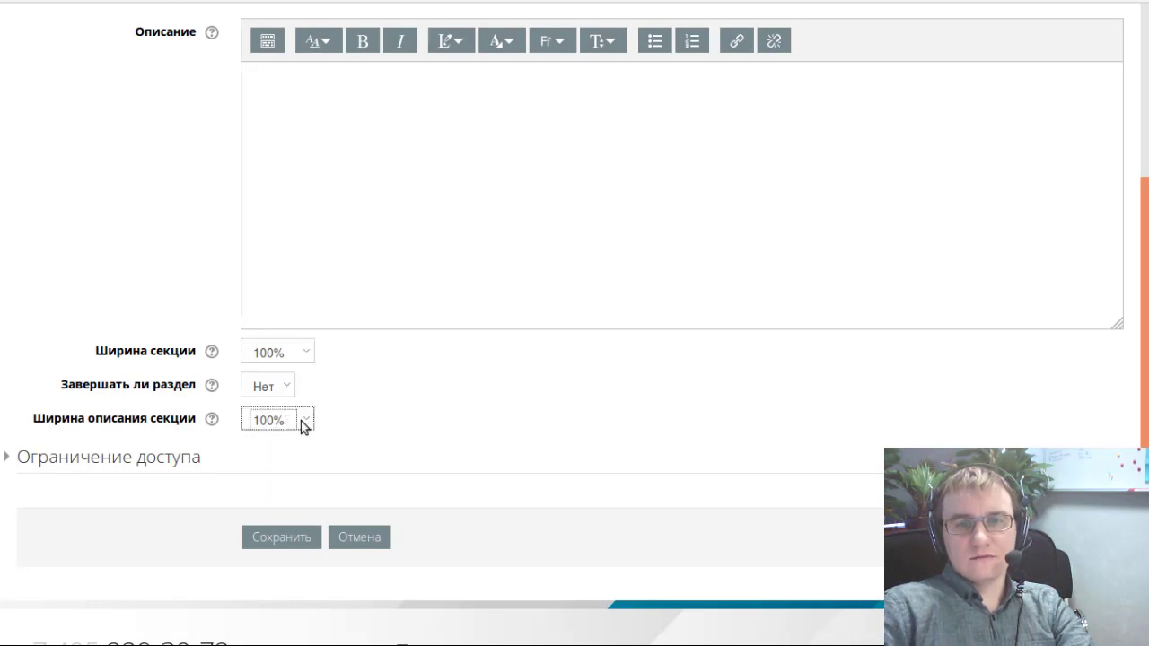
left_click(94, 460)
left_click(94, 461)
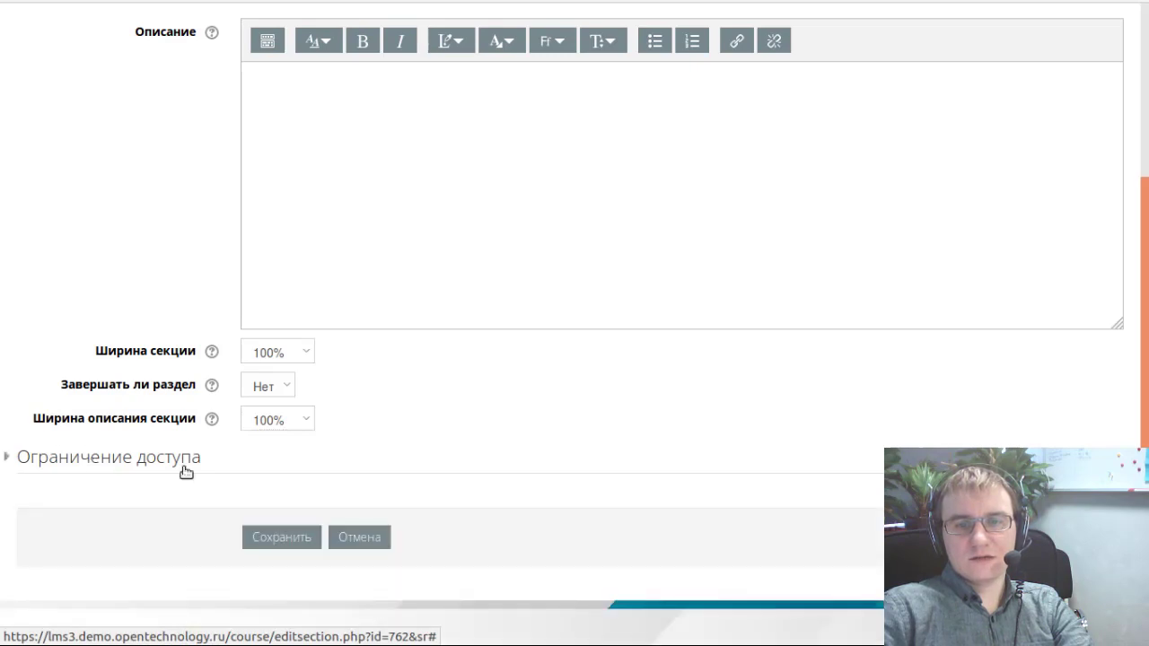
left_click(298, 539)
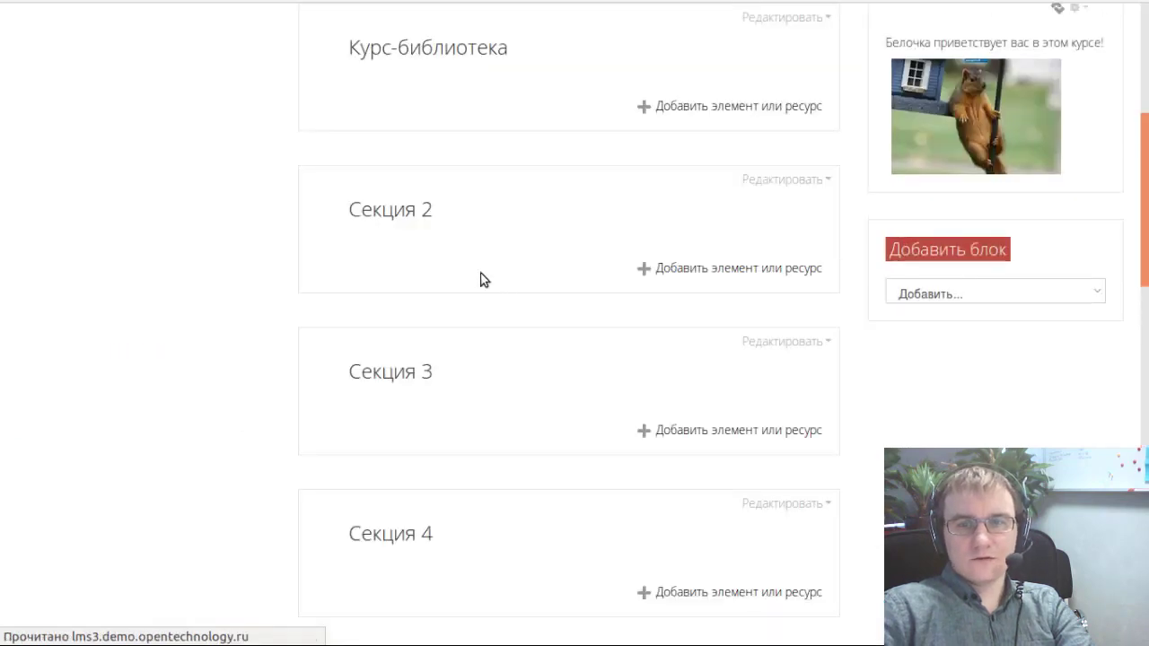
- Mark Секция 2 as the current topic of the course
scroll(472, 323, "up", 3)
scroll(799, 275, "down", 2)
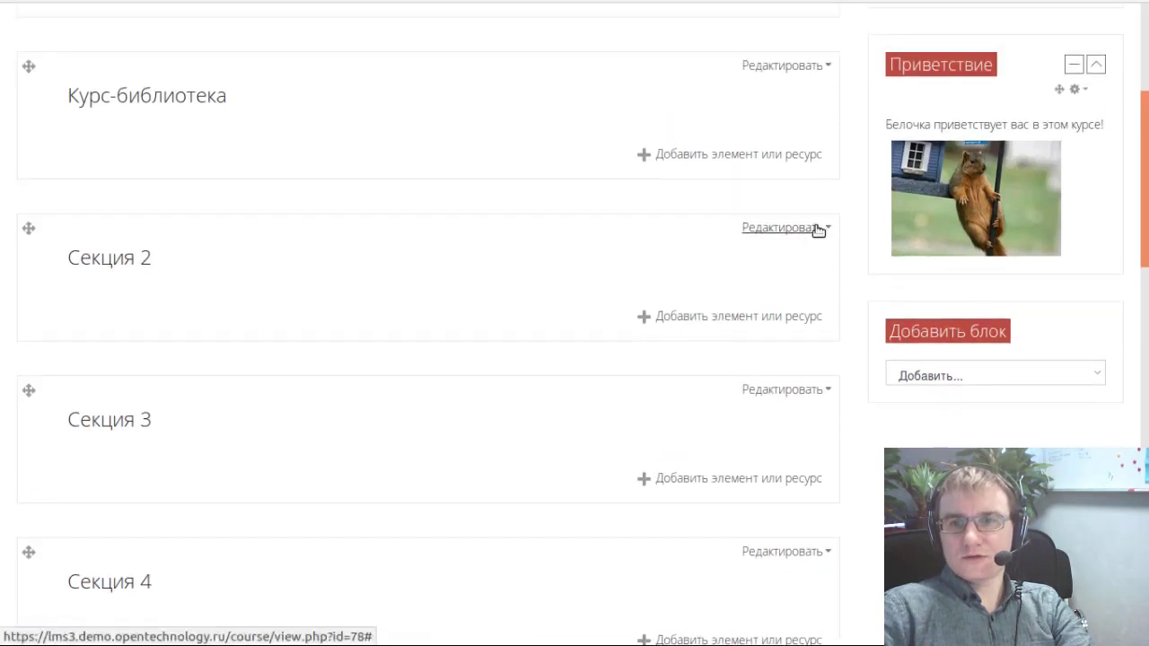
left_click(818, 229)
left_click(669, 254)
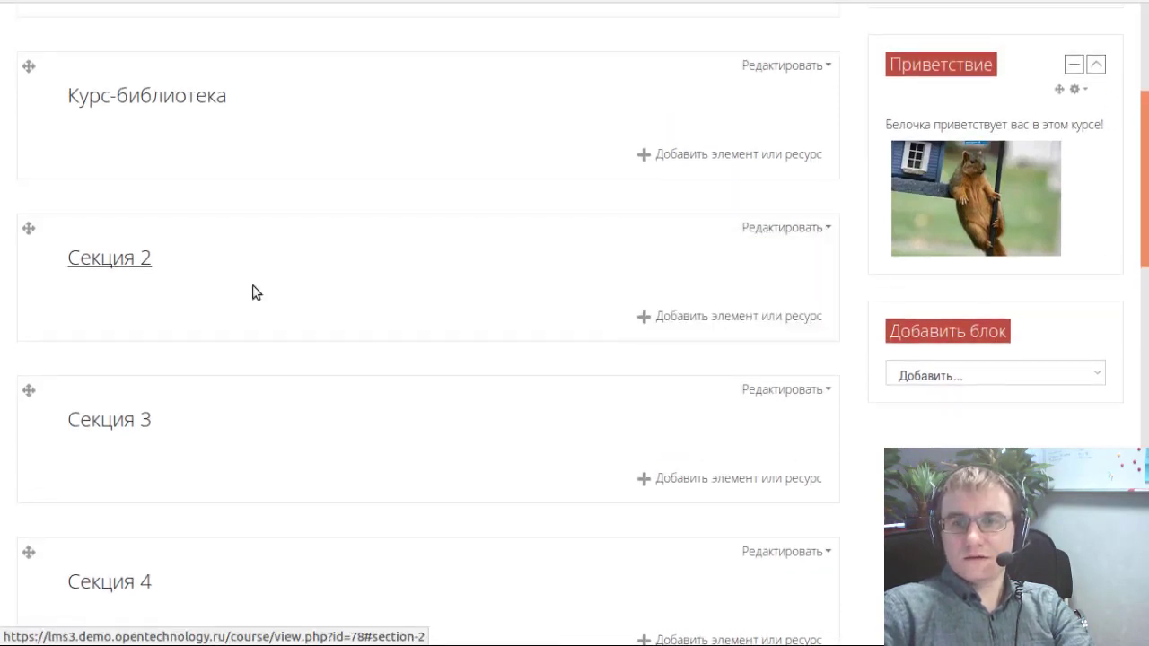
left_click(317, 248)
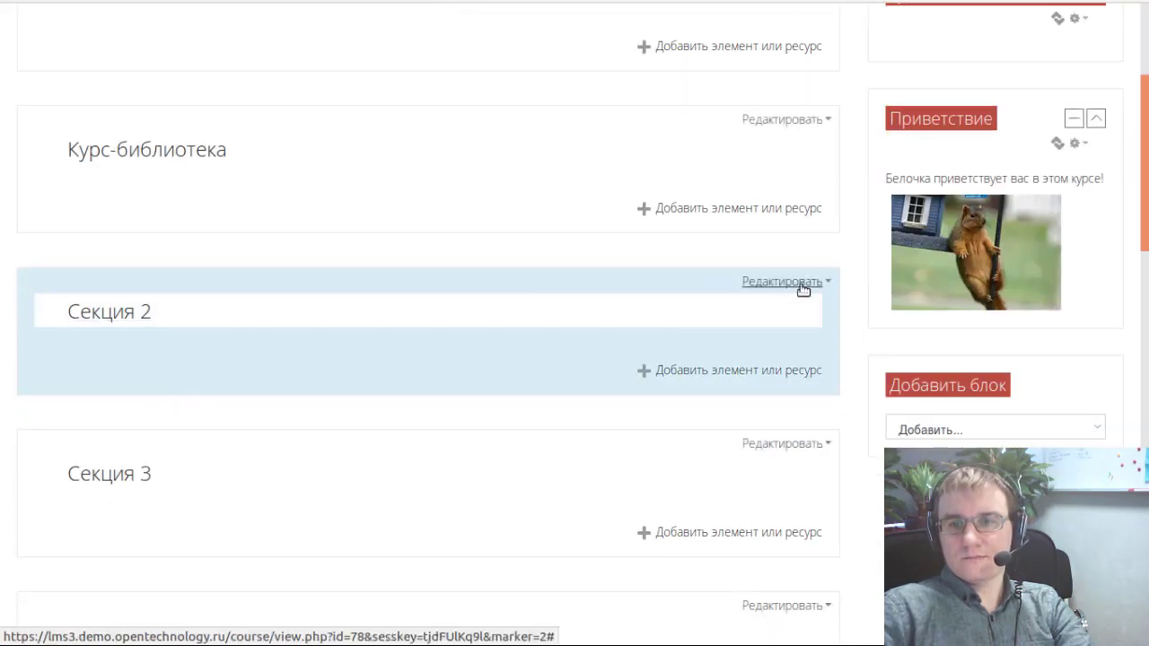
- Open the settings of Секция 2 for editing and enable a custom section name
left_click(826, 282)
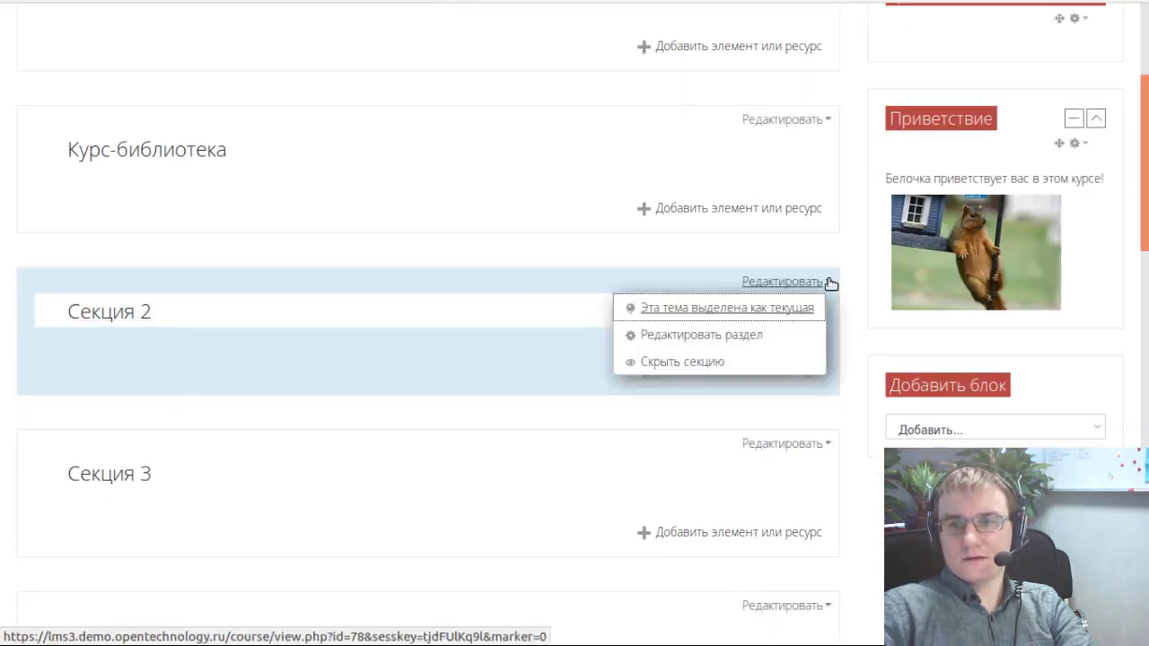
left_click(694, 335)
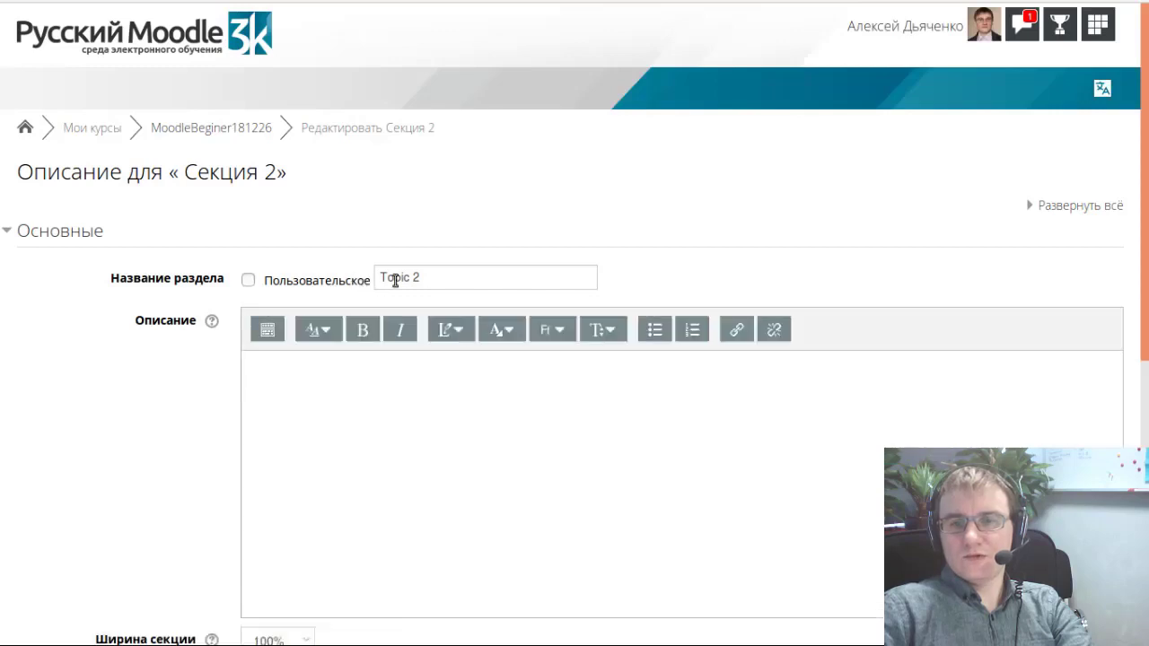
left_click(247, 280)
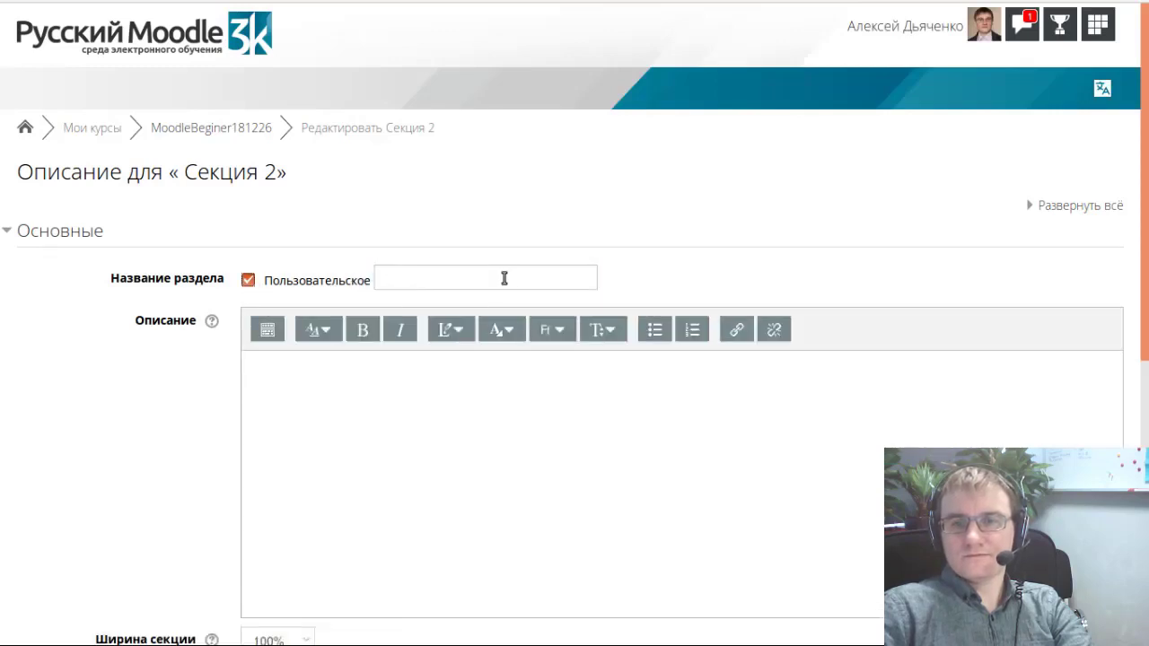
- Enter "Темактическое планирвание и редактирование секций" as the custom name of Секция 2
left_click(504, 278)
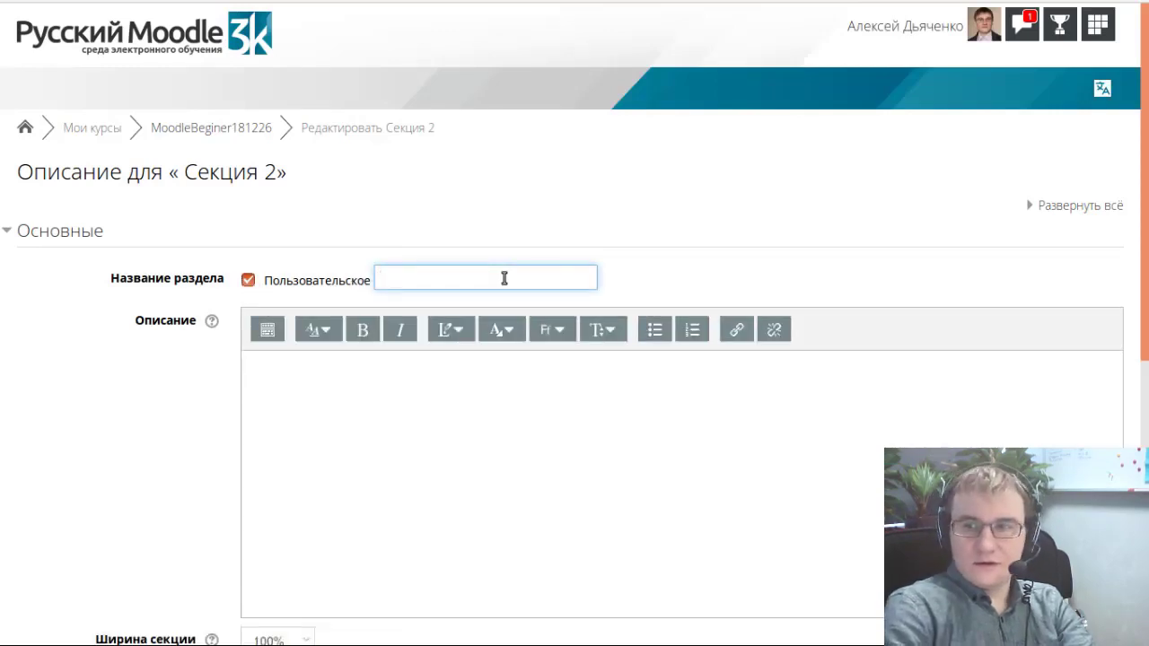
type("Te")
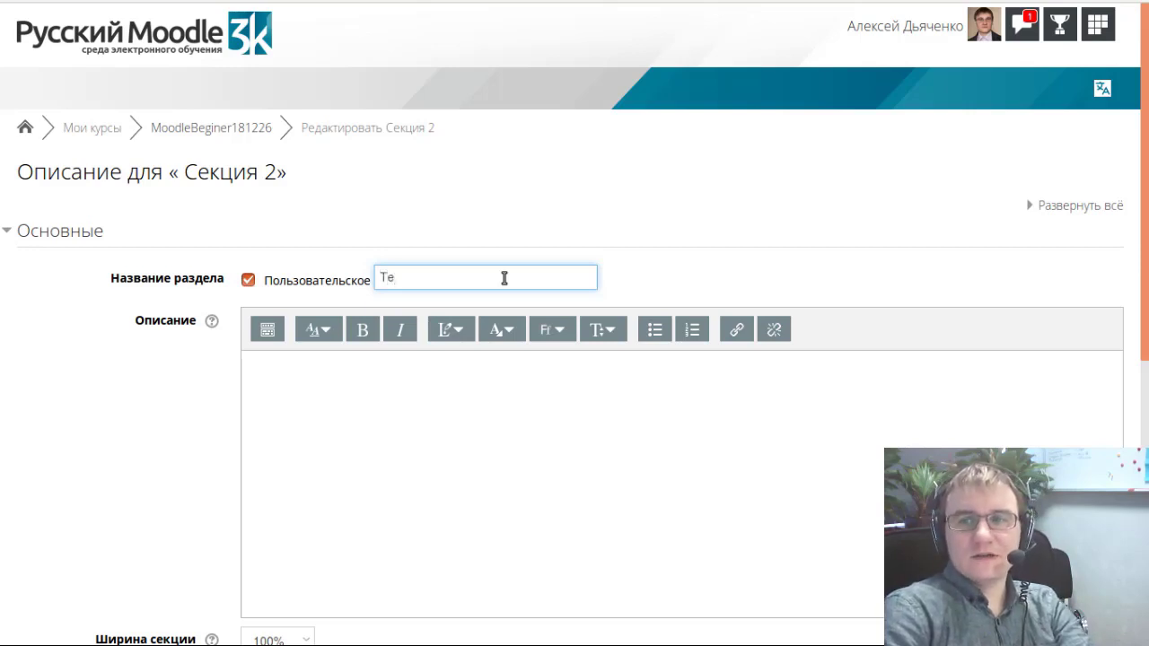
type("мак")
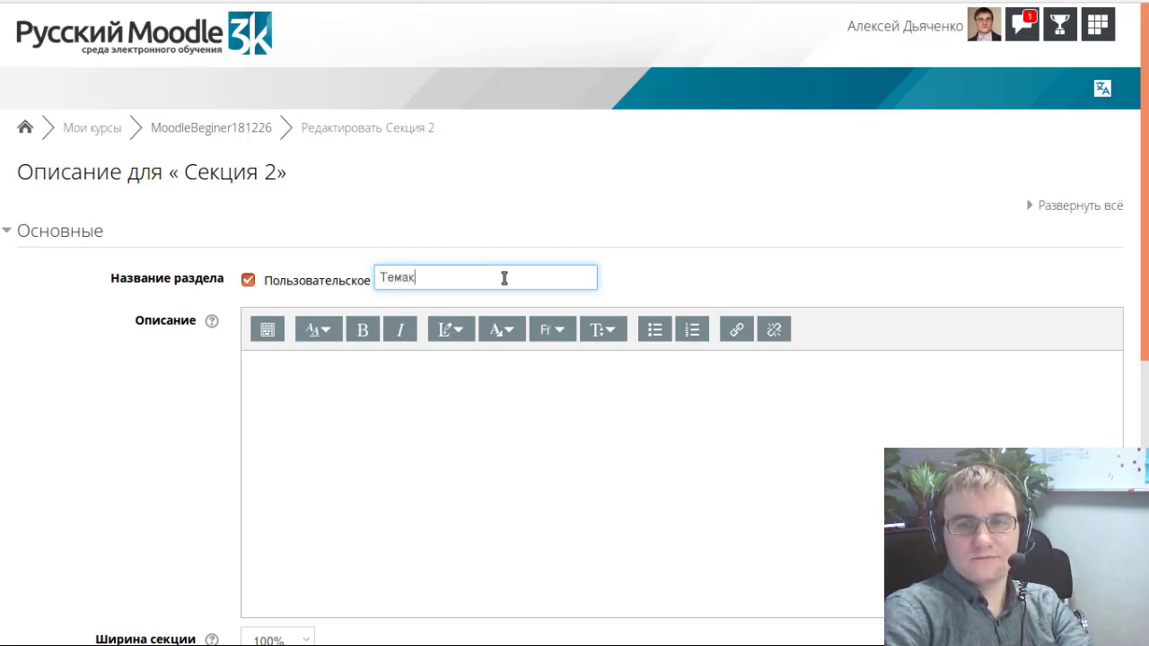
type("тическое планирвоание")
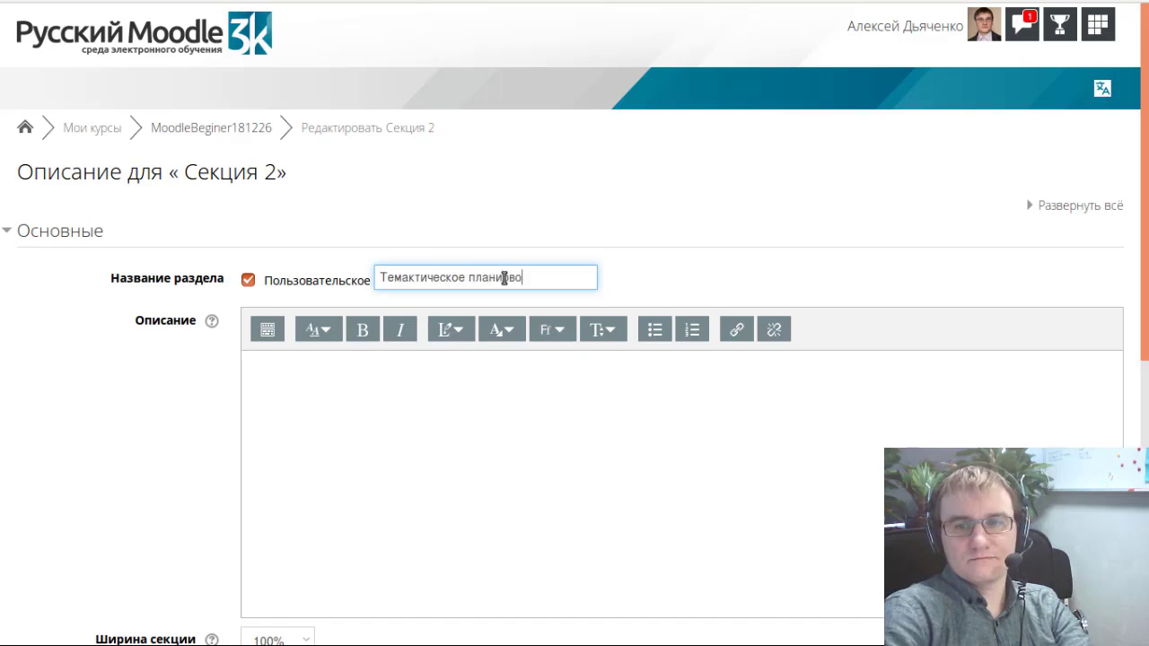
key("BackSpace")
key("BackSpace")
key("BackSpace")
key("BackSpace")
key("BackSpace")
type("а")
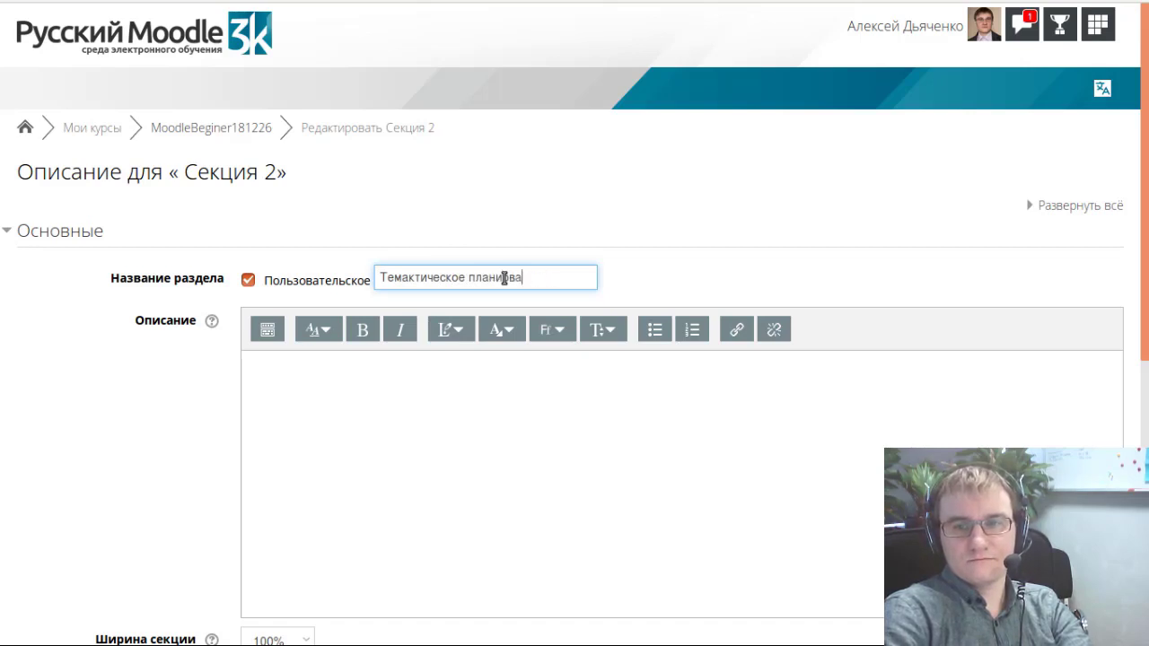
type("ние и редактирование секций")
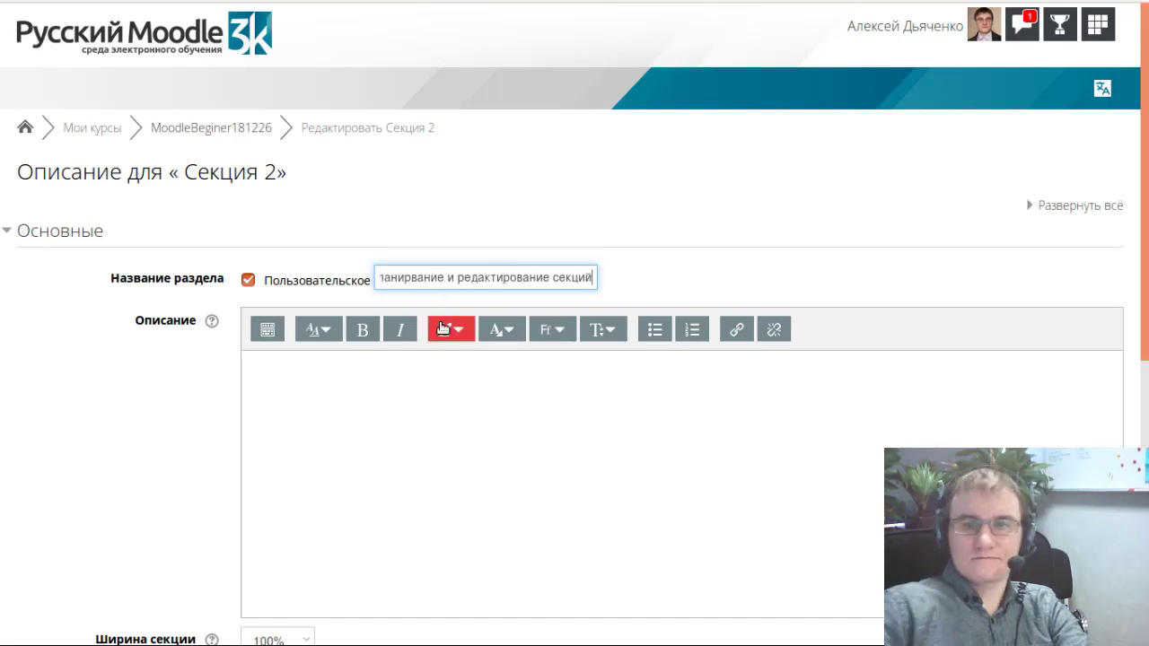
- Set the section width to 50% and save the section
scroll(395, 395, "down", 5)
left_click(299, 260)
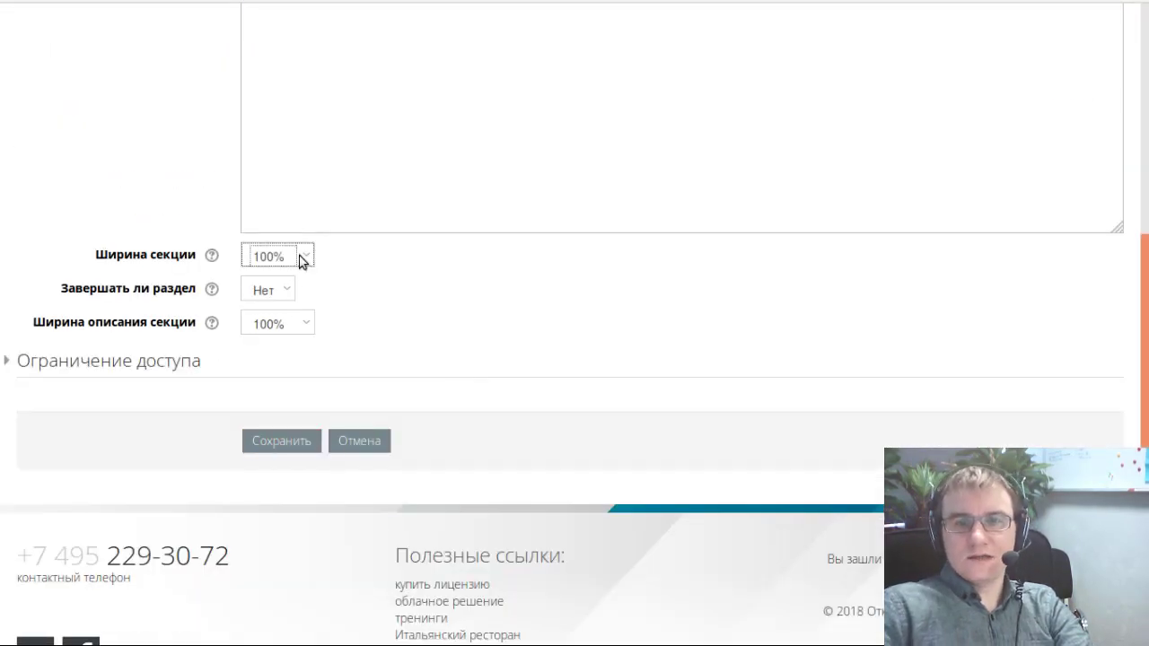
left_click(298, 342)
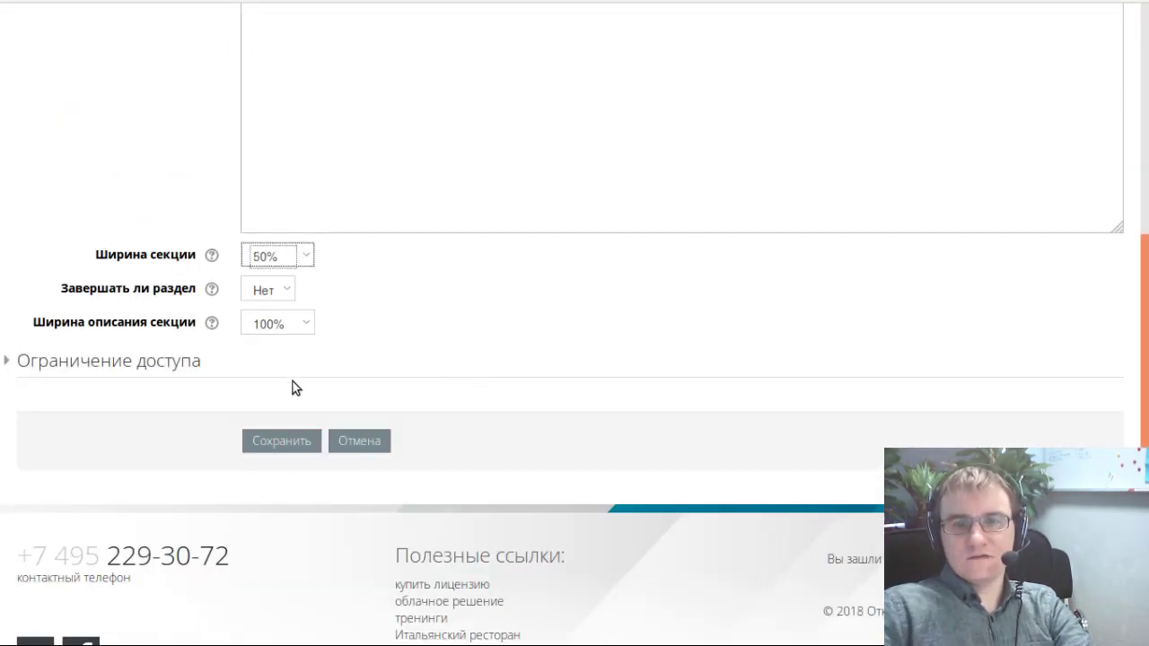
left_click(285, 437)
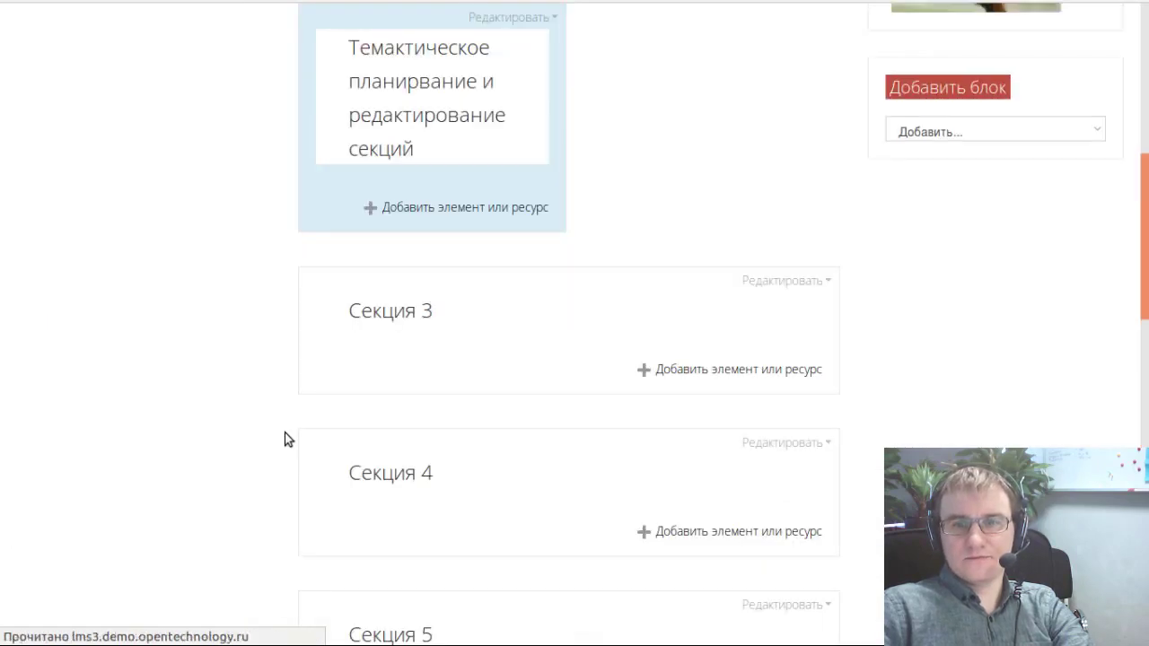
- Open the settings of Секция 3 for editing and enable a custom section name
scroll(629, 369, "up", 3)
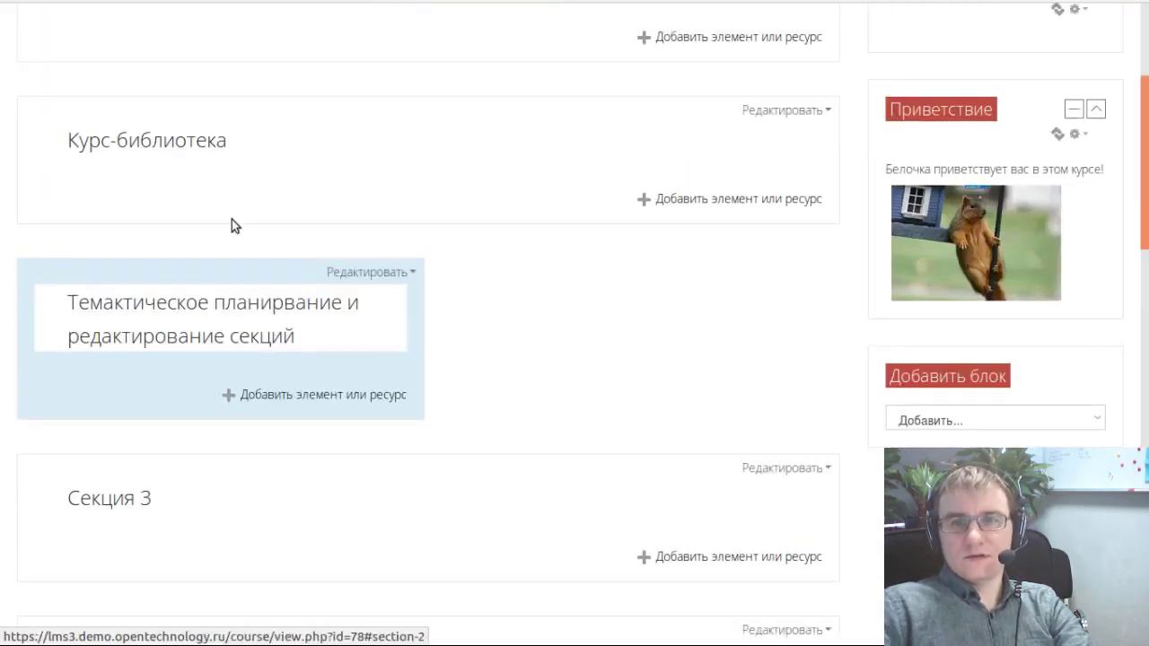
scroll(623, 233, "down", 3)
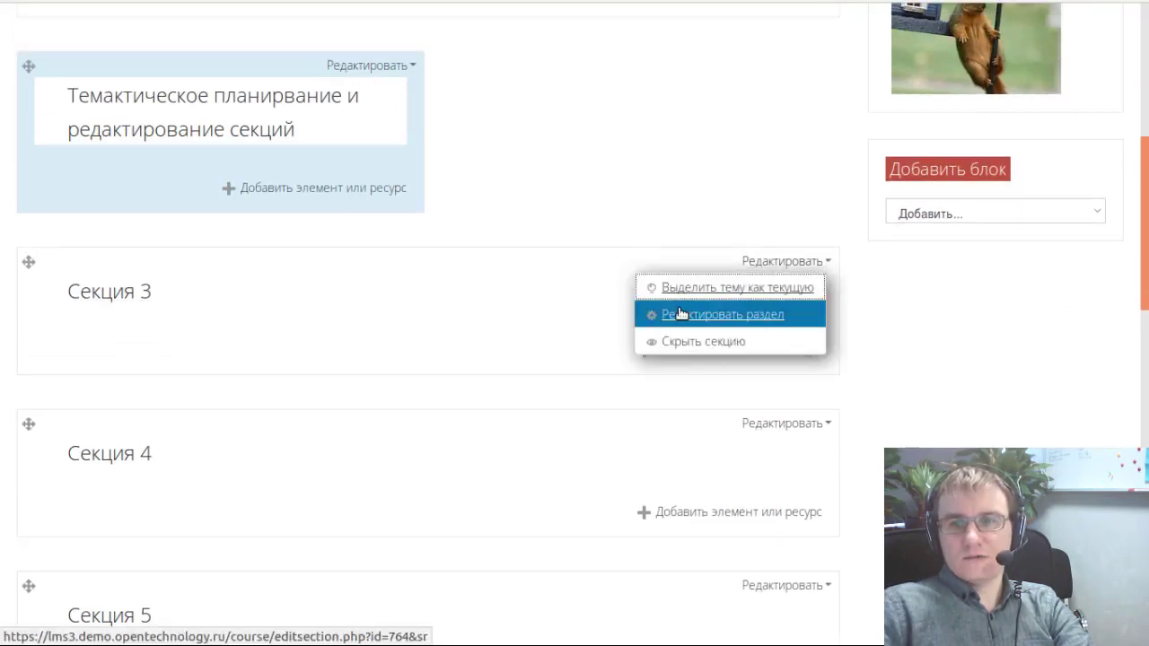
left_click(447, 312)
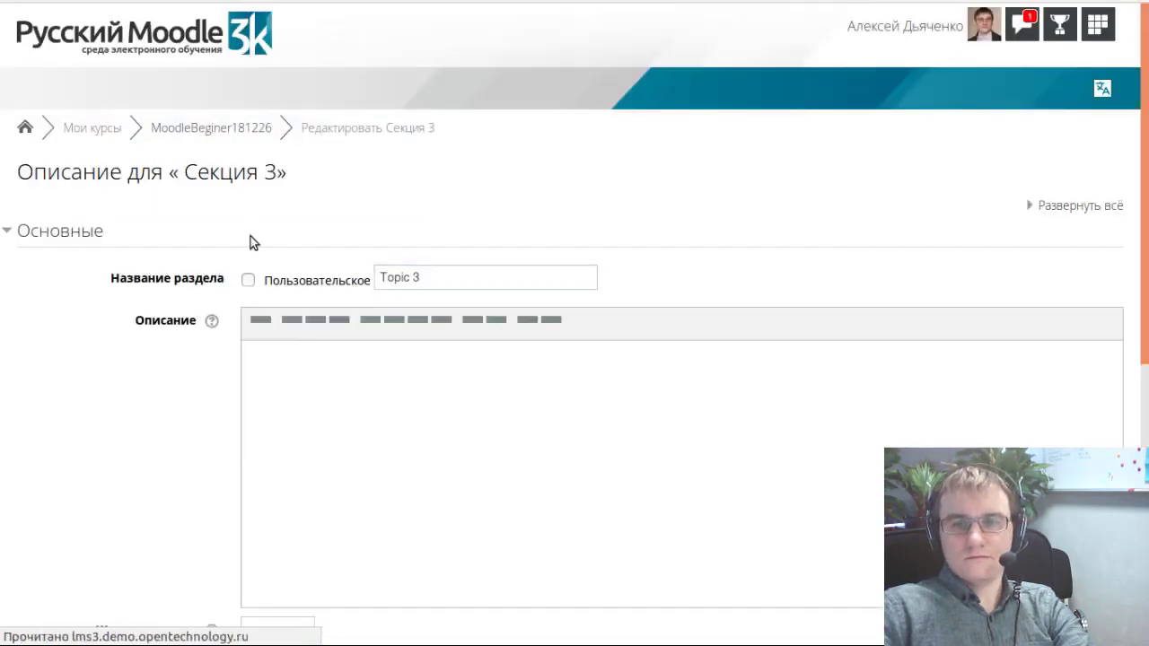
left_click(248, 280)
left_click(421, 278)
- Name the section "Публикация ресурсов", set its width to 50% and save it
type("П")
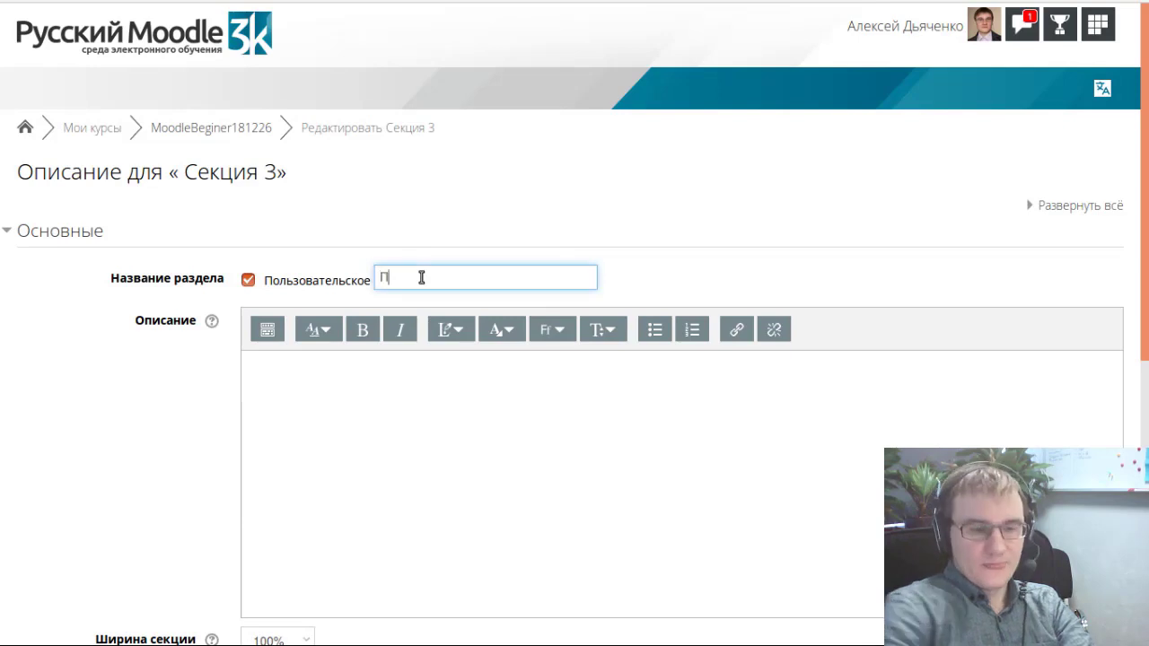
type("убли")
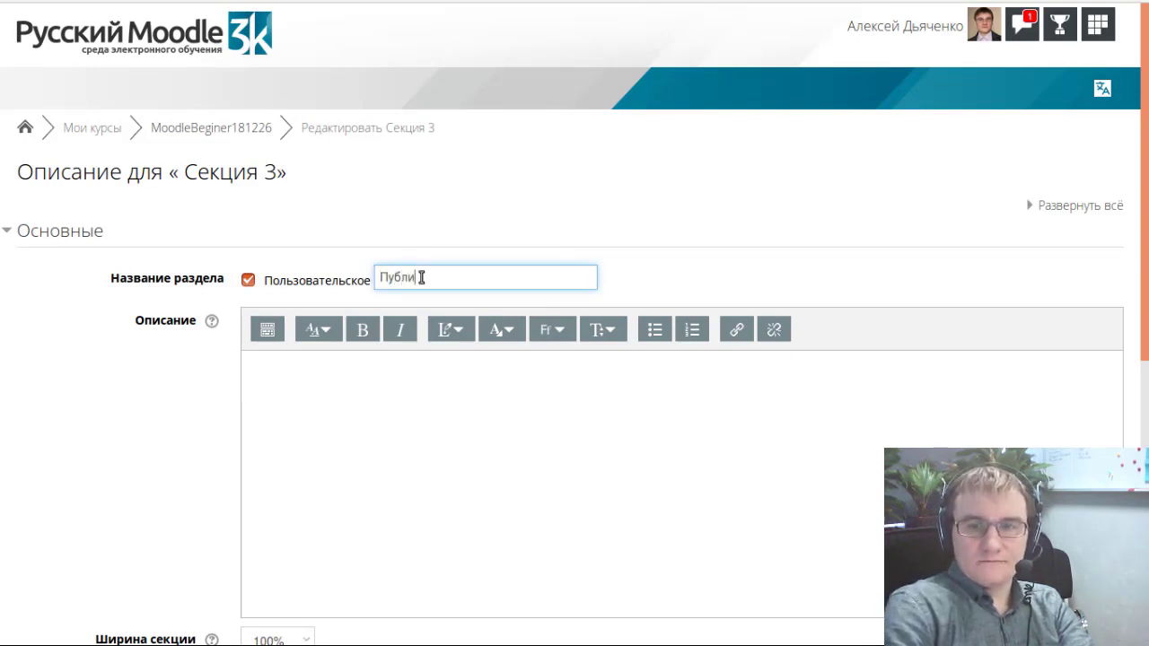
type("кация ")
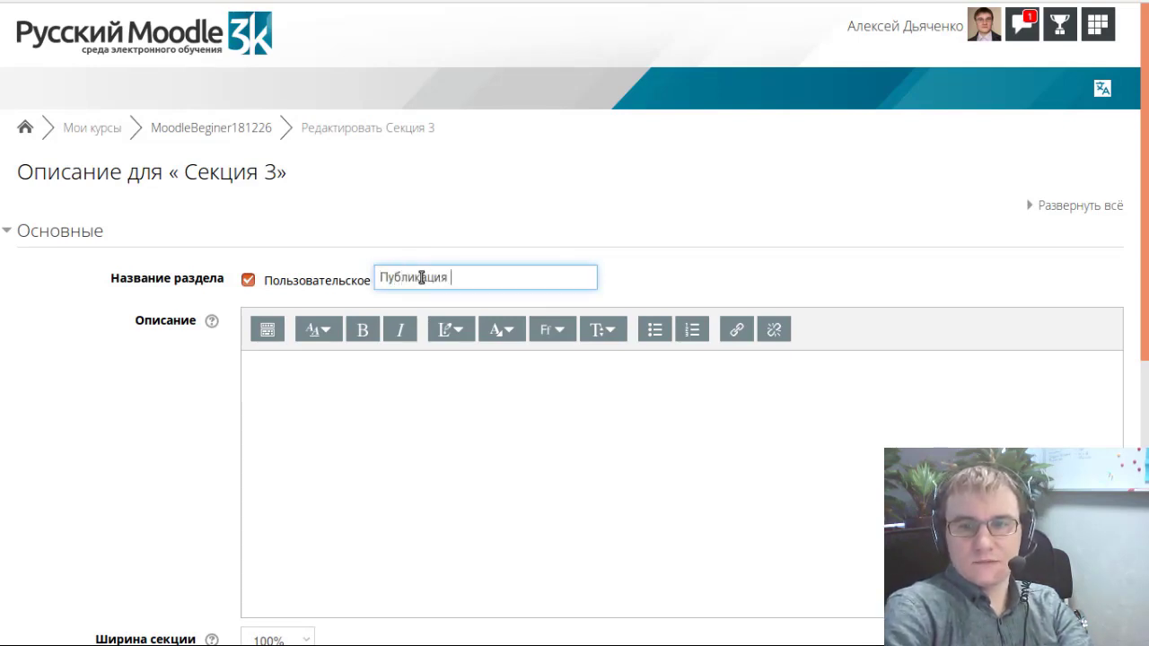
type("ресурсов")
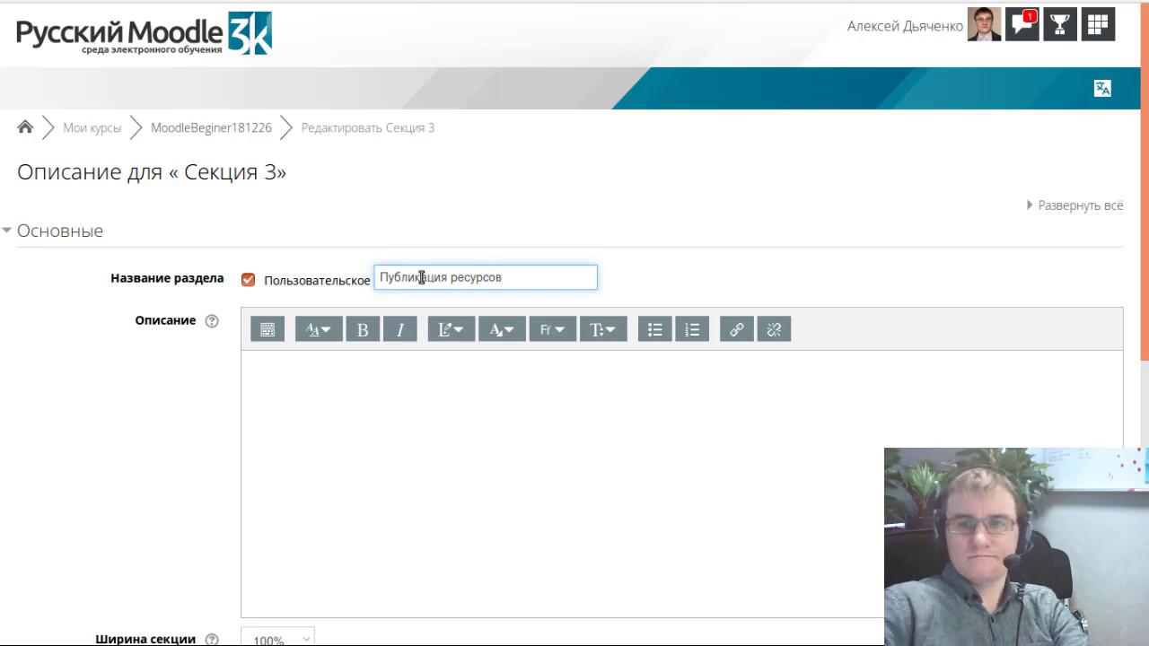
scroll(479, 308, "down", 3)
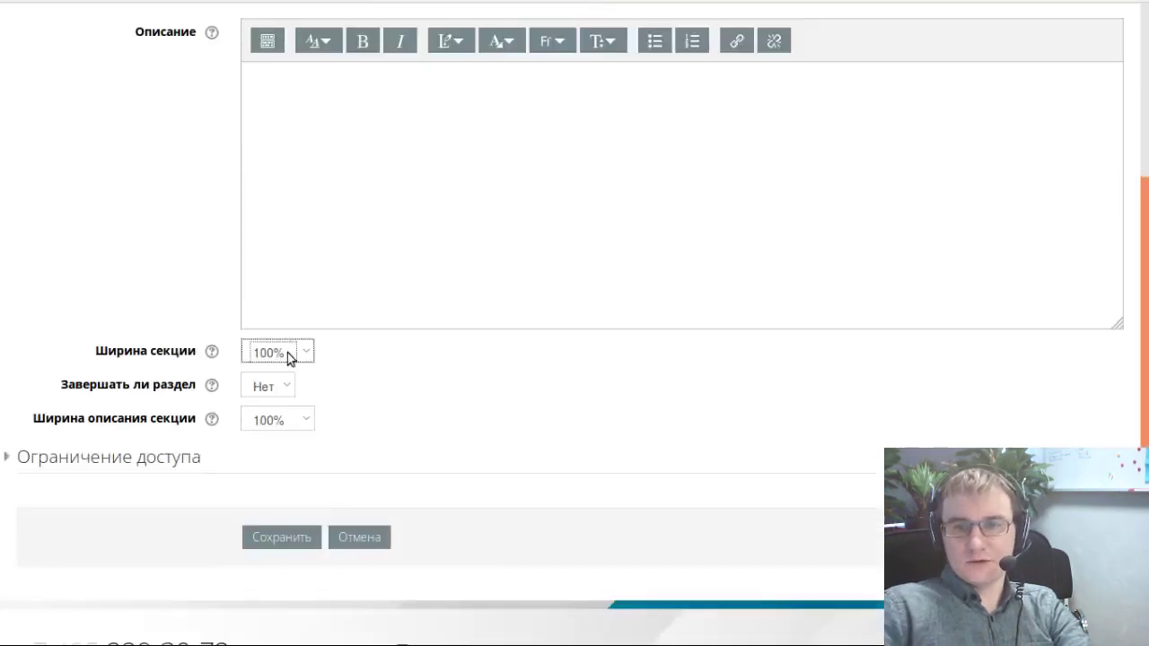
left_click(289, 537)
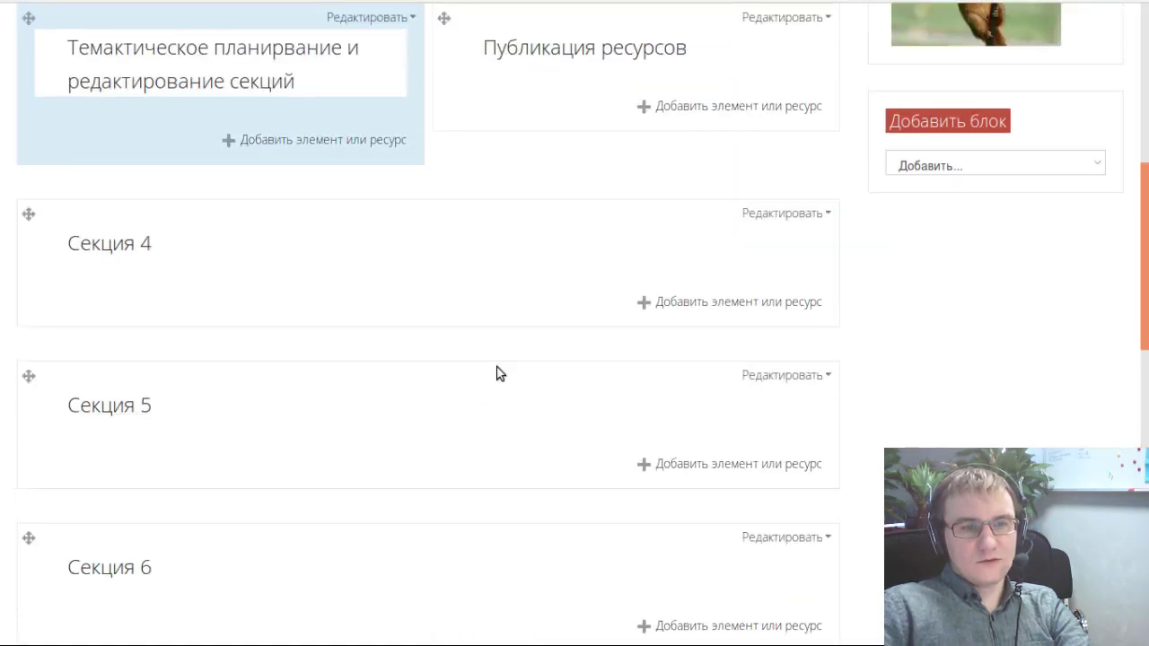
- Examine the course page layout with the full-width and half-width sections and the editing options of Секция 4
scroll(496, 372, "up", 3)
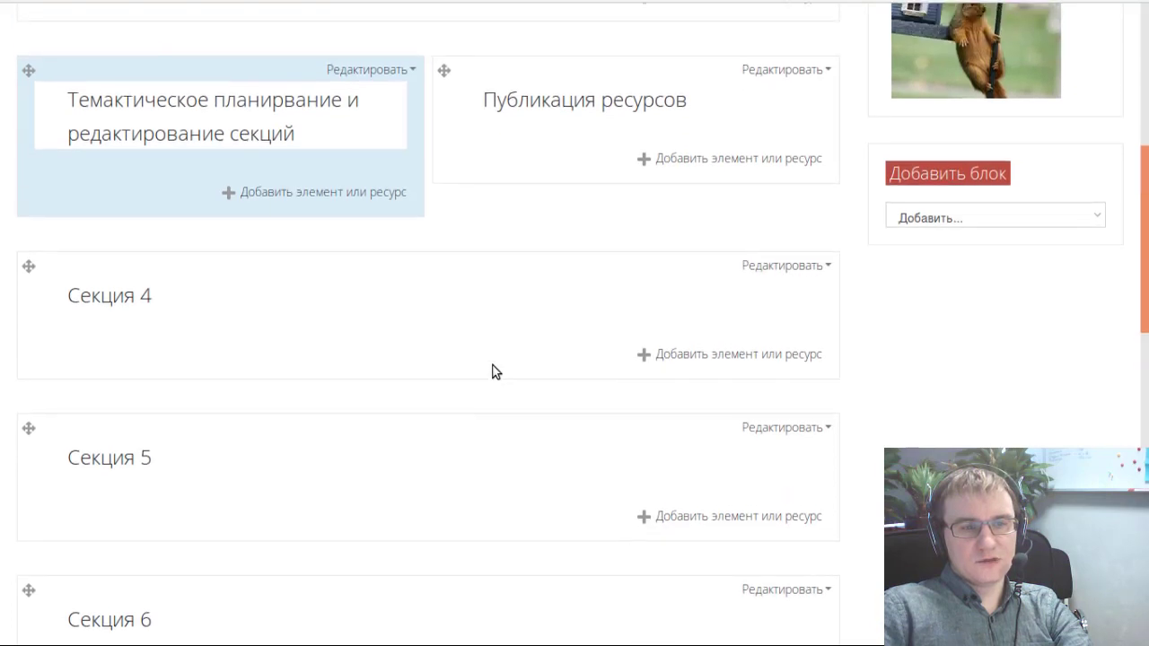
scroll(496, 372, "up", 2)
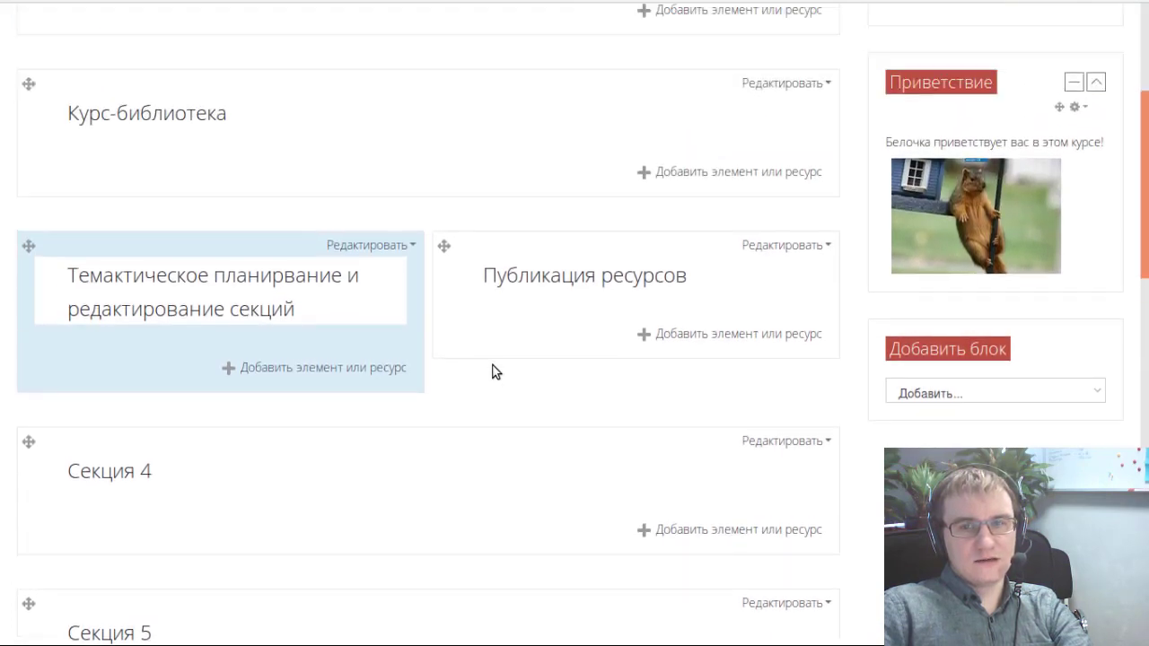
scroll(492, 371, "up", 4)
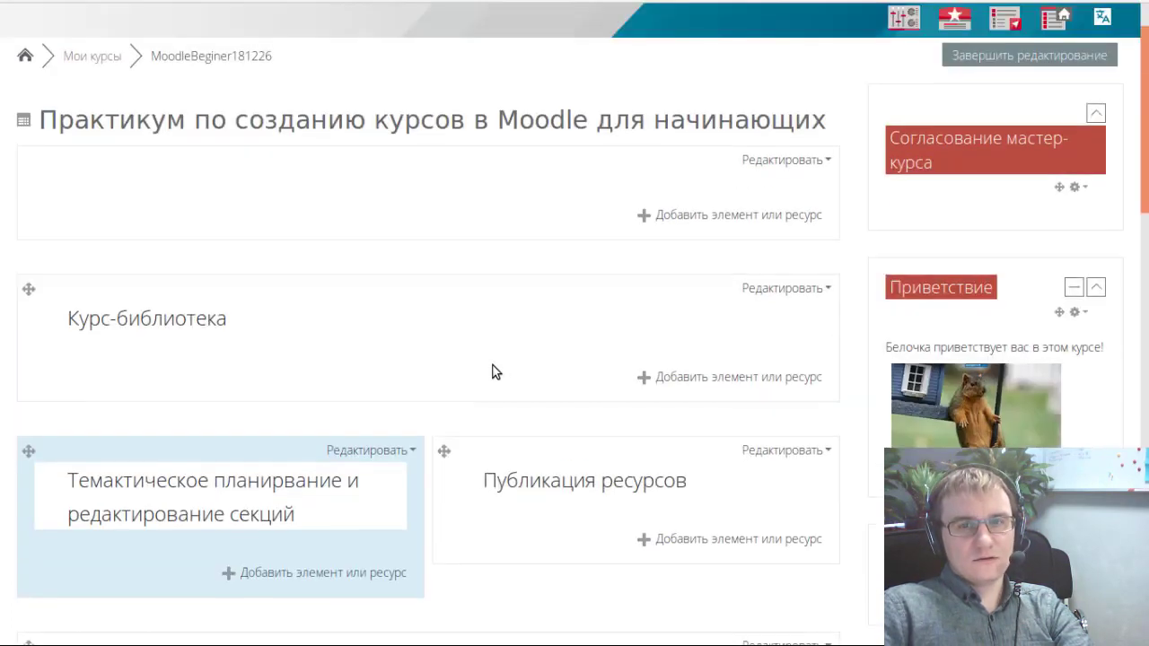
scroll(492, 371, "down", 4)
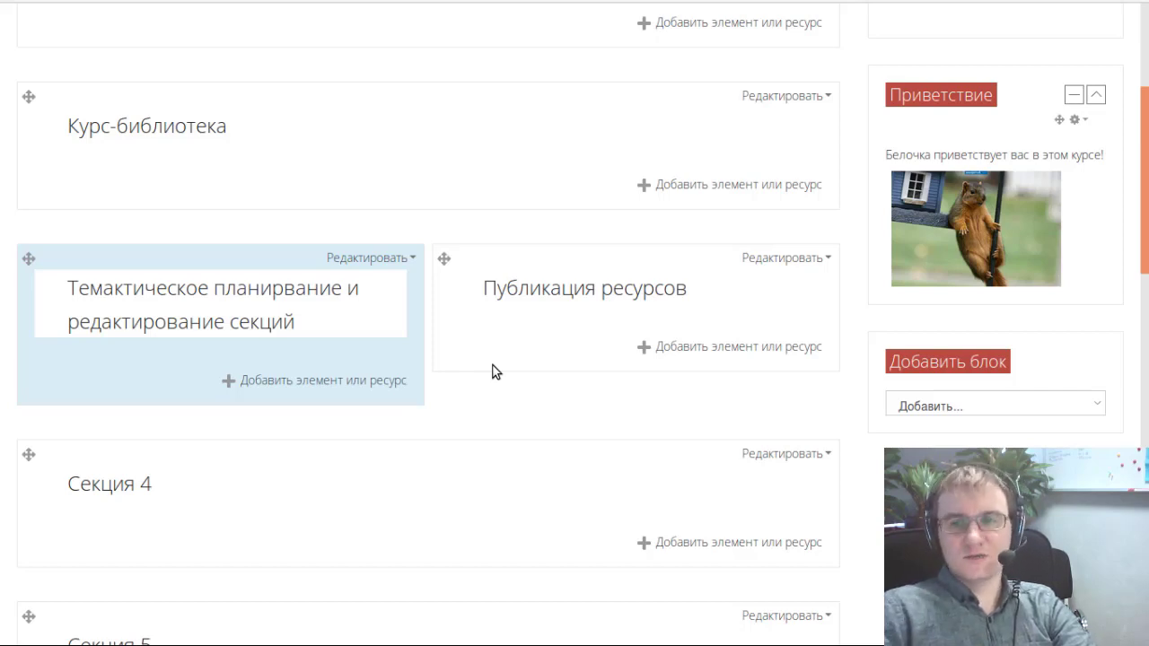
scroll(493, 366, "down", 2)
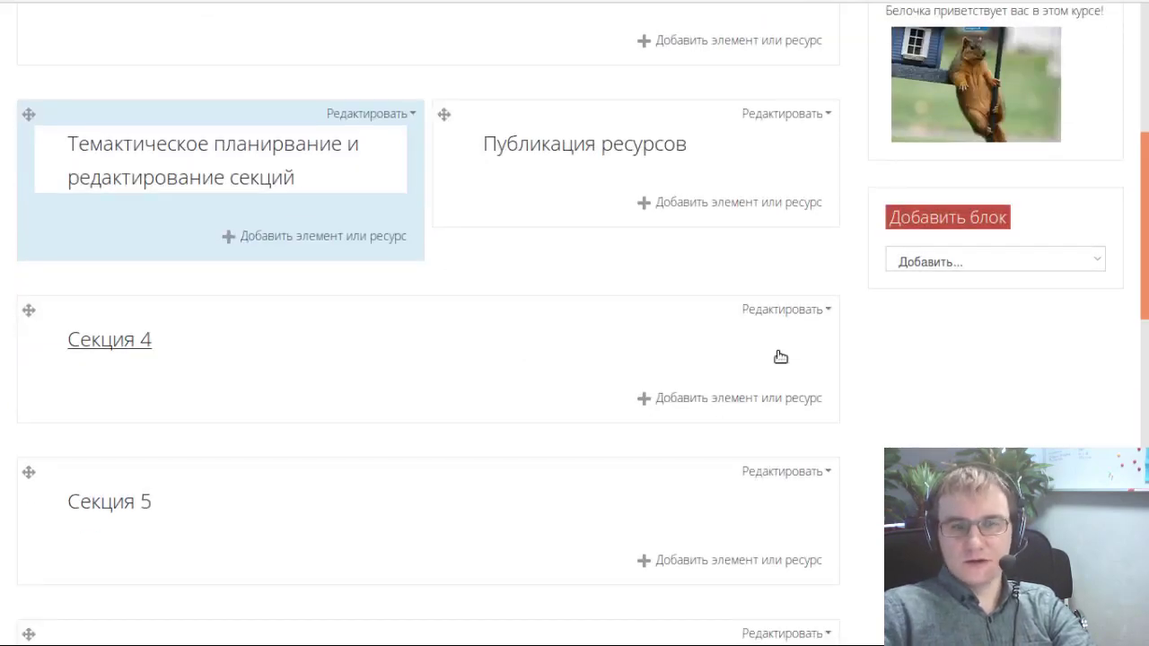
left_click(829, 311)
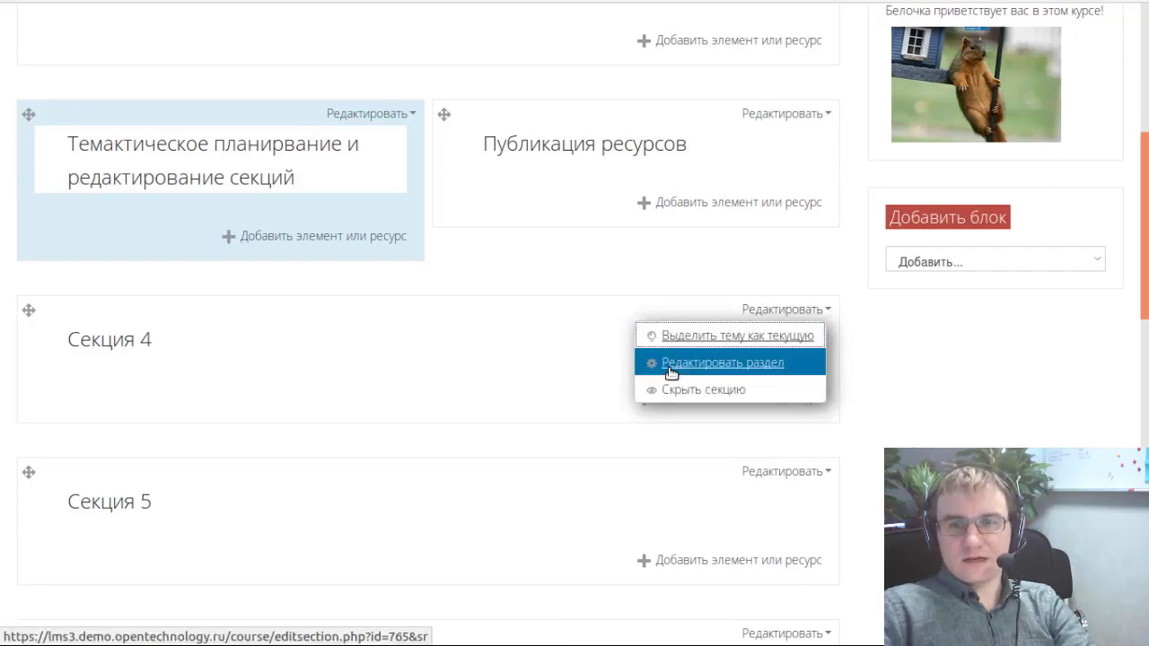
left_click(977, 392)
scroll(977, 401, "up", 3)
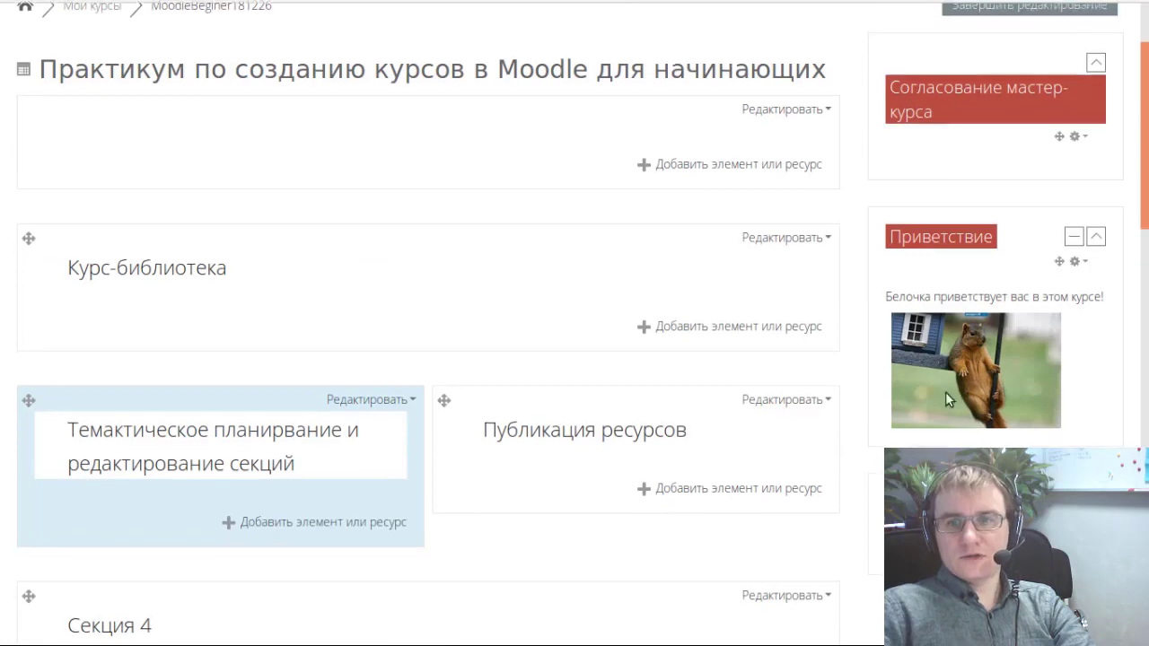
scroll(945, 391, "down", 2)
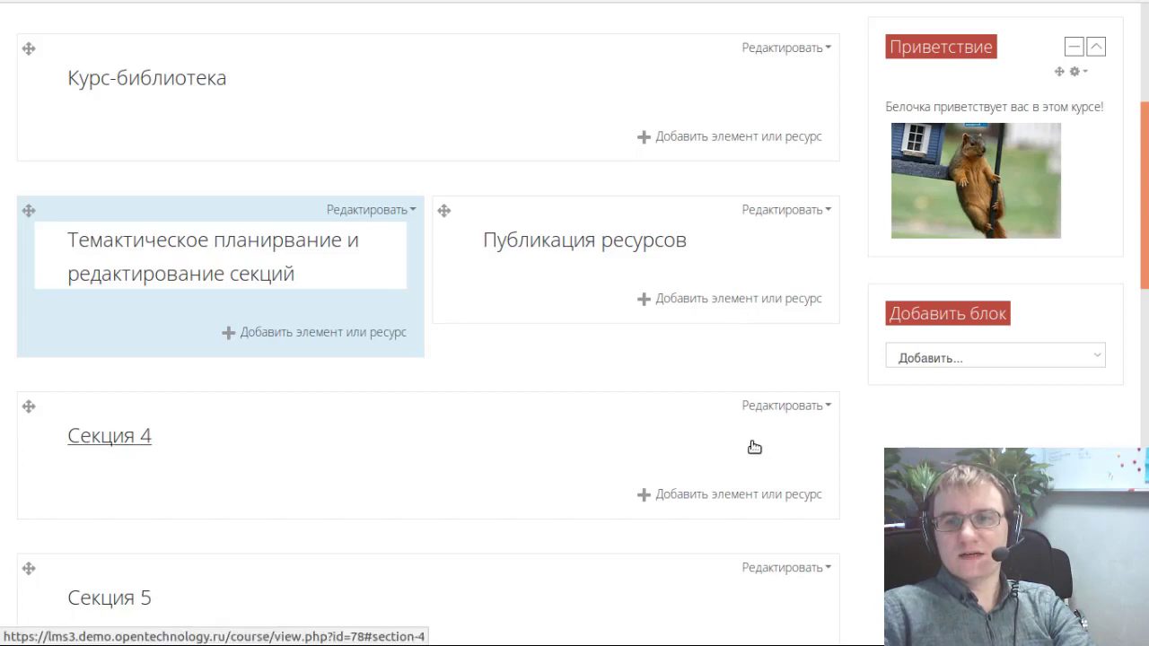
- Open the settings of Секция 4 for editing and enable a custom section name
scroll(754, 446, "down", 1)
left_click(791, 314)
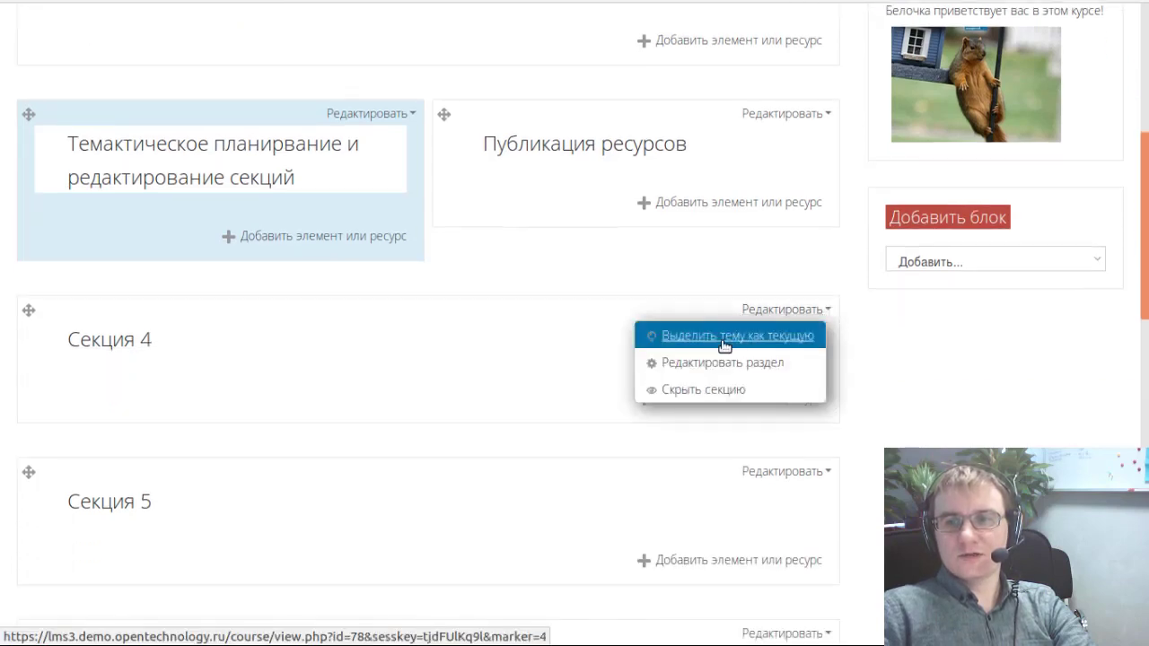
left_click(708, 365)
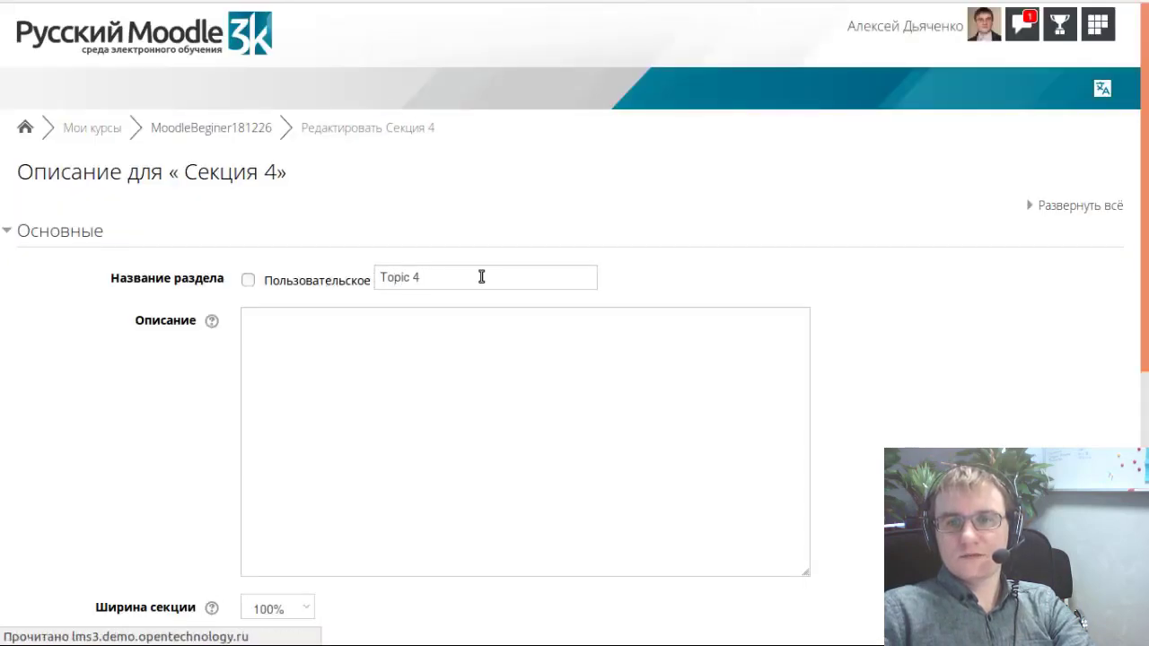
left_click(248, 280)
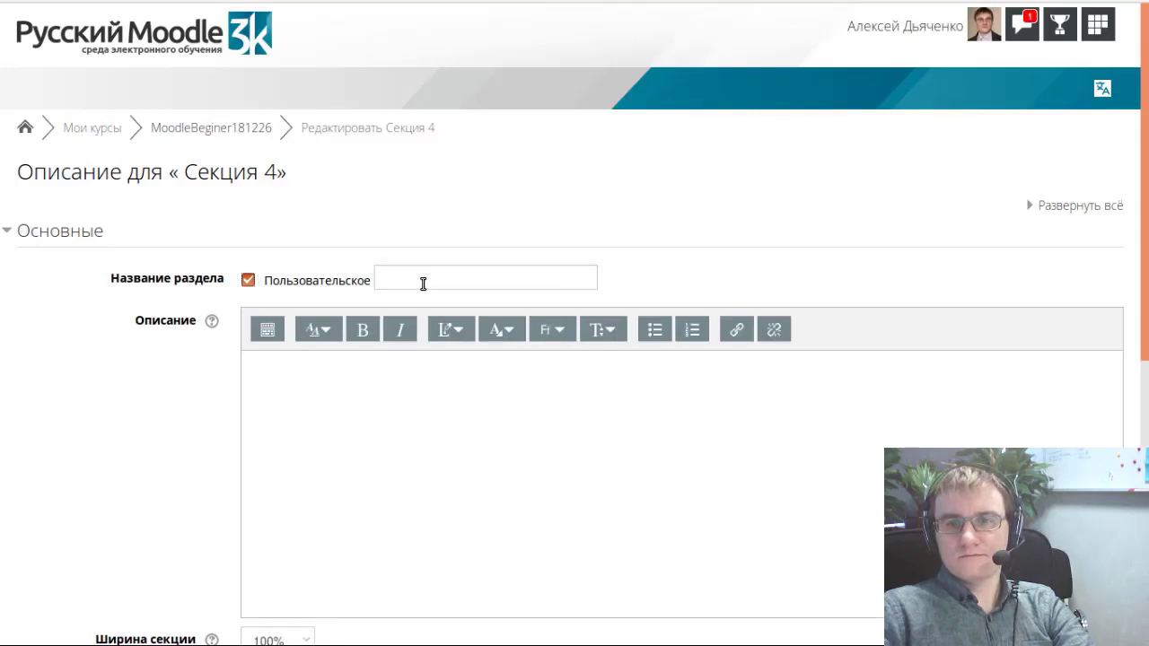
- Name Секция 4 "Контроль знаний" and save the section at its full width
left_click(423, 282)
type("Контроль")
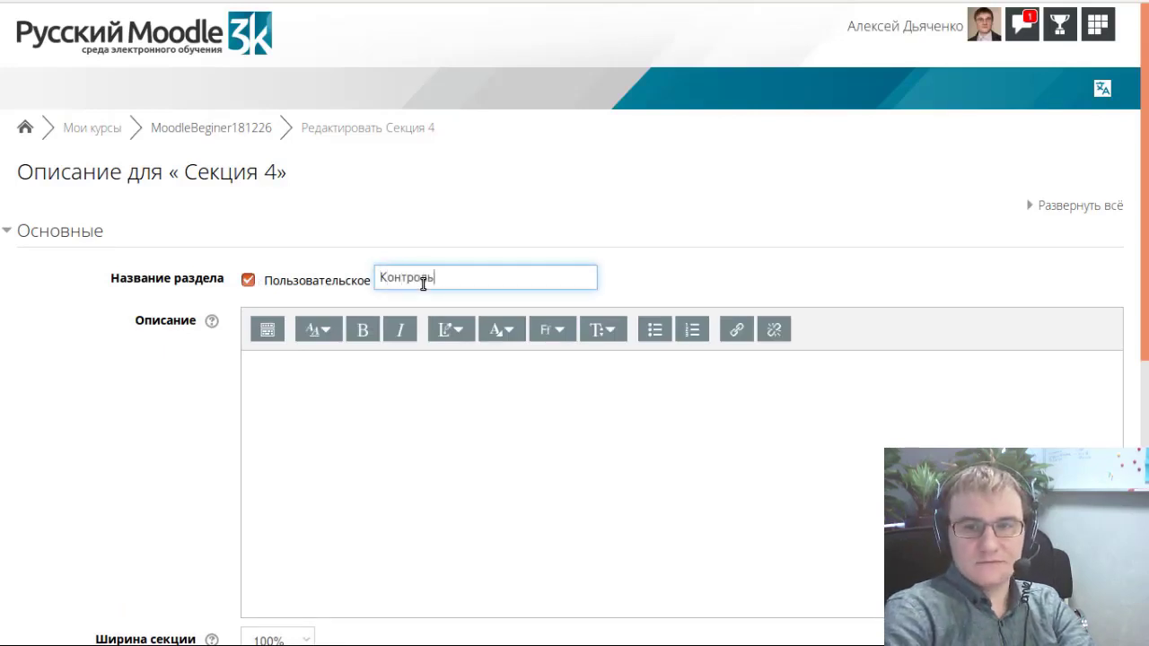
type(" знаний")
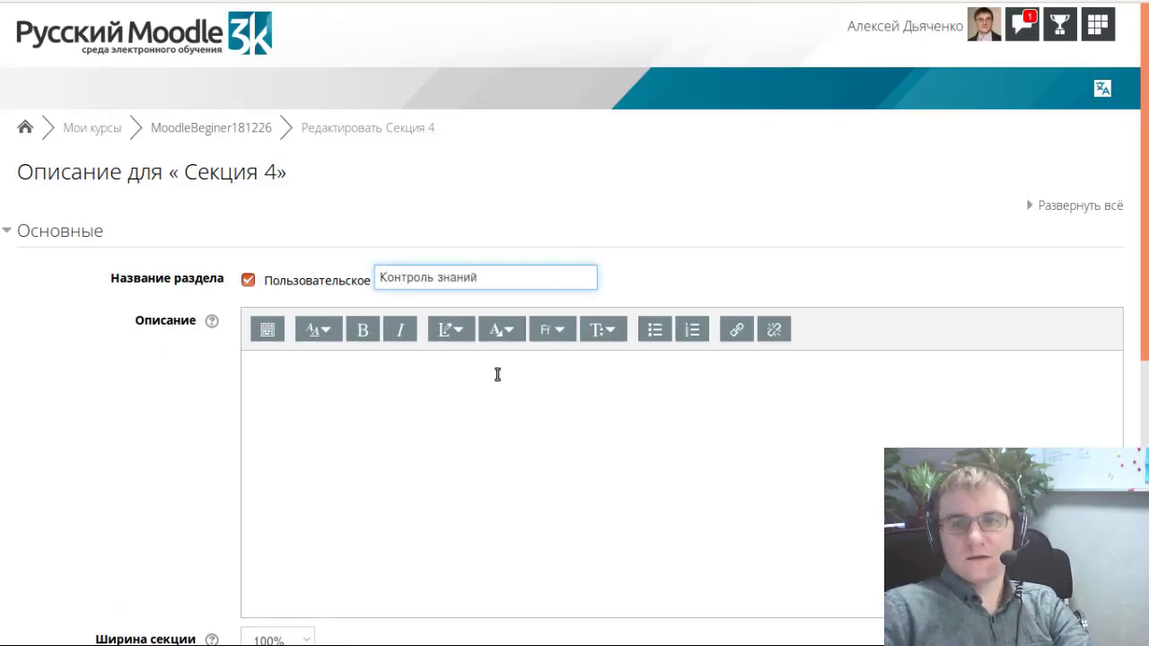
scroll(499, 385, "down", 4)
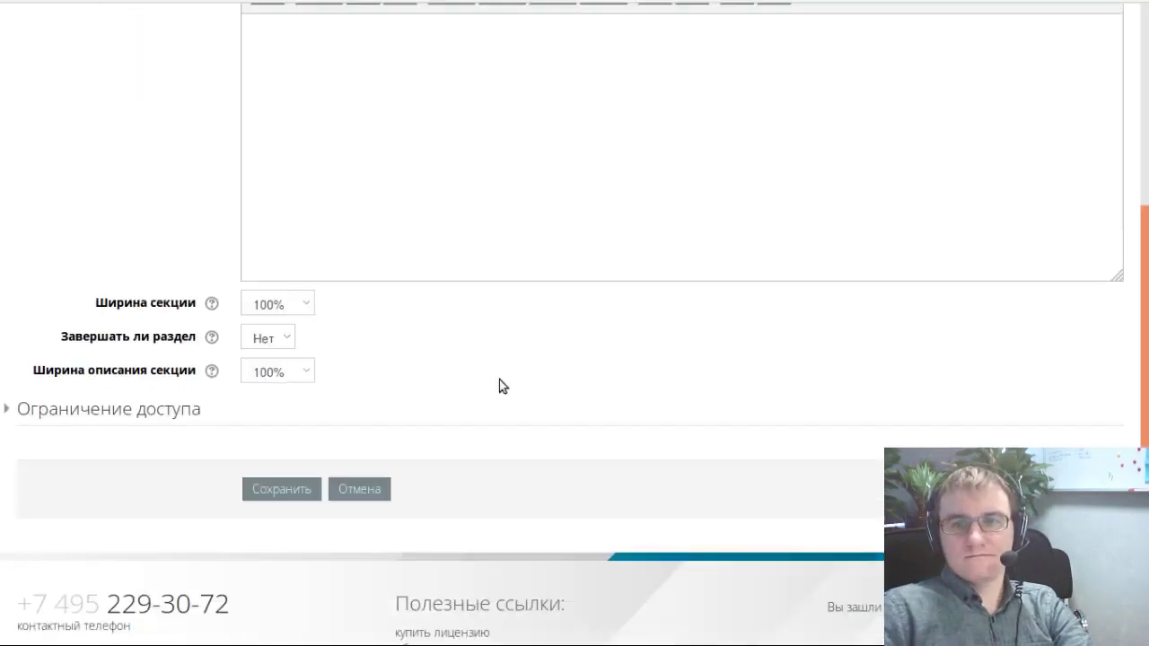
left_click(284, 492)
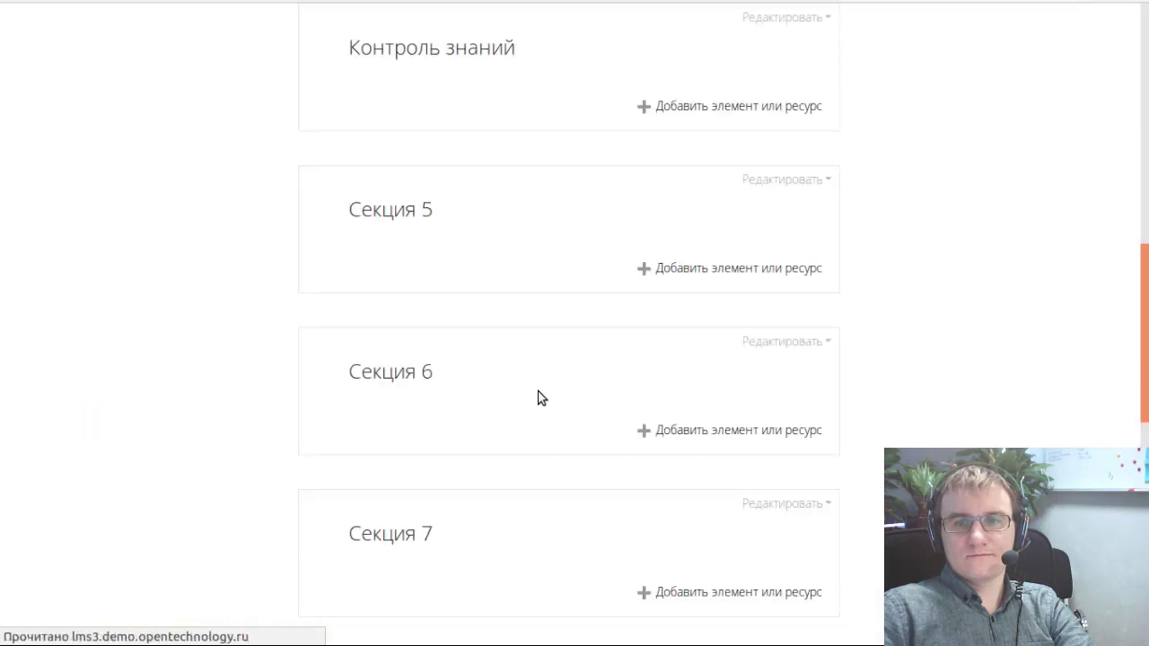
- Mark Секция 5 as the current topic of the course
scroll(538, 395, "up", 3)
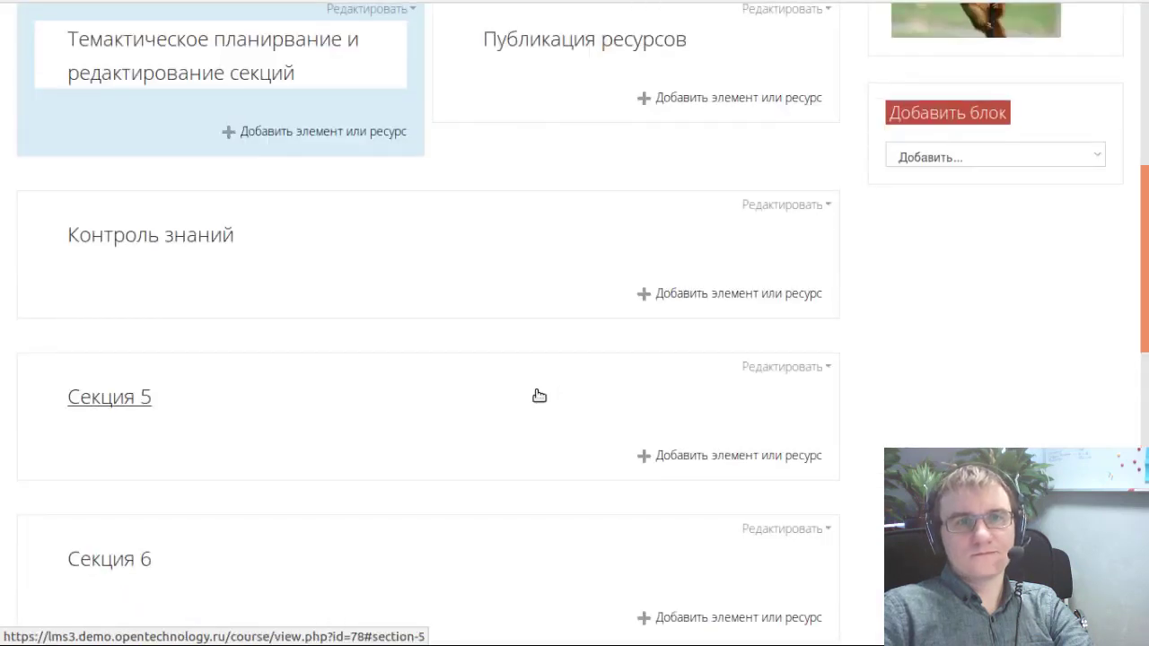
scroll(538, 394, "down", 6)
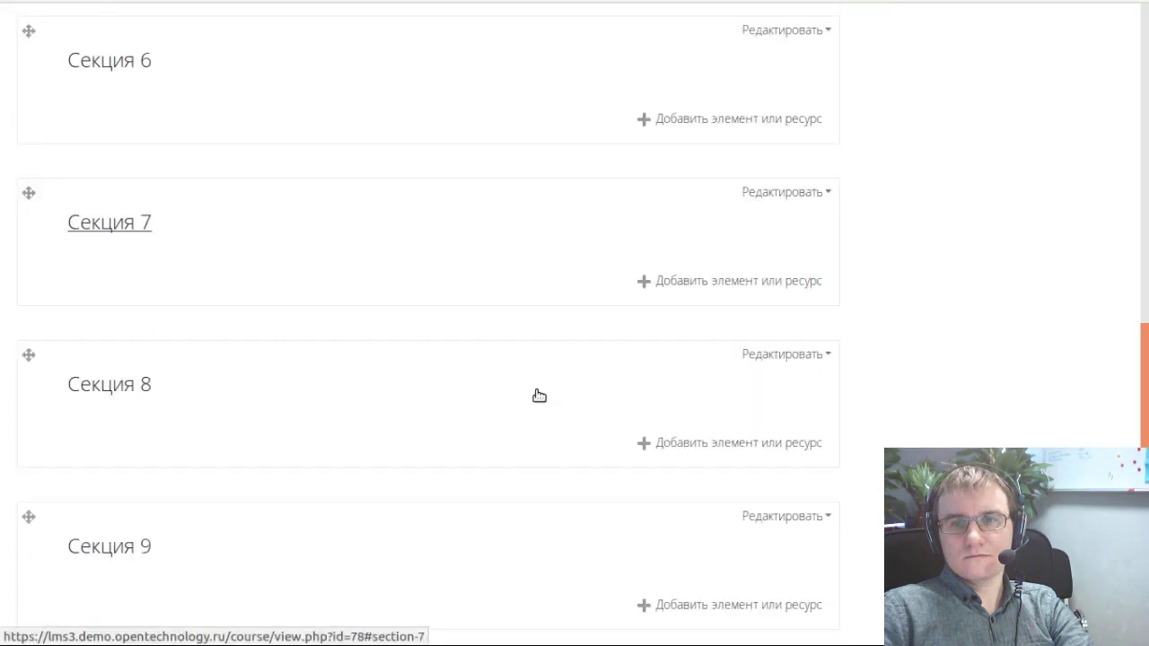
scroll(538, 395, "up", 6)
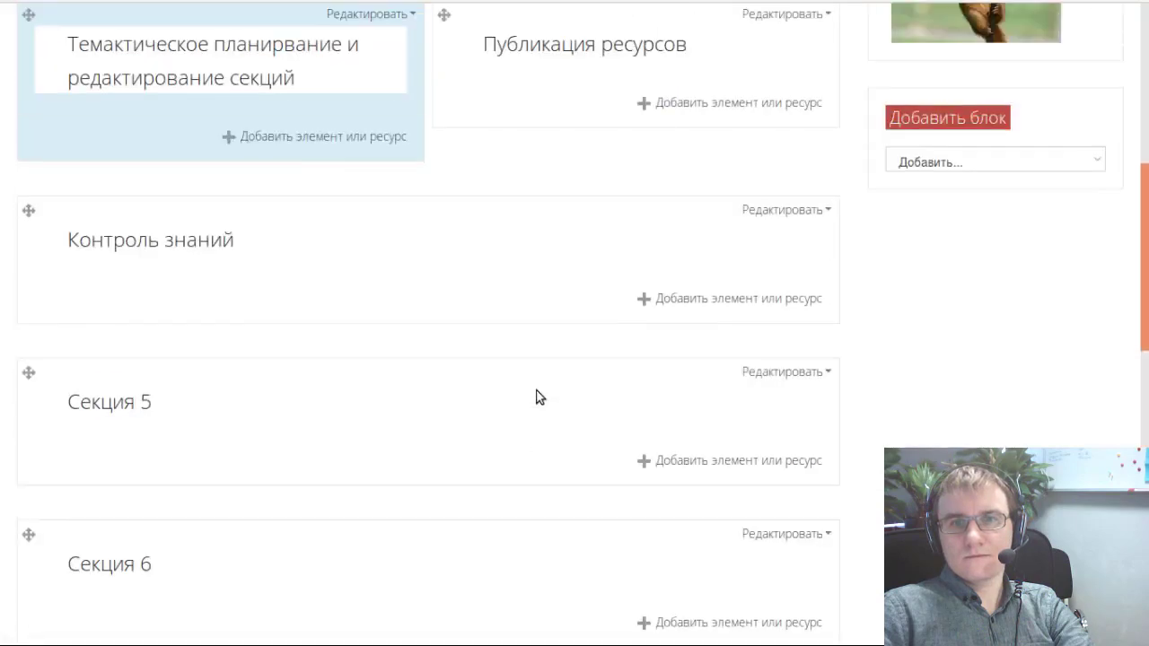
scroll(502, 393, "down", 3)
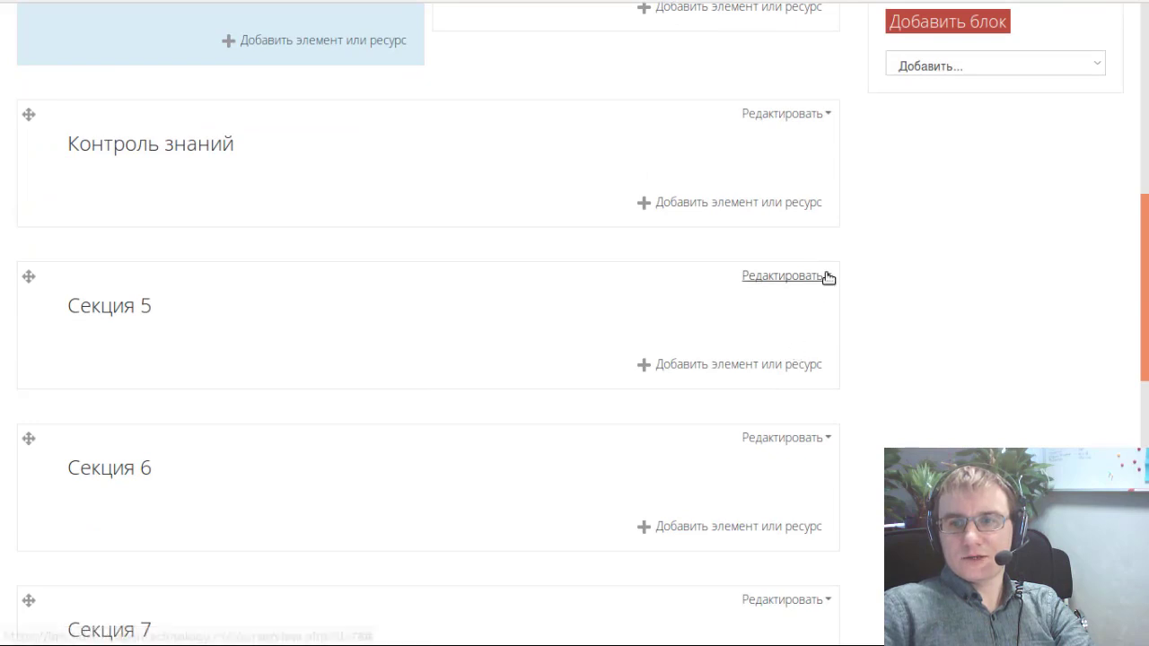
left_click(781, 276)
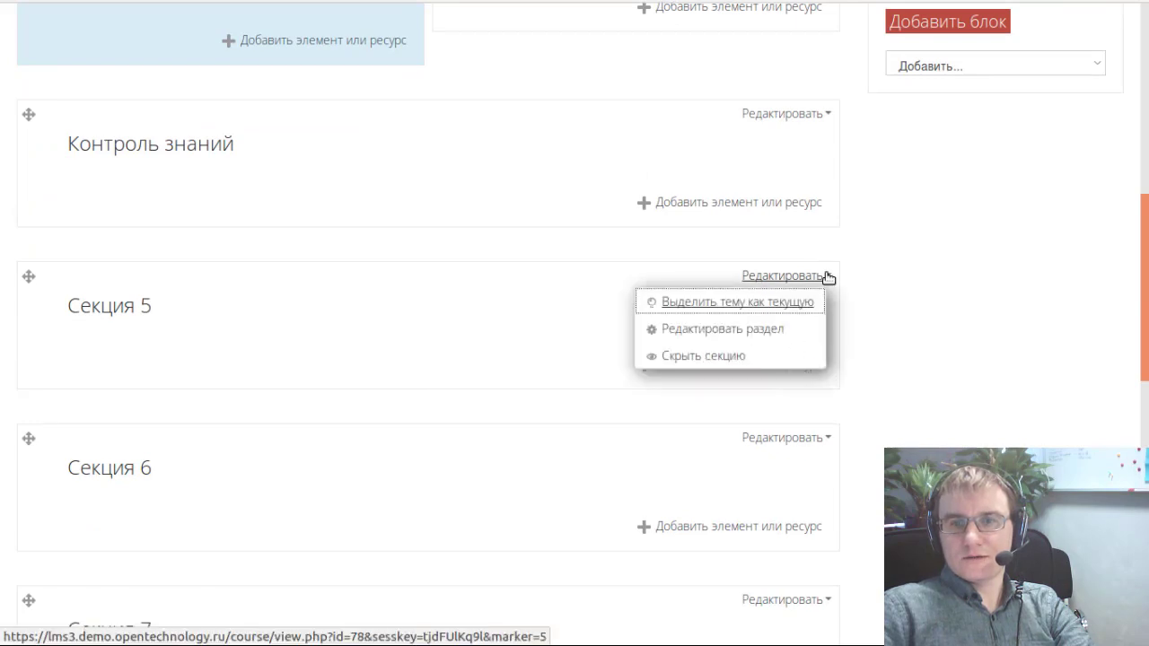
left_click(739, 303)
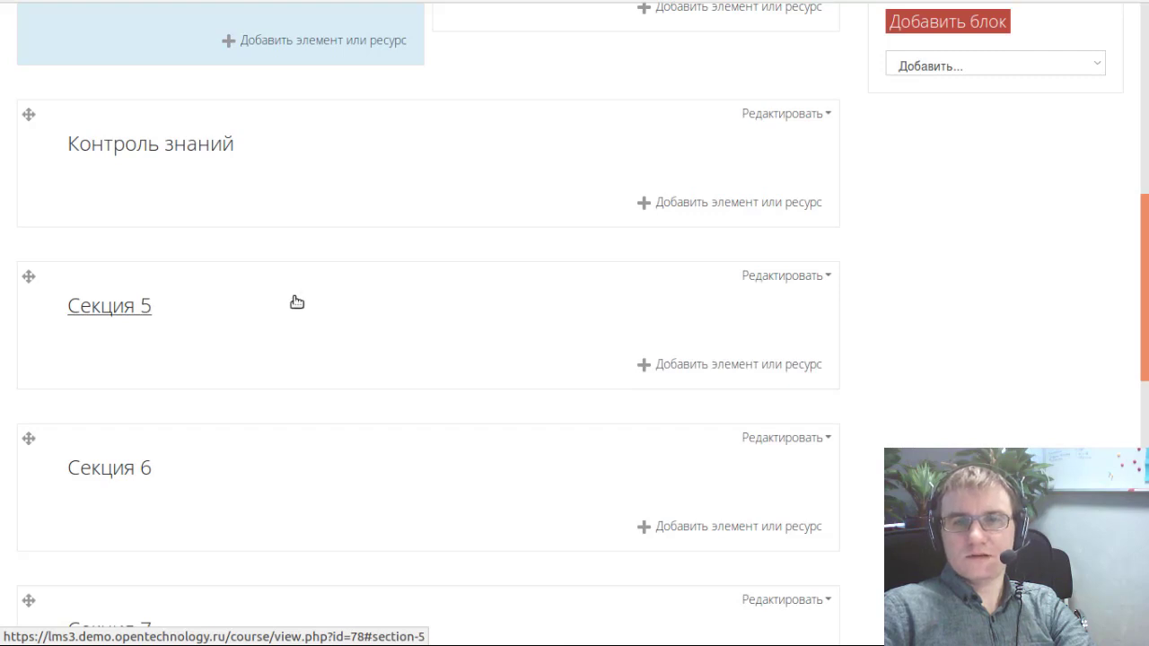
left_click(296, 302)
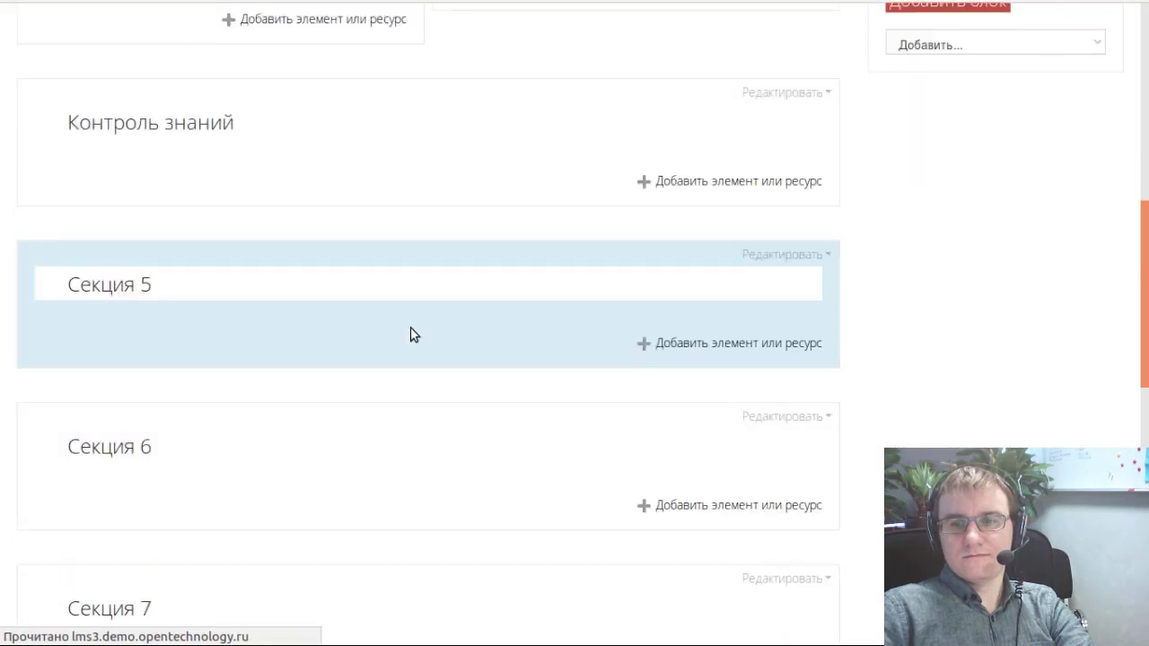
- Open the settings of Секция 5 and give it the custom name "Создание заданий"
left_click(824, 255)
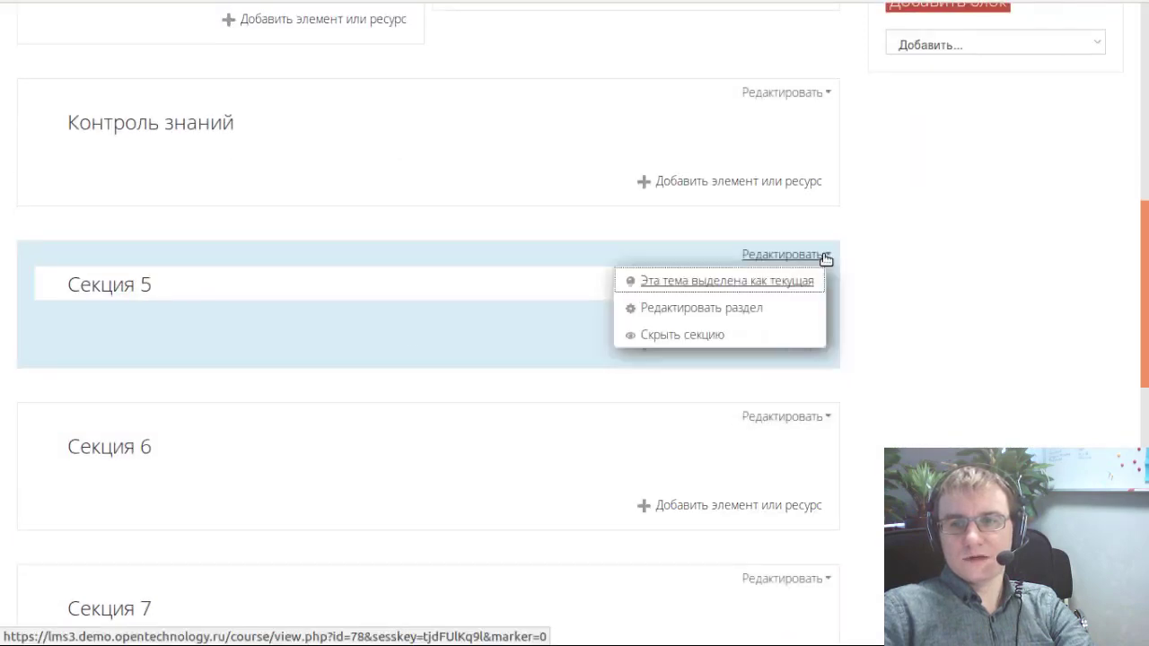
left_click(705, 318)
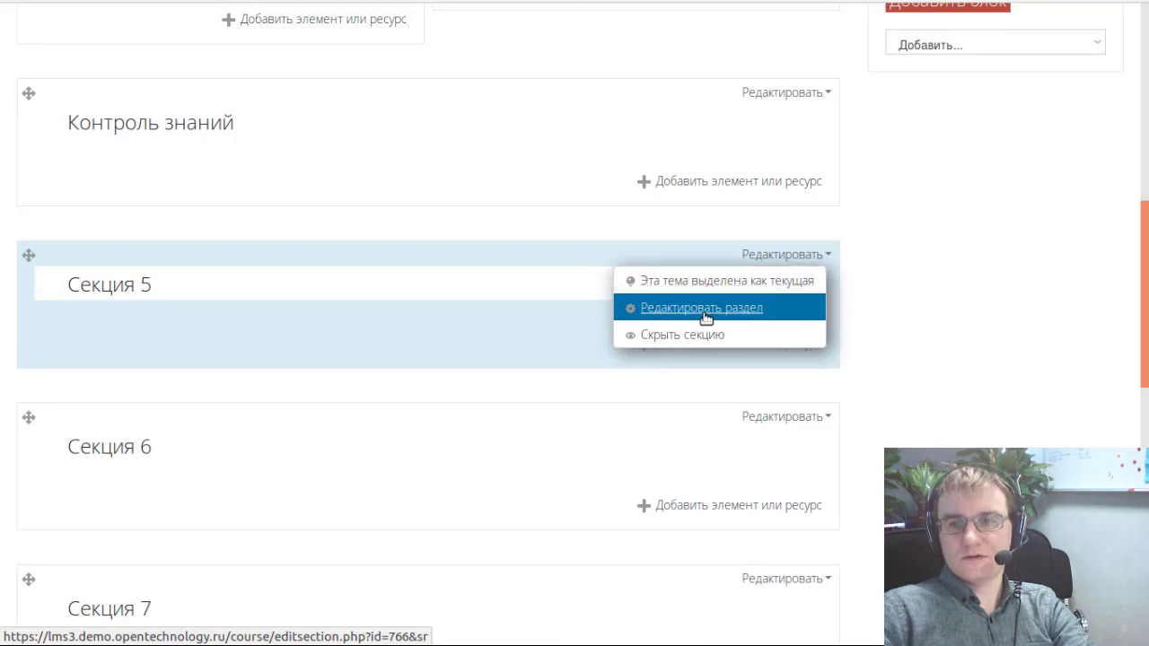
left_click(705, 314)
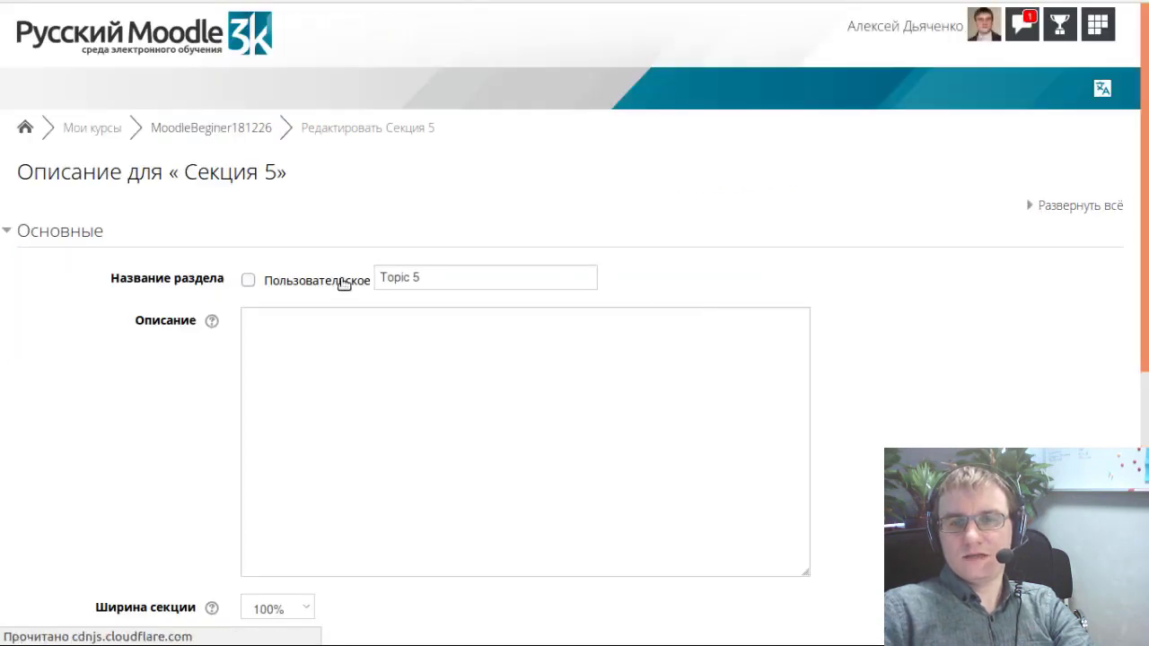
left_click(248, 280)
left_click(483, 278)
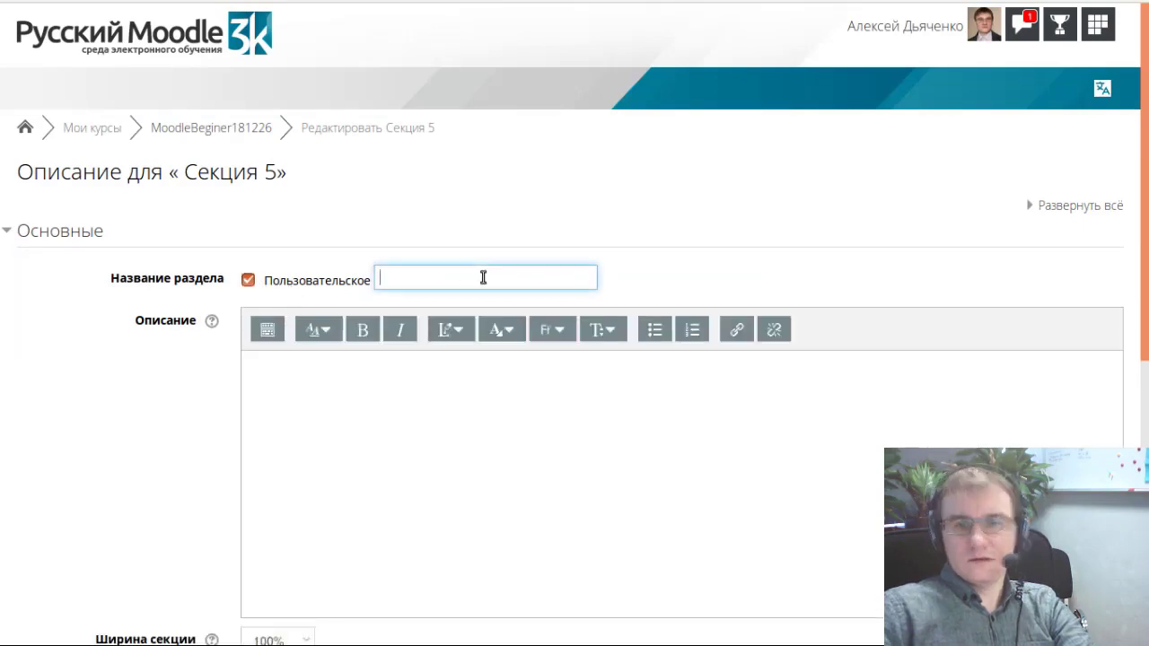
type("Создание")
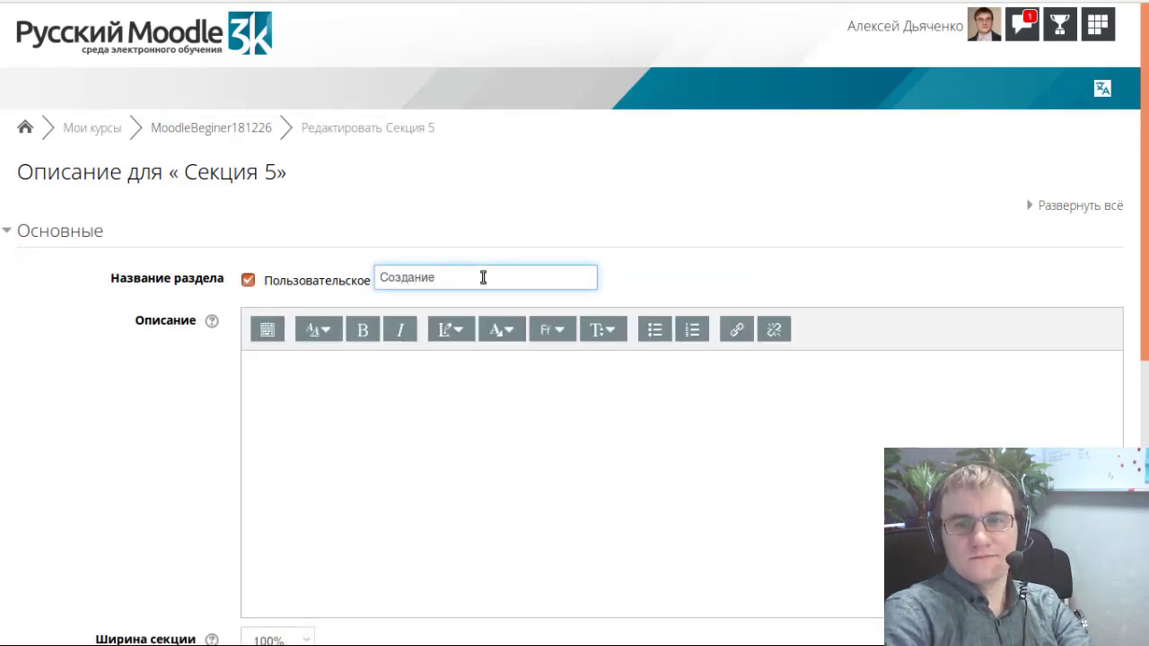
type(" заданий")
- Set the width of the "Создание заданий" section to 50% and save it
scroll(460, 365, "down", 5)
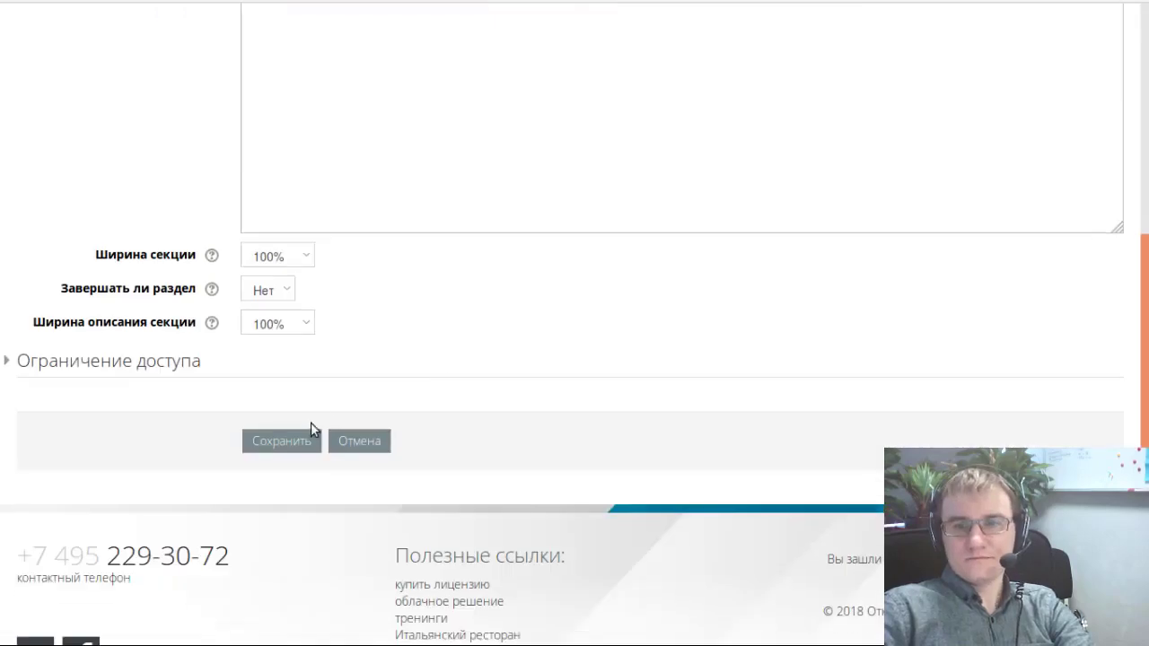
left_click(294, 251)
left_click(280, 348)
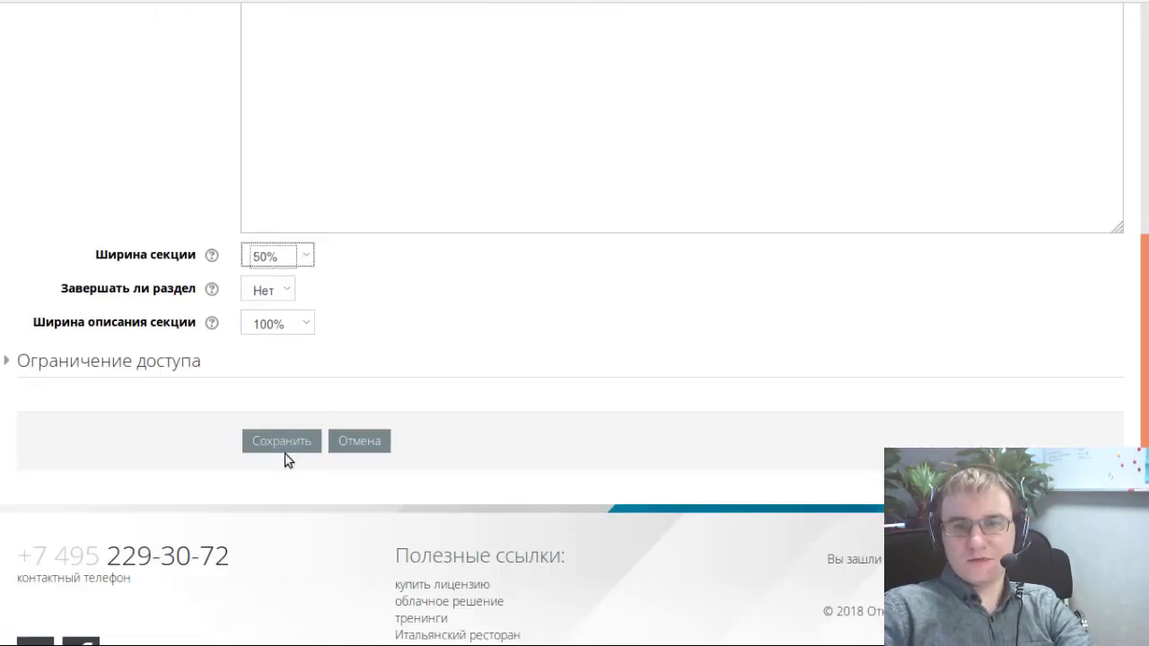
left_click(285, 444)
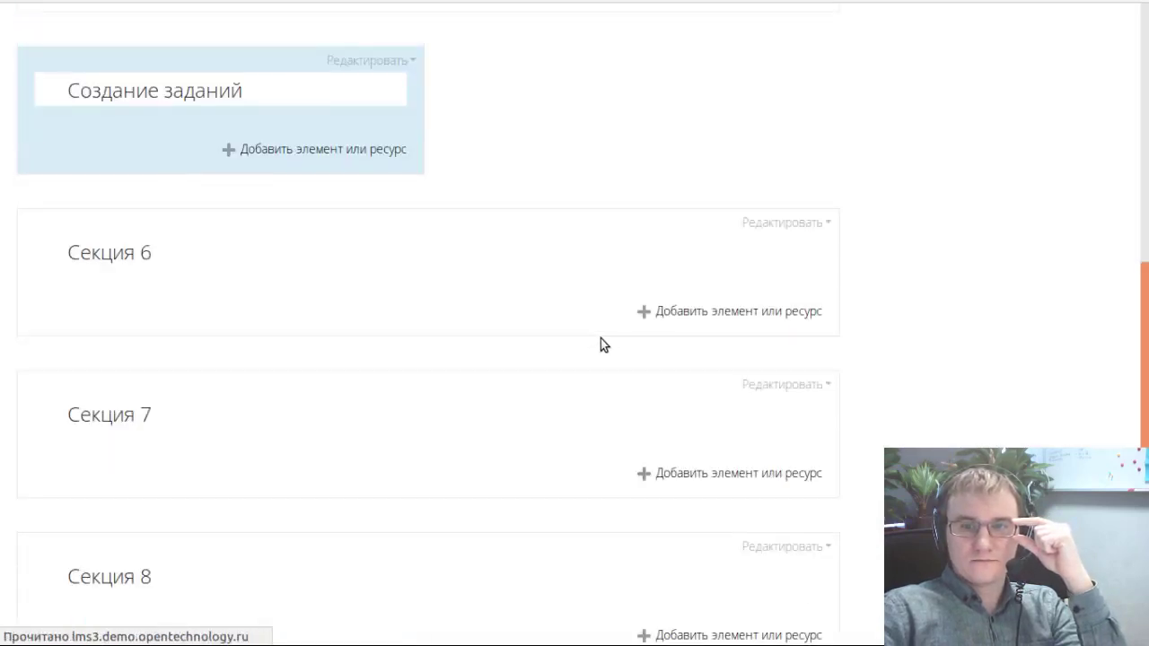
- Open the settings of Секция 6 and give it the custom name "Создание тестов"
left_click(829, 224)
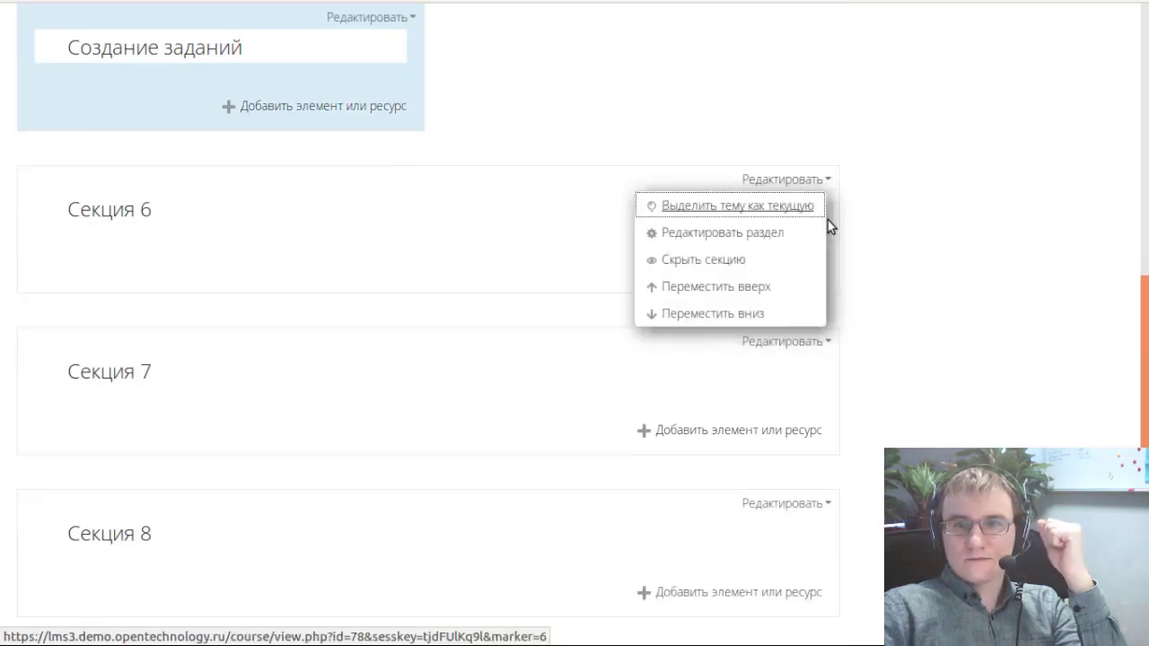
left_click(749, 234)
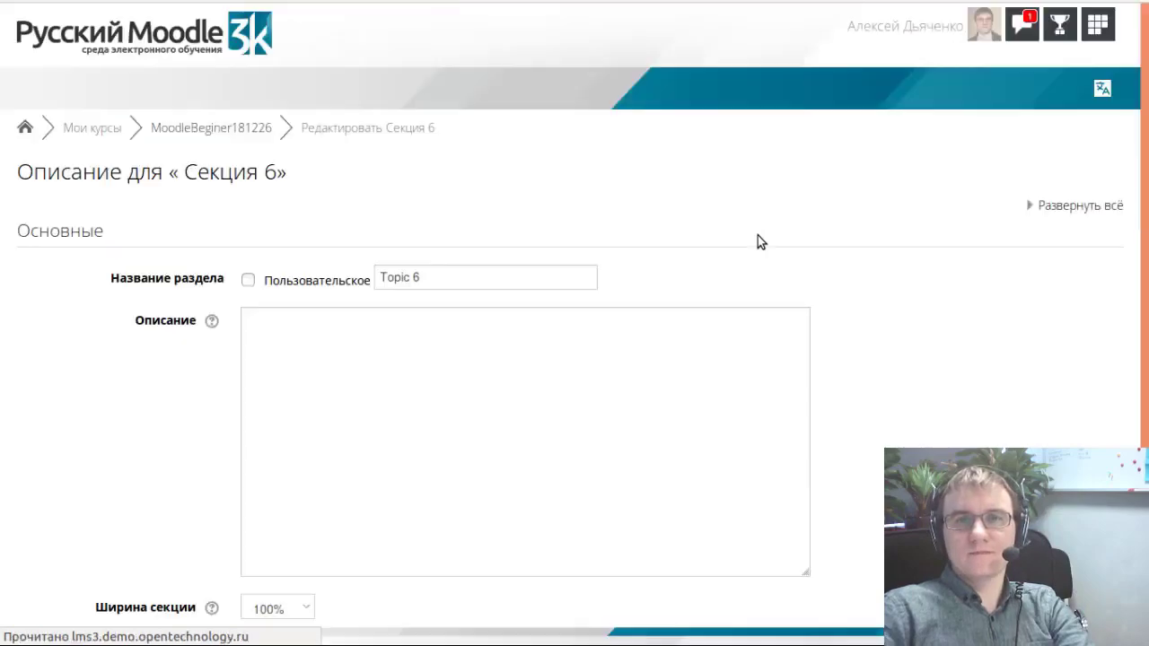
left_click(247, 280)
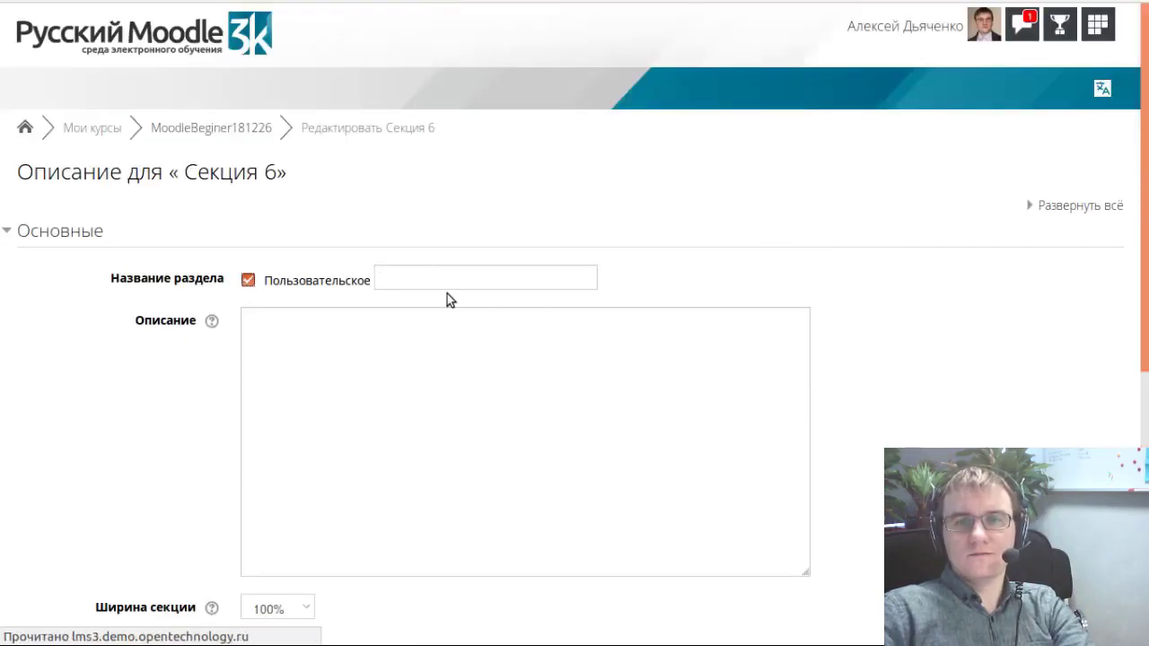
left_click(436, 277)
type("Созд")
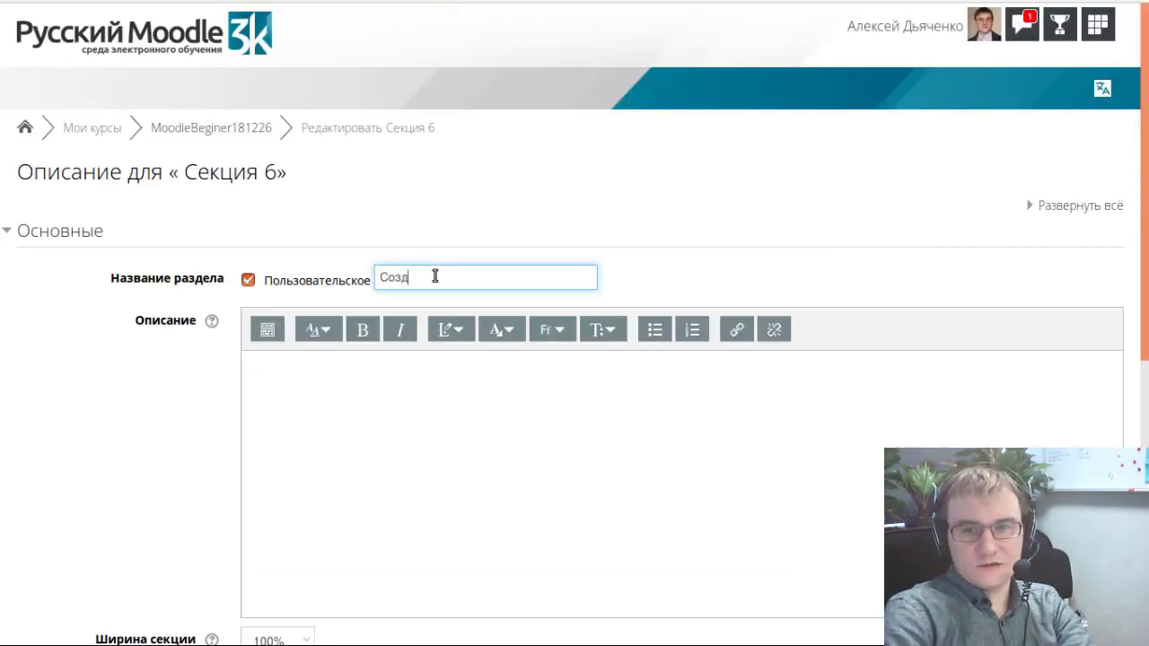
type("ание тестов")
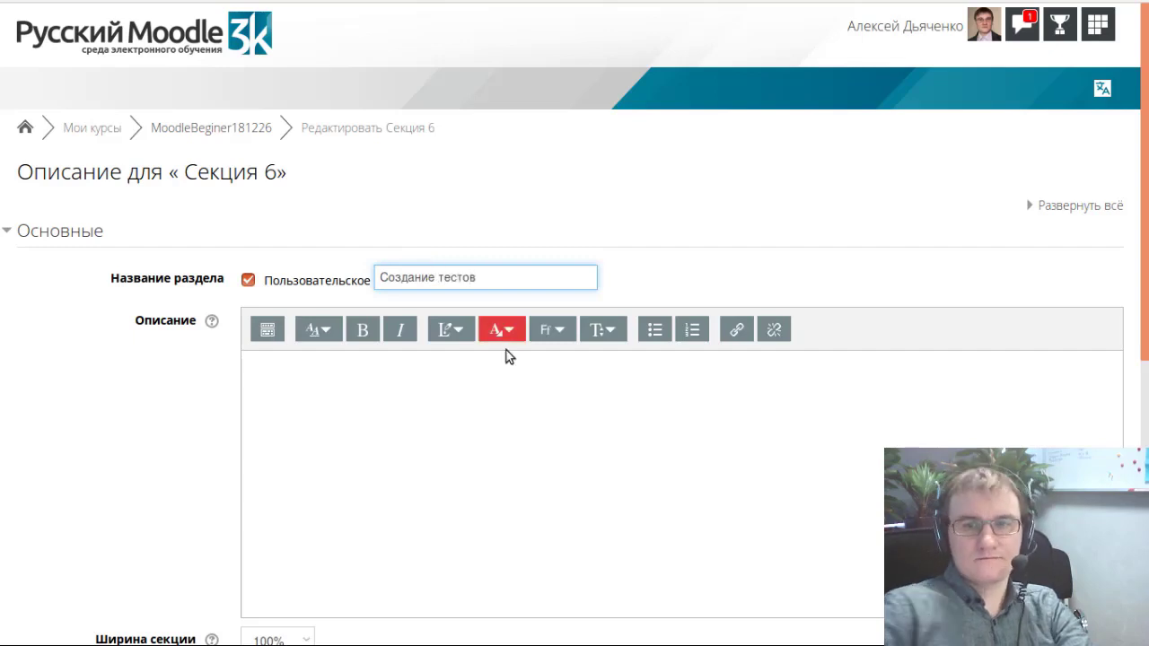
- Set the width of the "Создание тестов" section to 50% and save it
scroll(364, 292, "down", 4)
left_click(296, 305)
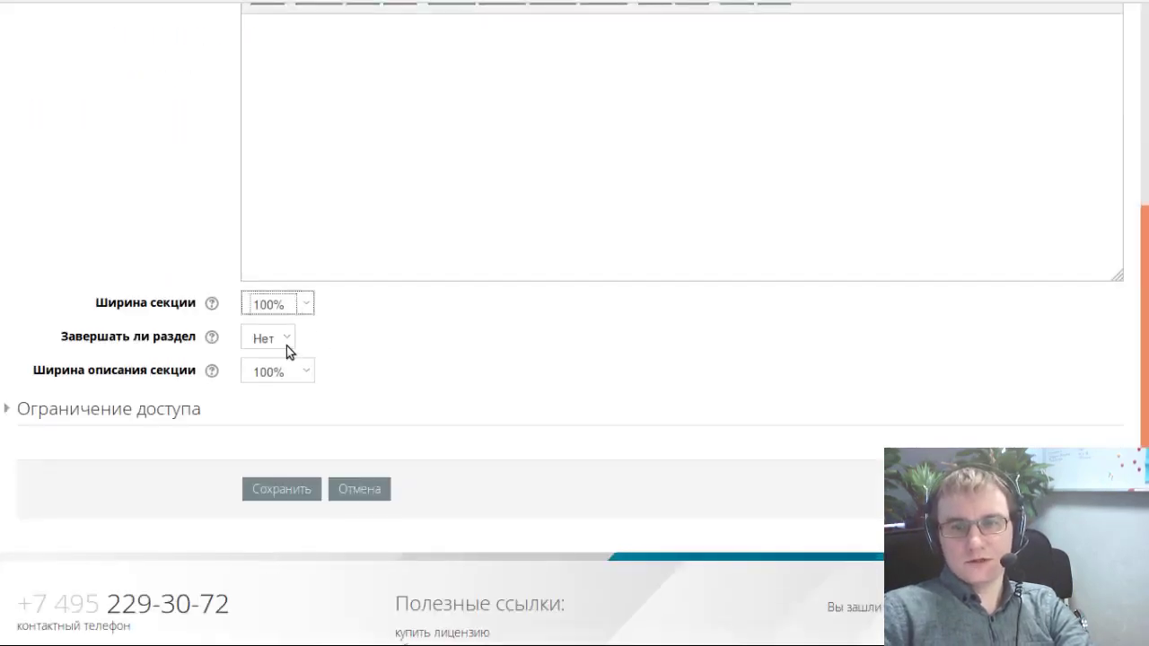
left_click(277, 384)
left_click(281, 489)
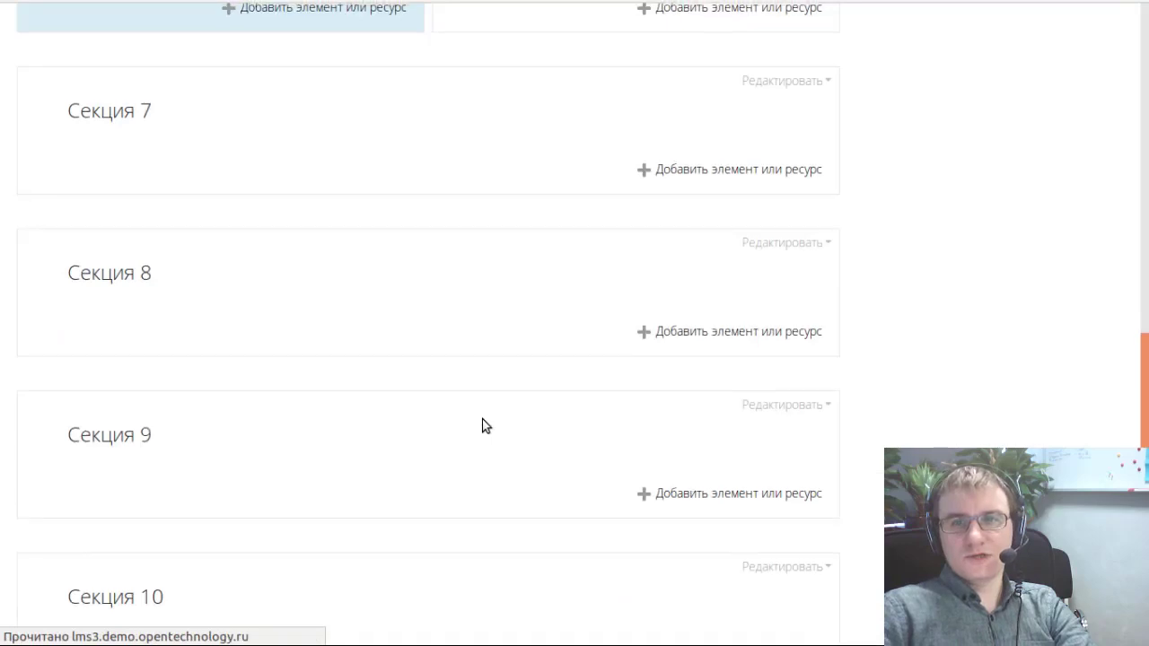
- Remove the unused sections Секция 7 to Секция 10 from the end of the course
scroll(482, 425, "up", 7)
scroll(195, 230, "down", 6)
scroll(192, 223, "up", 7)
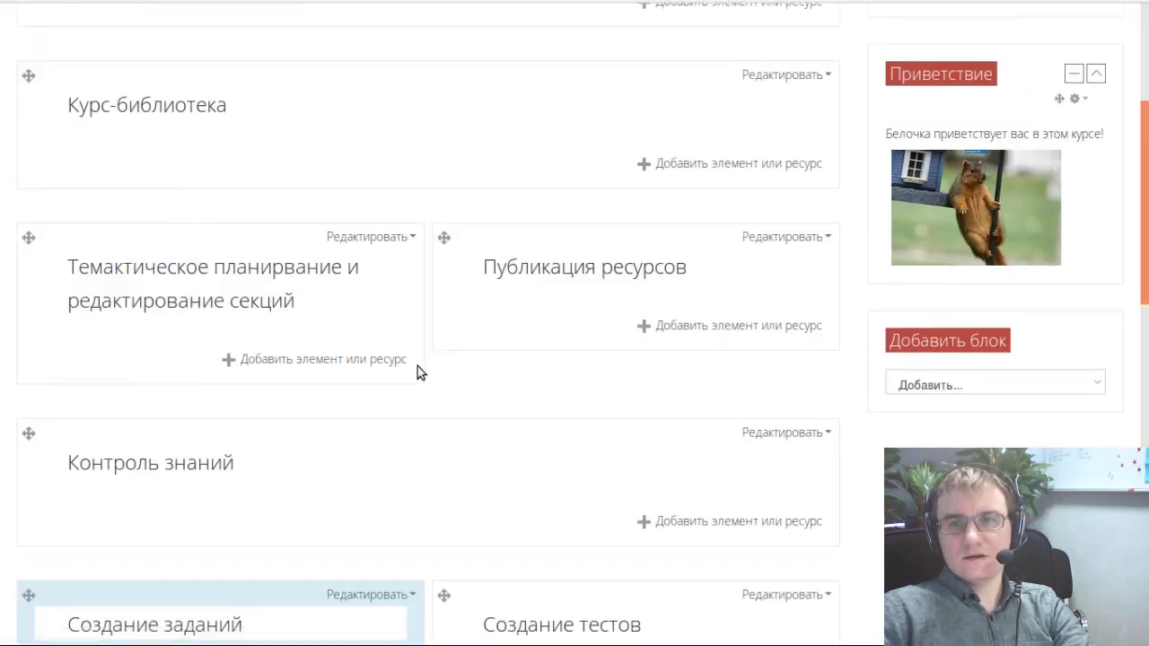
scroll(418, 370, "down", 3)
scroll(448, 353, "down", 4)
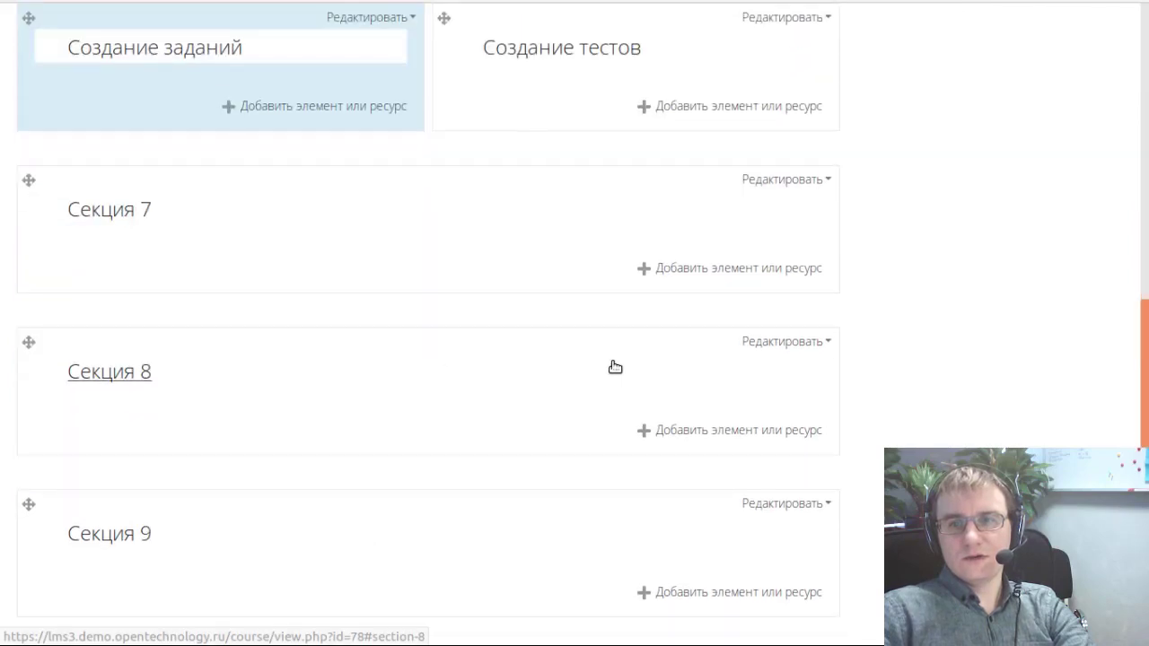
scroll(613, 364, "down", 5)
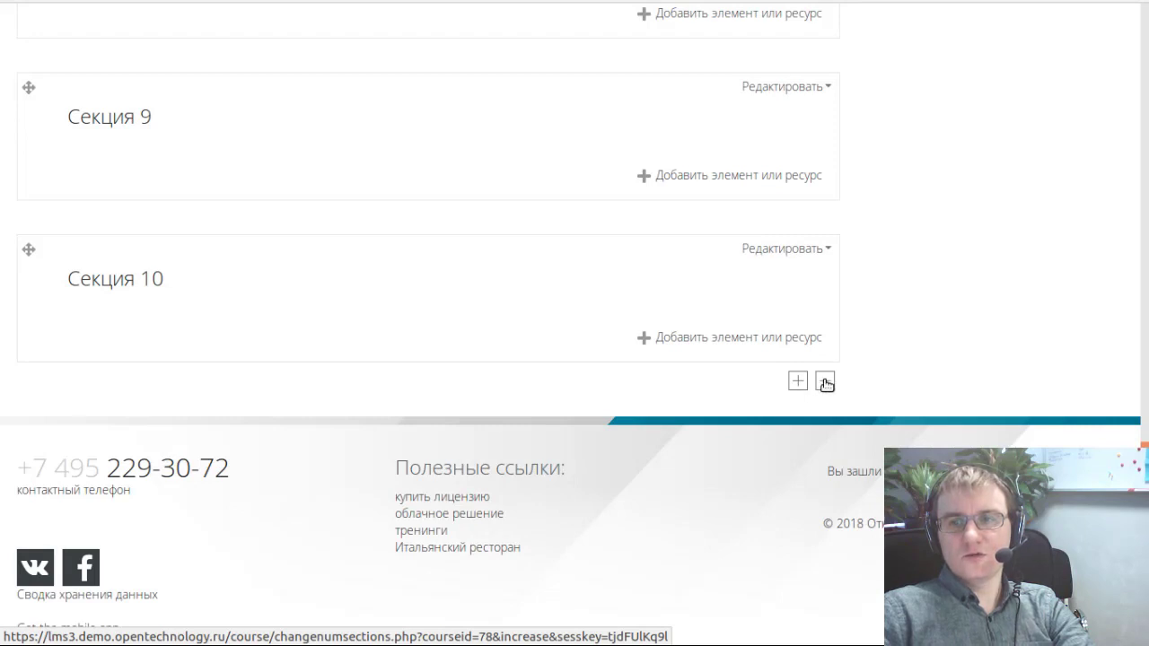
left_click(825, 382)
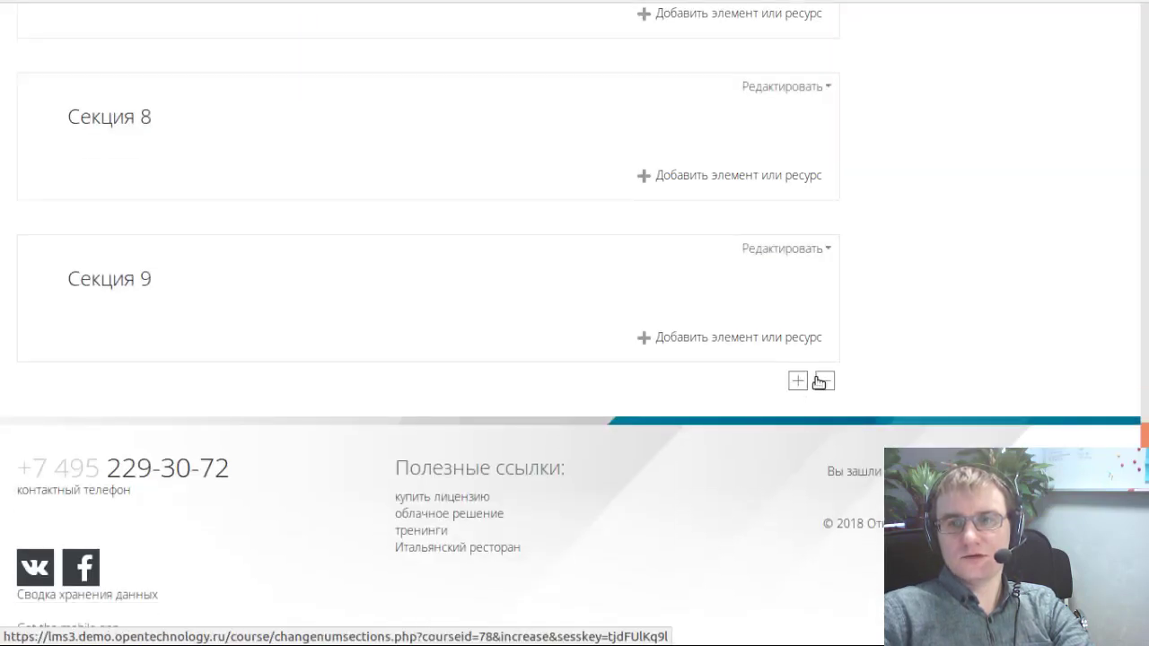
left_click(821, 382)
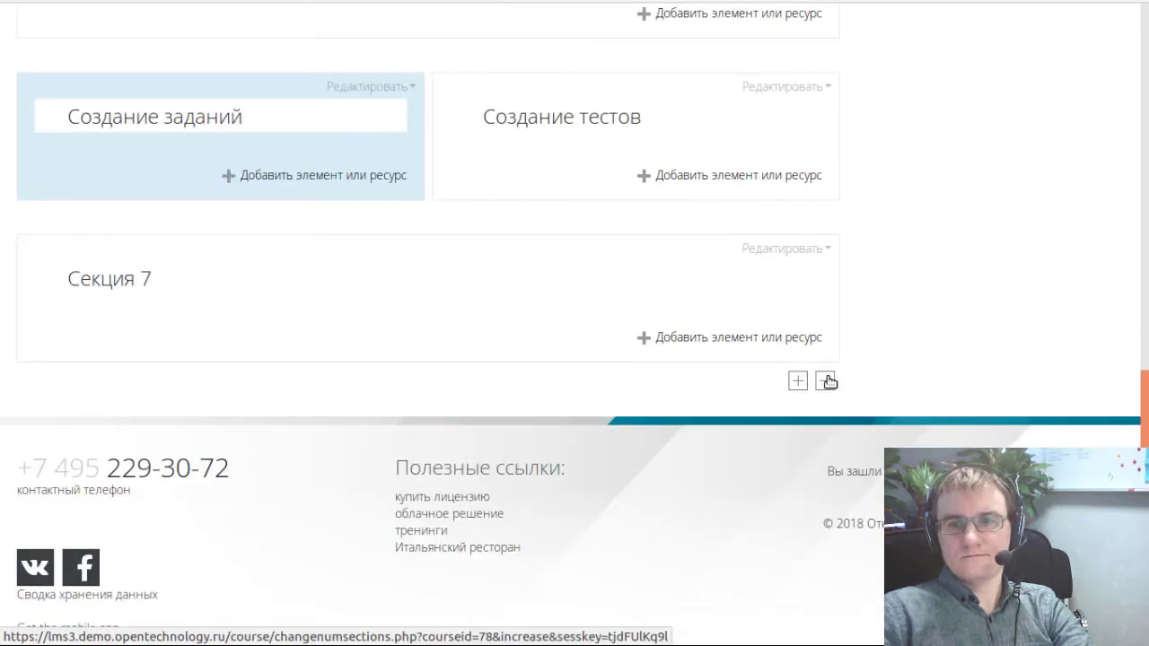
left_click(828, 381)
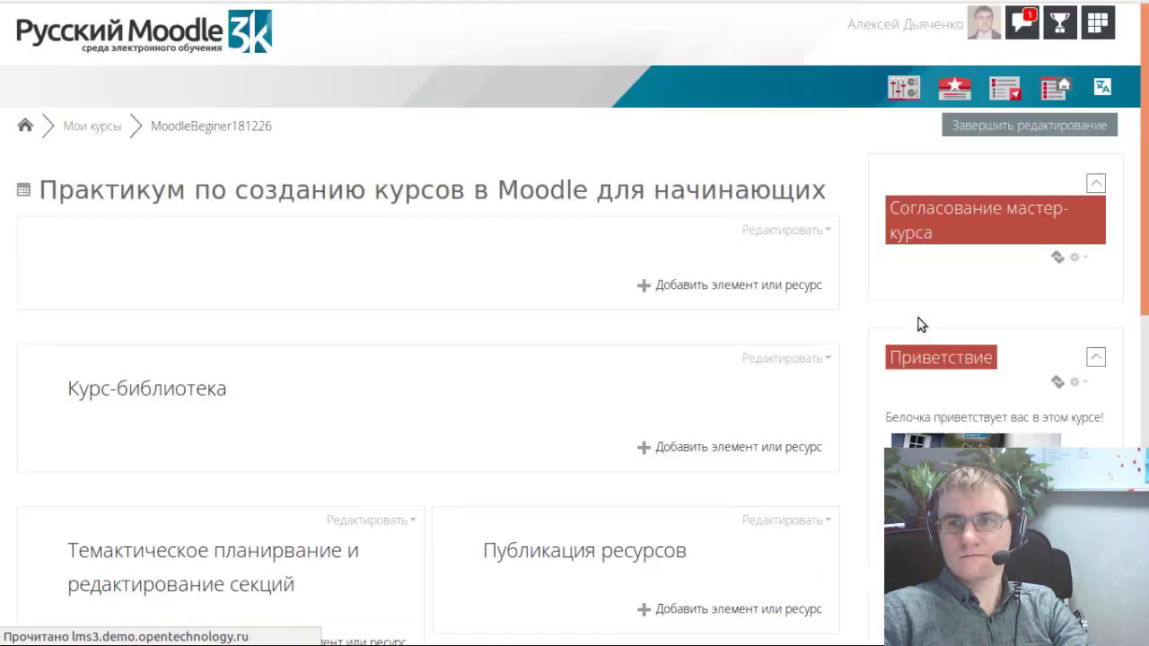
- Turn off course editing and review the section layout in the normal course view
scroll(1008, 150, "up", 7)
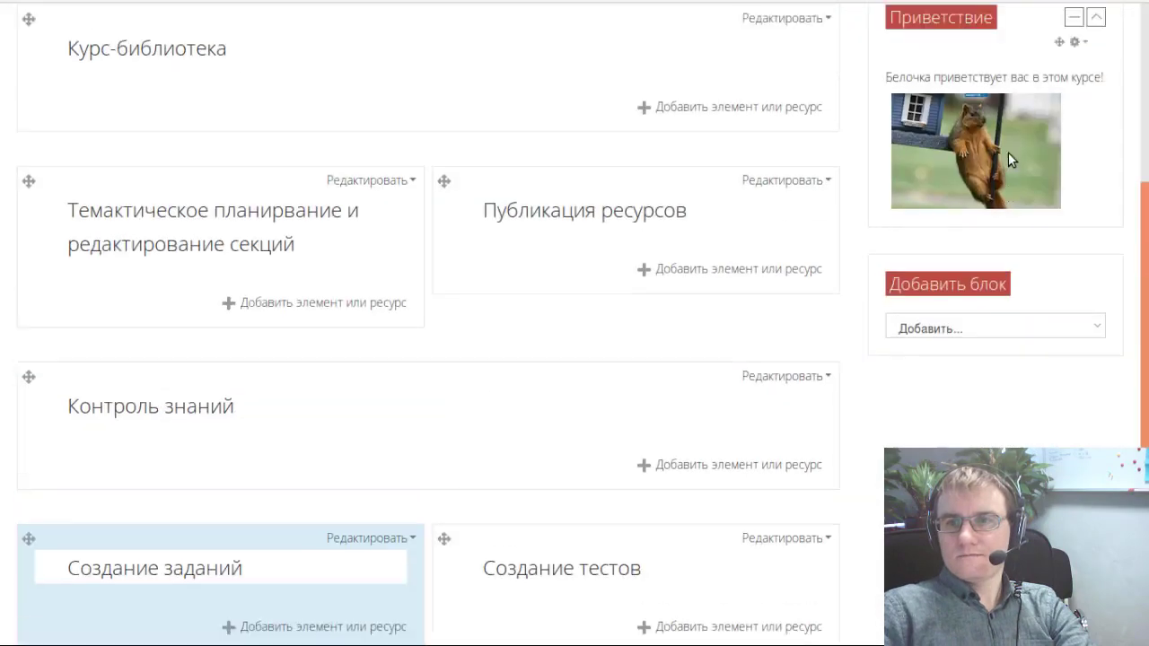
left_click(1031, 127)
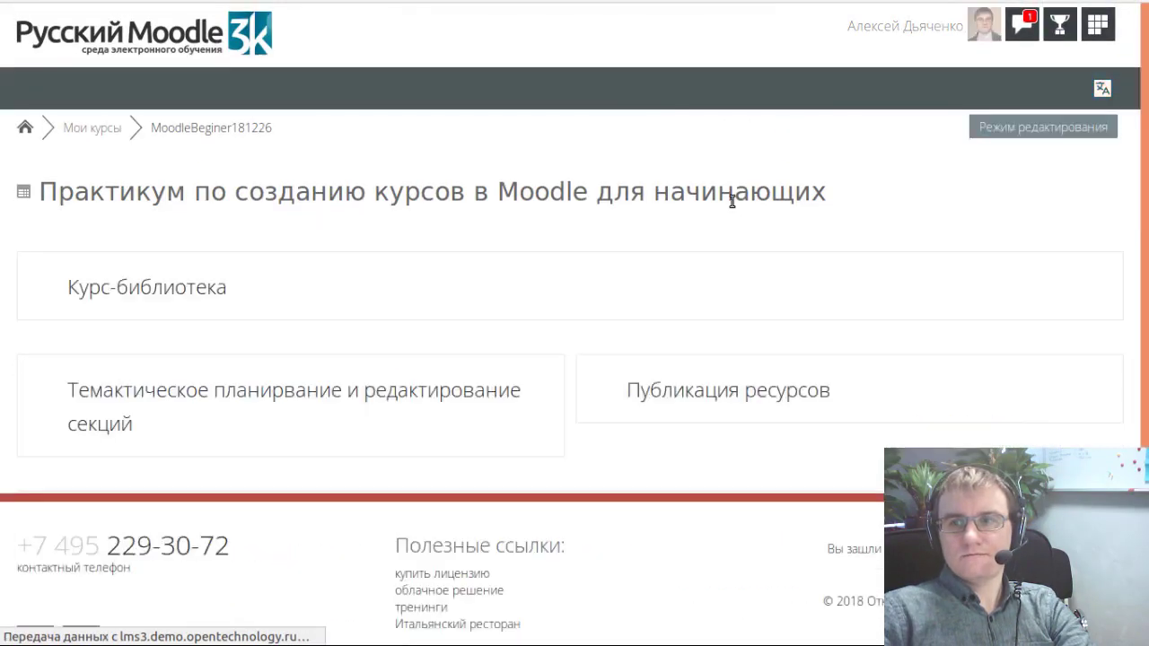
scroll(700, 224, "down", 1)
scroll(695, 246, "down", 3)
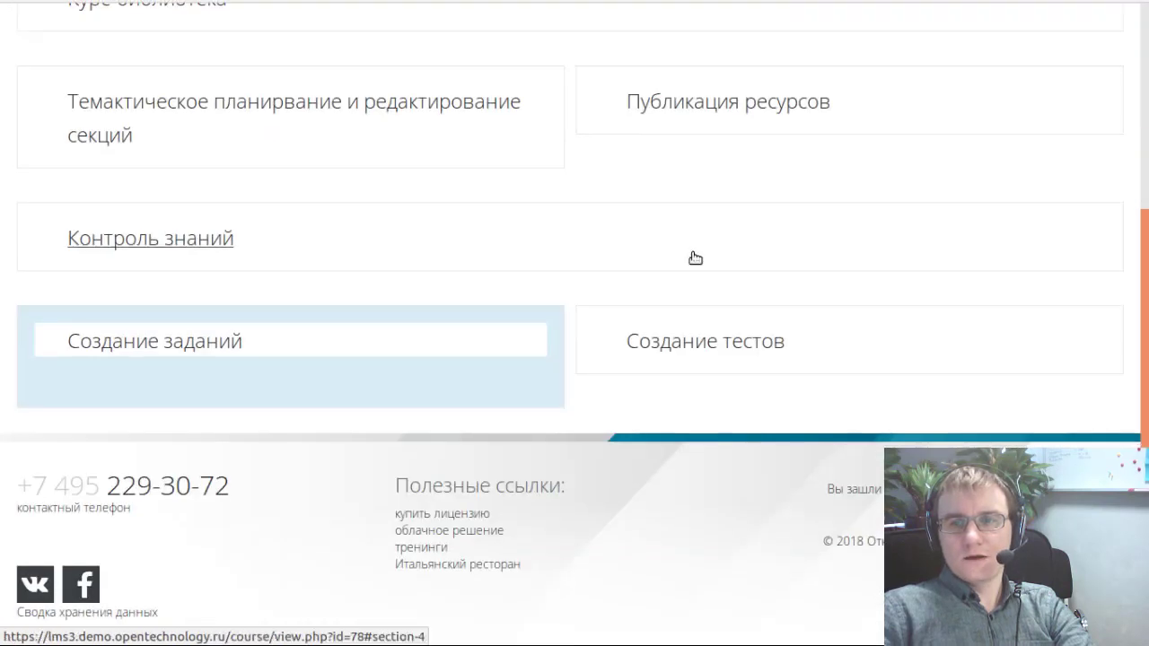
- Turn course editing back on and view the activities and resources that can be added to the unnamed first section
scroll(787, 405, "up", 1)
scroll(785, 409, "up", 1)
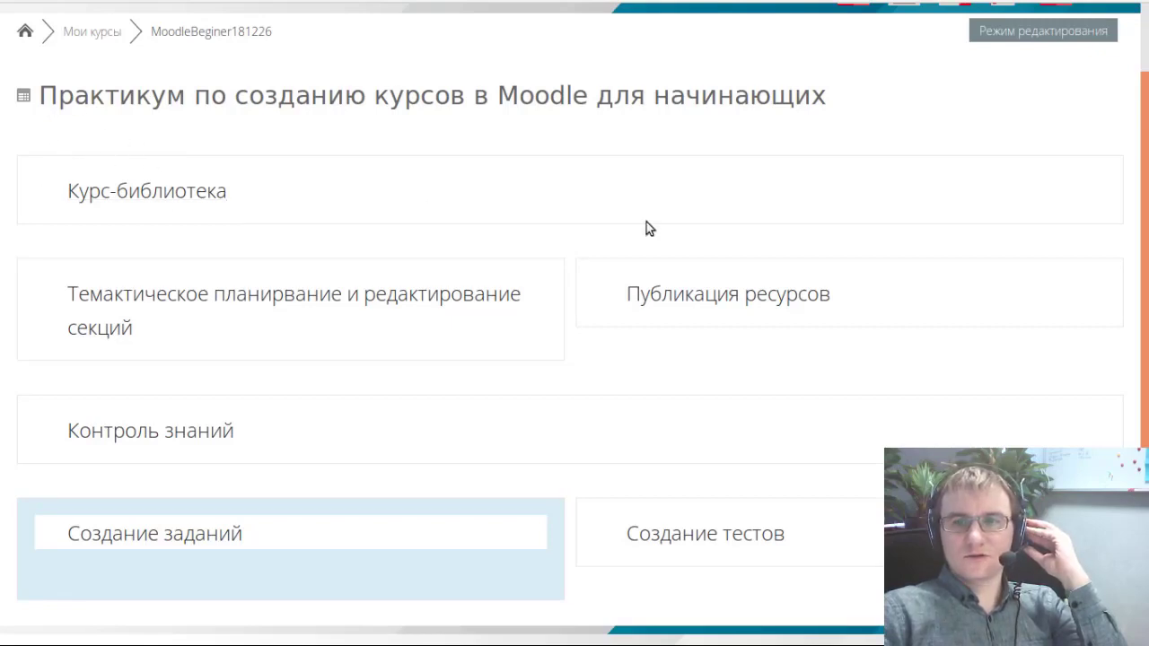
scroll(64, 141, "down", 3)
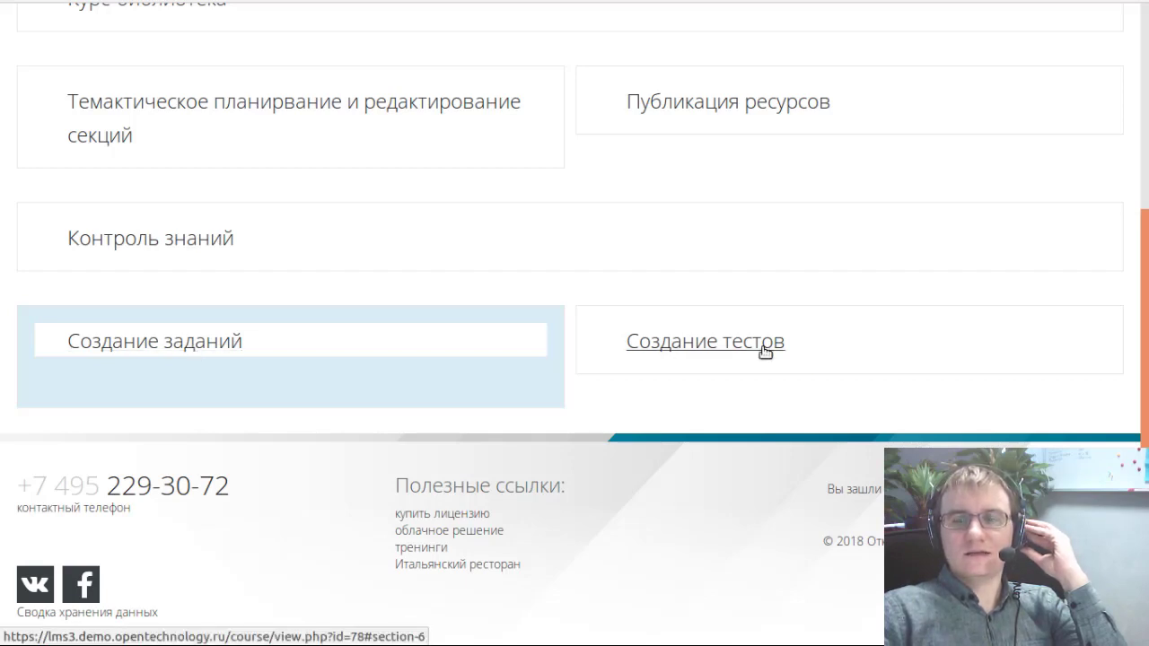
scroll(761, 351, "up", 2)
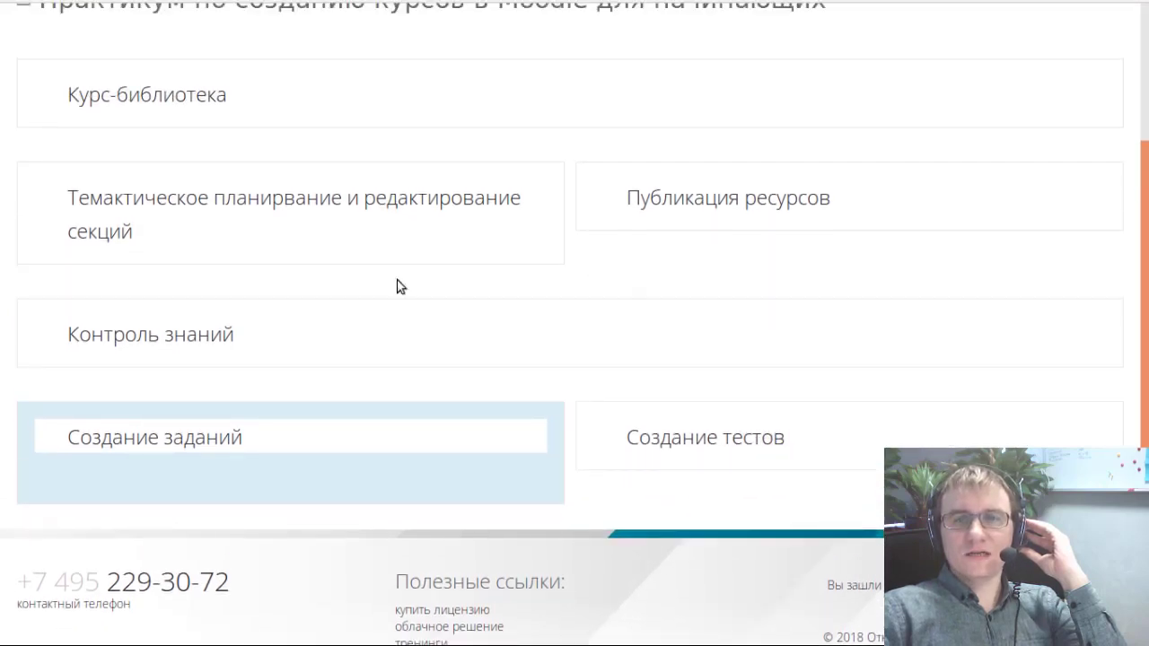
scroll(120, 277, "up", 2)
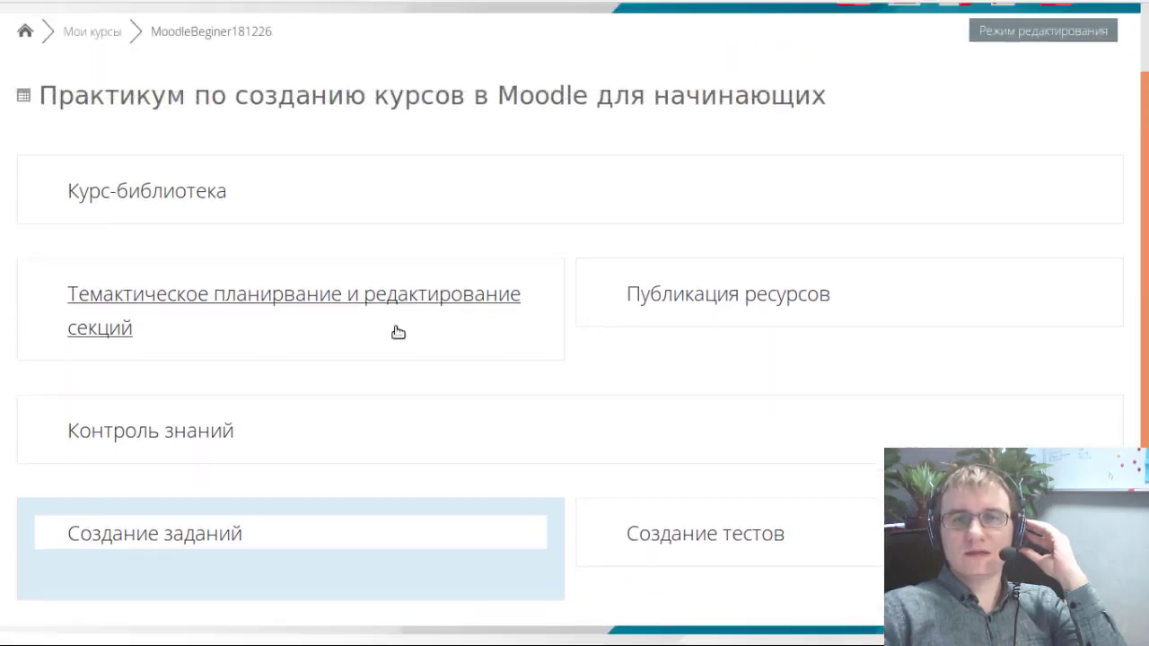
scroll(410, 288, "up", 2)
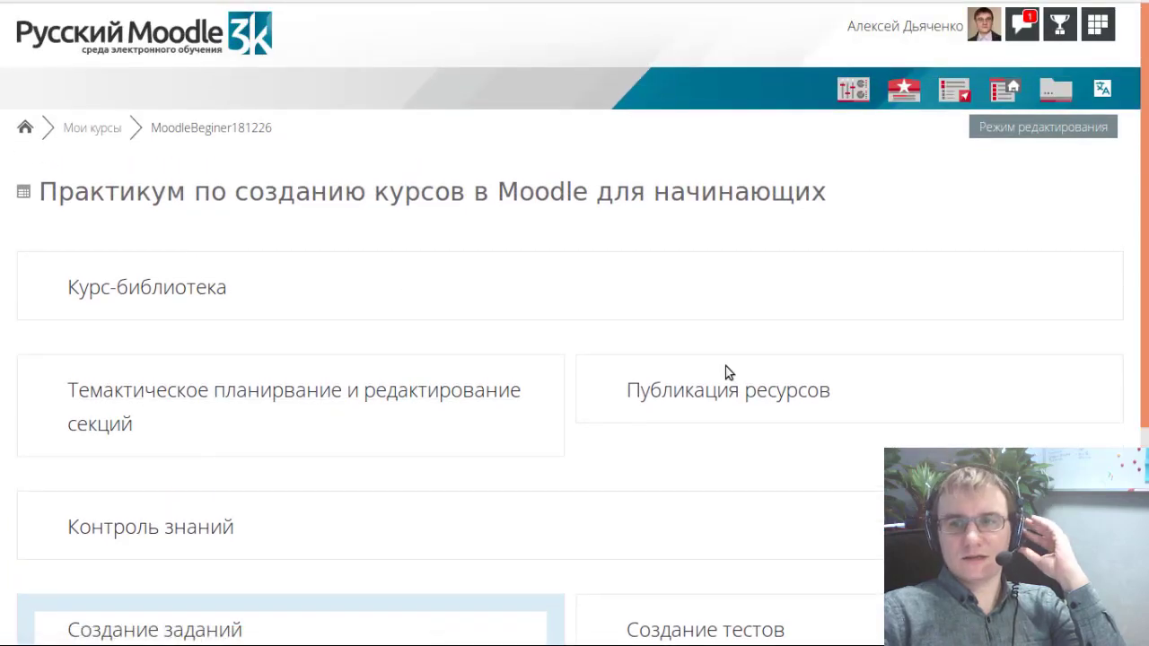
left_click(1012, 132)
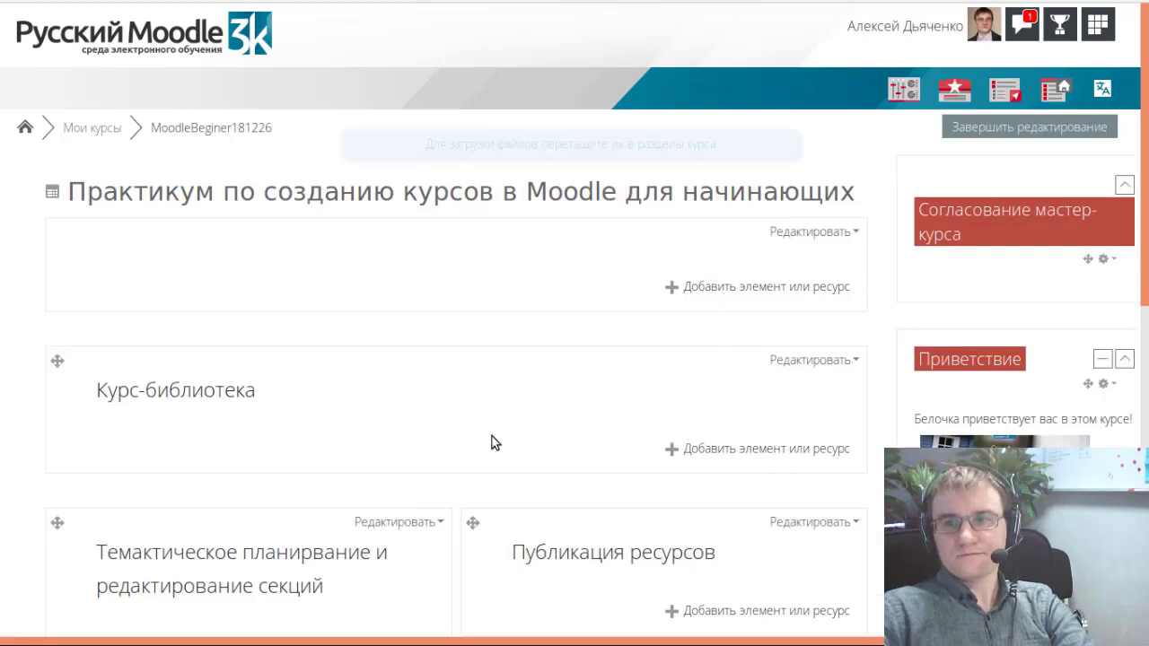
left_click(702, 285)
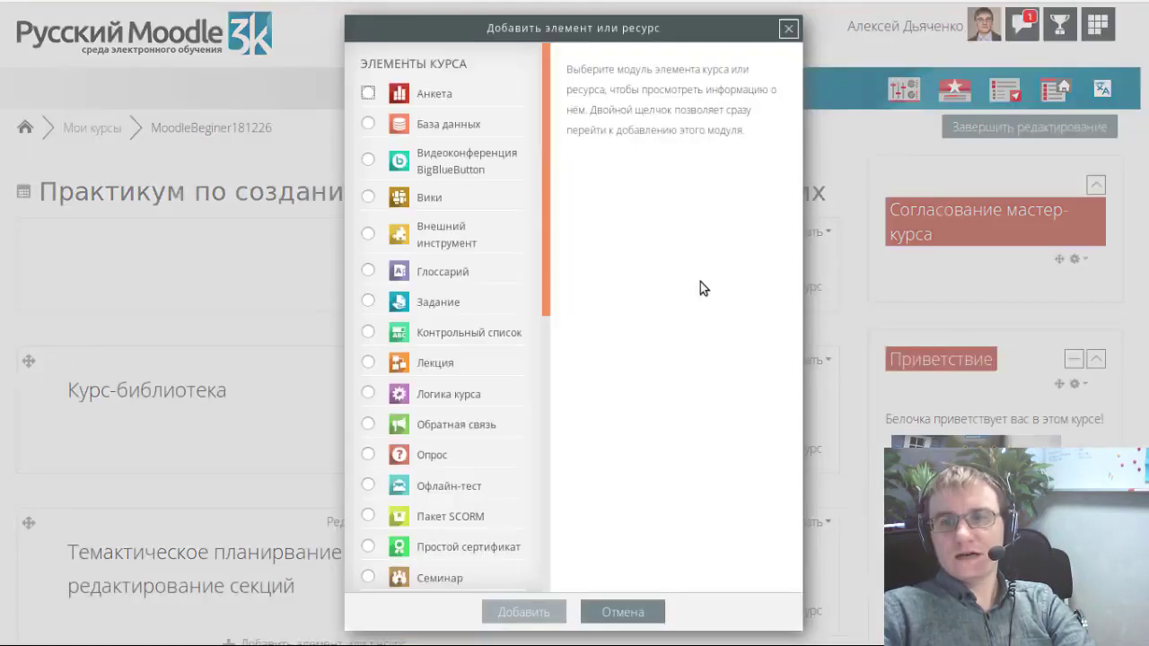
left_click(617, 613)
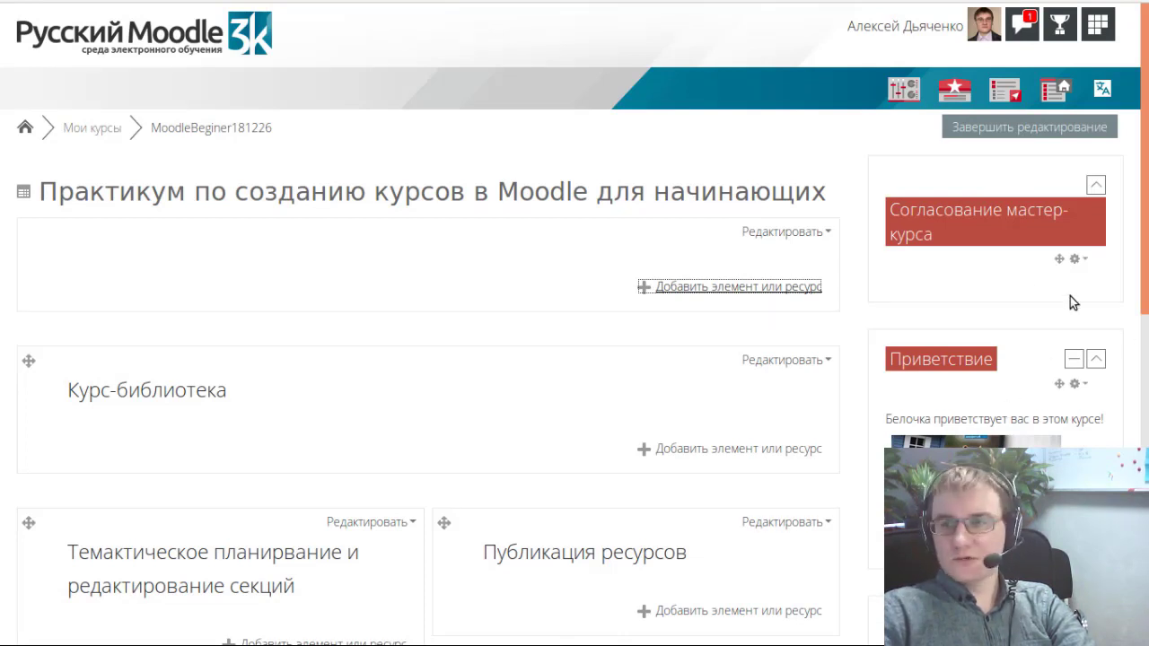
- Try to delete the "Согласование мастер-курса" block, and dock it out of the block column instead
left_click(1086, 264)
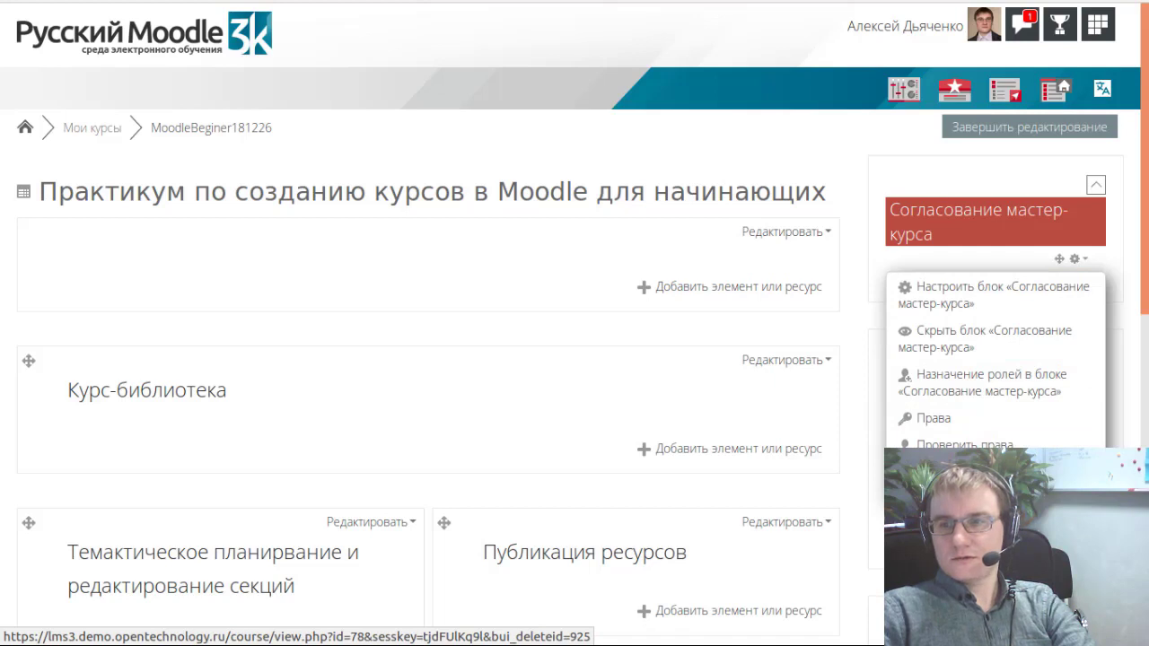
left_click(969, 476)
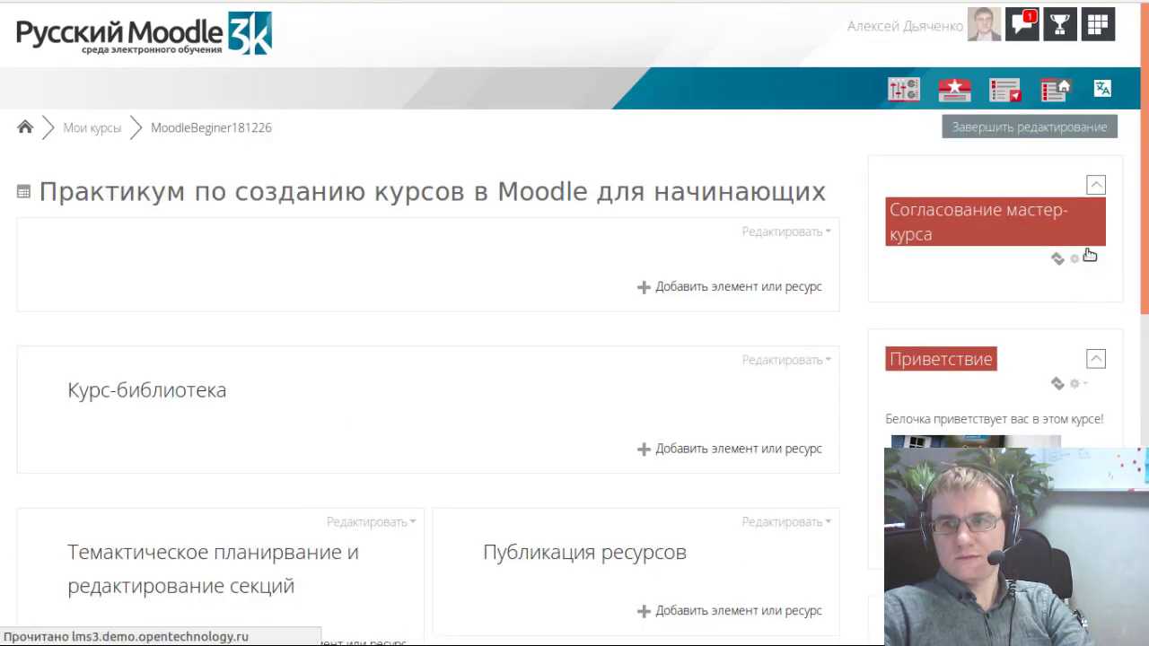
left_click(1095, 186)
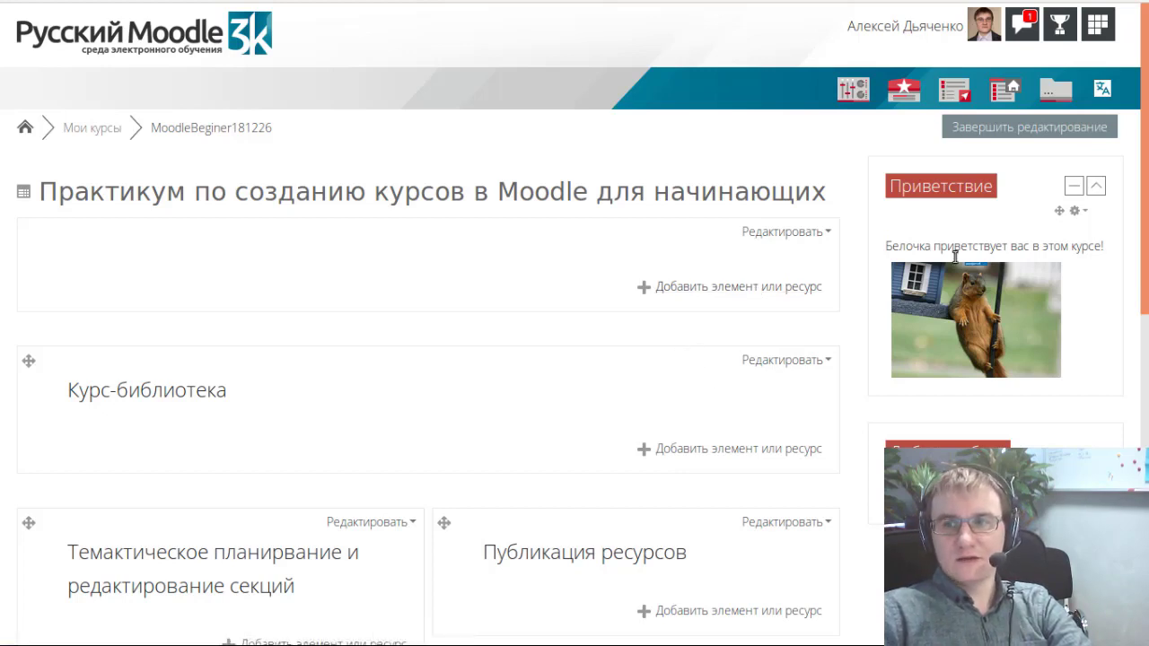
- Look over the course sections from "Курс-библиотека" to "Создание тестов" in editing mode
scroll(901, 277, "down", 1)
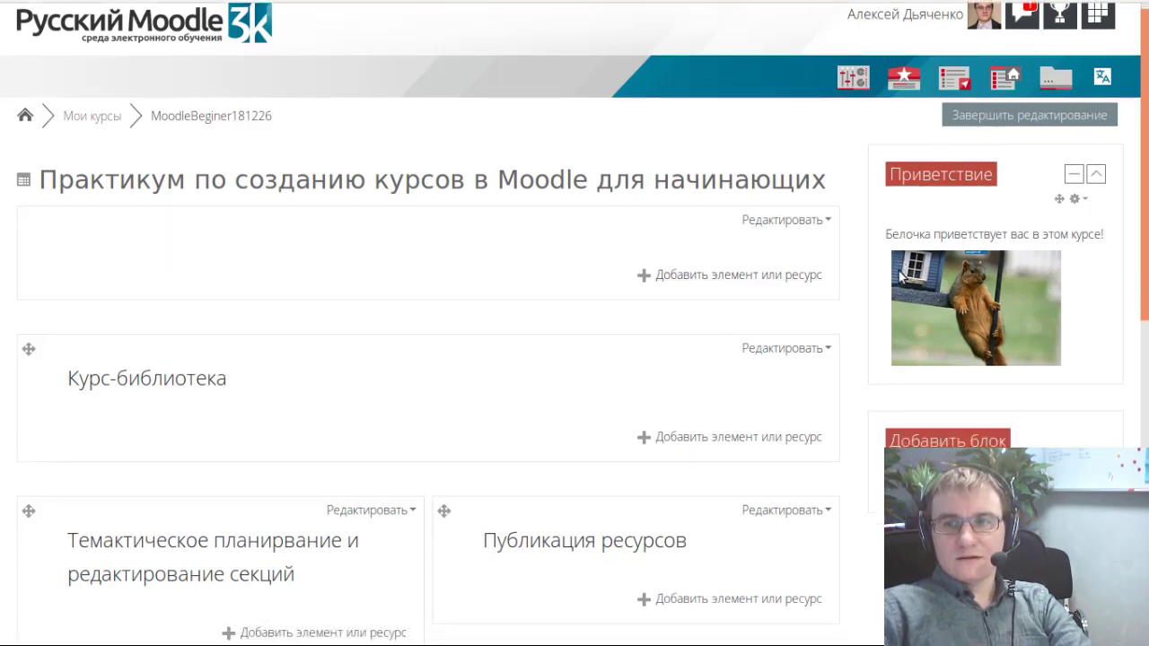
scroll(902, 278, "down", 1)
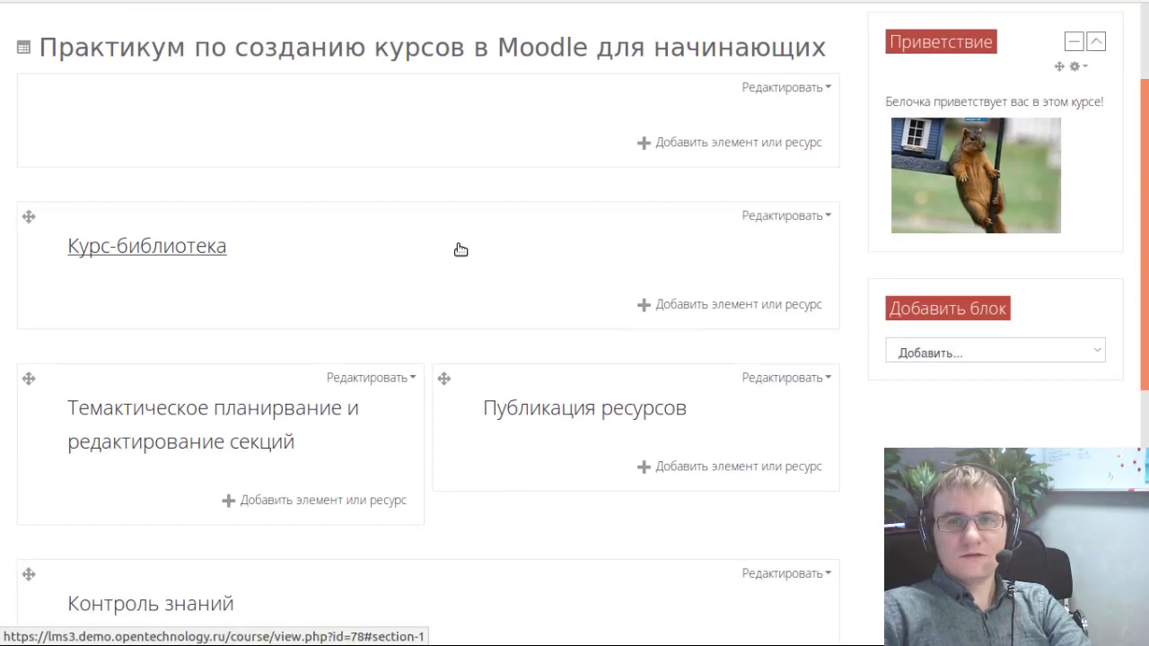
scroll(619, 272, "up", 2)
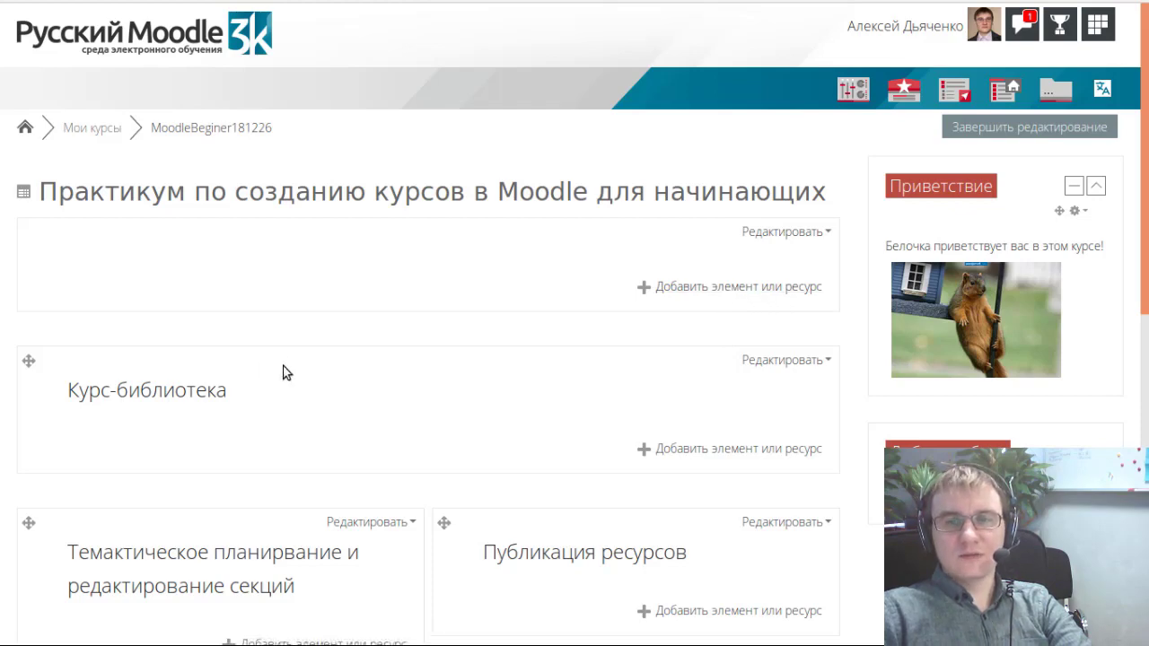
scroll(282, 372, "down", 2)
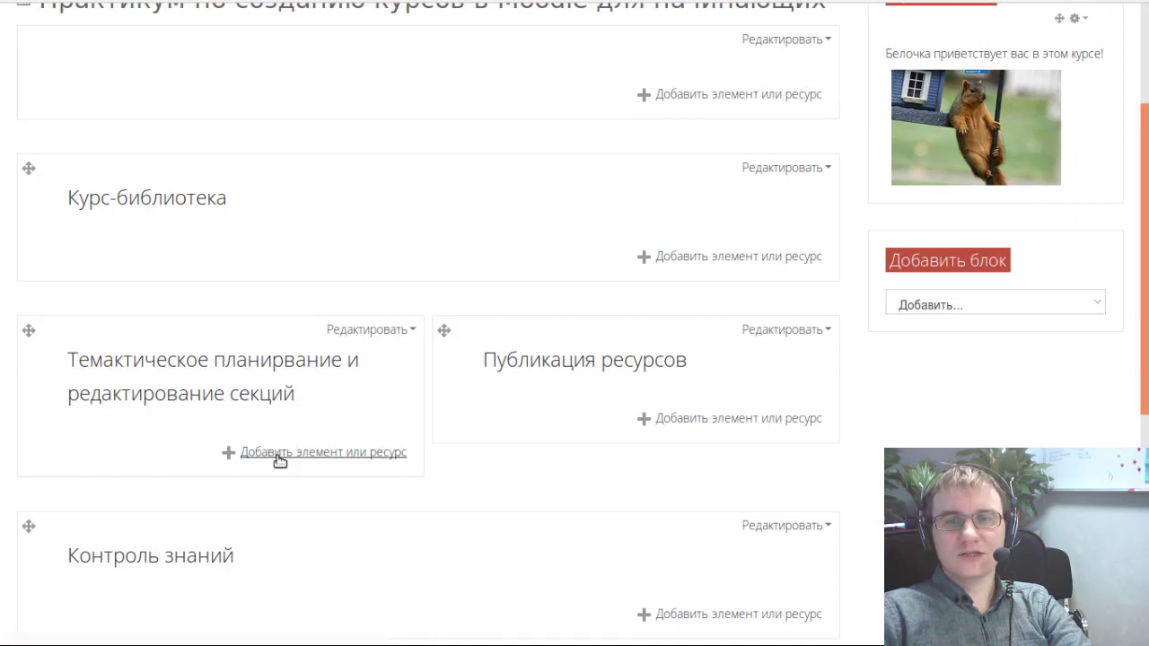
scroll(763, 431, "down", 4)
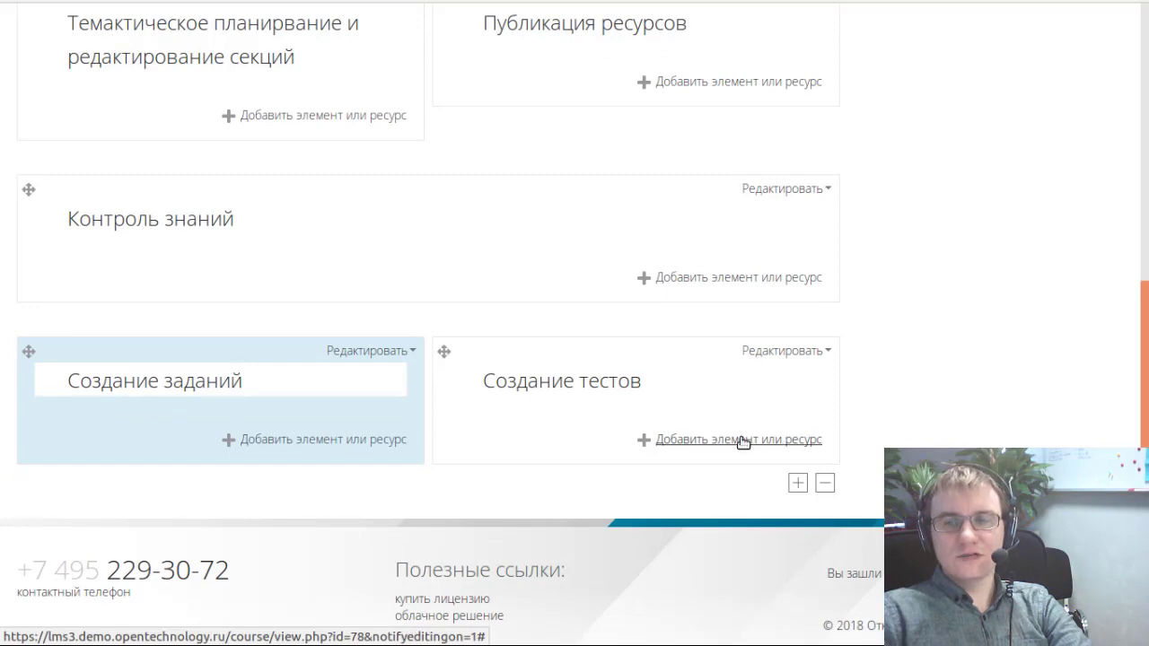
scroll(740, 440, "up", 6)
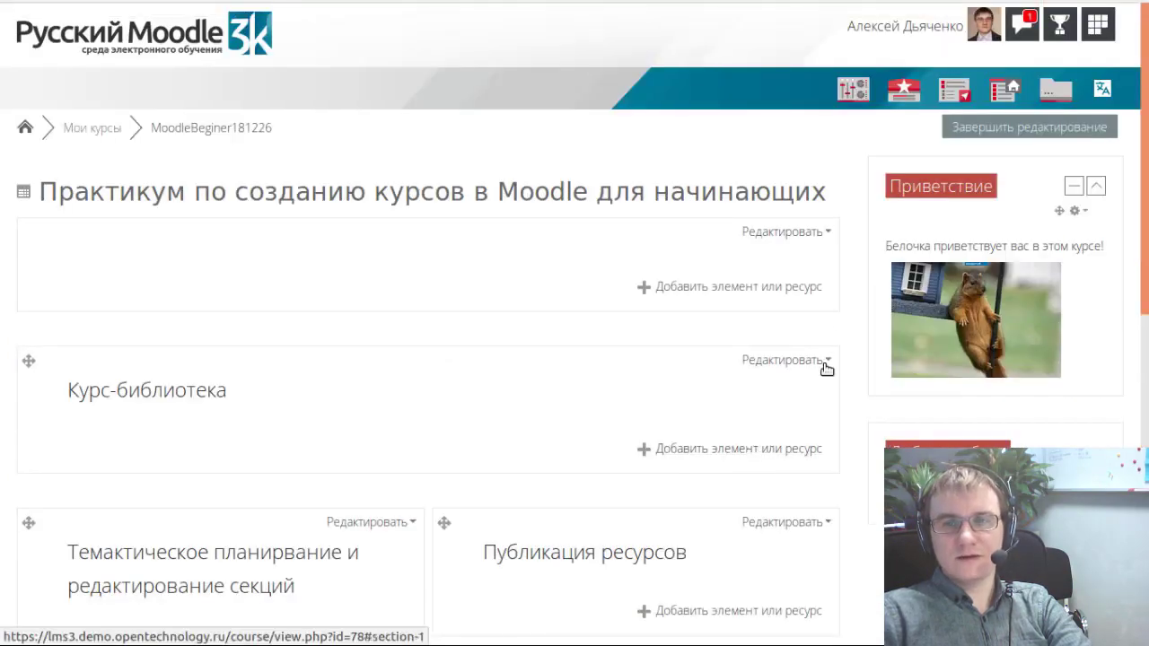
left_click(828, 232)
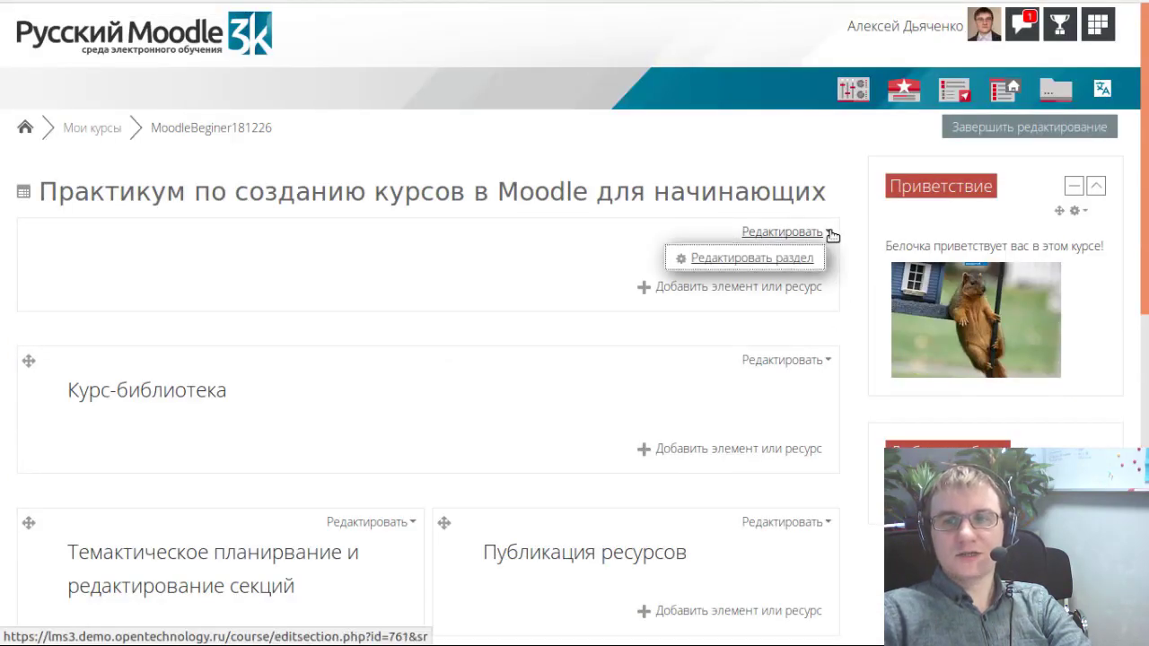
left_click(853, 355)
left_click(829, 363)
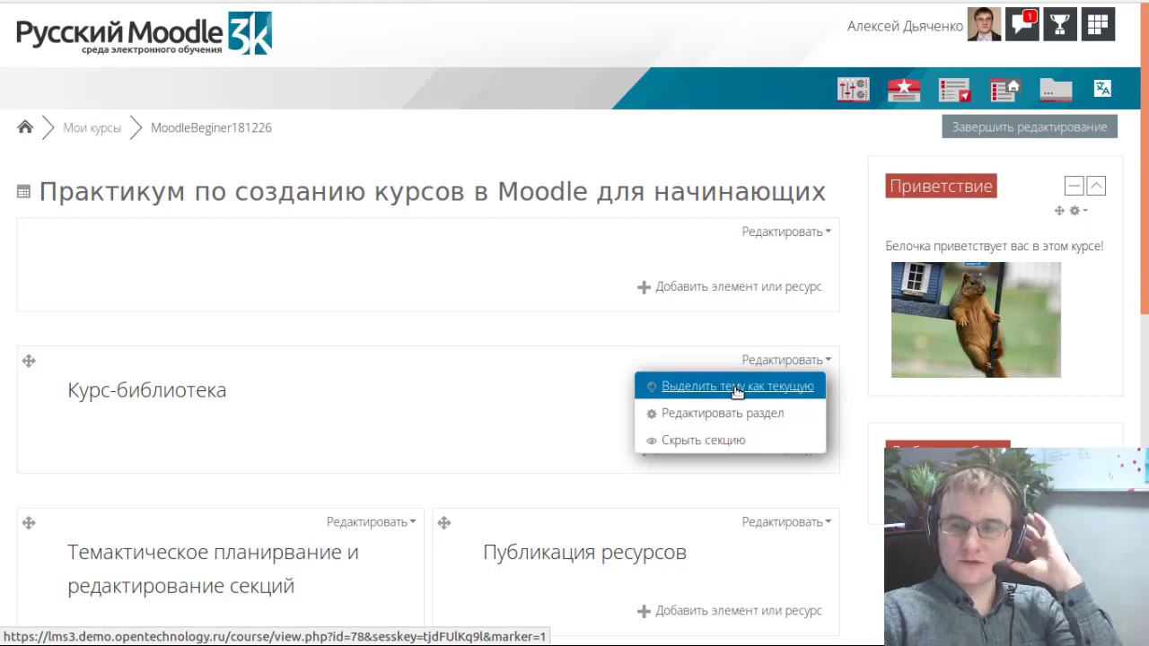
left_click(501, 358)
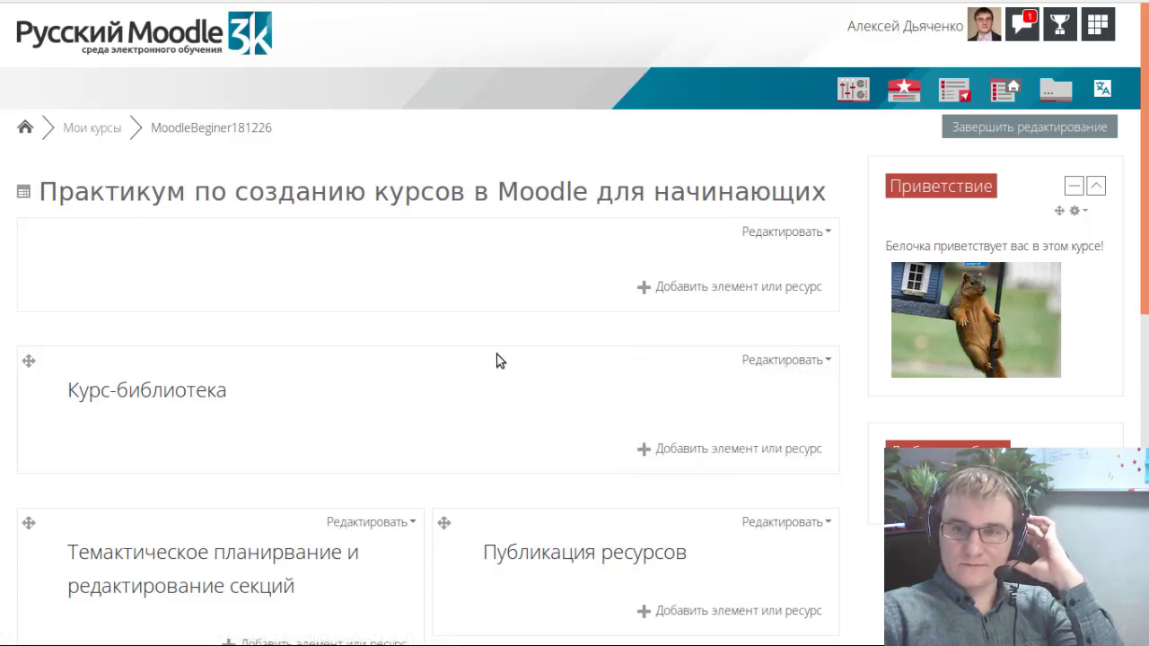
scroll(494, 359, "down", 2)
scroll(608, 355, "up", 2)
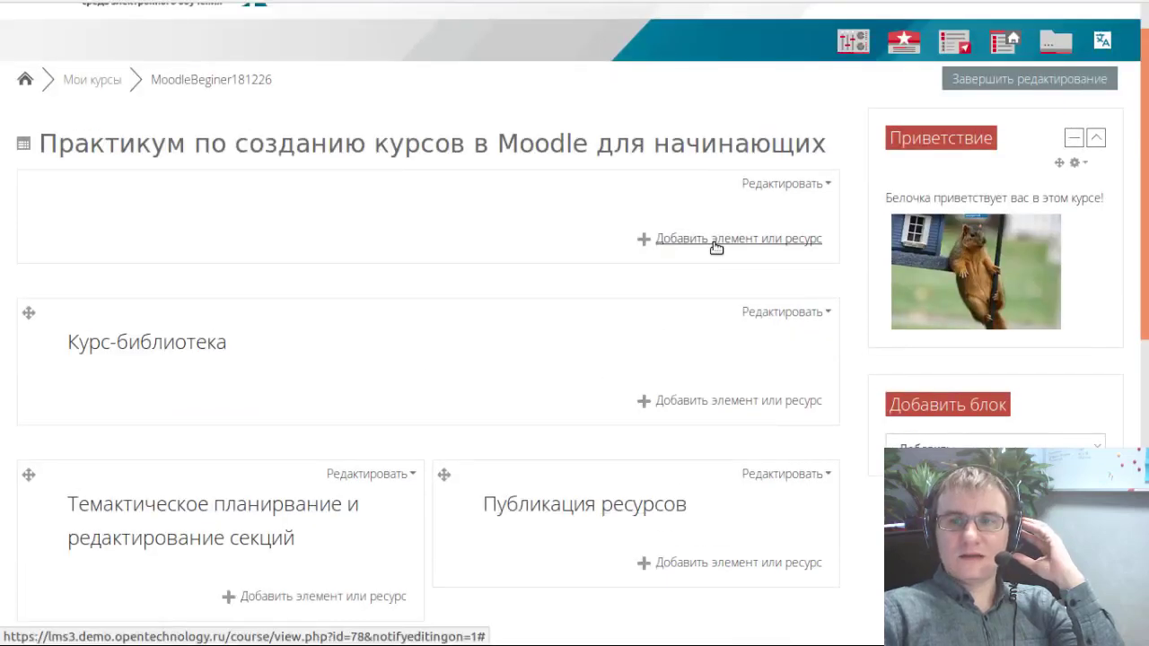
- Add a «Файл» resource to the untitled introductory section above «Курс-библиотека»
left_click(715, 241)
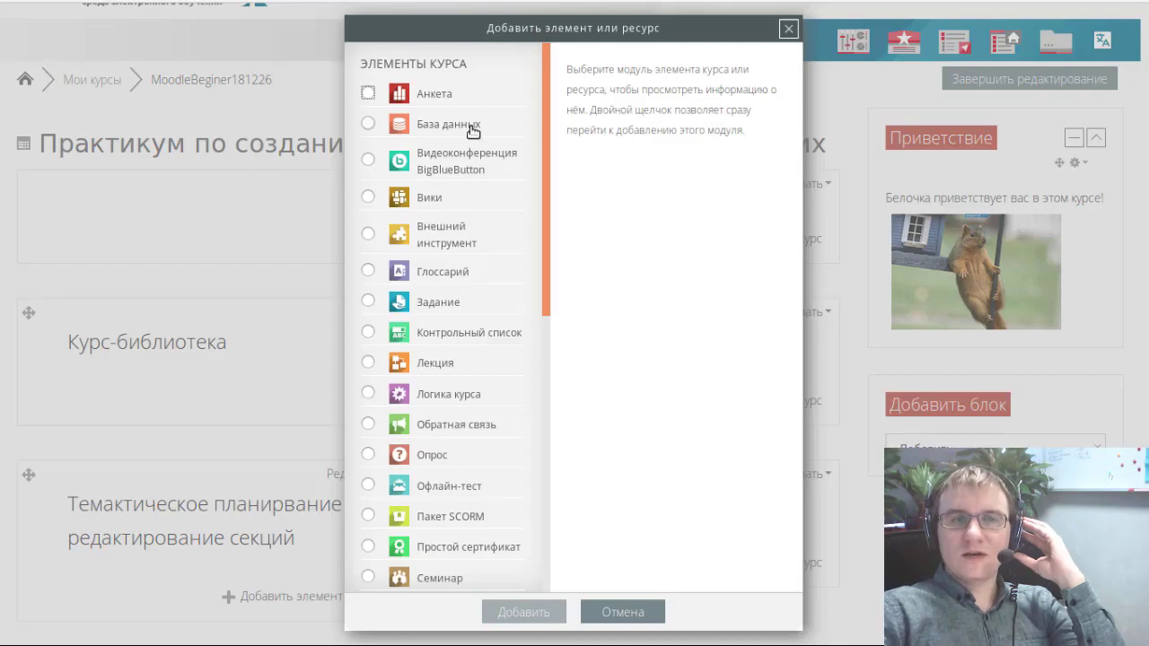
scroll(473, 132, "down", 5)
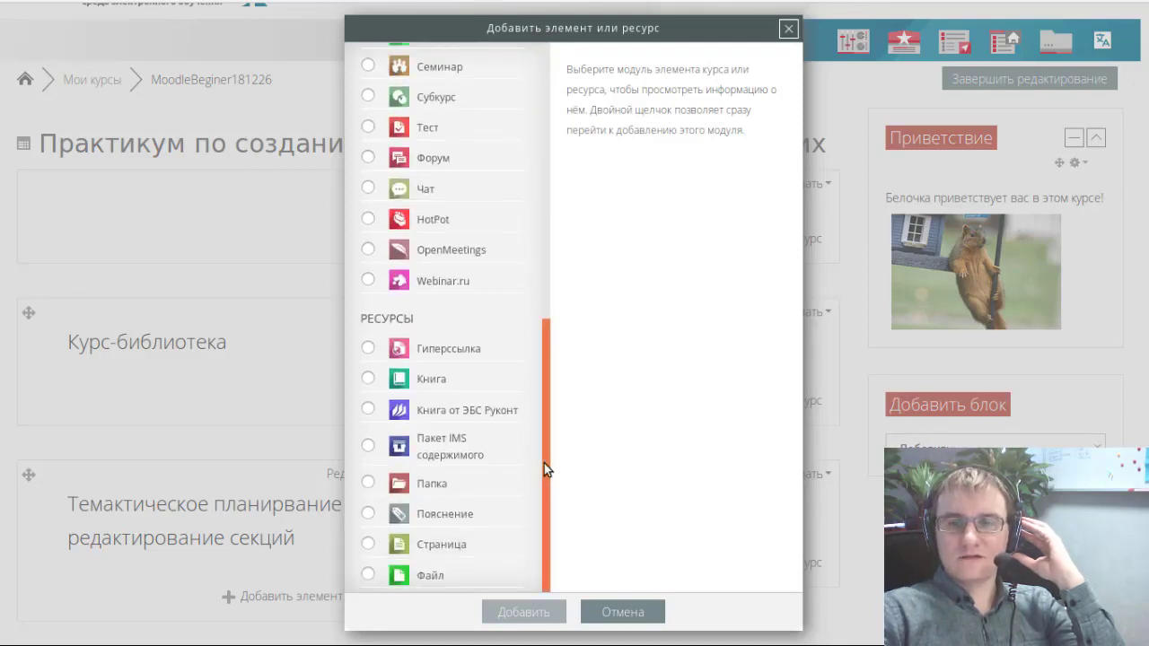
left_click_drag(544, 463, 520, 185)
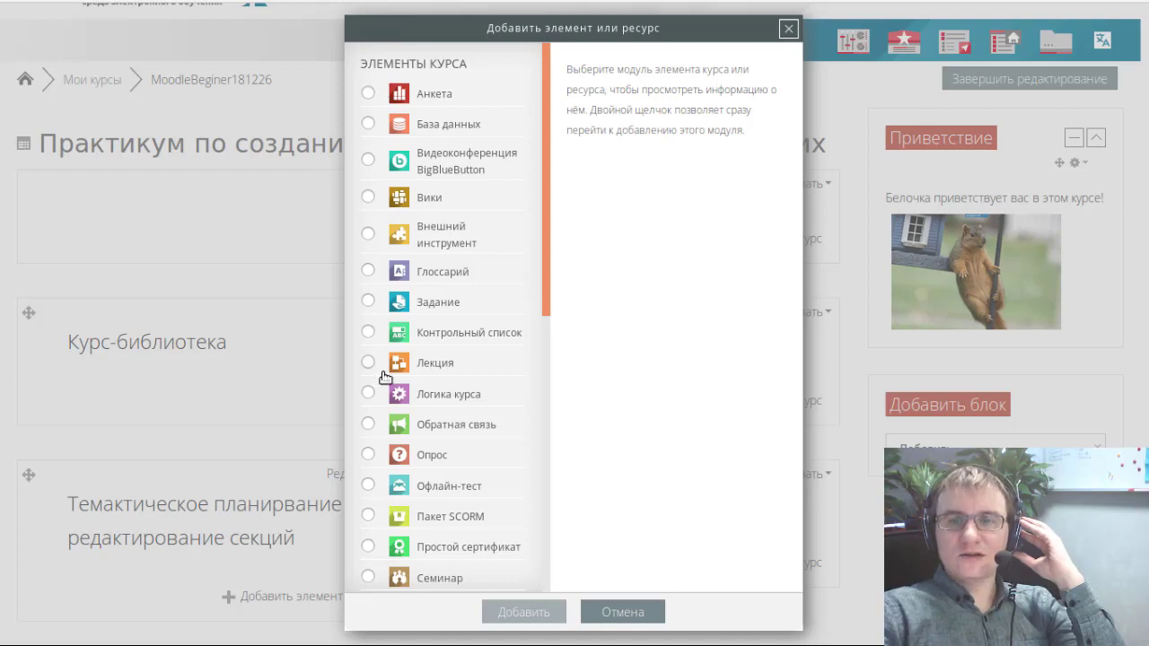
scroll(384, 377, "down", 4)
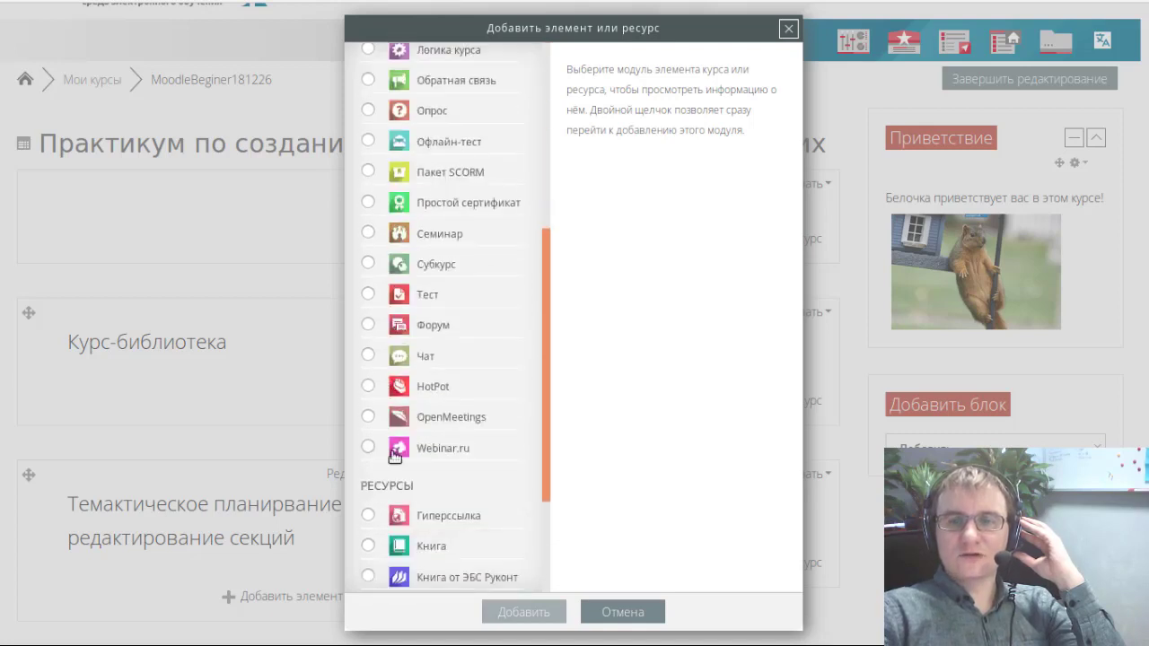
scroll(395, 456, "down", 2)
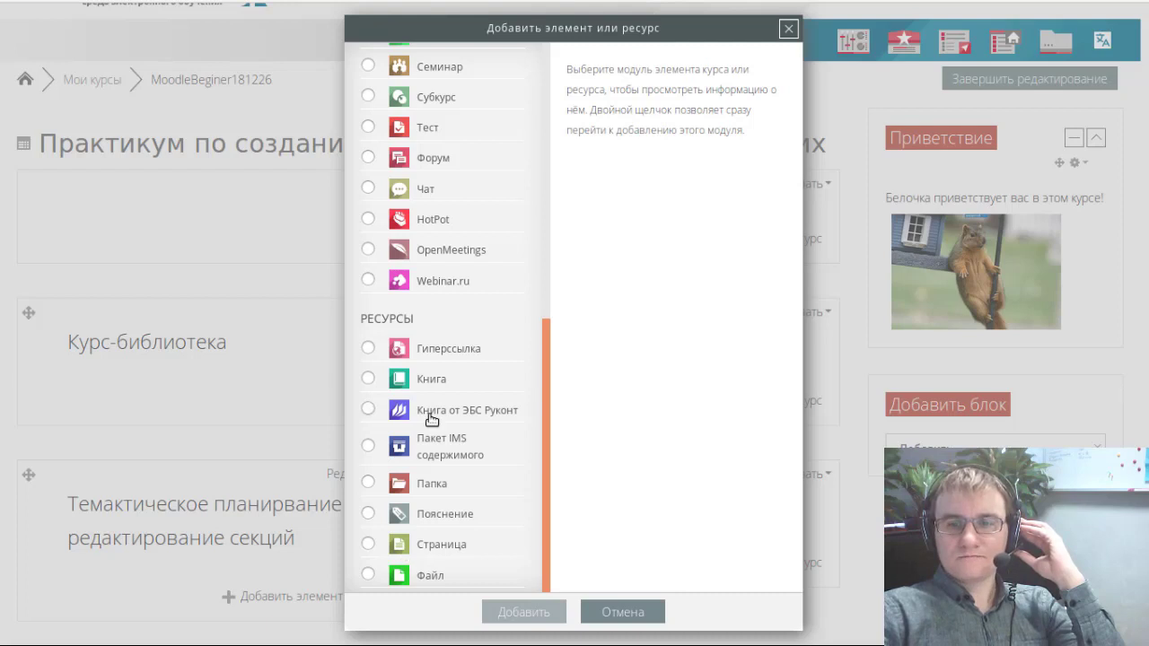
scroll(430, 434, "up", 2)
scroll(430, 434, "down", 2)
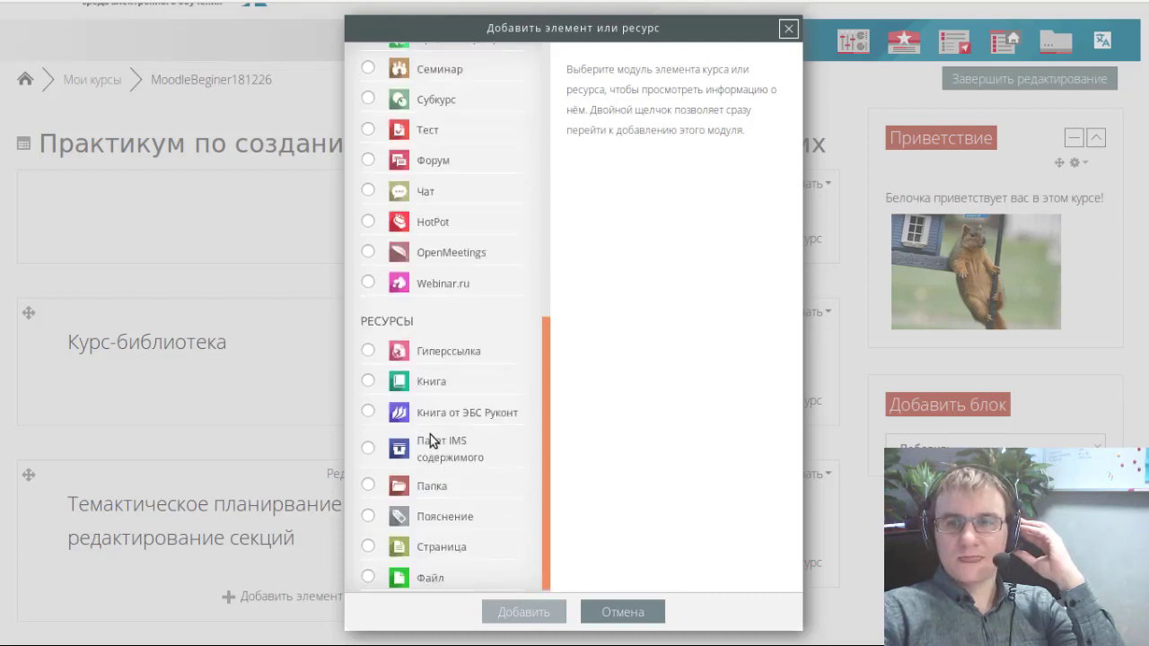
left_click(368, 576)
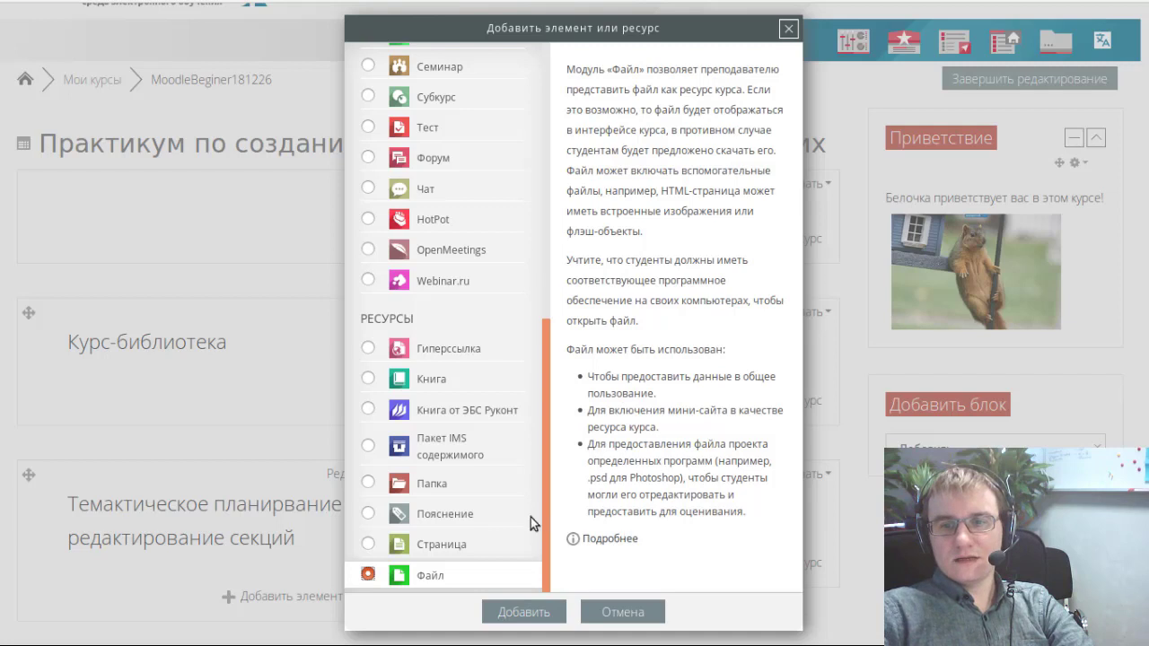
scroll(509, 523, "up", 3)
scroll(512, 526, "down", 3)
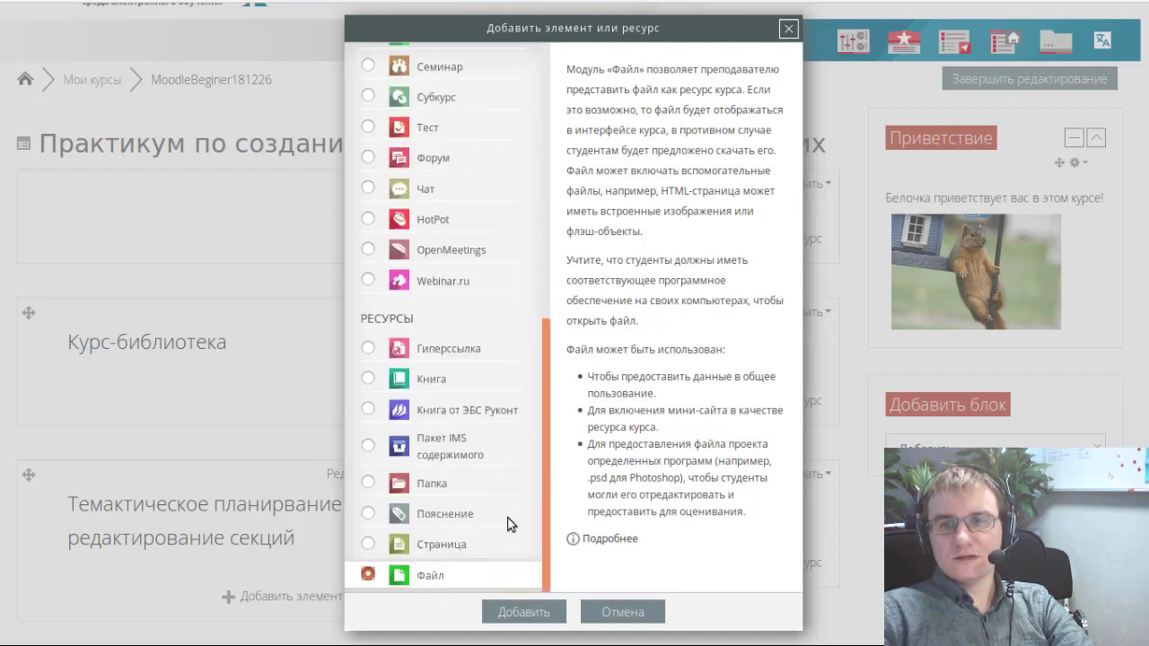
left_click(521, 612)
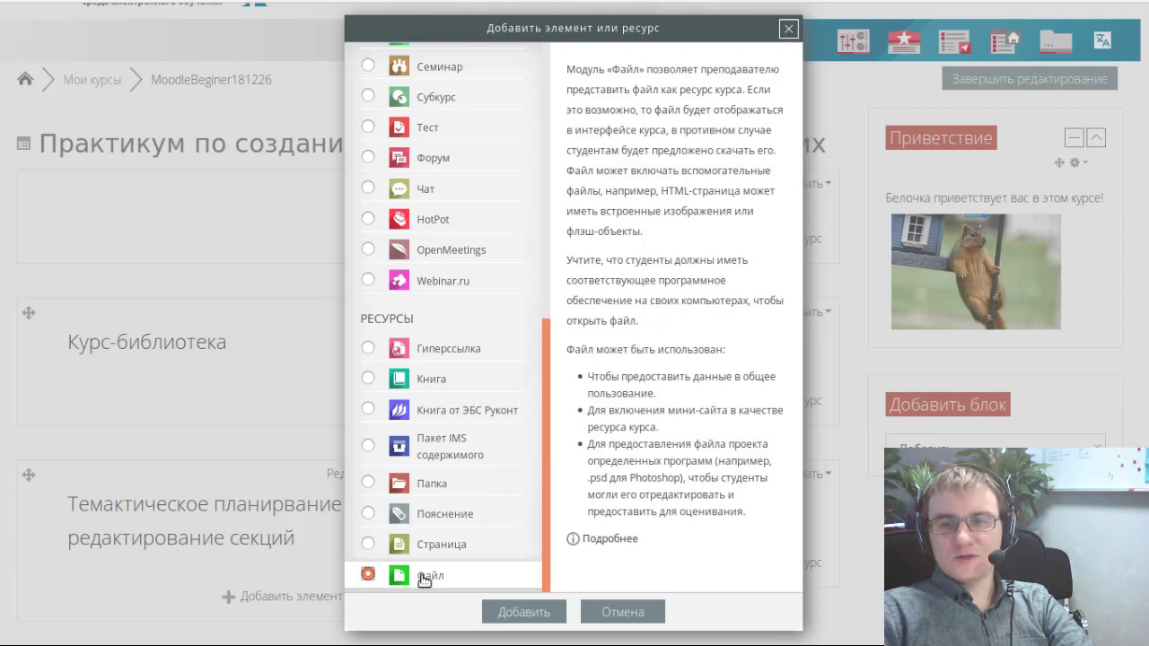
left_click(518, 614)
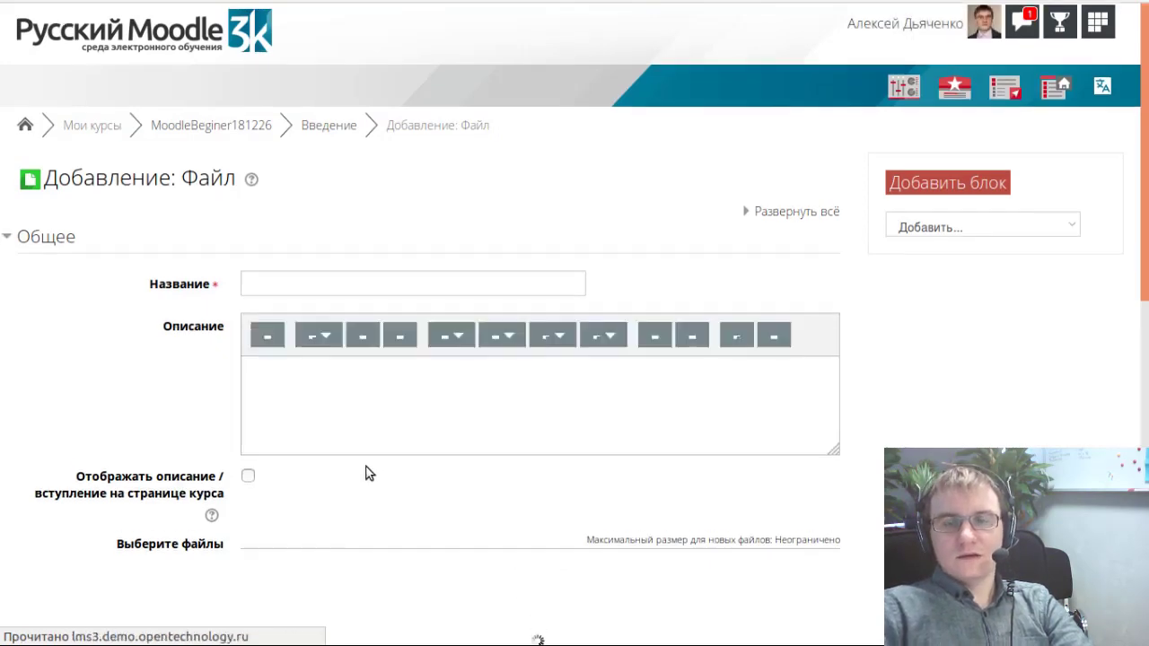
- Name the new file resource «Программа курса» and leave its description empty
left_click(313, 289)
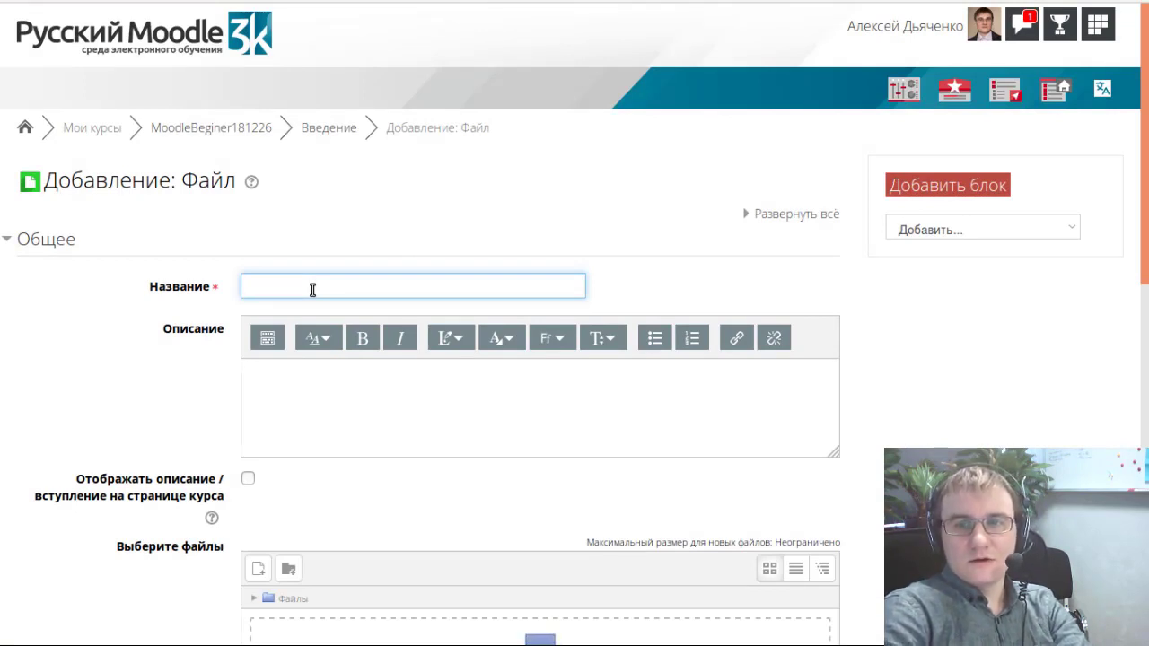
type("Прог")
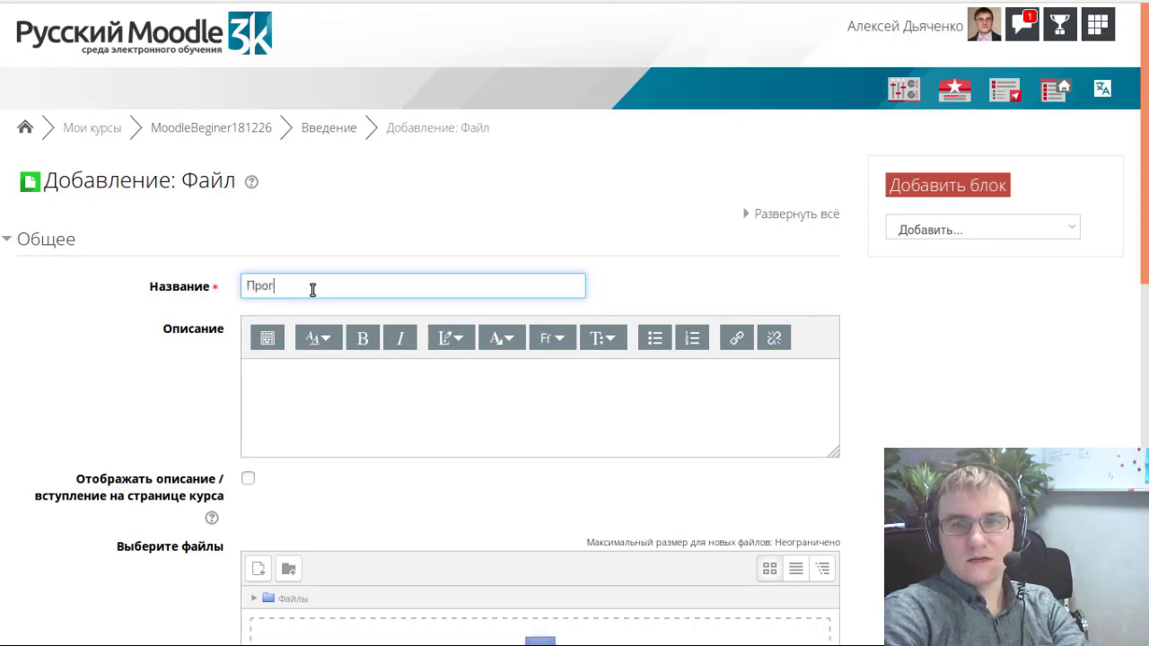
type("рамма кур")
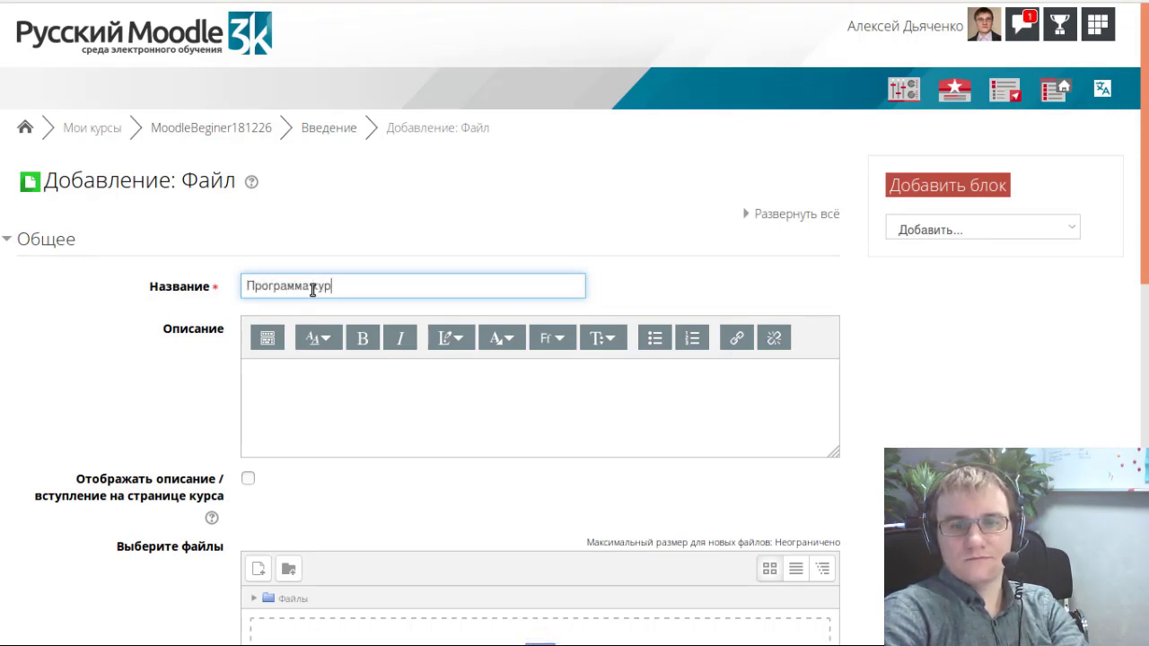
type("са")
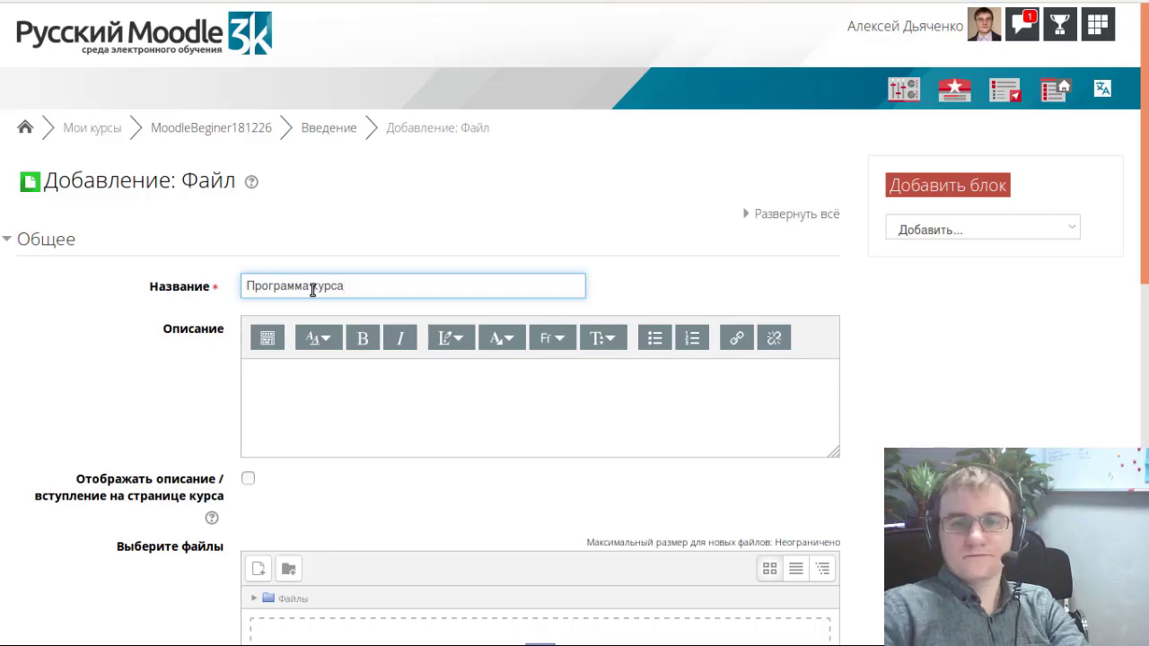
scroll(312, 289, "down", 3)
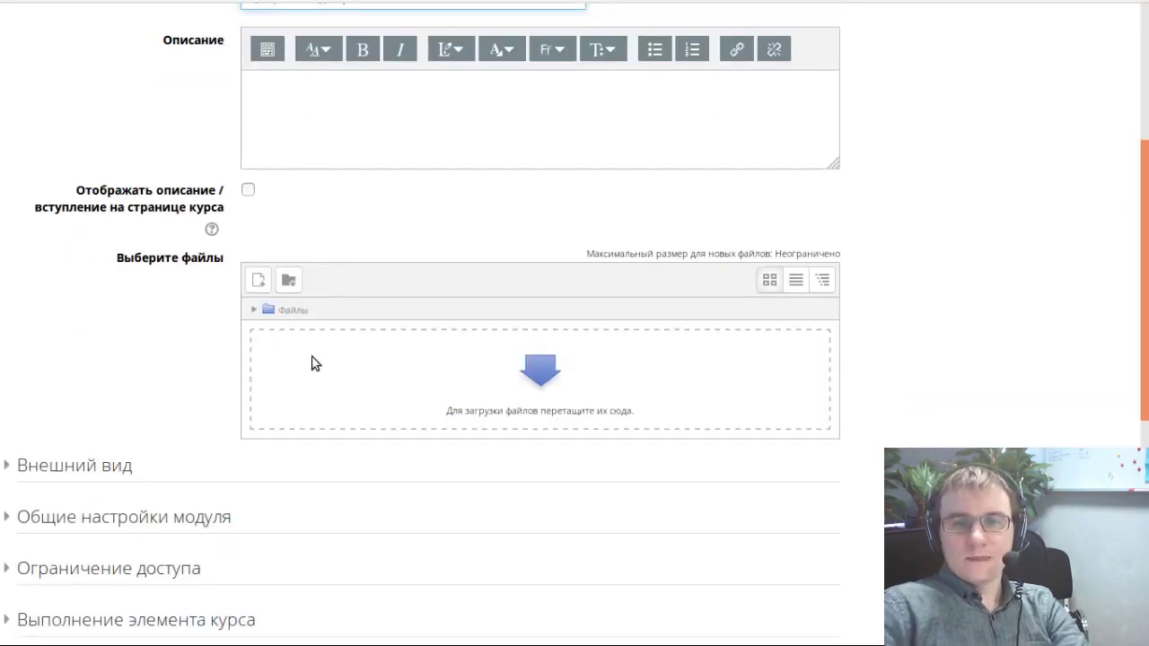
scroll(259, 229, "up", 1)
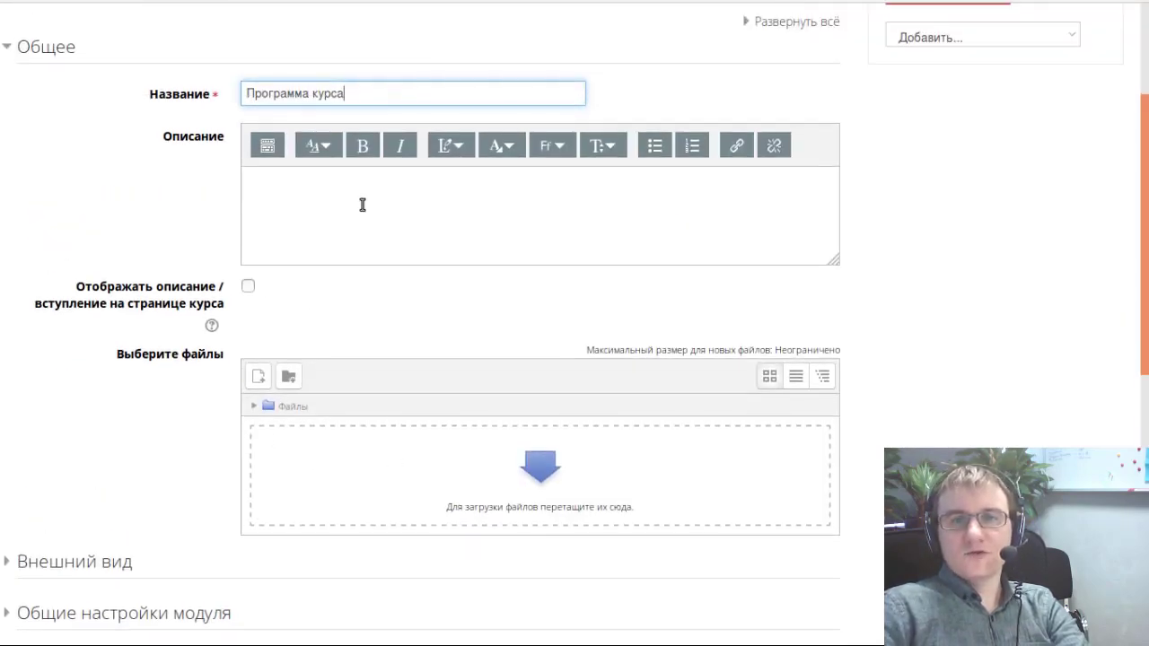
left_click(362, 203)
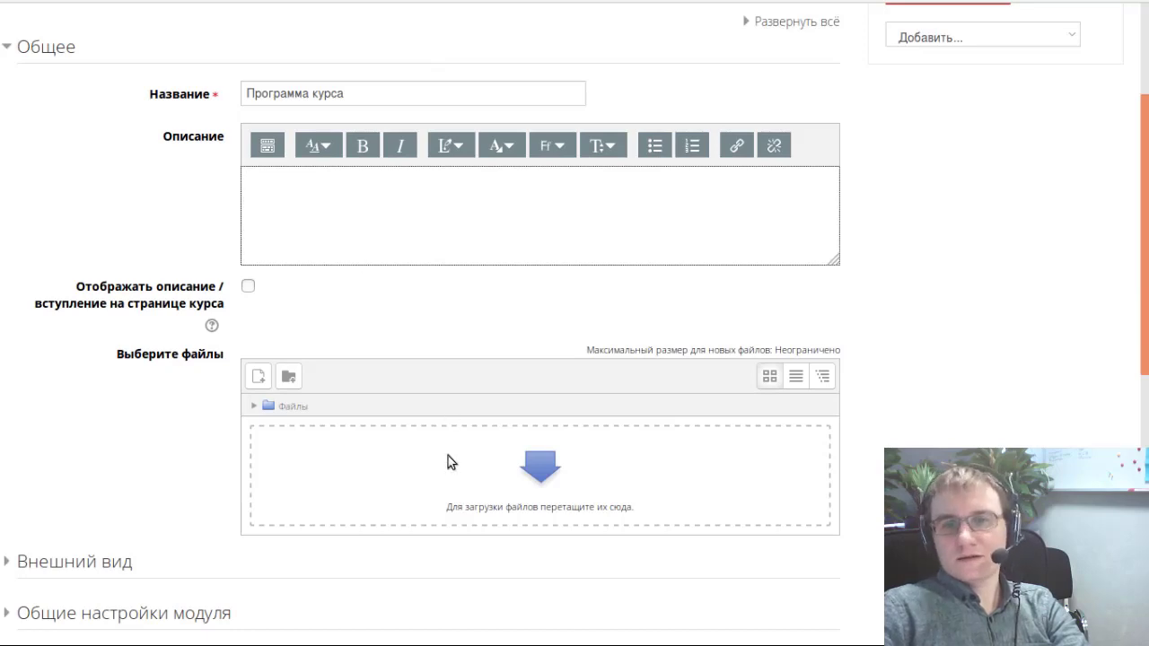
scroll(441, 474, "down", 1)
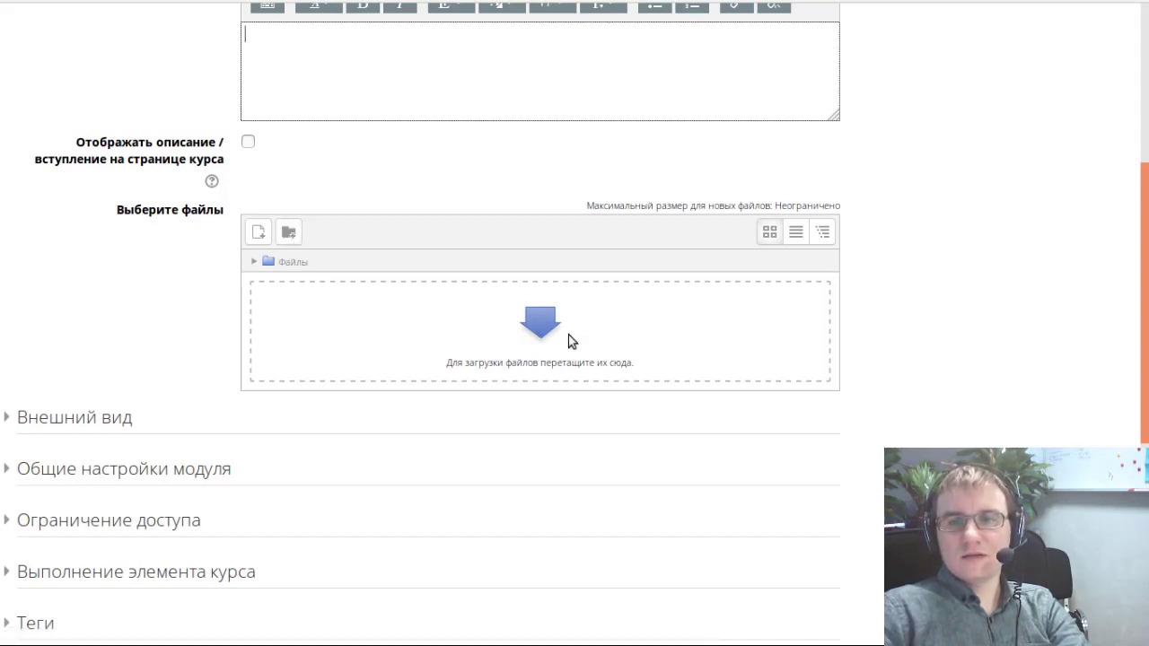
left_click(256, 236)
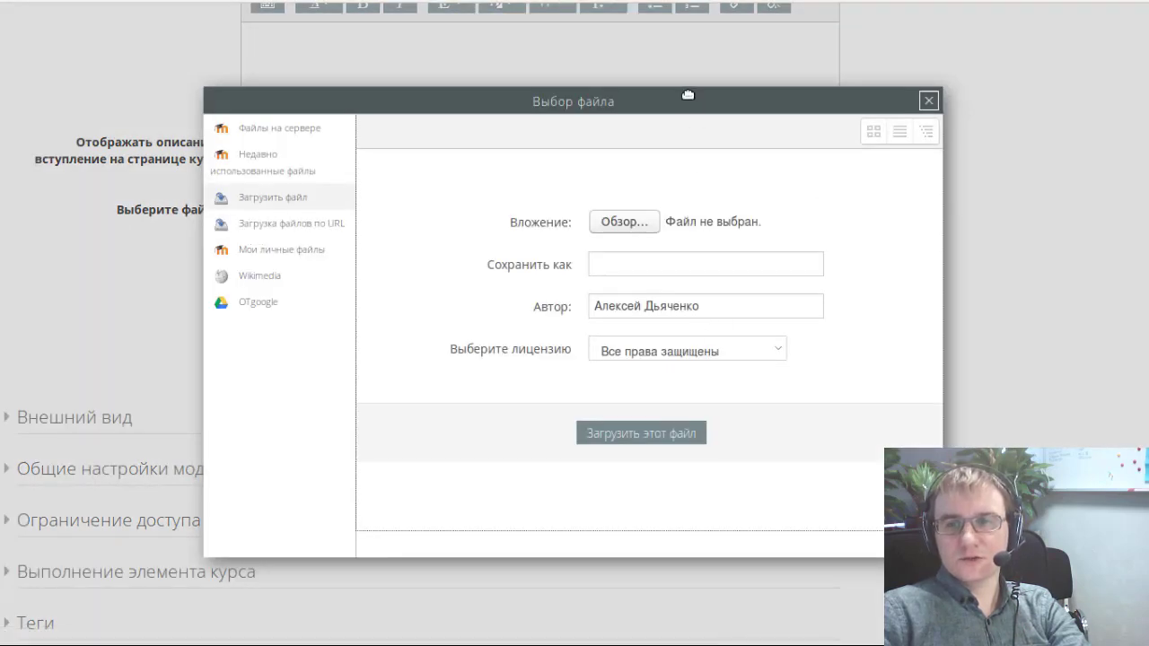
left_click_drag(688, 103, 666, 233)
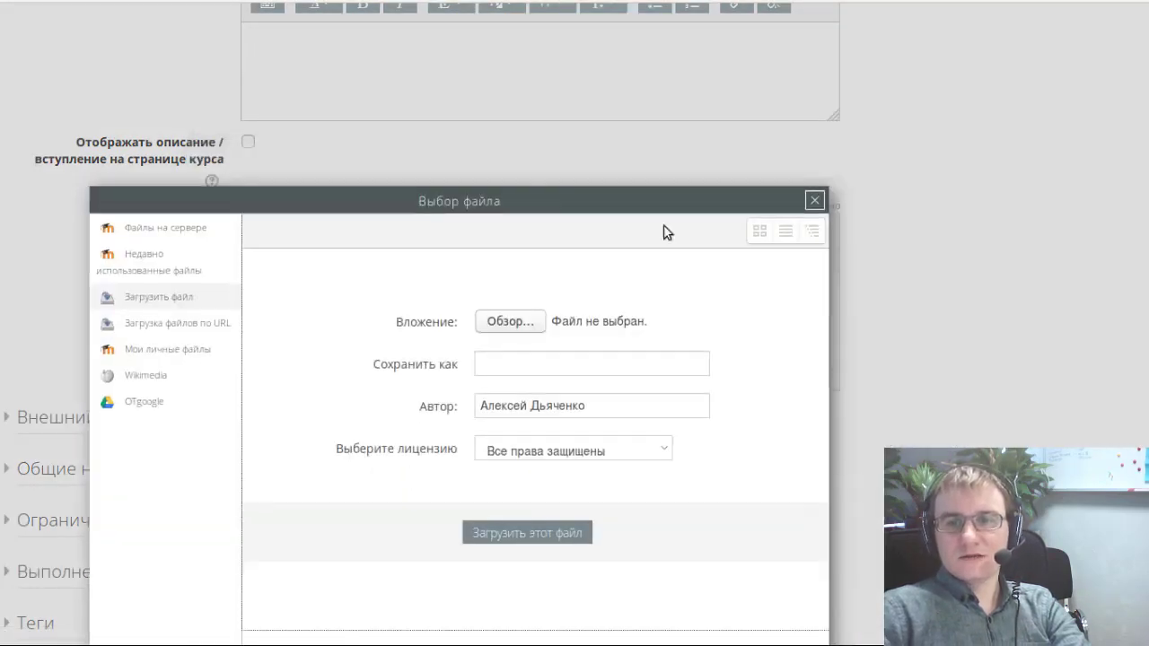
left_click(814, 201)
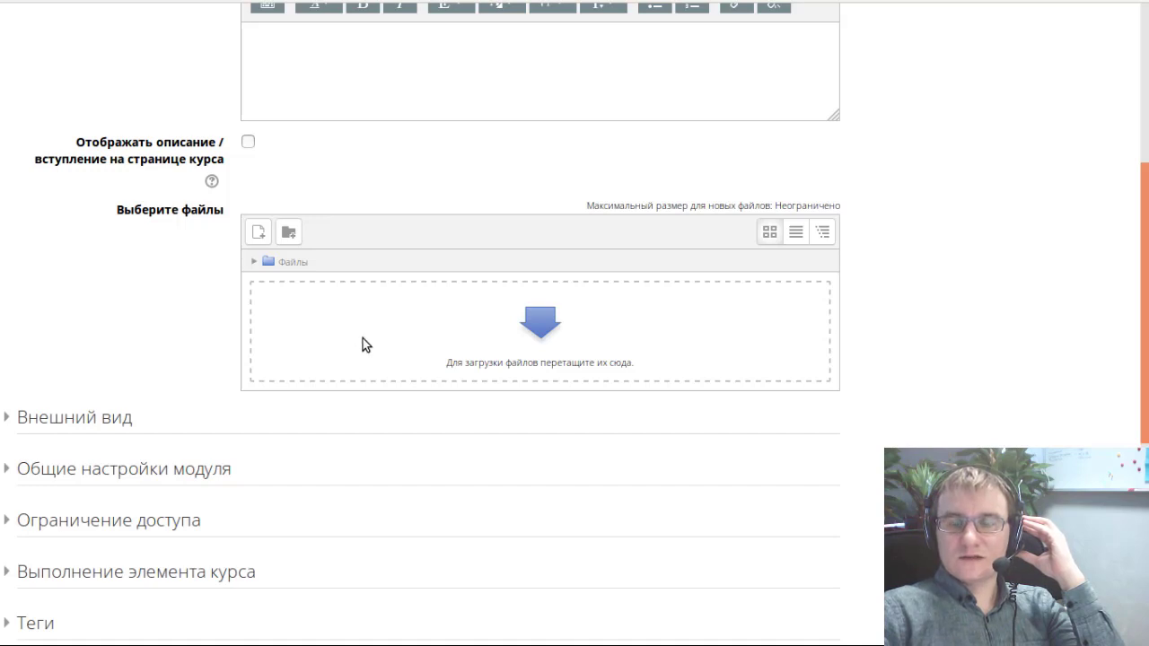
- Upload the file word2moodle.docx from the computer to the resource's files, keeping the default author and licence
left_click(258, 233)
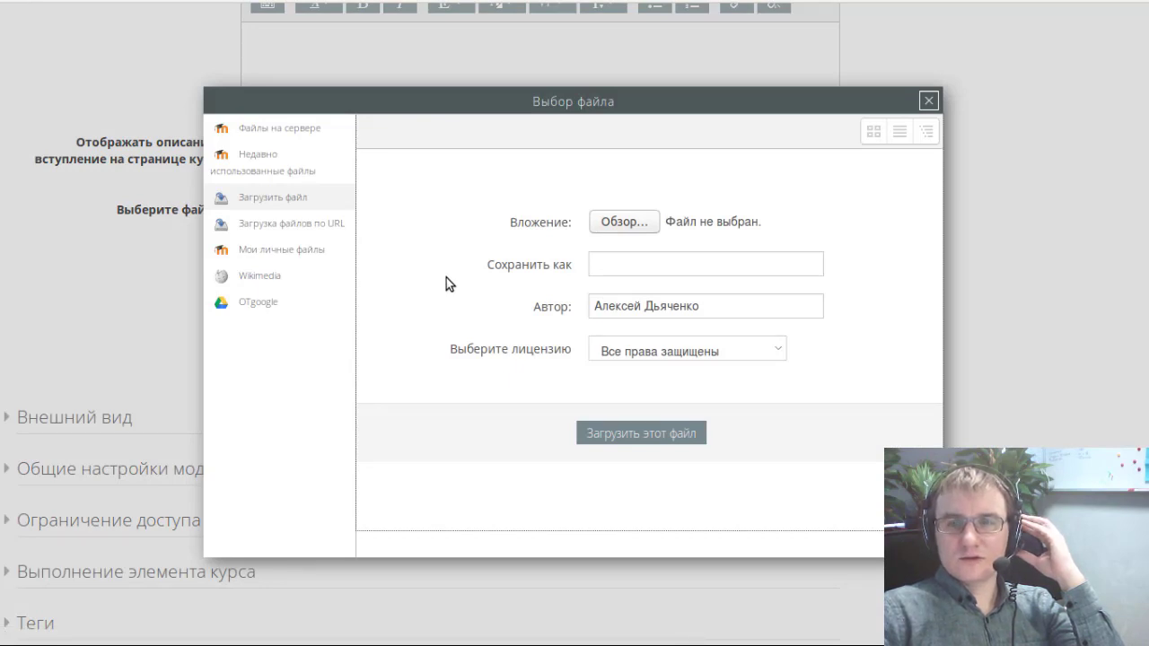
left_click(624, 224)
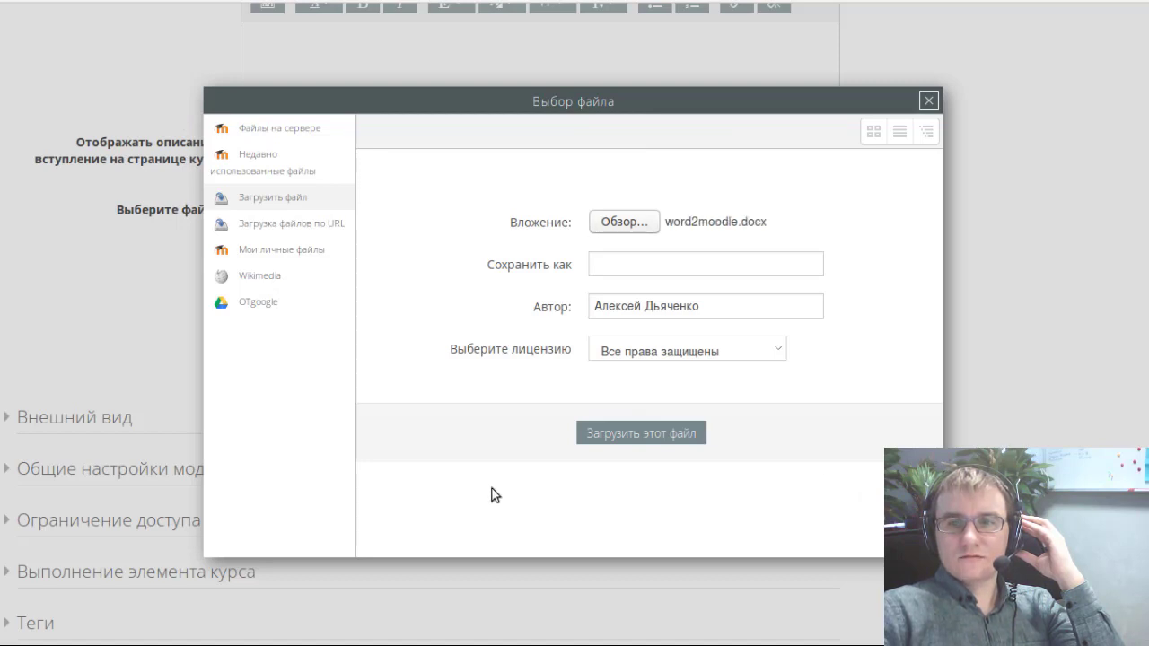
left_click(658, 435)
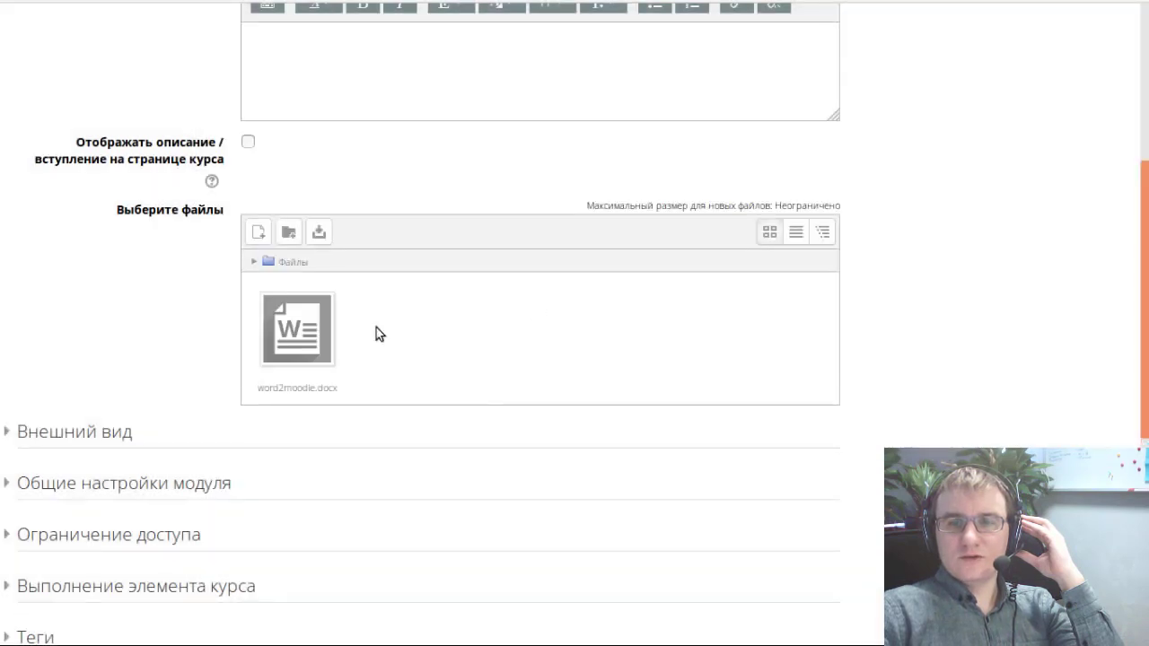
scroll(427, 350, "down", 2)
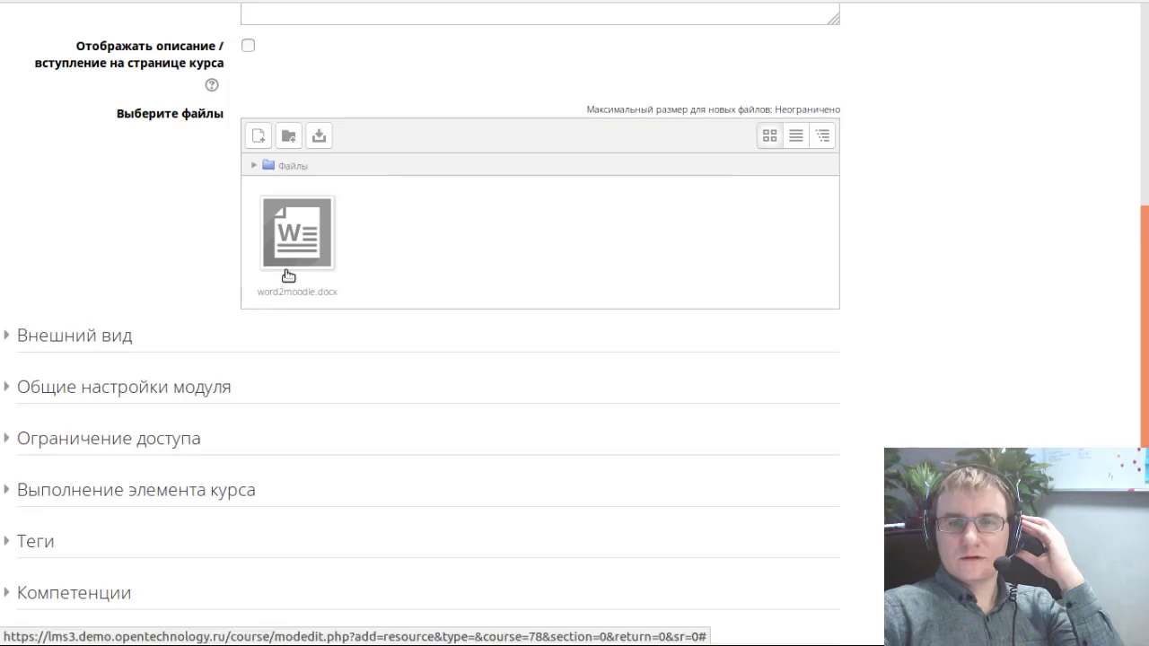
left_click(288, 276)
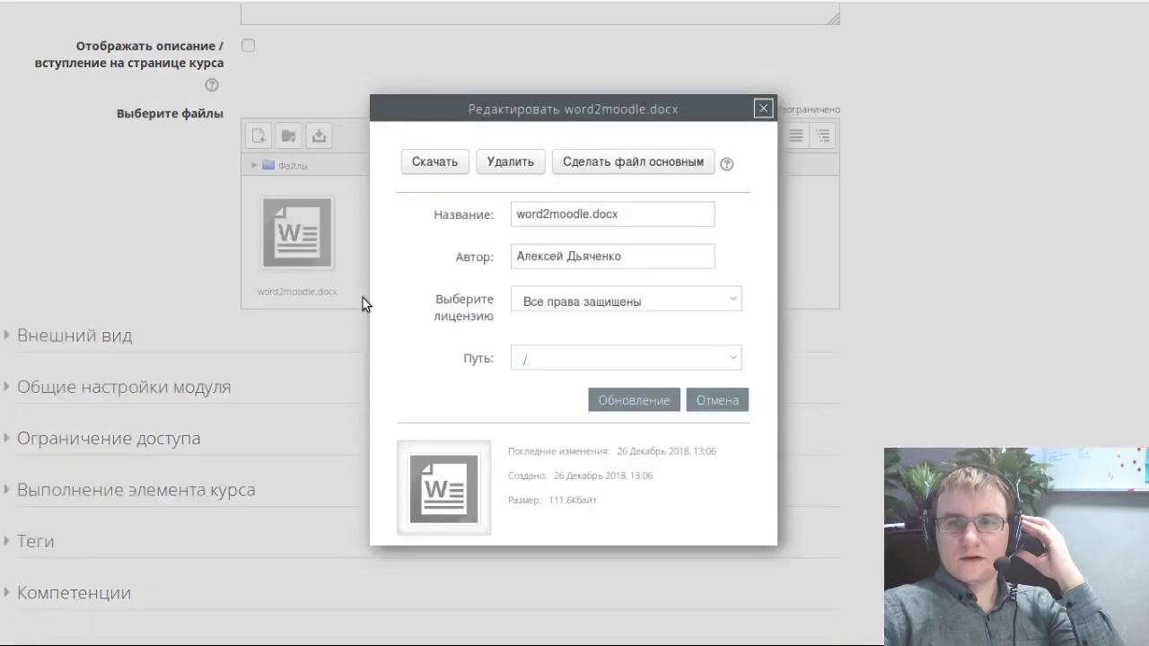
left_click(763, 108)
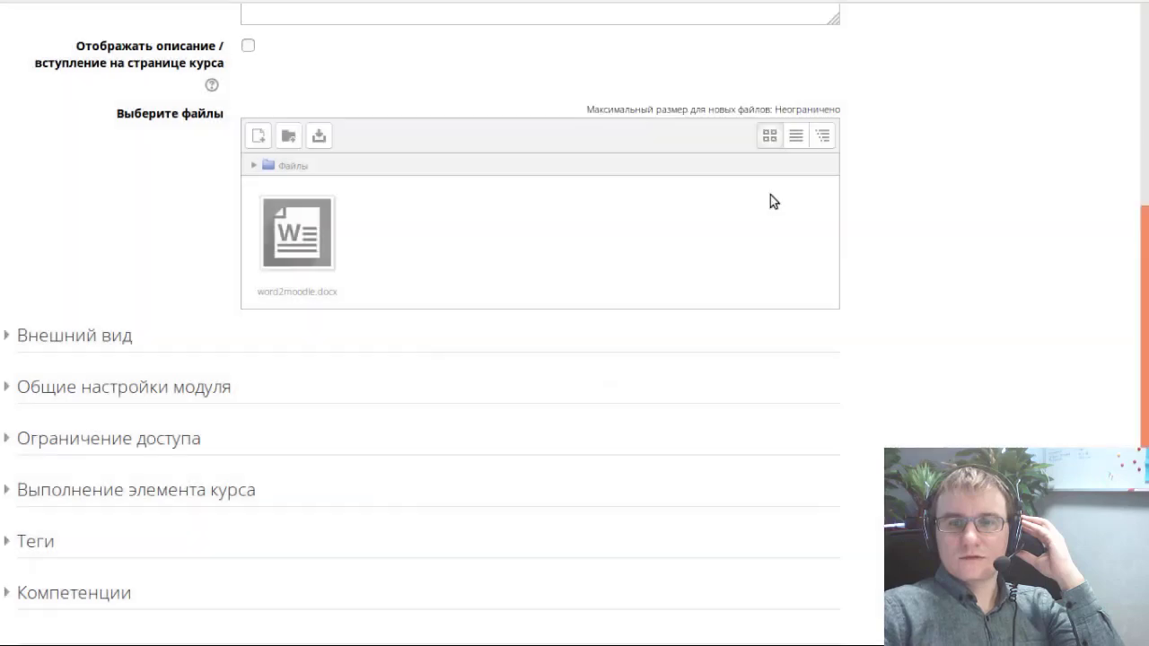
- Make the uploaded word2moodle.docx the main file of the resource
scroll(771, 194, "up", 9)
scroll(759, 213, "down", 4)
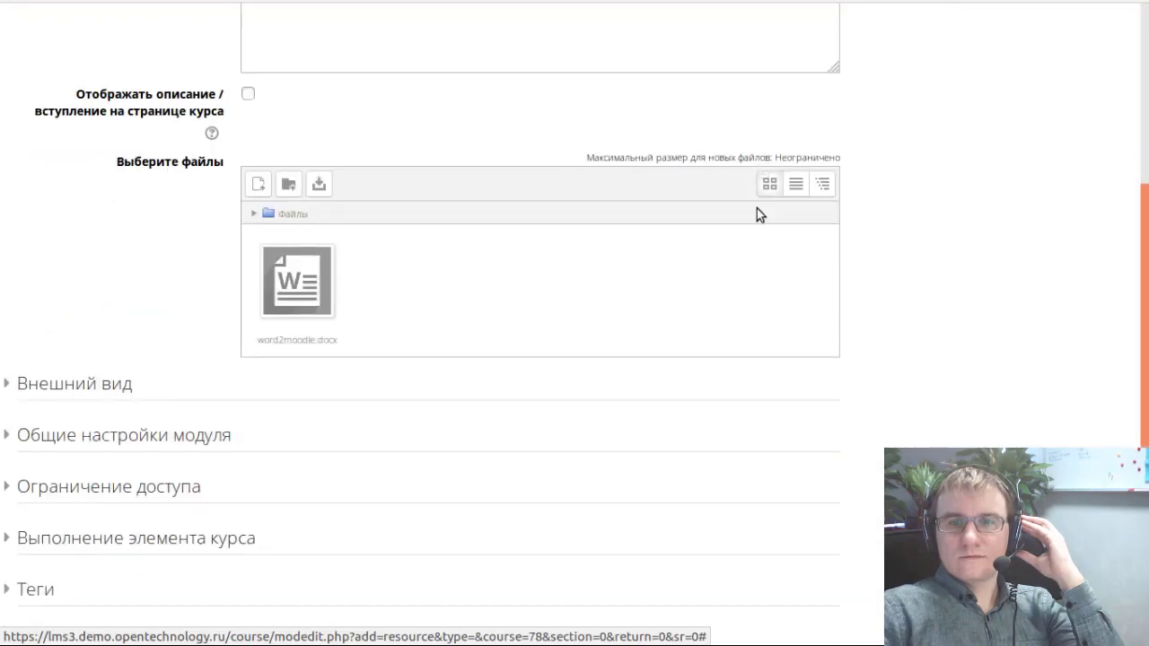
scroll(754, 213, "up", 2)
scroll(749, 213, "down", 3)
left_click(296, 187)
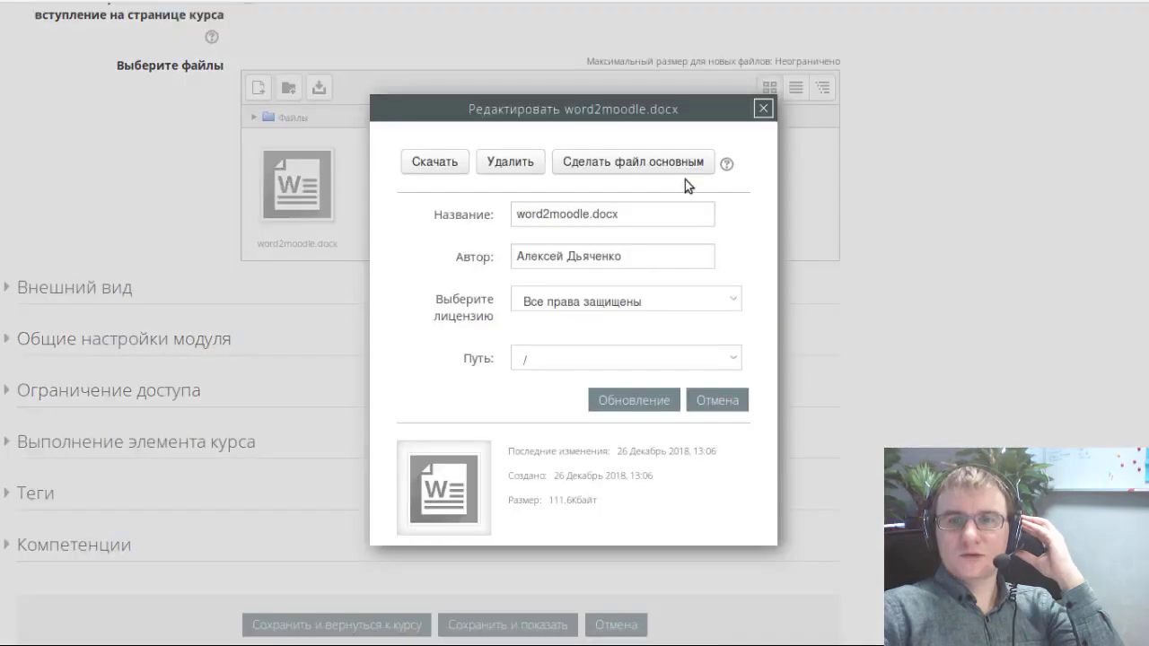
left_click(658, 165)
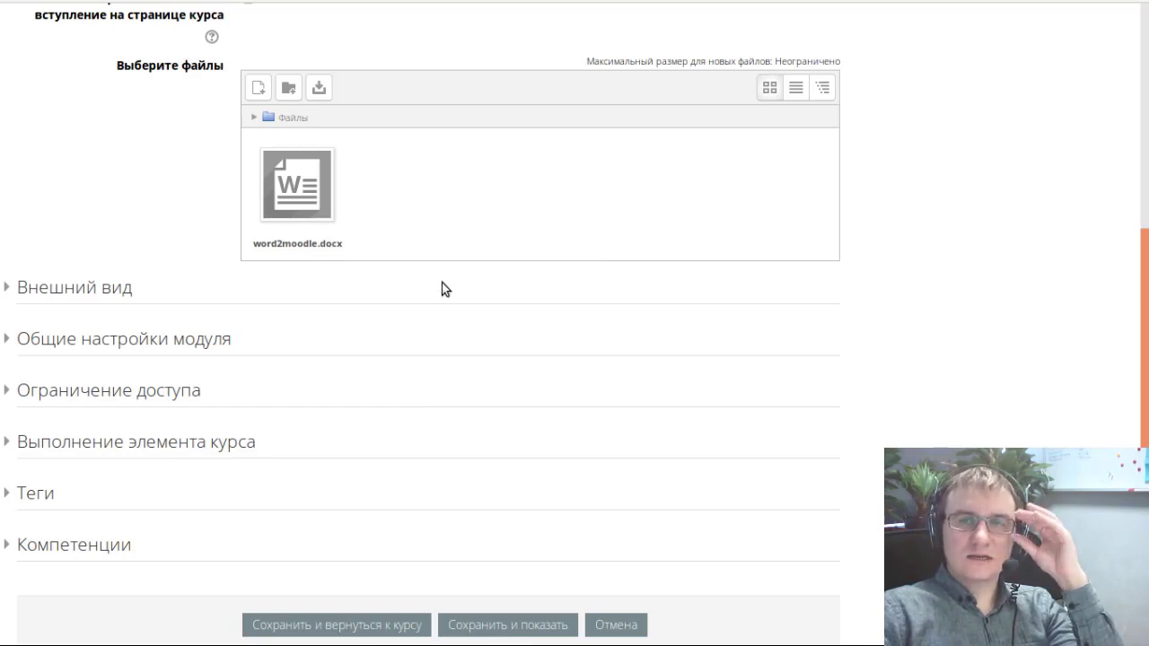
scroll(442, 289, "up", 5)
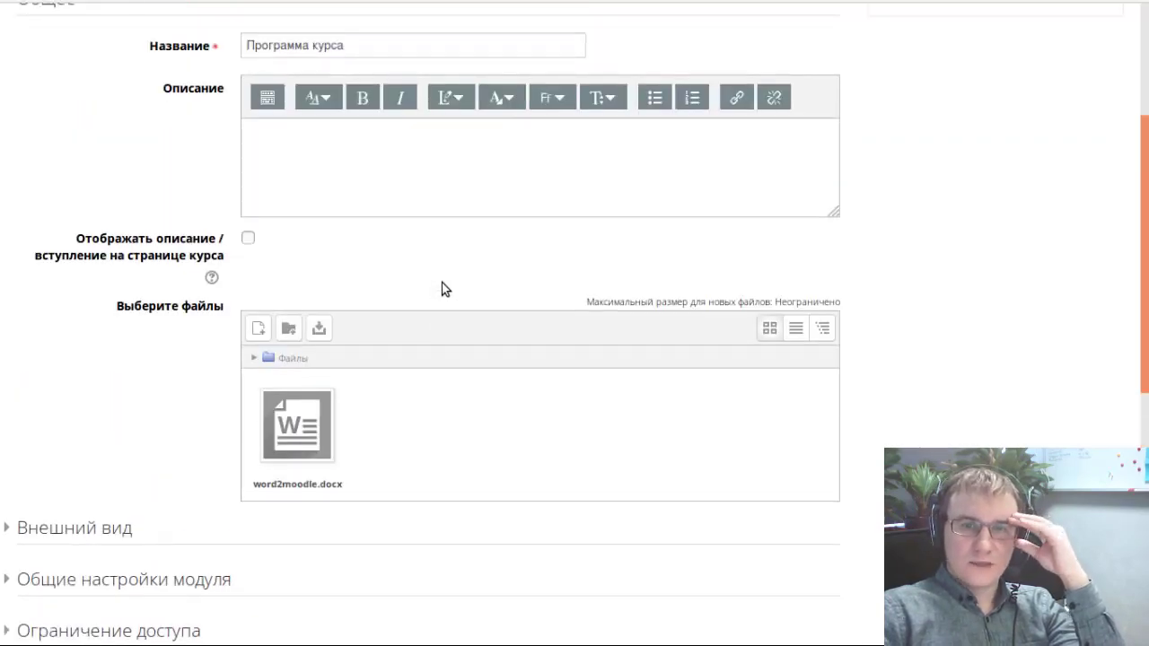
- Enable showing the size, type and upload/modification date for the file resource, keeping its display method «Автоматически»
scroll(442, 289, "down", 7)
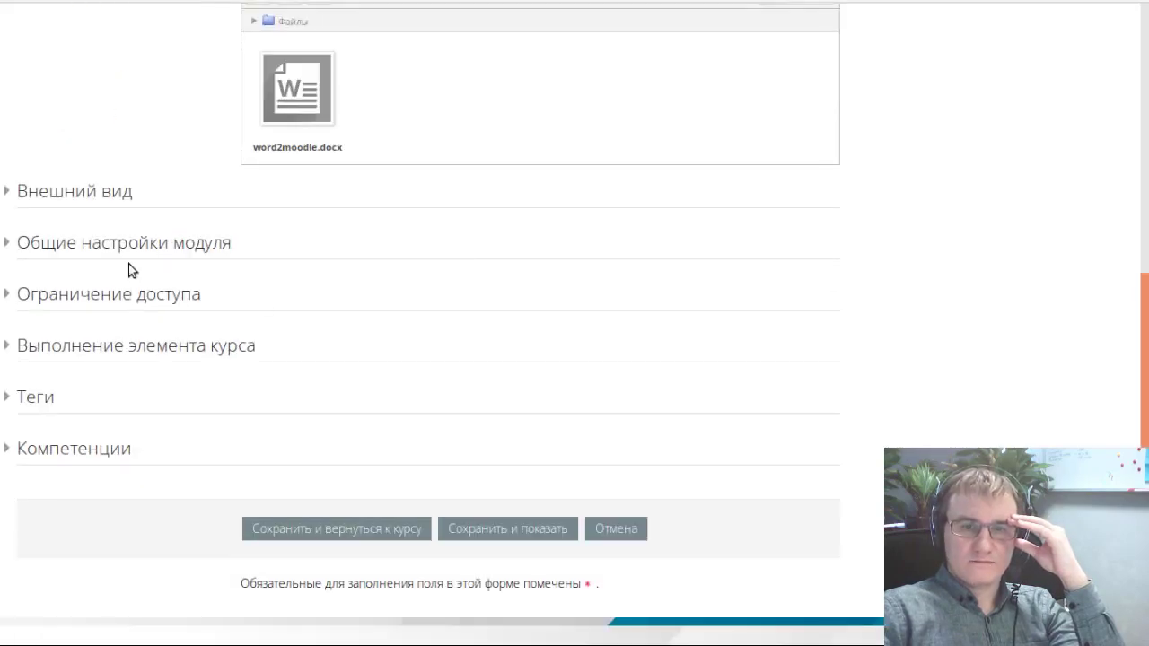
left_click(95, 190)
left_click(385, 238)
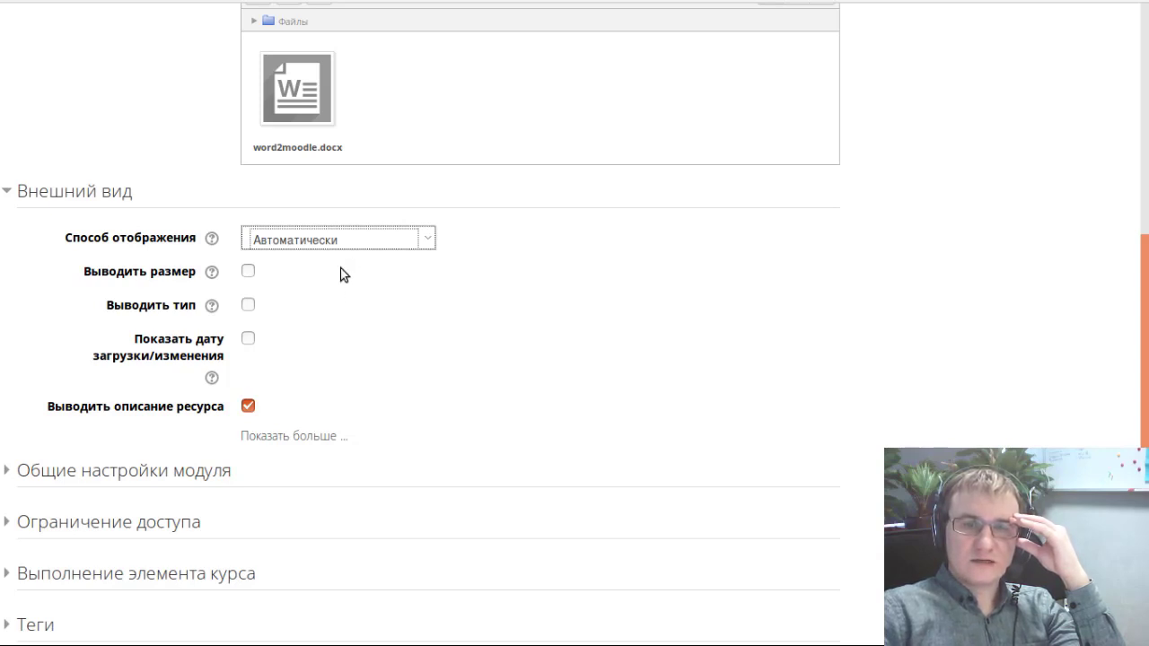
scroll(269, 269, "down", 2)
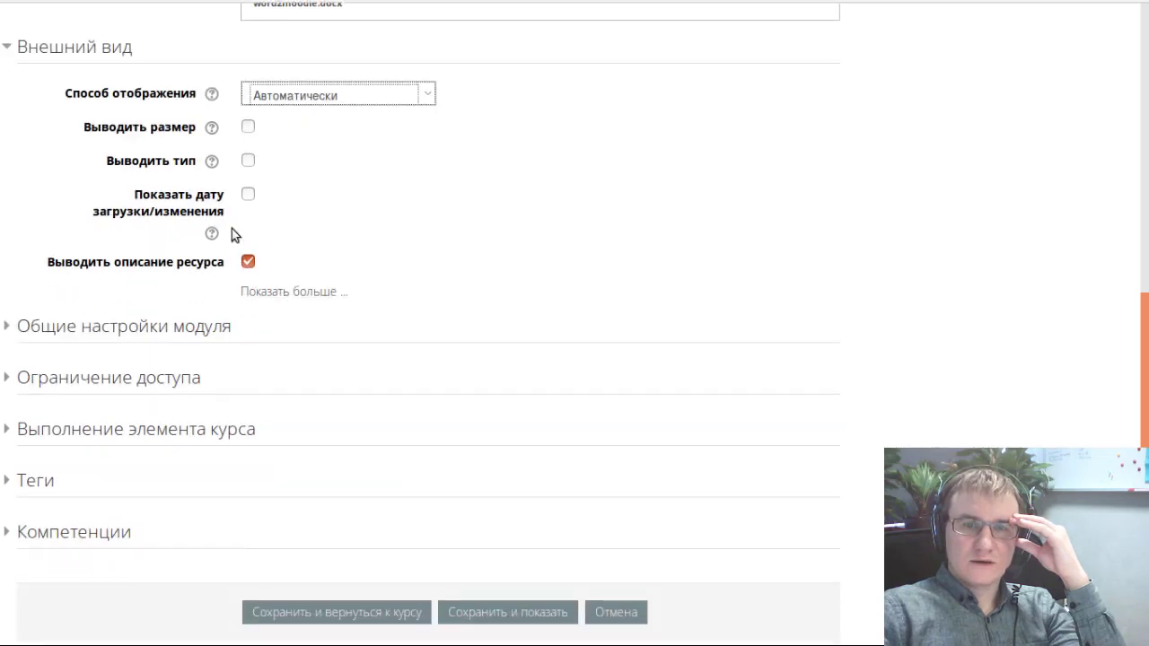
left_click(247, 128)
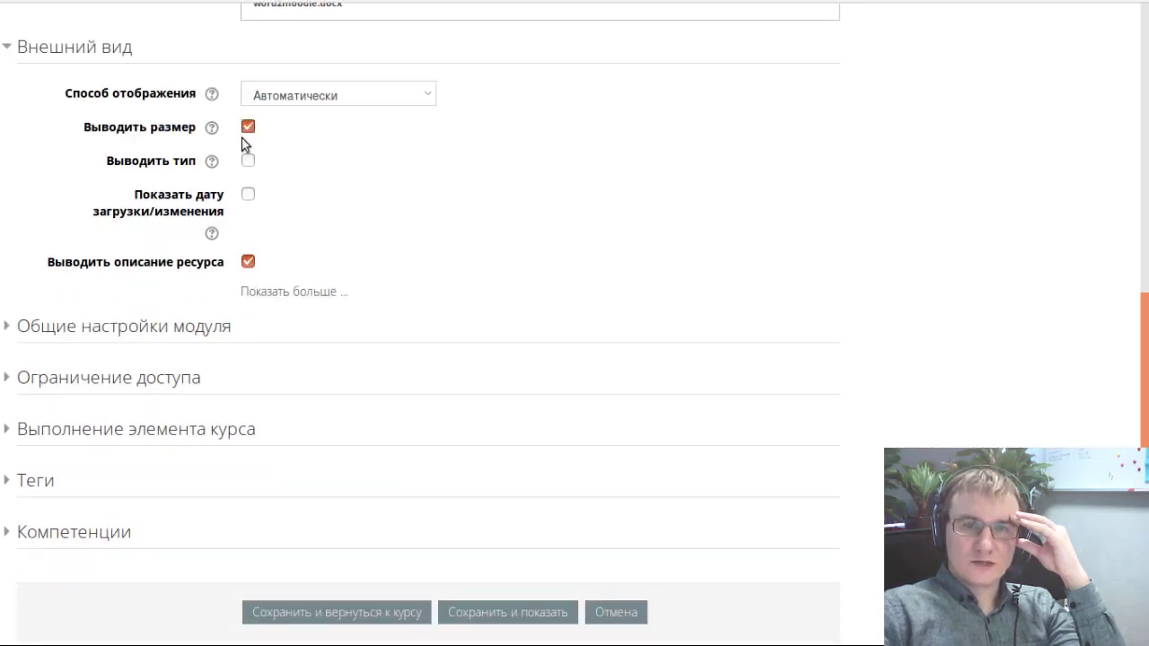
left_click(248, 160)
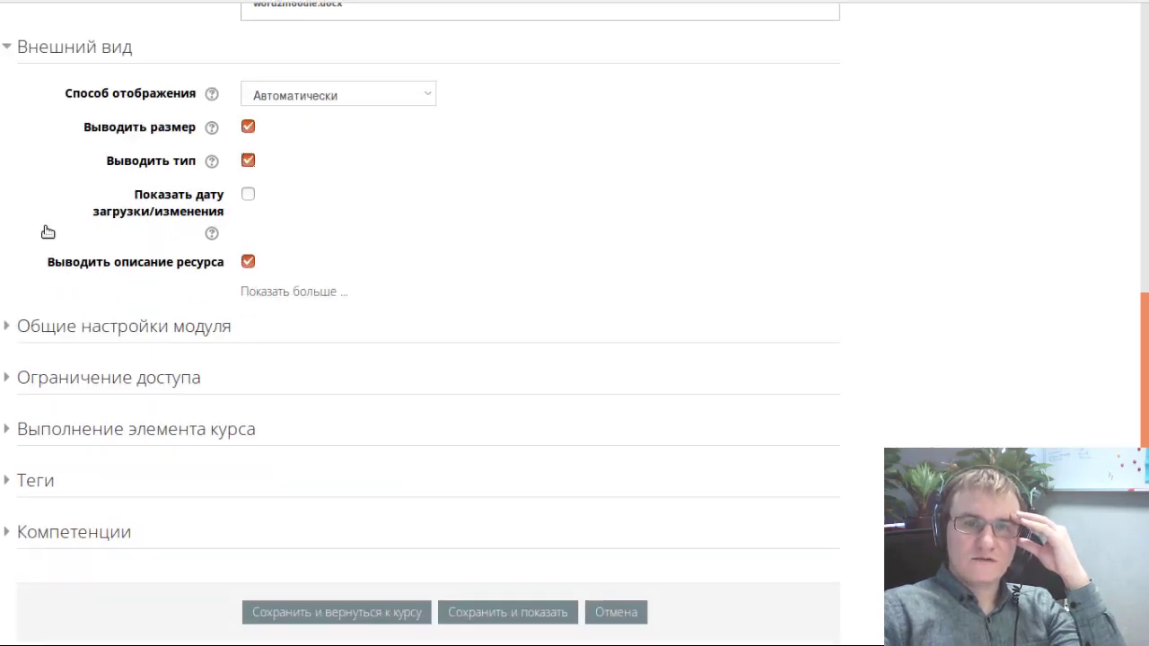
left_click(246, 196)
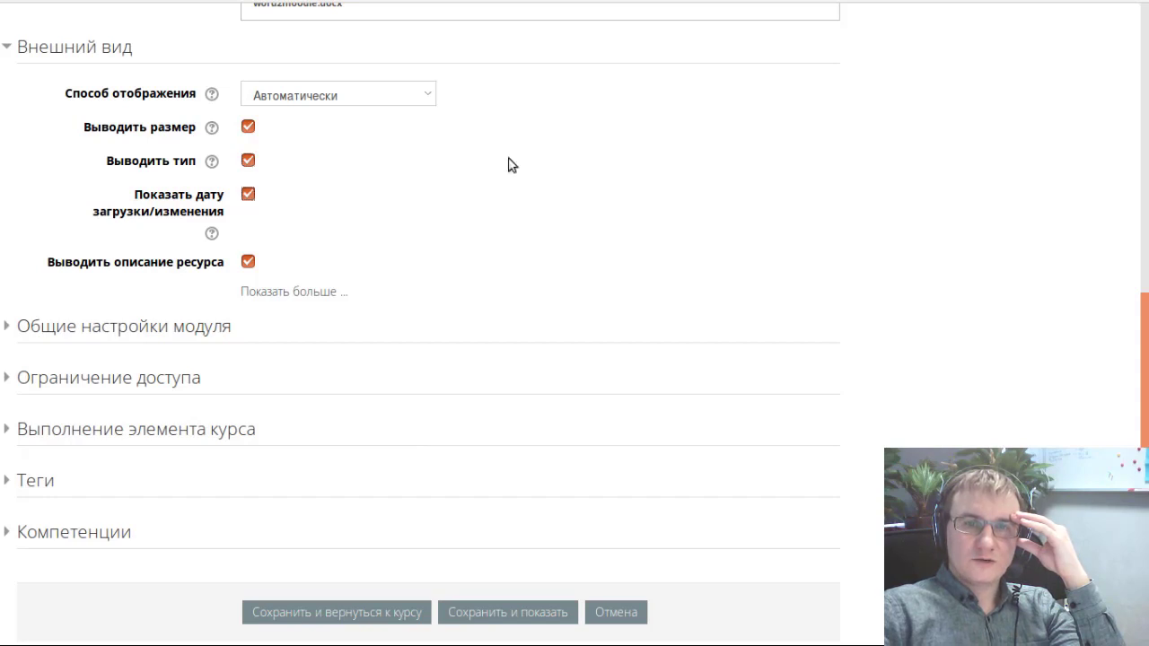
- Review the extra appearance options and the common module settings, and save the file resource, returning to the course
scroll(141, 323, "down", 2)
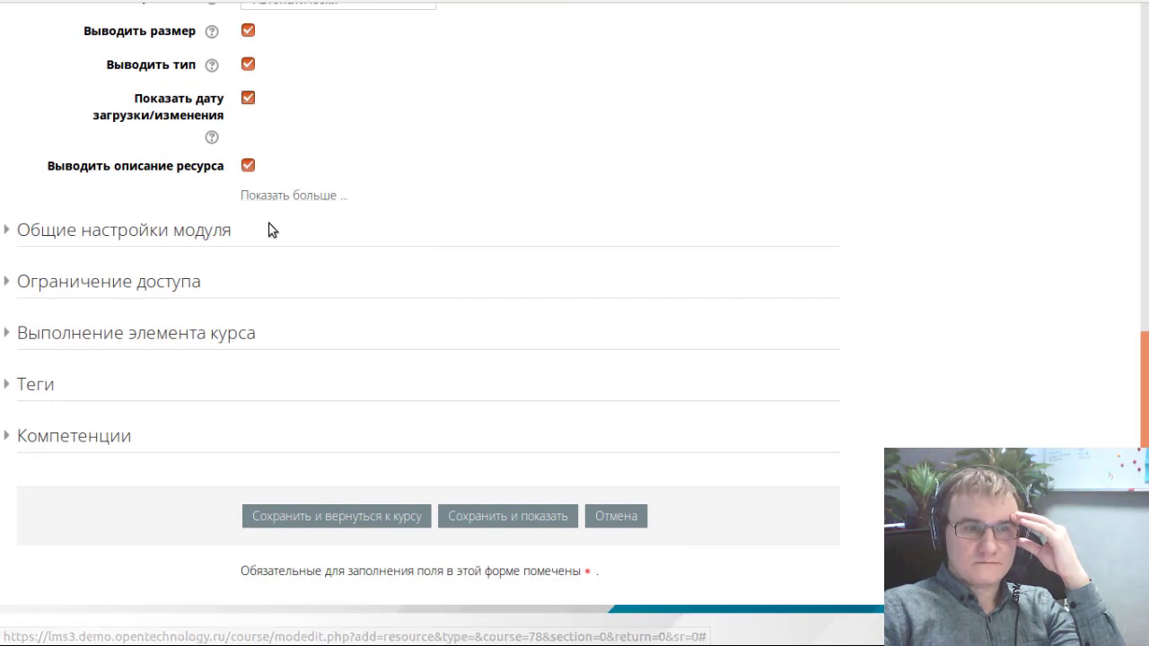
left_click(279, 200)
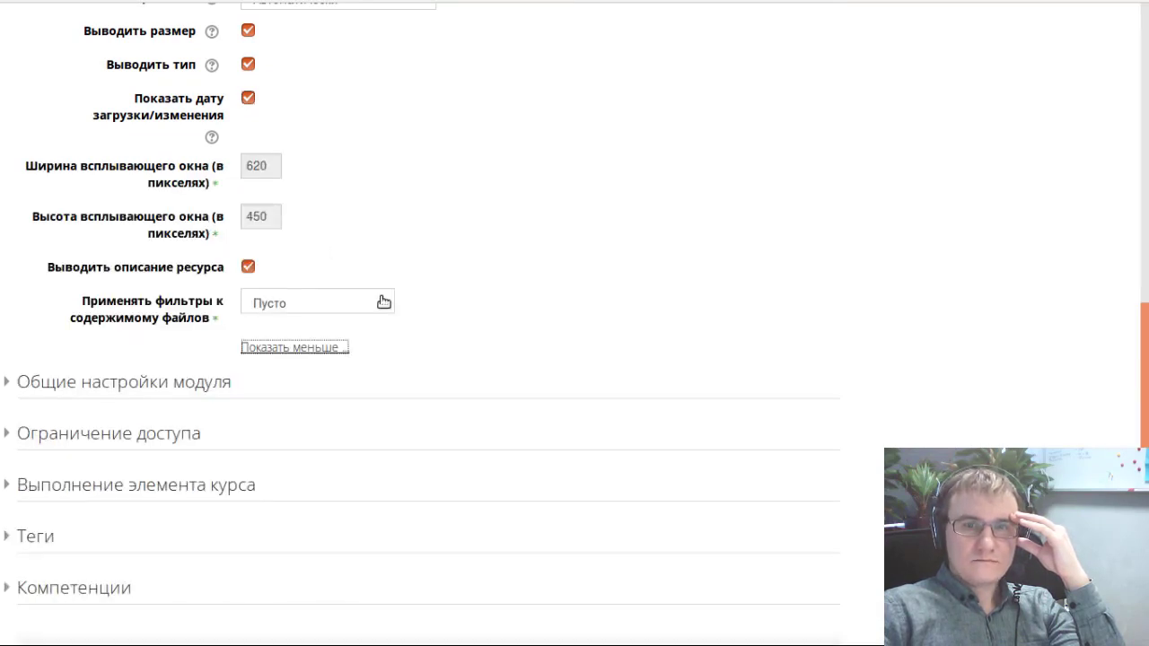
left_click(323, 352)
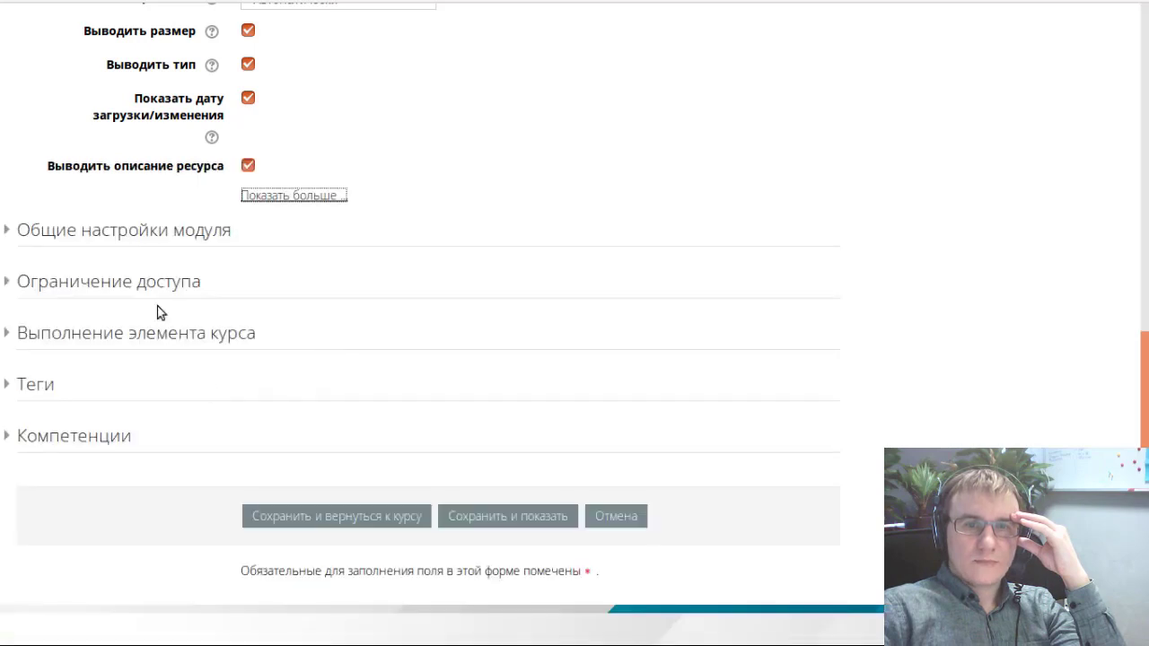
left_click(180, 230)
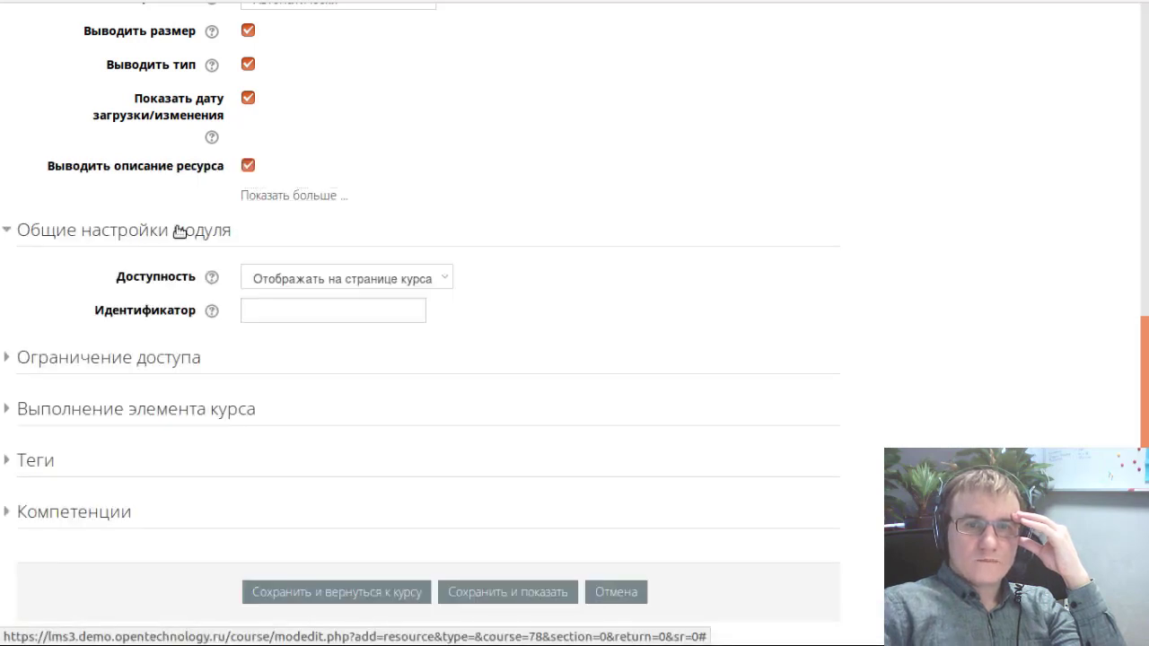
left_click(180, 230)
scroll(485, 440, "down", 2)
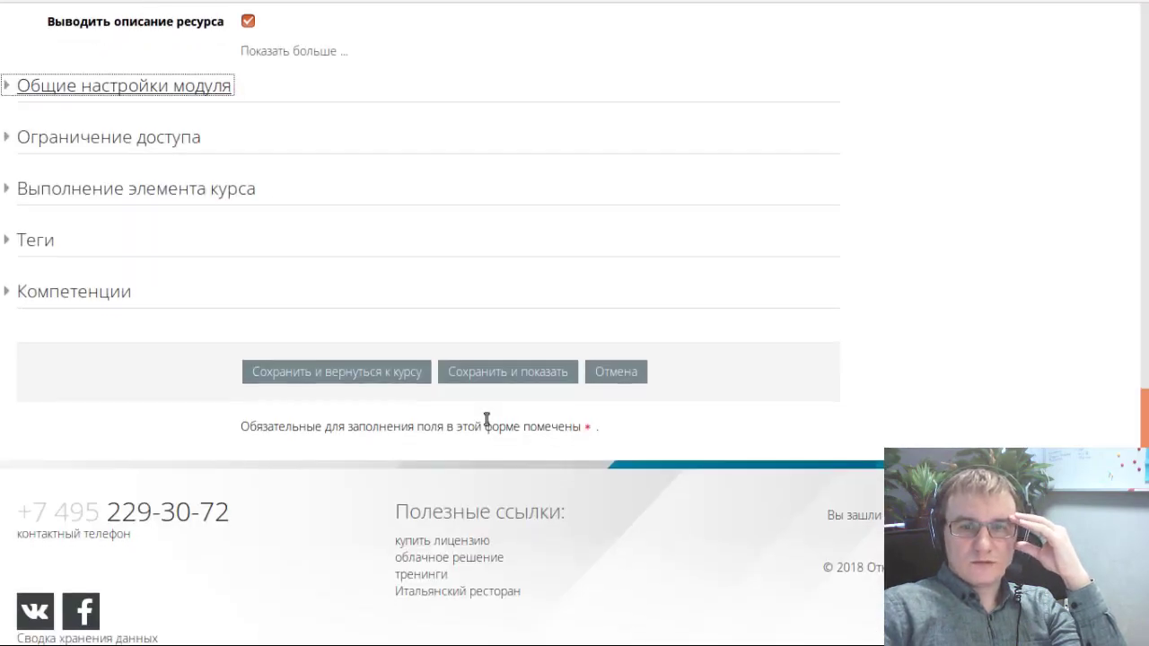
left_click(364, 375)
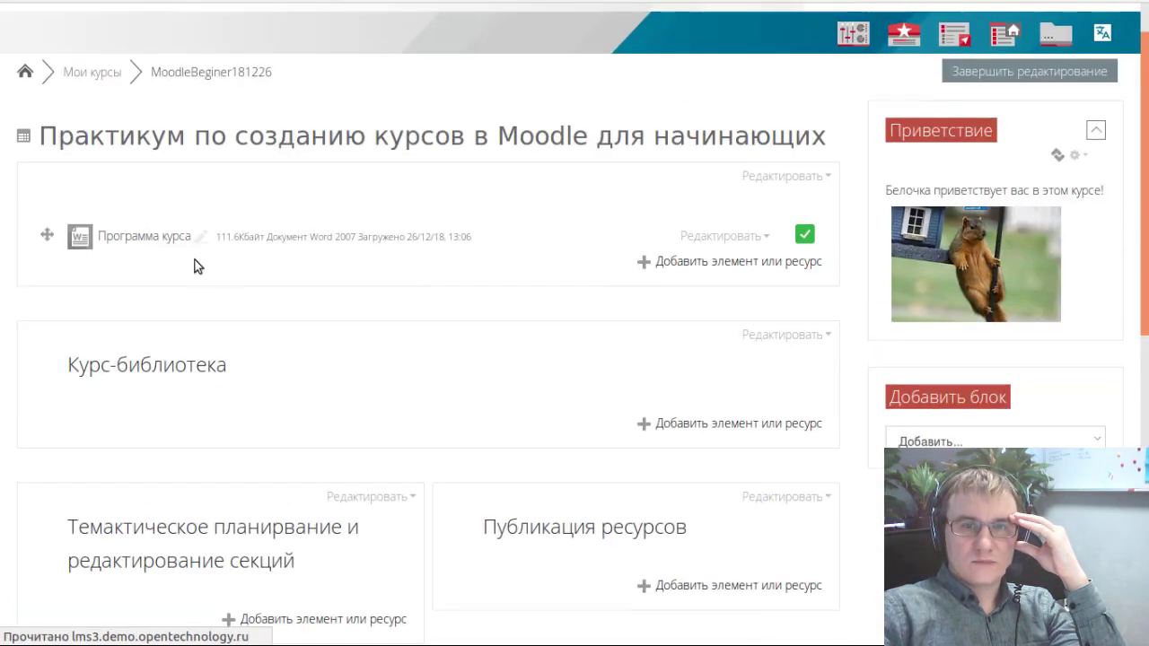
- Turn off course editing and examine the file details displayed beside «Программа курса» on the course page
scroll(440, 160, "down", 2)
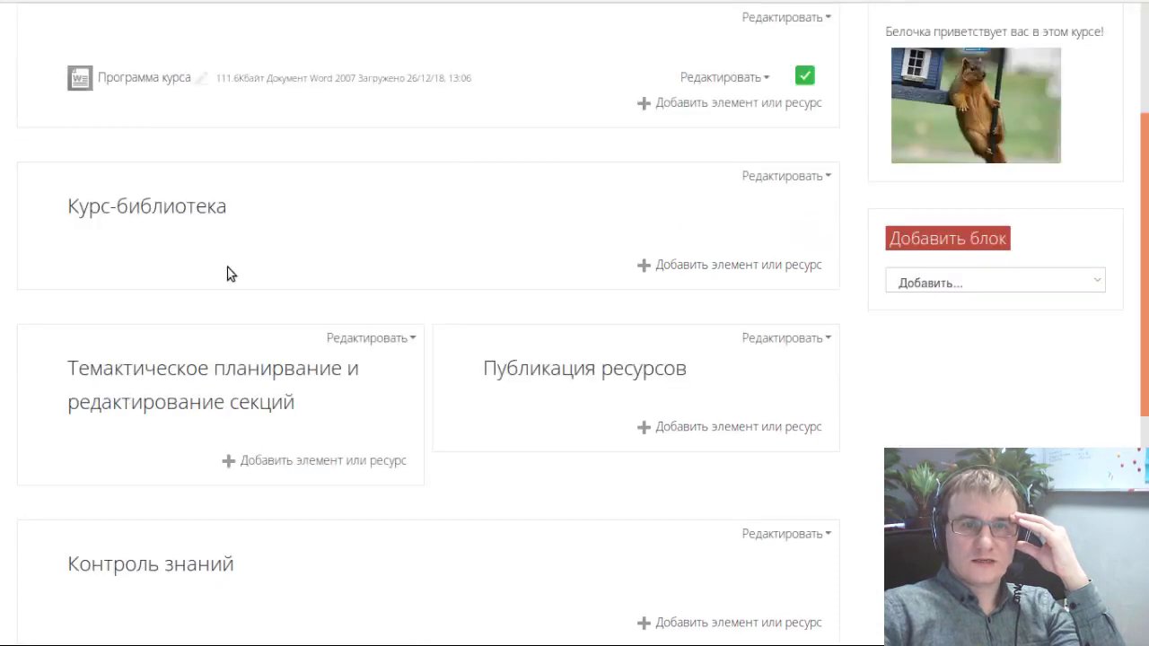
scroll(220, 274, "up", 3)
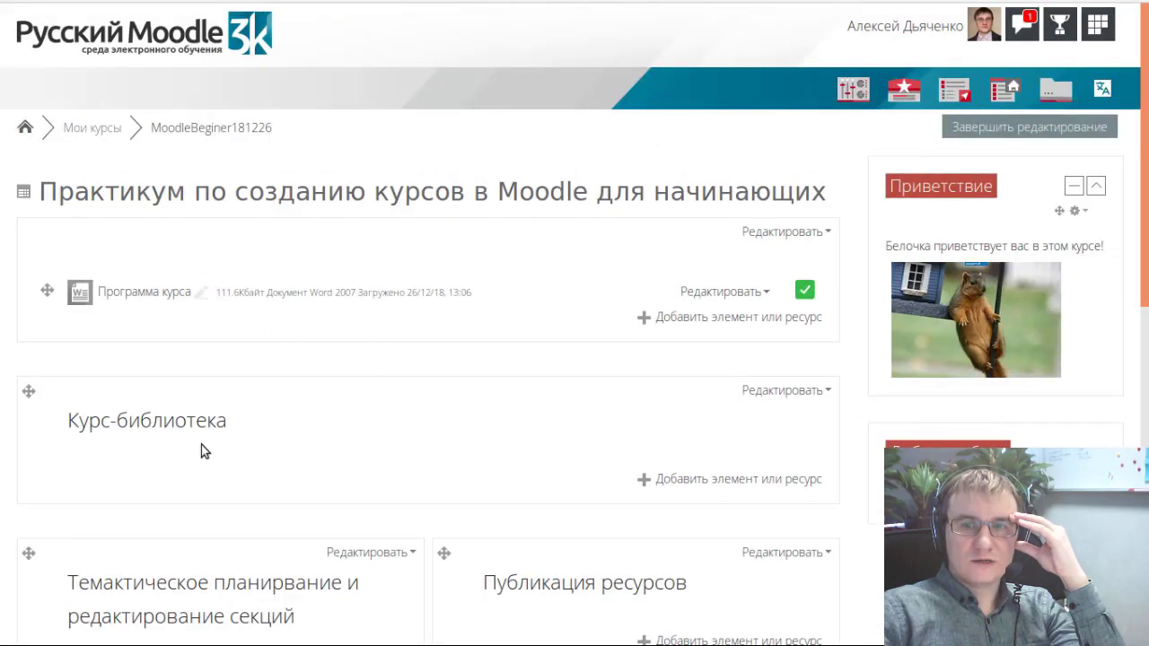
left_click(952, 132)
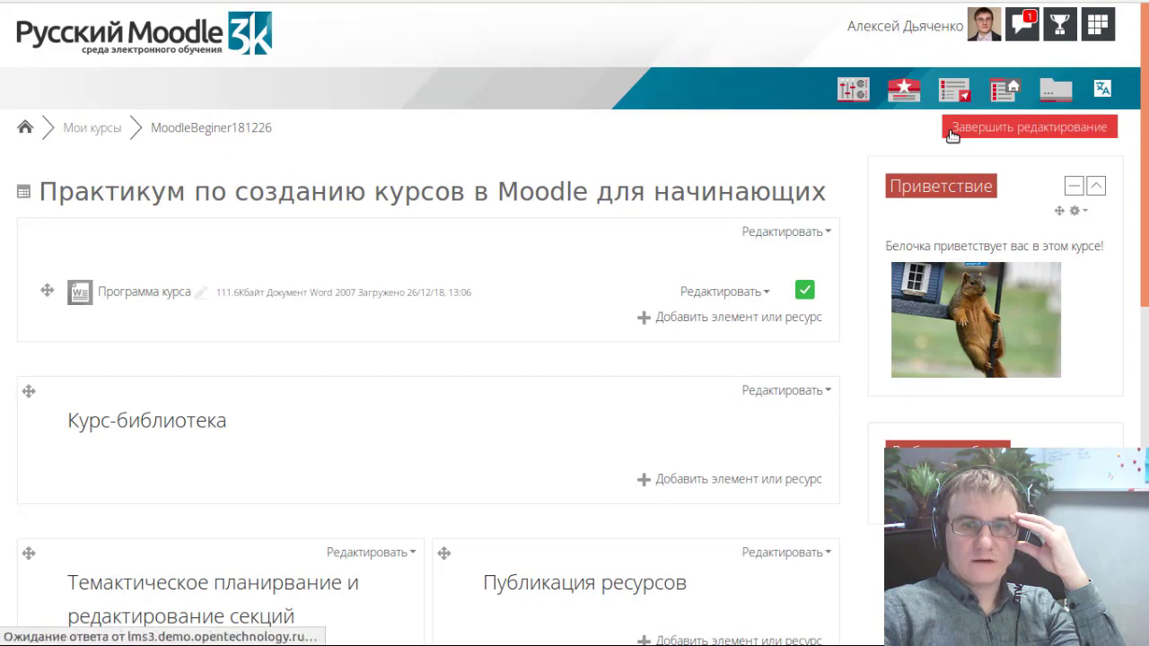
scroll(179, 395, "down", 3)
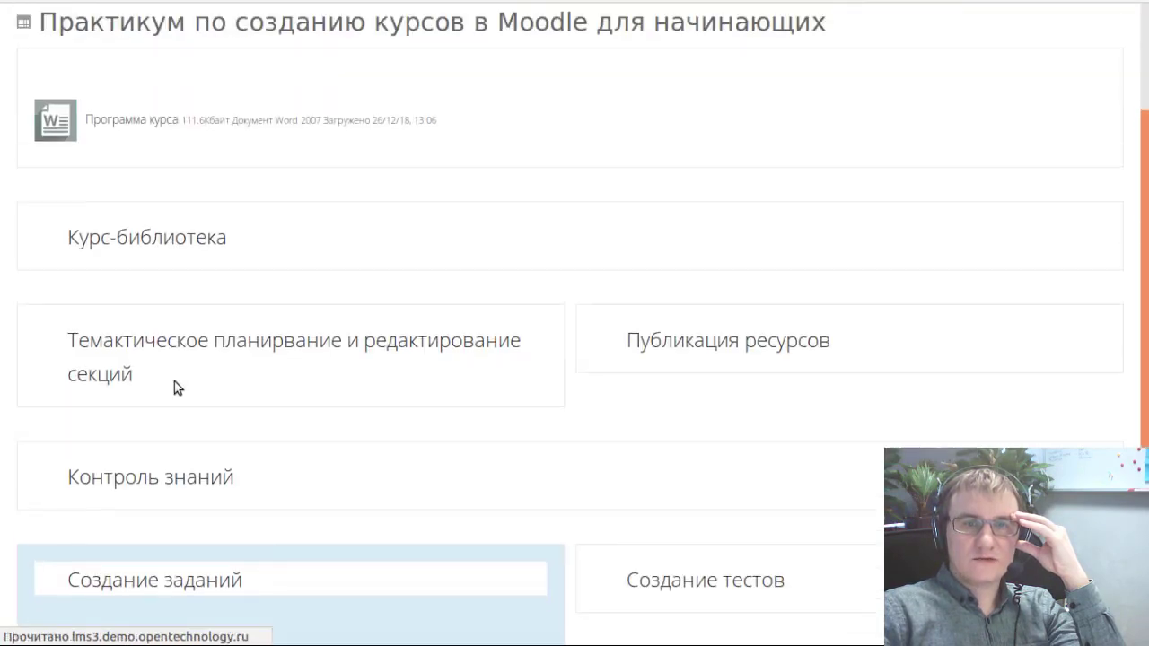
scroll(57, 235, "up", 2)
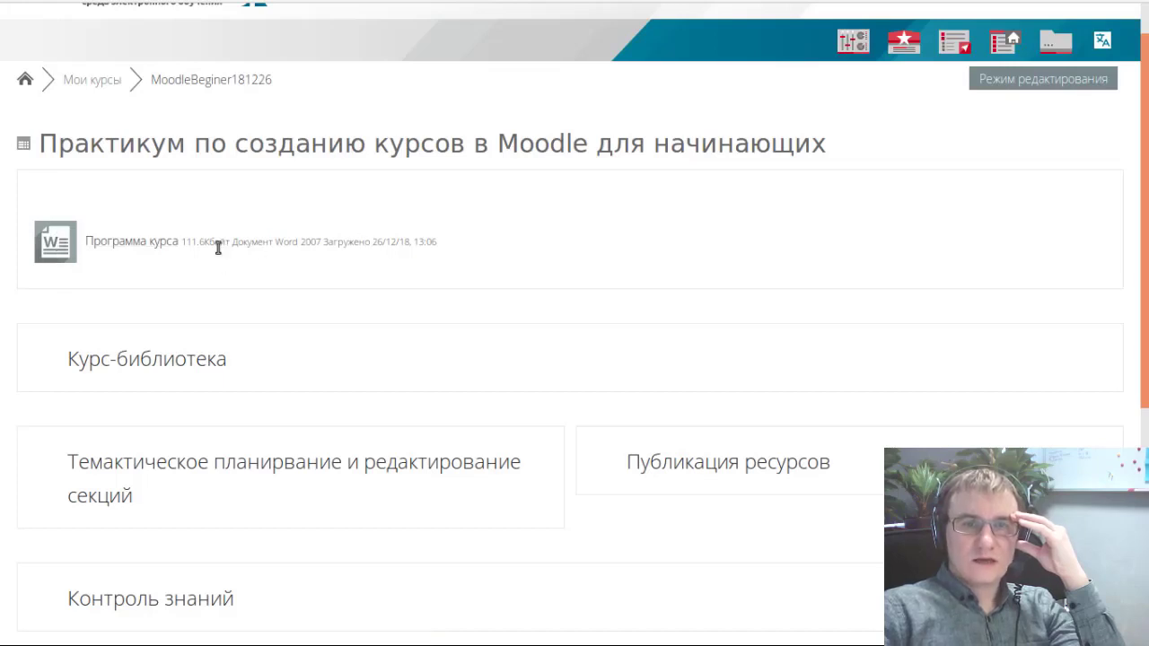
left_click_drag(184, 243, 193, 243)
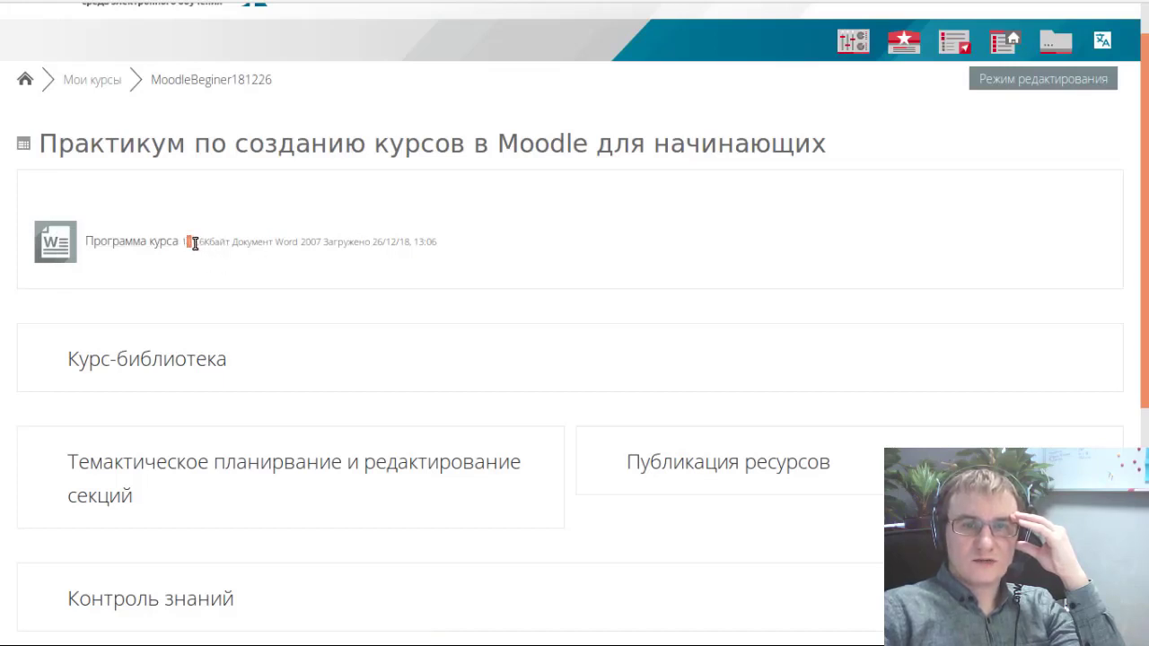
left_click(217, 240)
left_click_drag(182, 242, 428, 242)
left_click(250, 245)
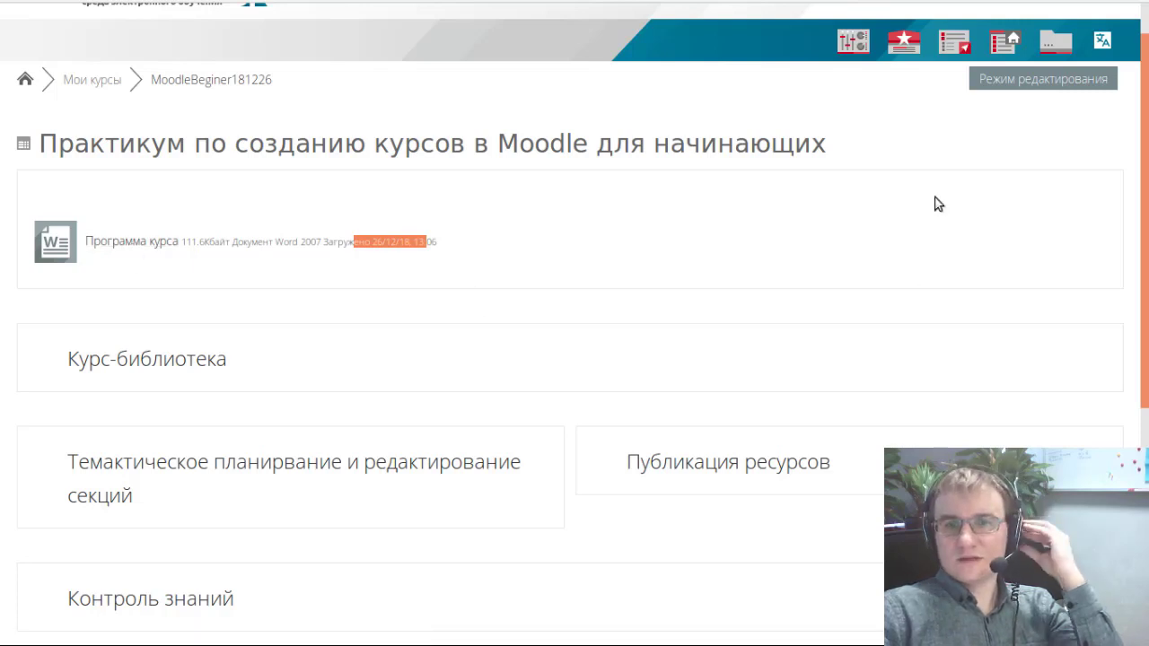
- Turn course editing back on and browse the activities and resources available for the introductory section
left_click(1008, 79)
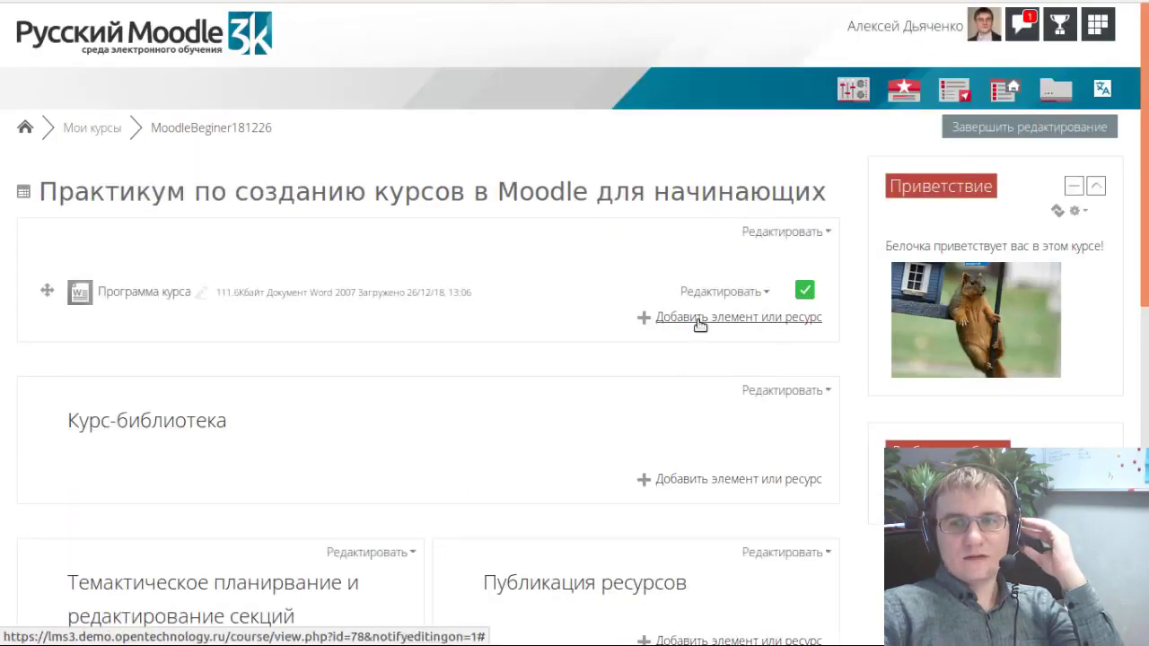
left_click(701, 319)
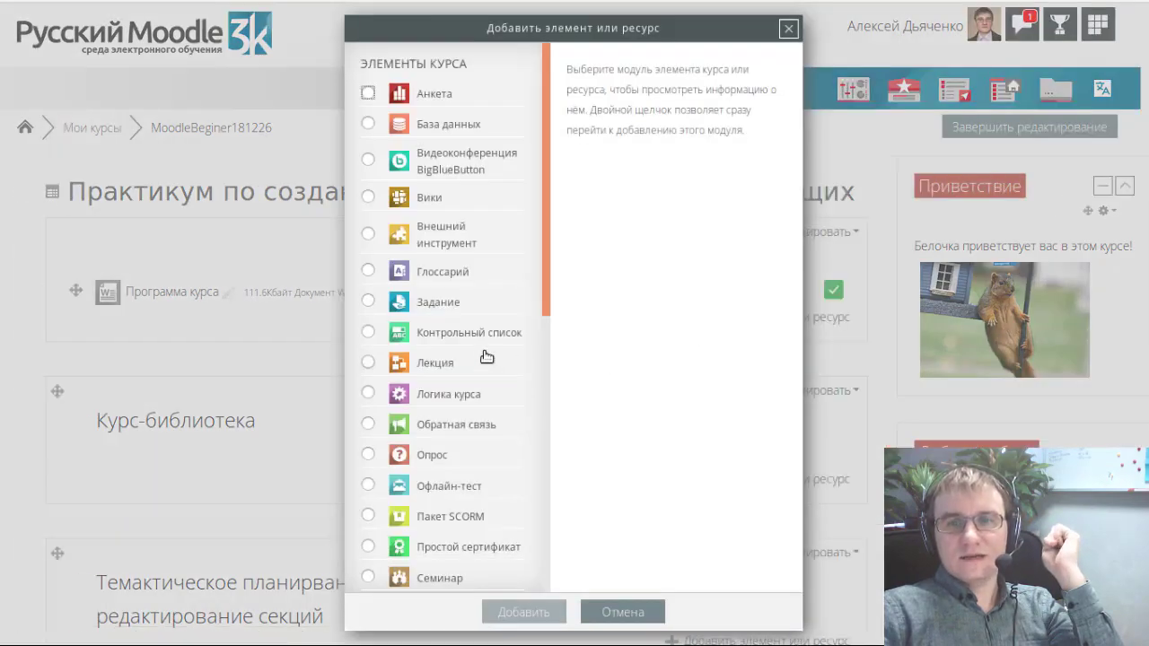
scroll(479, 359, "down", 3)
scroll(479, 359, "down", 3)
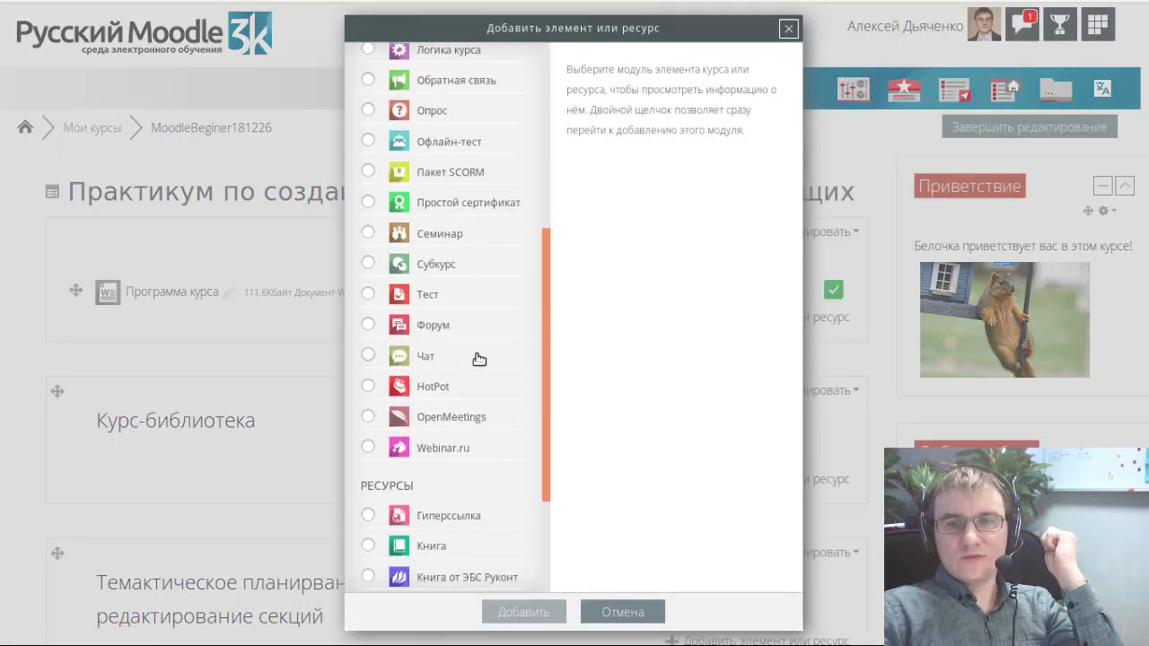
scroll(395, 418, "up", 6)
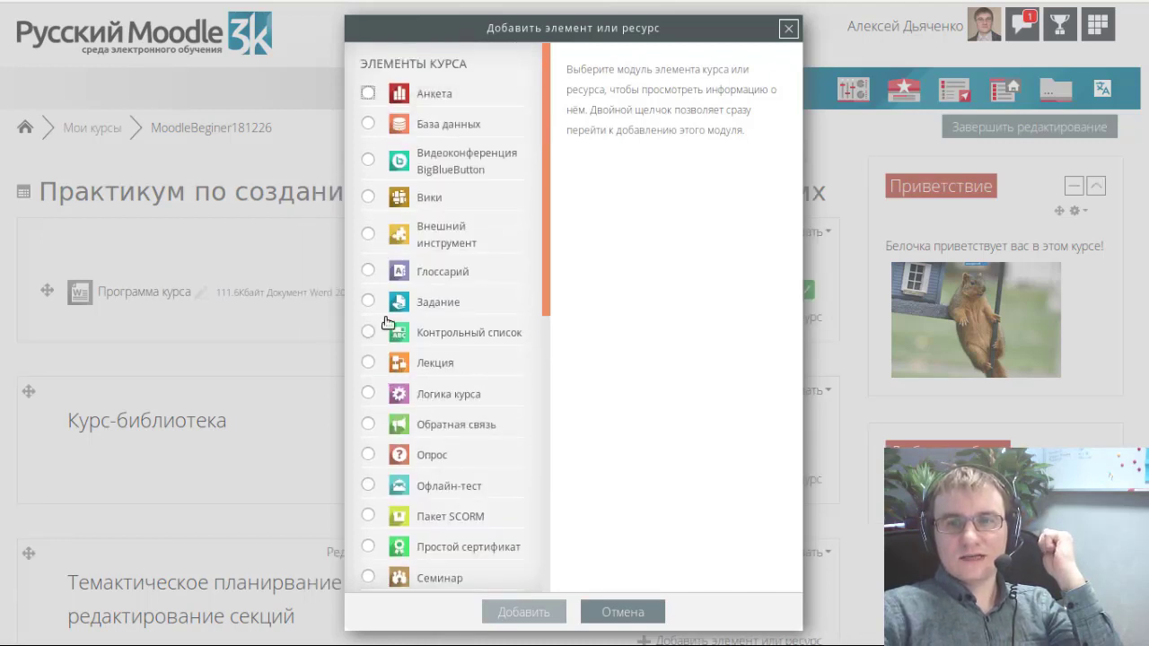
scroll(391, 301, "down", 2)
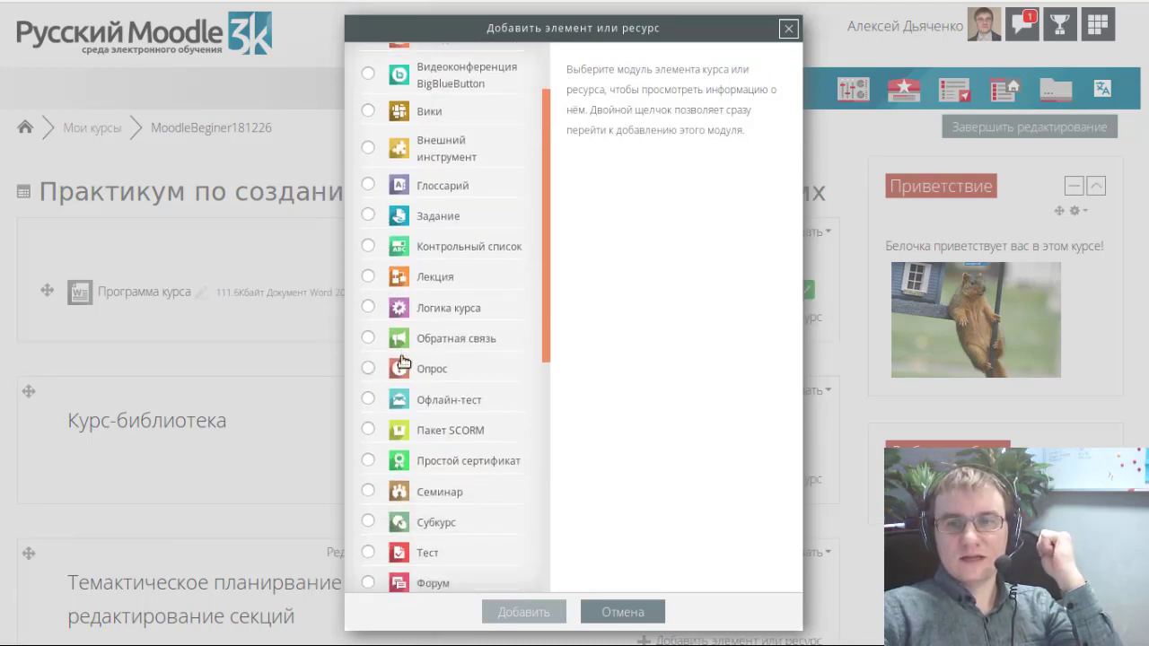
scroll(400, 362, "down", 4)
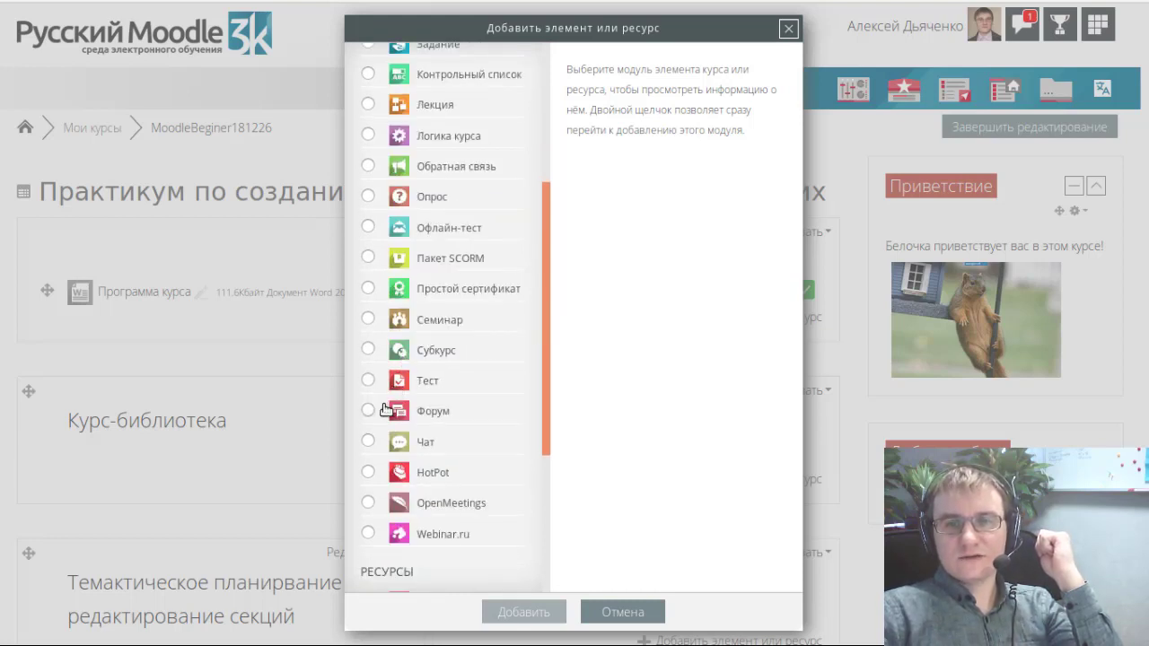
scroll(386, 409, "up", 4)
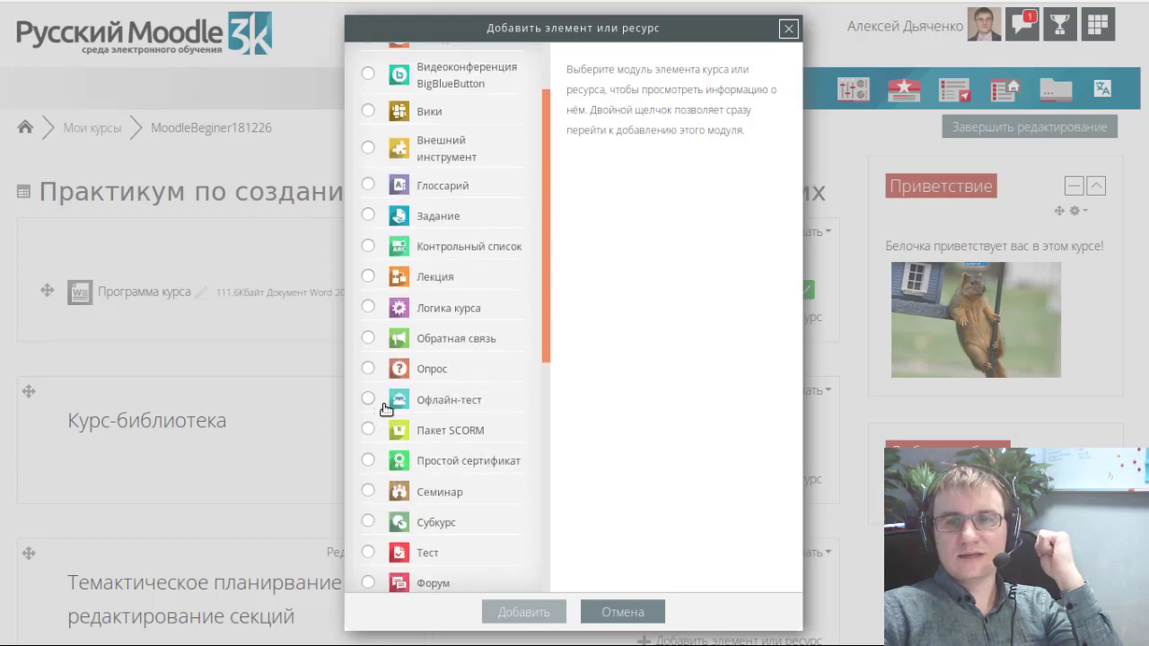
- Read the description of the «Глоссарий» module and add this activity to the introductory section
left_click(368, 184)
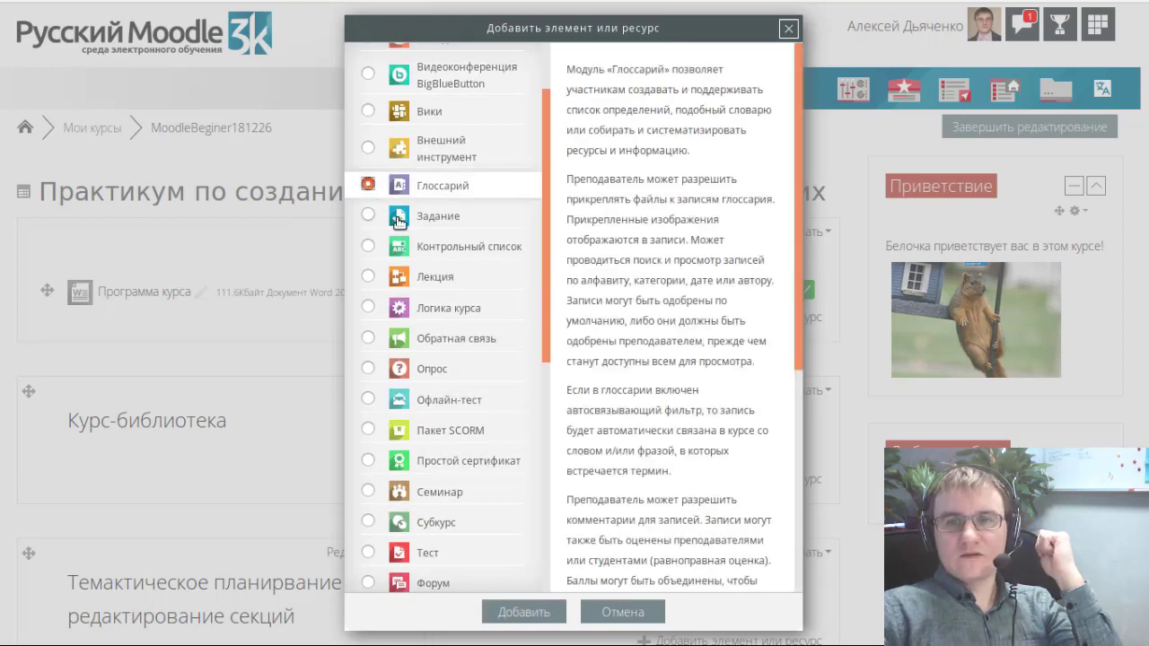
scroll(397, 220, "up", 2)
scroll(677, 134, "down", 5)
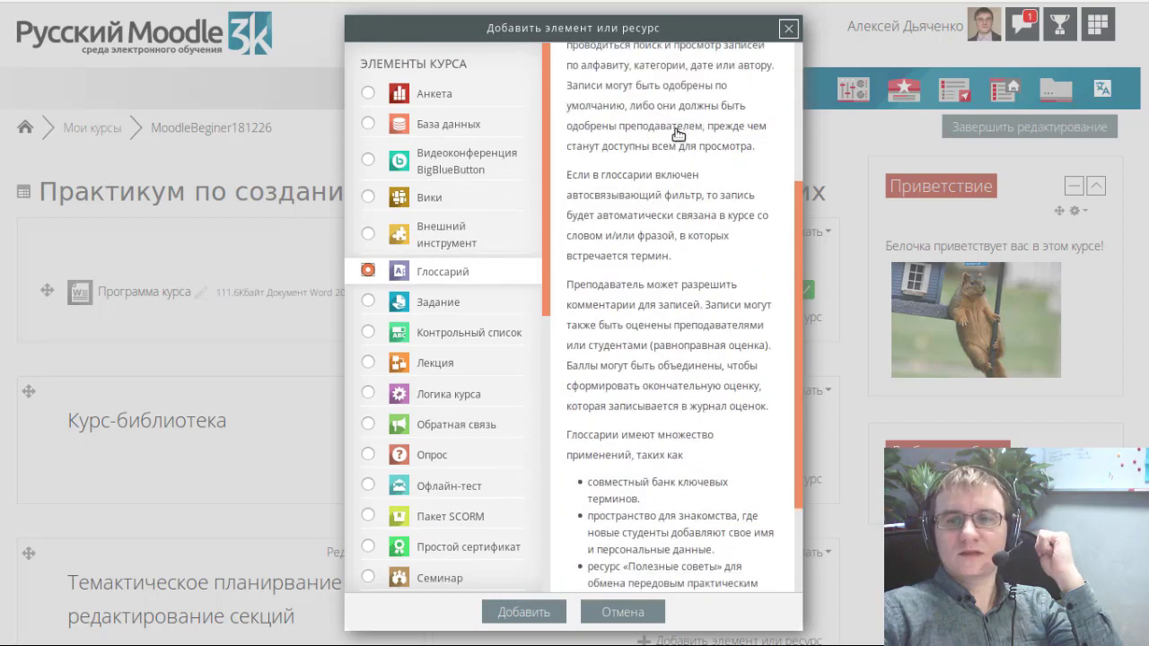
scroll(677, 134, "down", 2)
scroll(674, 195, "up", 5)
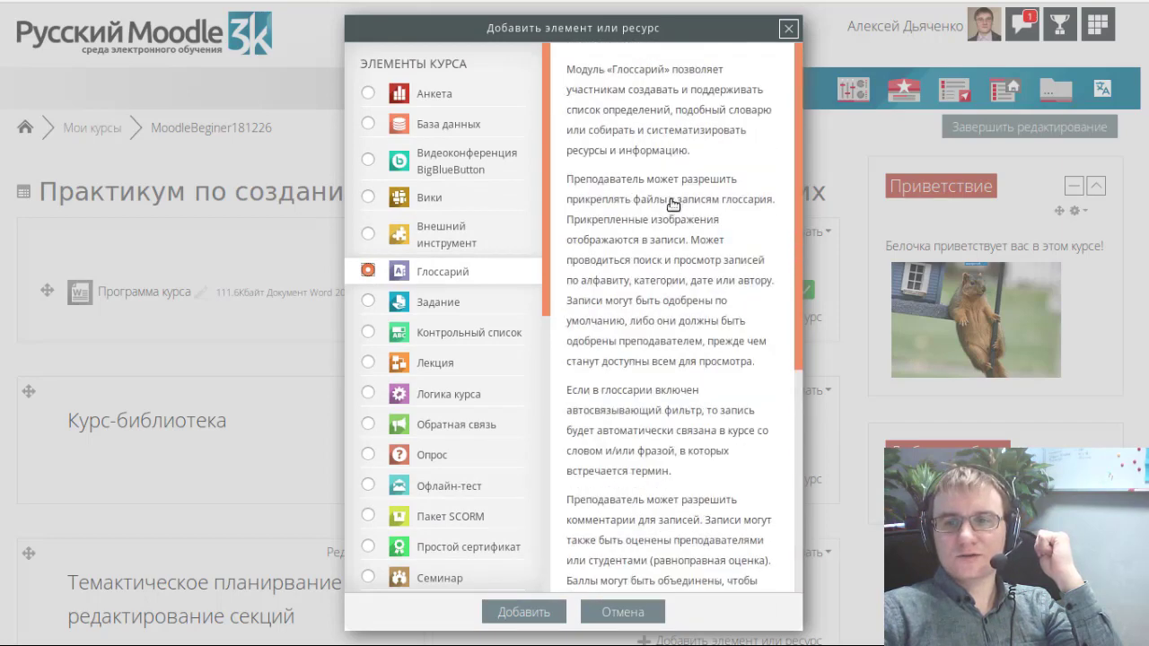
scroll(674, 204, "down", 6)
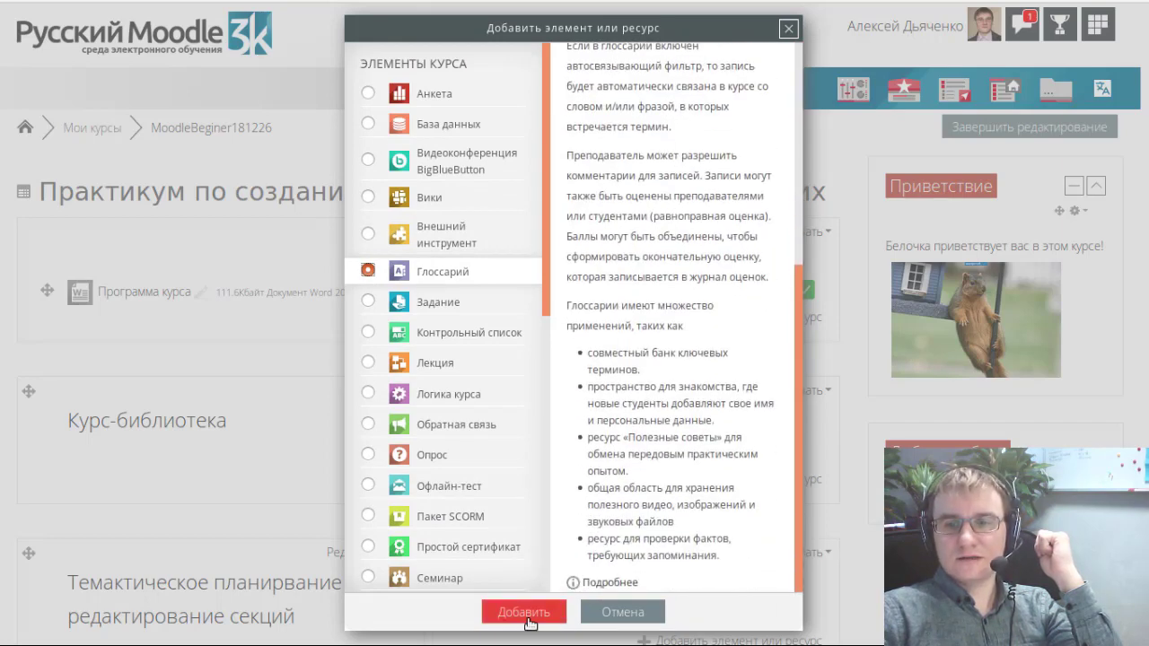
left_click(524, 612)
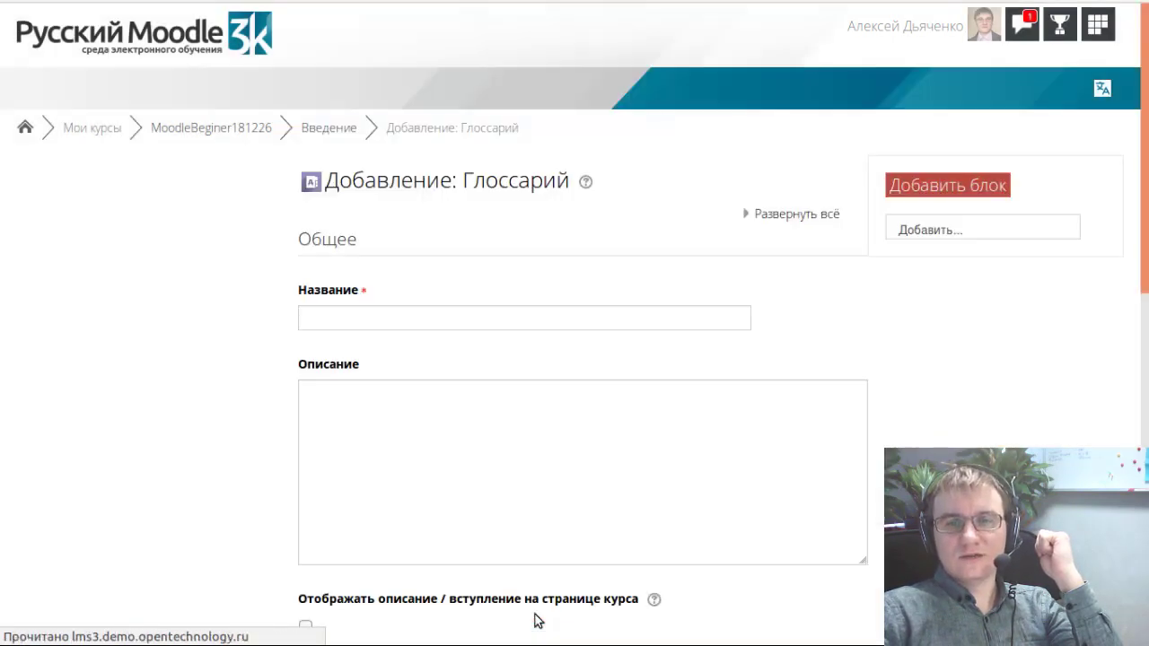
- Name the new glossary «Энциклопедия Moodle»
left_click(275, 283)
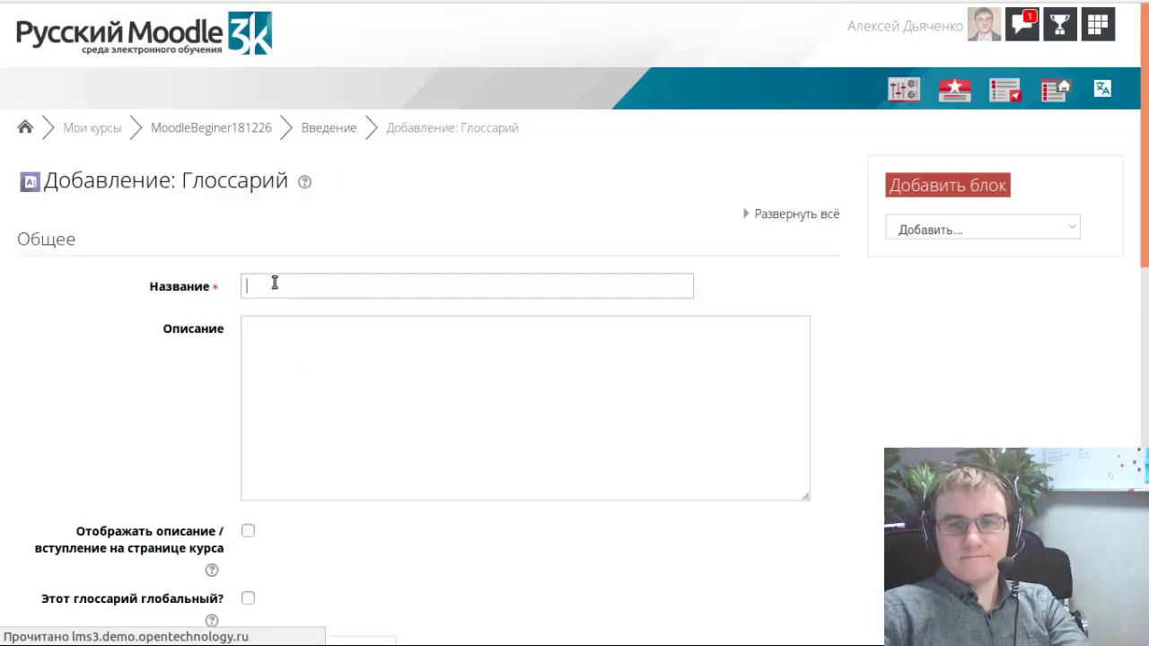
scroll(495, 405, "down", 3)
scroll(495, 405, "up", 3)
left_click(493, 408)
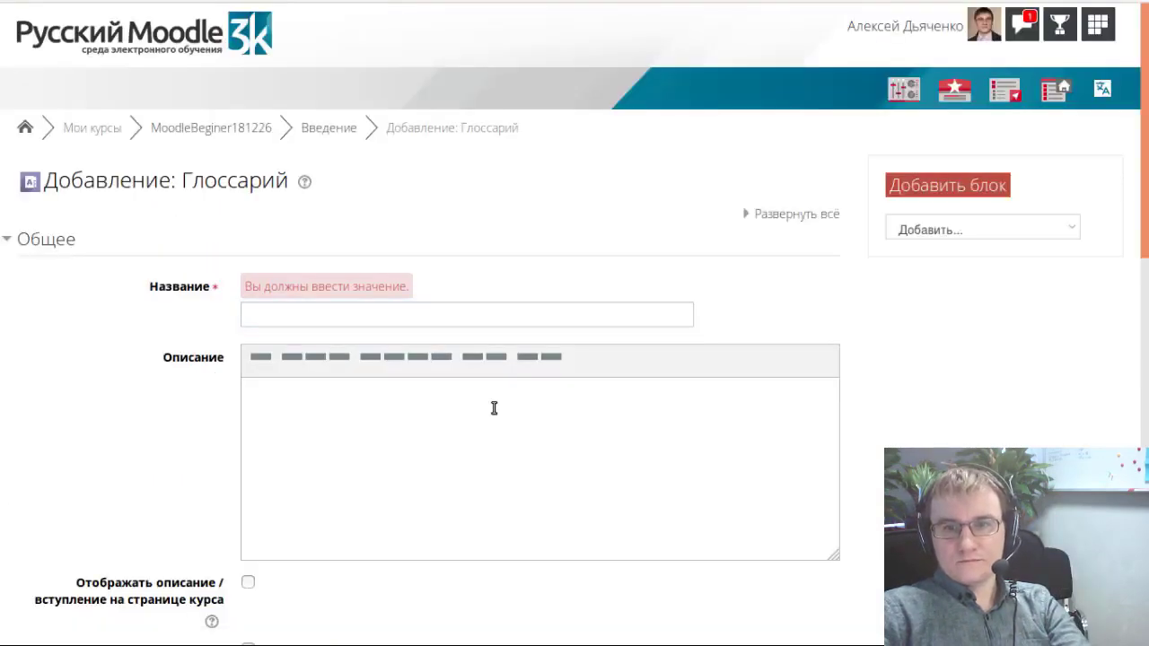
left_click(308, 312)
scroll(334, 387, "down", 1)
scroll(334, 388, "down", 1)
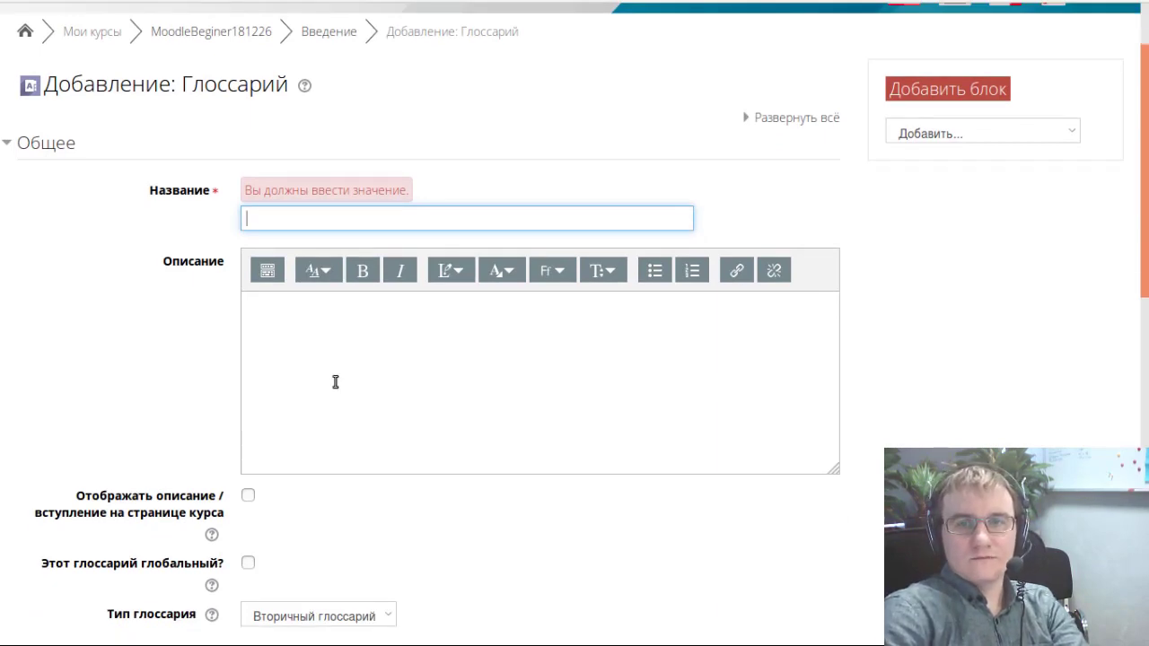
type("Ми")
type("Э")
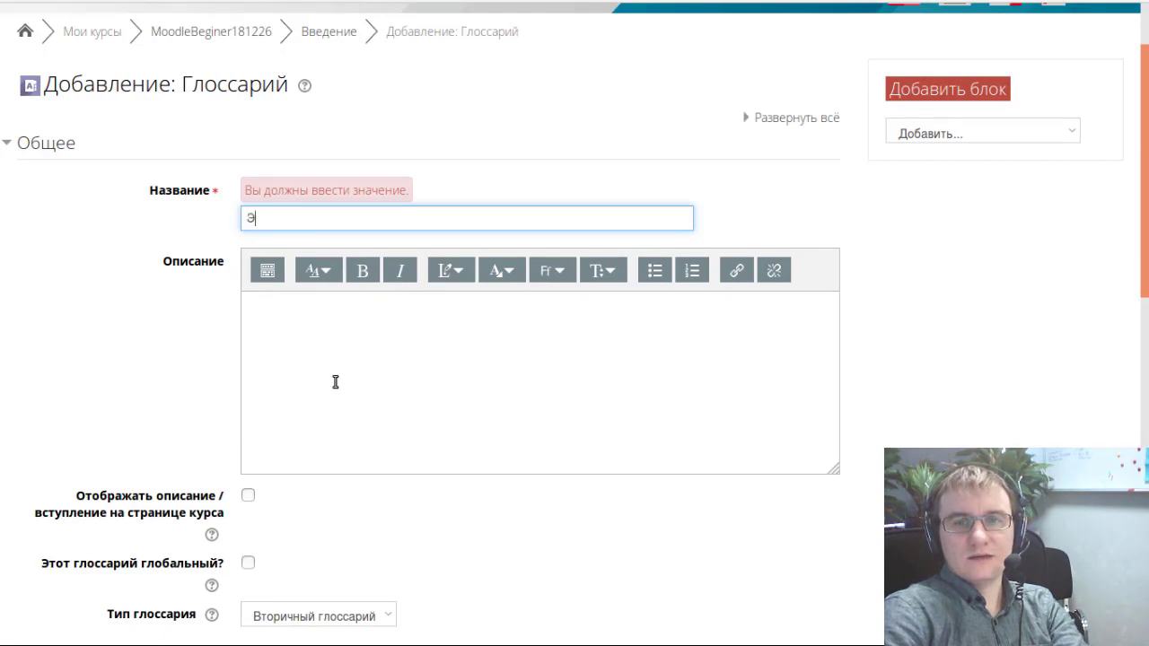
type("к")
key("BackSpace")
type("нцикло")
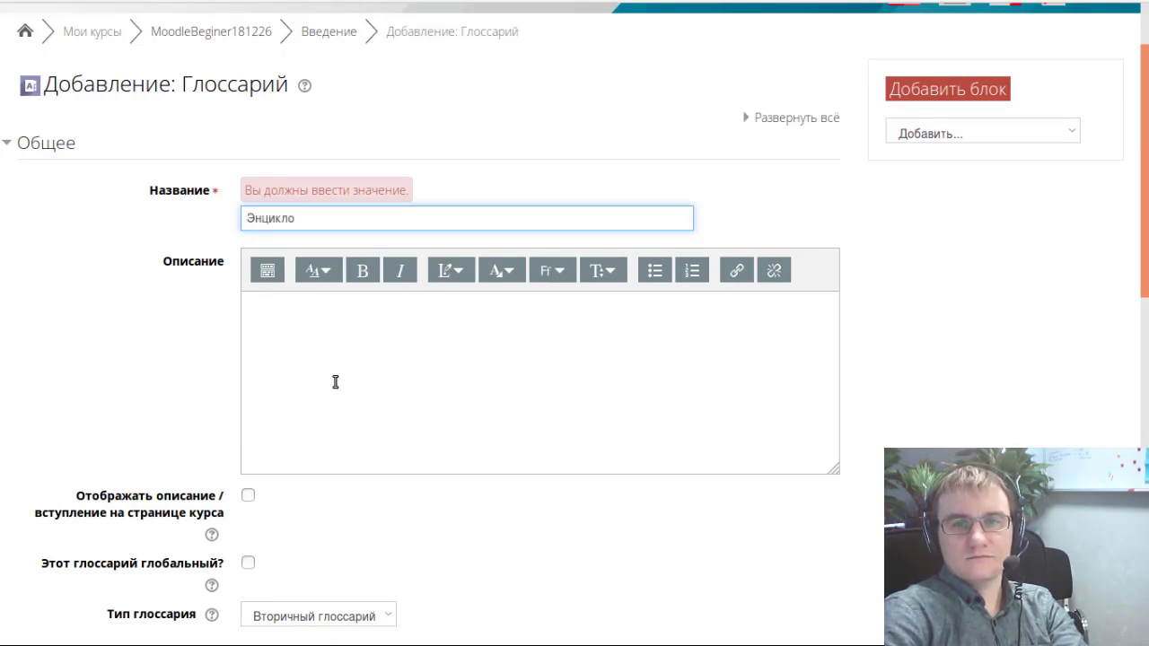
type("педия Мoodle")
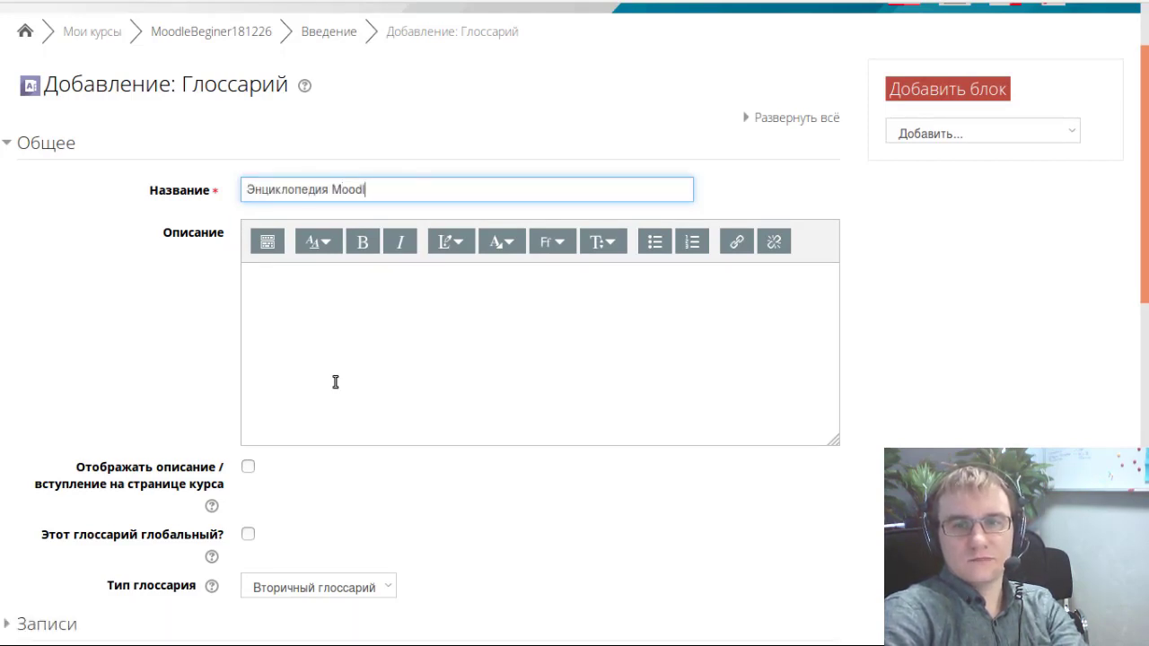
- Set the glossary type to «Главный глоссарий», leaving the description empty
left_click(327, 403)
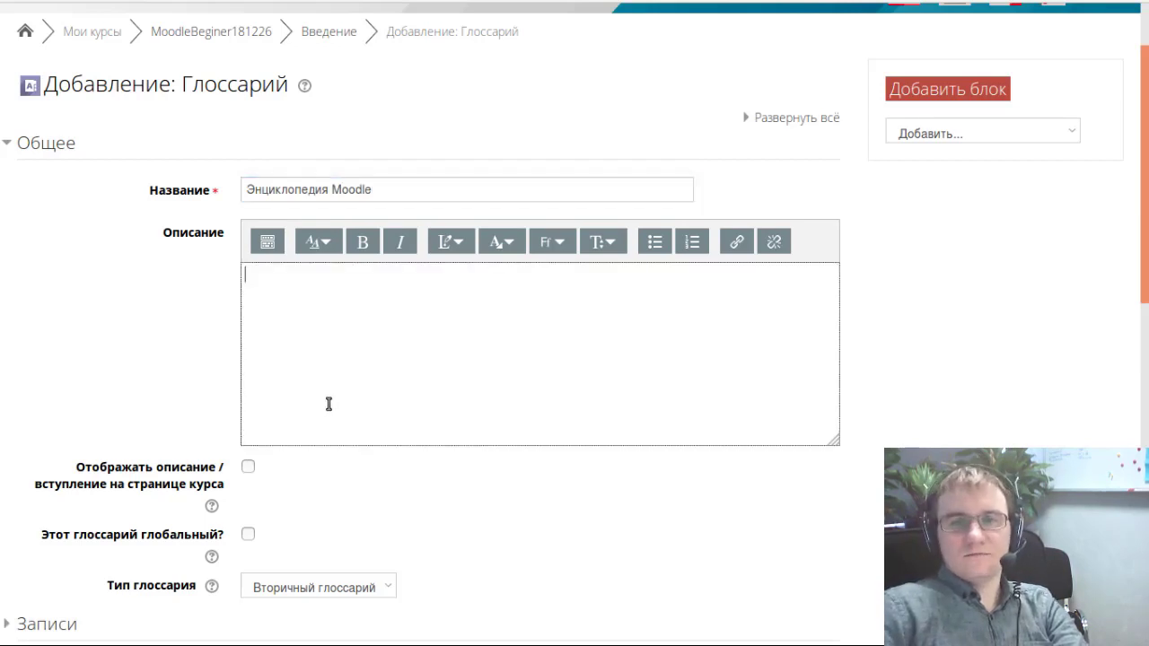
scroll(327, 403, "down", 3)
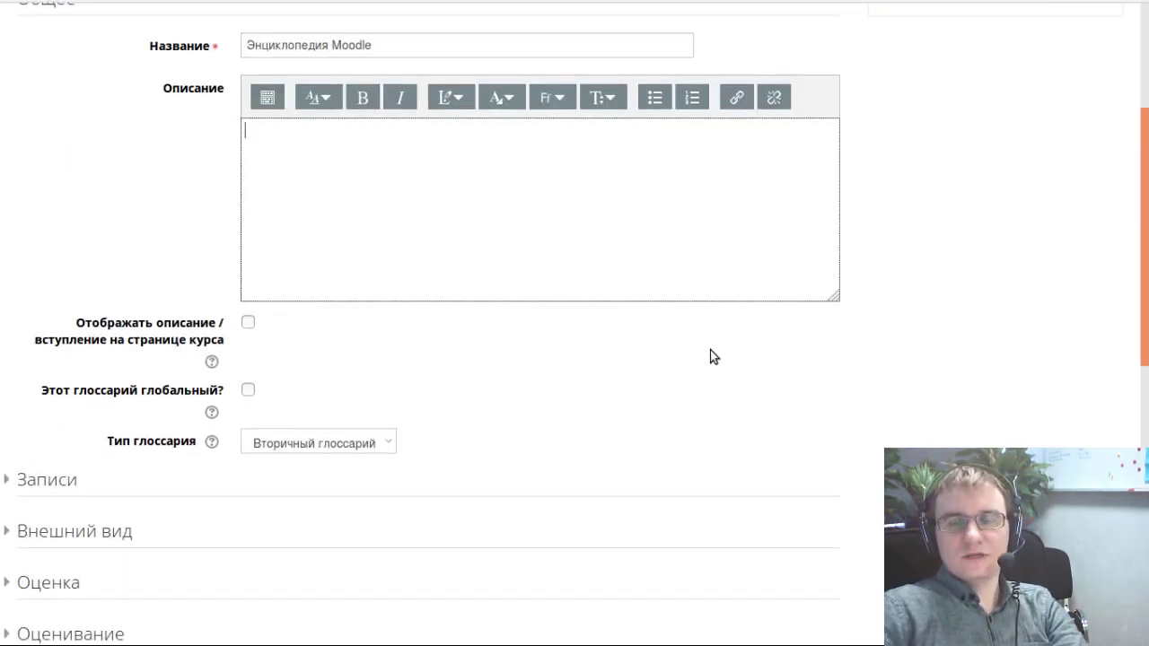
scroll(660, 357, "down", 3)
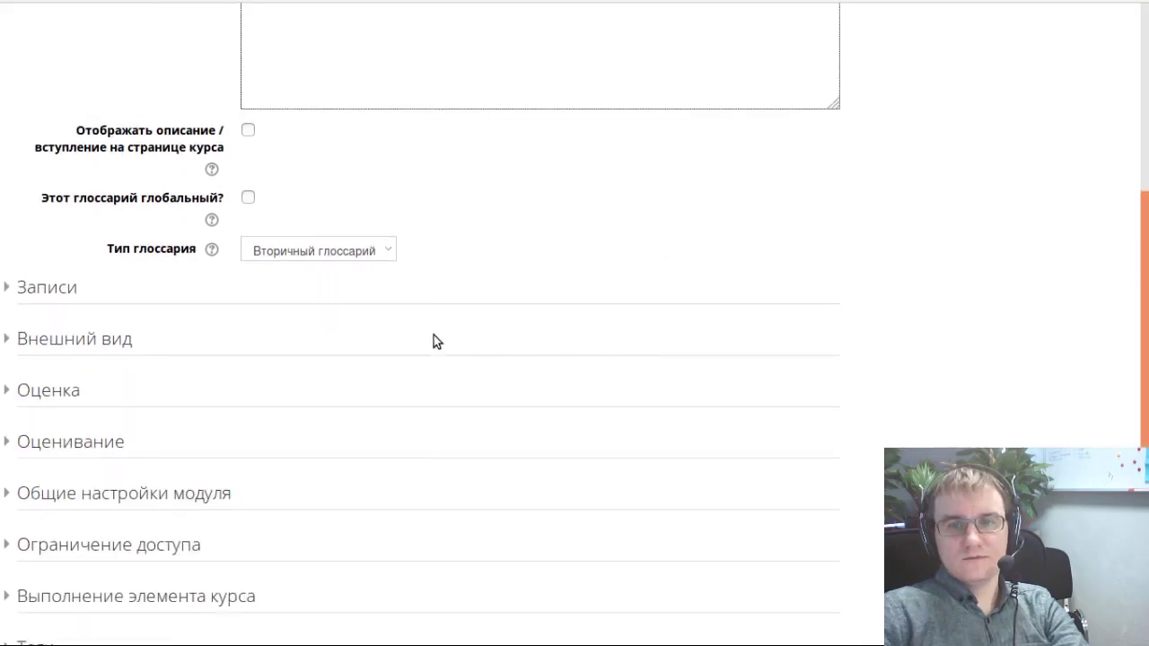
left_click(382, 253)
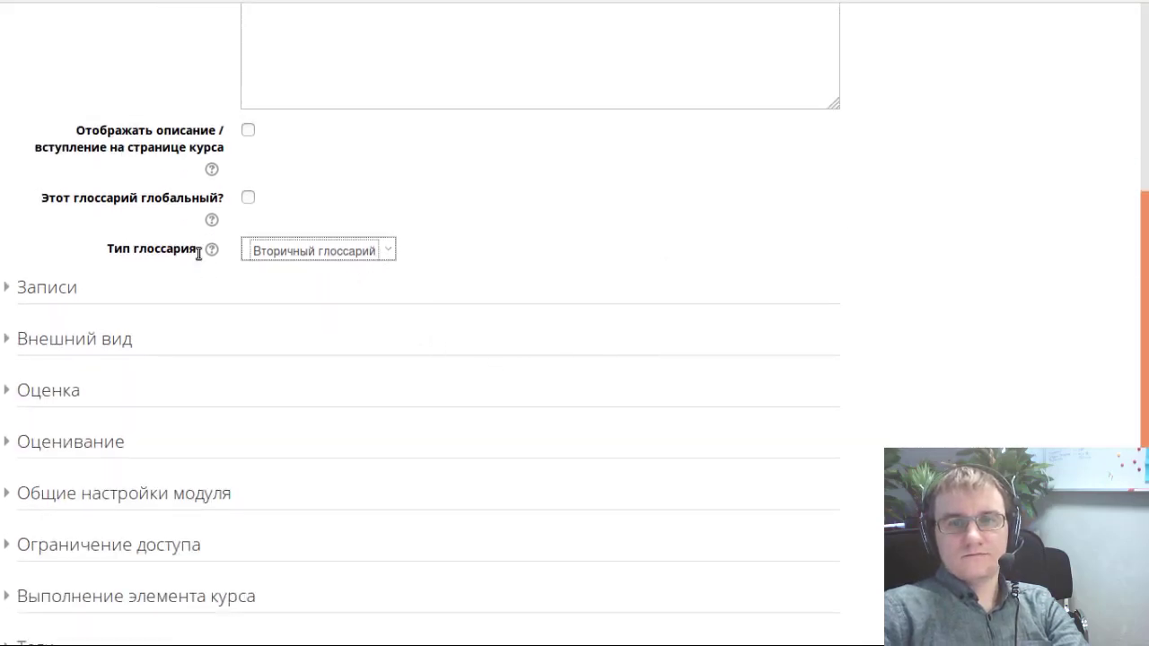
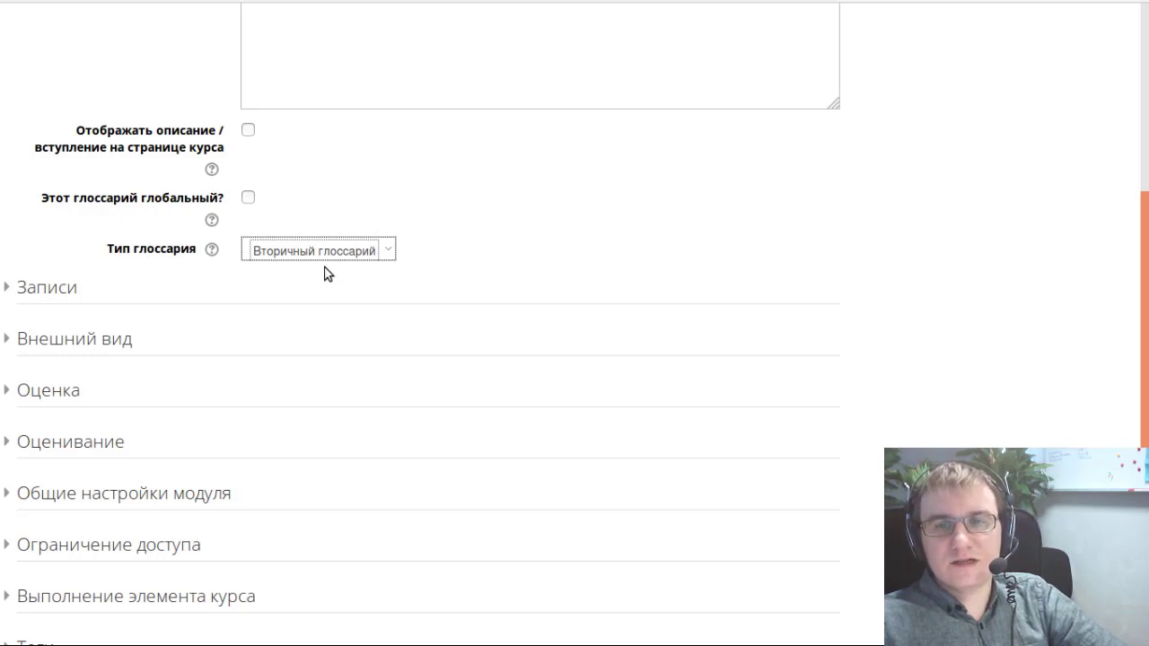
left_click(328, 273)
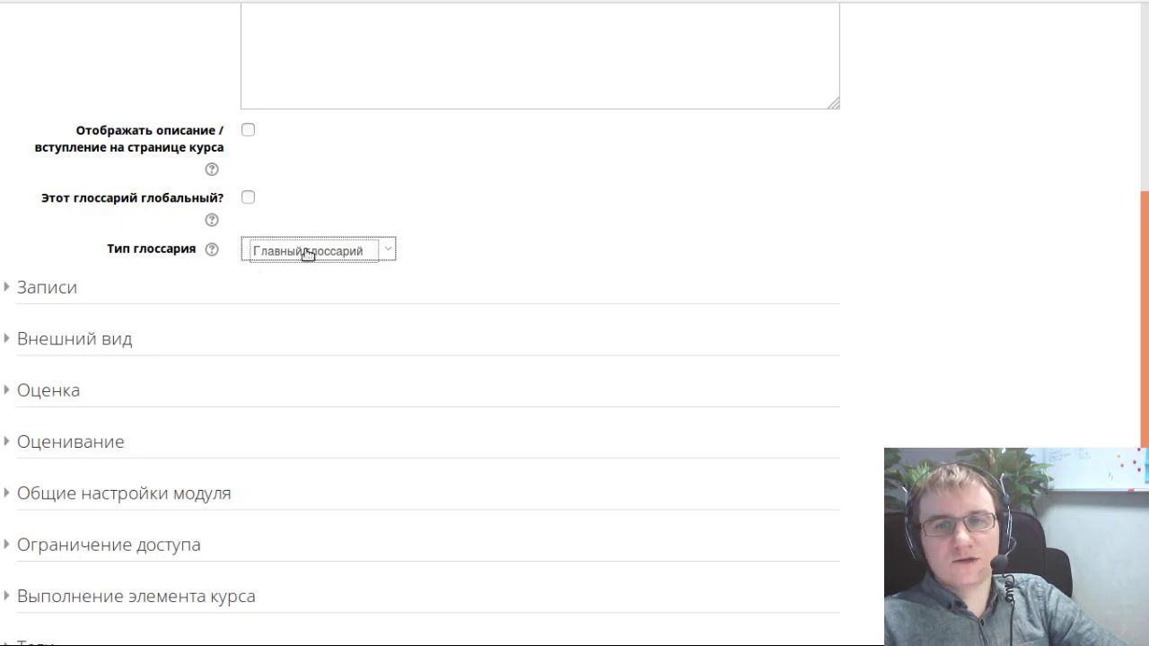
- Review the glossary's entry settings and set «Разрешить комментарии к записям» to «Да»
scroll(285, 332, "down", 1)
scroll(285, 327, "down", 3)
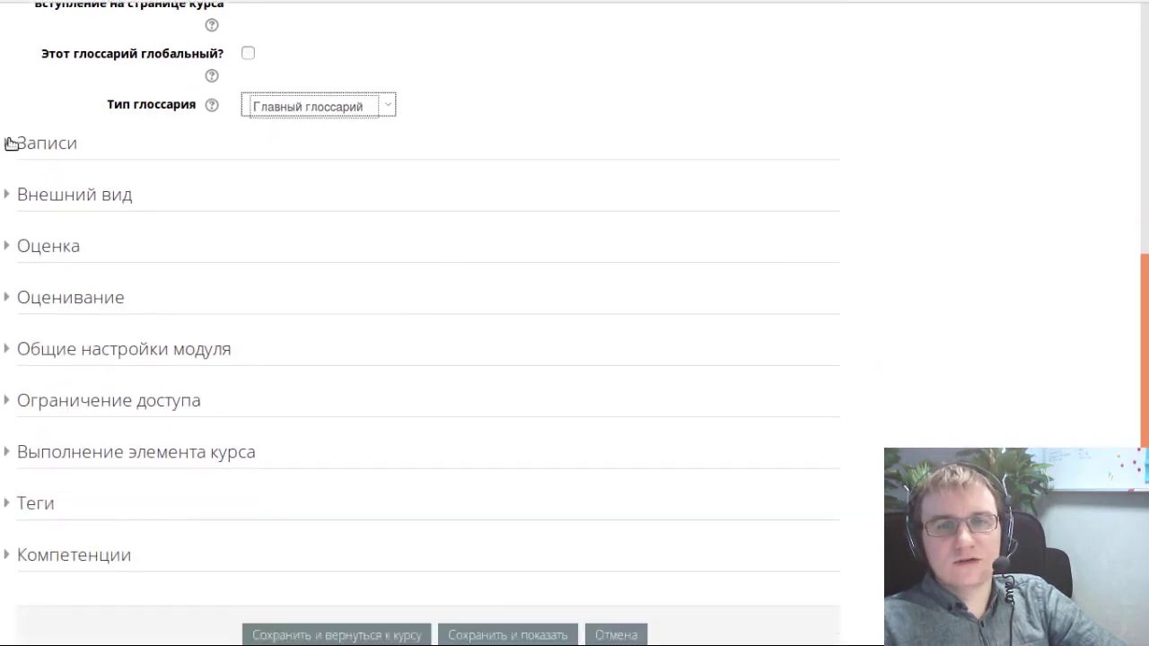
left_click(9, 144)
scroll(69, 297, "down", 3)
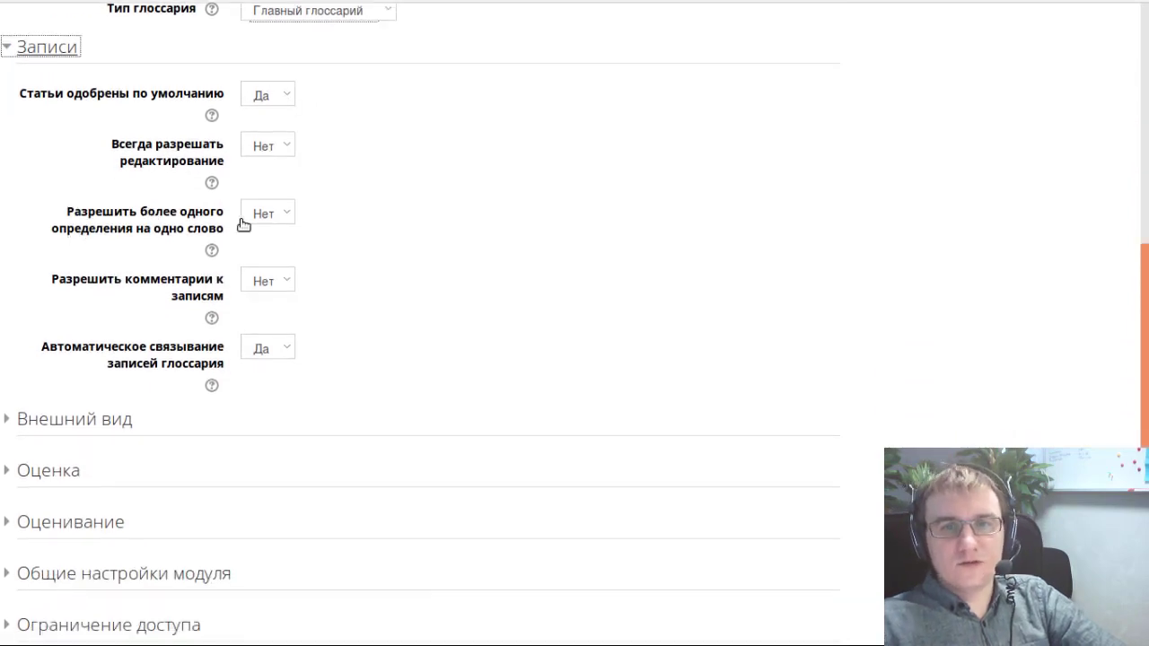
left_click(274, 146)
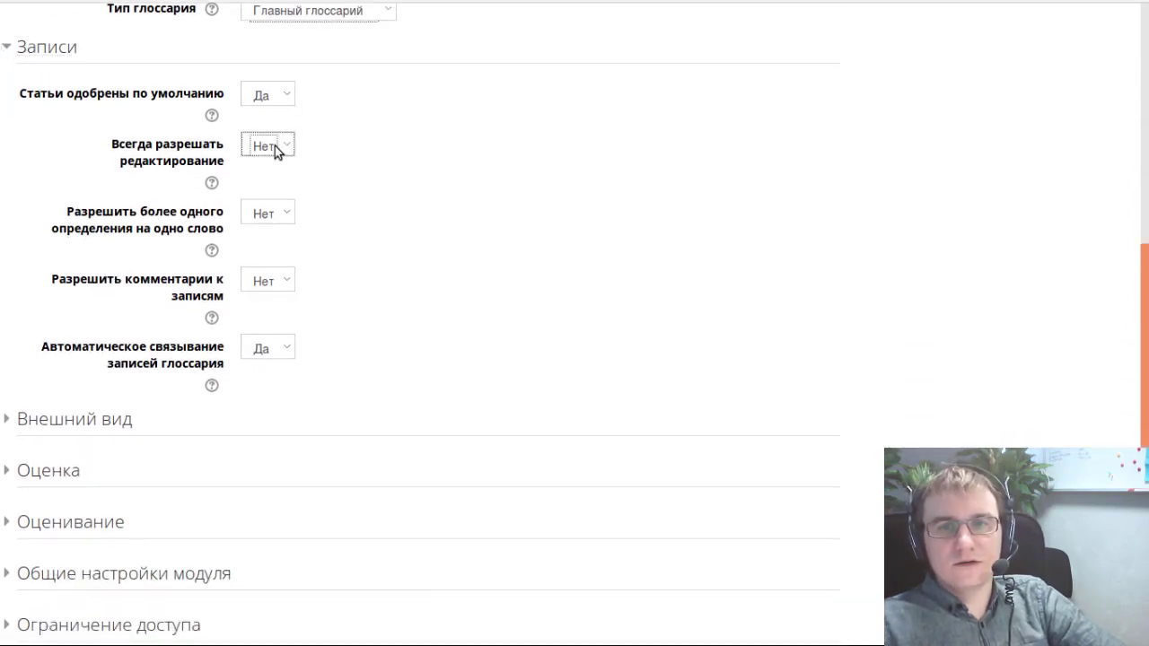
left_click(277, 217)
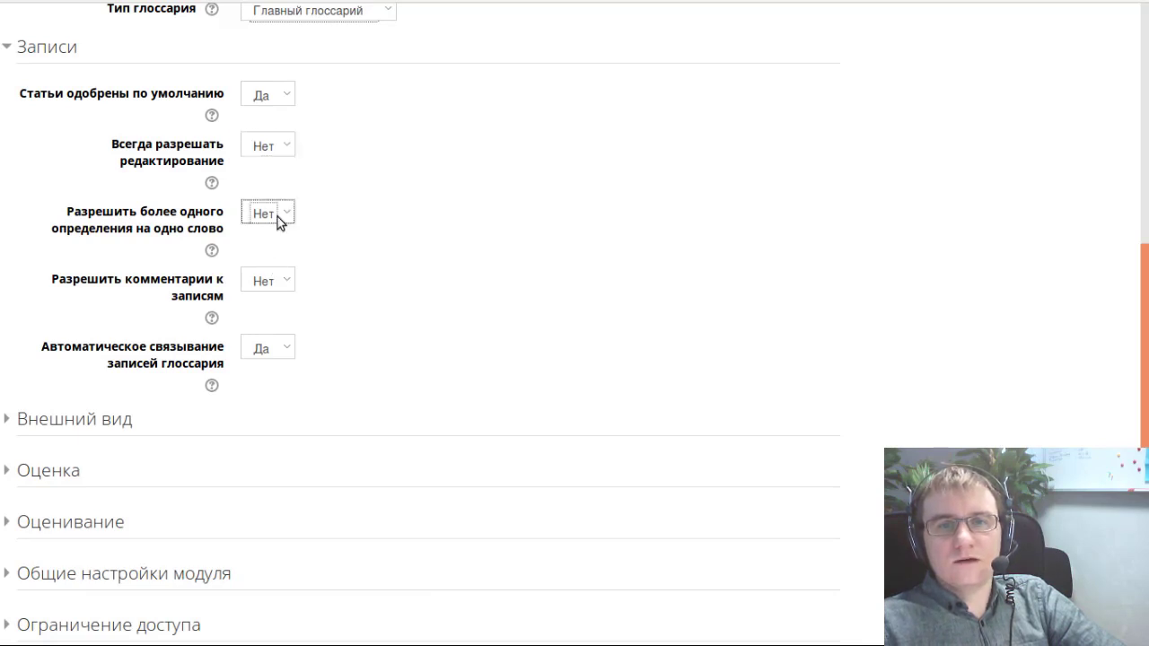
scroll(457, 351, "down", 2)
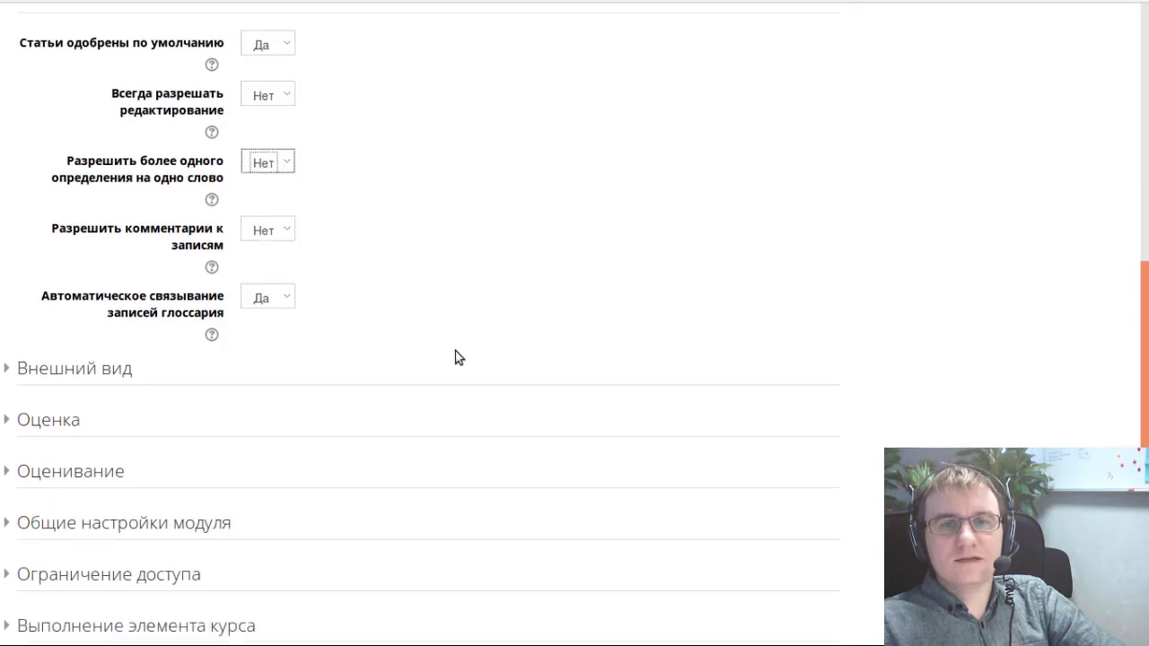
left_click(269, 185)
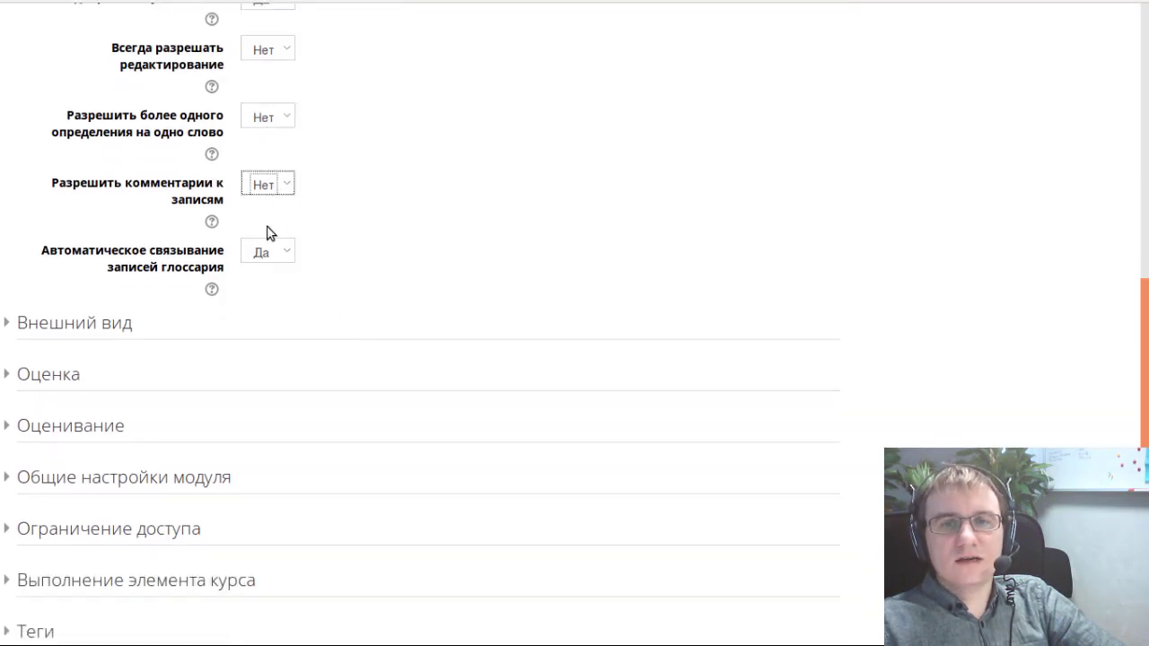
left_click(266, 232)
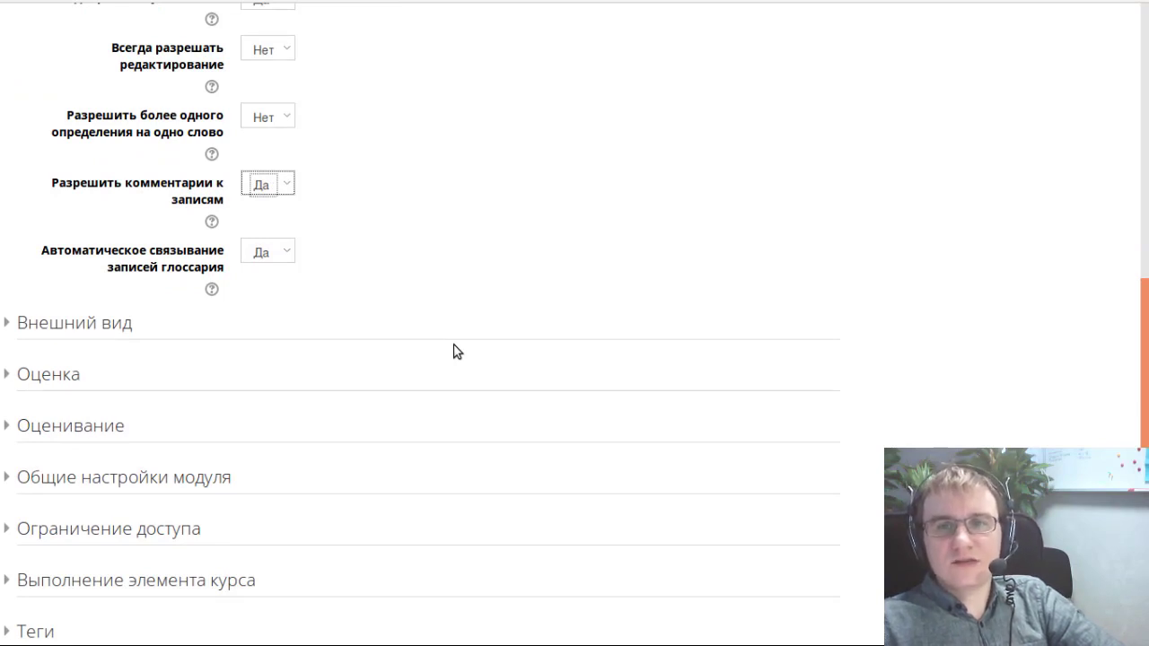
left_click(273, 252)
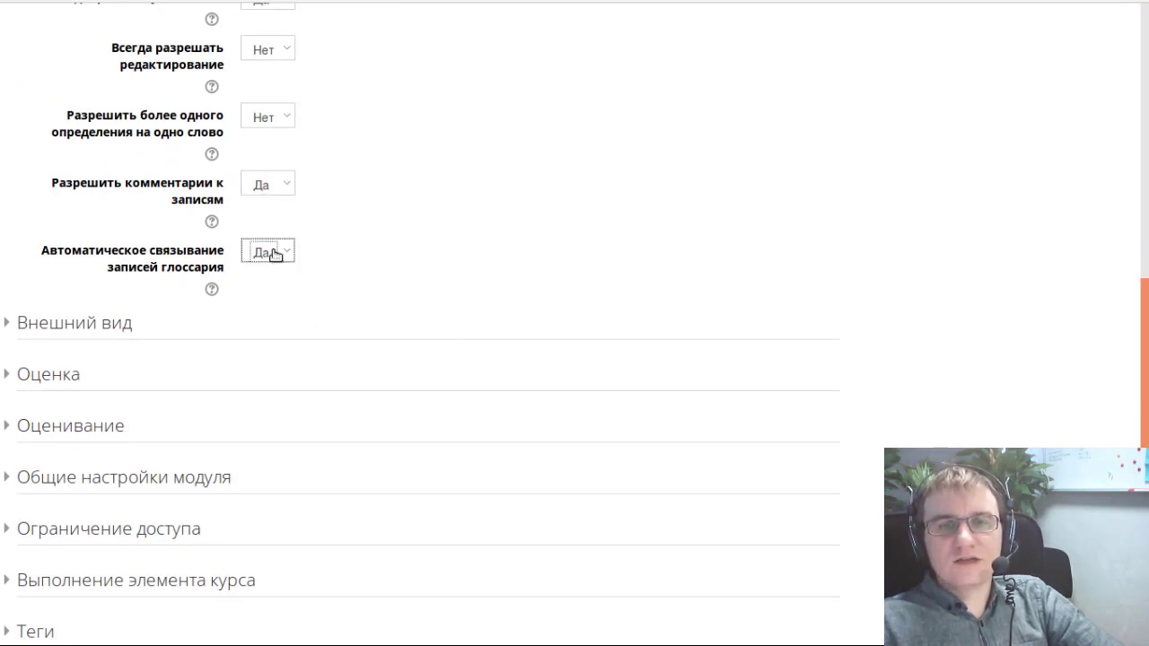
- Read the help text for «Статьи одобрены по умолчанию» and close it
scroll(292, 299, "up", 3)
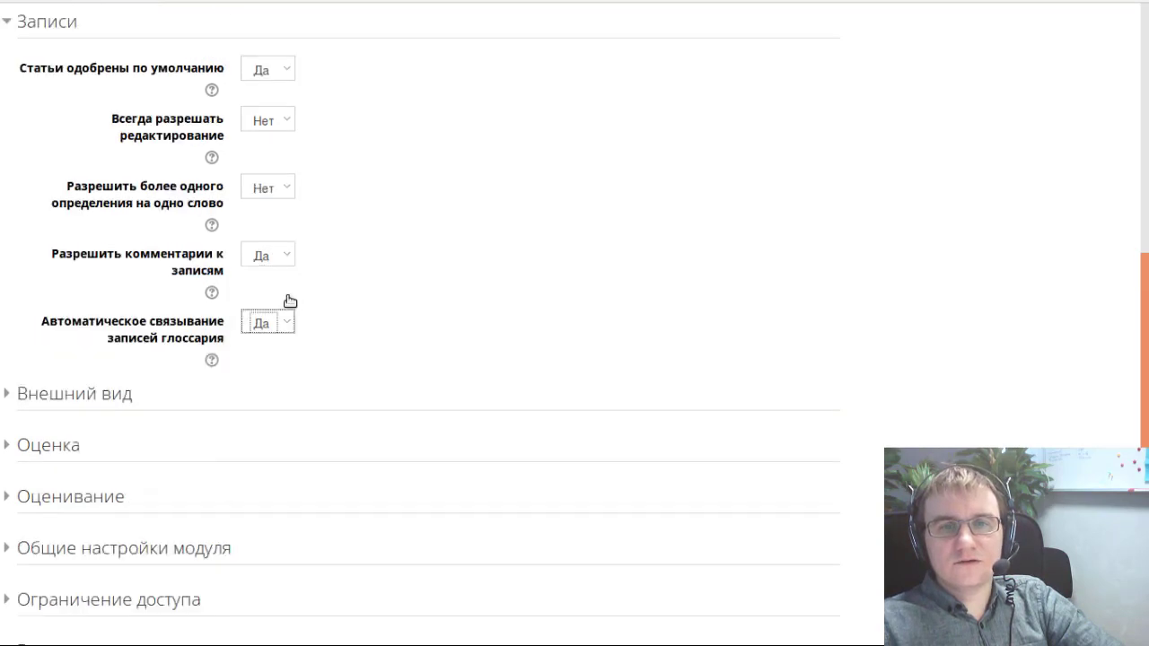
left_click(211, 261)
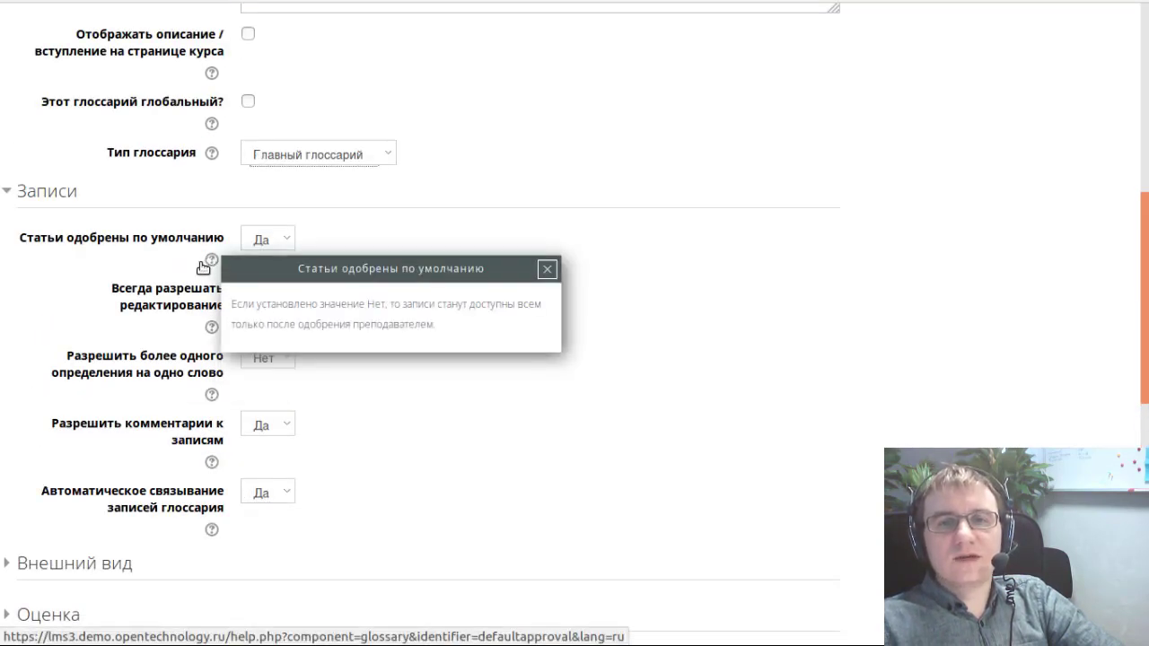
scroll(205, 267, "down", 1)
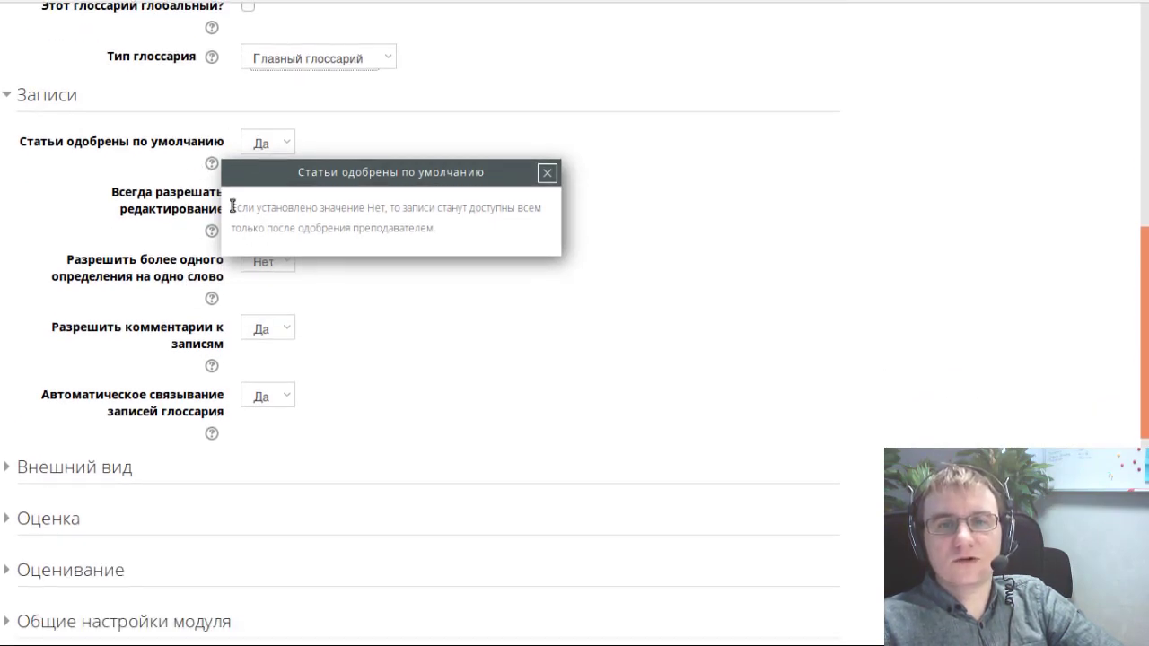
left_click_drag(232, 206, 451, 234)
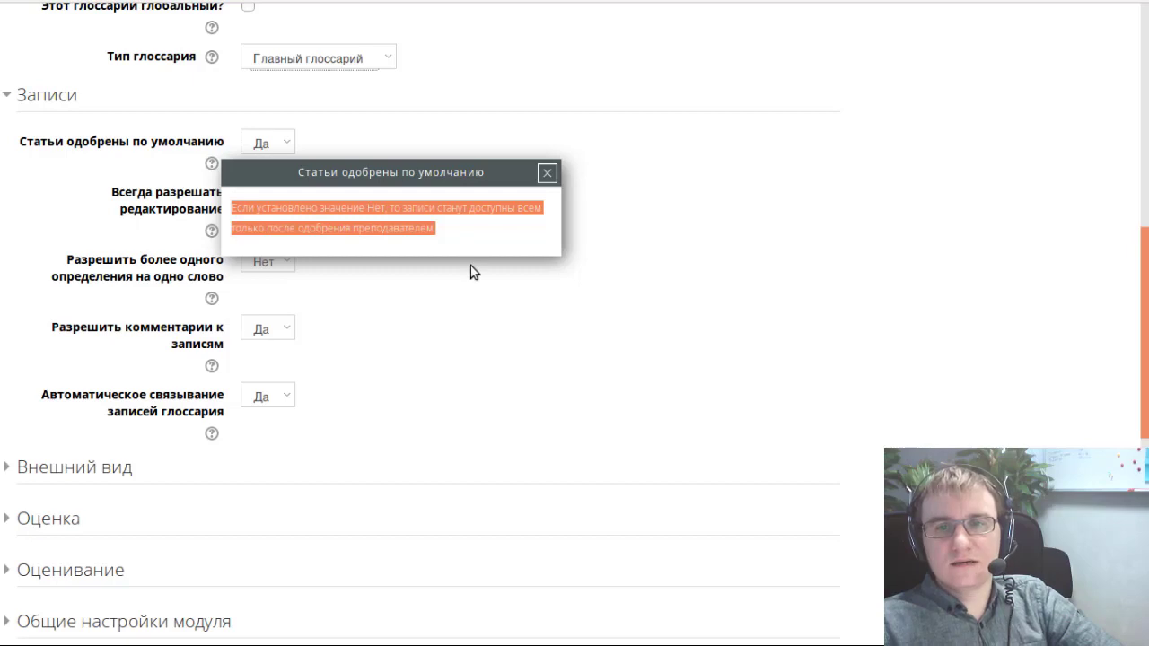
left_click(466, 233)
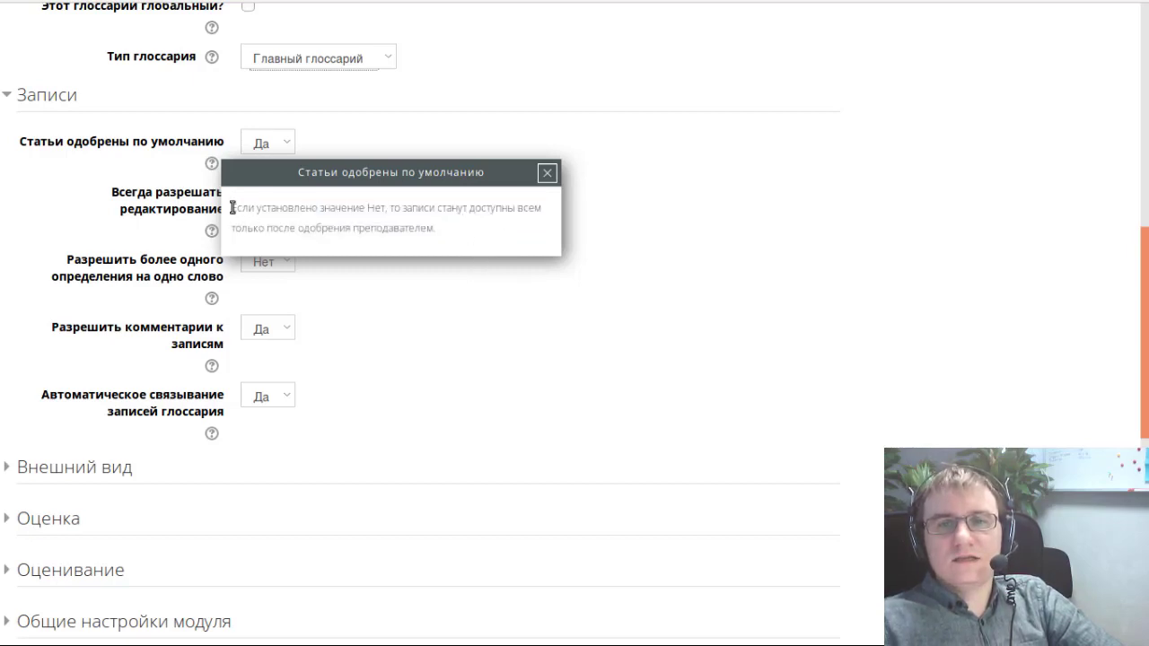
left_click_drag(231, 208, 485, 235)
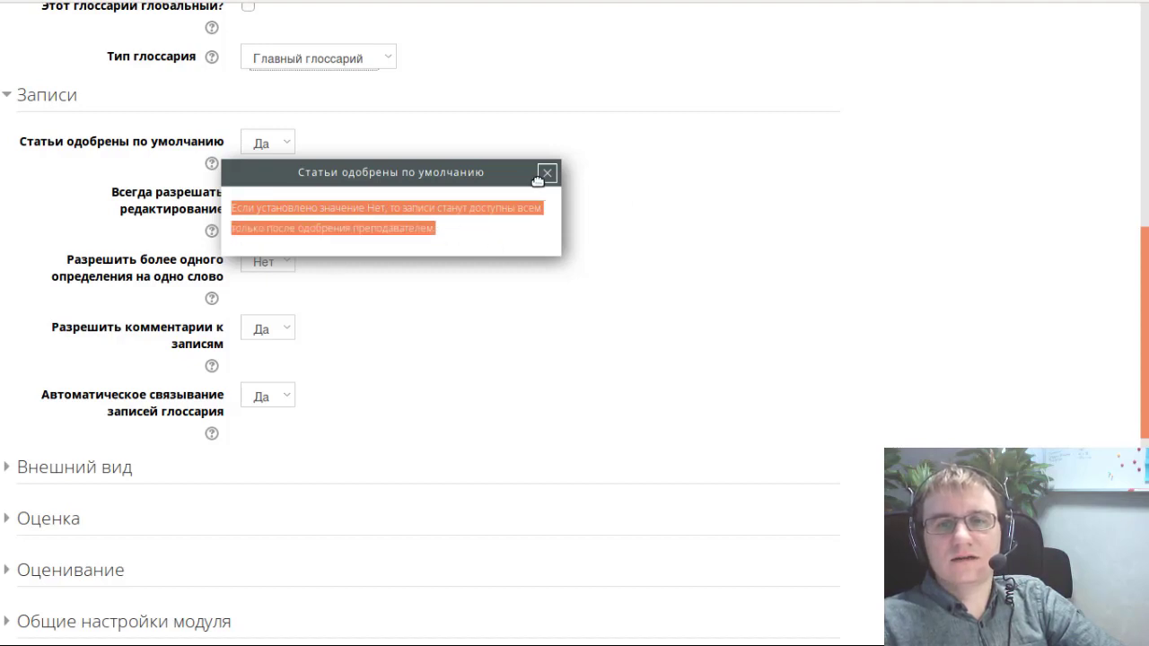
left_click_drag(537, 179, 458, 187)
left_click(464, 187)
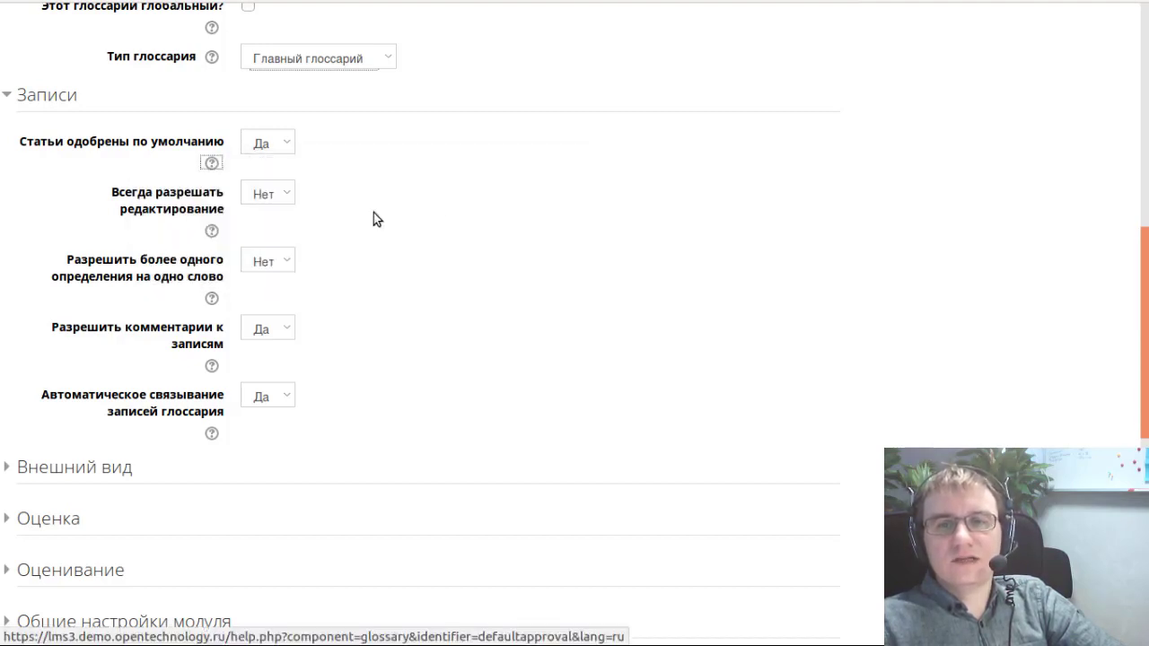
- Examine the glossary's «Внешний вид» options, including the display formats, and briefly check the «Оценка» section
scroll(318, 256, "down", 3)
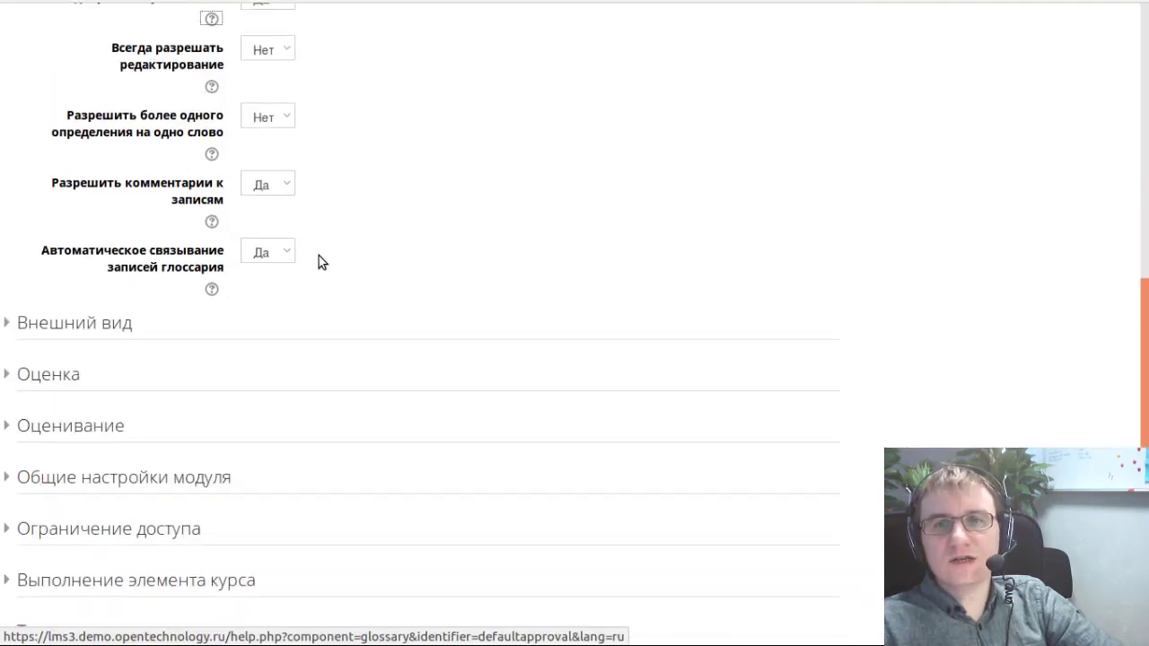
scroll(319, 255, "down", 3)
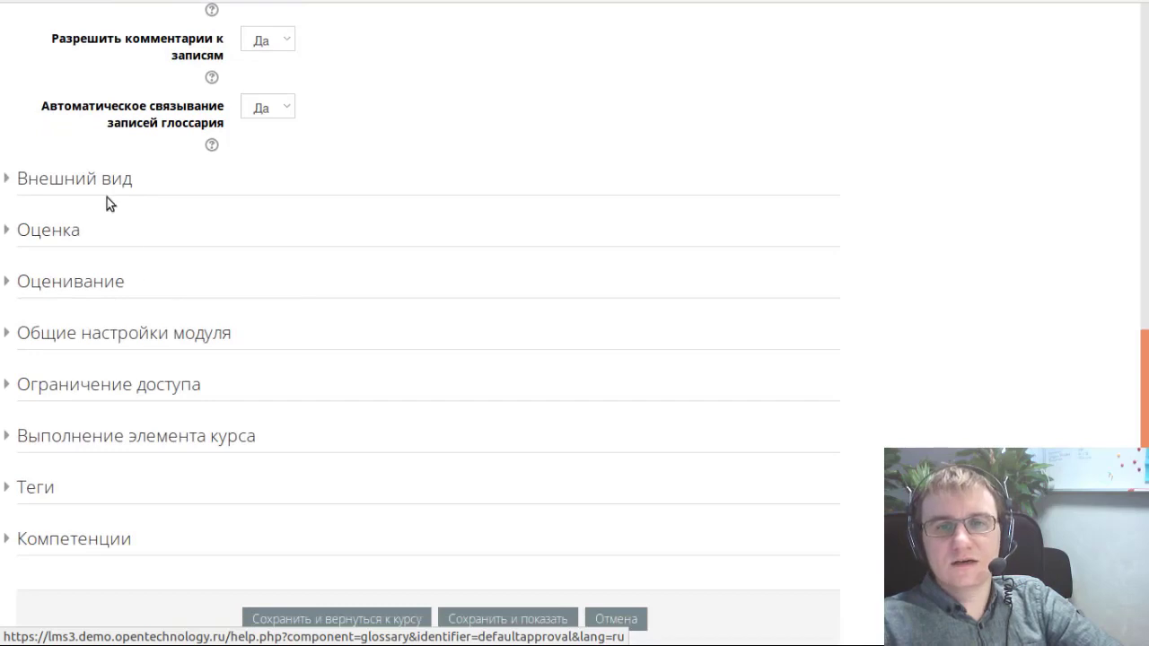
left_click(108, 187)
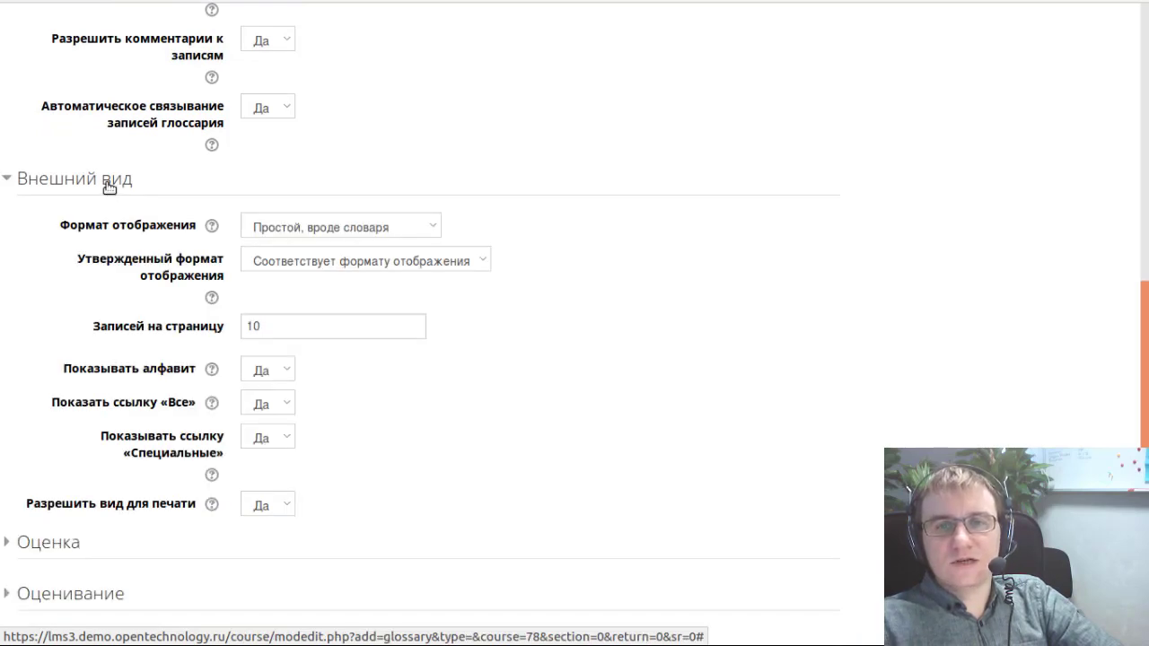
scroll(390, 243, "down", 1)
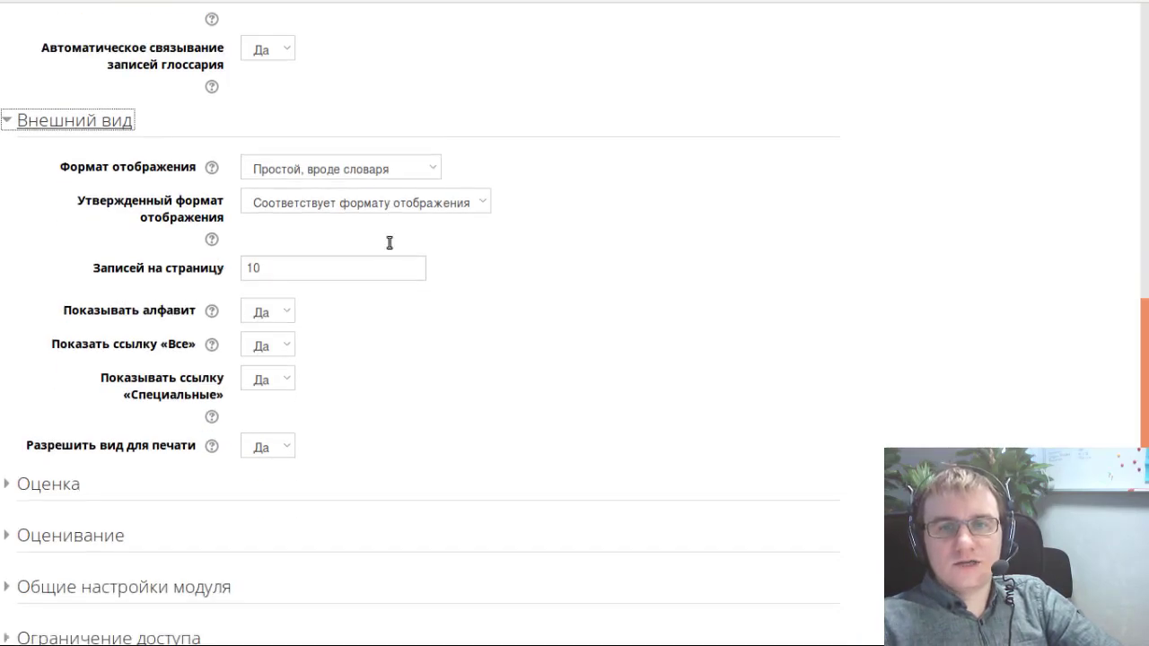
left_click(389, 135)
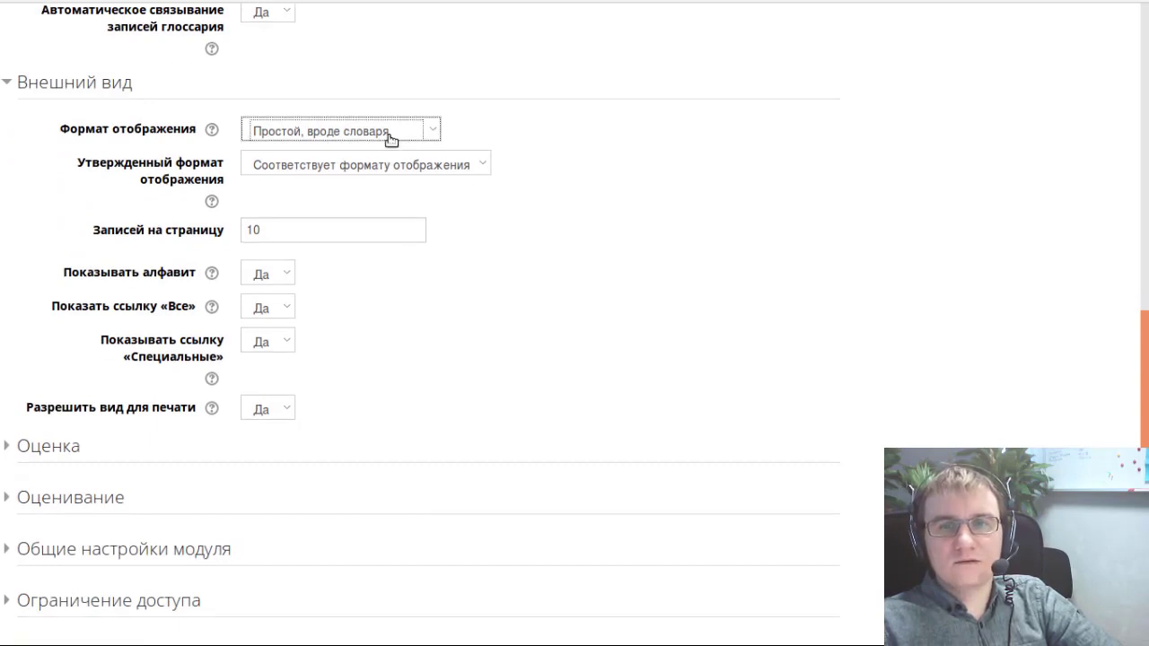
scroll(275, 295, "down", 2)
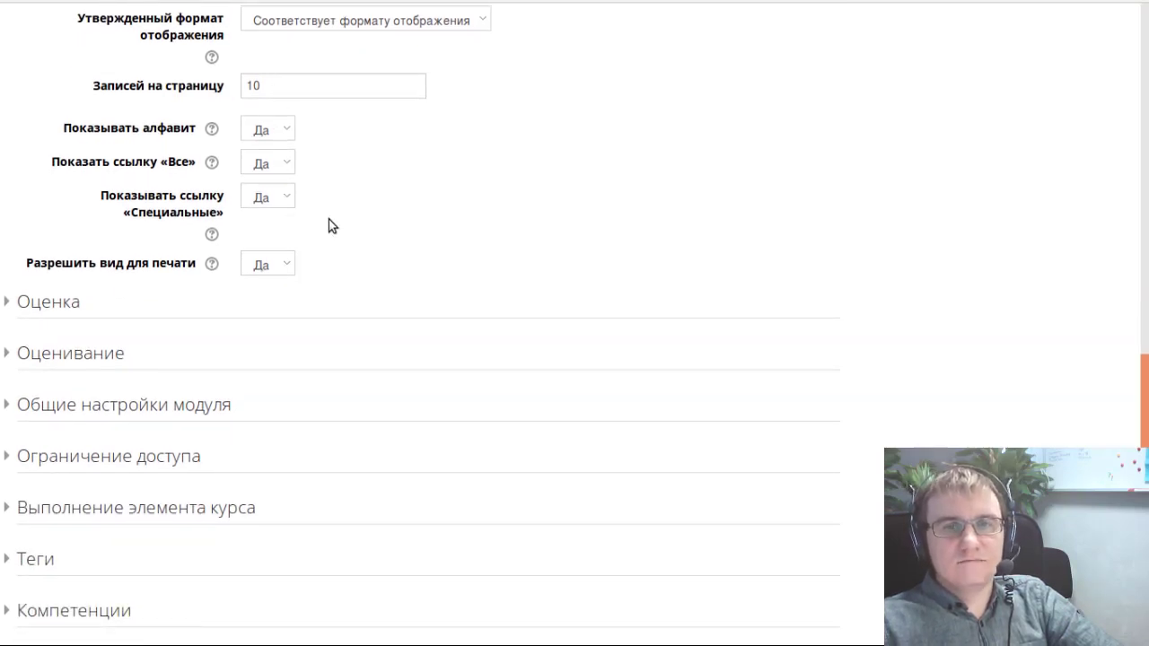
scroll(328, 224, "down", 2)
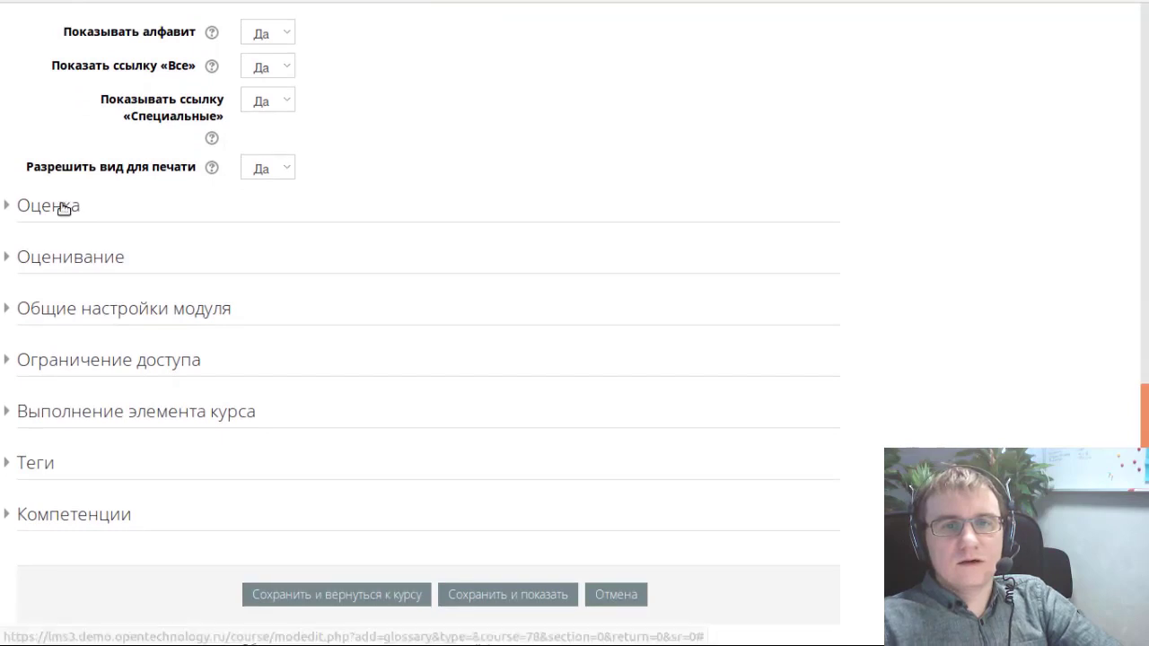
left_click(63, 208)
left_click(64, 208)
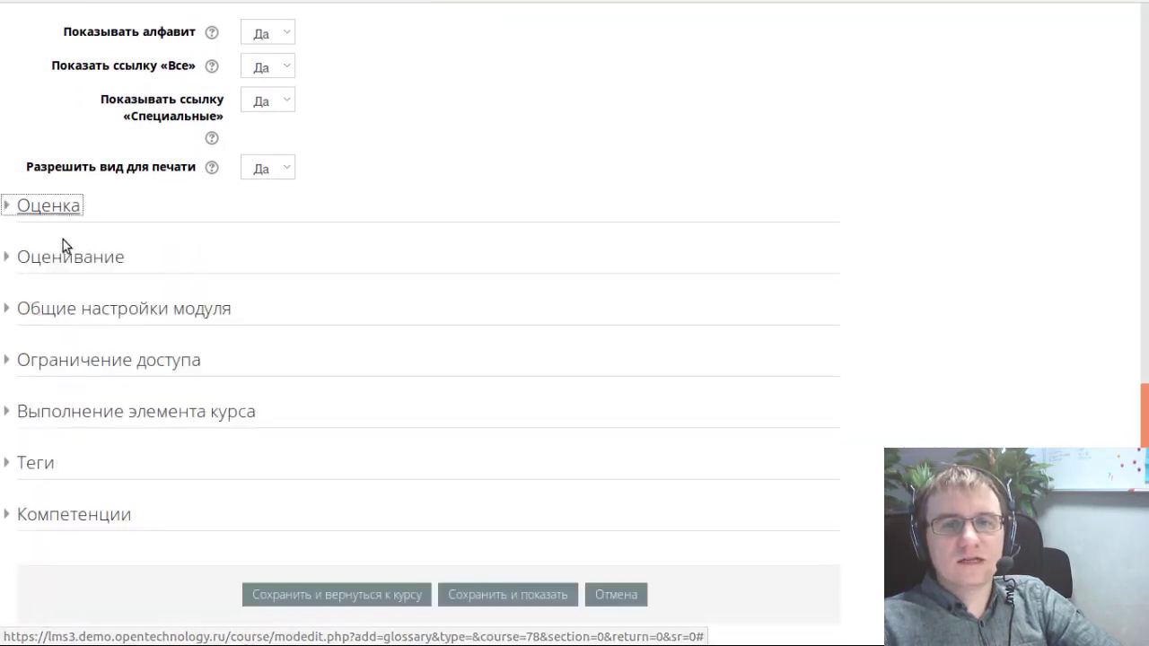
- Check the «Оценивание» settings with «Метод расчета итога» left at «Не оценивается», and save and display the glossary
left_click(62, 244)
scroll(412, 264, "down", 4)
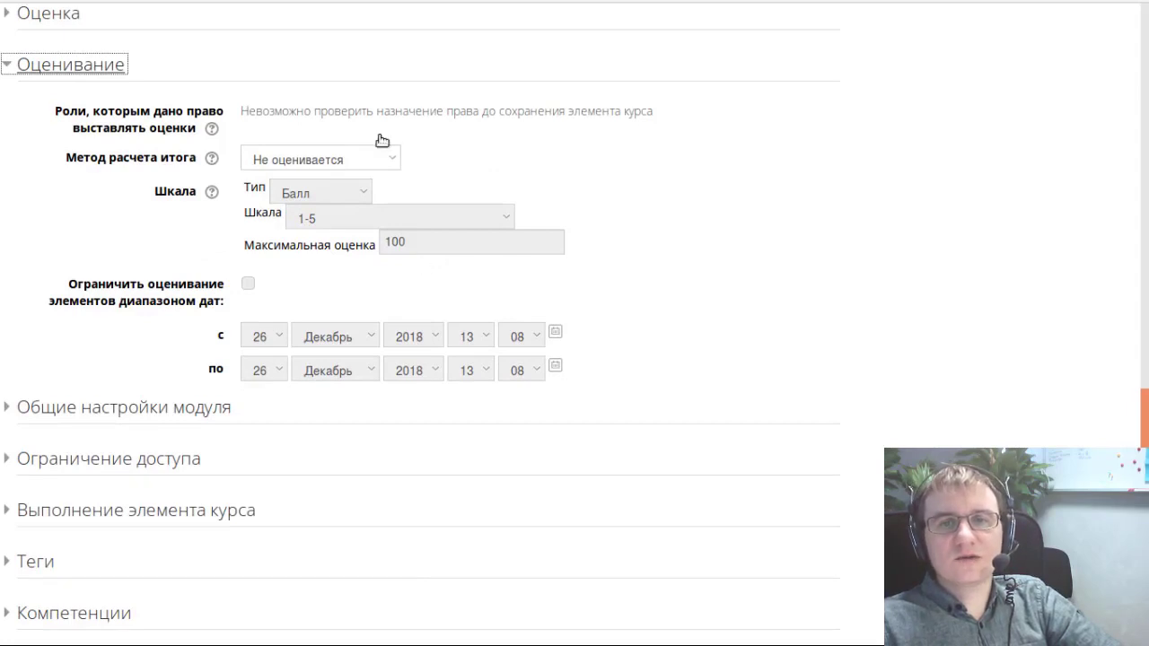
left_click(395, 162)
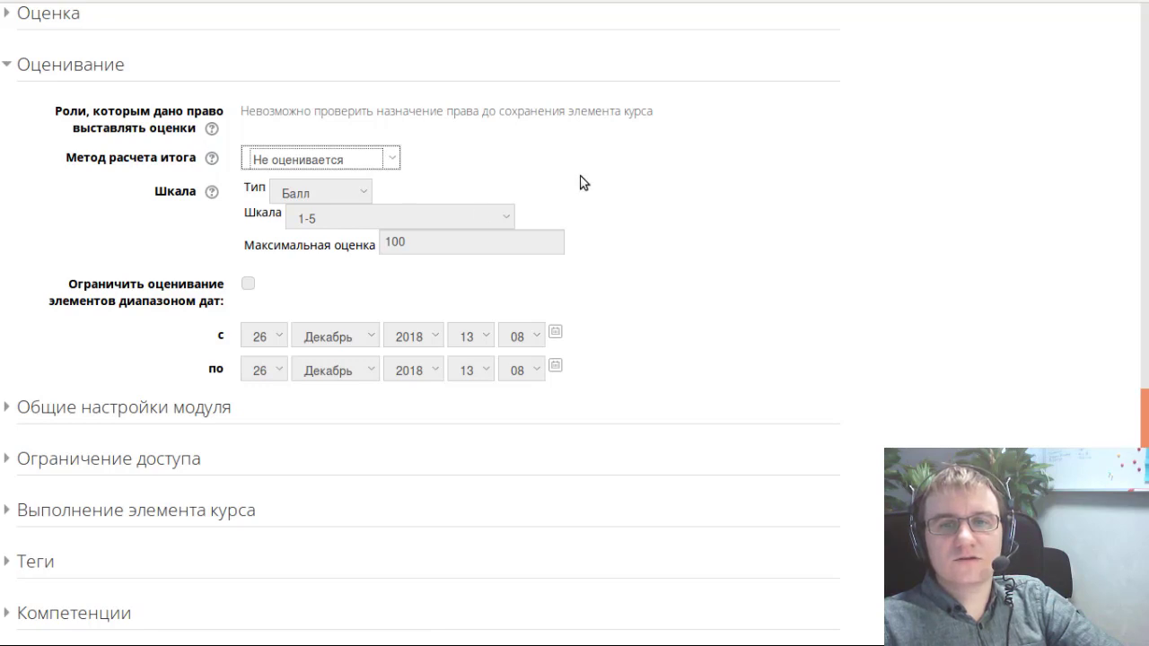
scroll(577, 182, "down", 2)
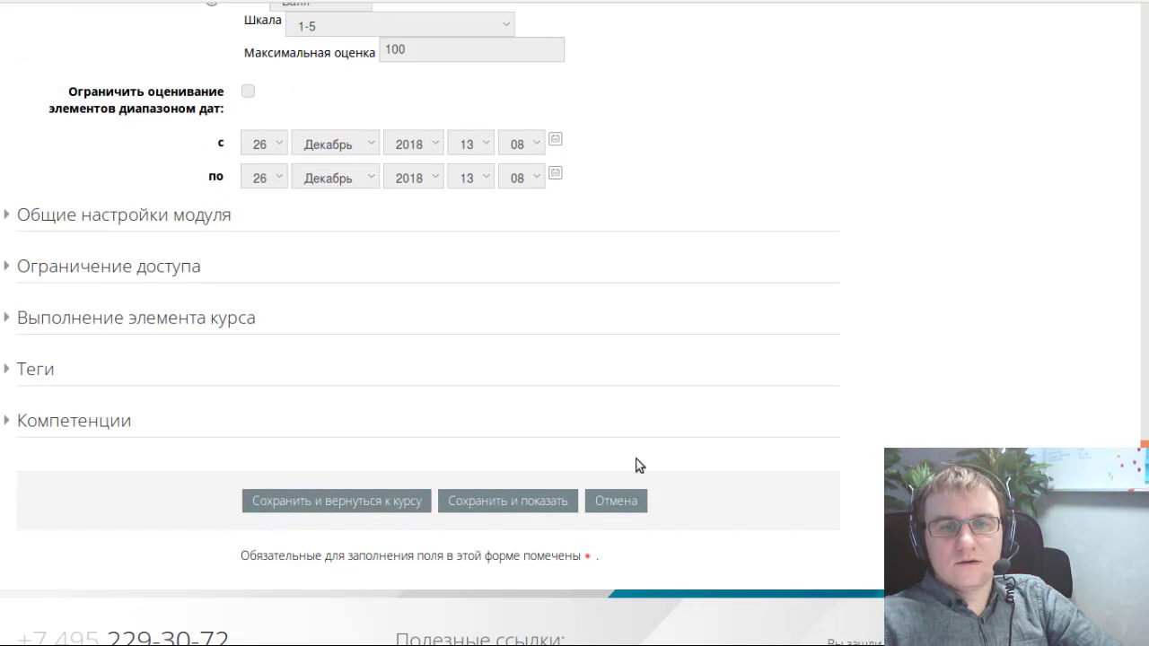
left_click(516, 503)
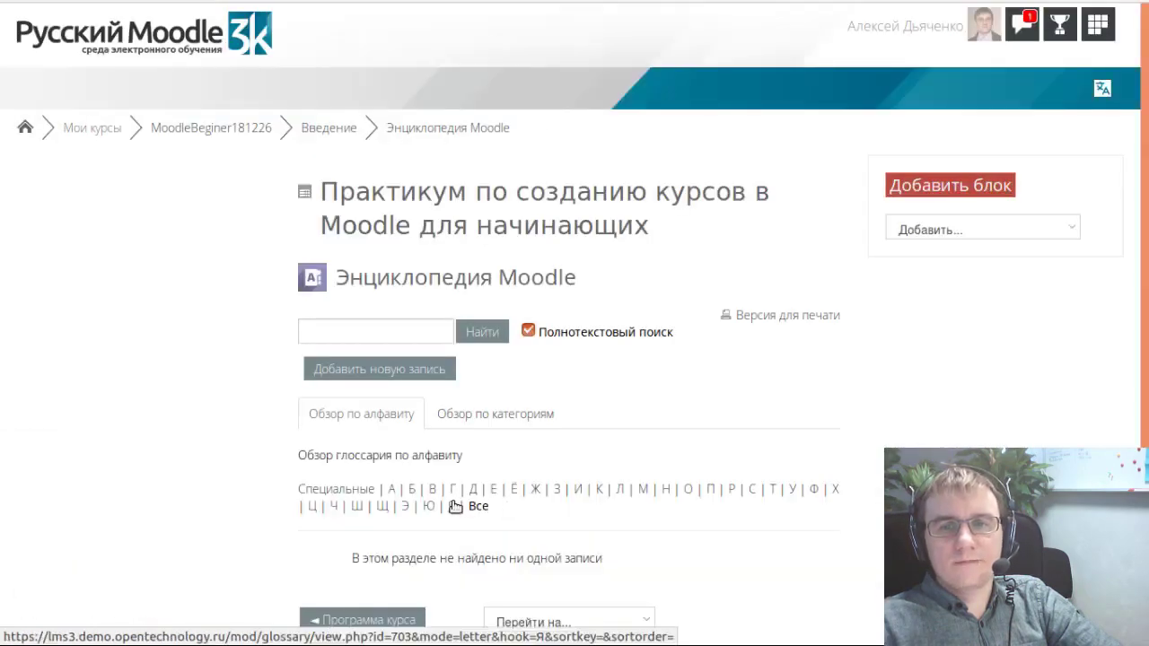
- Start a new glossary entry and enter "Moodle" as its «Слово»
scroll(455, 507, "down", 3)
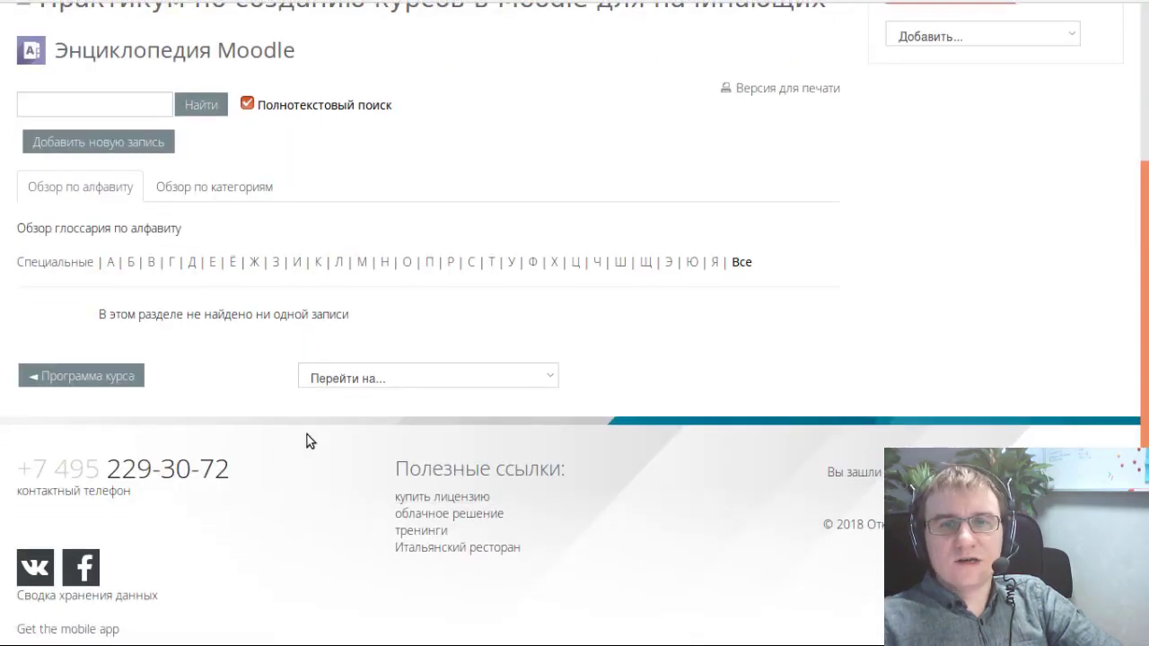
left_click(118, 147)
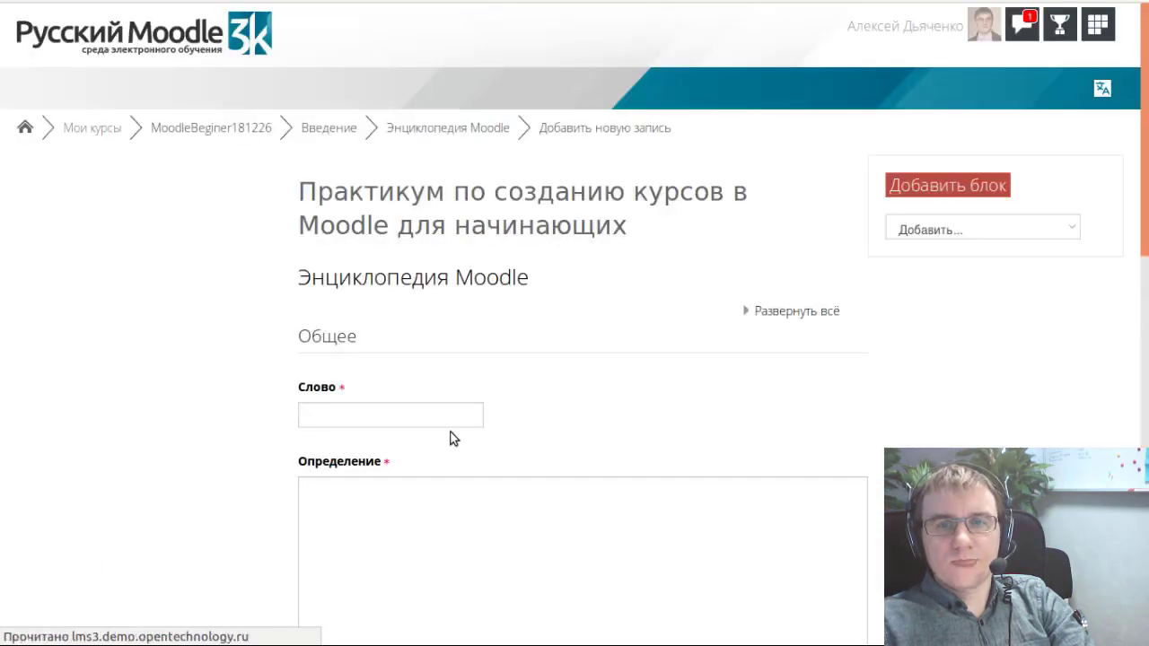
scroll(328, 235, "down", 3)
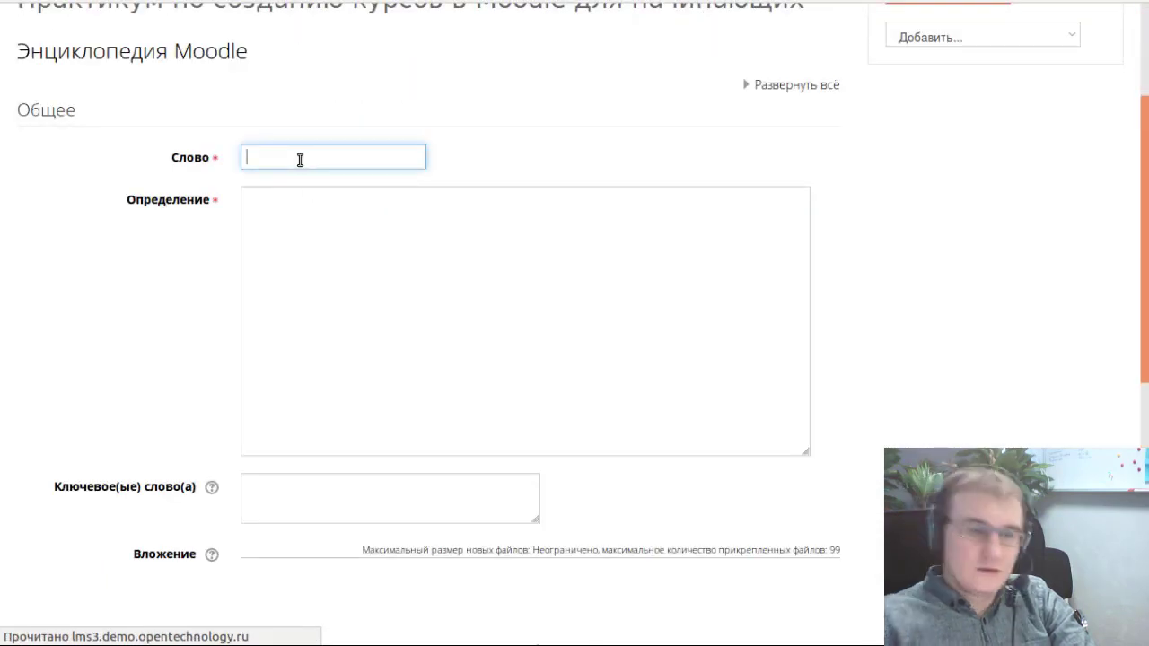
type("Ь")
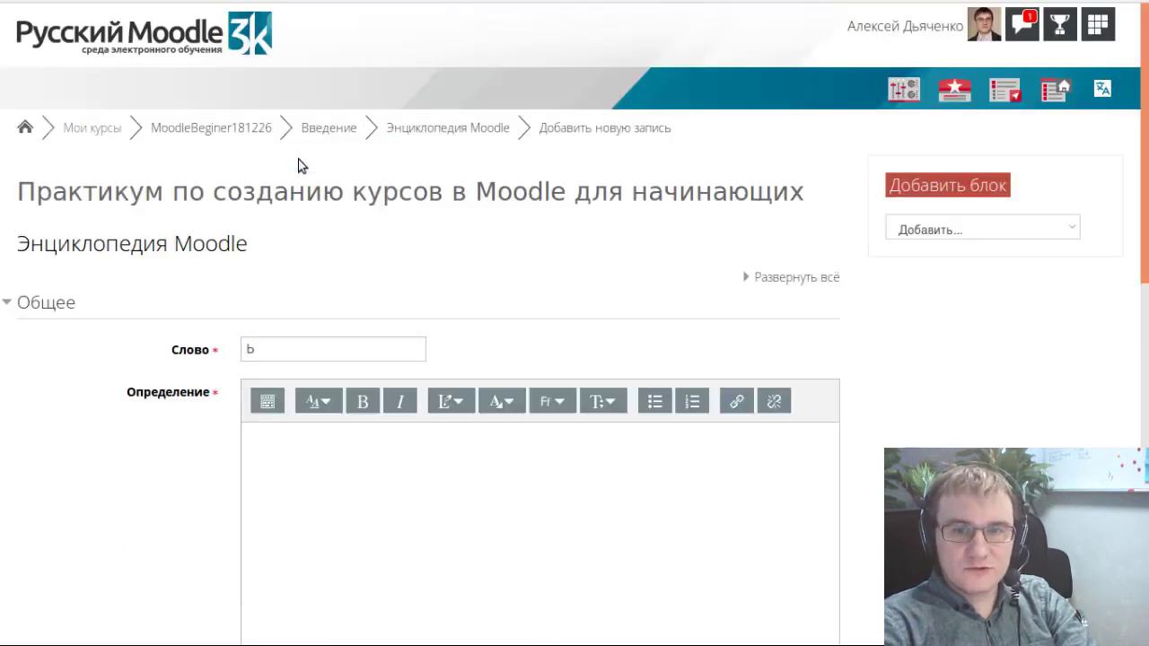
scroll(270, 325, "down", 1)
double_click(249, 305)
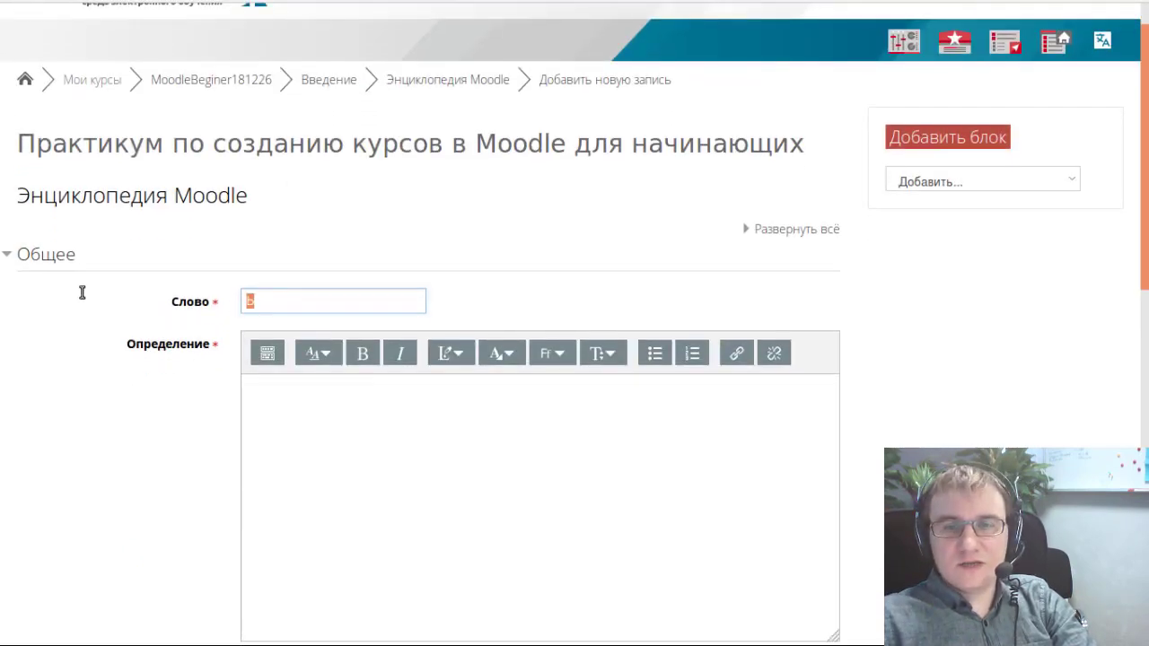
type("Moodle")
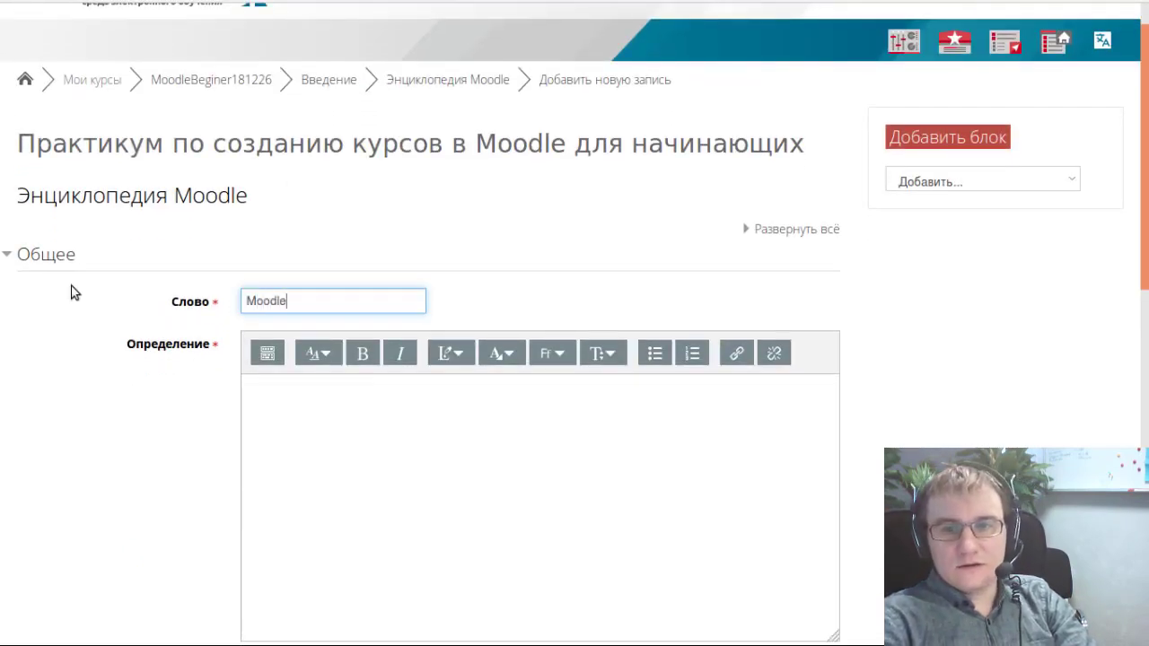
- Enter "Модульная объектно-ориентированная среда дистанционного обучения" as the entry's «Определение»
scroll(171, 388, "down", 5)
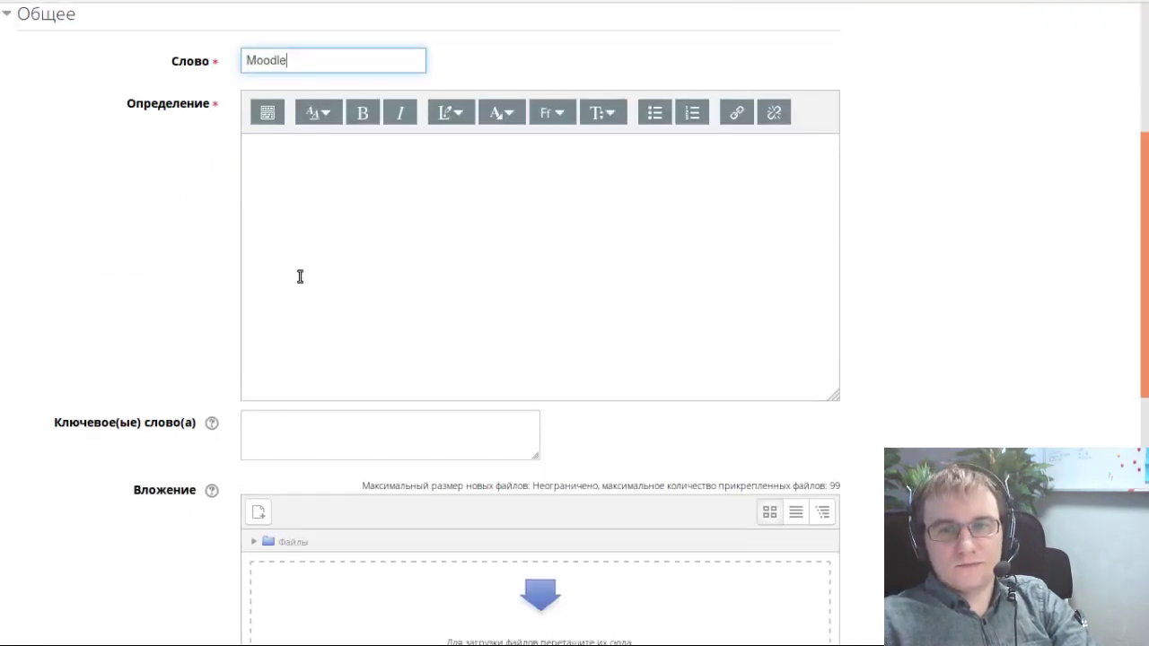
left_click(304, 267)
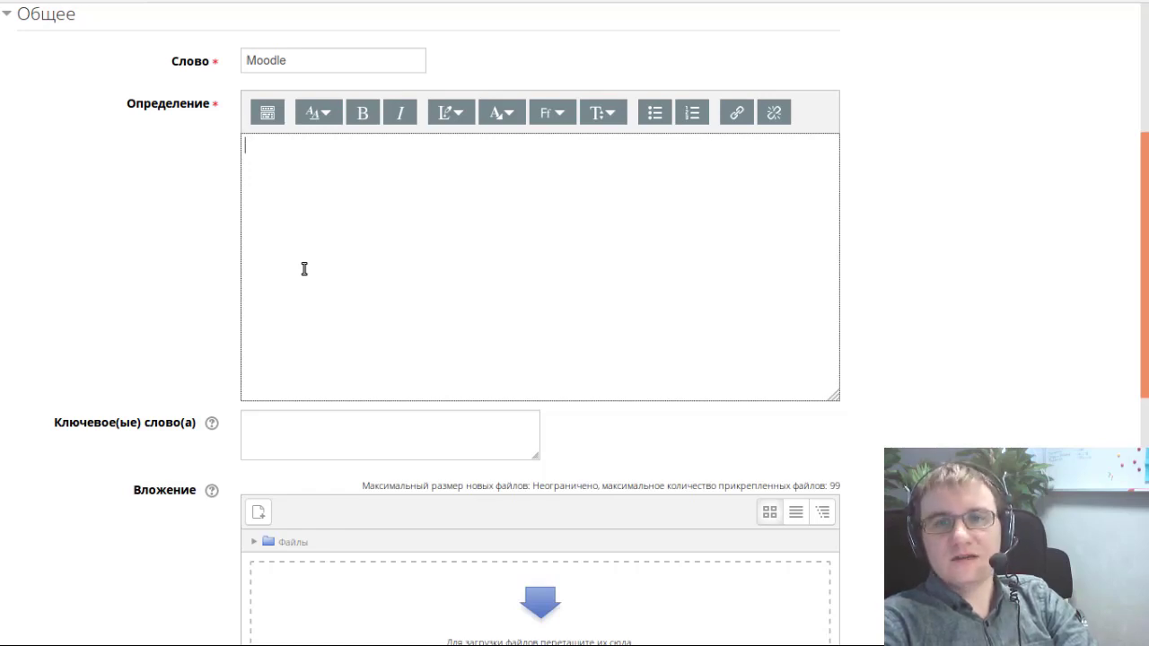
type("Mo")
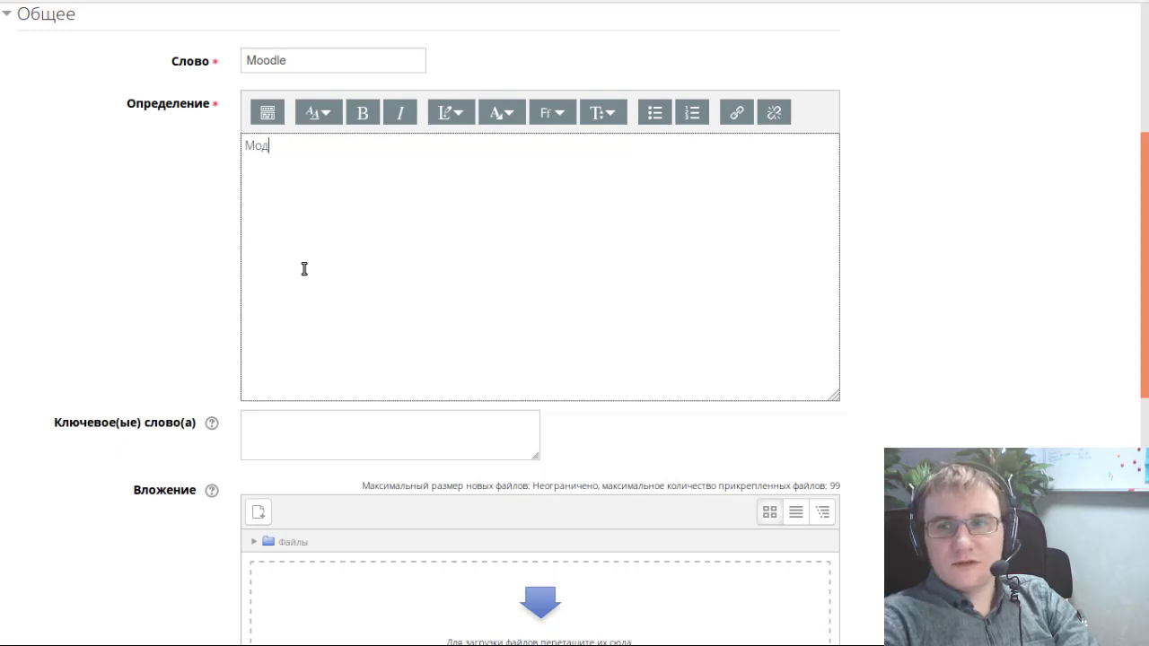
type("дульная")
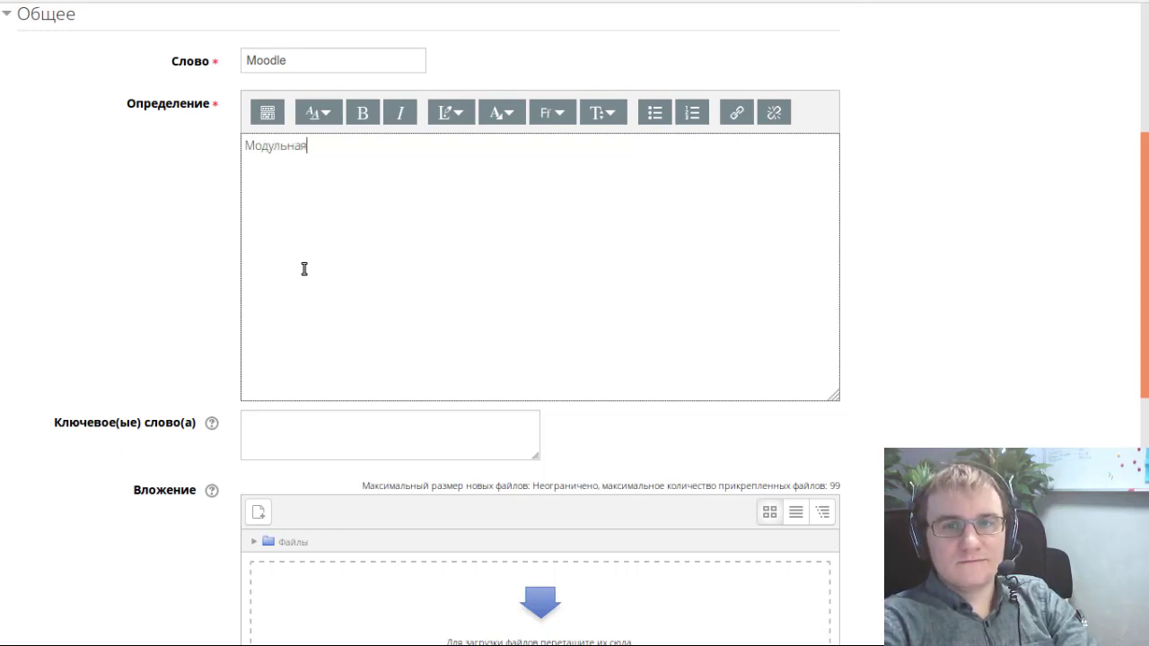
type(" объек")
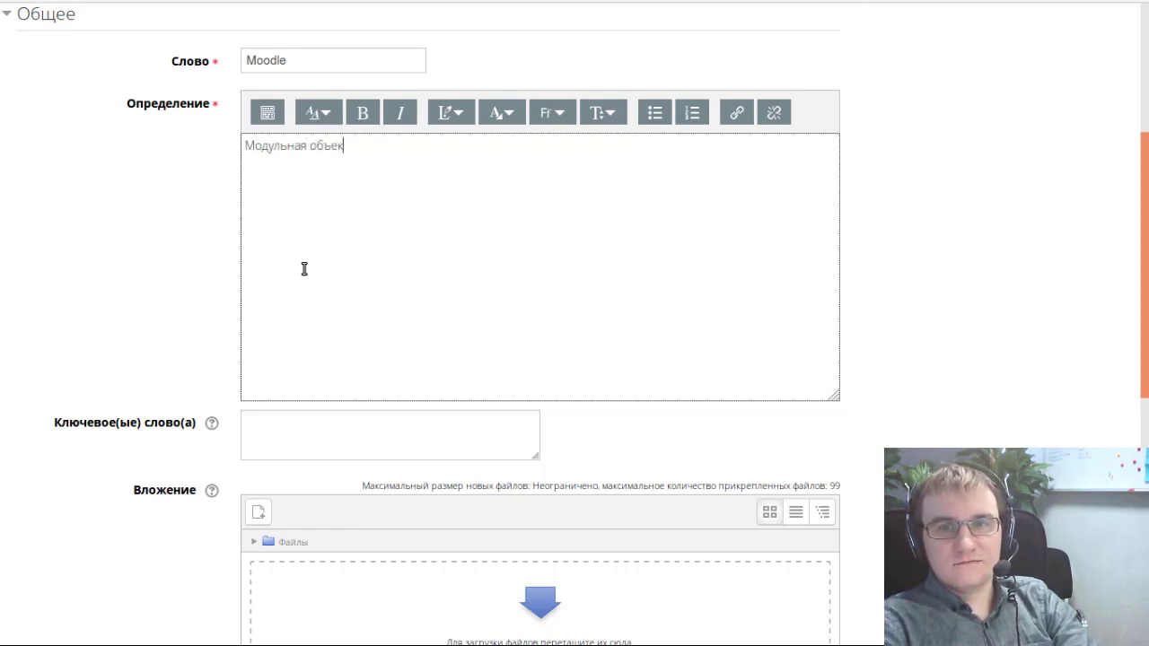
type("тно-ориенти")
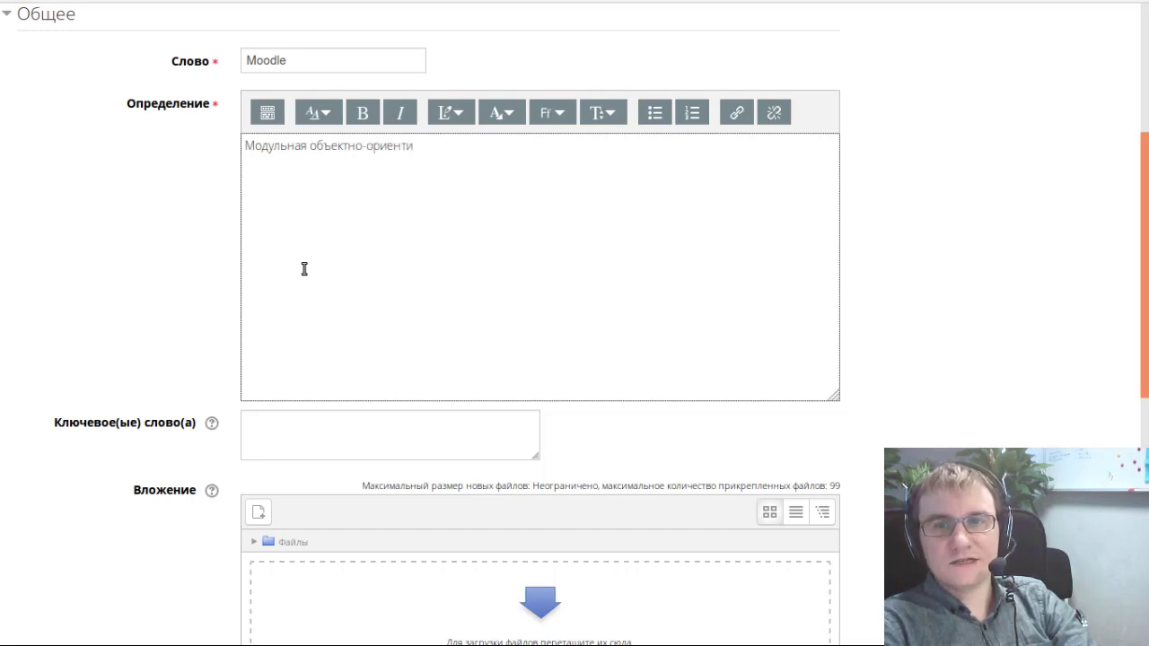
type("рованная сред")
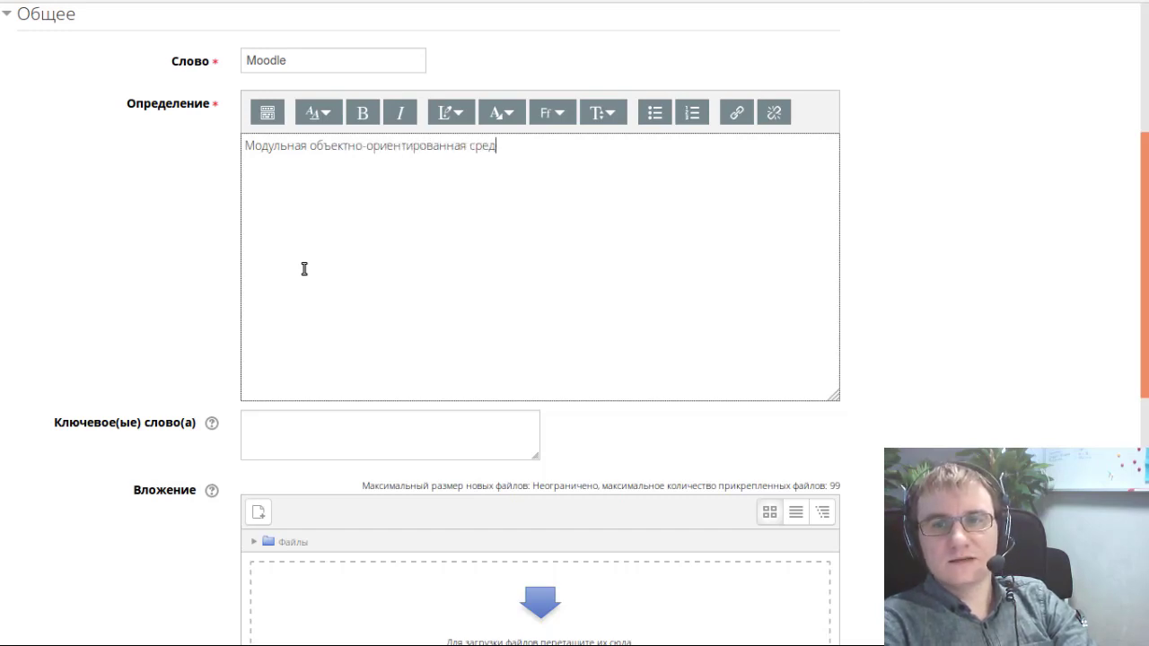
type("а элек")
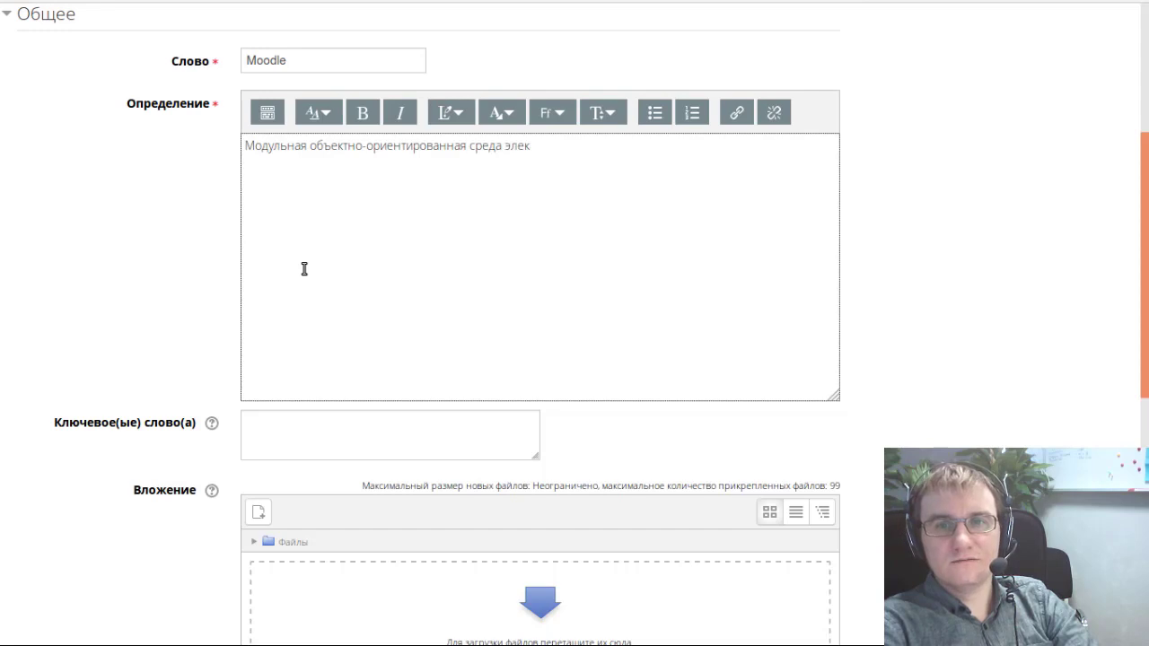
key("BackSpace")
key("BackSpace")
key("BackSpace")
key("BackSpace")
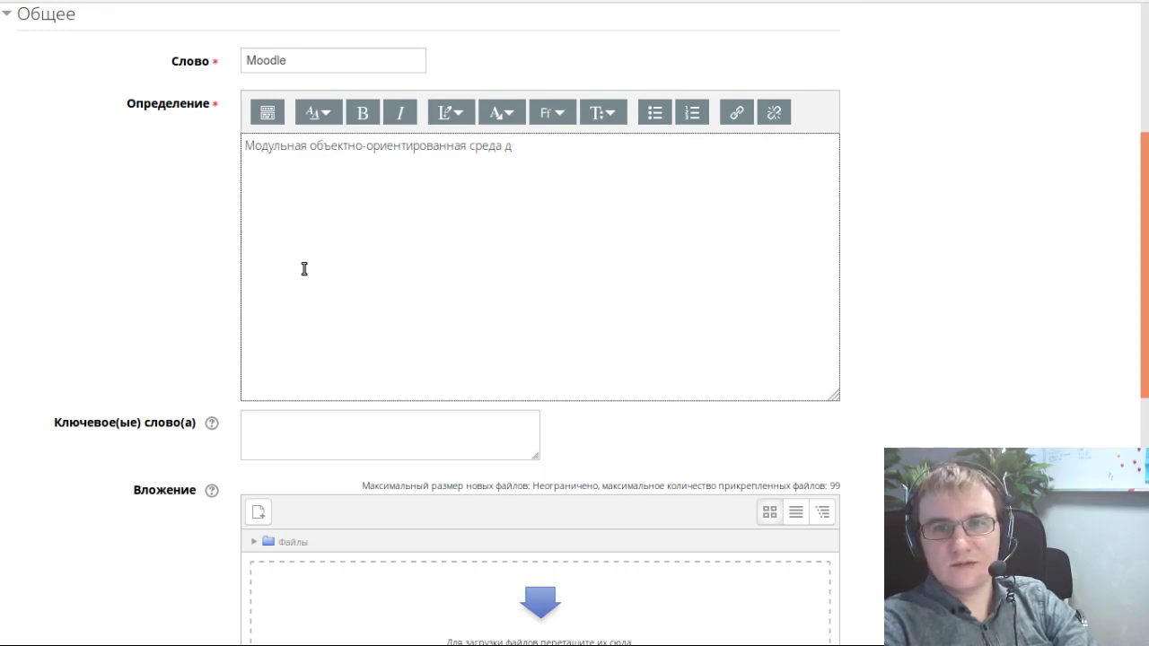
type("д")
type("истанци")
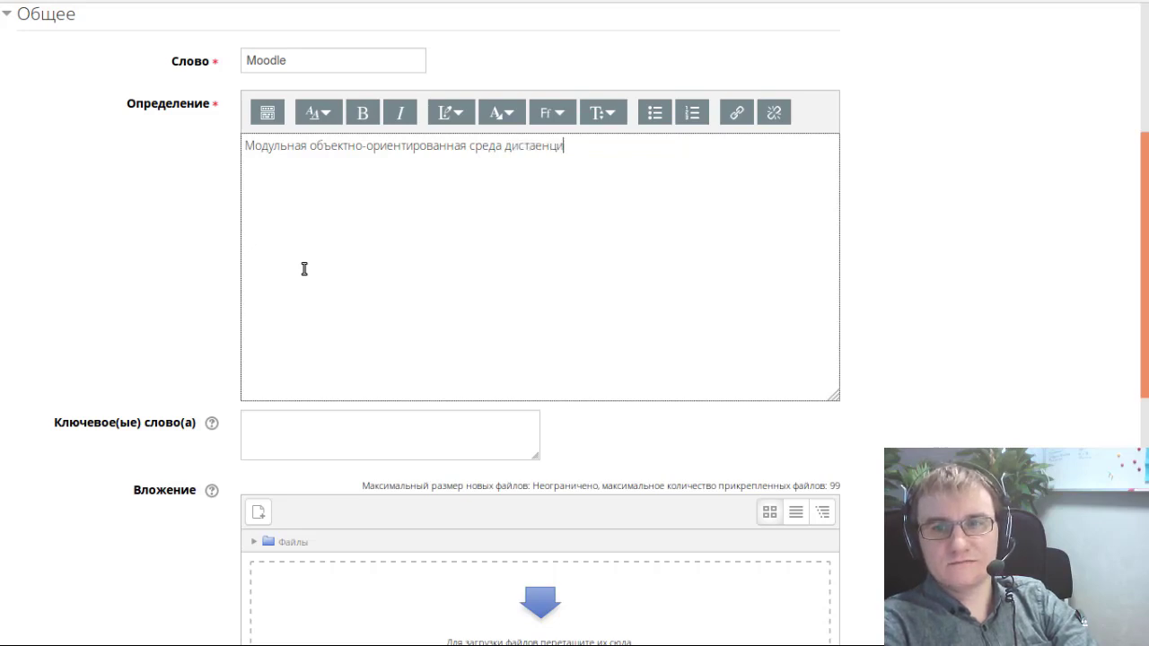
key("BackSpace")
key("BackSpace")
key("BackSpace")
type("нцио")
key("BackSpace")
key("BackSpace")
key("BackSpace")
key("BackSpace")
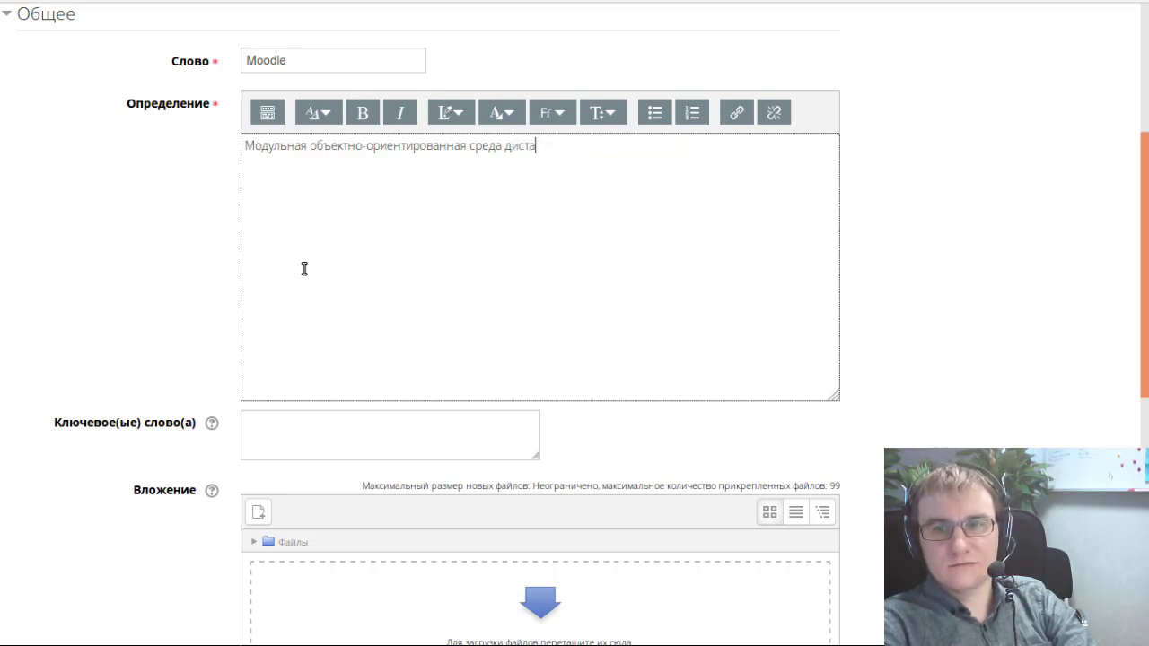
type("нционного о")
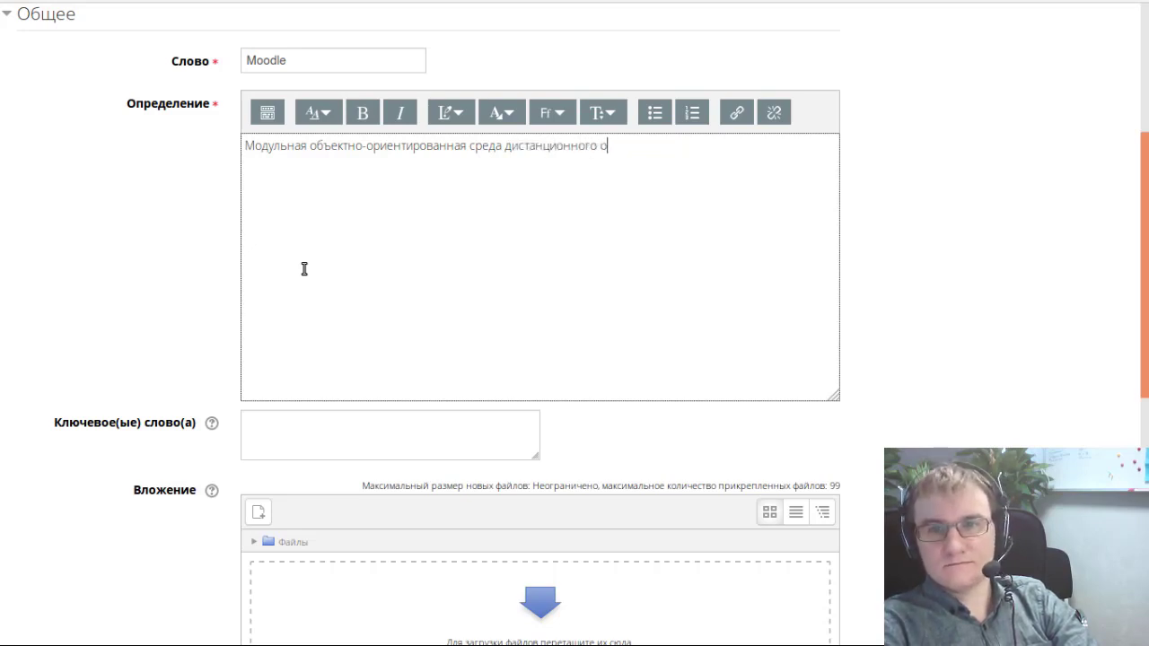
type("бучения")
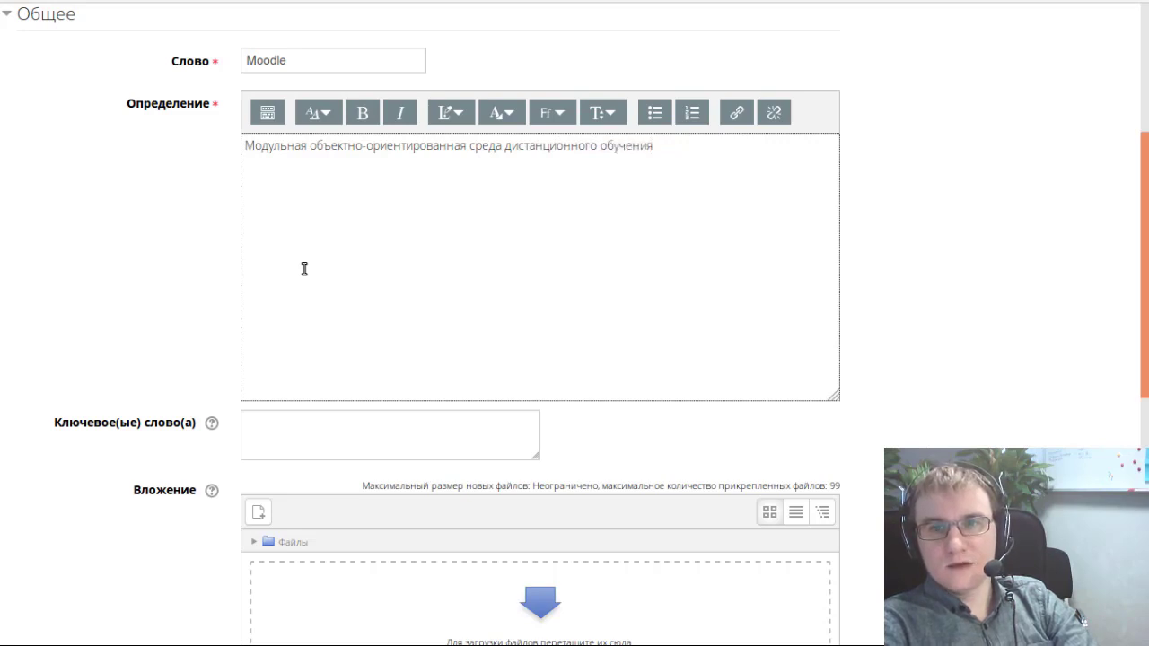
- Look over the entry's fields, leaving «Ключевое(ые) слово(а)» and «Вложение» empty
scroll(308, 285, "down", 1)
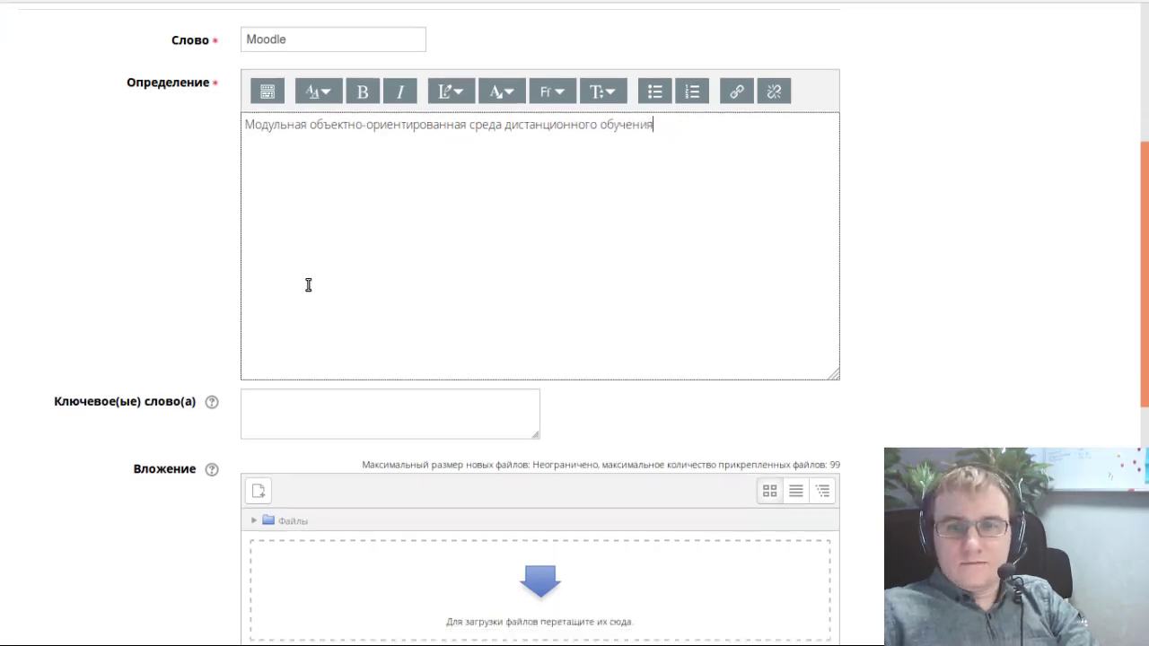
scroll(308, 284, "down", 3)
left_click(311, 289)
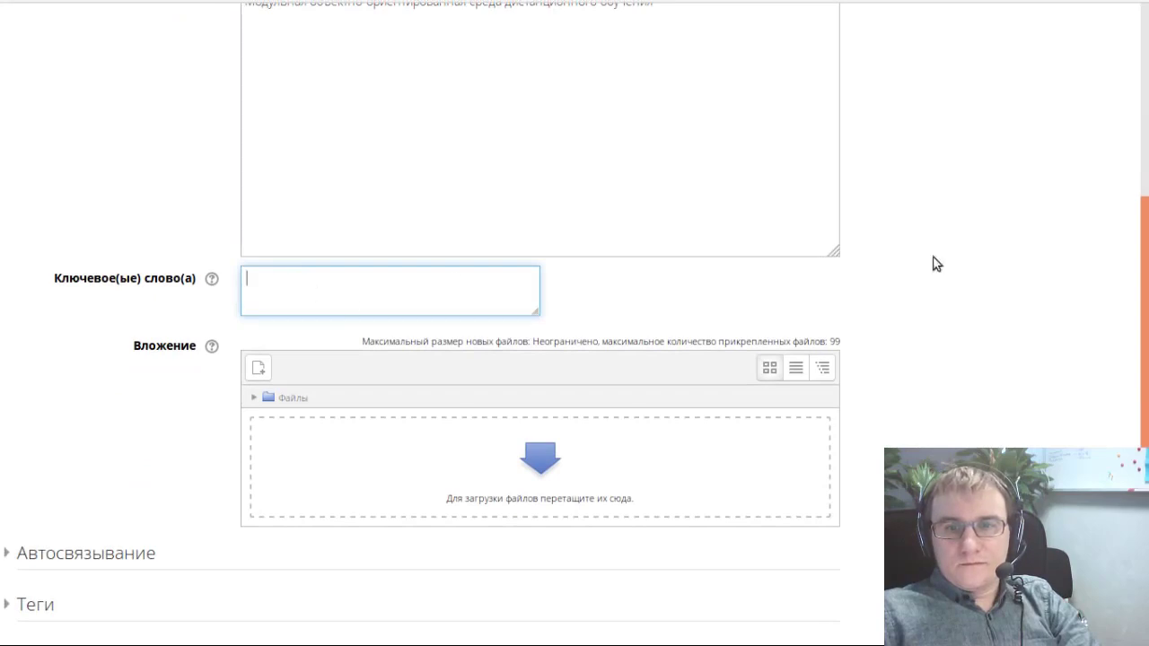
scroll(340, 314, "up", 5)
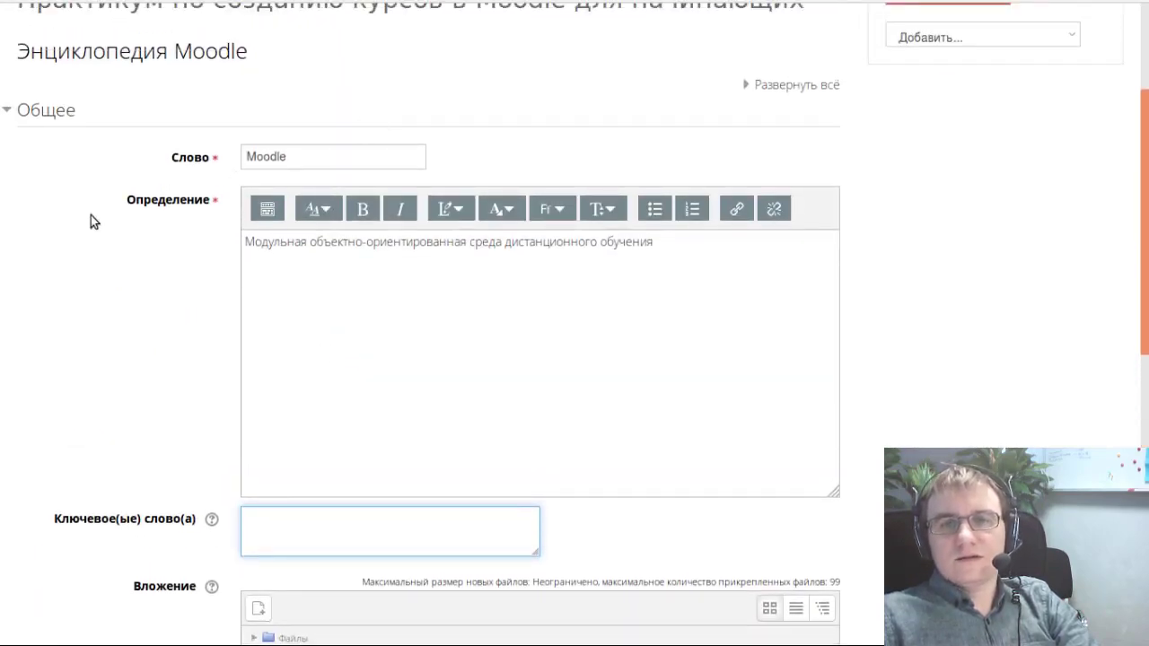
scroll(90, 359, "down", 5)
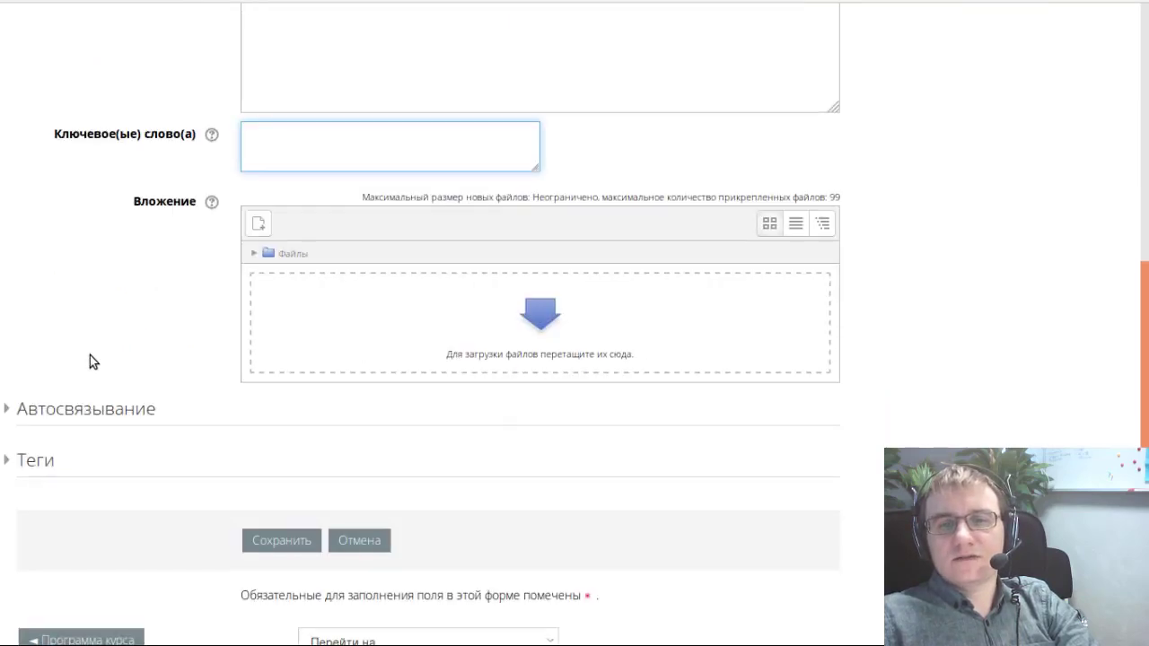
- Under «Автосвязывание», enable automatic linking, case sensitivity and whole-word matching for the entry, and look over the form
left_click(10, 410)
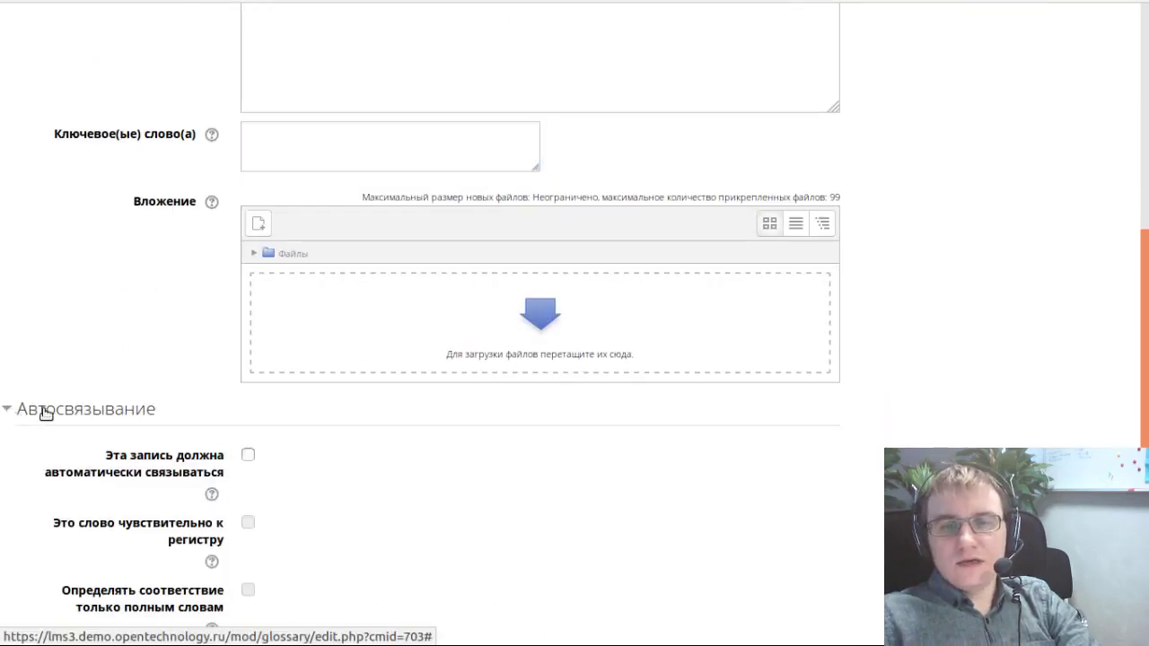
scroll(46, 413, "down", 2)
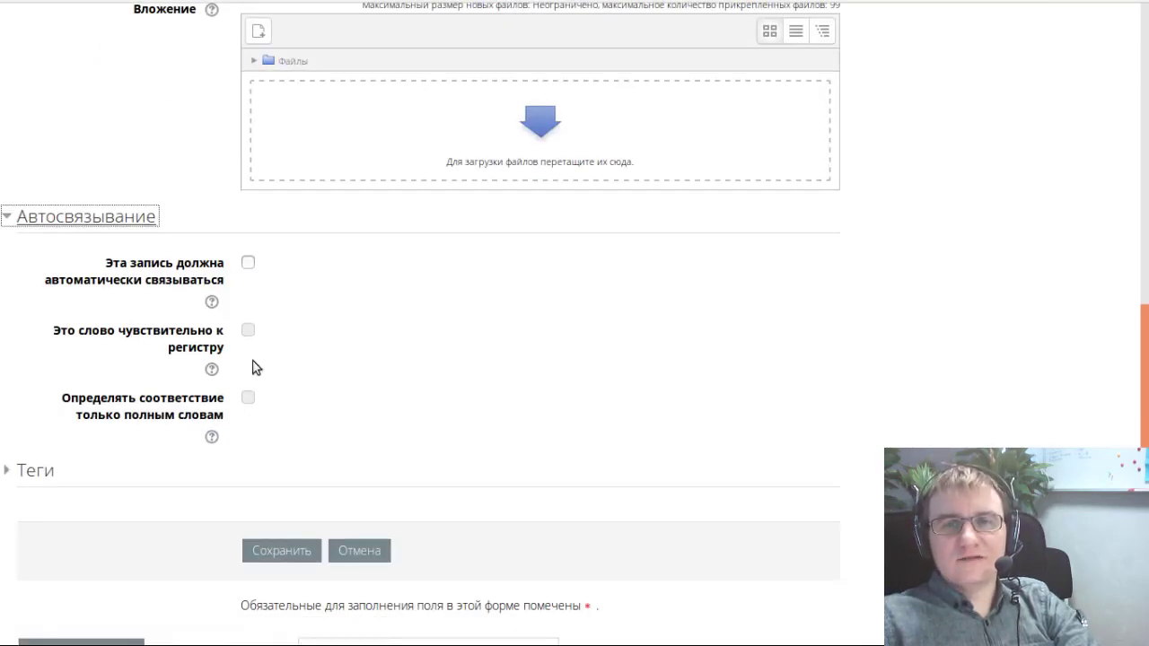
left_click(248, 263)
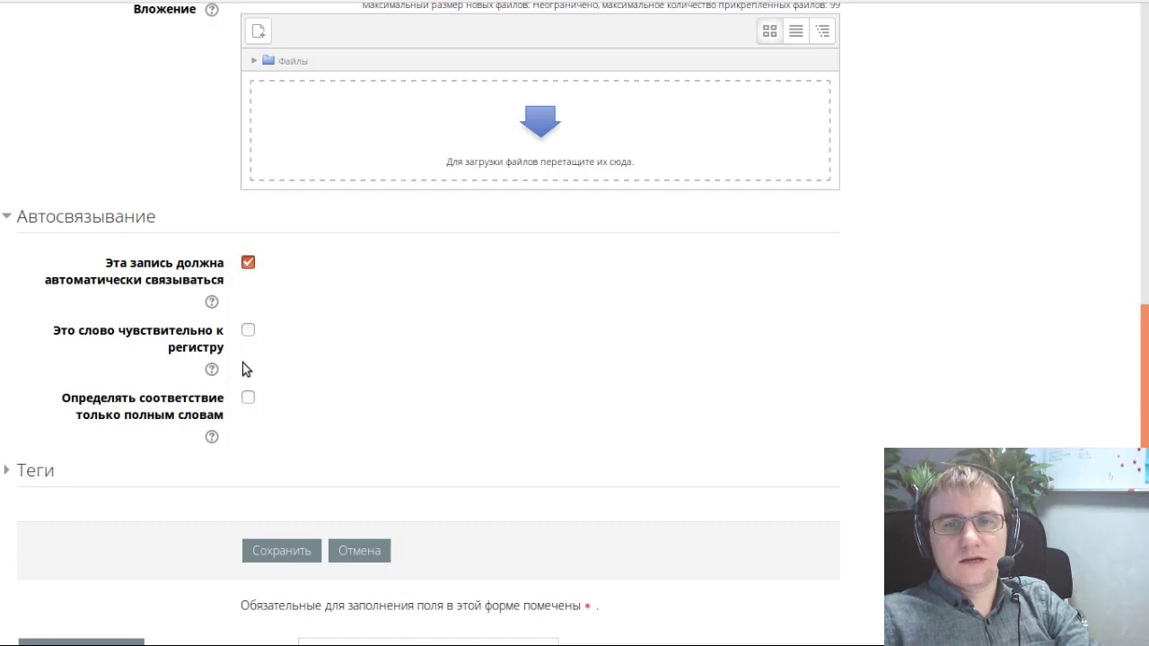
scroll(246, 334, "up", 1)
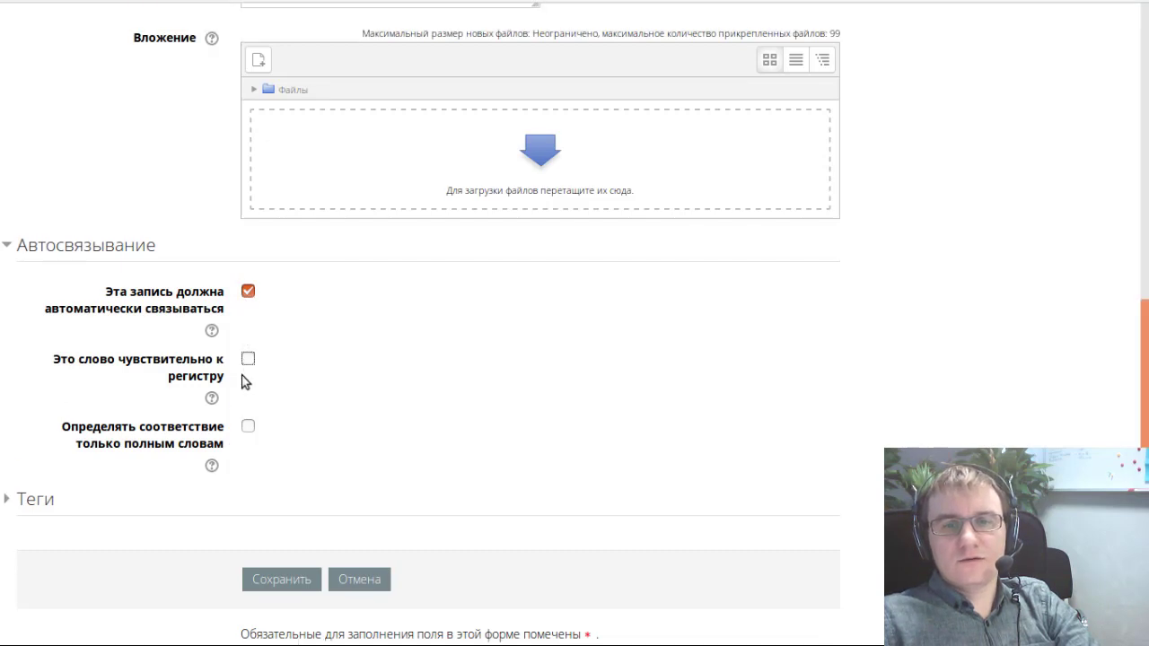
left_click(247, 363)
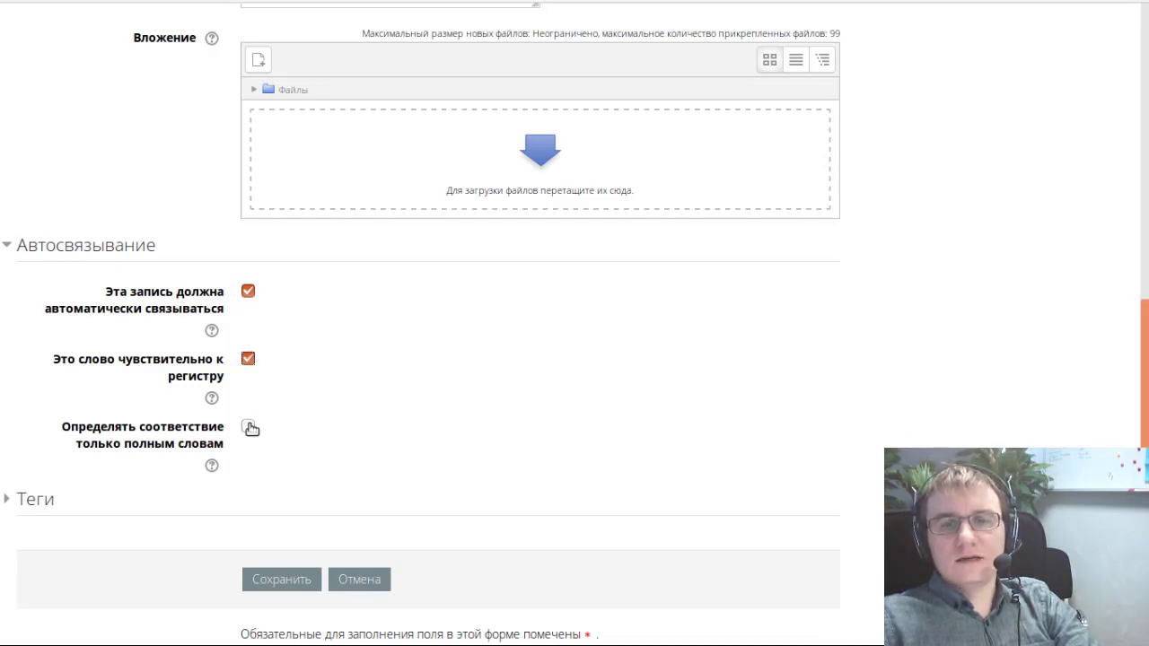
left_click(250, 427)
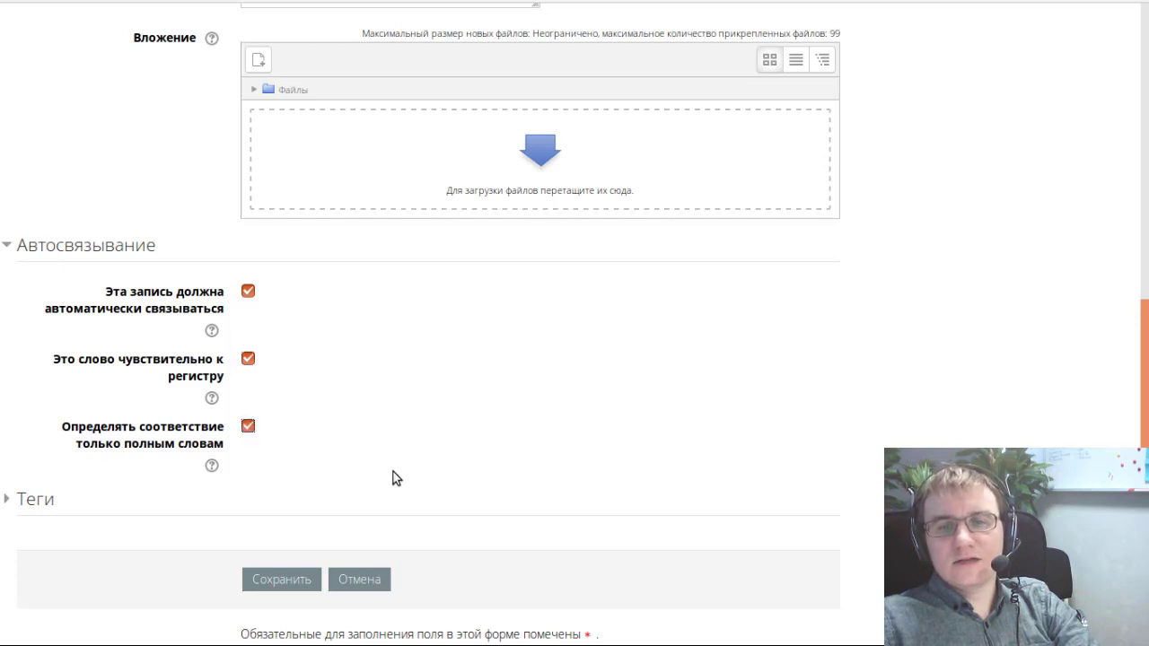
scroll(396, 478, "down", 1)
scroll(396, 478, "up", 5)
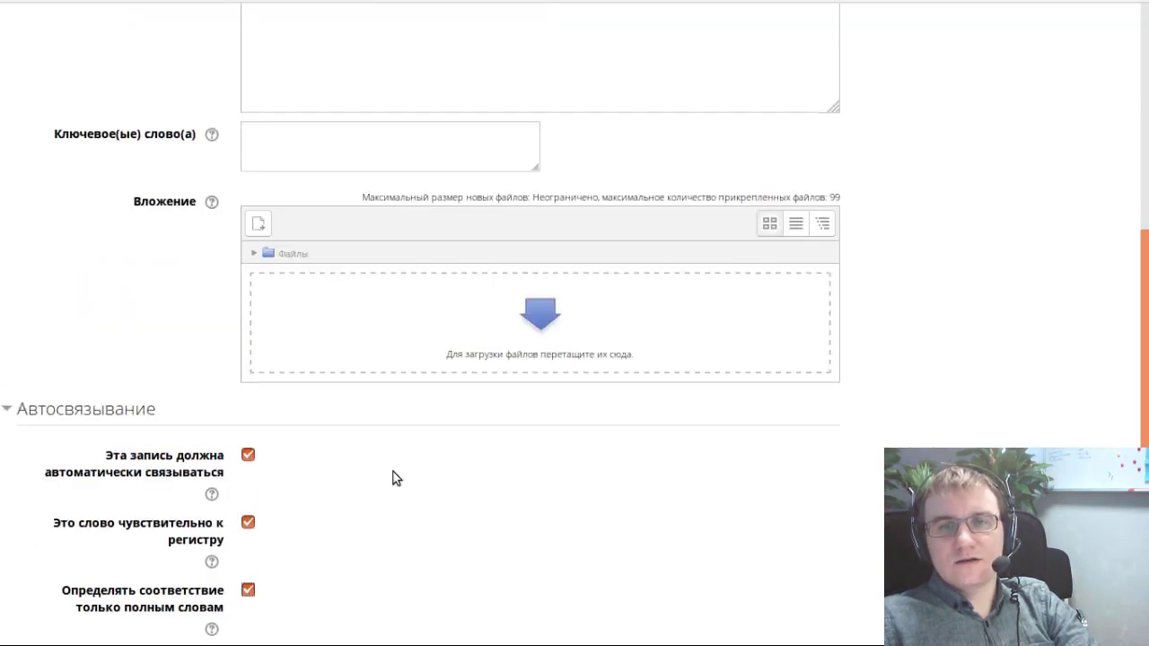
scroll(396, 477, "up", 3)
scroll(396, 478, "down", 3)
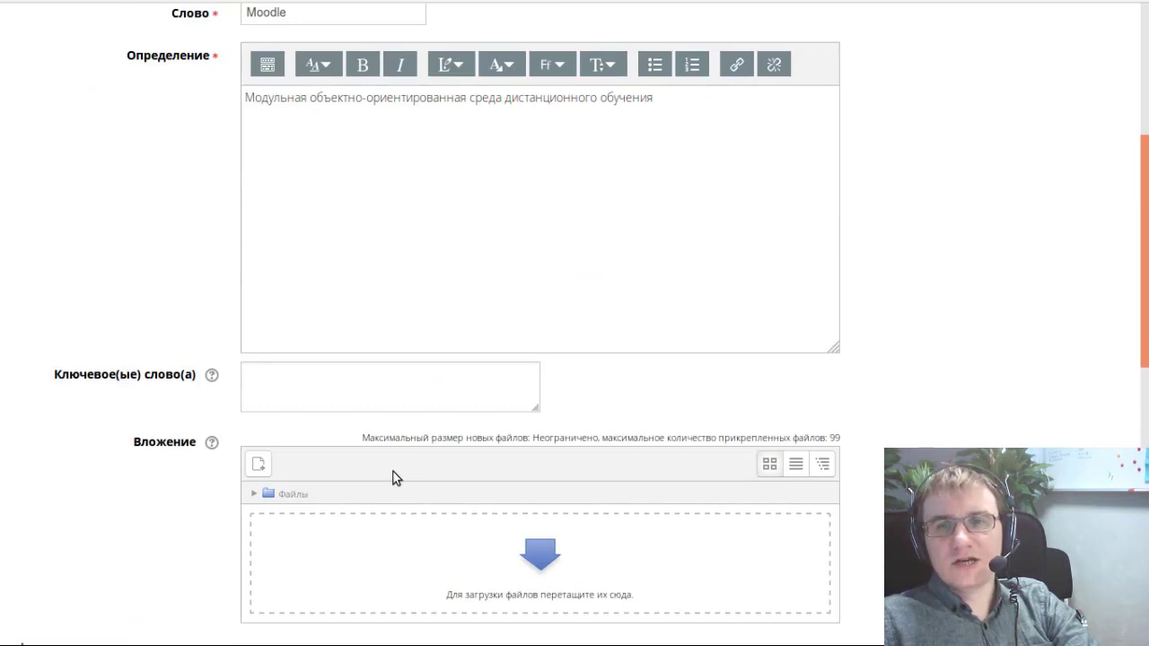
- Check the «Автосвязывание» options of the "Moodle" glossary entry and save the entry
scroll(396, 478, "down", 3)
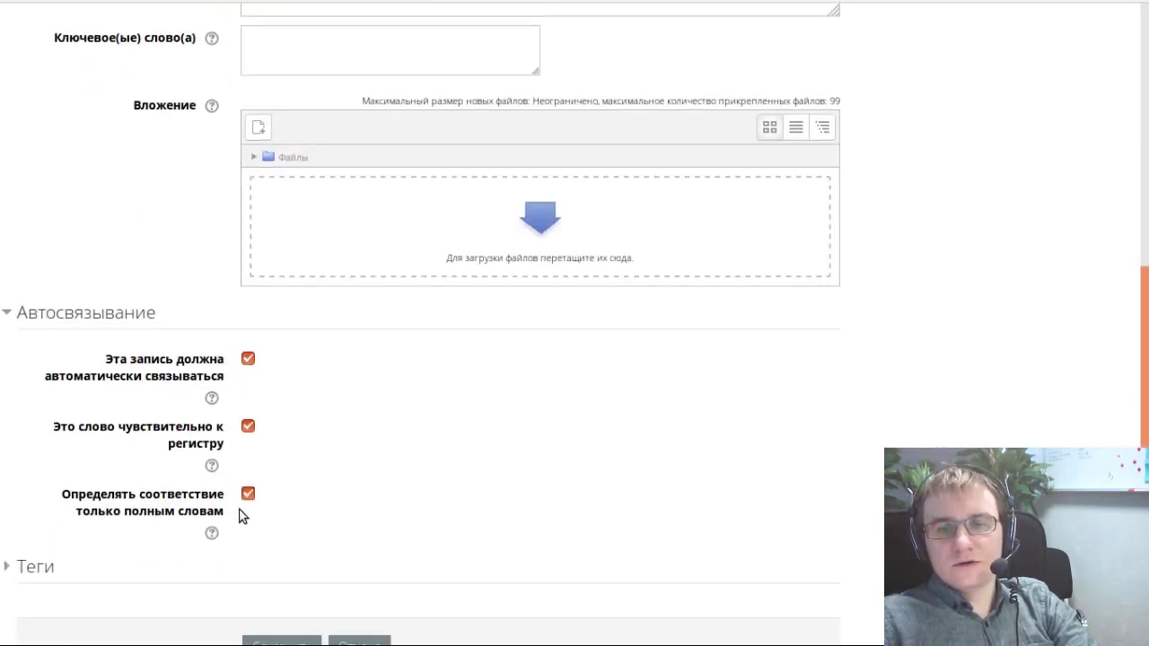
scroll(446, 535, "down", 2)
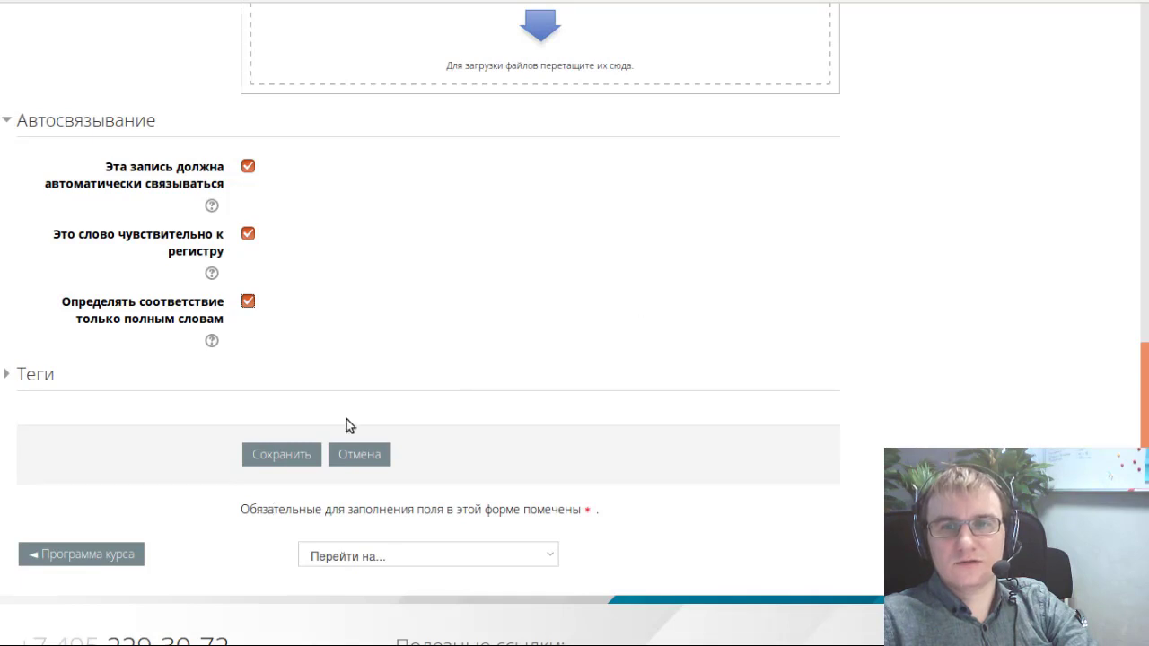
left_click(266, 462)
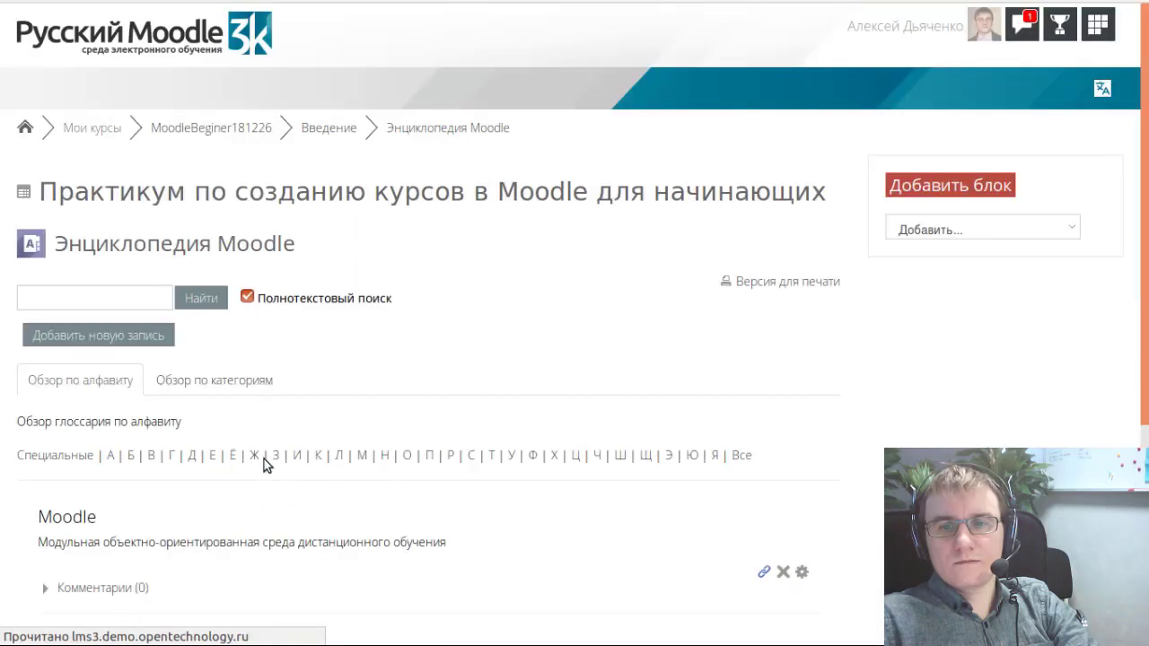
- Post the comment «Теперь понятно!» on the "Moodle" glossary entry
scroll(262, 462, "down", 3)
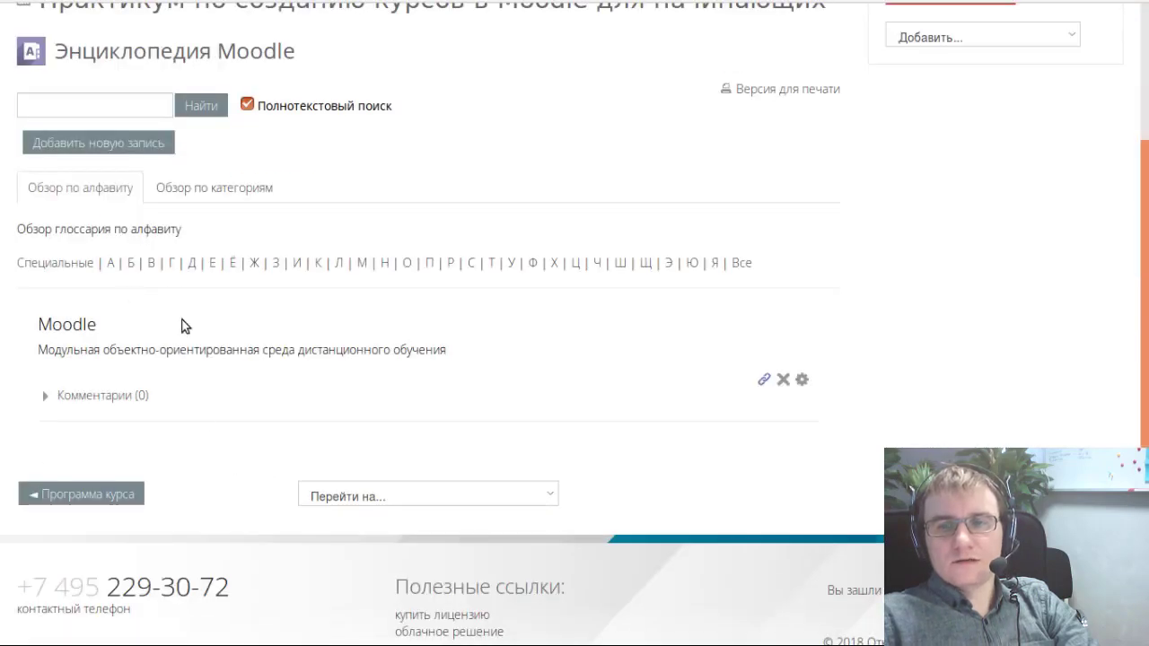
left_click(46, 398)
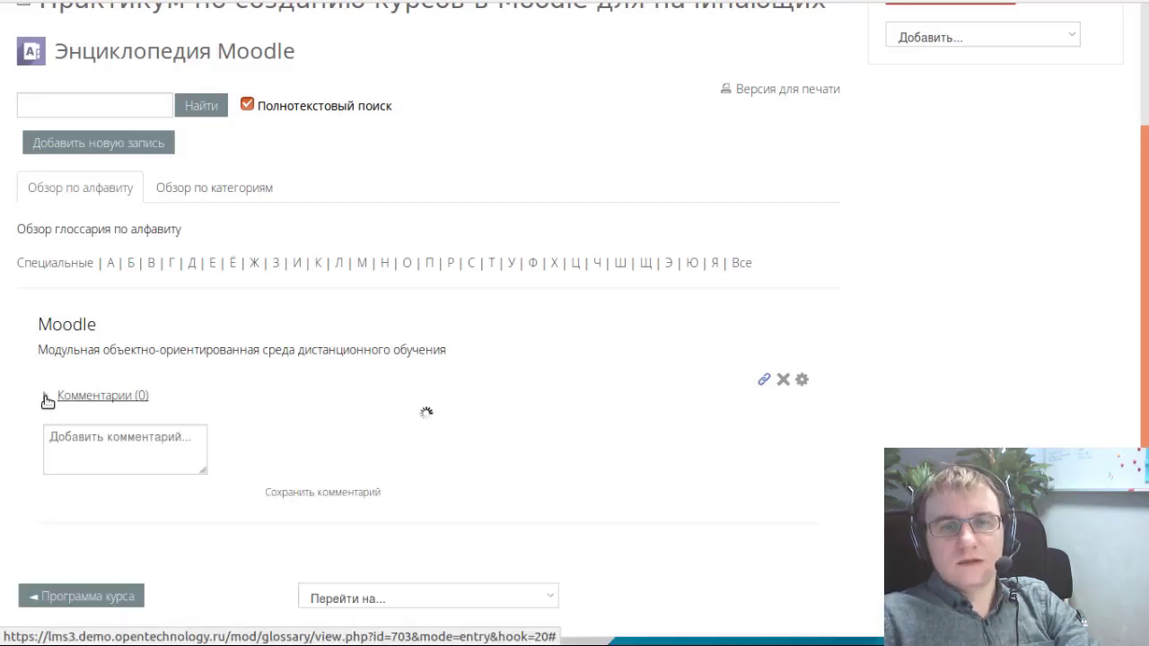
left_click(122, 433)
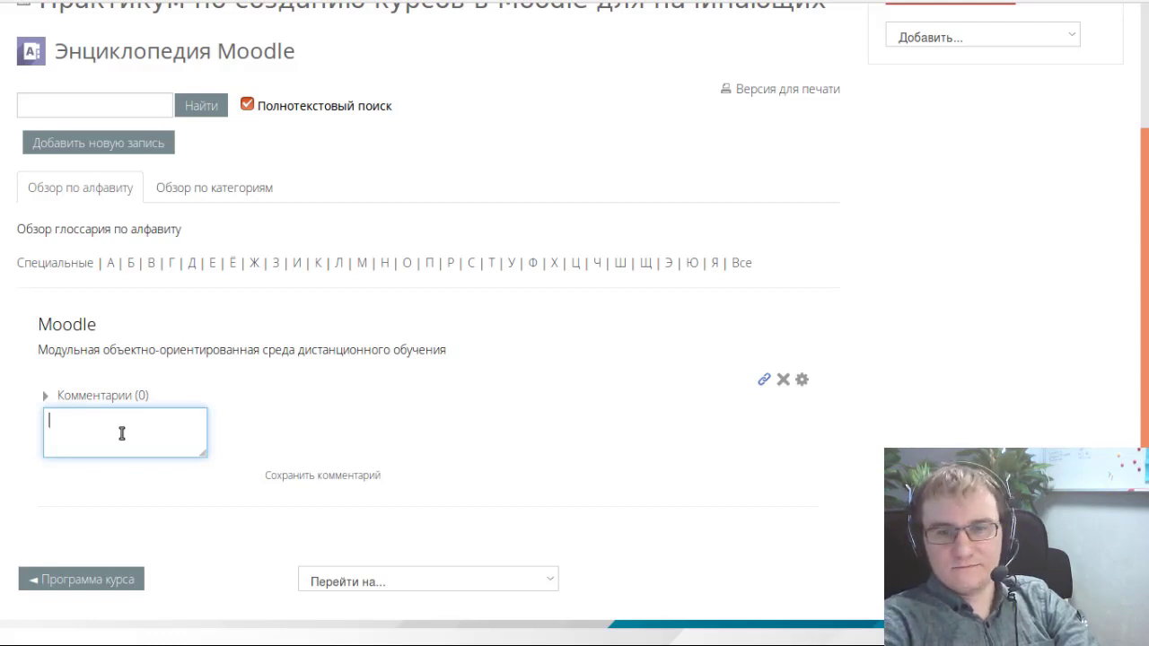
type("Пр")
key("BackSpace")
key("BackSpace")
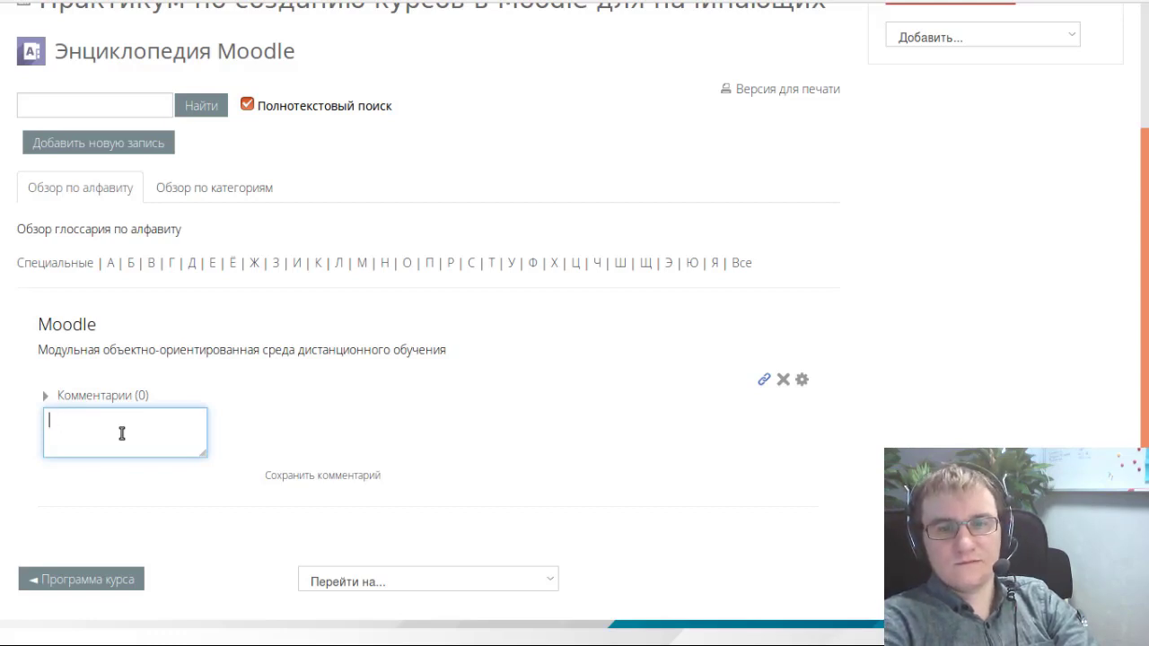
type("П")
key("BackSpace")
type("Тепер")
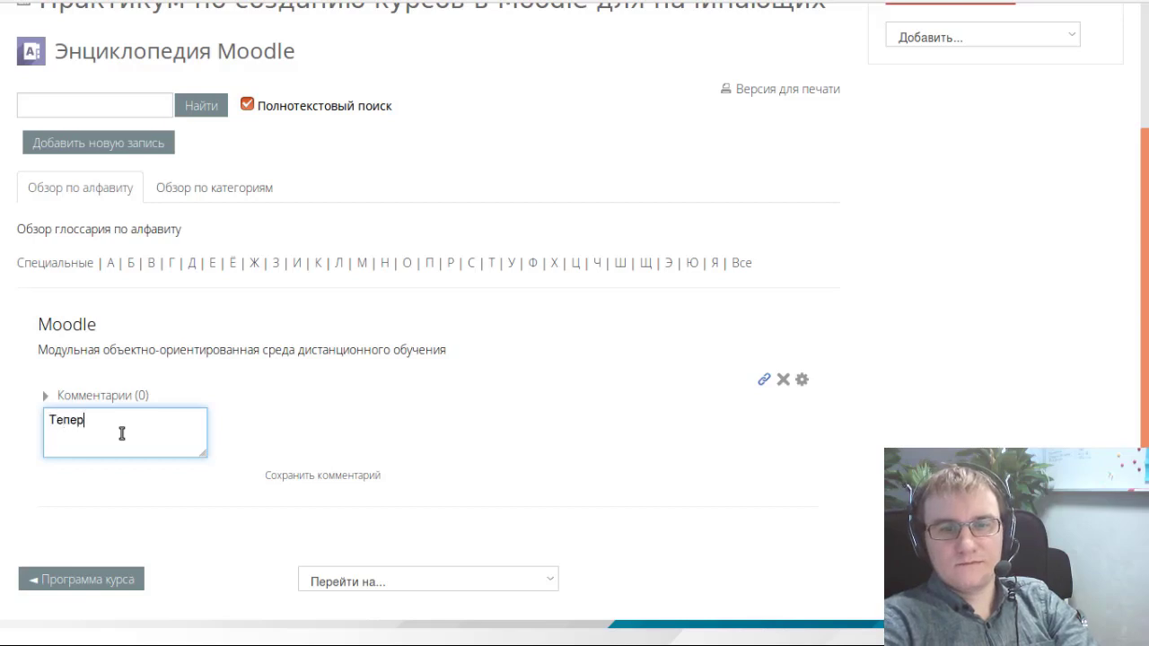
type("ь понятно")
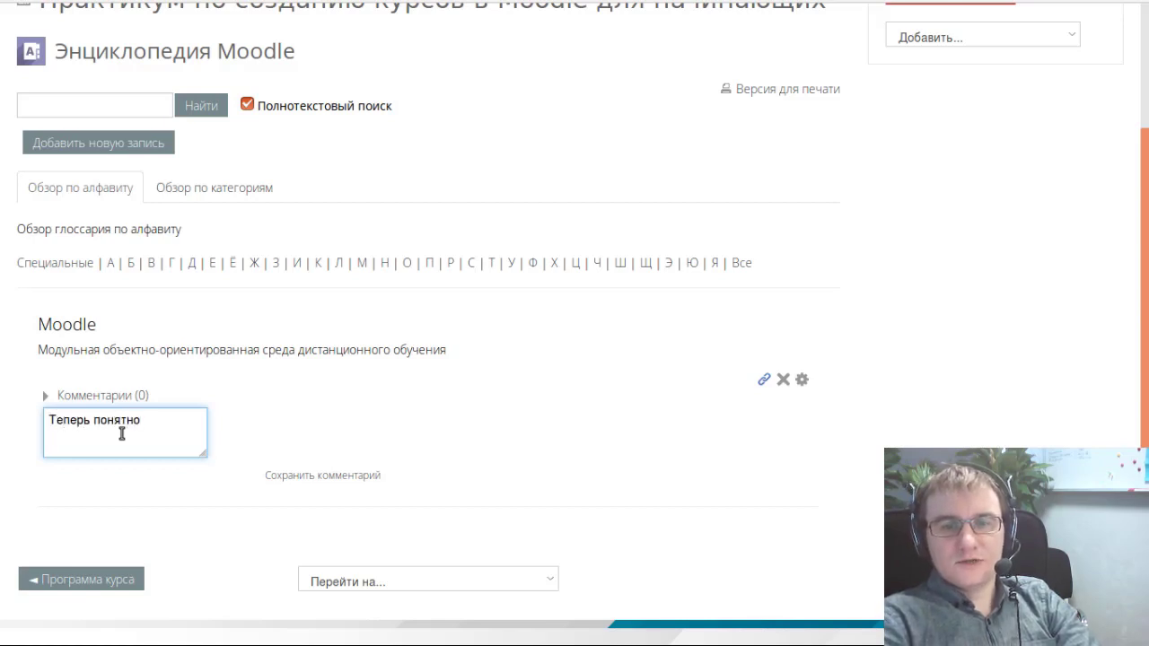
type("!")
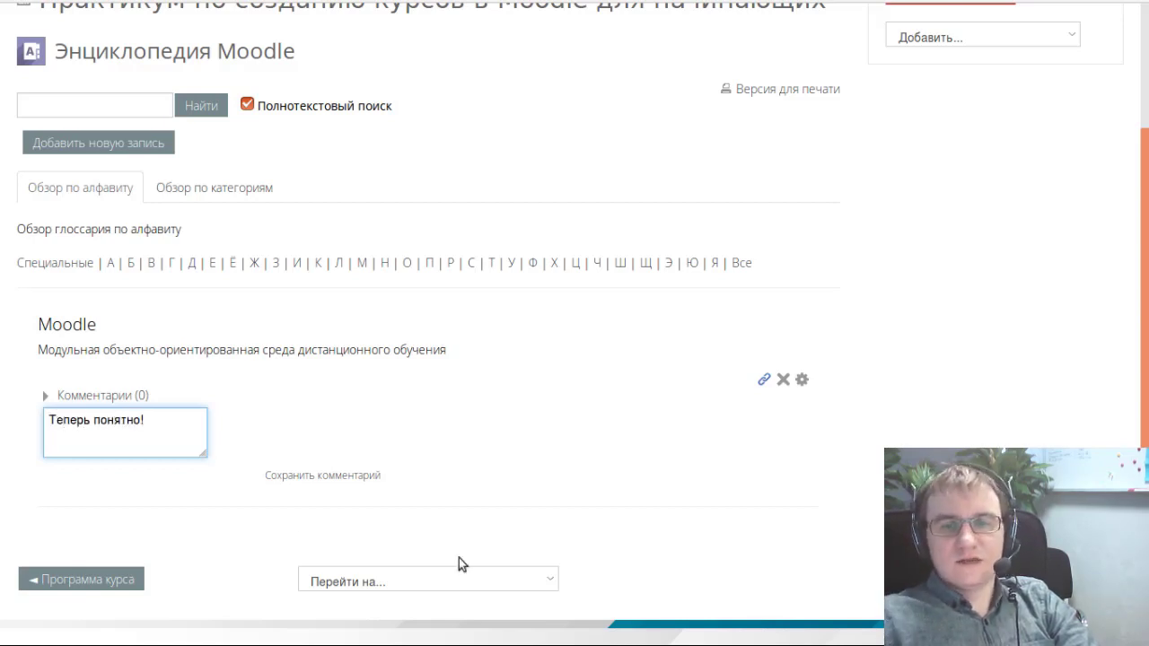
left_click(343, 476)
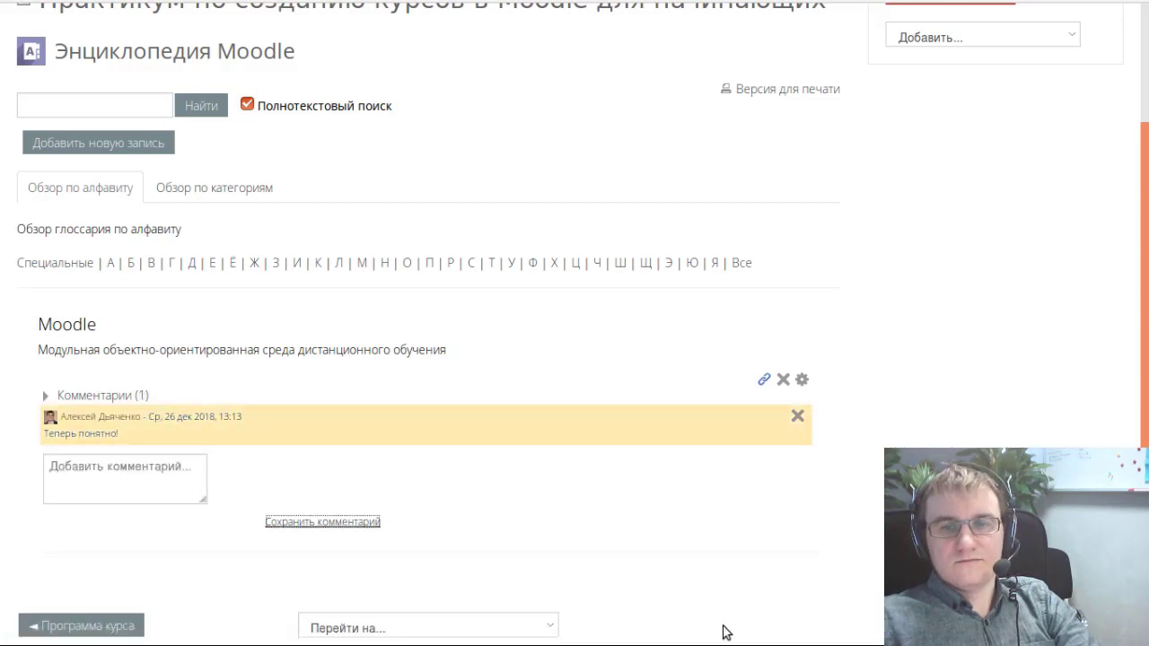
- Return from the glossary to the main page of the course MoodleBeginer181226
scroll(565, 482, "up", 3)
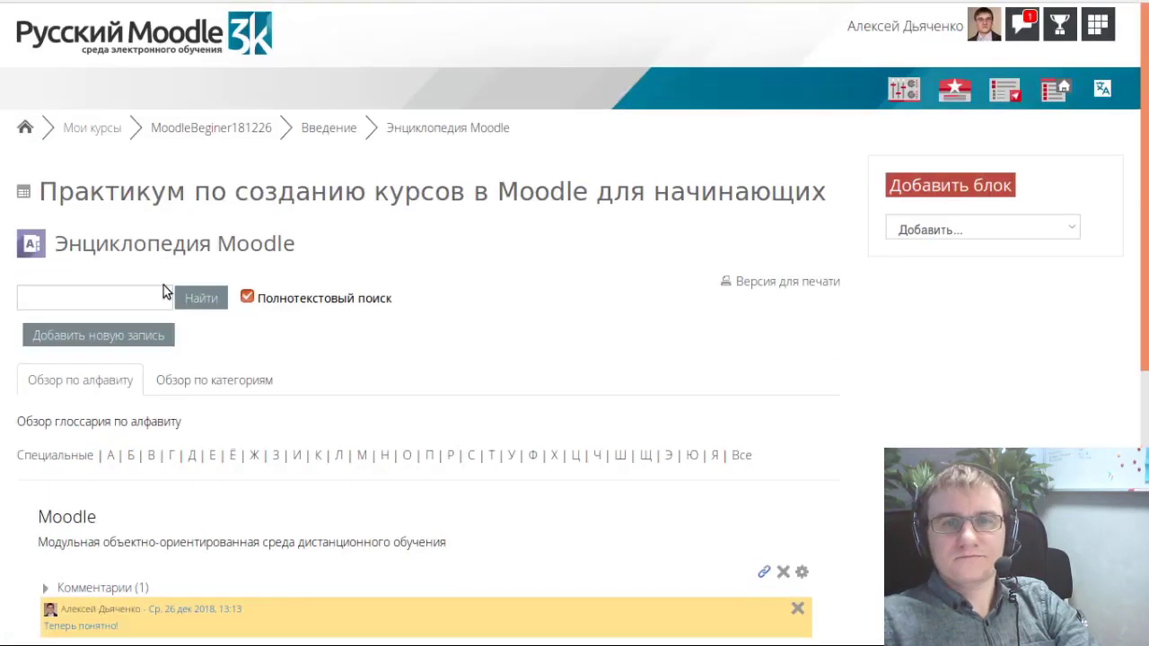
left_click(237, 131)
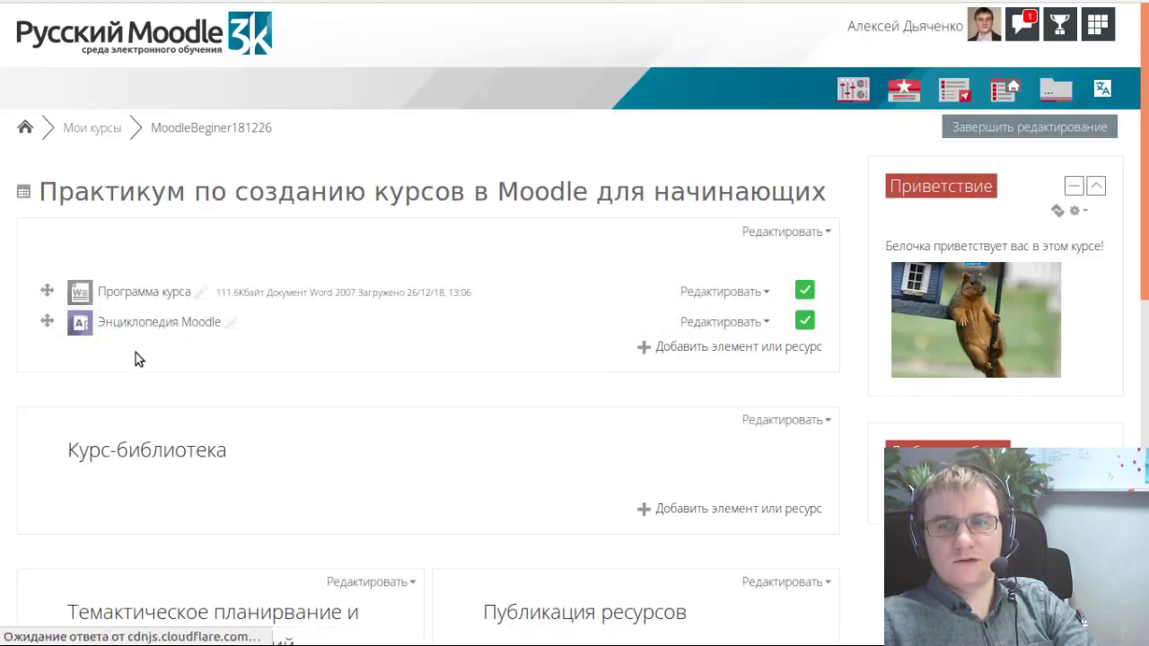
scroll(135, 353, "down", 1)
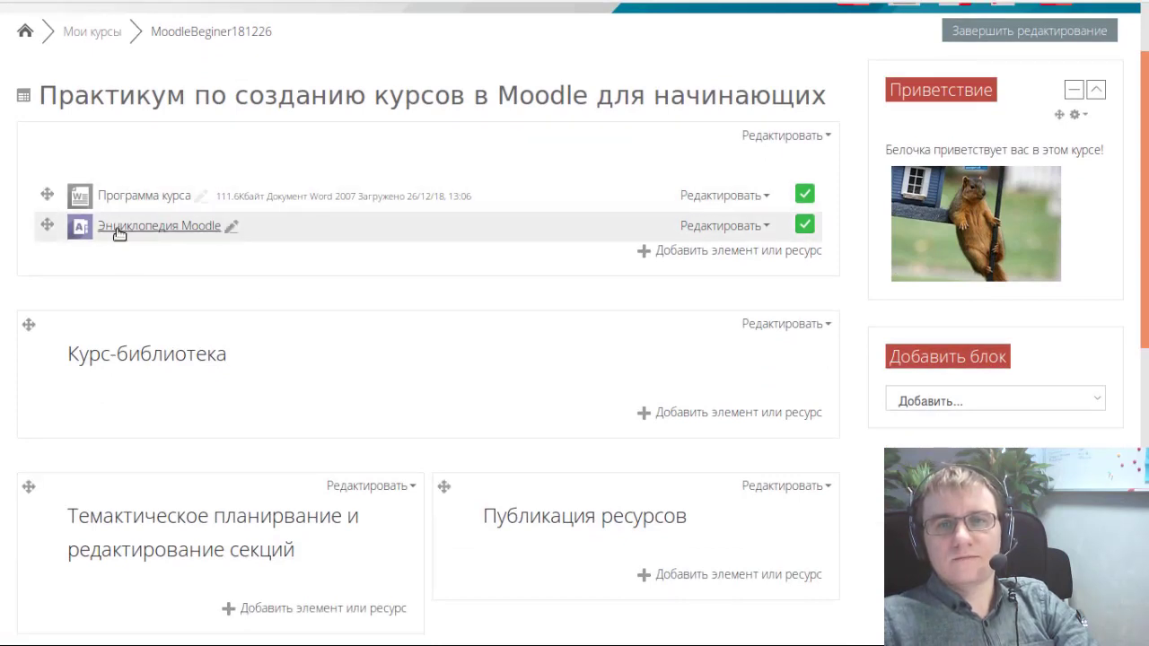
- Start adding a «Форум» activity to the course's introductory section, below «Энциклопедия Moodle»
left_click(715, 257)
scroll(504, 241, "down", 6)
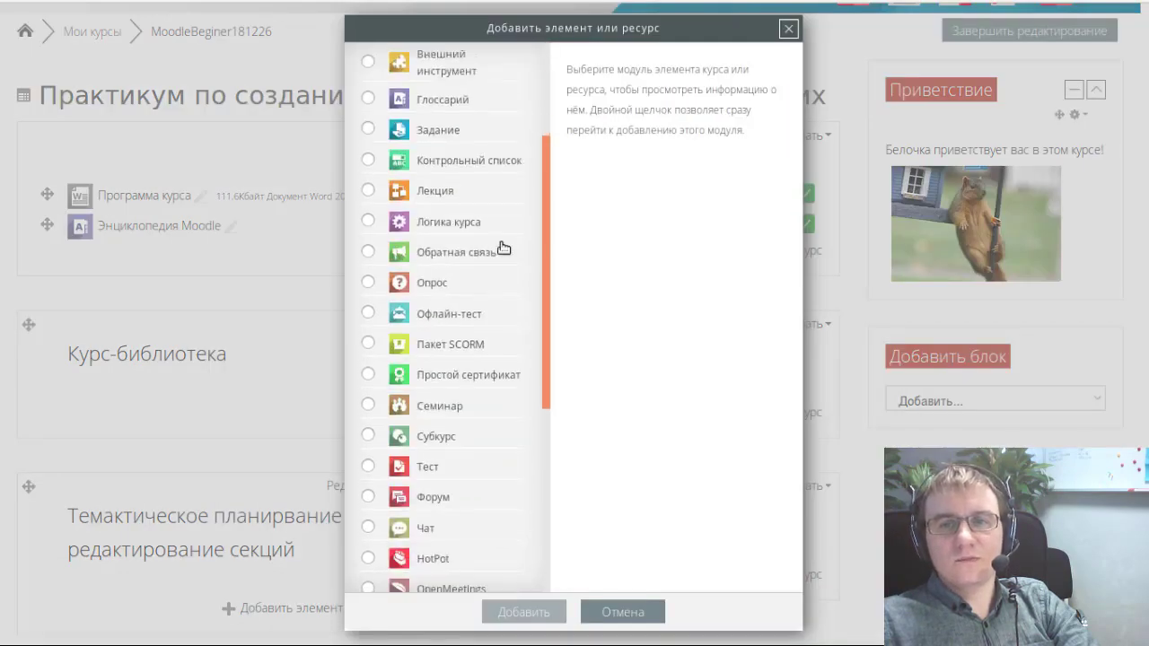
scroll(432, 395, "up", 6)
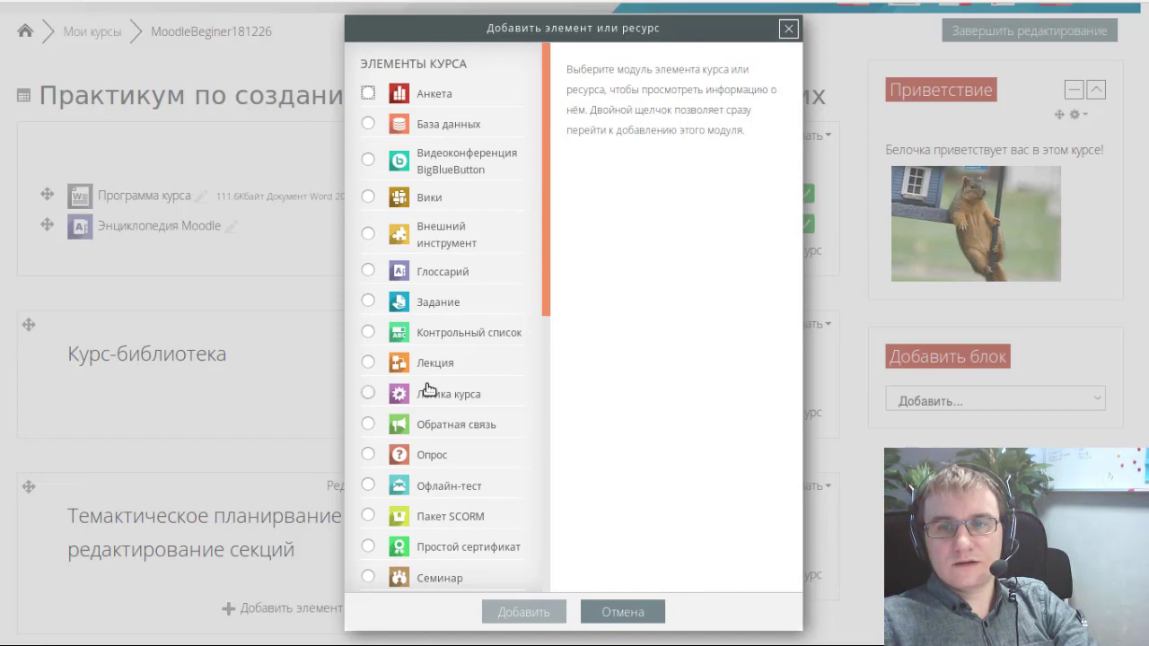
scroll(429, 389, "down", 3)
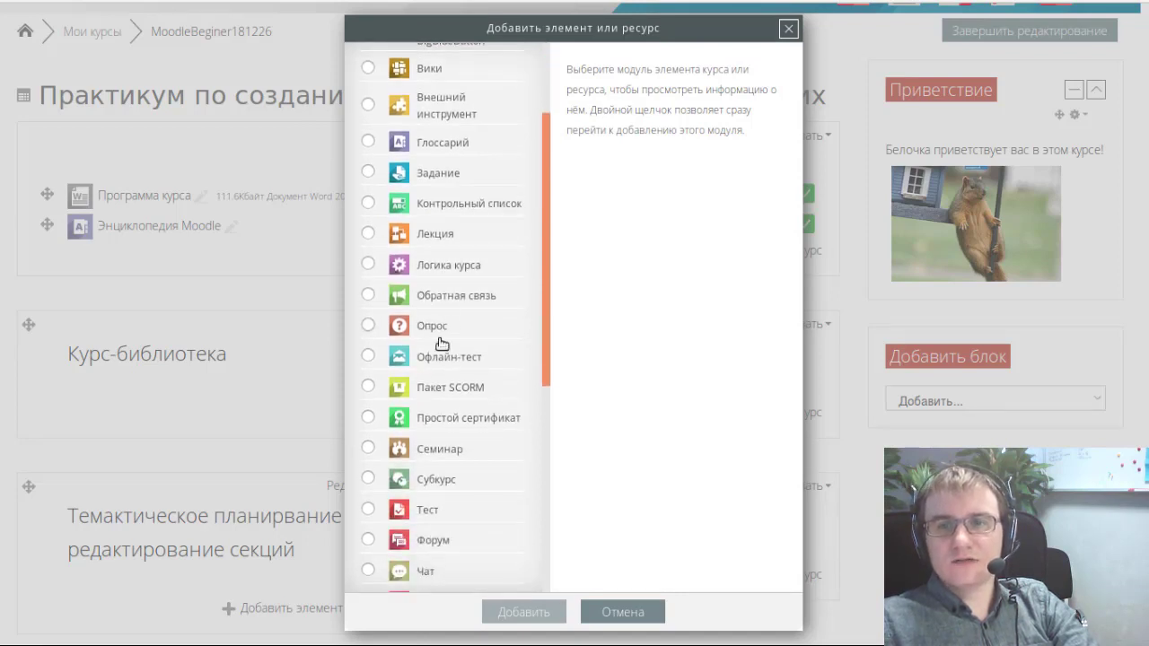
scroll(413, 363, "down", 3)
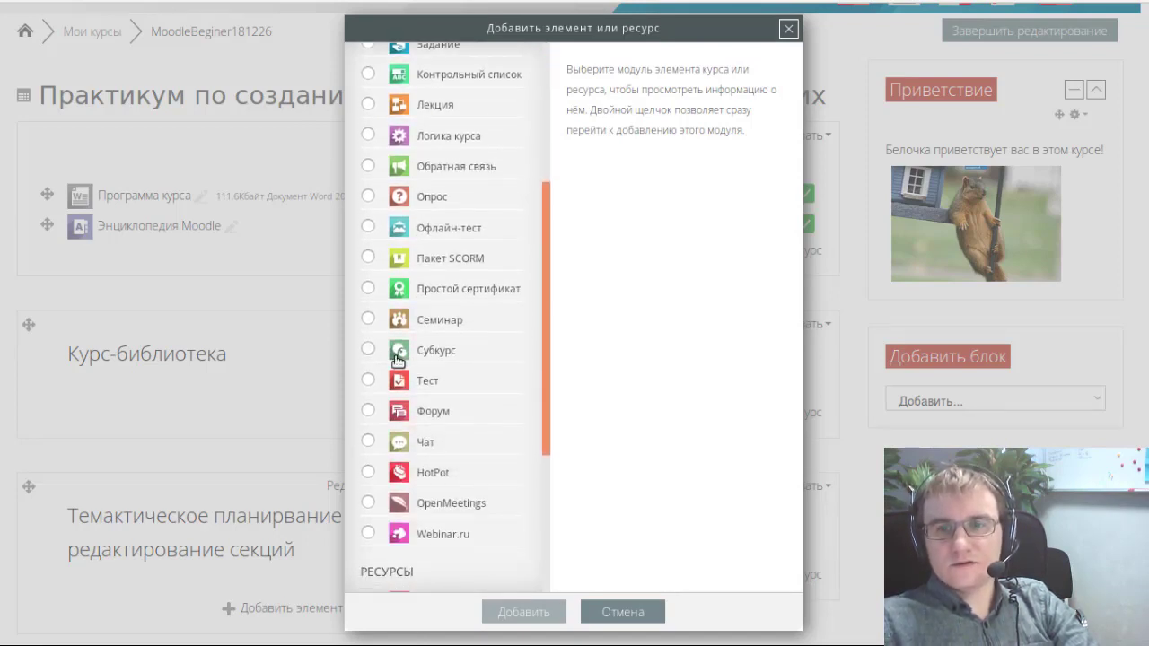
scroll(398, 355, "up", 2)
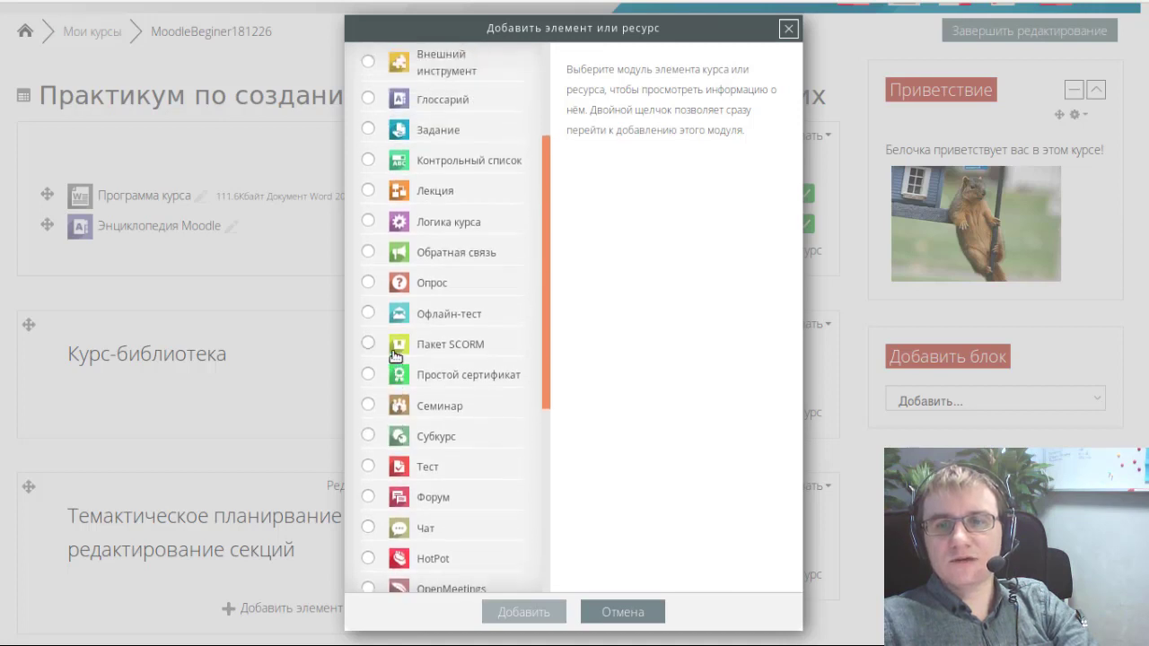
scroll(362, 367, "down", 5)
left_click(368, 286)
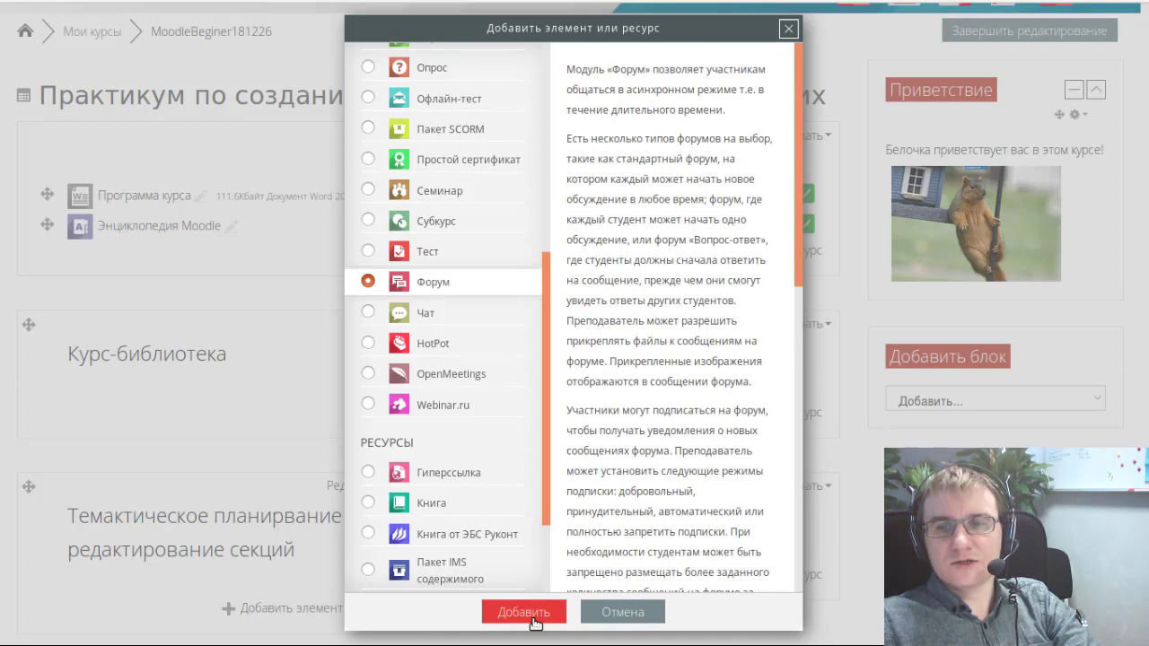
left_click(530, 617)
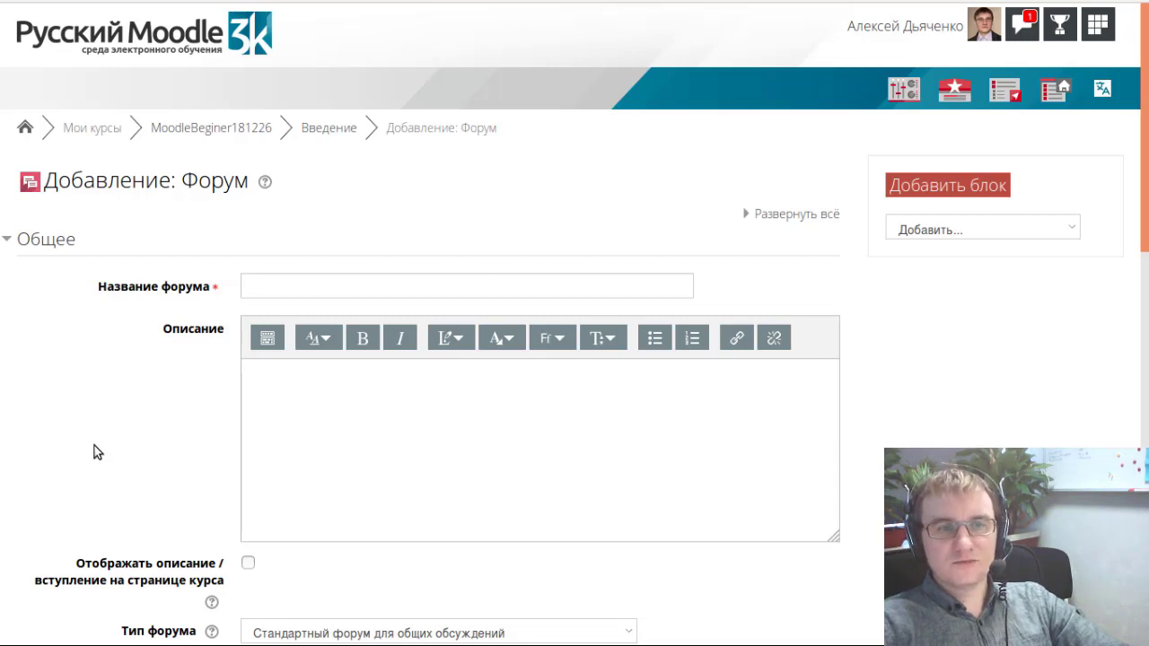
- Name the forum «Ваши вопросы» and keep «Стандартный форум для общих обсуждений» as its «Тип форума»
left_click(304, 481)
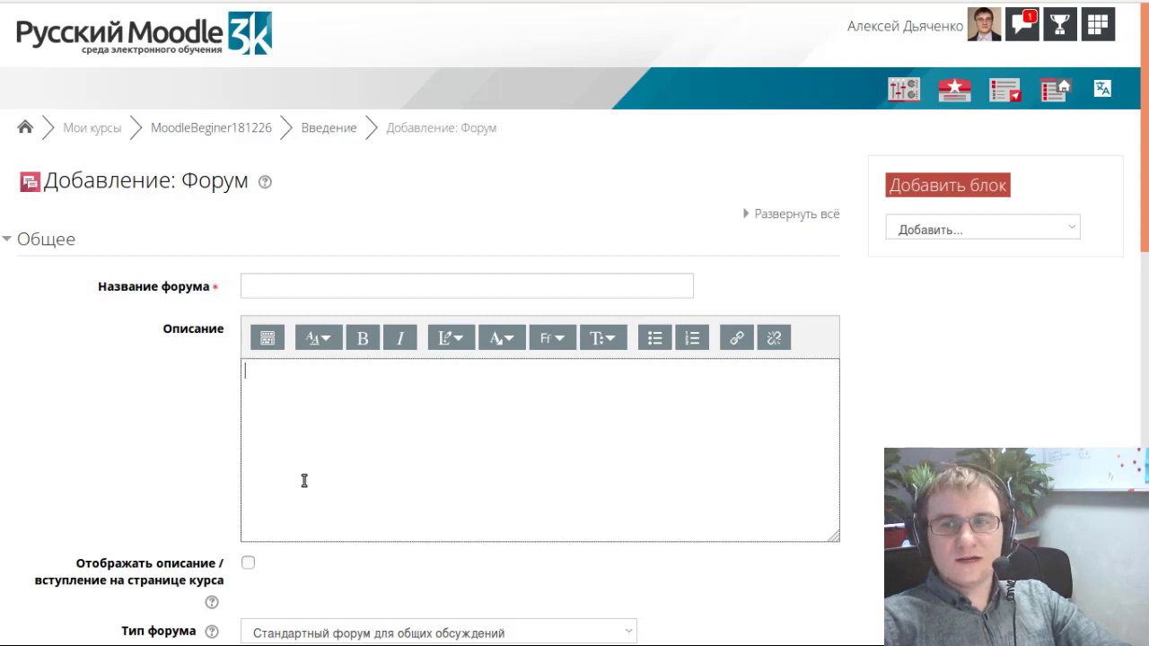
scroll(300, 480, "down", 3)
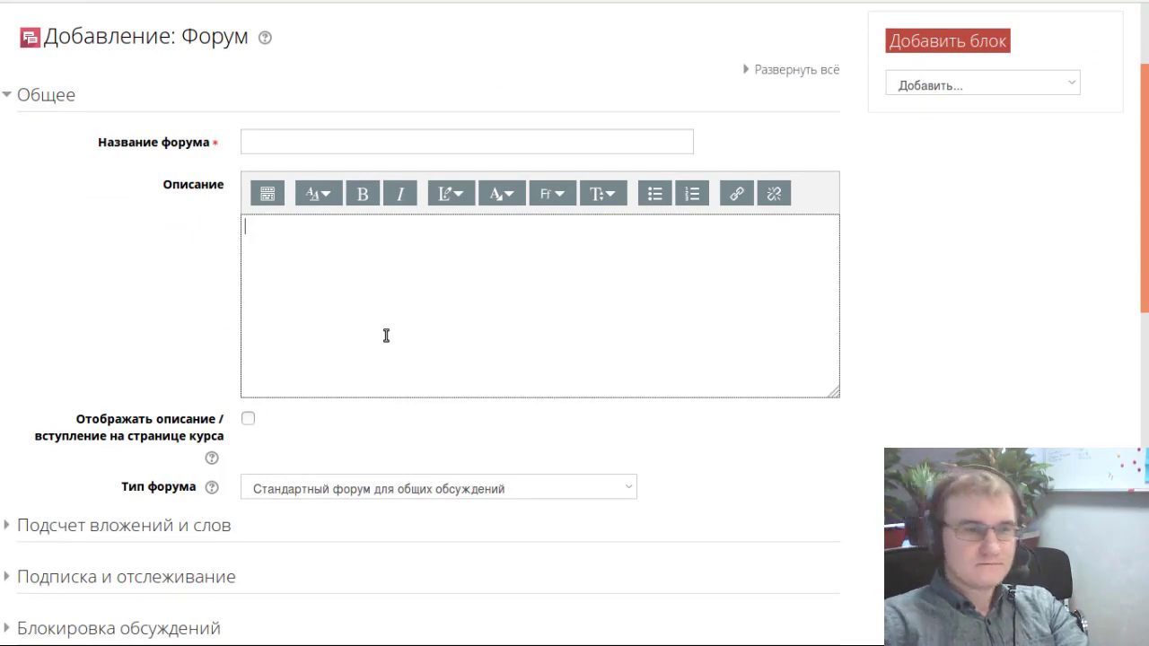
left_click(292, 141)
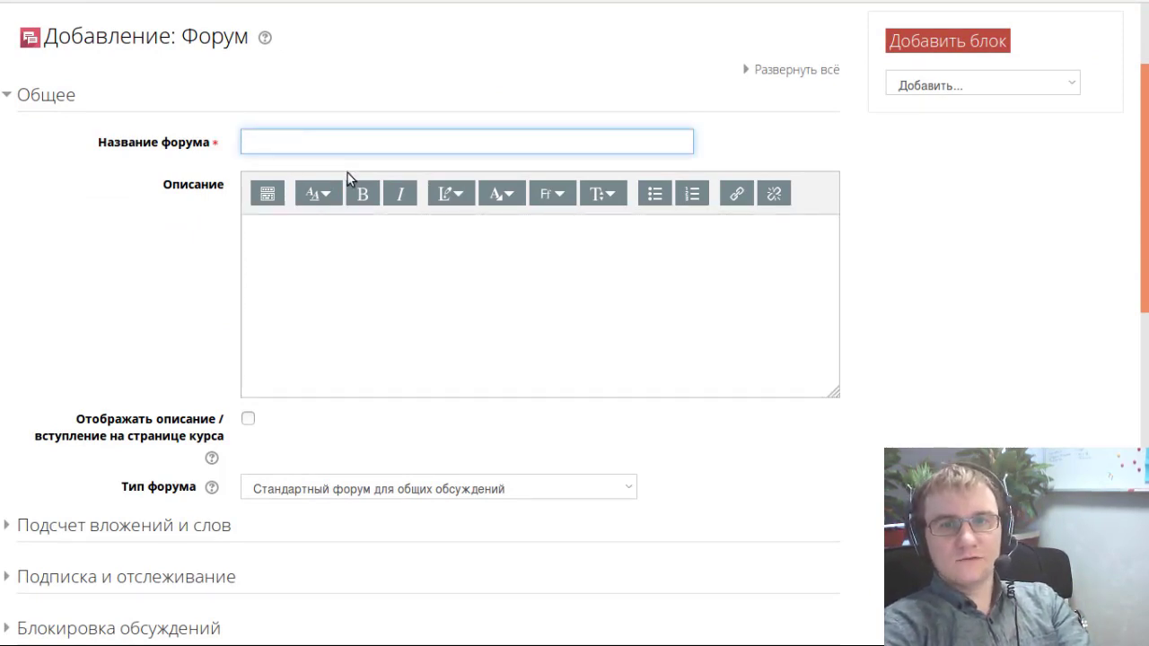
type("Ваши вопросы")
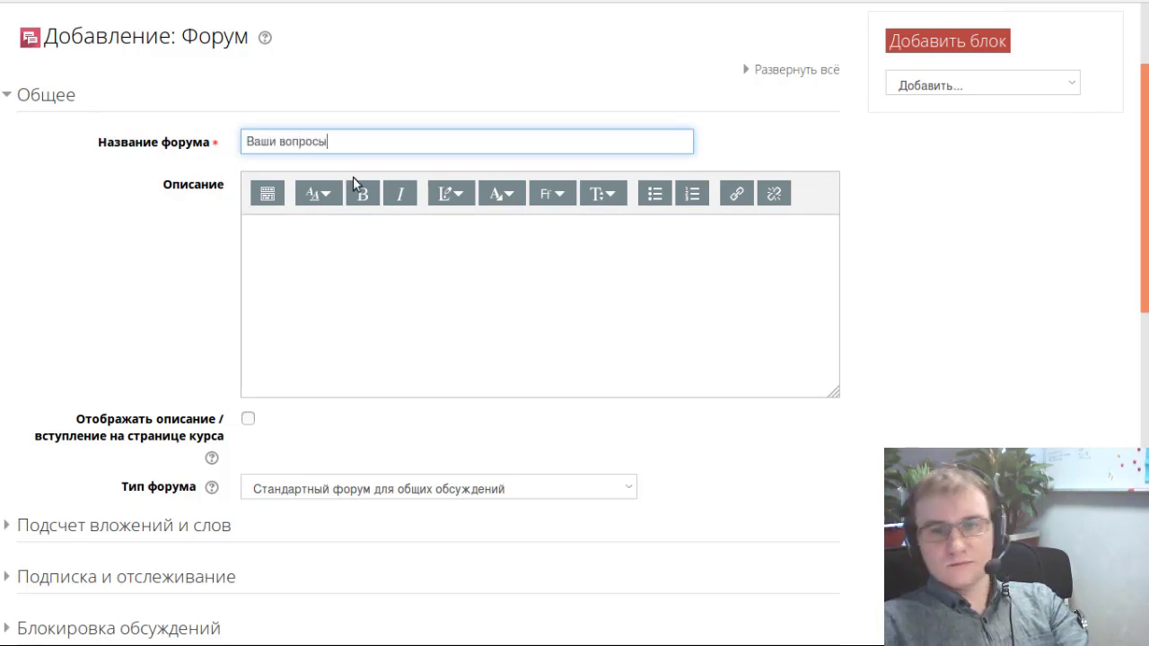
scroll(385, 297, "down", 3)
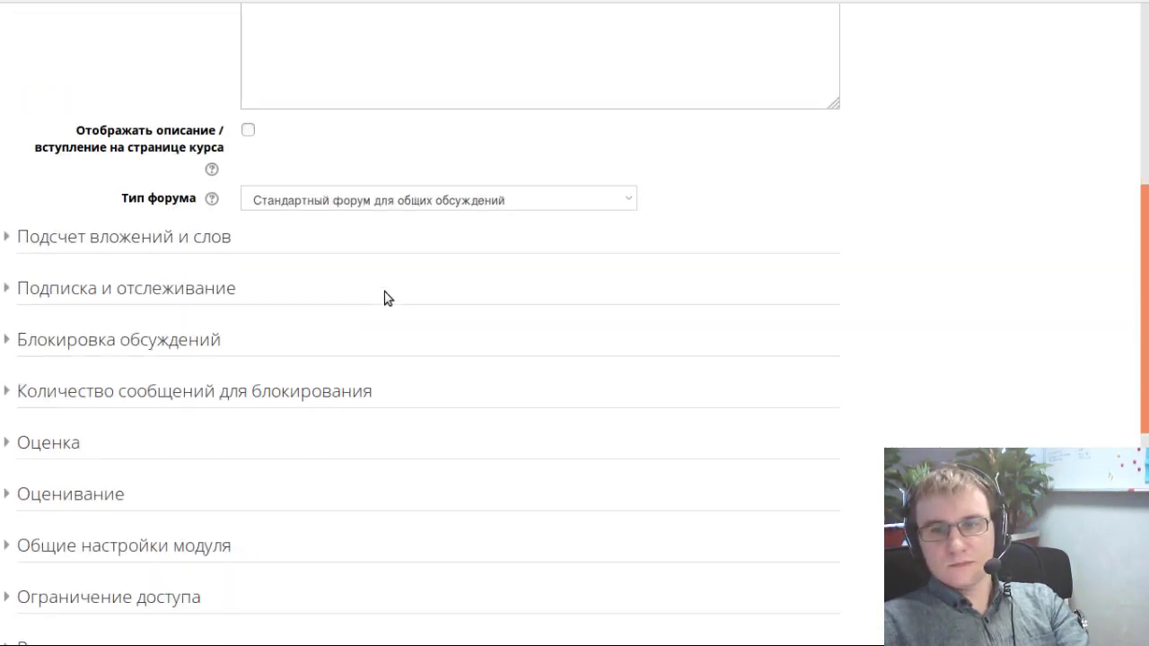
left_click(478, 205)
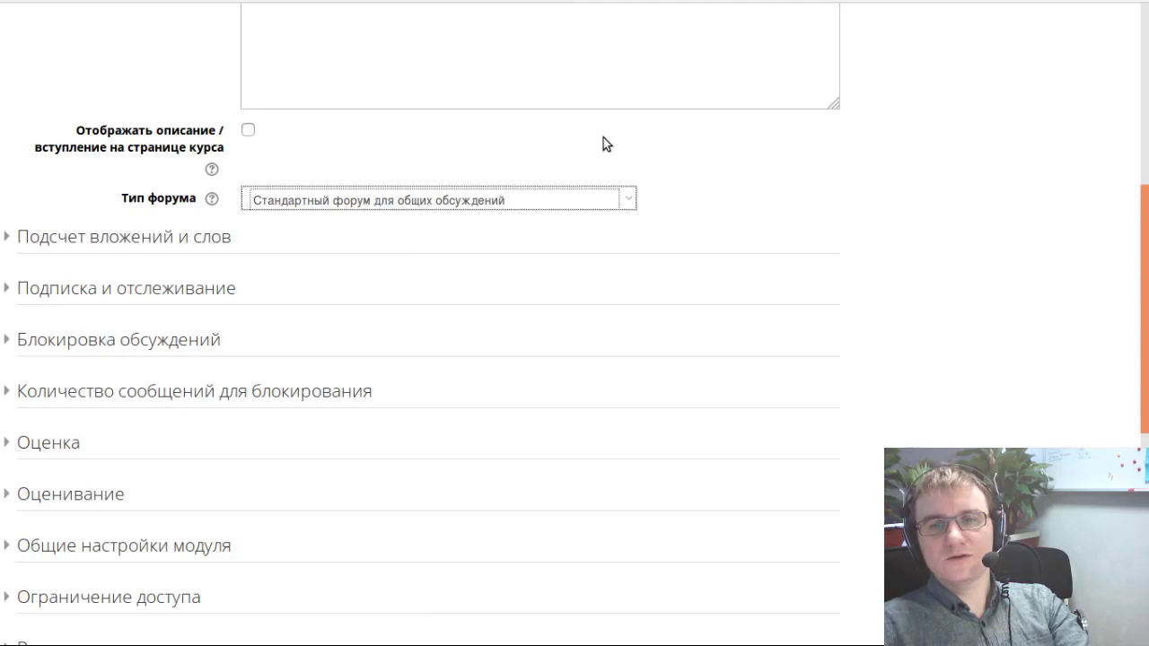
- Under «Подсчет вложений и слов», set the forum's maximum attachment size to 2Мбайт
left_click(86, 242)
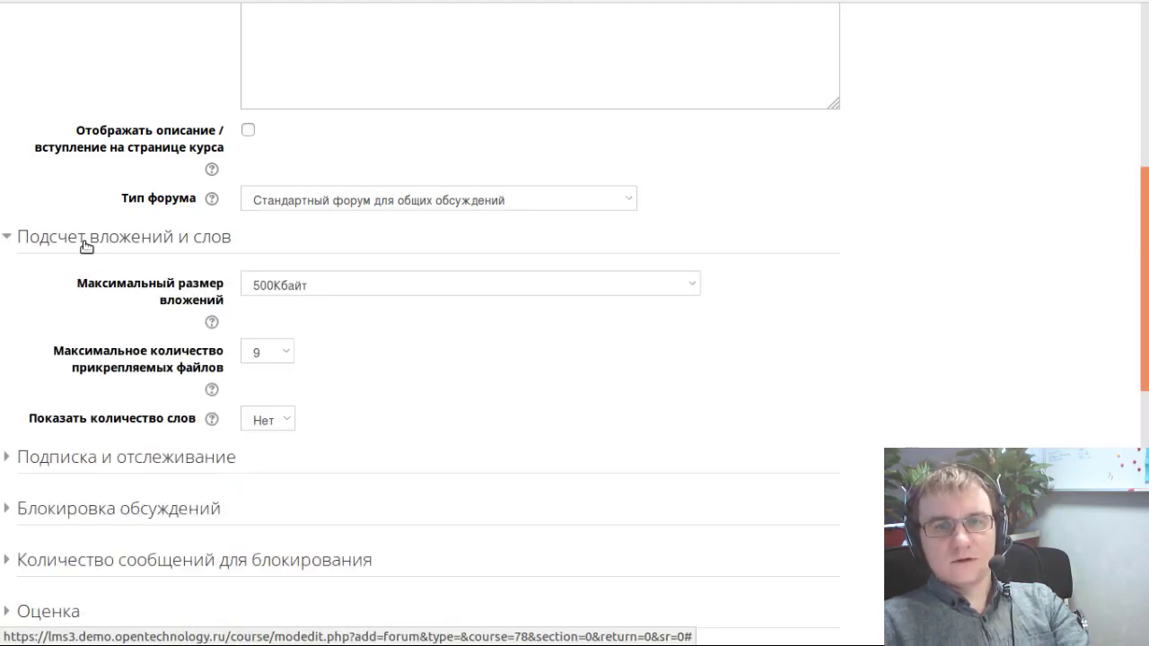
scroll(485, 287, "down", 1)
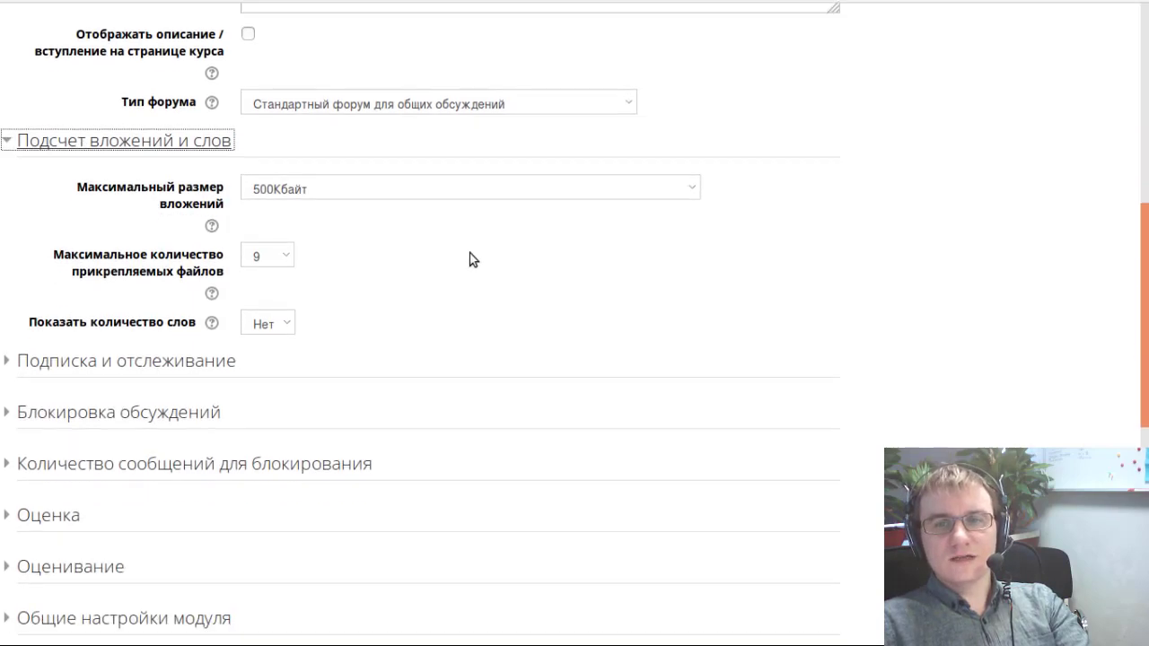
left_click(467, 199)
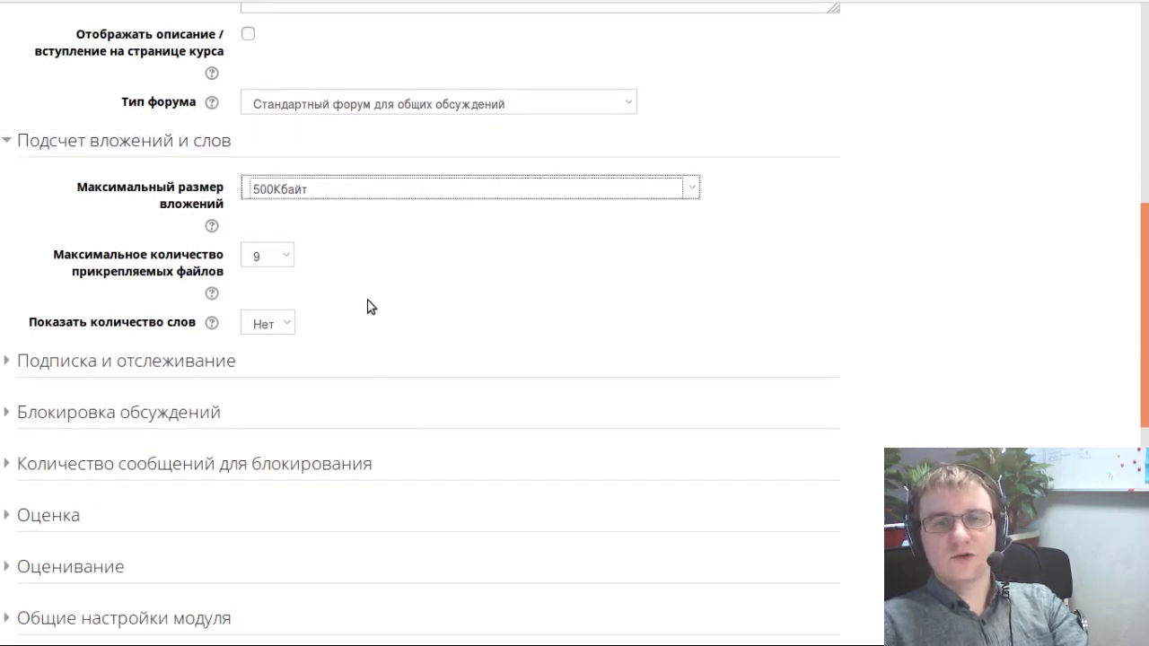
key("Up")
key("Up")
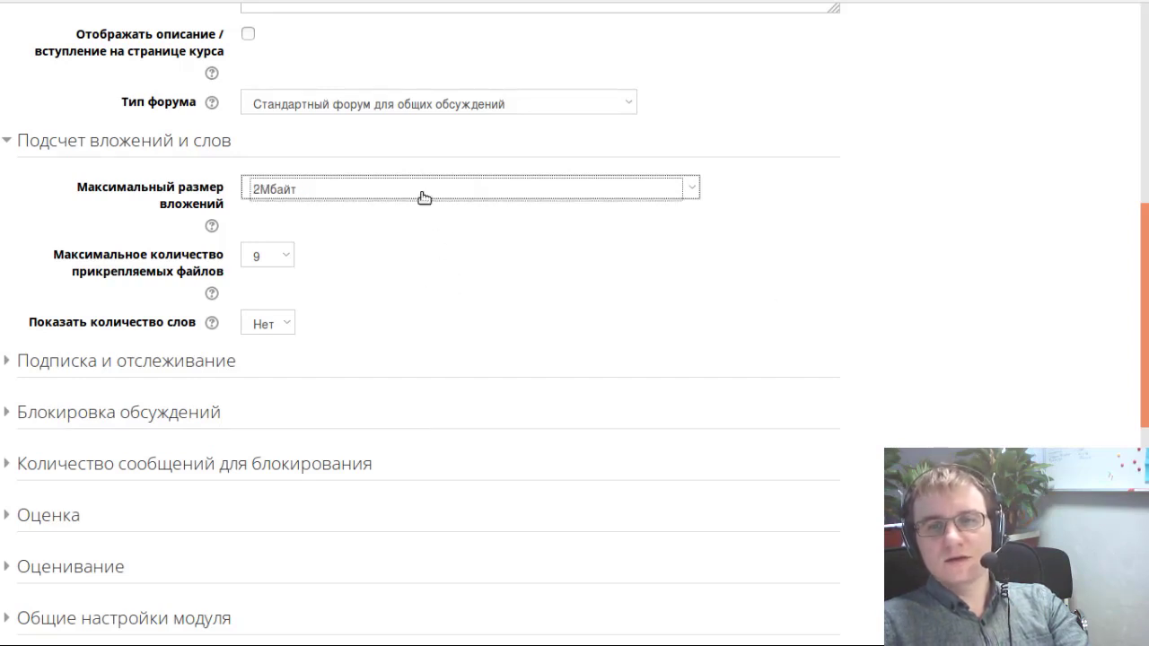
- Check the options of «Показать количество слов» and, under «Подписка и отслеживание», keep «Добровольная подписка» as the forum's «Режим подписки»
scroll(401, 371, "down", 3)
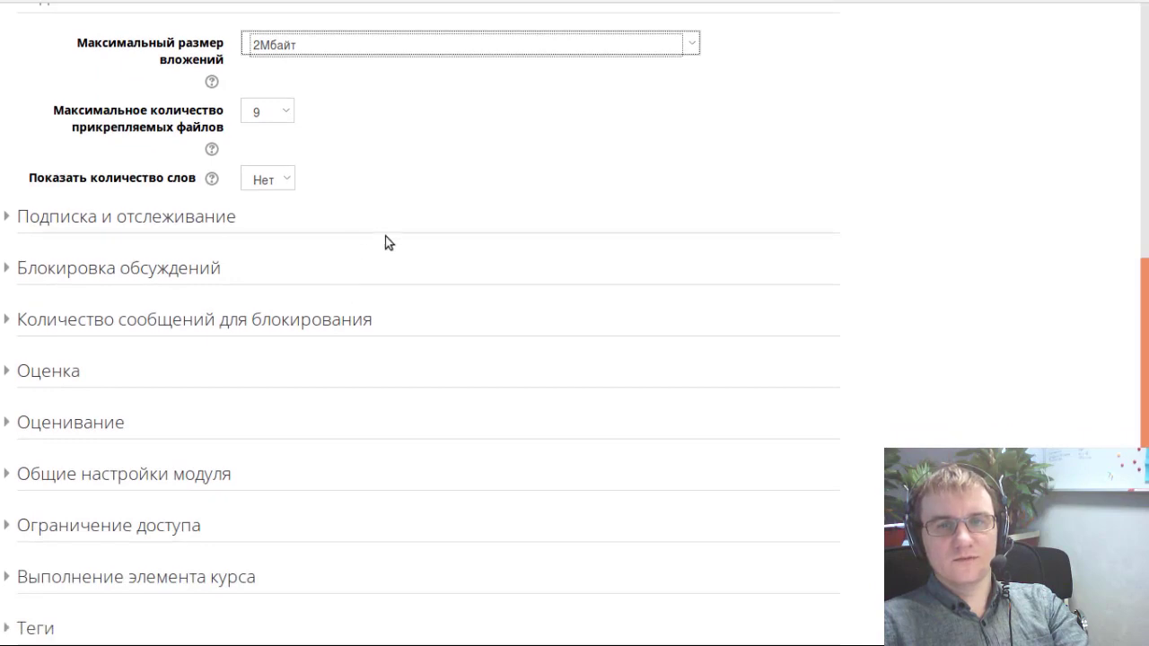
scroll(152, 218, "down", 2)
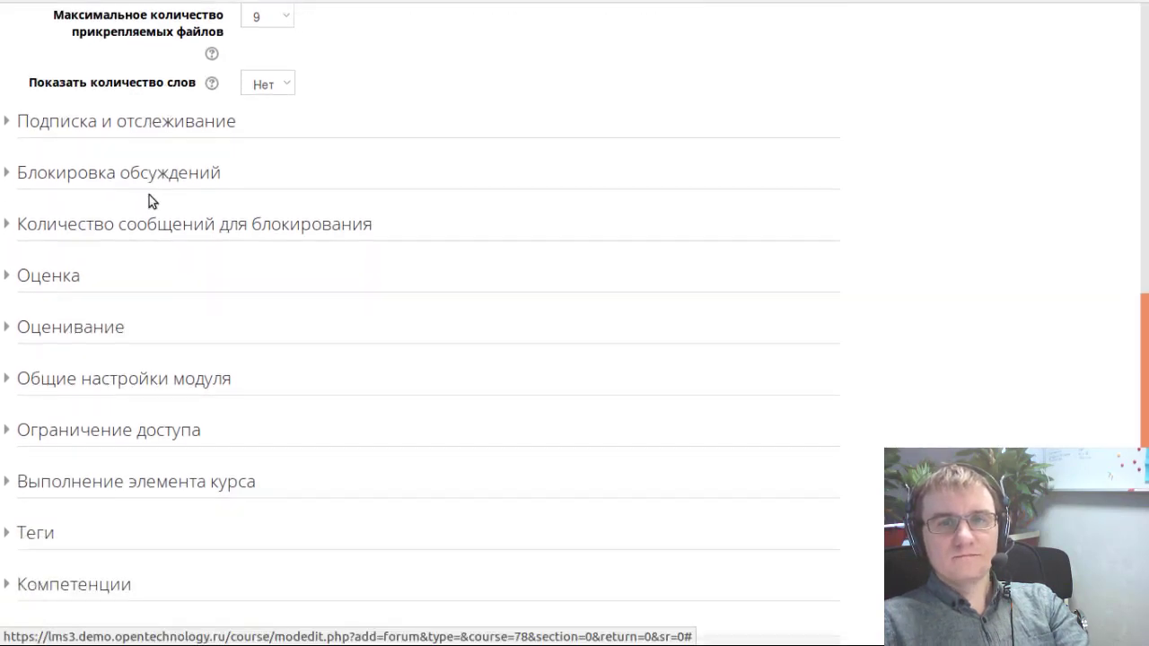
left_click(286, 84)
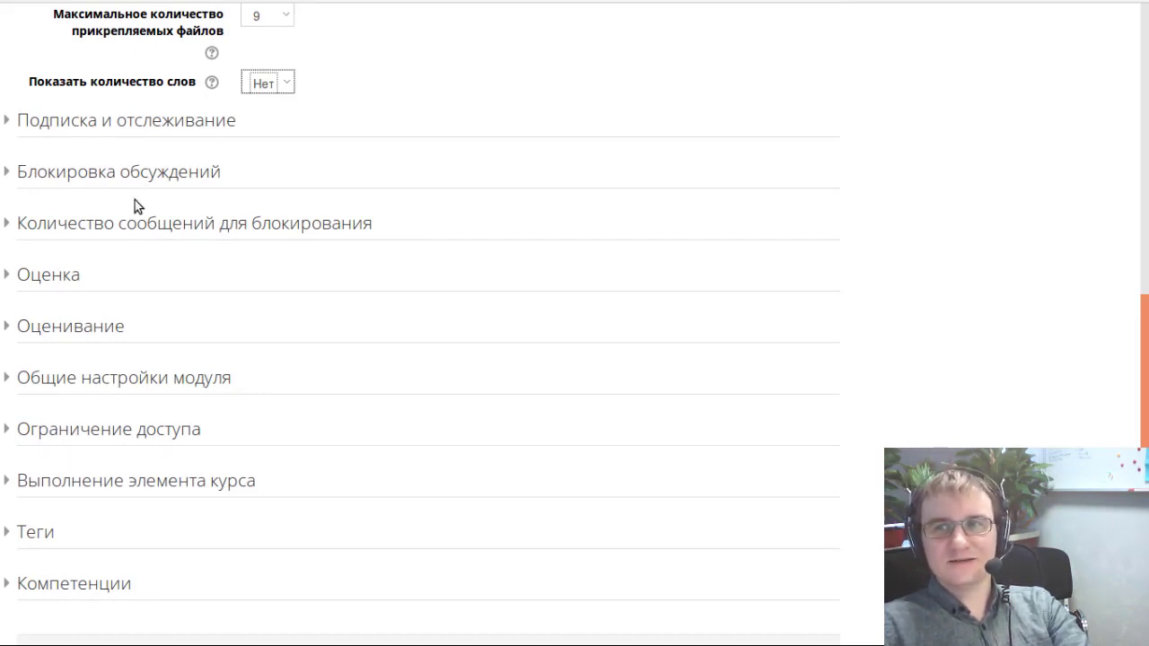
left_click(166, 122)
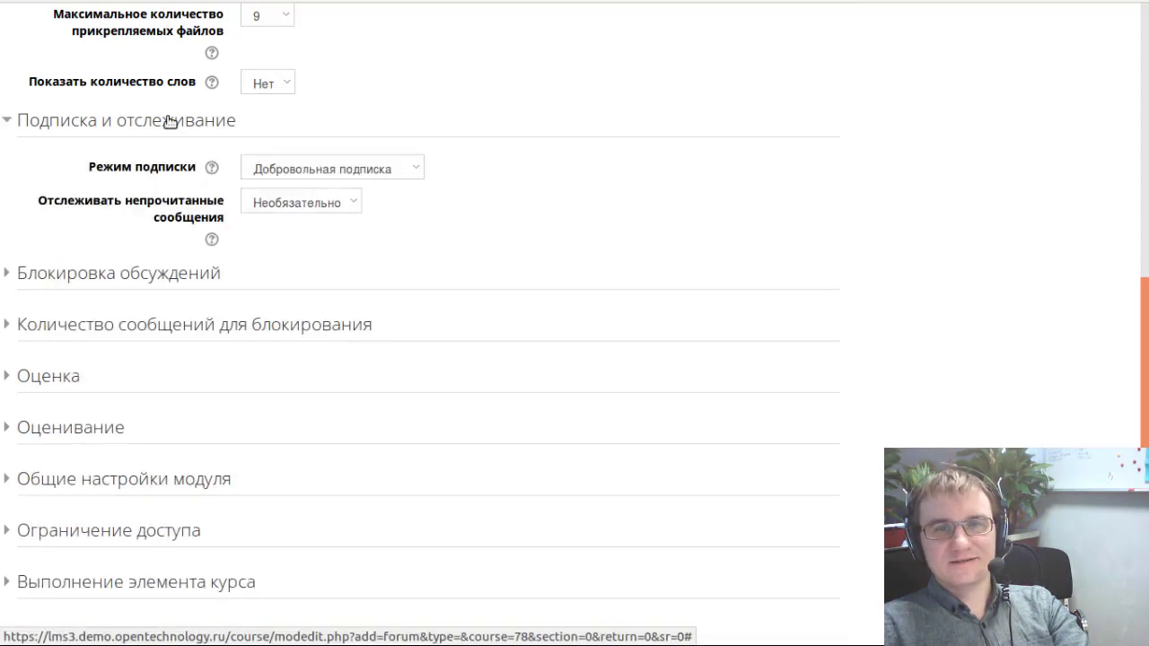
left_click(388, 171)
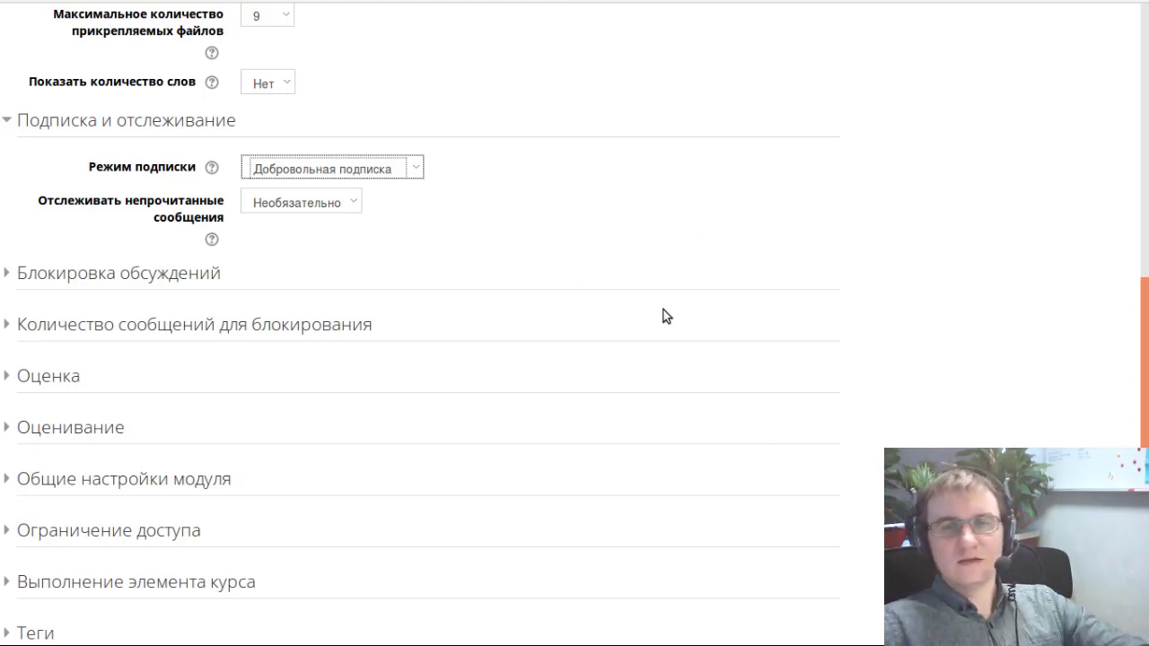
- Review the forum settings under «Блокировка обсуждений» and «Количество сообщений для блокирования», leaving discussions set to «Не блокировать обсуждения»
scroll(663, 314, "down", 2)
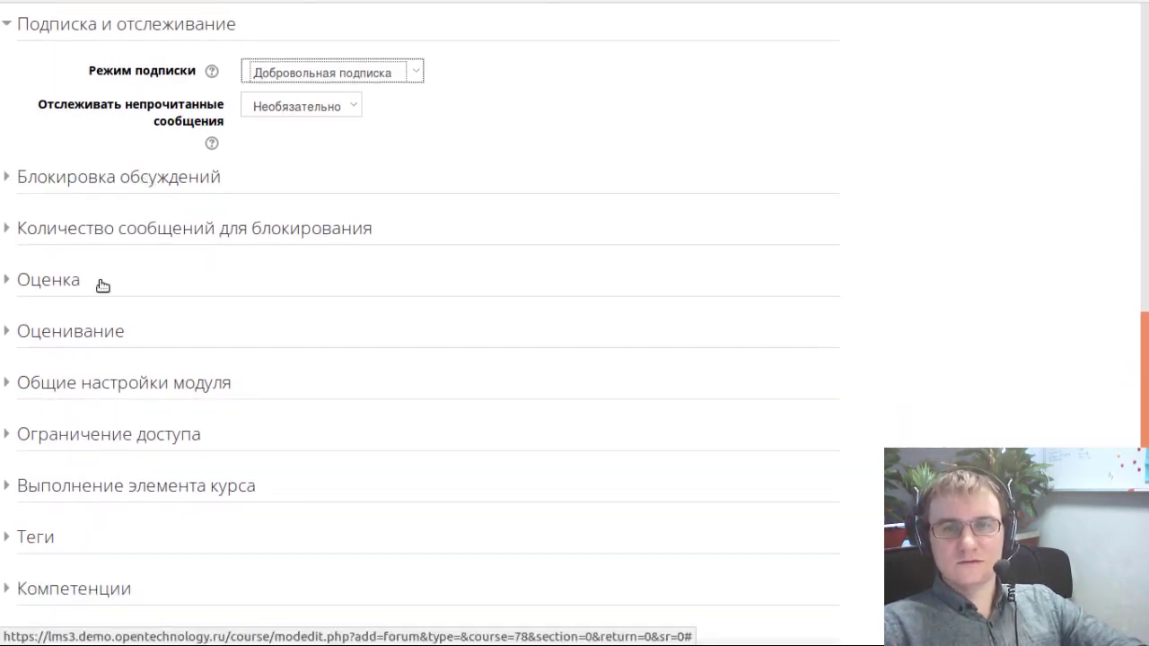
left_click(143, 183)
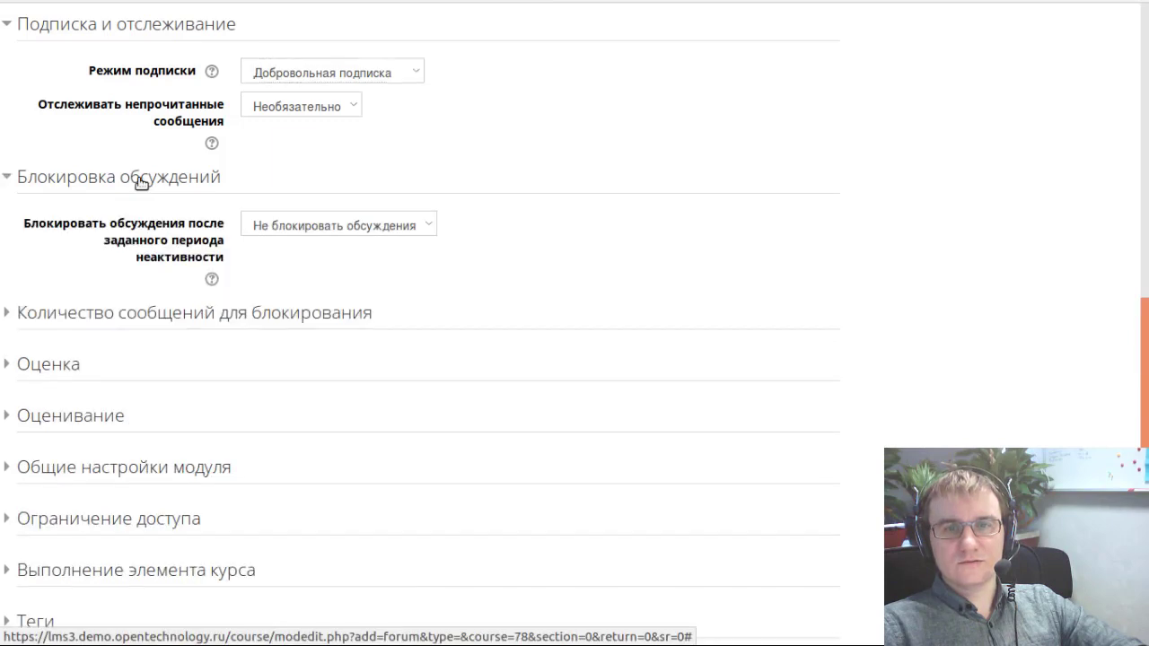
left_click(141, 182)
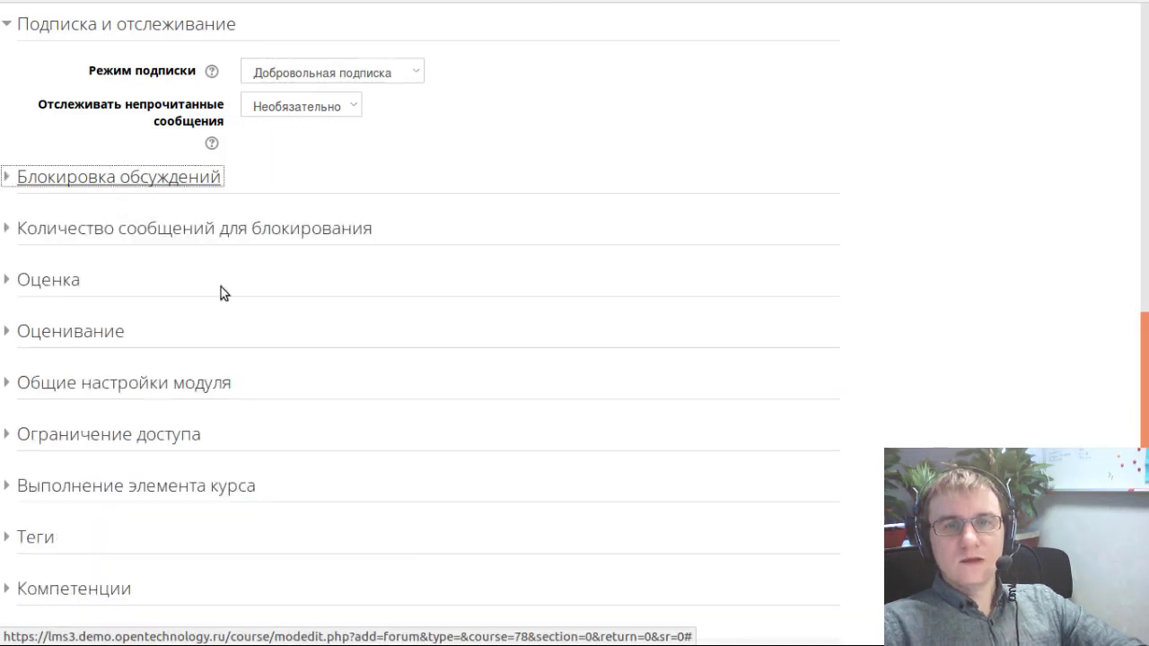
scroll(224, 315, "down", 2)
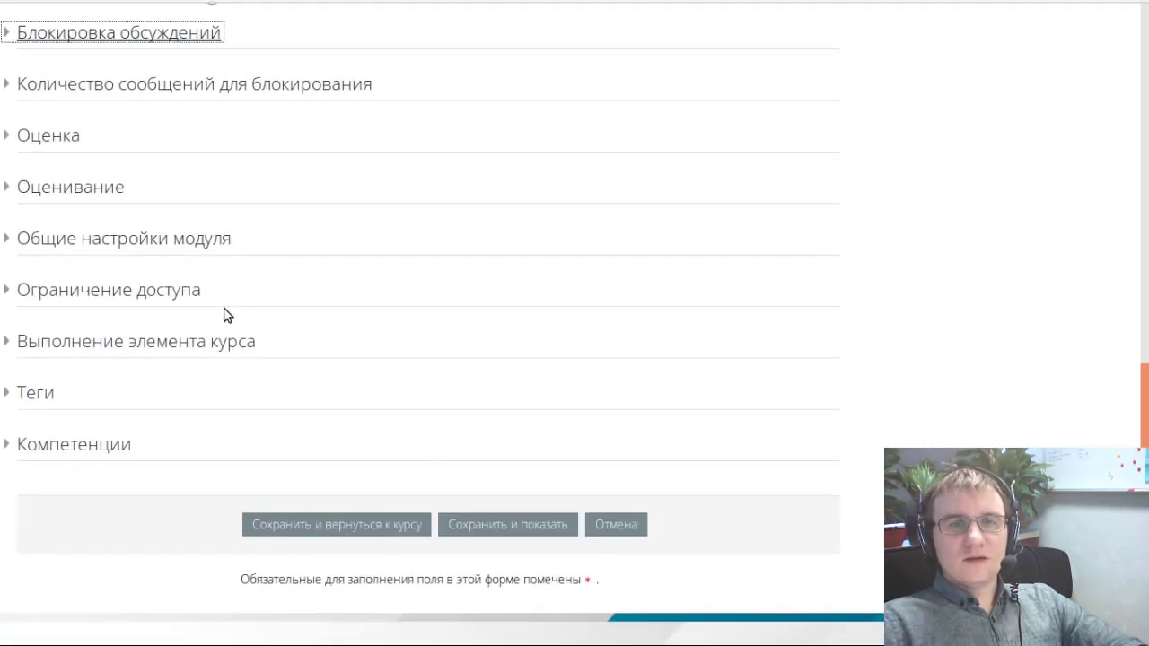
scroll(223, 315, "up", 1)
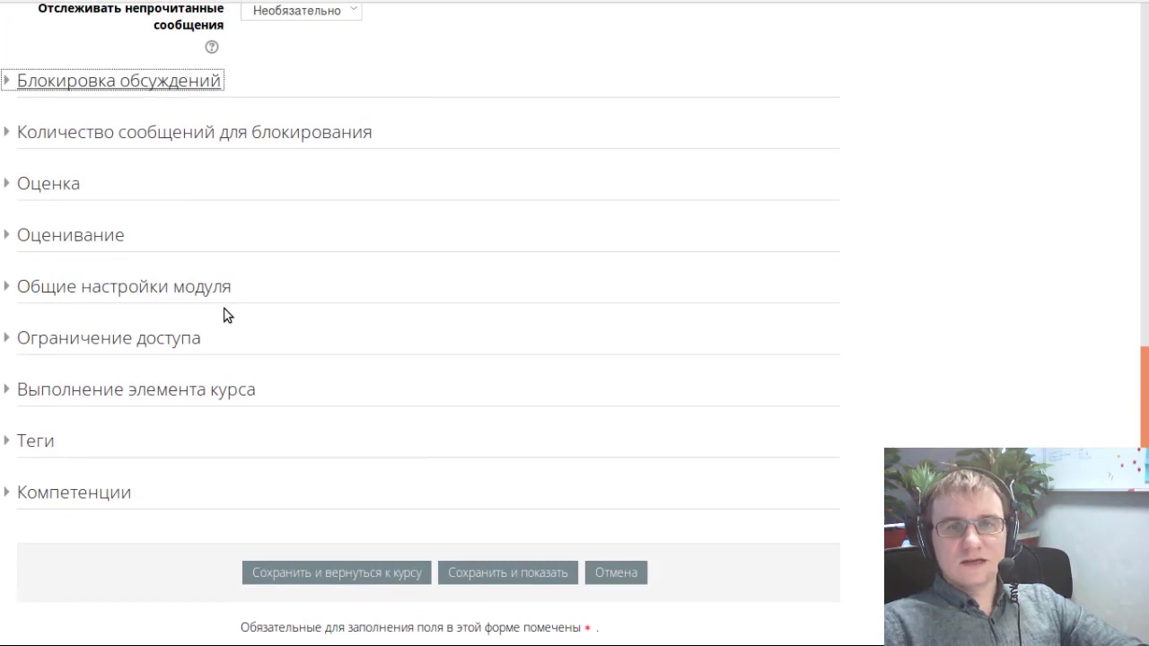
left_click(103, 82)
left_click(326, 128)
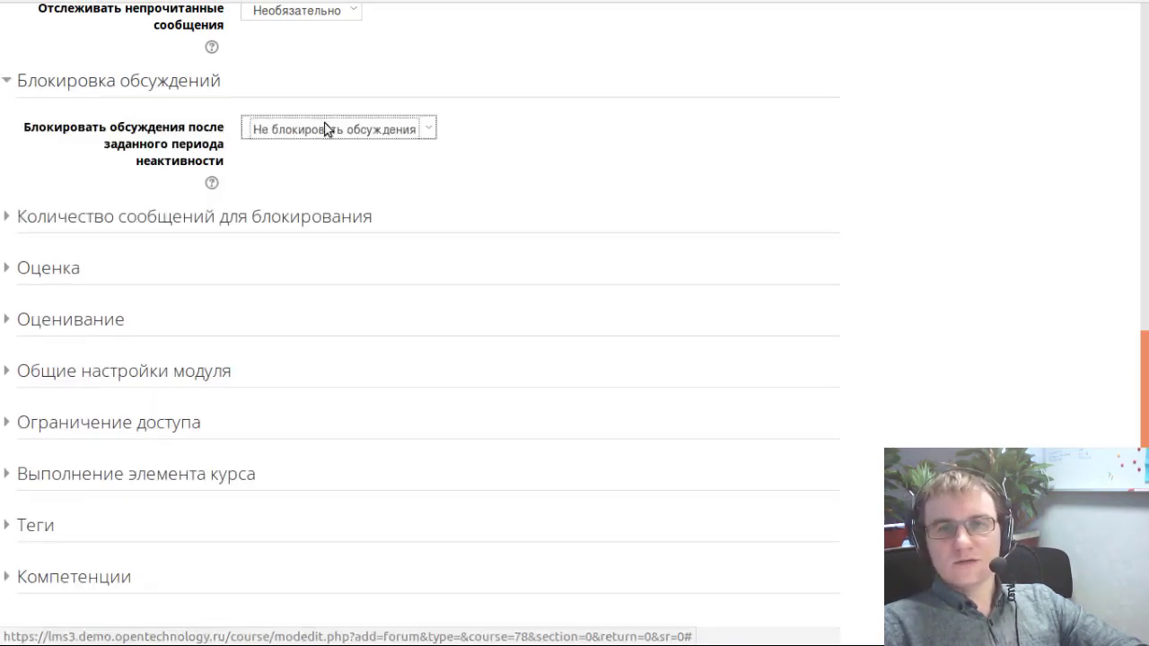
left_click(119, 86)
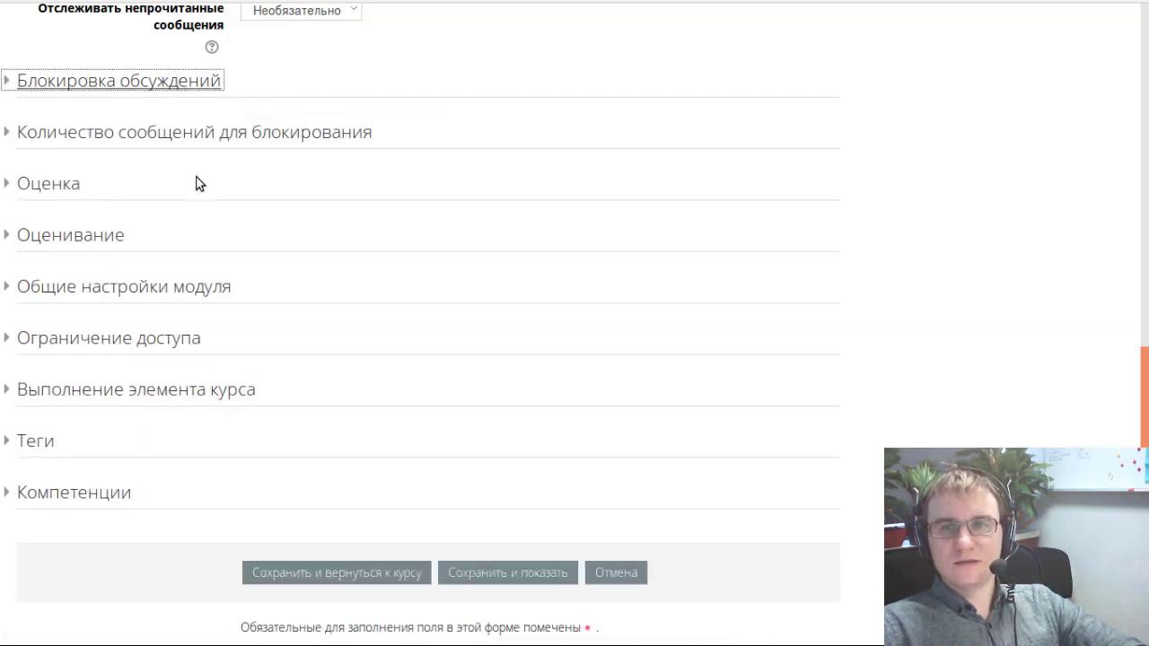
left_click(207, 135)
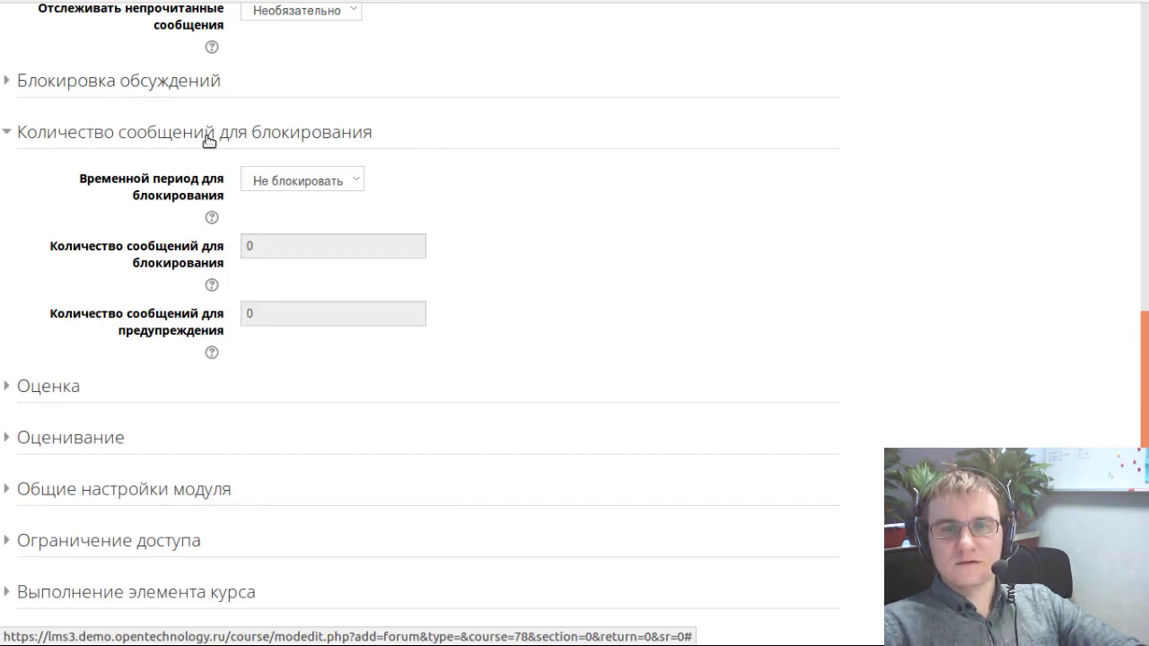
left_click(208, 138)
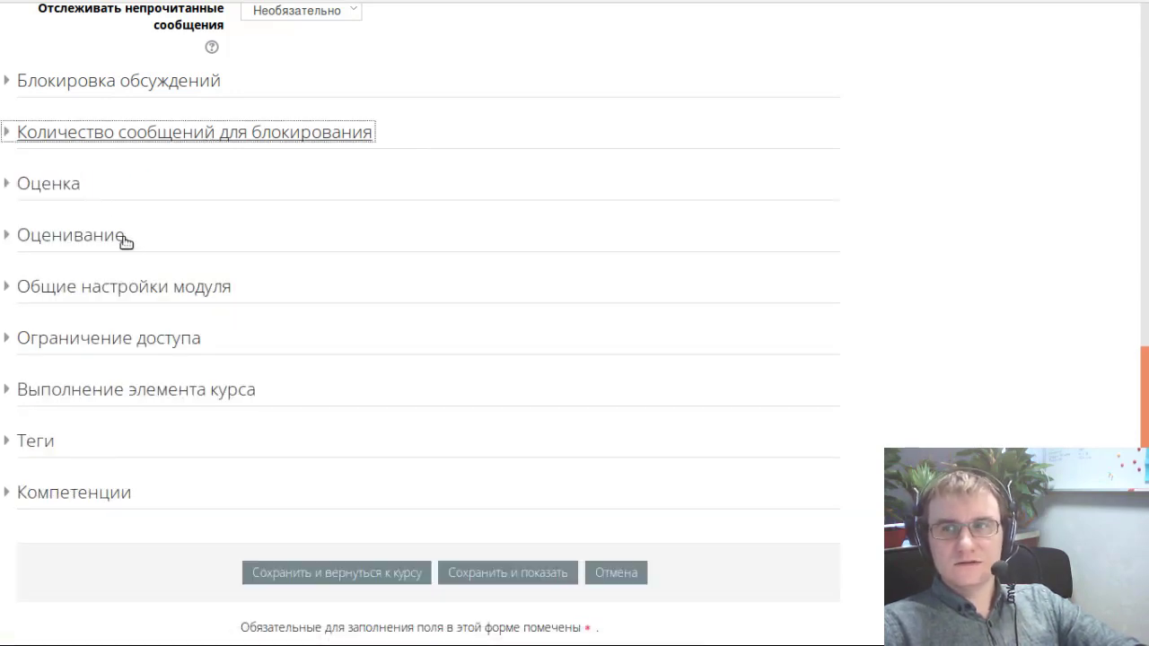
- Review the forum's «Оценка» and «Общие настройки модуля» settings, keeping «Доступность» at «Отображать на странице курса»
left_click(53, 185)
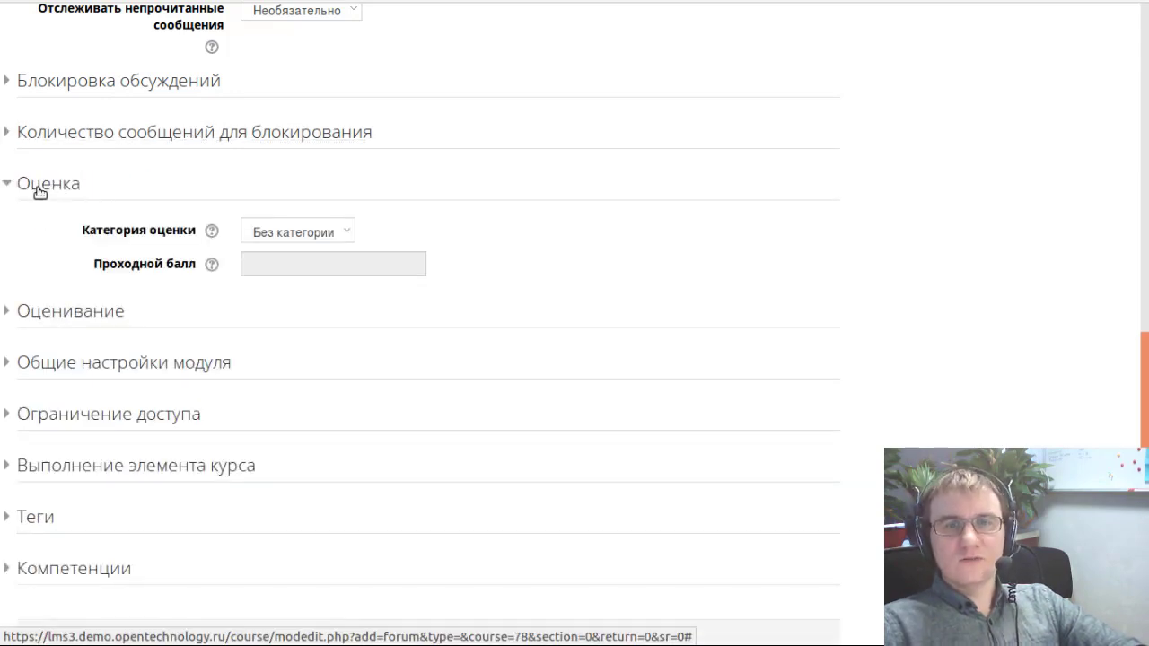
left_click(49, 183)
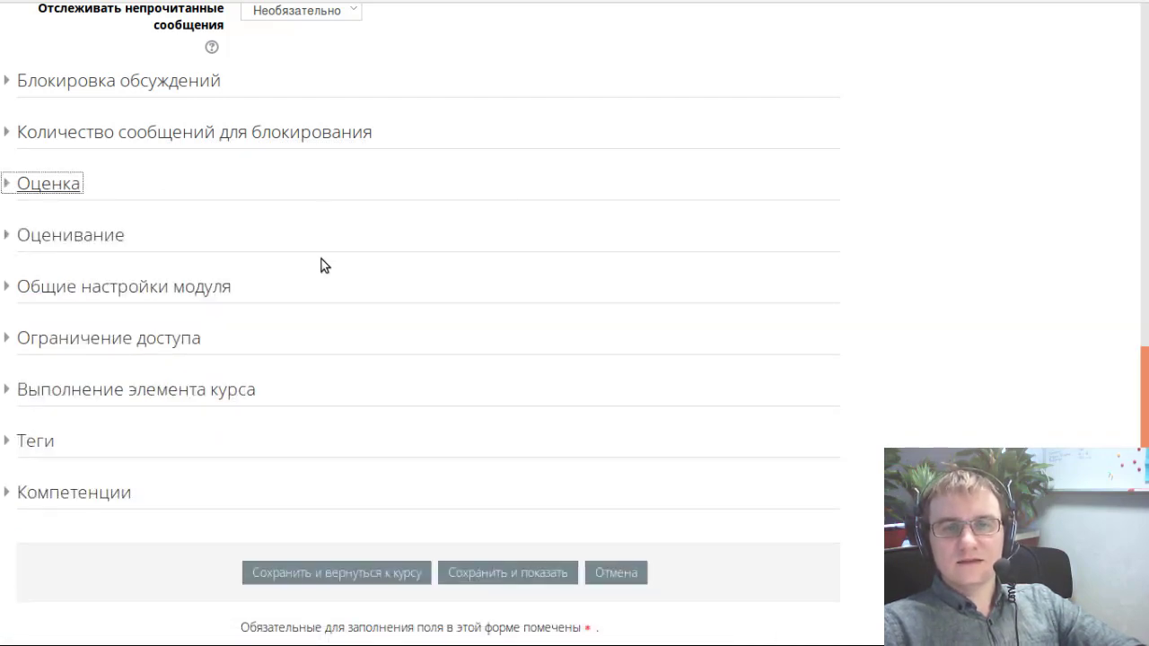
scroll(322, 266, "down", 2)
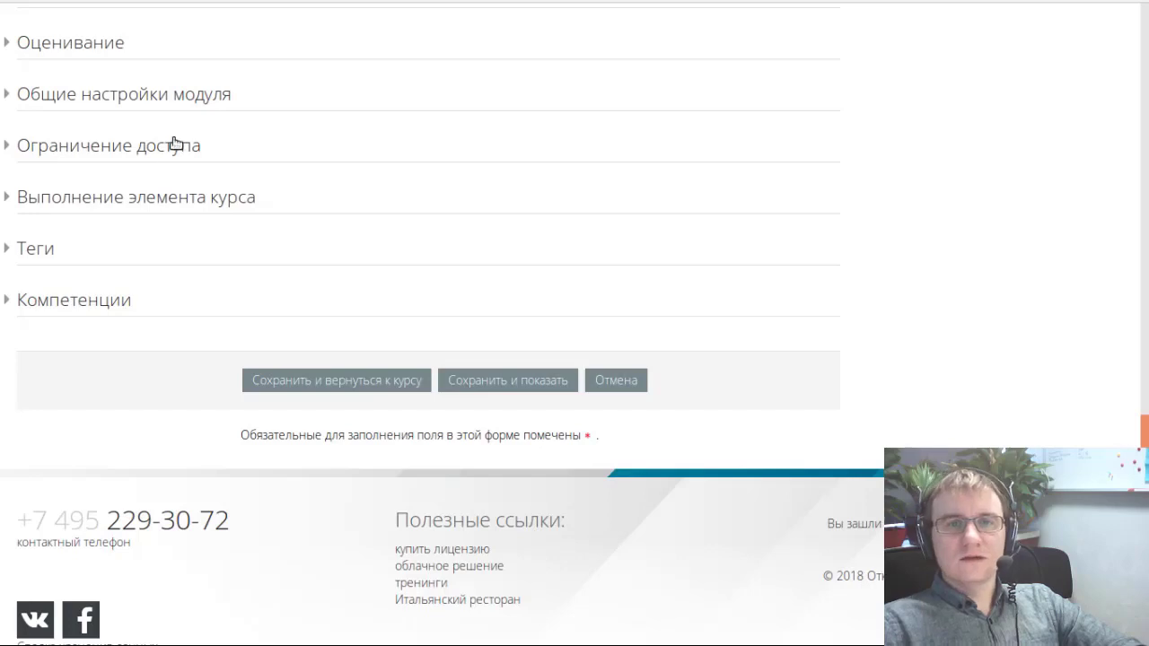
left_click(188, 99)
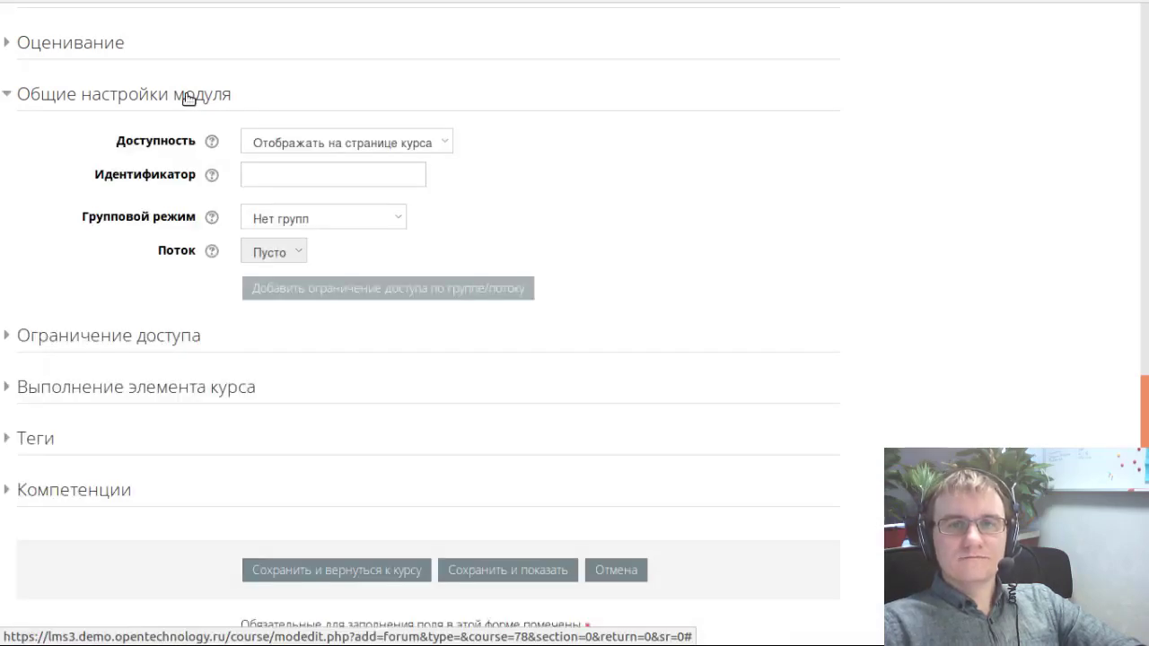
left_click(399, 146)
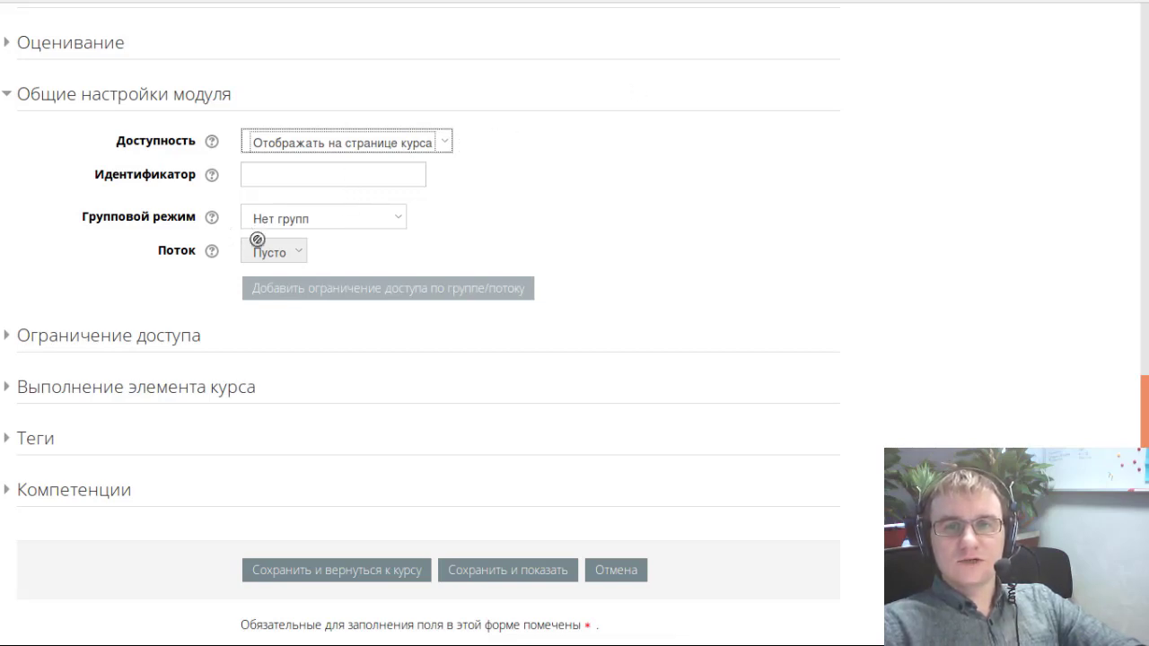
left_click(141, 97)
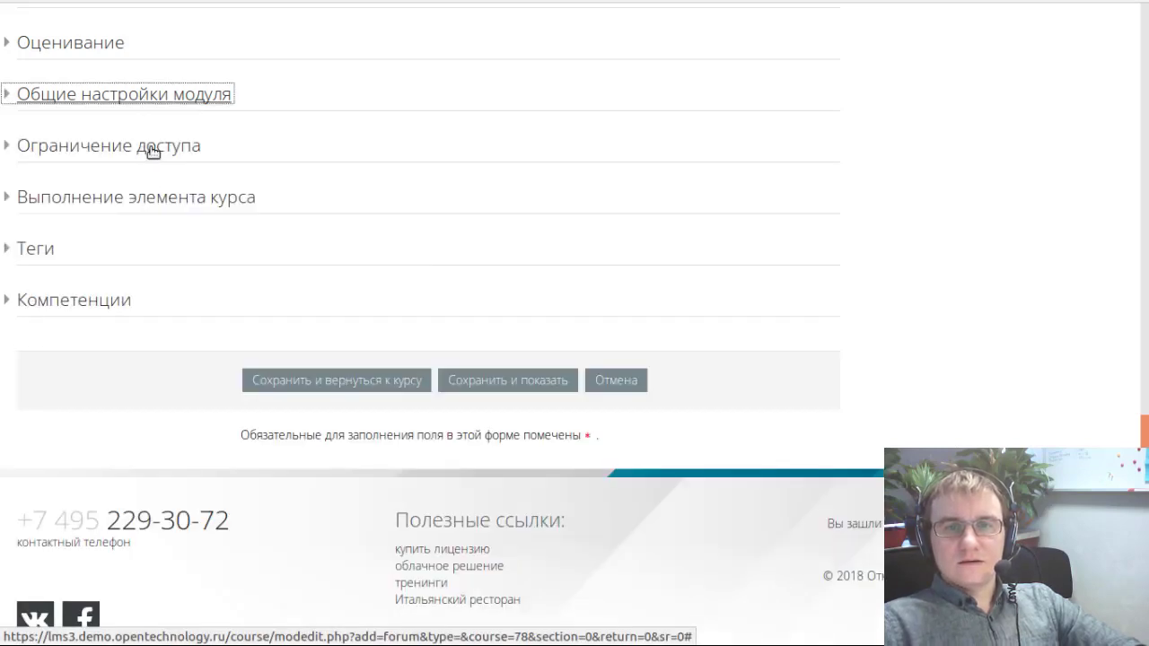
- Under «Выполнение элемента курса», set «Отслеживание выполнения» to «Отображать элемент курса как выполненный при выполнении условий»
left_click(137, 201)
scroll(592, 368, "down", 2)
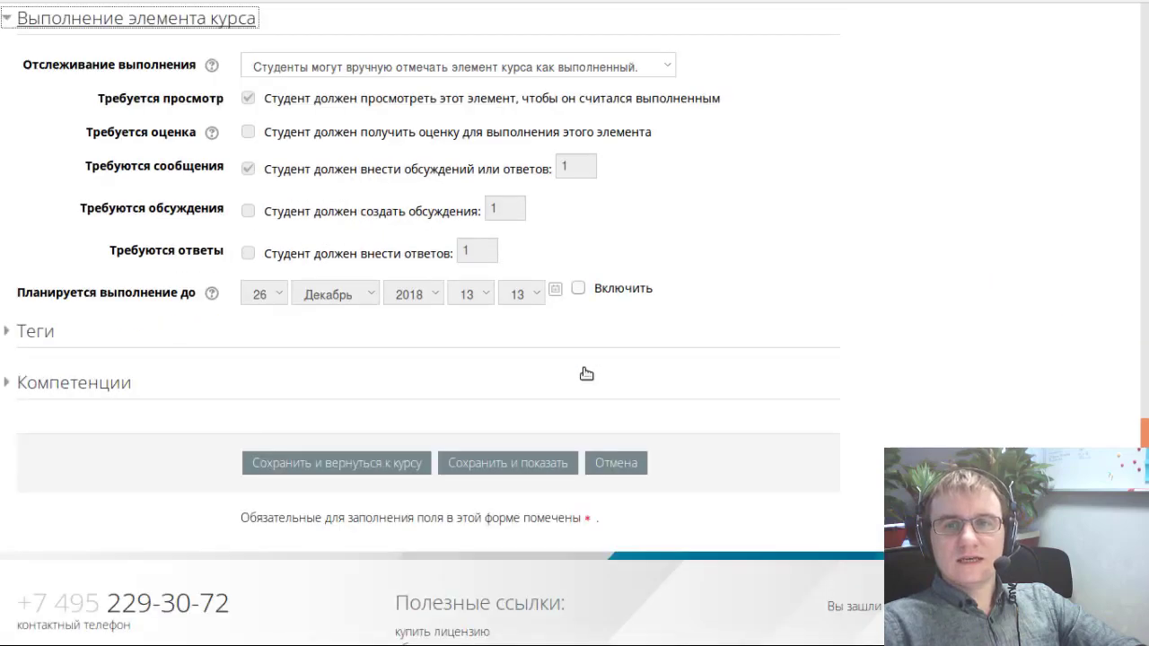
scroll(585, 374, "up", 2)
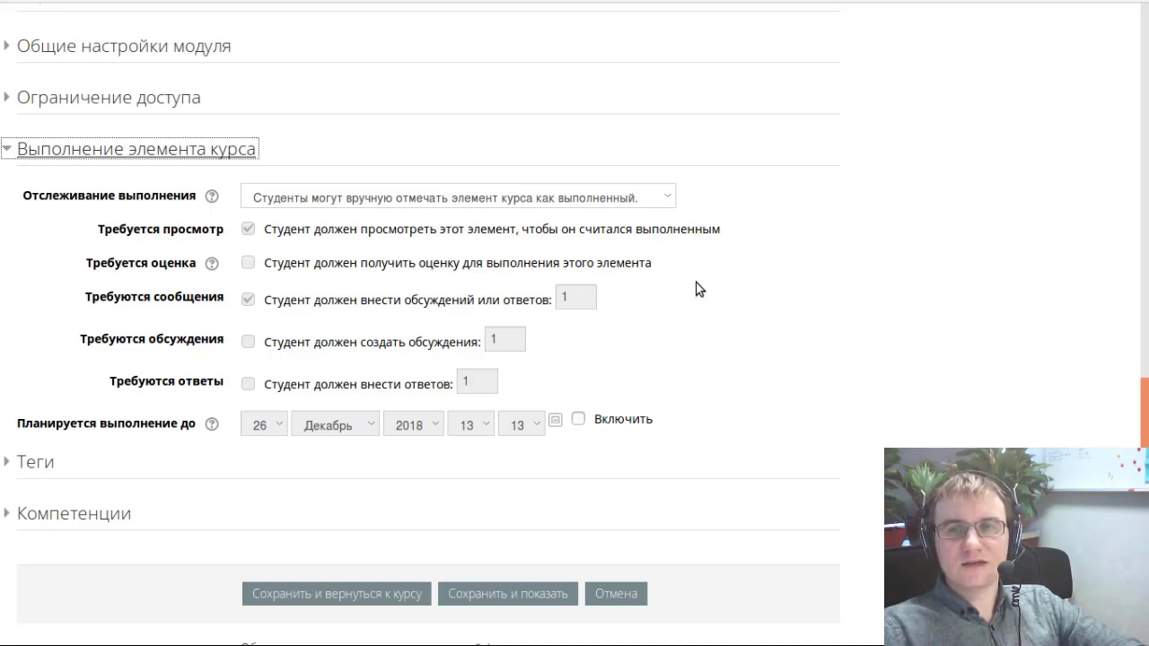
scroll(649, 300, "down", 2)
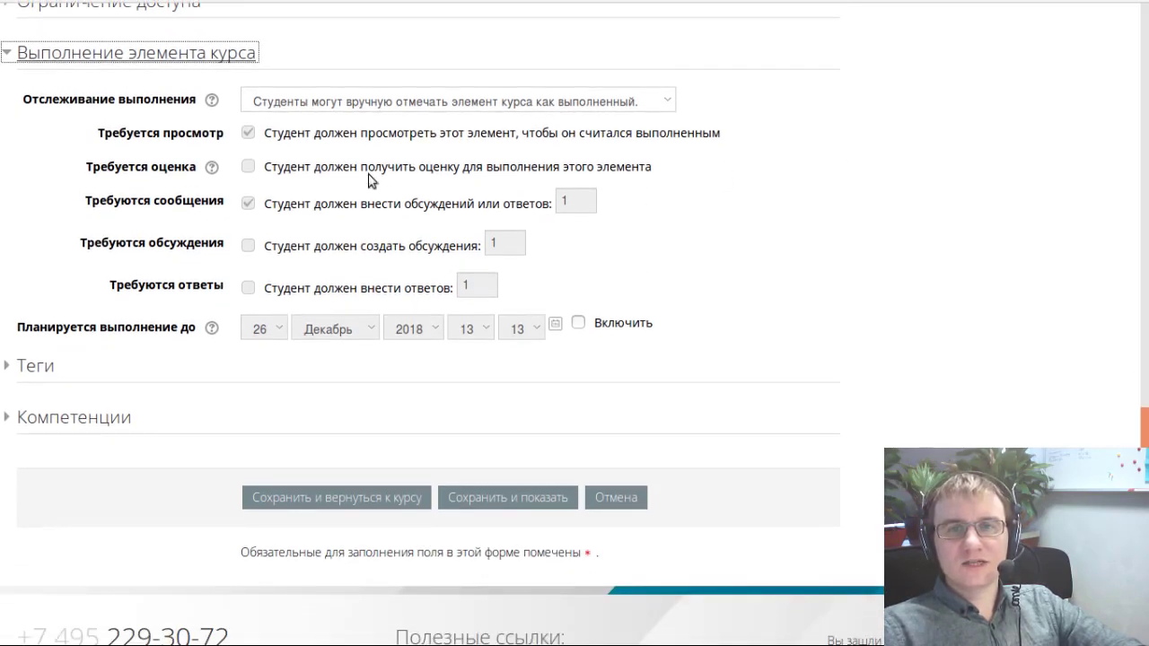
left_click(639, 99)
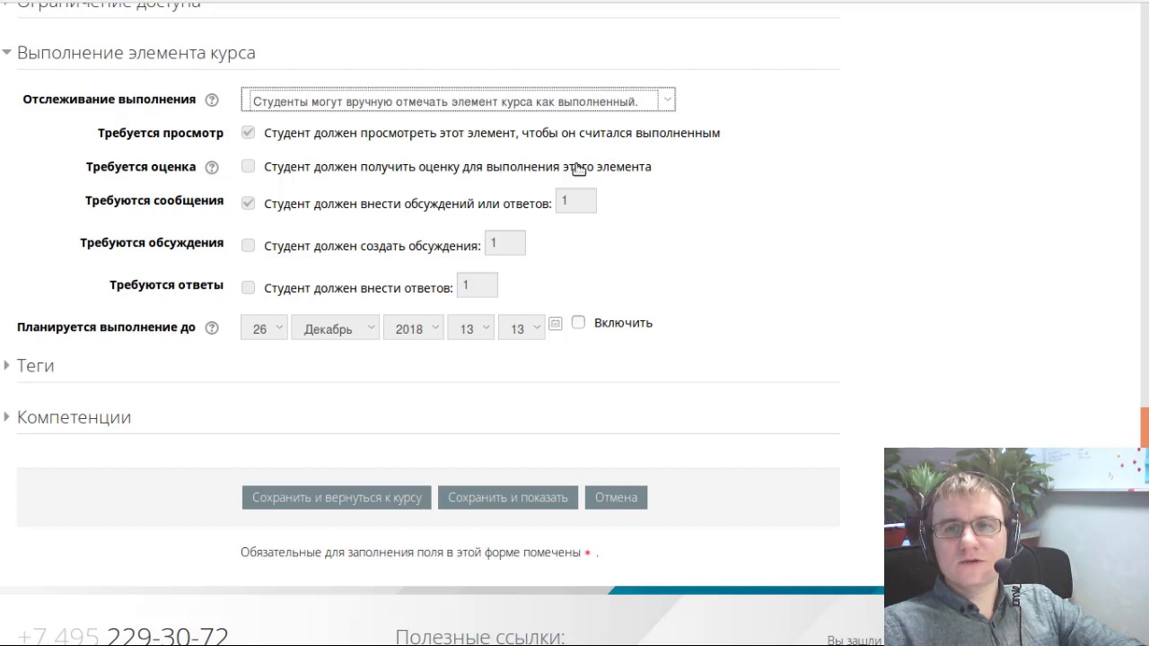
key("Down")
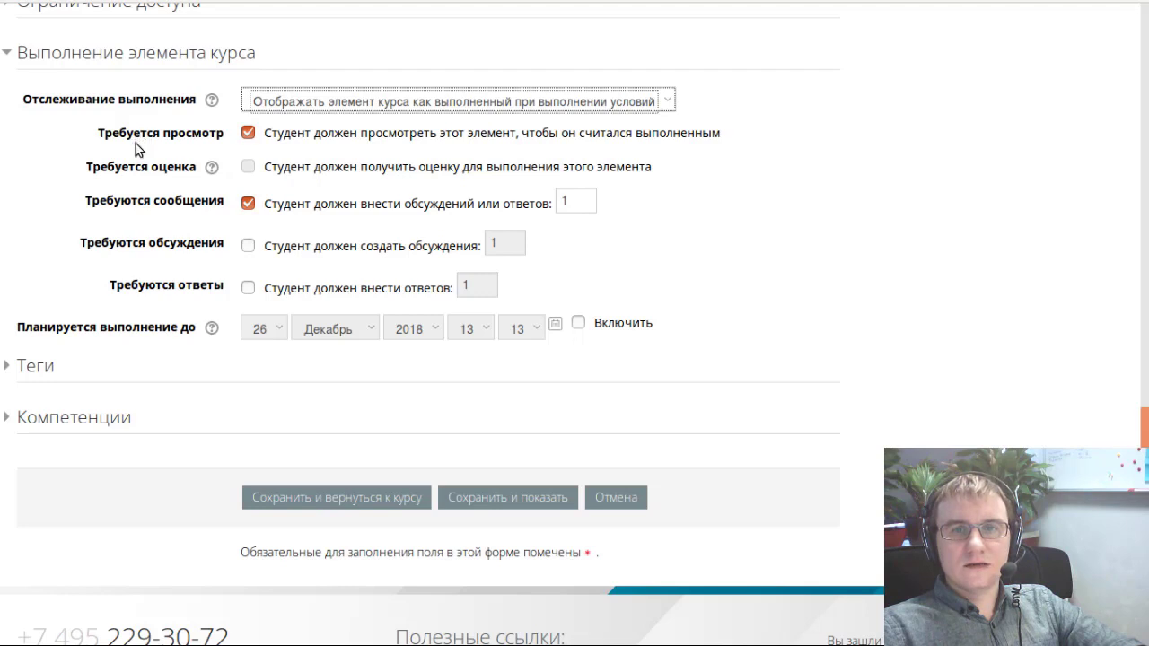
- Turn off the «Требуется просмотр» condition, keep the «Требуются сообщения» condition at 1, and save the forum, returning to the course
left_click(248, 132)
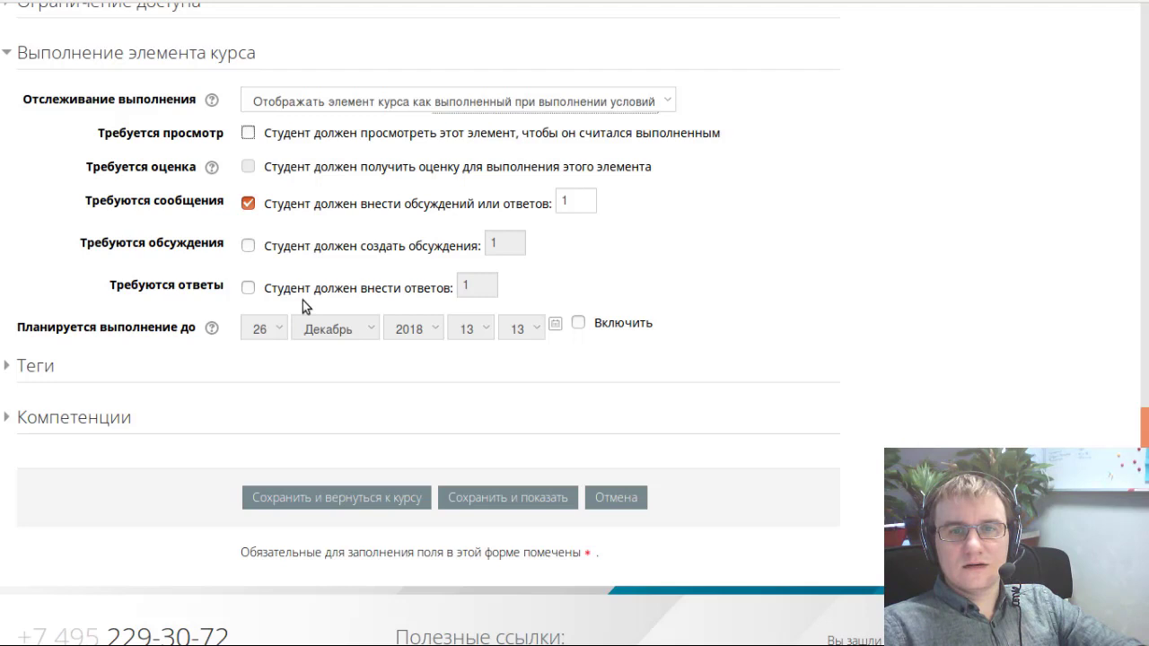
scroll(302, 306, "down", 1)
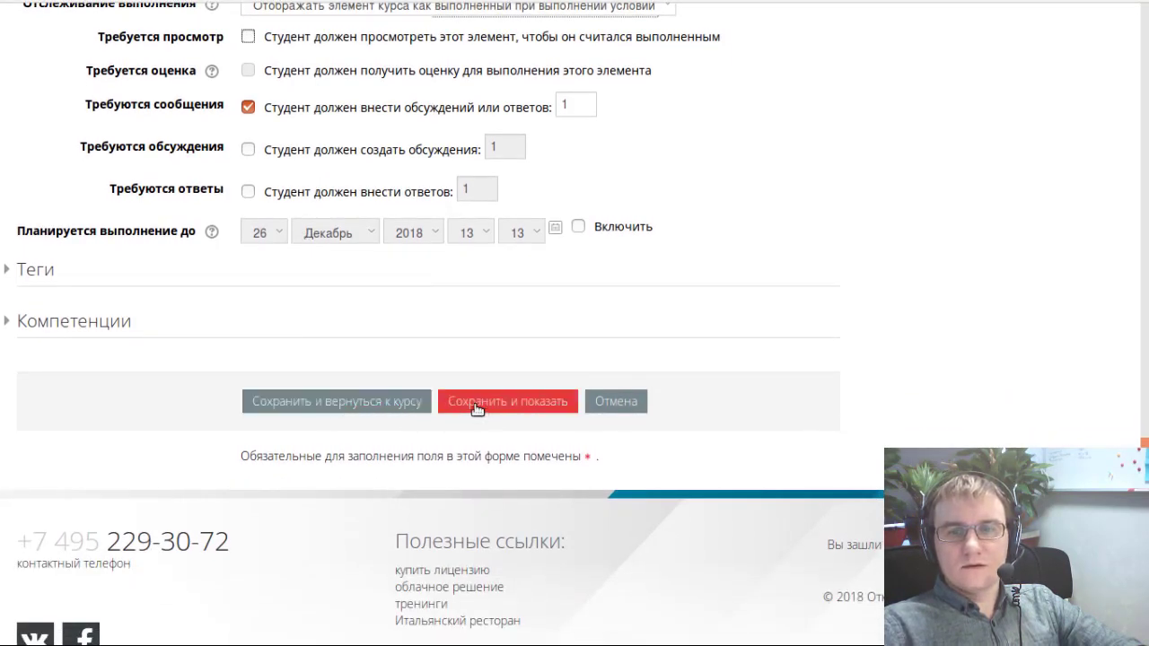
left_click(357, 406)
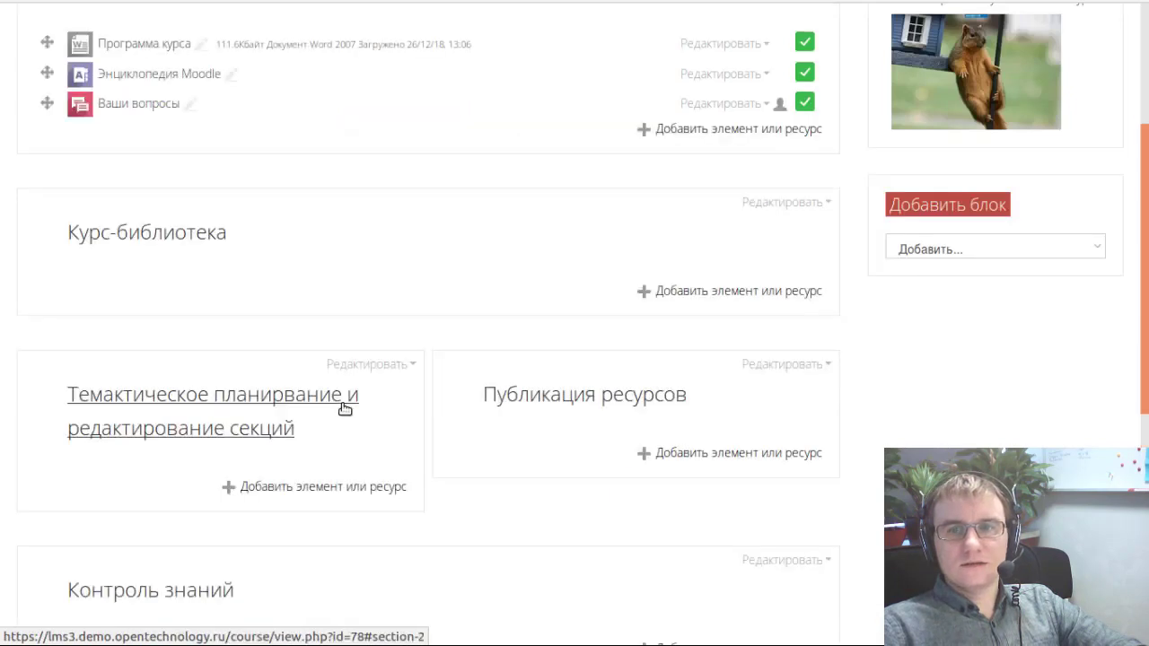
- Turn off the course's editing mode and look over the course page from the introductory section to the last topics
scroll(359, 409, "up", 3)
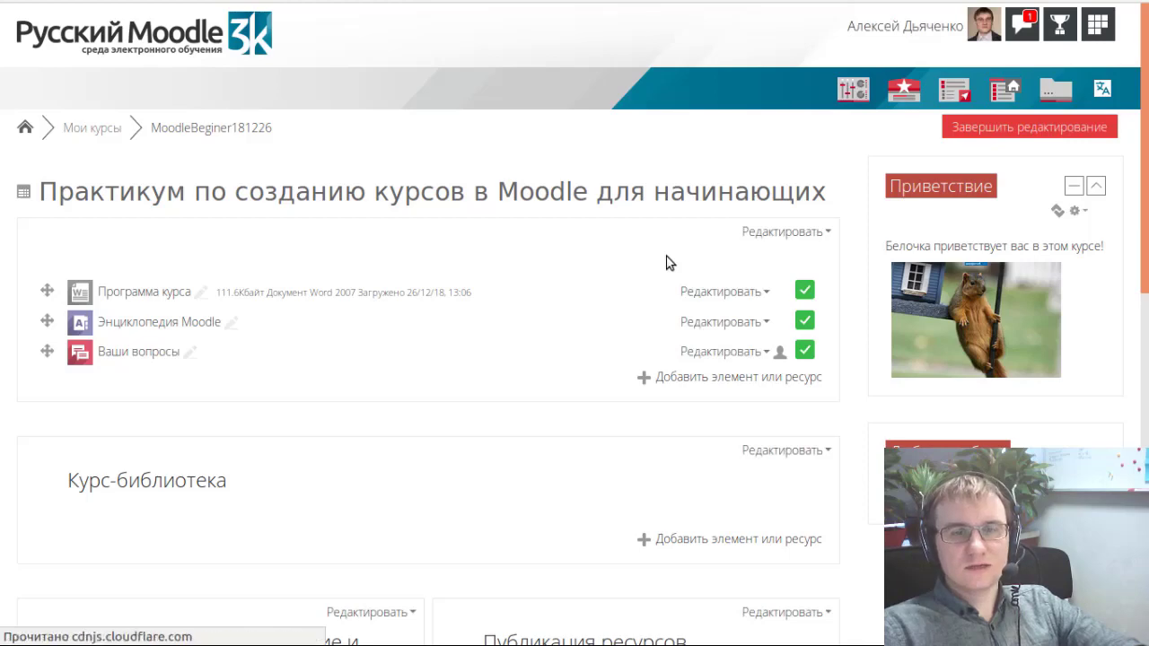
scroll(488, 343, "down", 2)
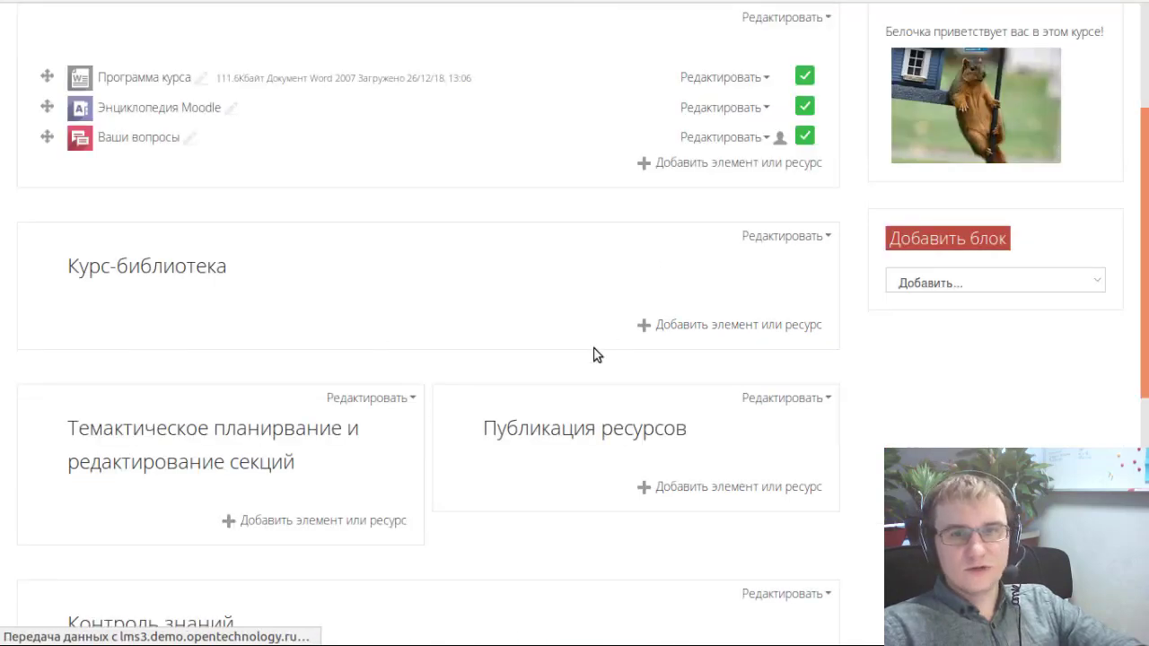
scroll(559, 372, "down", 2)
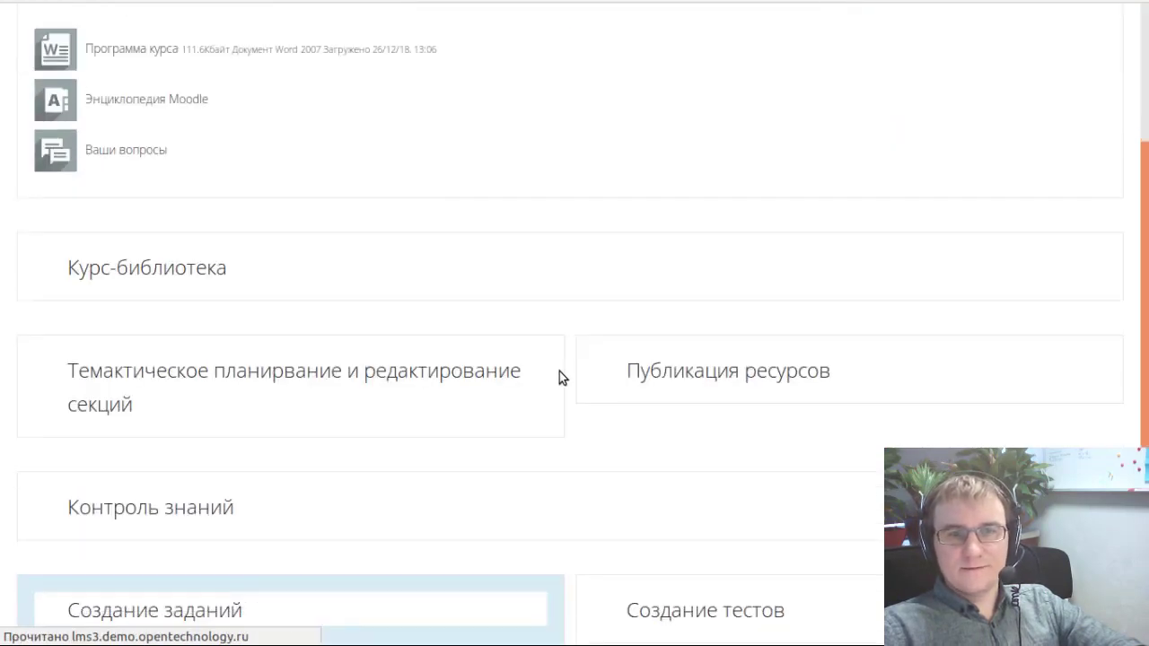
scroll(559, 372, "up", 2)
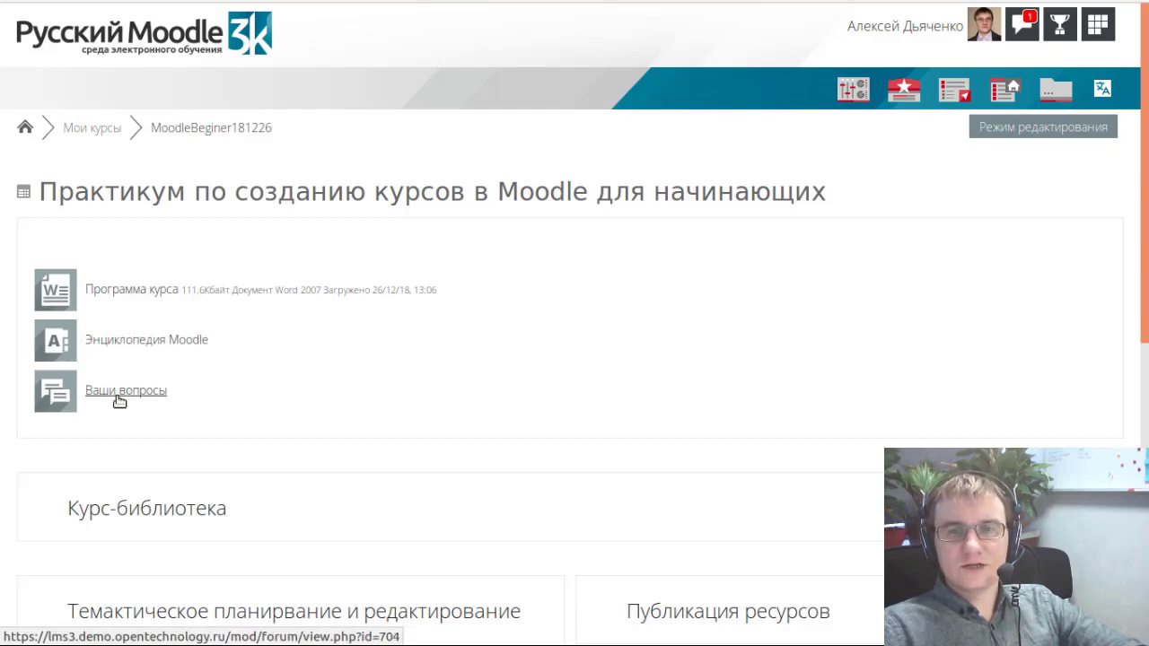
scroll(119, 401, "down", 6)
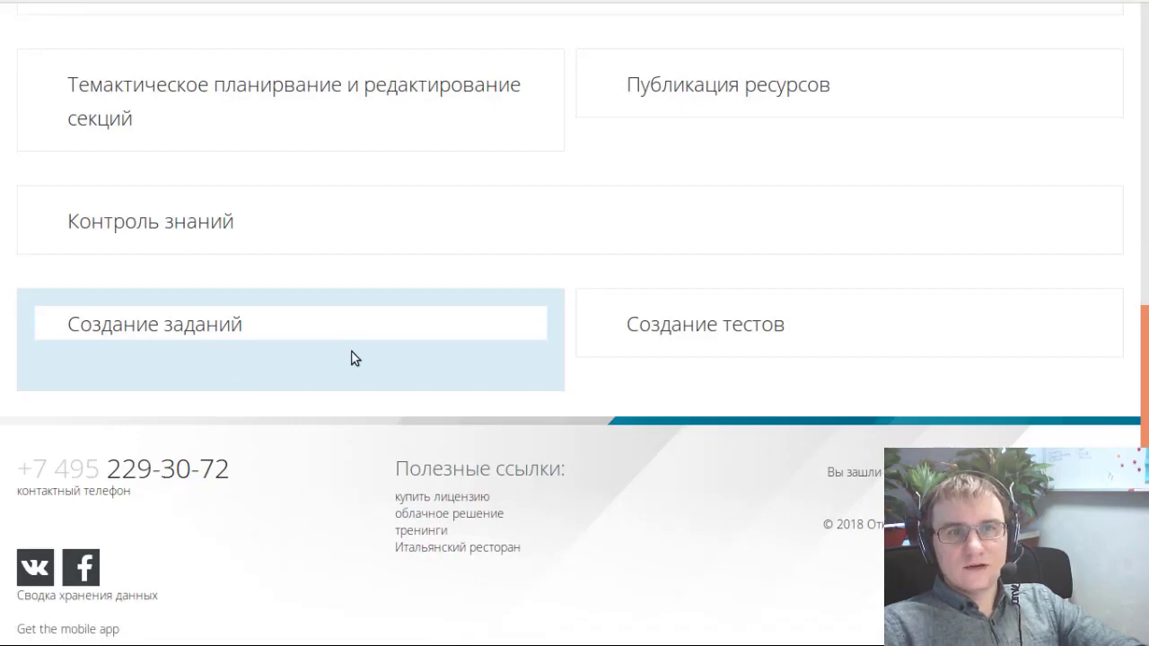
scroll(352, 353, "up", 6)
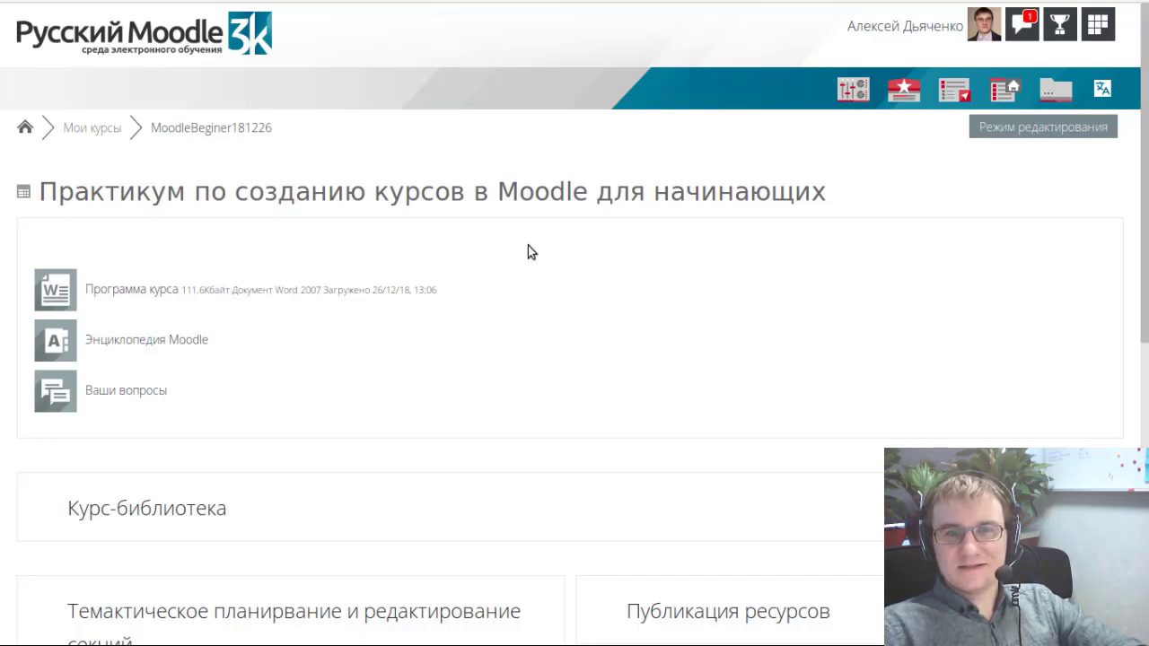
scroll(449, 314, "down", 2)
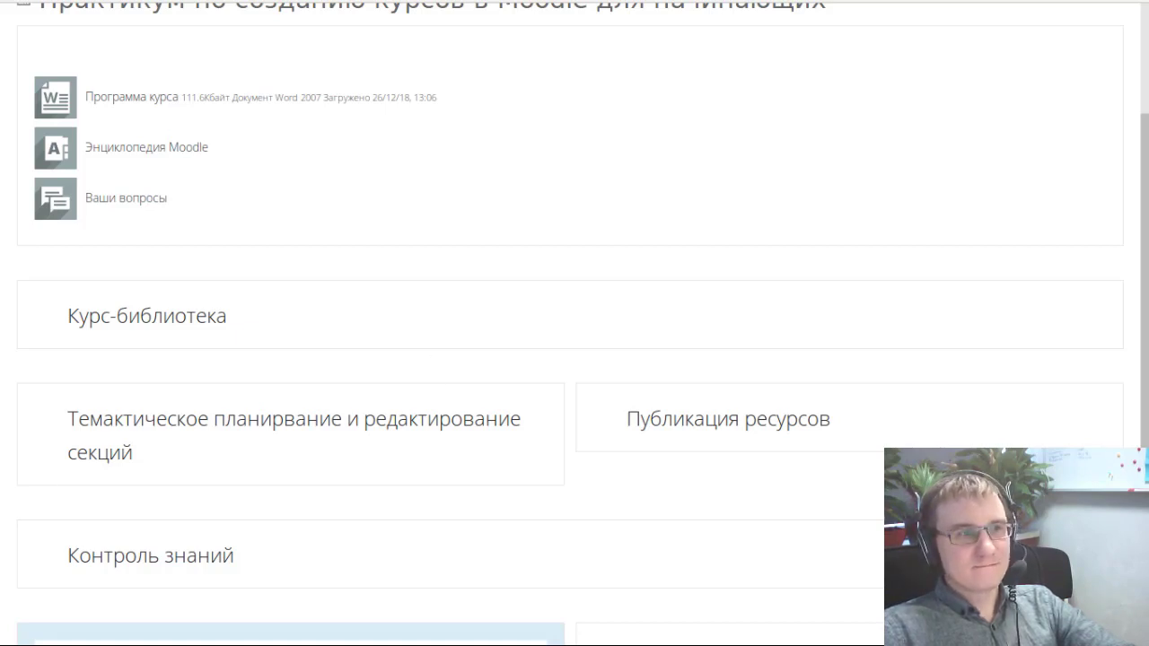
- Look over the finished course page again, from the introductory section's three items to the «Создание заданий» and «Создание тестов» topics
scroll(290, 295, "down", 2)
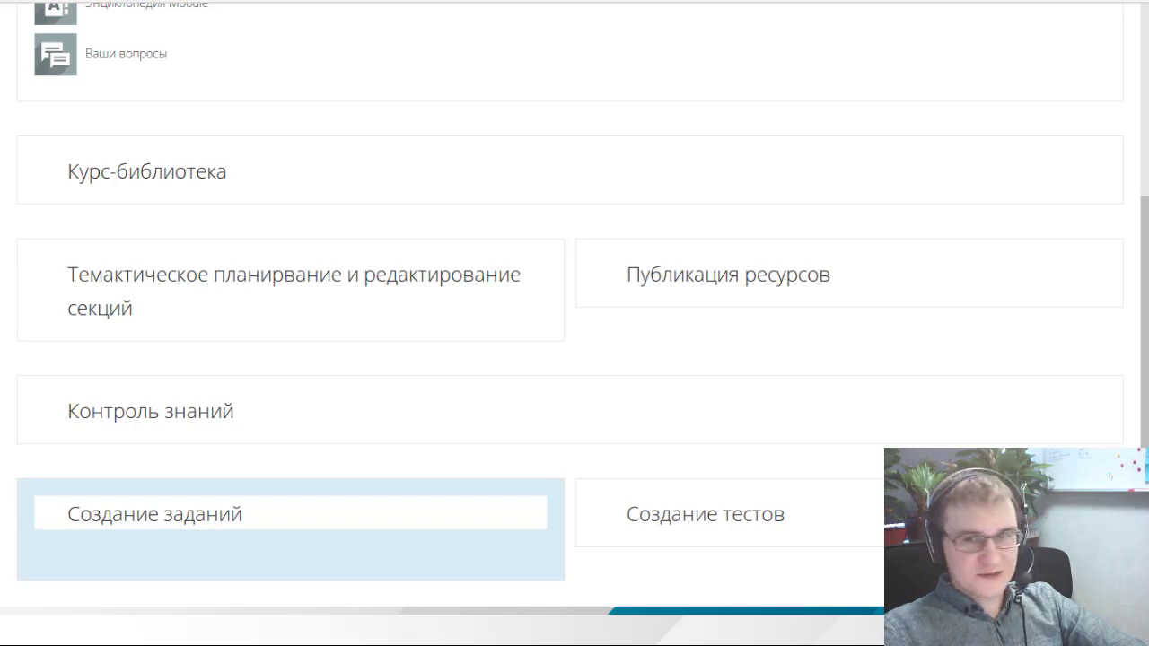
scroll(624, 278, "up", 5)
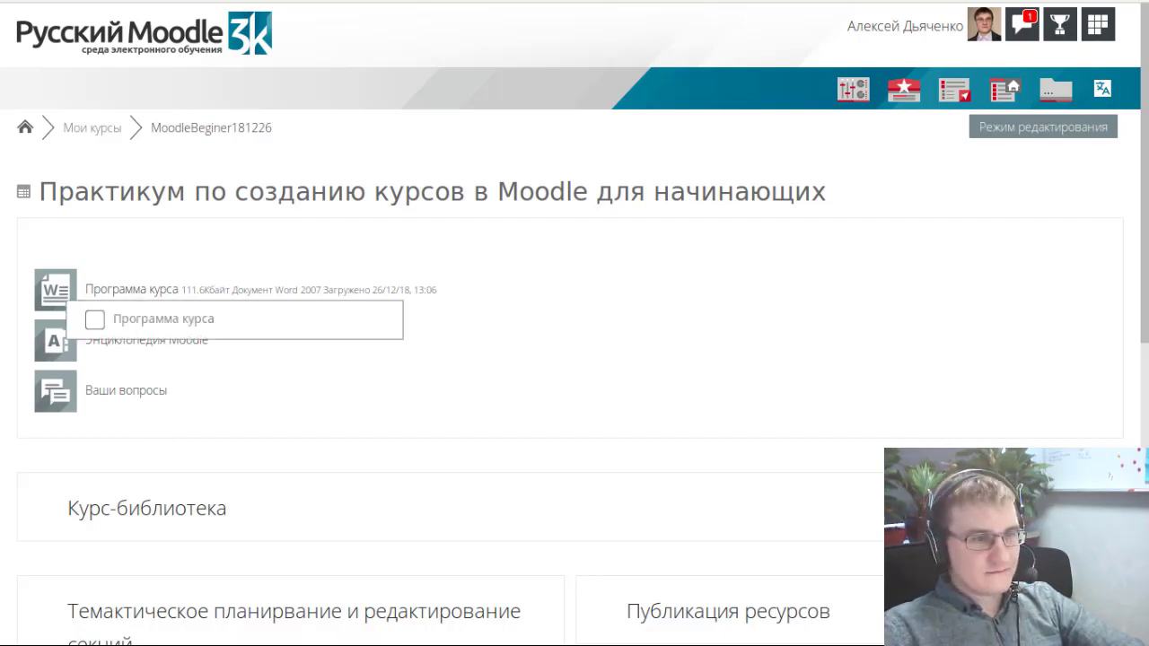
left_click_drag(131, 289, 135, 316)
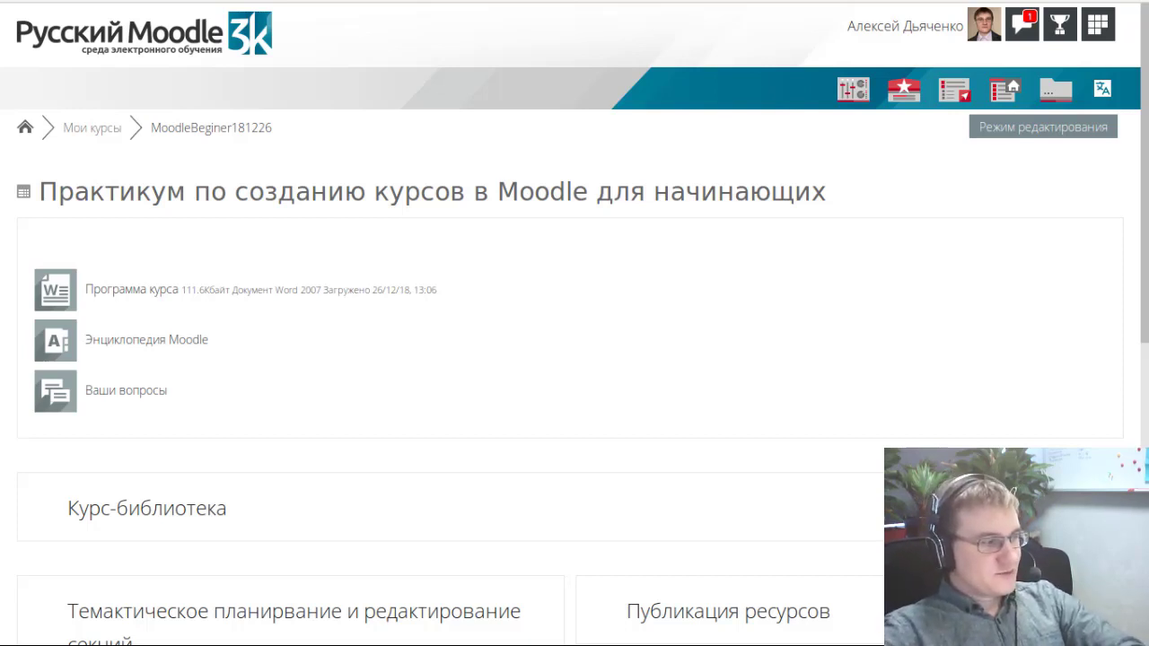
scroll(487, 260, "down", 3)
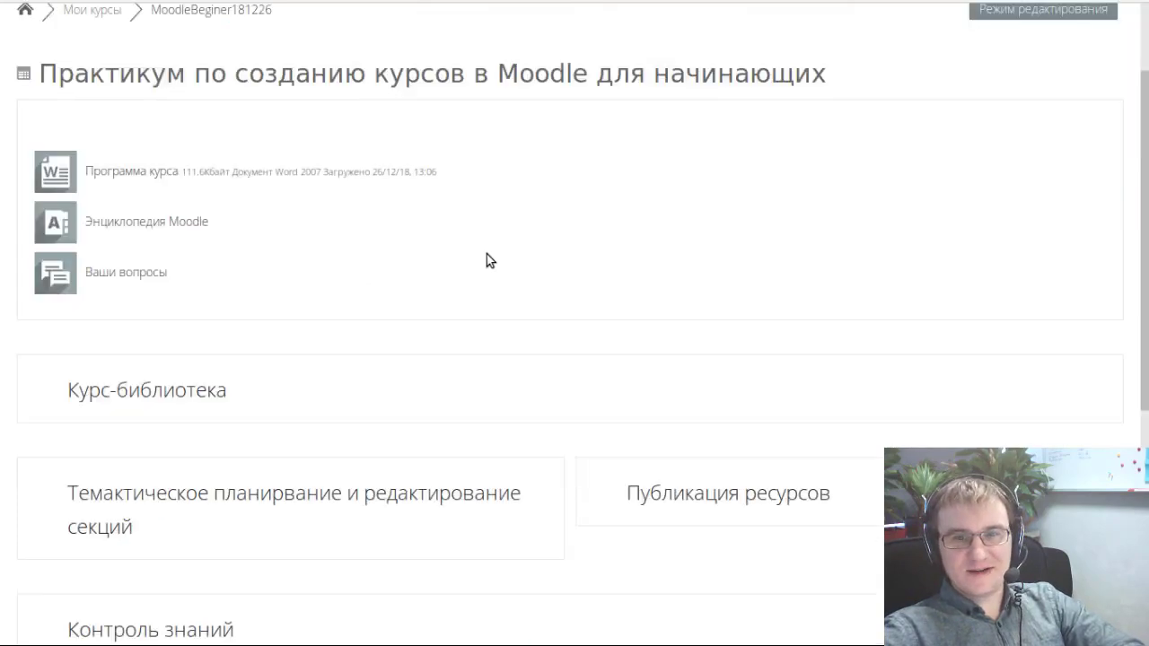
scroll(493, 272, "up", 2)
scroll(484, 276, "down", 3)
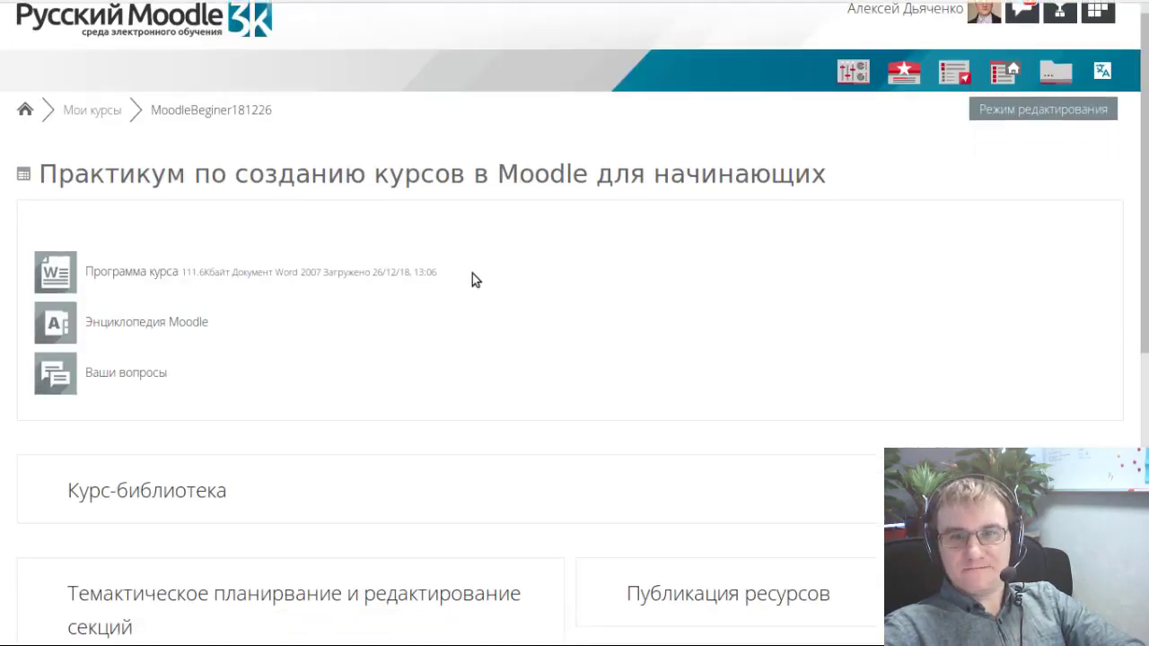
scroll(427, 260, "up", 3)
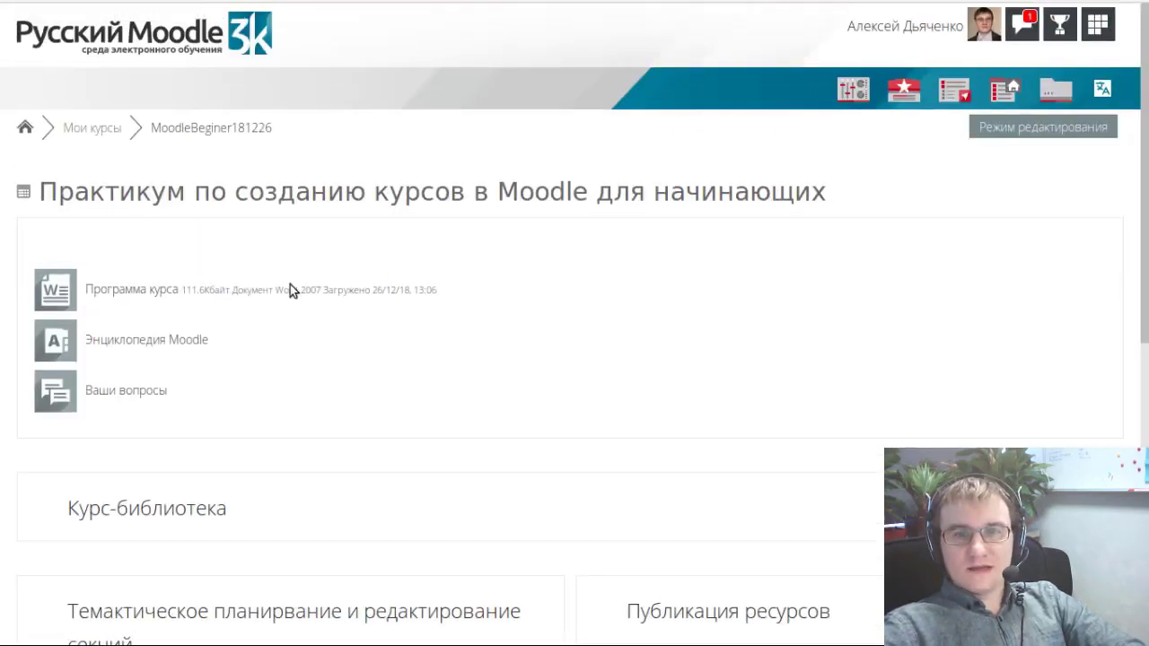
scroll(382, 300, "down", 5)
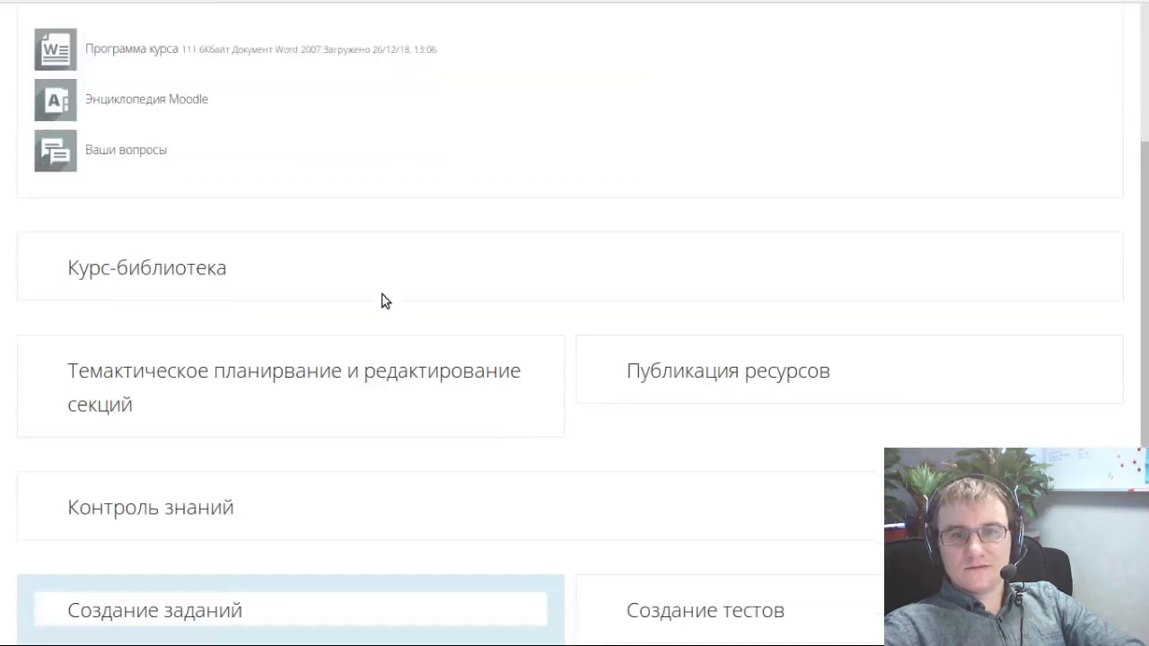
scroll(341, 299, "up", 4)
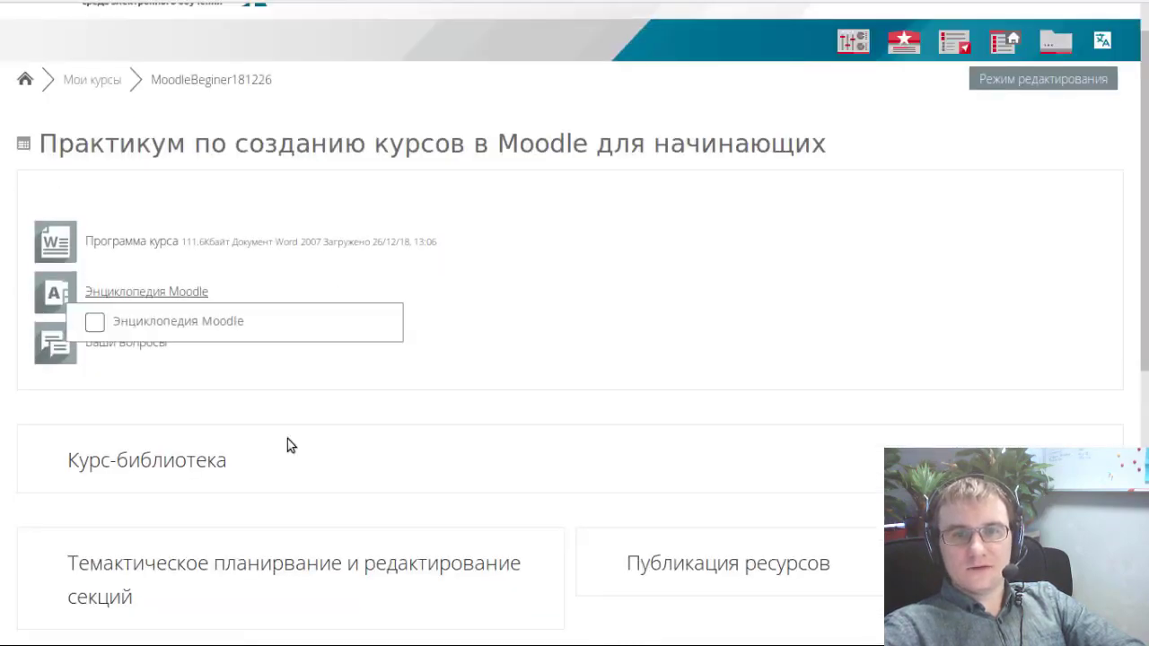
scroll(599, 395, "down", 3)
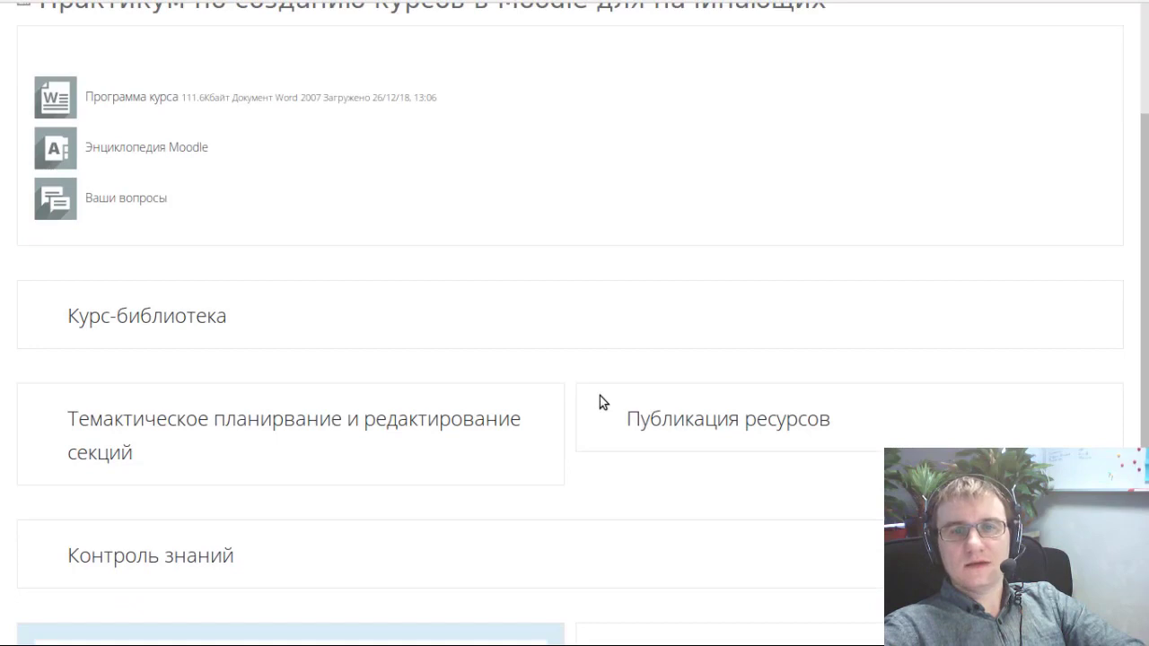
scroll(600, 396, "down", 3)
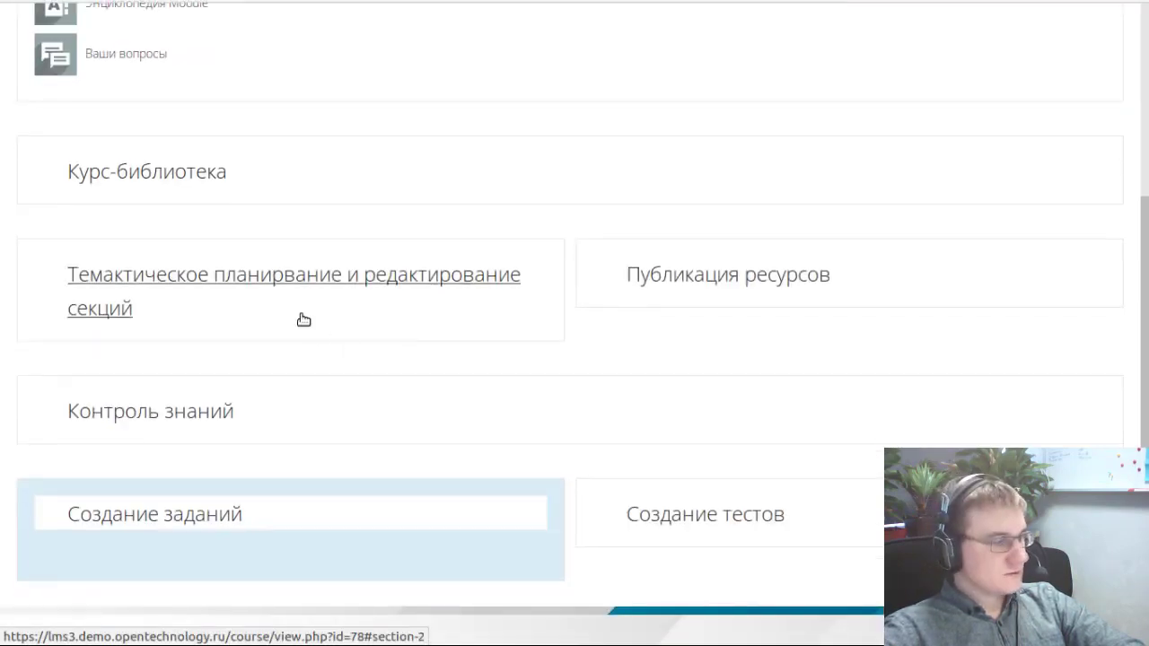
scroll(304, 320, "down", 1)
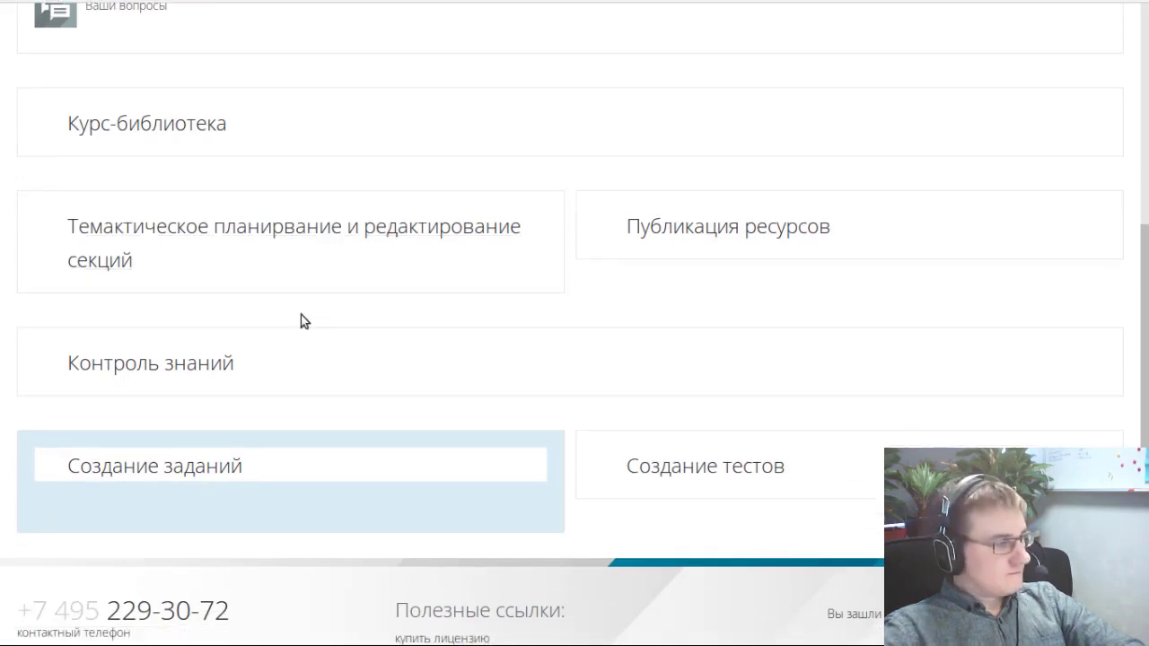
- Turn on the course's editing mode and reload the page
scroll(300, 320, "up", 6)
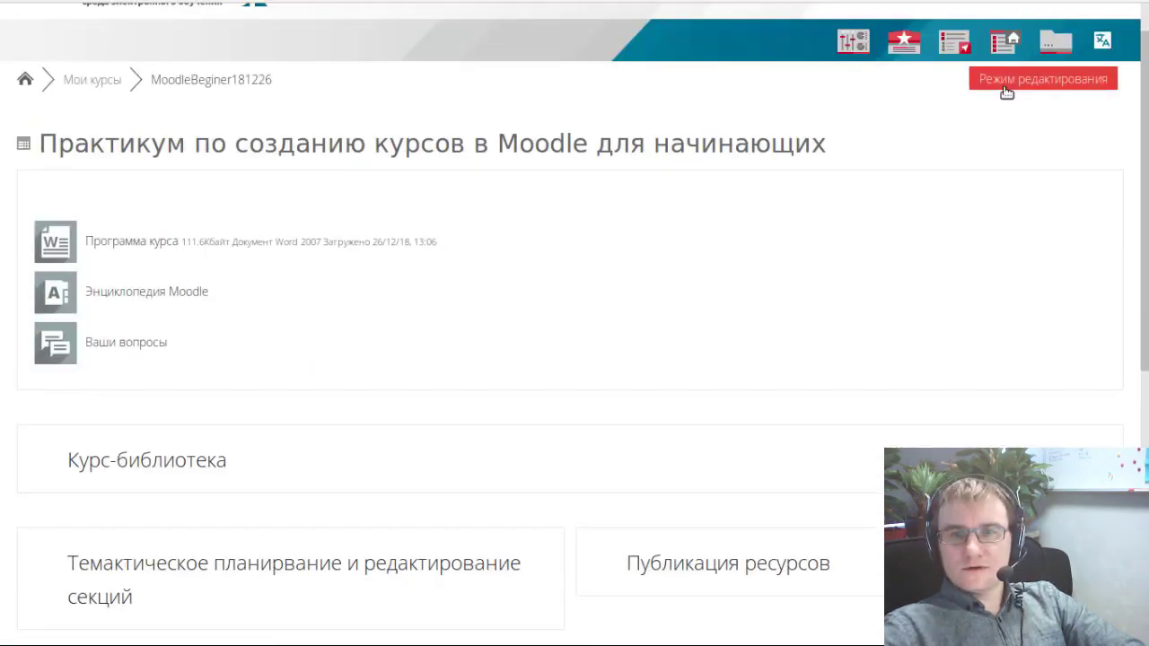
left_click(1007, 89)
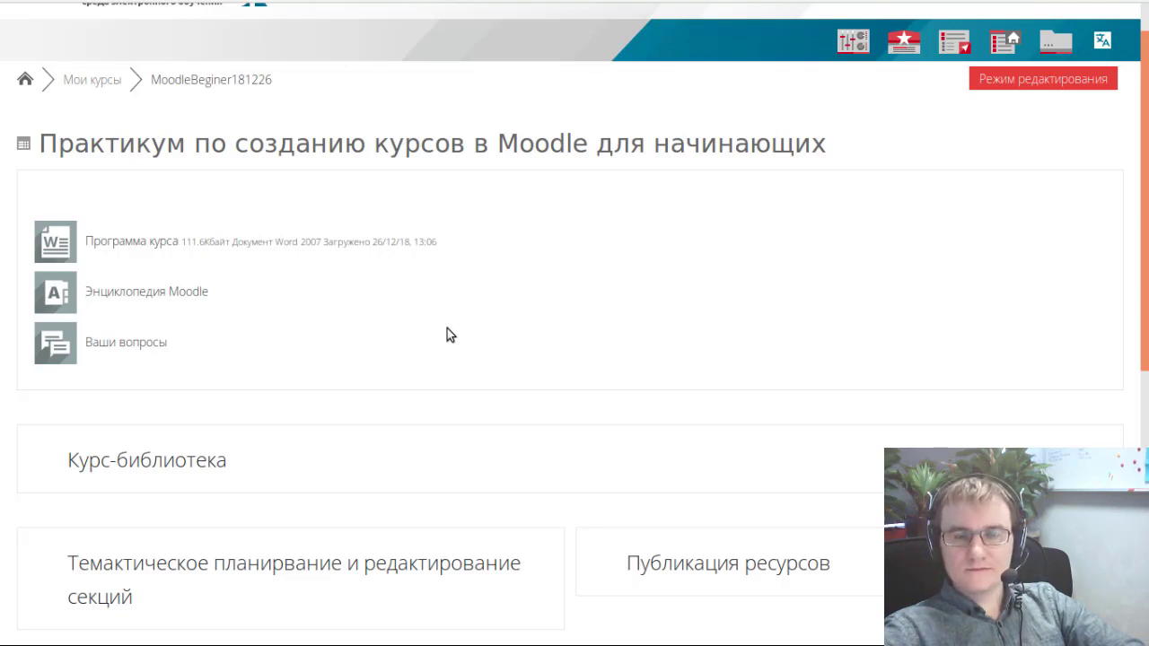
key("F5")
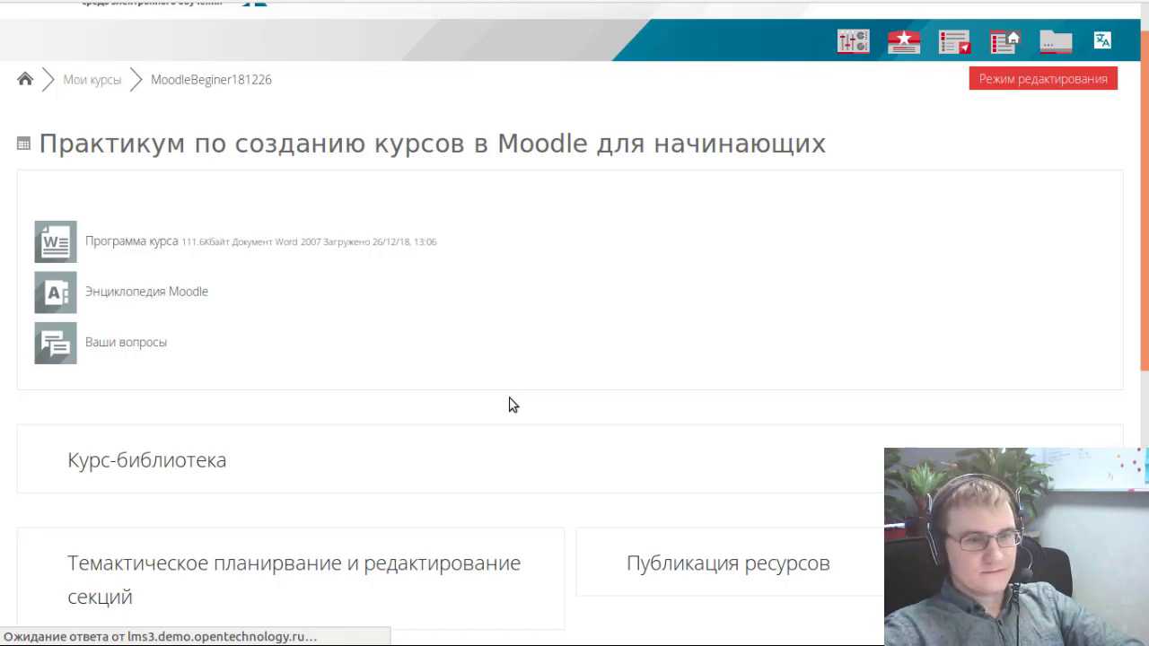
- Start adding a «Страница» resource to the «Темактическое планирвание и редактирование секций» topic
scroll(509, 404, "down", 5)
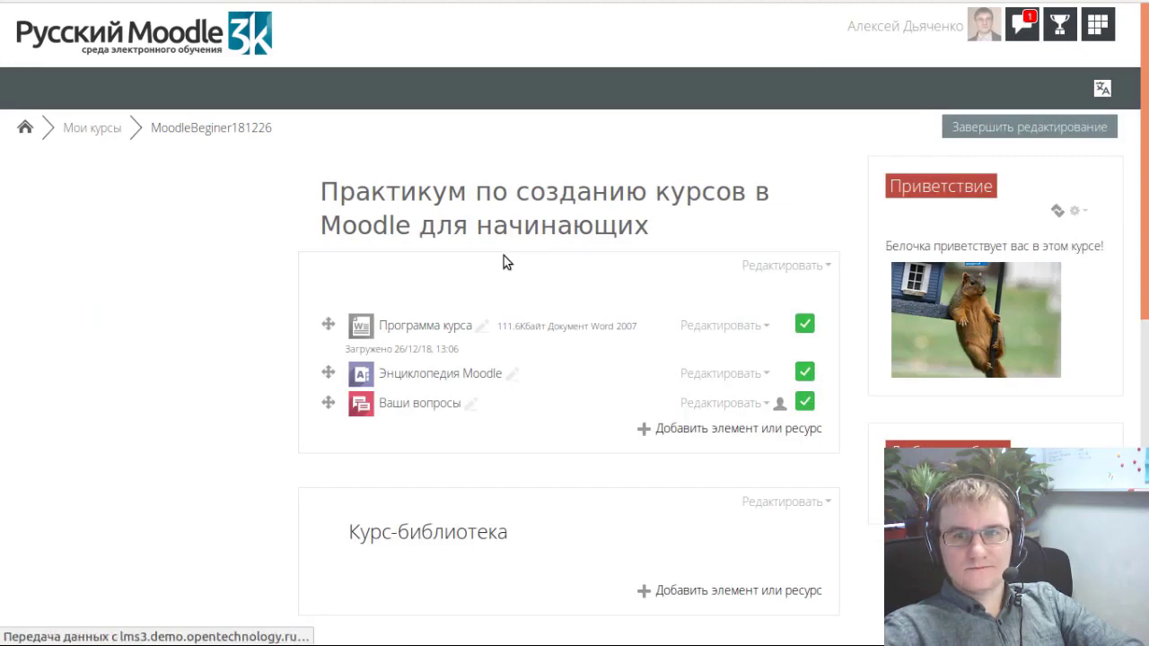
scroll(504, 256, "down", 7)
scroll(502, 256, "up", 7)
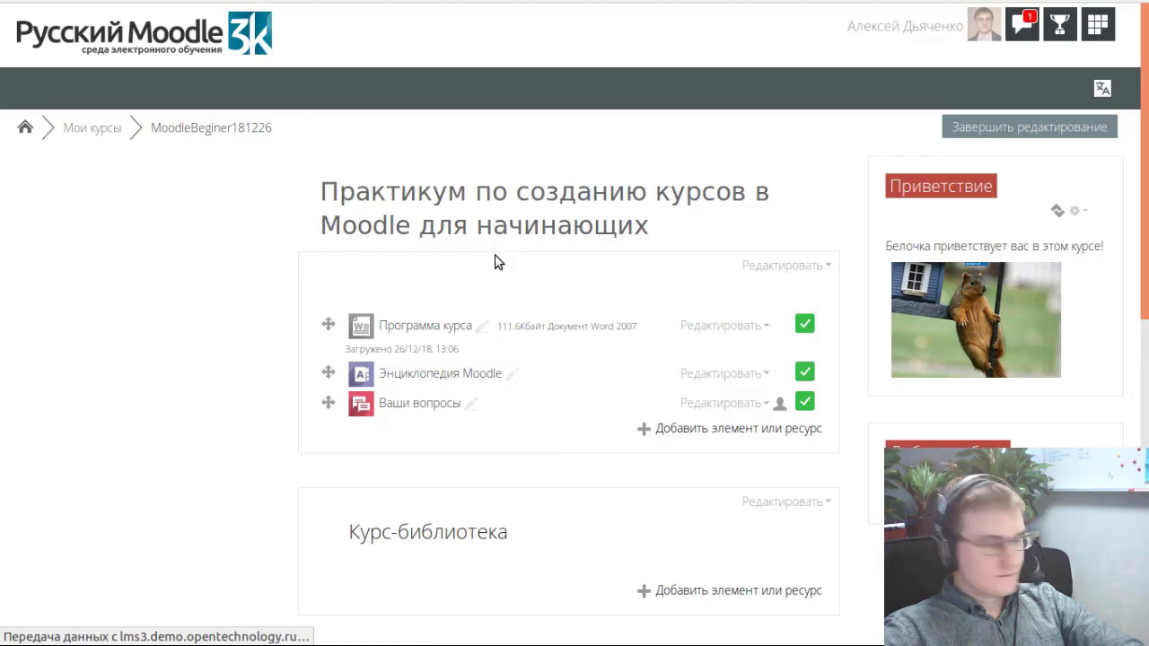
scroll(498, 260, "down", 3)
scroll(498, 261, "down", 2)
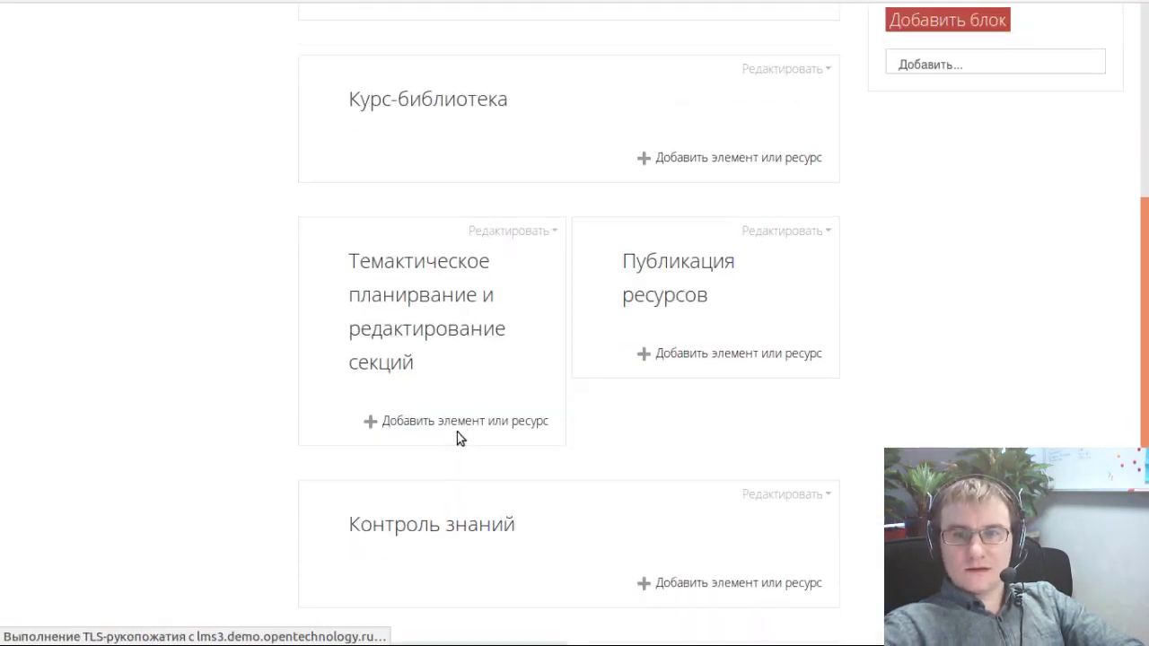
scroll(526, 391, "down", 2)
left_click(499, 363)
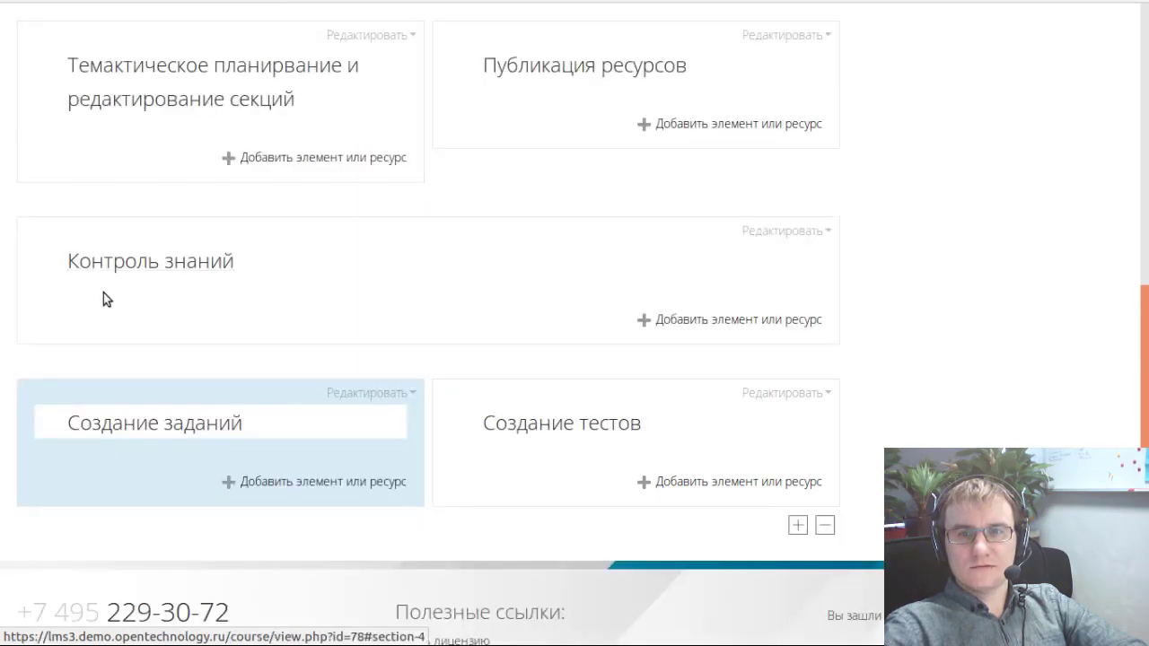
scroll(314, 266, "up", 3)
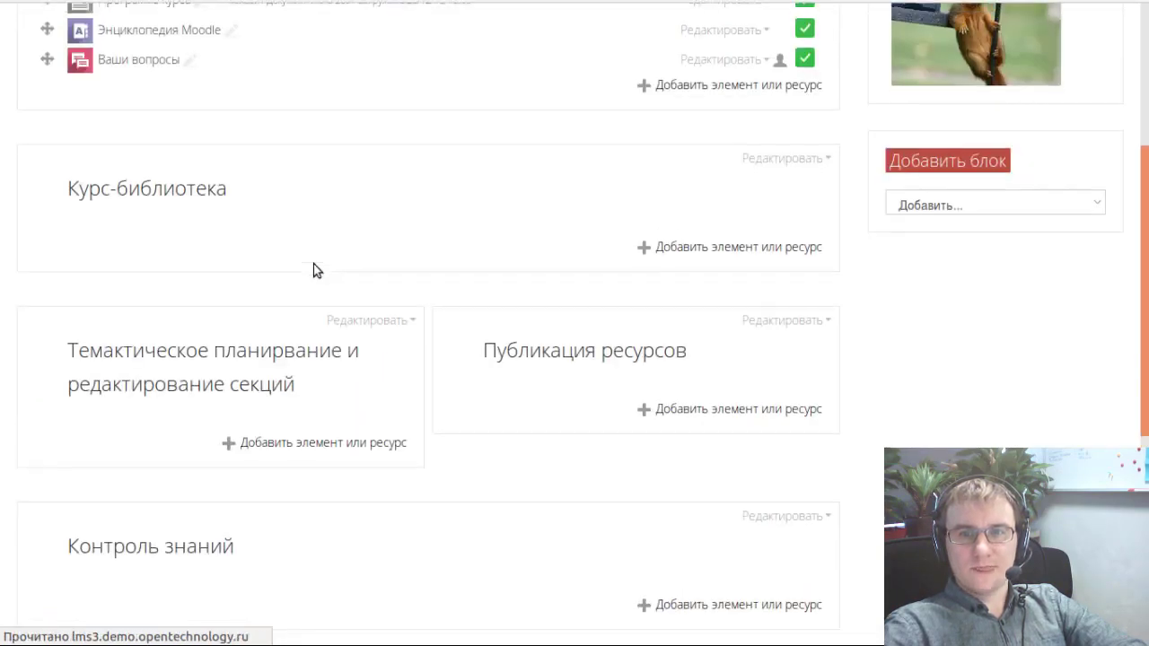
scroll(314, 270, "down", 2)
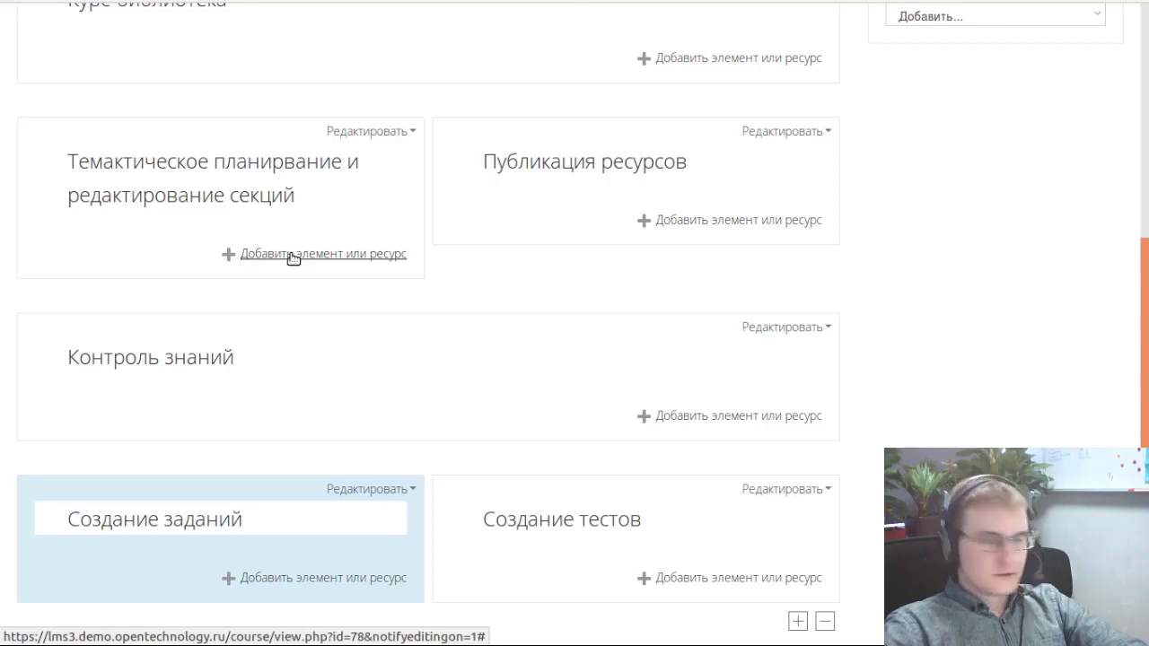
left_click(293, 255)
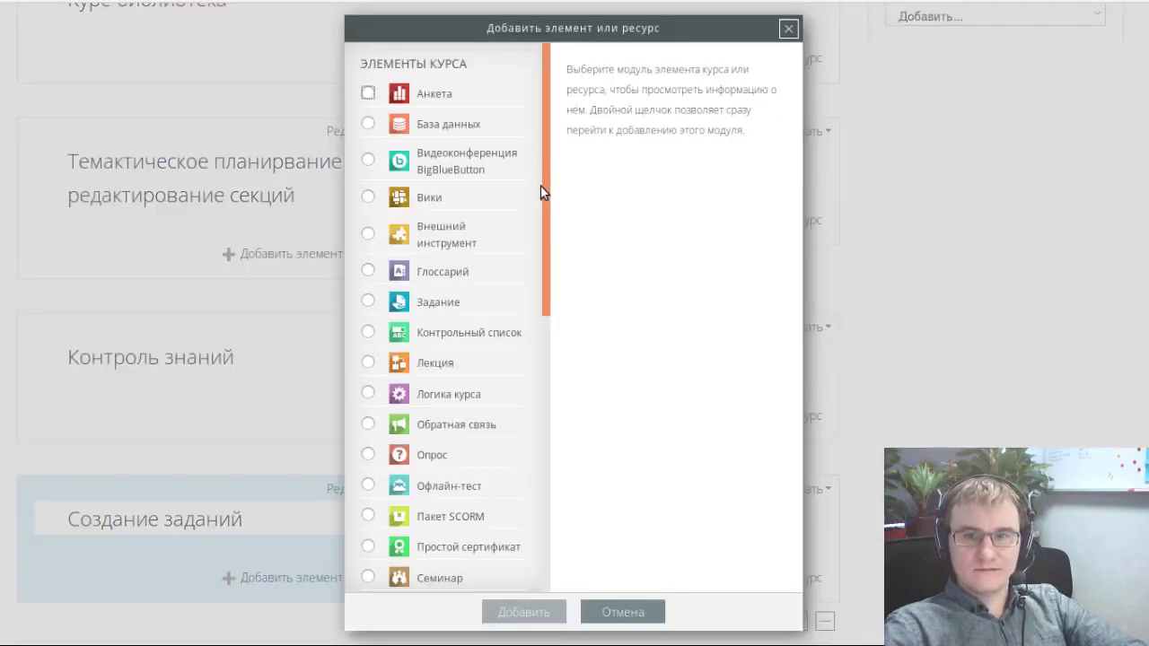
left_click_drag(543, 185, 546, 463)
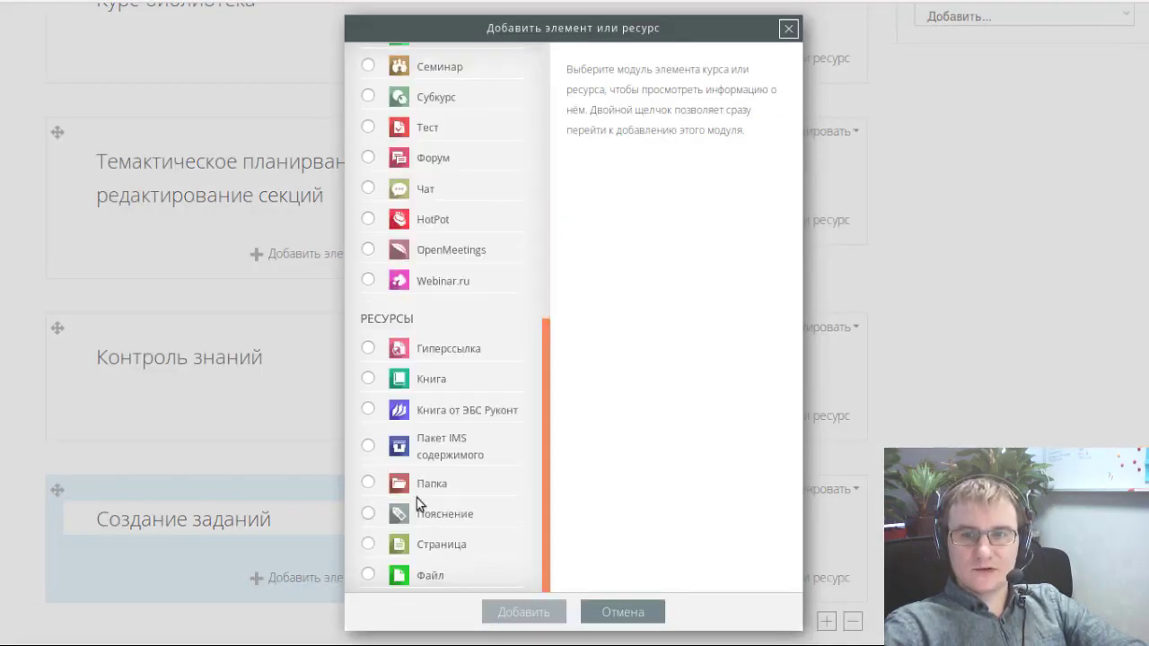
left_click(368, 543)
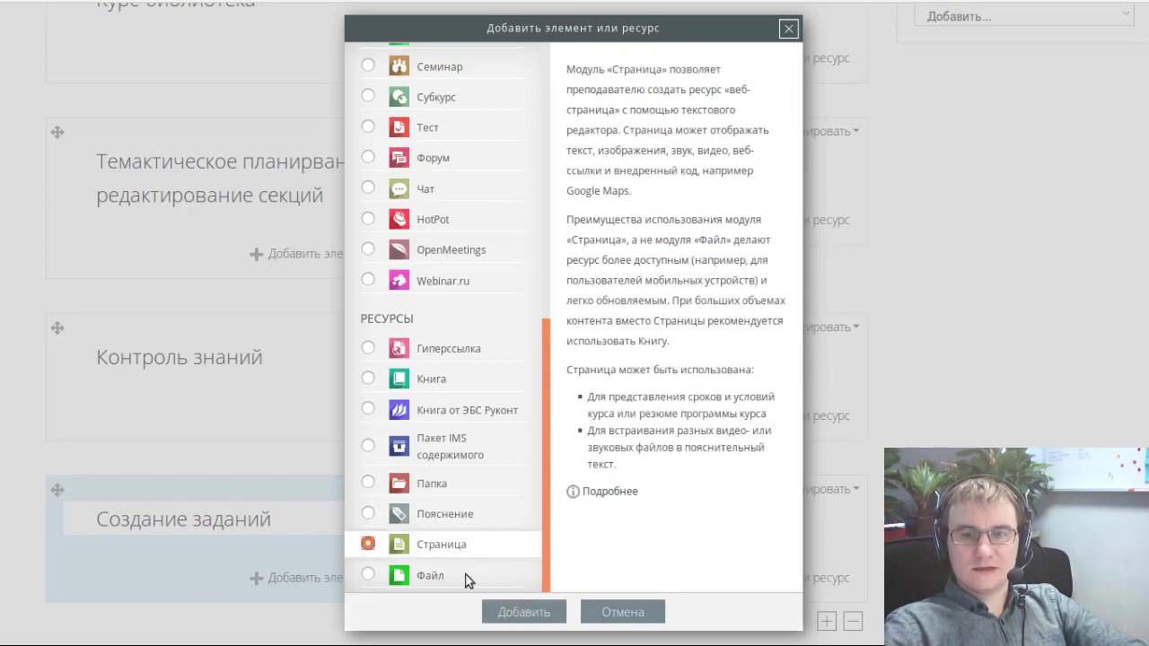
left_click(525, 614)
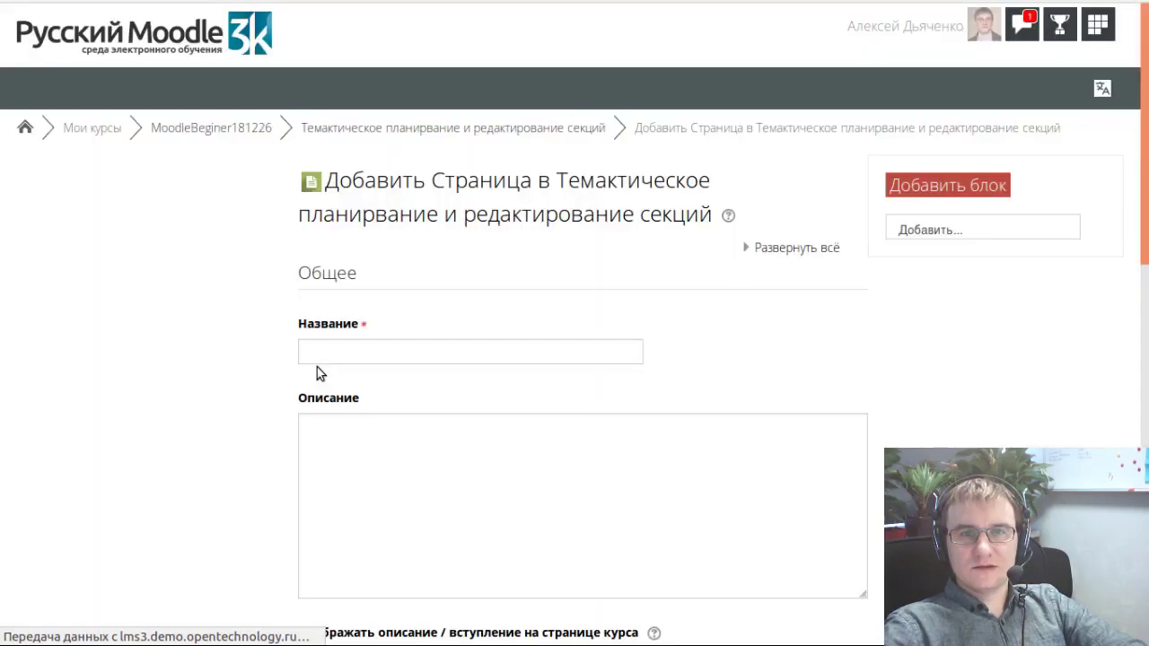
scroll(317, 374, "down", 2)
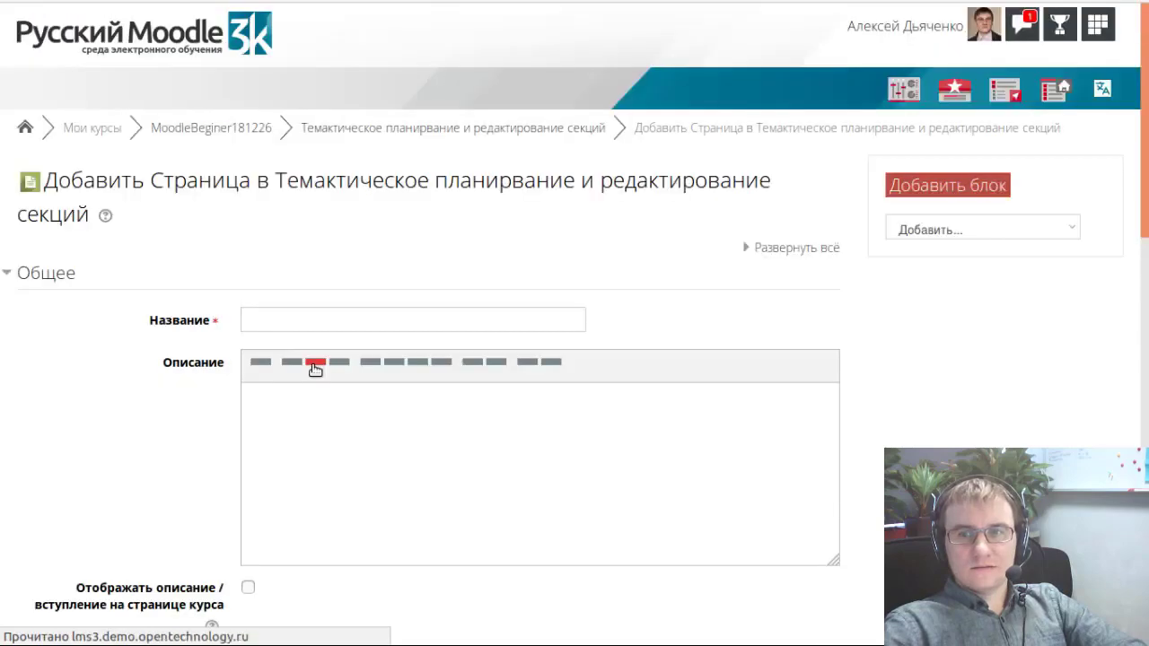
scroll(314, 368, "down", 2)
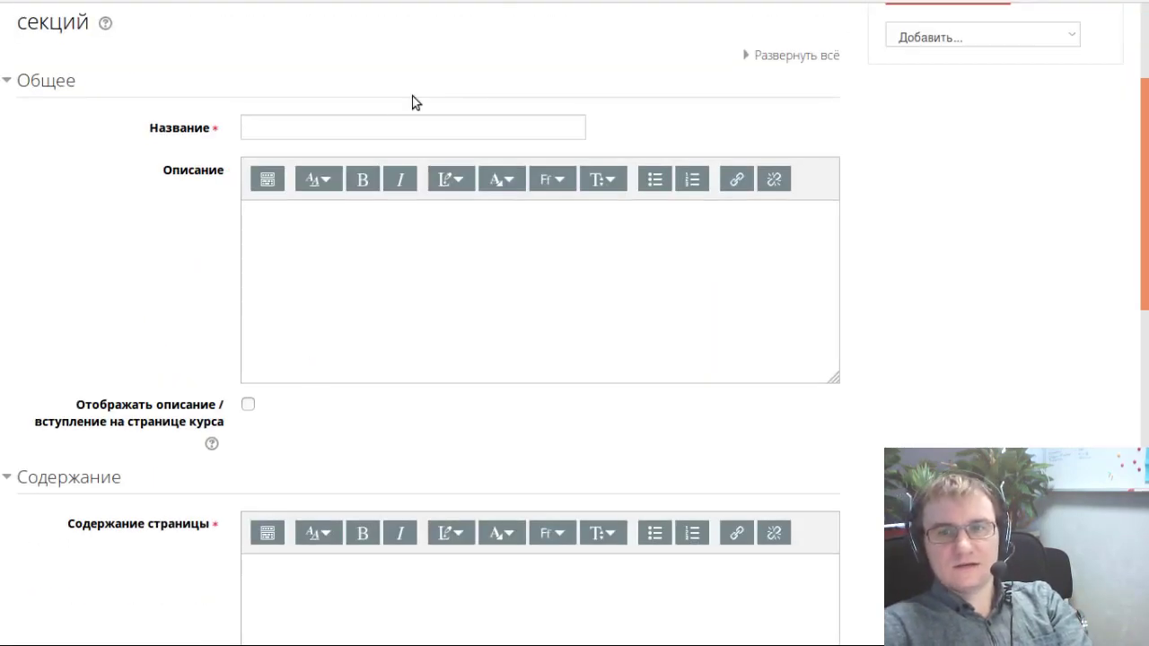
left_click(361, 124)
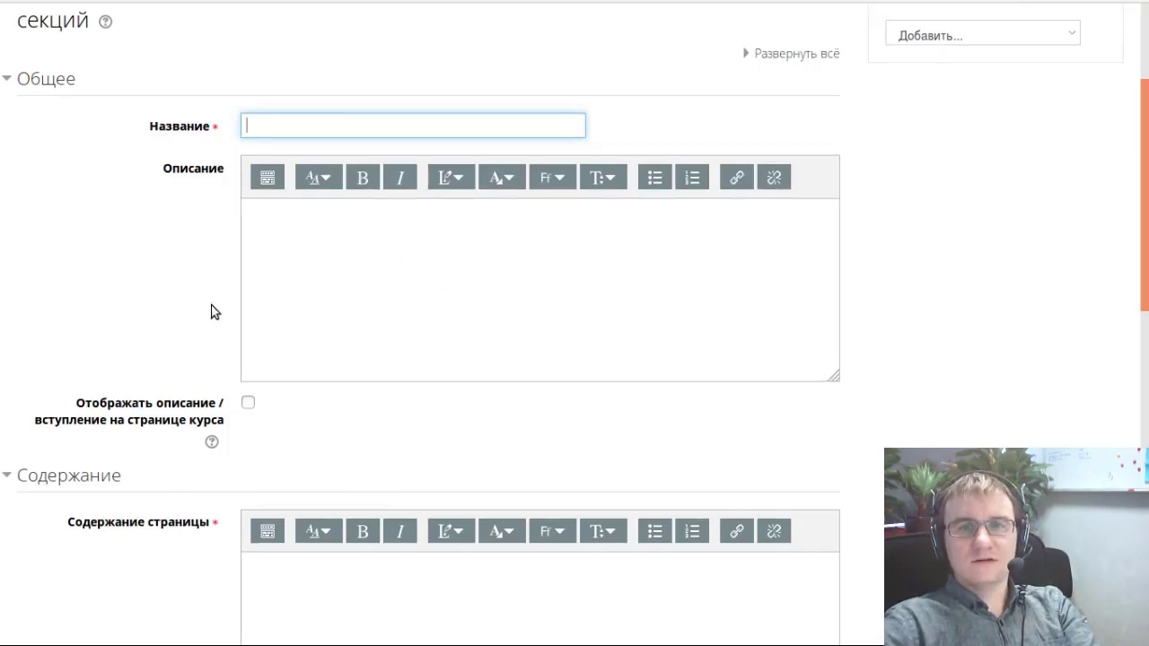
scroll(214, 311, "down", 1)
scroll(214, 311, "up", 1)
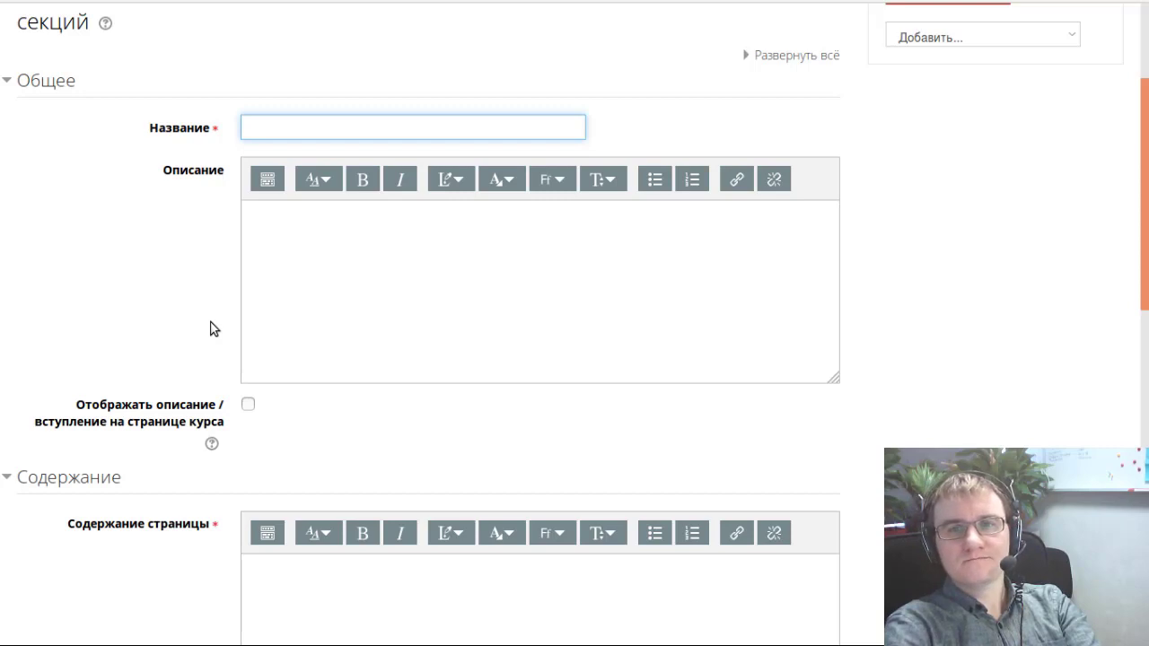
type("Ву")
key("BackSpace")
key("BackSpace")
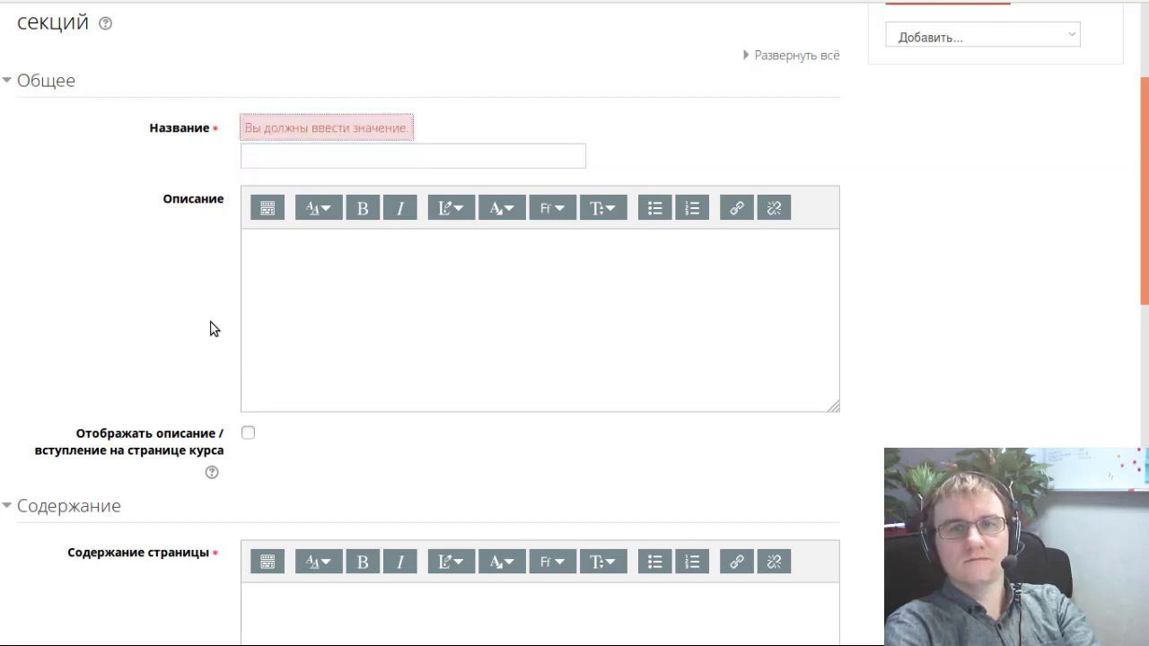
- Name the new page «Инструкция по редактированию оглавления курса»
left_click(311, 153)
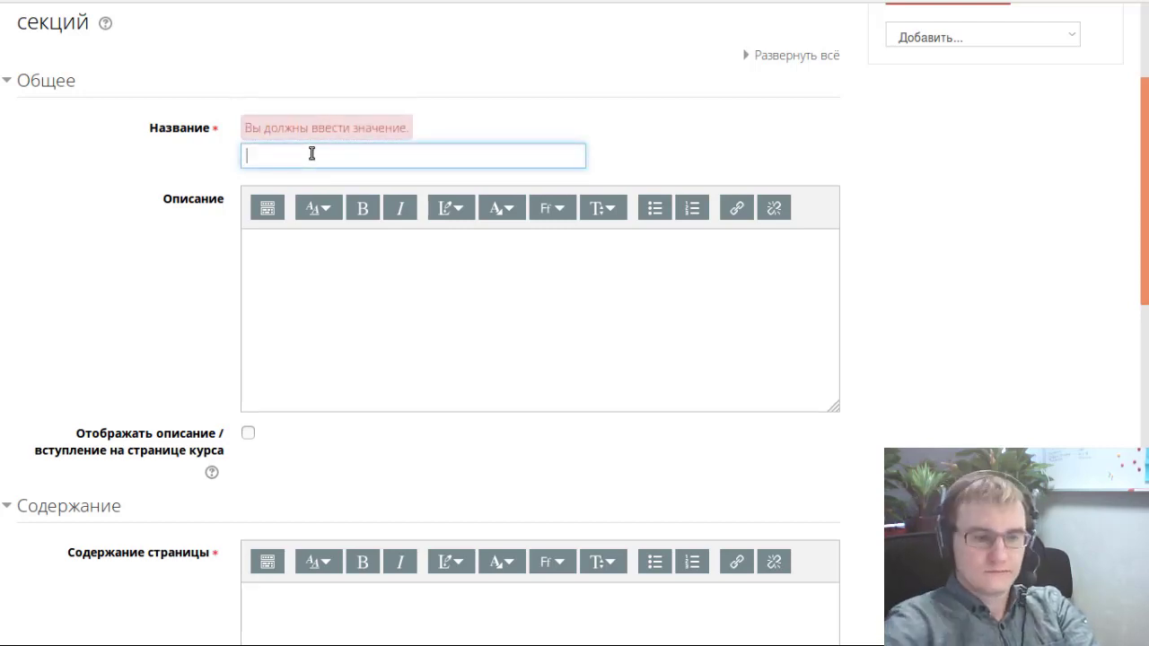
type("Инструкция")
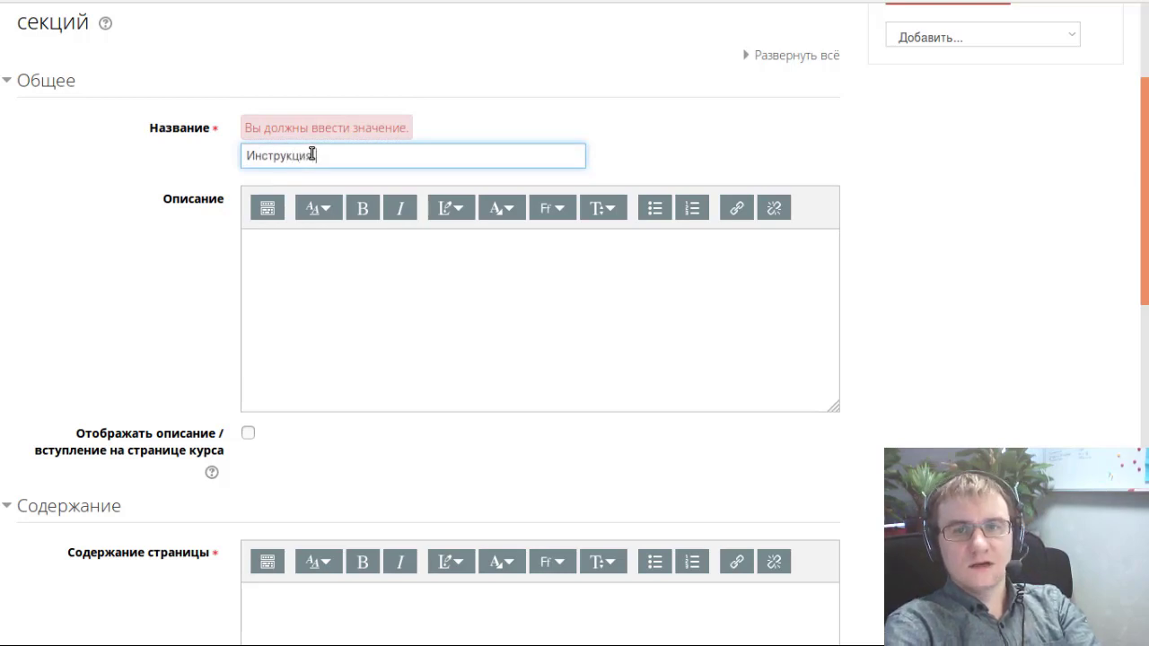
type(" по созд")
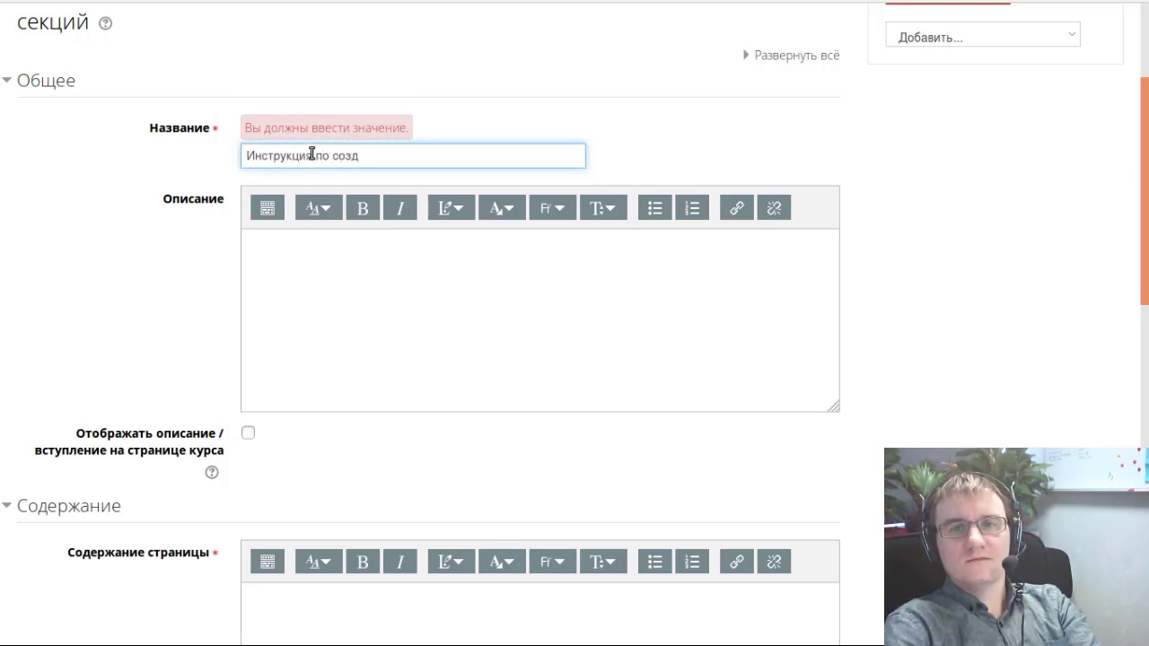
key("BackSpace")
key("BackSpace")
key("BackSpace")
key("BackSpace")
type("ред")
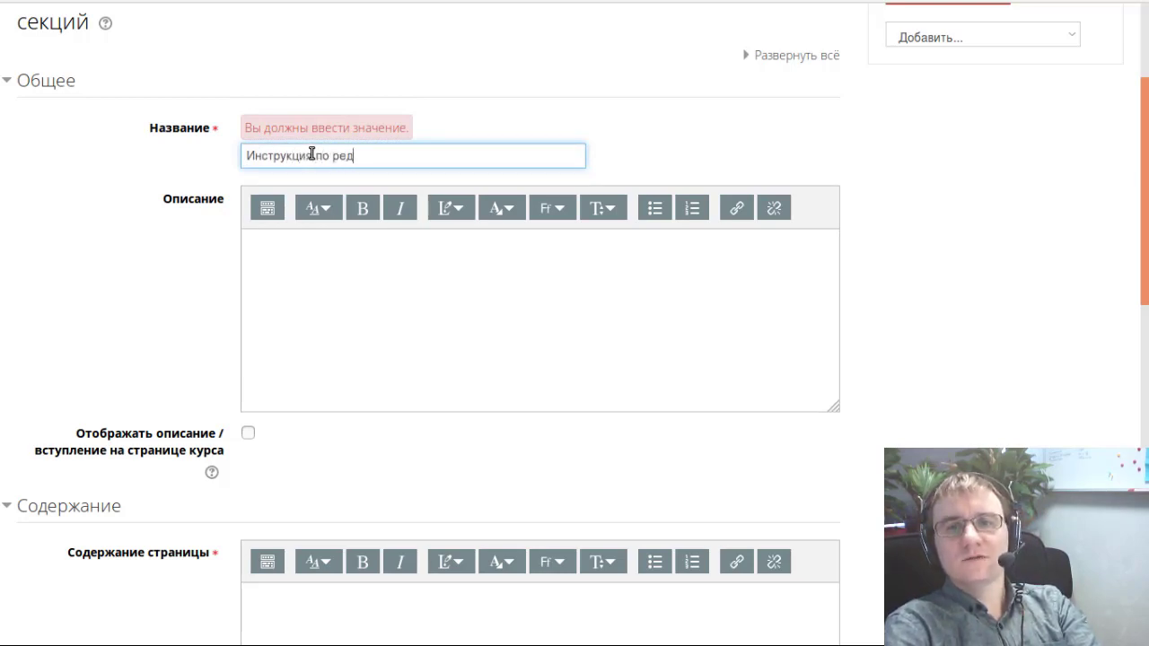
type("актирован")
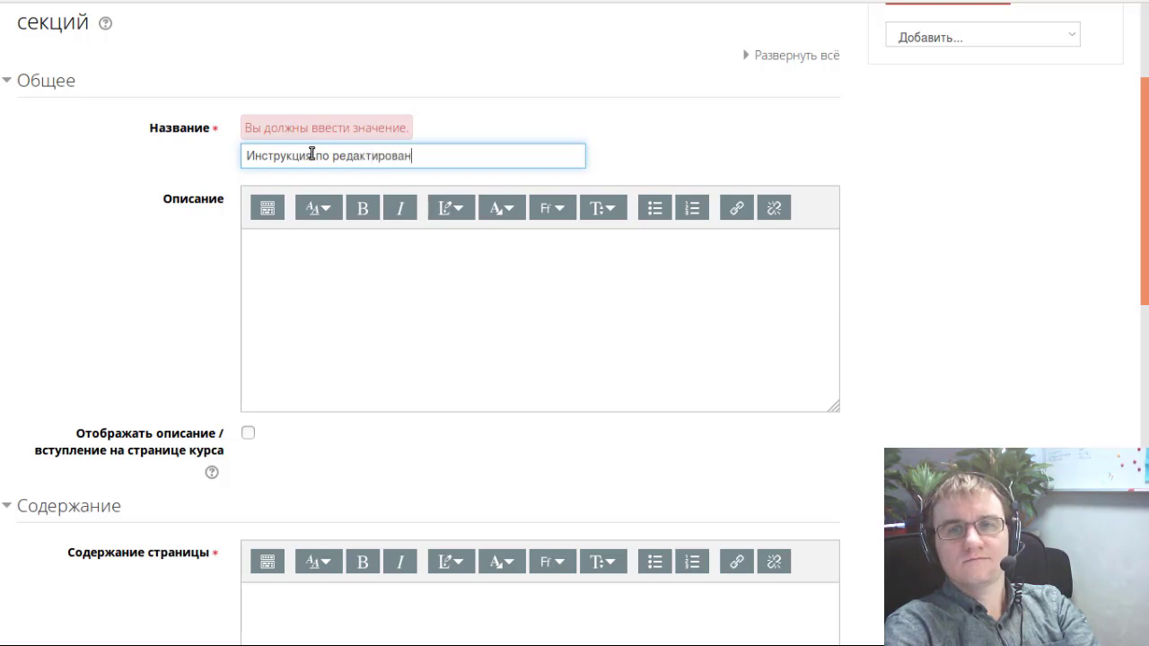
type("ию то")
key("BackSpace")
key("BackSpace")
type("о")
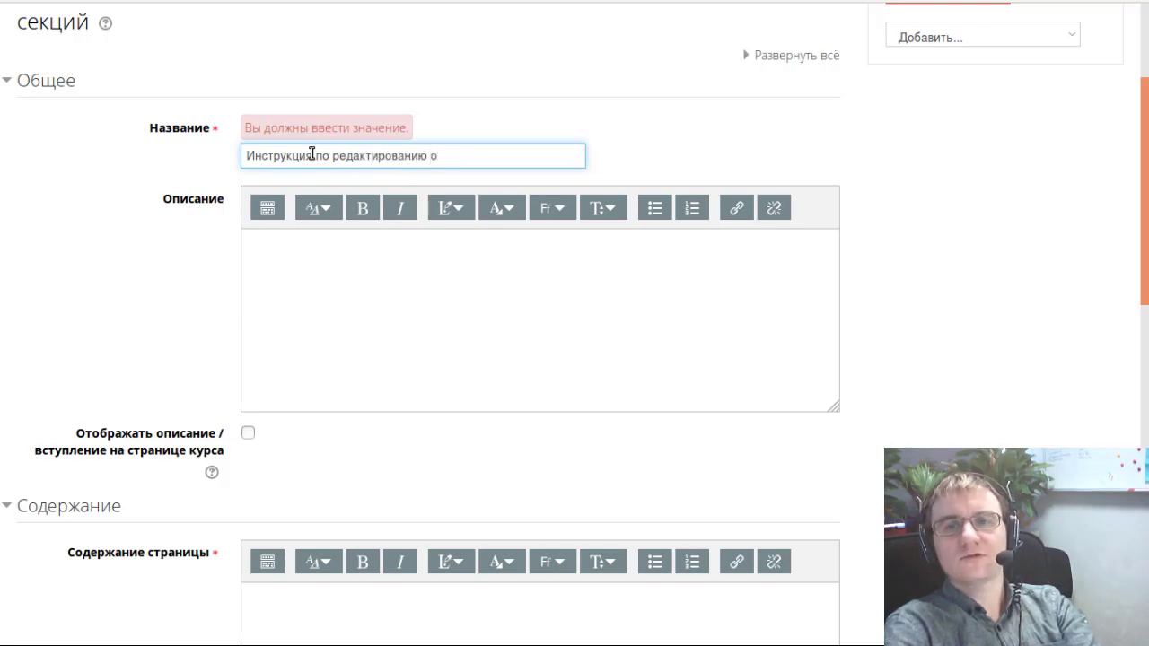
type("главления курса")
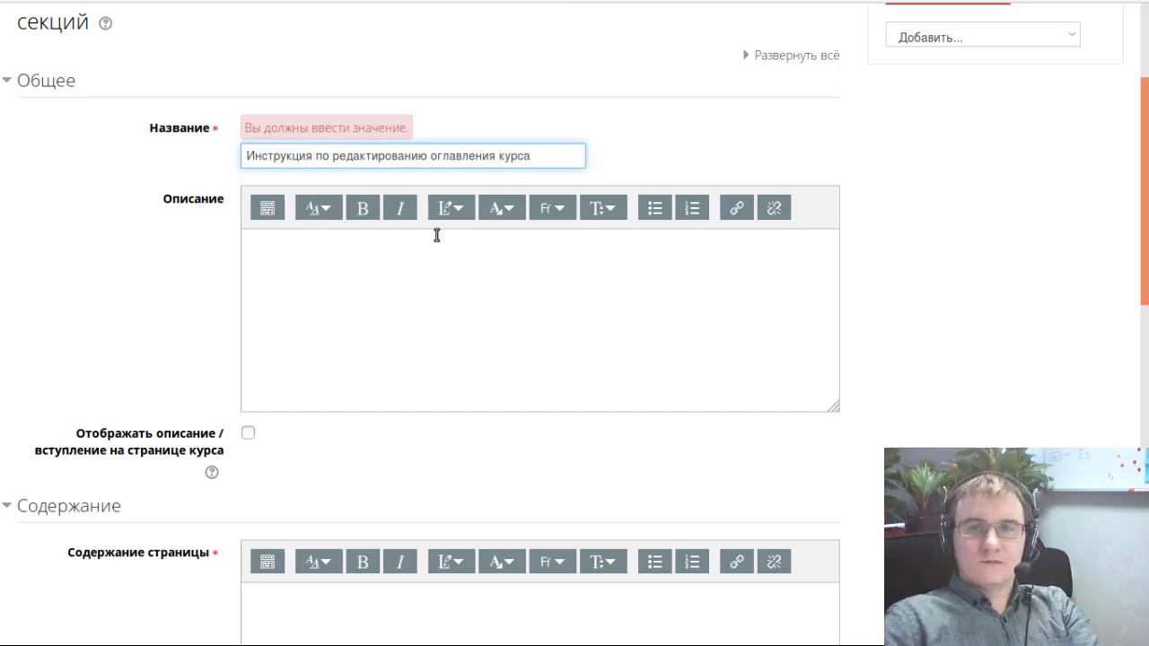
- Import the Word file word2moodle.docx into the page content and look through the imported text, images and formula table
scroll(436, 236, "down", 5)
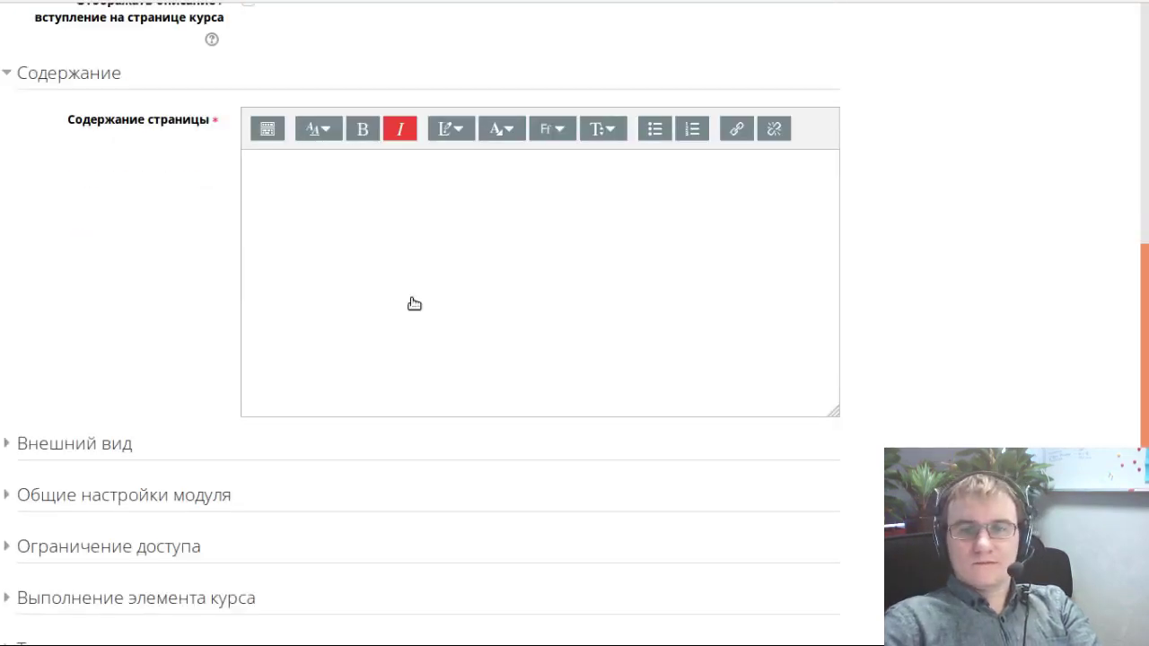
left_click(266, 129)
scroll(290, 218, "down", 1)
left_click(298, 201)
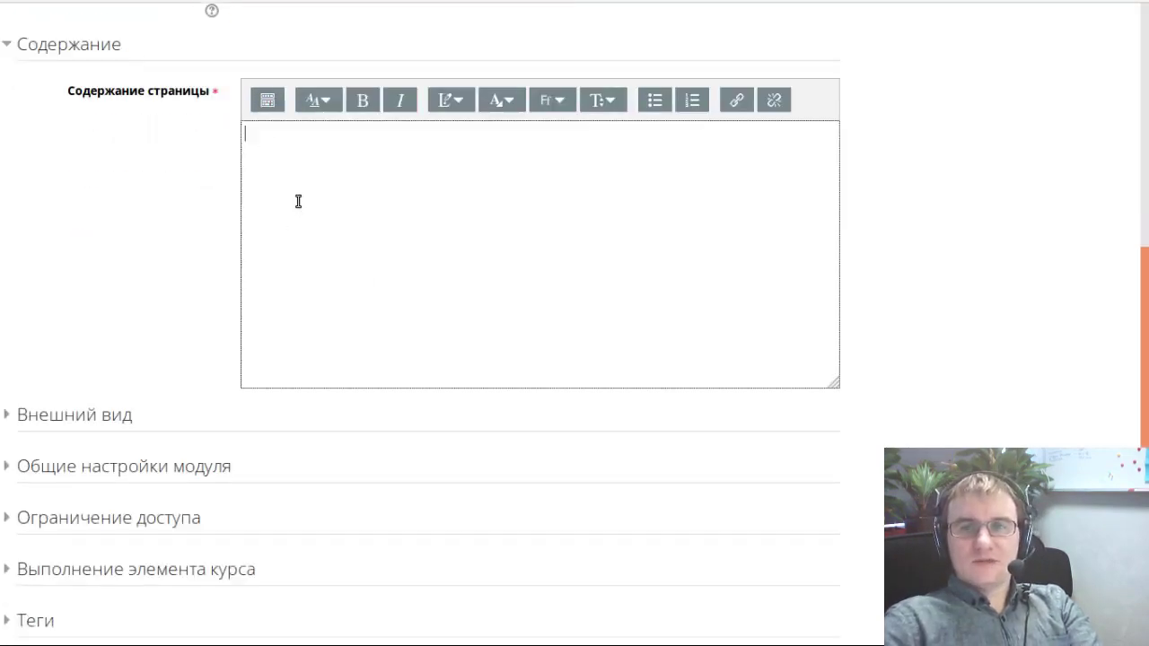
left_click(268, 102)
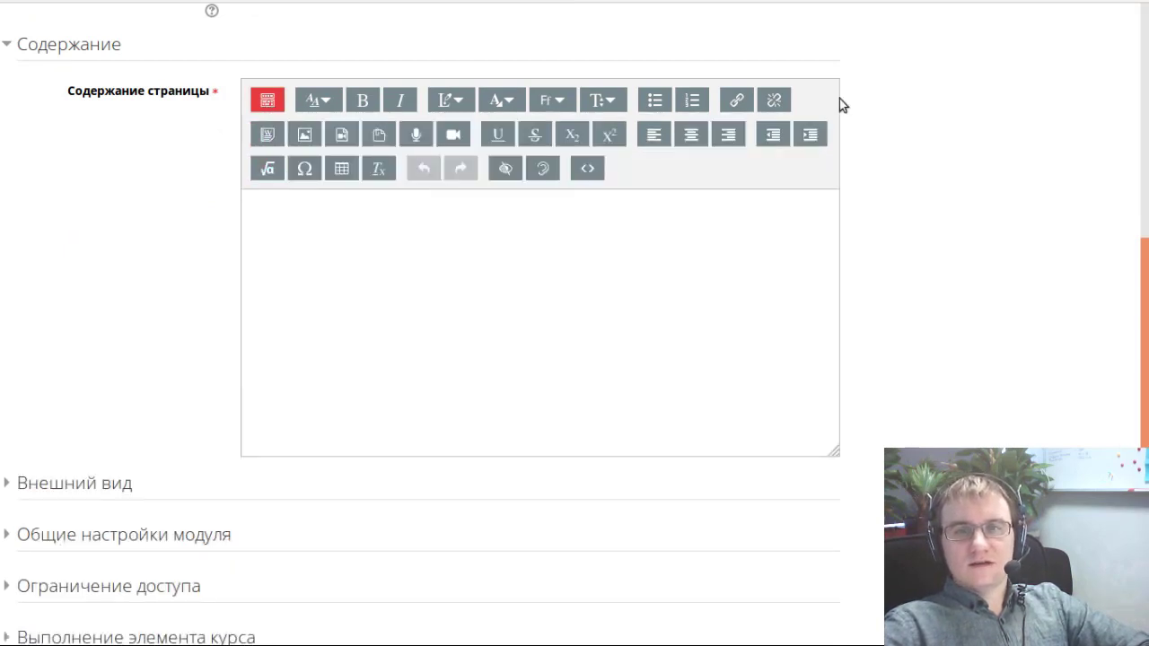
left_click(265, 135)
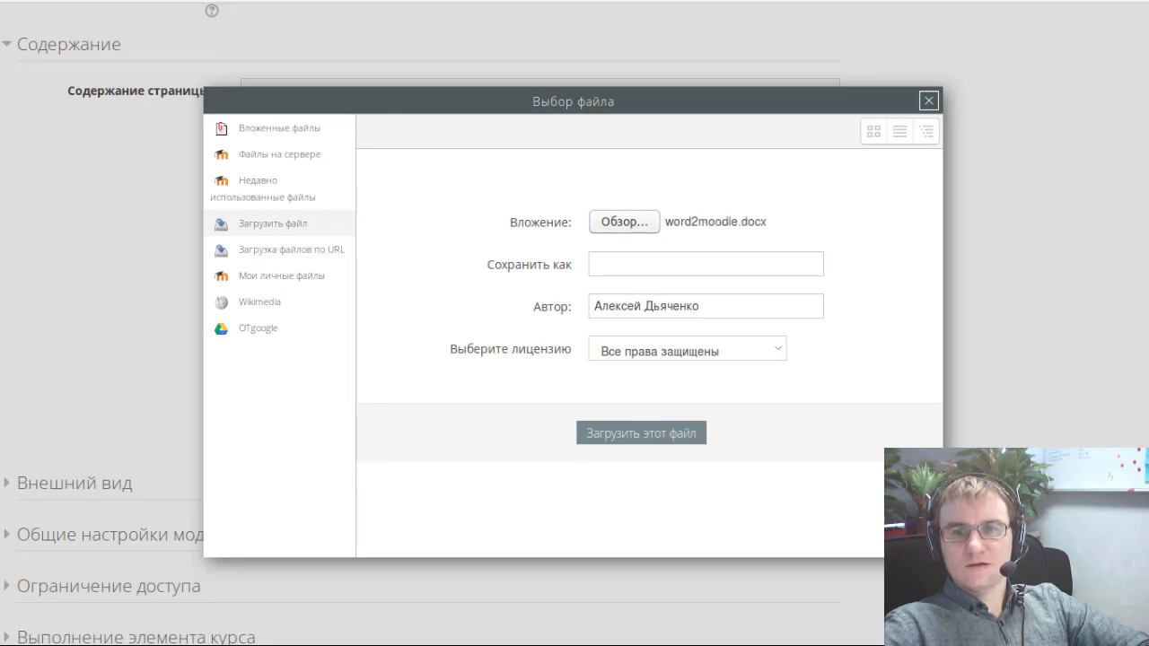
left_click(600, 433)
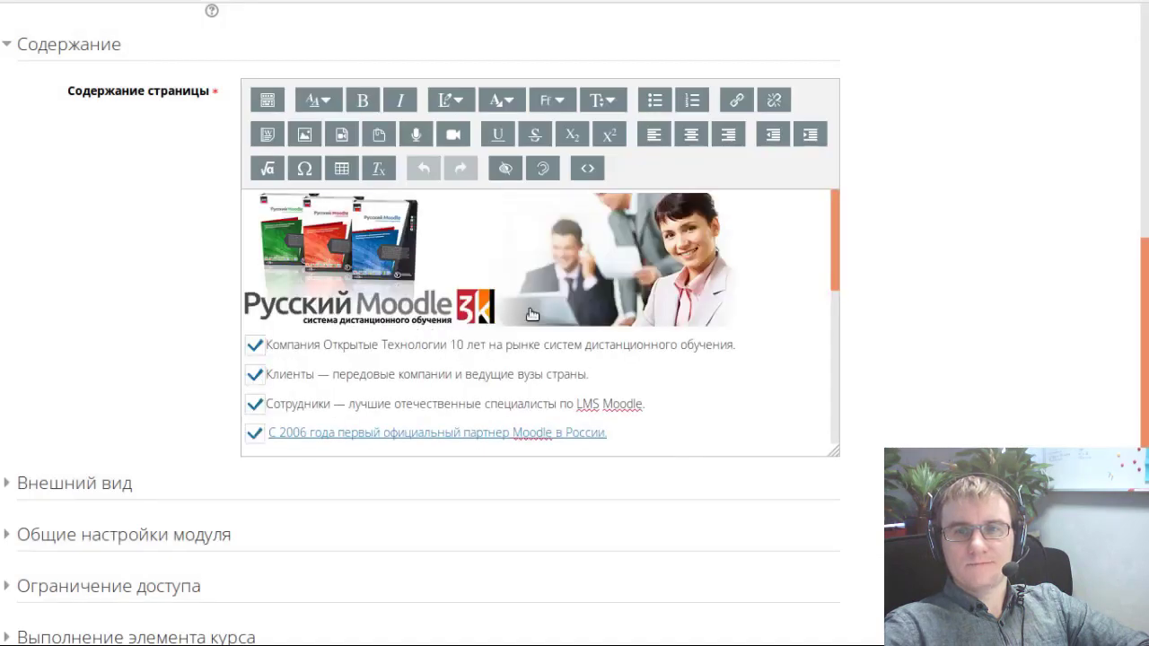
left_click_drag(832, 247, 817, 364)
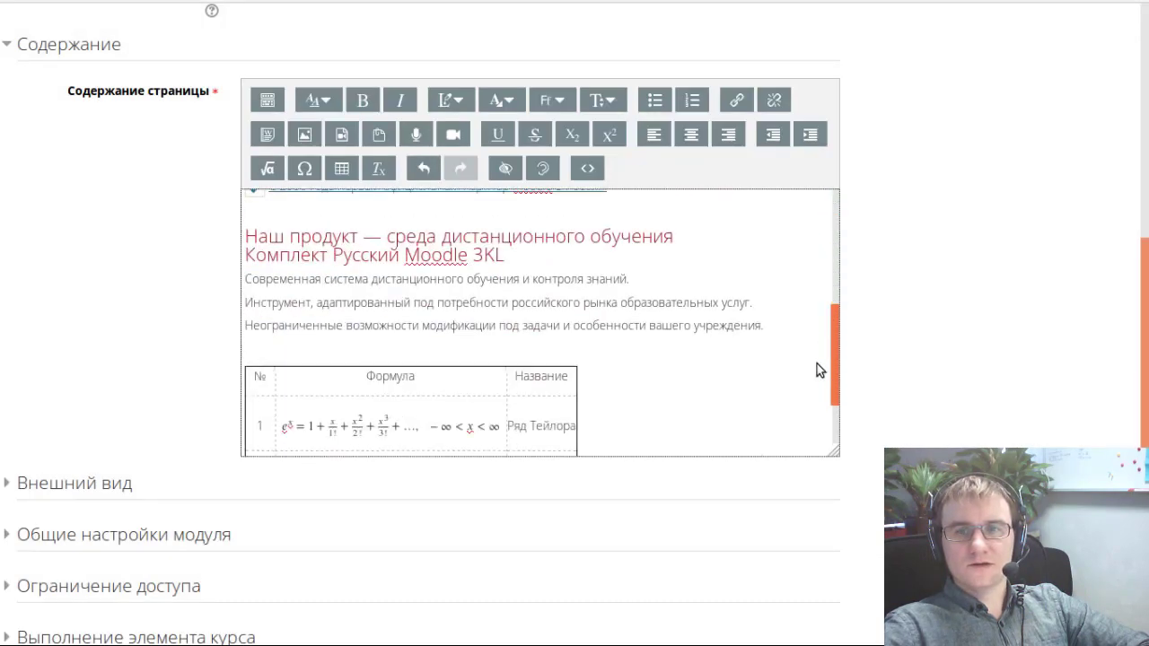
scroll(808, 395, "down", 2)
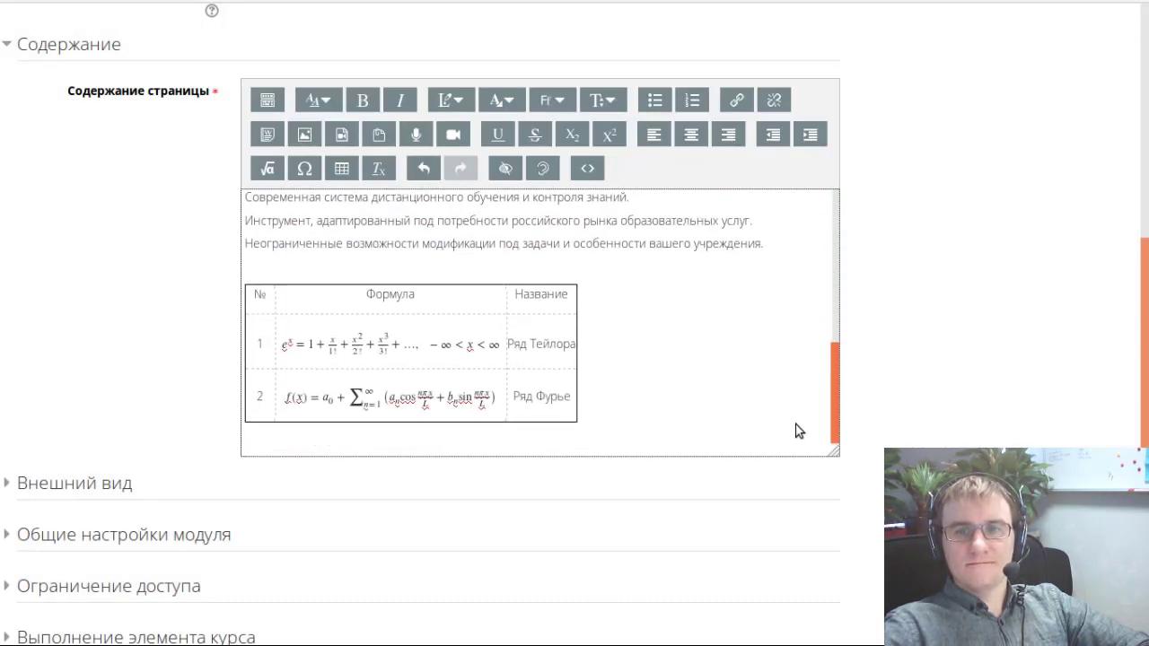
scroll(798, 431, "up", 7)
scroll(810, 262, "up", 1)
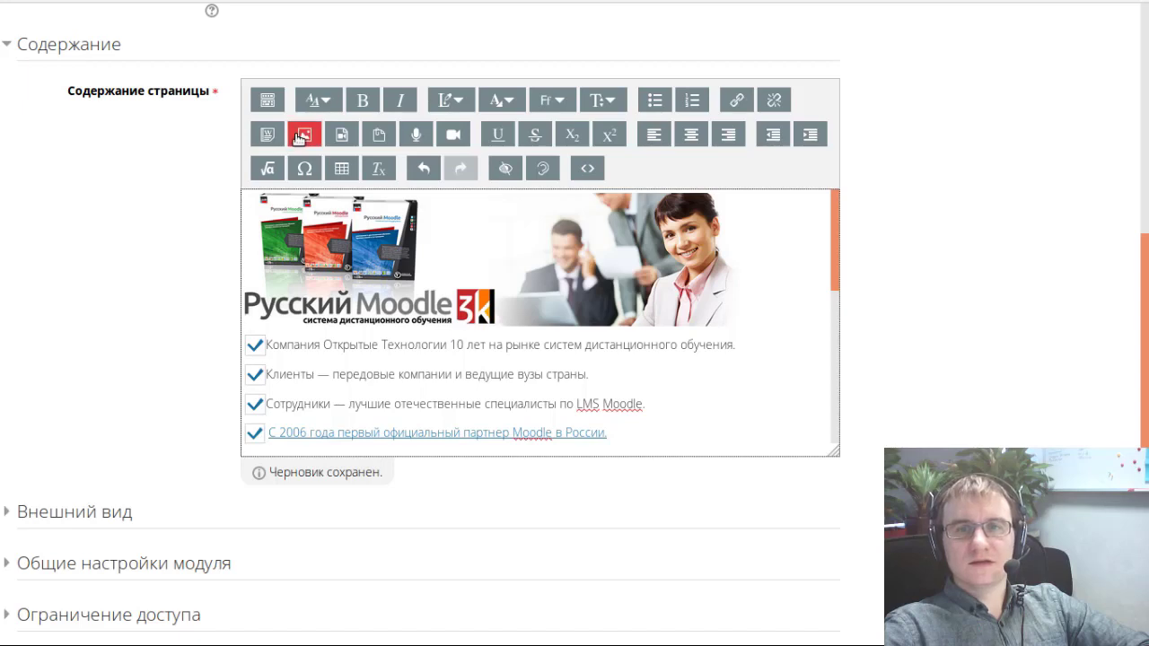
scroll(495, 326, "down", 3)
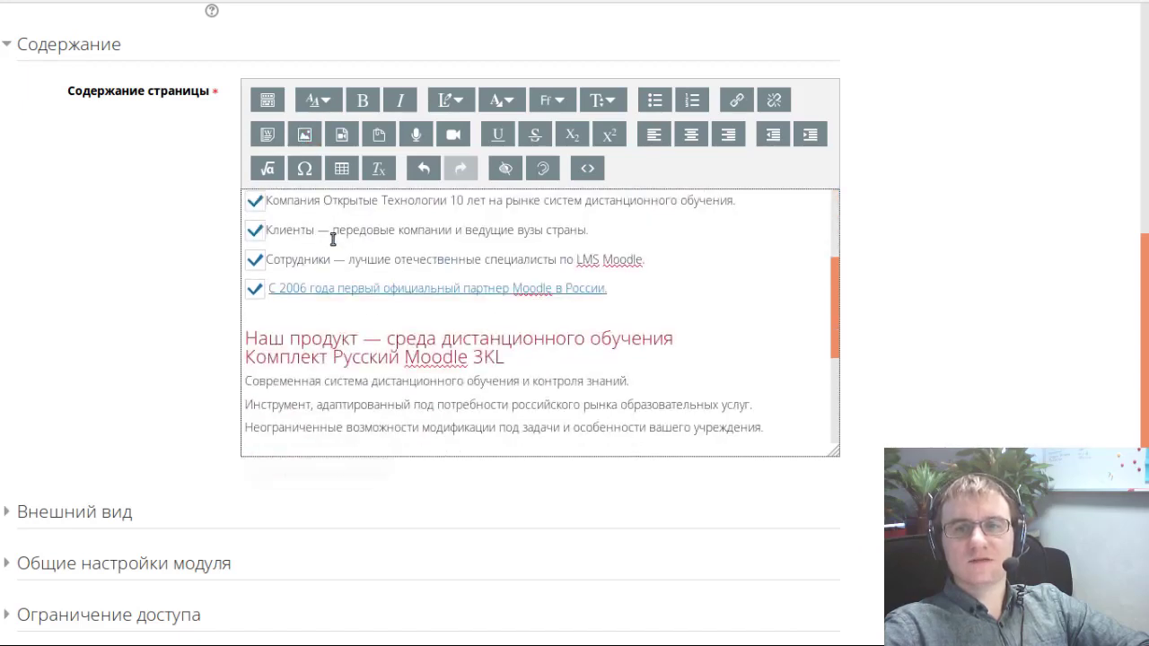
left_click_drag(333, 231, 586, 238)
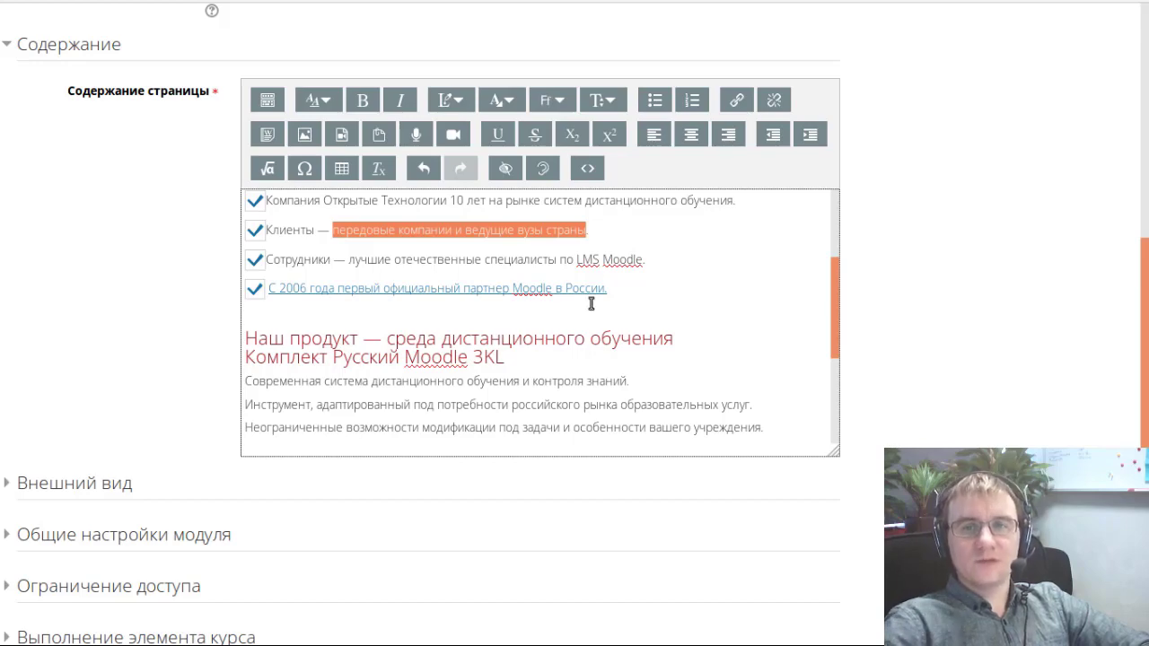
left_click(737, 100)
left_click(727, 239)
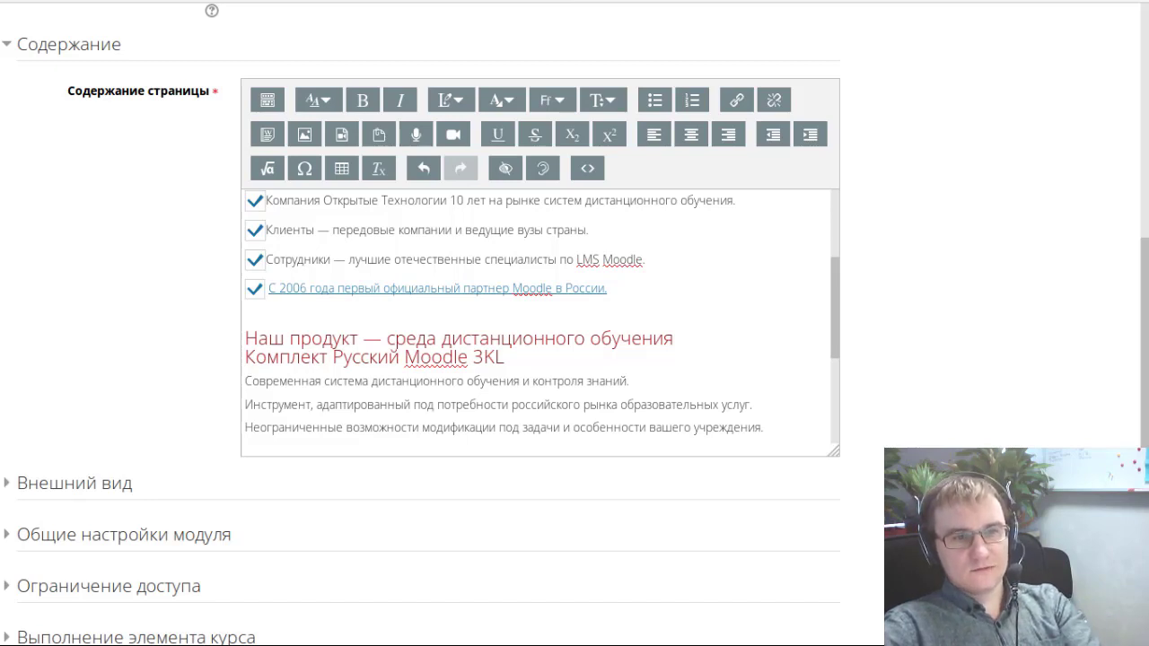
- Check the «Наша трансляция» line and the formula table in the page content
key("alt+Tab")
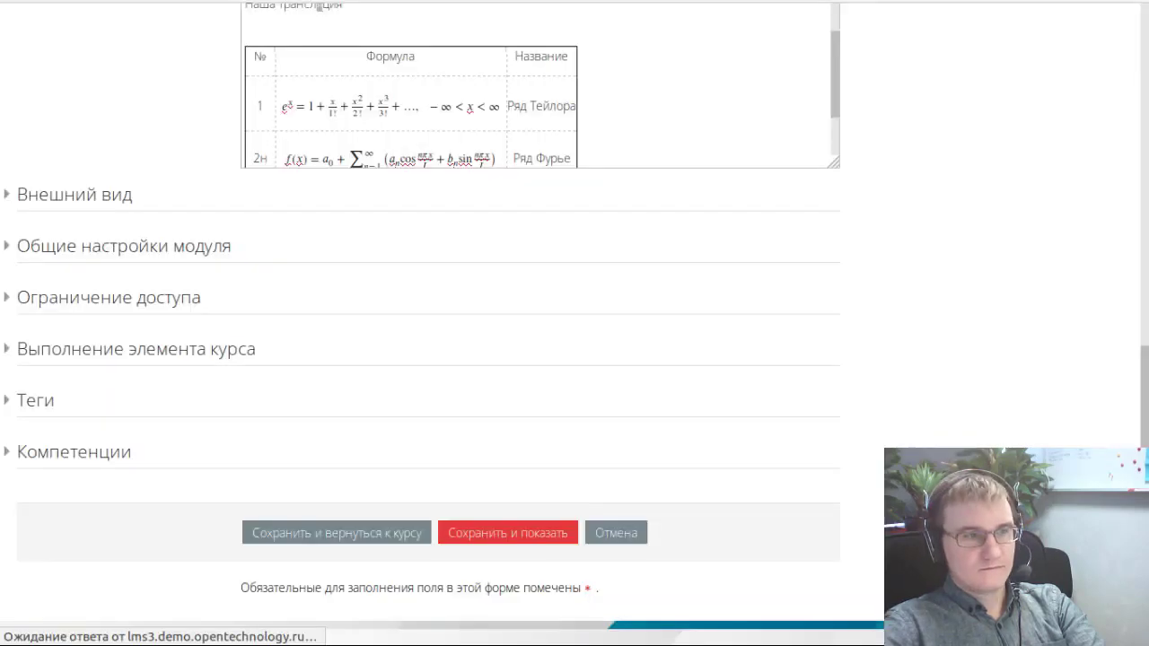
scroll(734, 395, "up", 3)
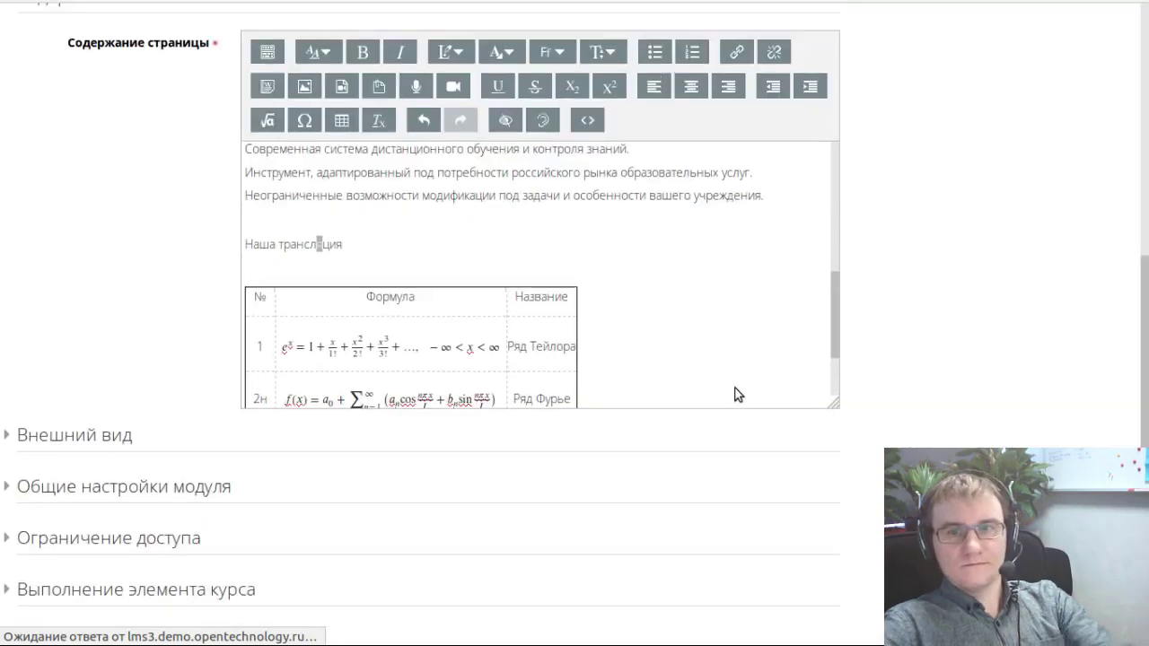
left_click(376, 241)
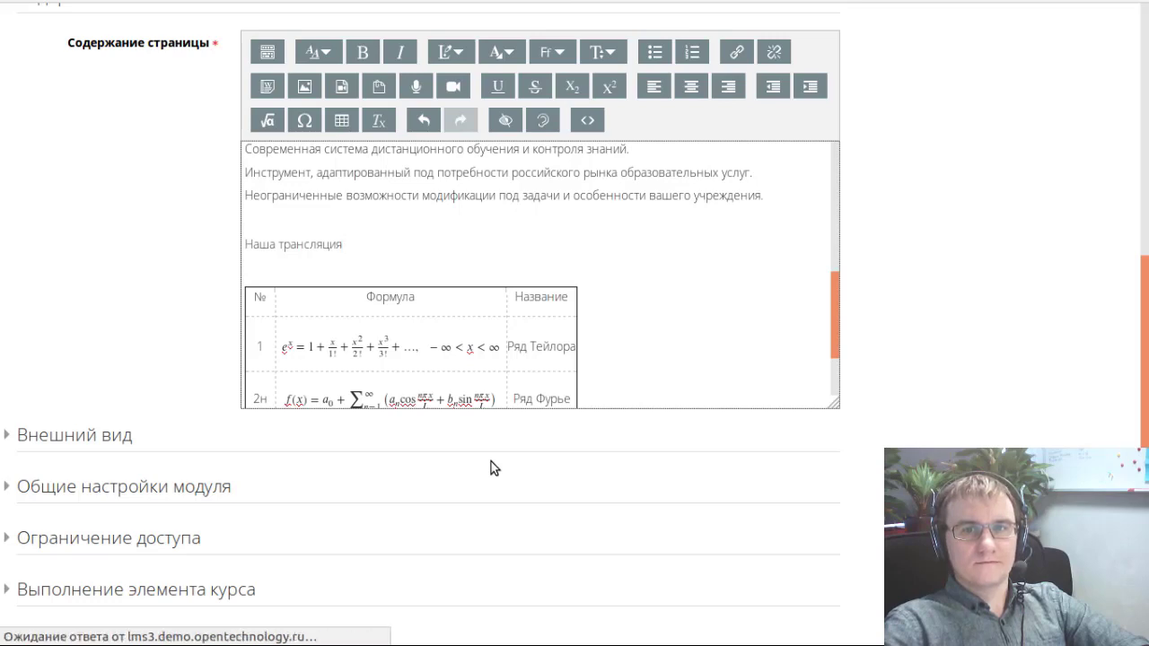
scroll(491, 461, "down", 3)
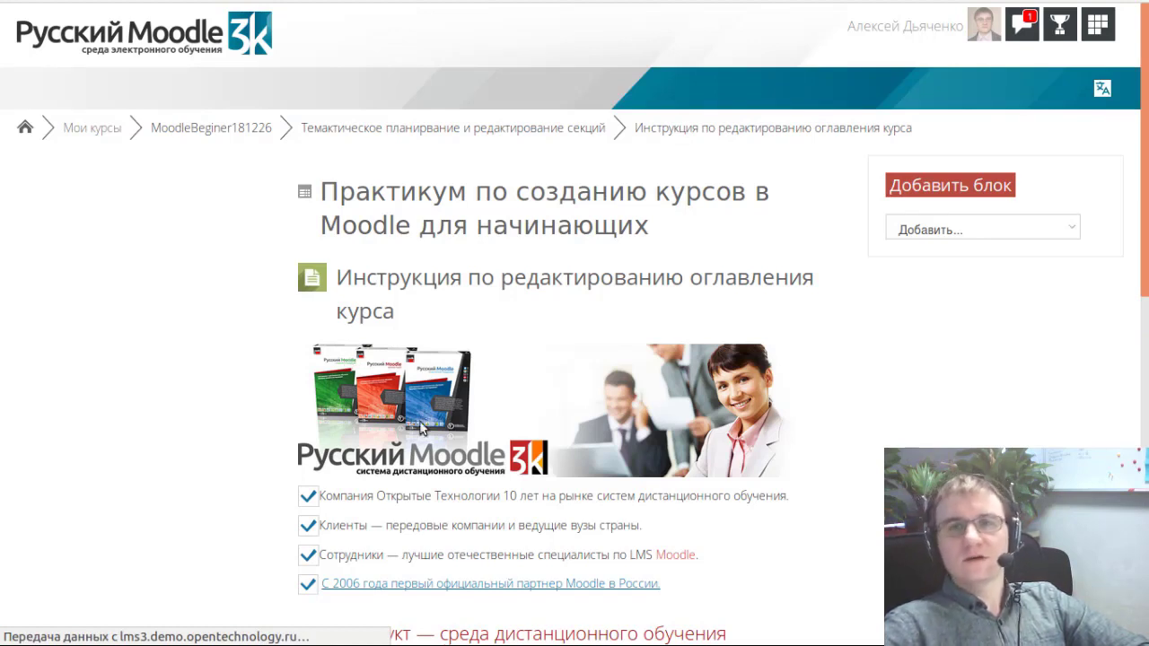
- Examine the saved «Инструкция по редактированию оглавления курса» page from its heading and banner to the «Наша трансляция» line and the formula table
scroll(426, 379, "down", 3)
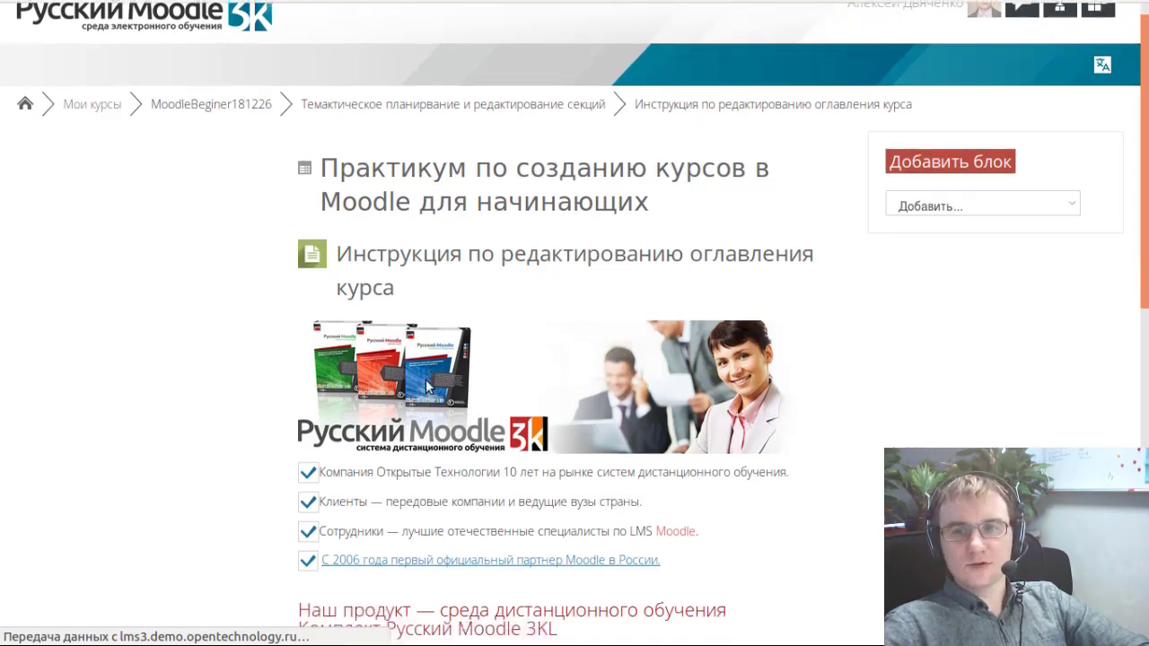
scroll(426, 379, "down", 5)
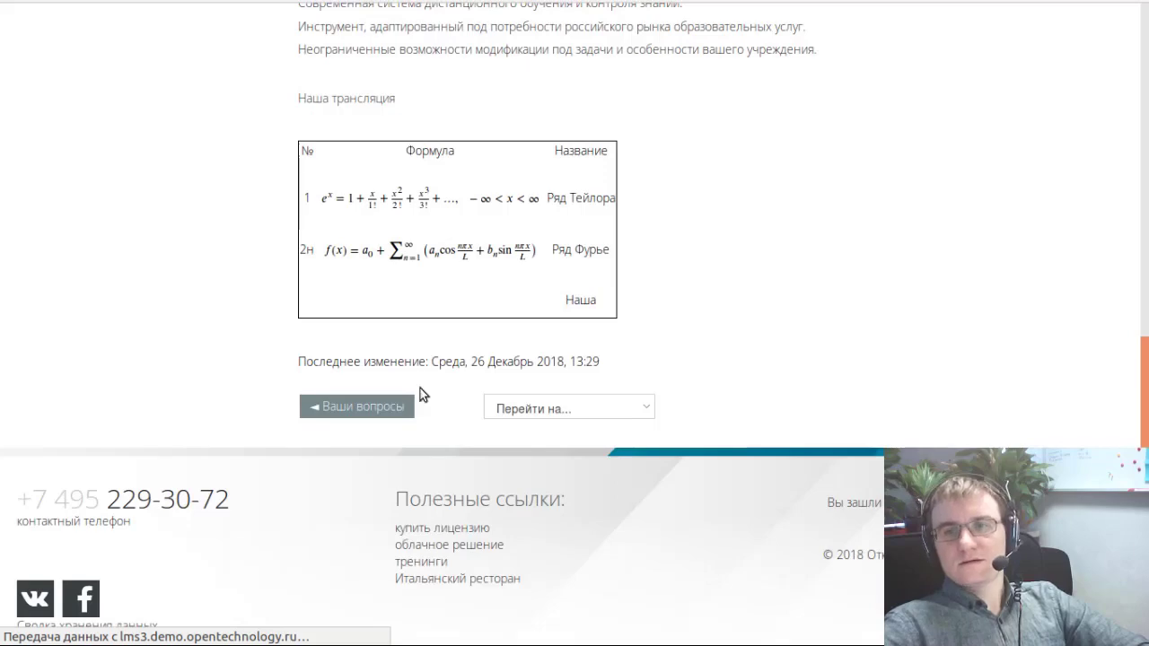
scroll(421, 388, "up", 6)
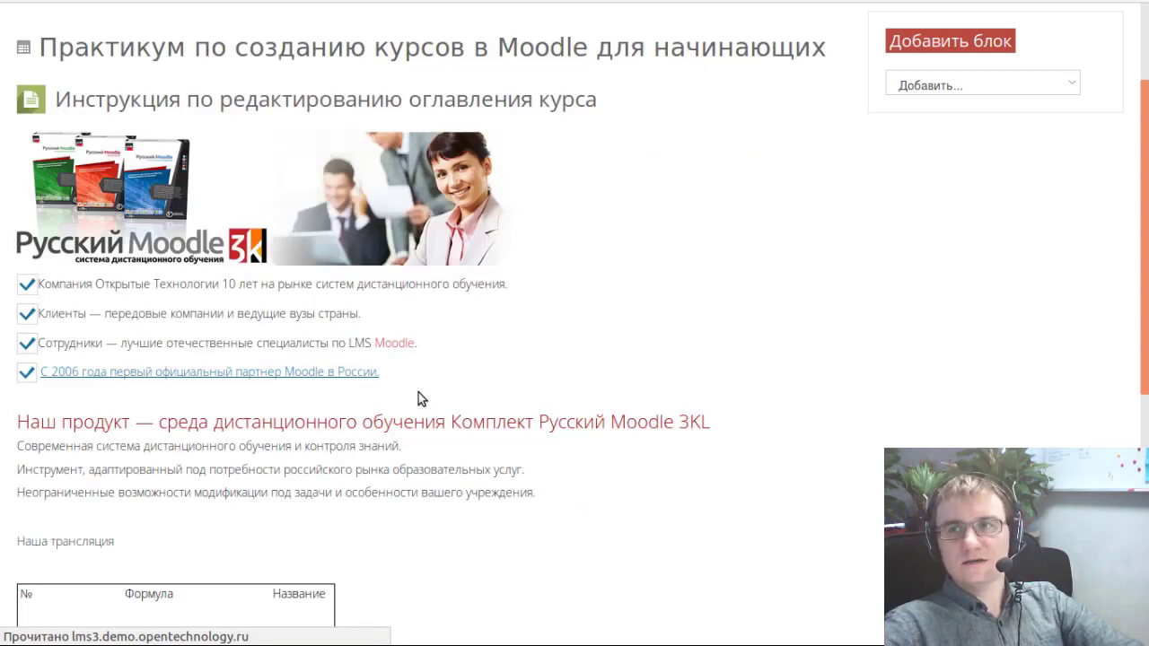
scroll(419, 392, "up", 2)
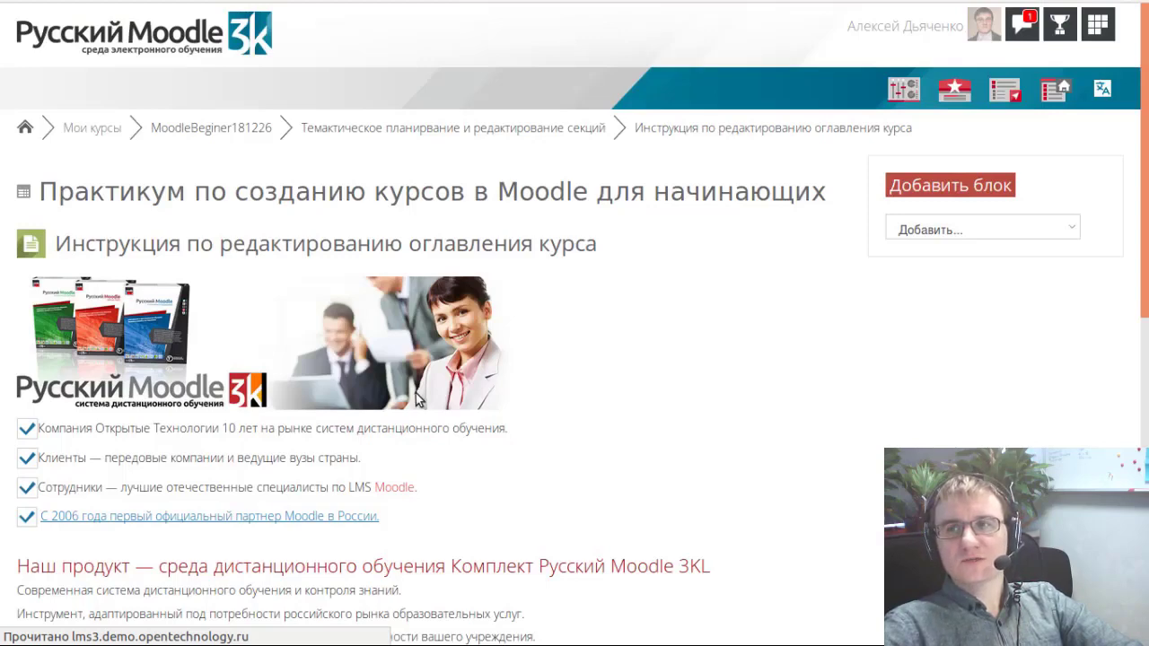
scroll(416, 395, "down", 6)
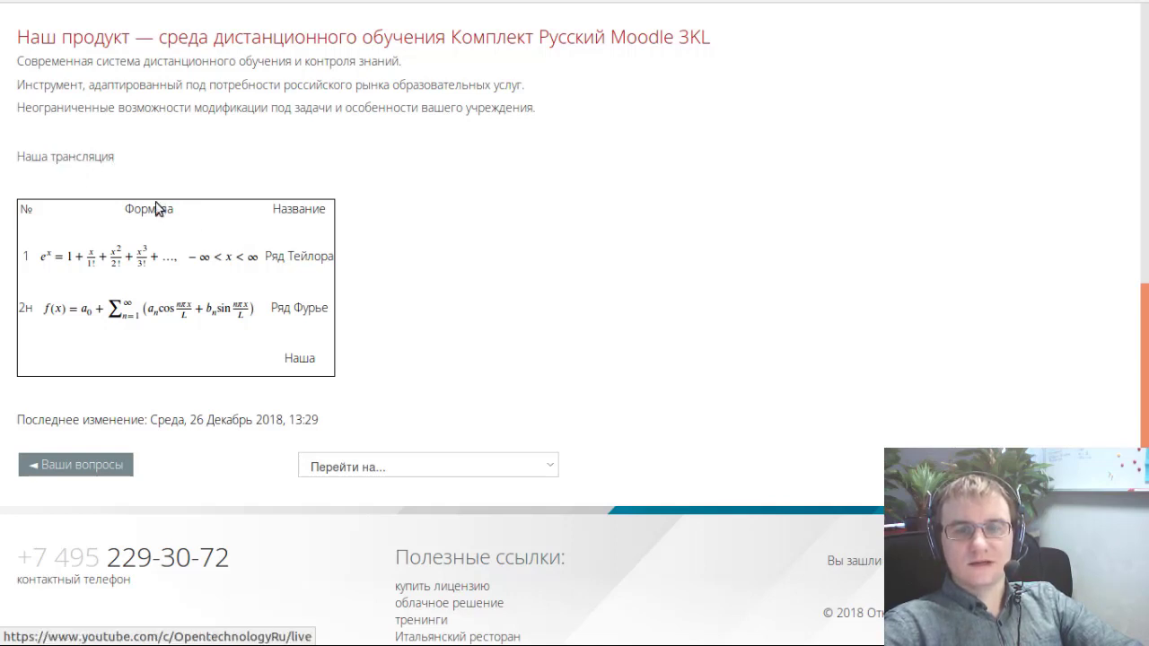
scroll(236, 264, "up", 3)
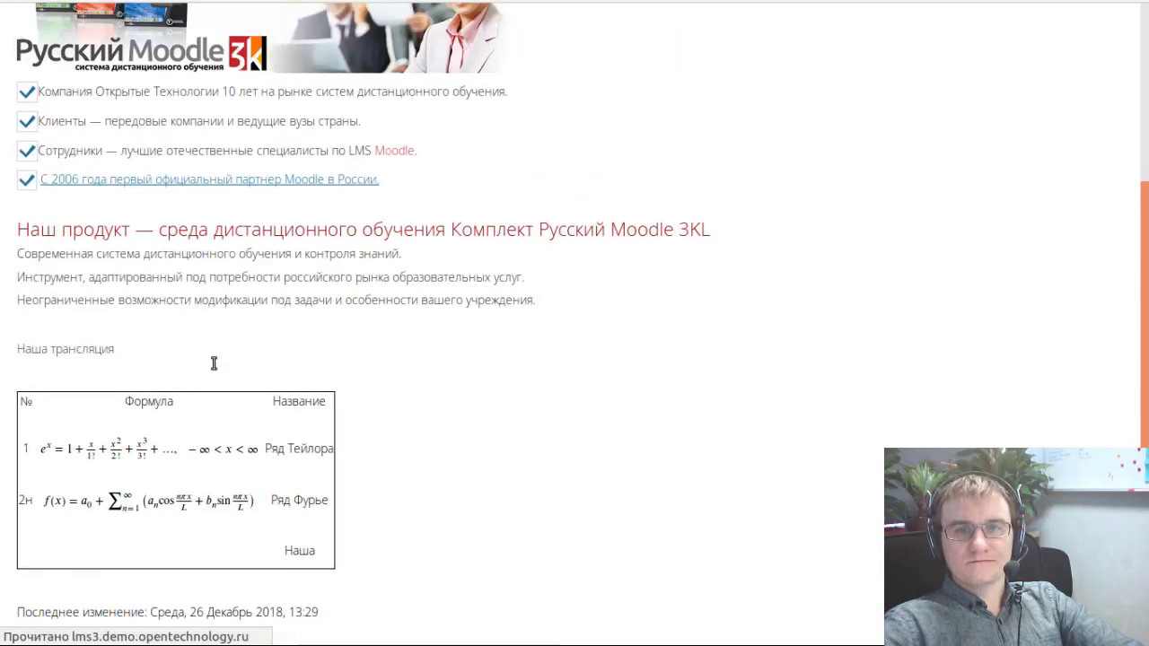
scroll(213, 370, "up", 1)
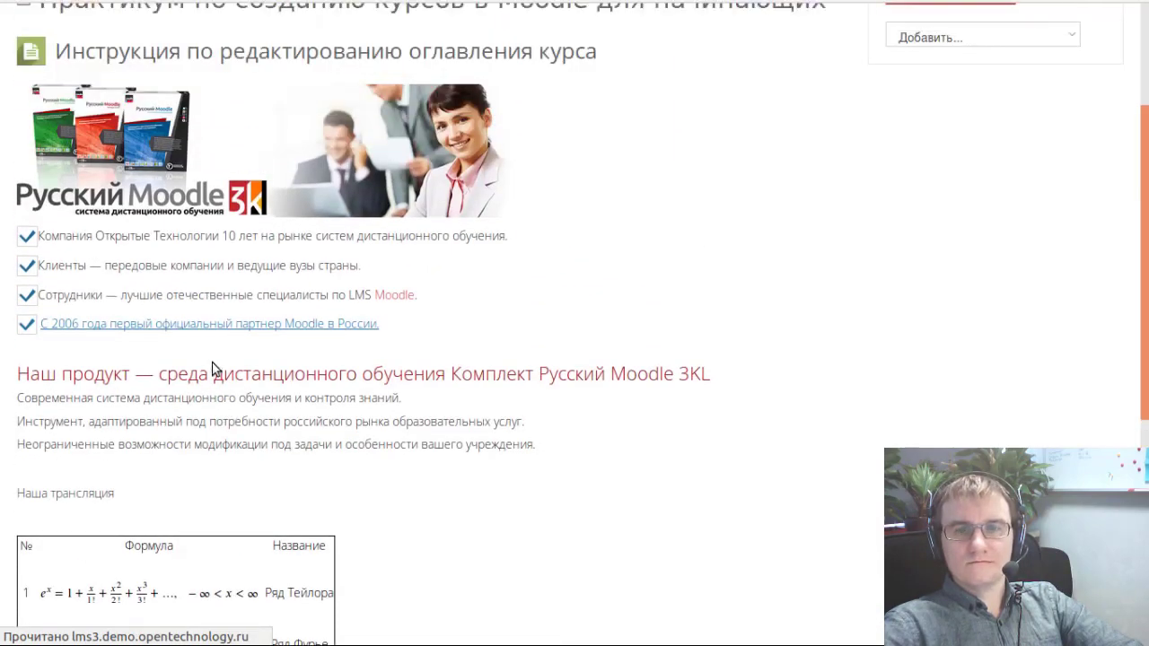
scroll(213, 362, "down", 2)
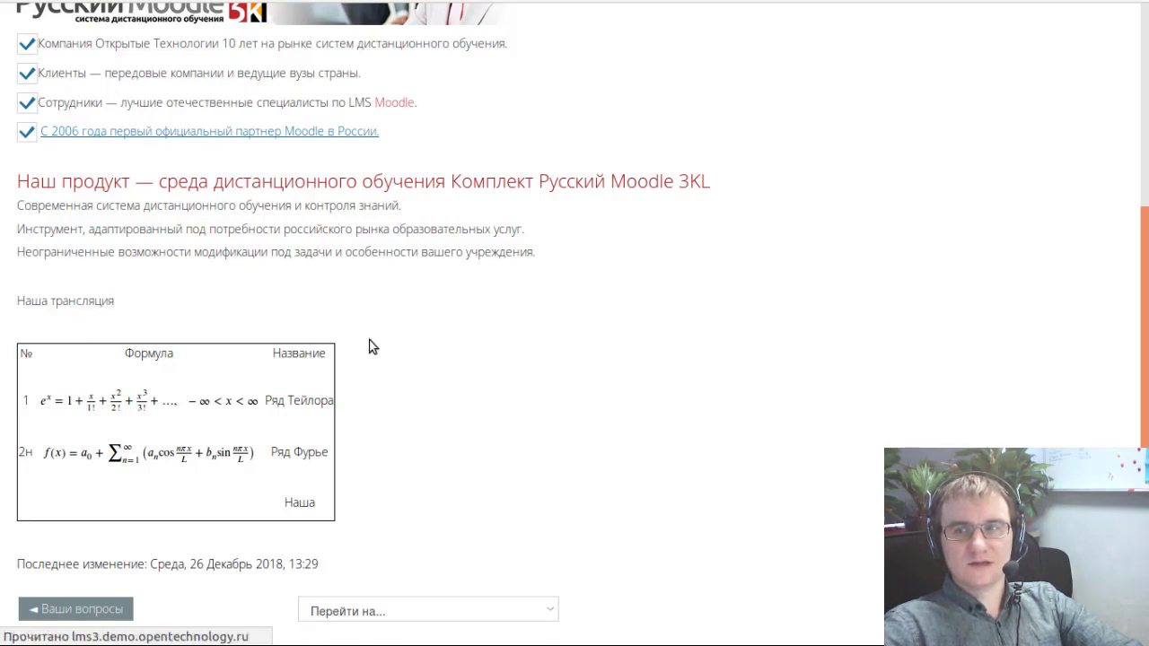
scroll(373, 348, "up", 3)
scroll(372, 348, "up", 1)
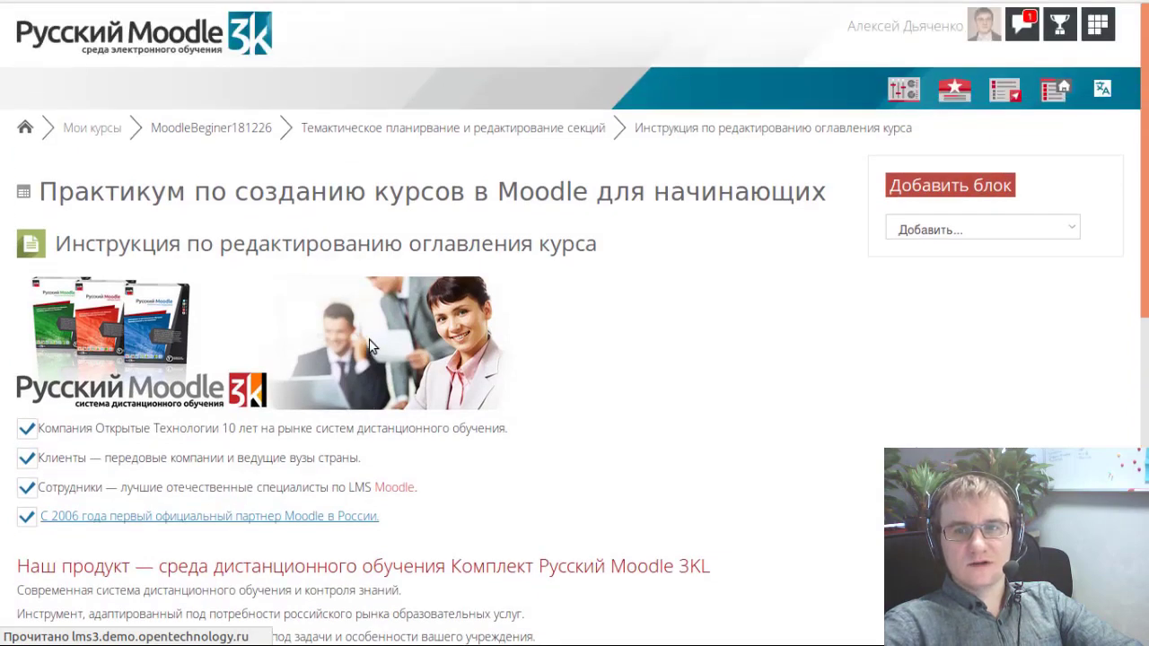
scroll(534, 334, "down", 2)
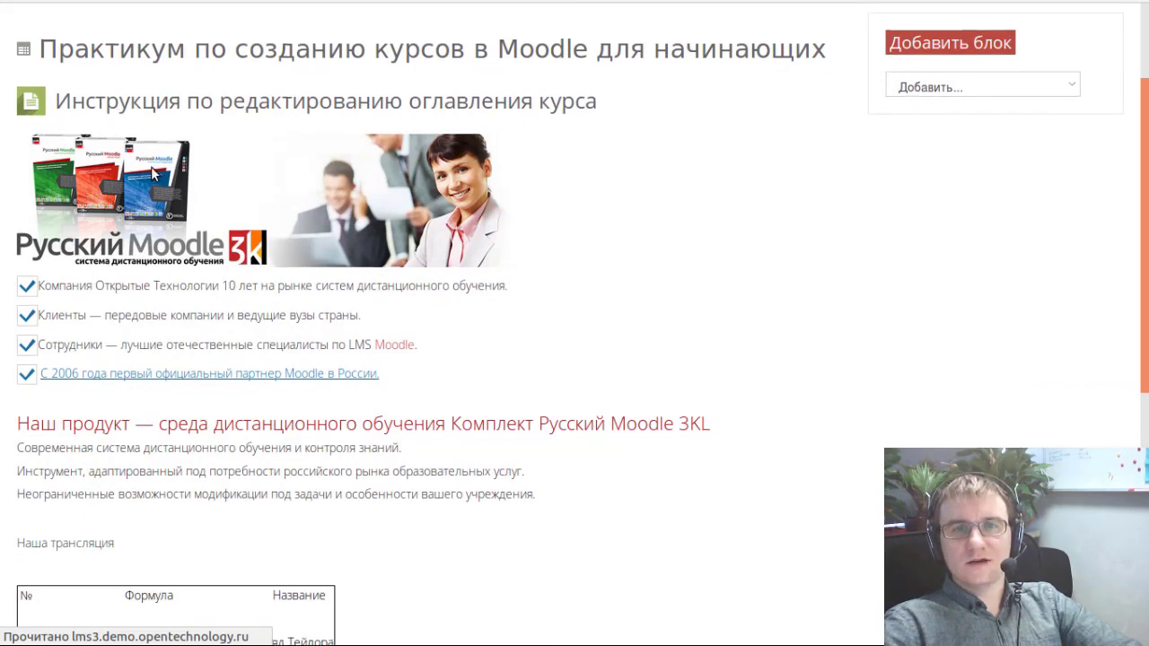
scroll(151, 166, "up", 1)
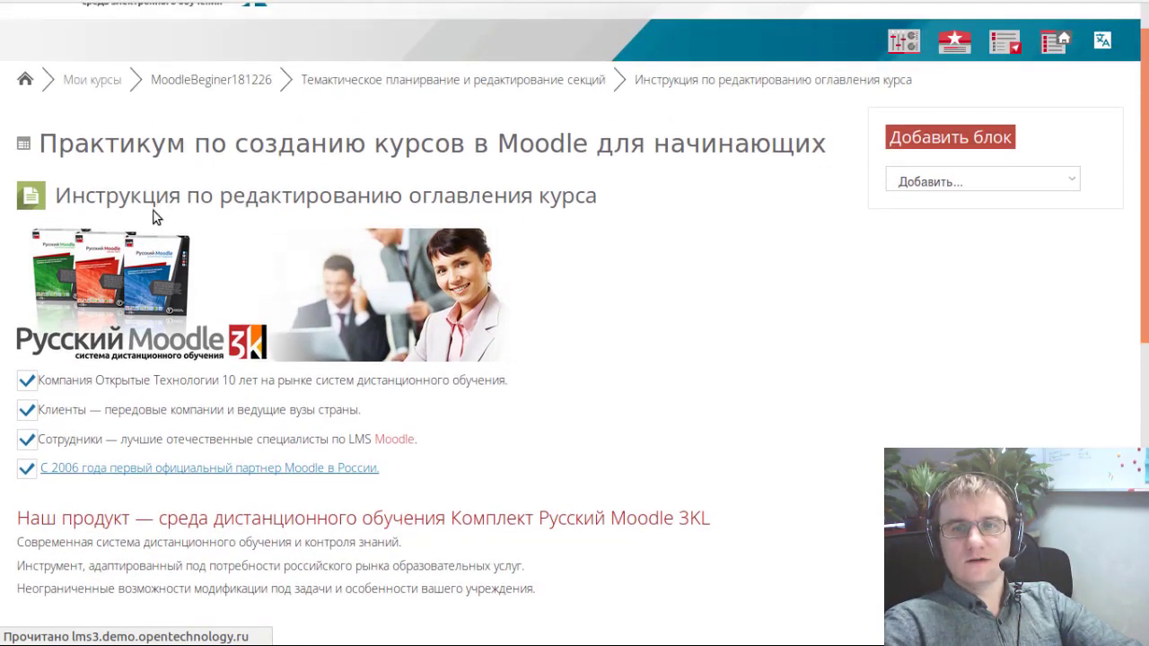
scroll(148, 216, "down", 2)
scroll(151, 384, "down", 1)
scroll(151, 384, "down", 3)
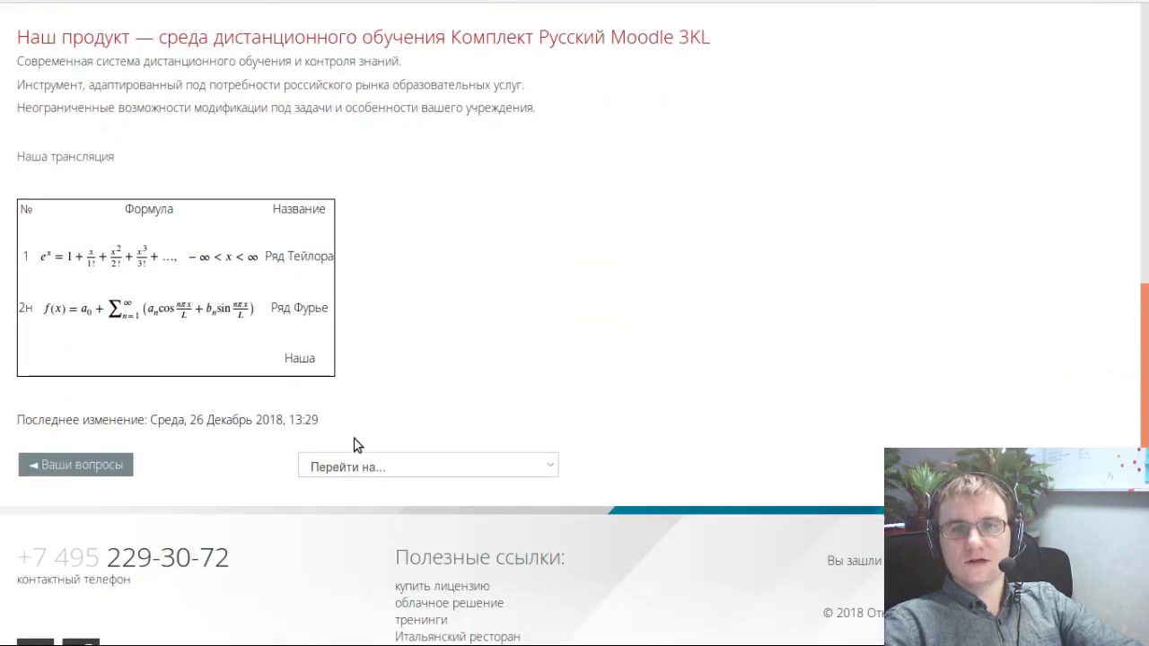
scroll(355, 445, "up", 6)
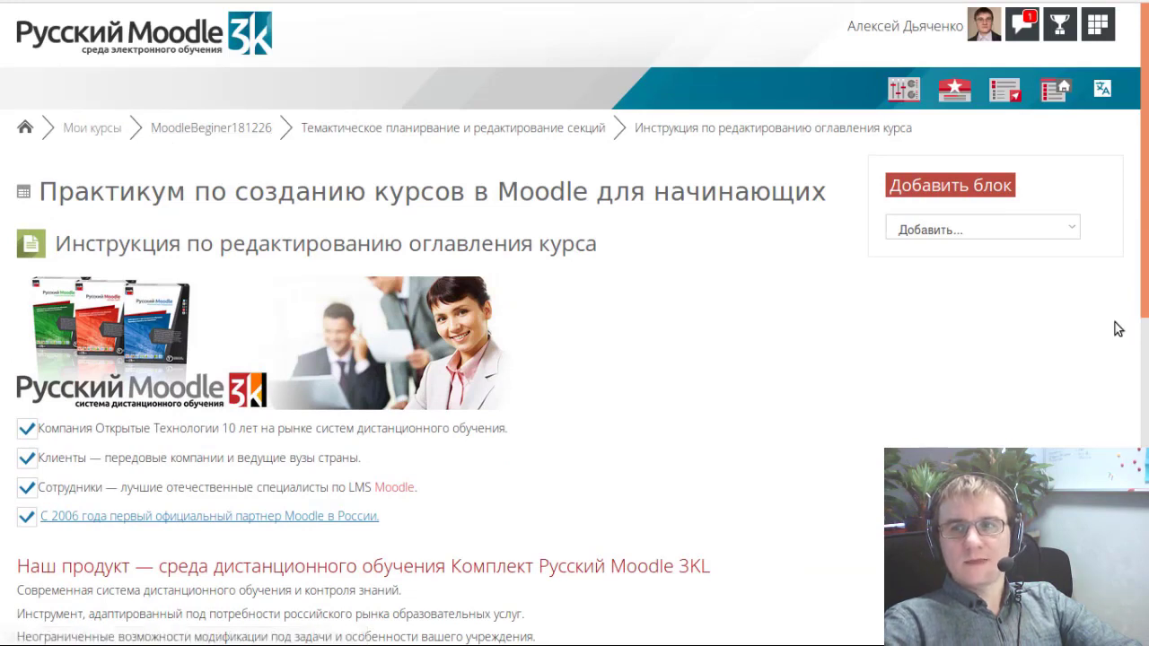
left_click(1051, 232)
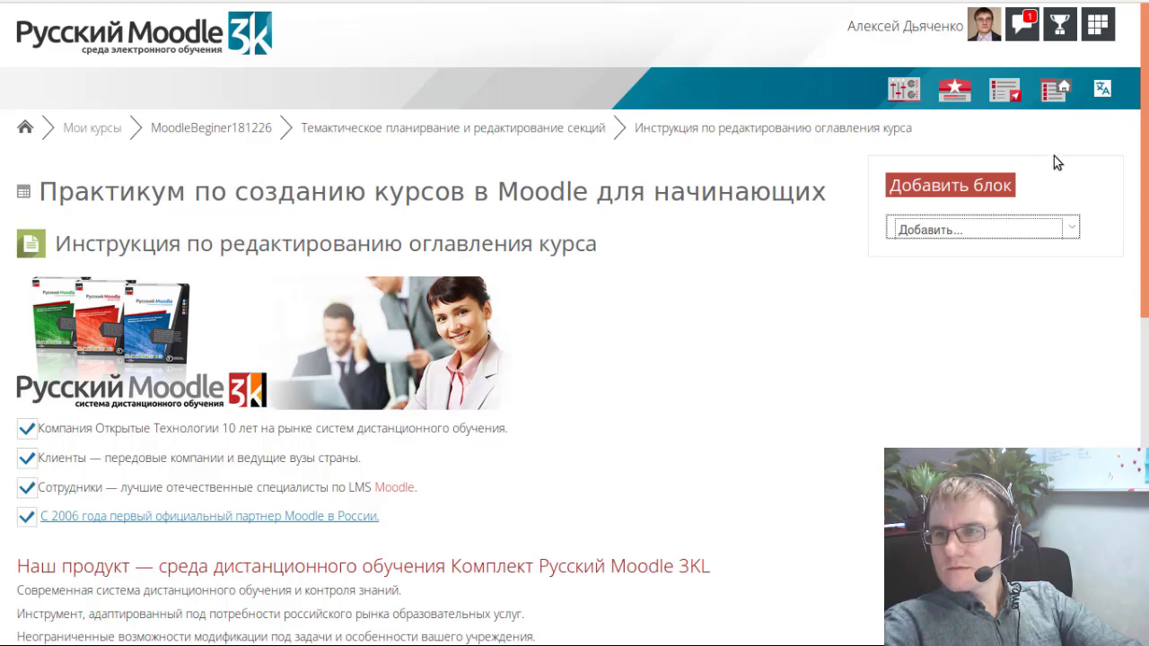
left_click(1055, 90)
left_click(998, 92)
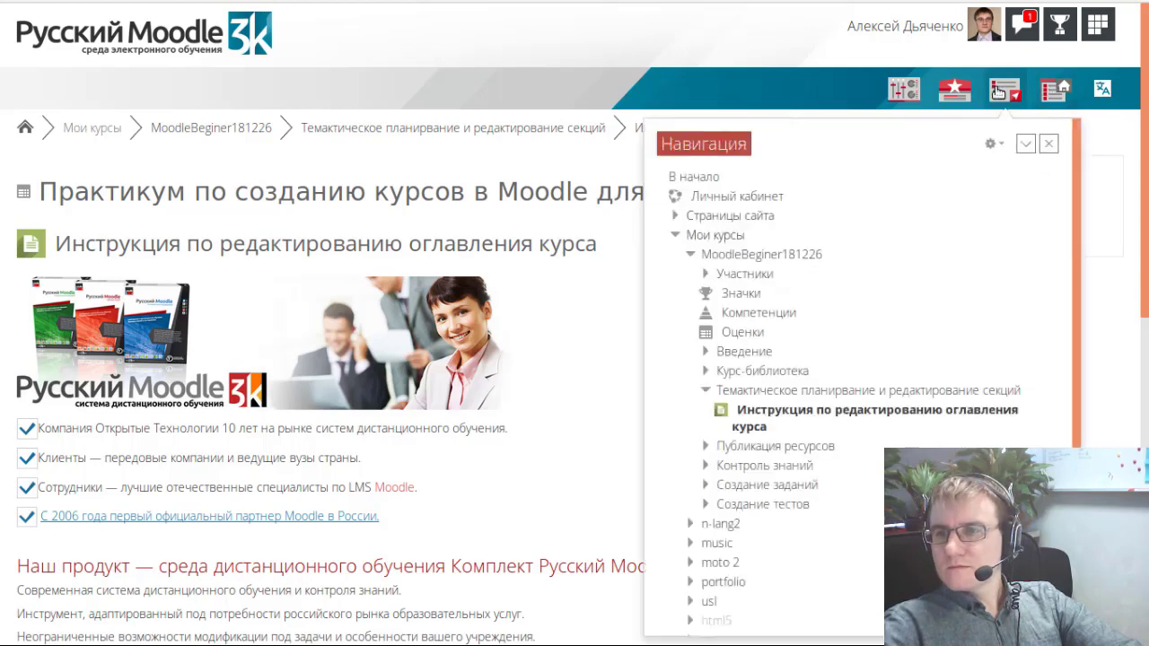
left_click(941, 92)
left_click(908, 90)
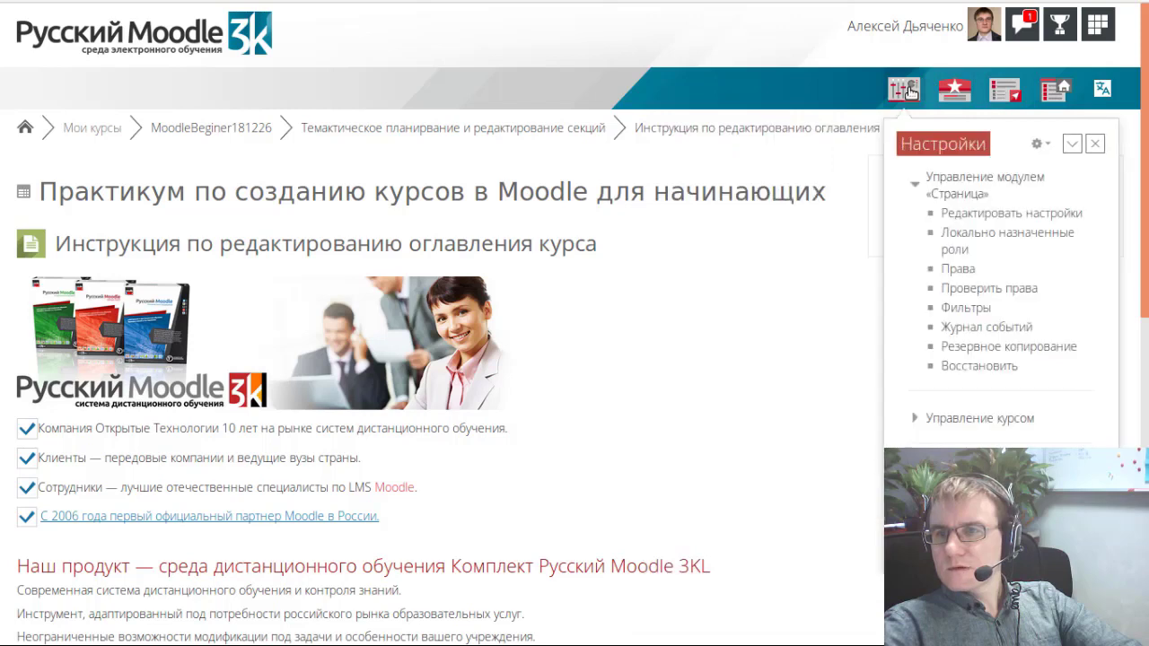
left_click(769, 398)
left_click(980, 236)
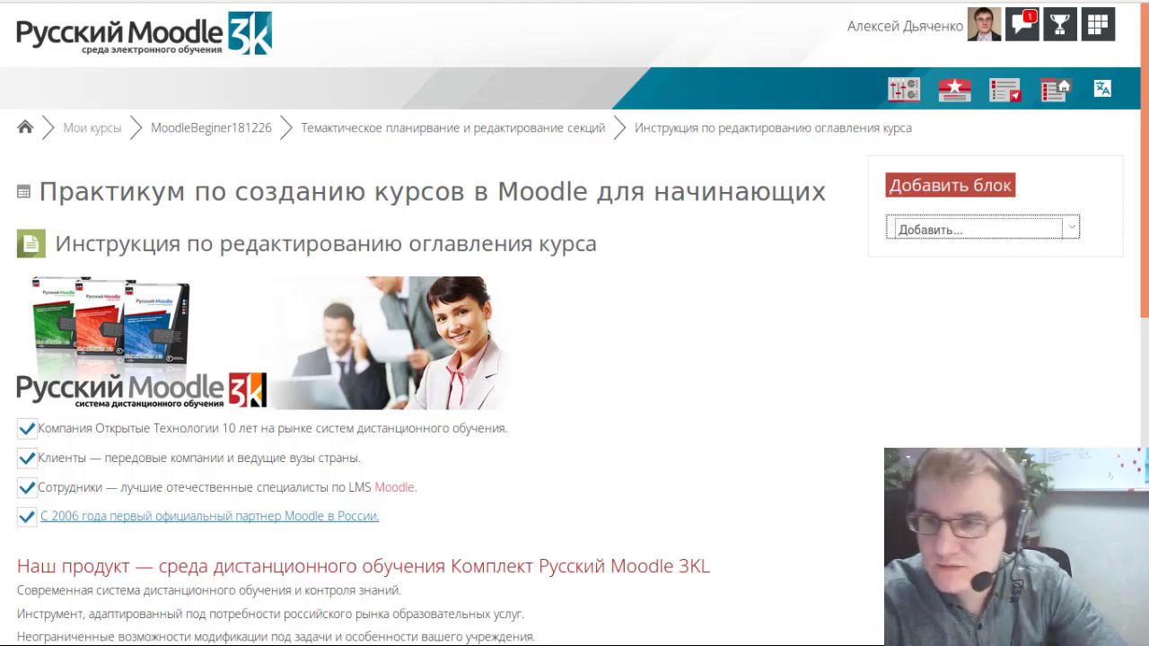
left_click(780, 355)
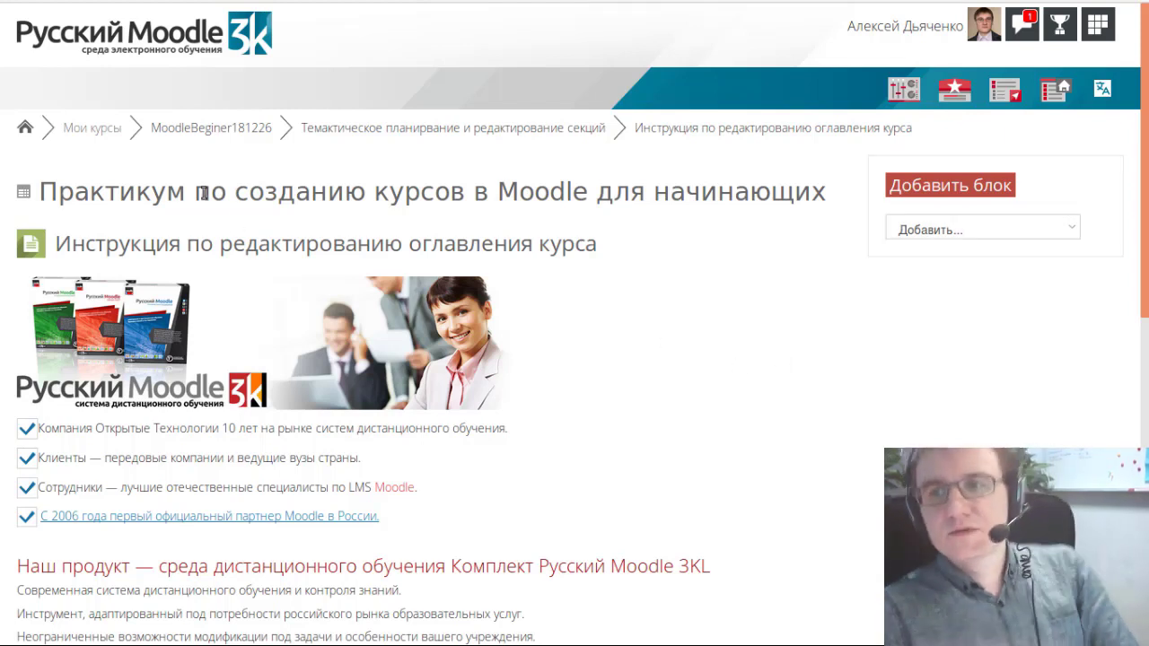
- Return from the instruction page to the main page of the course MoodleBeginer181226
left_click(205, 133)
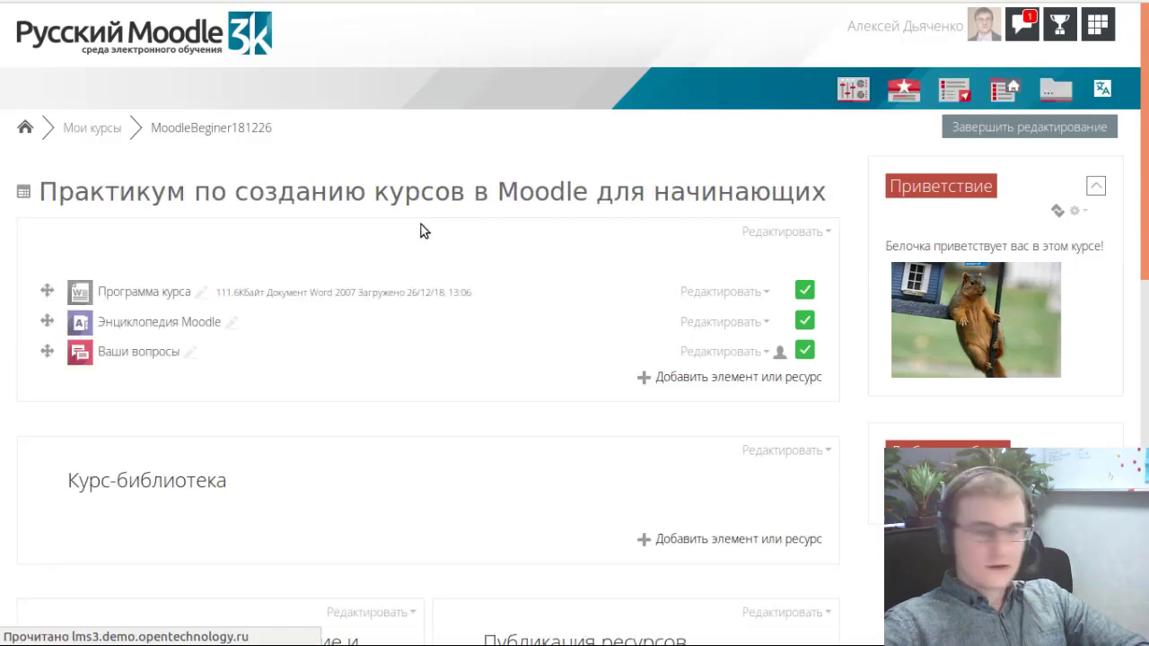
scroll(421, 224, "down", 3)
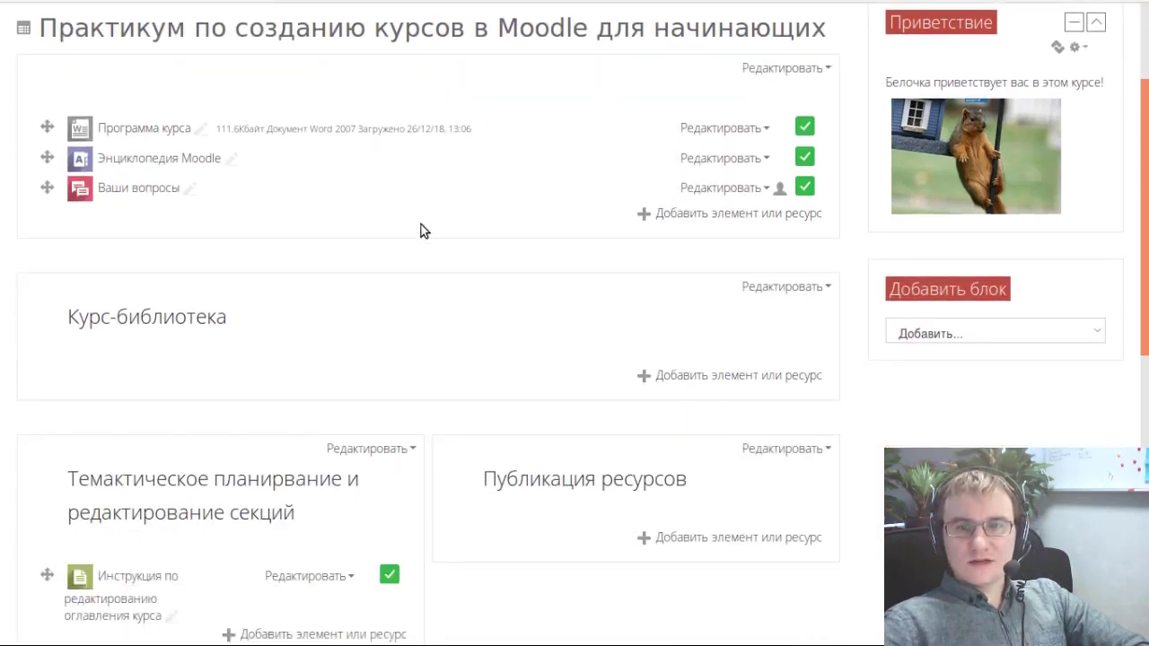
scroll(421, 232, "down", 2)
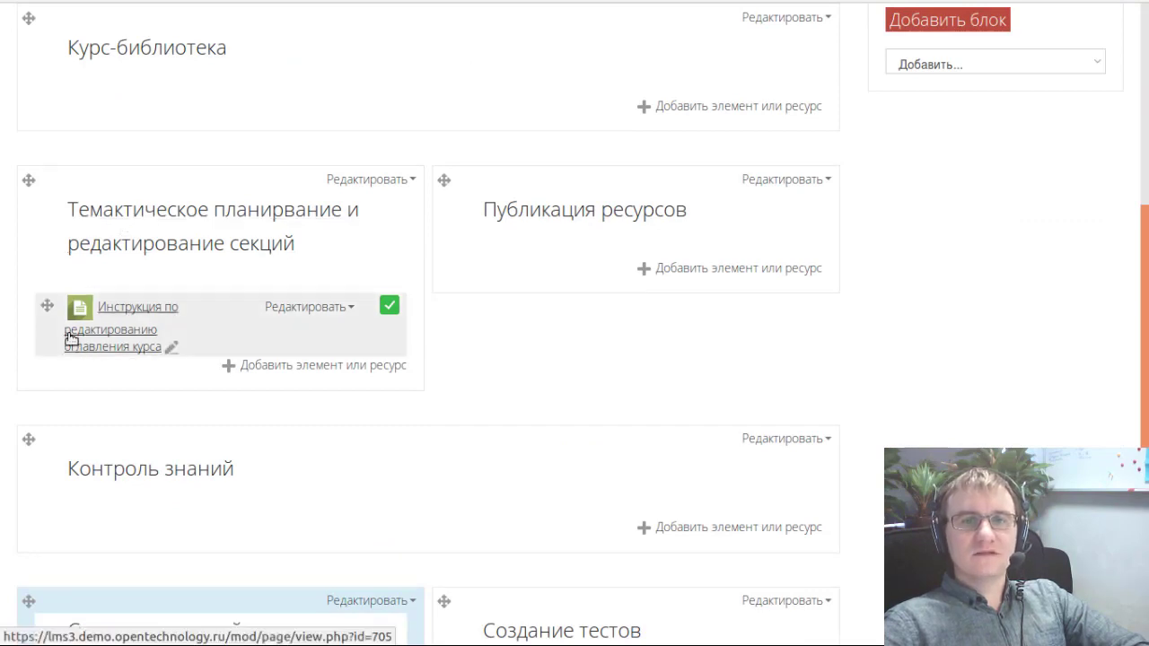
scroll(70, 333, "down", 1)
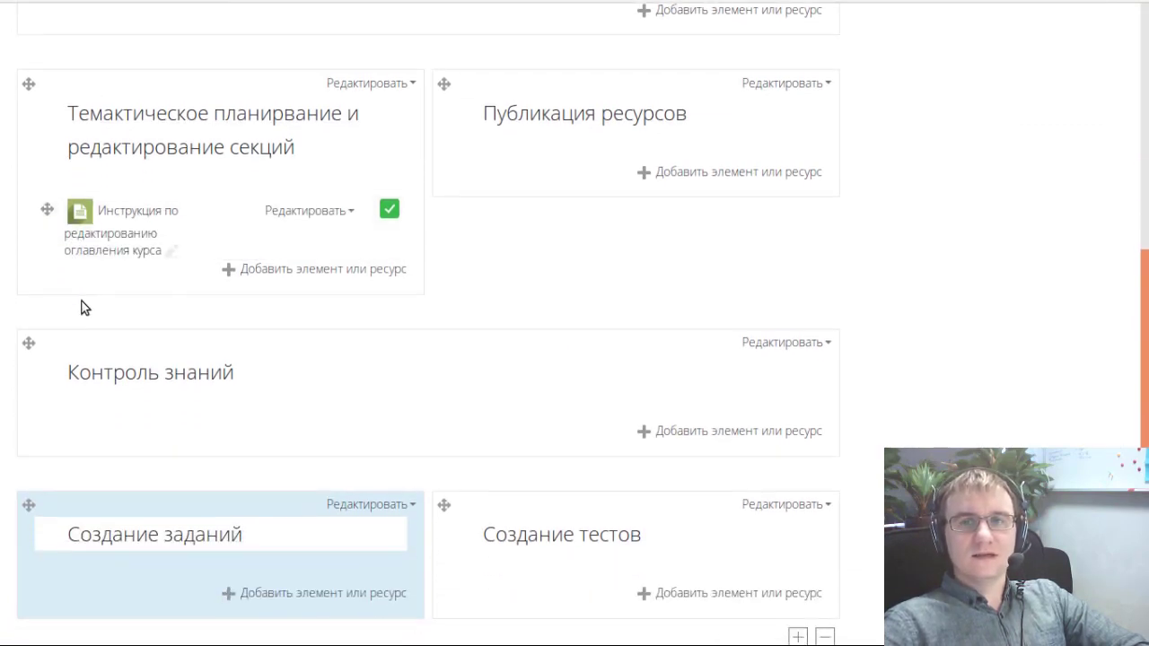
- Move the page «Инструкция по редактированию оглавления курса» to the «Публикация ресурсов» topic and back to «Тематическое планирвание и редактирование секций»
left_click_drag(44, 260, 526, 204)
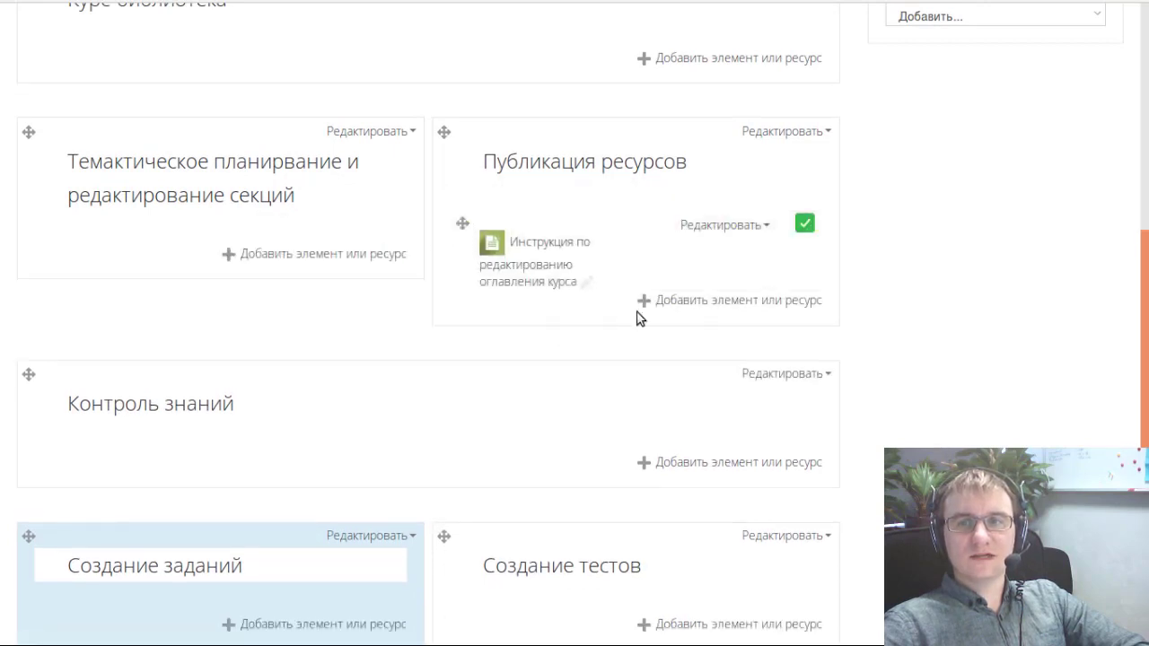
left_click(769, 226)
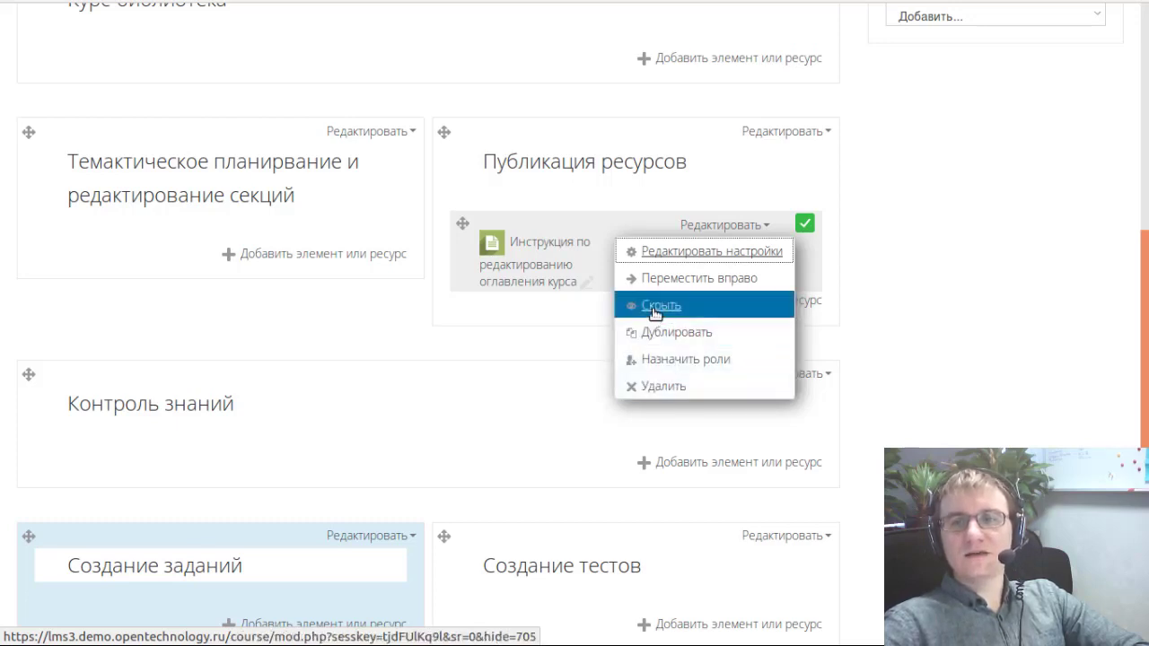
left_click(528, 359)
left_click_drag(460, 222, 57, 195)
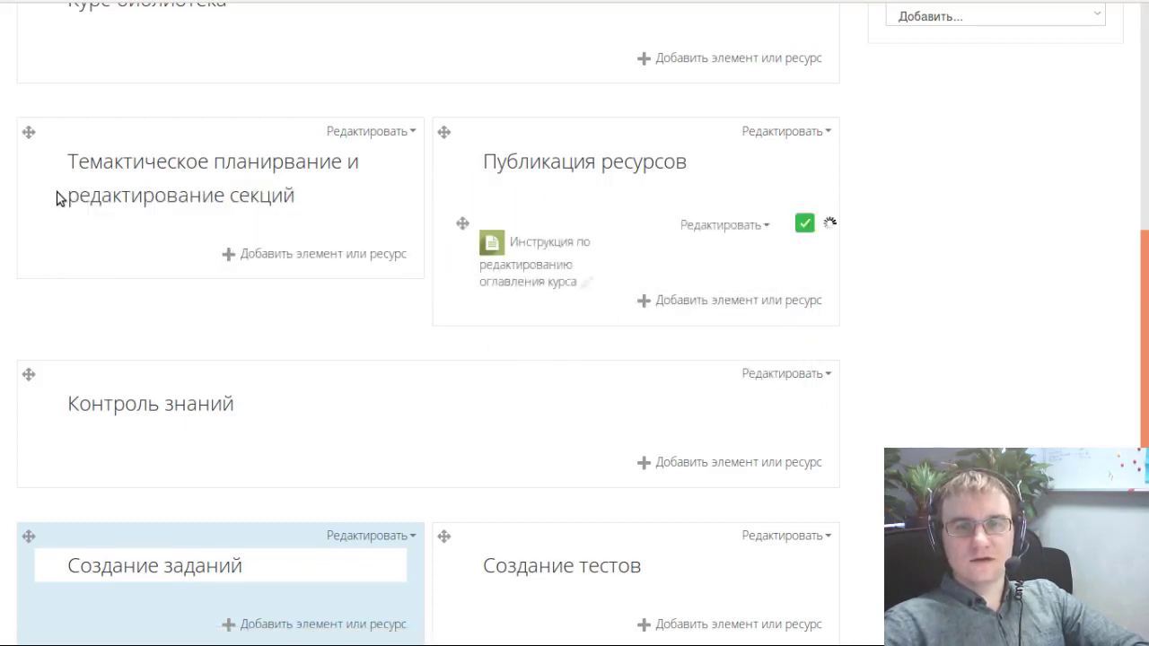
left_click_drag(466, 222, 203, 215)
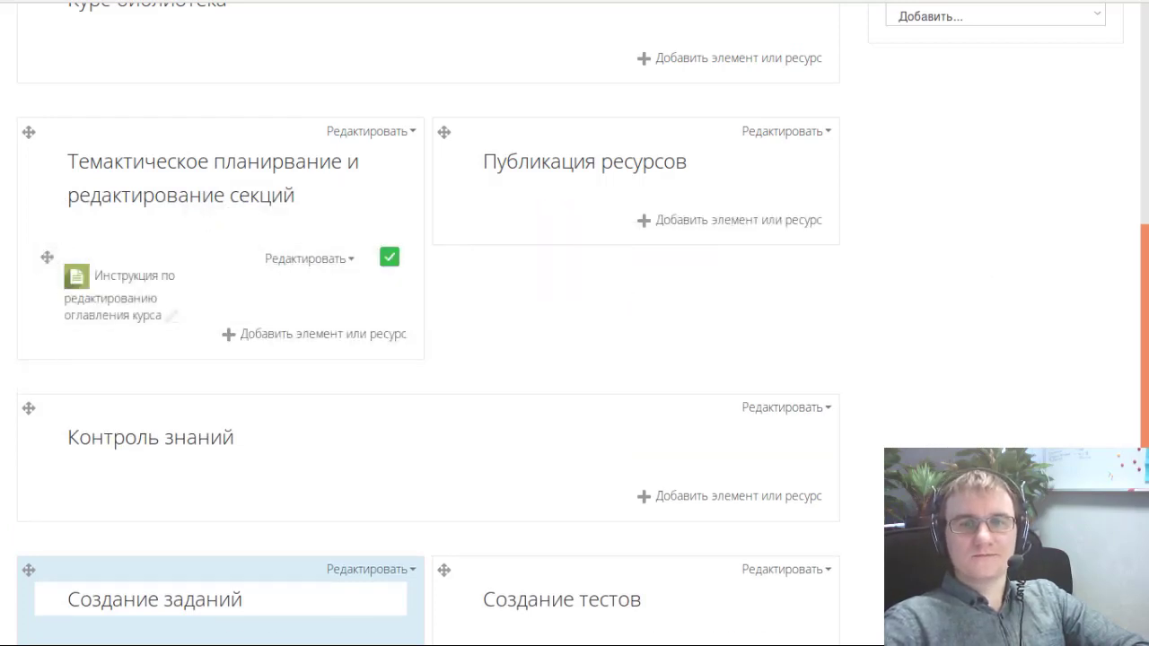
- Start adding a new Задание activity in the «Тематическое планирвание и редактирование секций» topic
scroll(372, 239, "down", 2)
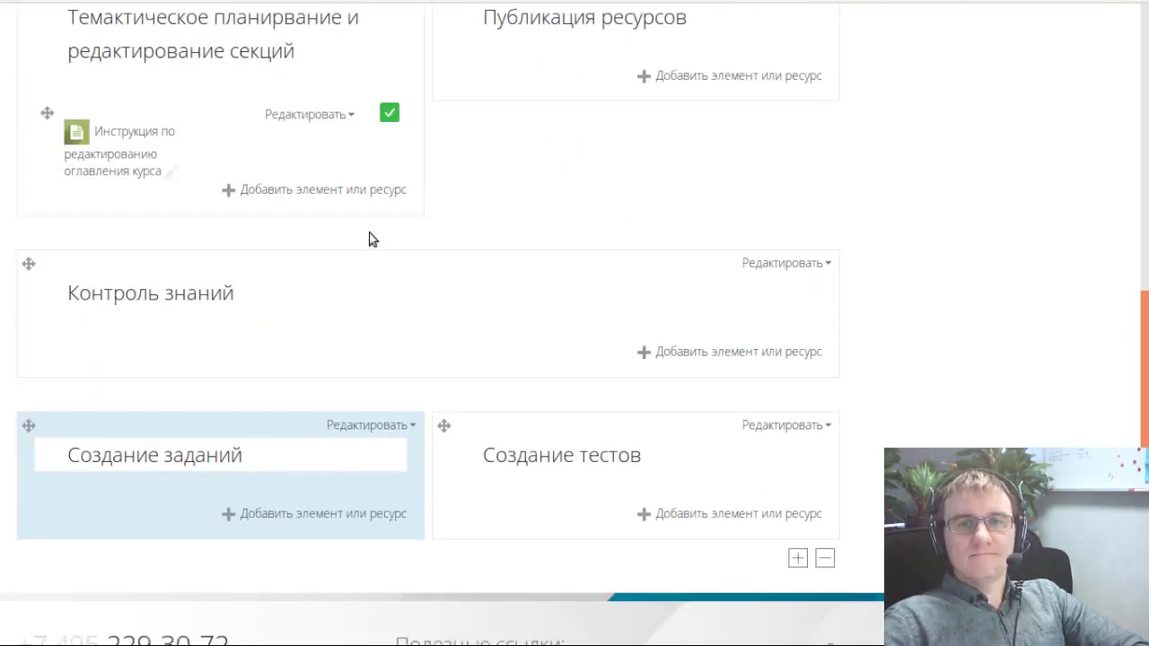
scroll(485, 243, "up", 1)
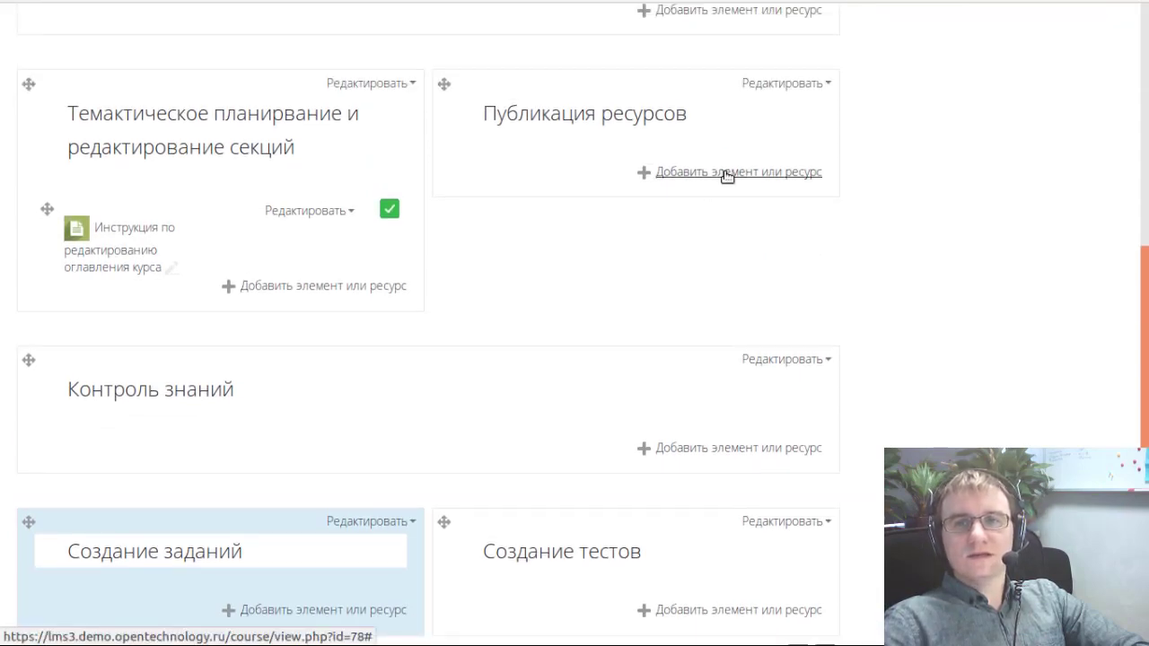
left_click(327, 286)
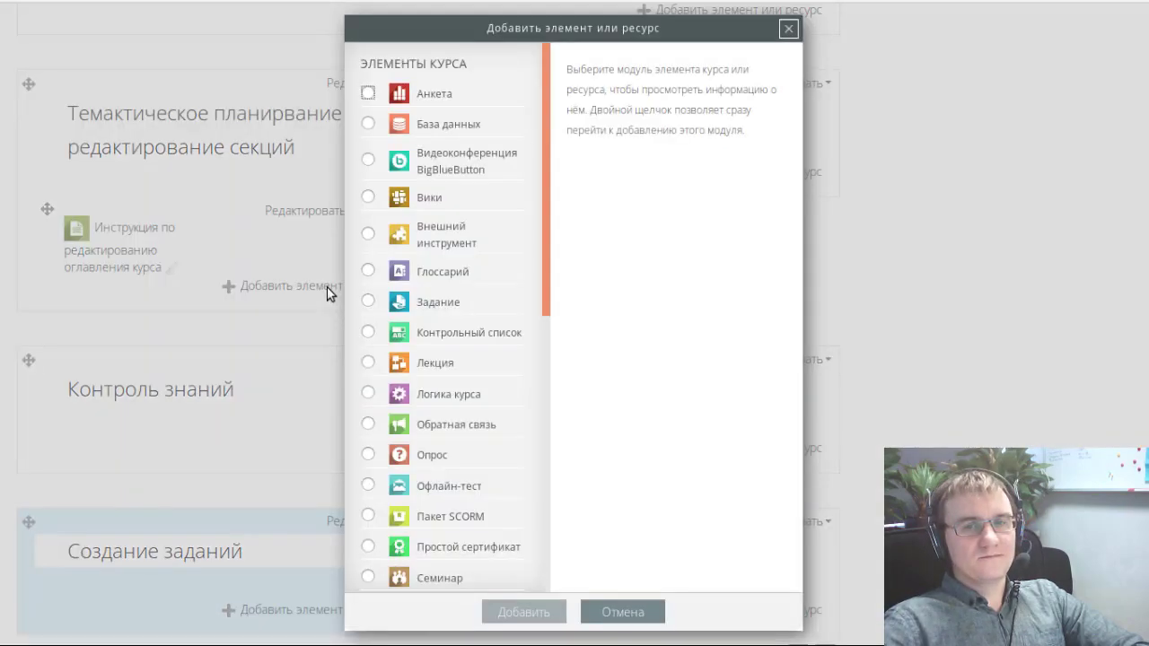
scroll(456, 308, "down", 5)
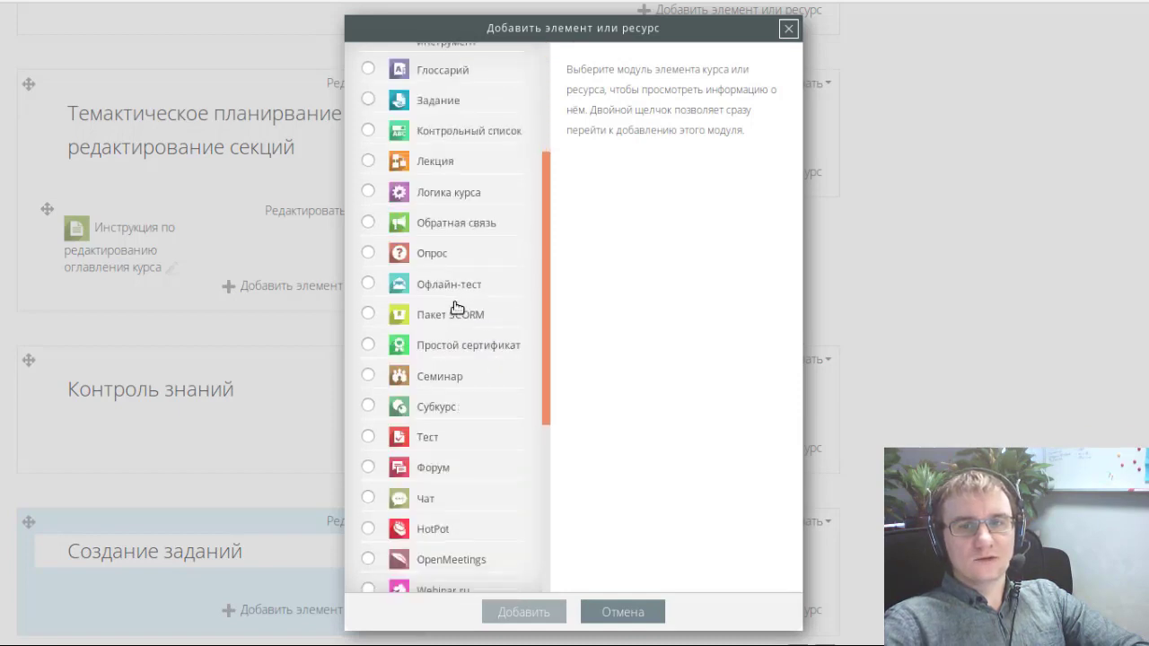
scroll(410, 364, "up", 4)
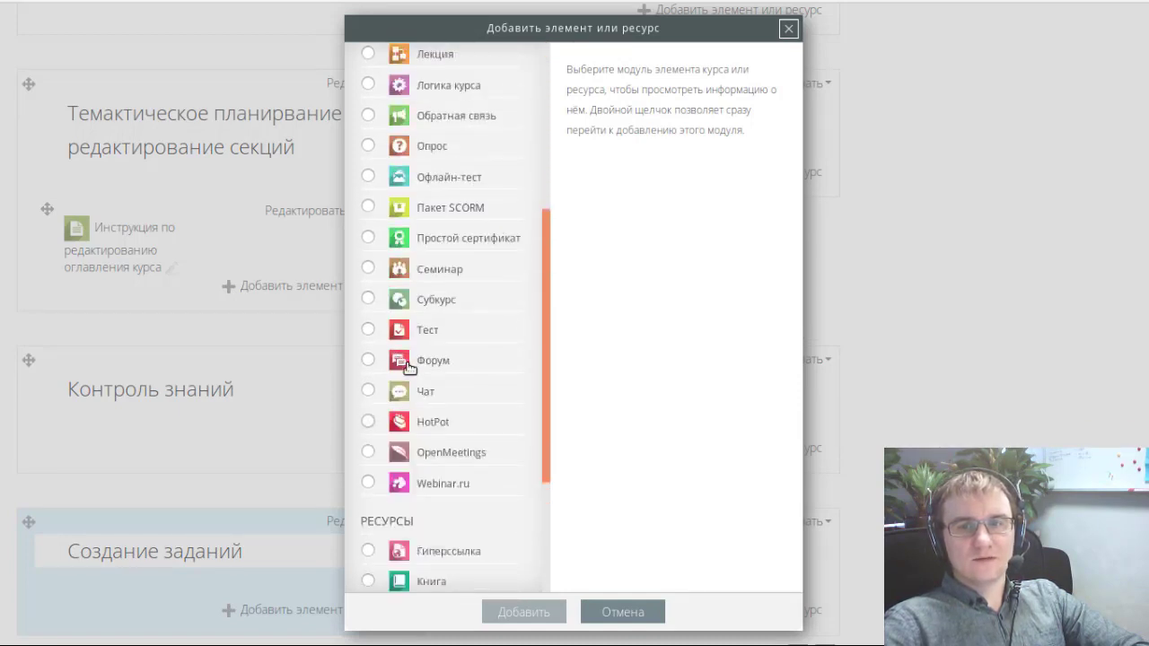
scroll(408, 364, "up", 2)
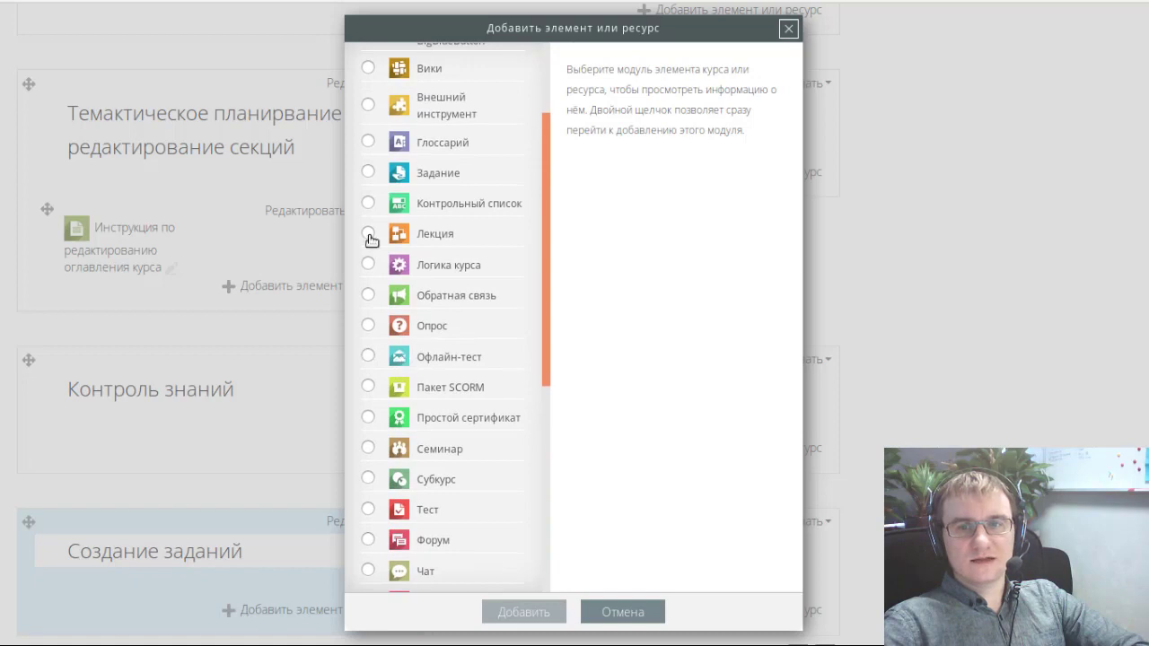
left_click(368, 170)
left_click(524, 613)
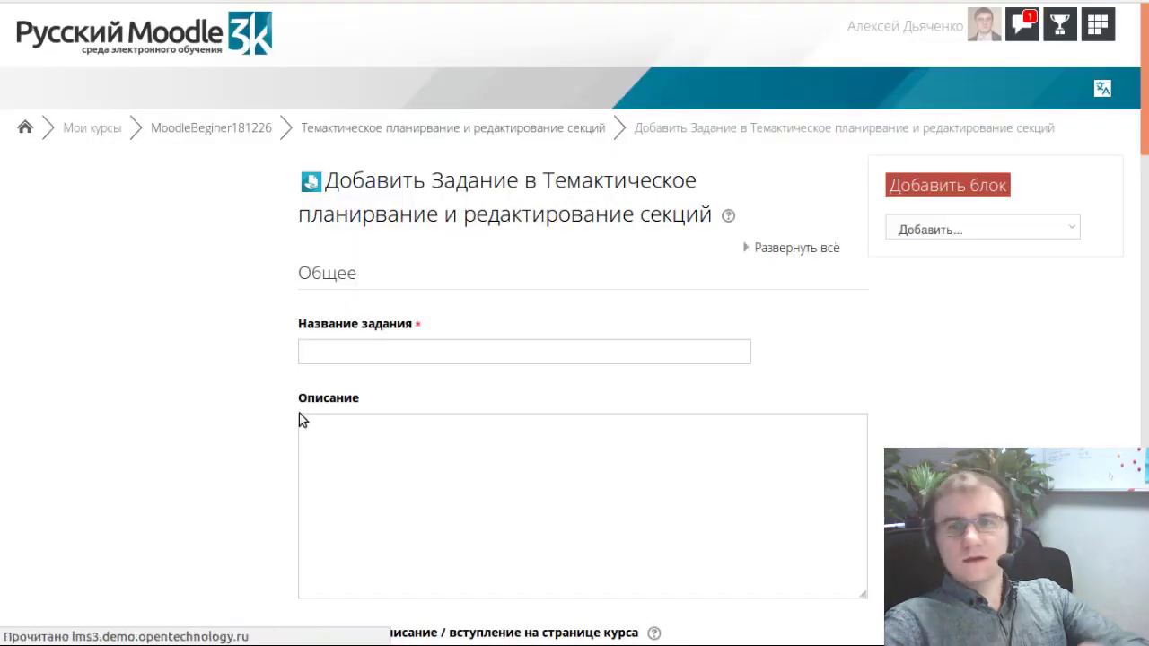
- Name the new assignment «Редактирование заголовков тематических секций»
scroll(315, 416, "down", 2)
left_click(306, 128)
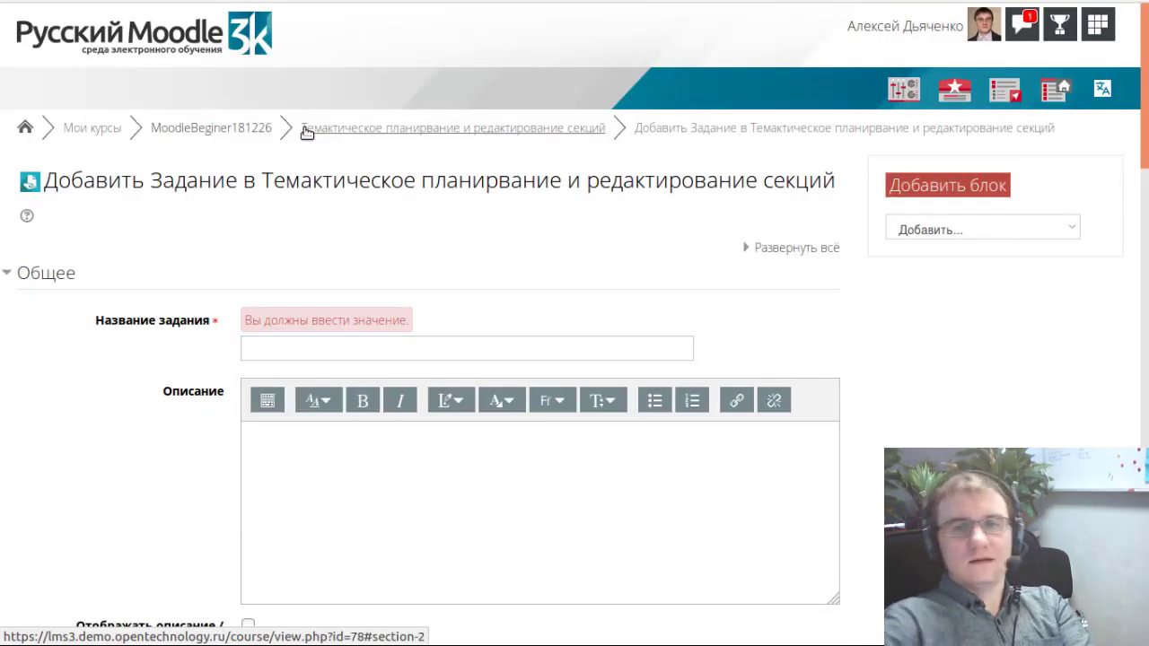
scroll(321, 266, "down", 2)
scroll(321, 268, "down", 1)
left_click(334, 102)
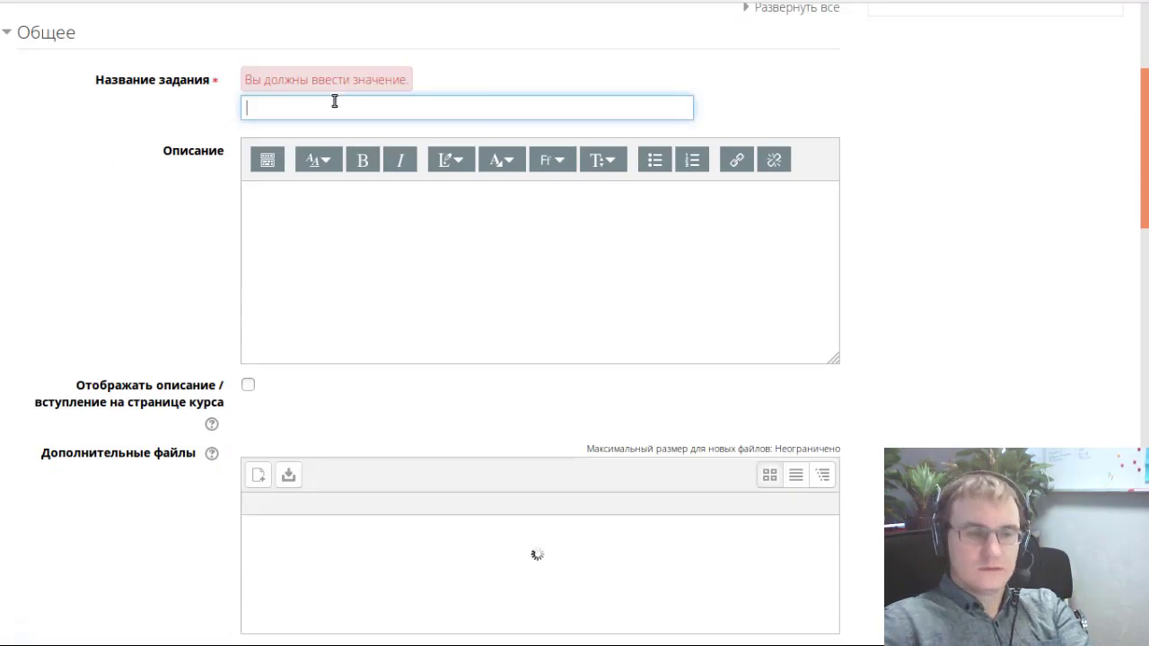
type("От")
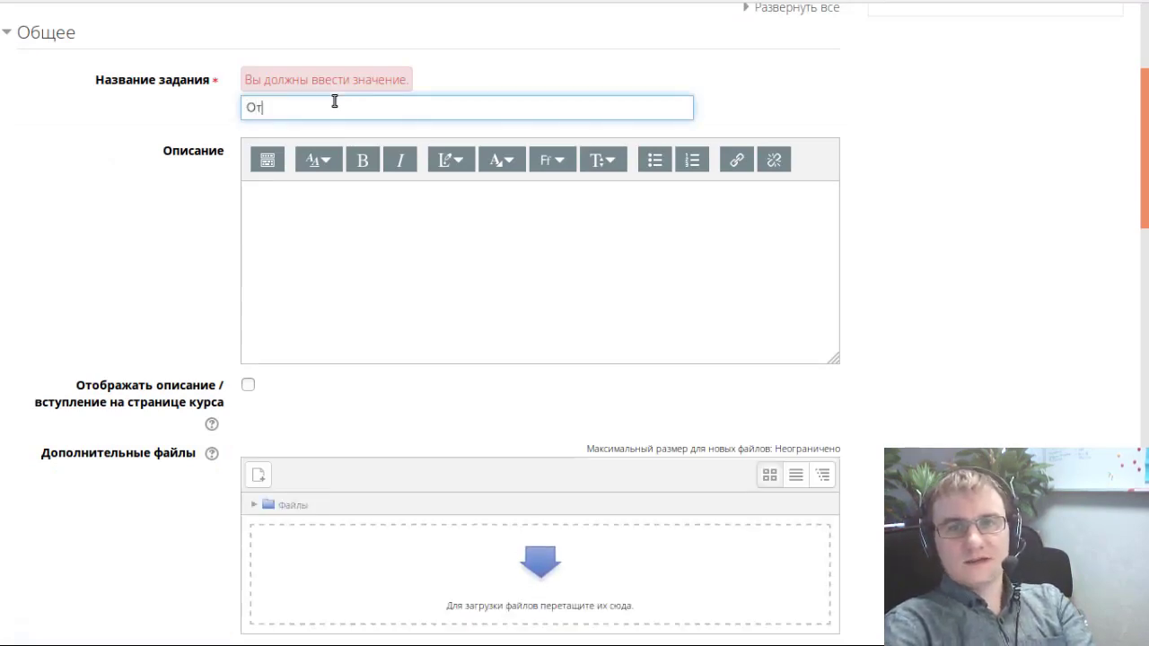
type("редактиру")
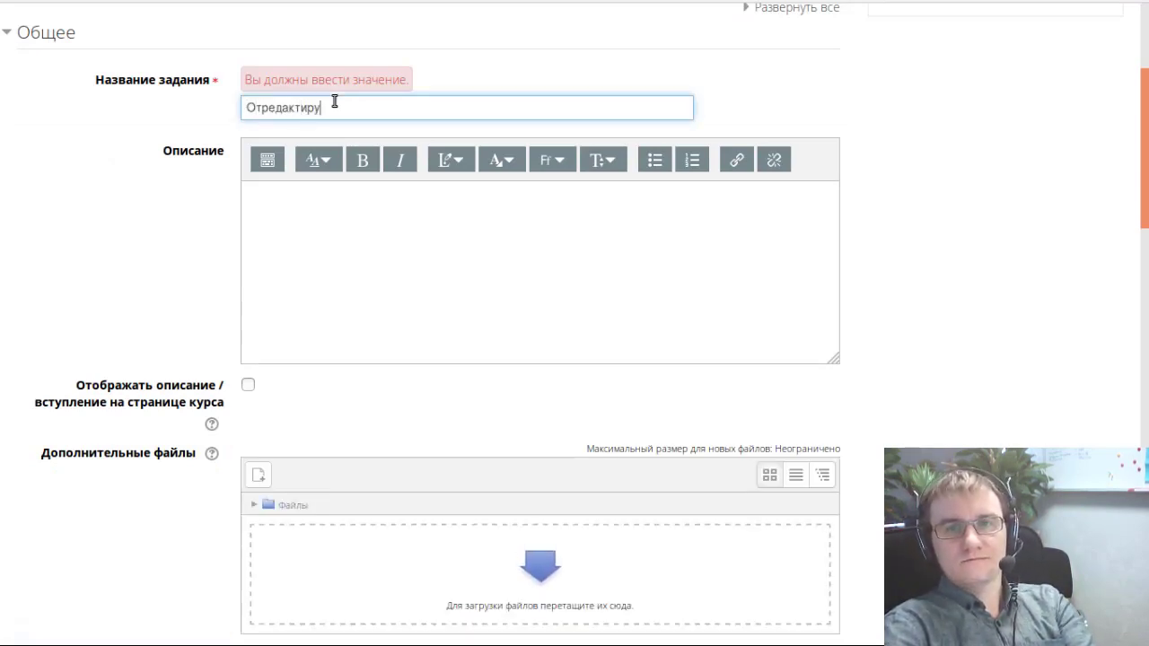
type("йте заго")
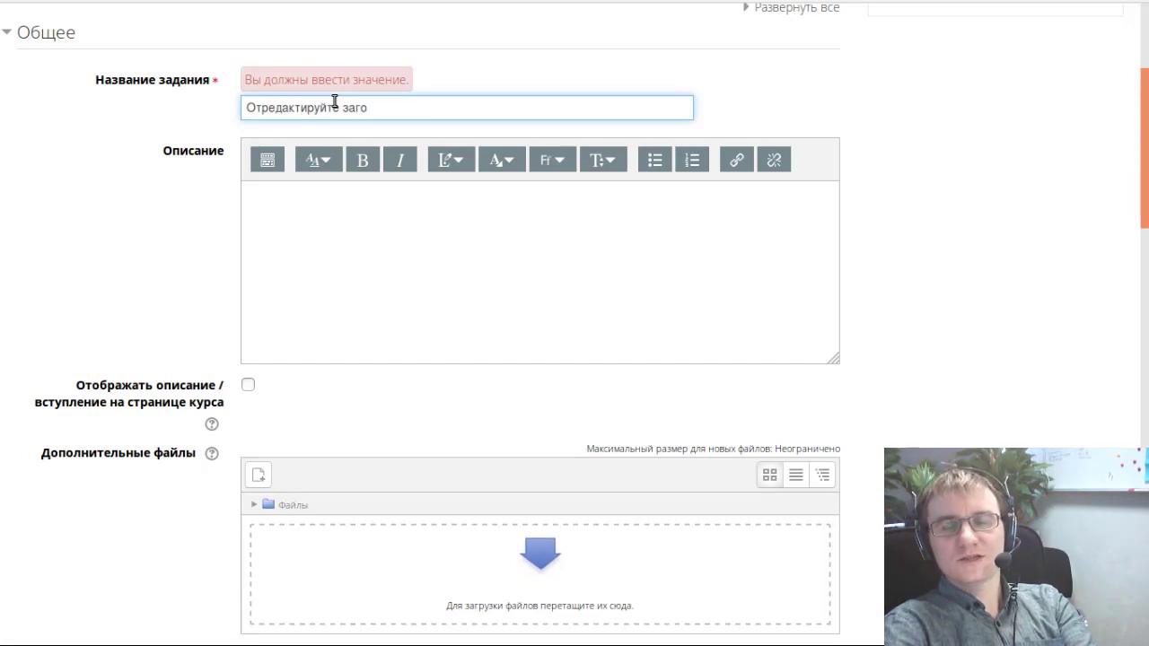
key("ctrl+a")
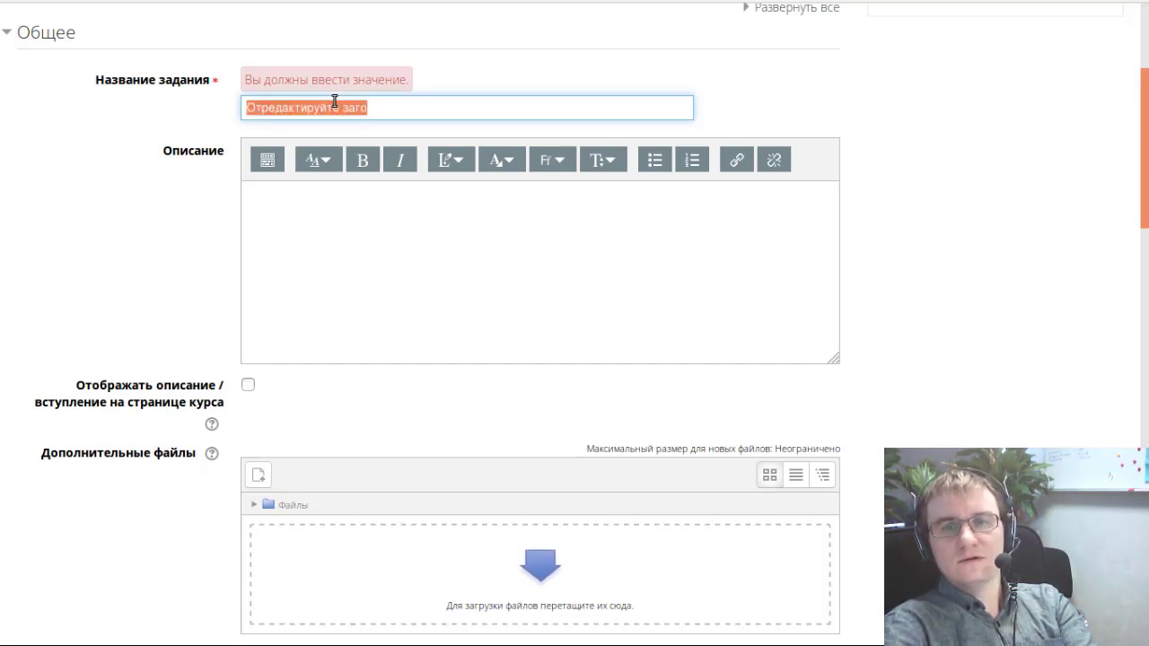
type("Редактирование заг")
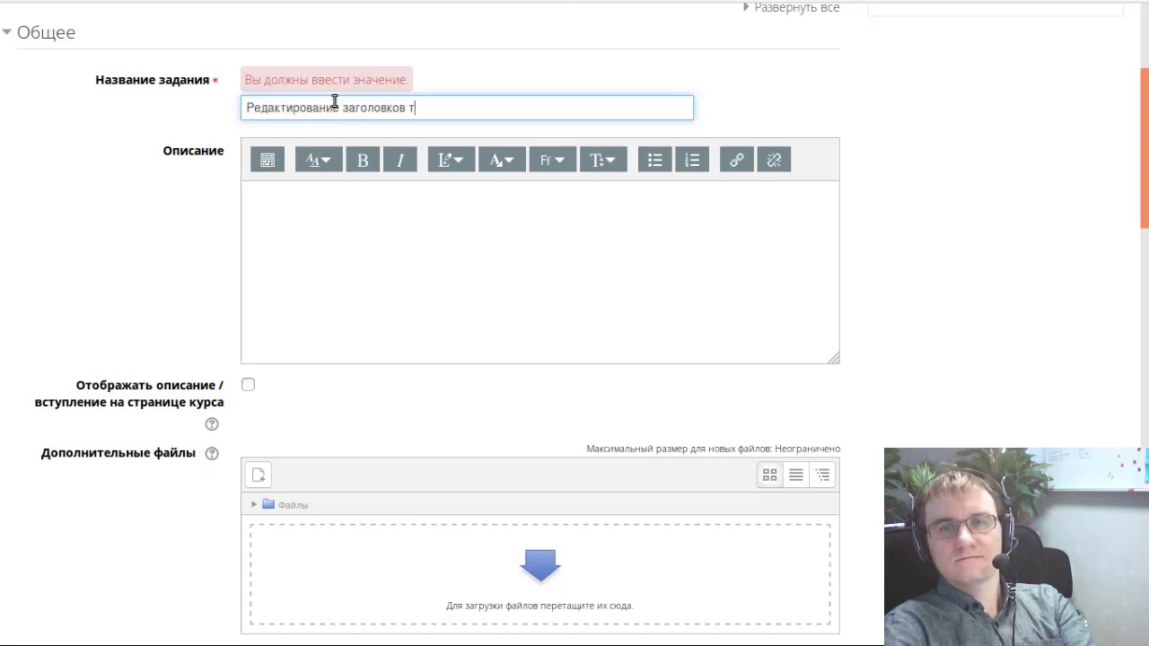
type("х секций")
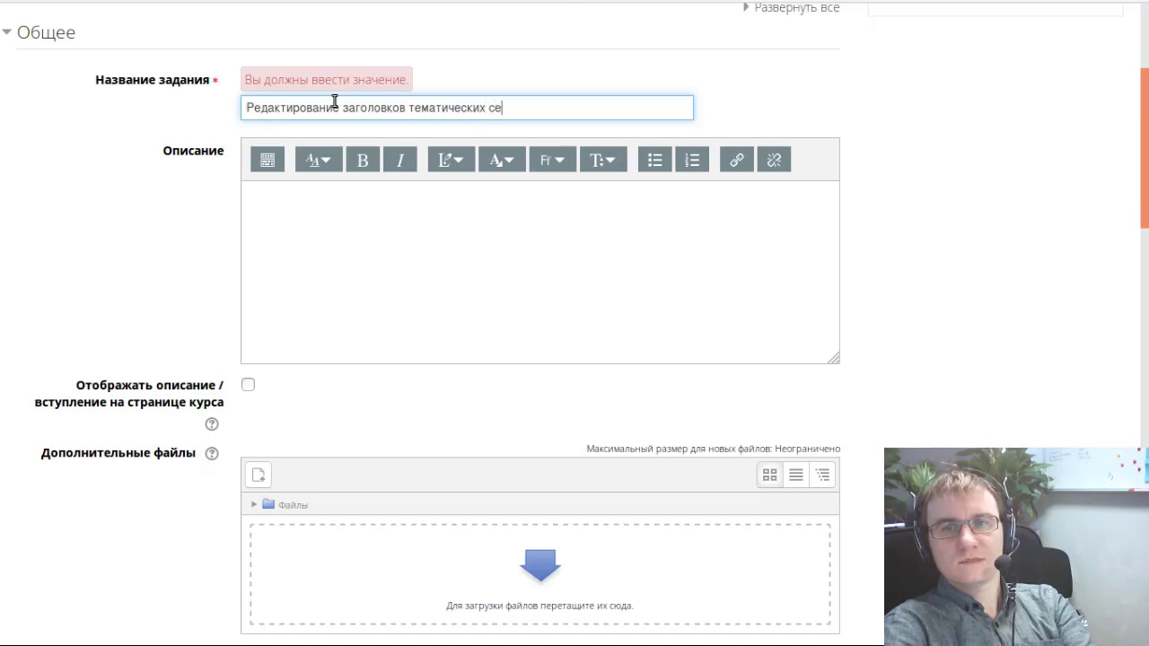
- Enter the assignment description «Составьте тематическое планирование вашего курса. Отредактируйте секции так, чтобы заголовок каждой содержал название темы.»
left_click(310, 316)
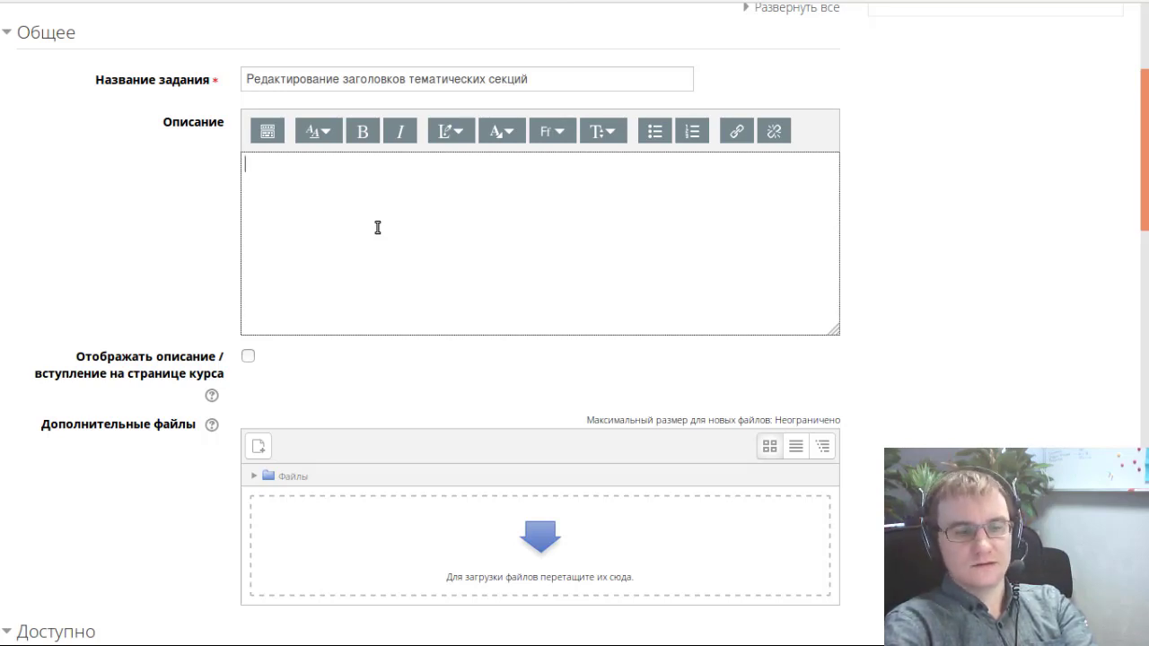
type("оставьте ")
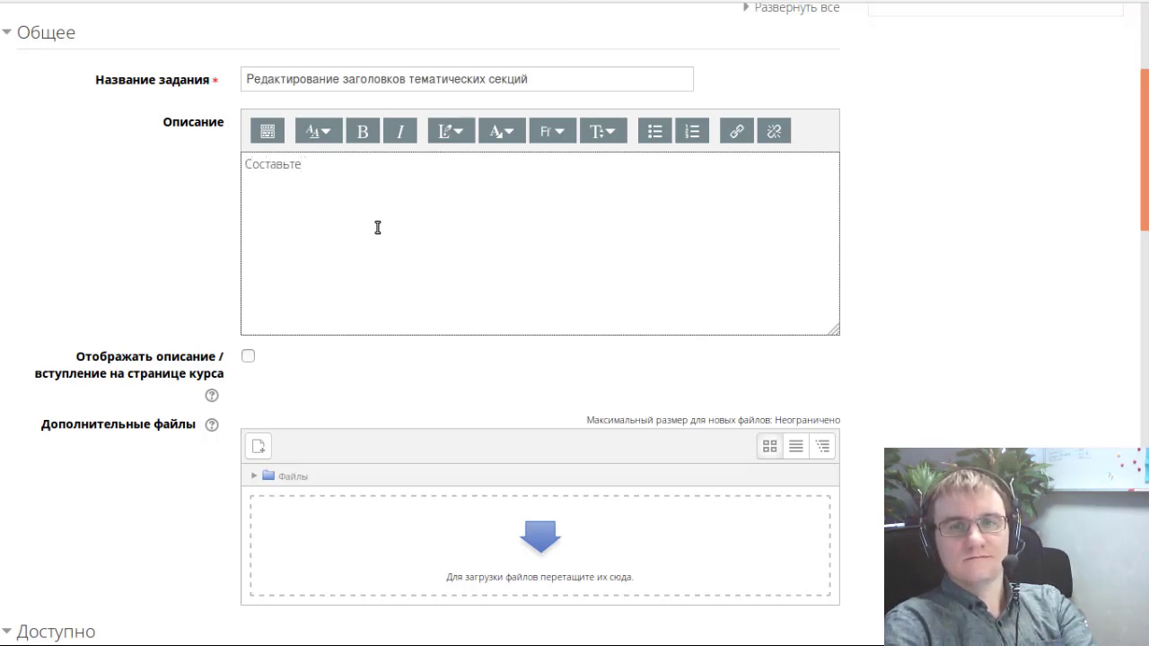
type("темати")
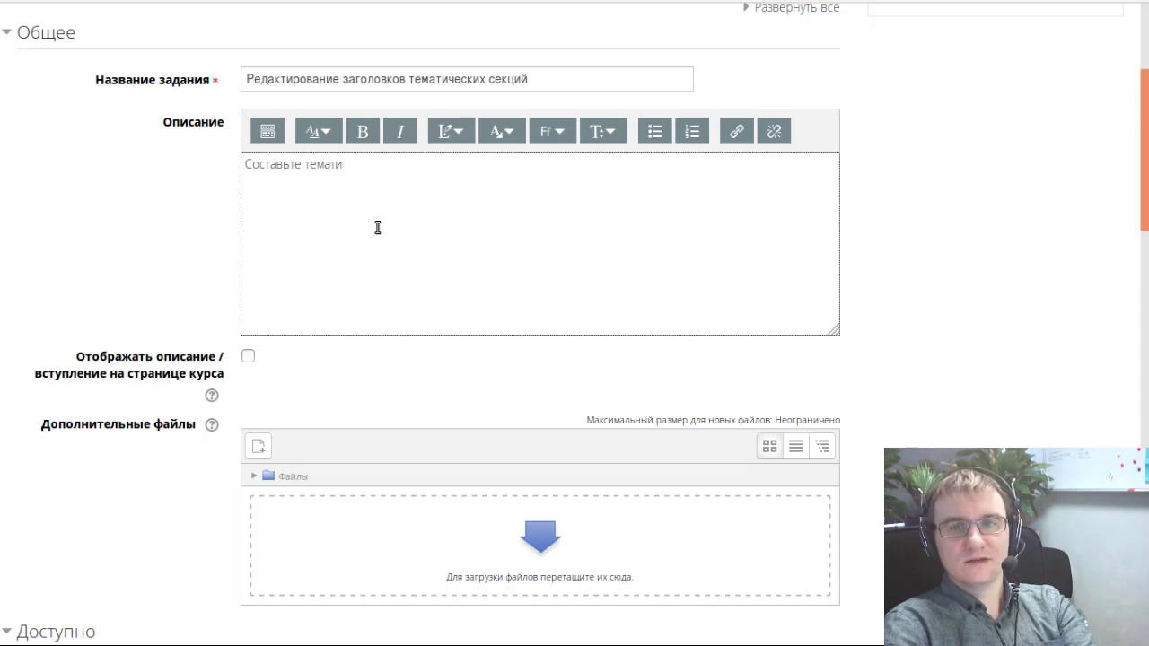
type("чес")
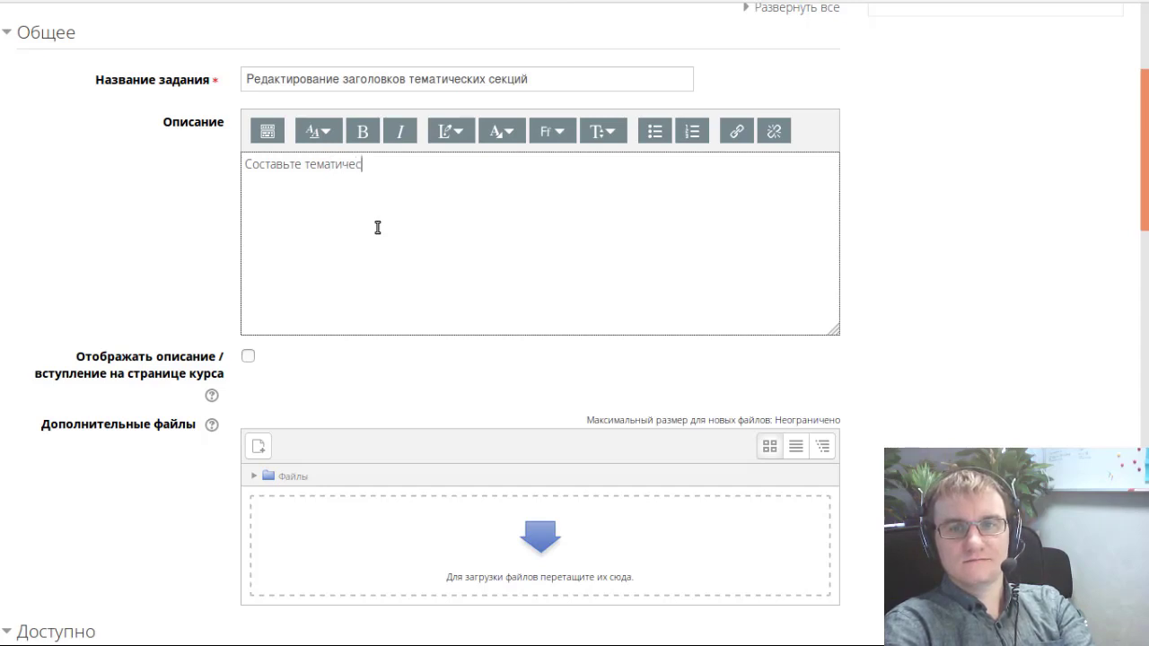
type("кое планирование в")
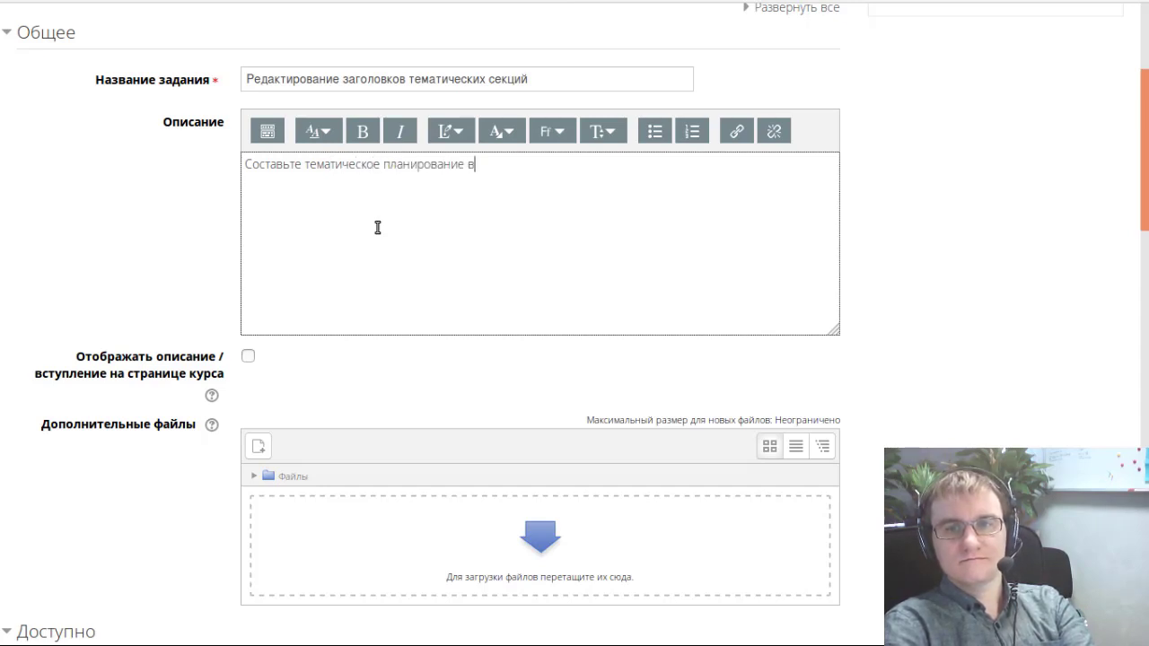
type("ашего курса. Отредак")
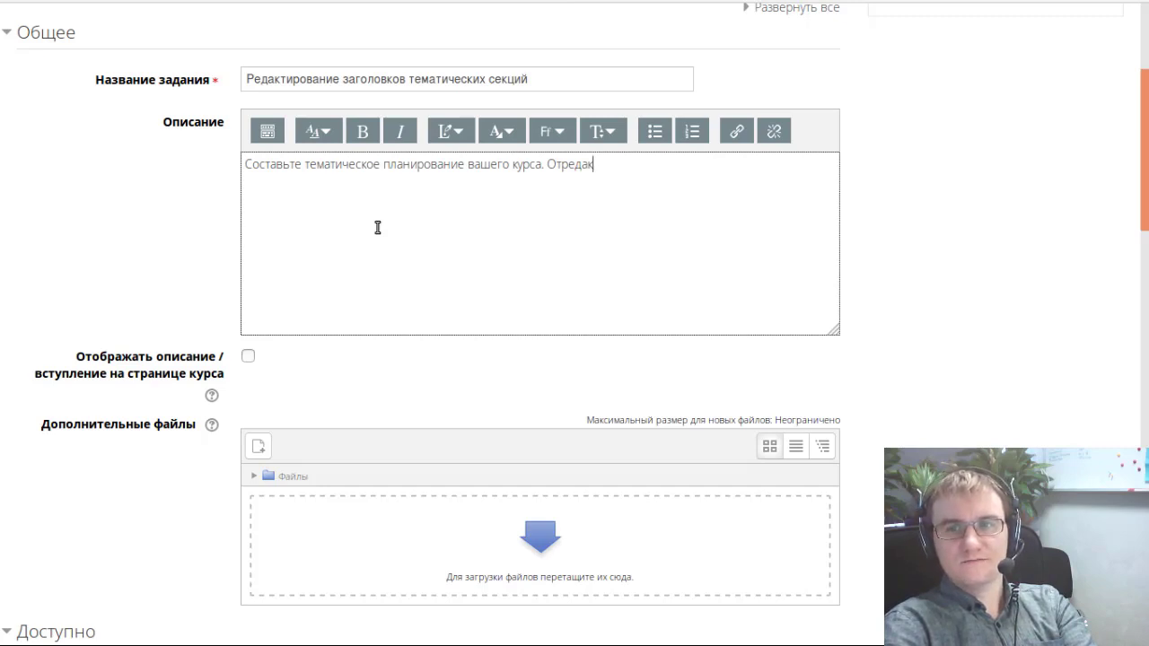
type("тируйте")
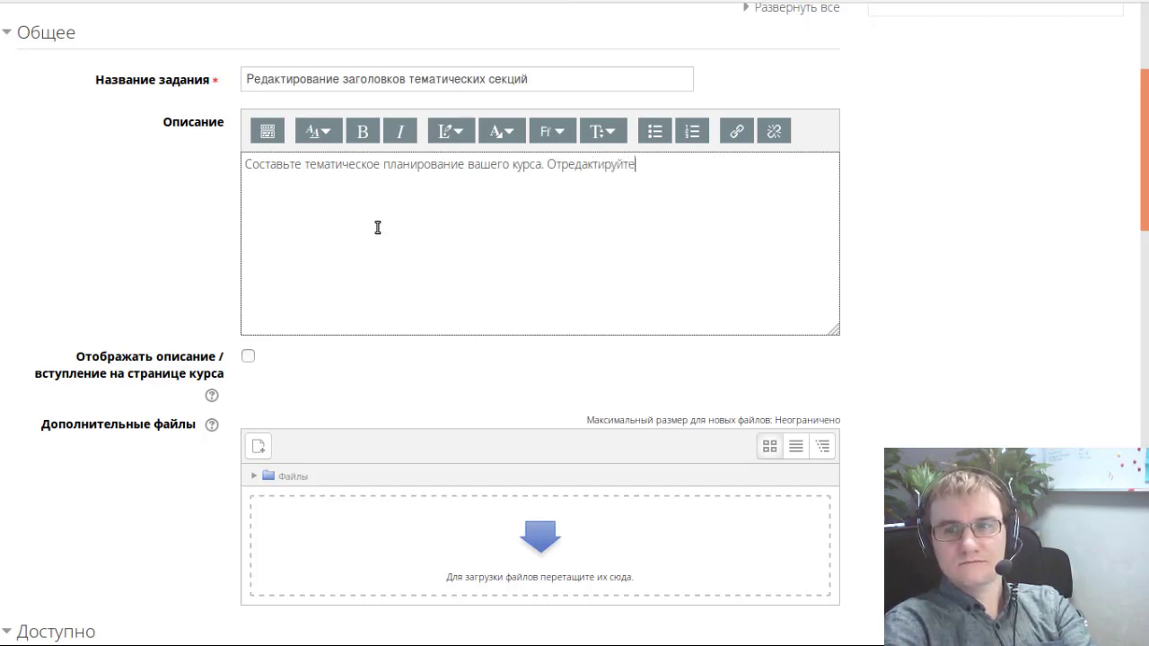
type(" секции т")
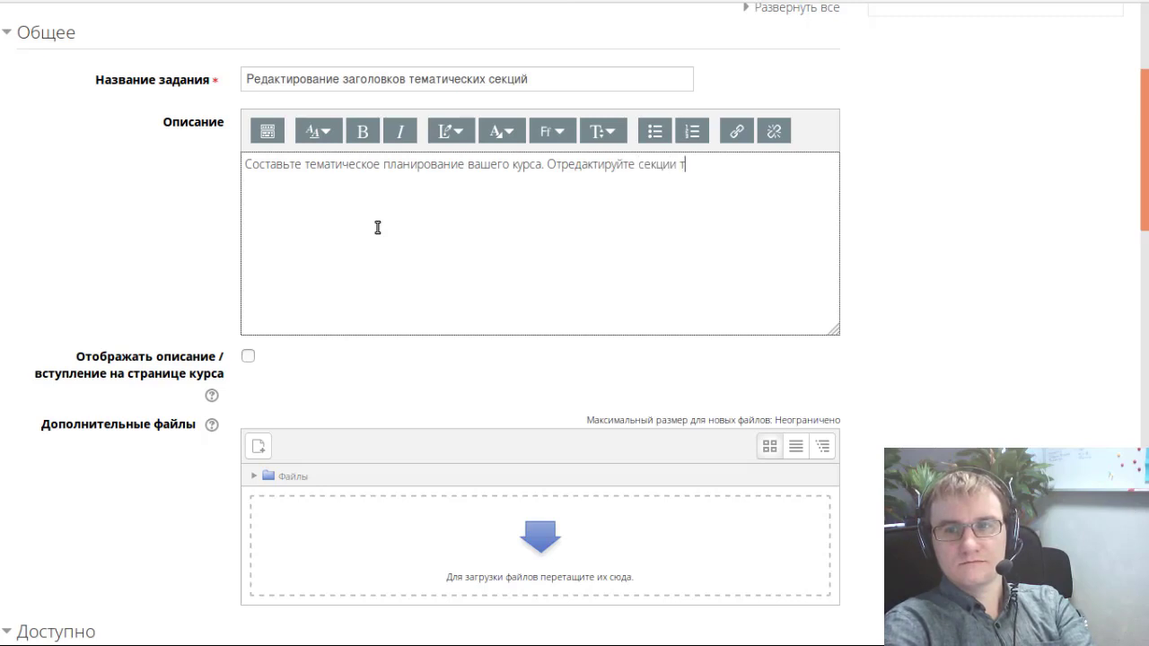
type("ак, чтобы заголо")
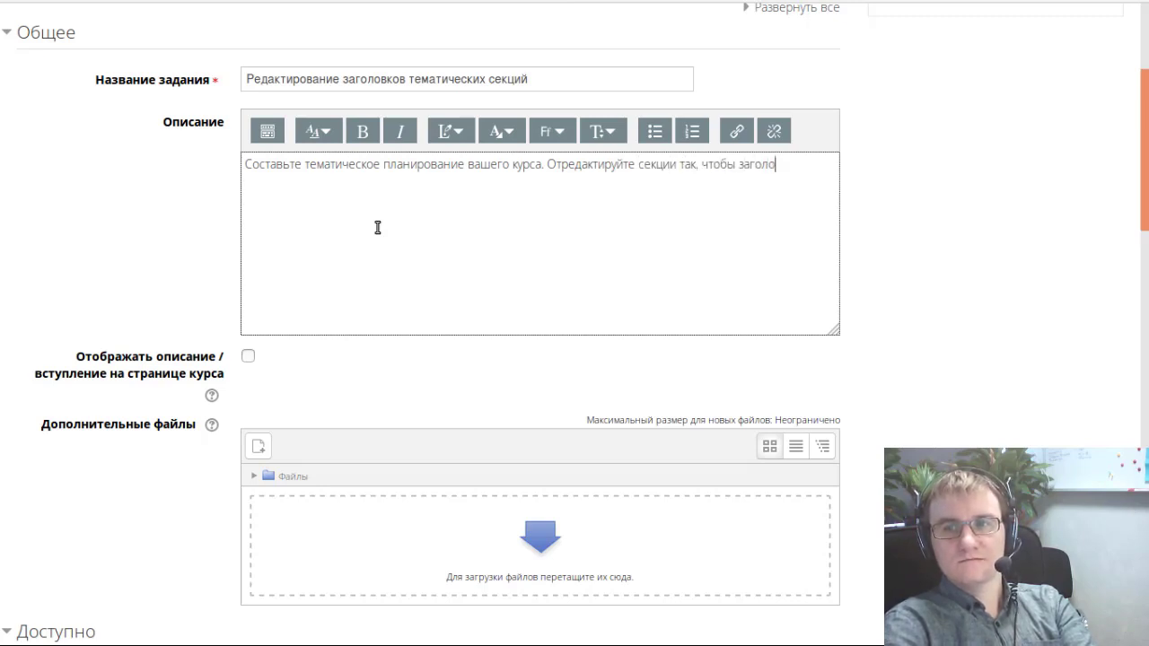
type("вок каждой содер")
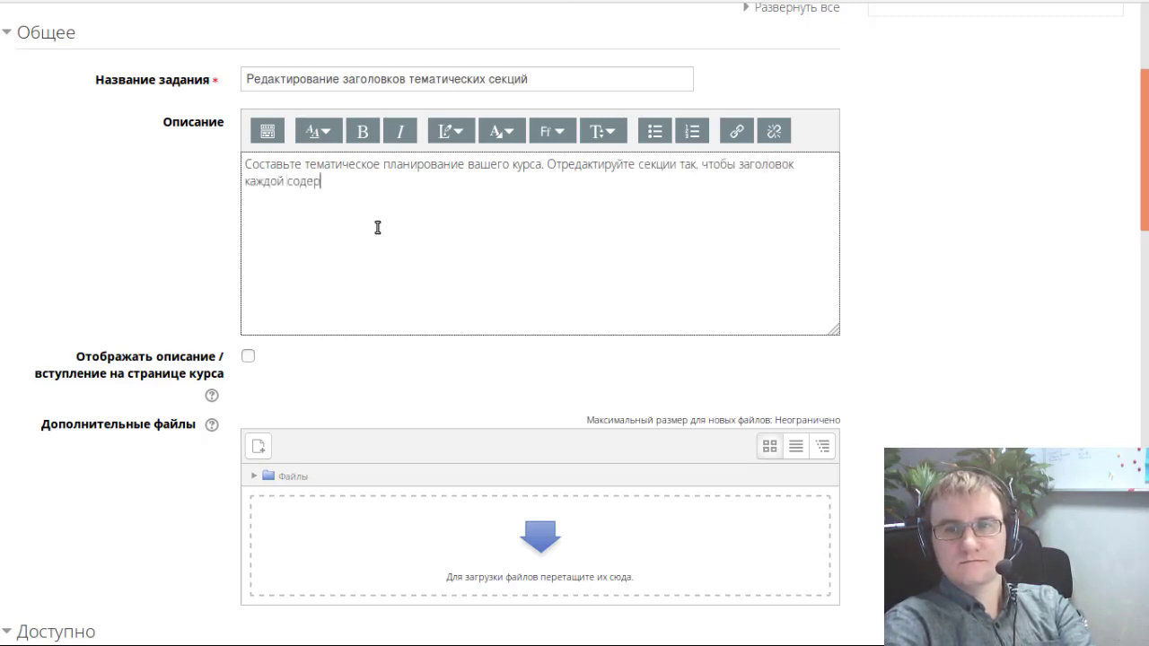
type("жал названи")
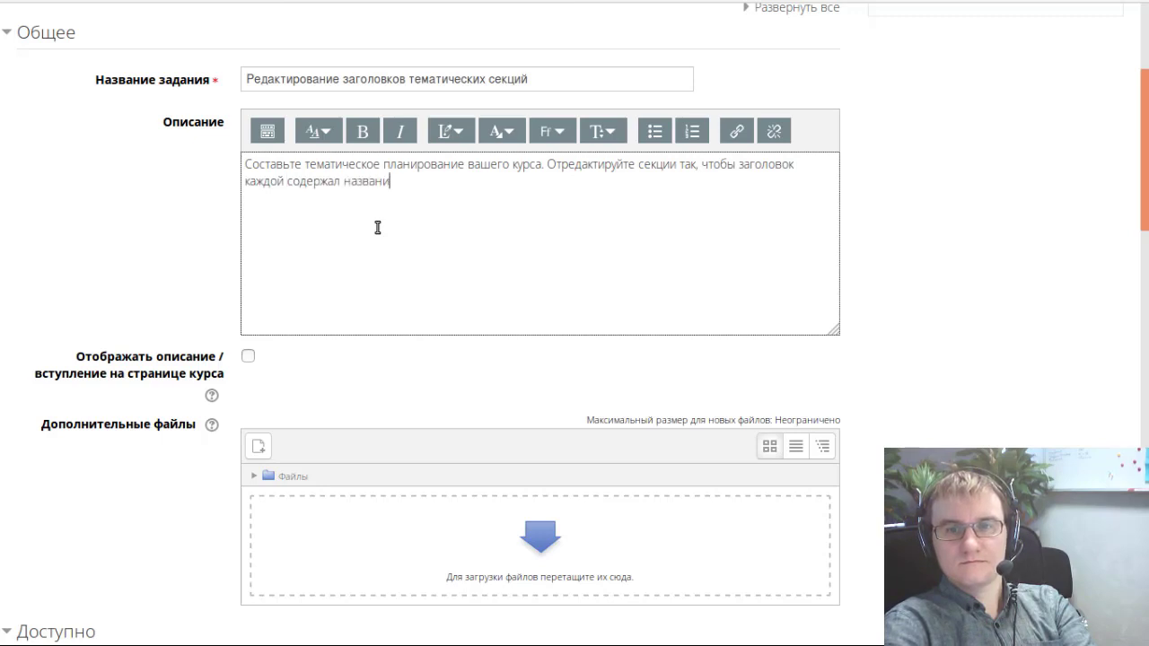
type("е темы.")
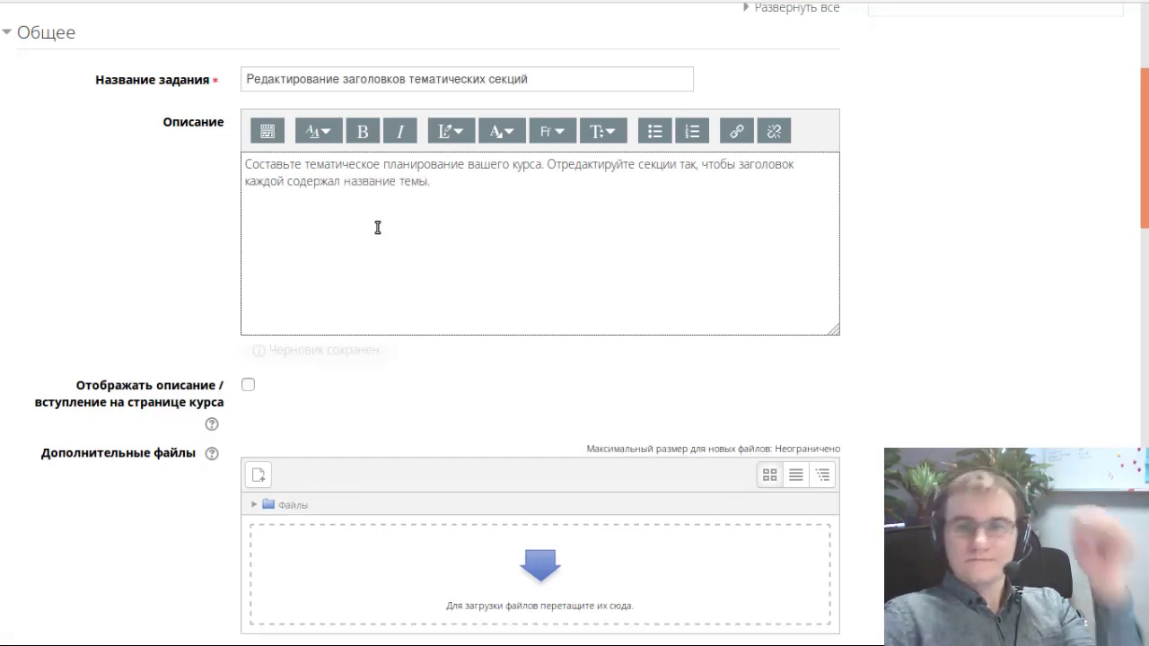
- Expand the description editor's toolbar to its full set of formatting tools
scroll(446, 326, "down", 3)
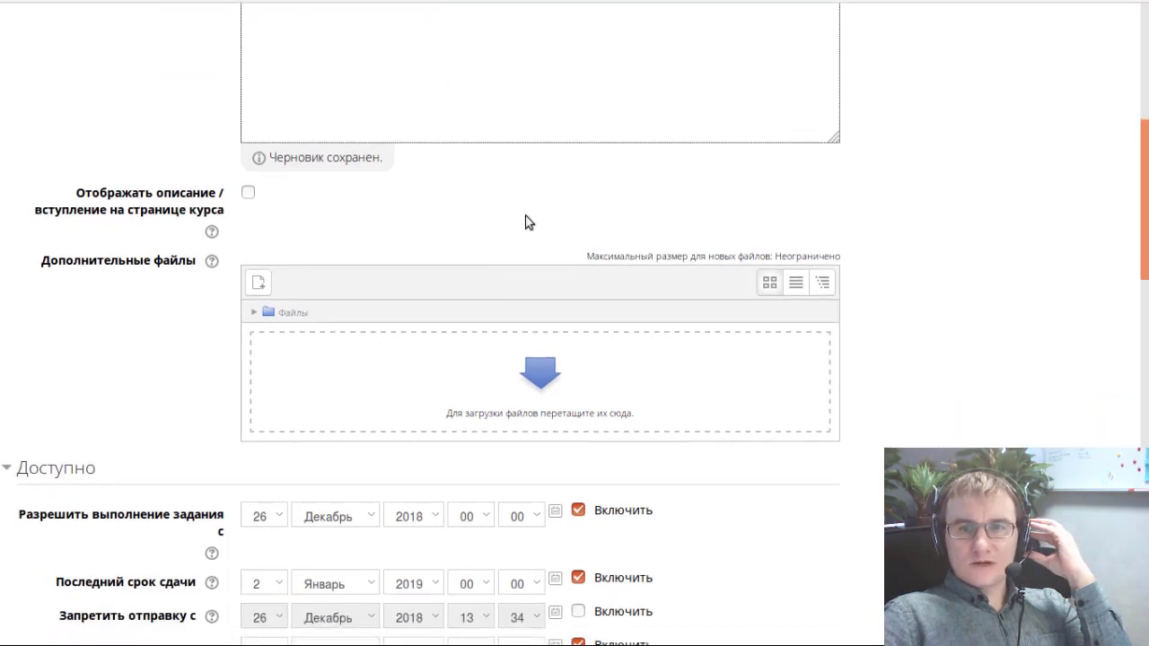
scroll(526, 221, "up", 3)
left_click(266, 132)
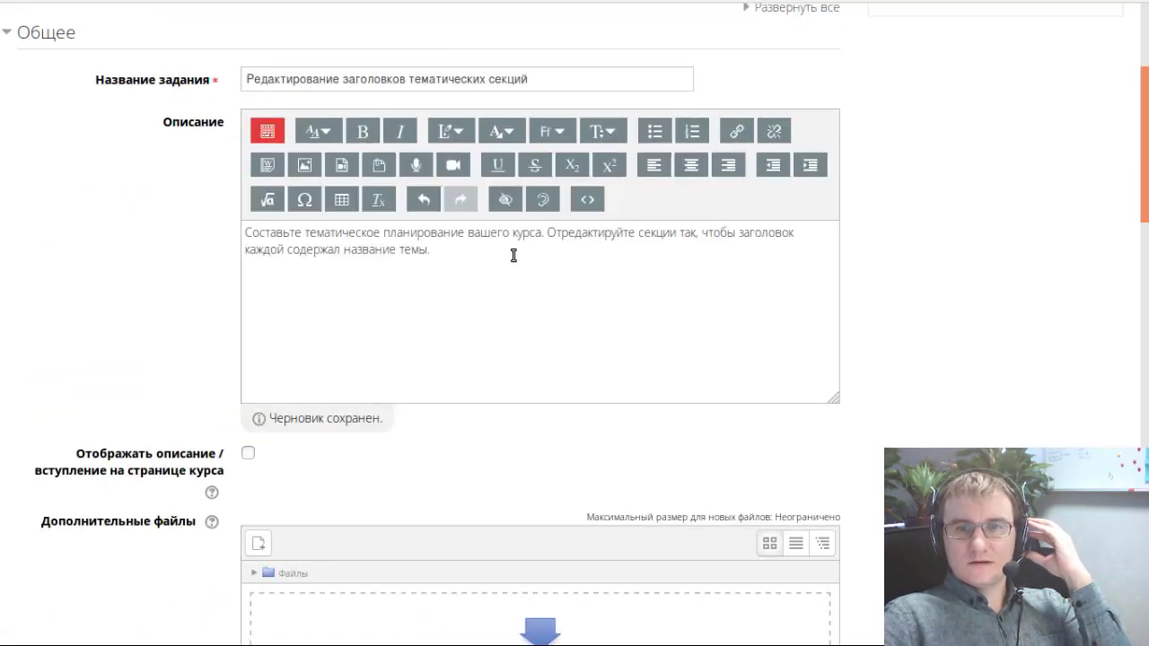
- Examine the assignment's additional-file area, the availability dates under «Доступно» and the submission settings under «Типы представлений ответов»
scroll(476, 233, "down", 2)
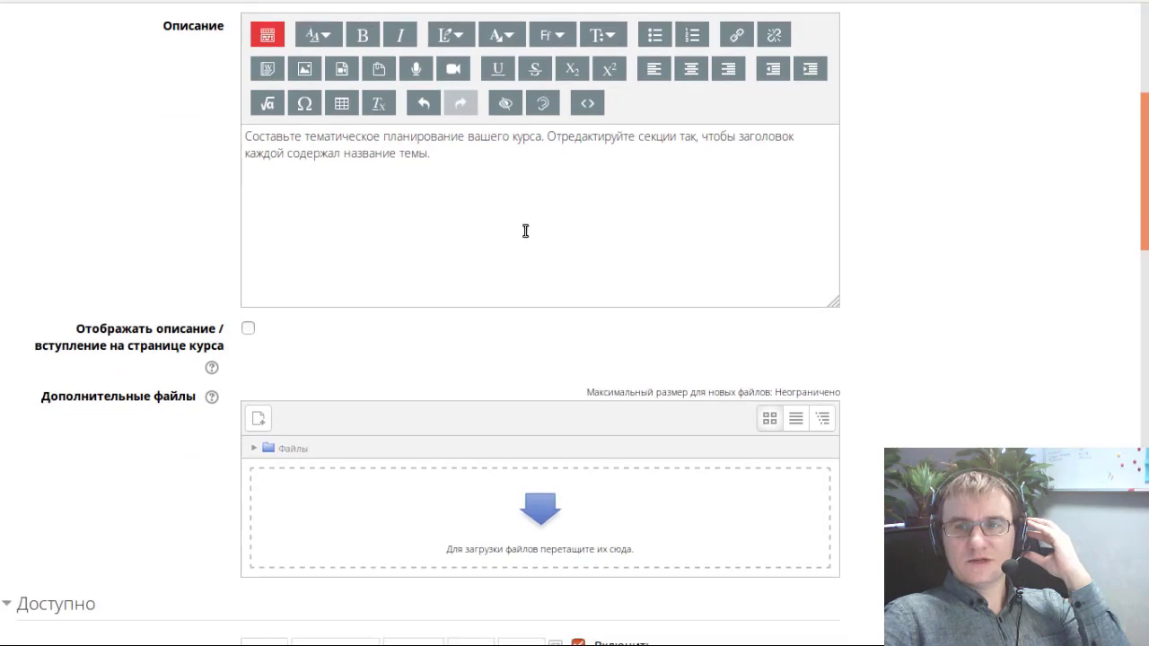
scroll(531, 223, "down", 5)
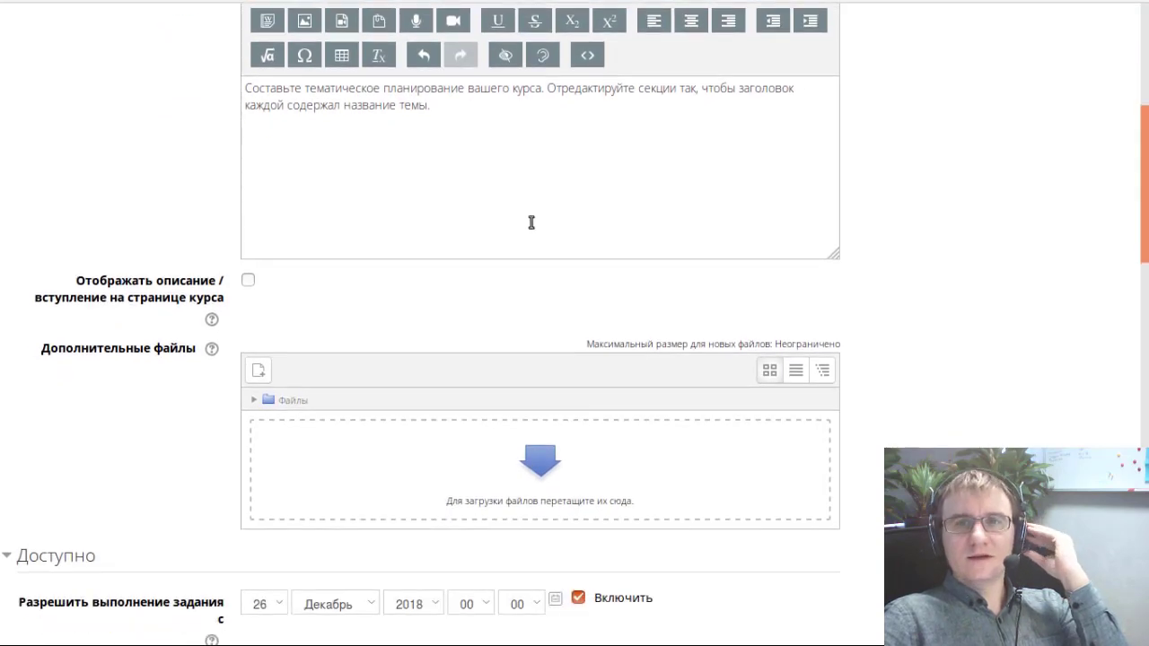
scroll(527, 235, "down", 2)
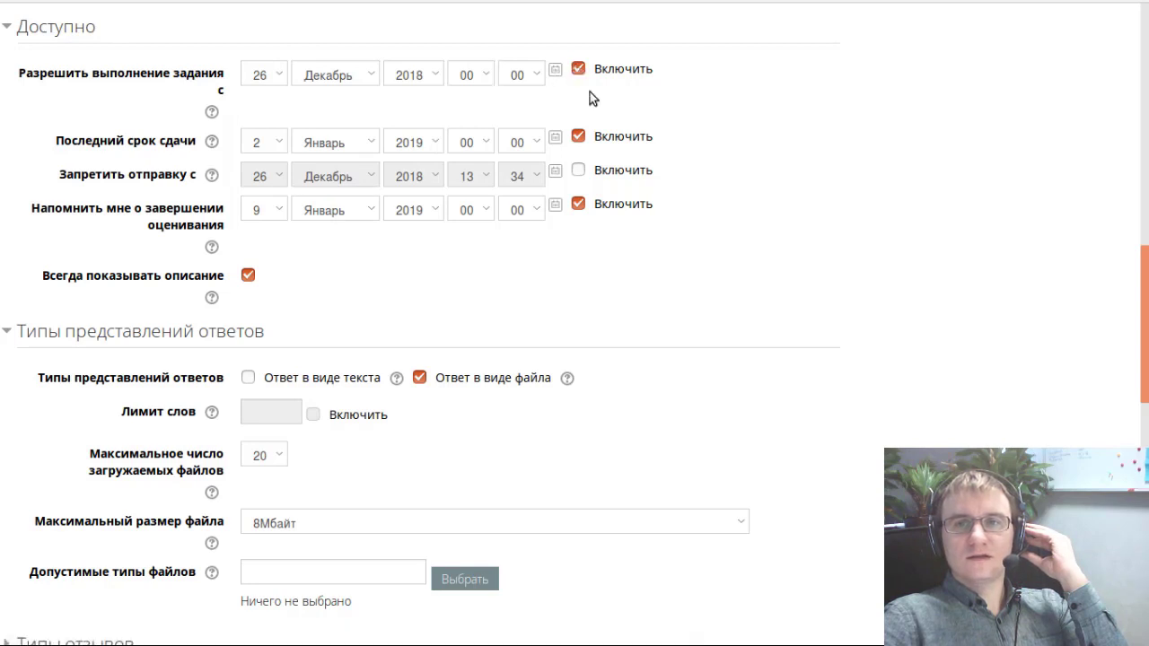
scroll(618, 185, "down", 1)
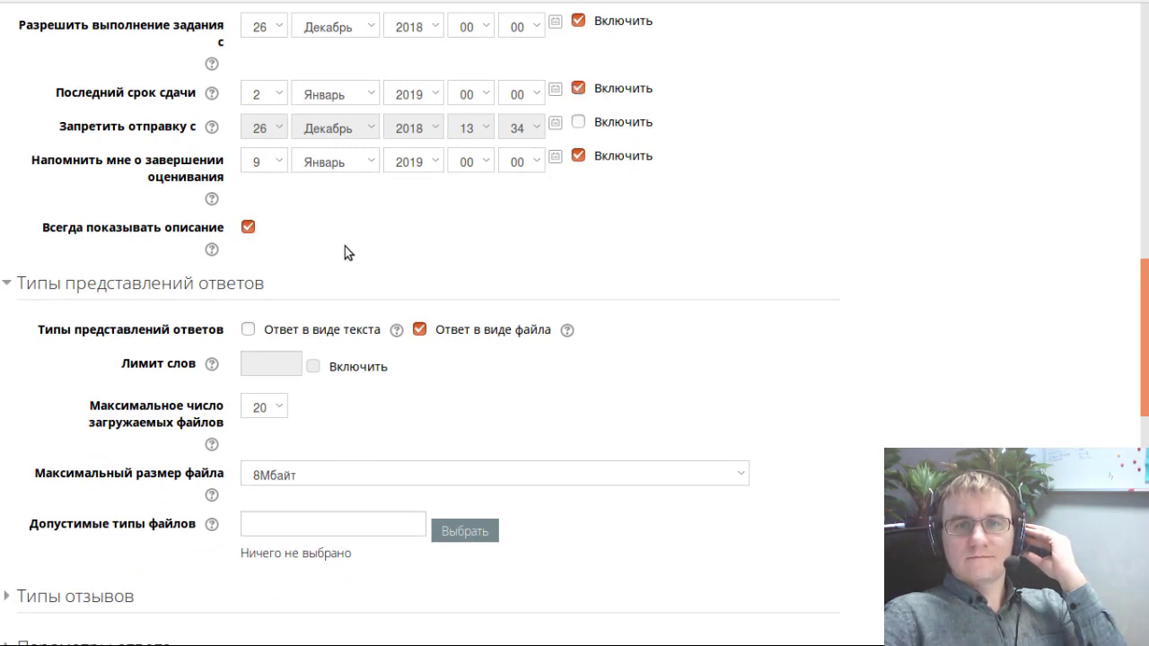
scroll(346, 252, "down", 1)
scroll(341, 235, "down", 1)
scroll(336, 221, "up", 2)
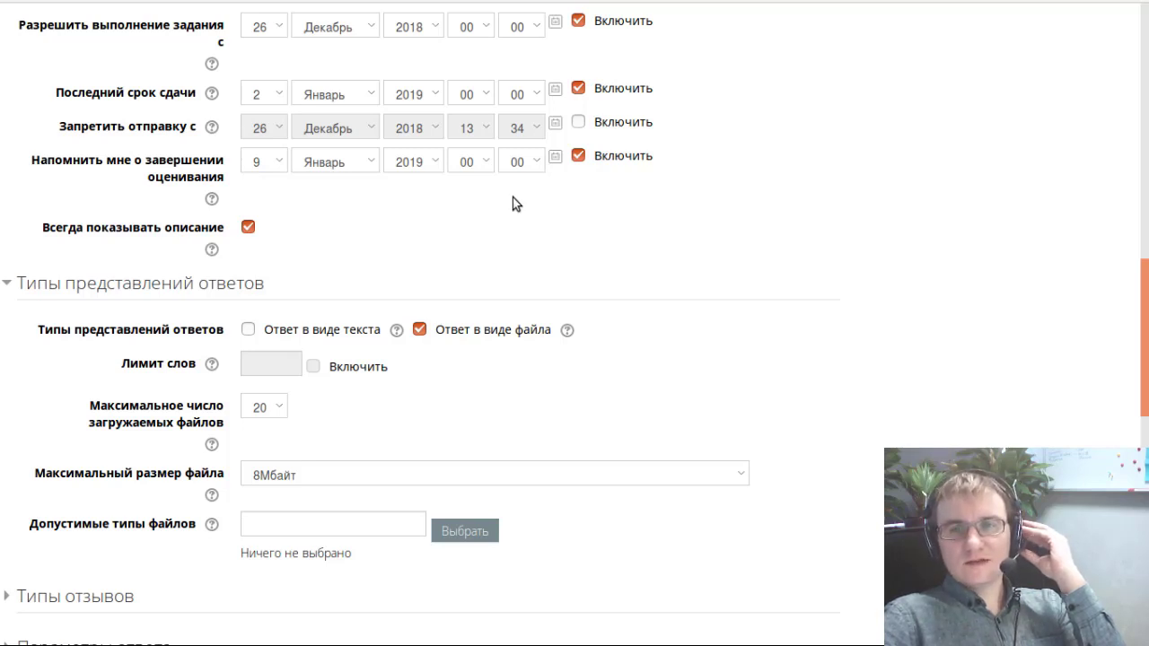
scroll(512, 204, "down", 1)
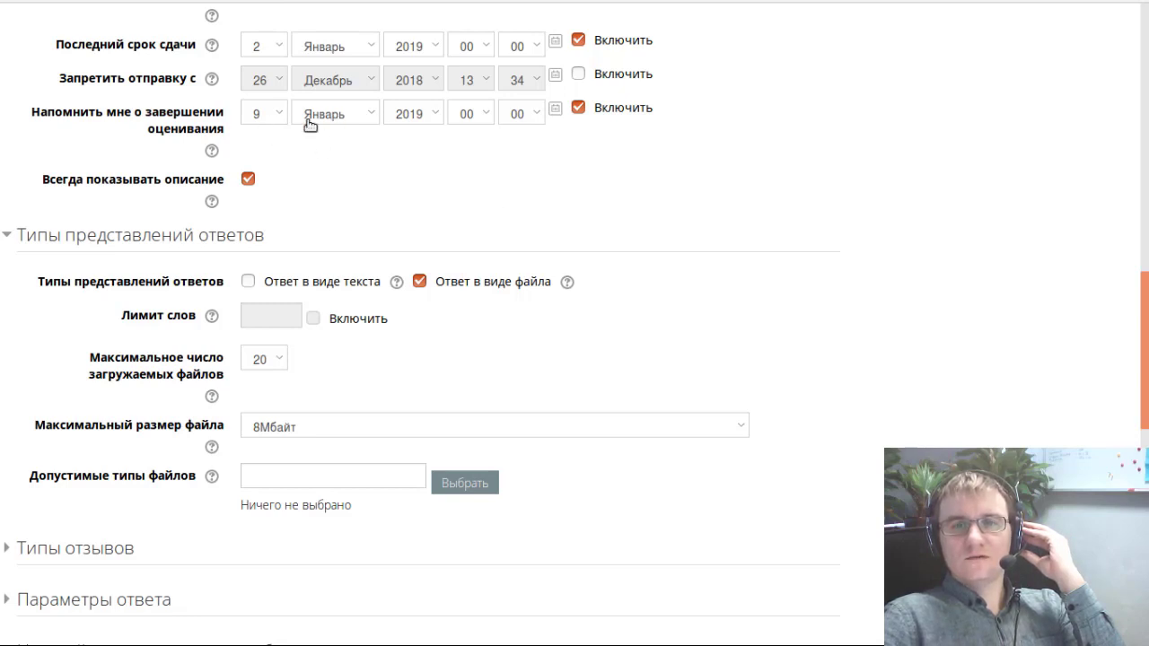
- Enable «Ответ в виде текста» as a submission type in addition to «Ответ в виде файла»
scroll(291, 205, "down", 3)
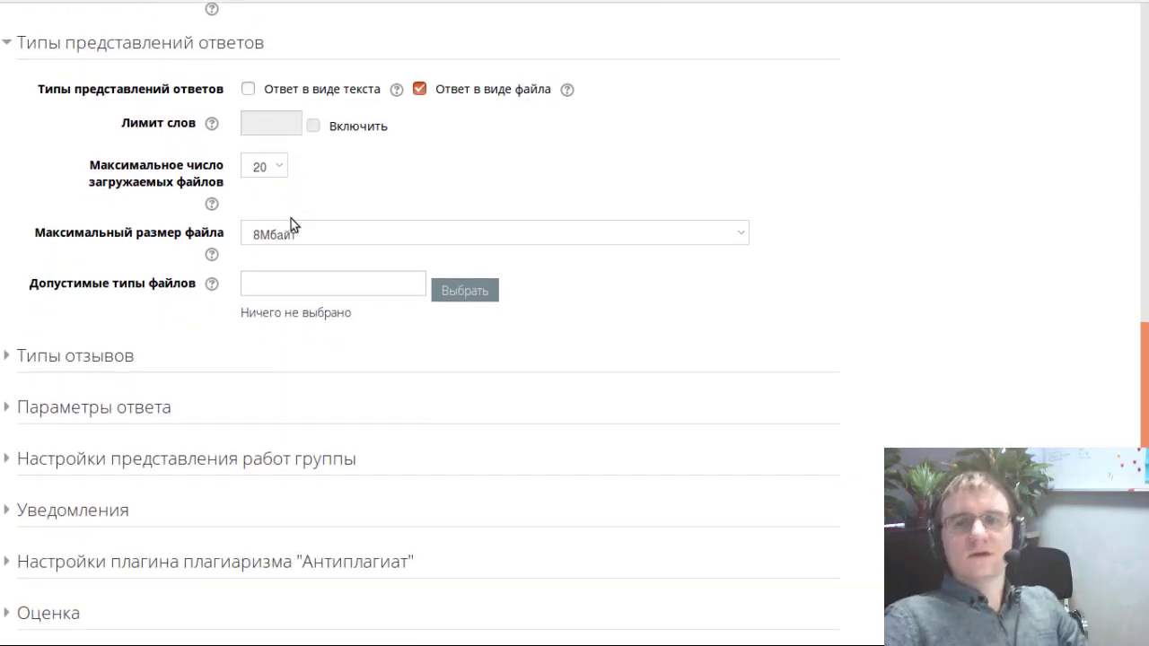
left_click(248, 89)
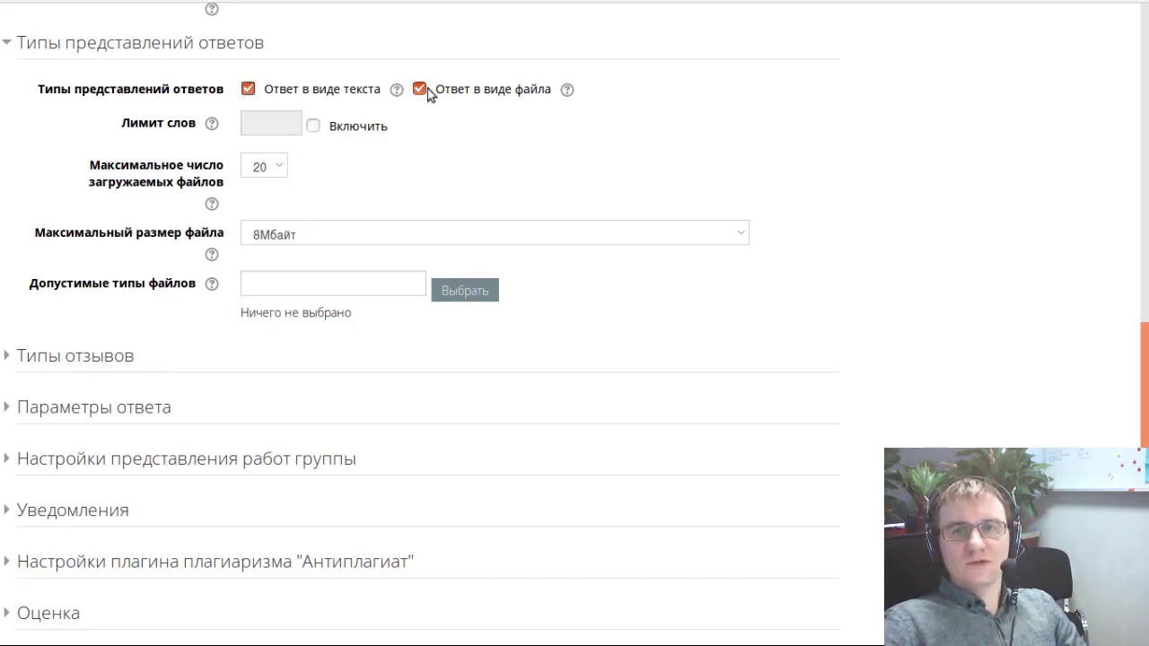
left_click(278, 174)
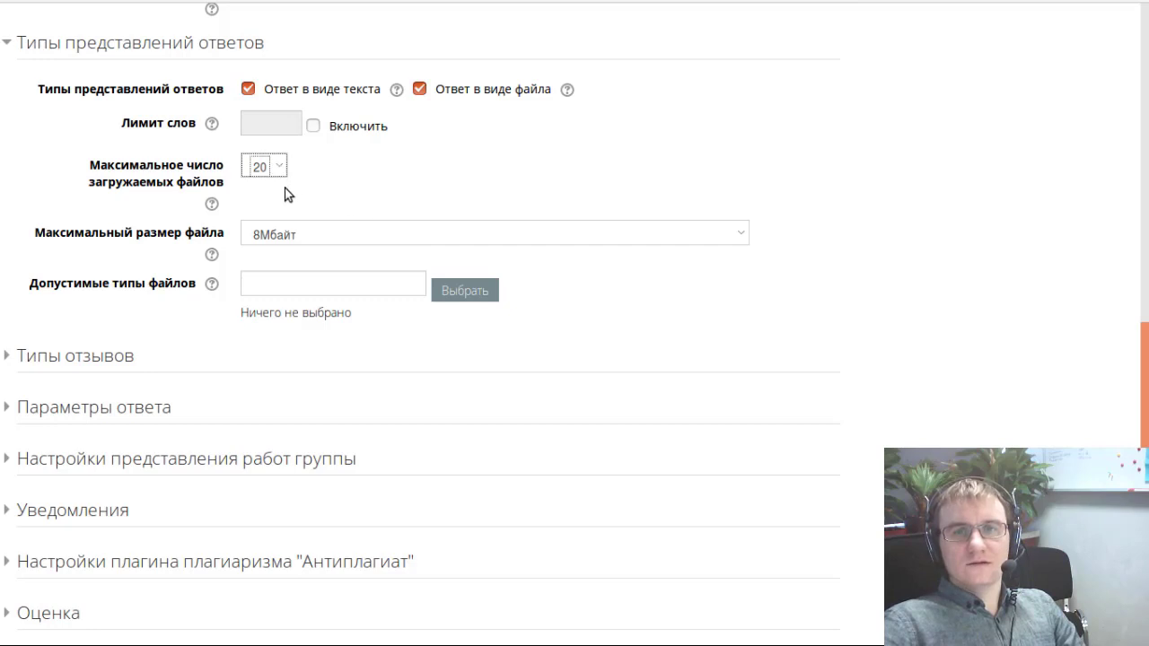
left_click(315, 127)
left_click(315, 127)
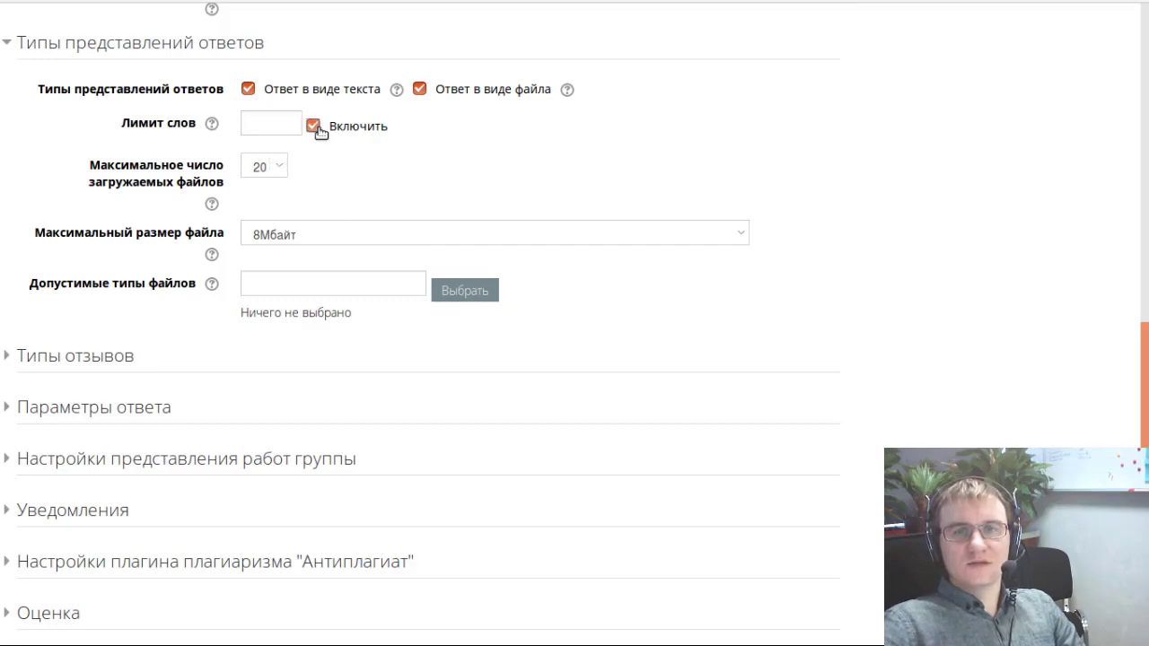
left_click(314, 128)
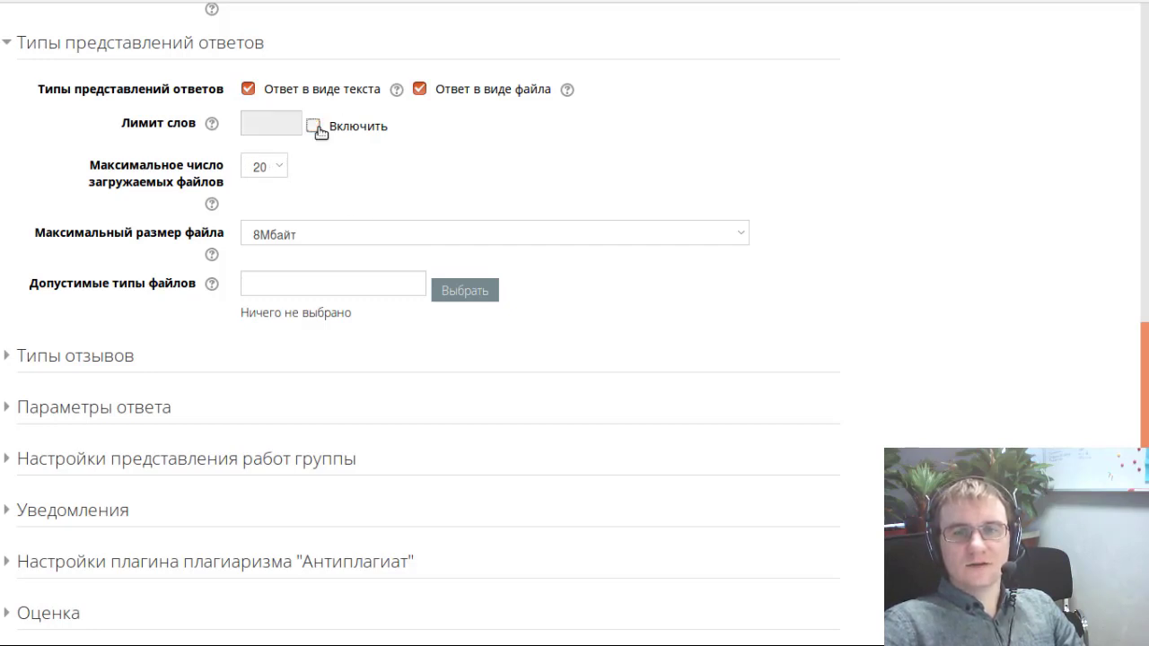
left_click(230, 223)
- Open the selection of «Допустимые типы файлов» for submissions and look through the available file categories
scroll(361, 153, "down", 2)
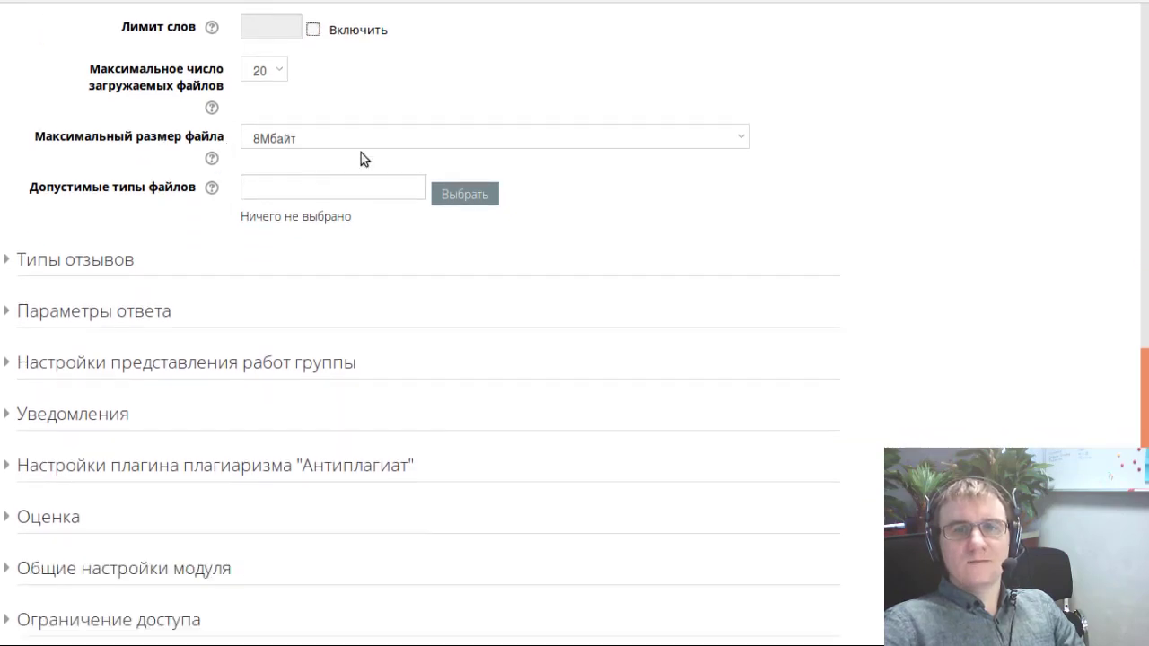
left_click(310, 188)
left_click(441, 196)
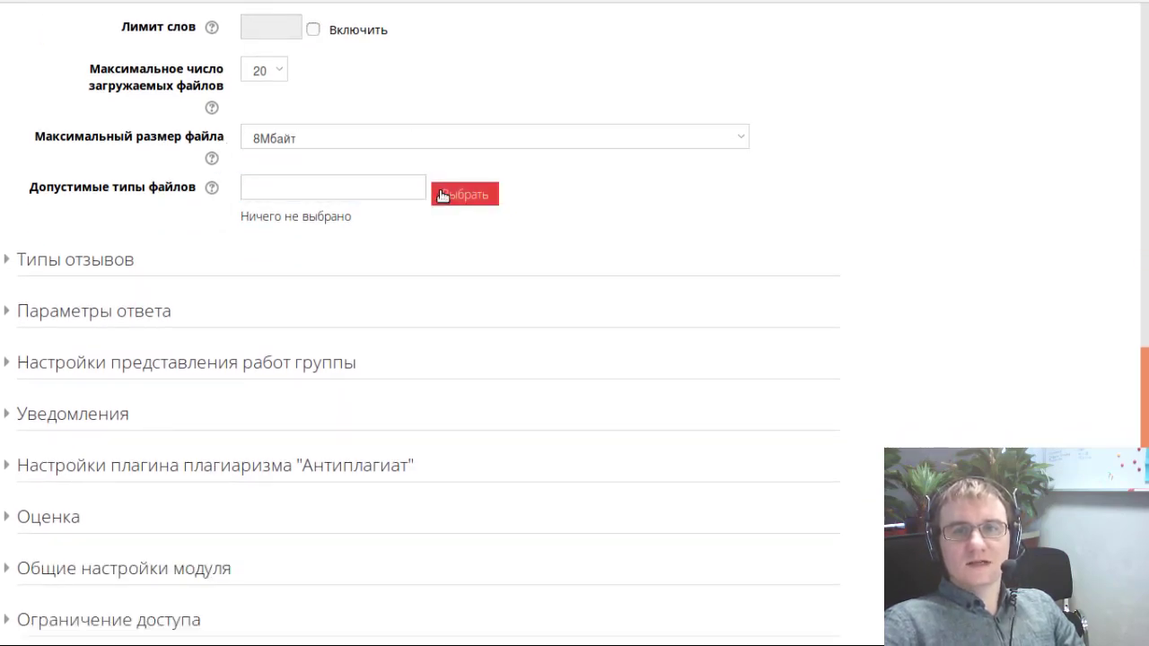
scroll(558, 224, "down", 1)
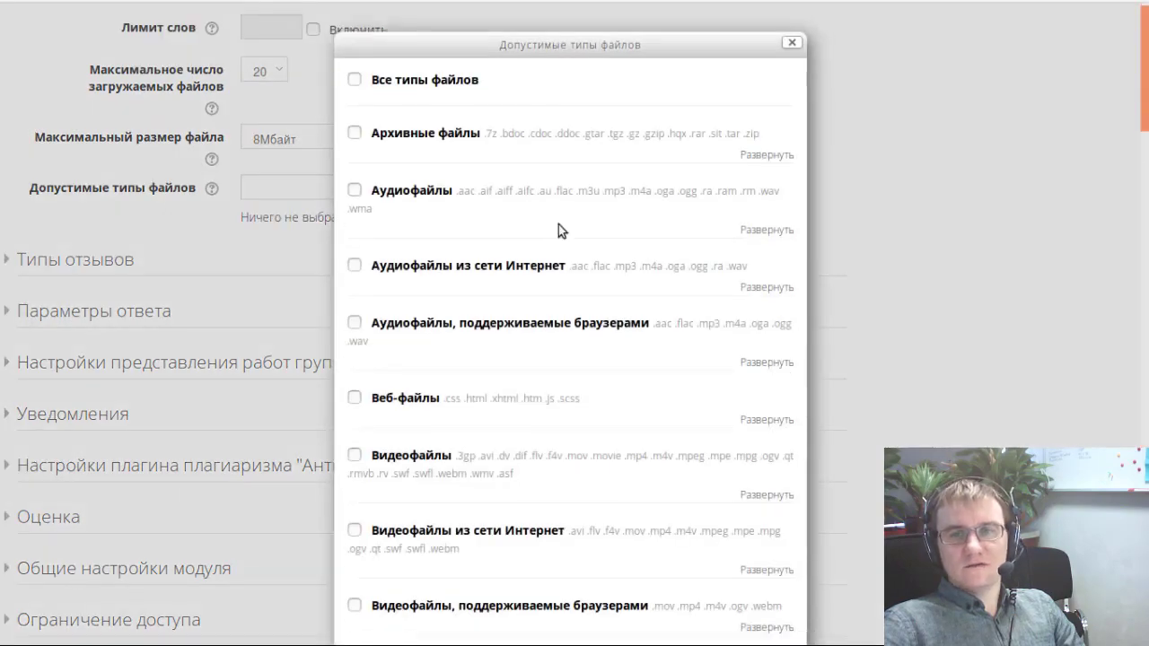
scroll(557, 229, "down", 10)
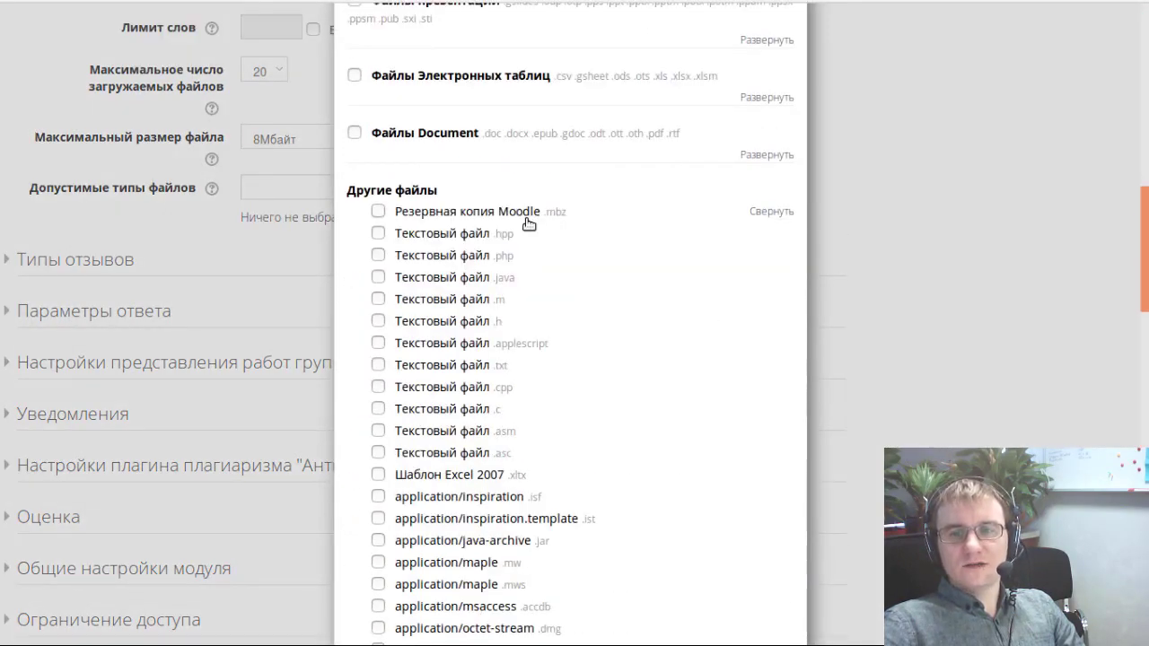
scroll(528, 224, "down", 3)
scroll(527, 225, "up", 15)
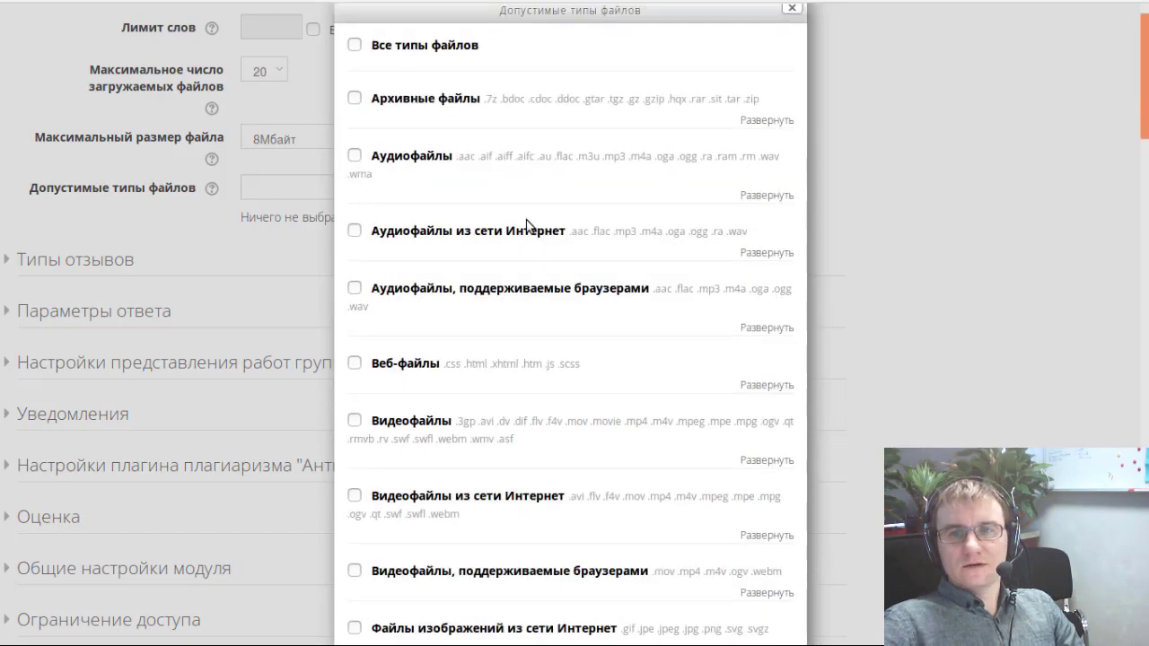
- Try ticking «Аудиофайлы» and «Файлы презентации» among the permitted file types, and close the selection with nothing chosen
left_click(353, 156)
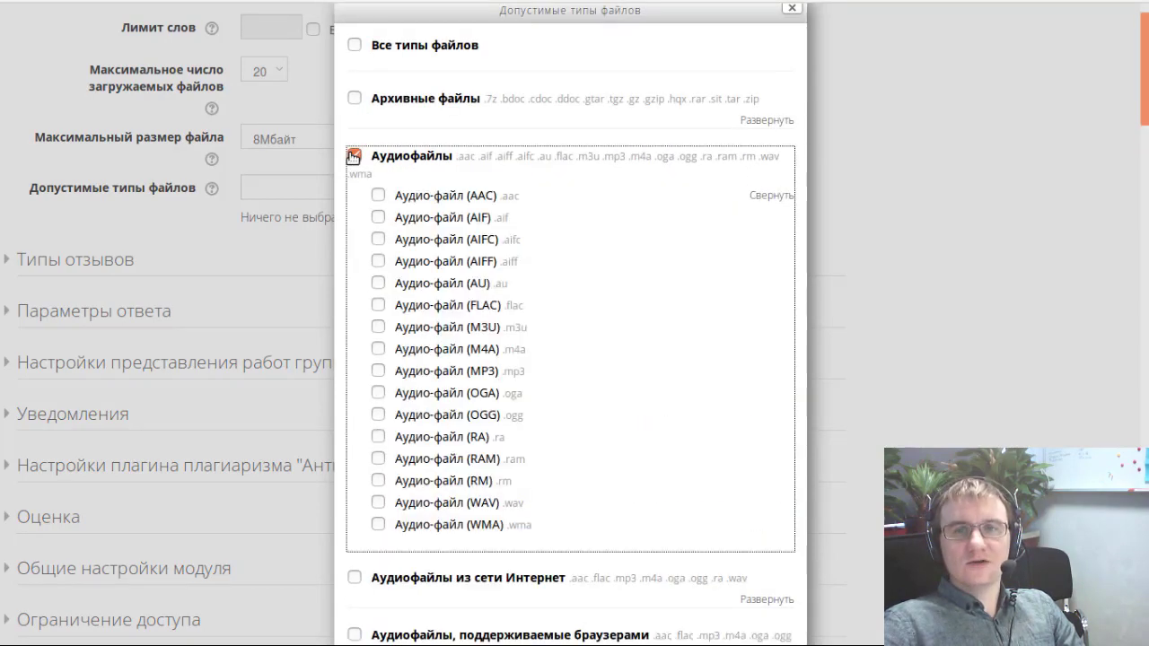
left_click(354, 156)
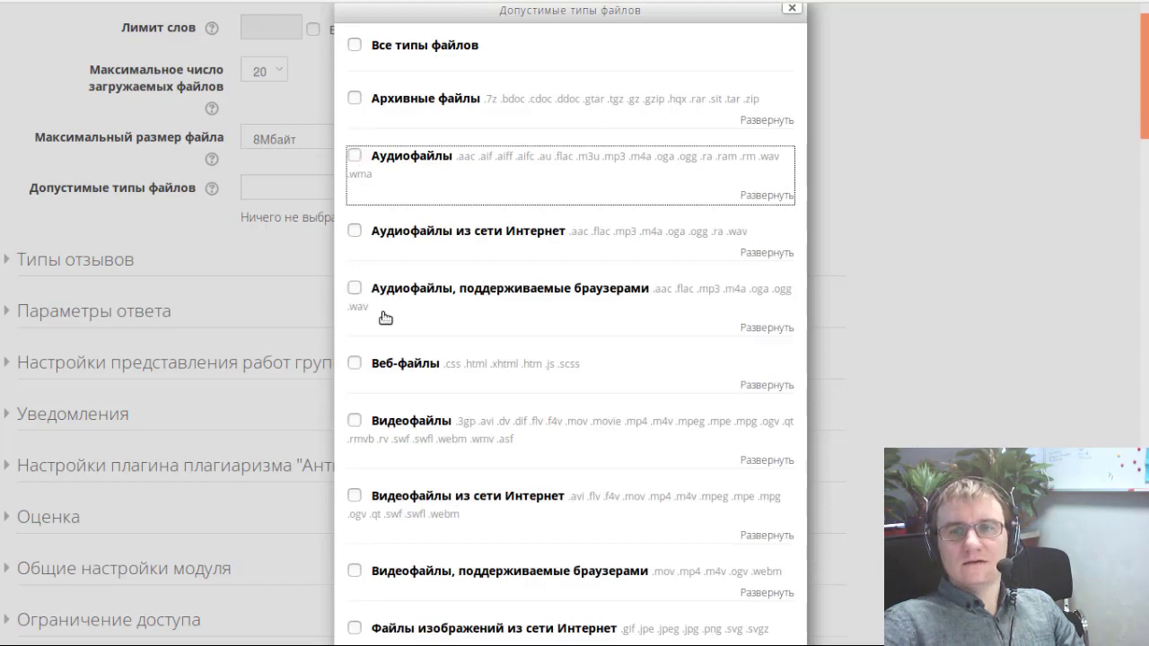
scroll(377, 324, "down", 3)
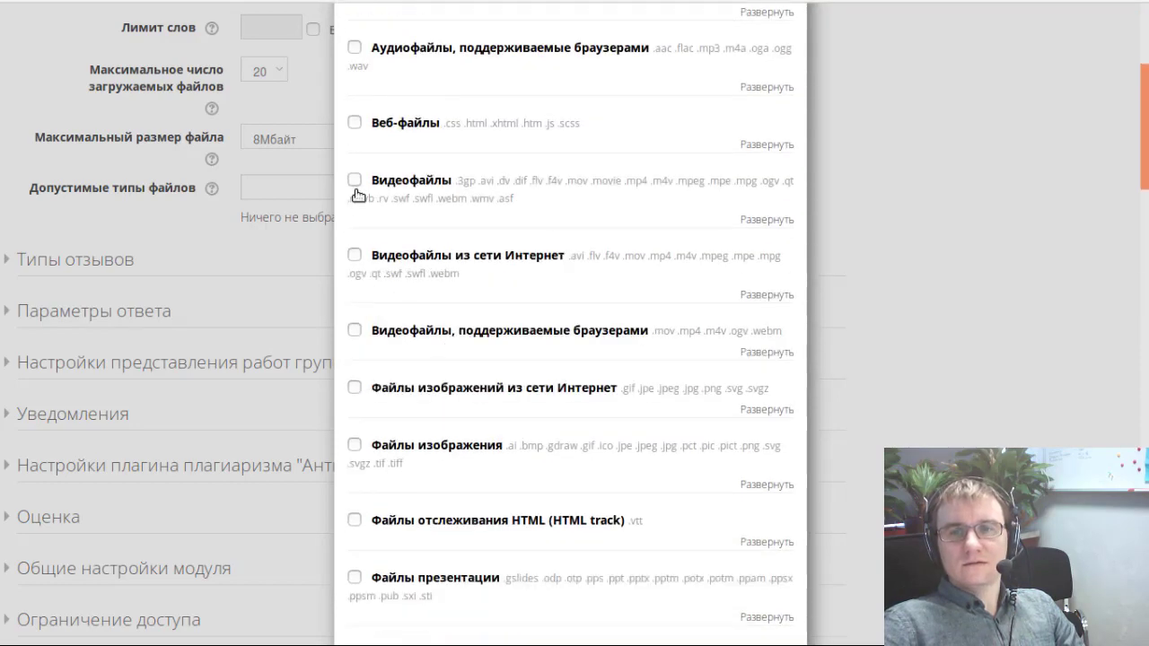
scroll(357, 220, "down", 2)
scroll(356, 220, "up", 6)
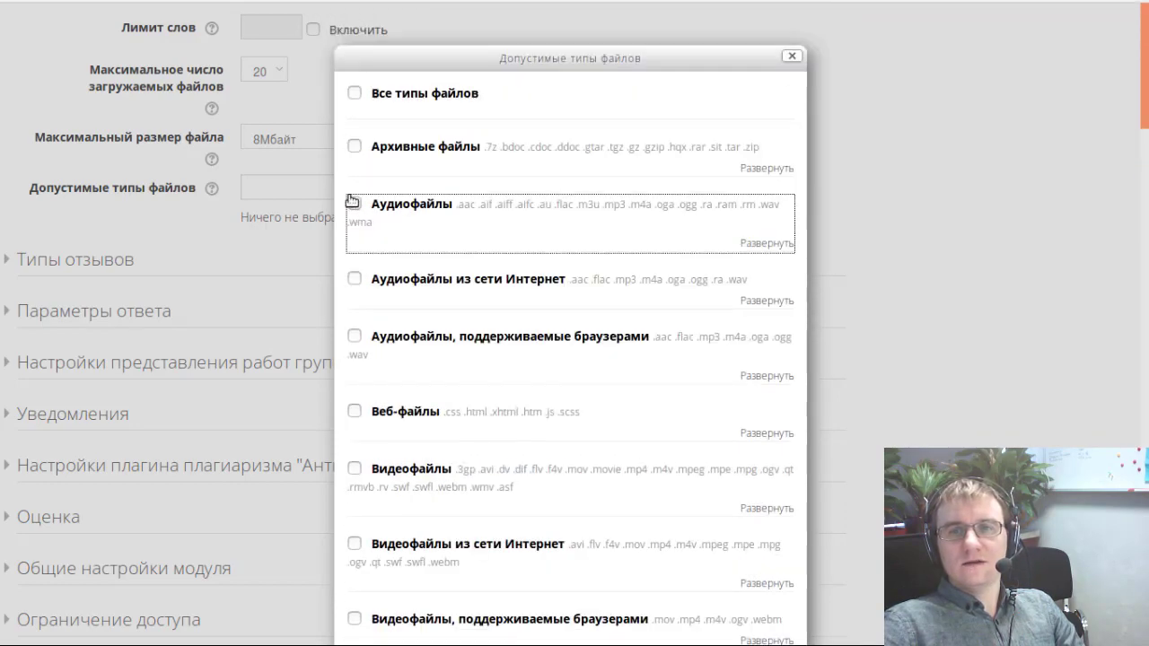
scroll(356, 205, "down", 6)
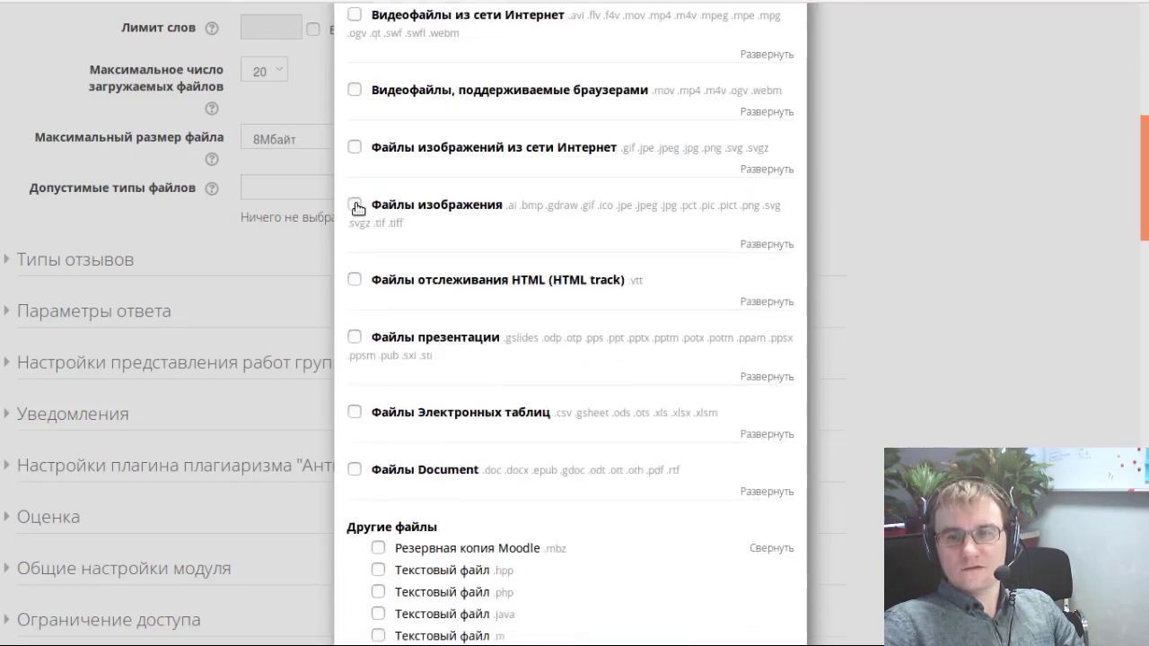
left_click(355, 338)
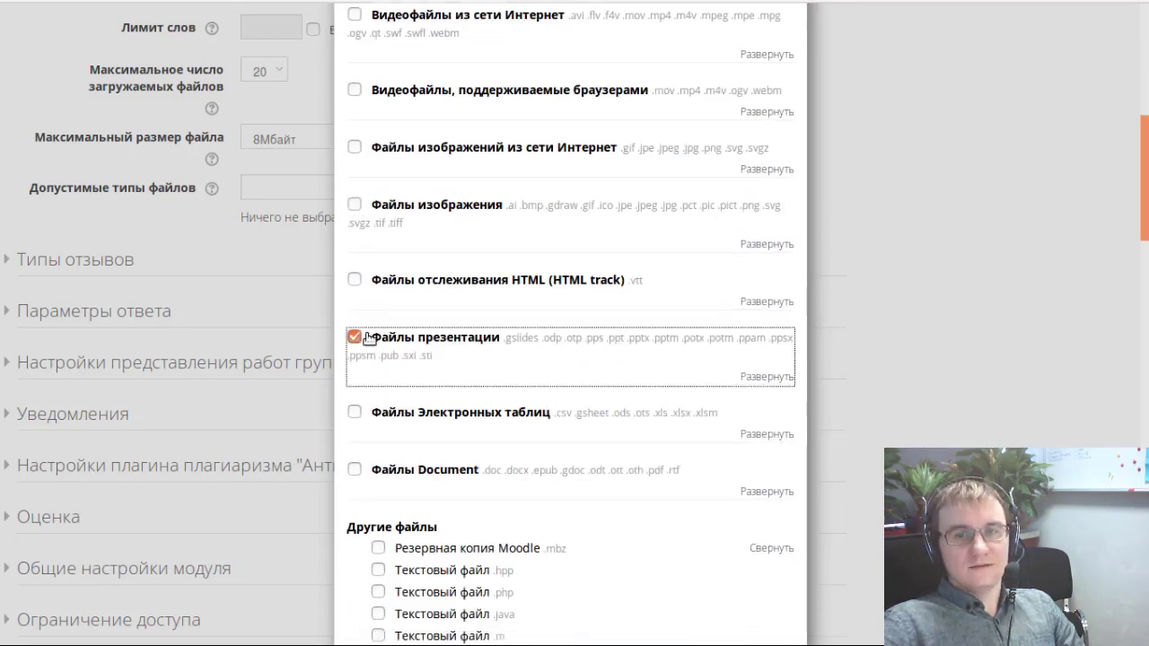
left_click(356, 336)
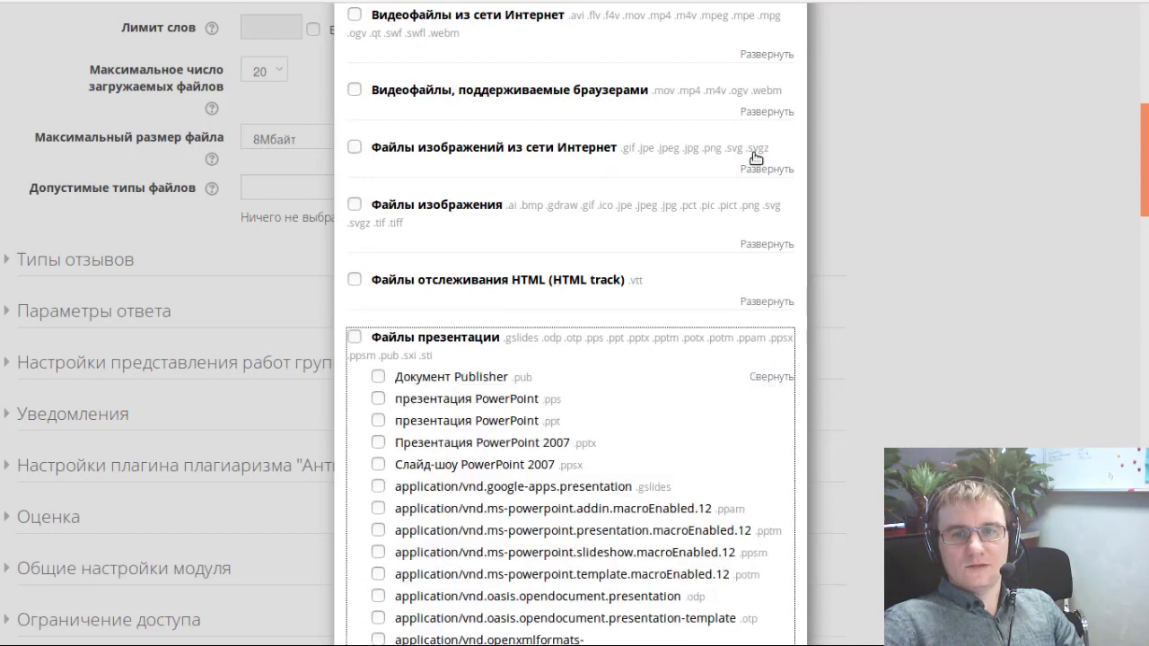
scroll(726, 187, "up", 4)
scroll(726, 187, "up", 2)
left_click(792, 57)
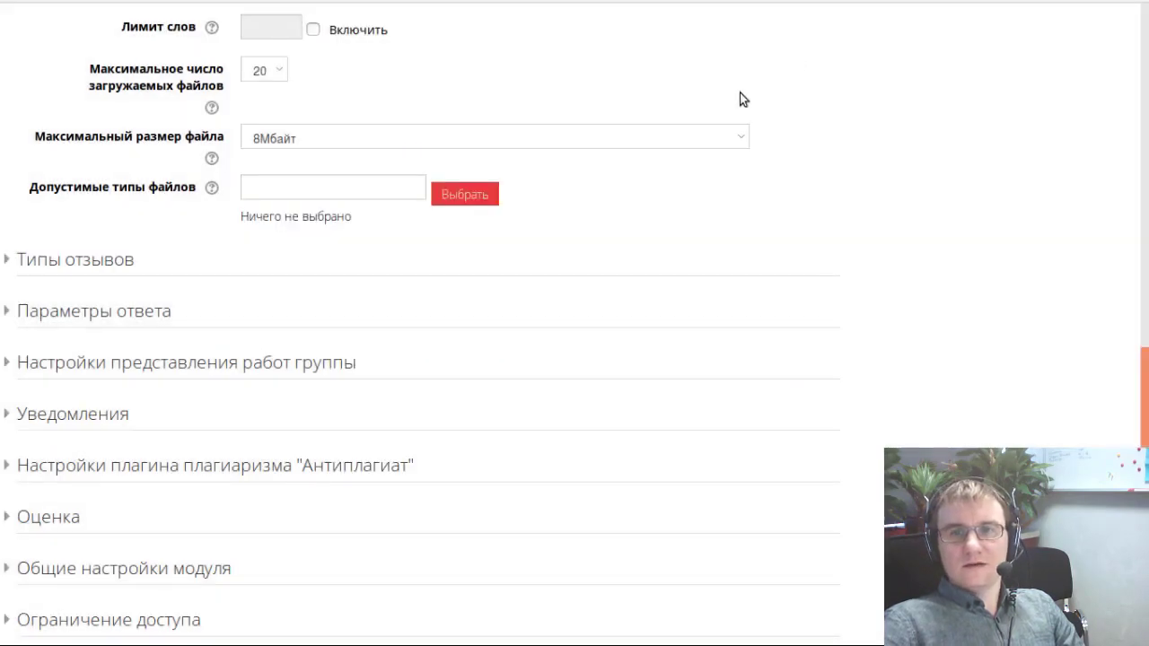
- Review the assignment's availability dates, submission-type settings and the remaining collapsed sections of the form
scroll(533, 200, "up", 5)
scroll(403, 279, "up", 2)
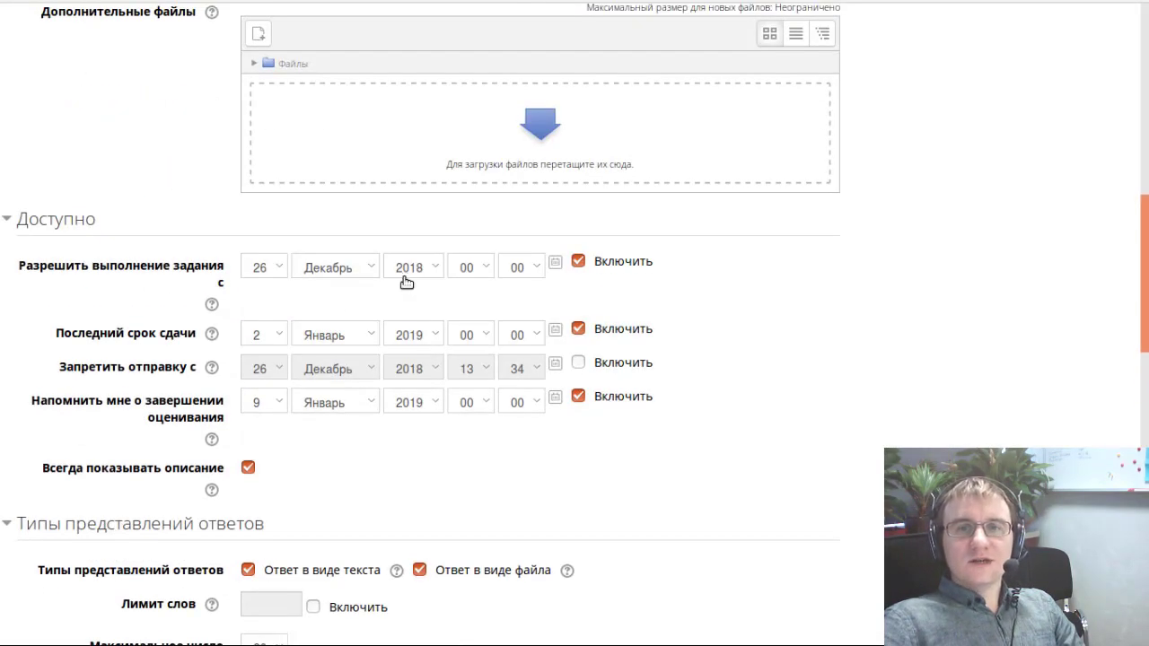
scroll(403, 280, "down", 4)
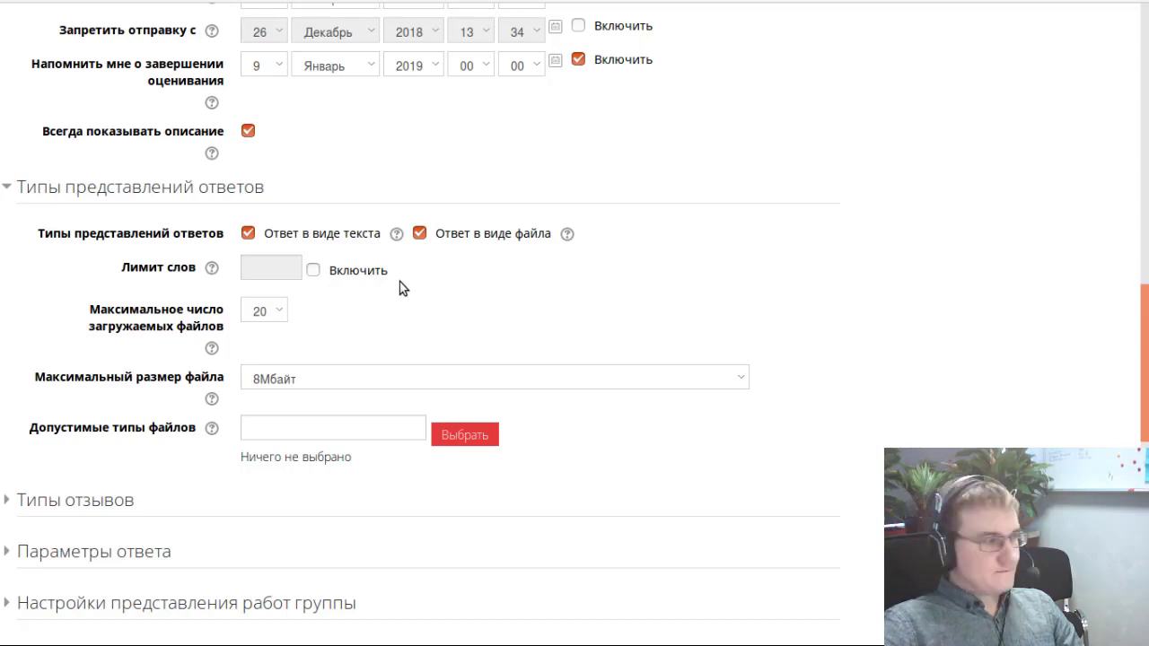
scroll(400, 282, "down", 3)
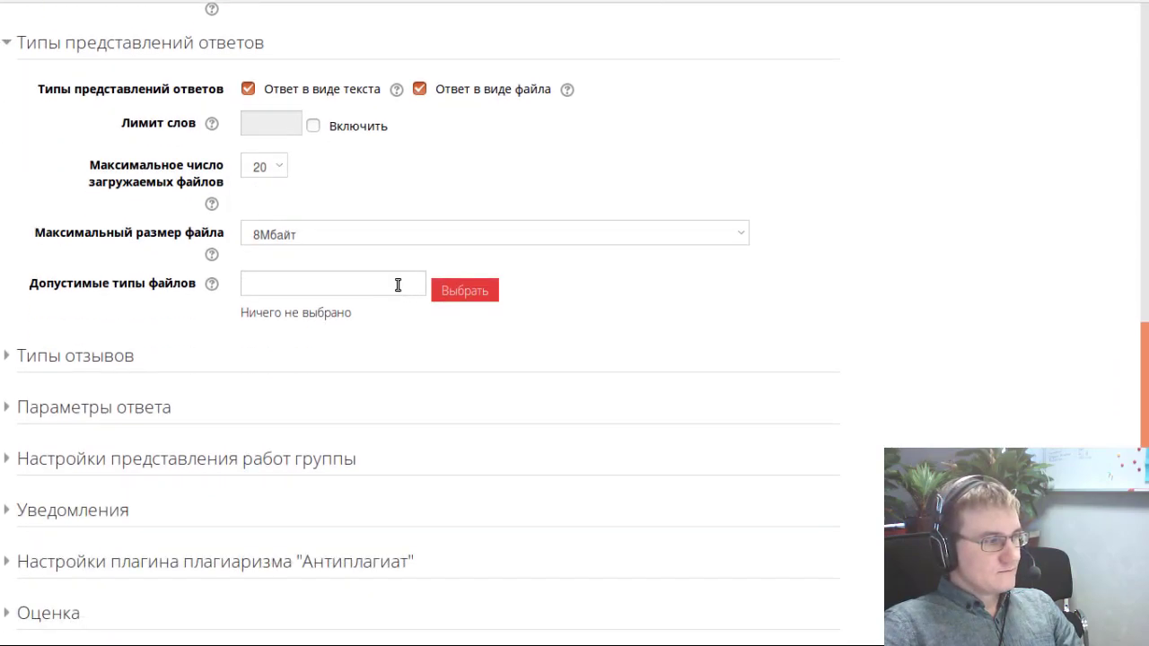
scroll(398, 285, "down", 5)
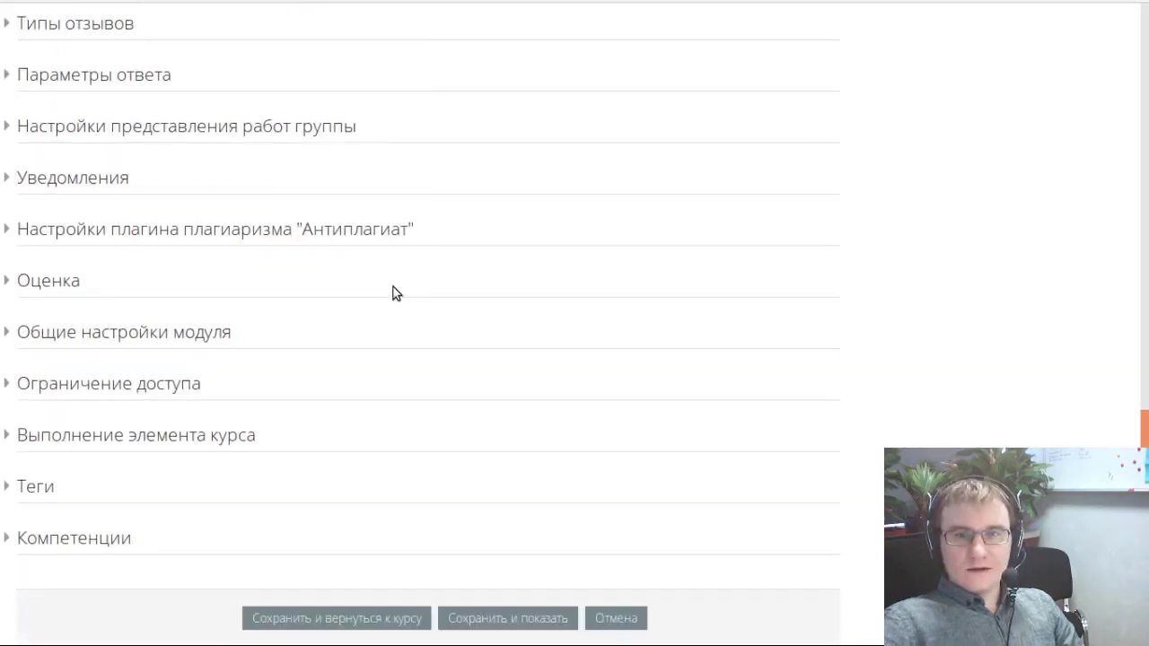
scroll(396, 294, "up", 2)
scroll(388, 289, "down", 3)
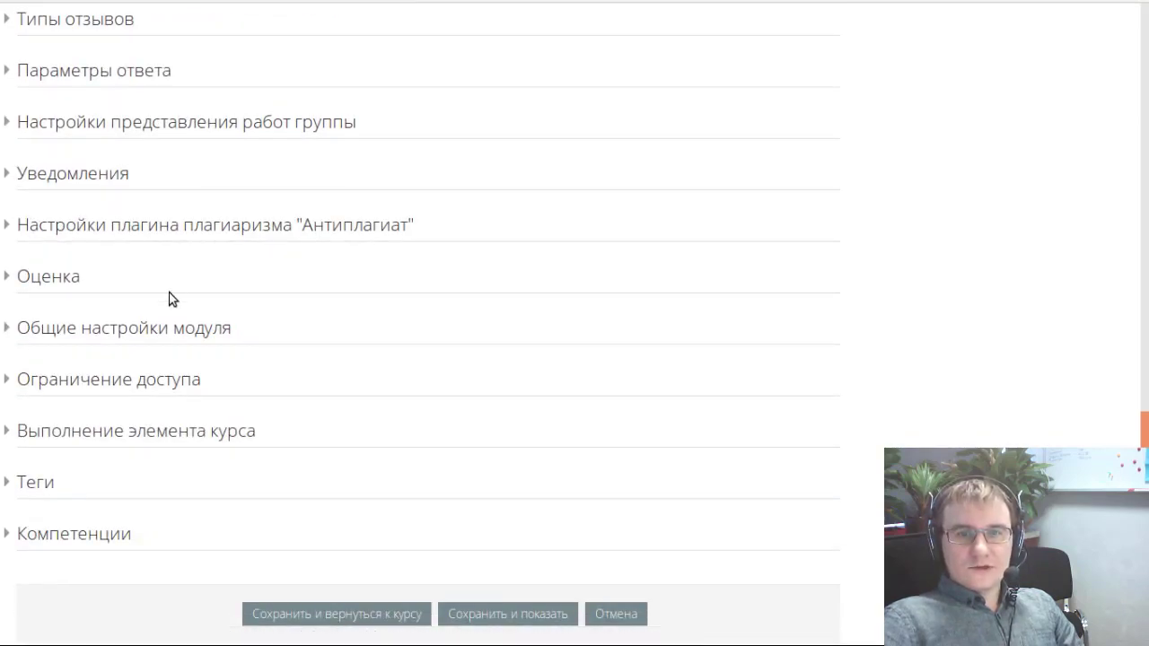
- Set «Включить "Антиплагиат"» to «Да» in the assignment's plagiarism plugin settings
left_click(197, 226)
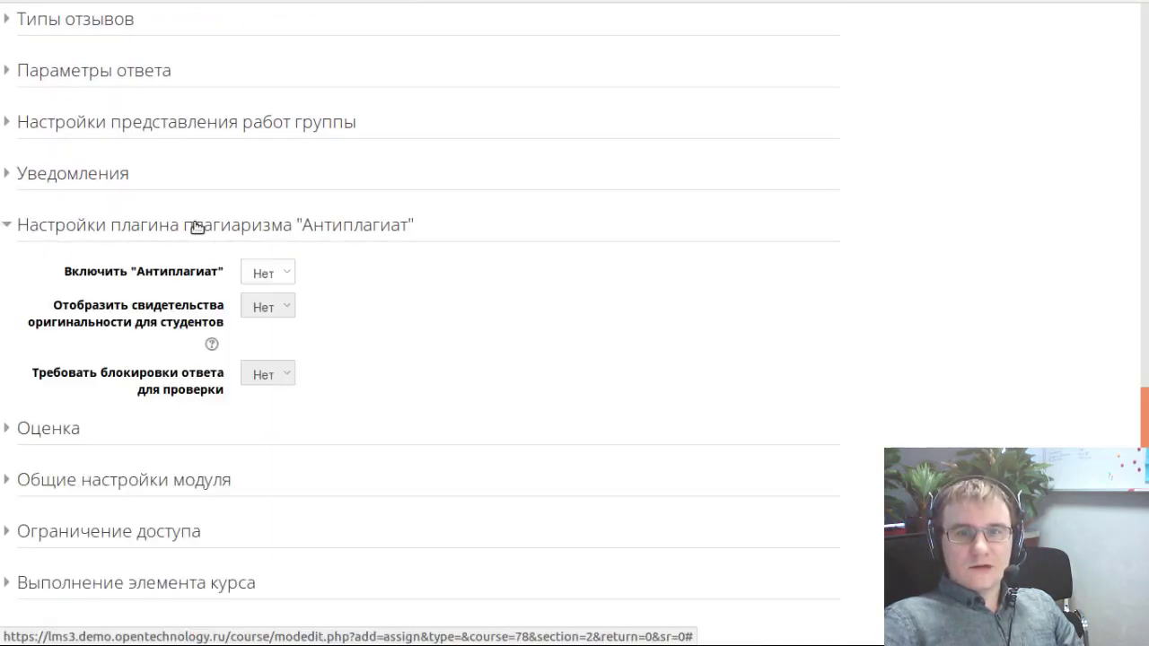
left_click(277, 273)
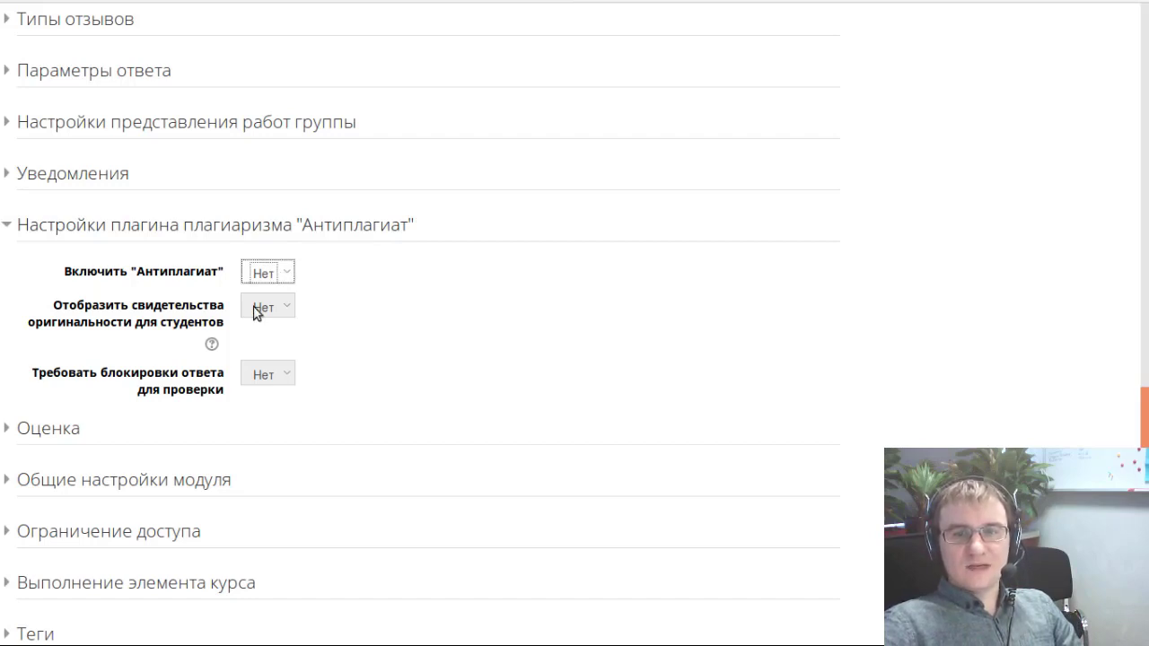
key("Down")
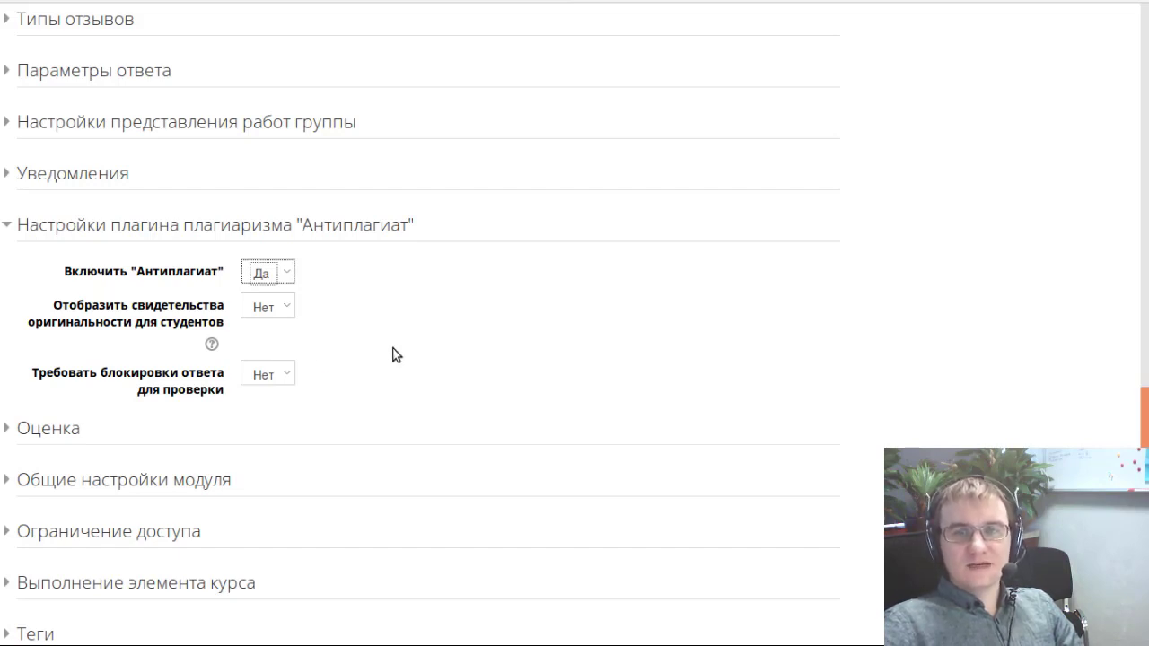
scroll(398, 355, "down", 3)
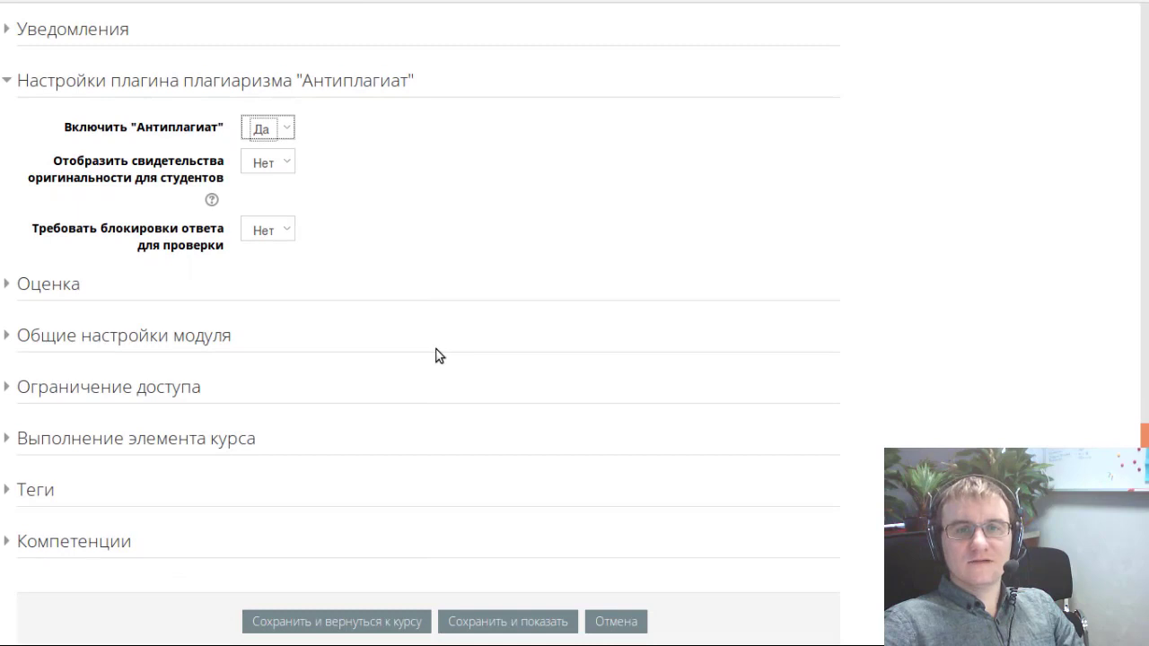
- Glance at the «Оценка» section and set «Включить "Антиплагиат"» back to «Нет»
left_click(51, 287)
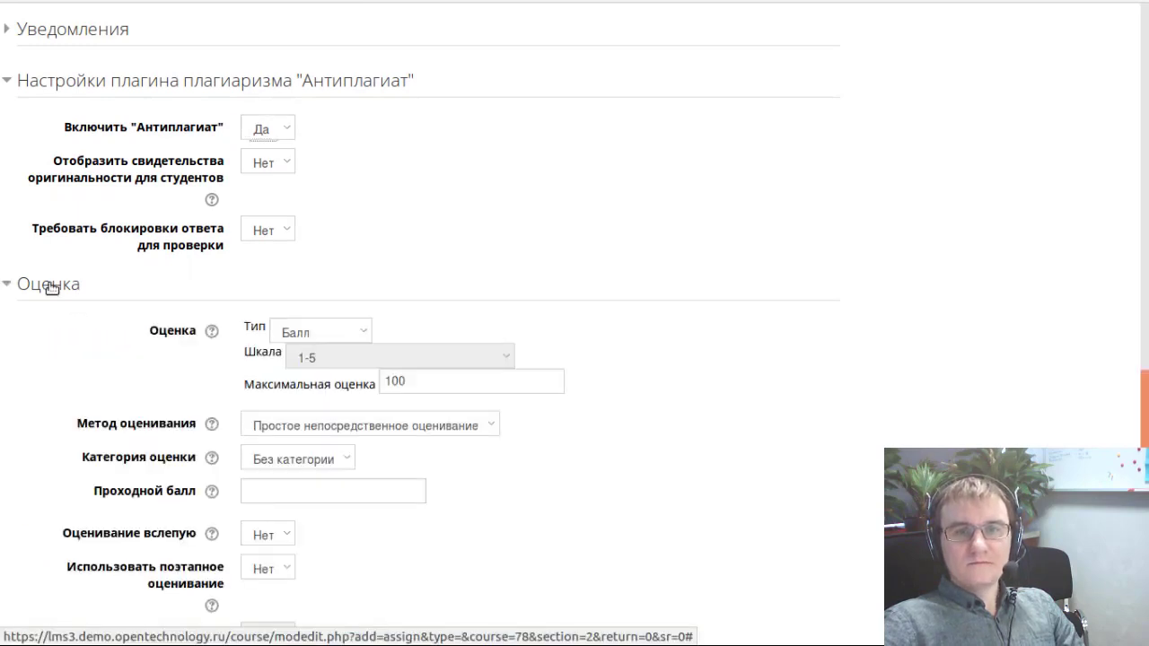
left_click(51, 288)
left_click(268, 129)
left_click(269, 153)
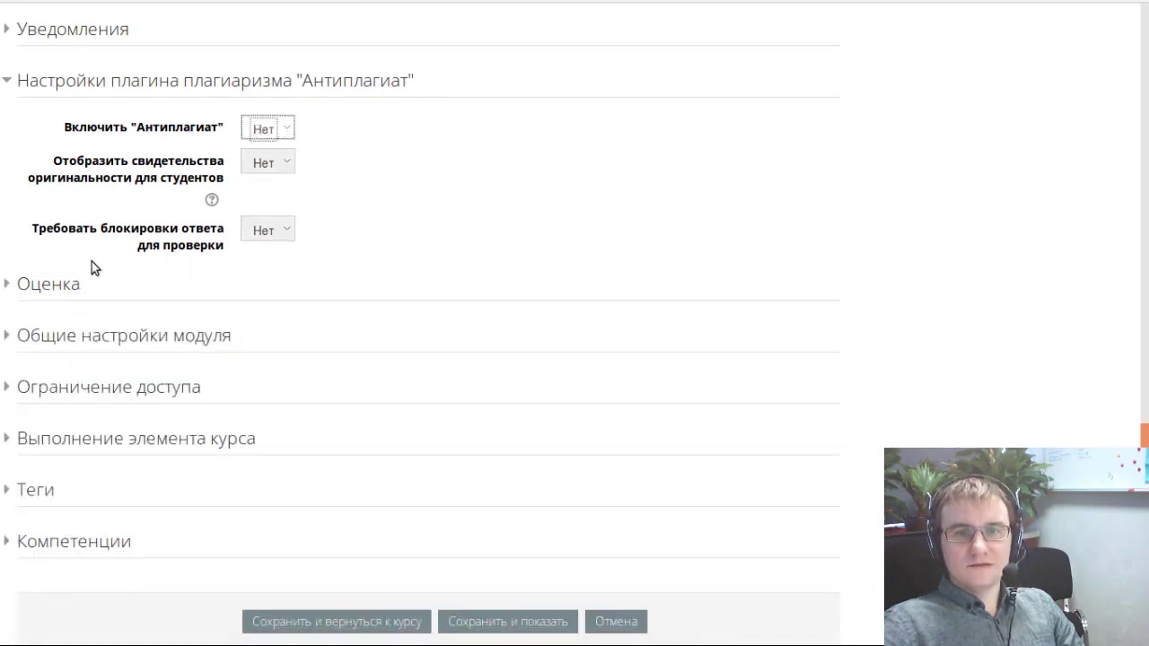
- View the grading settings in the «Оценка» section and collapse it again
left_click(74, 286)
left_click(74, 285)
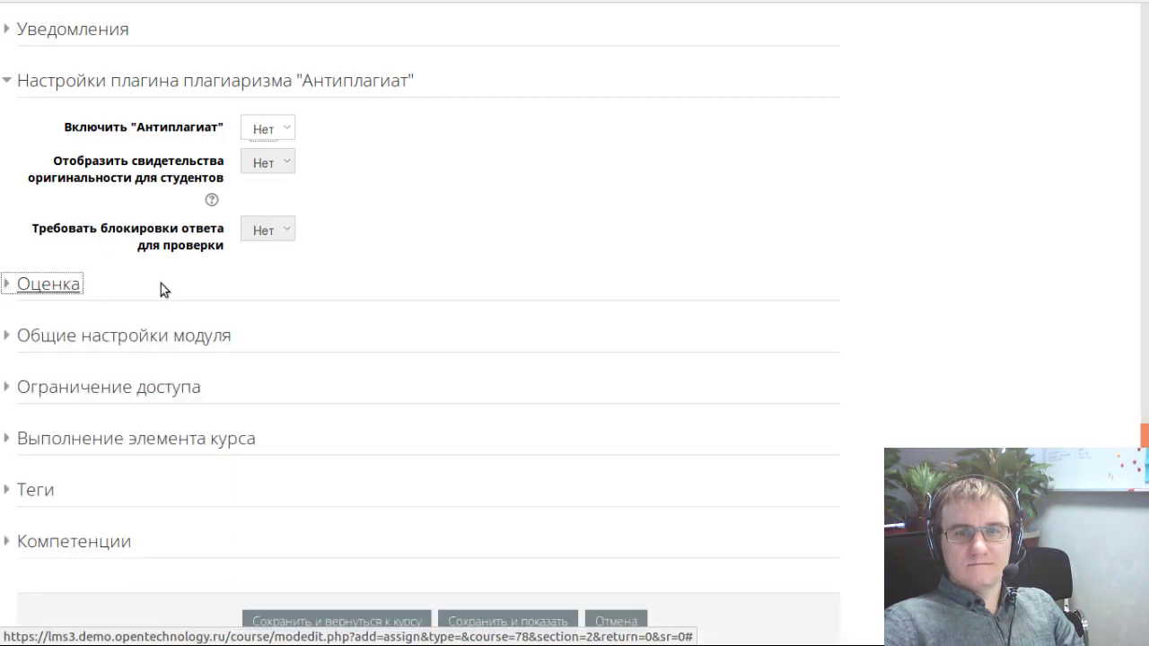
left_click(23, 284)
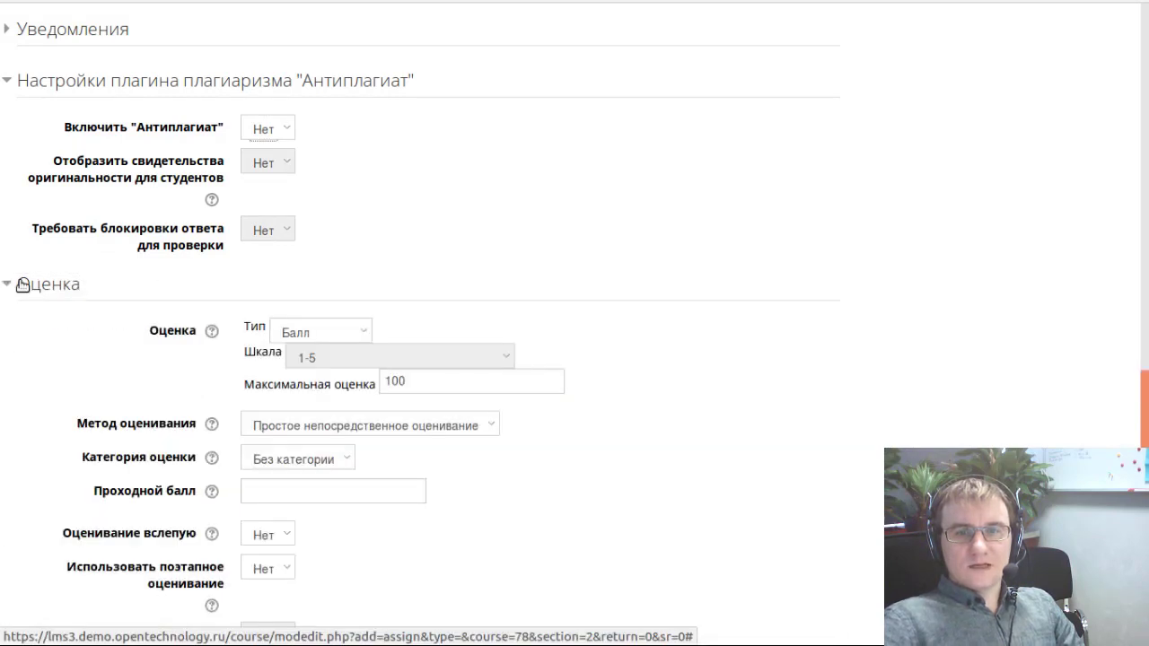
left_click(23, 285)
- Look through the restriction types under «Ограничение доступа» and add a «Завершение элемента» restriction to the assignment
scroll(327, 422, "down", 3)
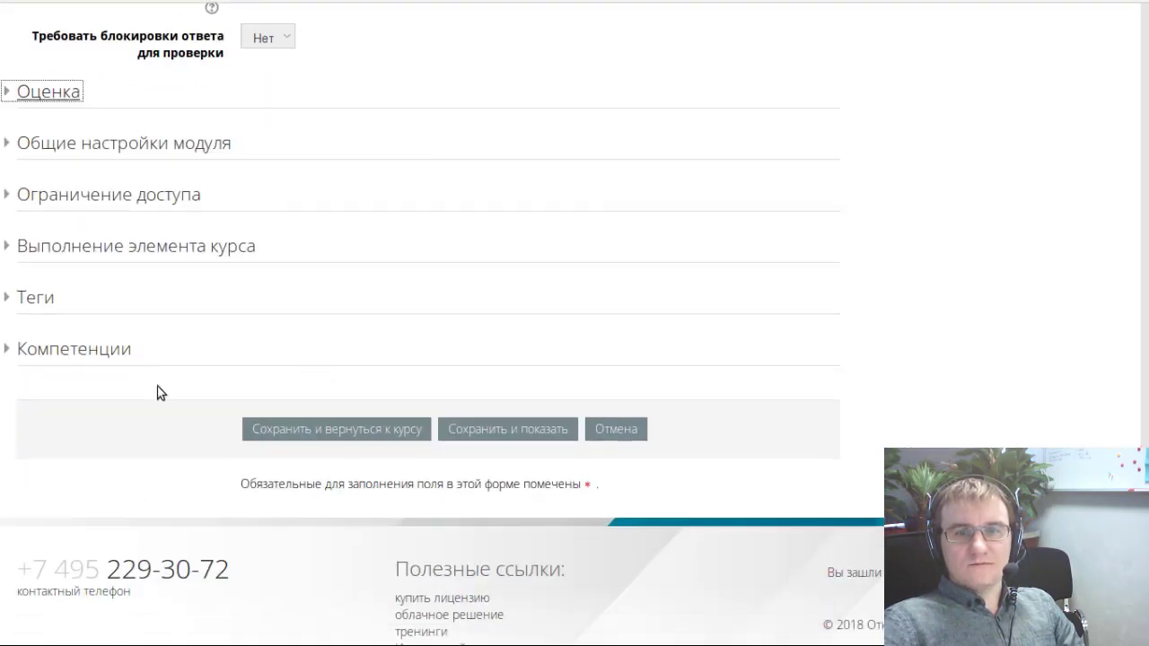
left_click(94, 196)
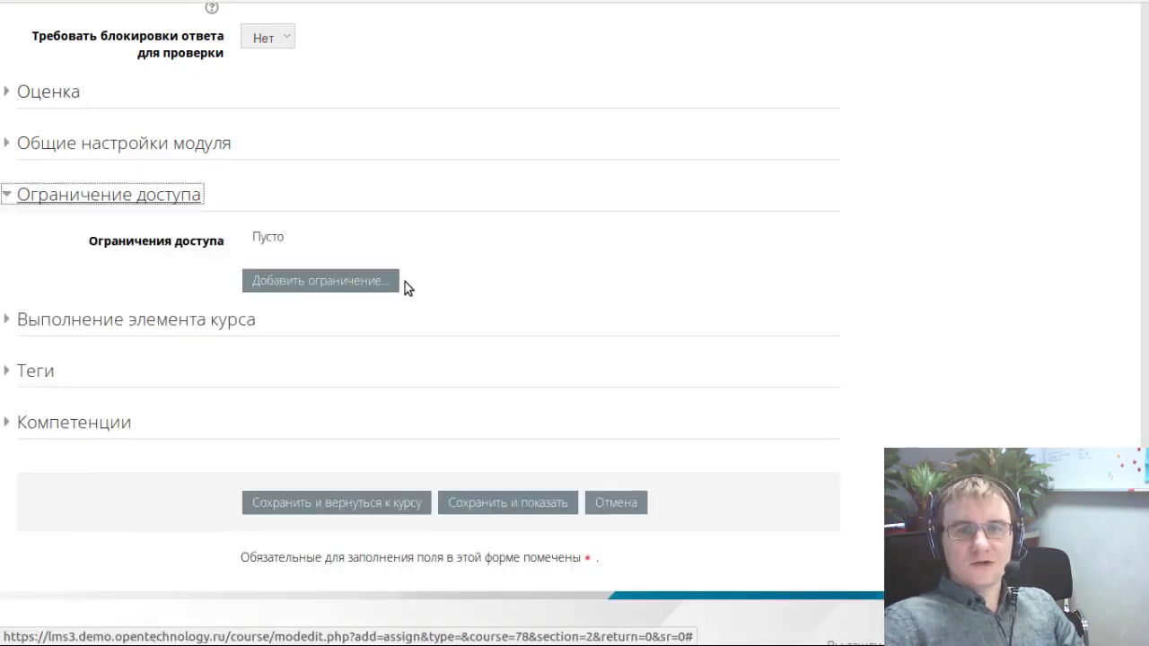
left_click(364, 280)
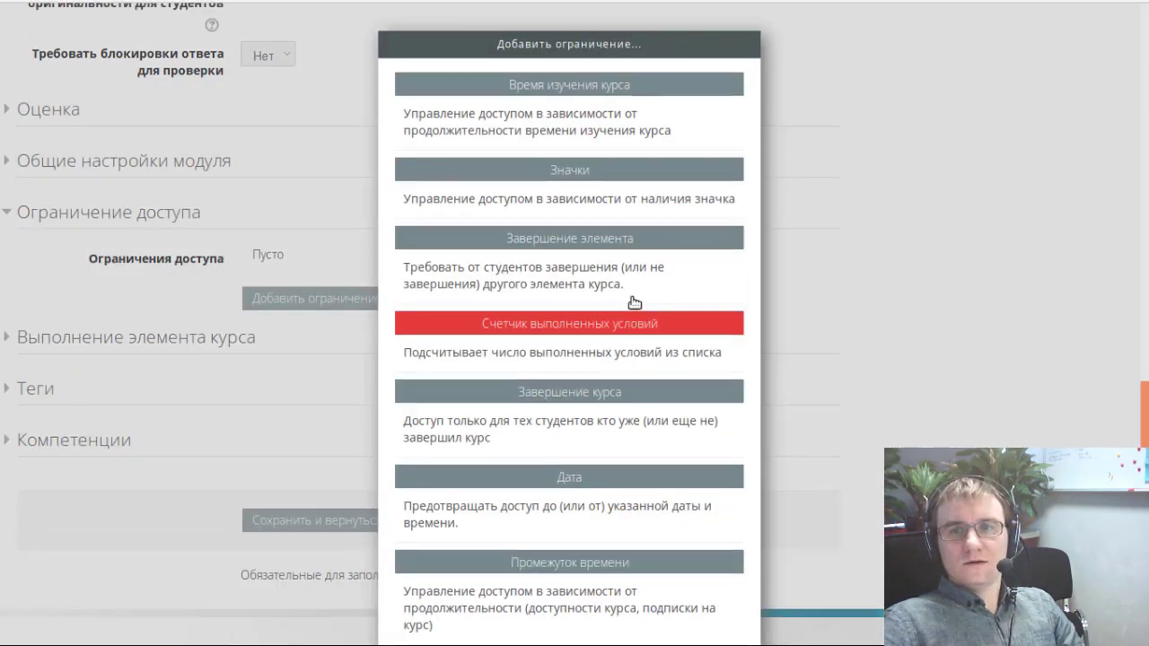
scroll(633, 301, "up", 1)
scroll(634, 301, "down", 3)
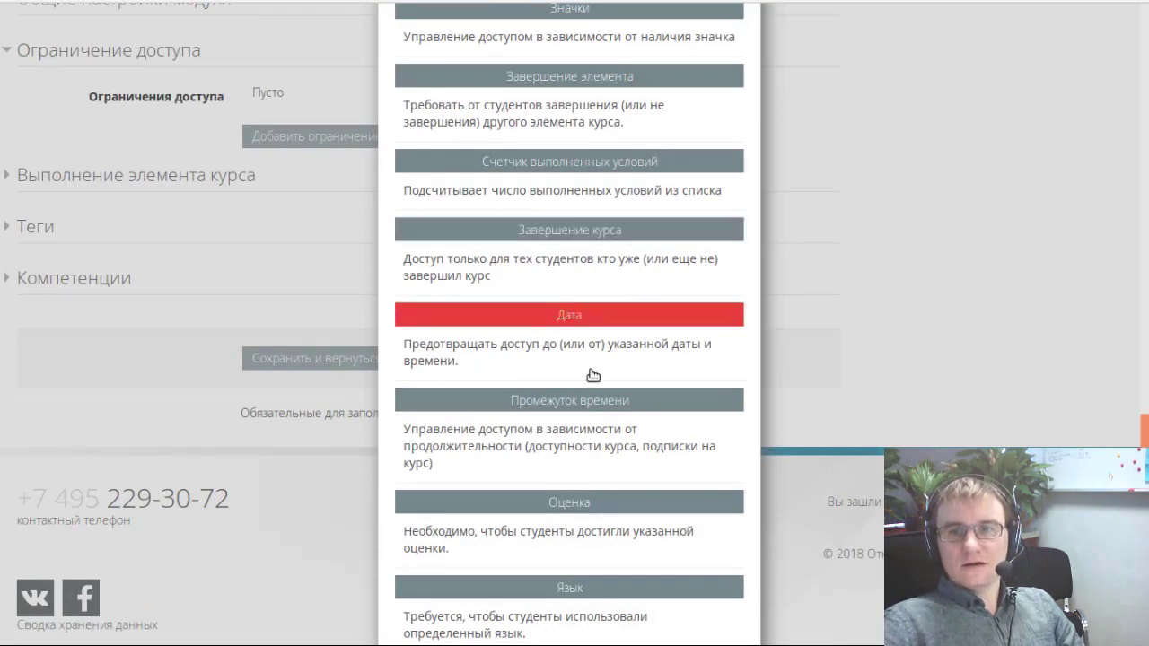
scroll(593, 375, "down", 5)
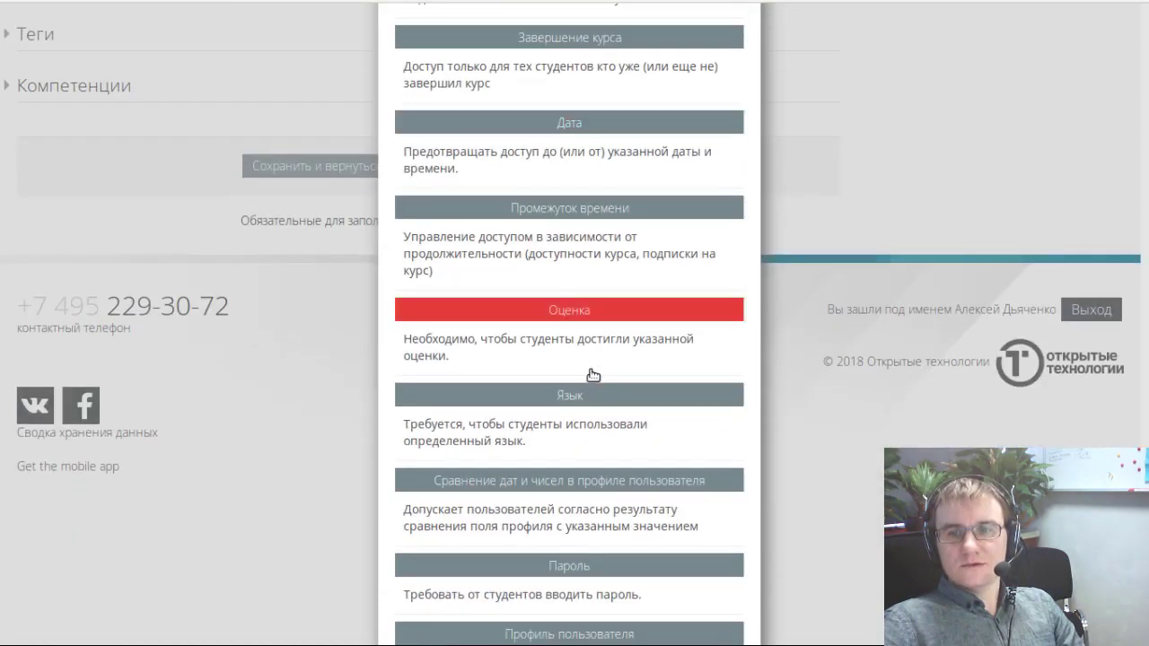
scroll(592, 375, "up", 5)
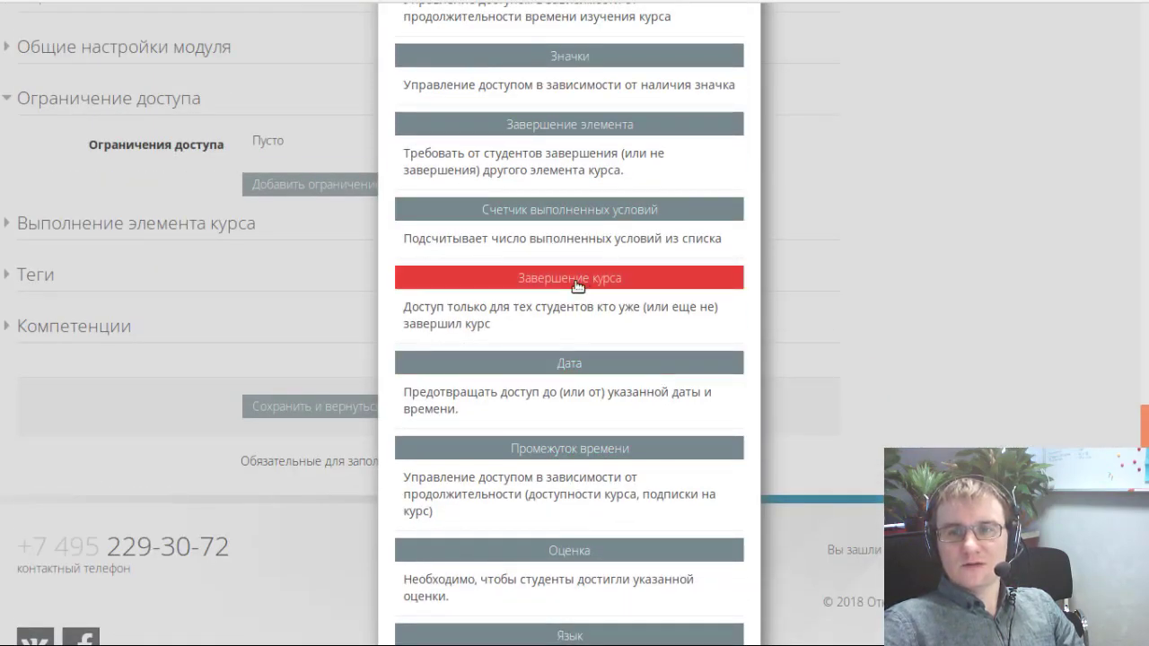
scroll(608, 310, "up", 1)
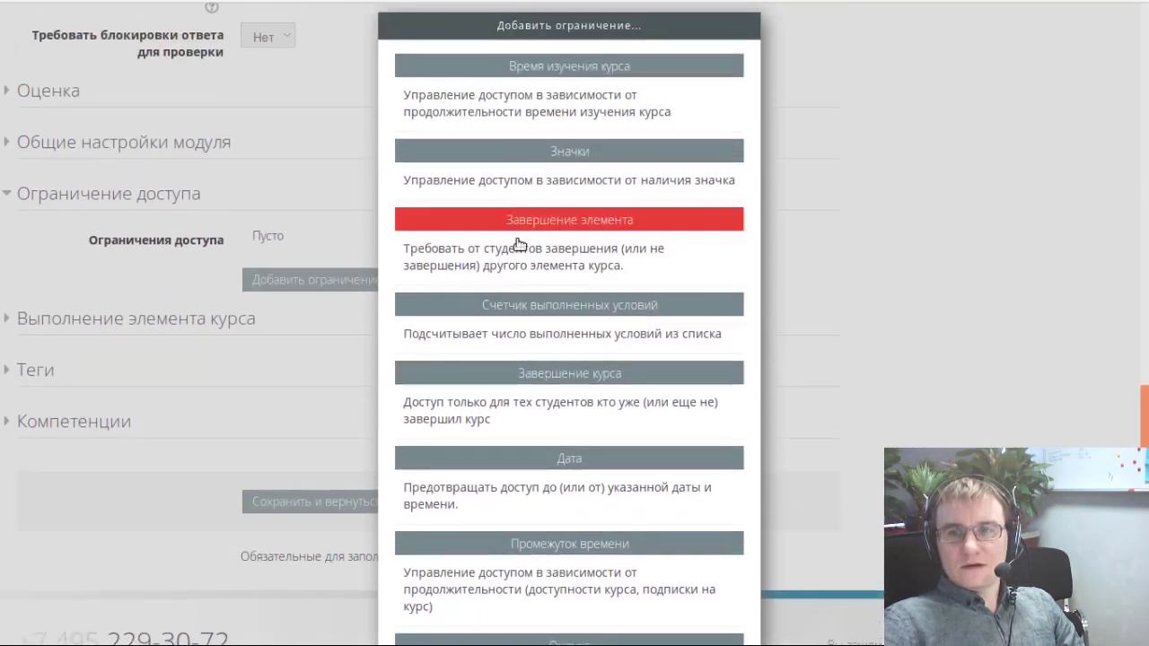
left_click(559, 222)
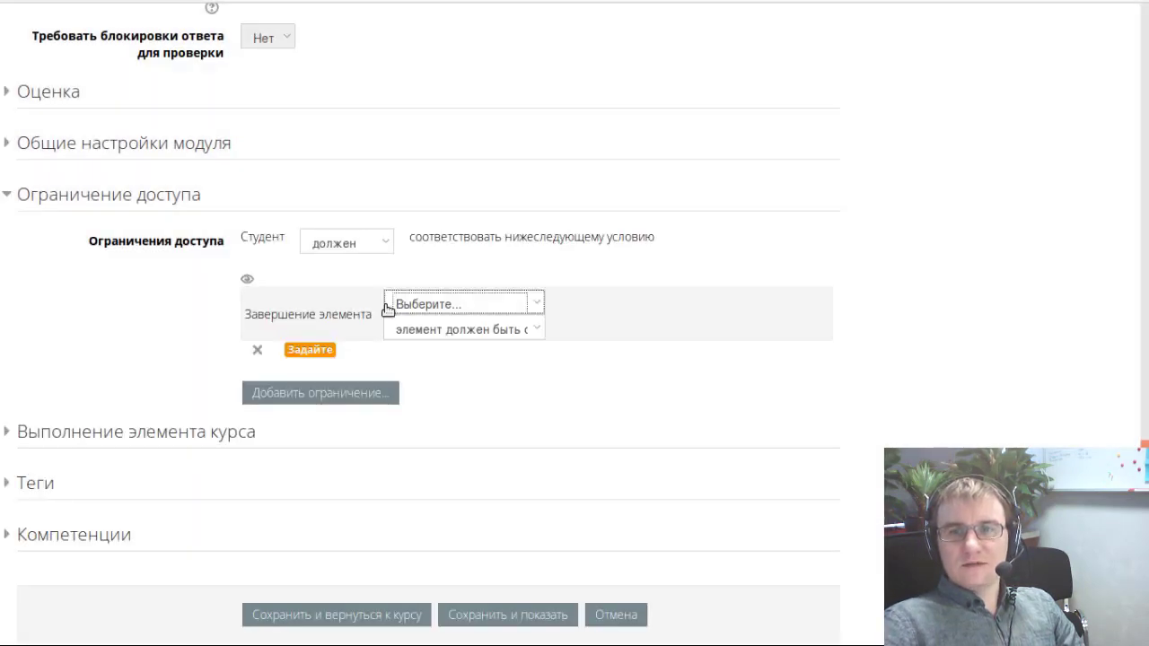
- Choose «Инструкция по редактированию оглавления курса» as the course element the completion restriction depends on
key("Tab")
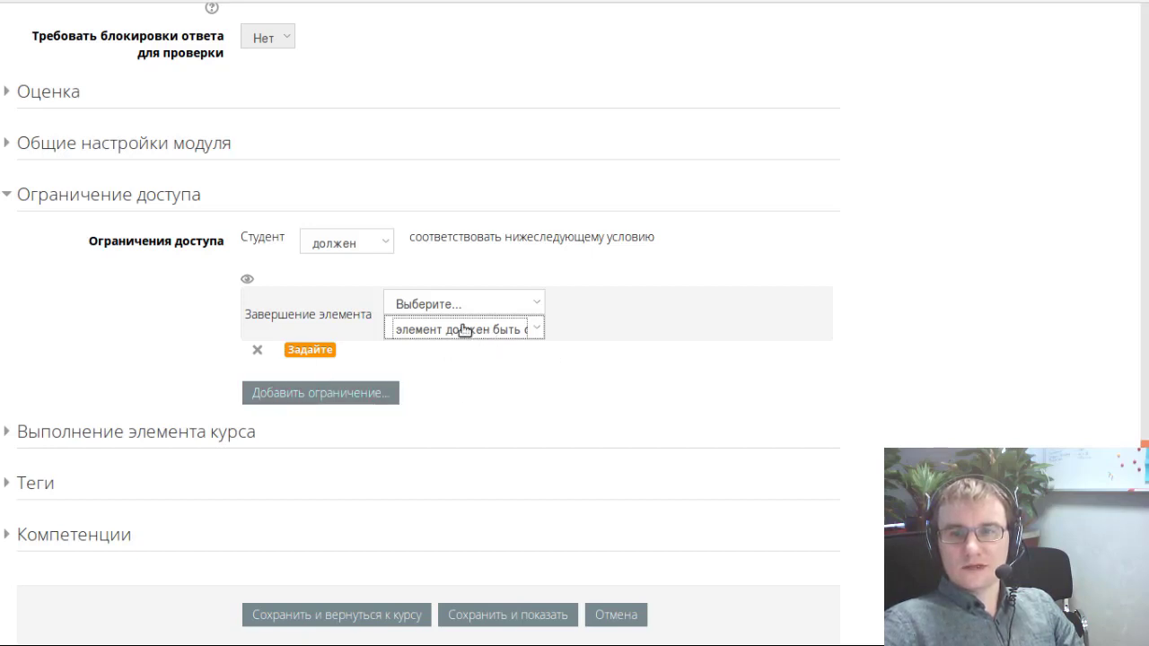
left_click(486, 302)
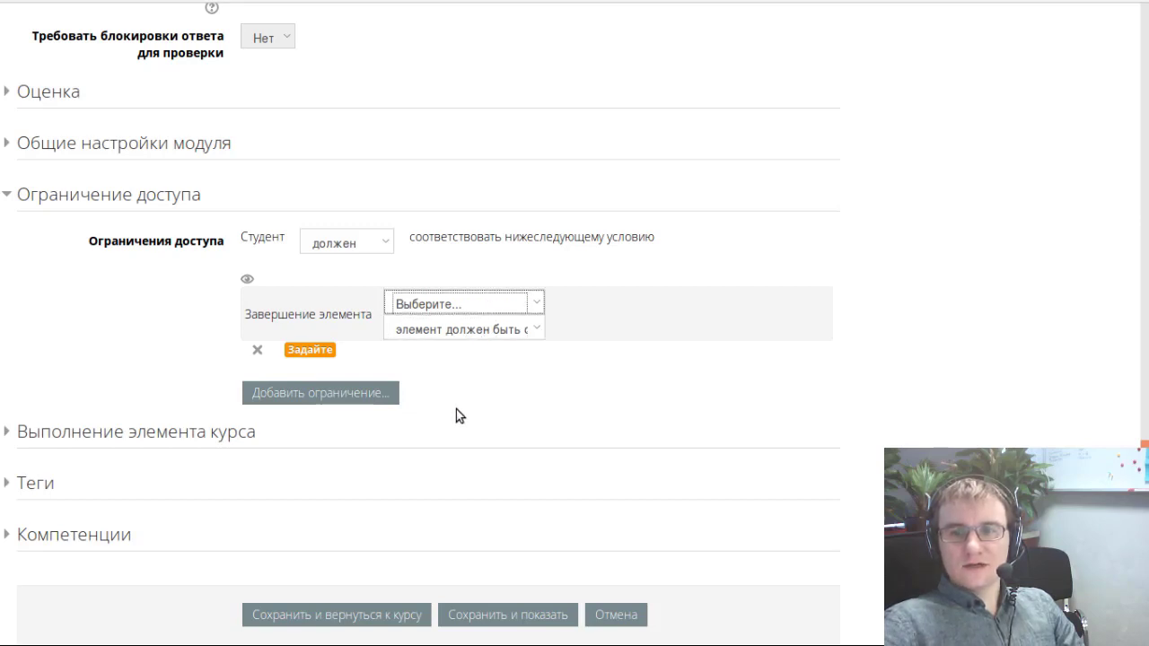
key("Down")
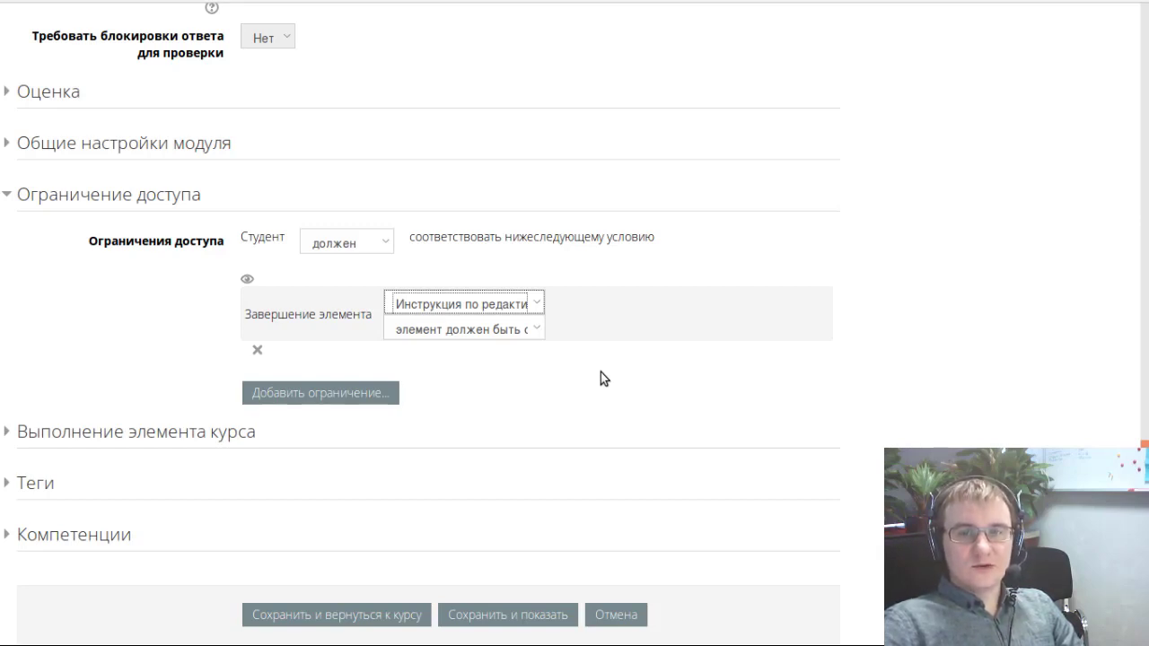
left_click(600, 290)
- Save the assignment, return to the course and check its entry in the section on thematic planning
scroll(598, 294, "down", 2)
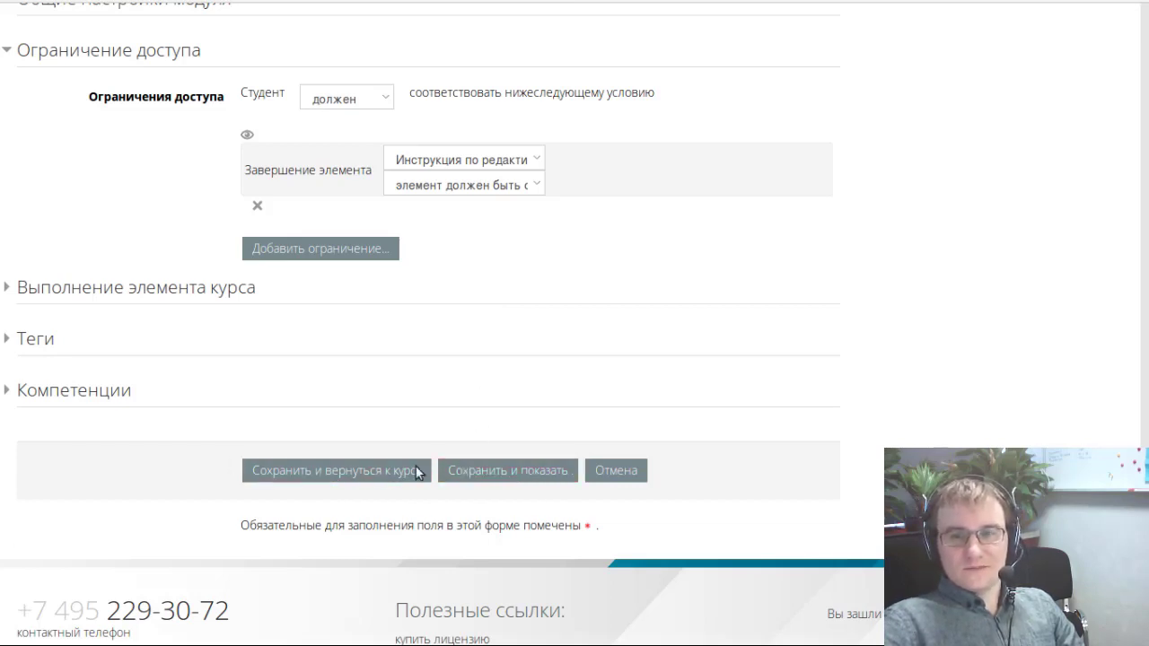
left_click(357, 474)
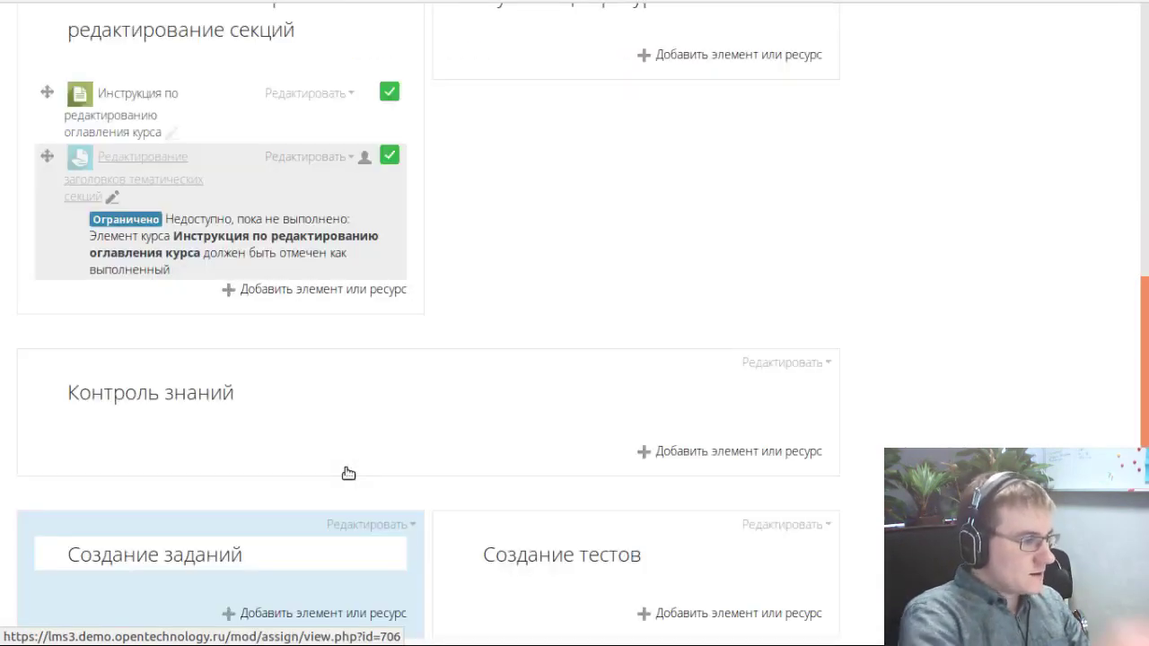
scroll(348, 473, "up", 1)
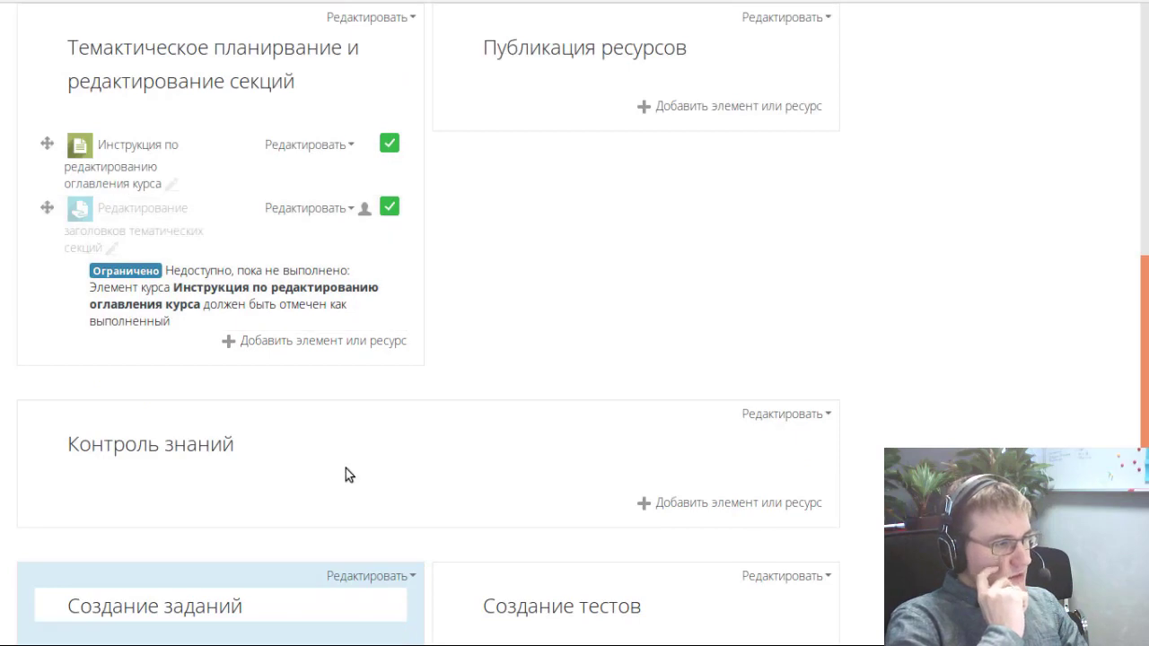
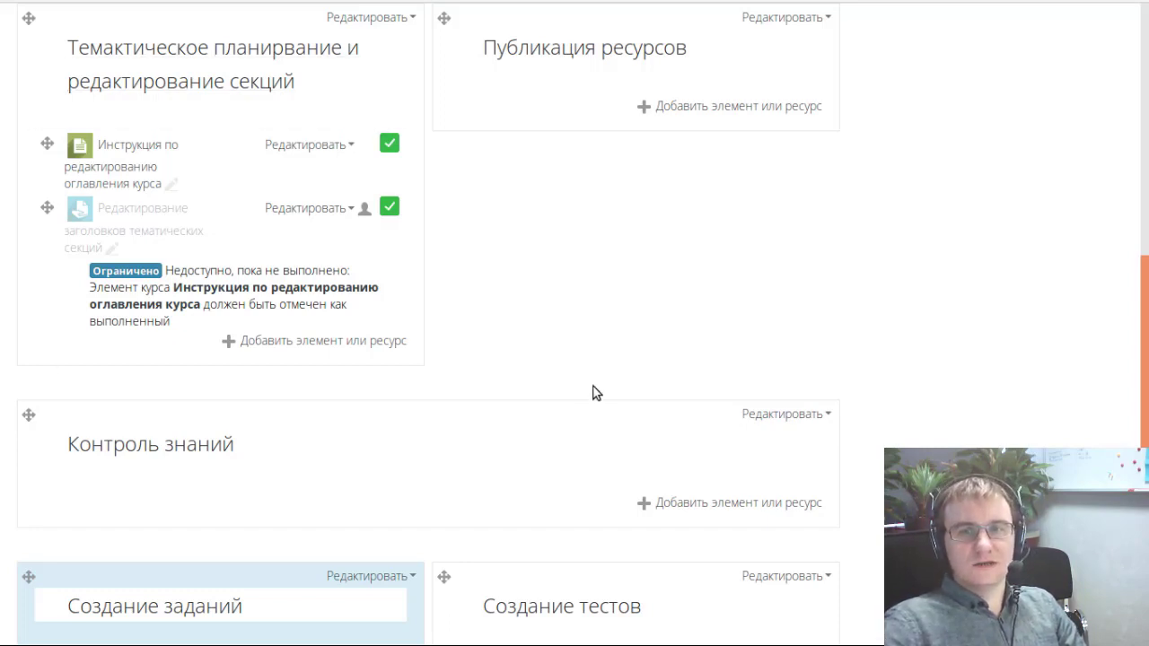
- Open the settings of the page «Инструкция по редактированию оглавления курса» in the section on thematic planning
scroll(597, 403, "down", 3)
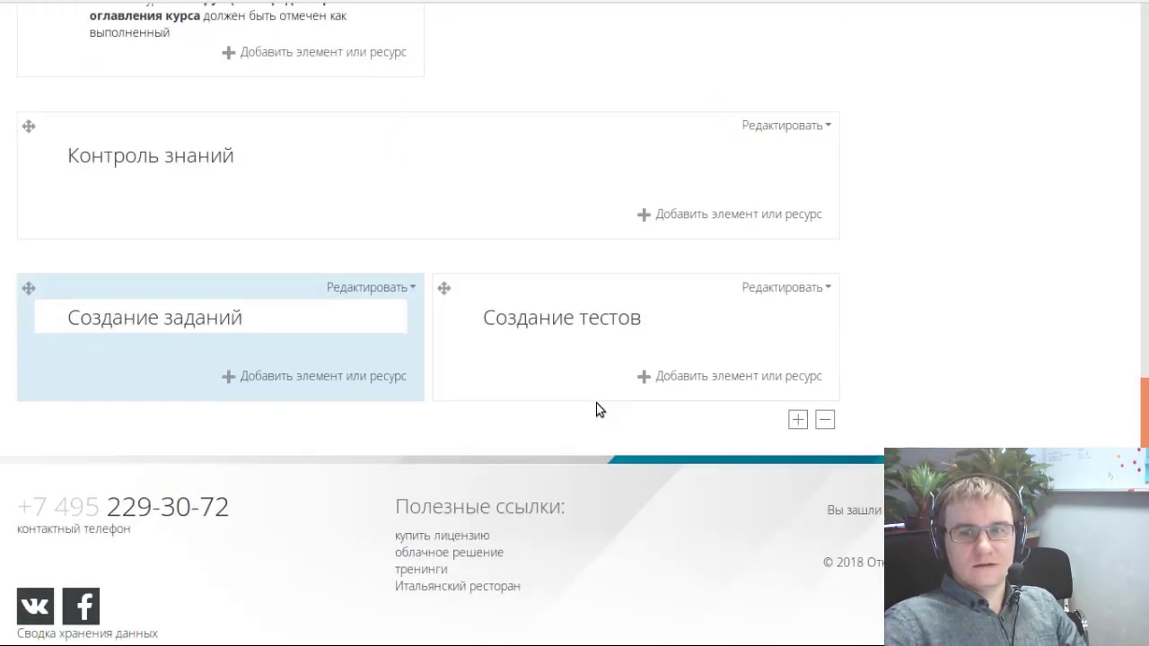
scroll(596, 406, "up", 3)
scroll(599, 409, "up", 3)
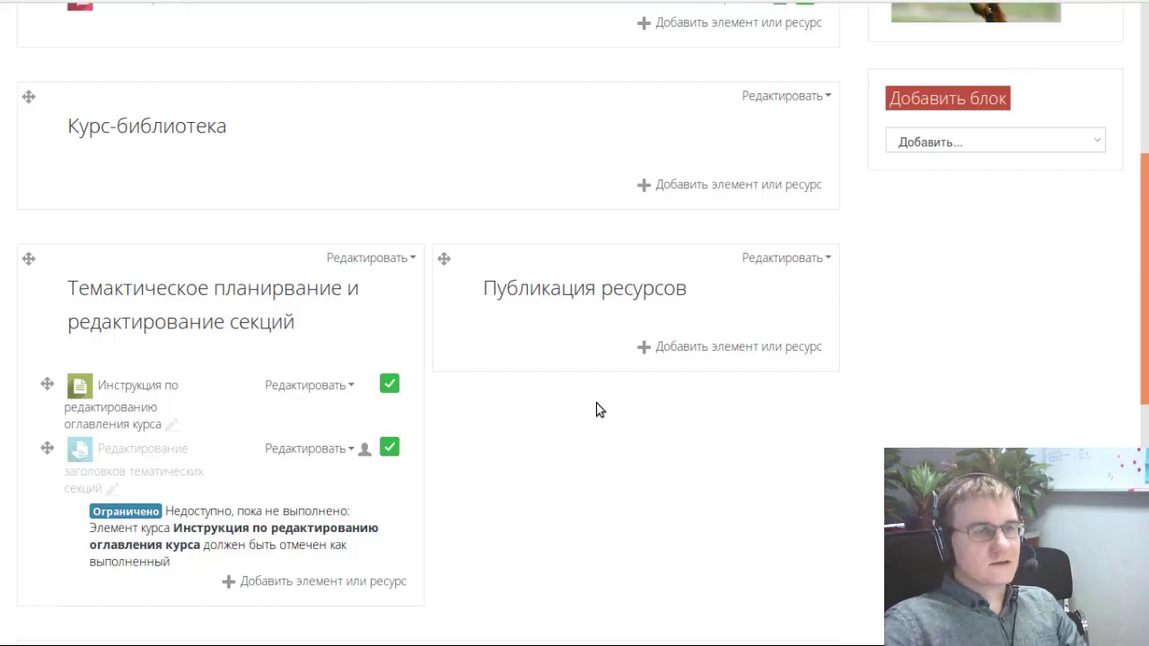
scroll(599, 410, "down", 2)
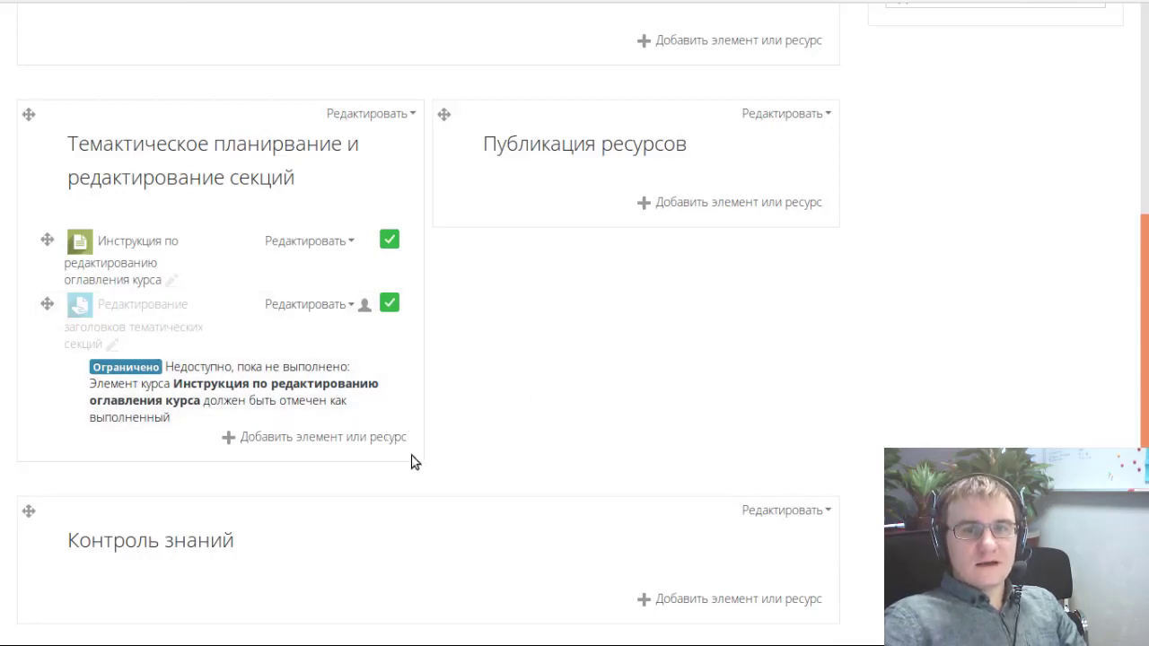
scroll(395, 440, "down", 2)
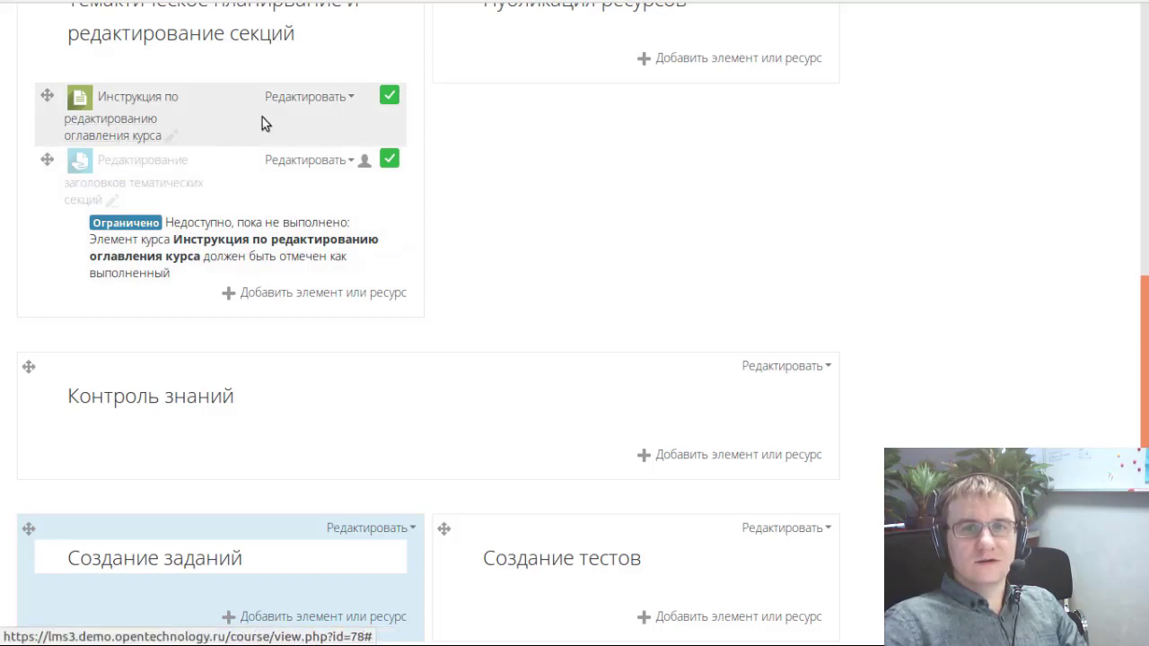
left_click(348, 101)
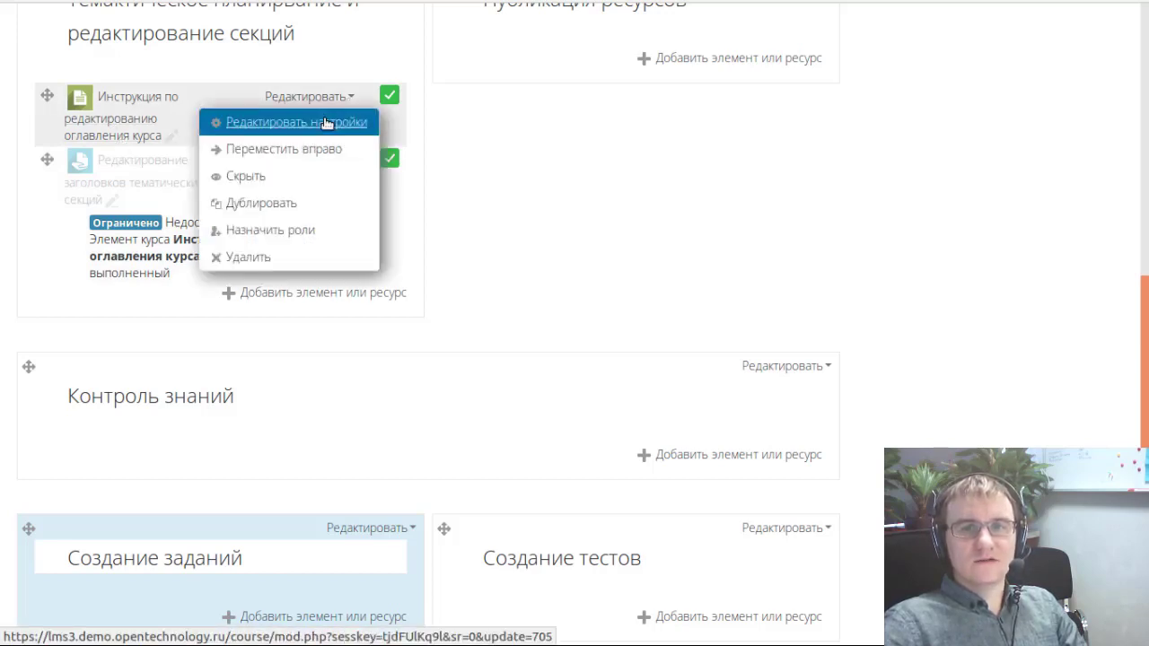
left_click(327, 121)
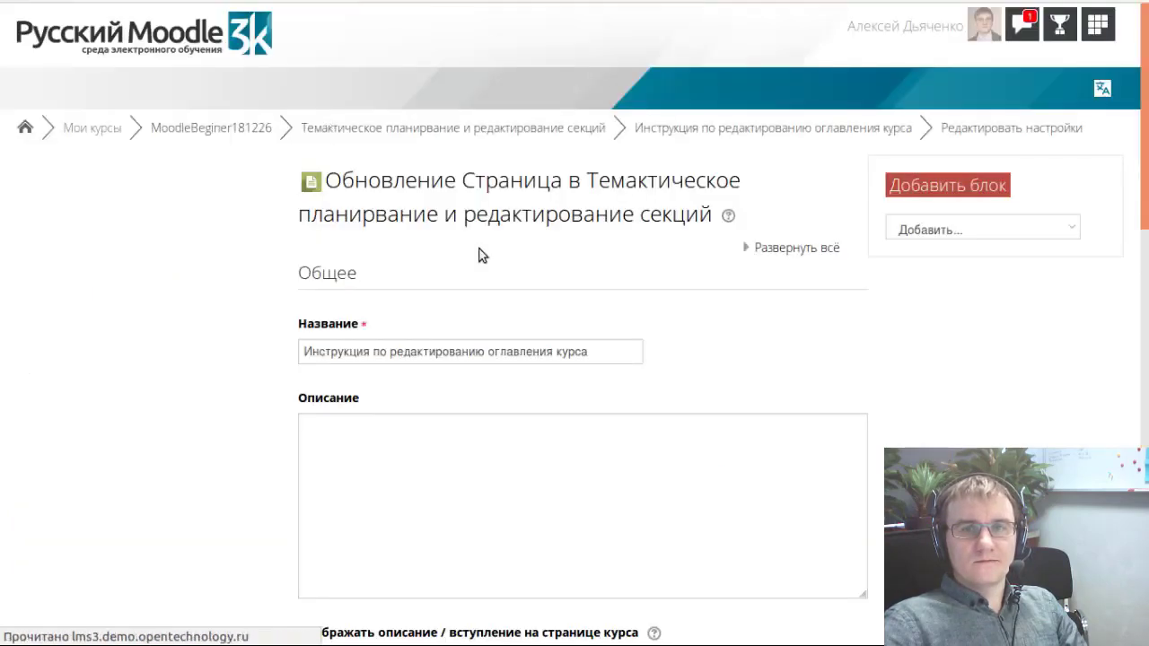
- Set the page's completion tracking to "Отображать элемент курса как выполненный при выполнении условий"
scroll(479, 255, "down", 15)
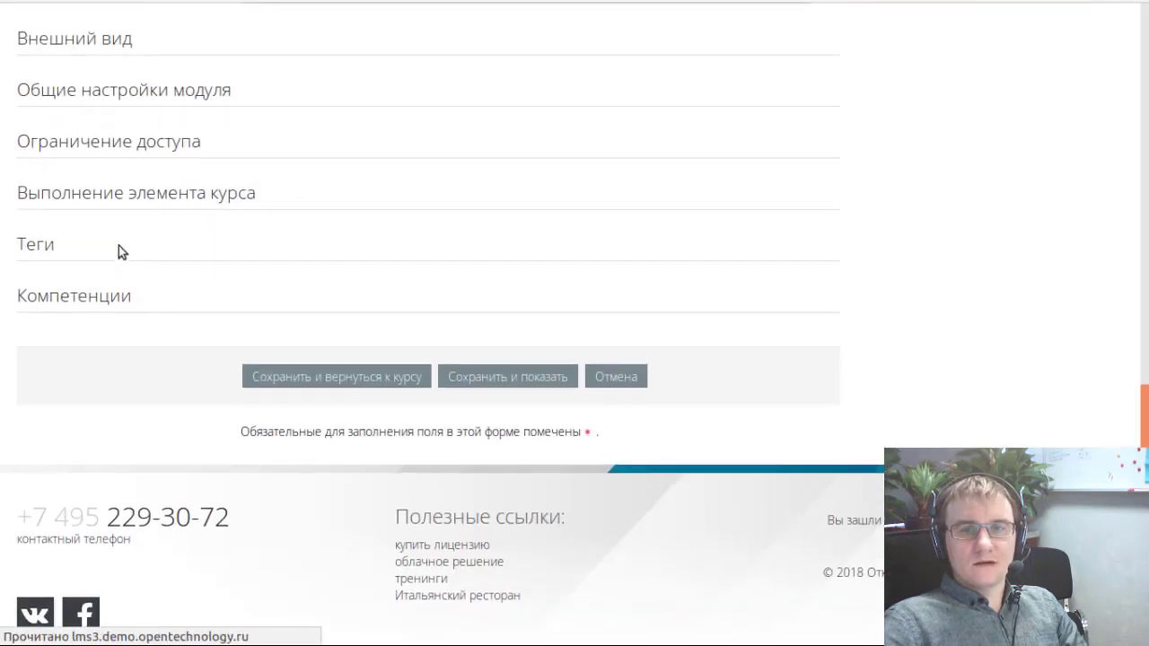
left_click(85, 197)
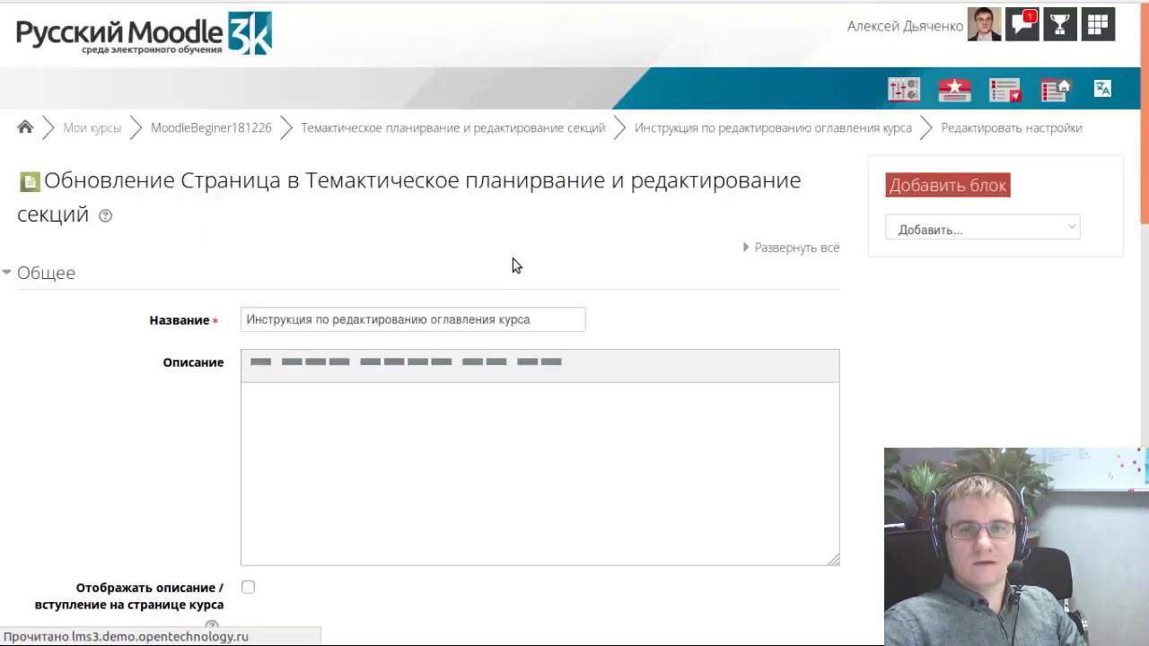
scroll(475, 269, "down", 15)
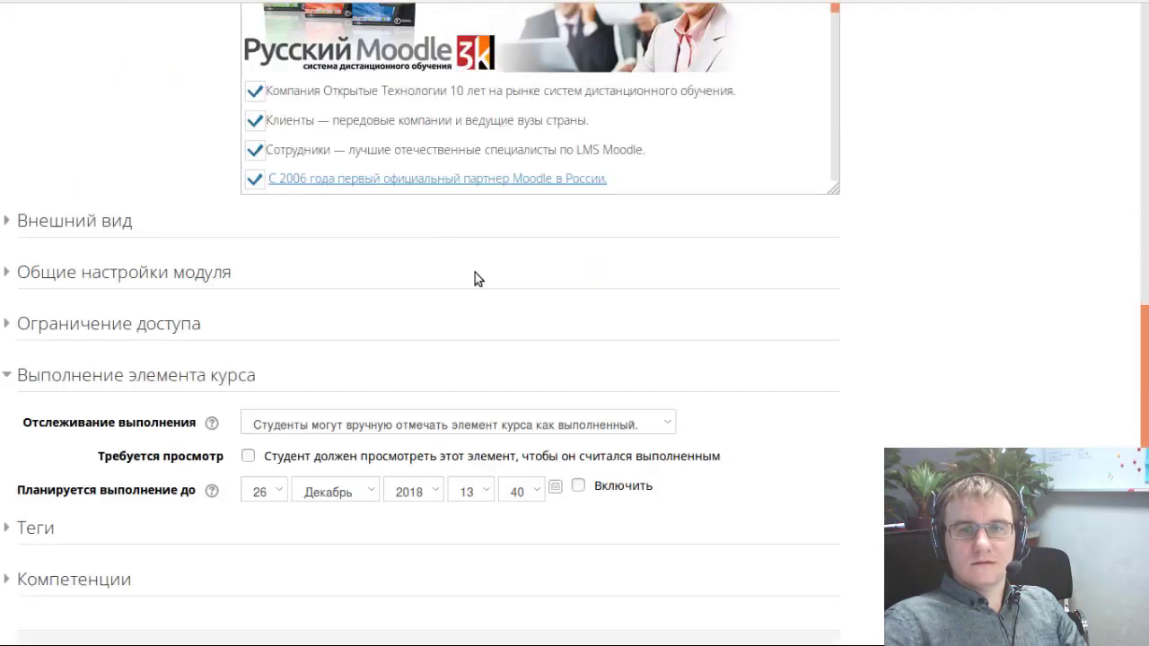
left_click(593, 90)
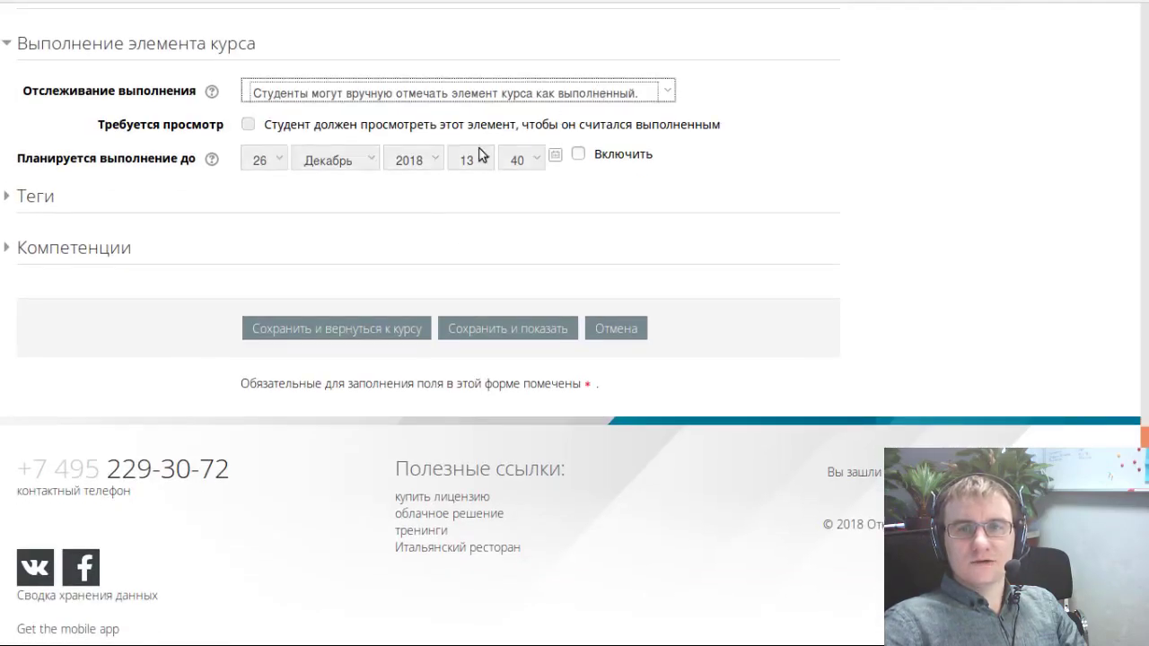
key("Down")
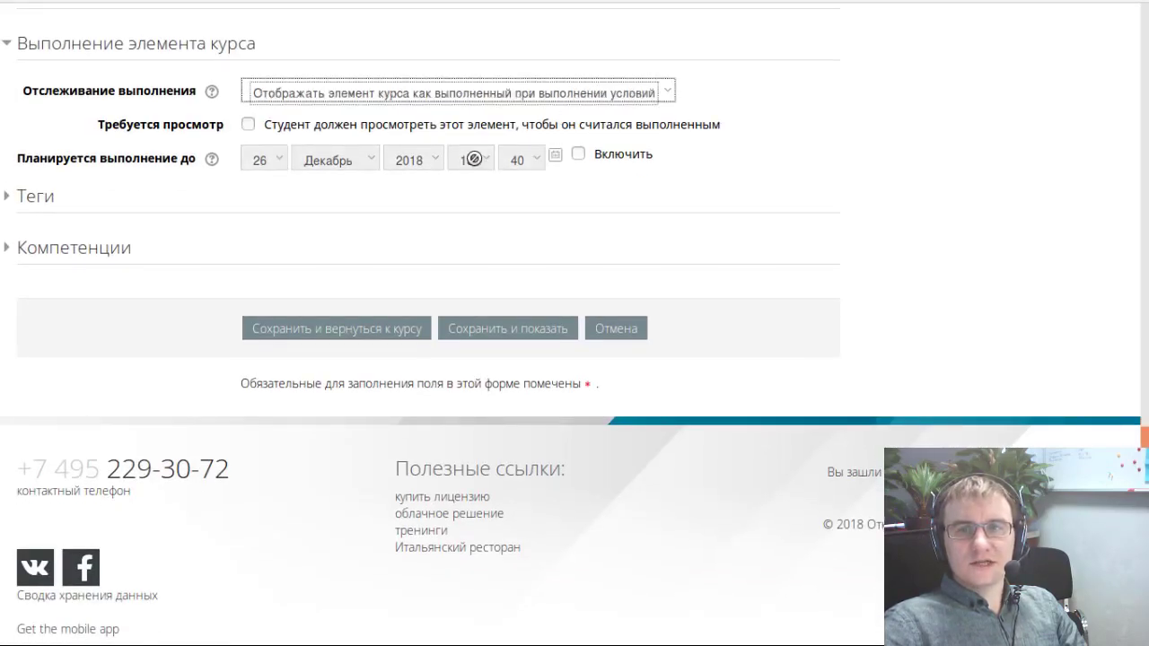
- Require students to view the page for it to count as completed, and save the settings, returning to the course
left_click(256, 130)
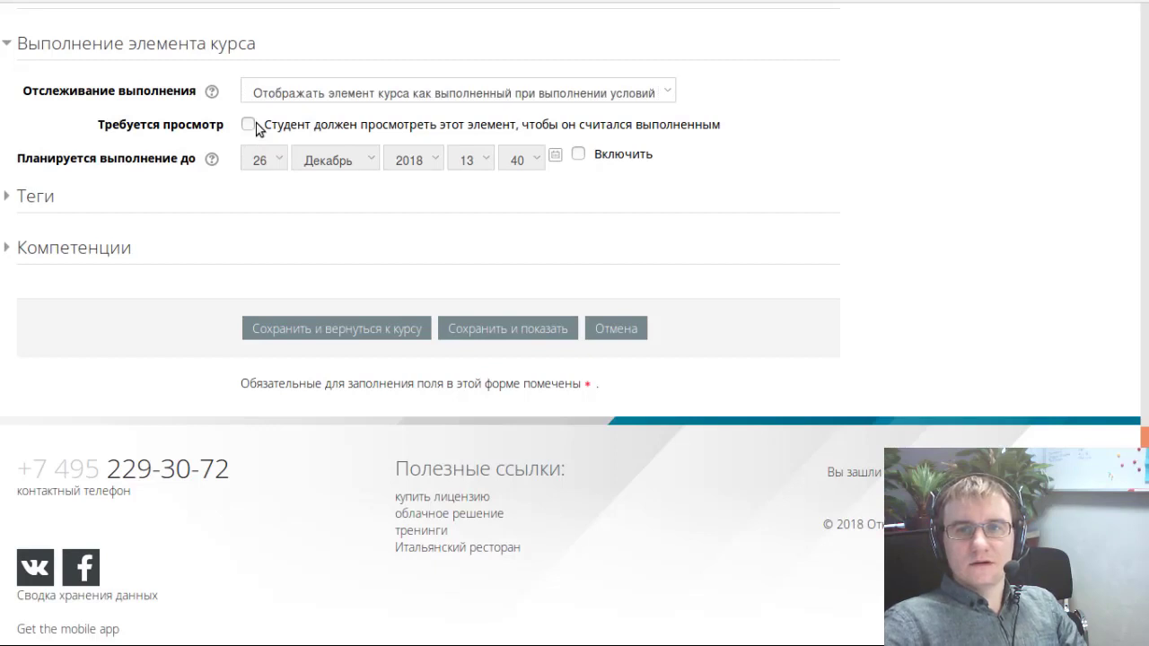
left_click(249, 125)
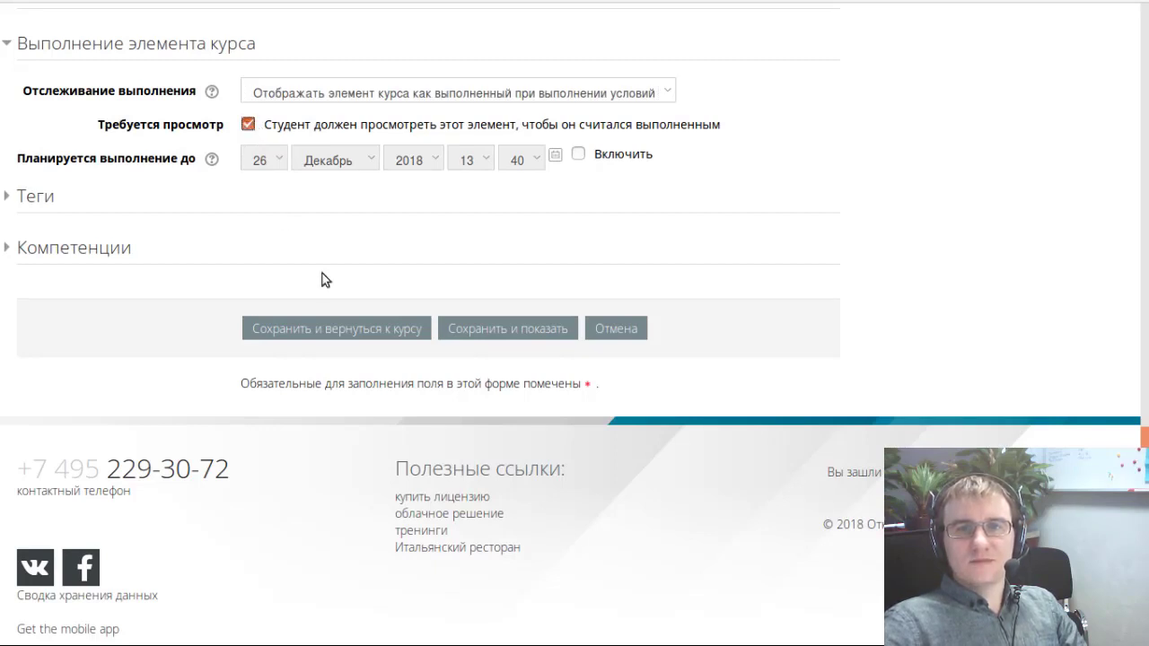
left_click(386, 331)
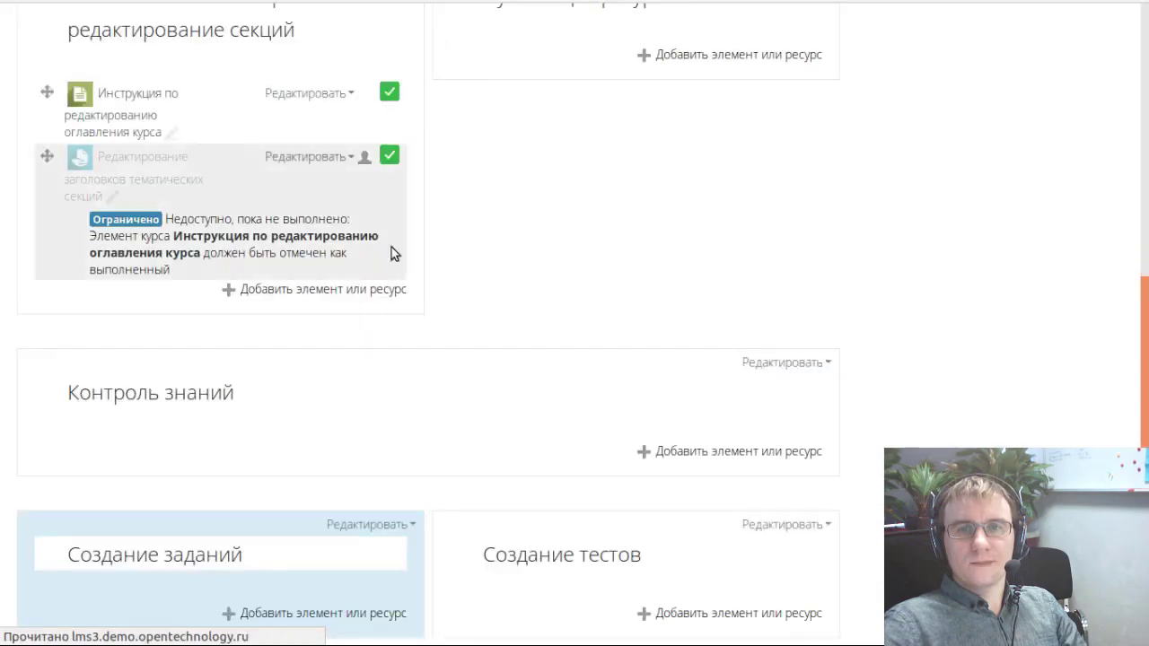
- Turn off editing mode for the course
scroll(385, 242, "up", 1)
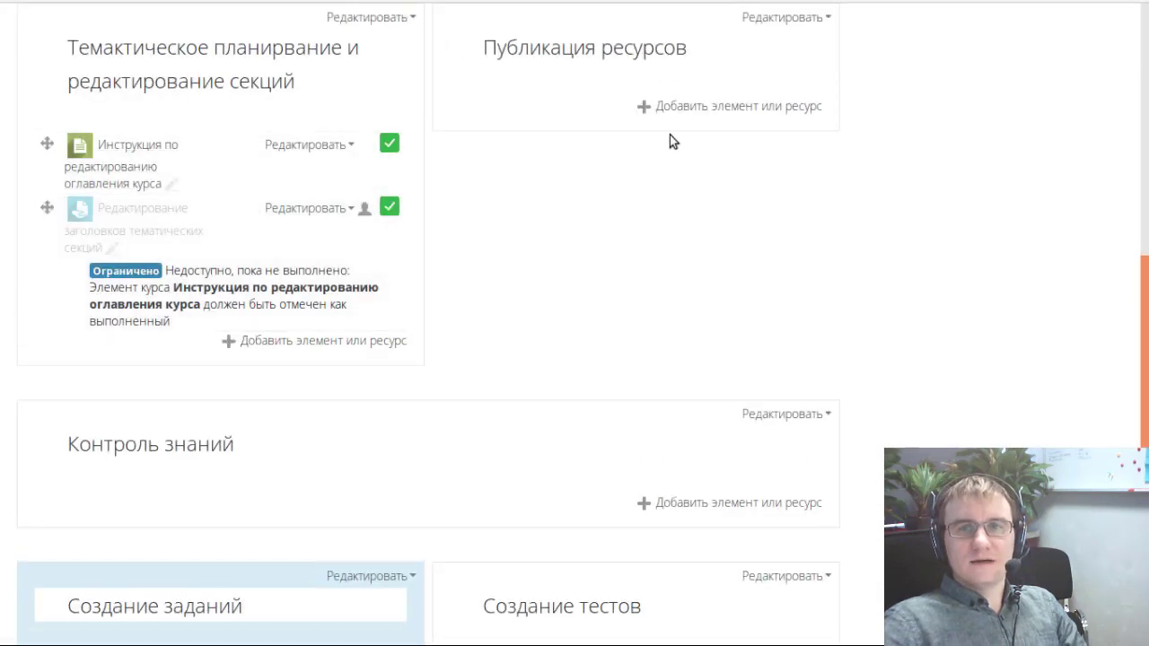
scroll(670, 141, "up", 10)
left_click(1028, 127)
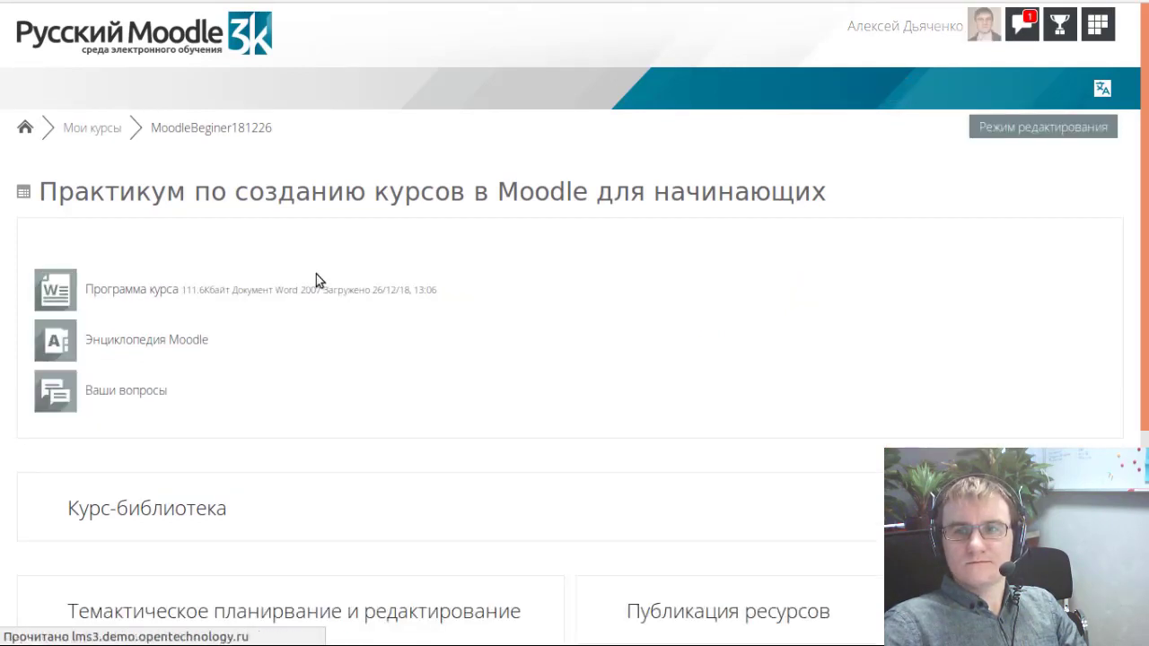
- Expand the section "Тематическое планирвание и редактирование секций" and open the page "Инструкция по редактированию оглавления курса"
scroll(316, 278, "down", 5)
scroll(308, 281, "up", 3)
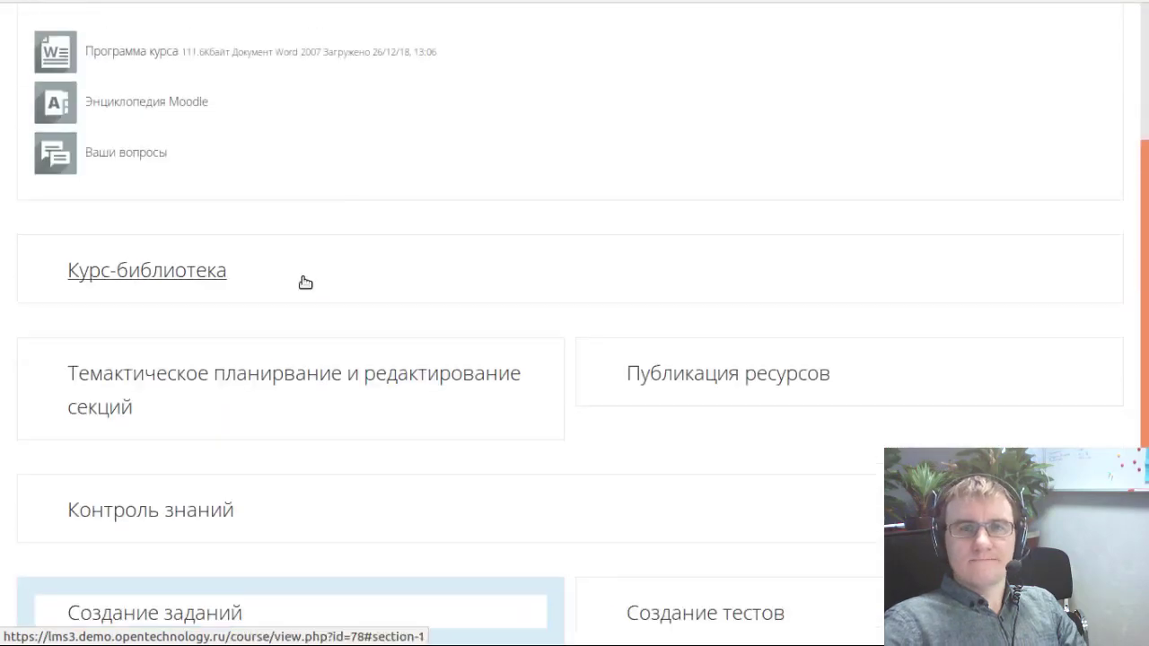
scroll(185, 315, "down", 3)
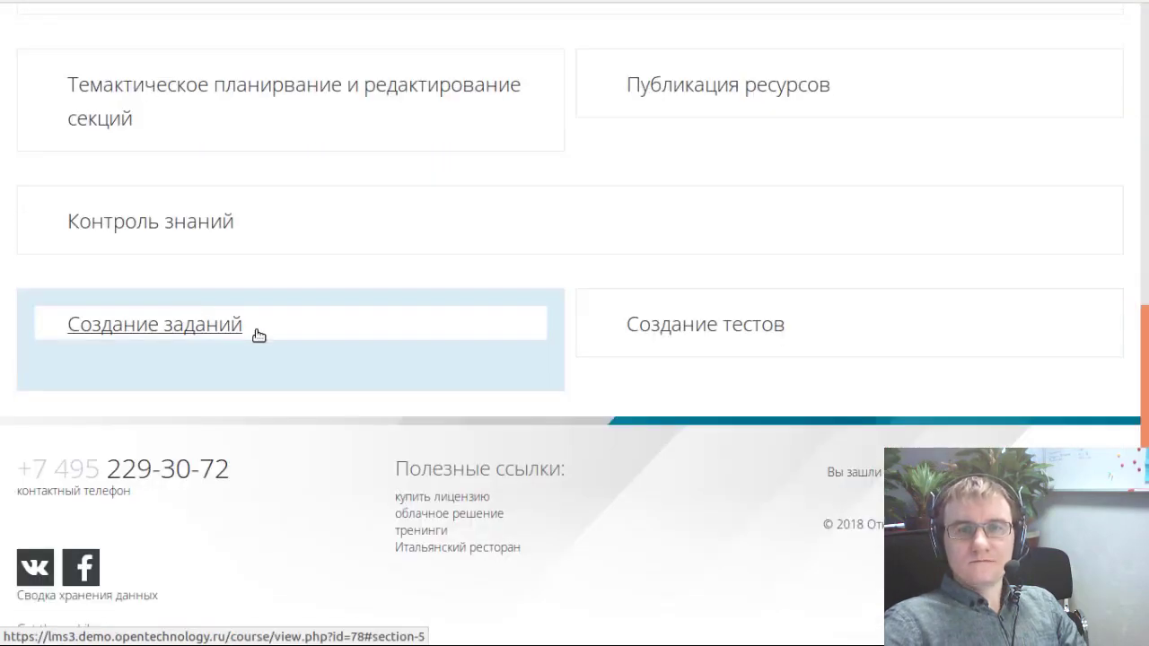
scroll(258, 332, "up", 2)
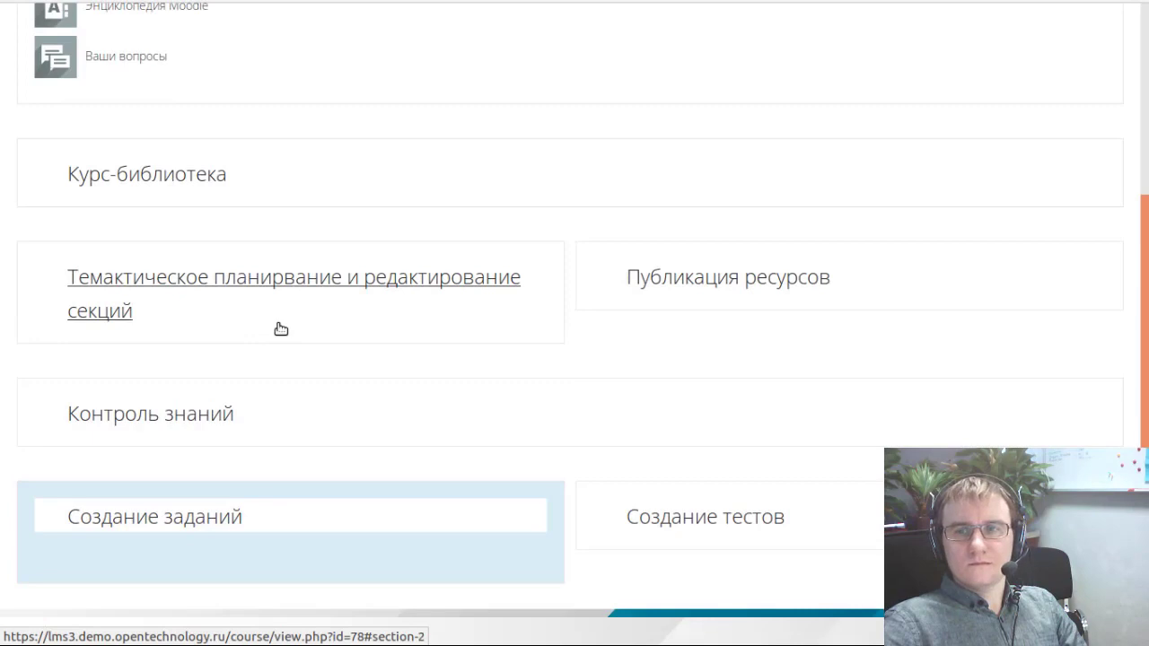
scroll(281, 330, "up", 1)
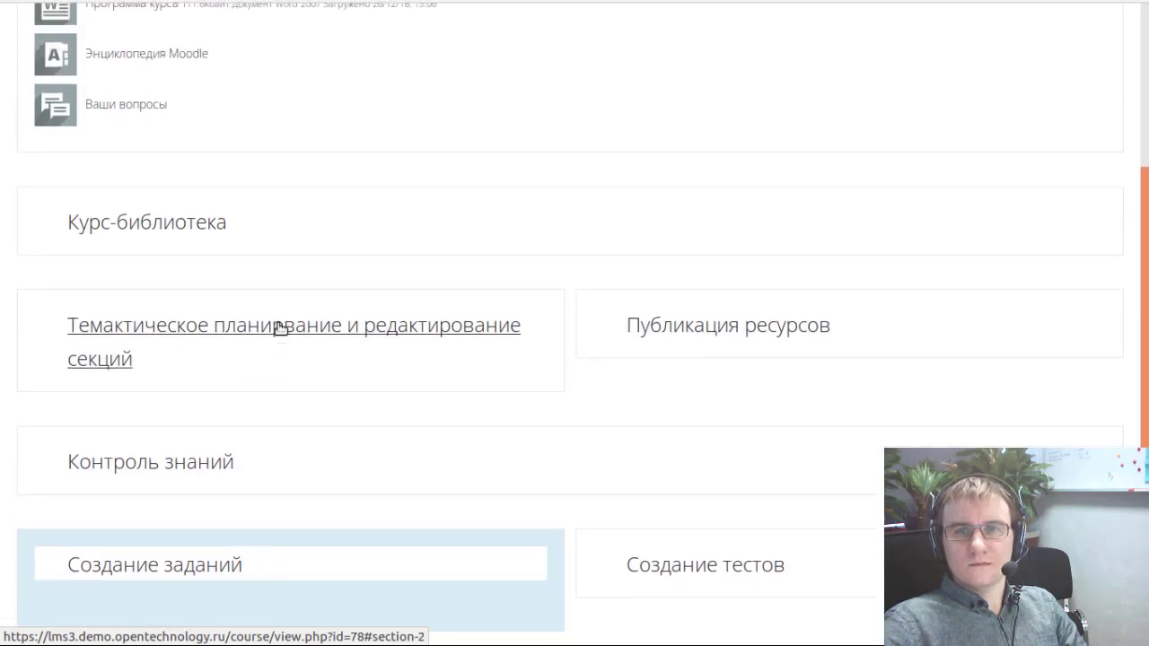
scroll(281, 330, "down", 3)
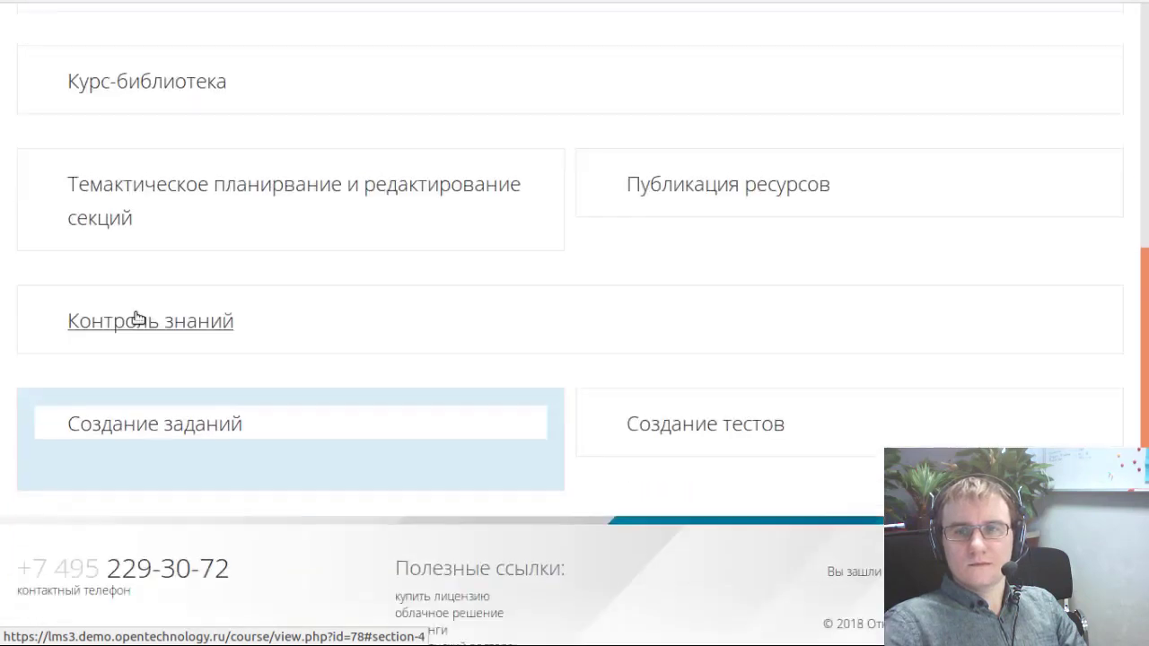
left_click(101, 229)
scroll(295, 275, "down", 2)
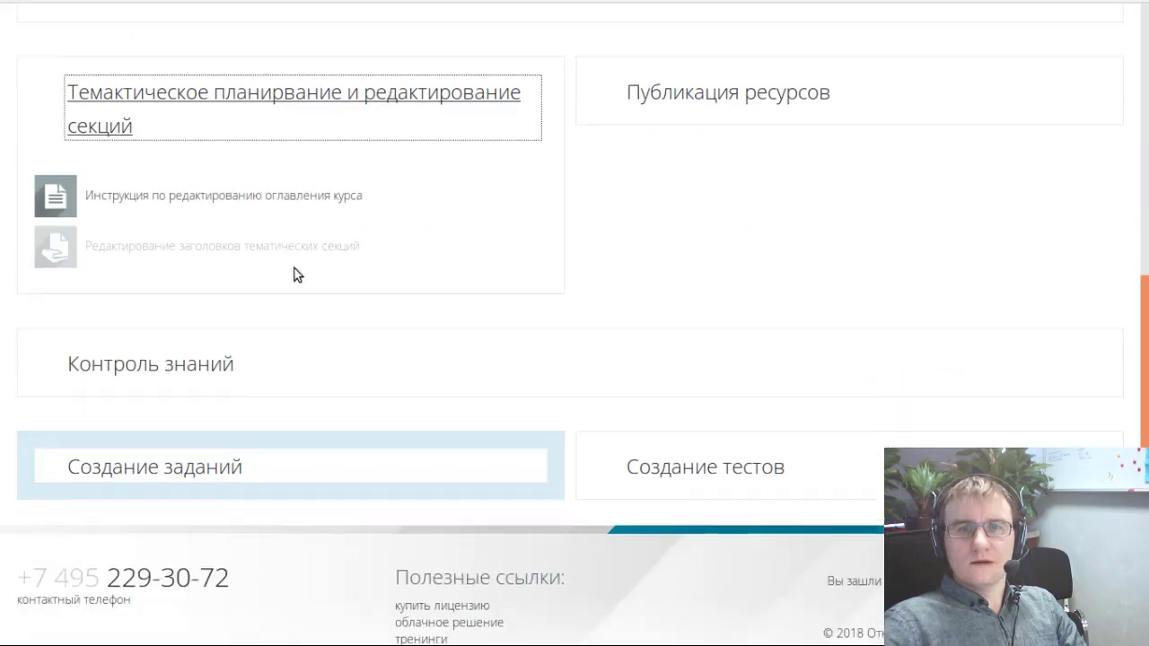
left_click(269, 188)
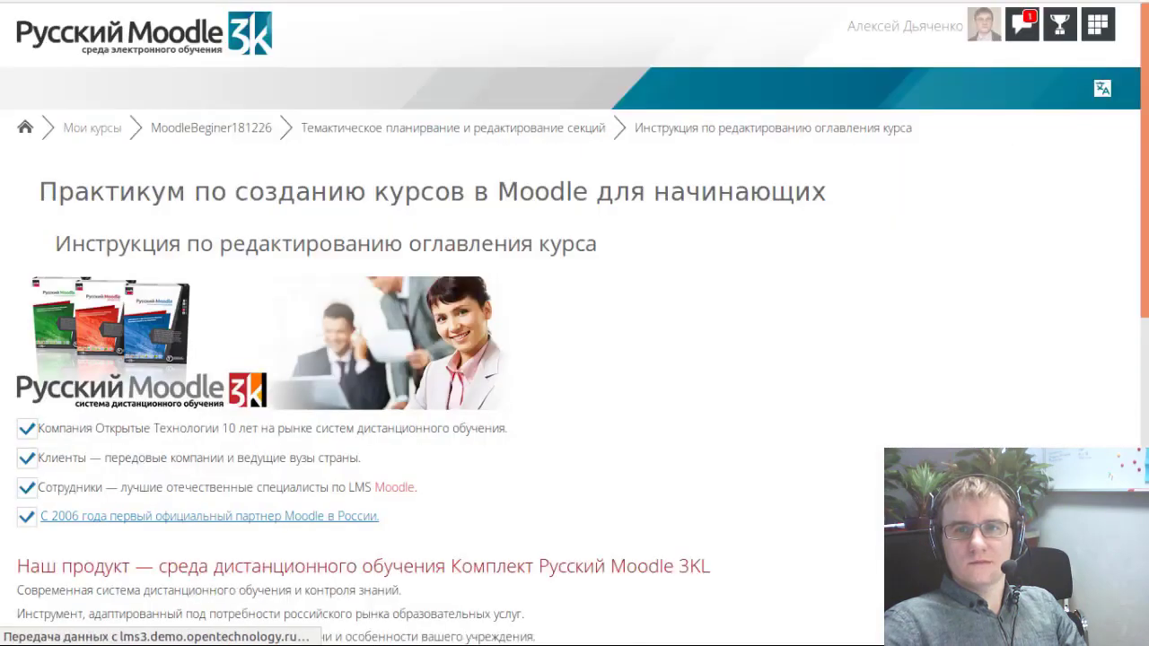
- Return to the course page and expand the thematic planning section again to check the completion marks of its two items
key("alt+Left")
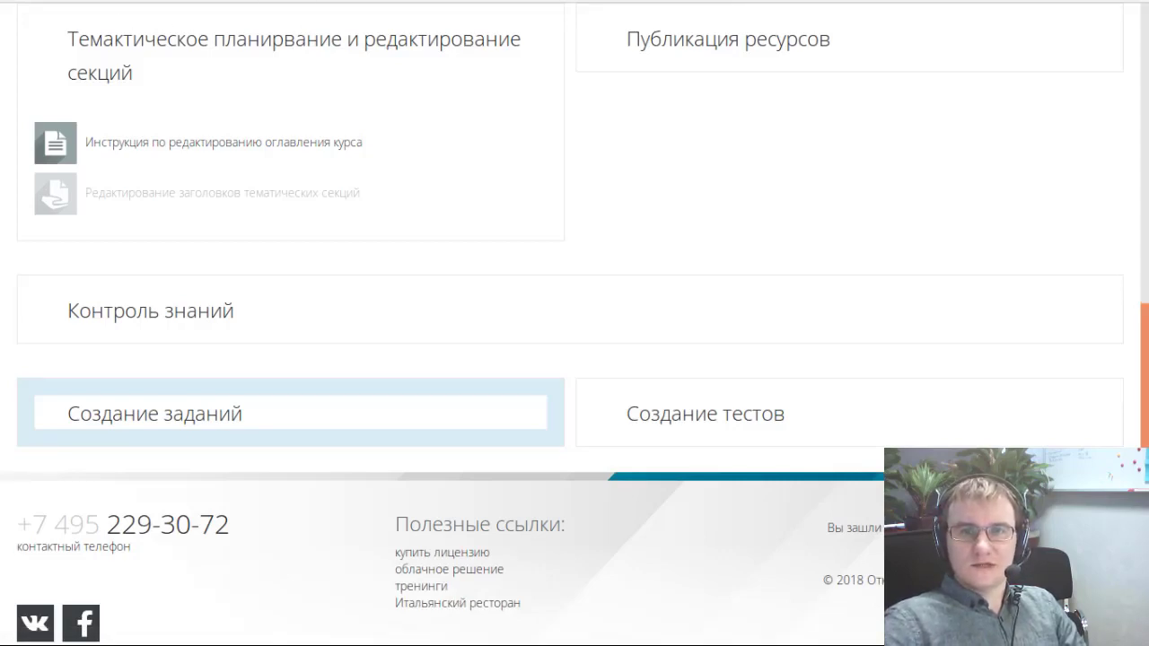
left_click(271, 169)
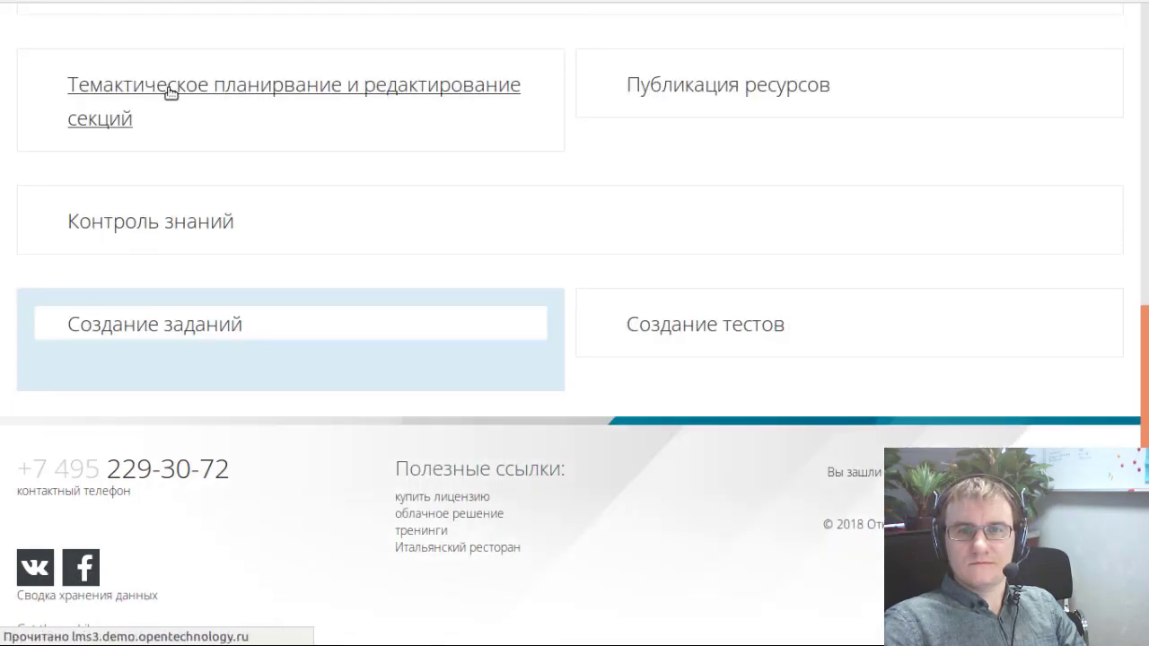
scroll(303, 206, "up", 3)
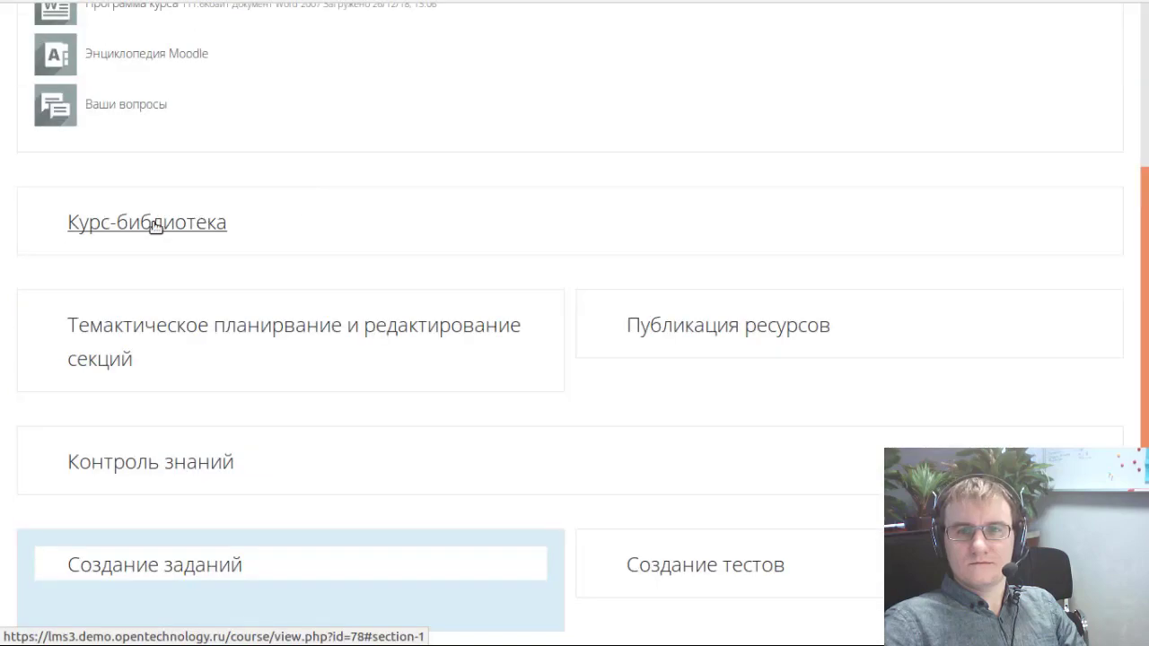
left_click(162, 319)
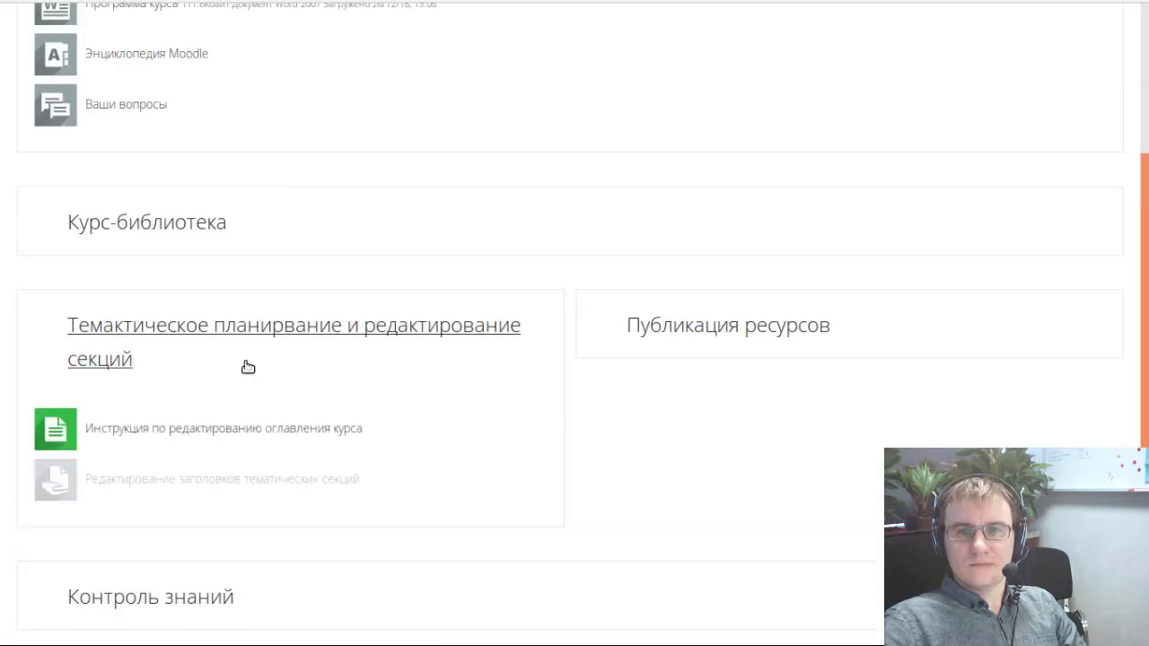
scroll(254, 372, "down", 3)
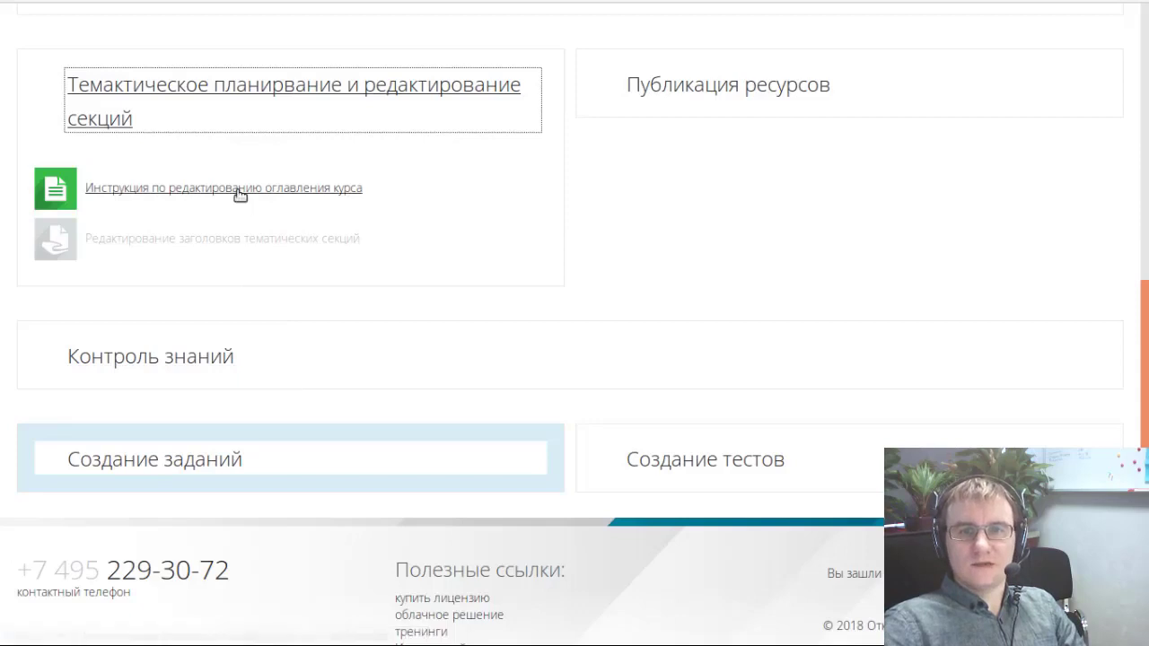
mouse_move(78, 242)
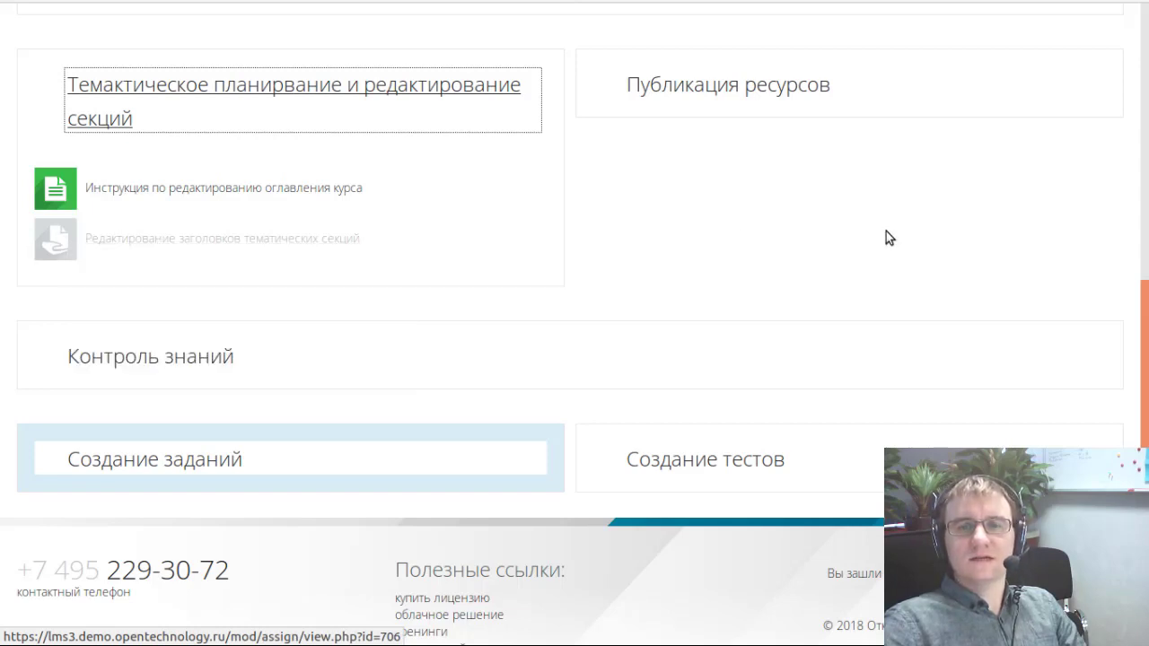
- In the motorcycle demo course, open the assignment "Тема 1. Контрольное задание." and review its grading summary and submission status
scroll(859, 243, "up", 5)
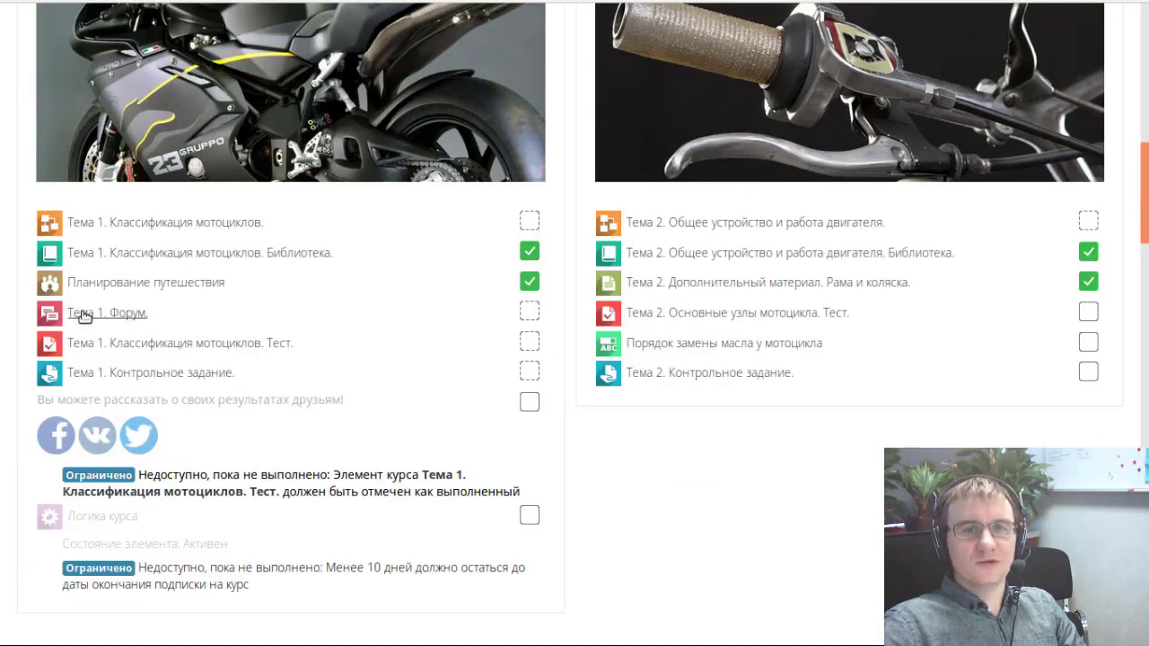
left_click(127, 380)
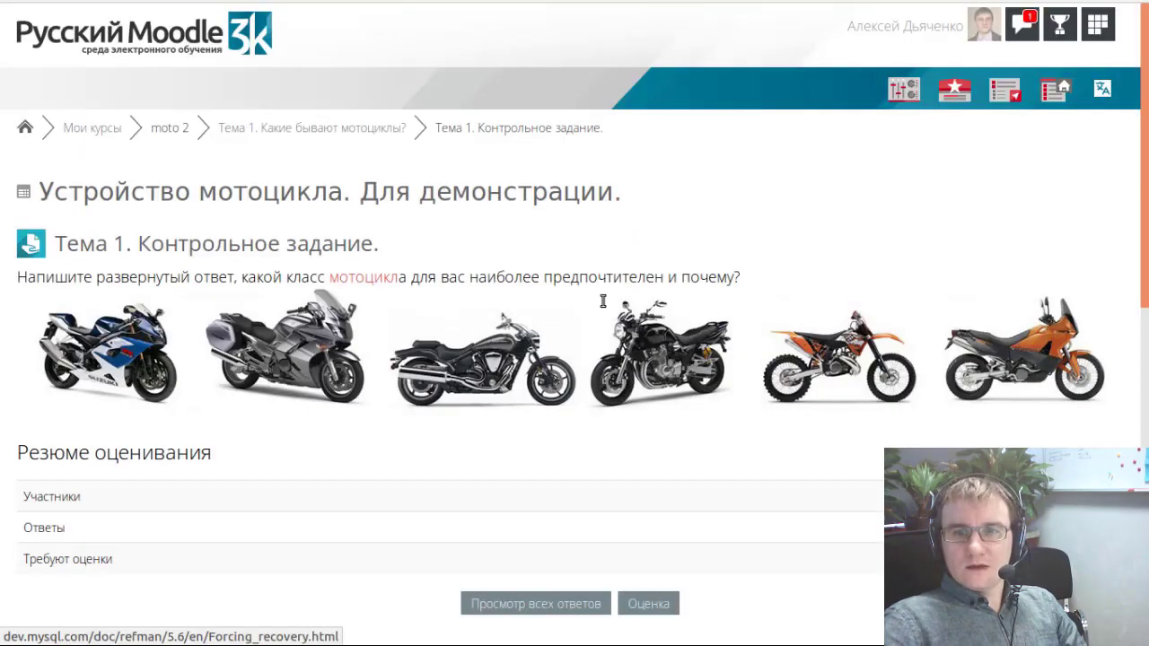
scroll(482, 357, "down", 2)
scroll(464, 361, "down", 3)
scroll(461, 364, "up", 2)
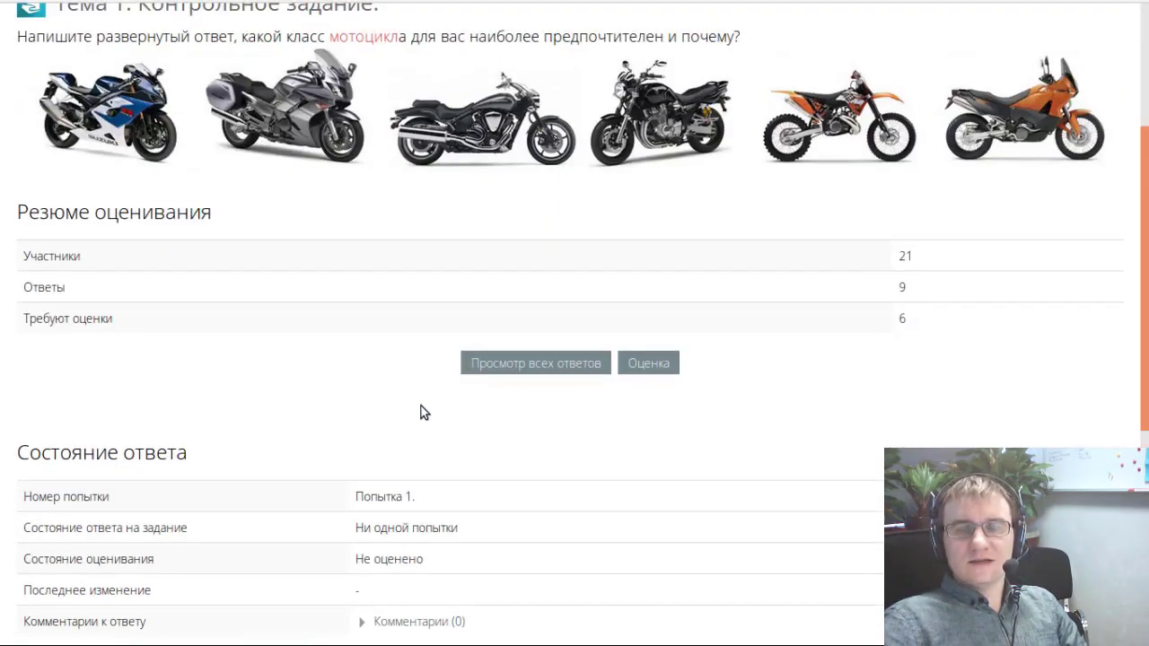
- Open the list of all submissions for the assignment and examine the students' statuses, grades, submitted files and originality results
left_click(527, 365)
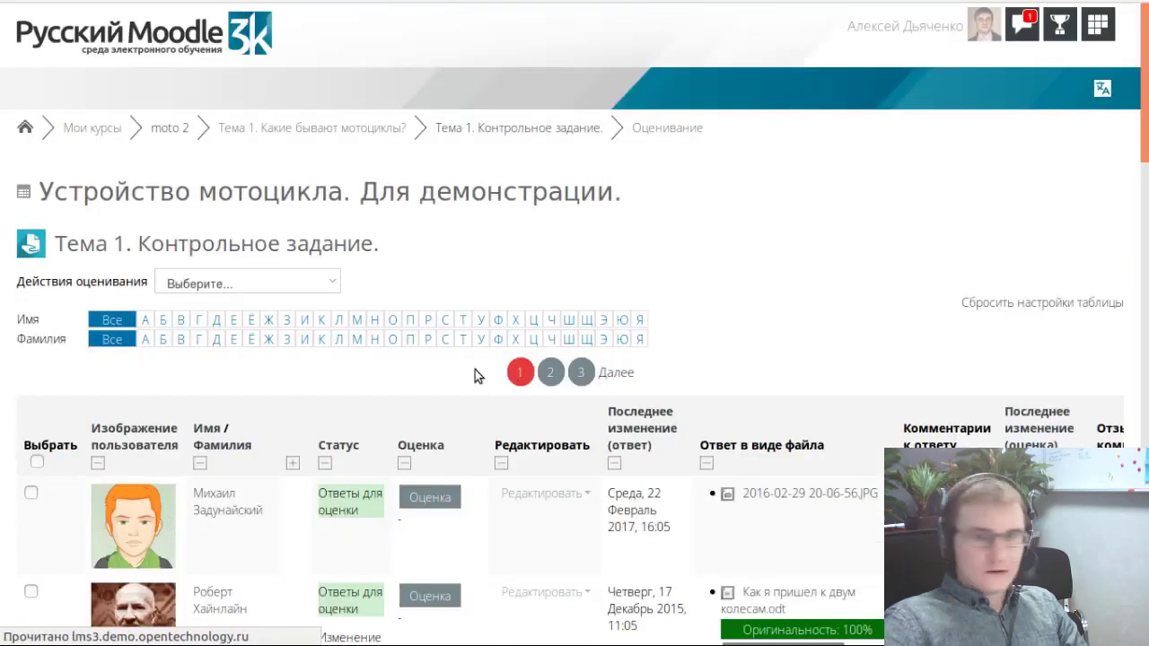
scroll(473, 368, "down", 3)
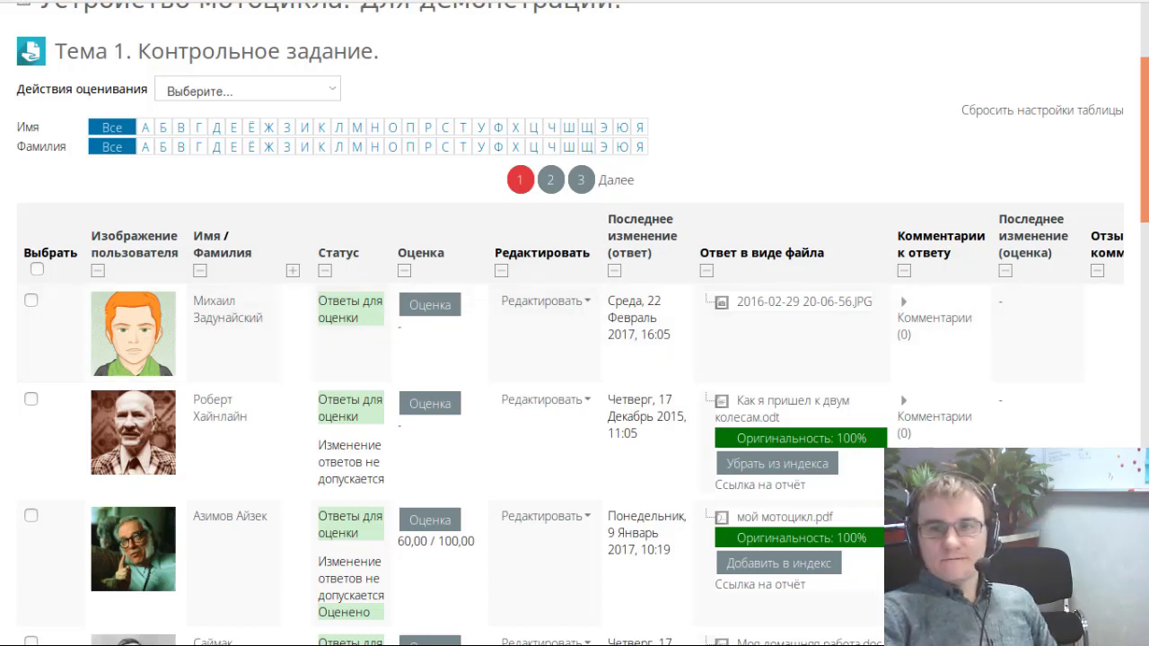
scroll(815, 248, "down", 3)
scroll(790, 323, "up", 2)
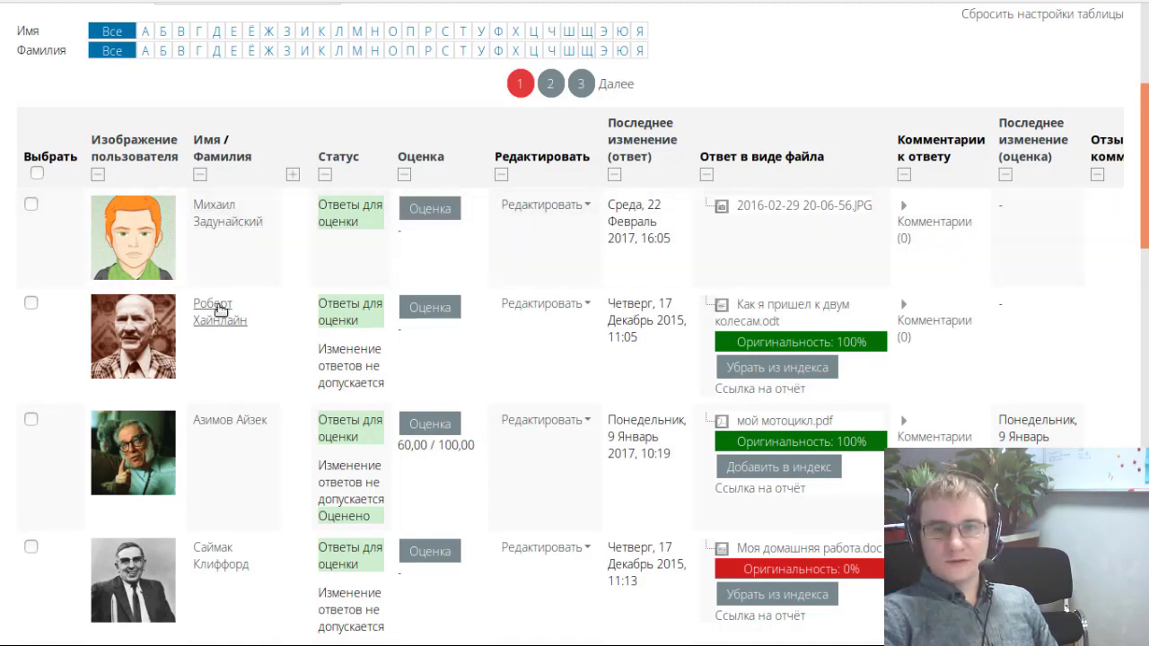
scroll(218, 478, "up", 3)
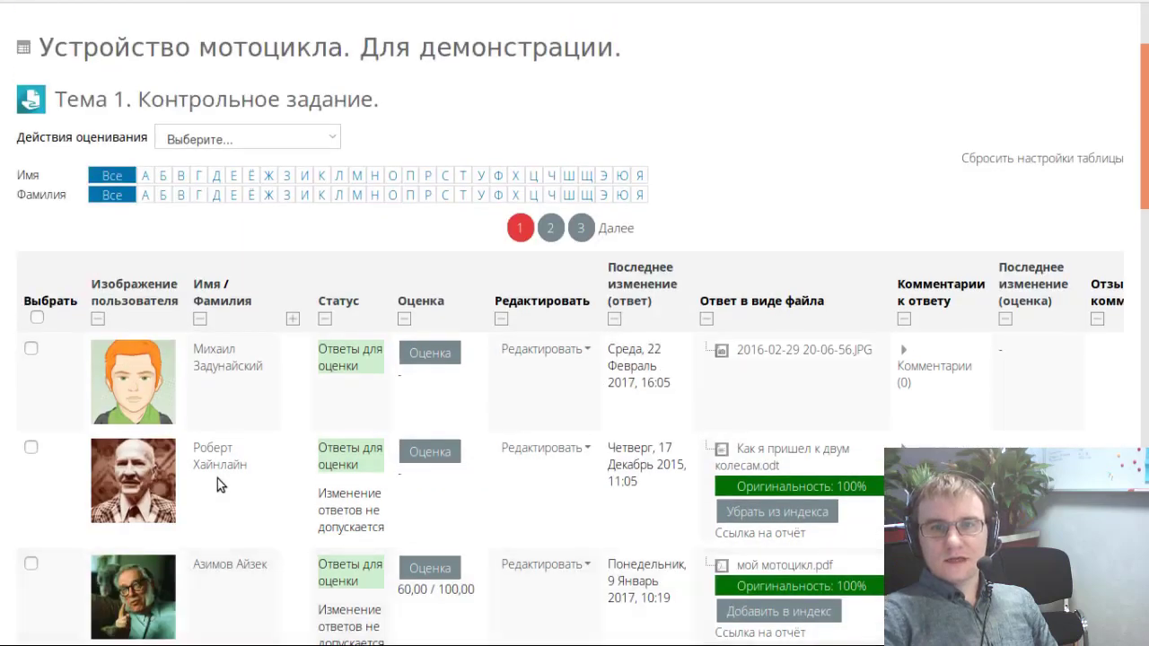
scroll(217, 478, "down", 4)
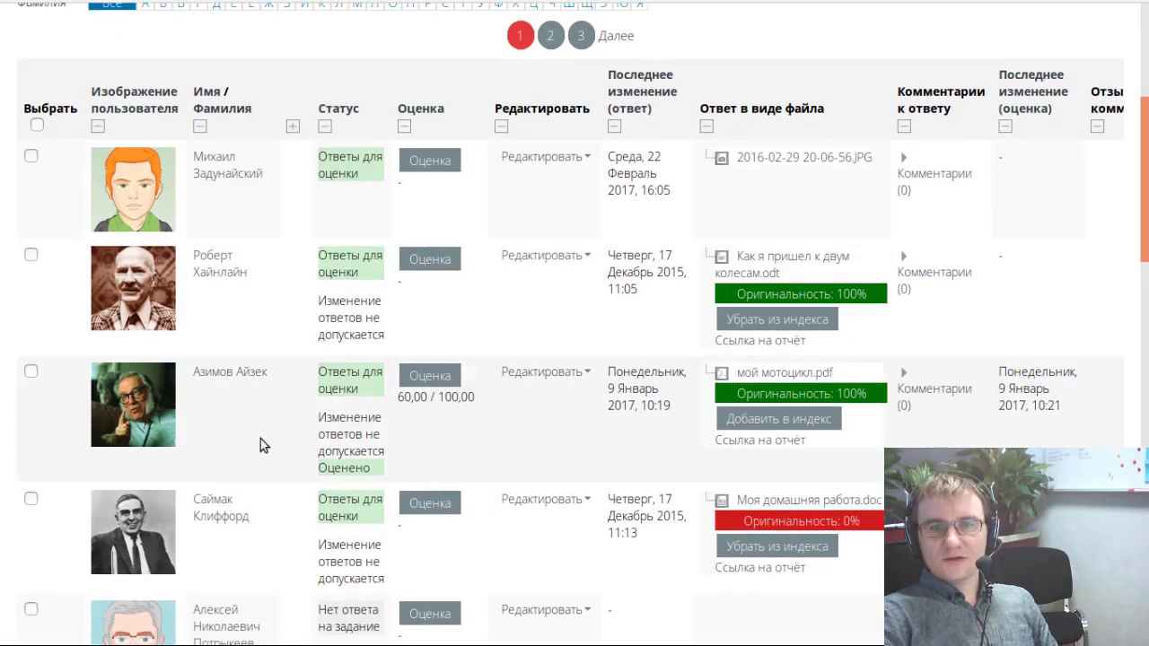
scroll(260, 440, "down", 1)
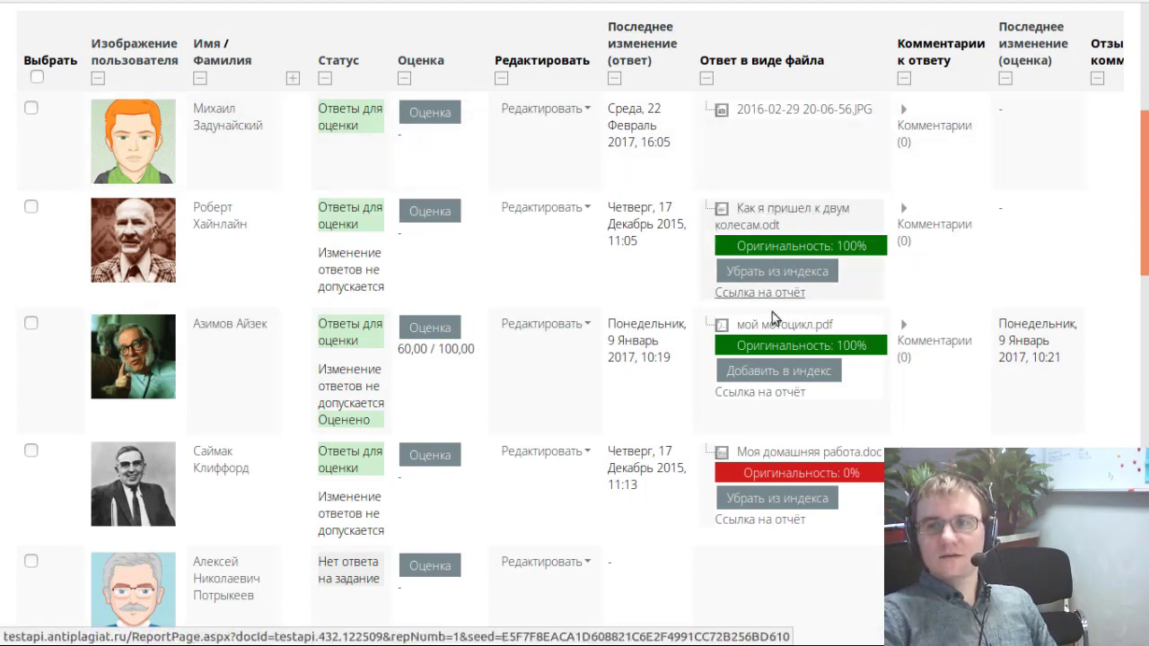
- Expand and collapse the comments on the submission "Как я пришел к двум колесам.odt", and look further down the submissions
left_click(907, 212)
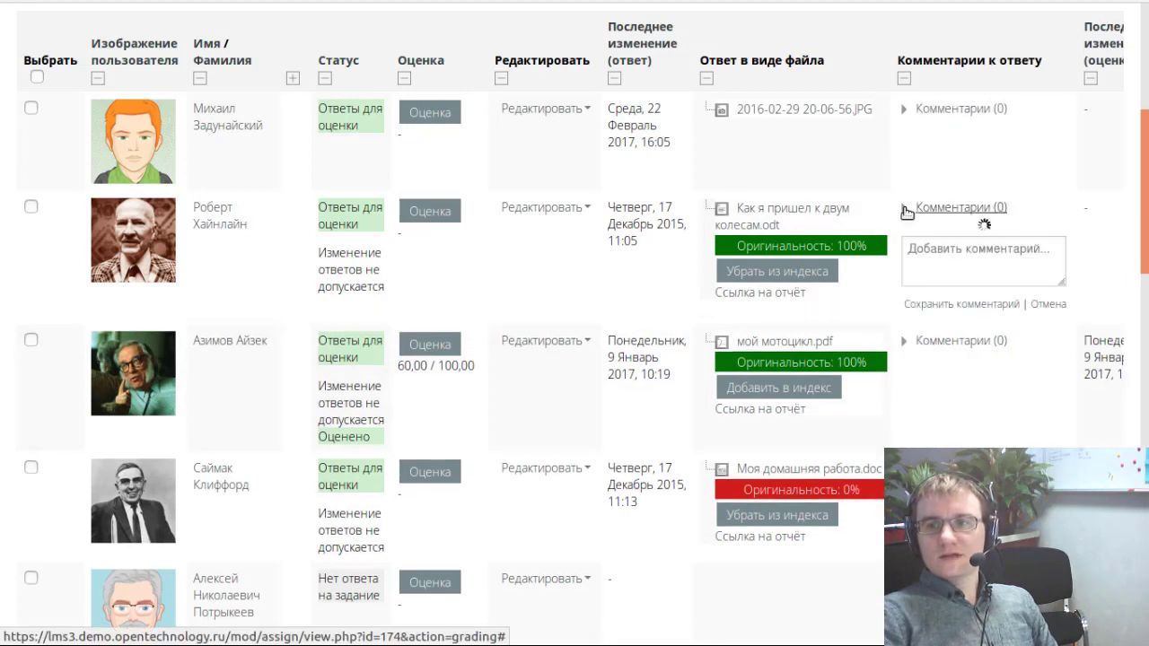
left_click(907, 210)
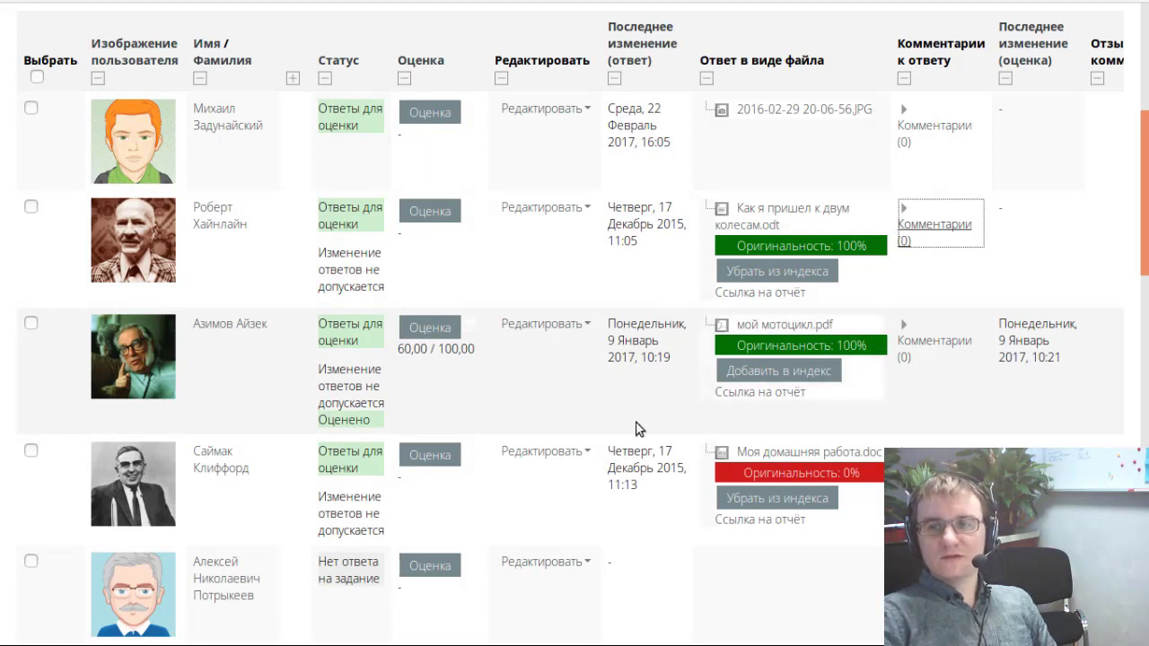
scroll(635, 429, "down", 1)
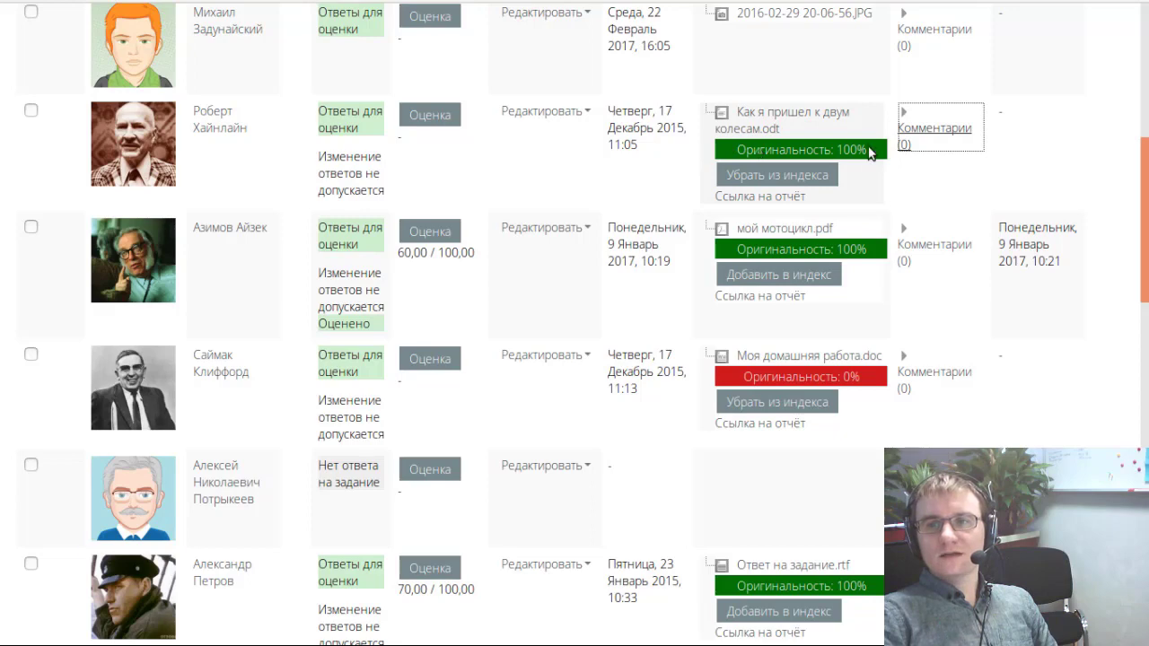
- Open the grading page for the submission "мой мотоцикл.pdf" and look through the annotations on its page
scroll(884, 259, "down", 3)
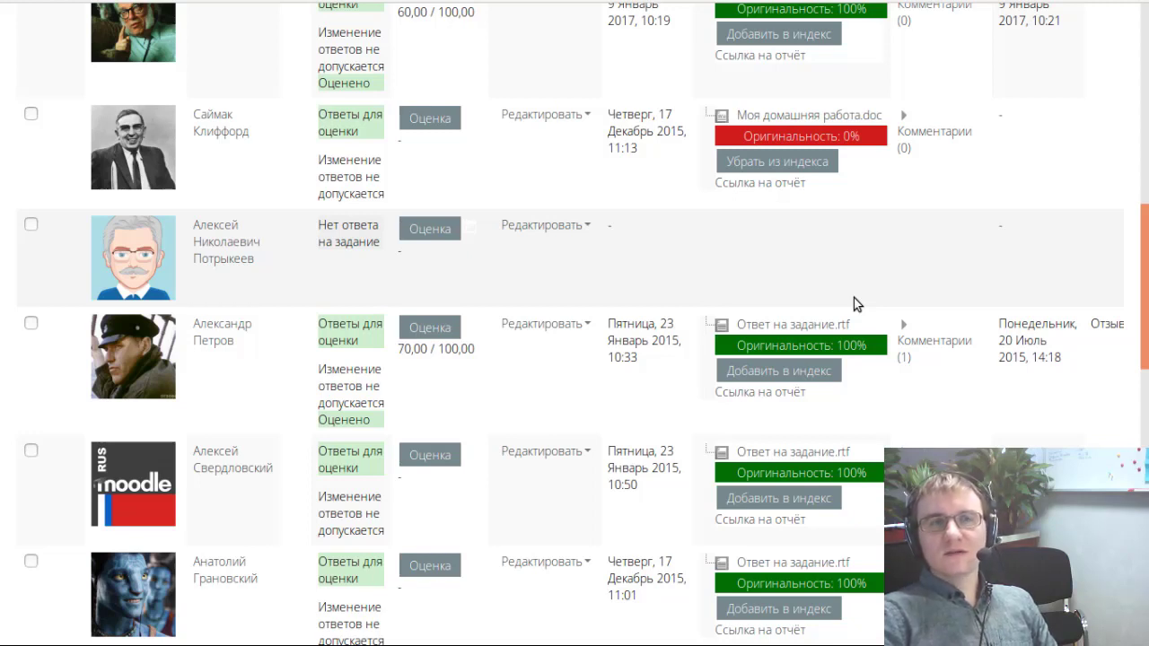
scroll(853, 304, "up", 2)
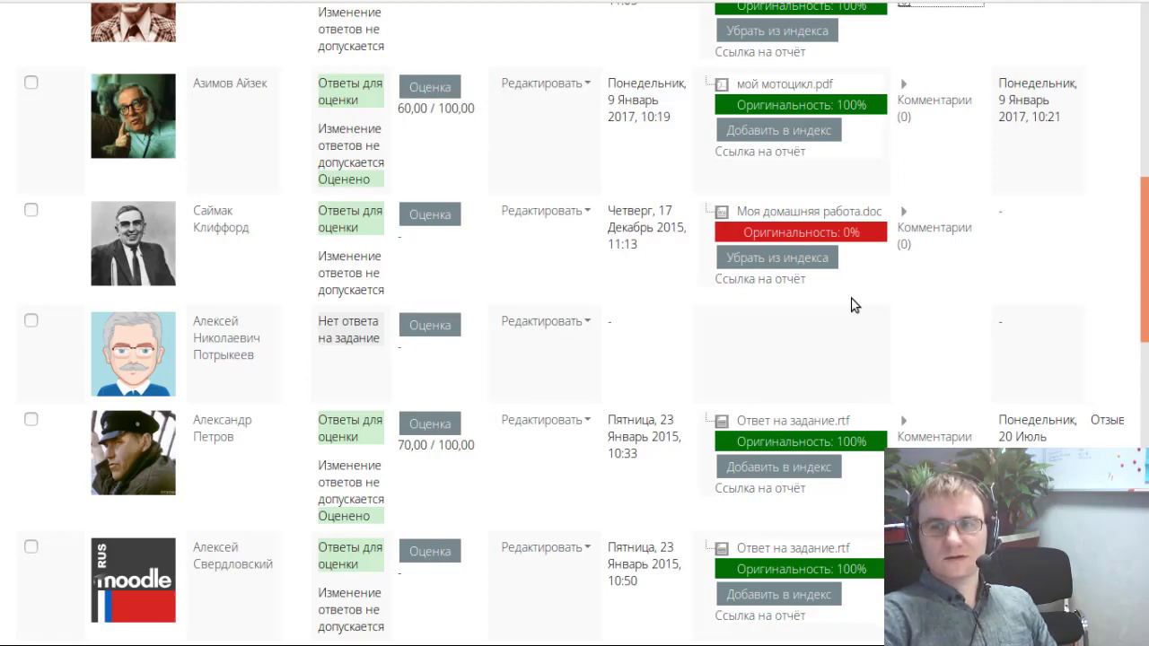
scroll(854, 305, "up", 3)
scroll(786, 318, "down", 1)
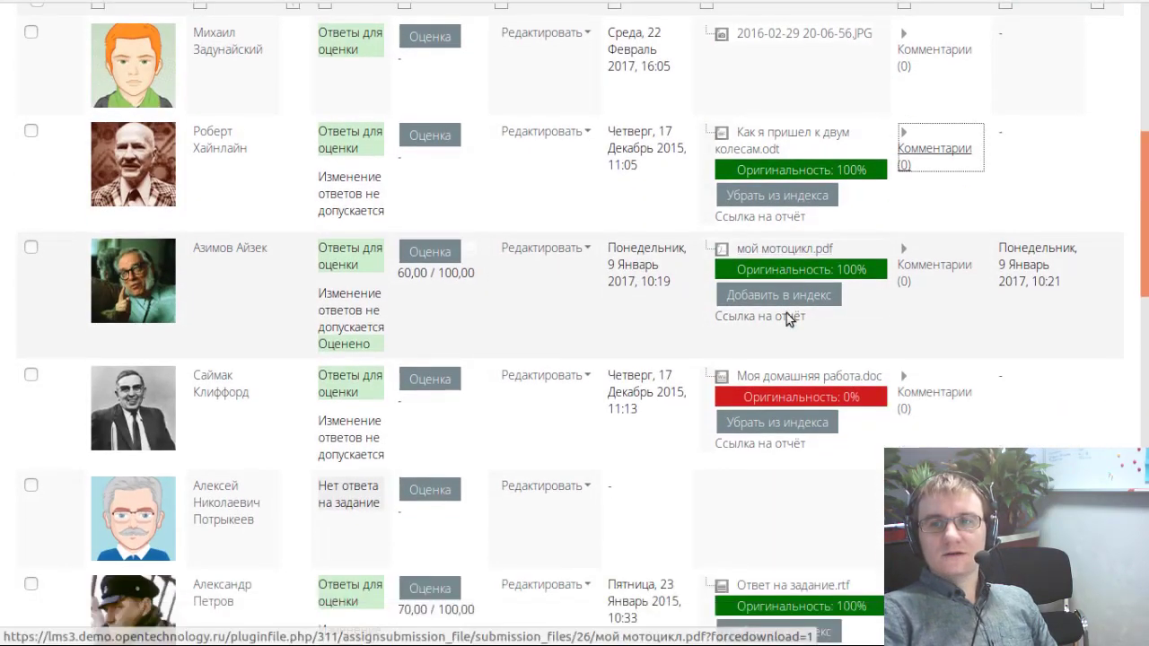
scroll(787, 313, "down", 1)
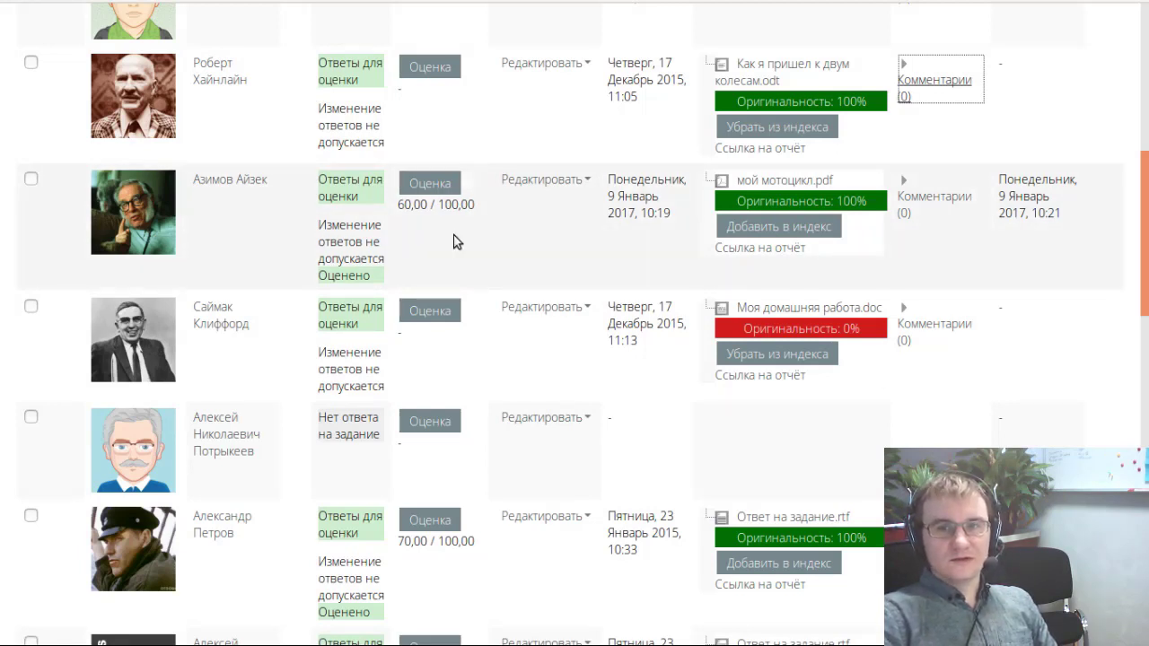
left_click(429, 183)
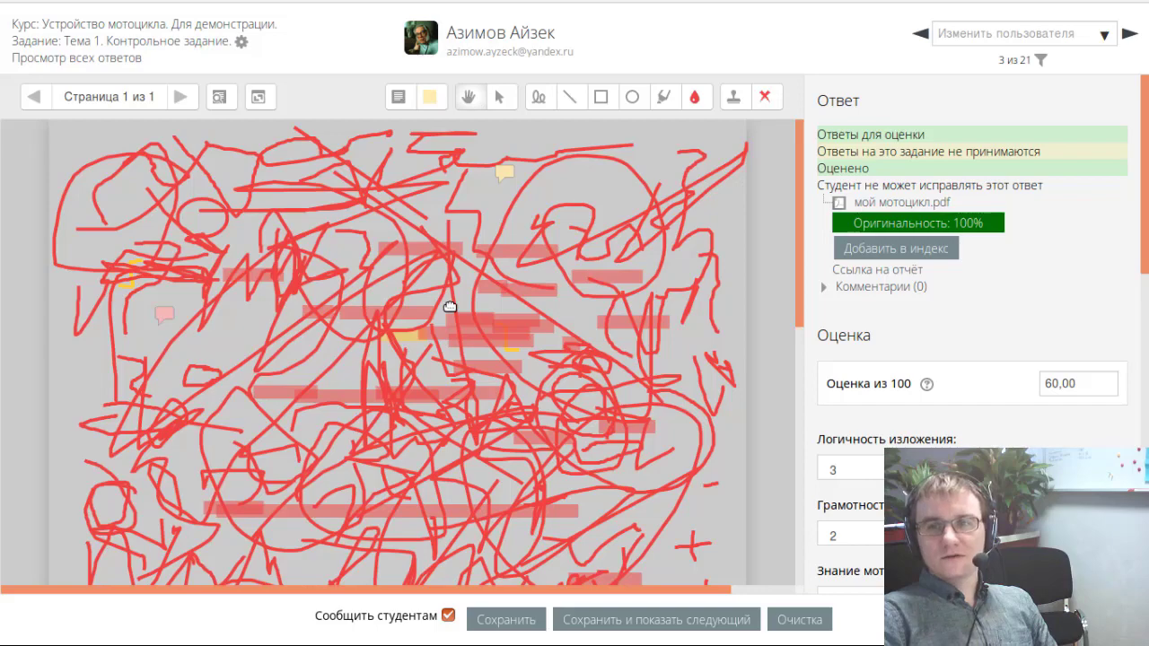
scroll(454, 315, "down", 3)
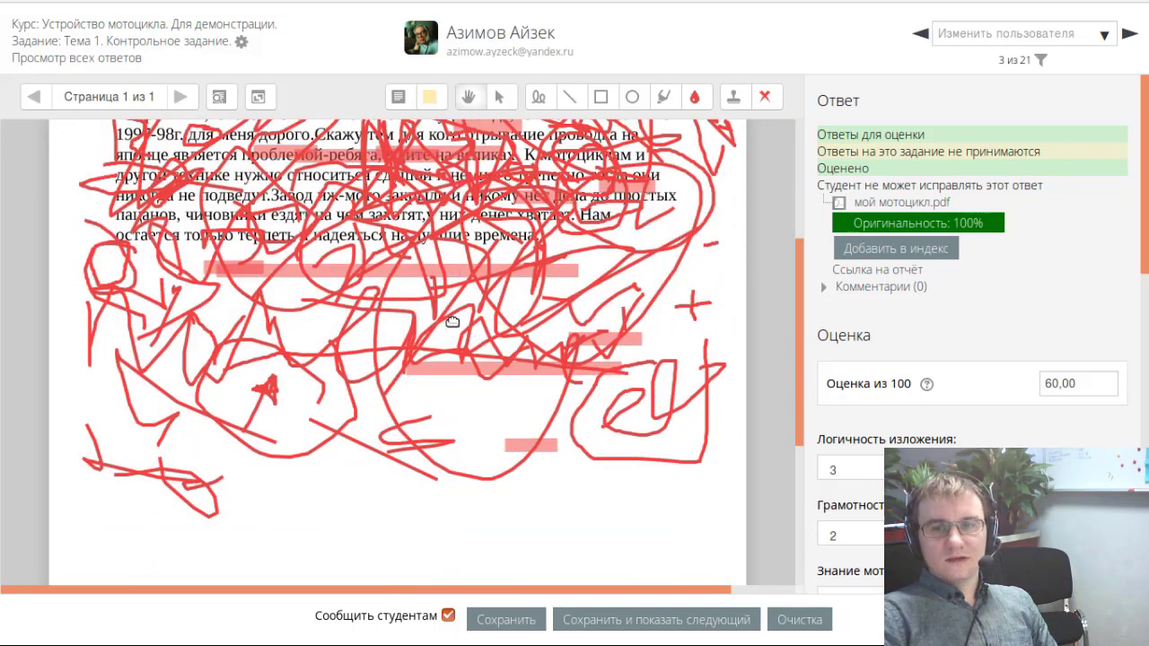
scroll(452, 321, "up", 1)
scroll(452, 321, "up", 3)
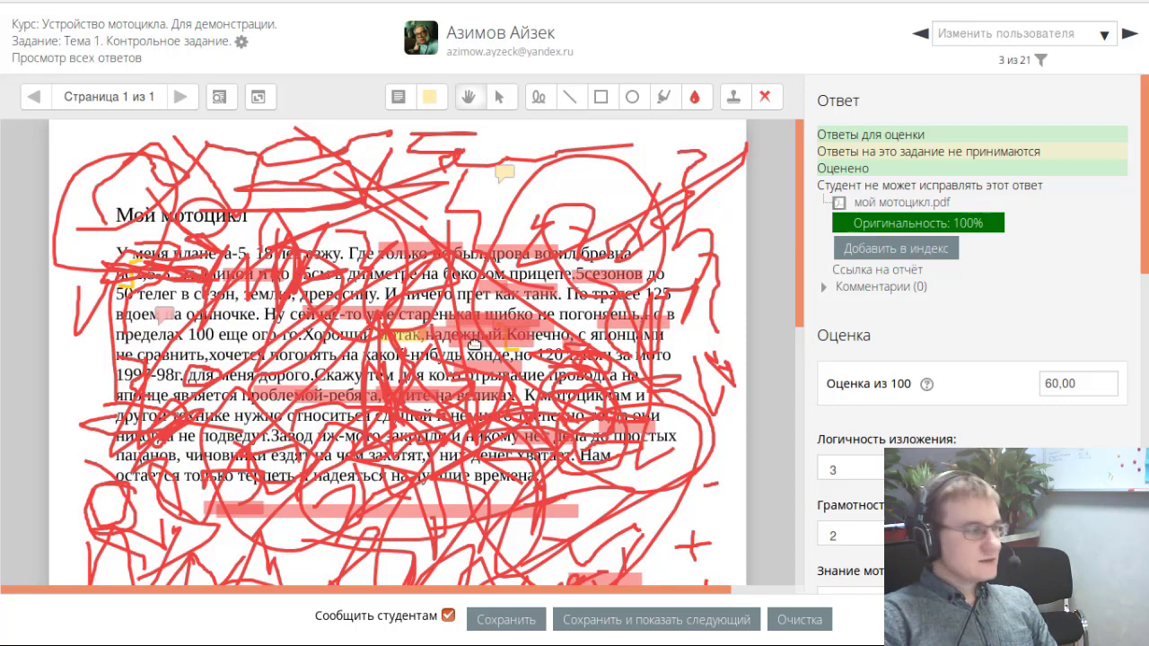
scroll(464, 344, "down", 2)
scroll(463, 344, "down", 1)
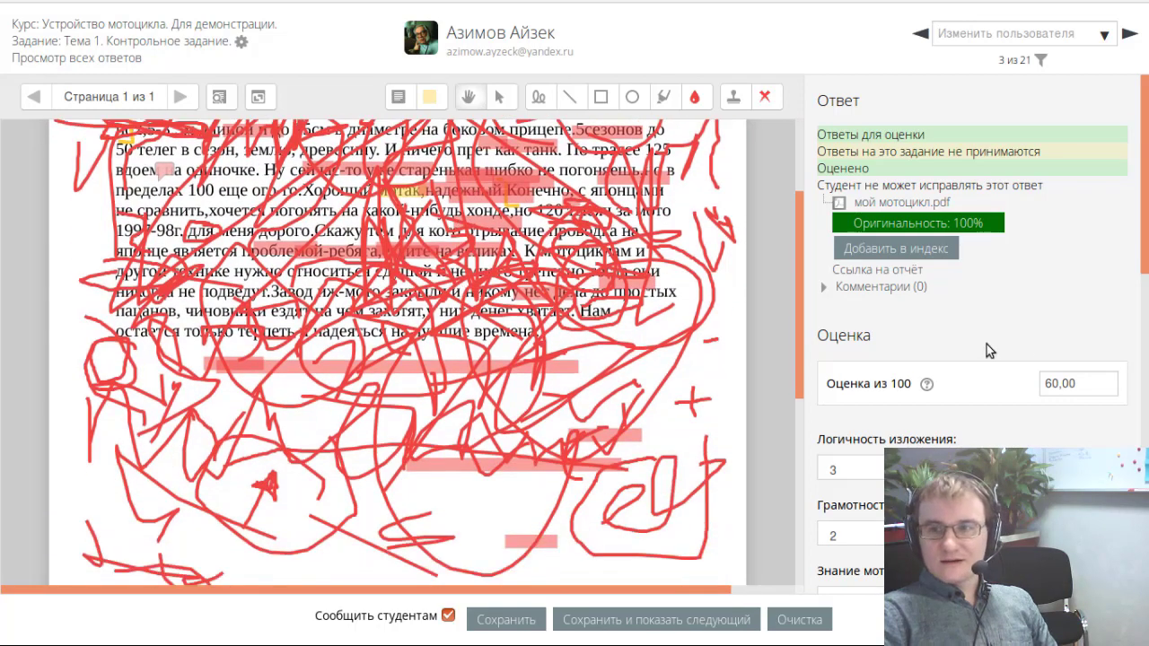
- Examine the submission's grading form: the feedback comment, the grade out of 100, the three criteria ratings and the attempt settings
scroll(1006, 238, "down", 3)
scroll(1006, 238, "down", 5)
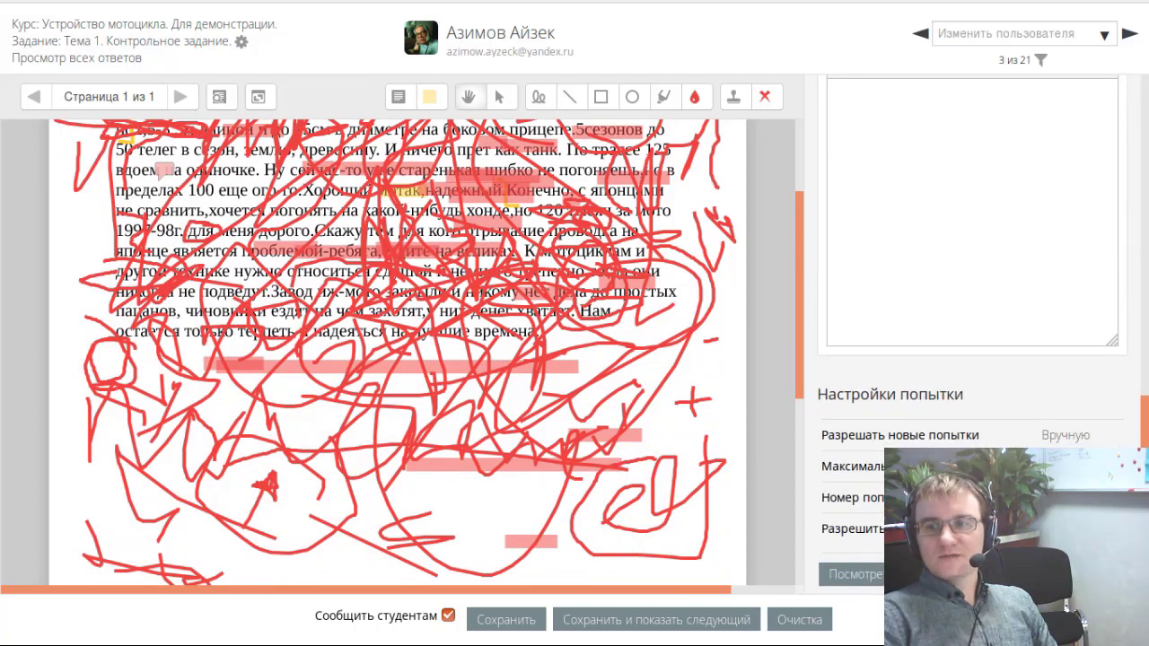
scroll(972, 398, "up", 3)
left_click(972, 398)
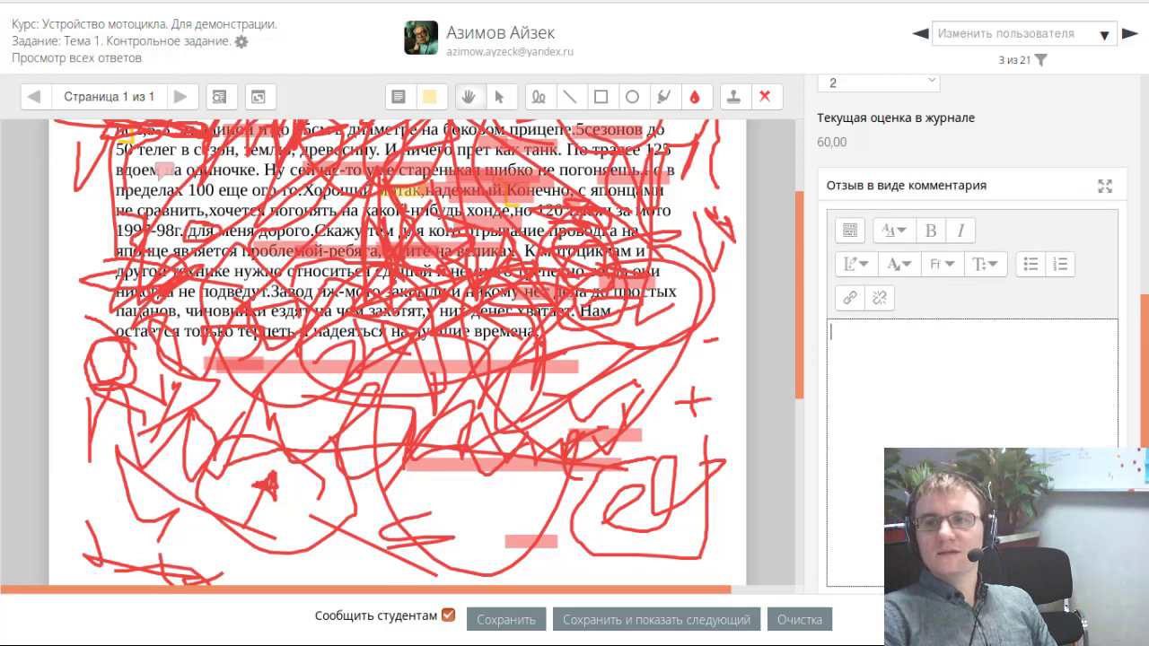
scroll(972, 398, "up", 3)
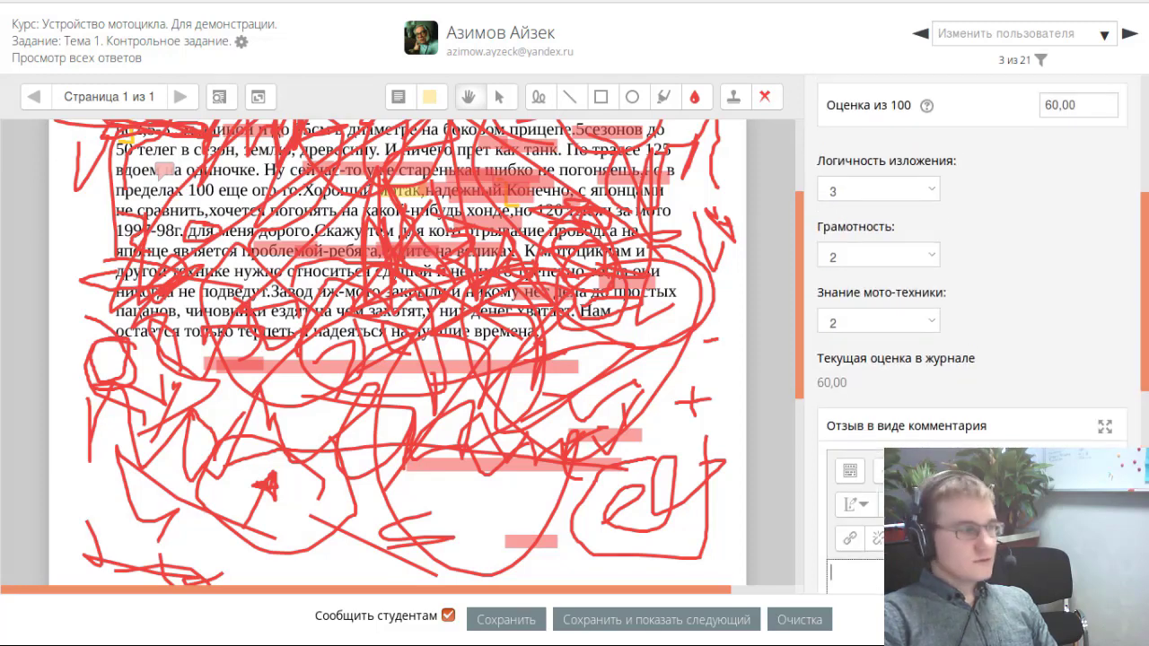
scroll(972, 398, "up", 1)
left_click_drag(1081, 154, 1033, 149)
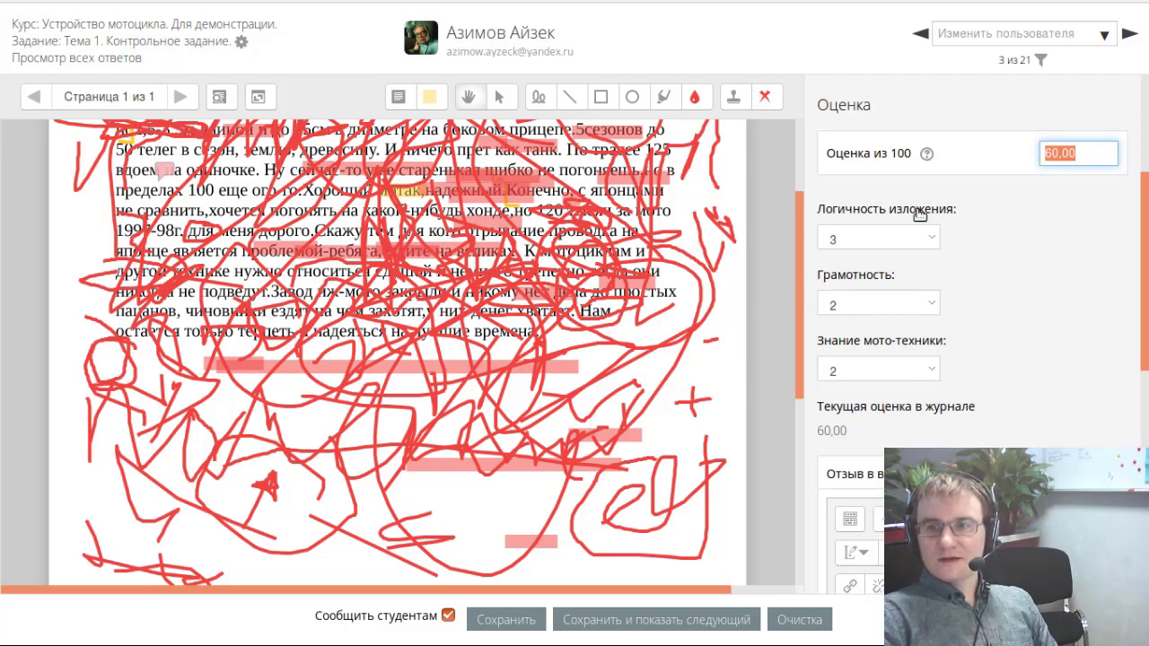
left_click(911, 237)
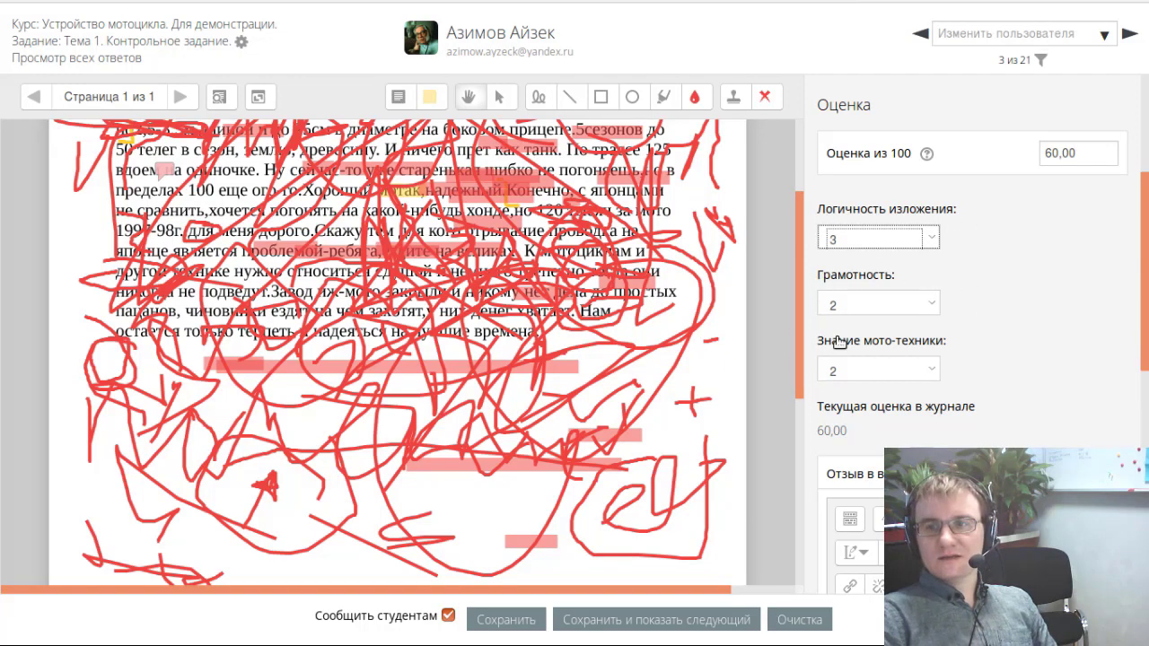
scroll(953, 369, "up", 3)
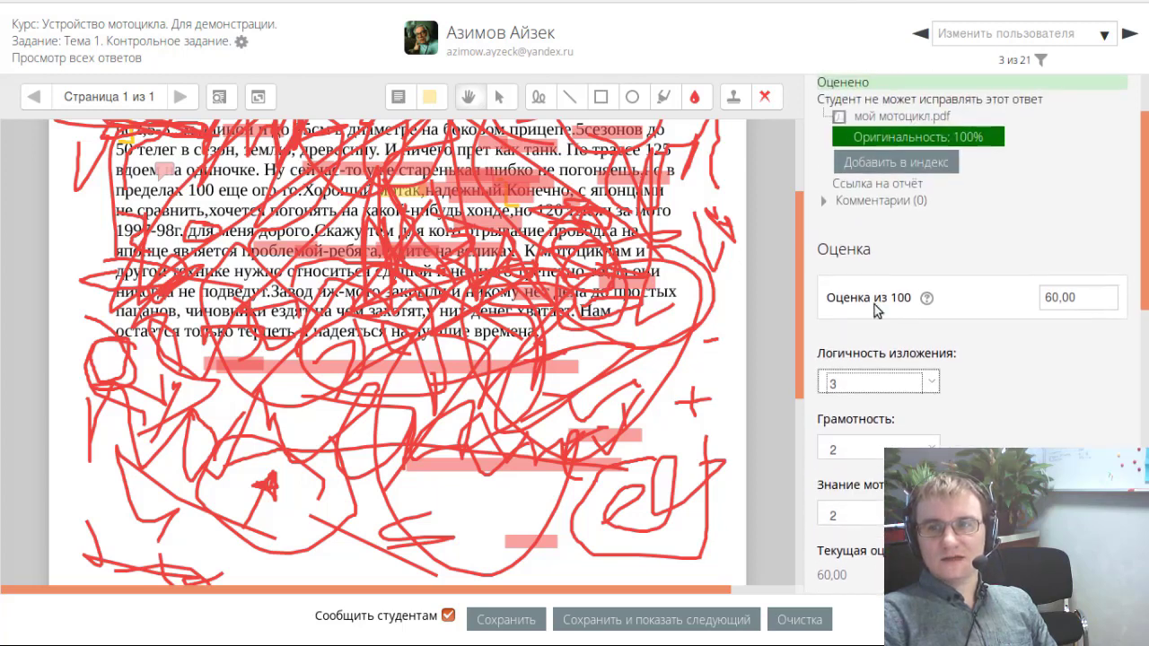
- Expand the comments on the submission "мой мотоцикл.pdf" and place the cursor in the new comment field
left_click(879, 200)
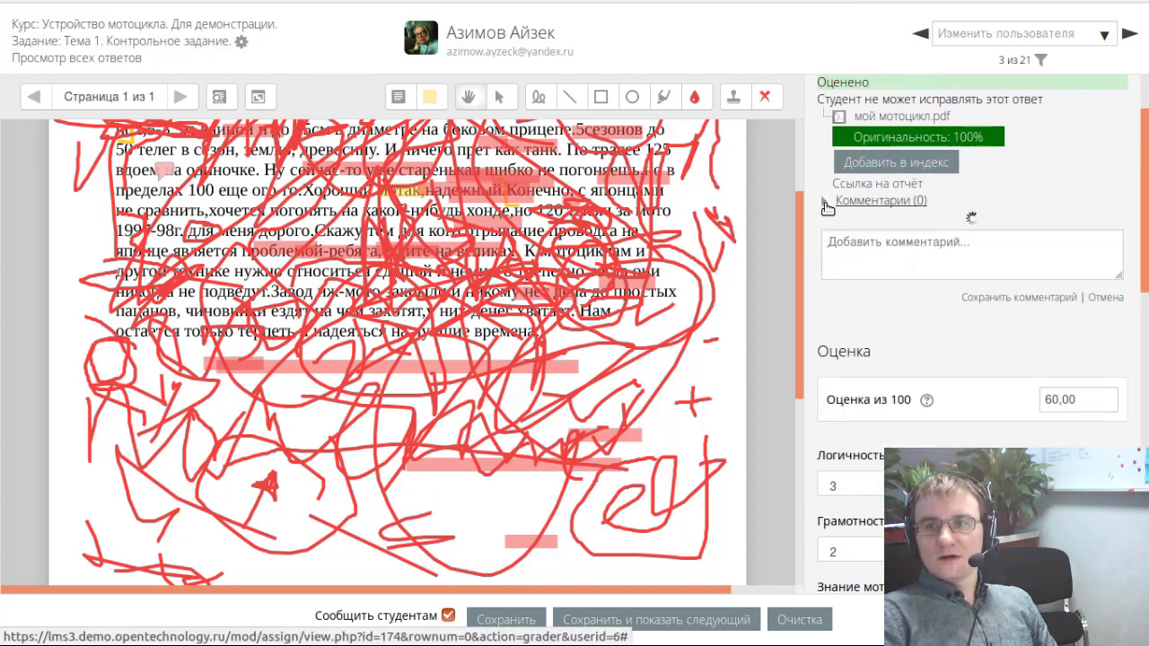
left_click(901, 243)
scroll(908, 251, "up", 1)
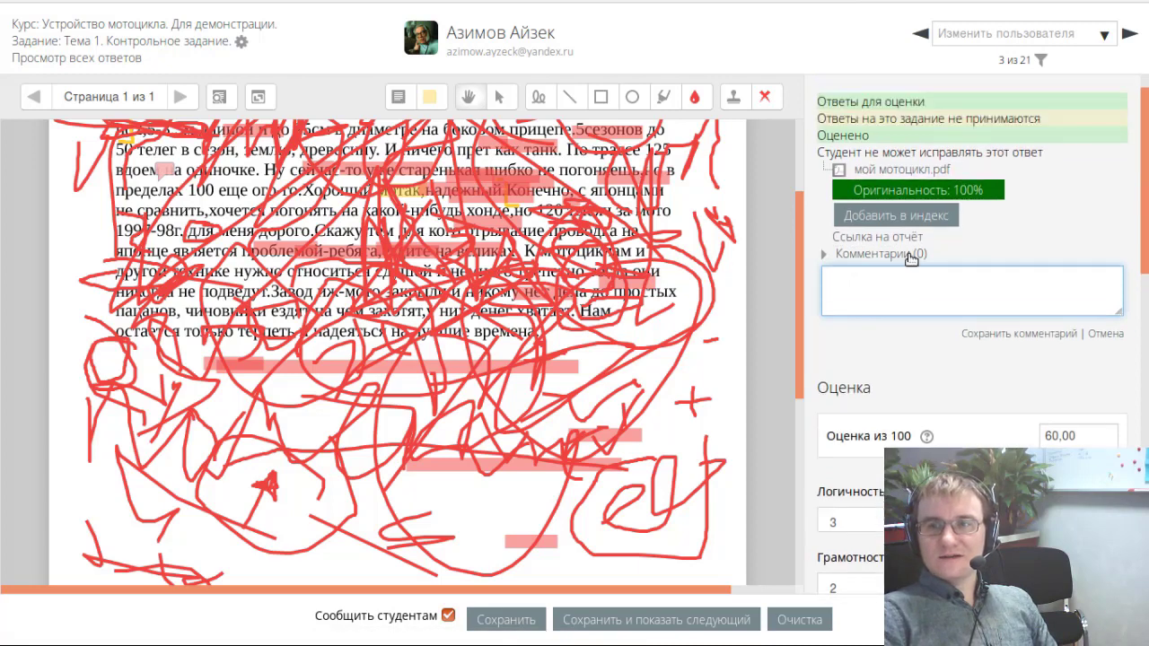
scroll(911, 259, "up", 1)
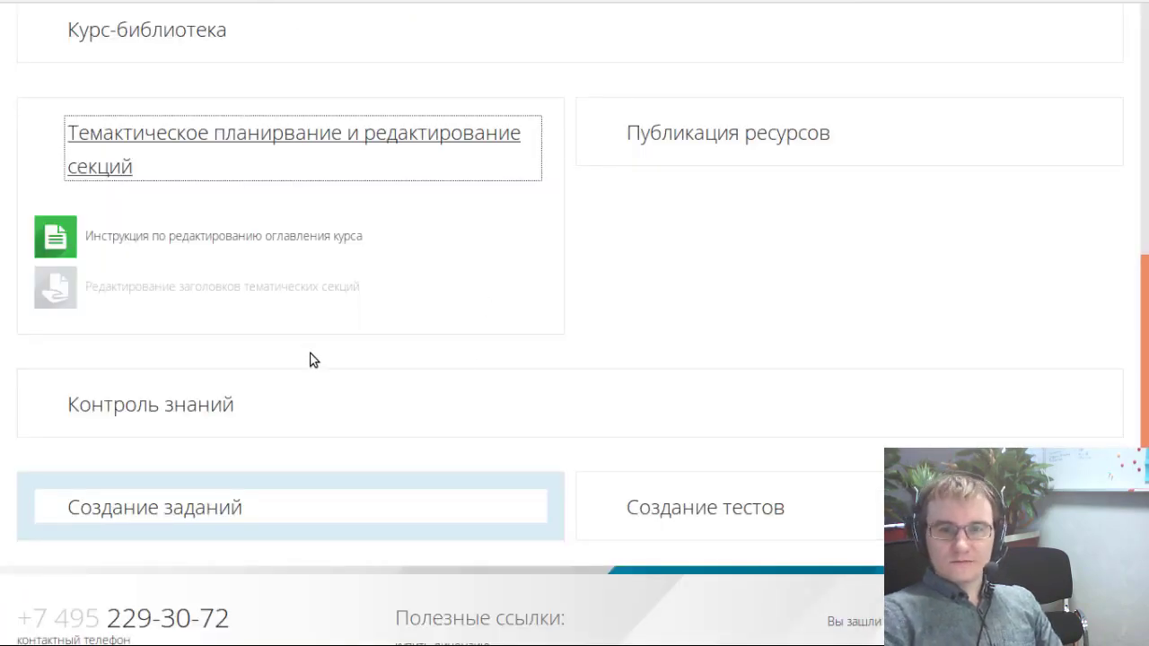
- On the course page "Практикум по созданию курсов в Moodle для начинающих", turn on editing mode
scroll(685, 361, "up", 3)
scroll(692, 368, "up", 3)
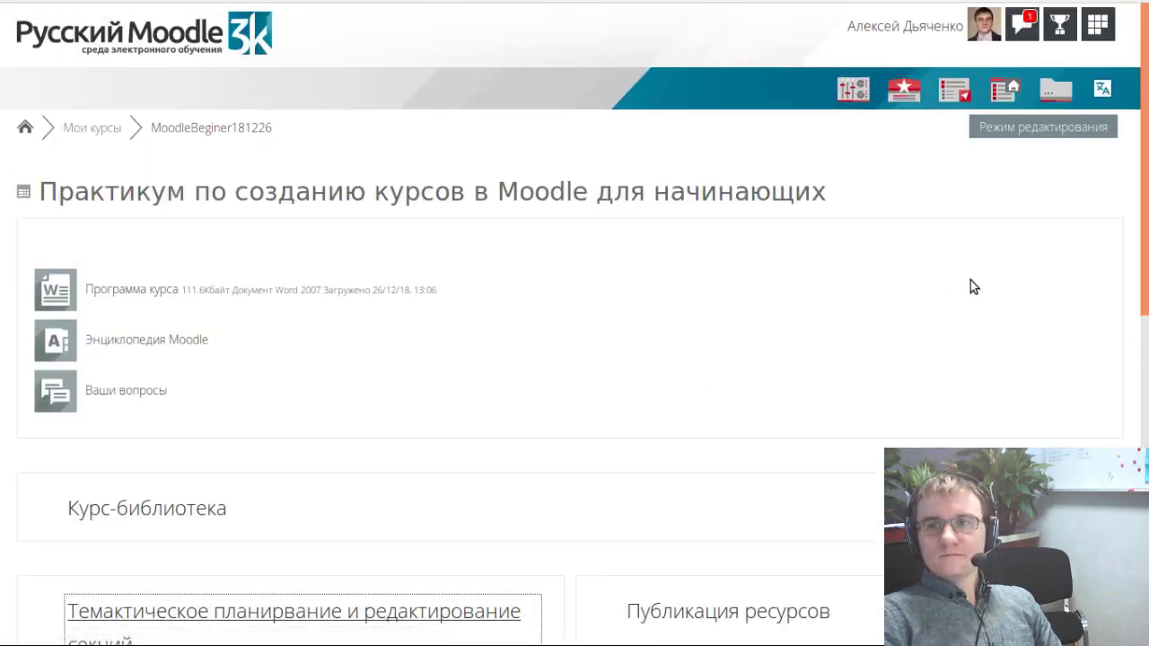
left_click(1043, 127)
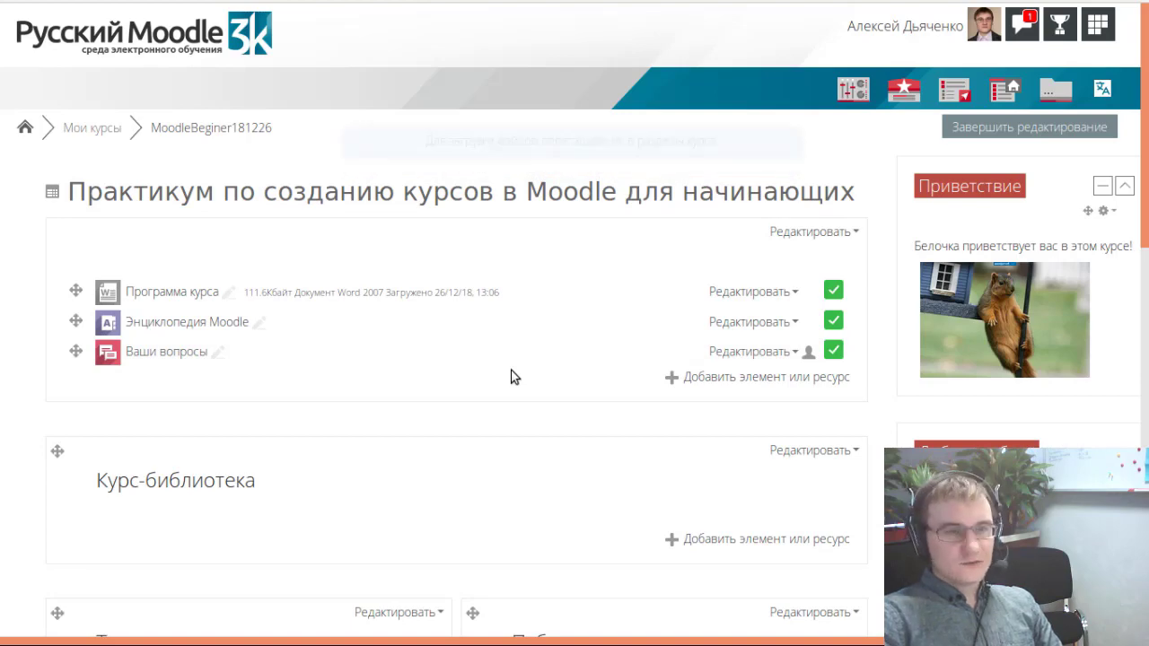
- Add a new "Тест" activity to the section "Публикация ресурсов" and open its settings form
scroll(510, 377, "down", 3)
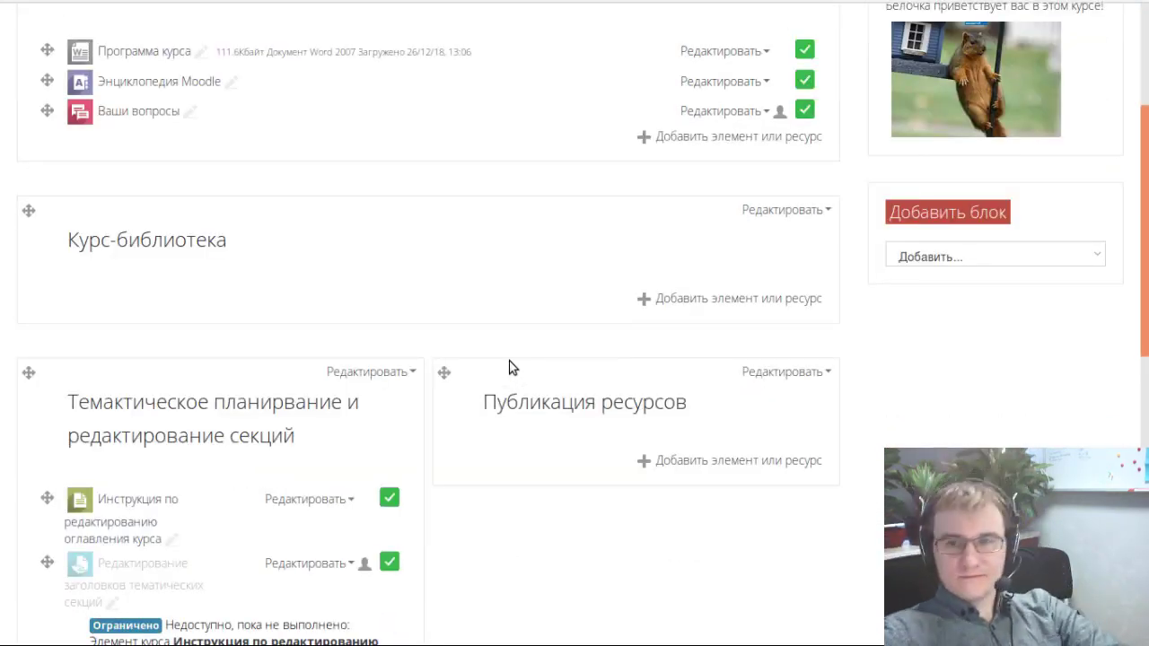
scroll(573, 299, "down", 3)
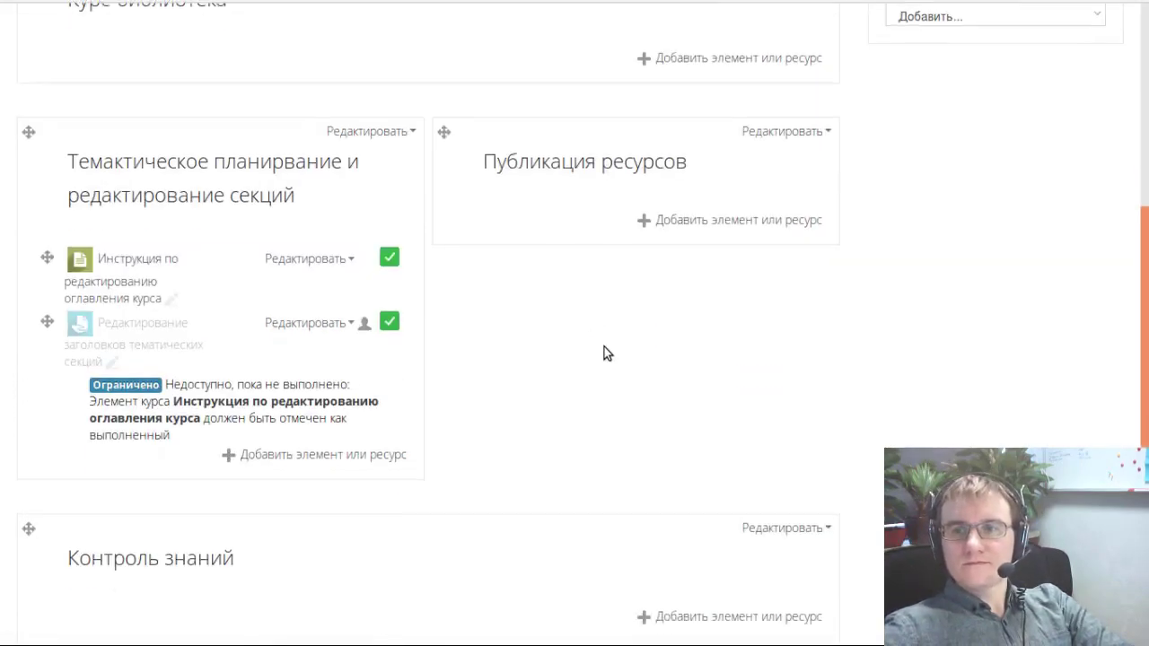
left_click(708, 225)
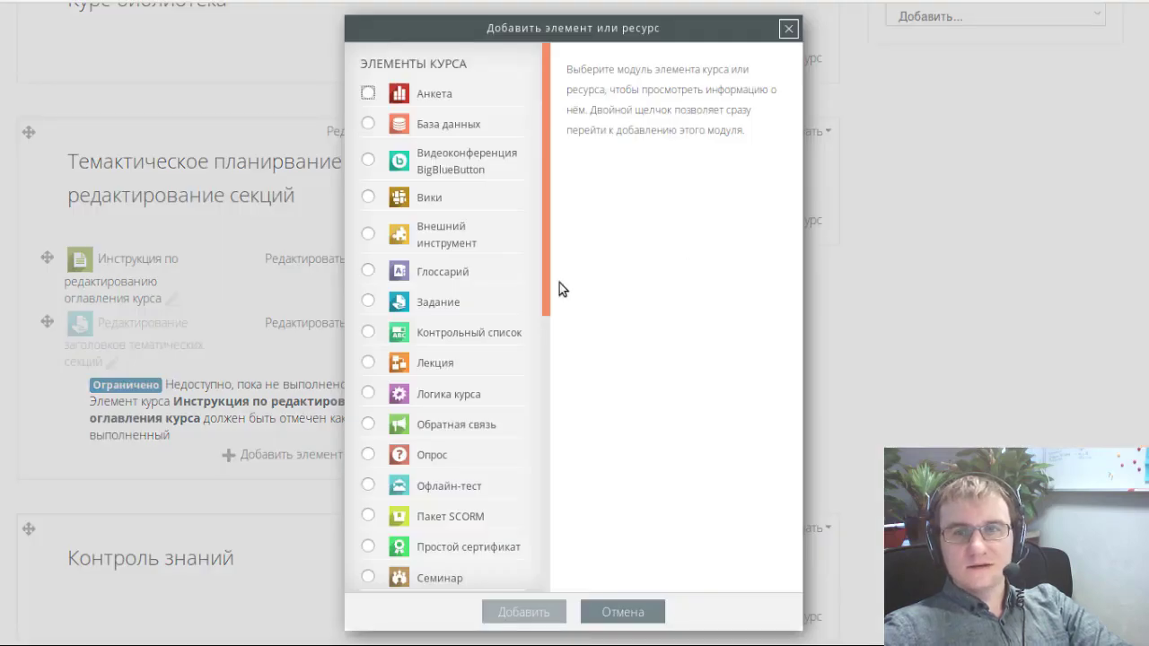
scroll(506, 366, "down", 6)
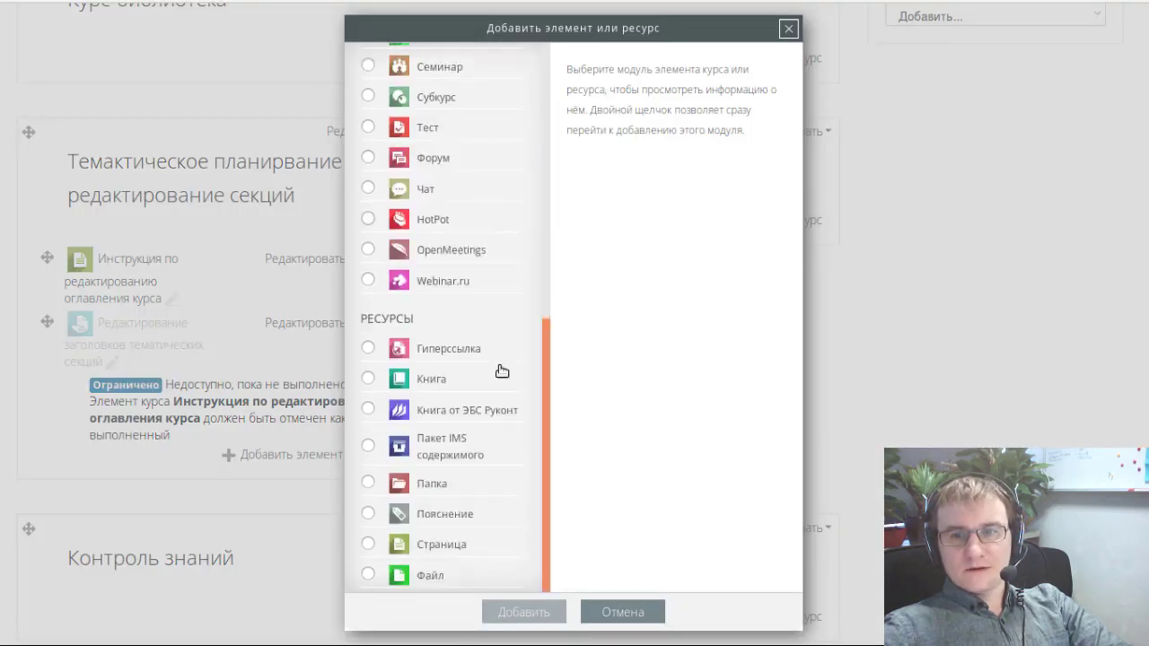
scroll(502, 371, "up", 5)
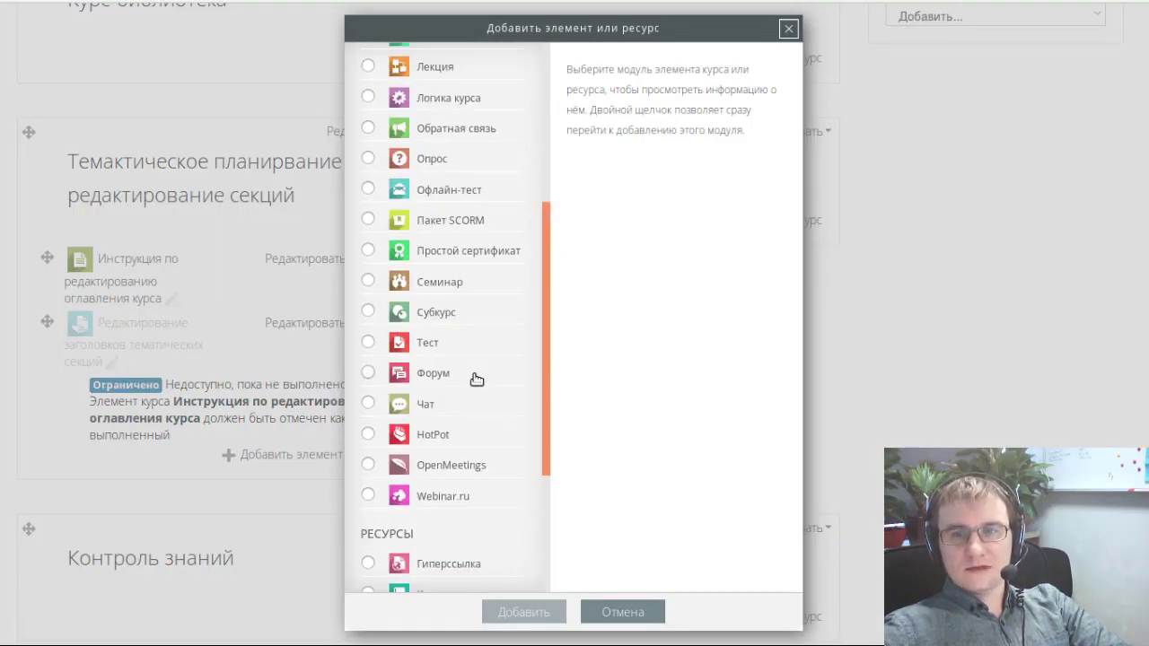
left_click(369, 342)
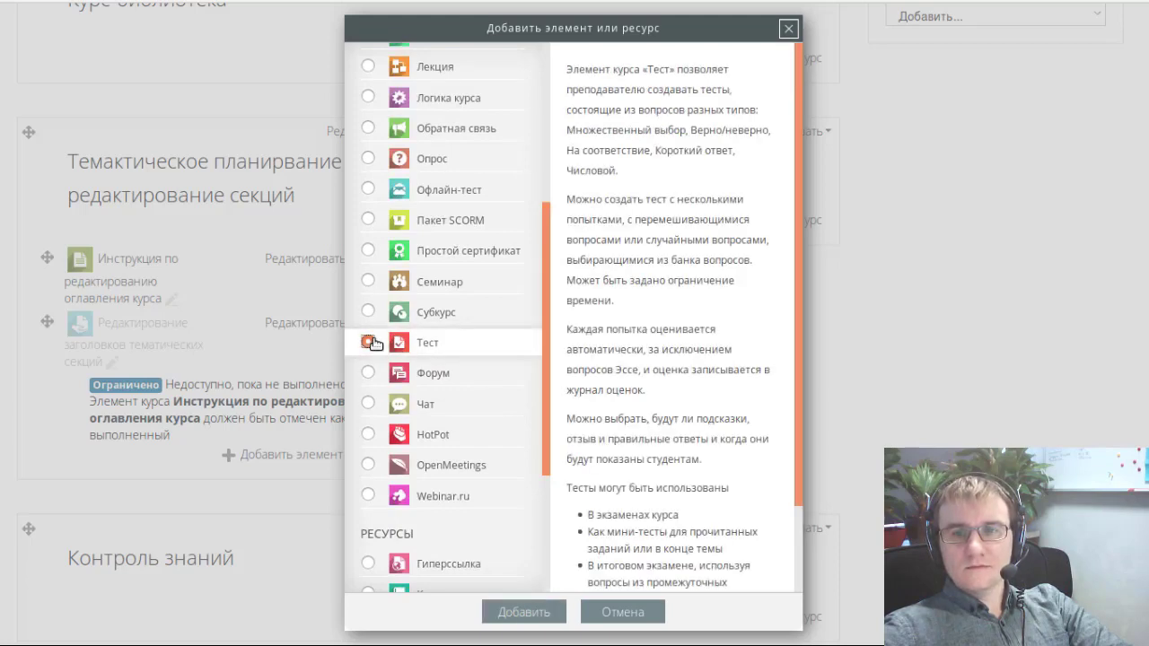
left_click(537, 619)
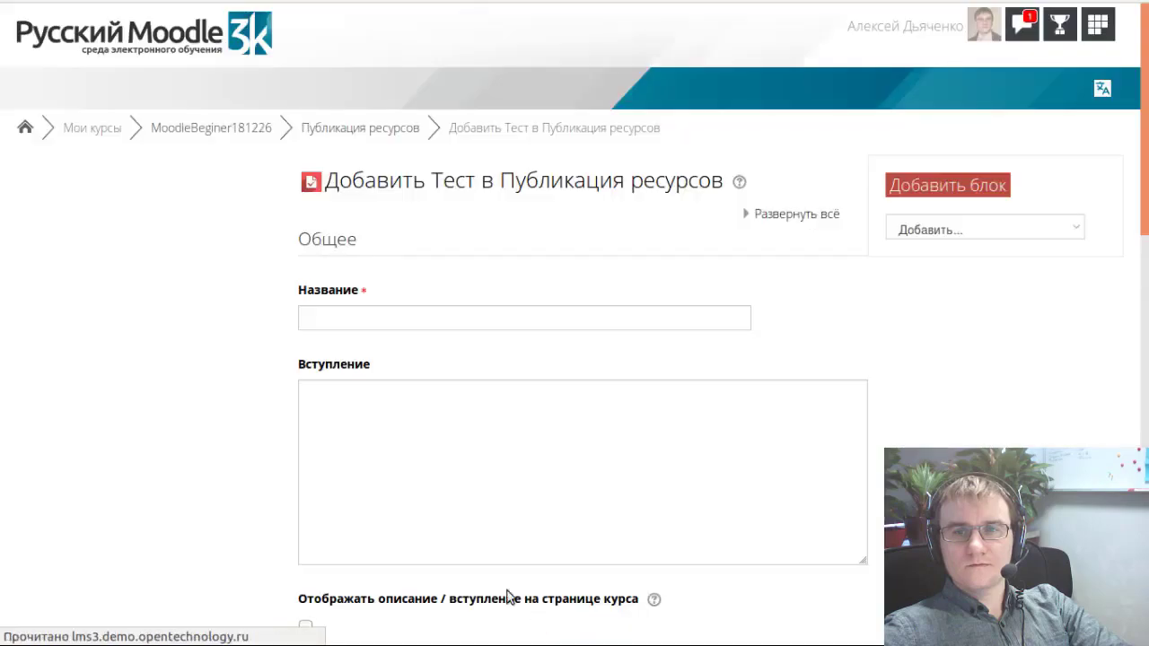
- Name the new quiz "Тесто по первому разделу: курс-библиотека"
left_click(341, 316)
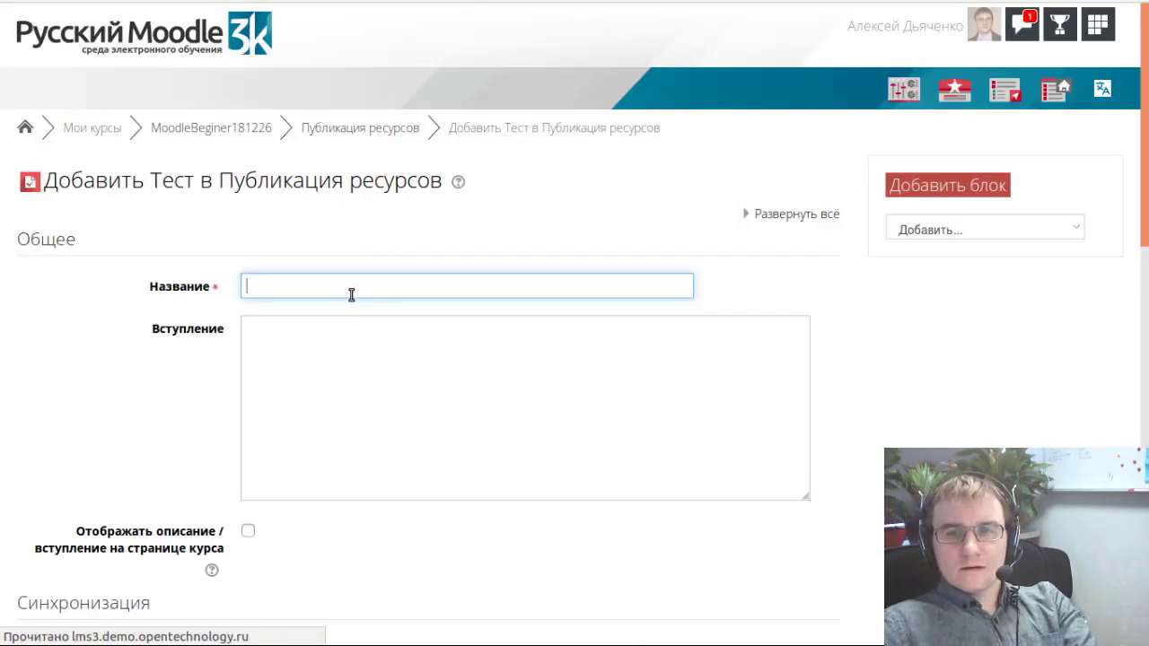
scroll(355, 299, "down", 3)
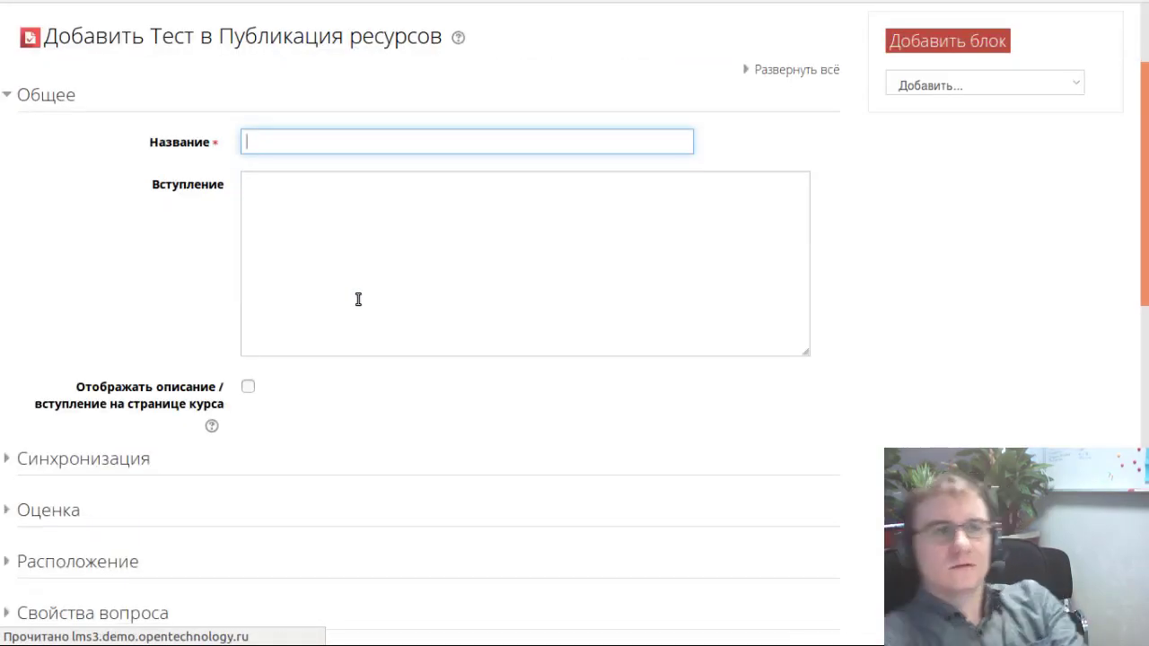
scroll(358, 299, "up", 3)
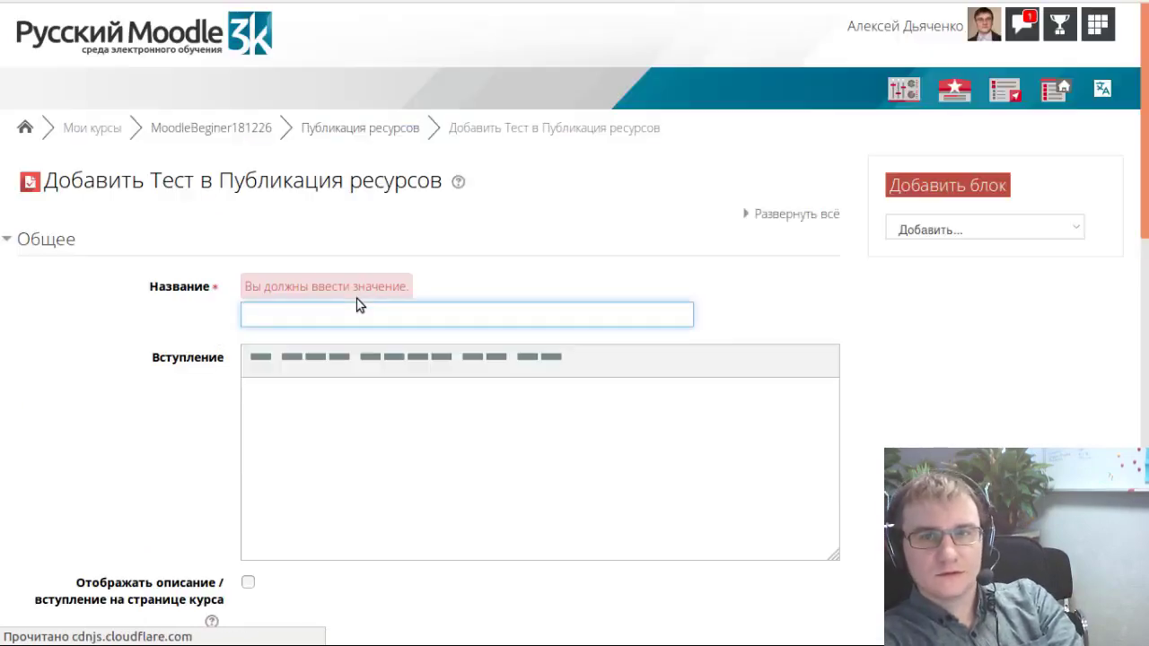
left_click(339, 312)
scroll(341, 313, "down", 3)
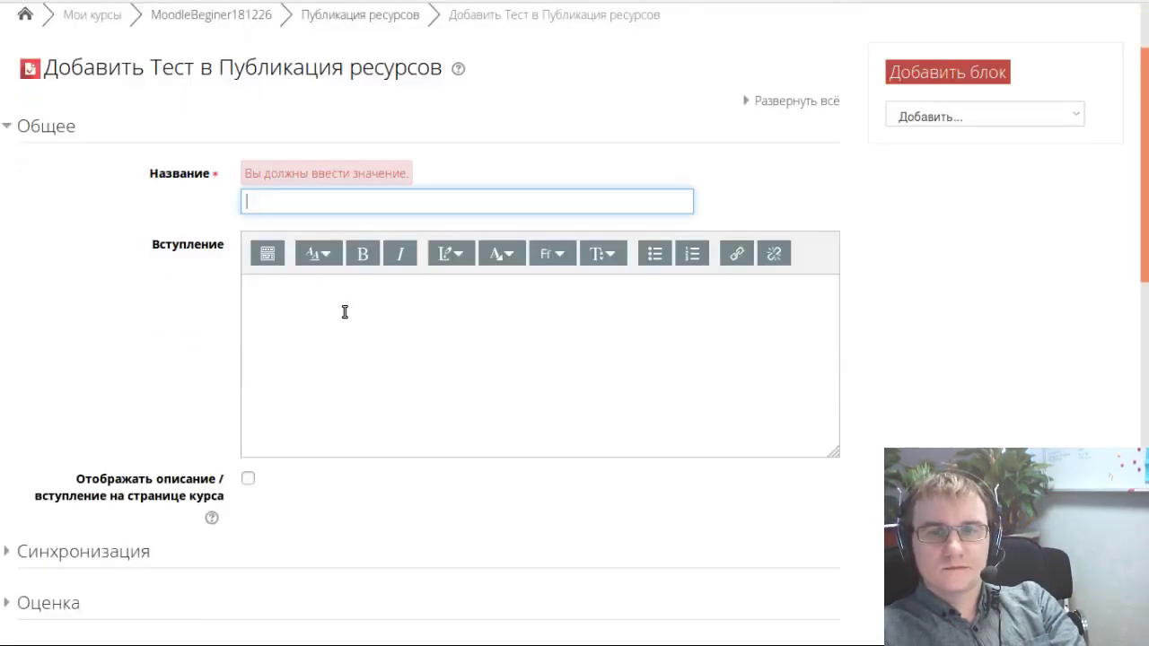
type("Тест")
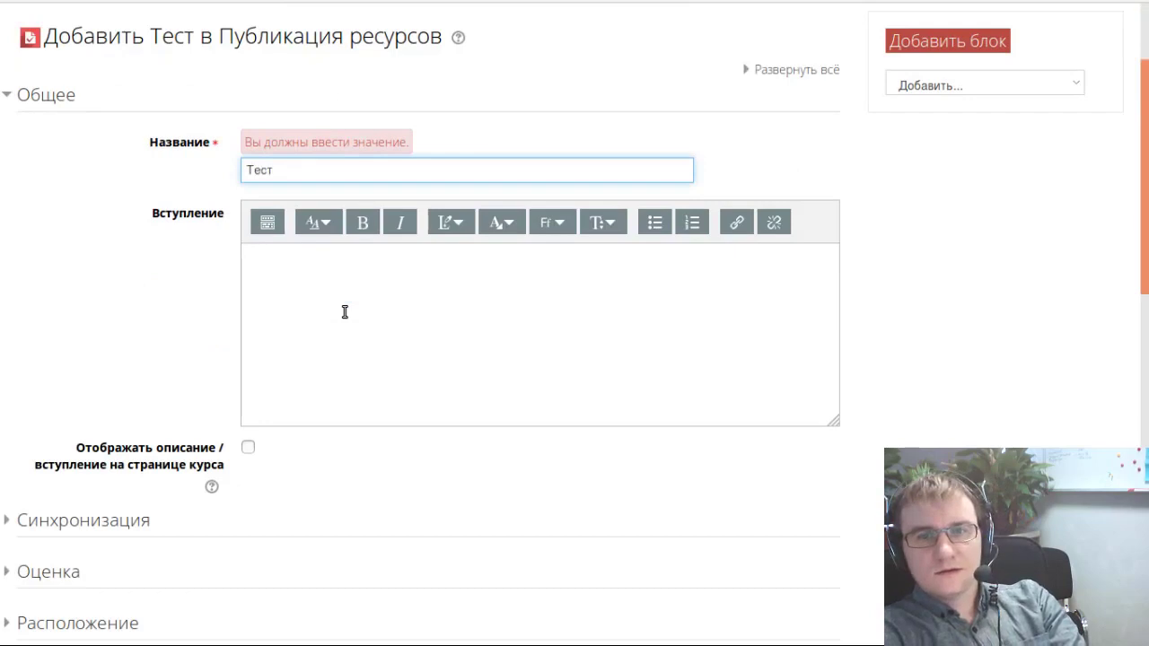
type("о по первому")
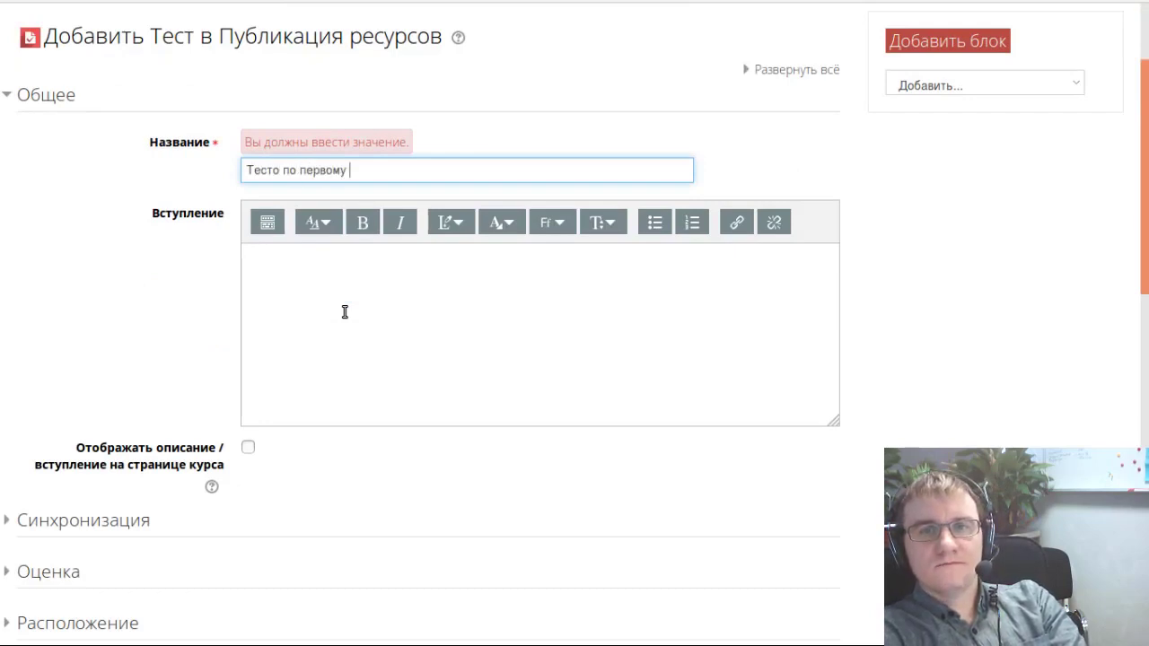
type(" разделу: пу")
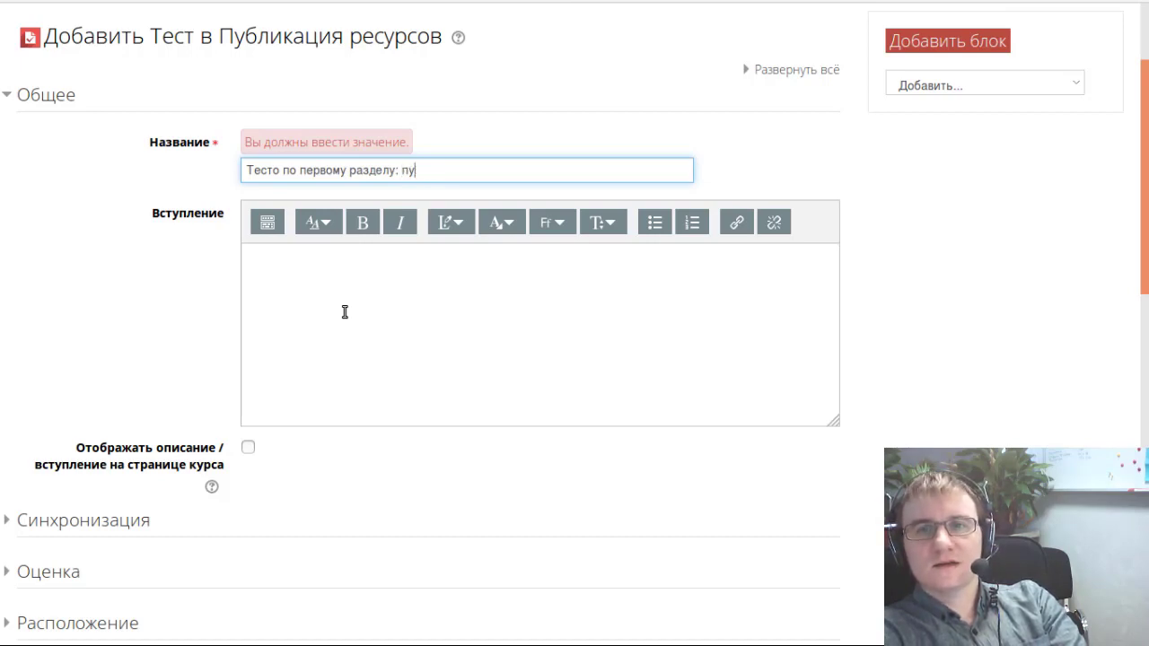
key("BackSpace")
key("BackSpace")
type("курс-биб")
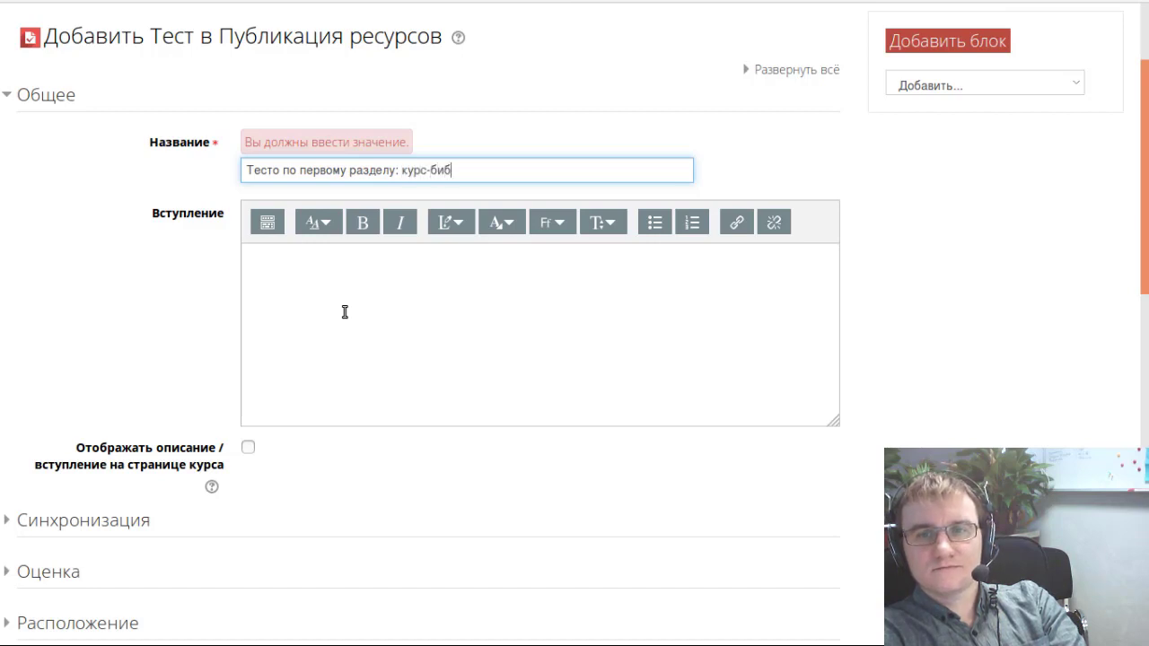
type("лиотека")
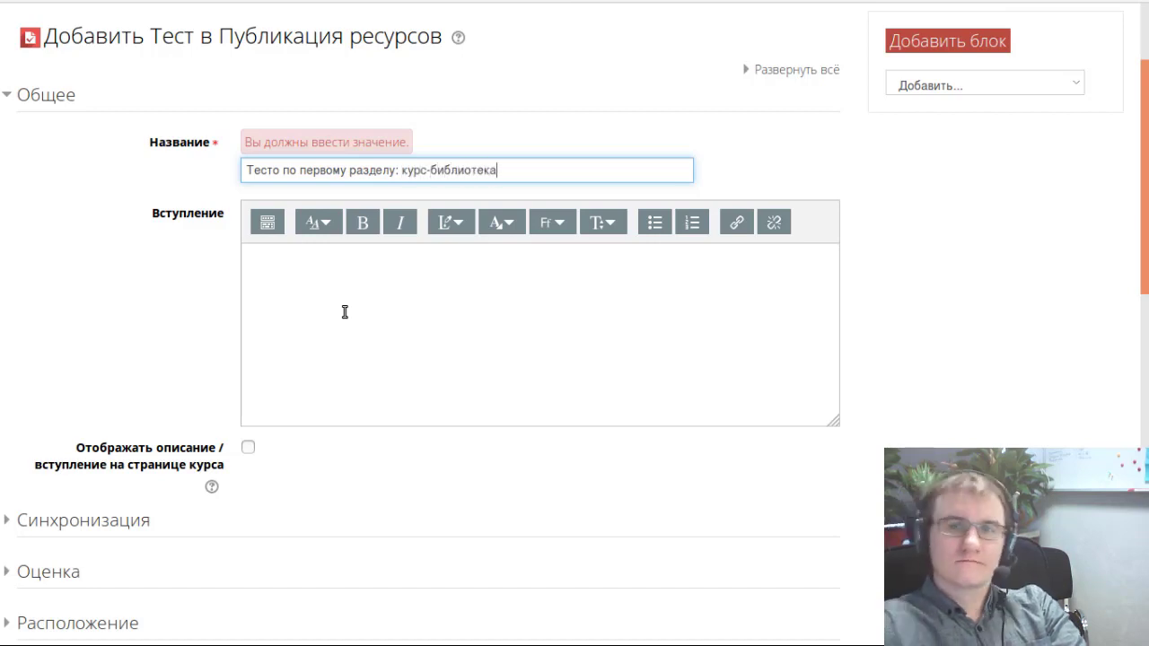
- Enter "Количество попыток не ограничено. Желаю удачи!" as the quiz's introduction text
scroll(342, 340, "down", 2)
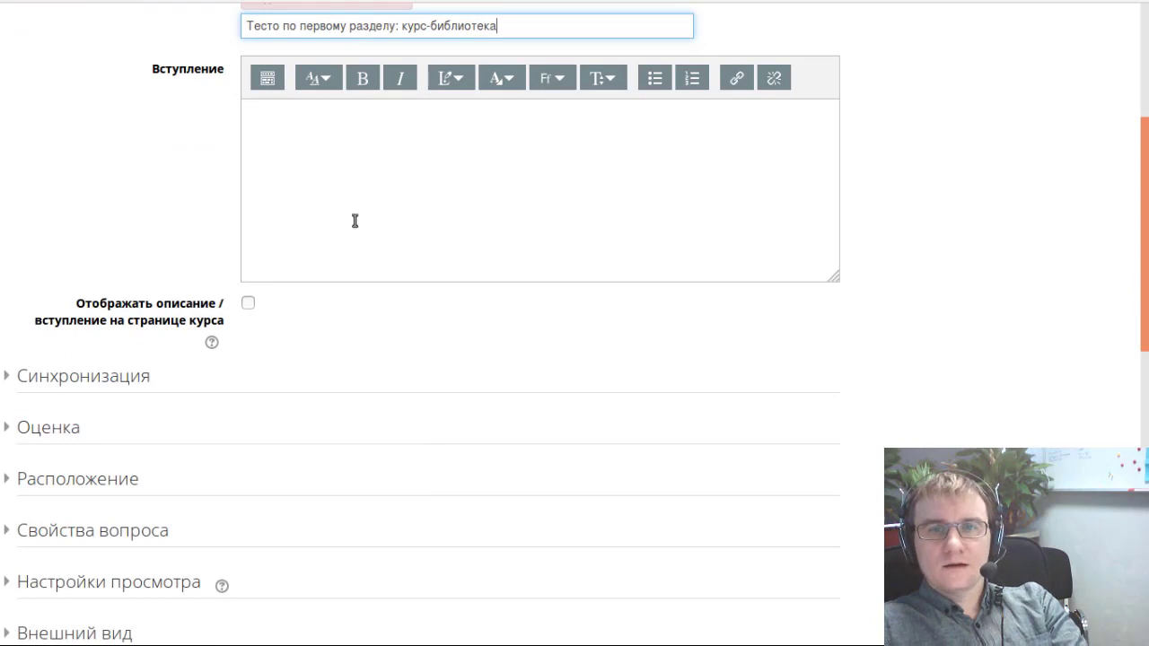
scroll(342, 206, "down", 1)
left_click(339, 200)
scroll(334, 269, "up", 3)
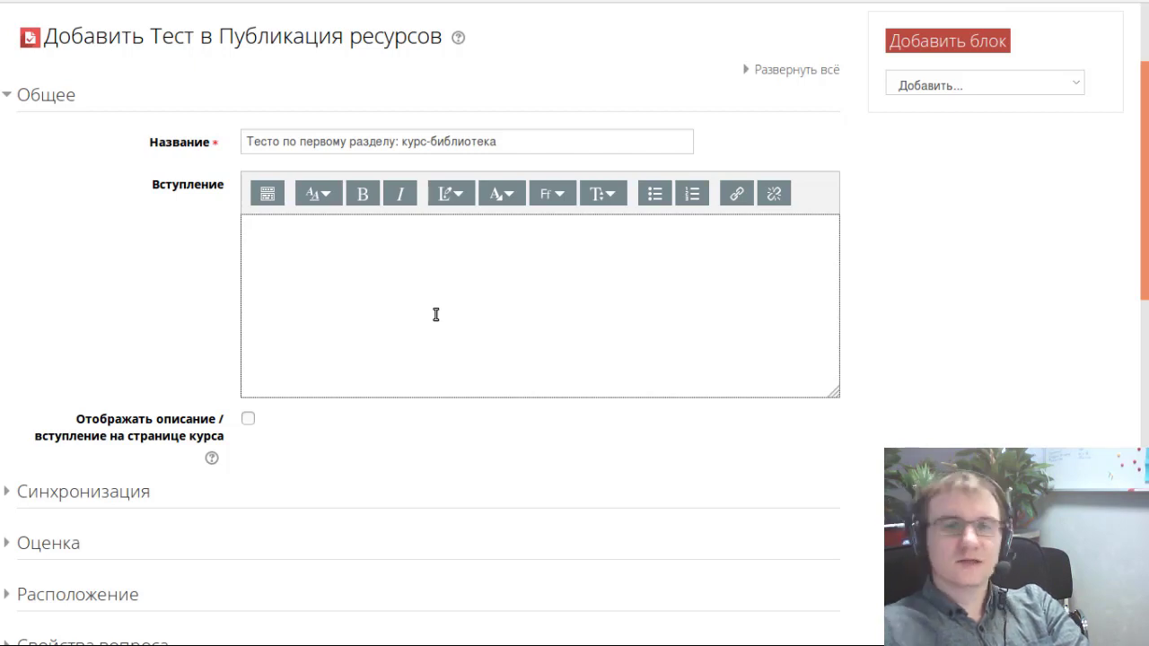
scroll(434, 314, "down", 1)
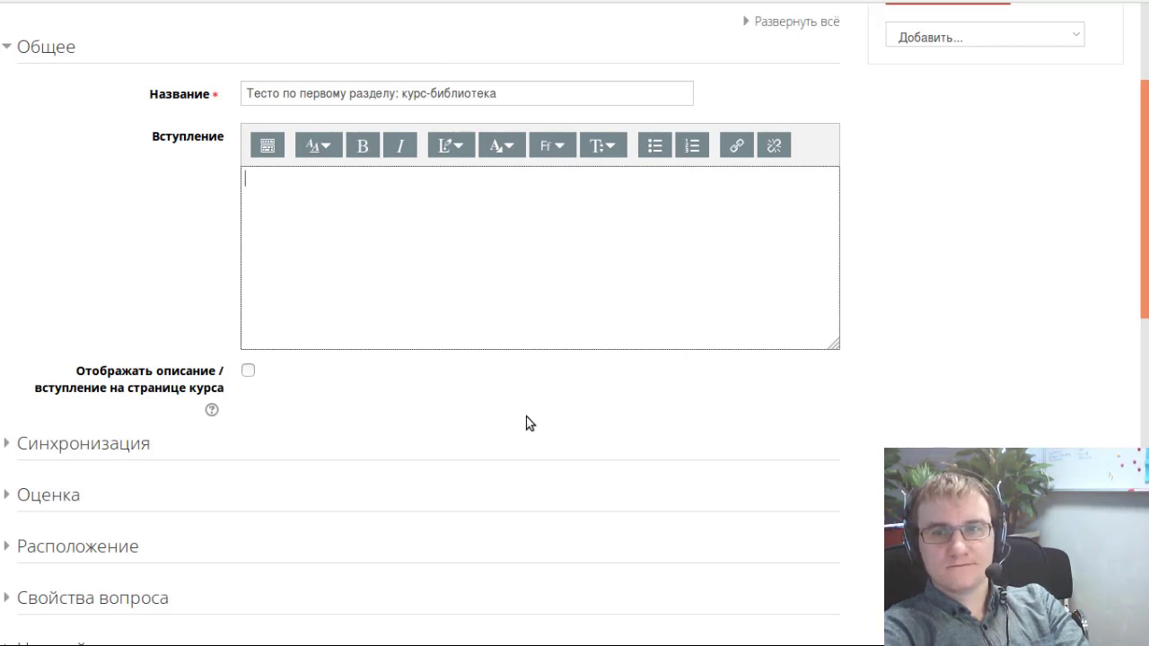
type("Кол")
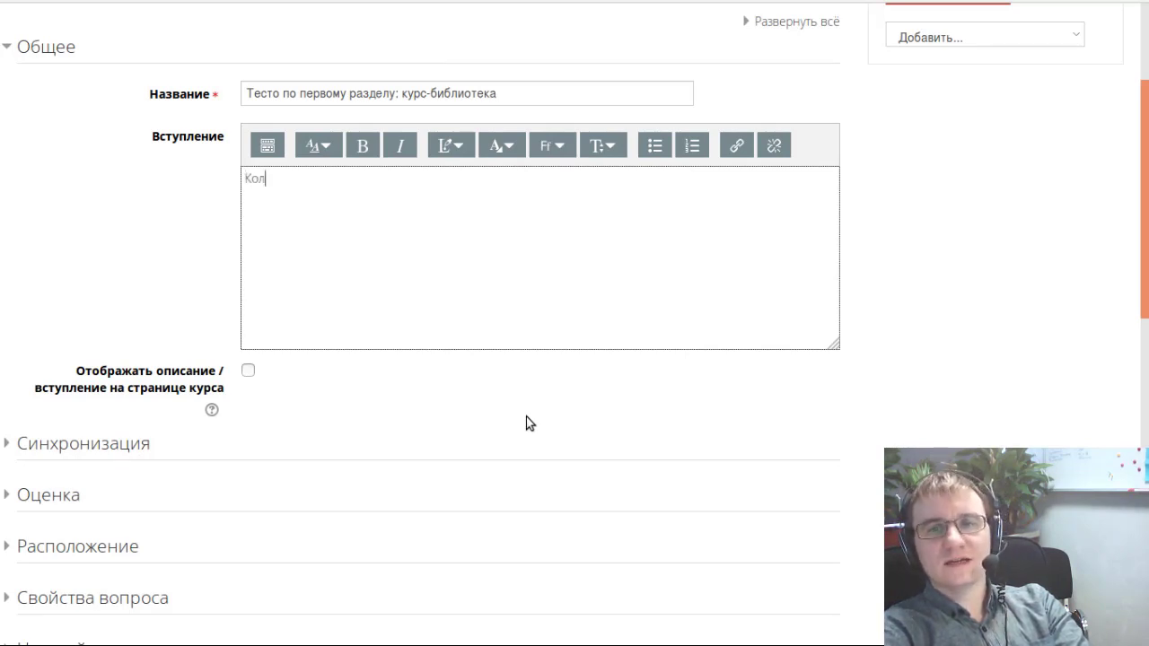
type("ичество")
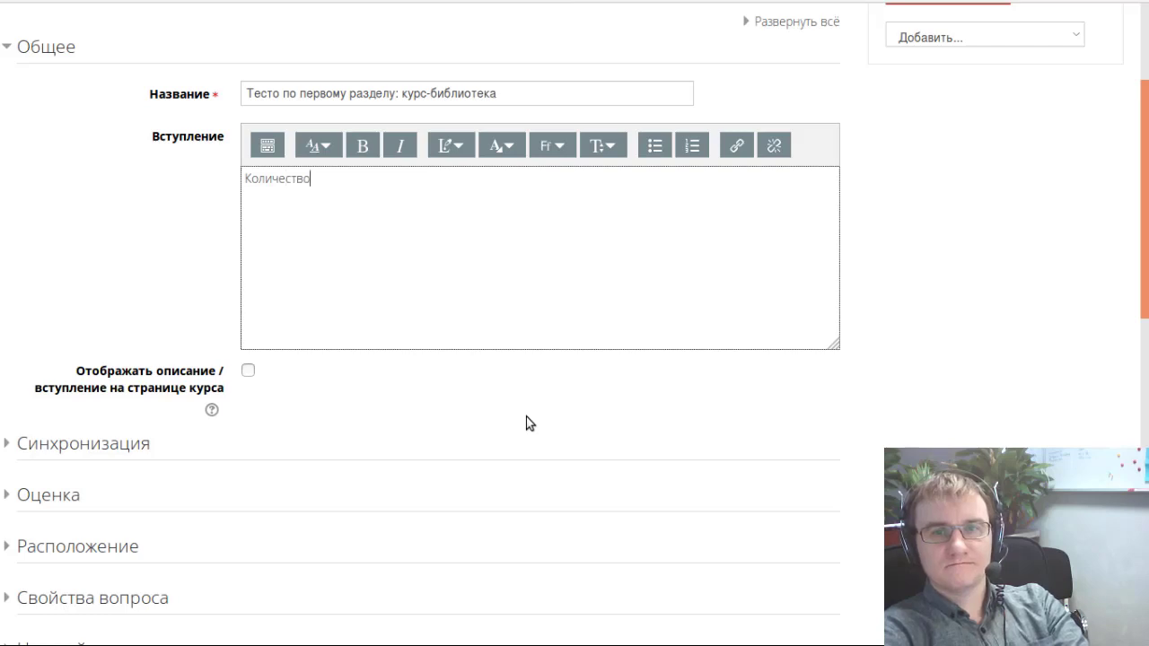
type(" попыток не ограничено")
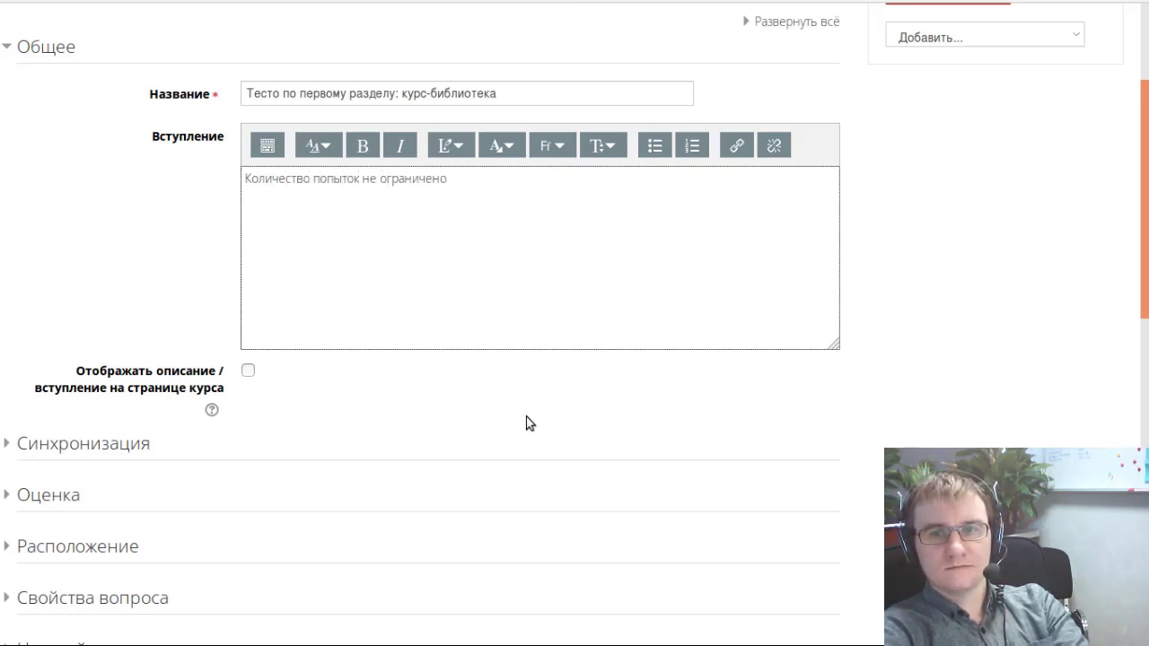
type(". Желаю у")
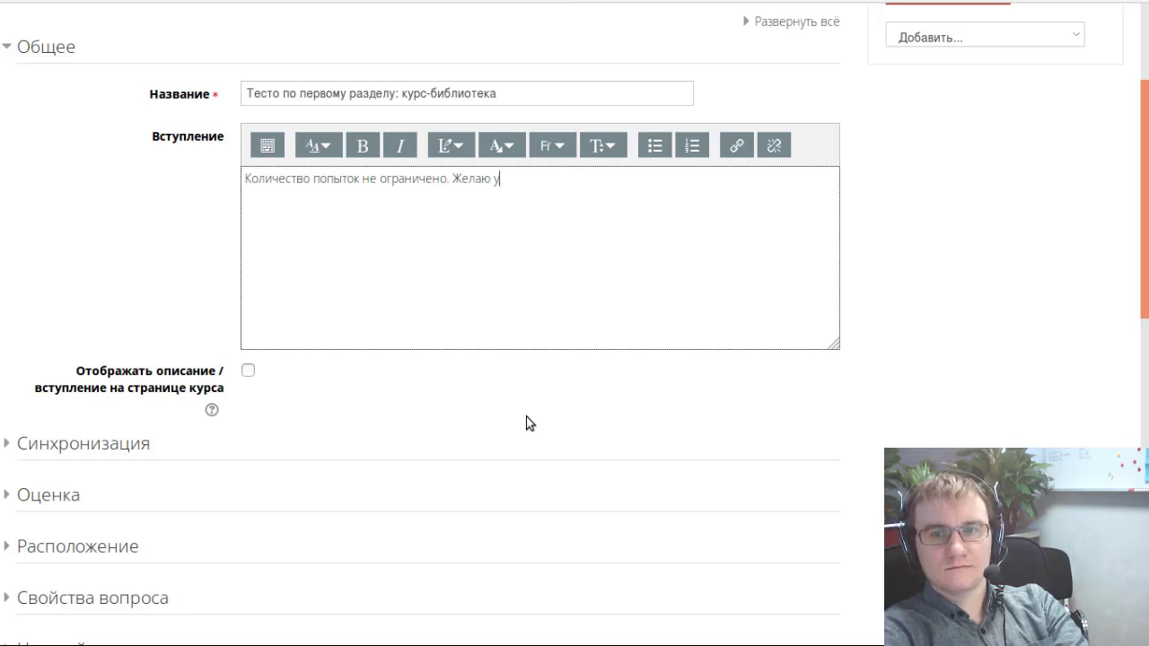
type("дачи!")
- Expand the "Синхронизация" section and review the quiz's start, end and time limit options
scroll(530, 423, "down", 1)
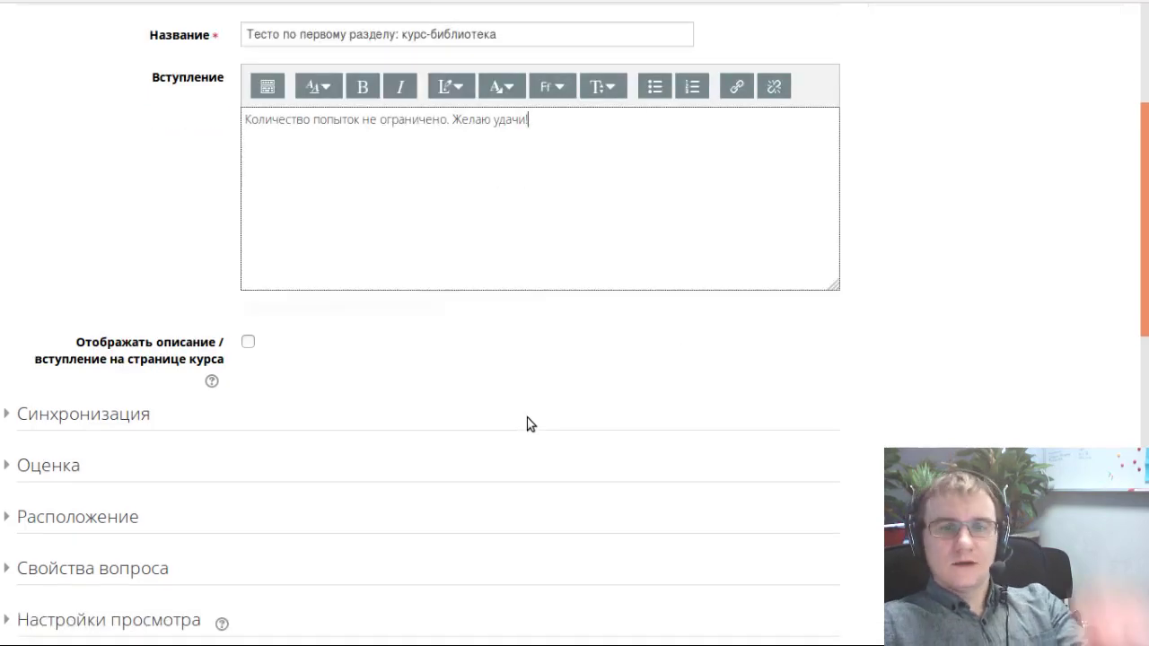
scroll(521, 417, "down", 5)
left_click(100, 137)
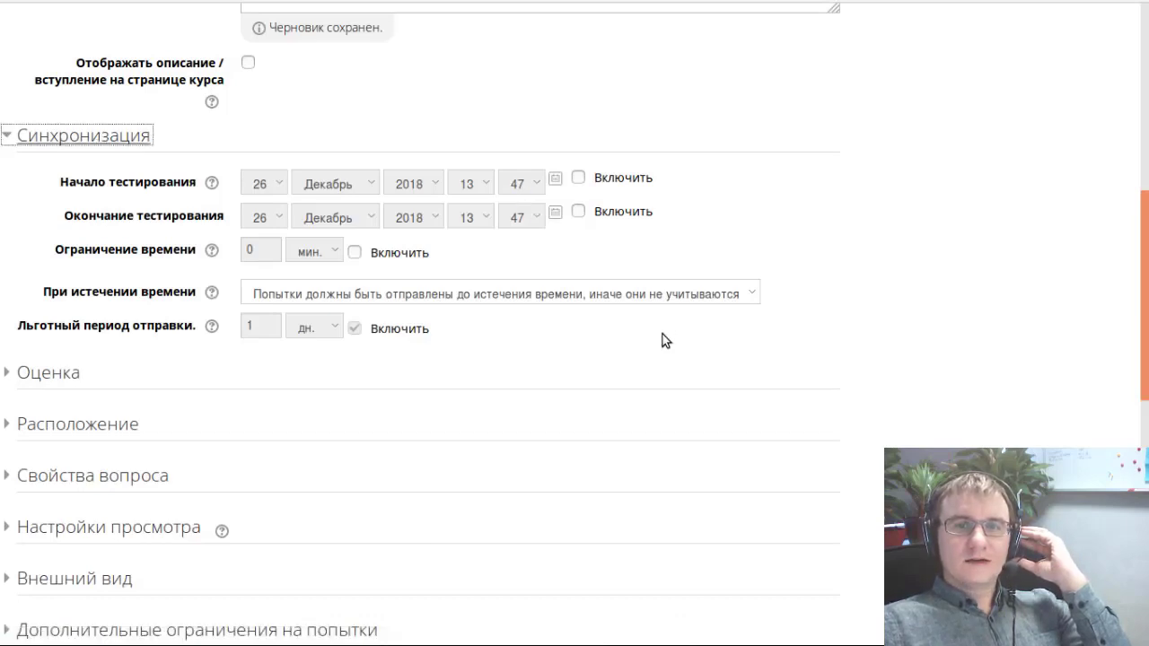
scroll(664, 341, "down", 1)
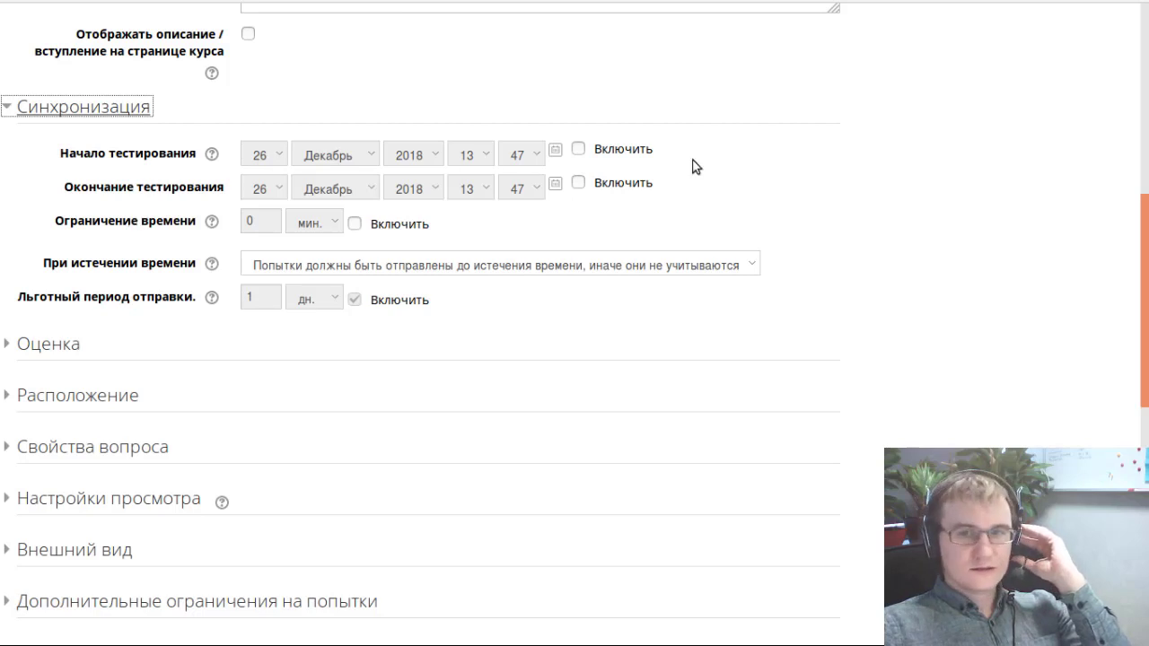
left_click(103, 137)
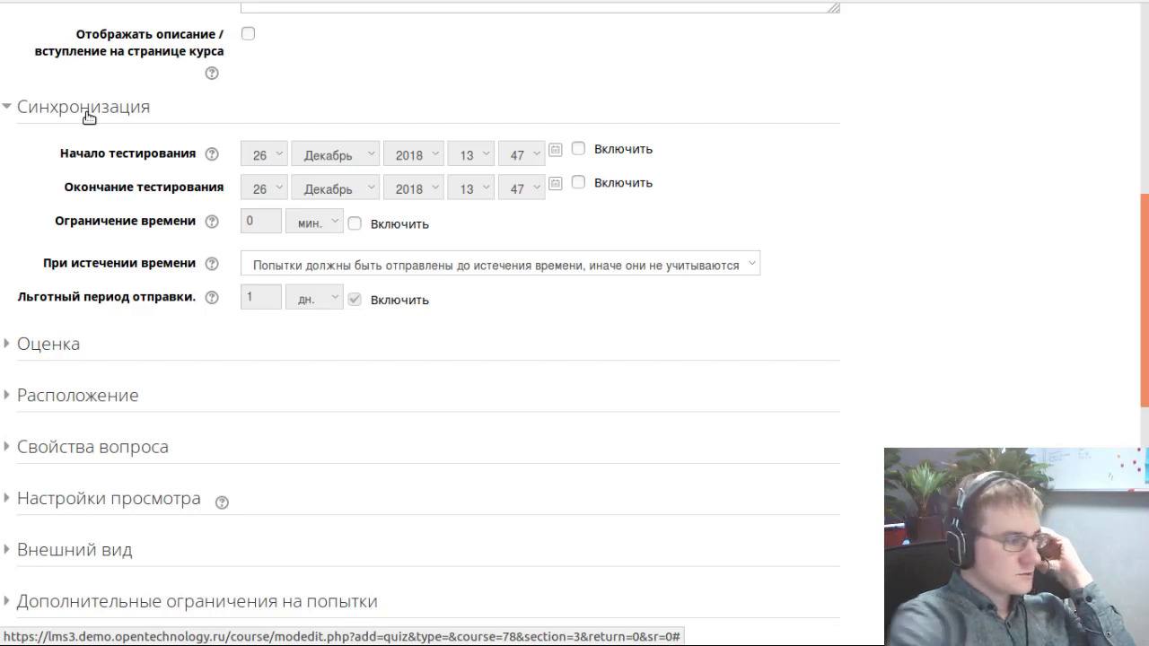
double_click(88, 117)
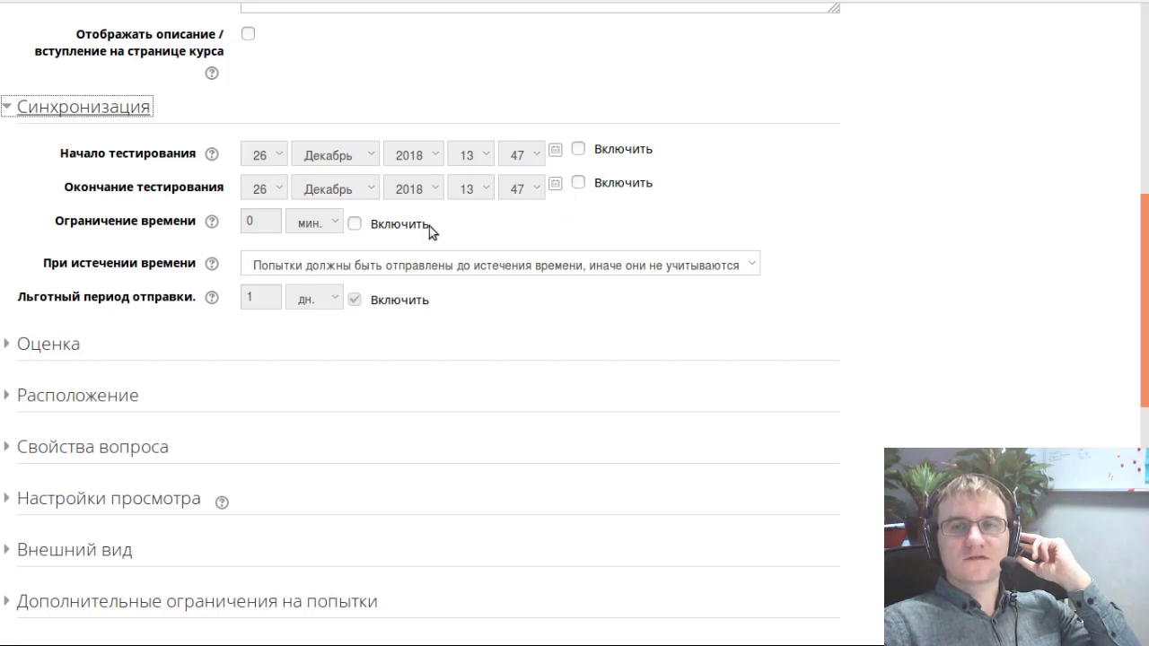
- Try a quiz time limit of 30 minutes and switch the limit off again
left_click(355, 225)
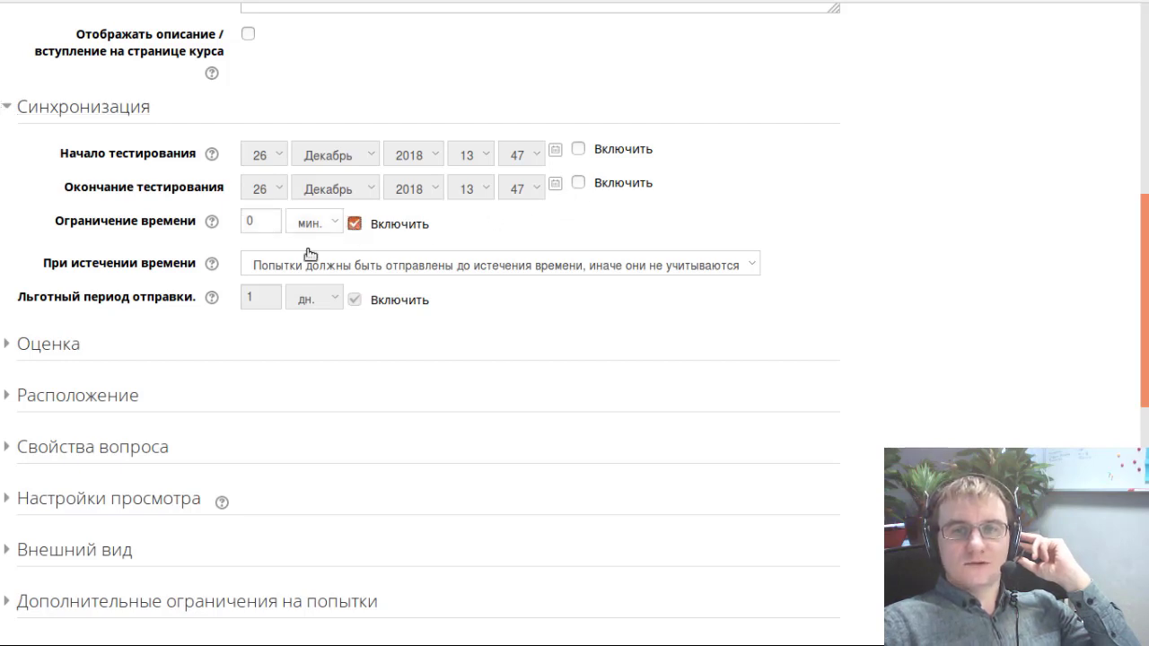
double_click(271, 224)
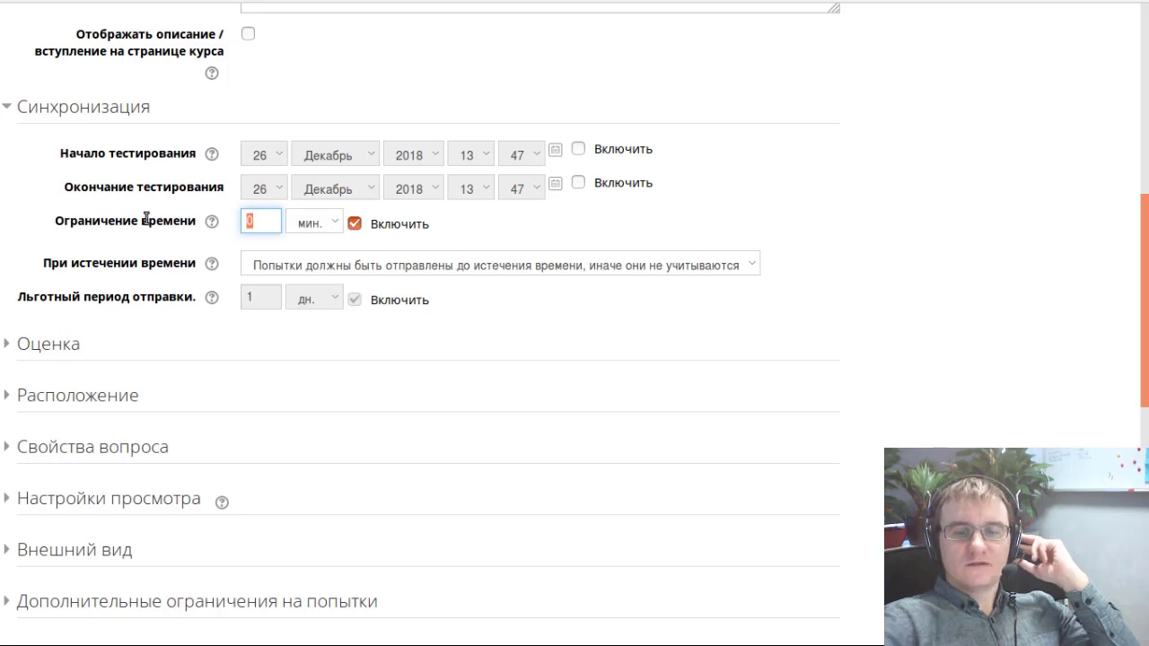
type("30")
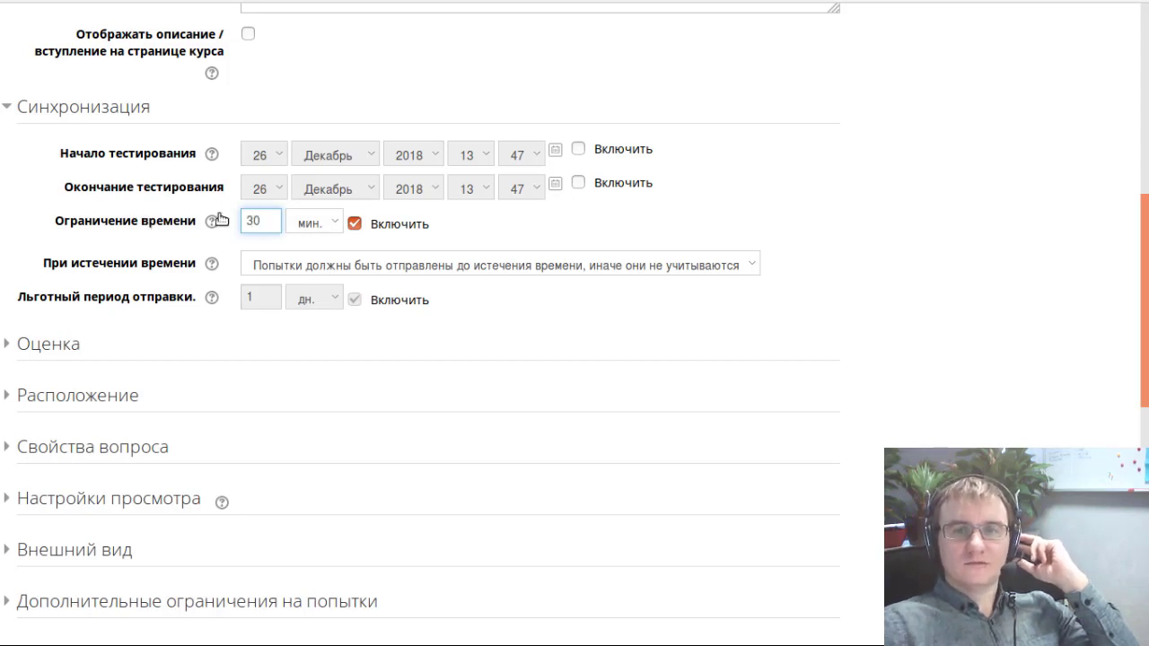
left_click(354, 224)
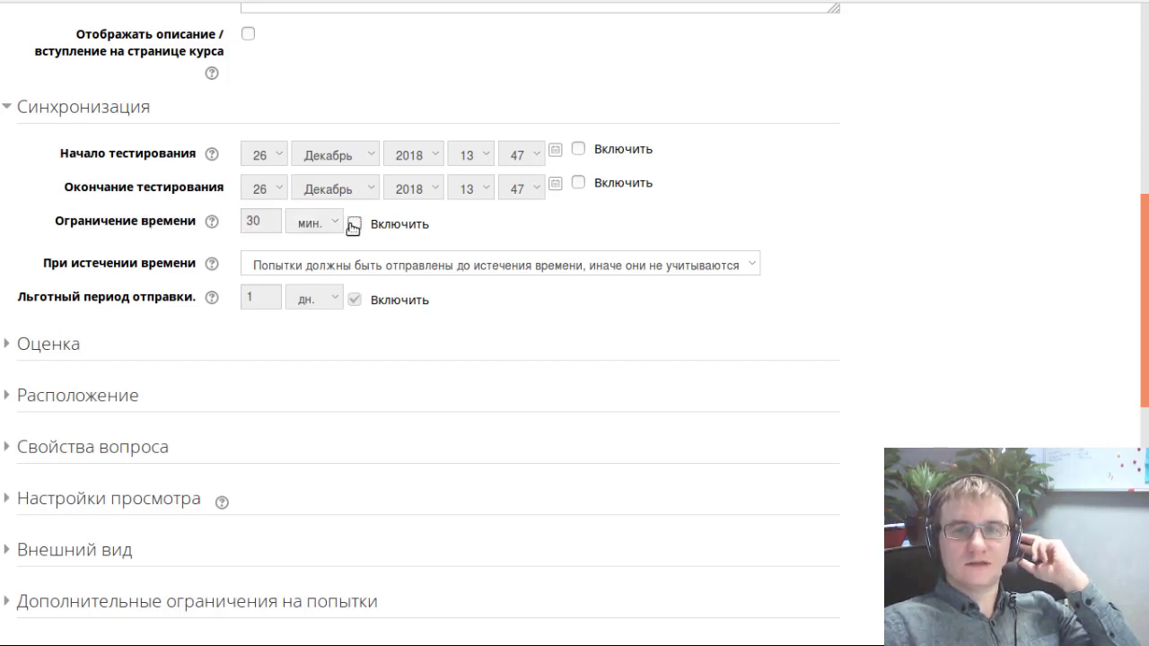
- Set "При истечении времени" to "В льготный период разрешить отправку, не изменяя никаких ответов" and select the grace period value for editing
scroll(380, 383, "down", 3)
left_click(440, 136)
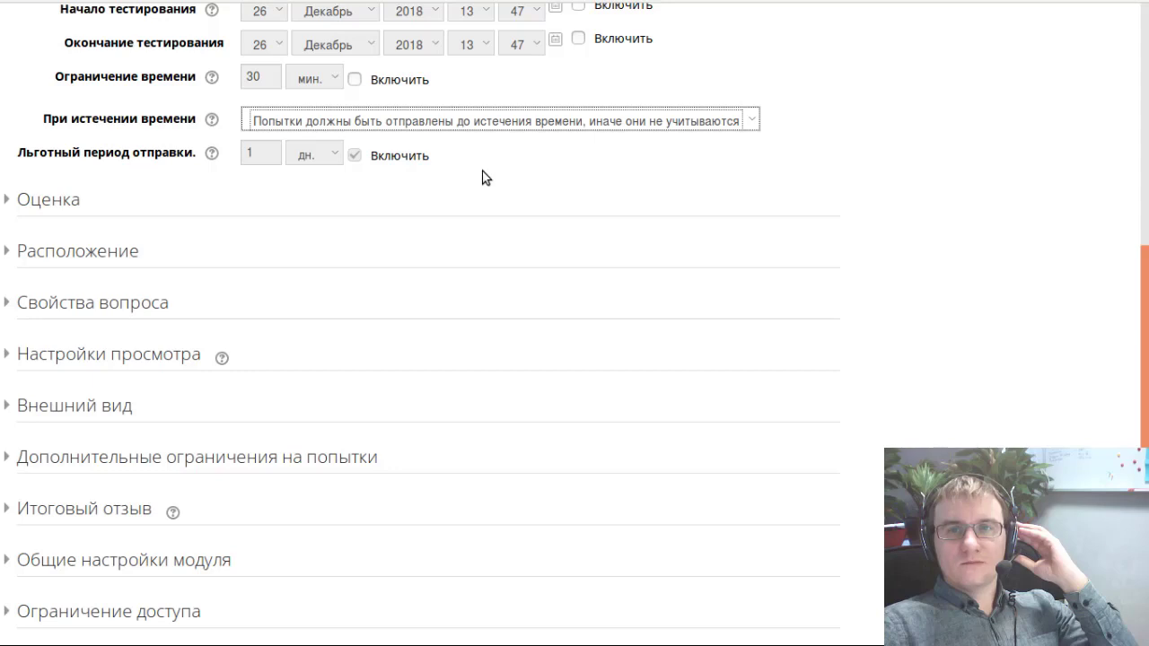
key("Up")
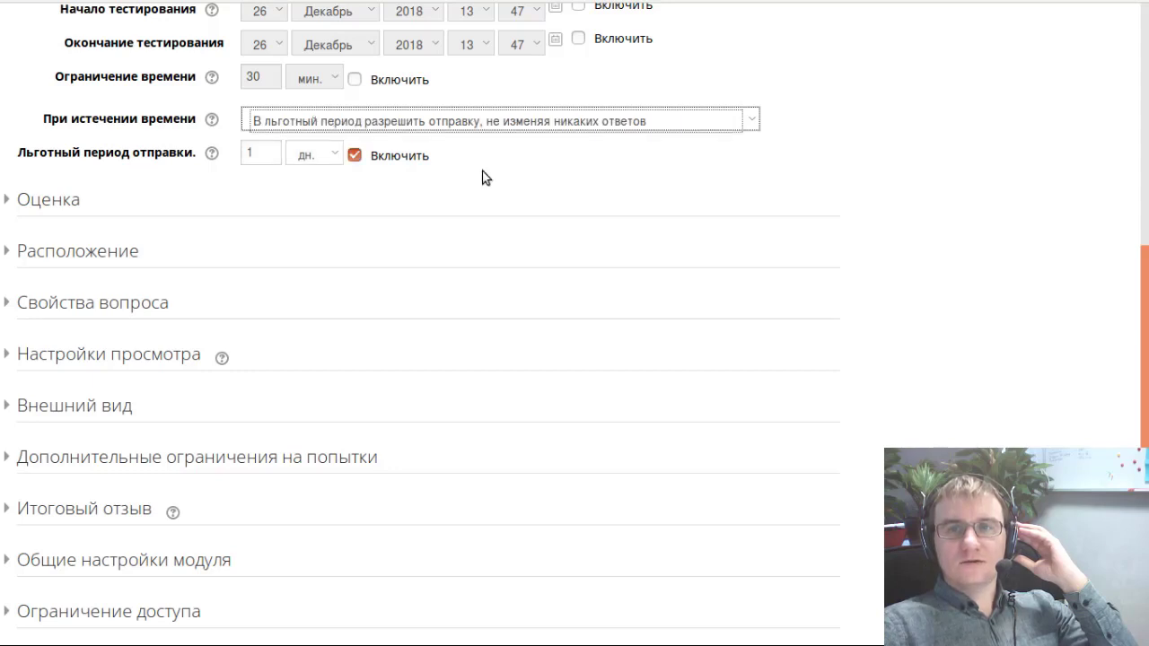
double_click(254, 153)
- Set "При истечении времени" to "Открытые попытки отправляются автоматически"
scroll(427, 220, "up", 1)
scroll(437, 243, "up", 1)
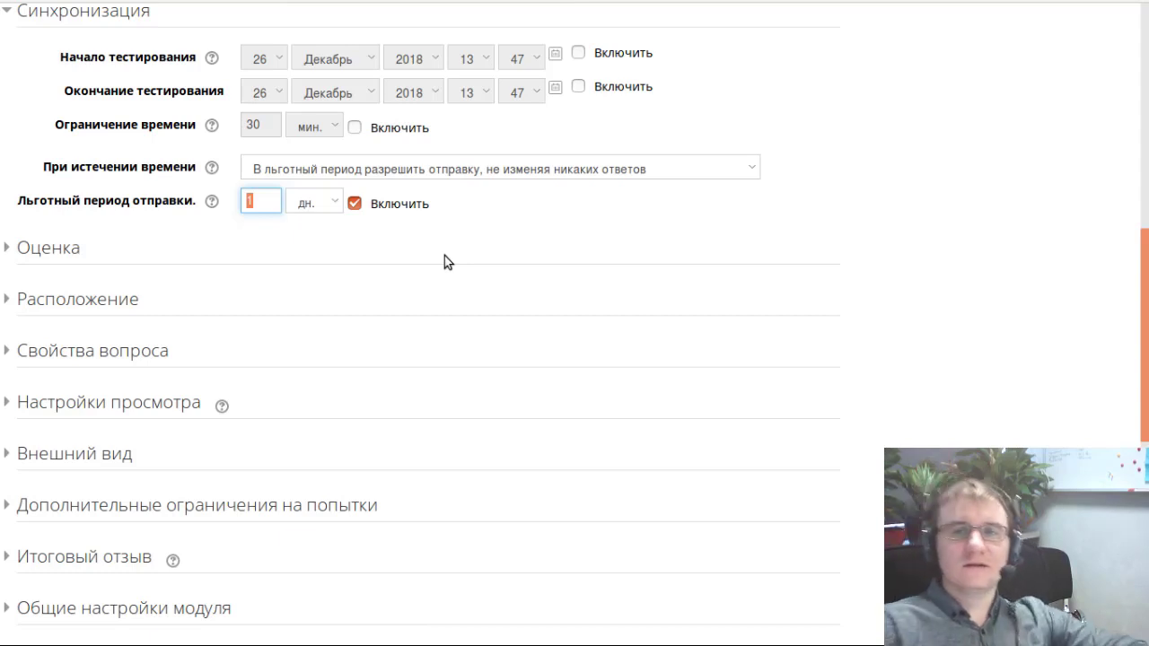
left_click(482, 167)
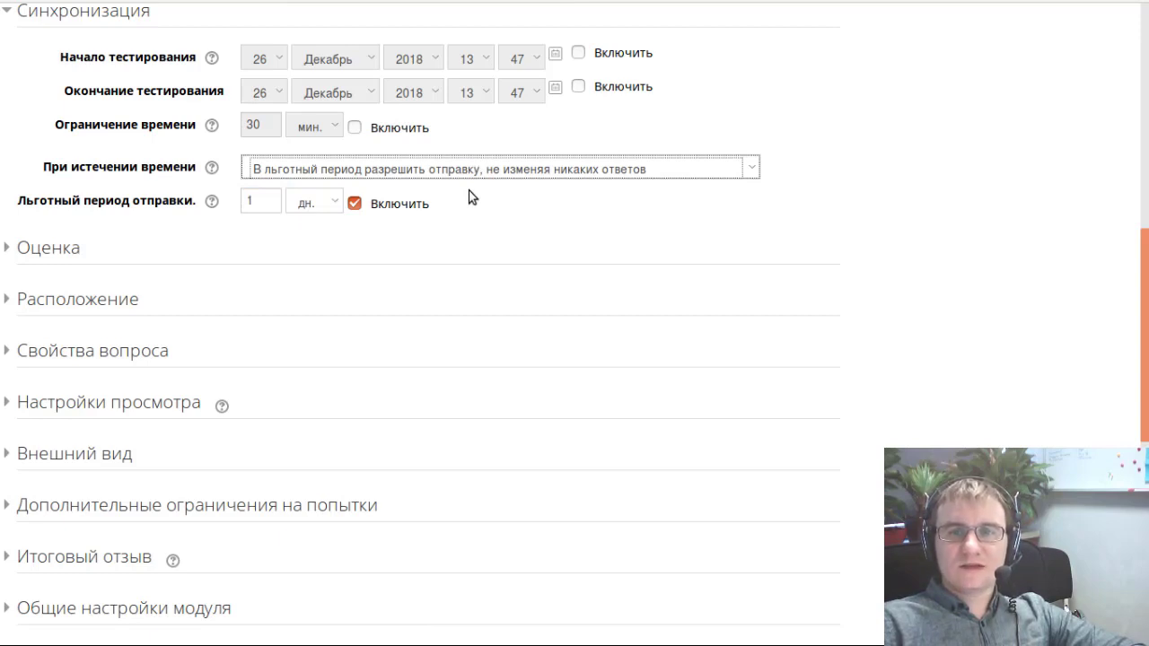
key("Up")
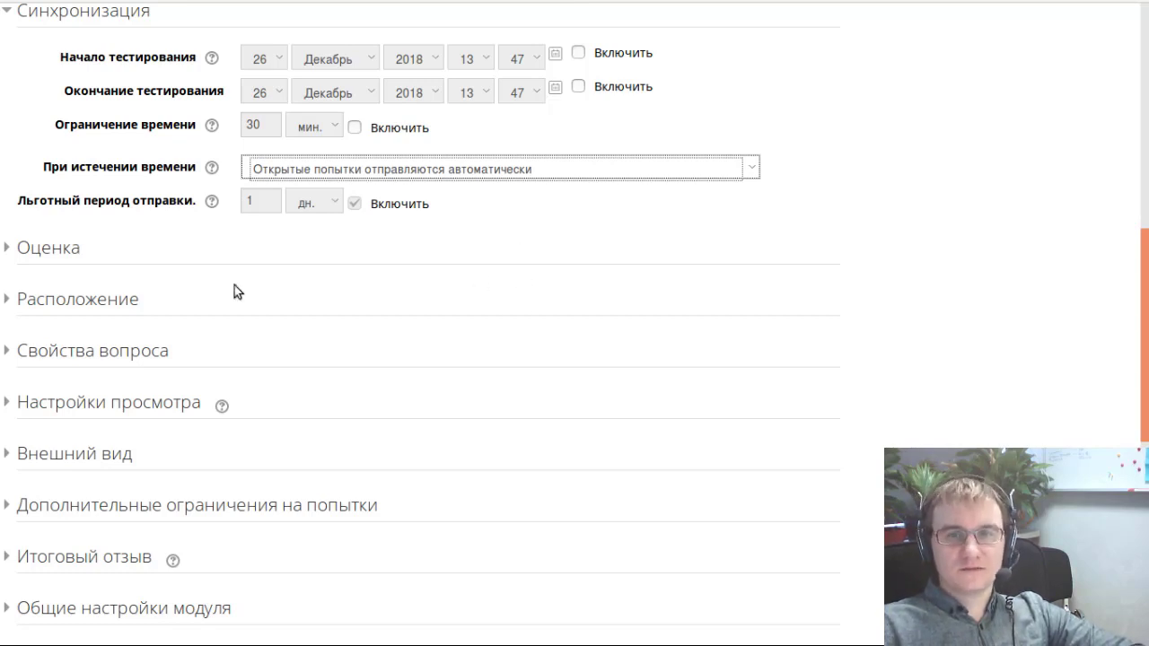
- Expand the "Оценка" section and review the attempts allowed, grading method, passing grade and grade category settings
scroll(108, 297, "down", 3)
left_click(49, 106)
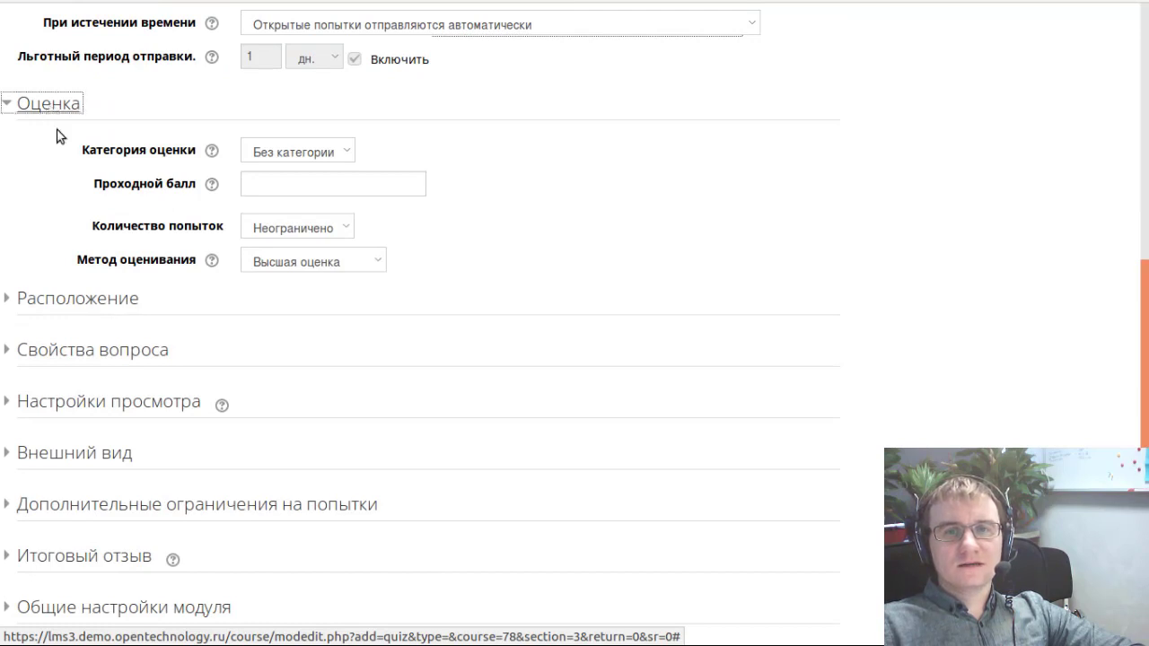
left_click(304, 232)
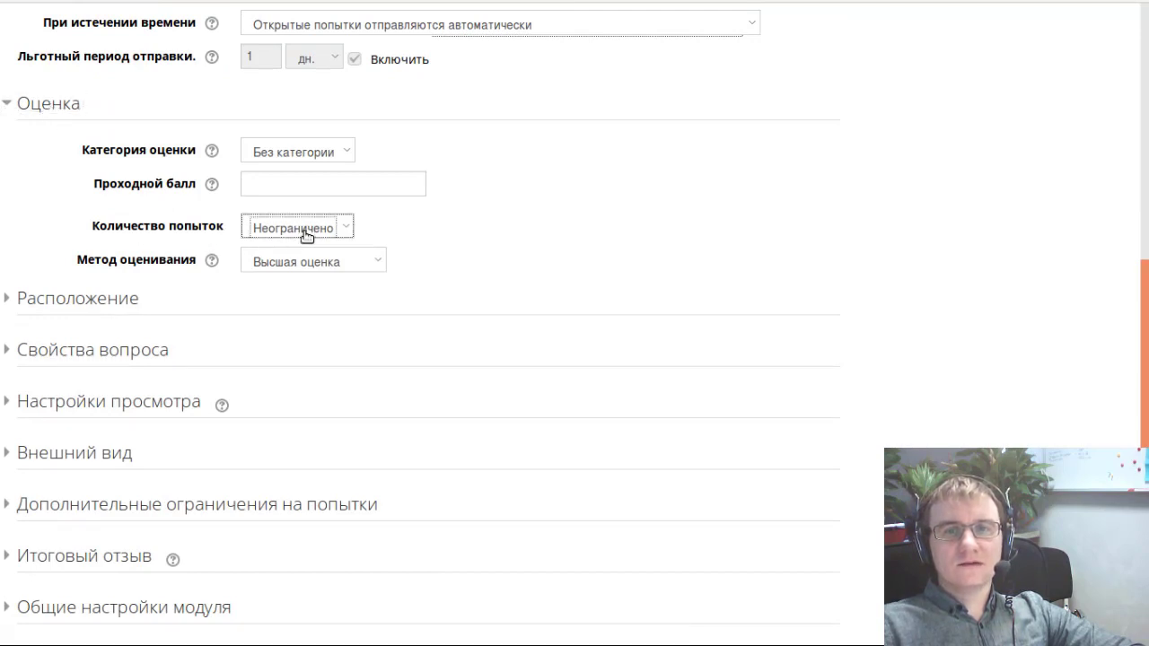
left_click(313, 259)
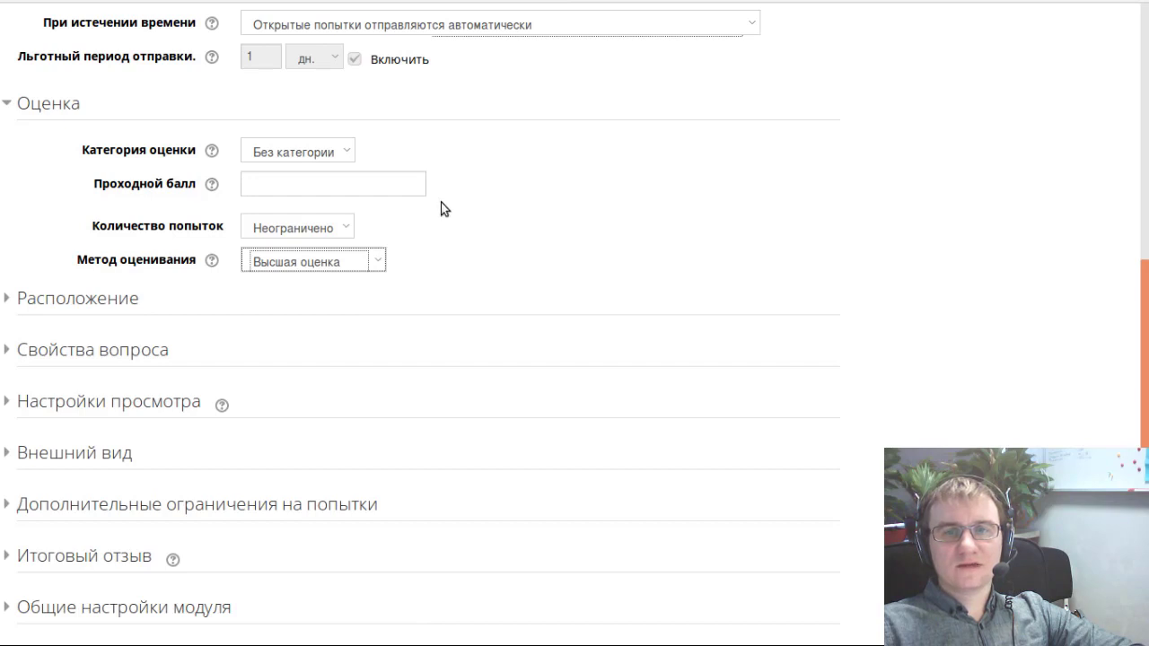
left_click(300, 184)
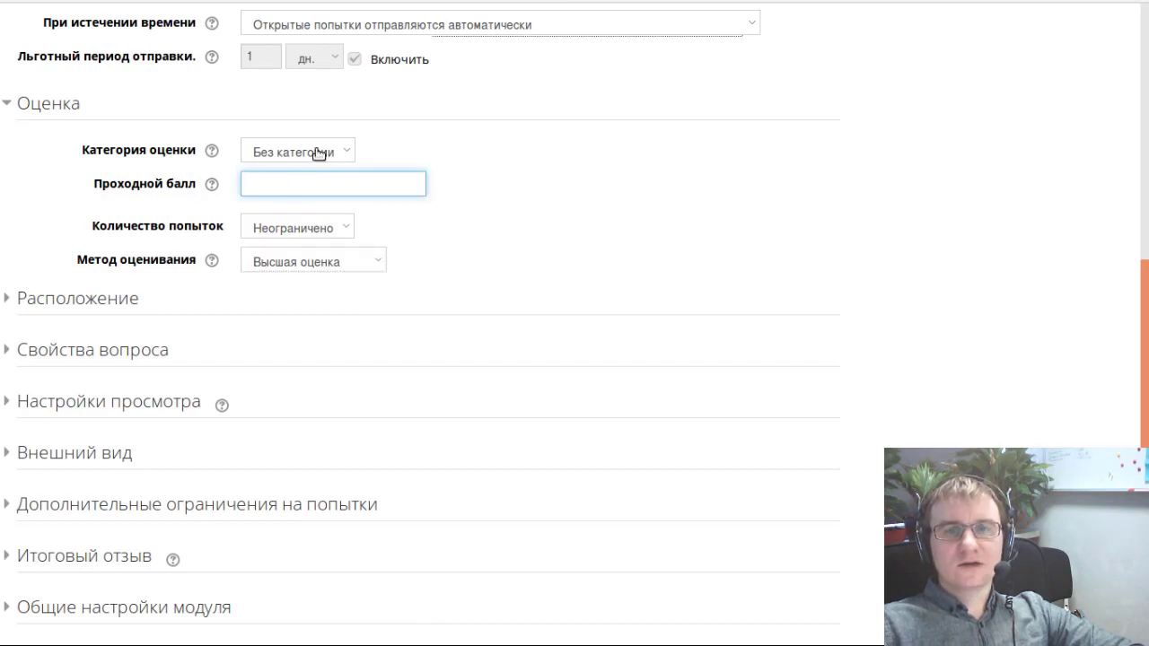
left_click(318, 153)
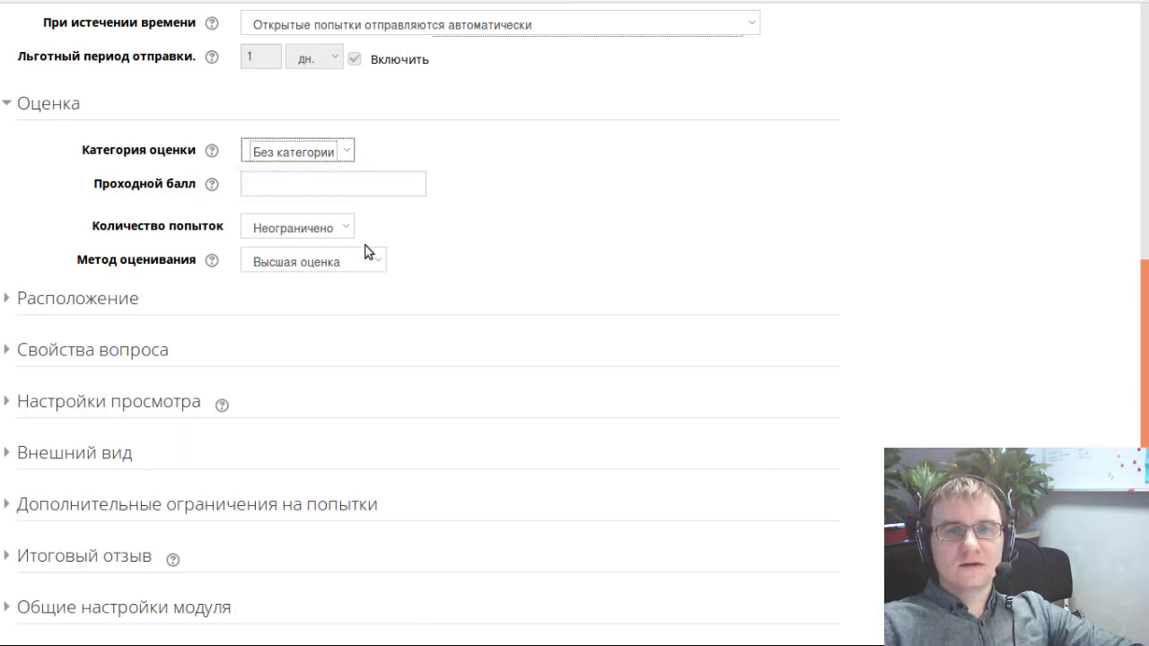
scroll(336, 279, "down", 3)
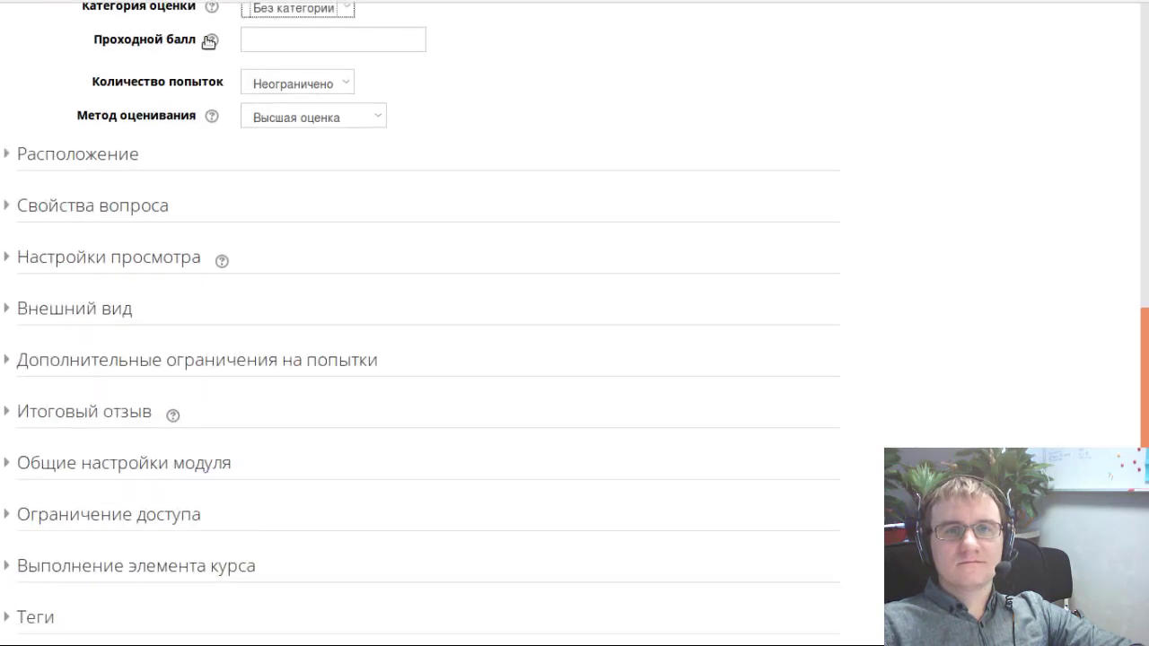
scroll(320, 365, "up", 4)
- Expand the "Расположение" section and check the "С новой страницы" paging setting
scroll(319, 364, "down", 5)
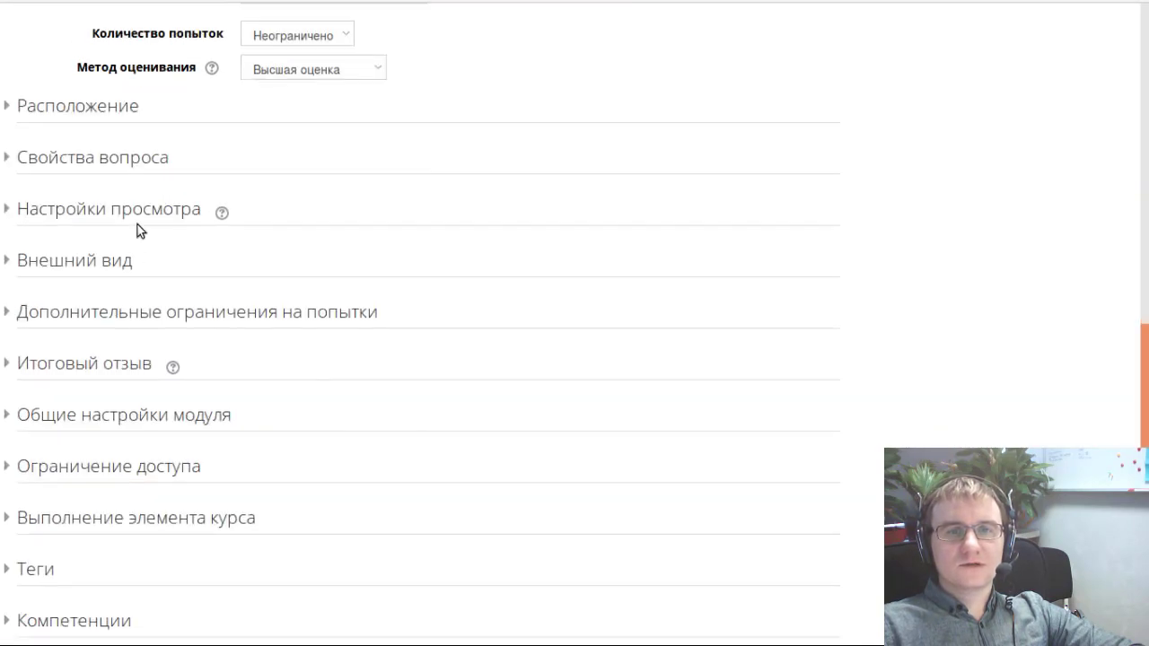
left_click(104, 109)
left_click(326, 151)
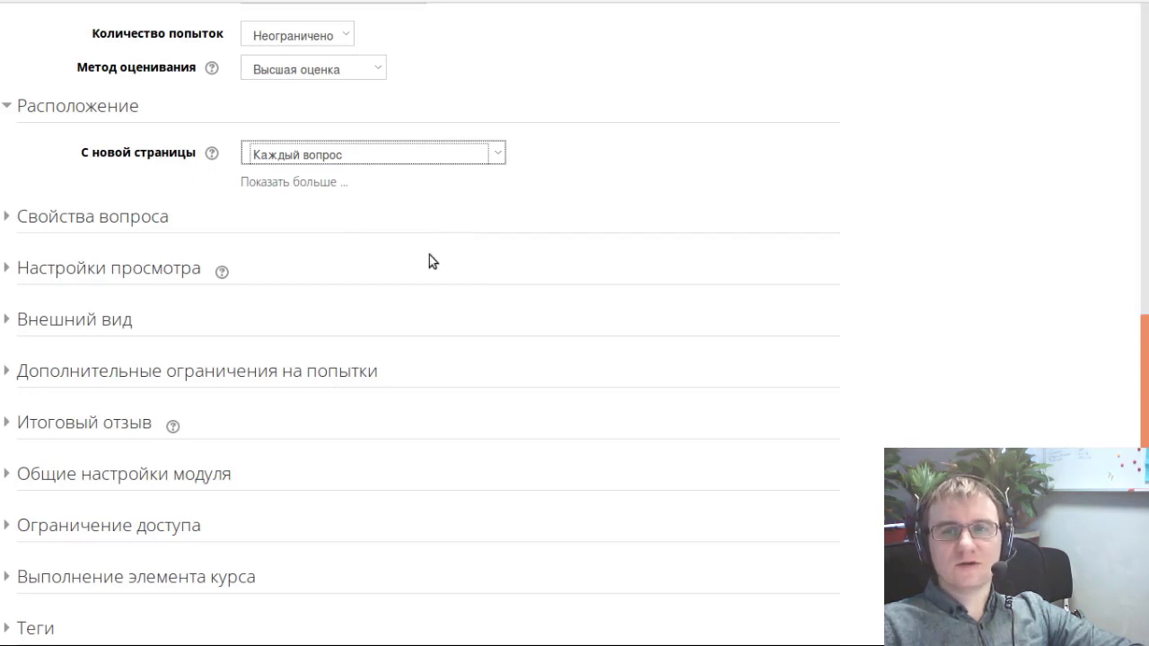
- Expand the "Свойства вопроса" section and review the answer shuffling and question behaviour settings
scroll(407, 297, "down", 1)
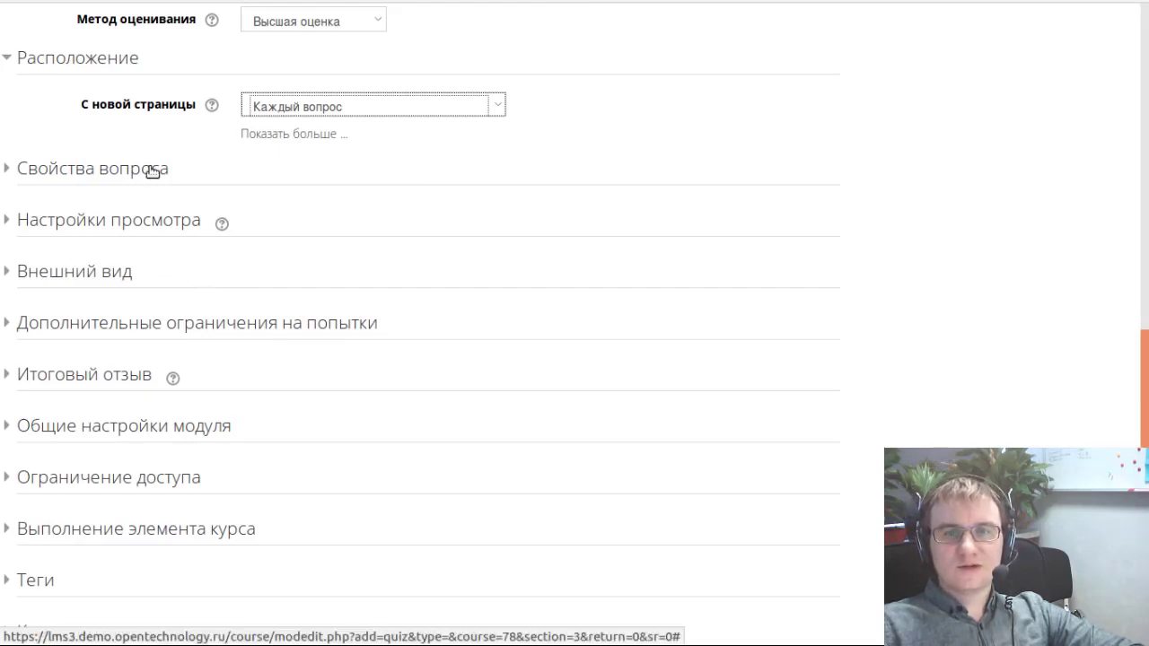
scroll(756, 379, "up", 5)
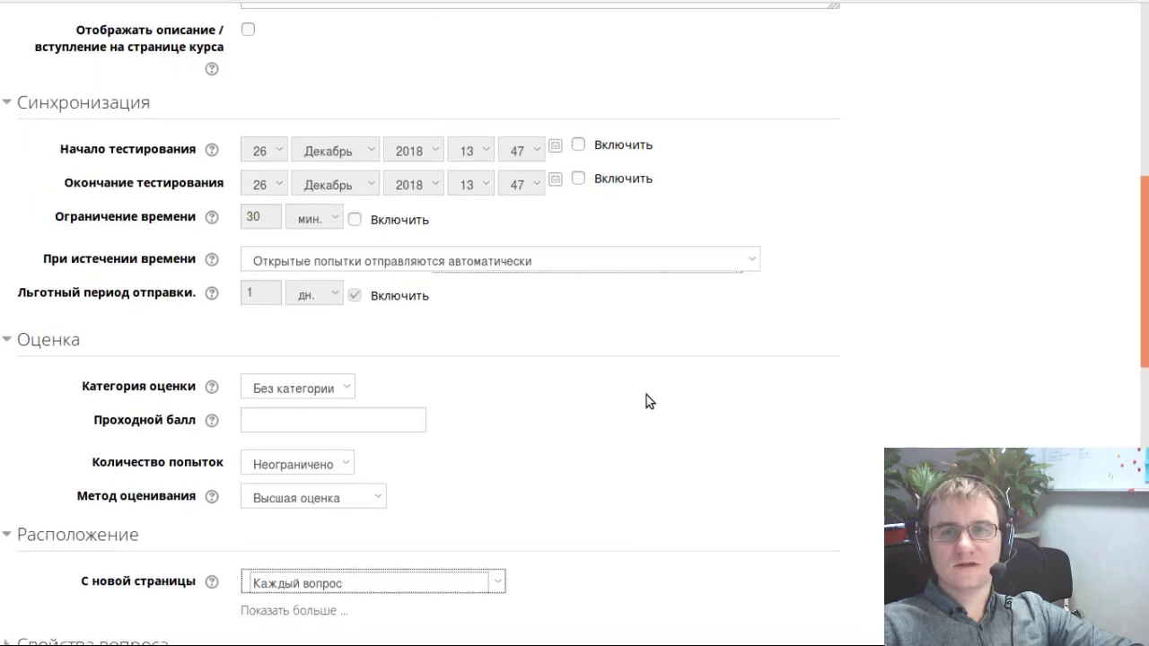
scroll(638, 395, "down", 6)
scroll(235, 287, "up", 2)
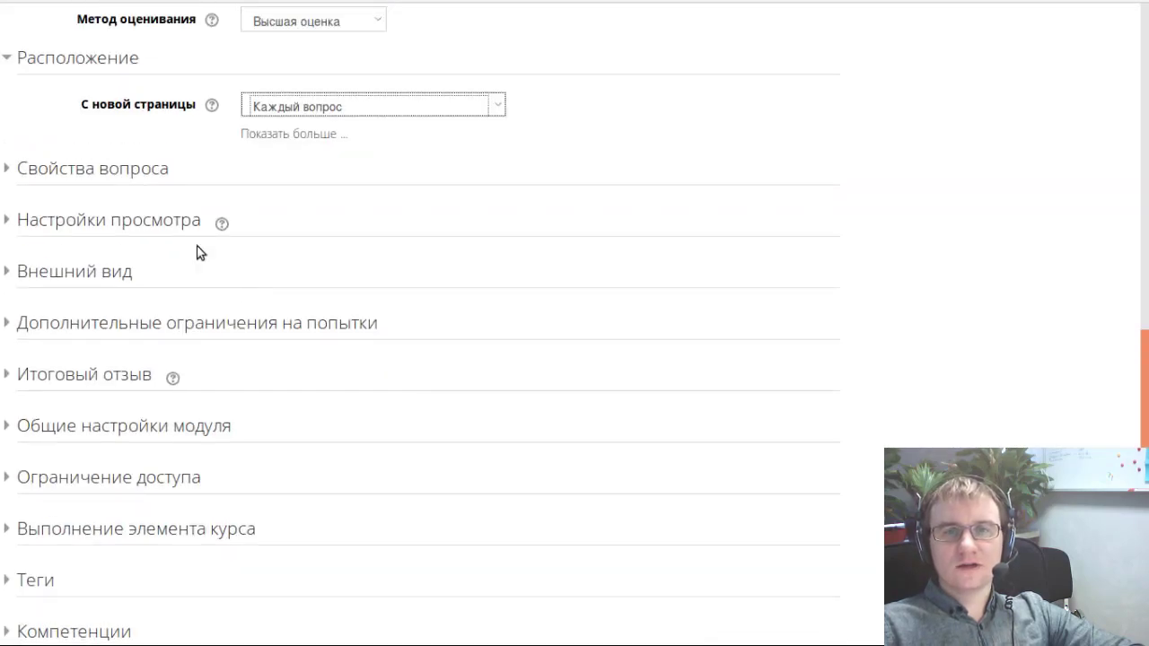
left_click(122, 171)
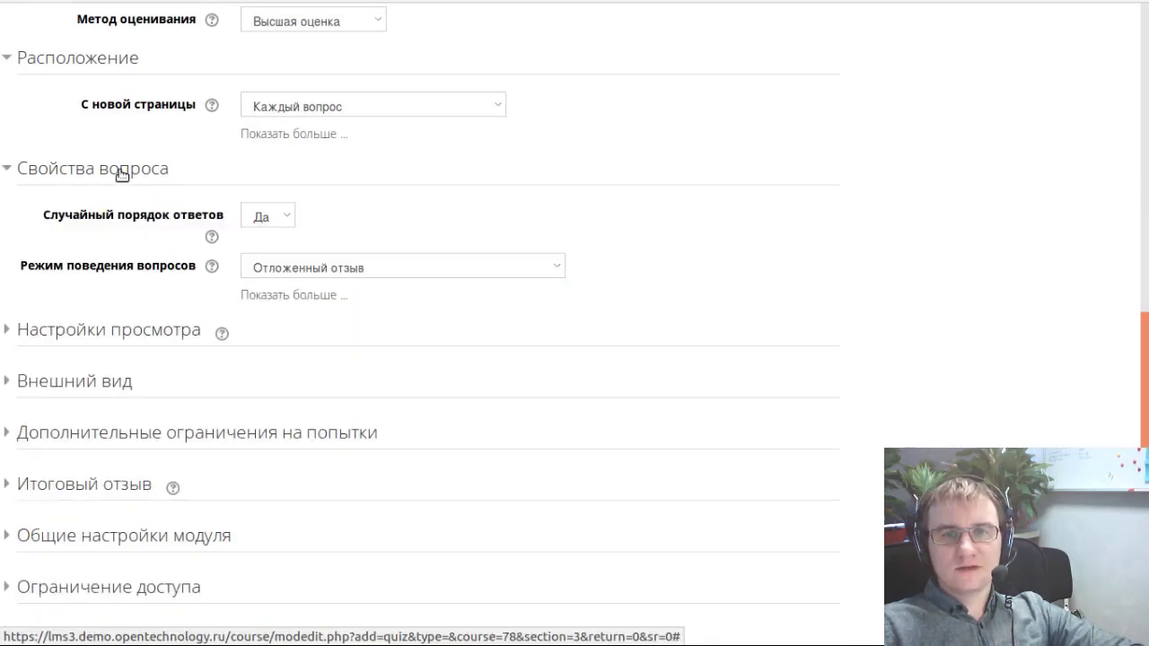
scroll(477, 278, "up", 3)
scroll(477, 276, "down", 3)
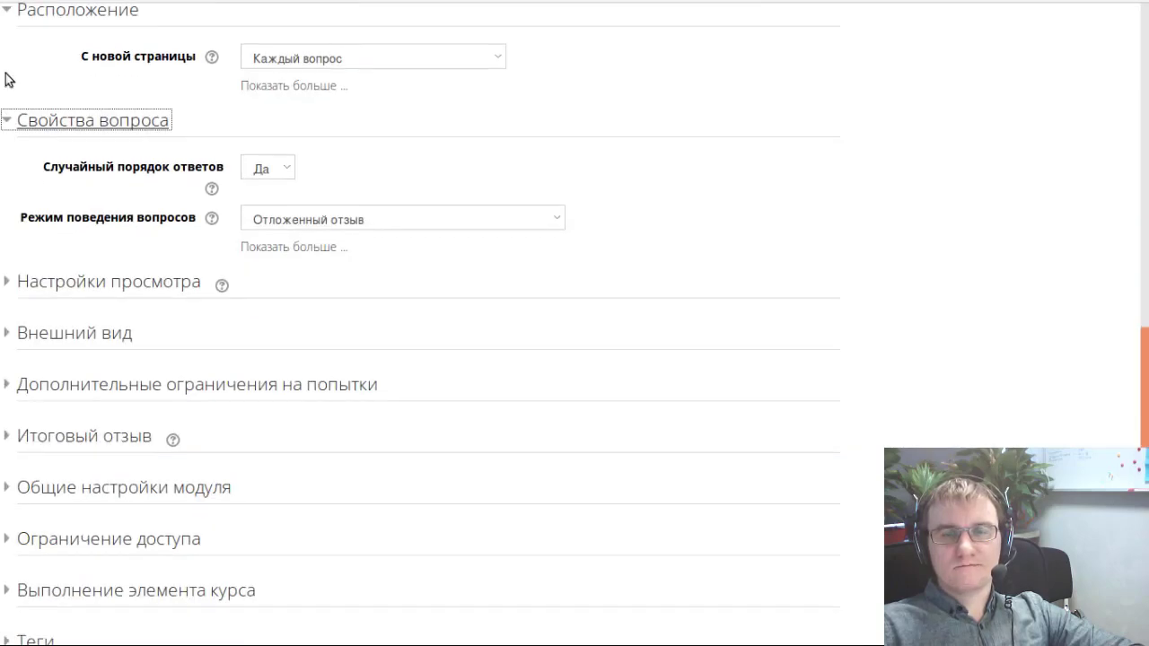
double_click(107, 119)
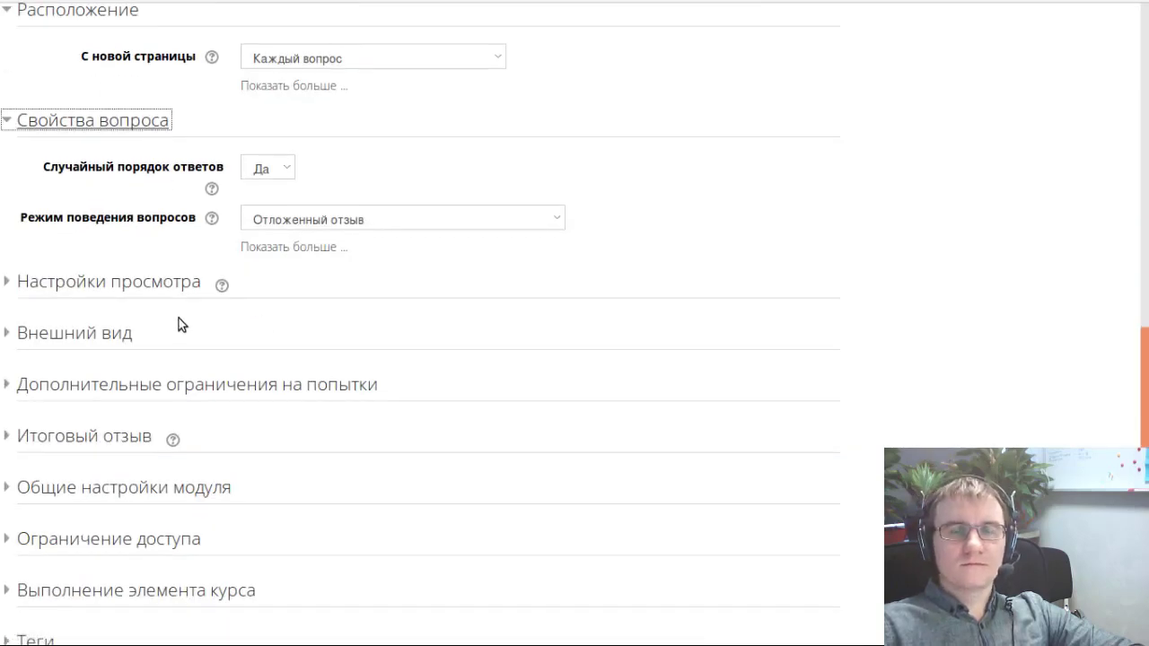
- Check the choices offered for "Случайный порядок ответов" and "Режим поведения вопросов"
left_click(262, 170)
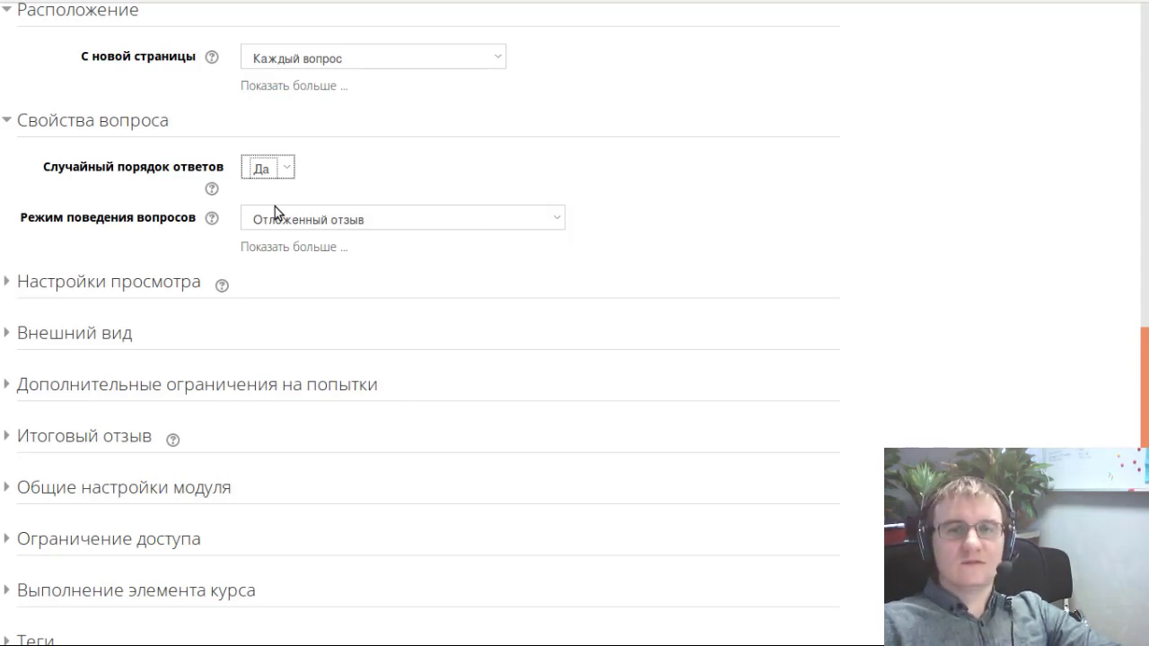
left_click(399, 220)
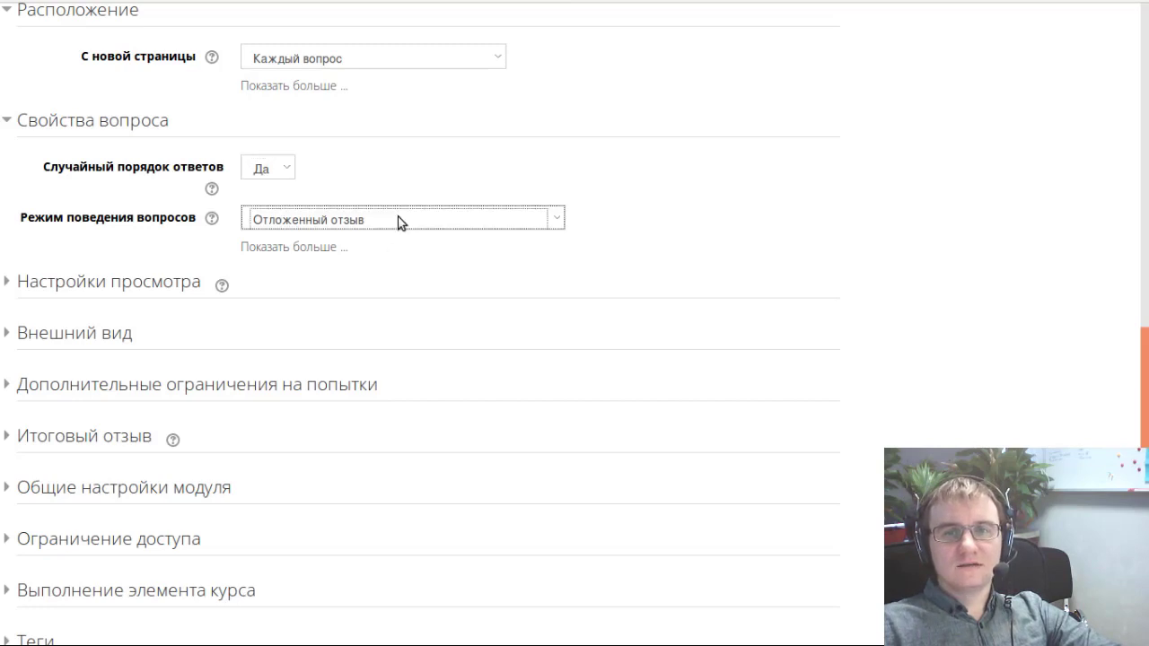
- Expand the "Настройки просмотра" section, review which results are shown at each stage of an attempt, and collapse it
scroll(395, 229, "down", 3)
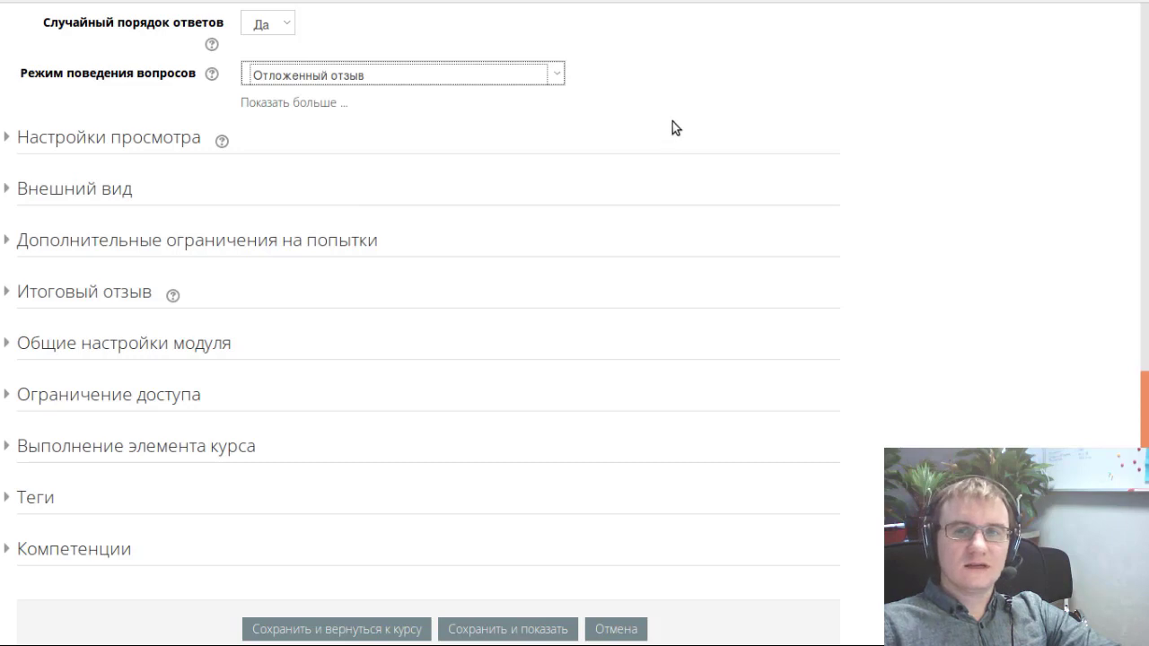
left_click(113, 140)
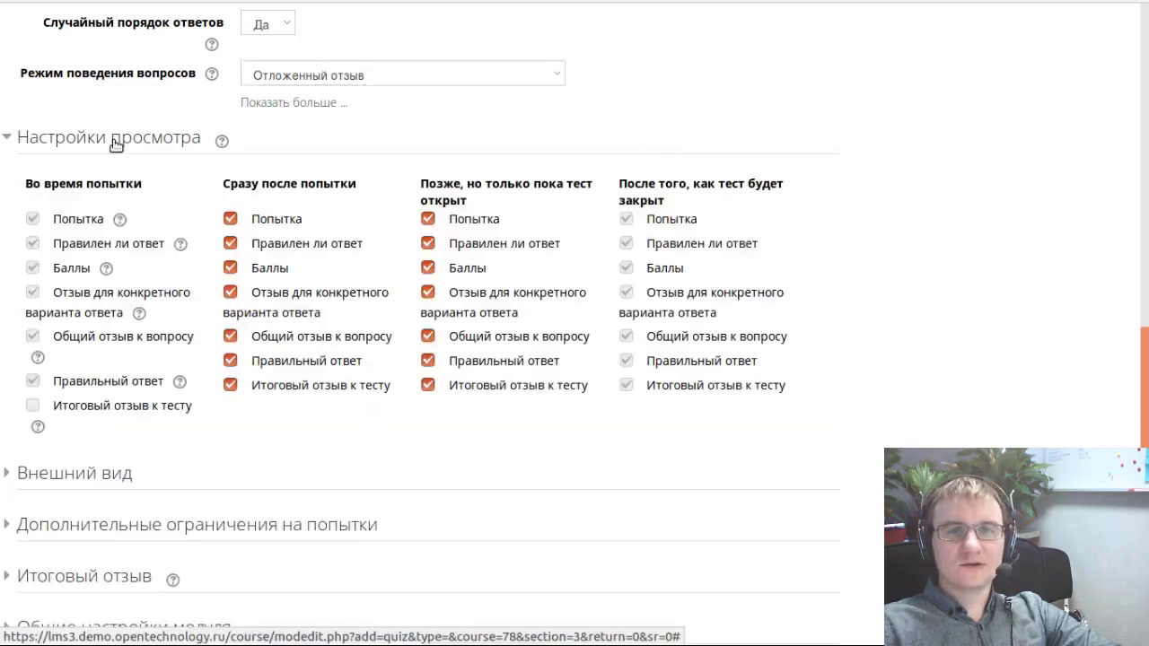
scroll(305, 359, "down", 3)
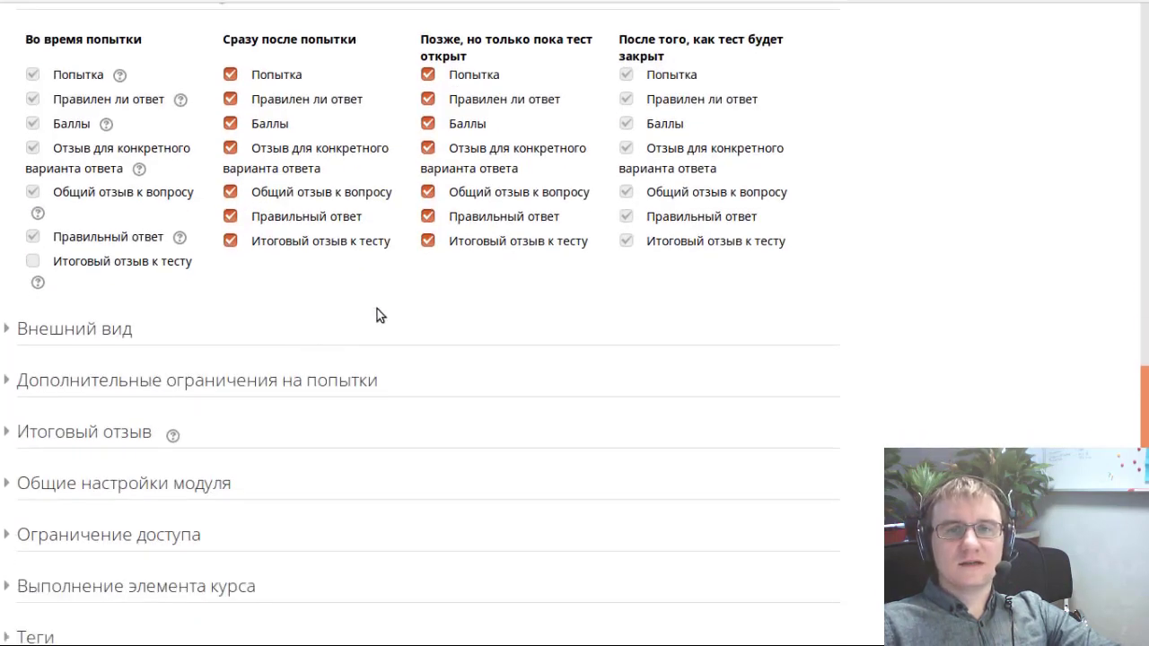
scroll(377, 309, "up", 1)
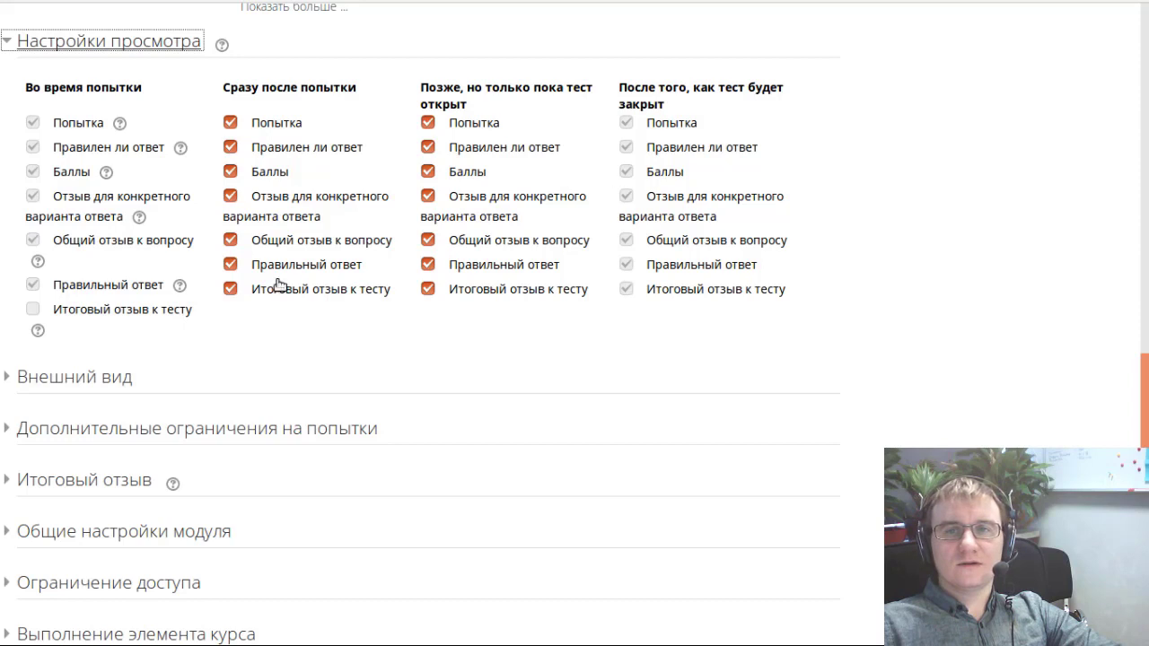
left_click(106, 47)
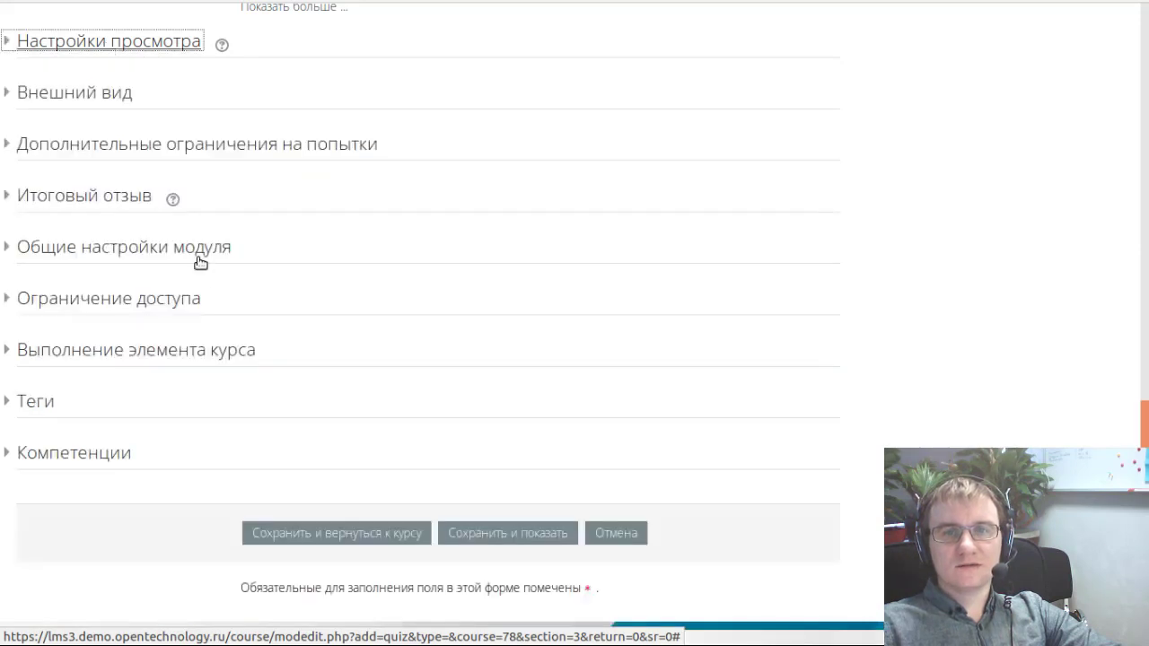
- Expand the "Внешний вид" section, check the user photo and grade decimals settings, and collapse it
left_click(109, 96)
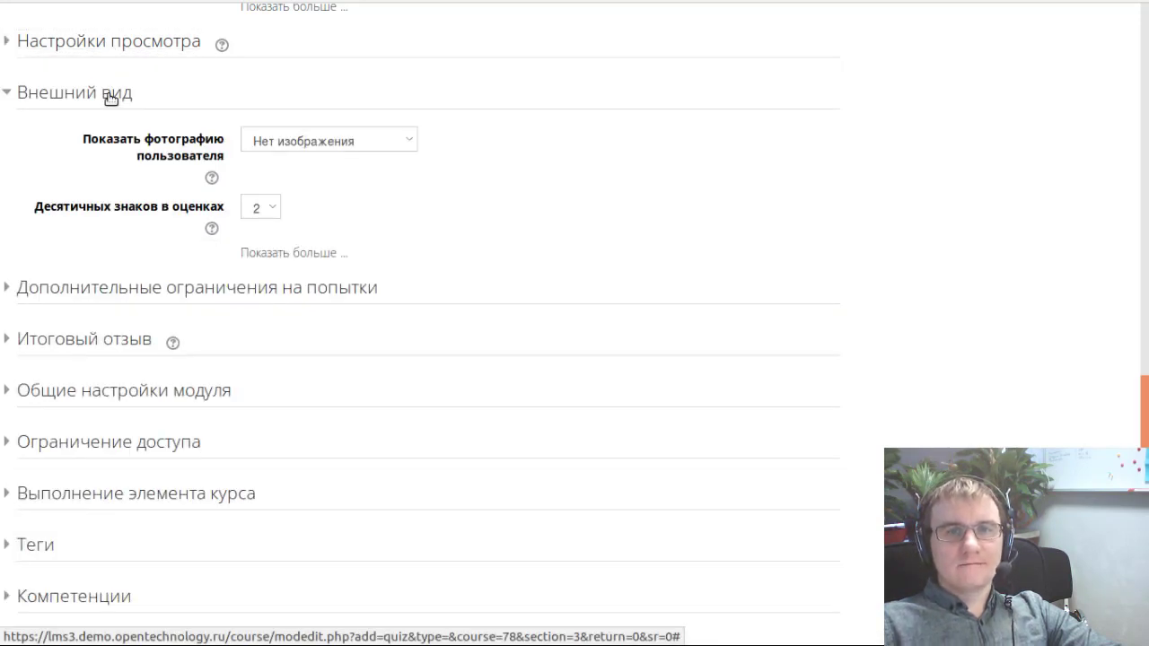
left_click(109, 96)
scroll(236, 169, "down", 1)
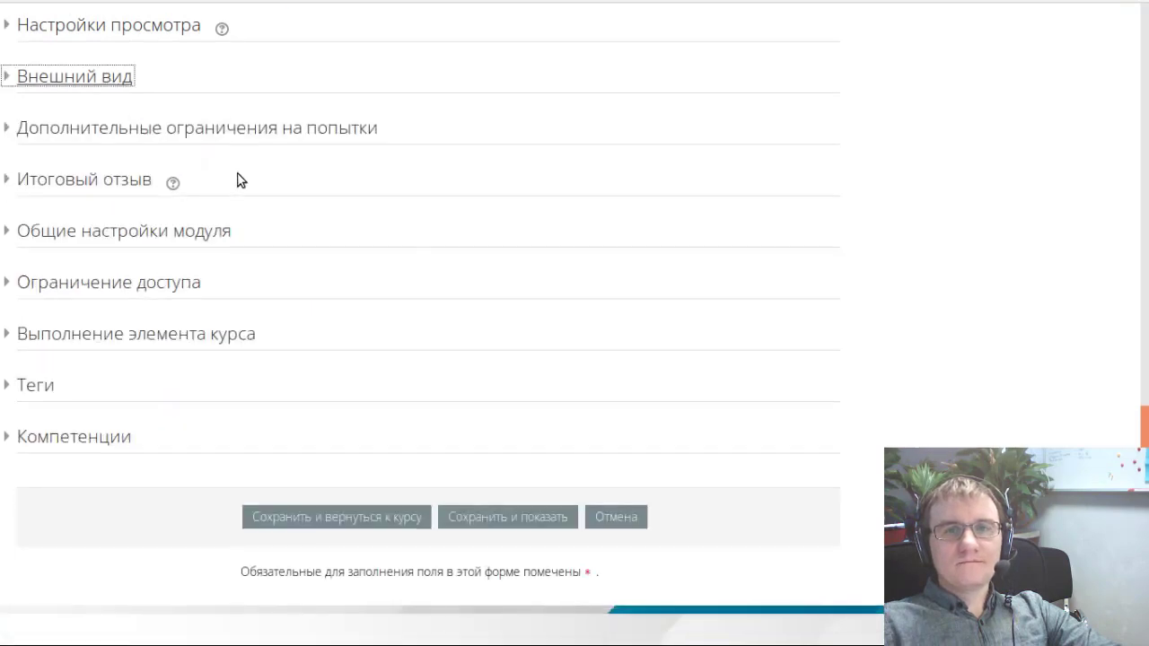
- Review all settings under "Дополнительные ограничения на попытки", including the network address and browser security options, and collapse the section
left_click(232, 105)
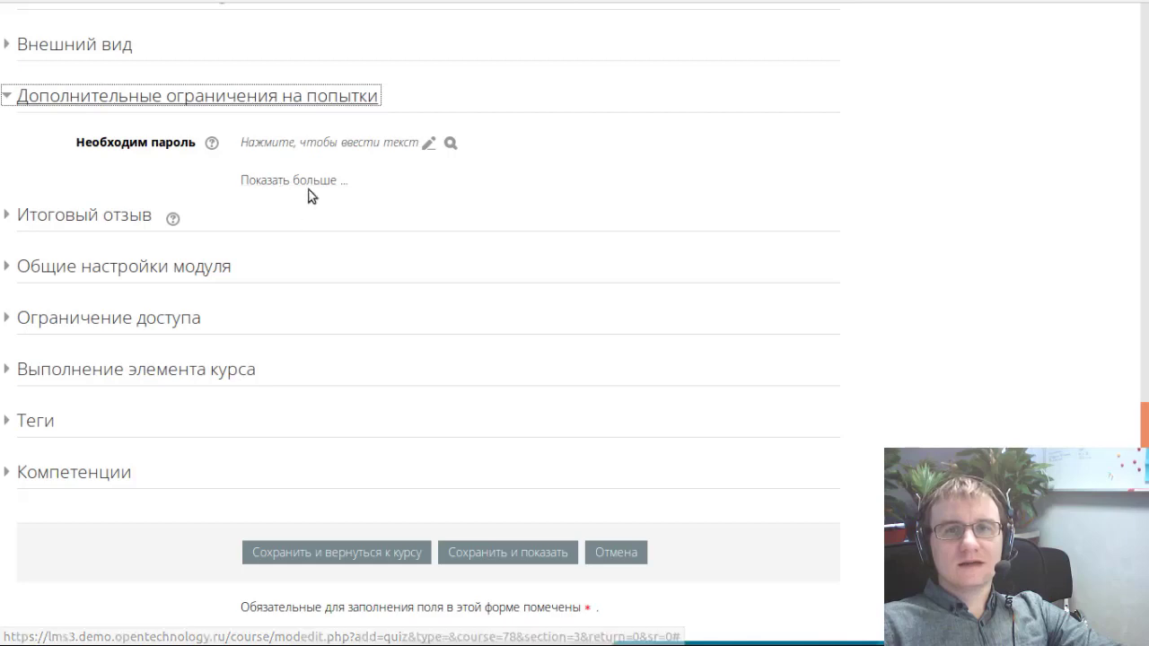
left_click(282, 184)
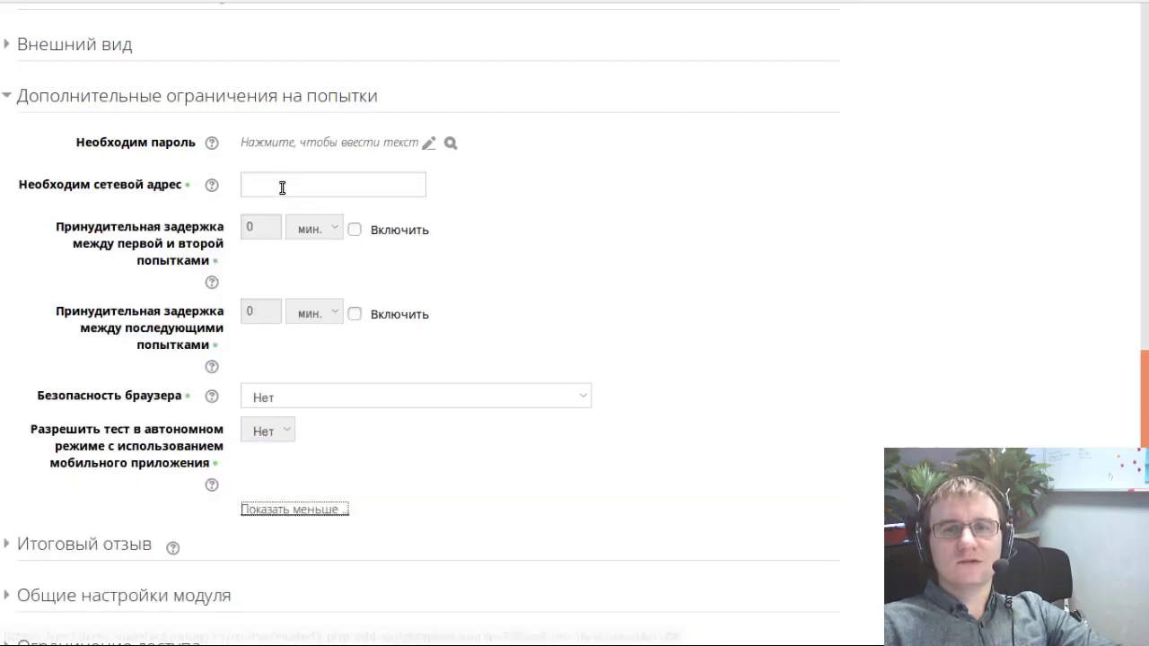
left_click(321, 185)
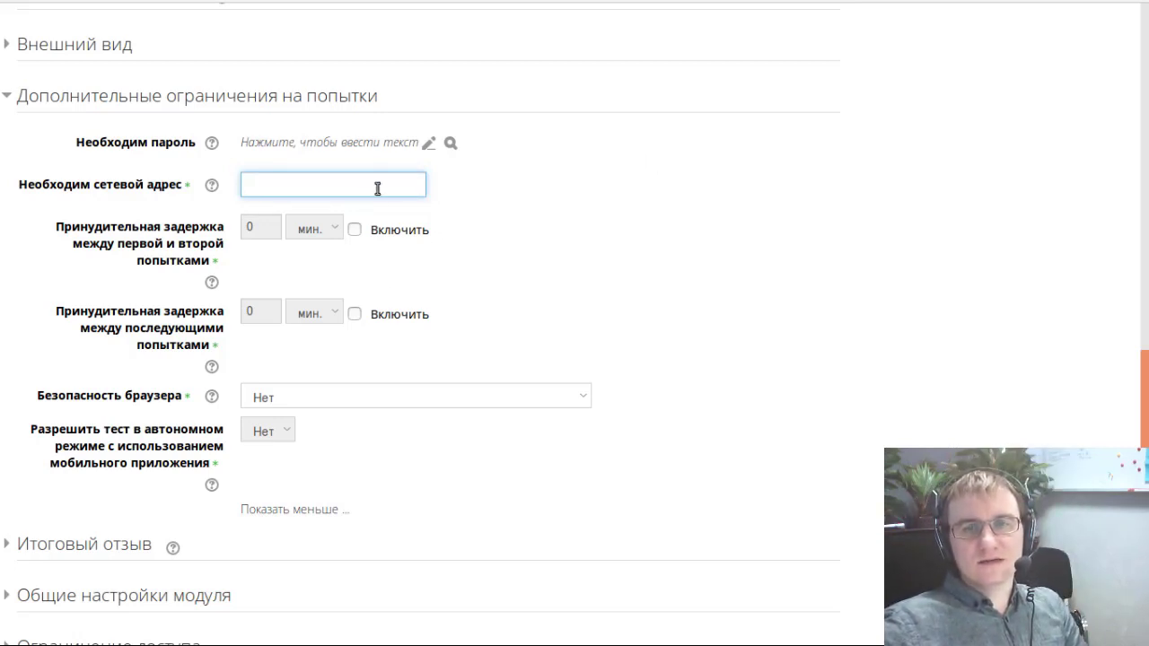
left_click(369, 404)
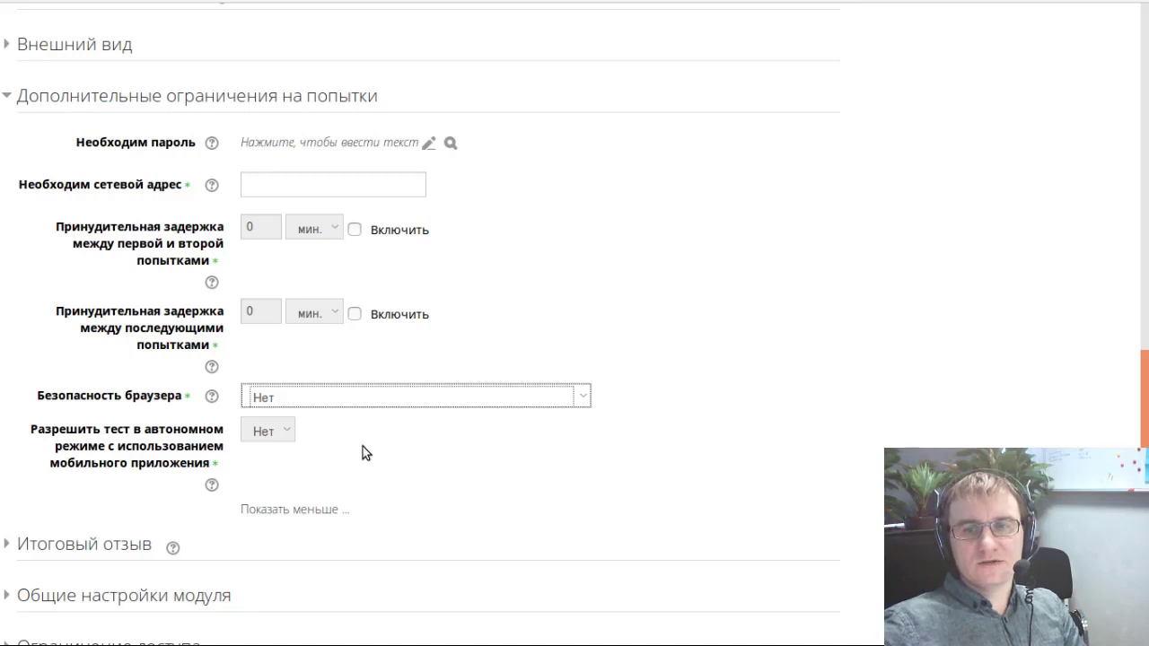
key("Down")
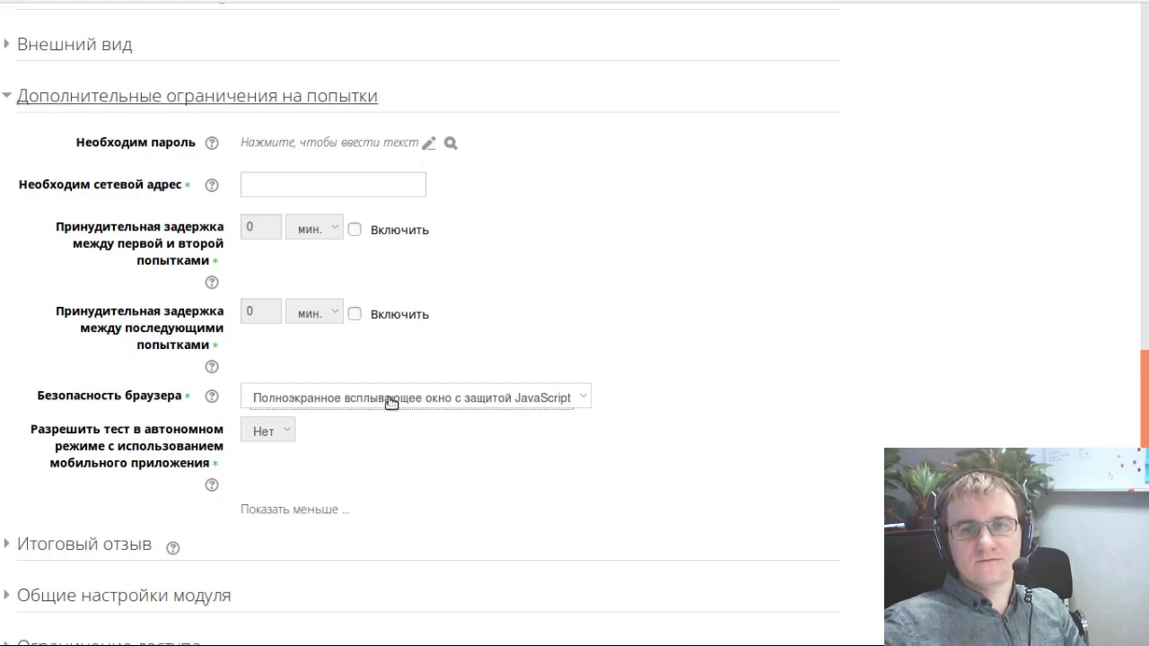
key("Up")
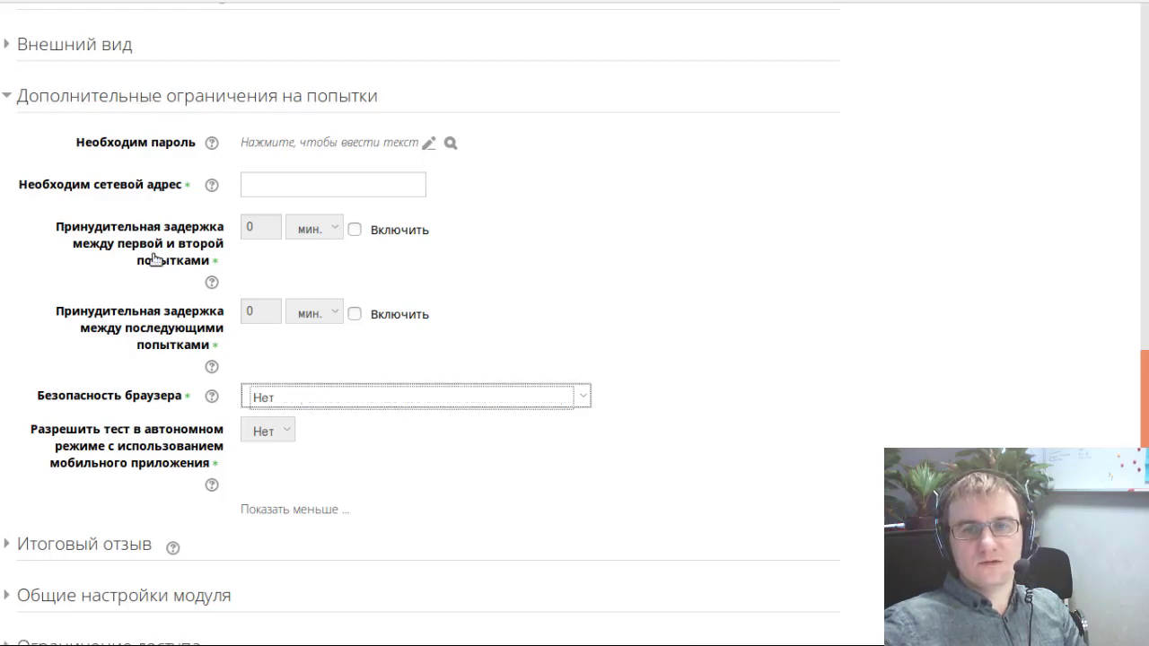
left_click(193, 94)
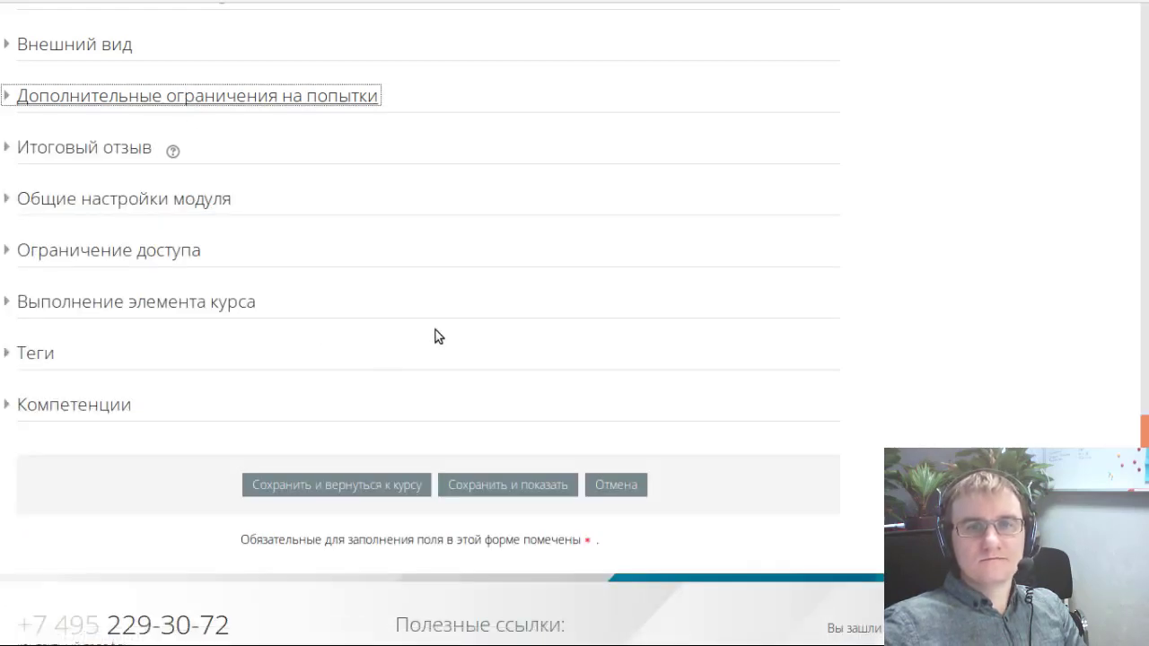
- Expand the "Итоговый отзыв" section, review its feedback texts and grade boundary fields, and collapse it
left_click(102, 147)
left_click(102, 146)
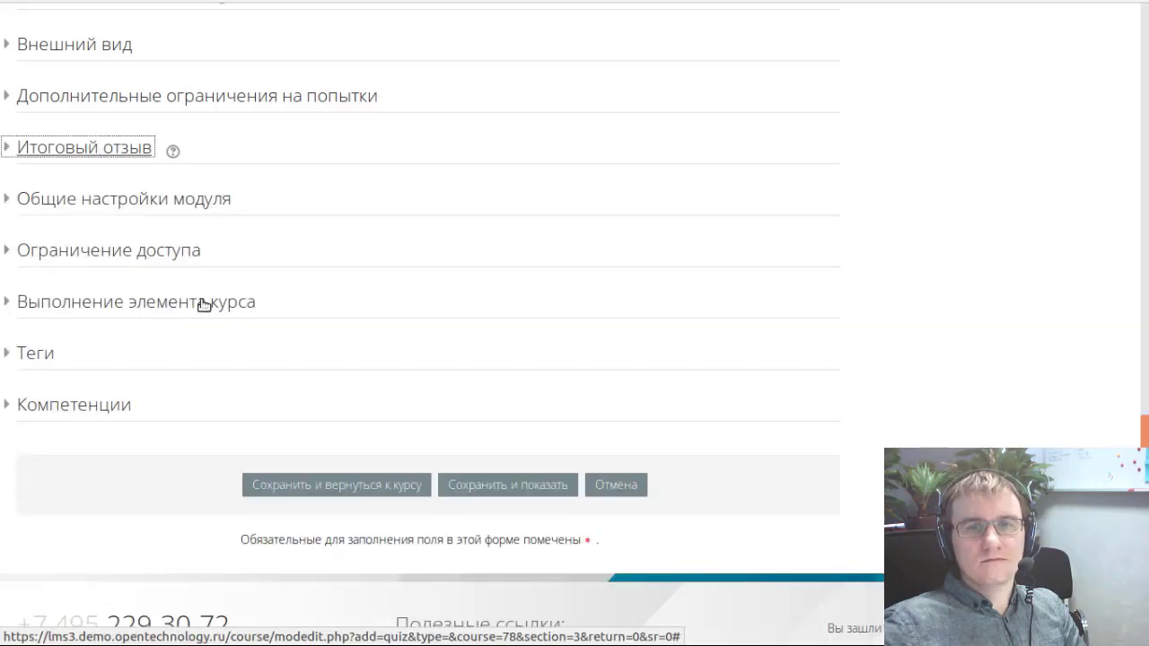
left_click(86, 142)
scroll(458, 256, "down", 2)
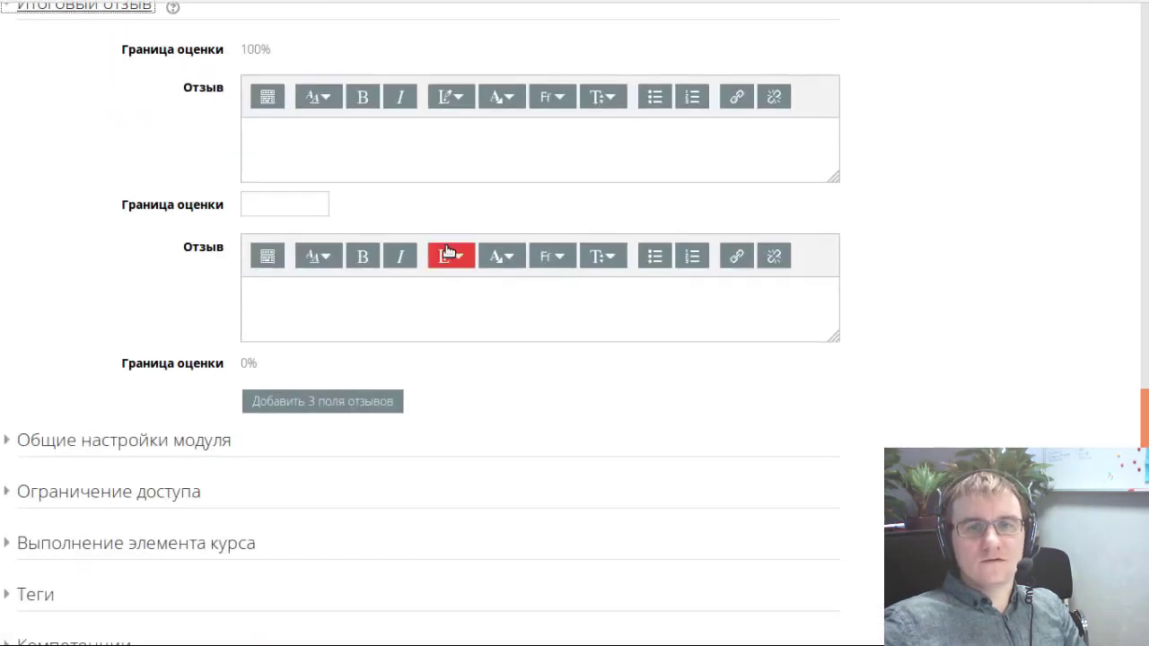
left_click(296, 146)
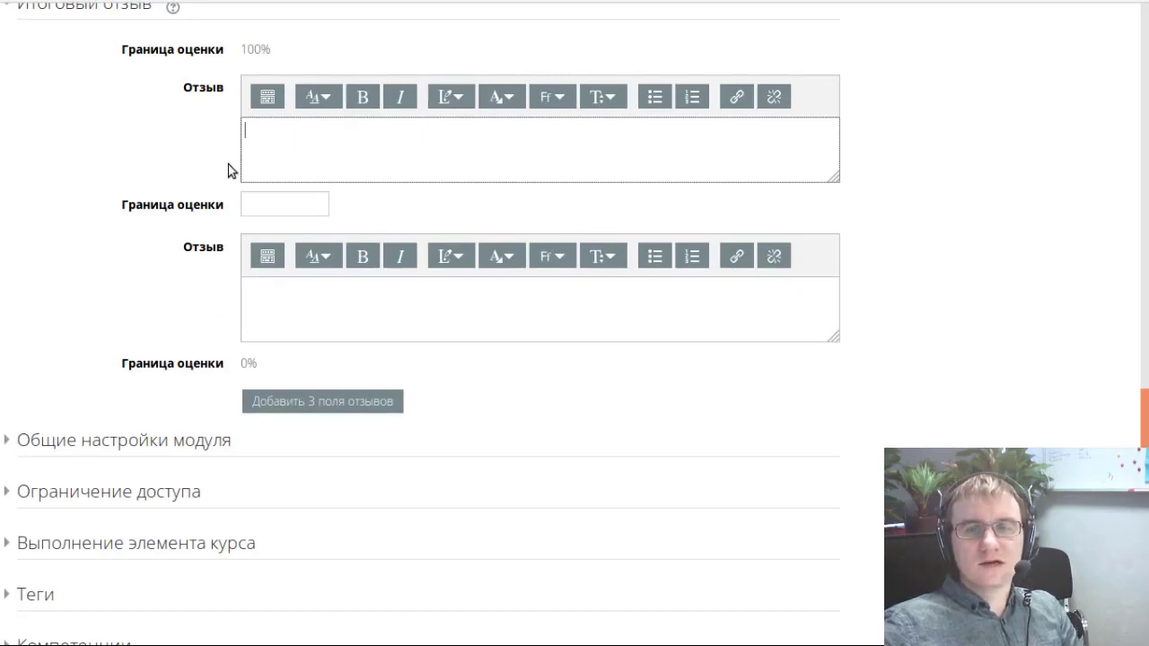
left_click(308, 323)
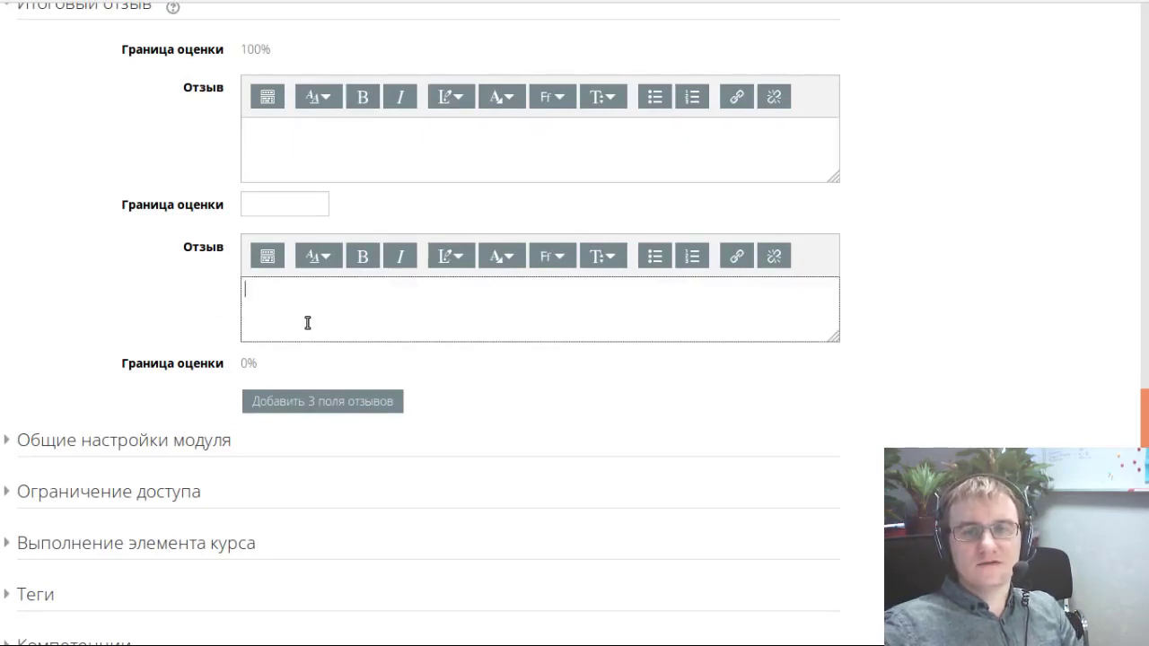
scroll(149, 117, "up", 1)
left_click(144, 101)
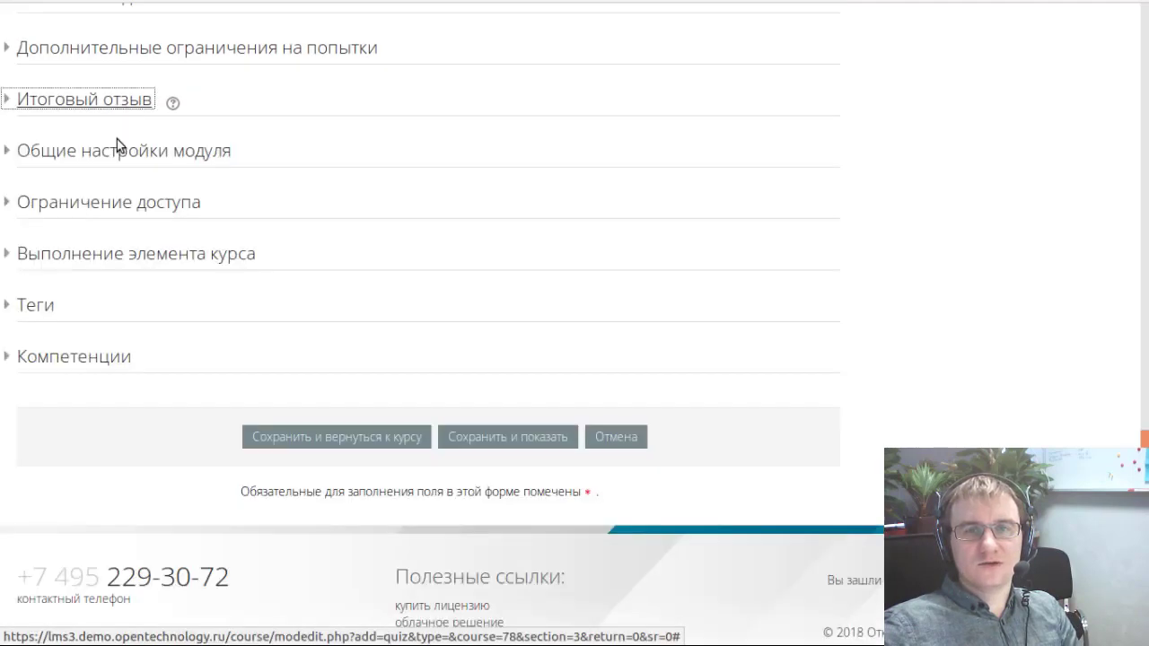
- Save the quiz settings and display the quiz
scroll(249, 364, "down", 2)
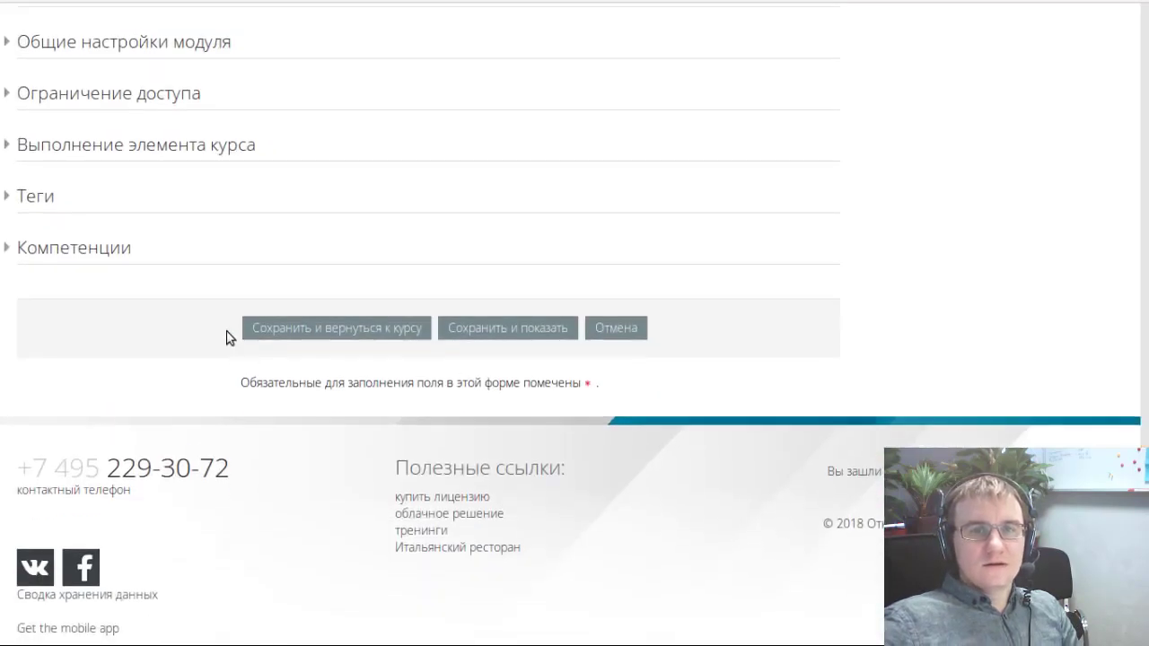
scroll(479, 285, "up", 1)
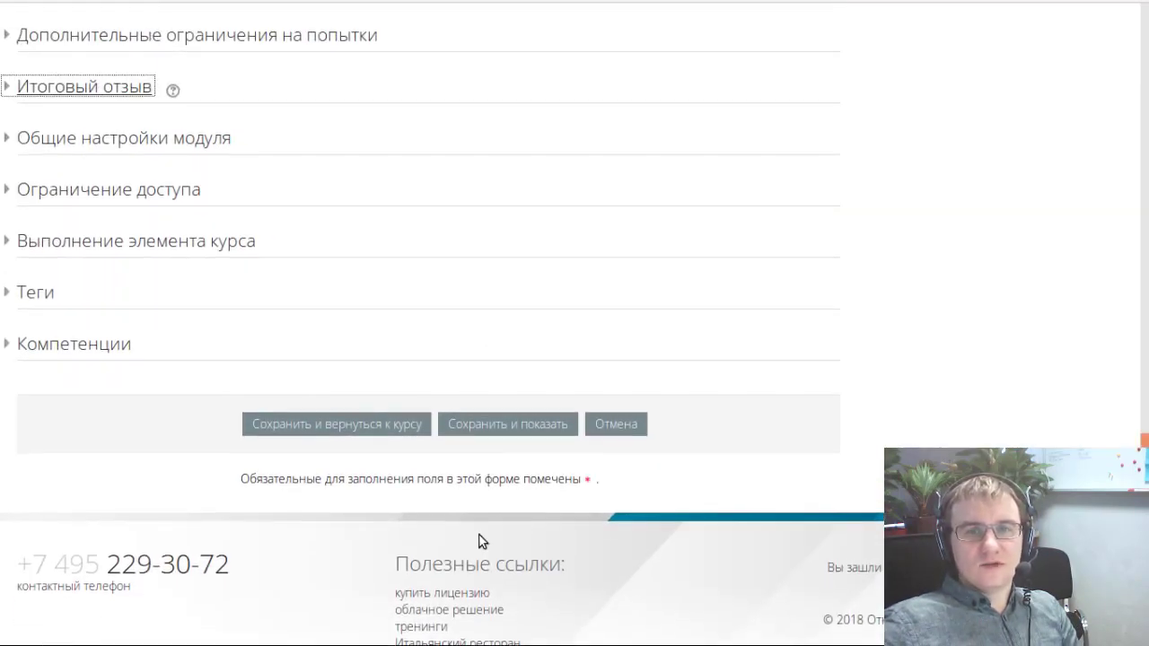
left_click(496, 427)
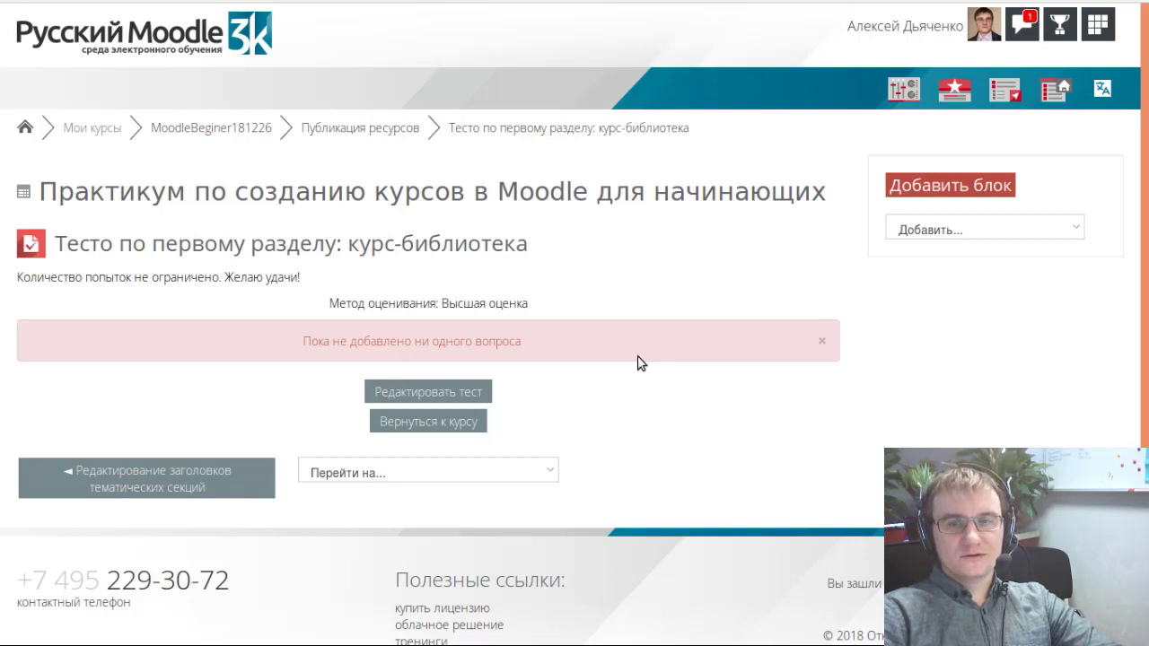
- Check the notice about missing questions and open the quiz "Тесто по первому разделу: курс-библиотека" for question editing
scroll(585, 446, "down", 1)
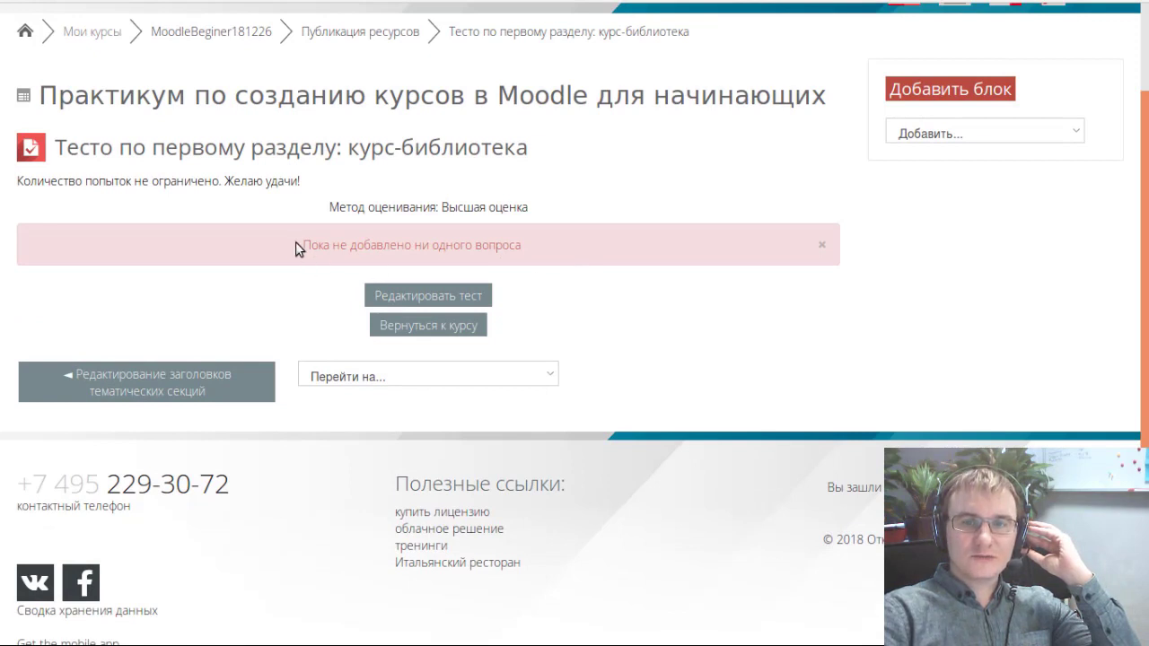
left_click_drag(295, 245, 562, 248)
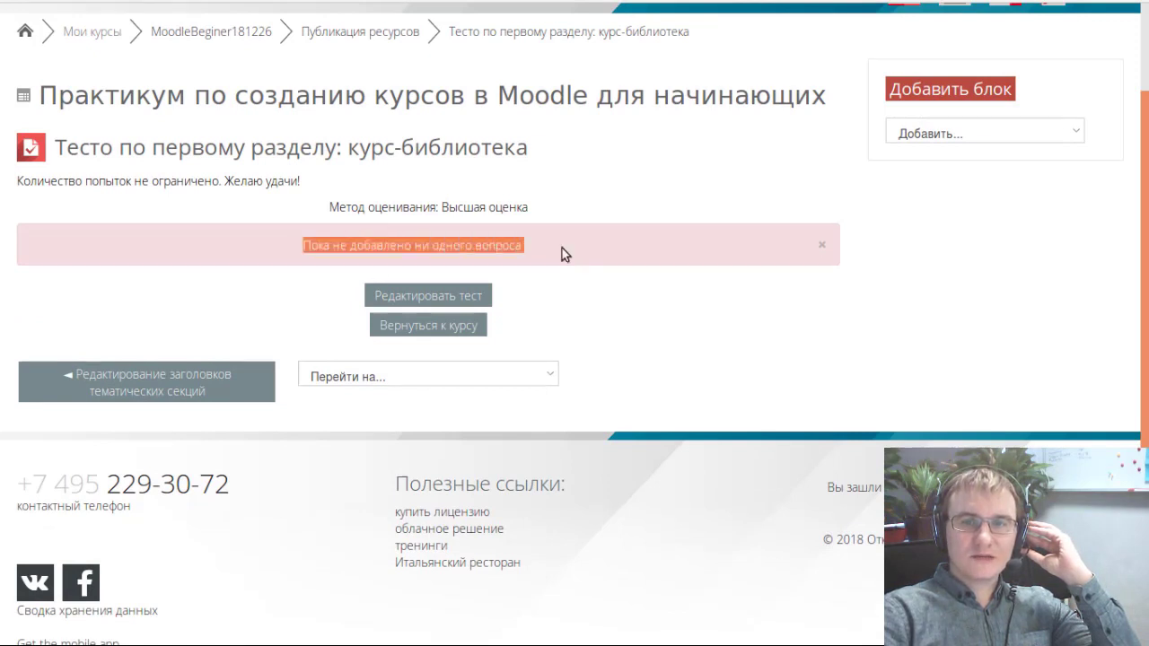
left_click(416, 303)
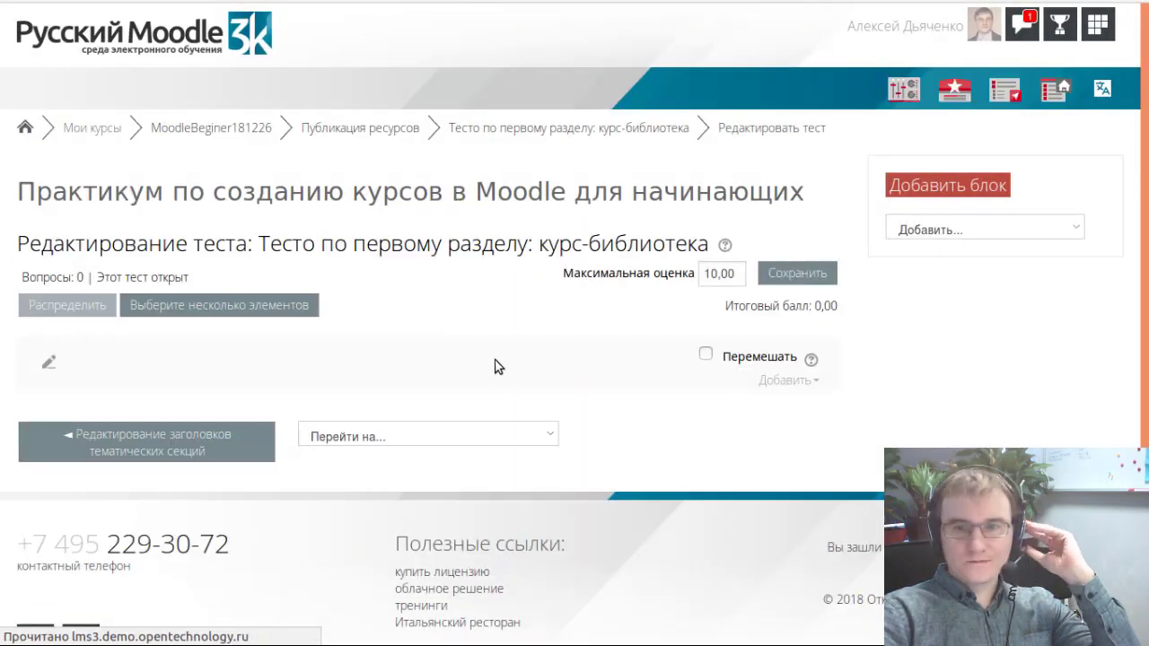
- Switch the quiz editing page to selecting multiple elements and check the "Перейти на..." list
scroll(475, 374, "down", 1)
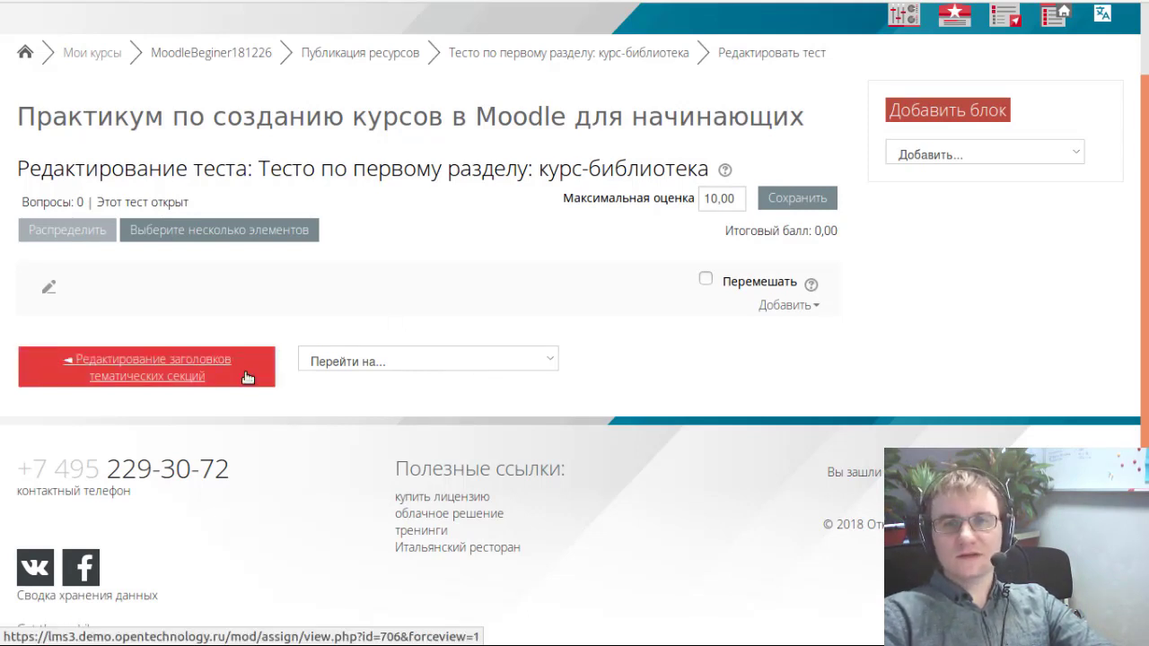
left_click(270, 235)
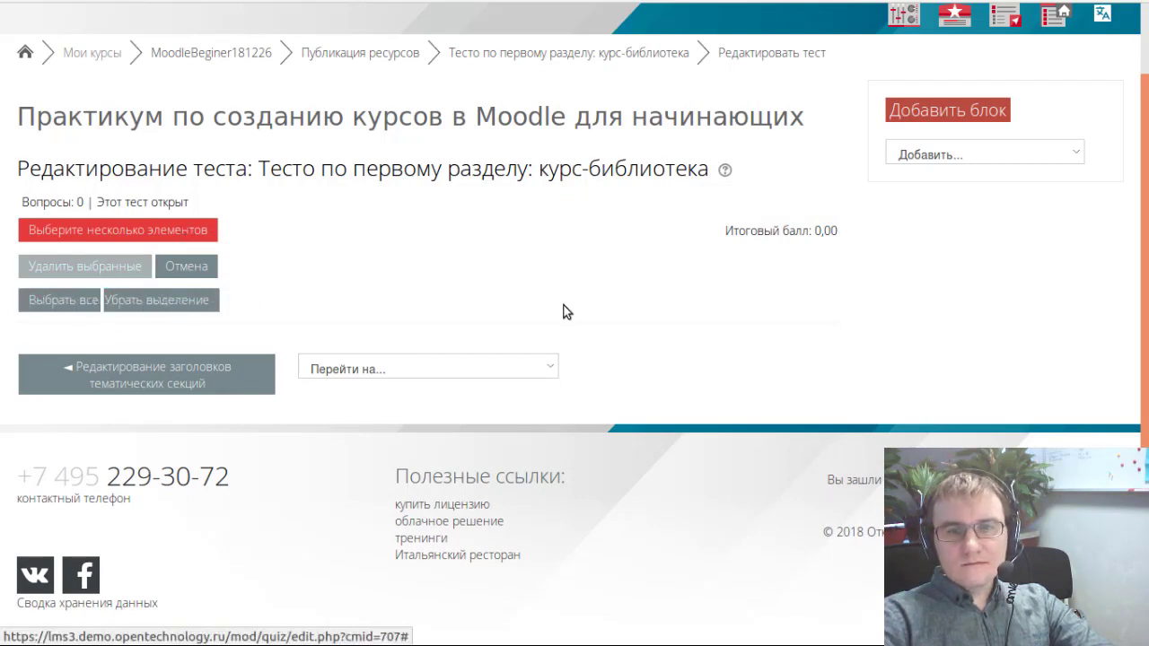
left_click(429, 361)
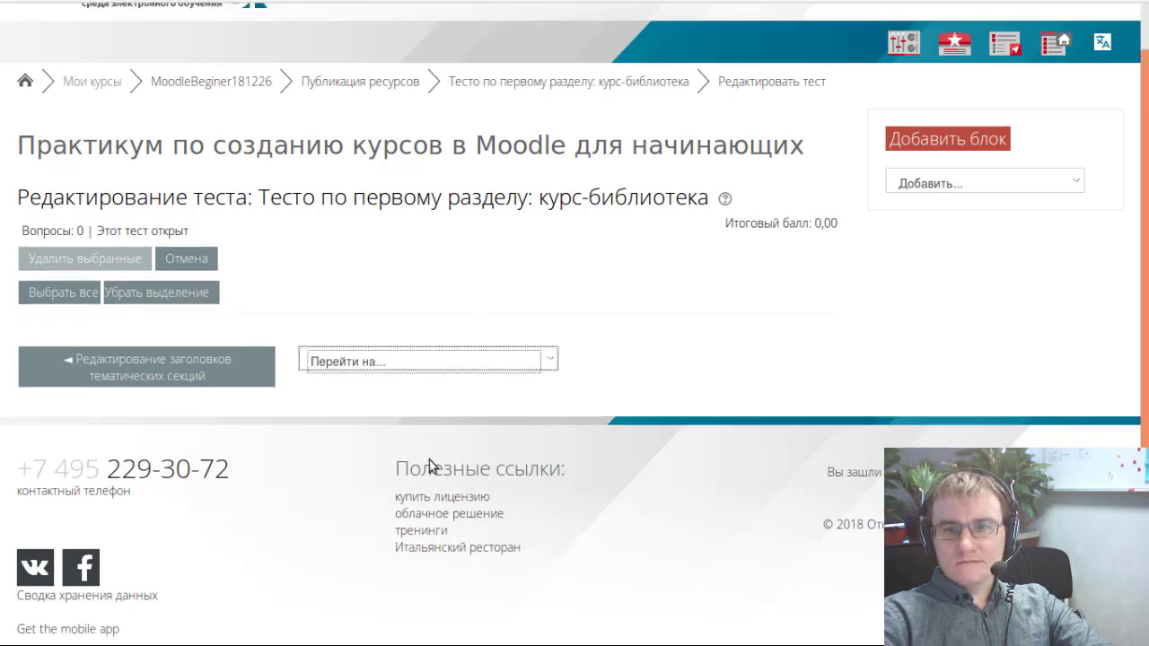
- Examine the options under "Управление тестом" and return to the quiz editing page
left_click(903, 42)
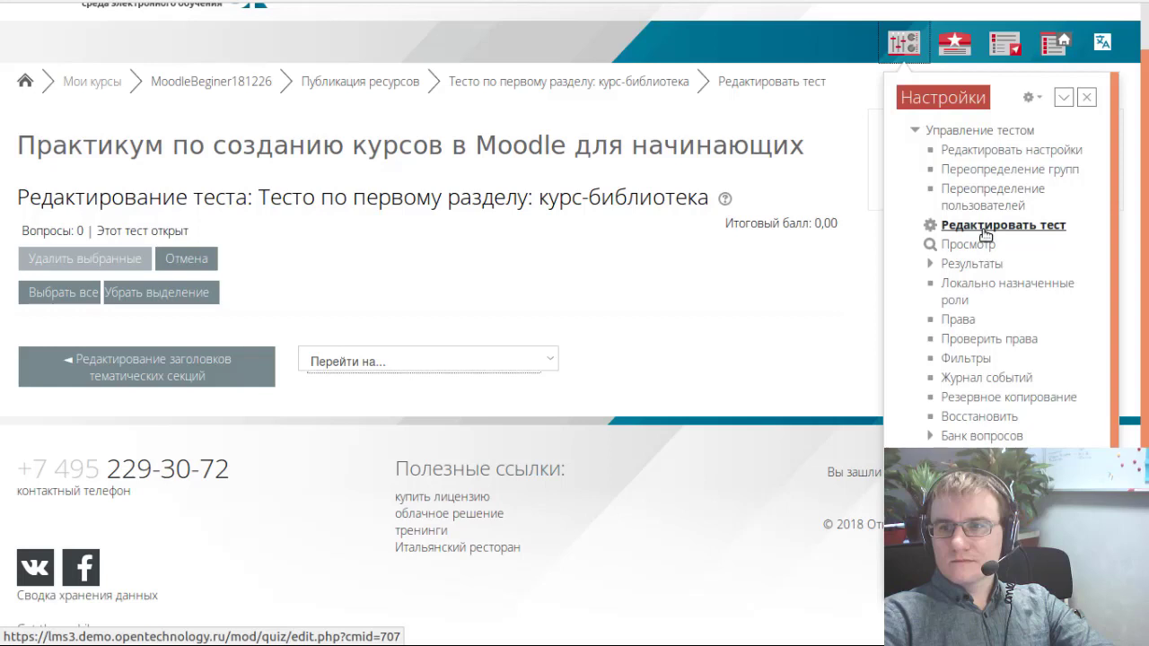
left_click(496, 243)
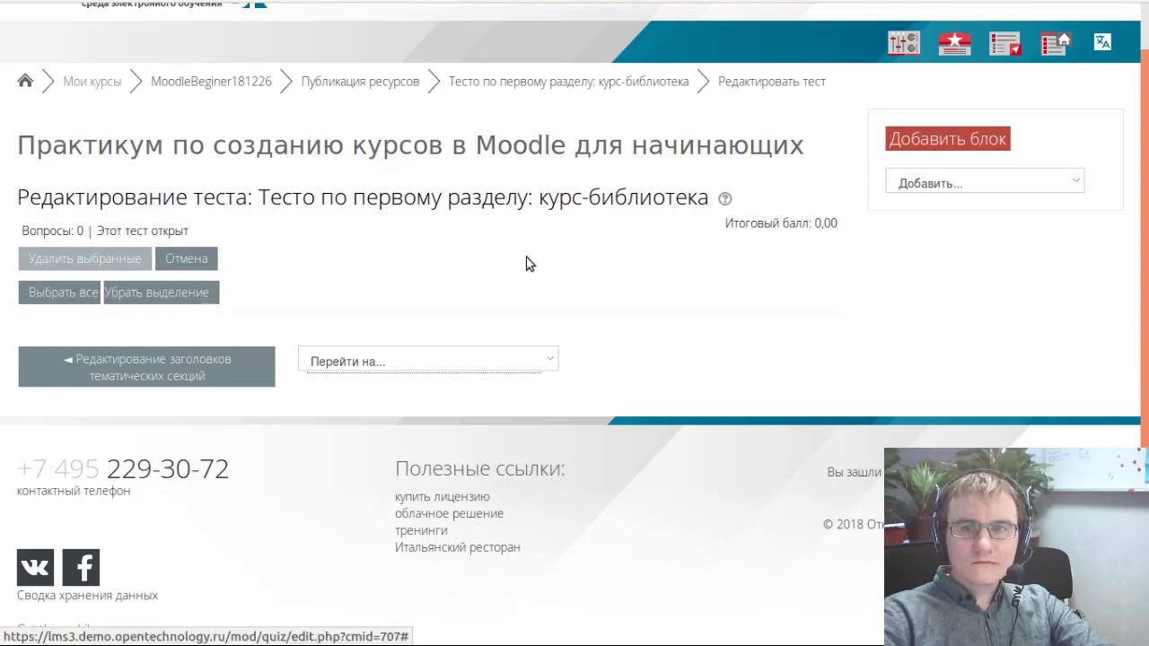
left_click(893, 48)
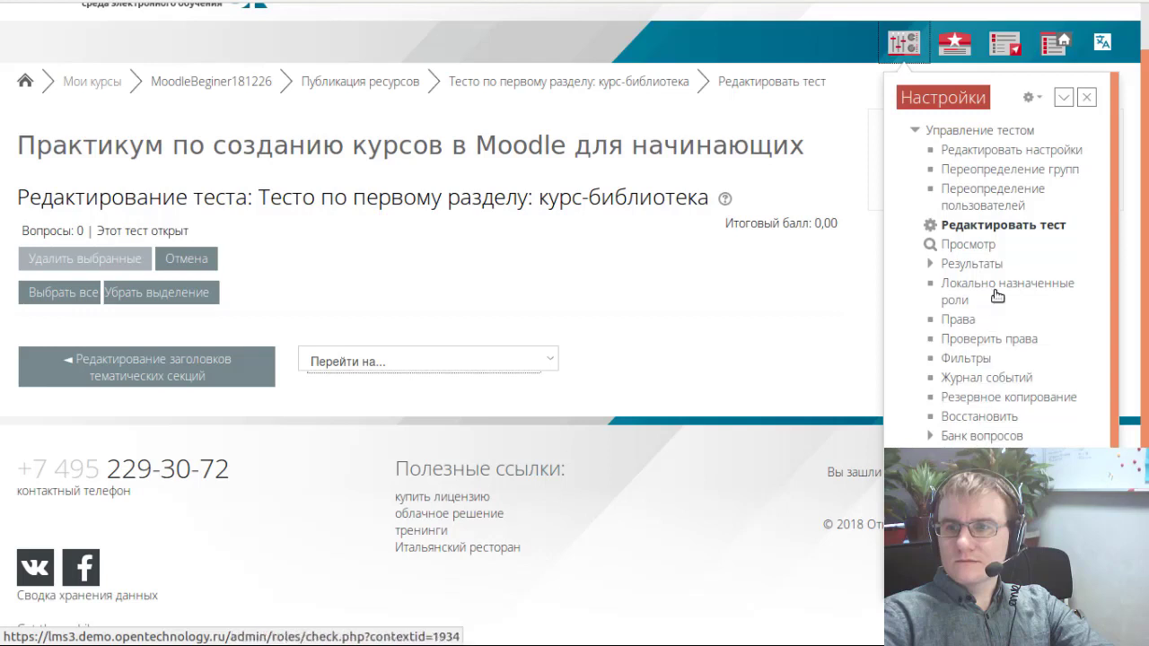
left_click(711, 284)
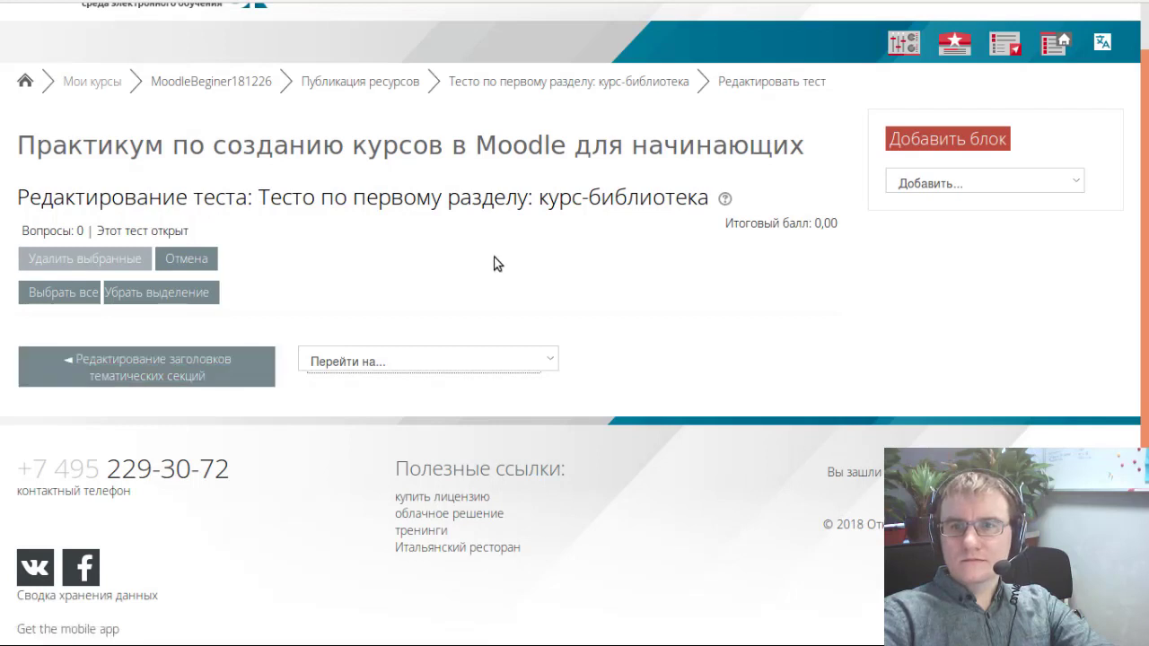
scroll(494, 262, "up", 2)
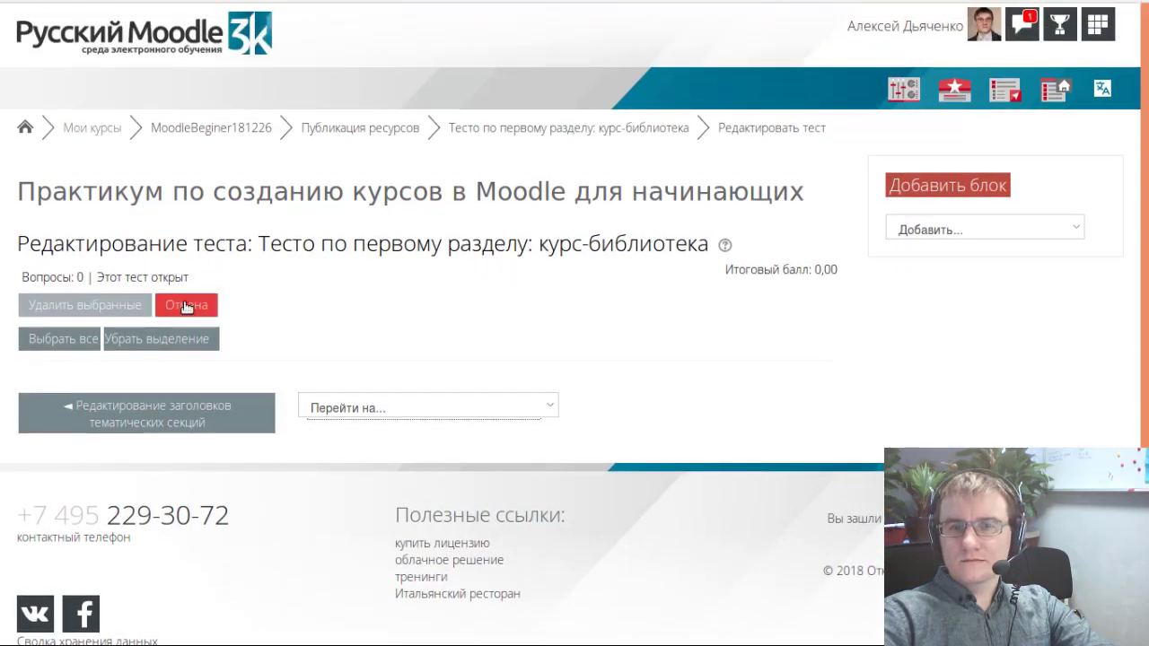
- Leave the multiple-element selection mode and check the section heading's edit field without changing it
left_click(184, 305)
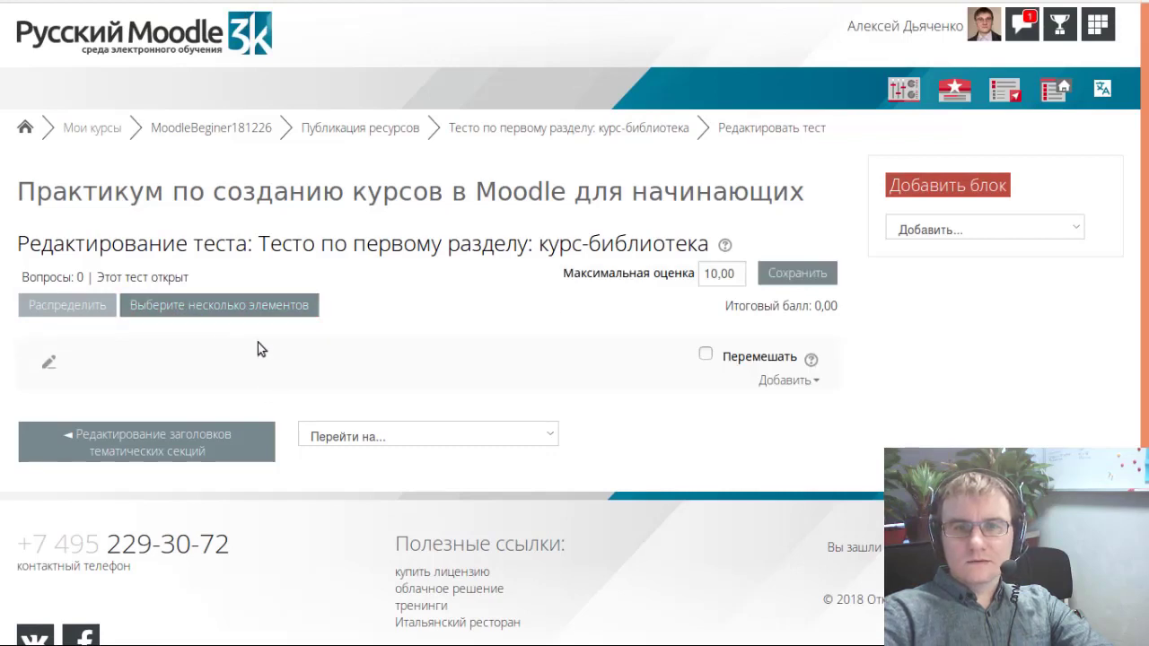
left_click(47, 366)
key("Escape")
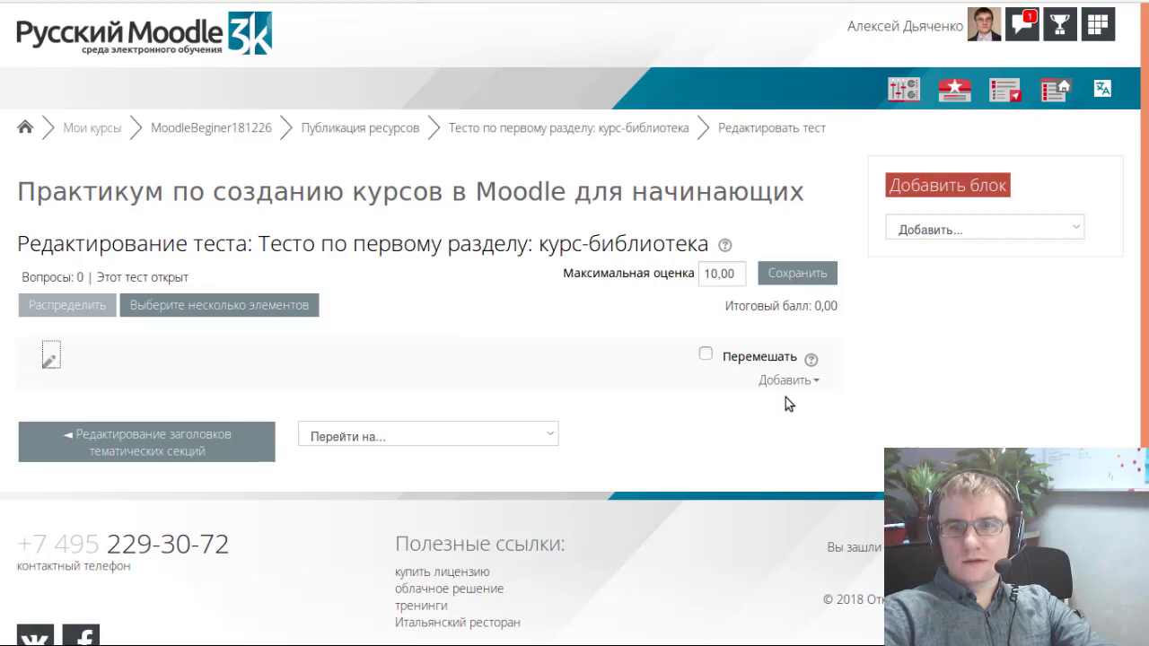
- Start adding questions from the question bank to the end of the quiz and choose the "Банк вопросов" category
left_click(788, 379)
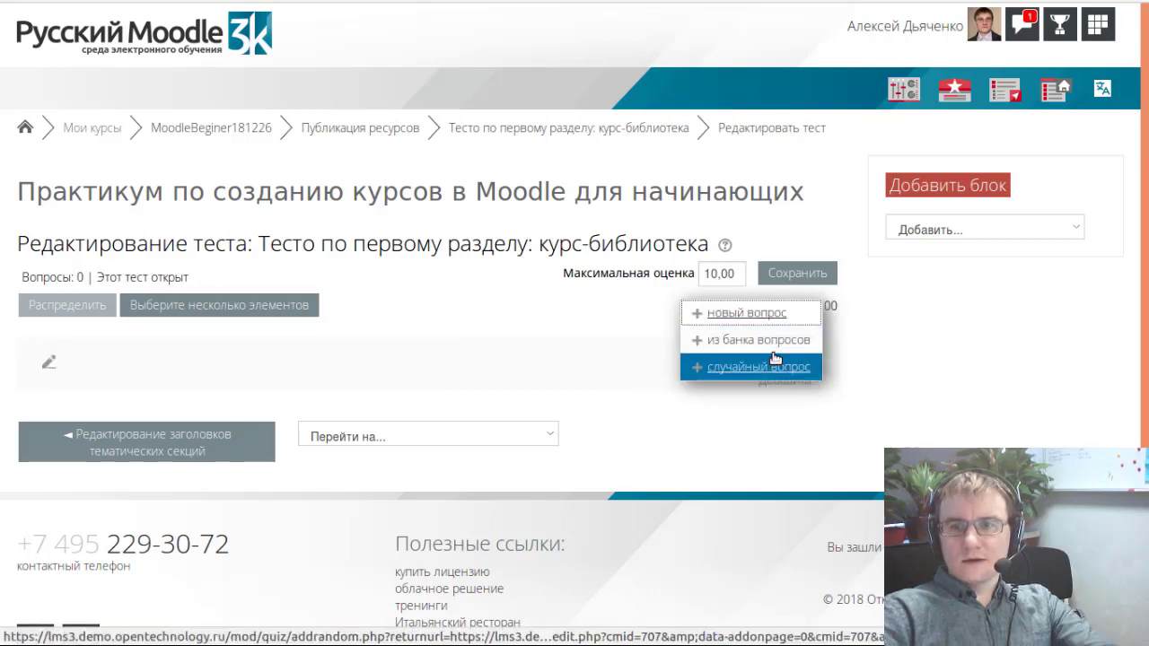
left_click(767, 340)
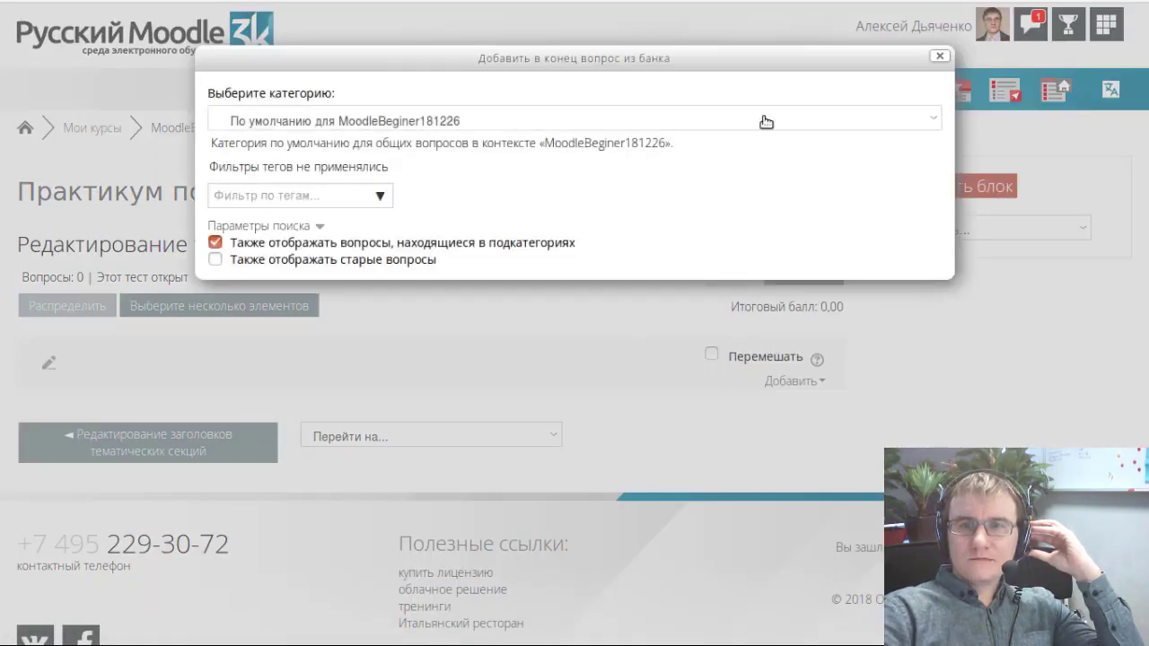
left_click(934, 121)
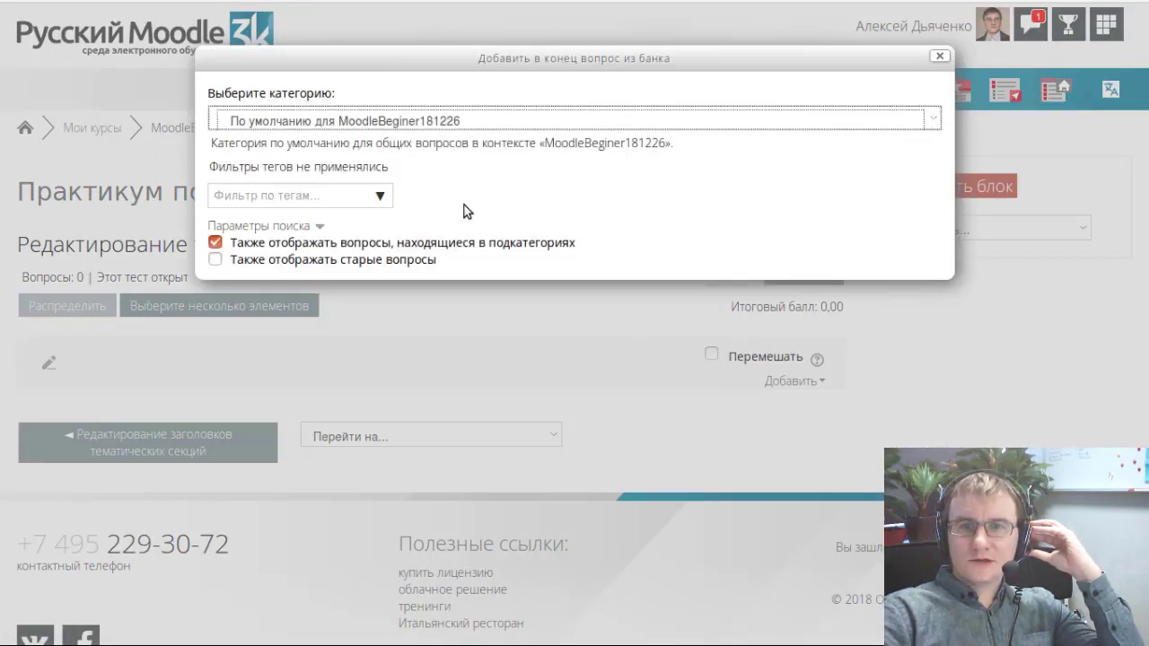
left_click(473, 166)
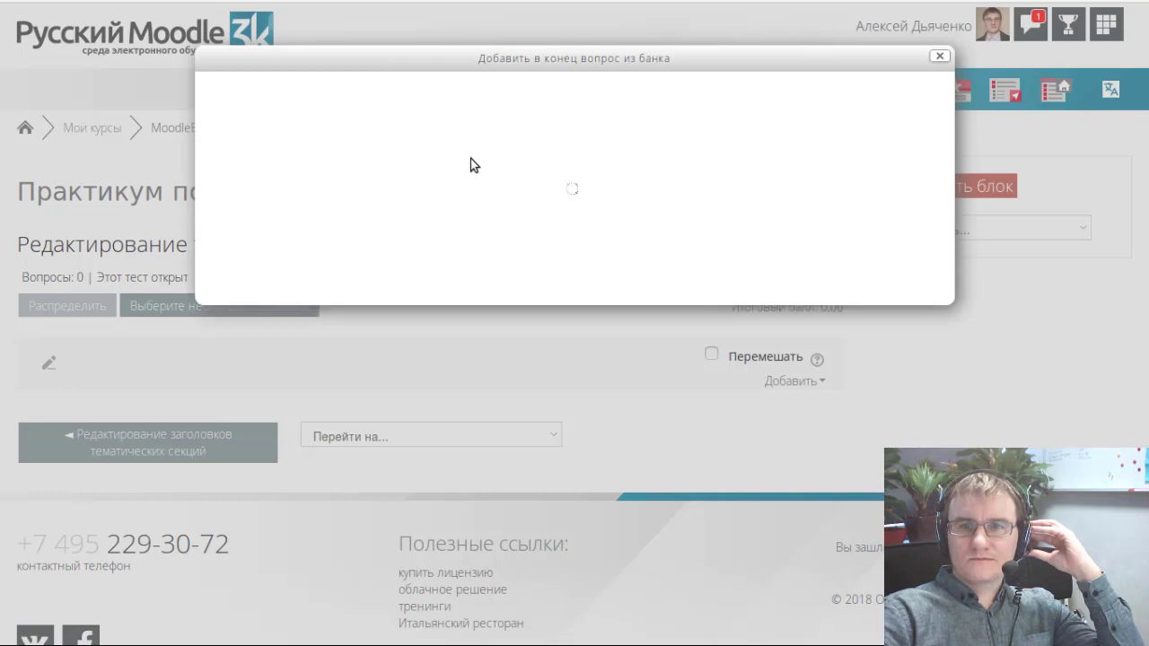
left_click(925, 120)
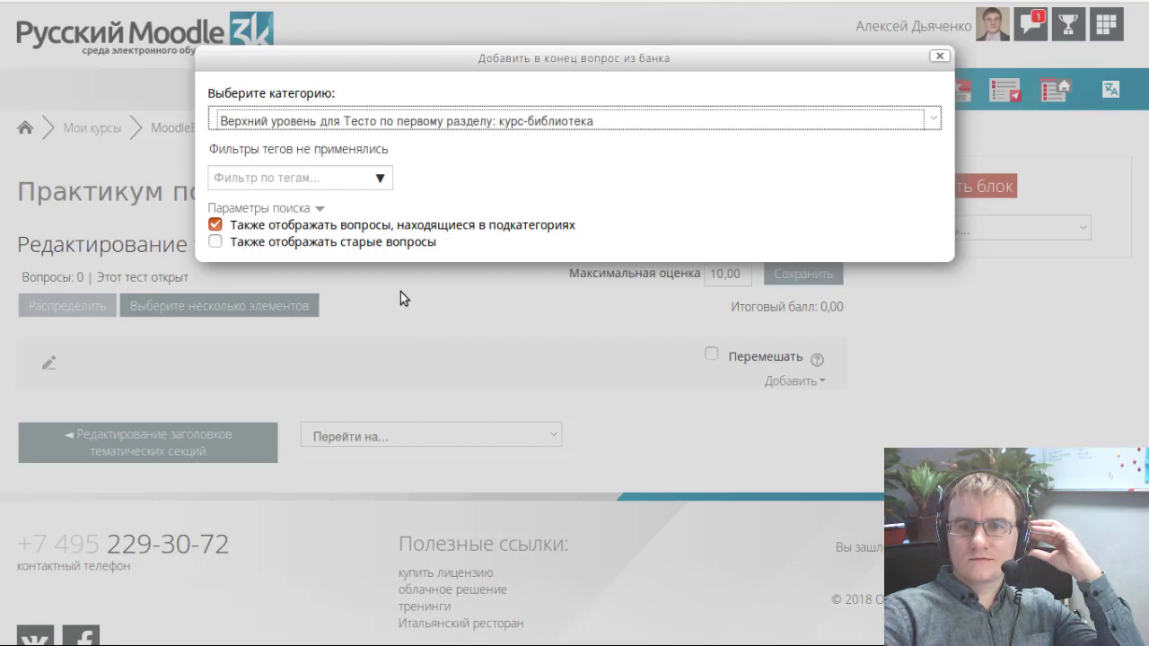
left_click(377, 252)
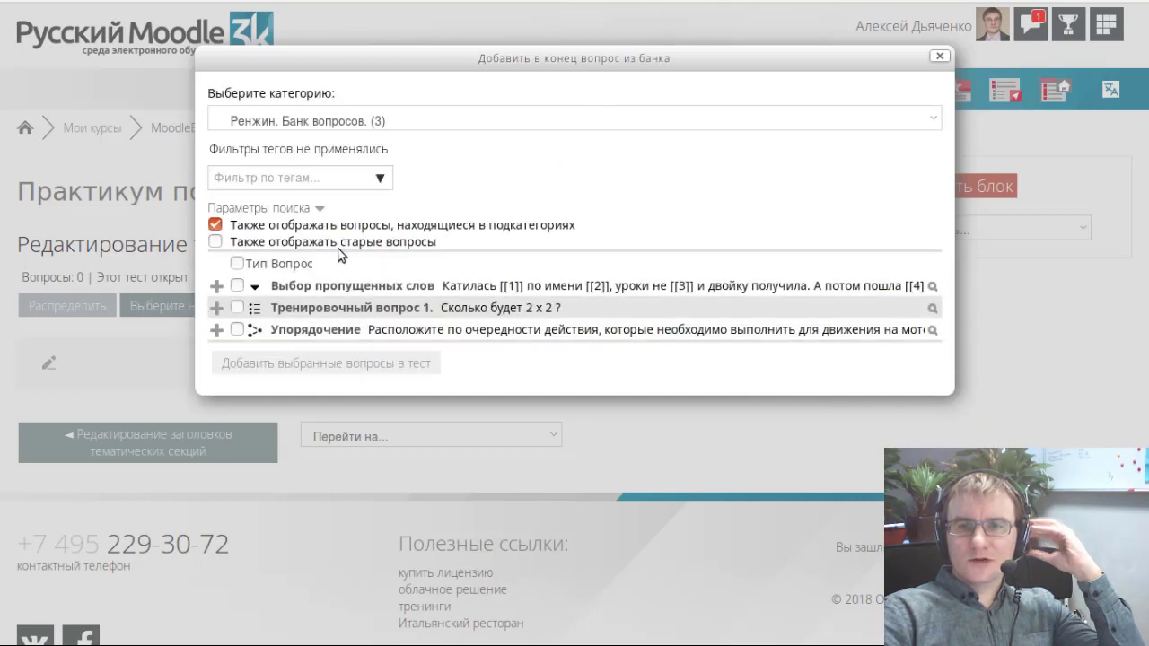
- Add the bank questions "Выбор пропущенных слов", "Тренировочный вопрос 1." and "Упорядочение" to the quiz
left_click(236, 286)
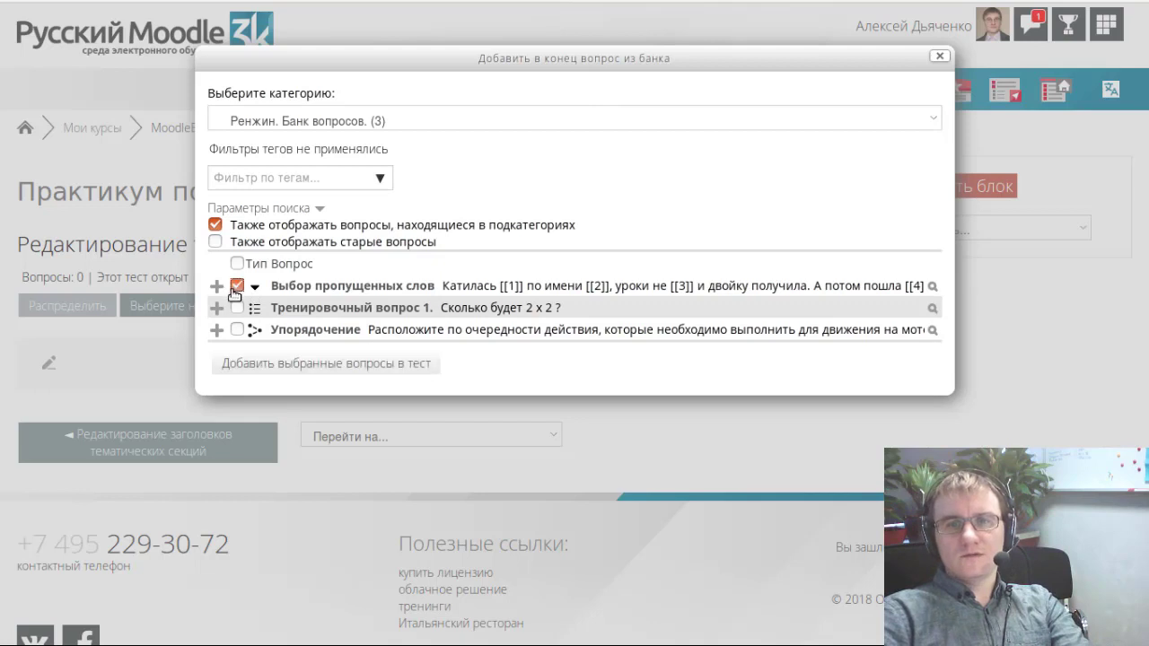
left_click(236, 308)
left_click(236, 330)
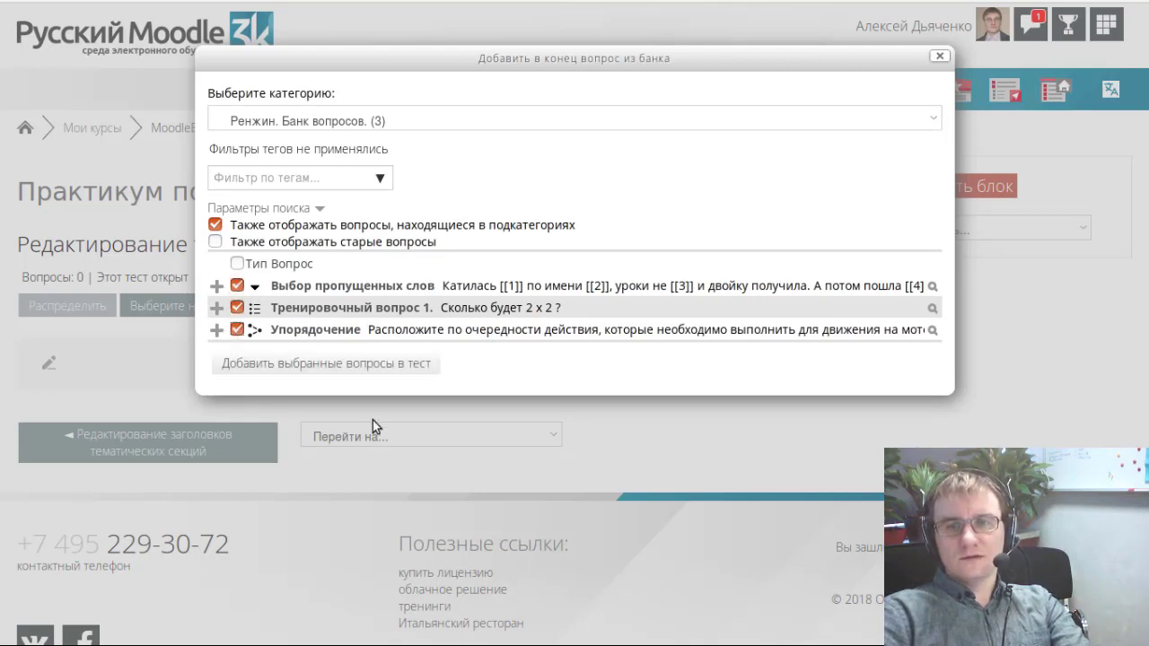
left_click(361, 371)
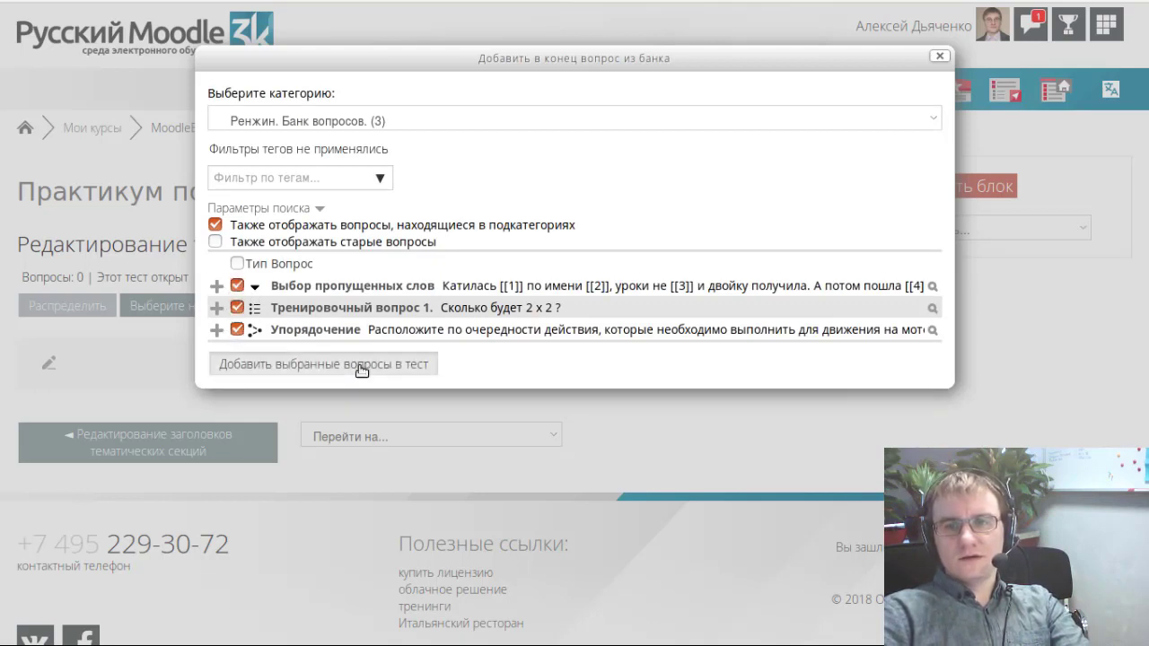
left_click(361, 371)
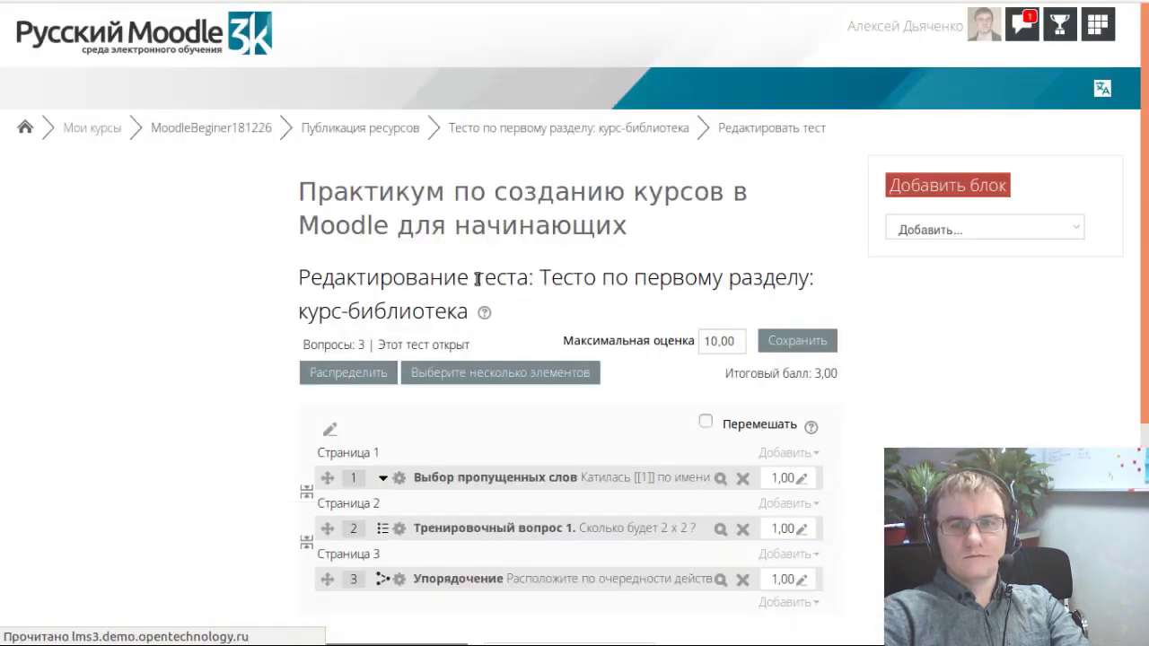
- Examine the options for adding a random question with the Romeo&Juliet category, and close them without adding one
scroll(476, 278, "down", 4)
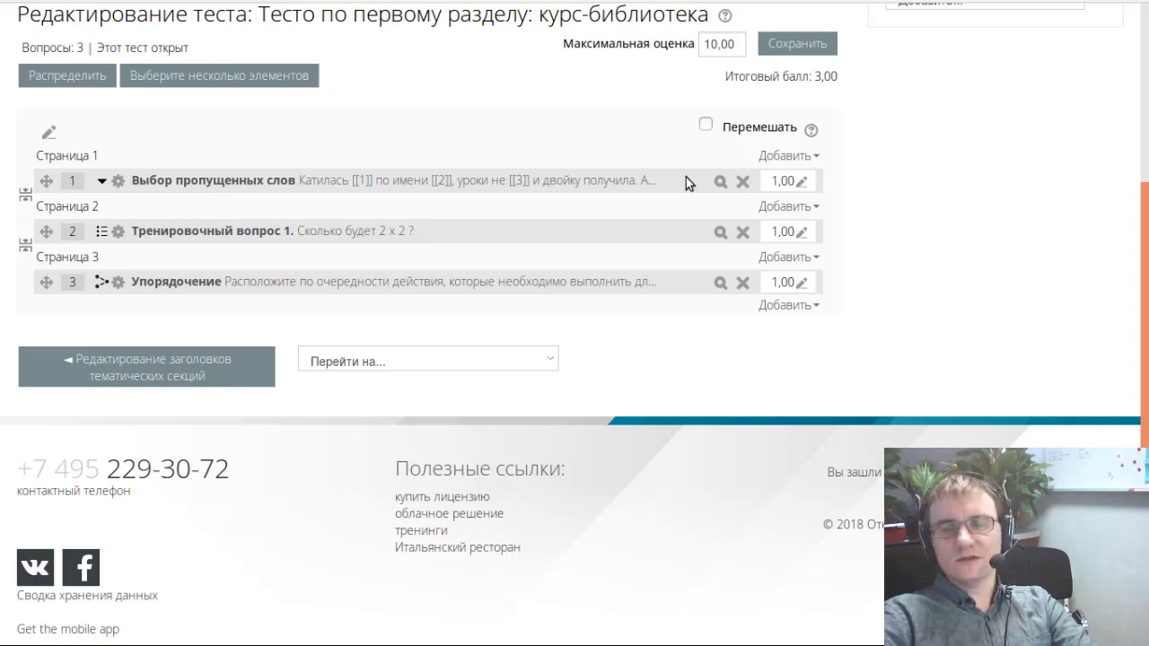
left_click(790, 306)
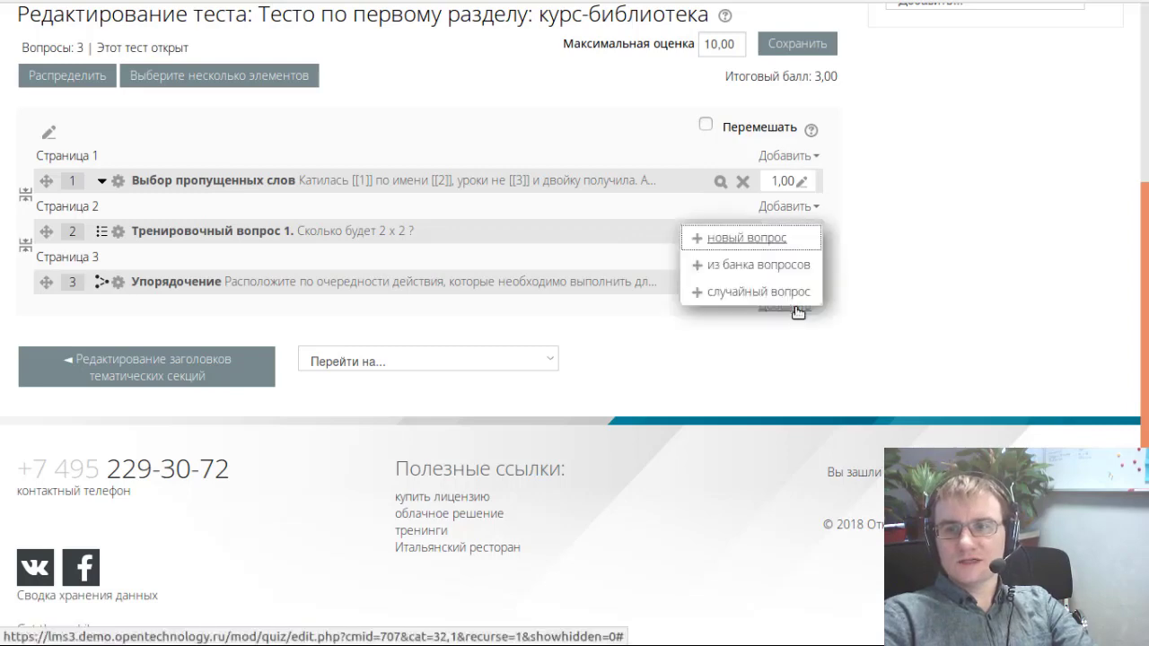
left_click(758, 293)
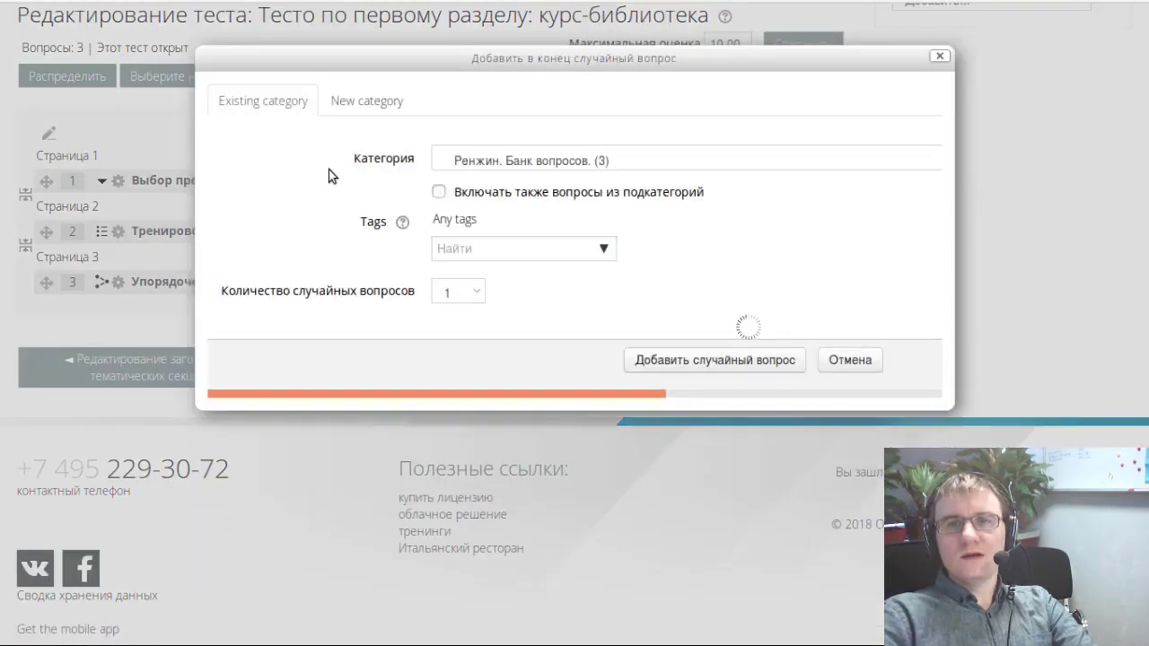
left_click(687, 164)
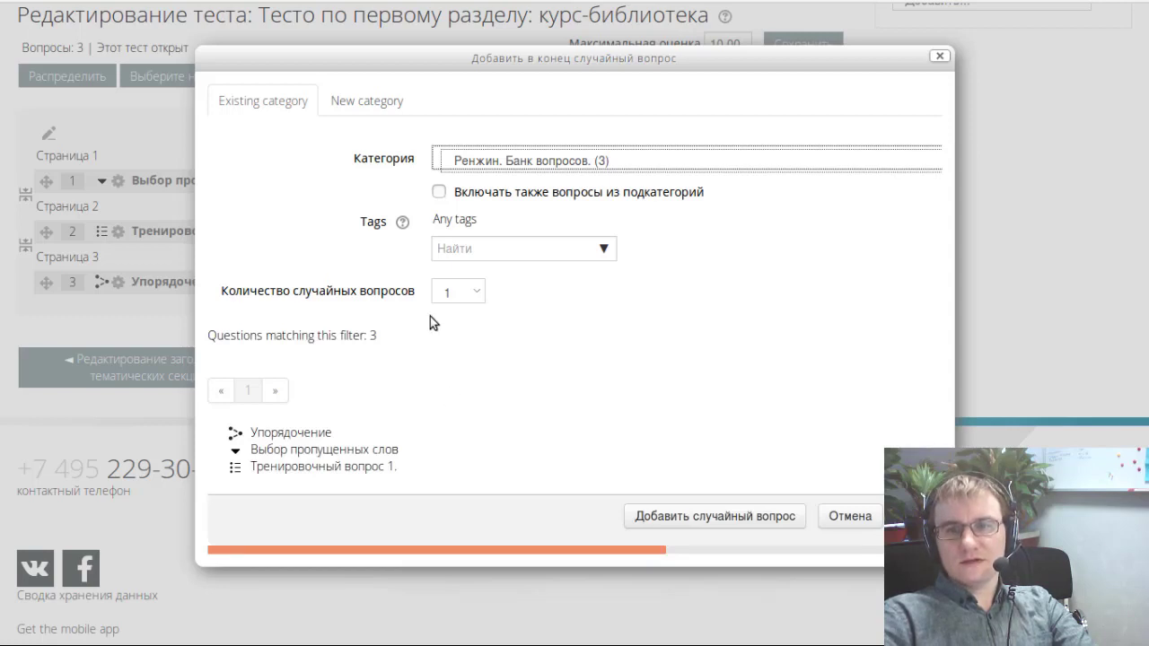
key("Down")
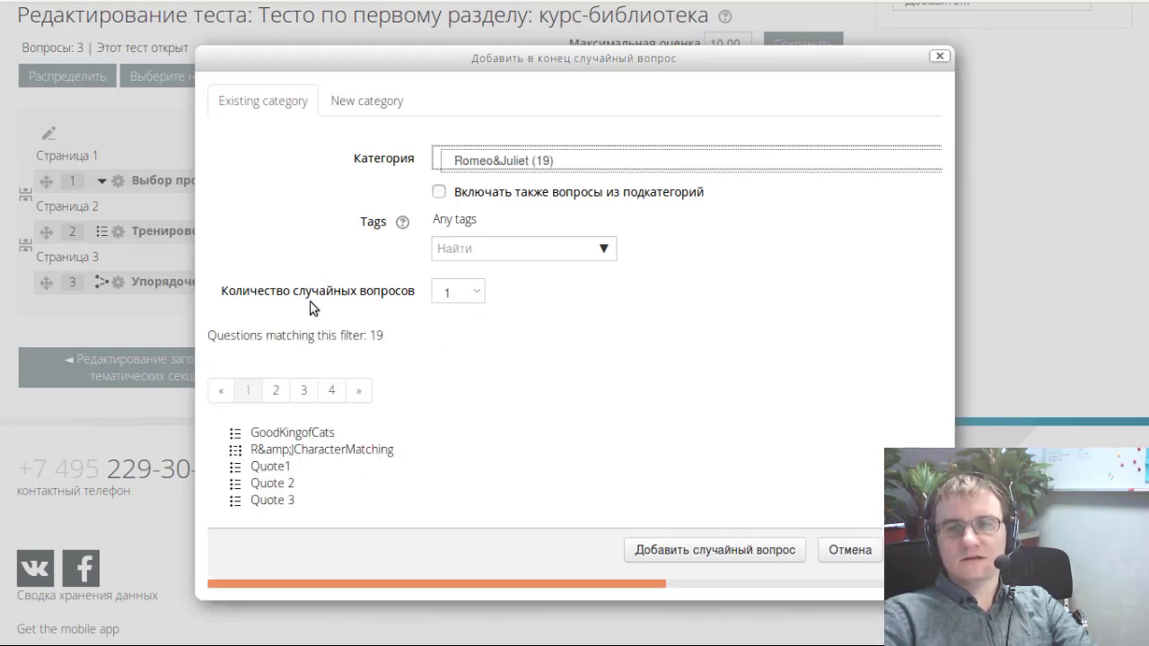
left_click(939, 55)
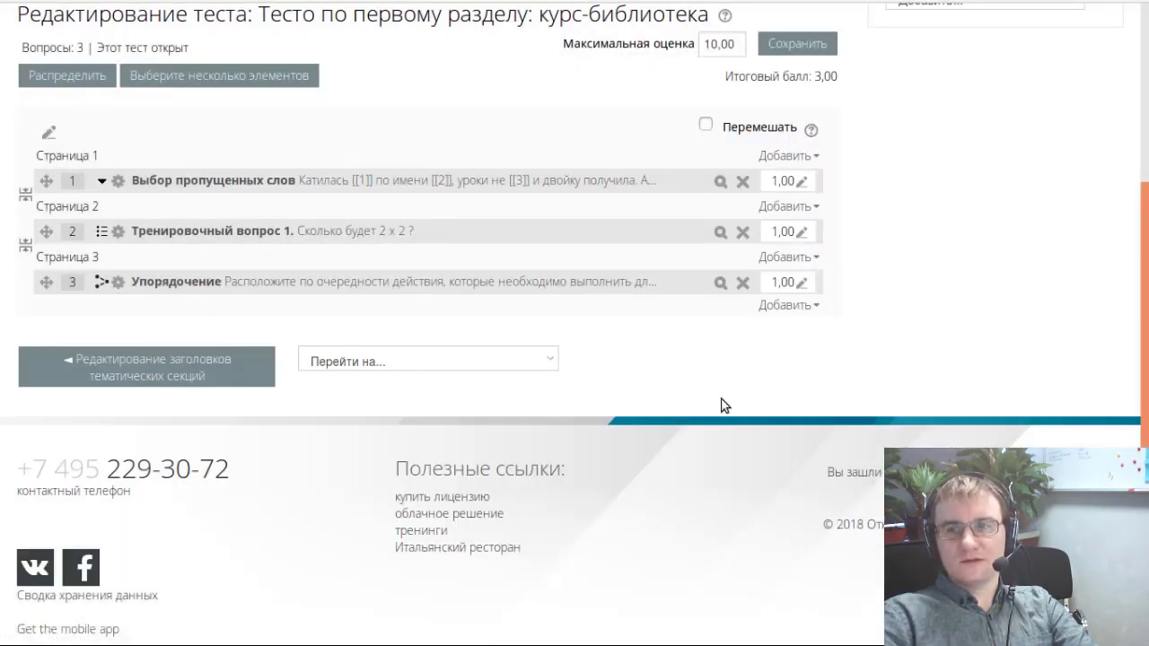
- Start adding a new question at the end of the quiz and look through the available question types
left_click(812, 307)
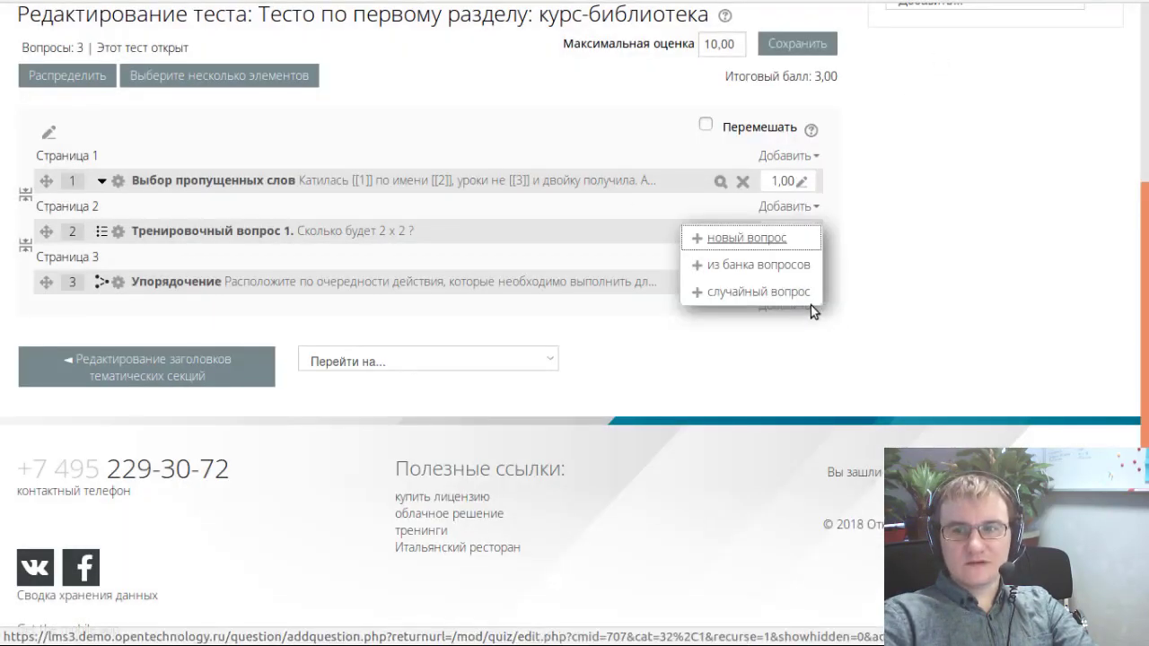
left_click(722, 240)
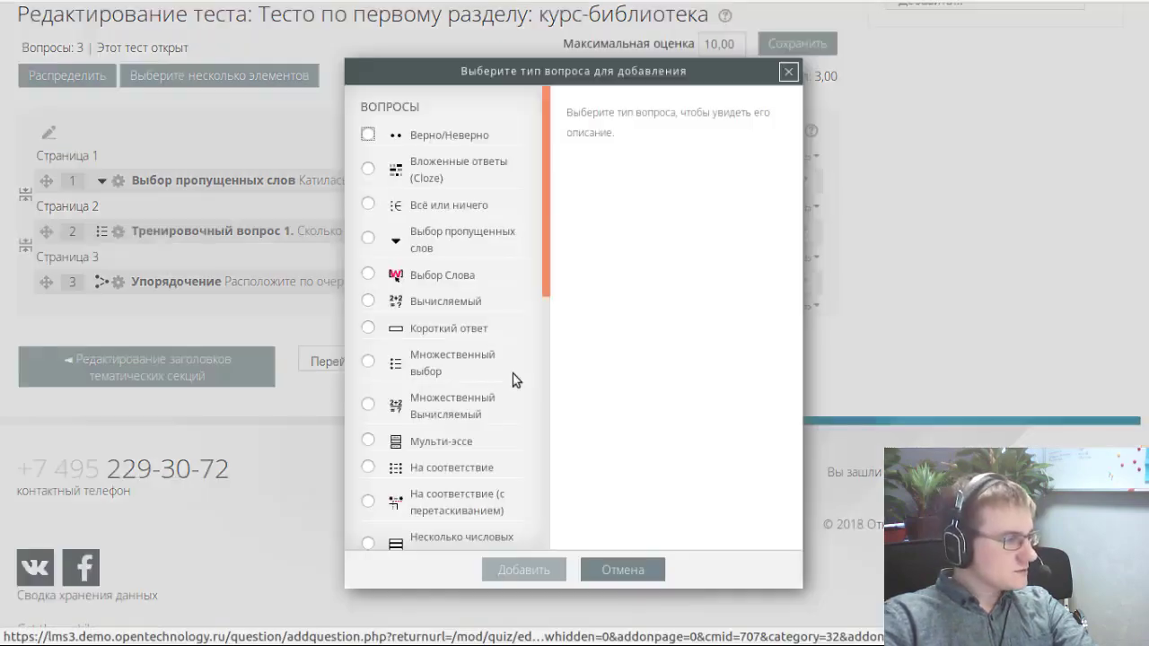
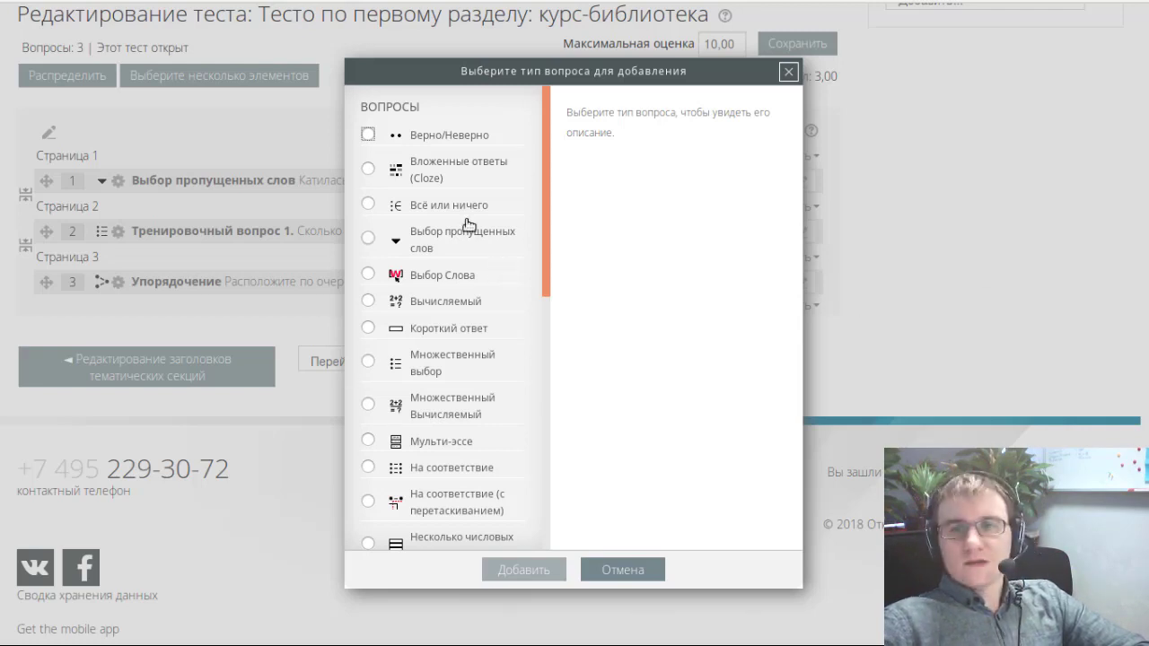
scroll(465, 218, "down", 5)
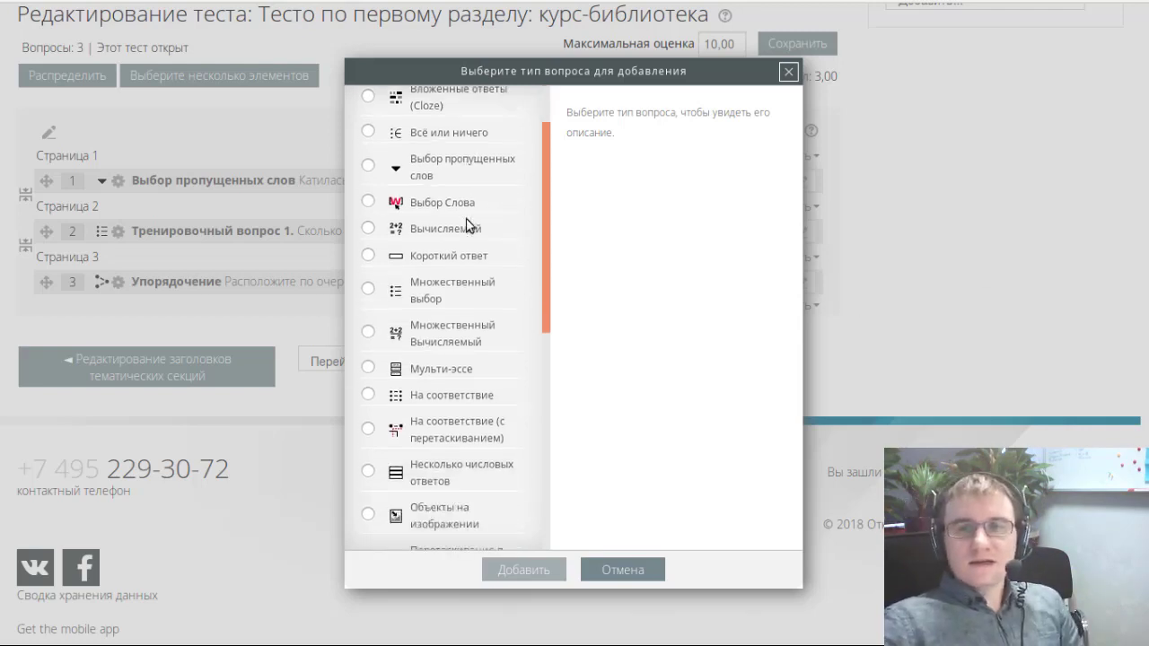
scroll(467, 223, "down", 6)
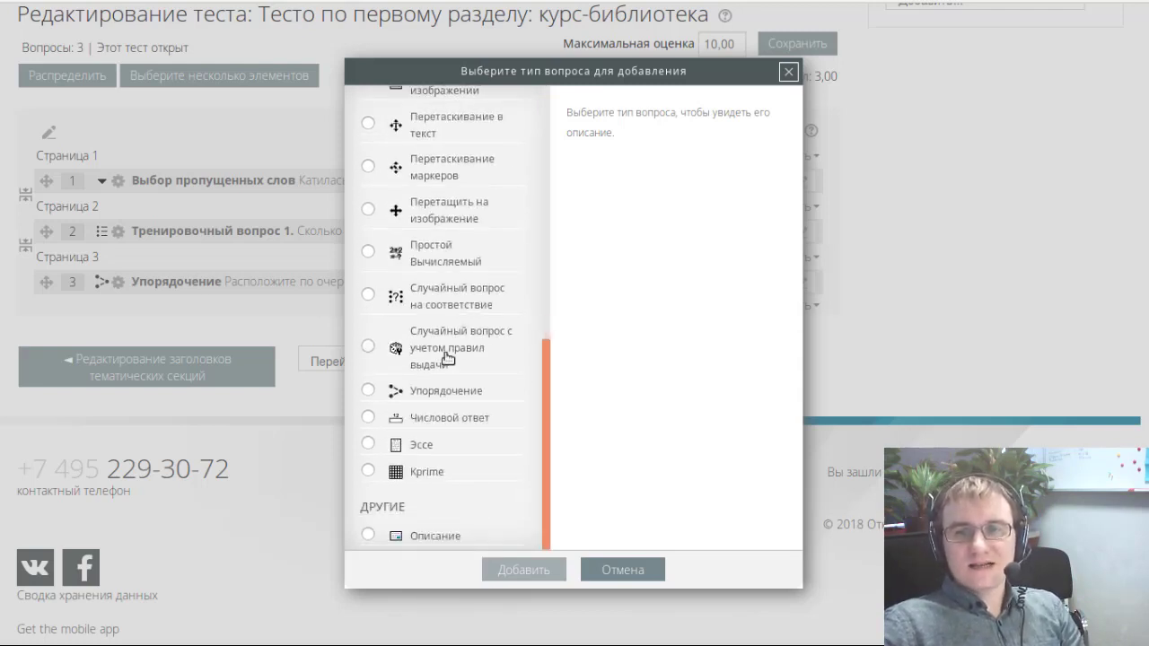
scroll(449, 361, "up", 5)
scroll(448, 358, "up", 6)
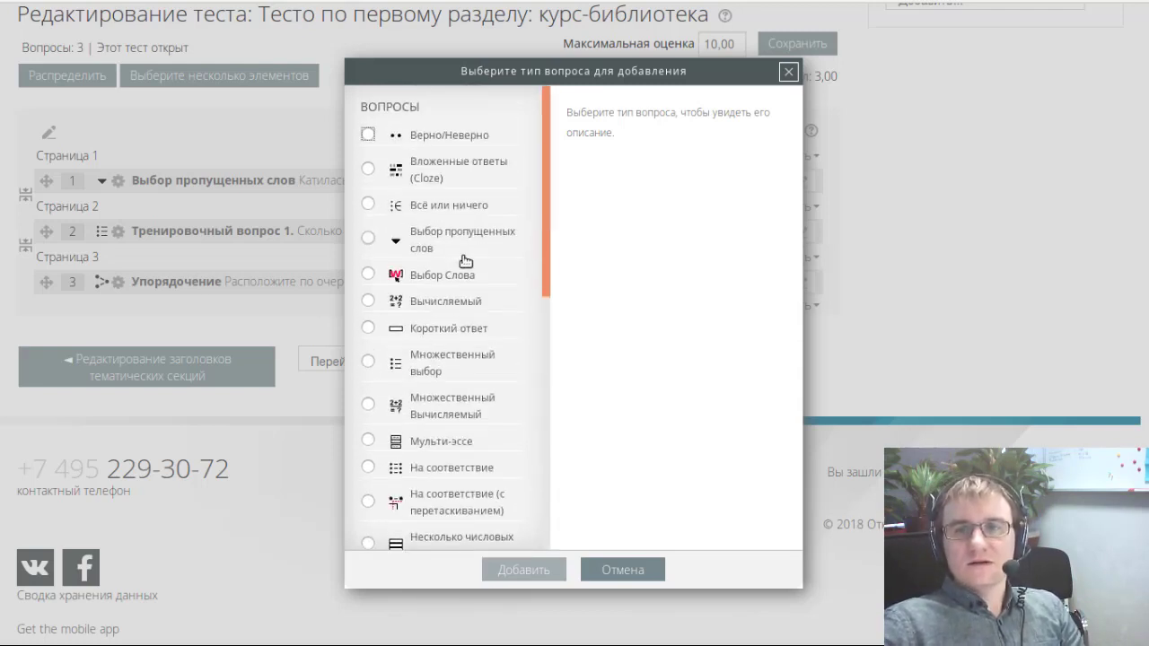
scroll(456, 260, "down", 3)
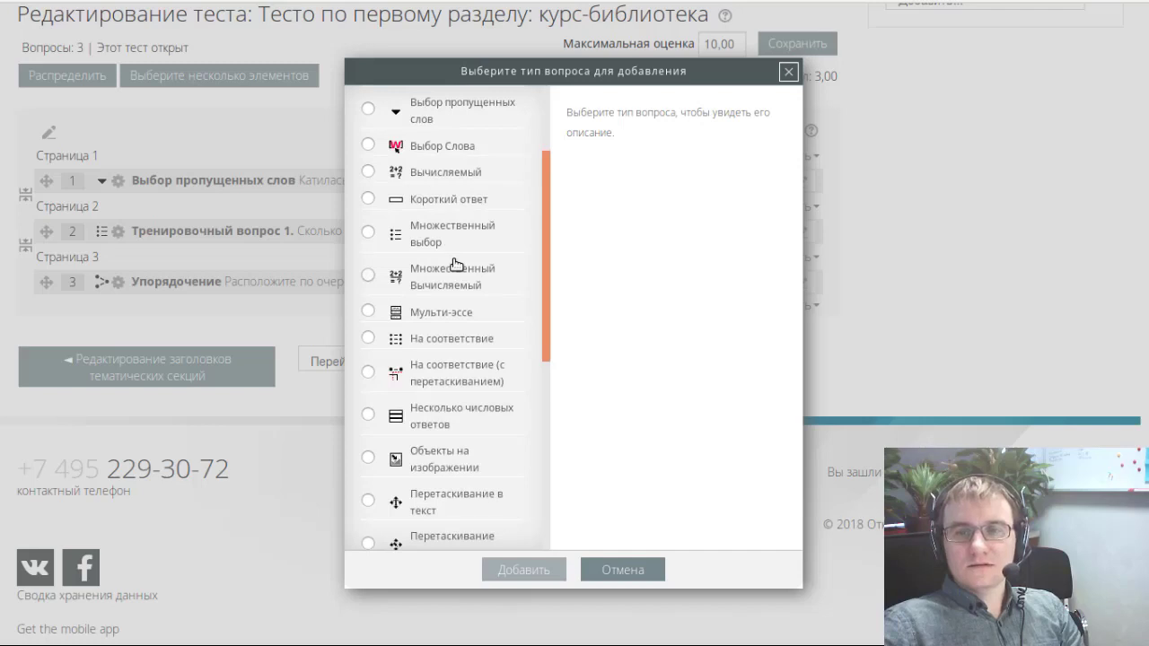
- Read the descriptions of the "Множественный выбор" and "Kprime" question types and review the rest of the list
left_click(368, 233)
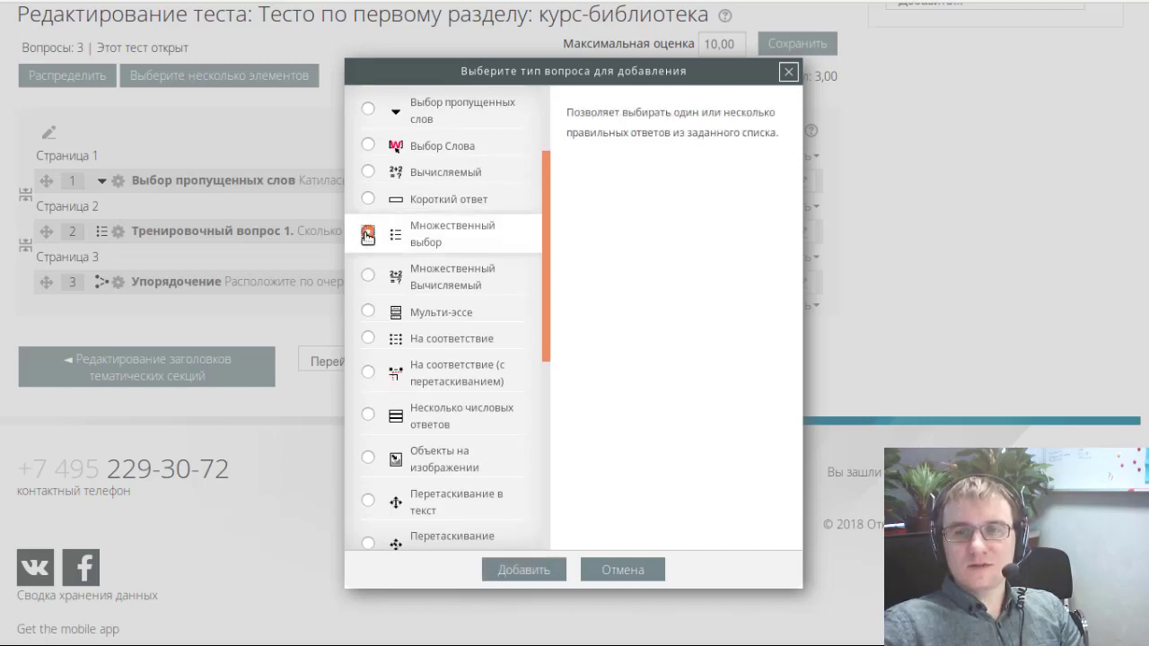
scroll(379, 308, "down", 4)
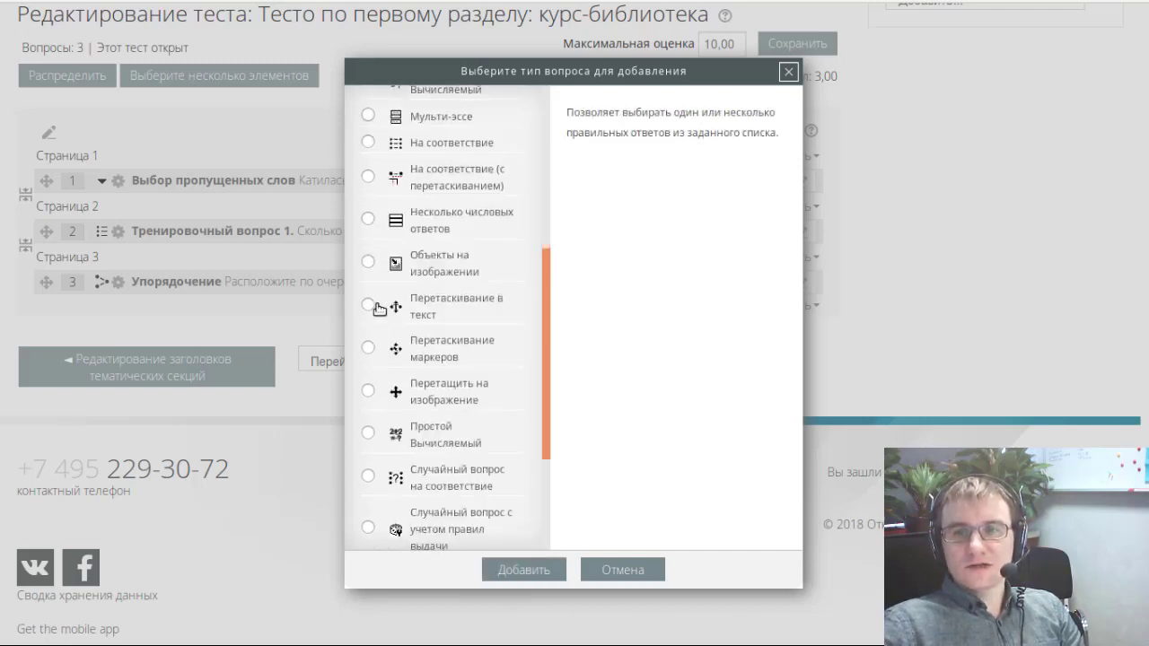
scroll(373, 314, "down", 4)
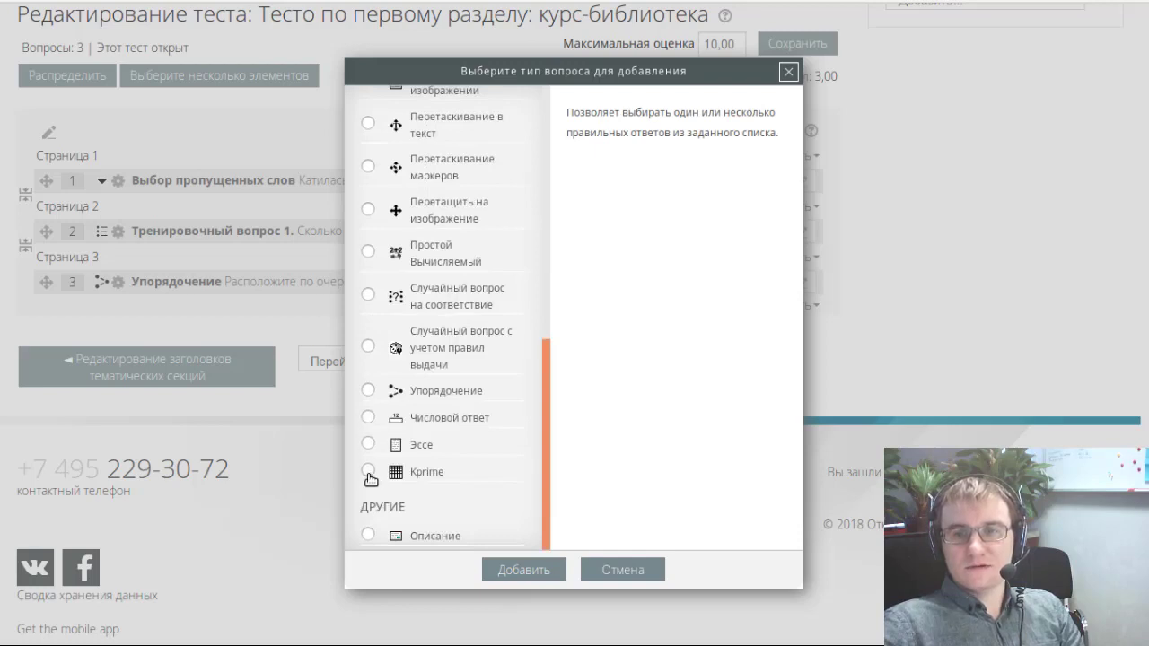
left_click(368, 472)
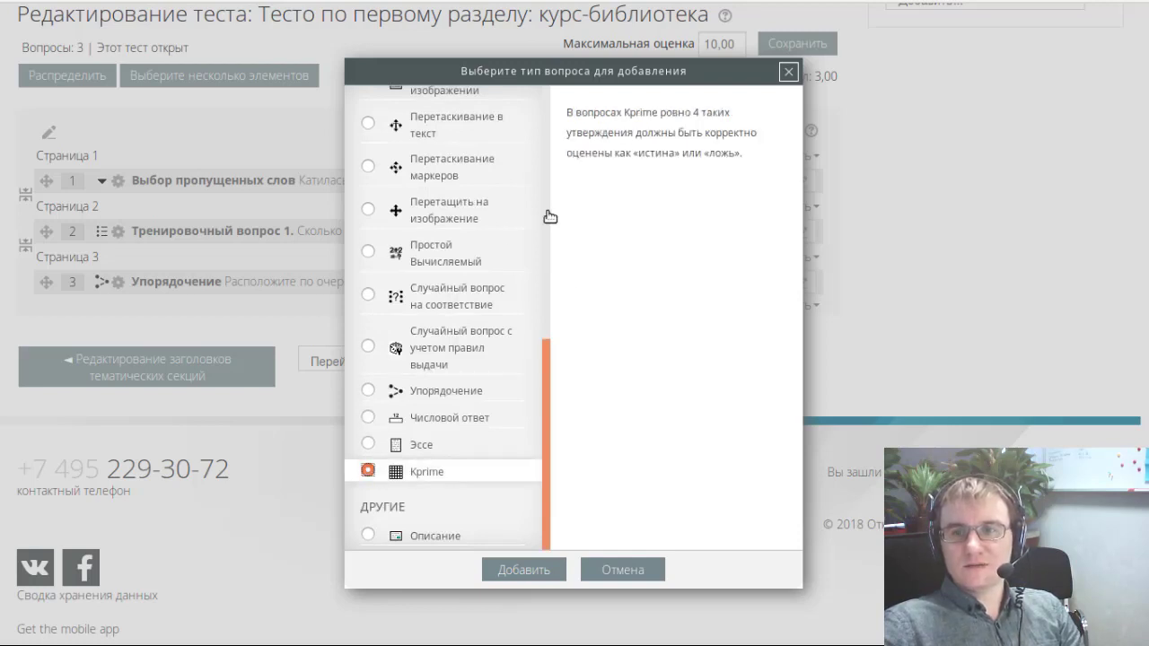
scroll(430, 331, "up", 8)
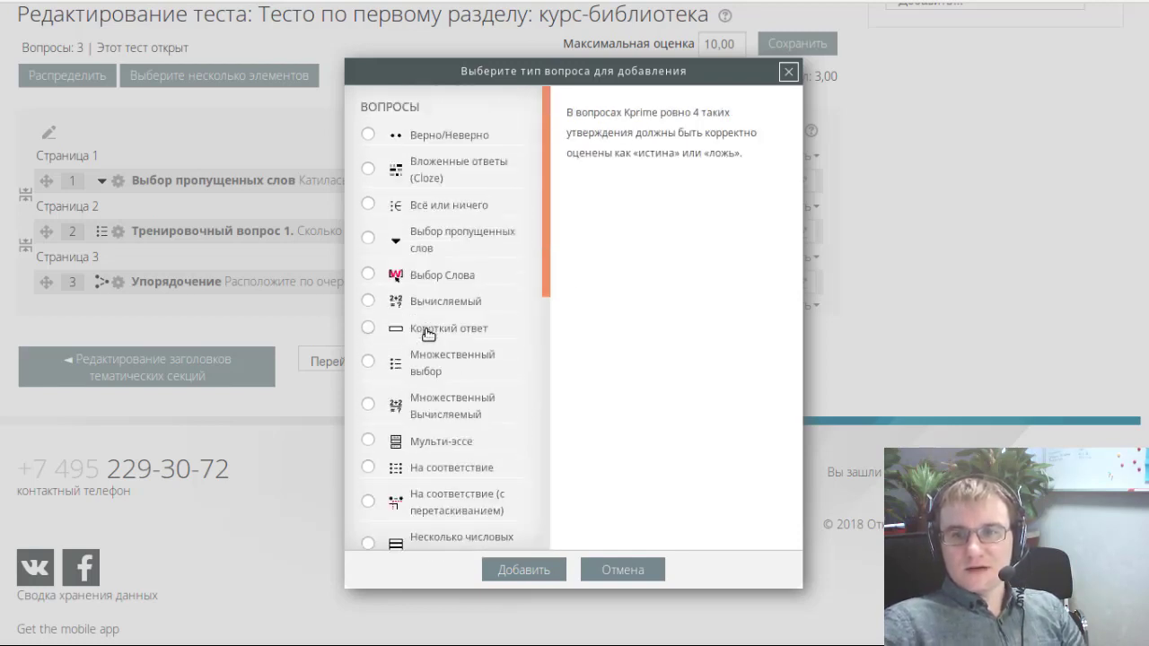
left_click_drag(543, 187, 509, 435)
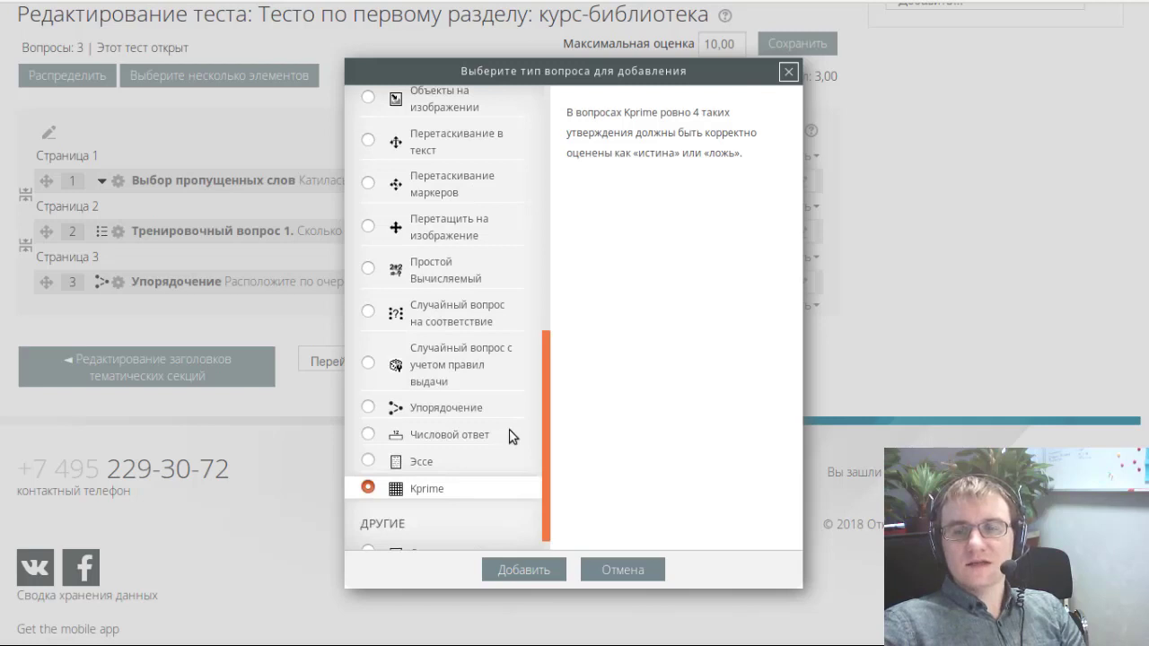
left_click_drag(509, 436, 541, 184)
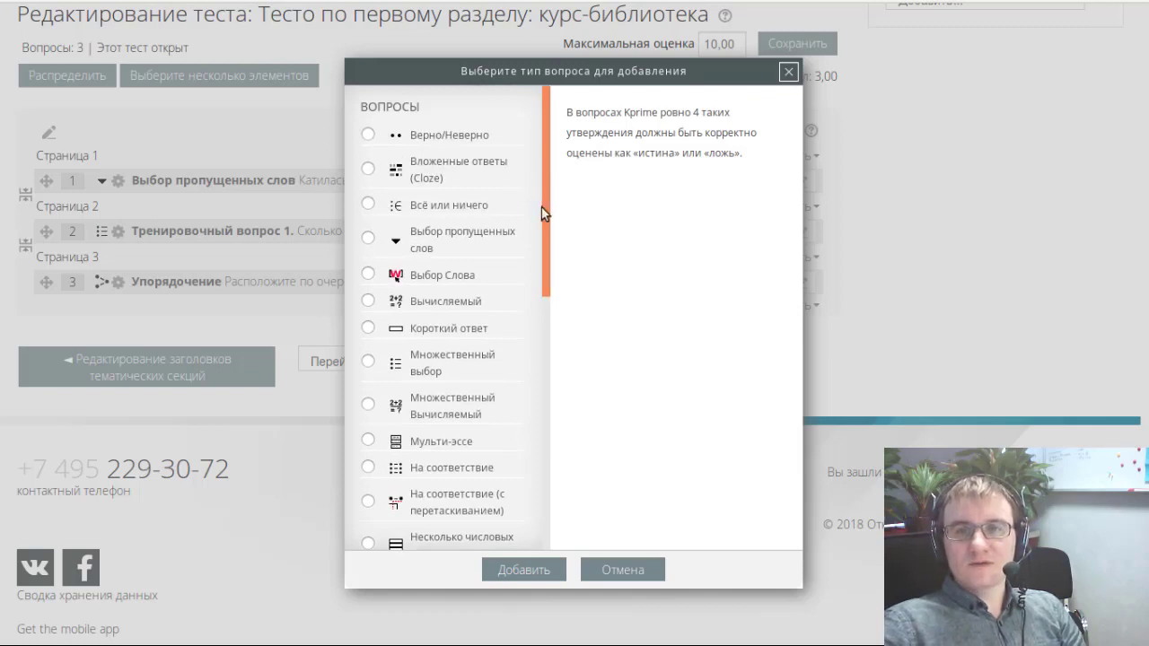
- Read the descriptions of the "Верно/Неверно" and "Вложенные ответы (Cloze)" question types
left_click(368, 135)
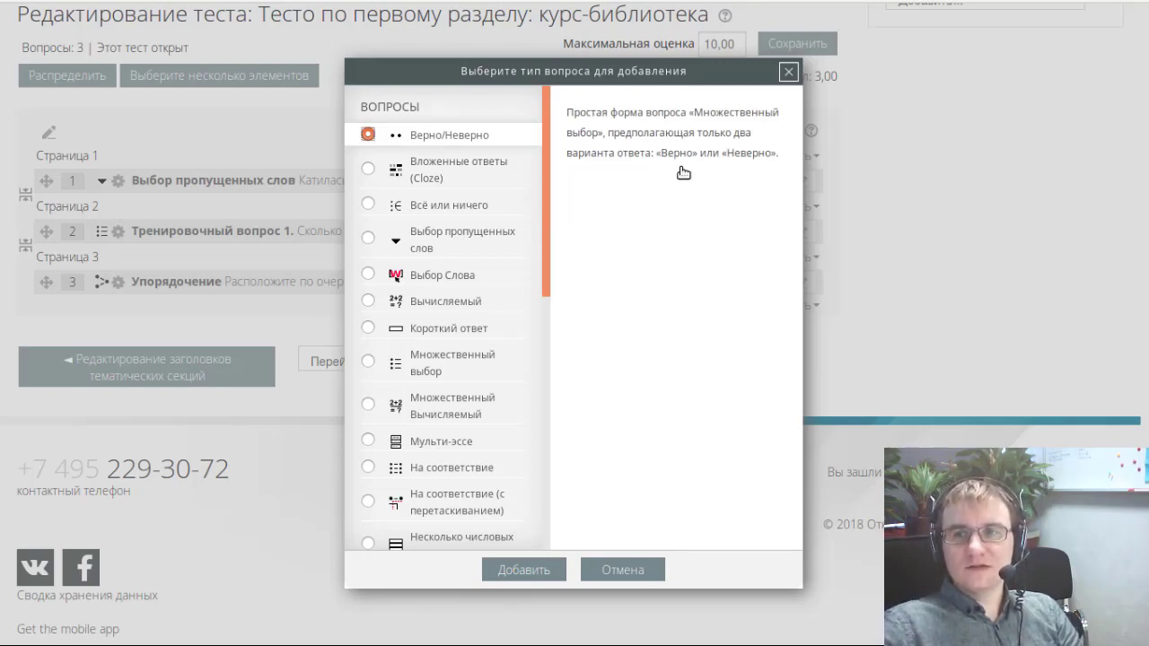
left_click(368, 169)
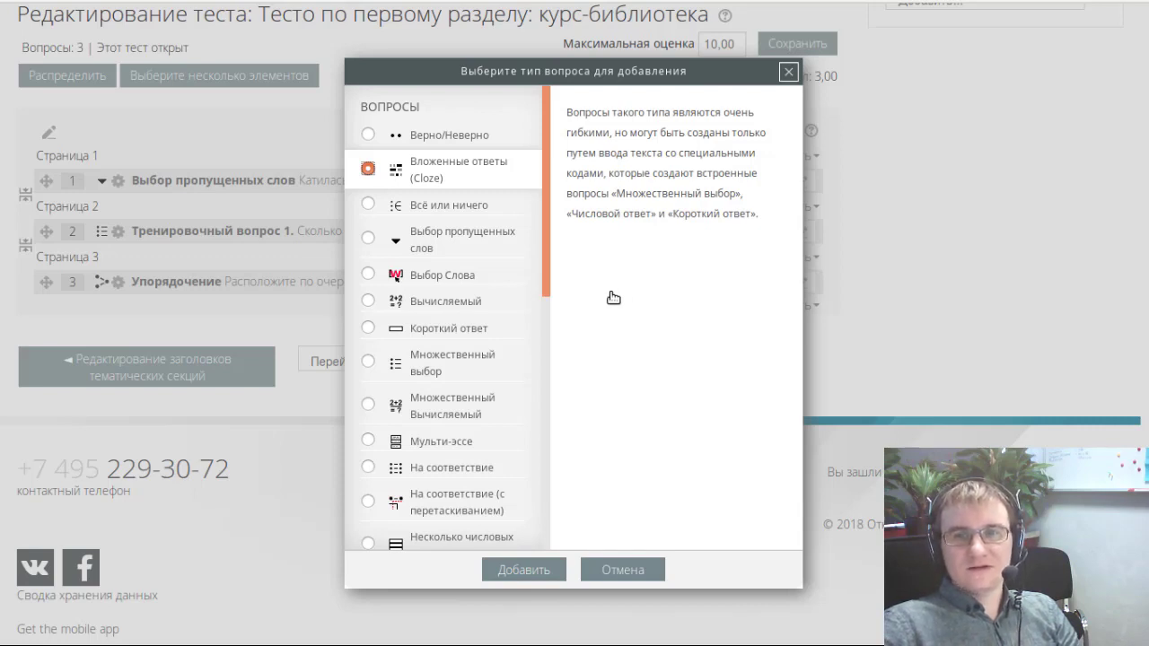
scroll(458, 283, "down", 1)
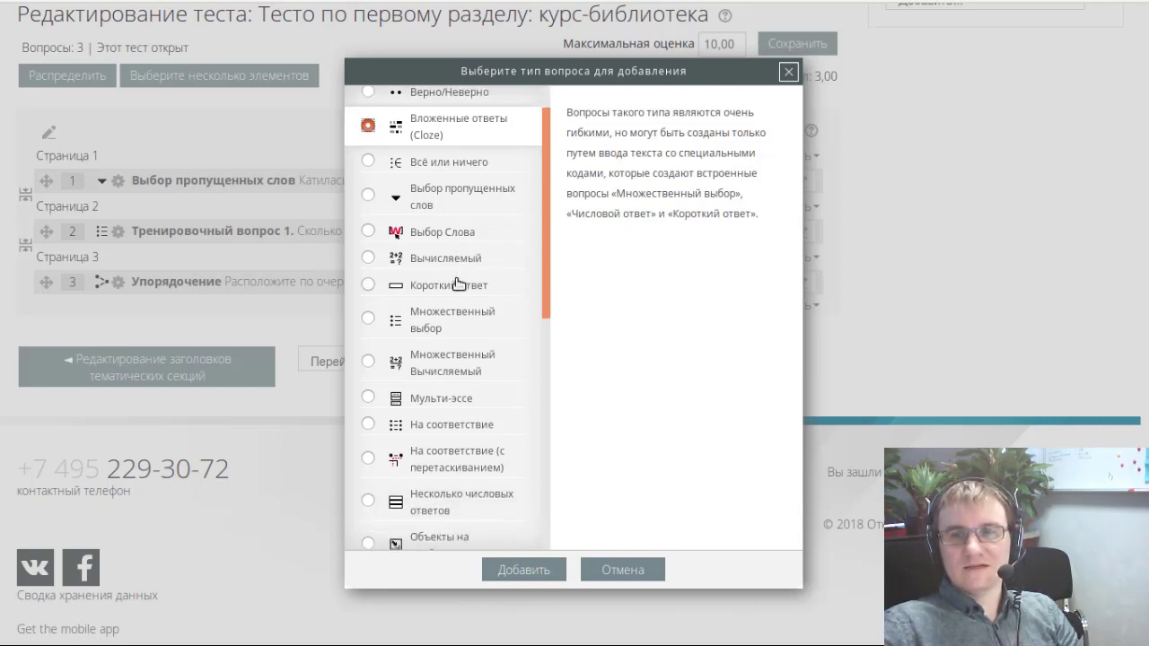
- Read the descriptions of the "Всё или ничего" and "Выбор пропущенных слов" question types
left_click(368, 162)
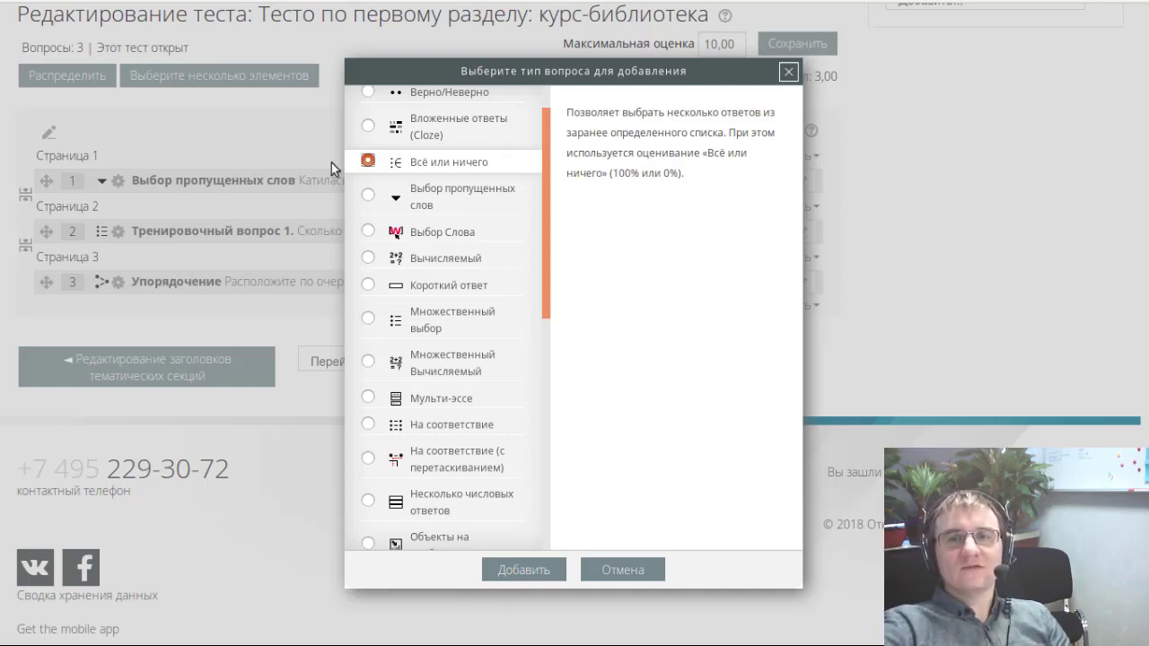
scroll(388, 429, "down", 2)
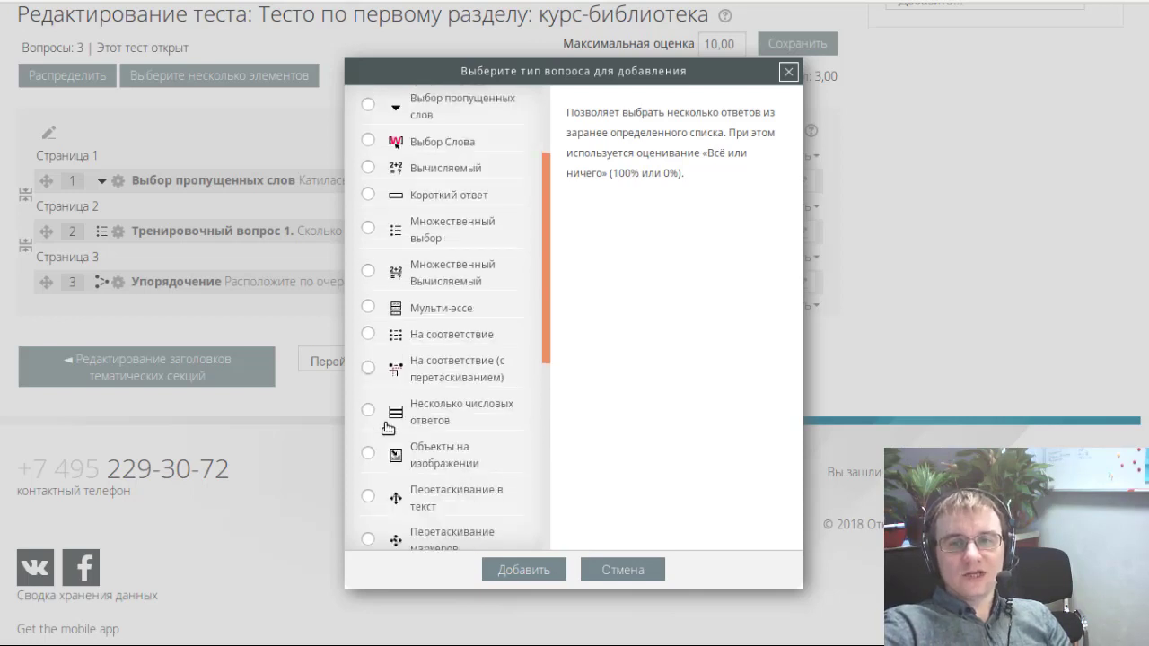
scroll(388, 429, "down", 2)
scroll(388, 368, "up", 2)
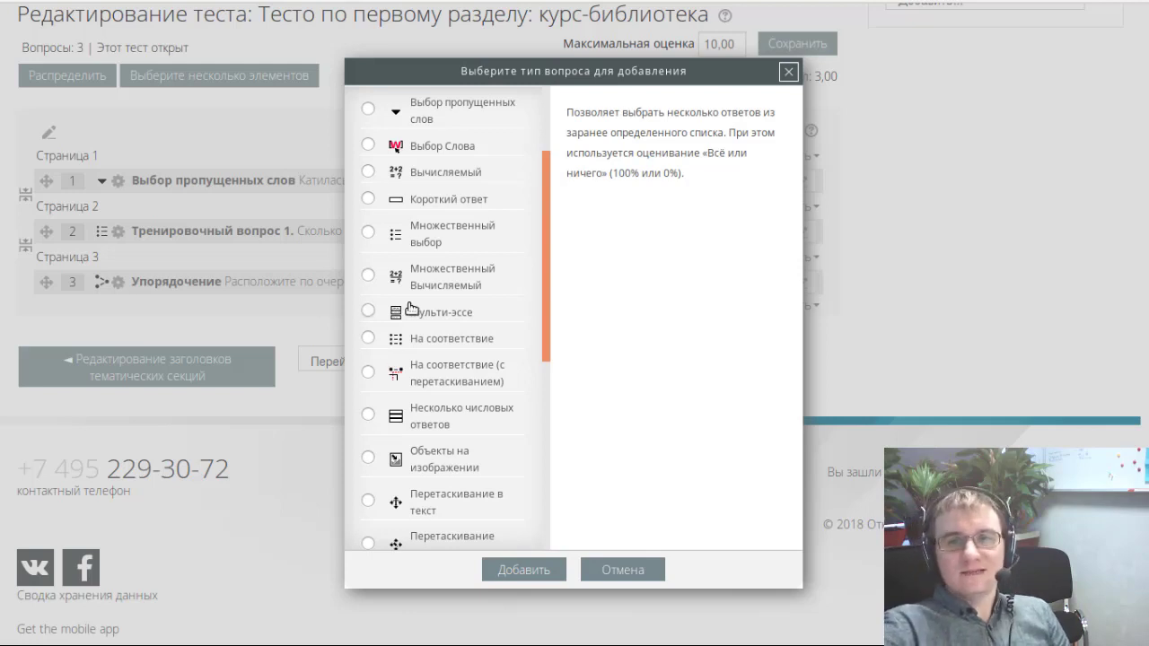
scroll(411, 310, "up", 3)
scroll(415, 323, "down", 1)
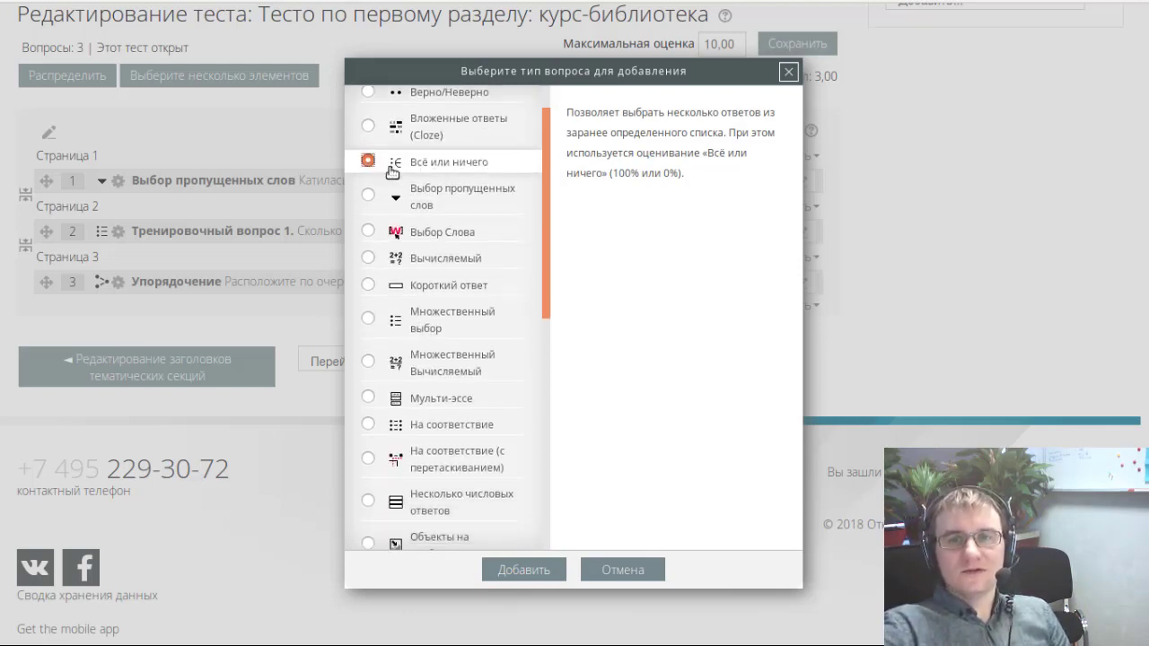
left_click(369, 196)
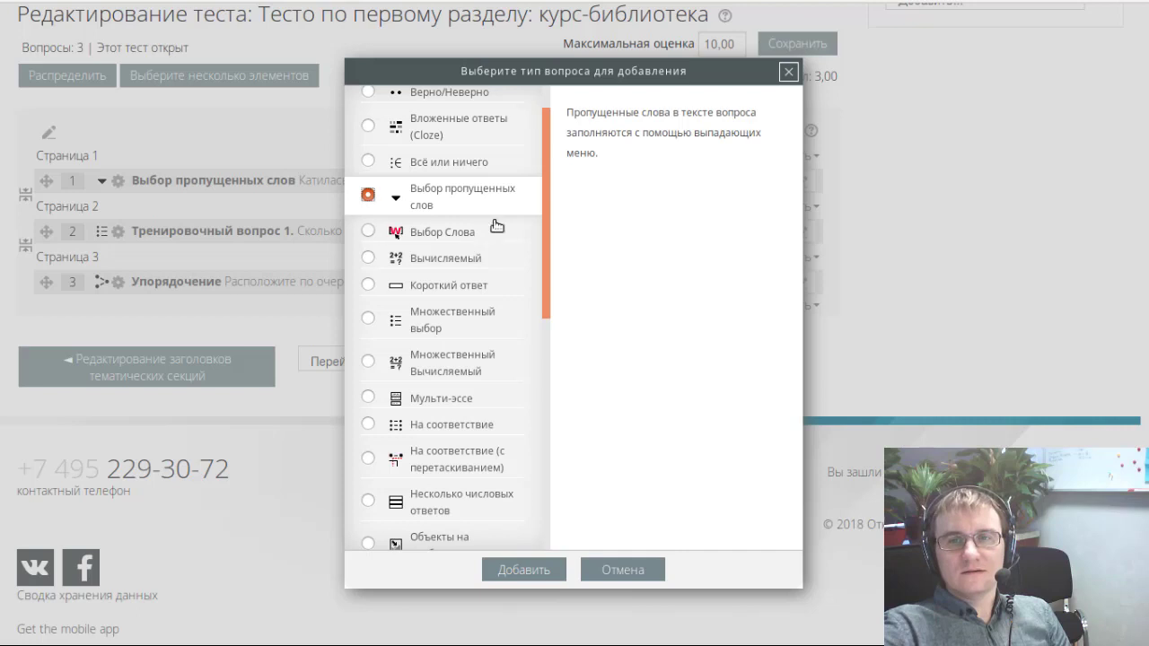
scroll(489, 226, "up", 1)
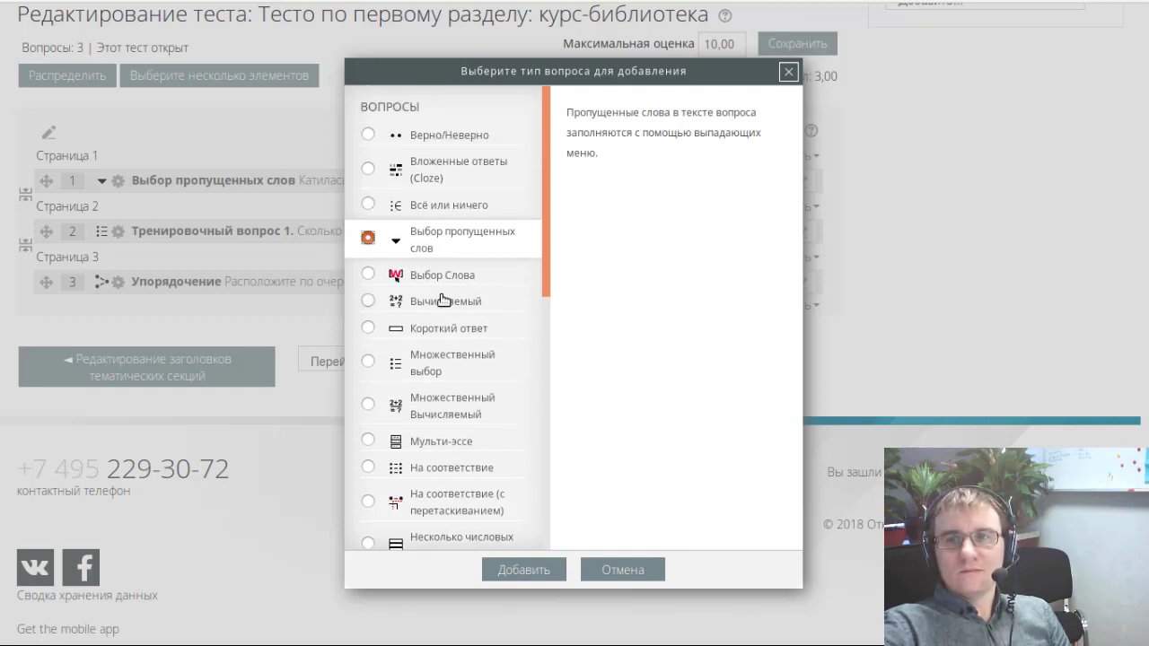
scroll(436, 302, "down", 1)
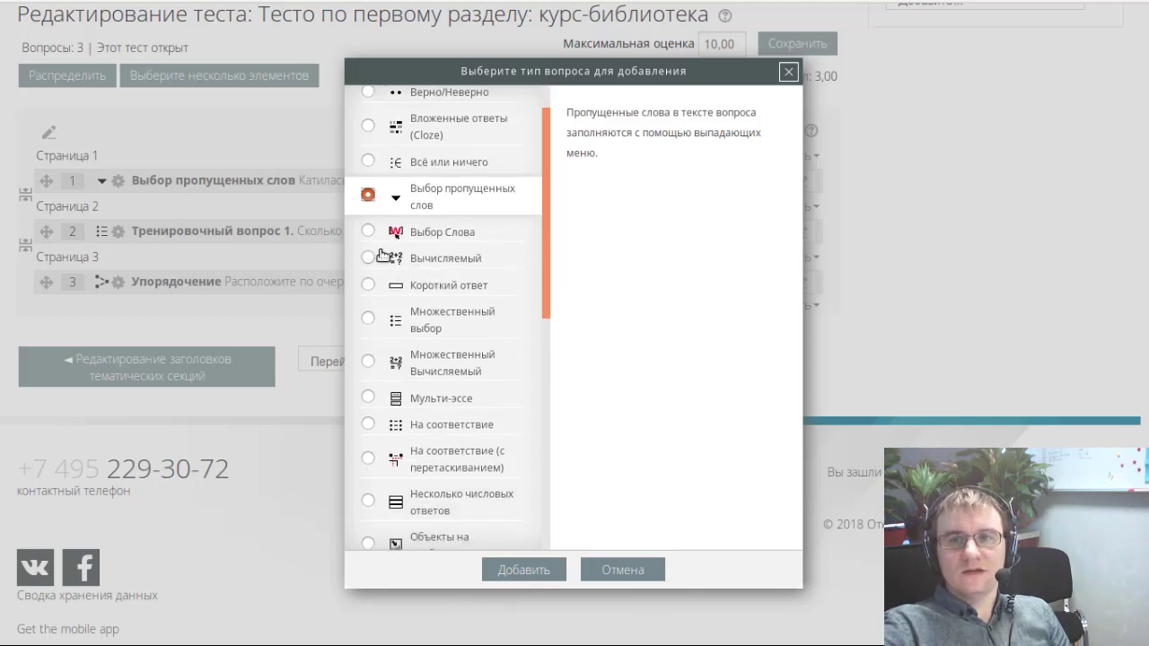
- Read the descriptions of the "Выбор Слова", "Вычисляемый" and "Короткий ответ" question types
scroll(368, 251, "down", 4)
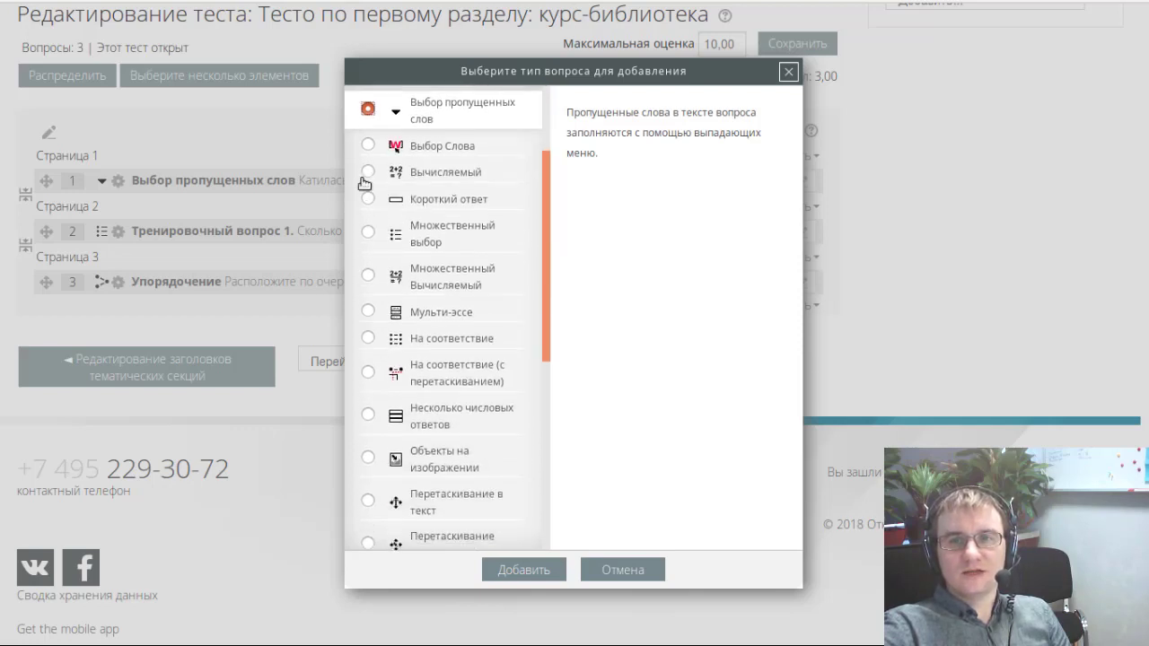
left_click(367, 146)
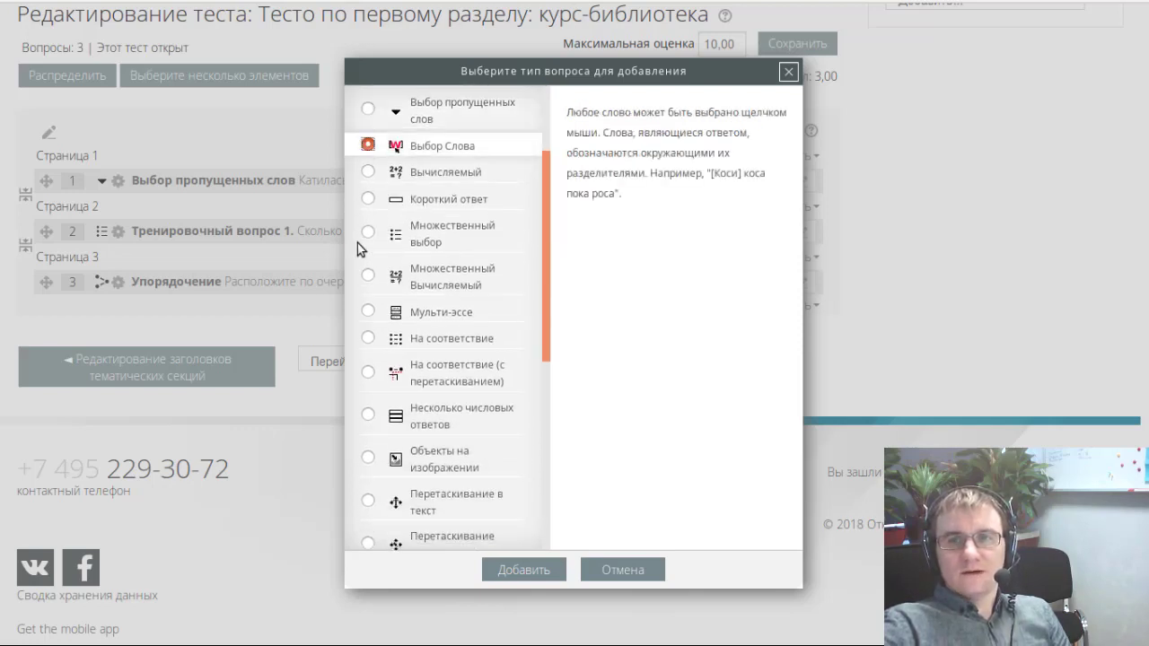
left_click(367, 173)
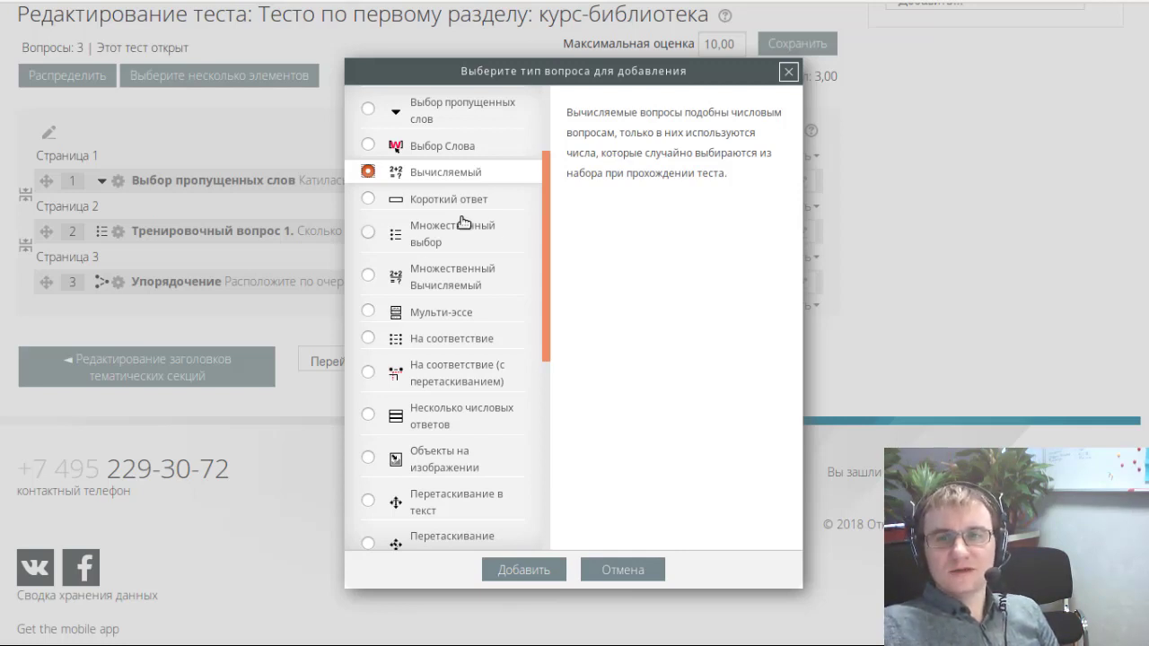
scroll(362, 215, "down", 1)
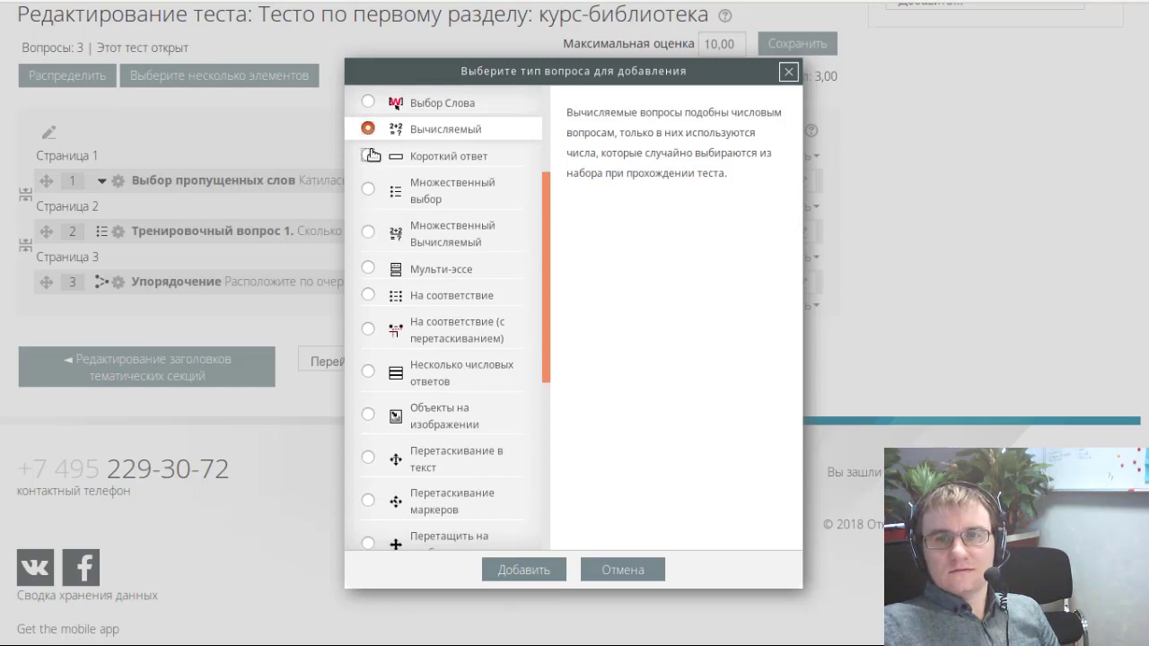
left_click(367, 156)
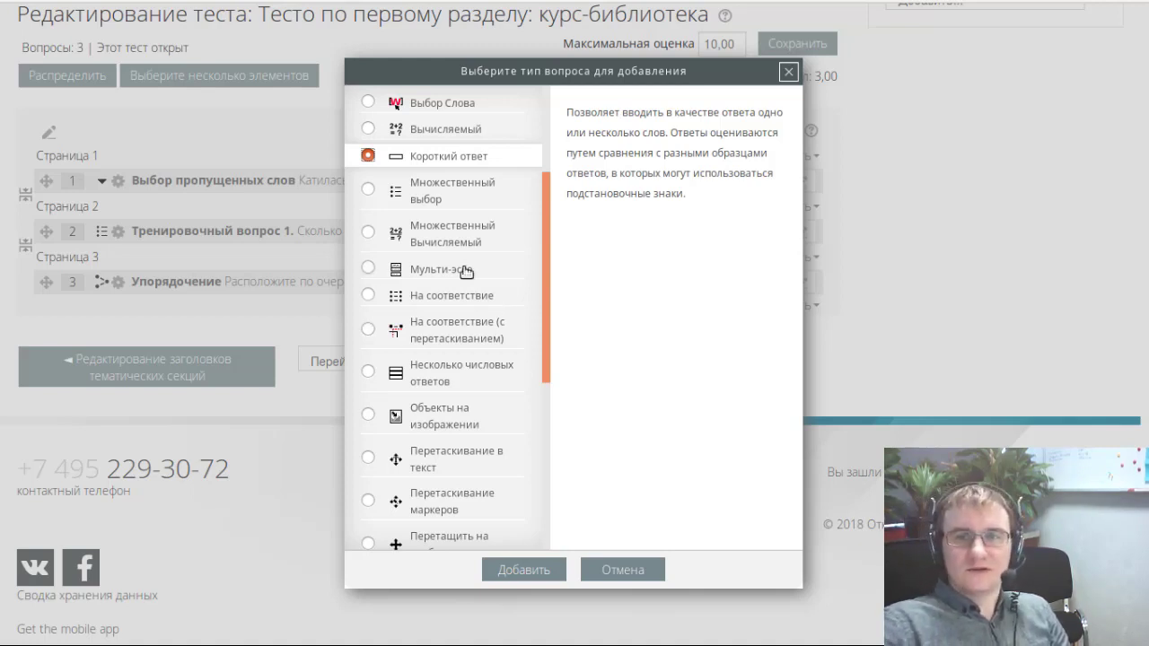
- Read the descriptions of the "Множественный выбор" and "Множественный Вычисляемый" question types
left_click(367, 191)
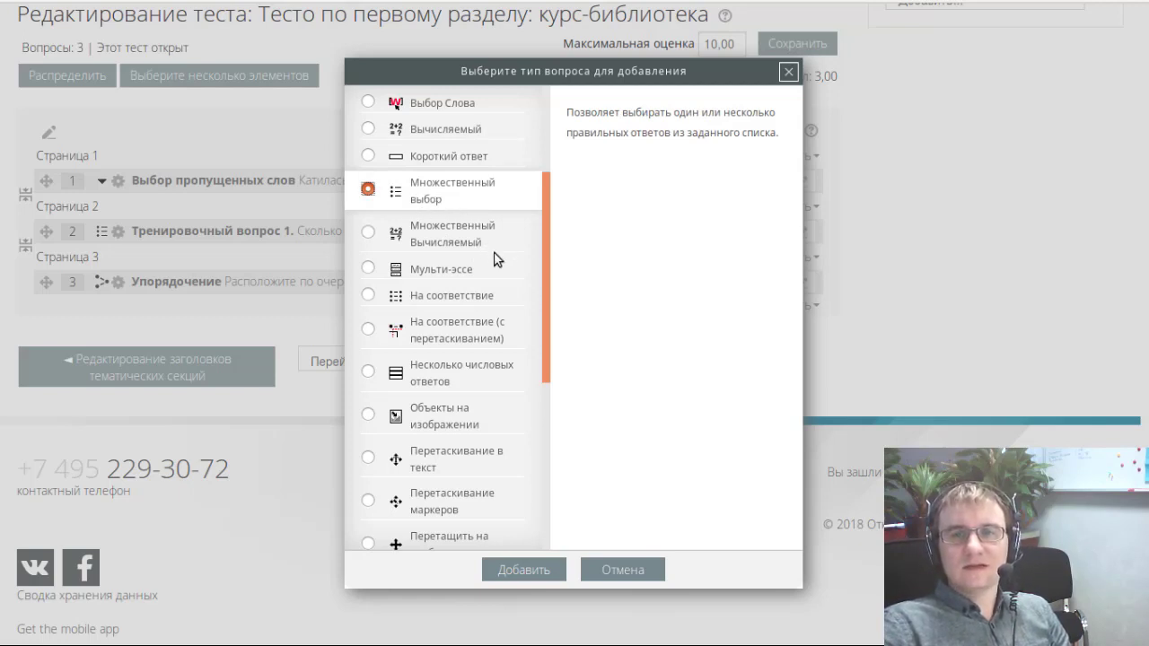
scroll(455, 293, "down", 1)
scroll(369, 172, "down", 2)
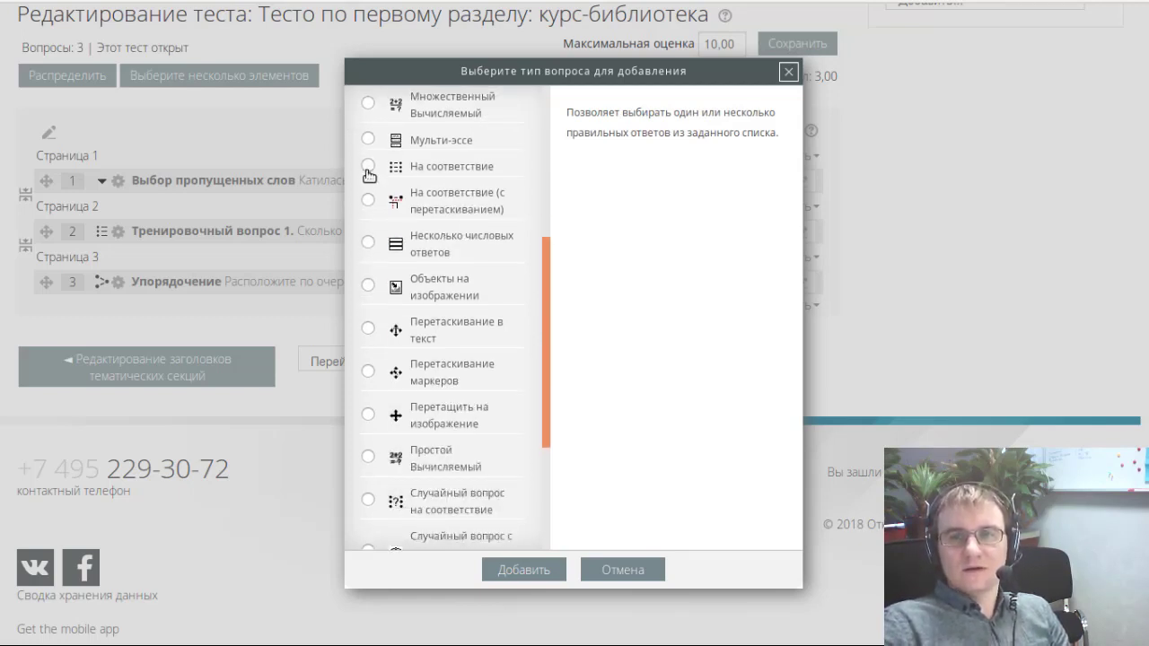
scroll(369, 172, "up", 1)
left_click(368, 148)
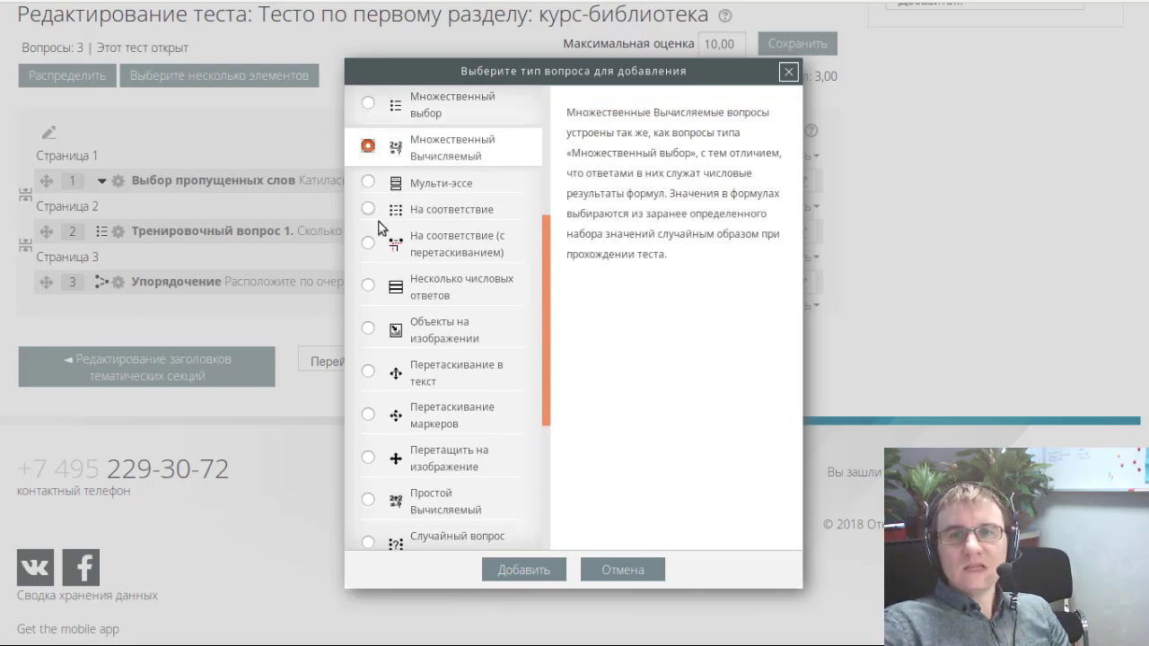
scroll(437, 263, "up", 3)
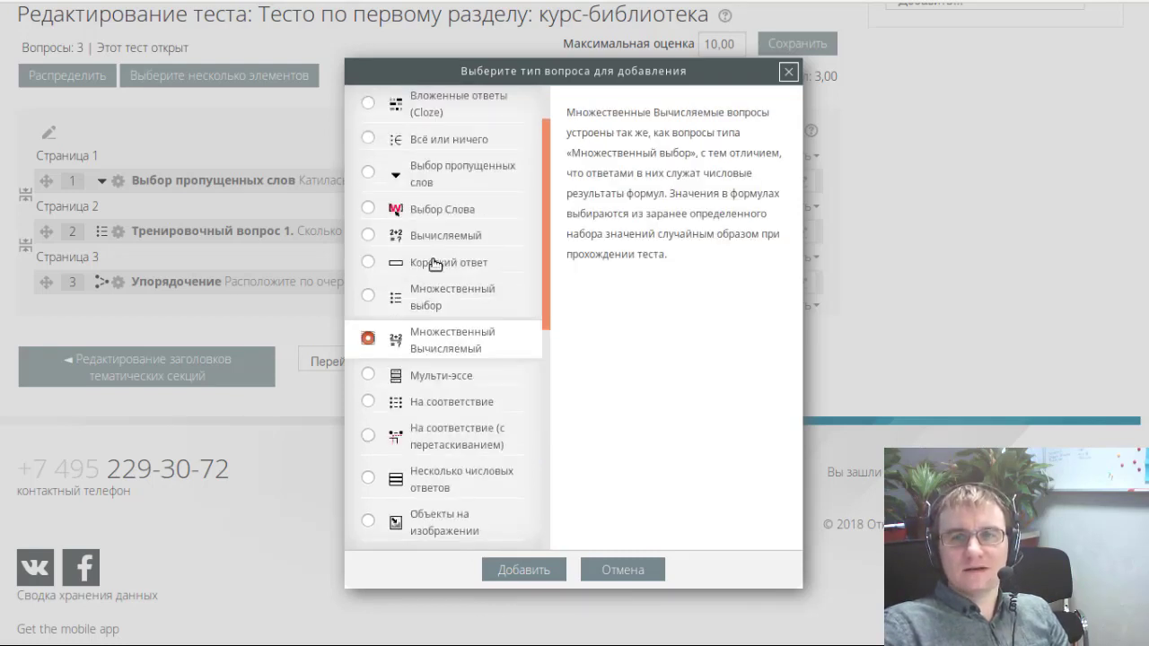
scroll(431, 266, "down", 4)
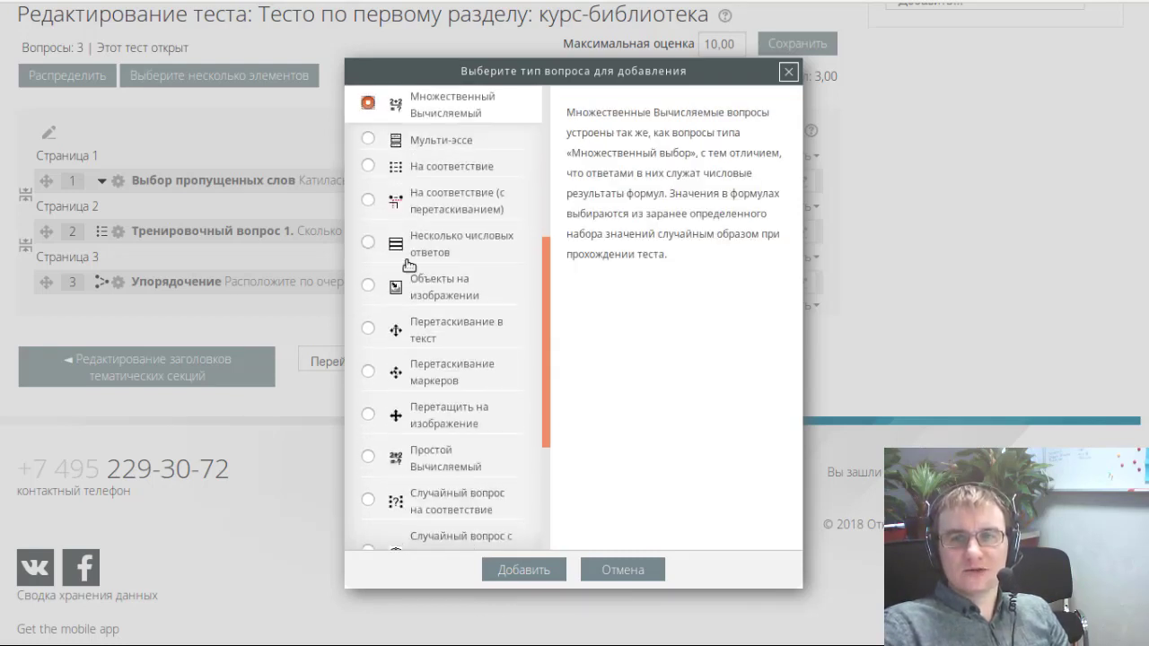
- Read the descriptions of the "Мульти-эссе", "На соответствие" and "На соответствие (с перетаскиванием)" question types
left_click(369, 139)
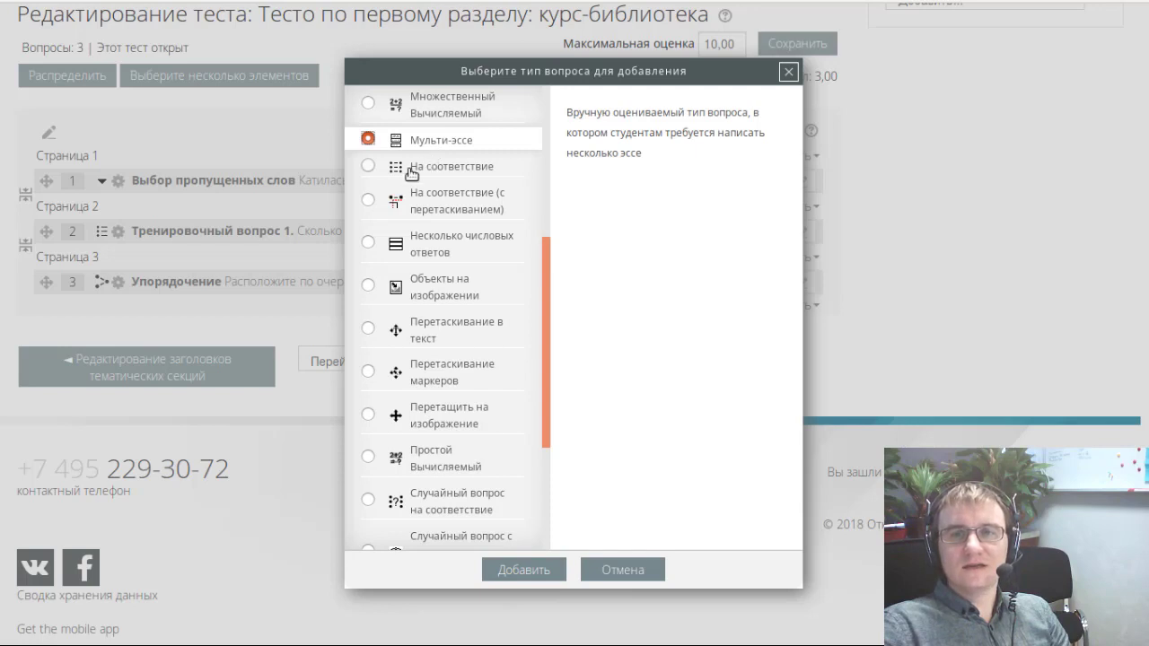
left_click(366, 166)
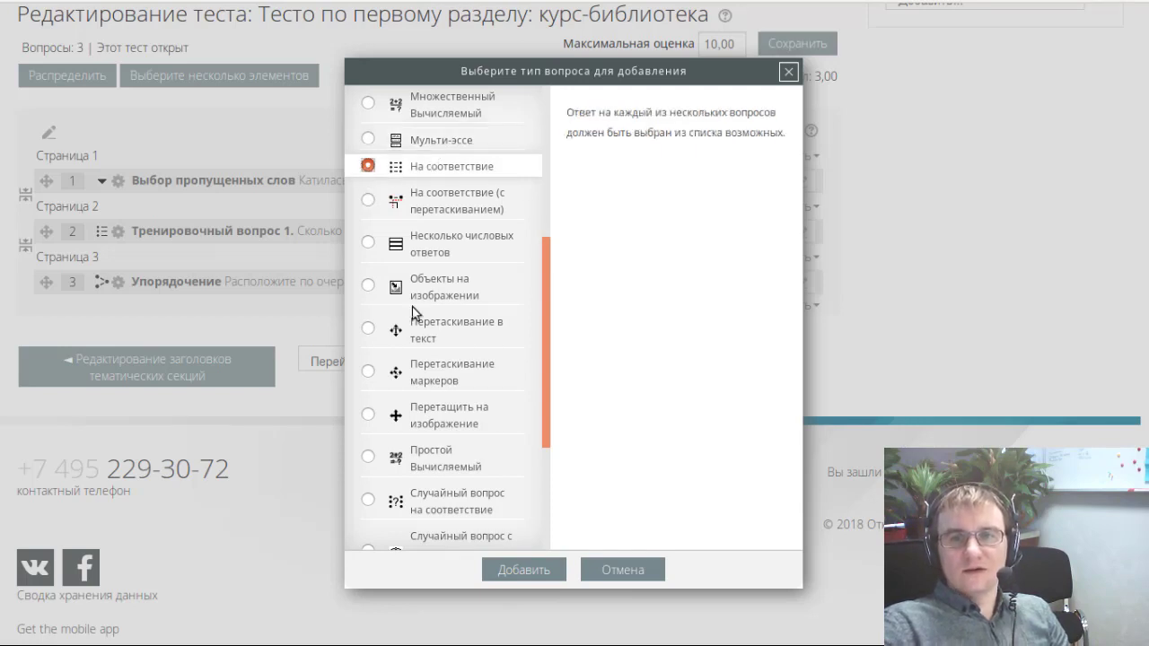
scroll(415, 312, "down", 1)
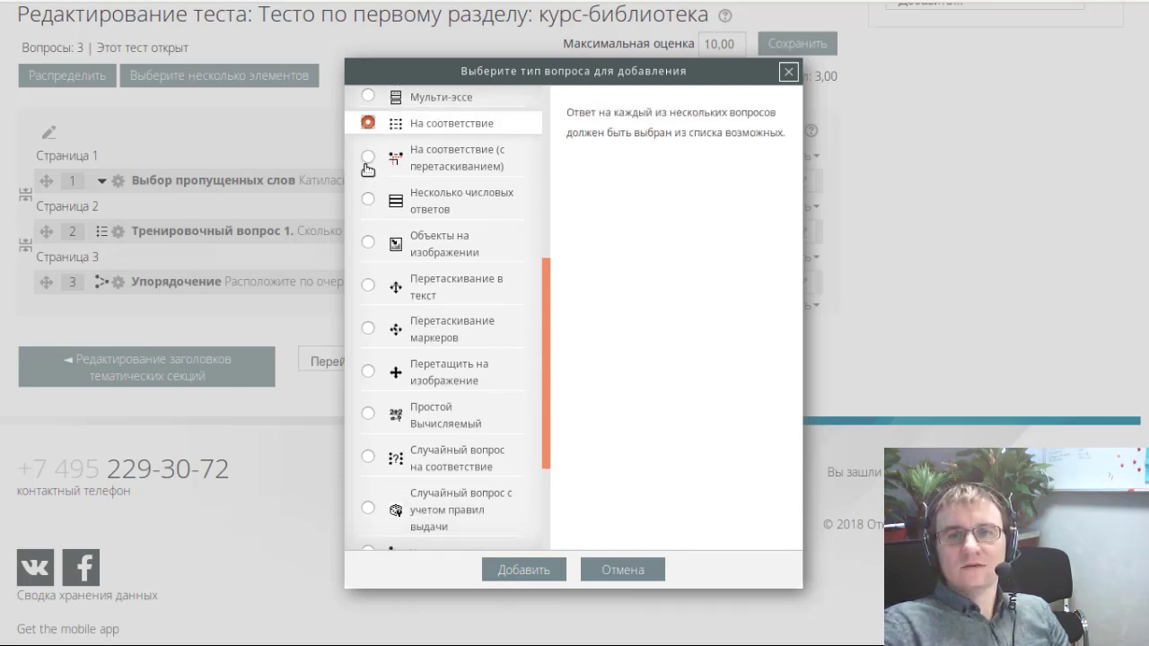
left_click(368, 158)
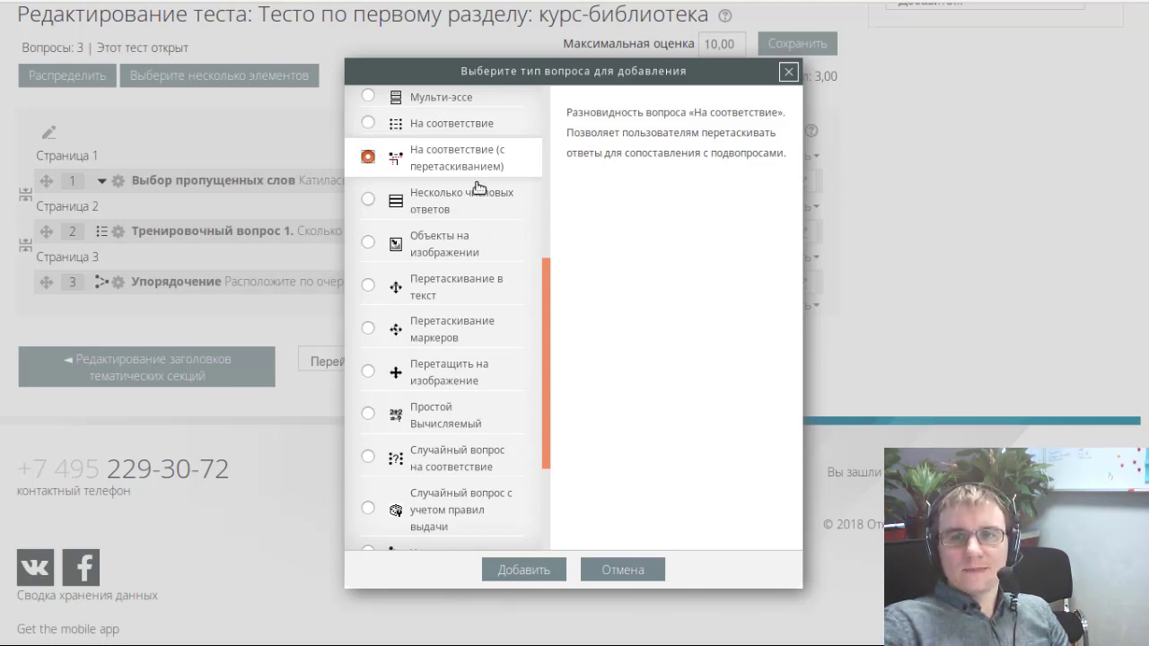
- Read the descriptions of the "Несколько числовых ответов" and "Объекты на изображении" question types
scroll(422, 202, "down", 1)
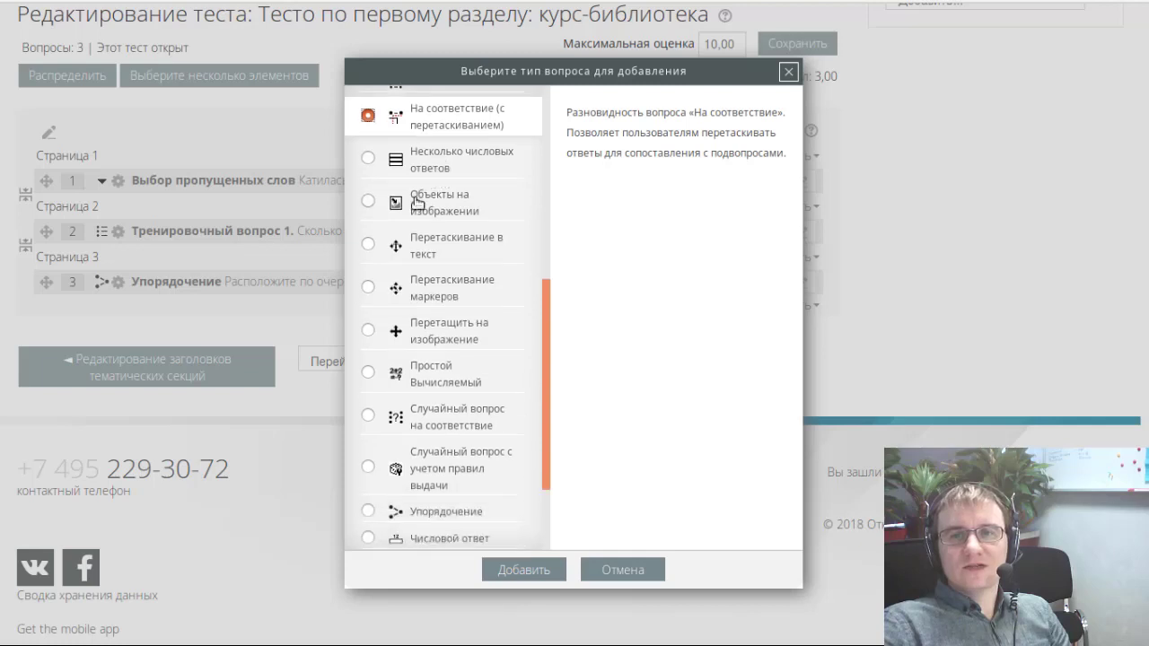
left_click(369, 156)
scroll(429, 314, "down", 2)
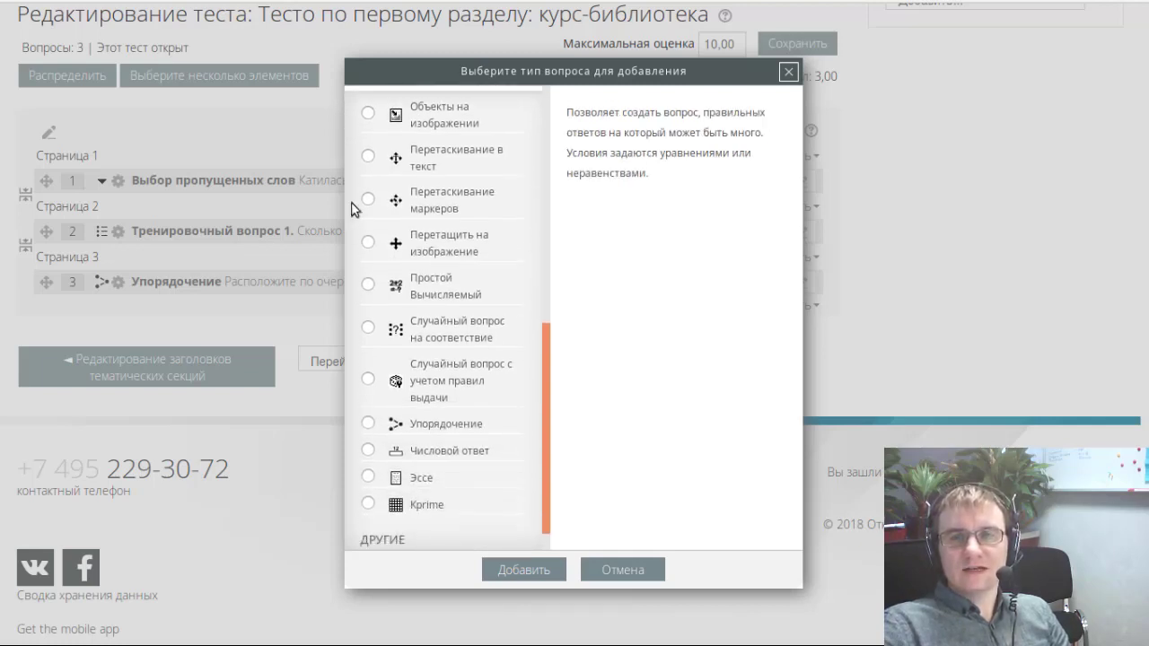
left_click(370, 114)
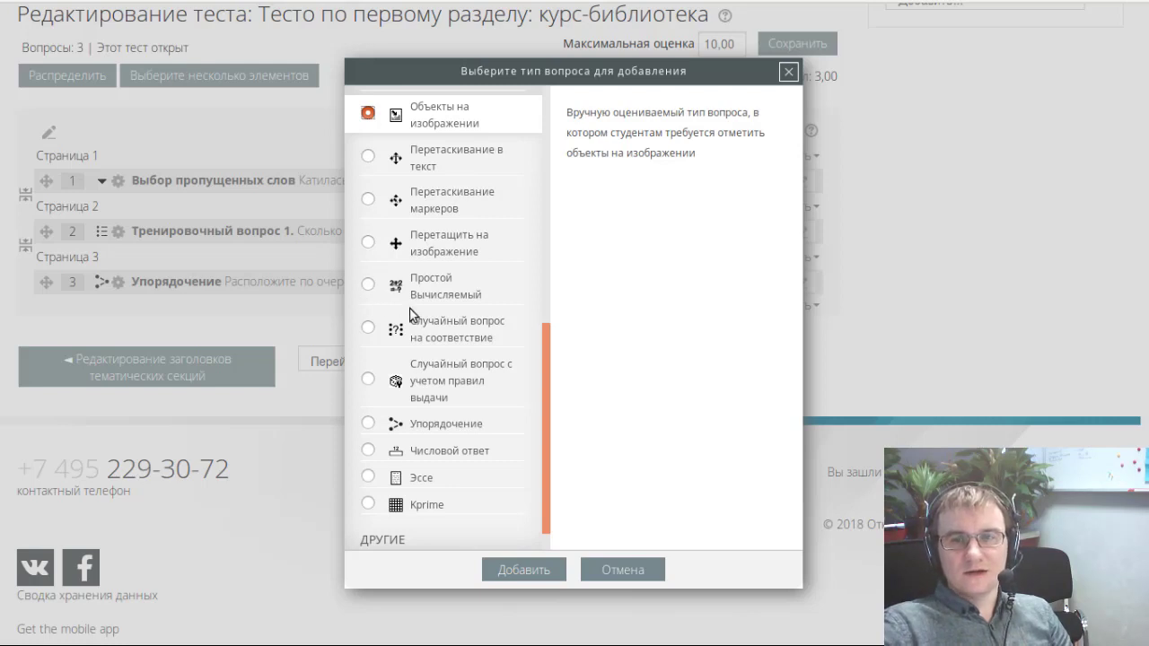
scroll(413, 316, "up", 2)
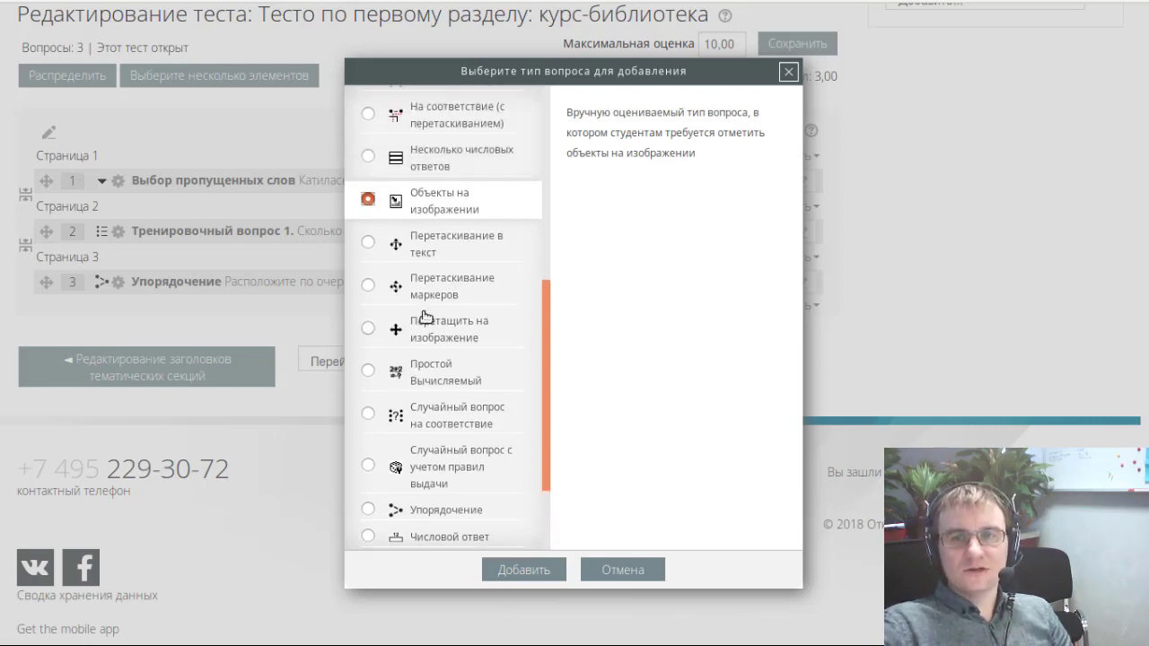
scroll(421, 316, "down", 2)
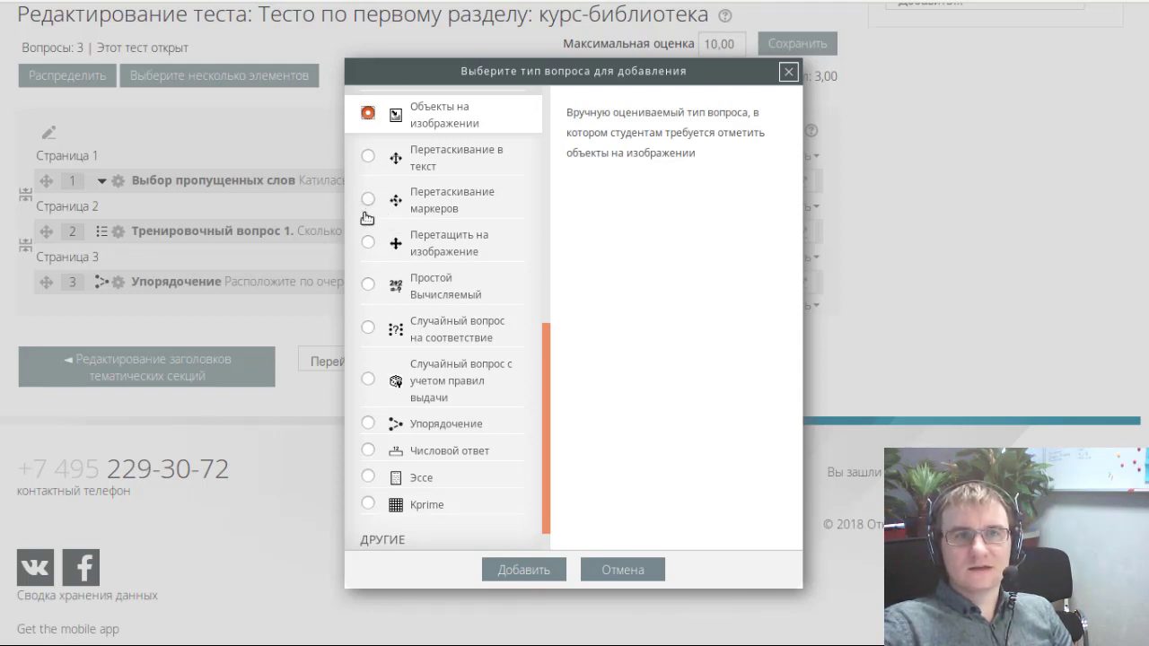
- Read the descriptions of the drag-and-drop question types "Перетаскивание в текст", "Перетаскивание маркеров" and "Перетащить на изображение"
left_click(367, 156)
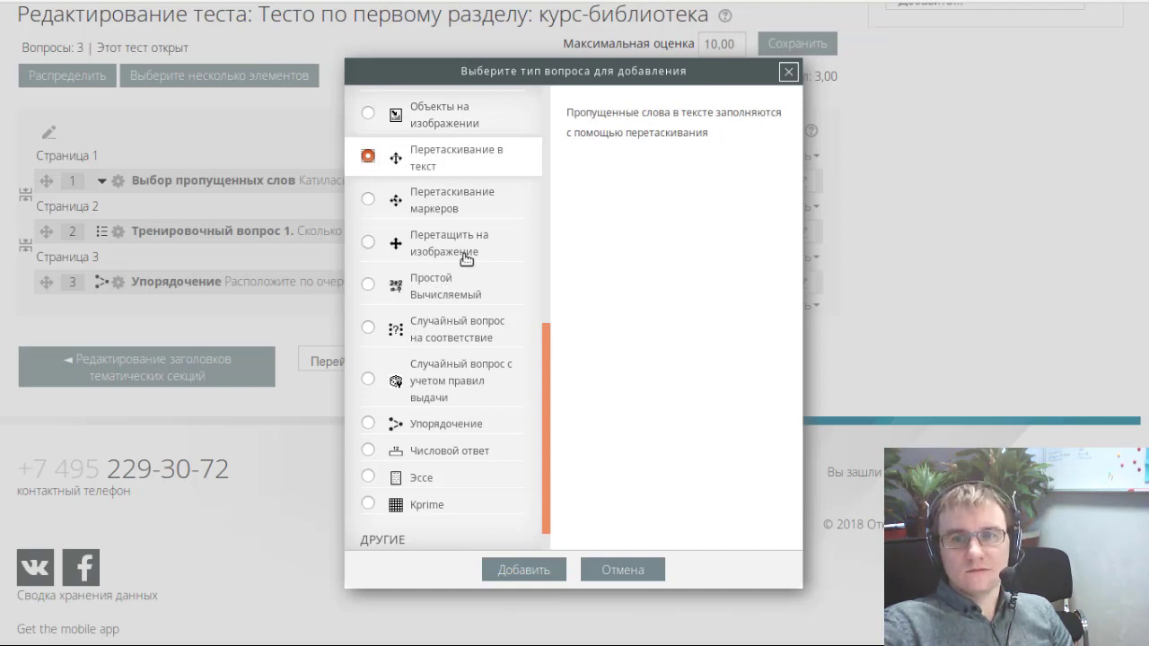
left_click(367, 199)
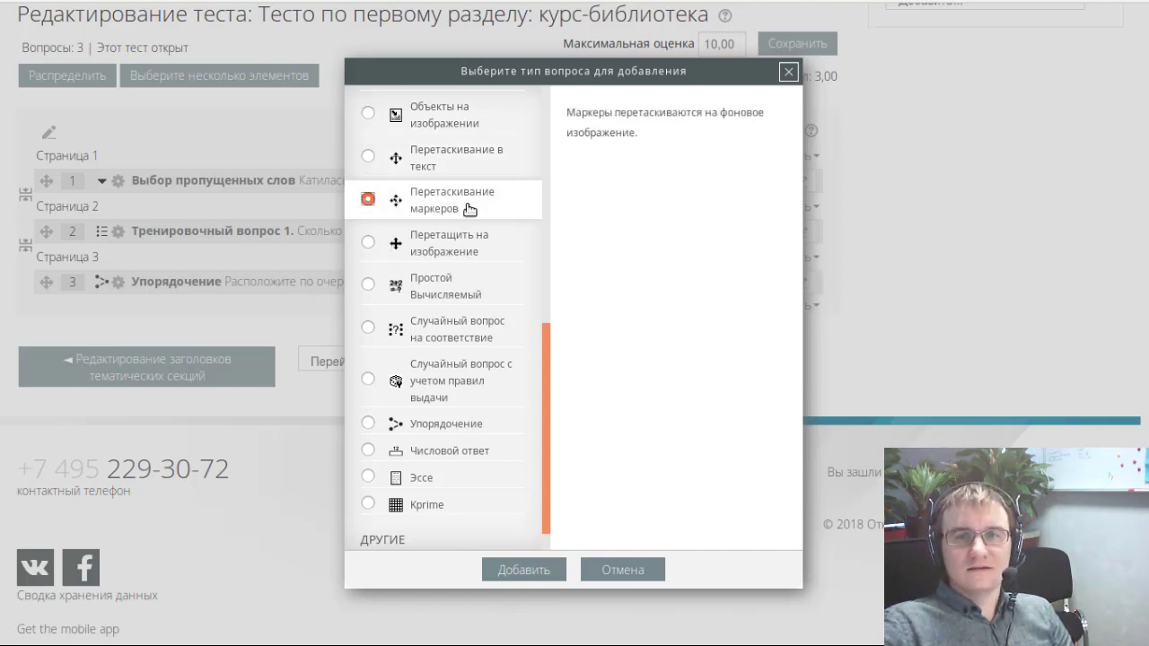
left_click(368, 242)
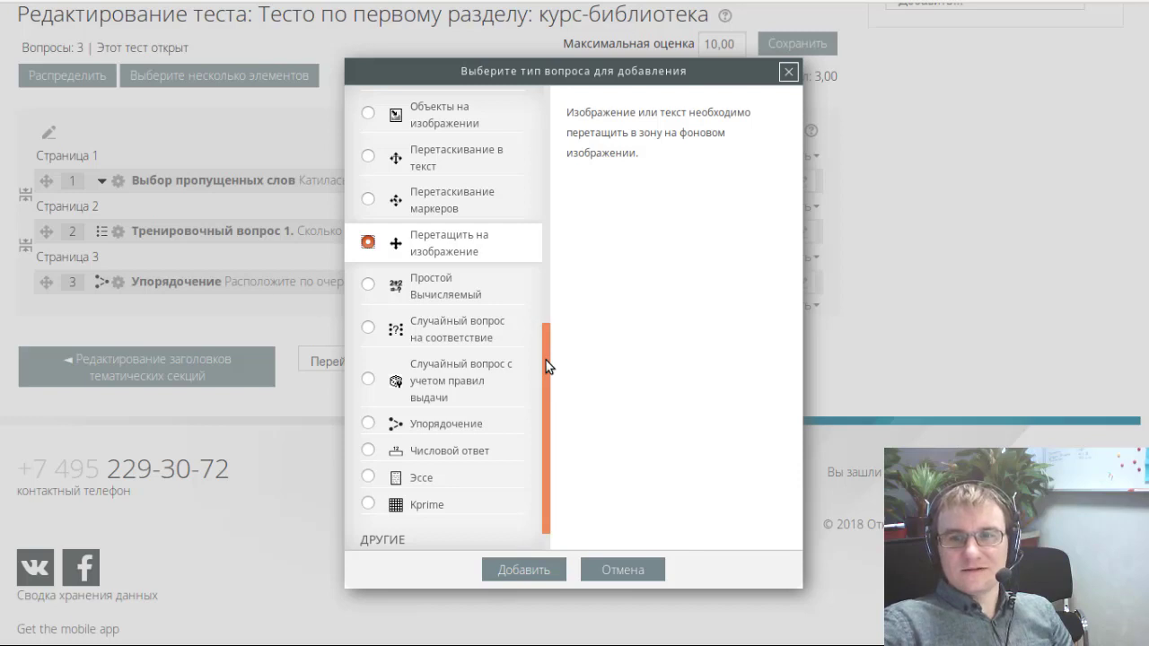
- Read the descriptions of the "Простой Вычисляемый", "Случайный вопрос на соответствие" and "Случайный вопрос с учетом правил выдачи" question types
left_click(369, 285)
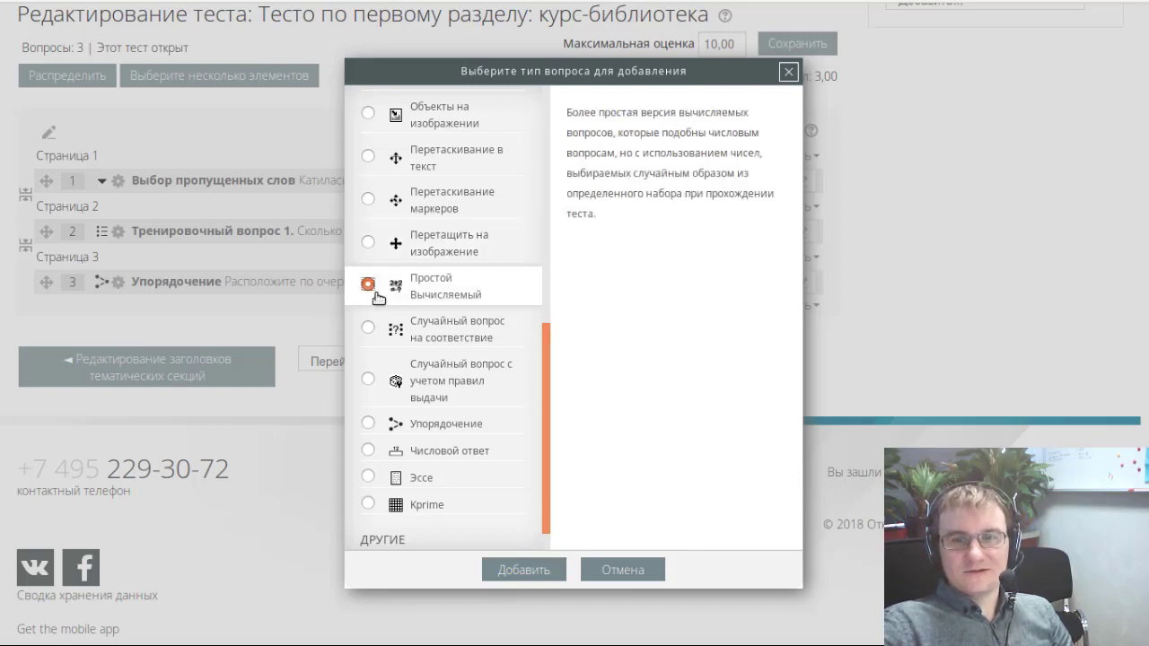
scroll(427, 420, "down", 1)
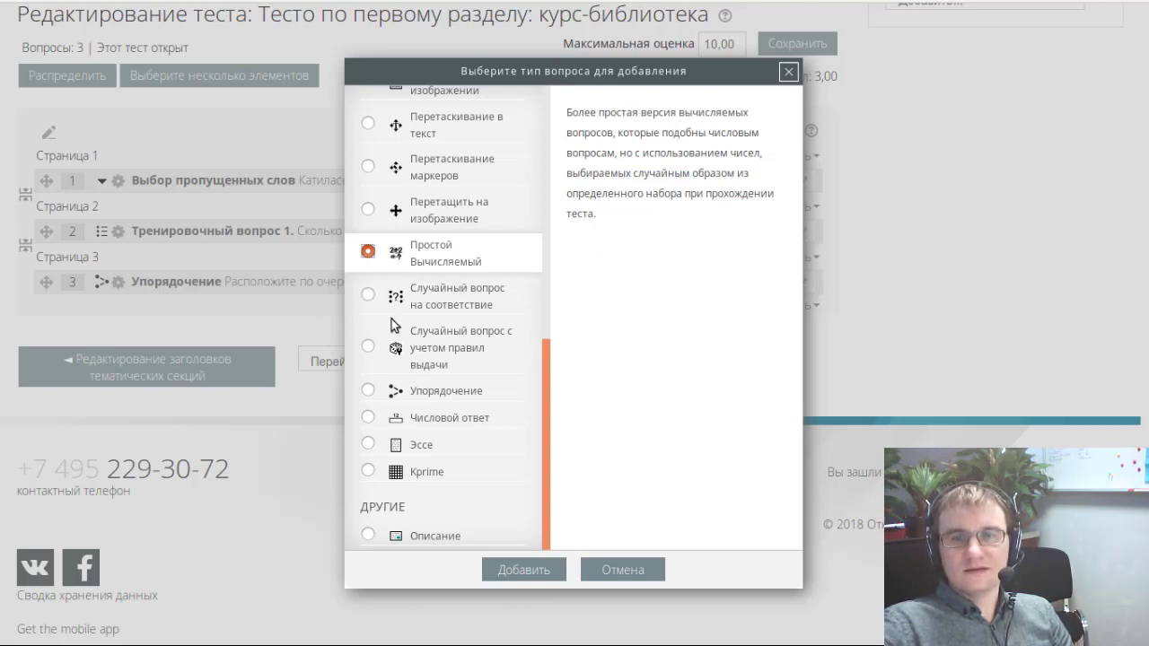
left_click(368, 296)
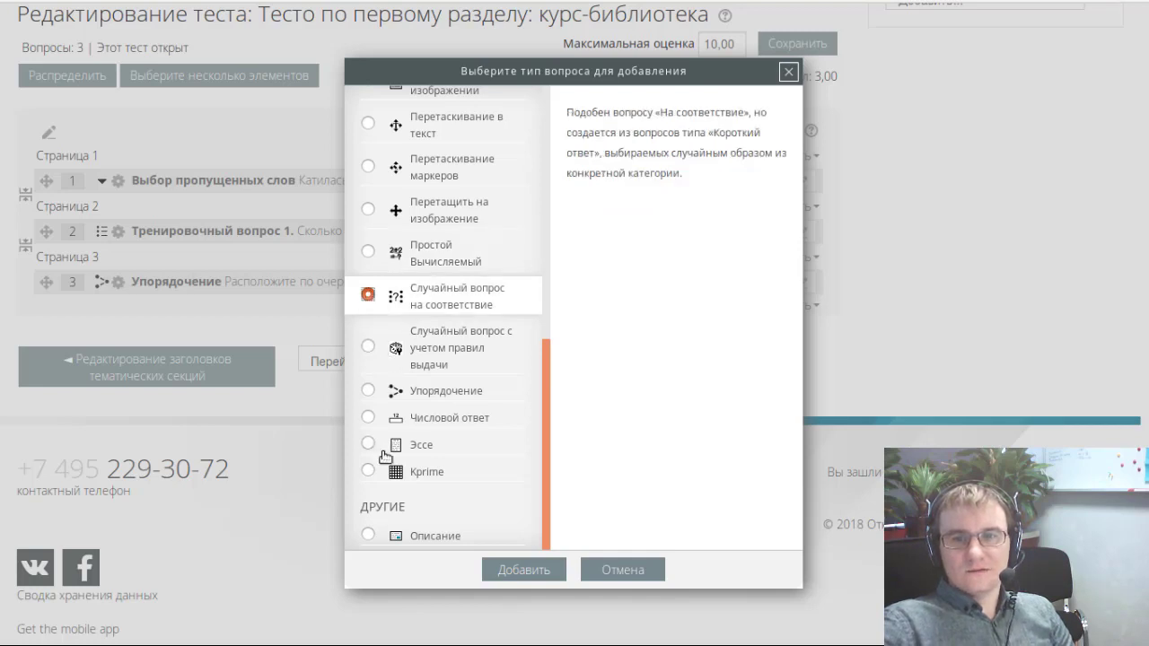
left_click(368, 347)
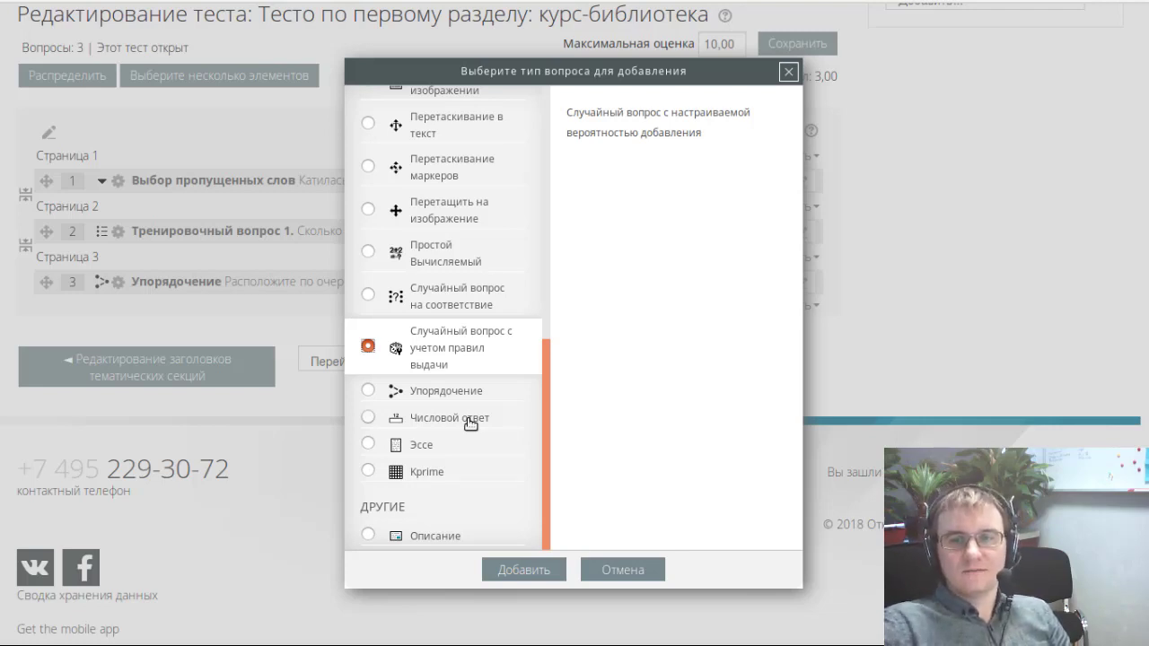
- Read the descriptions of the "Числовой ответ", "Эссе" and "Kprime" question types
left_click(368, 418)
left_click(369, 444)
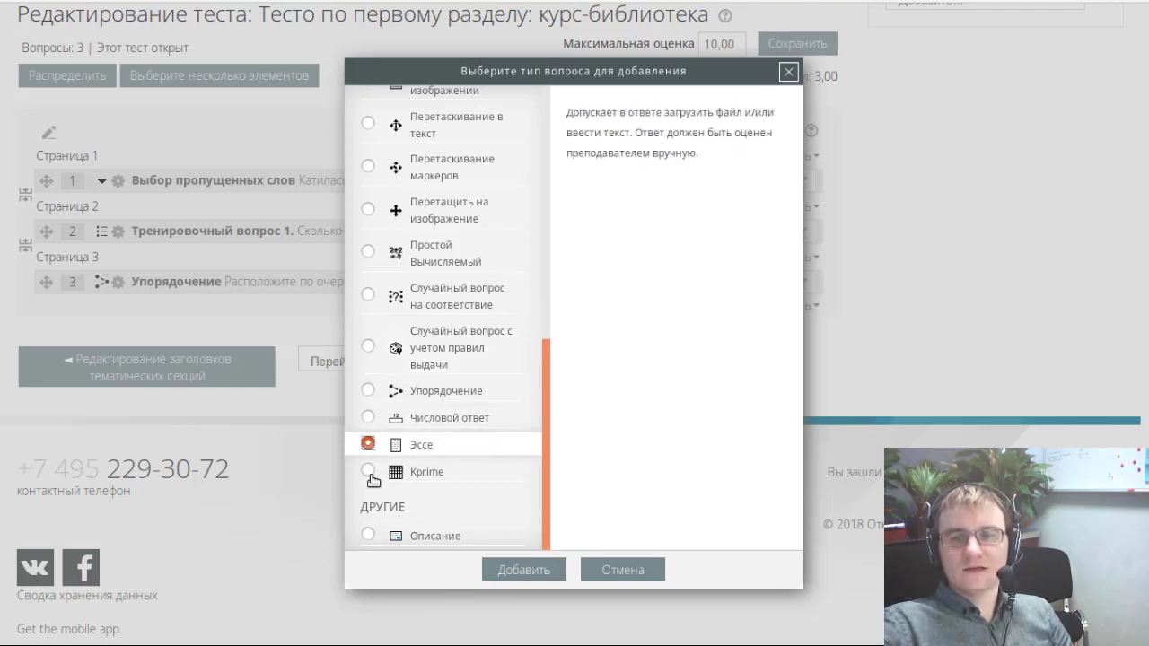
left_click(369, 472)
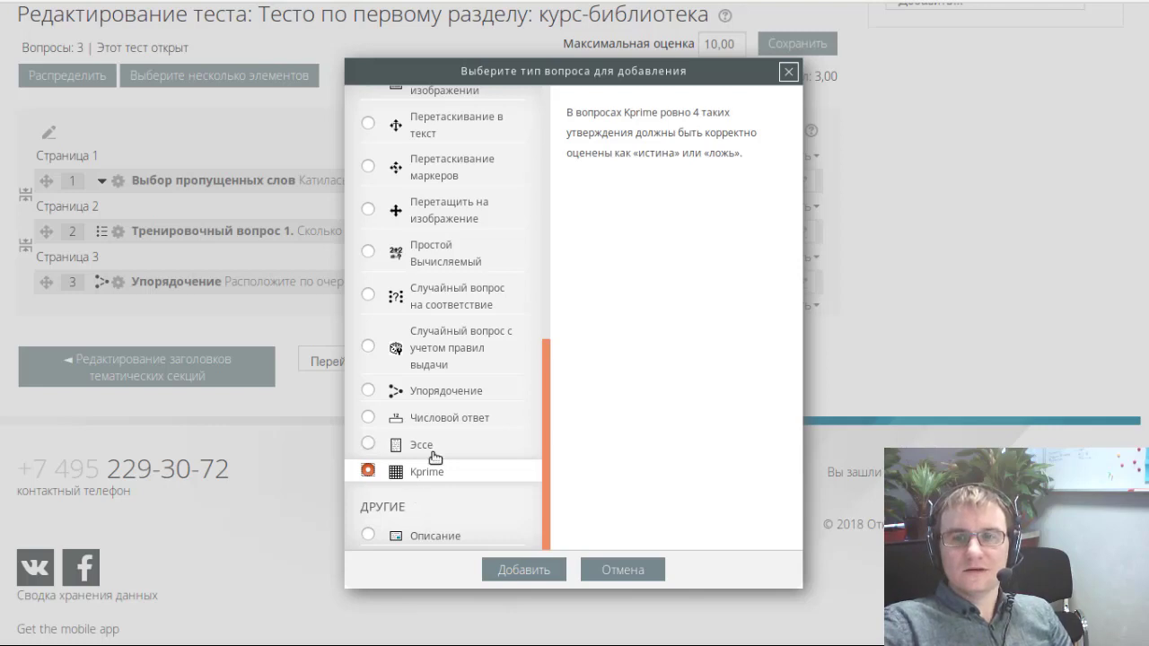
- Read the descriptions of the "Простой Вычисляемый" and "На соответствие" question types
left_click_drag(538, 472, 528, 355)
scroll(543, 244, "up", 1)
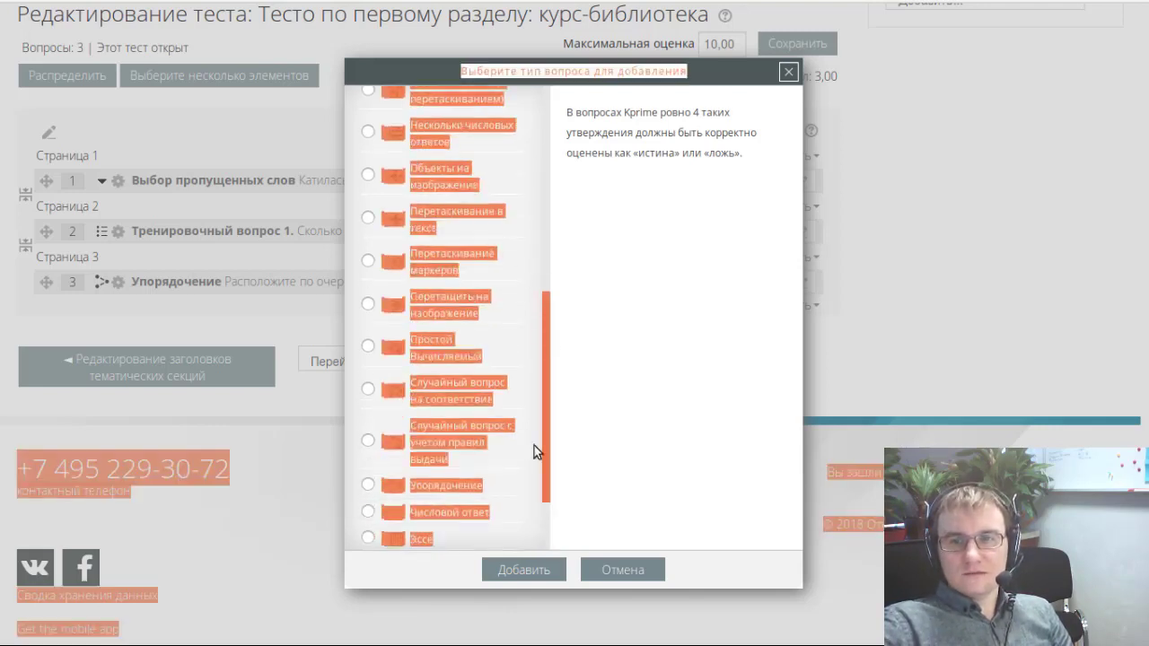
left_click(492, 354)
scroll(443, 326, "up", 2)
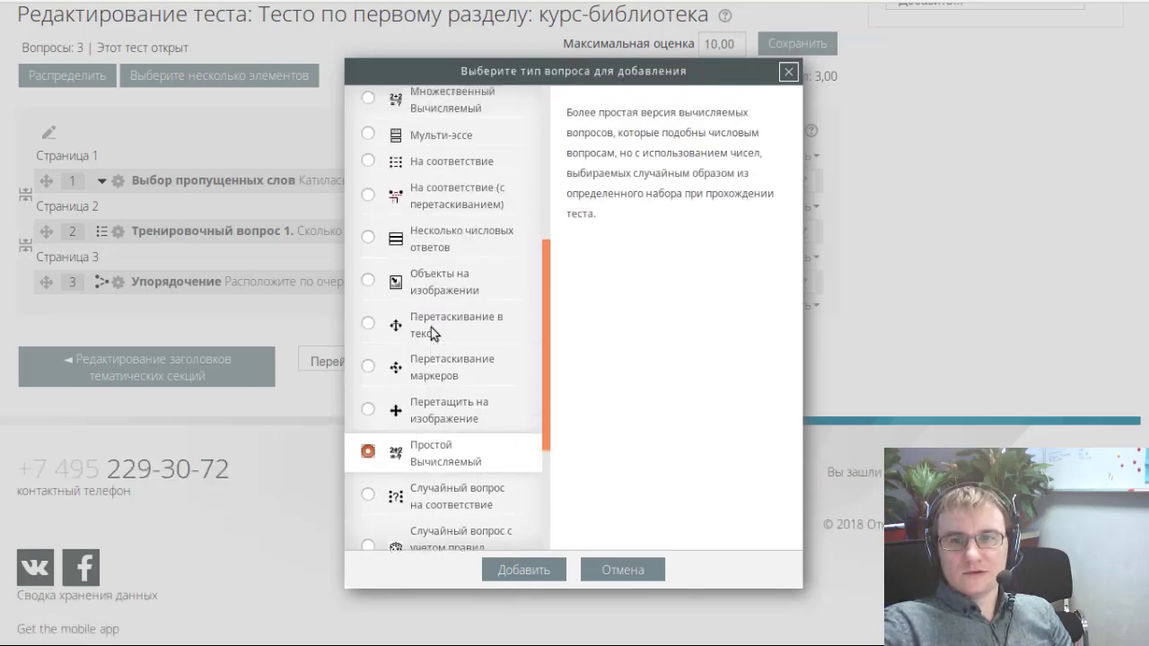
scroll(422, 329, "up", 3)
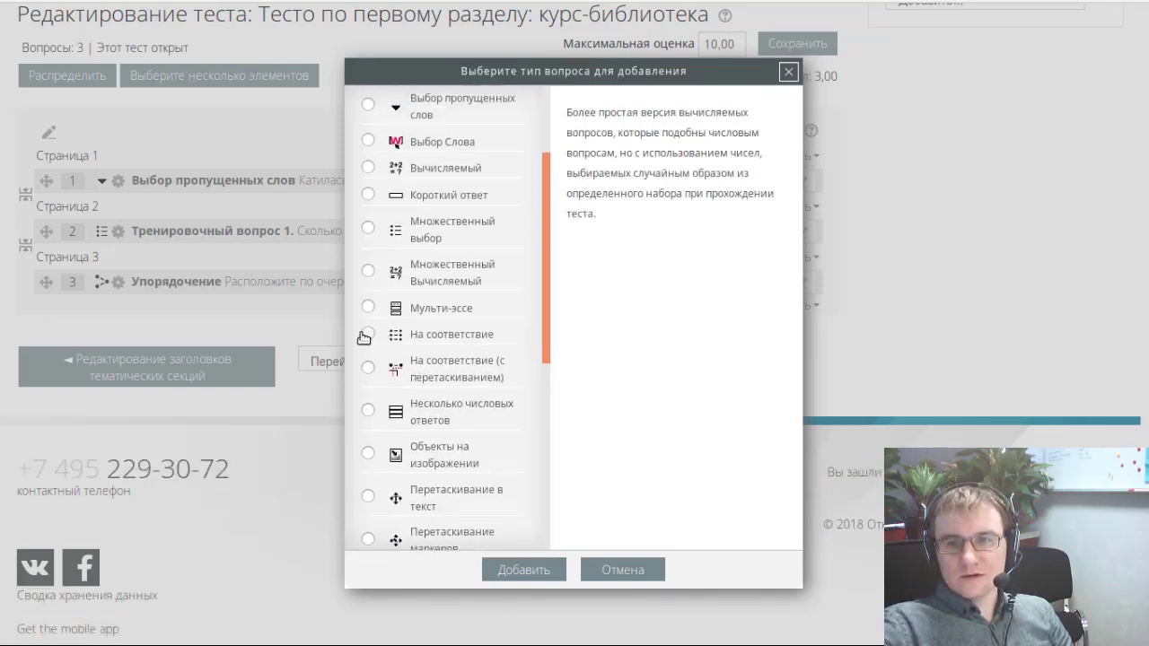
left_click(365, 337)
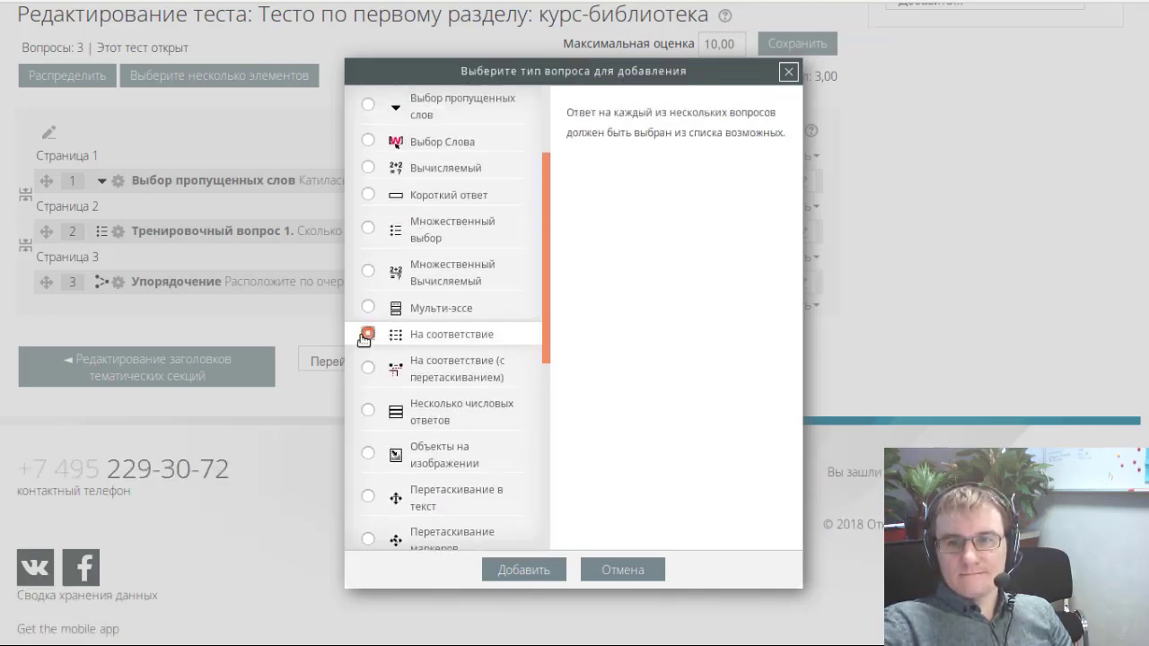
- Add a new "Множественный выбор" question to the quiz and confirm leaving the current page
left_click(366, 226)
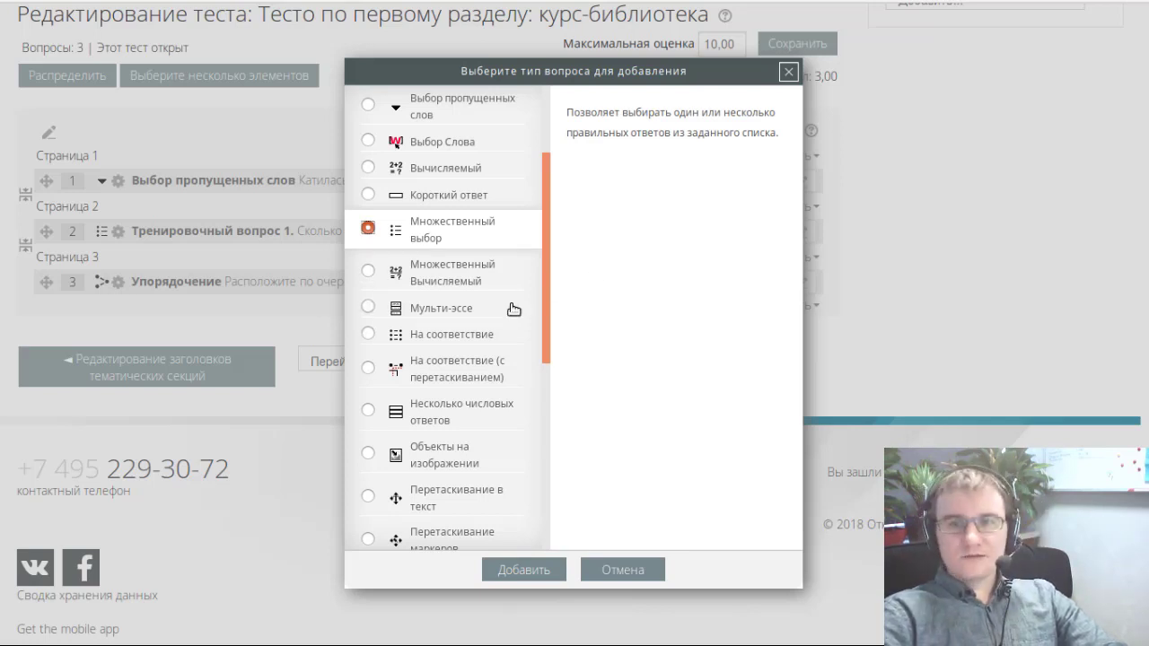
scroll(513, 310, "down", 1)
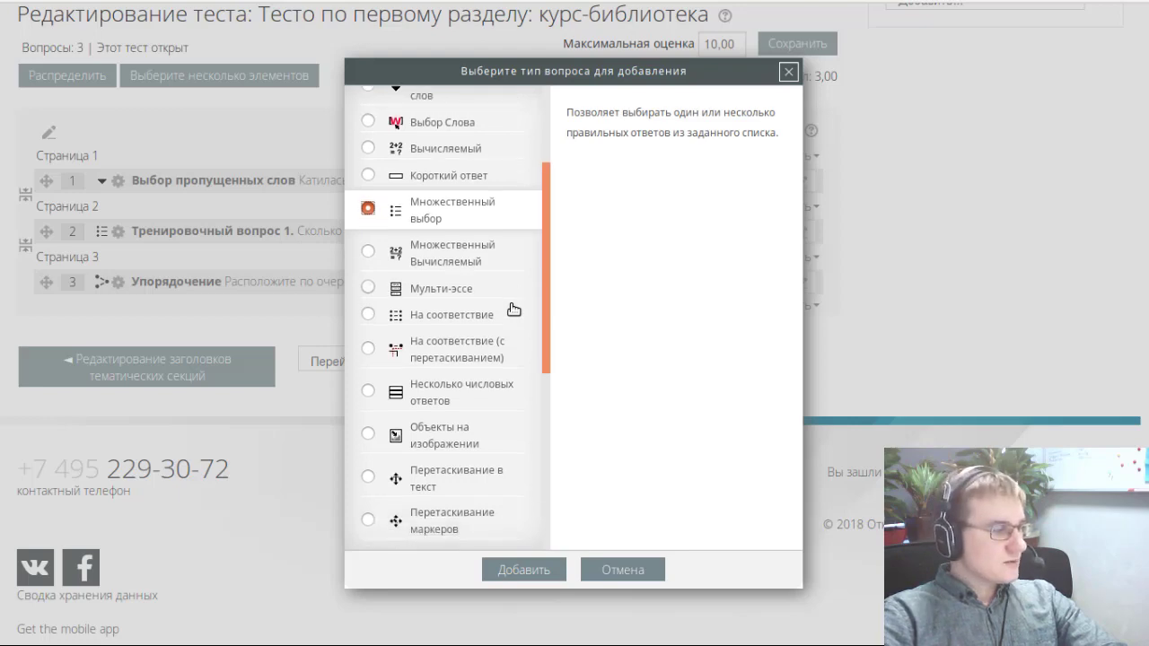
scroll(514, 310, "up", 2)
scroll(514, 310, "down", 6)
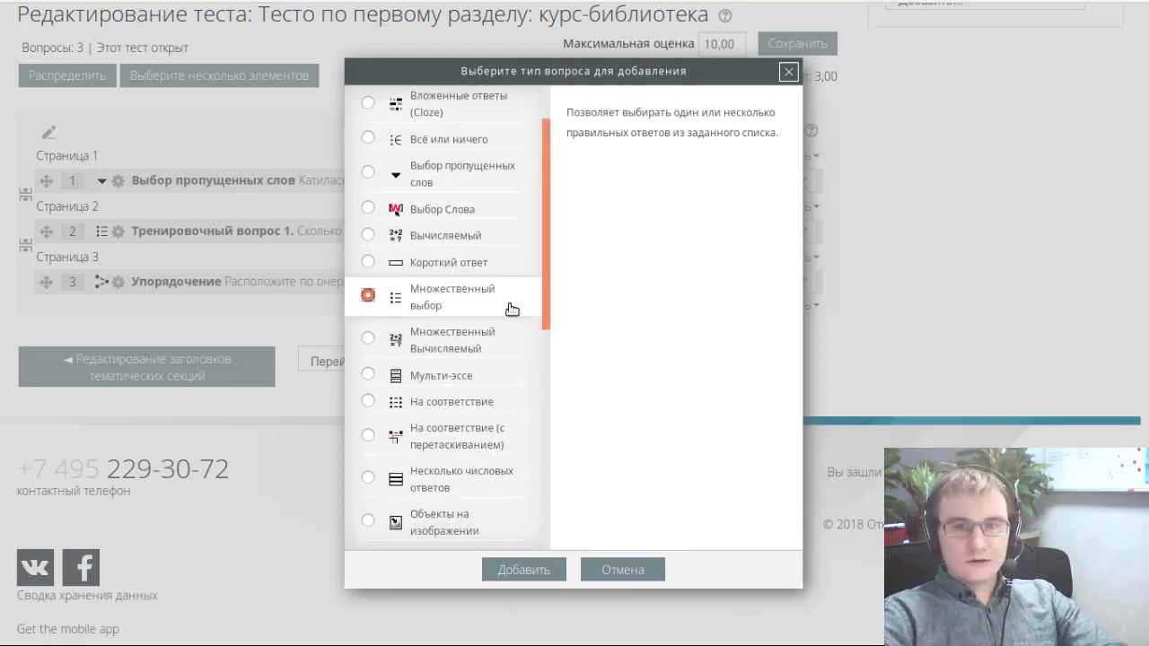
scroll(511, 309, "up", 4)
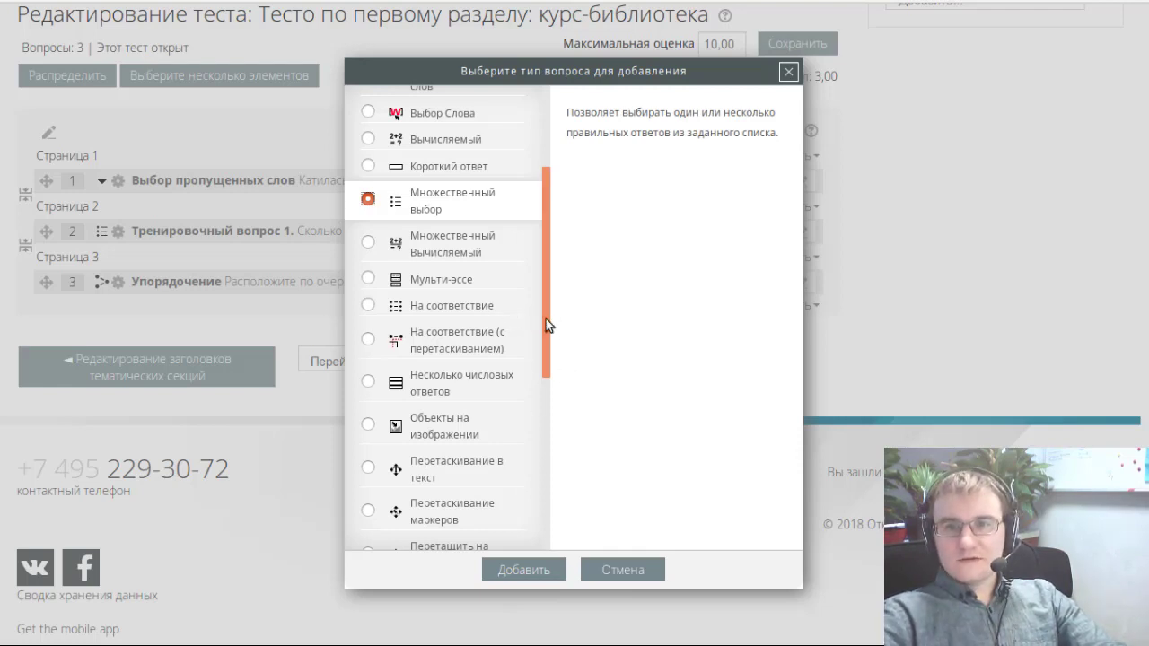
left_click_drag(546, 319, 546, 325)
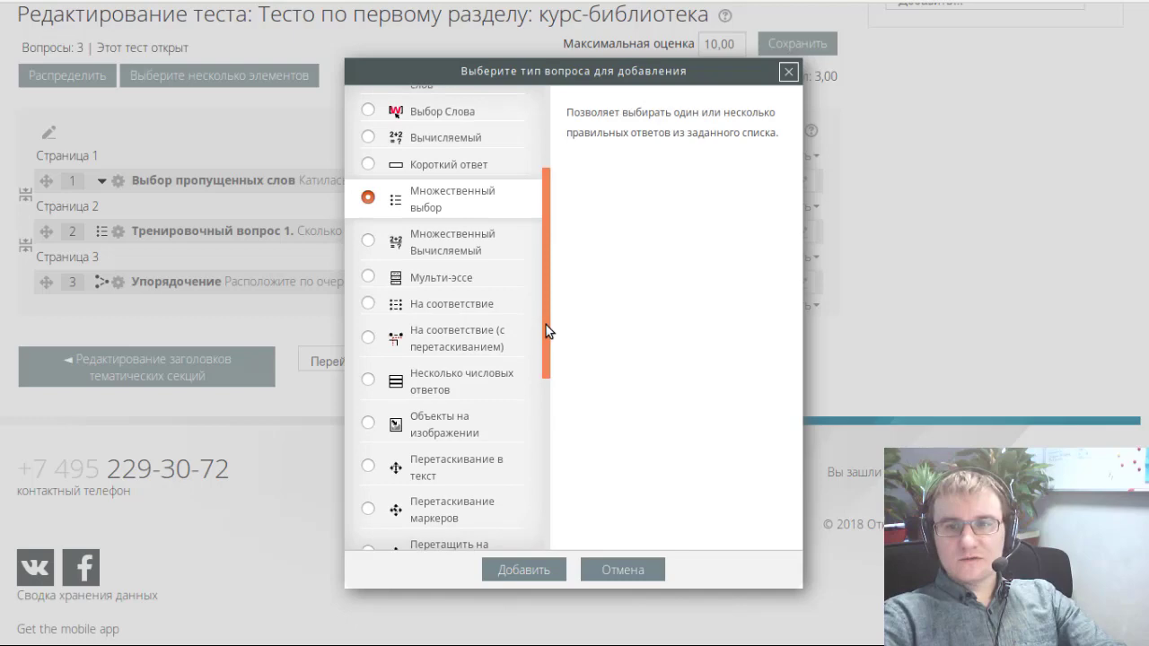
left_click(513, 569)
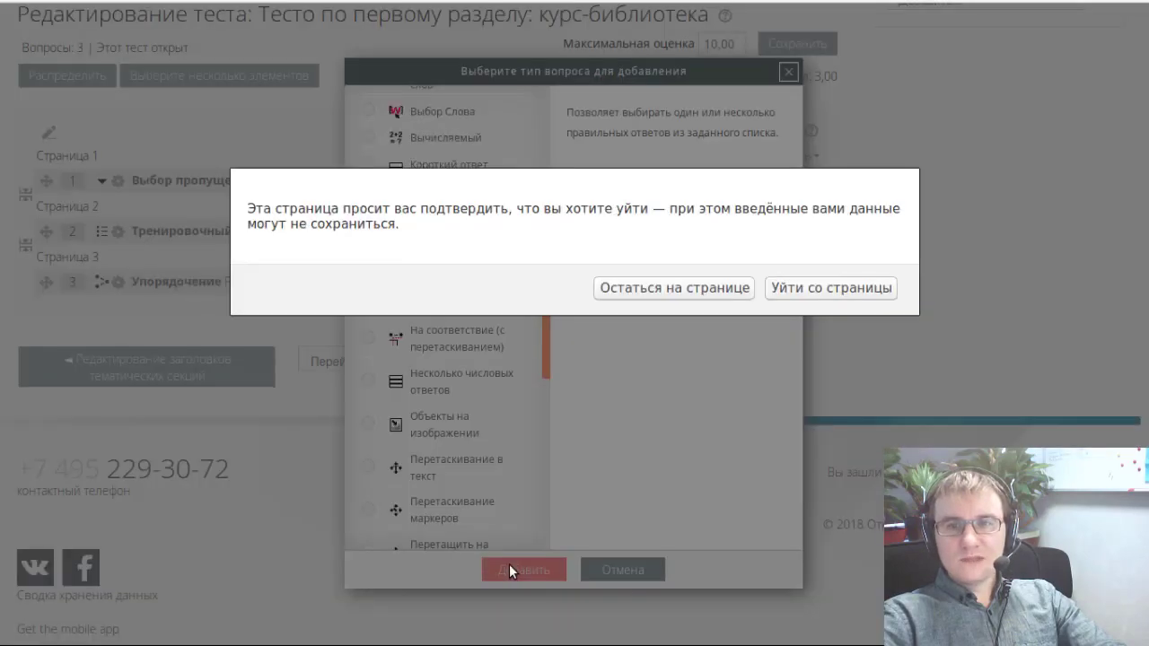
left_click(789, 289)
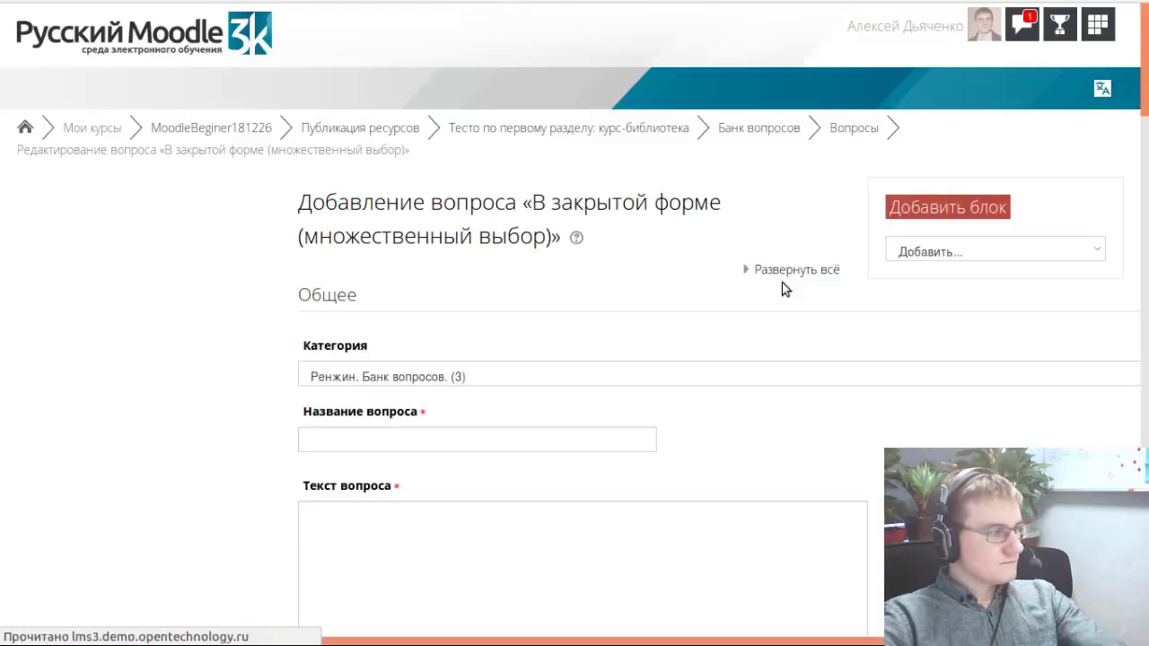
- Name the new multiple-choice question "Оцениваемые элементы"
scroll(626, 346, "down", 1)
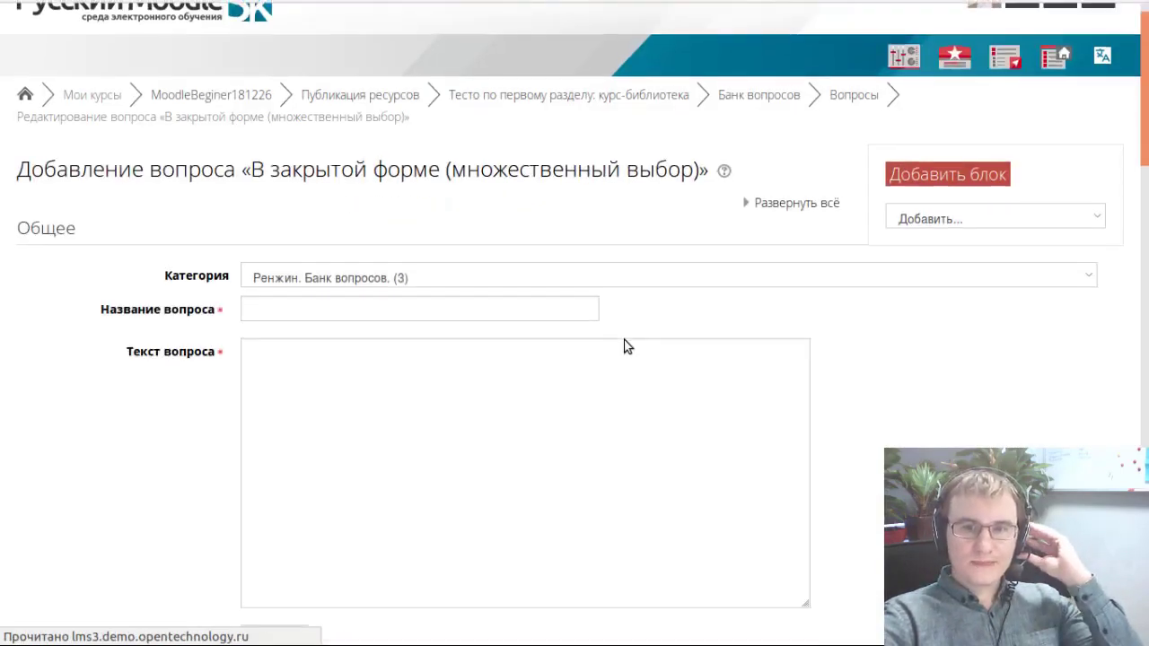
scroll(627, 346, "down", 3)
left_click(313, 104)
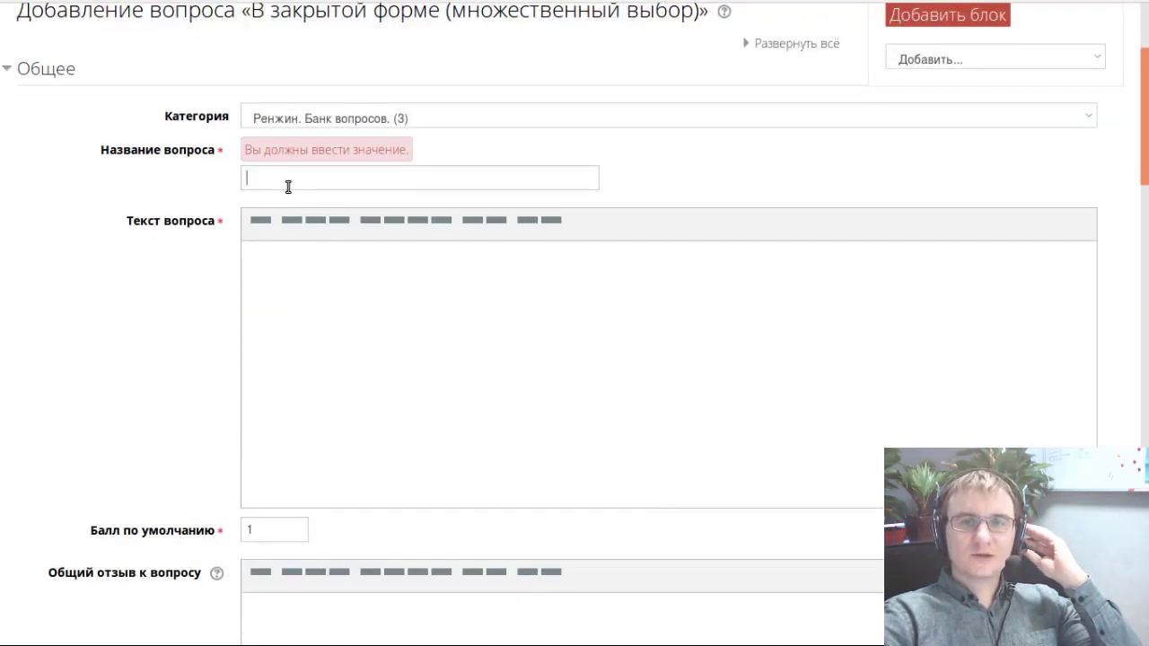
left_click(288, 186)
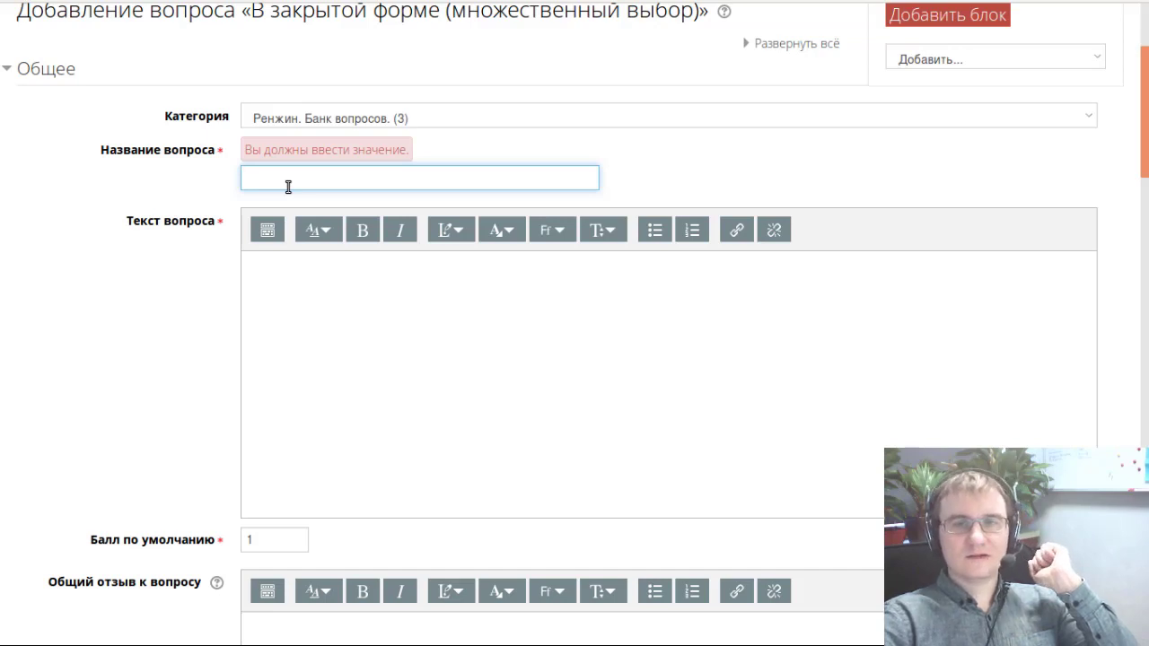
scroll(257, 261, "down", 1)
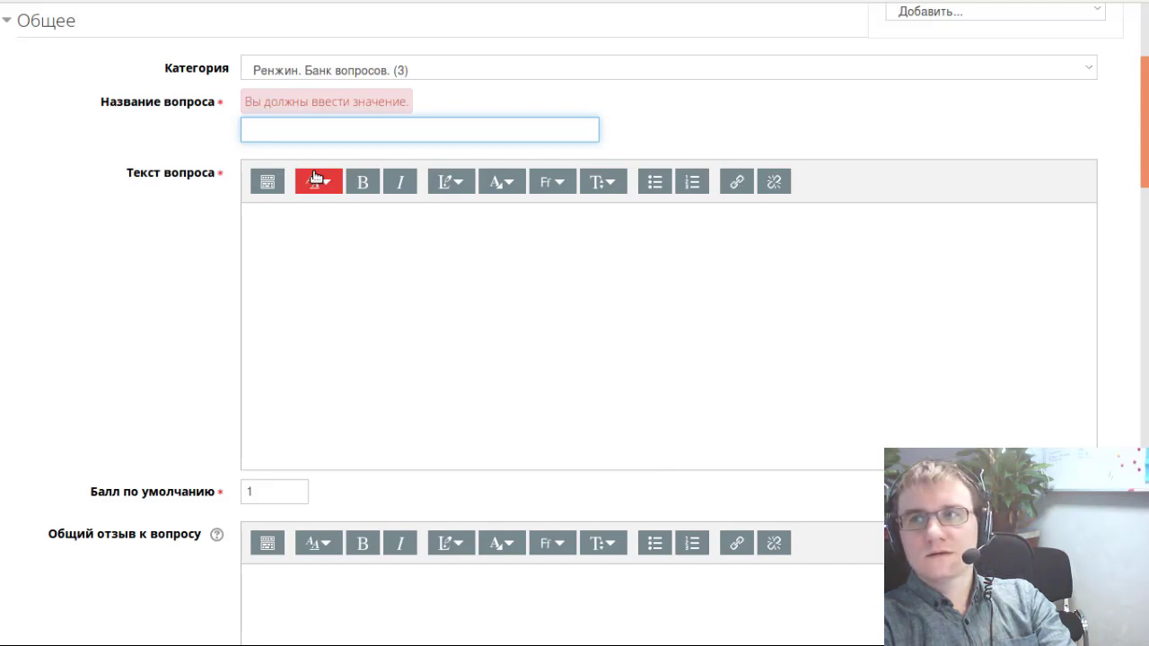
type("Каки")
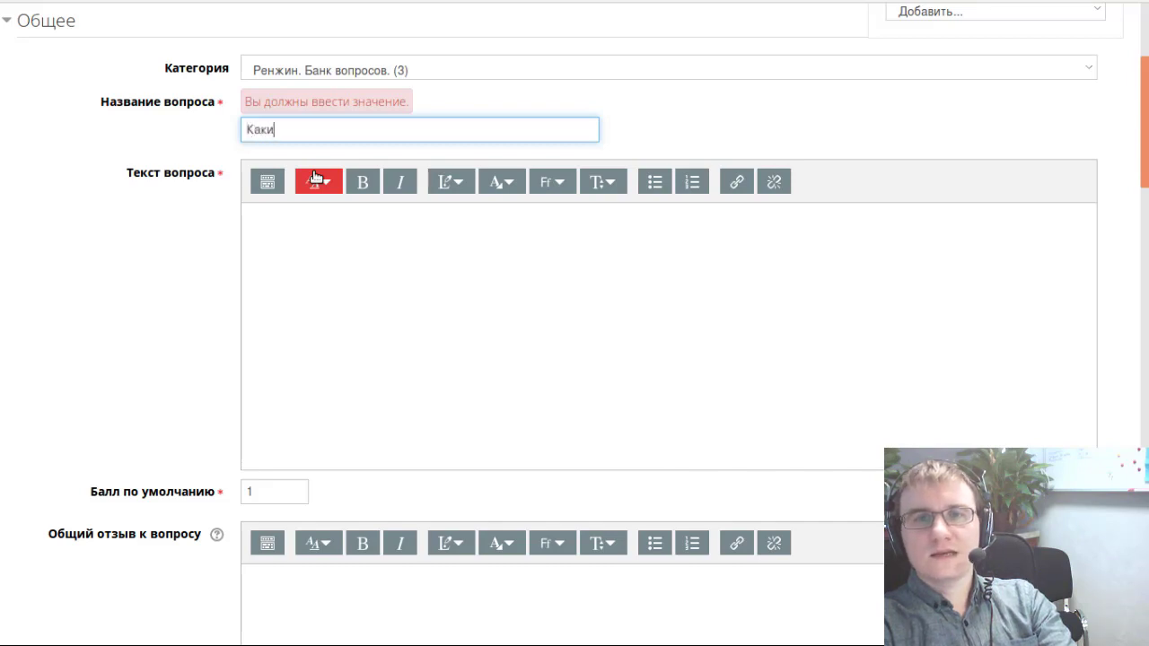
type("е элементы по")
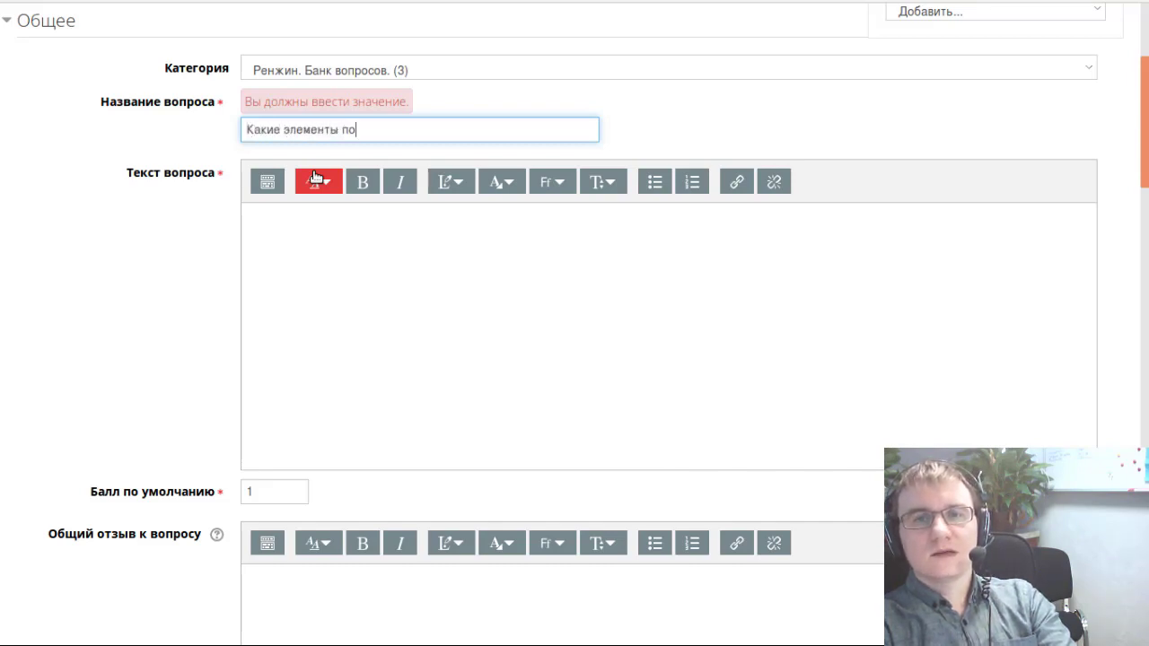
type("зволяют получить")
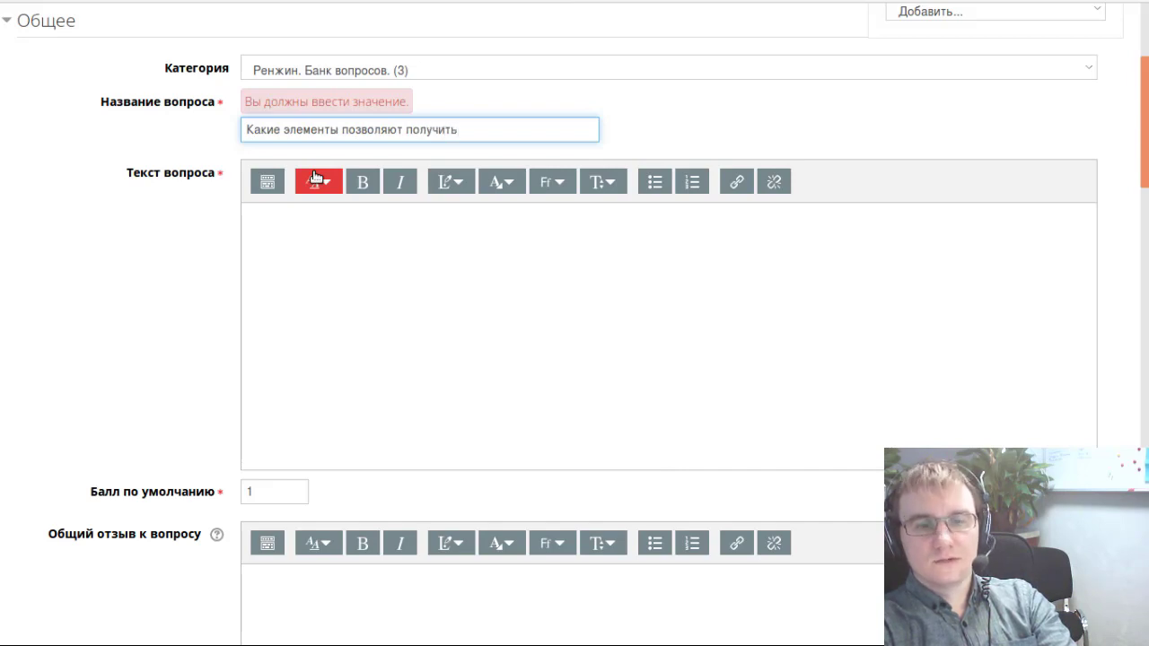
key("ctrl+a")
type("Оцен")
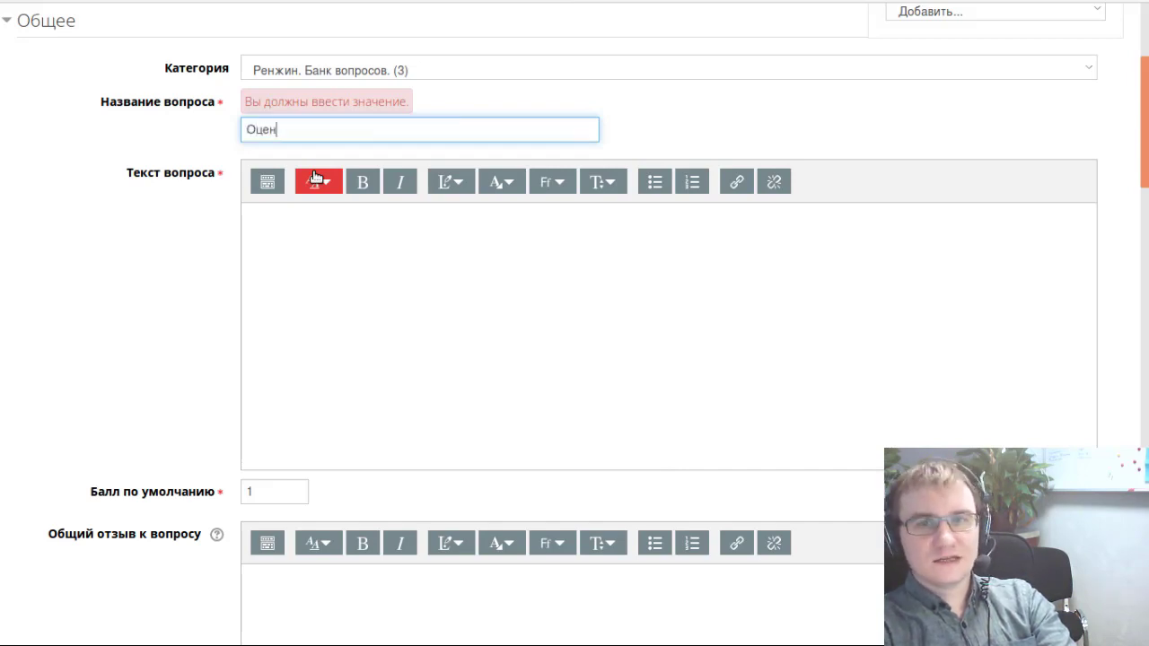
type("иваемые ")
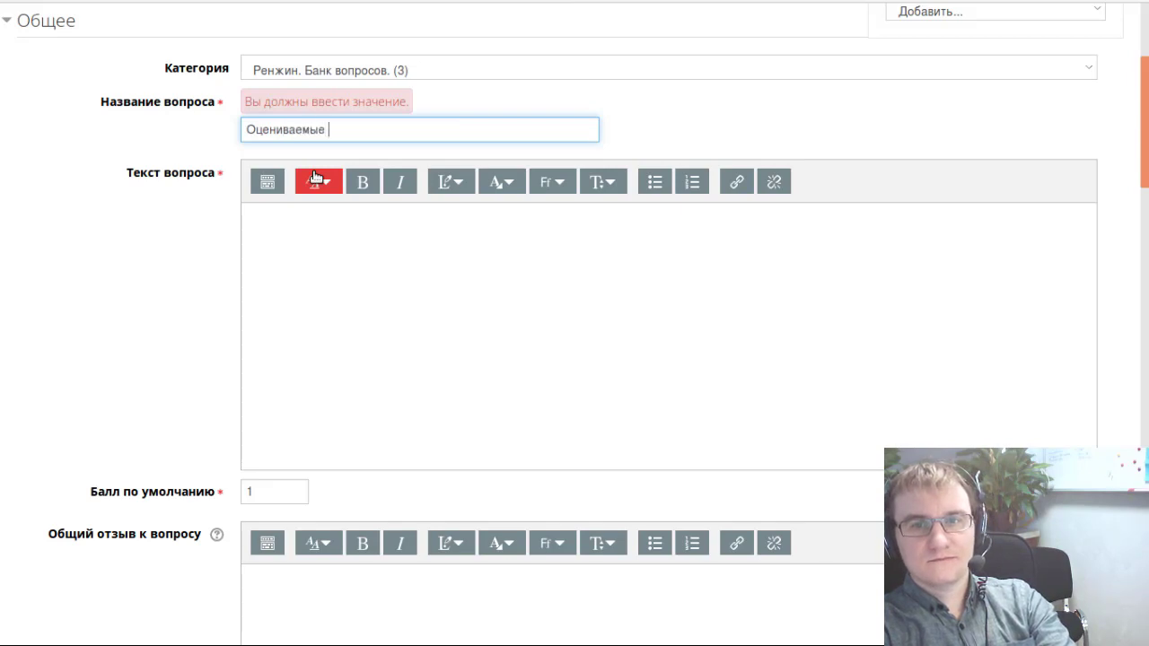
type("элемениты")
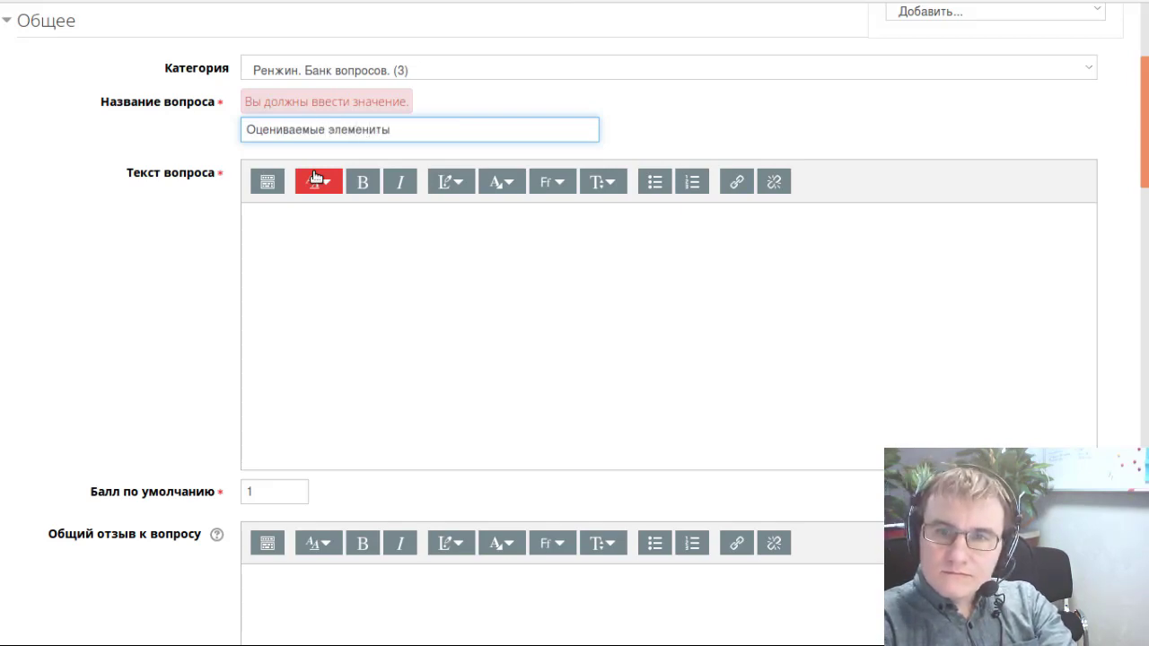
key("BackSpace")
key("BackSpace")
key("BackSpace")
type("ты")
- Enter the question text "Какие из перечисленных элементов позволяют автоматически выставить оценку?"
left_click(507, 313)
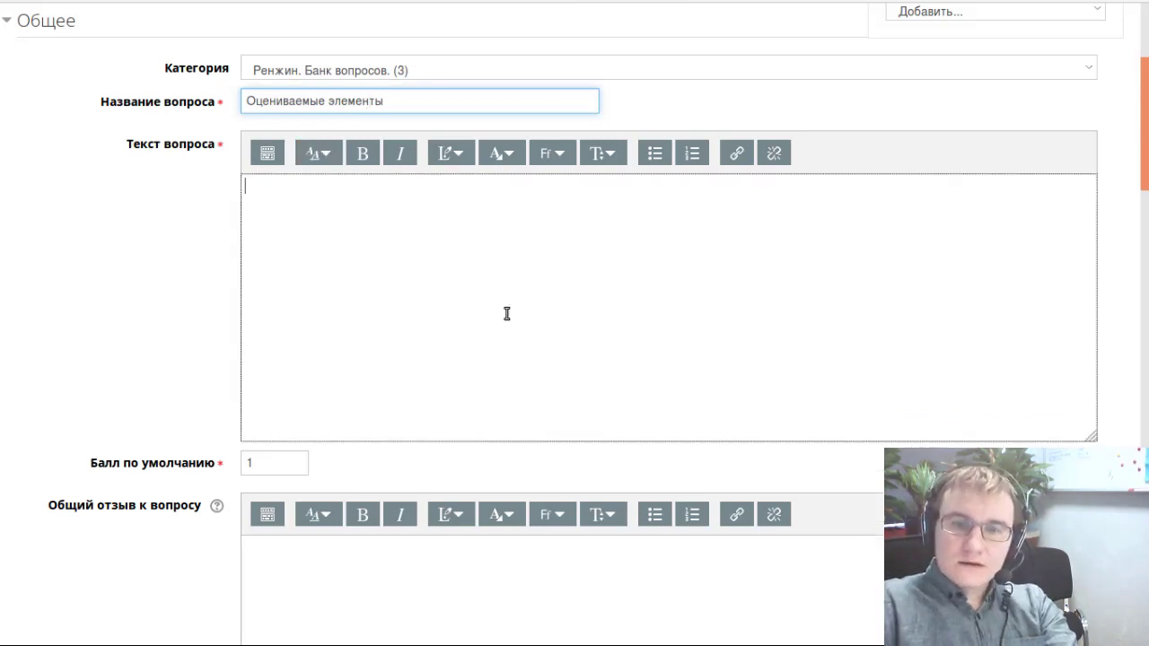
type("Какие ")
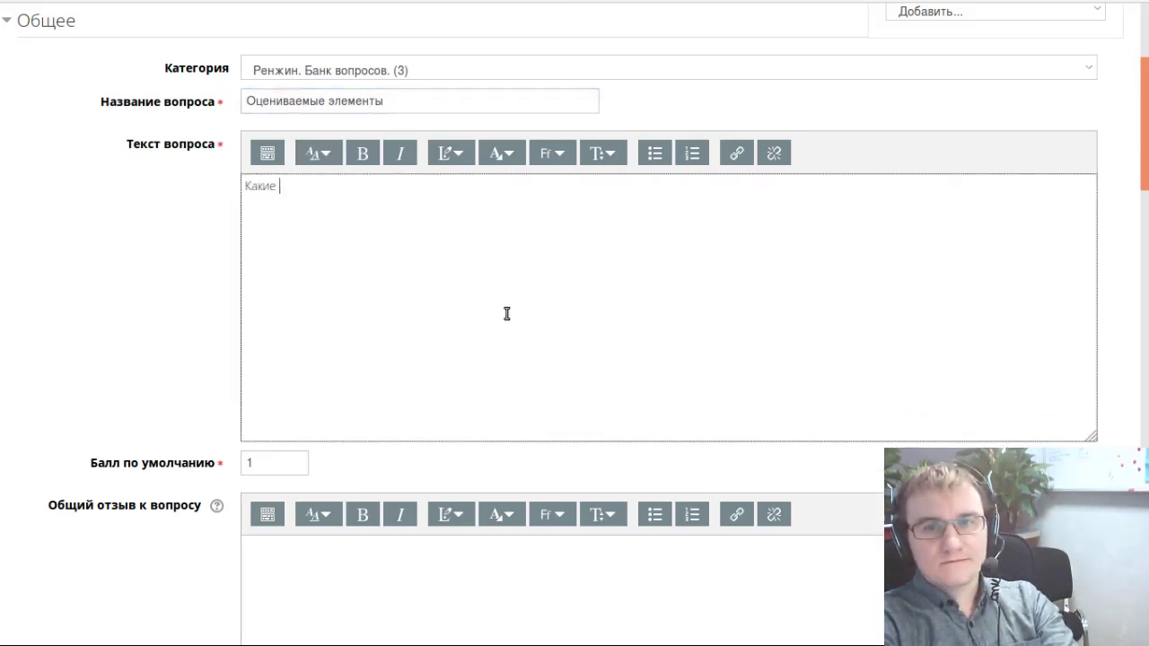
type("из перечи")
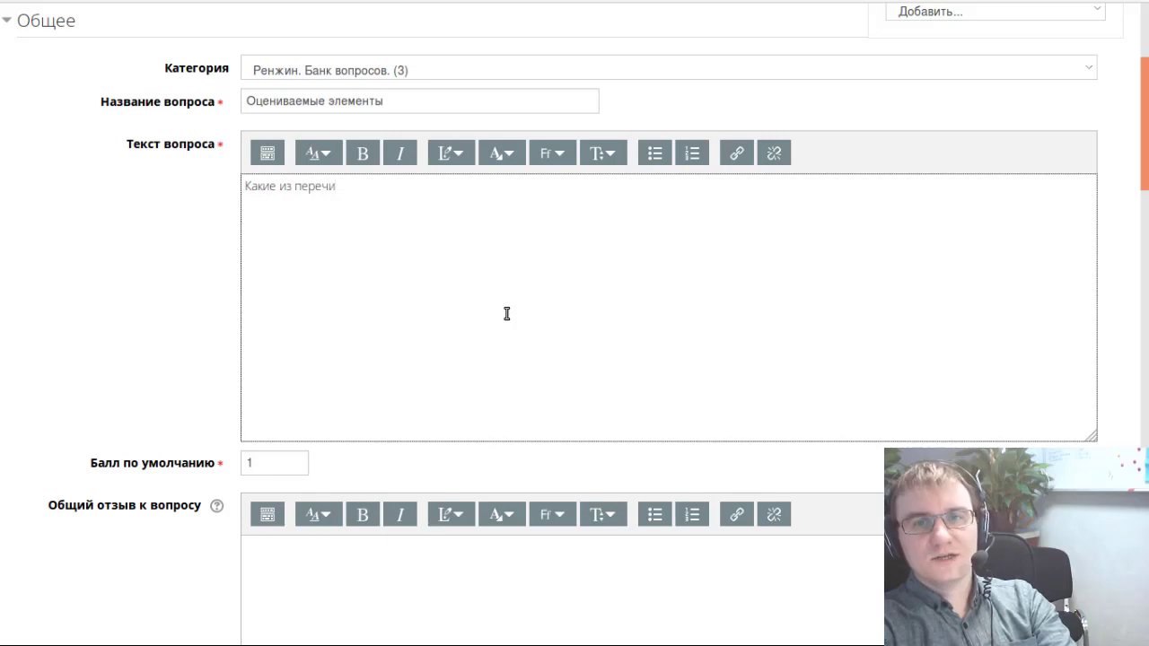
type("сл")
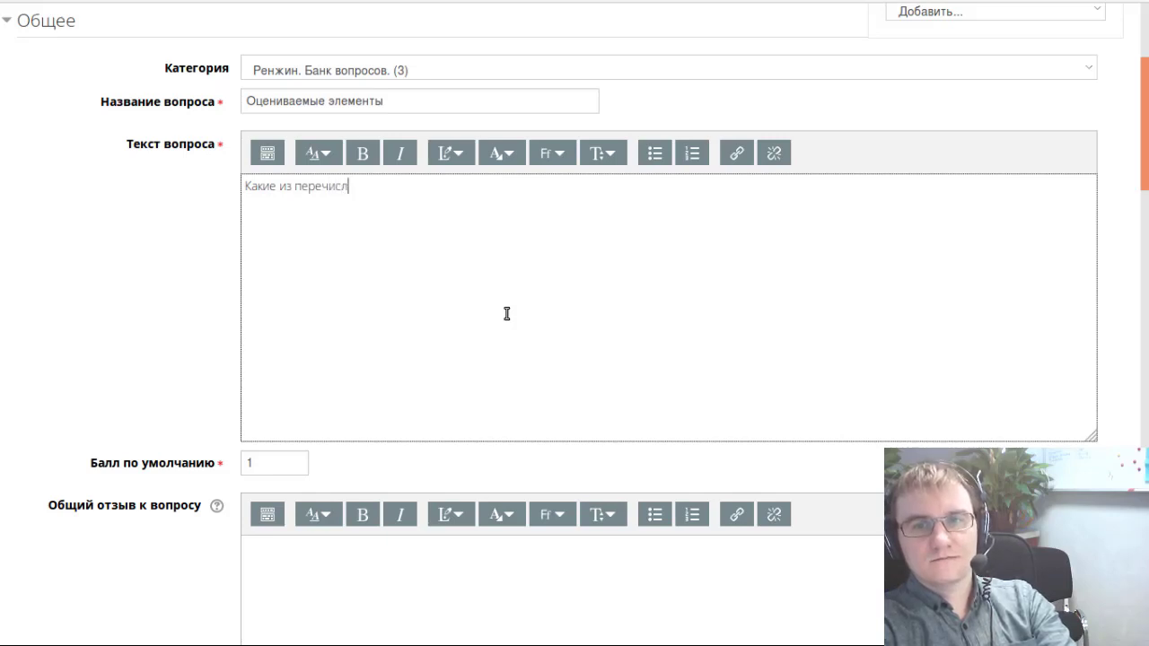
type("енных элементов ")
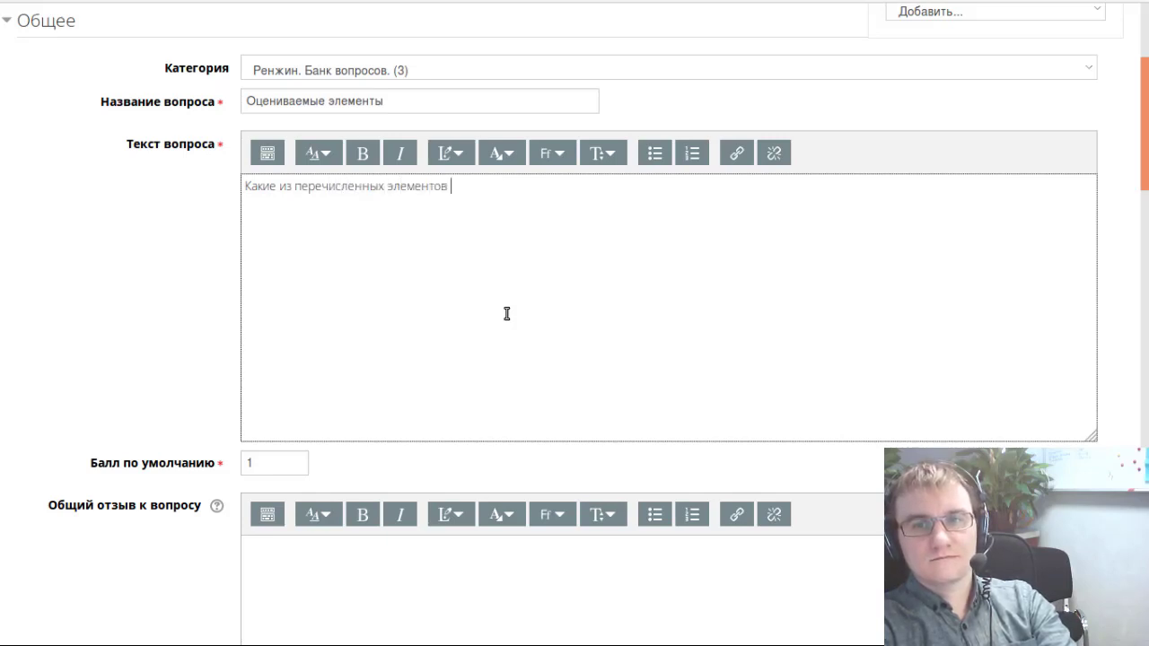
type("позволяют ав")
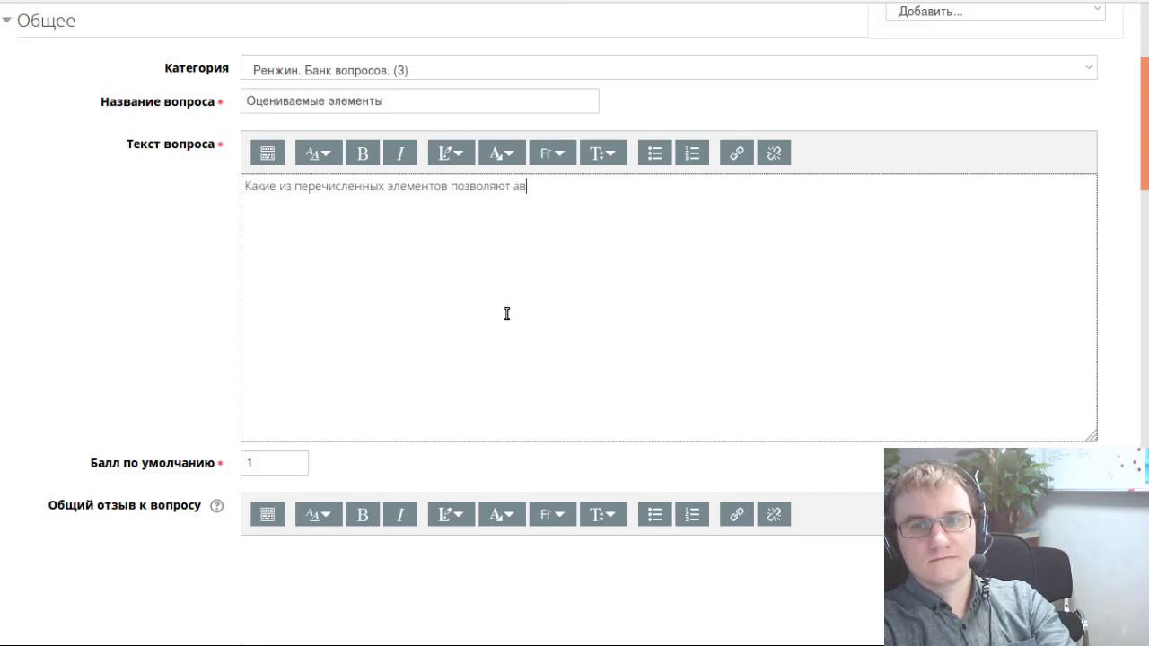
type("томтически")
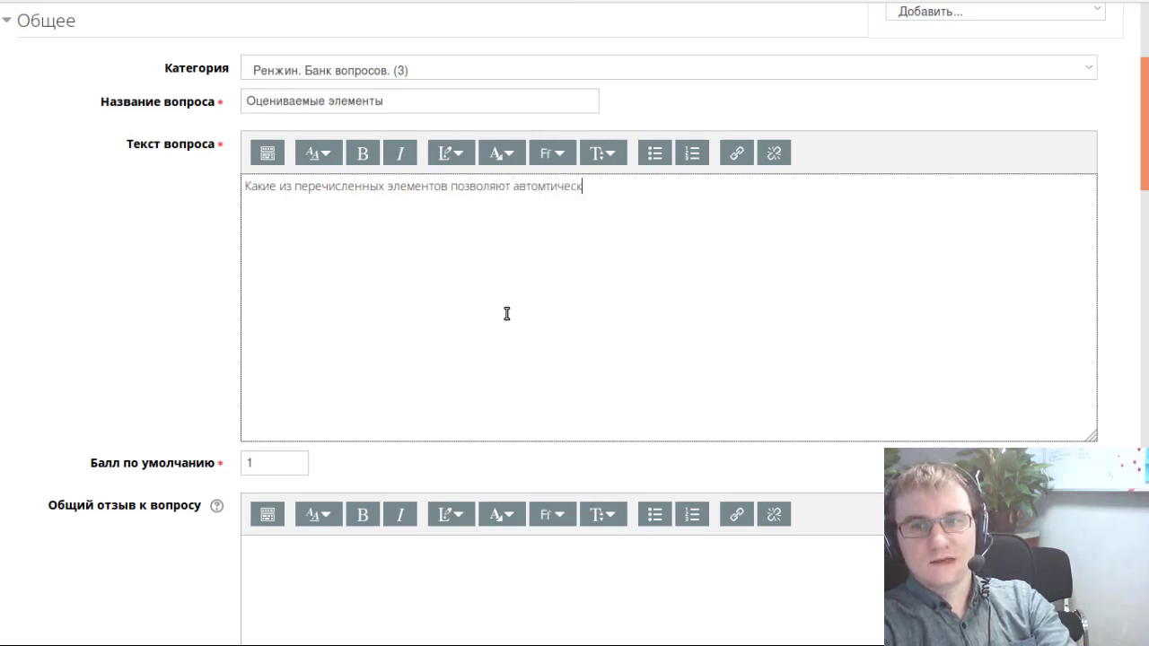
key("BackSpace")
key("BackSpace")
key("BackSpace")
key("BackSpace")
key("BackSpace")
key("BackSpace")
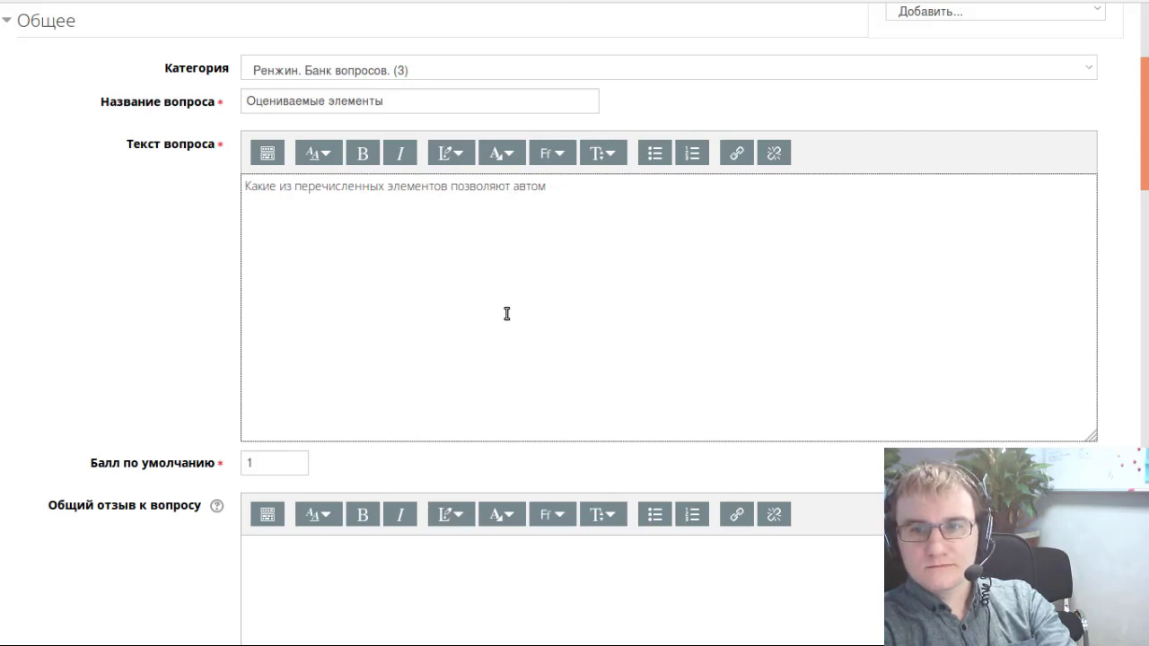
type("атически выс")
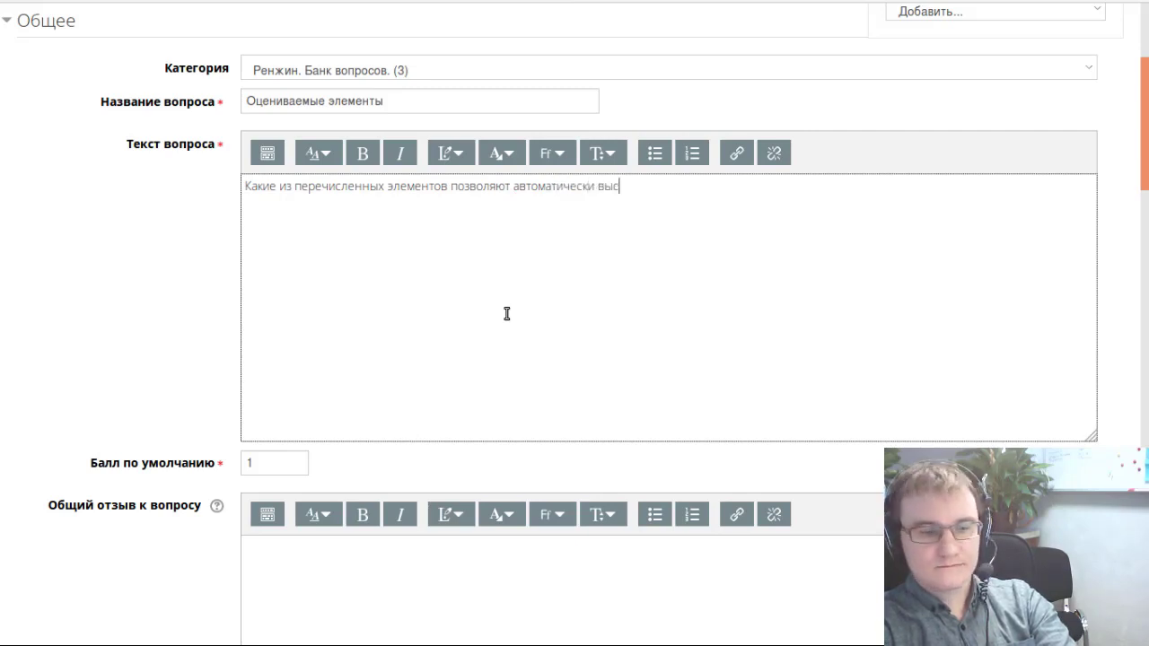
type("тавить оценку?")
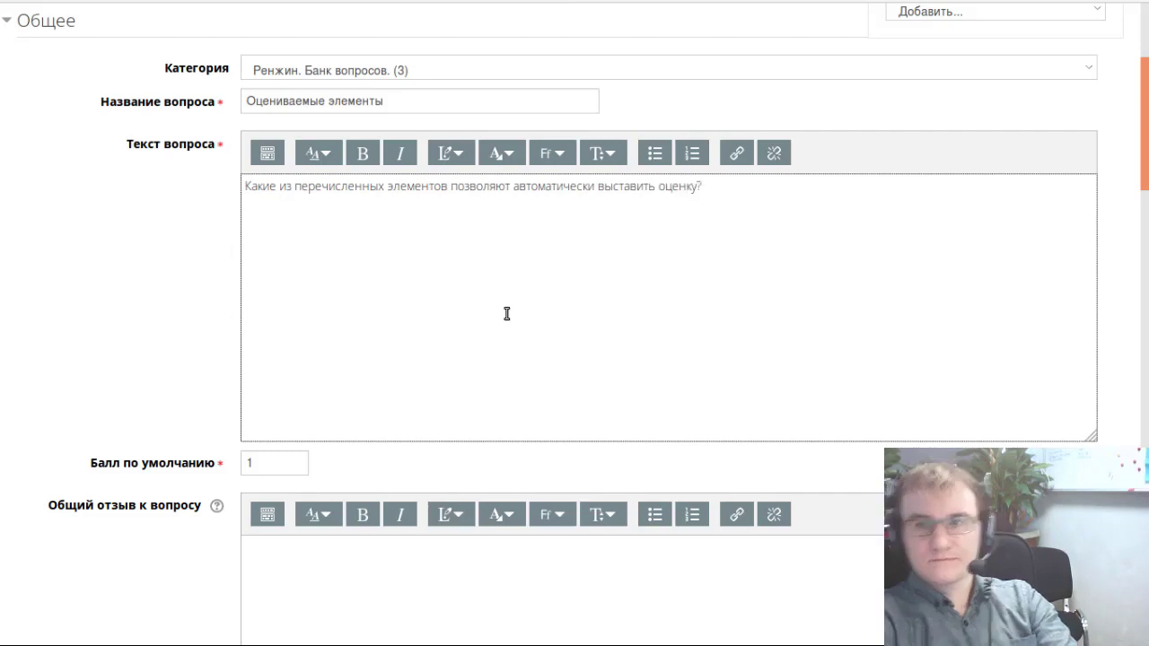
- Enter "Тест" as the question's general feedback and look over the answer settings below it
scroll(436, 262, "down", 3)
left_click(366, 321)
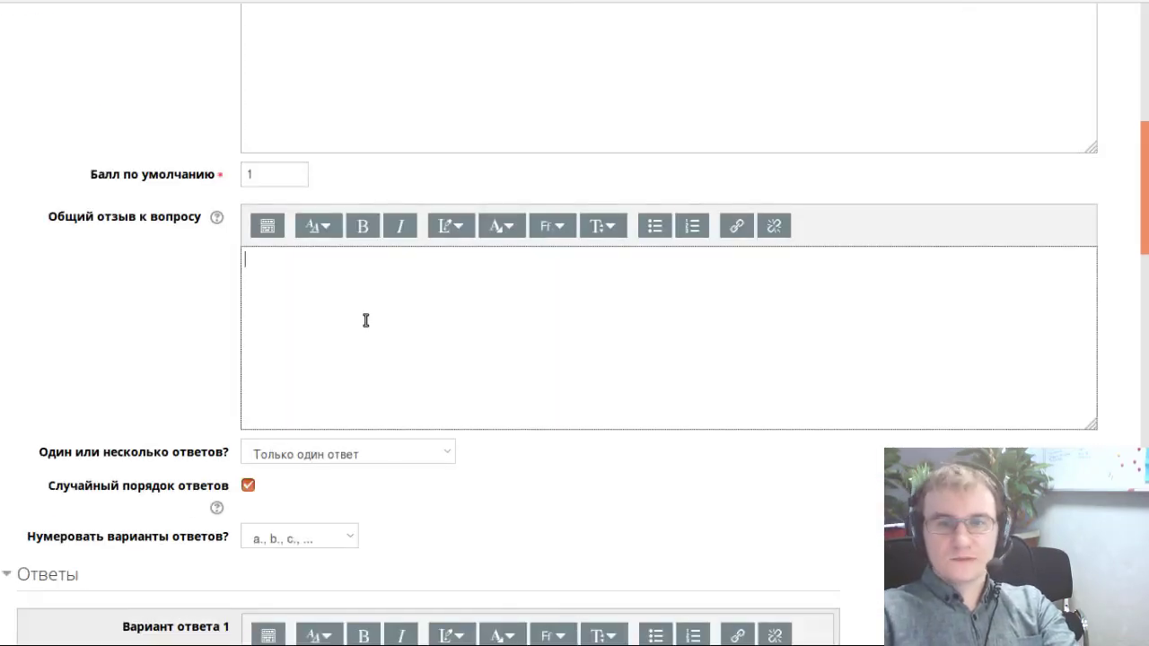
type("Тес")
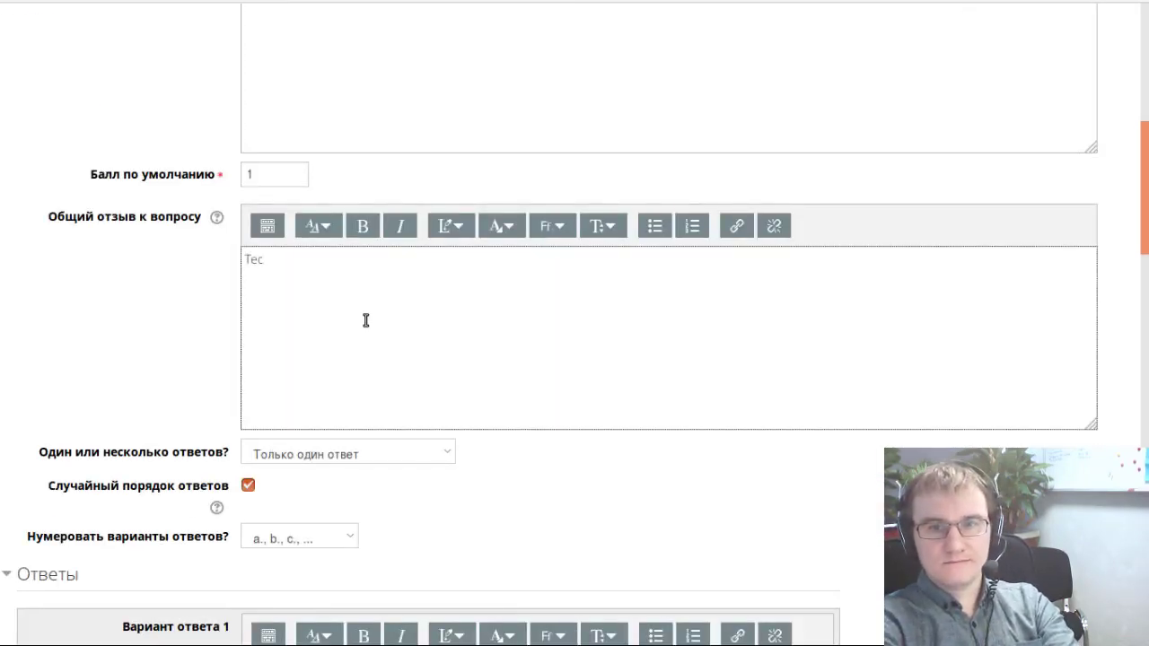
type("т")
scroll(359, 235, "down", 3)
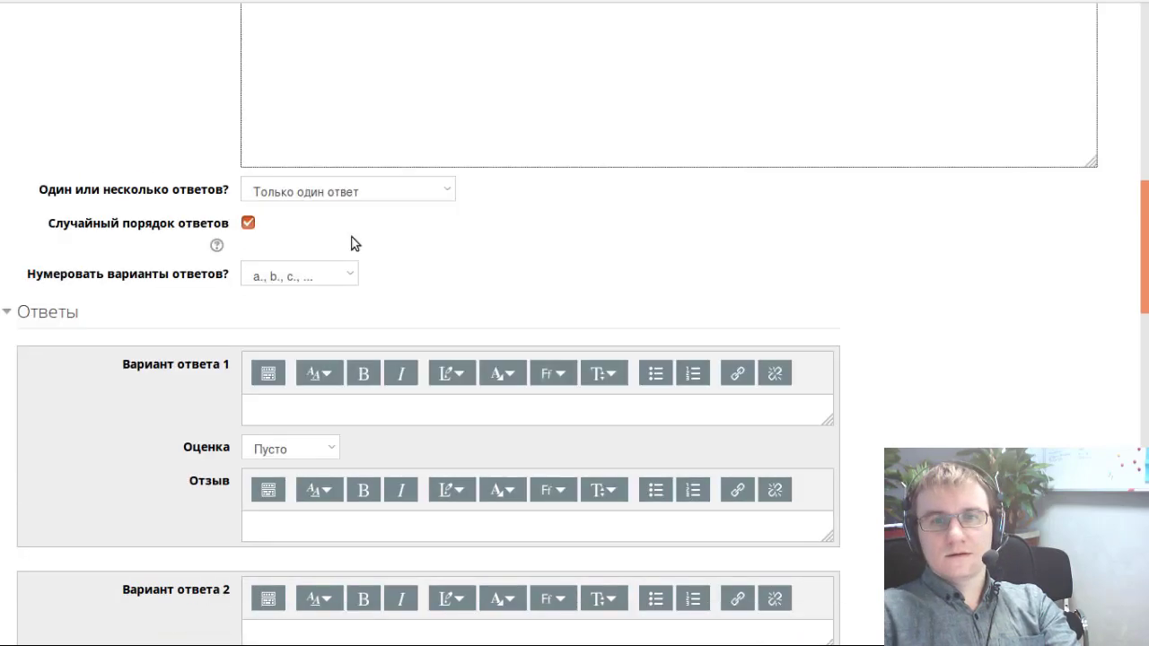
scroll(326, 279, "down", 1)
scroll(303, 300, "up", 3)
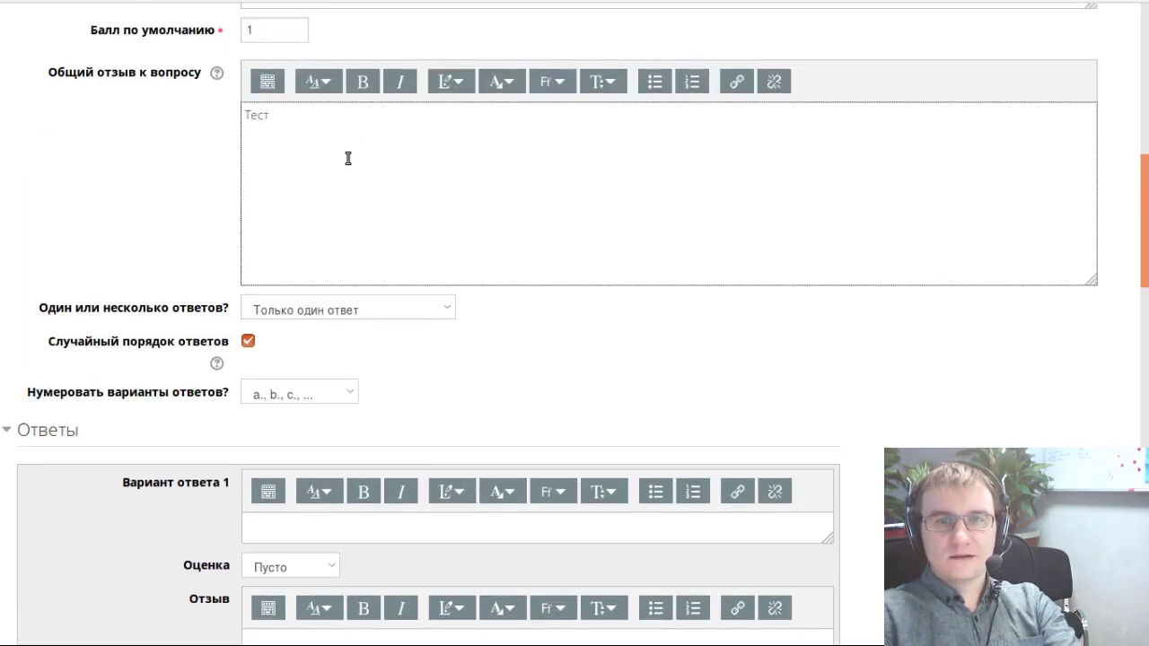
- Clear the general feedback of the question and enter "Тест" as answer option 1
key("ctrl+a")
key("BackSpace")
scroll(328, 225, "down", 4)
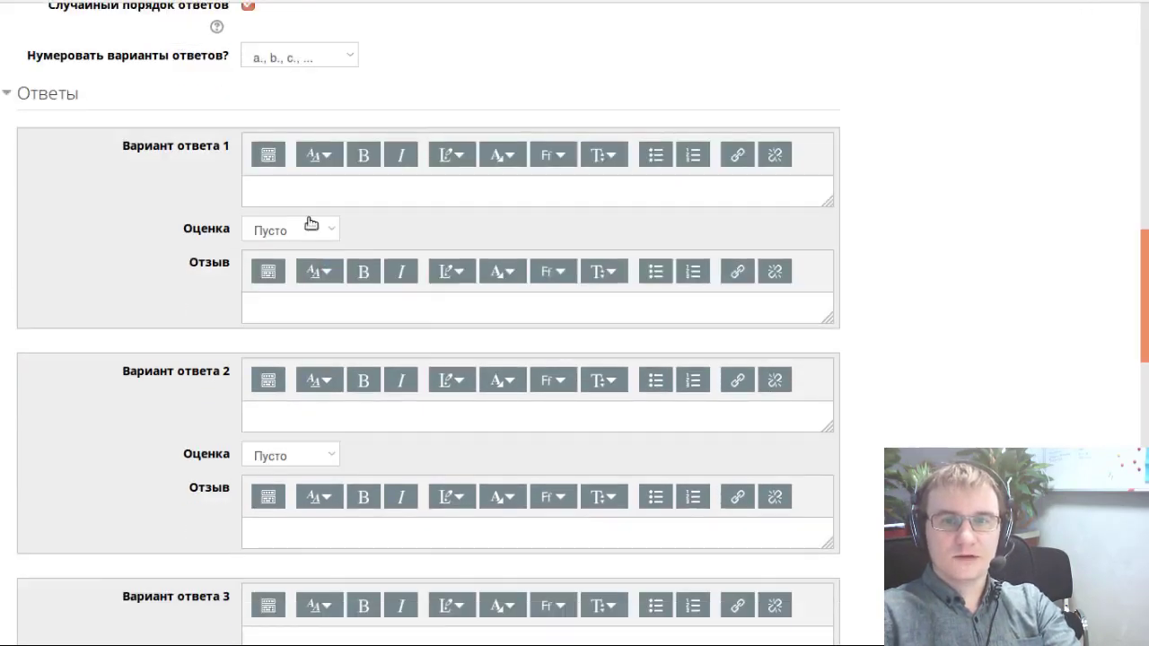
left_click(296, 196)
type("Тест")
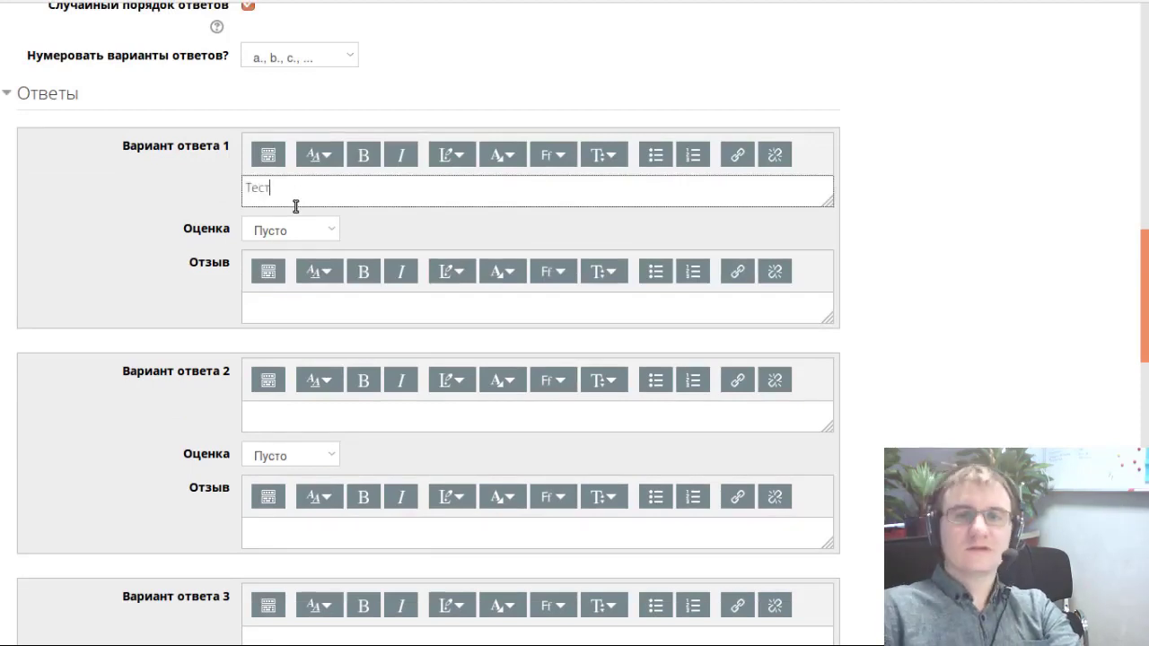
- Enter "Лекция" as the text of answer option 2
scroll(296, 206, "down", 2)
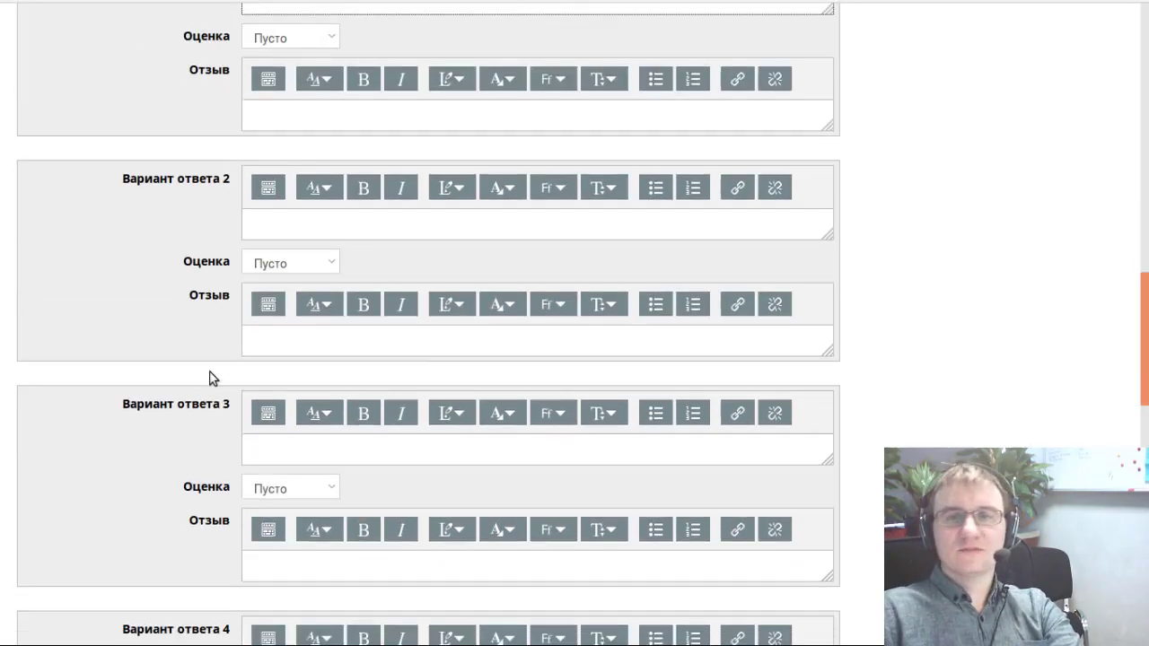
left_click(275, 224)
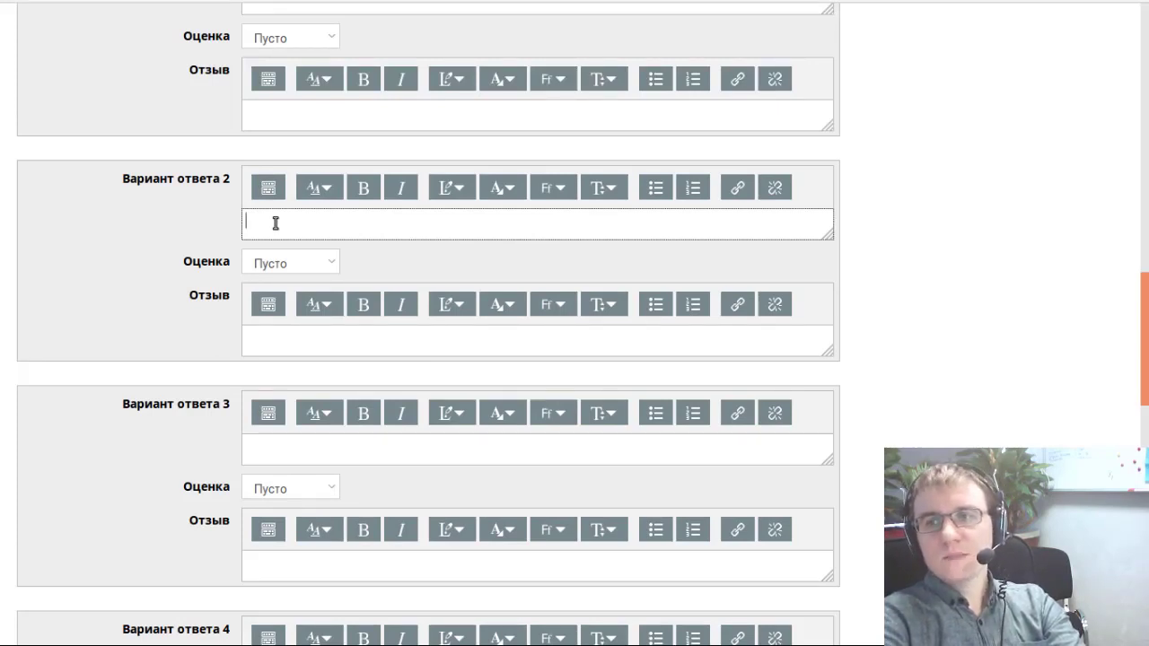
type("Л")
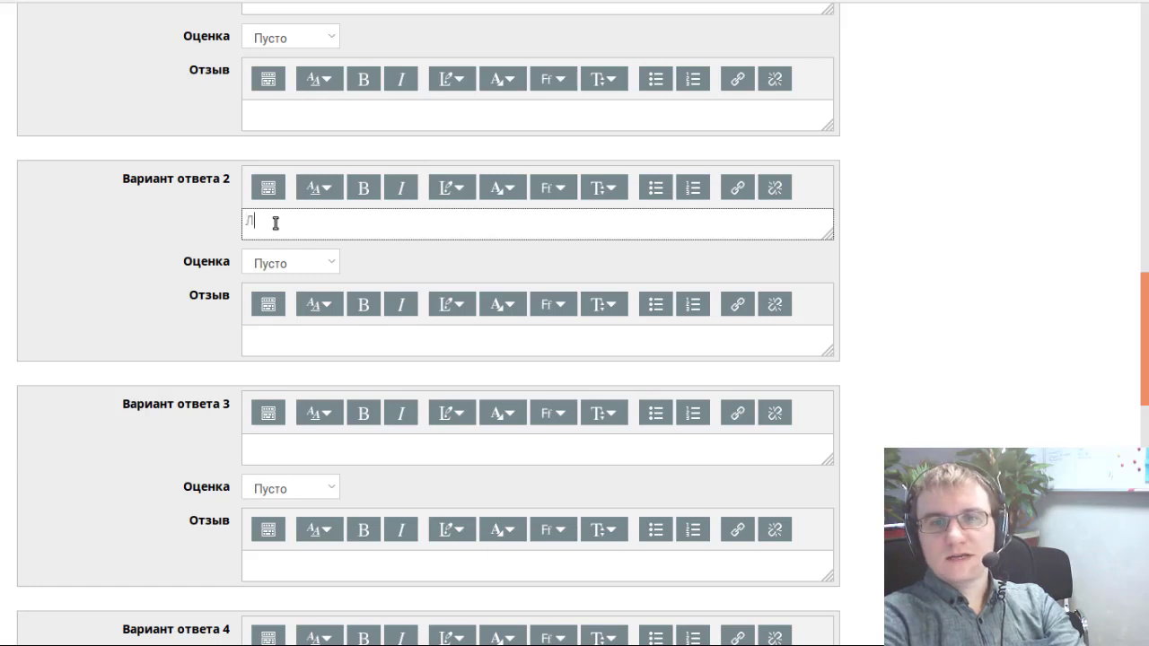
type("екция")
- Enter "Задание" as answer option 3 and "Форум" as answer option 4
scroll(276, 222, "down", 3)
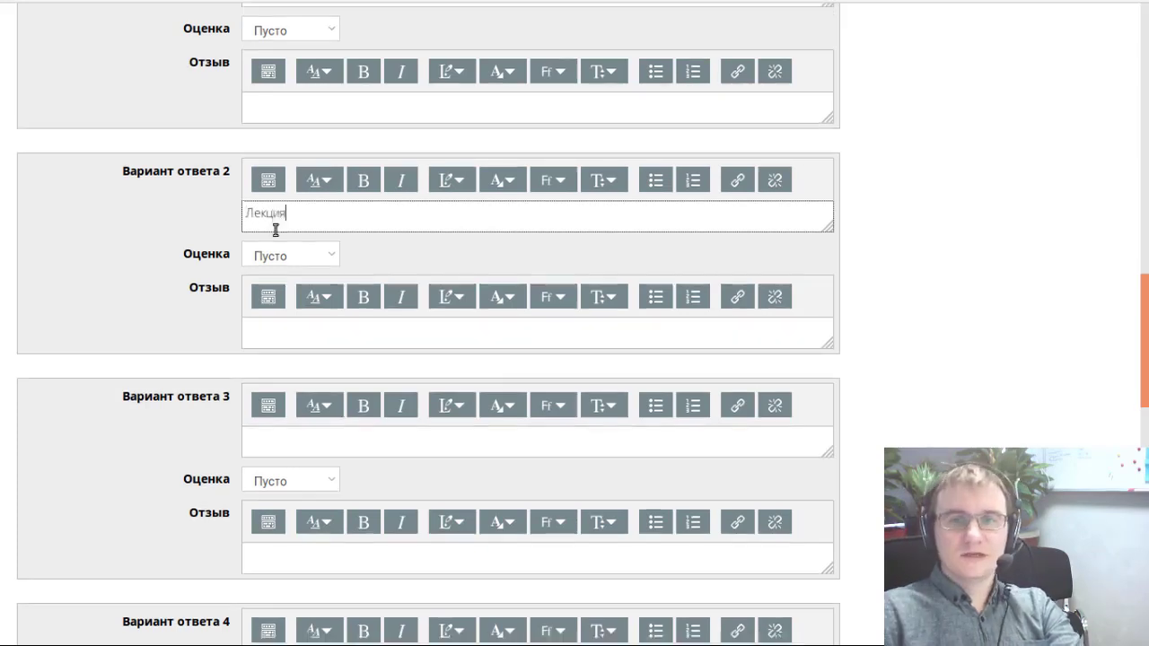
left_click(308, 205)
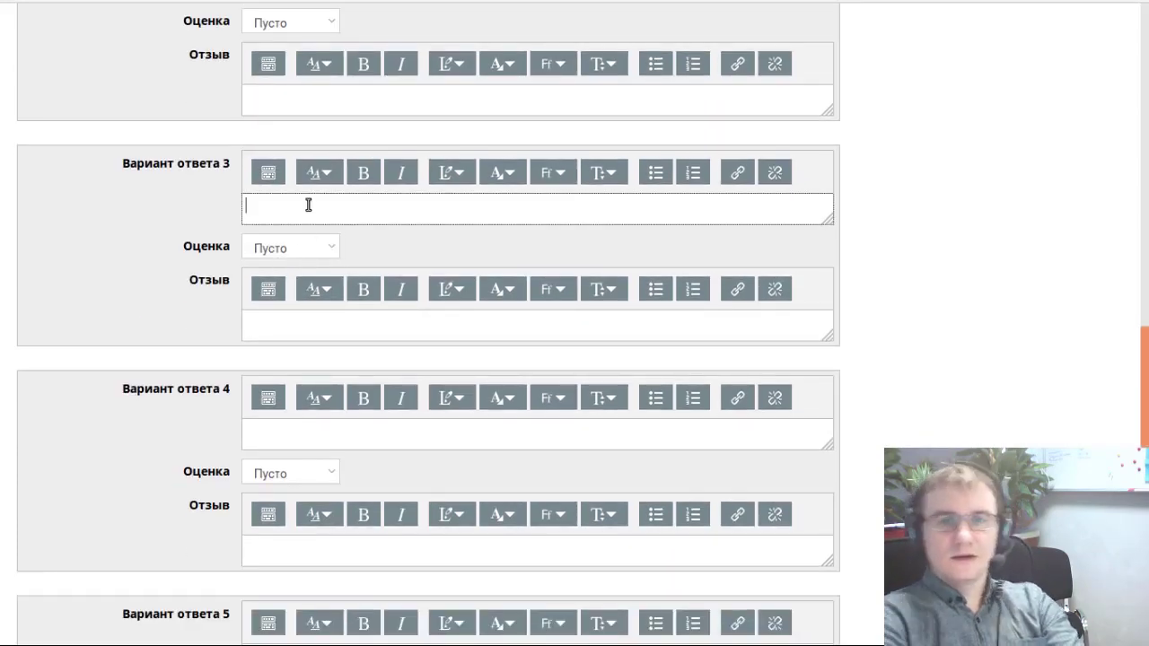
type("Задан")
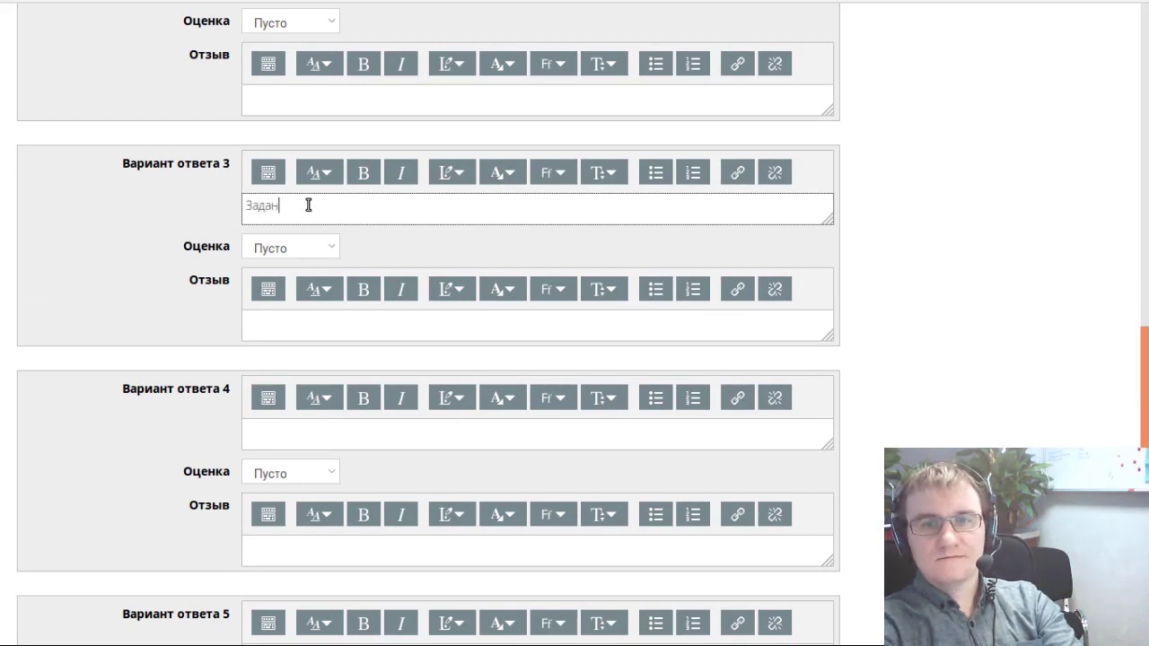
type("ие")
scroll(301, 233, "down", 2)
left_click(284, 240)
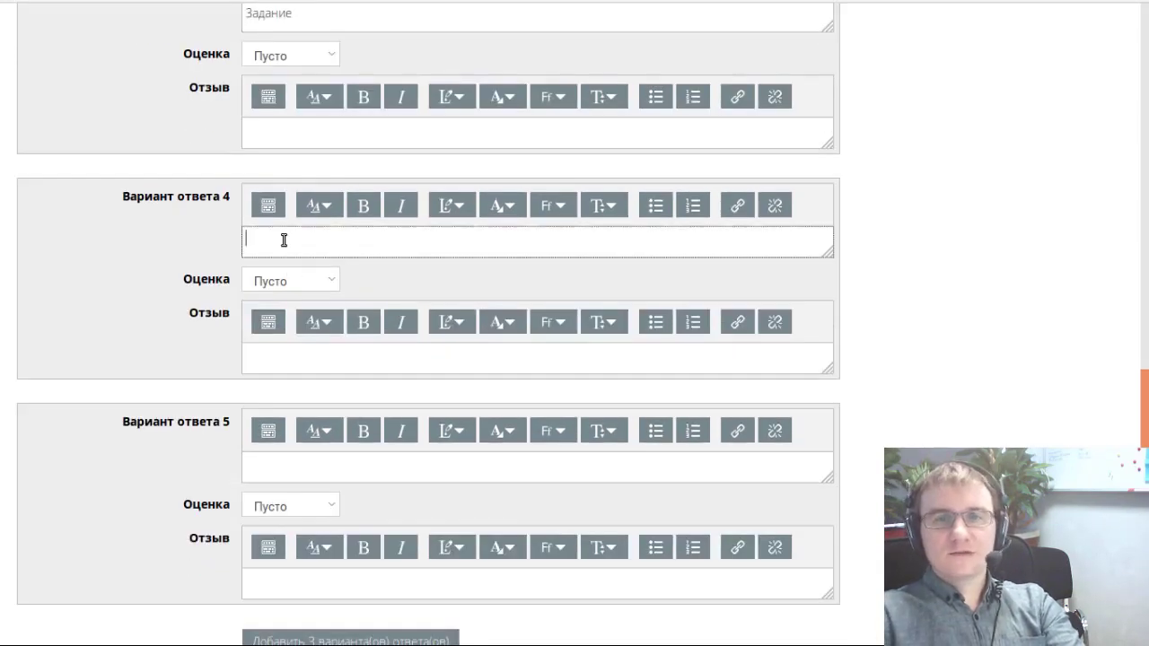
type("Форум")
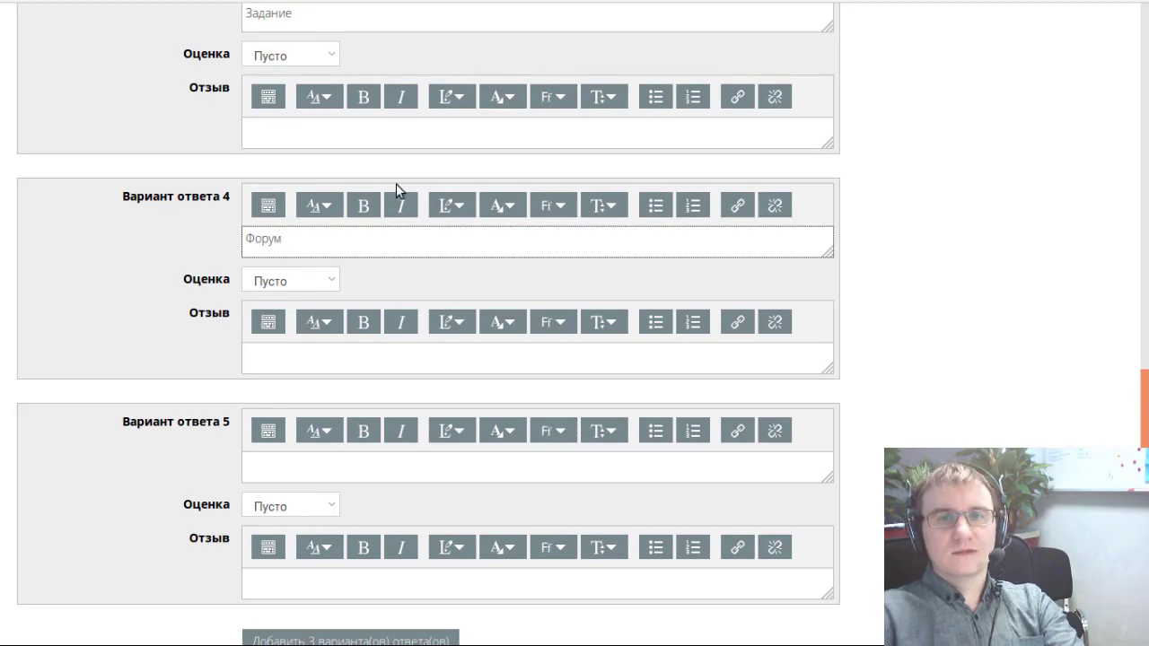
- Set the grade of the answer options "Тест" and "Лекция" to 50% each
scroll(395, 185, "up", 3)
scroll(359, 207, "up", 4)
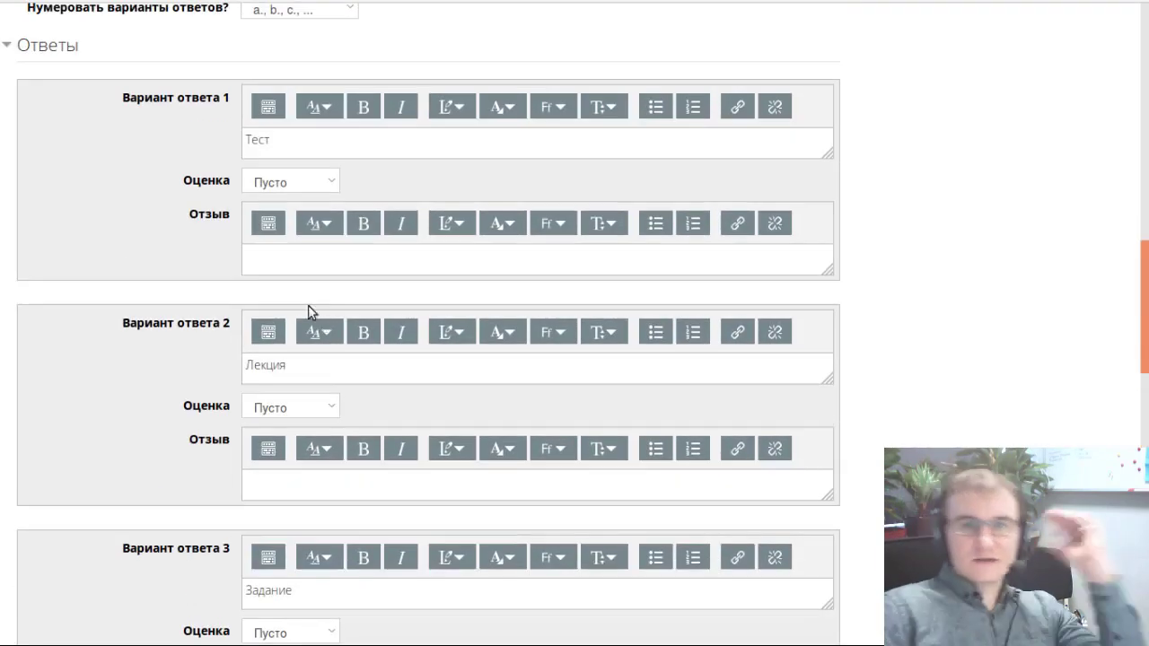
left_click(313, 184)
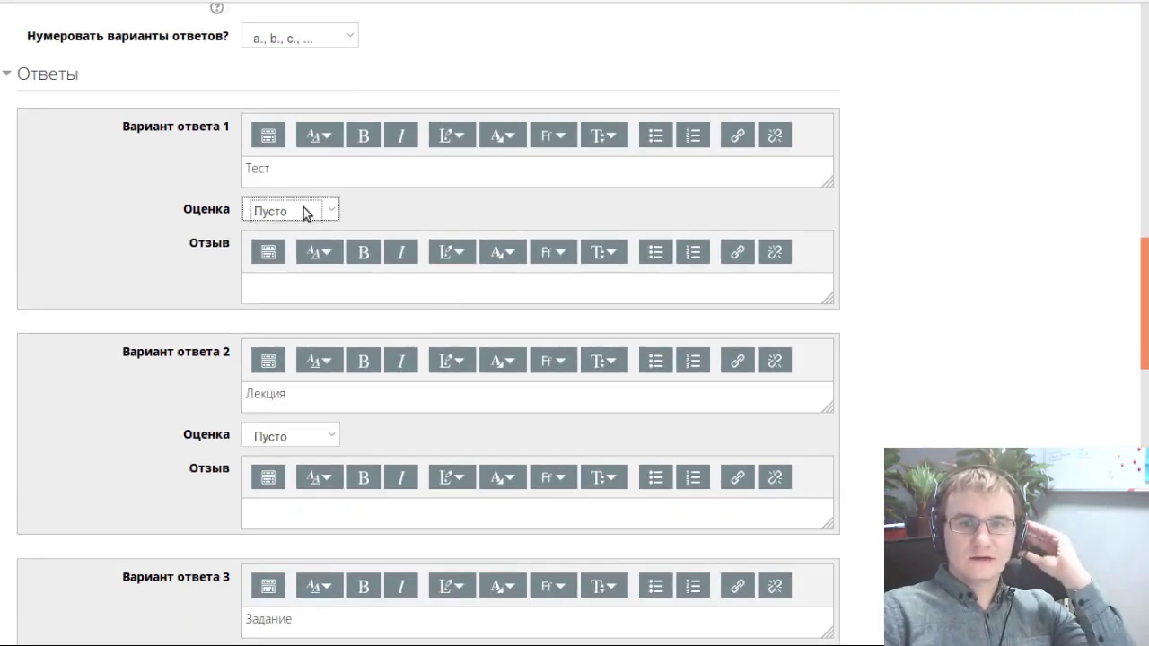
scroll(131, 215, "down", 3)
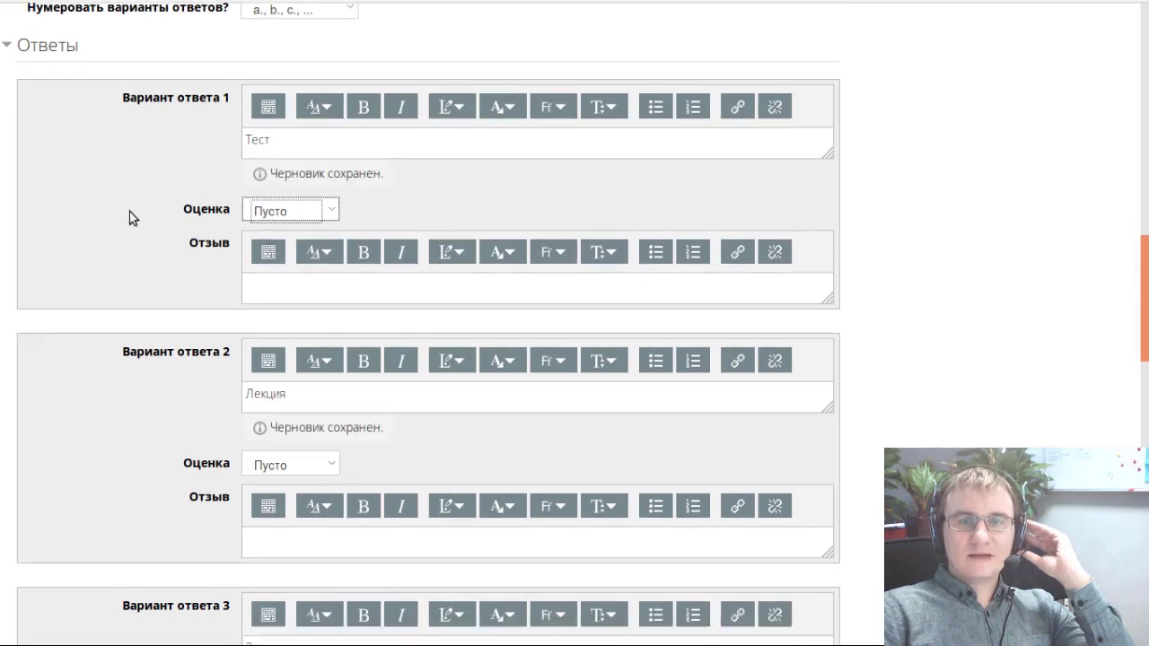
scroll(129, 217, "up", 2)
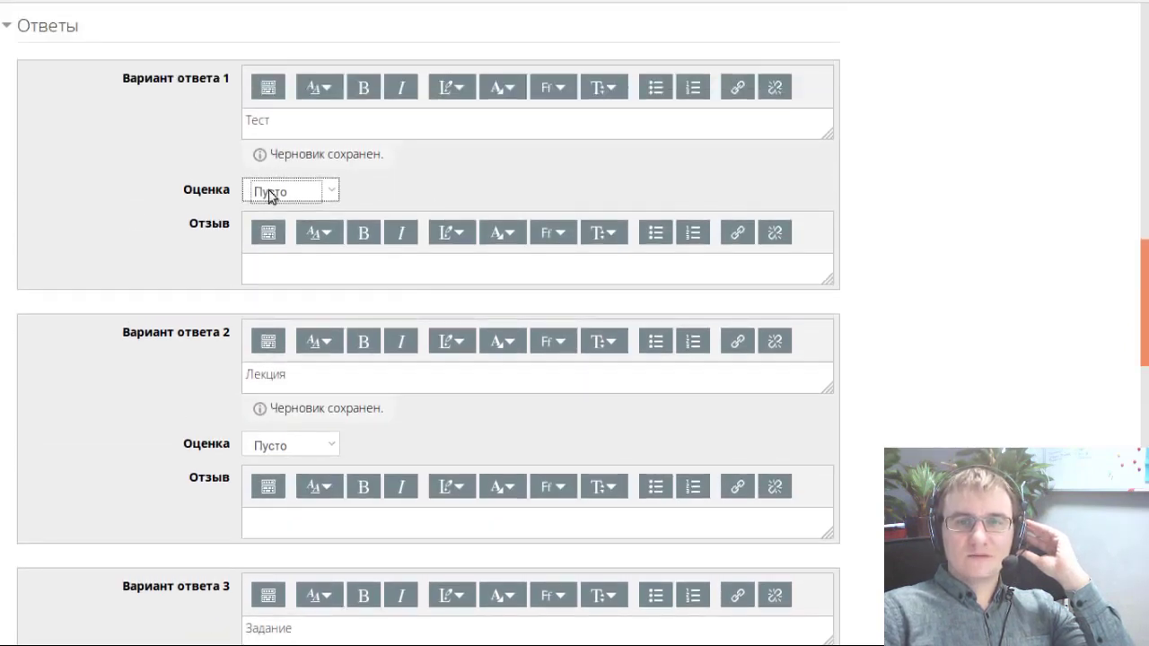
key("5")
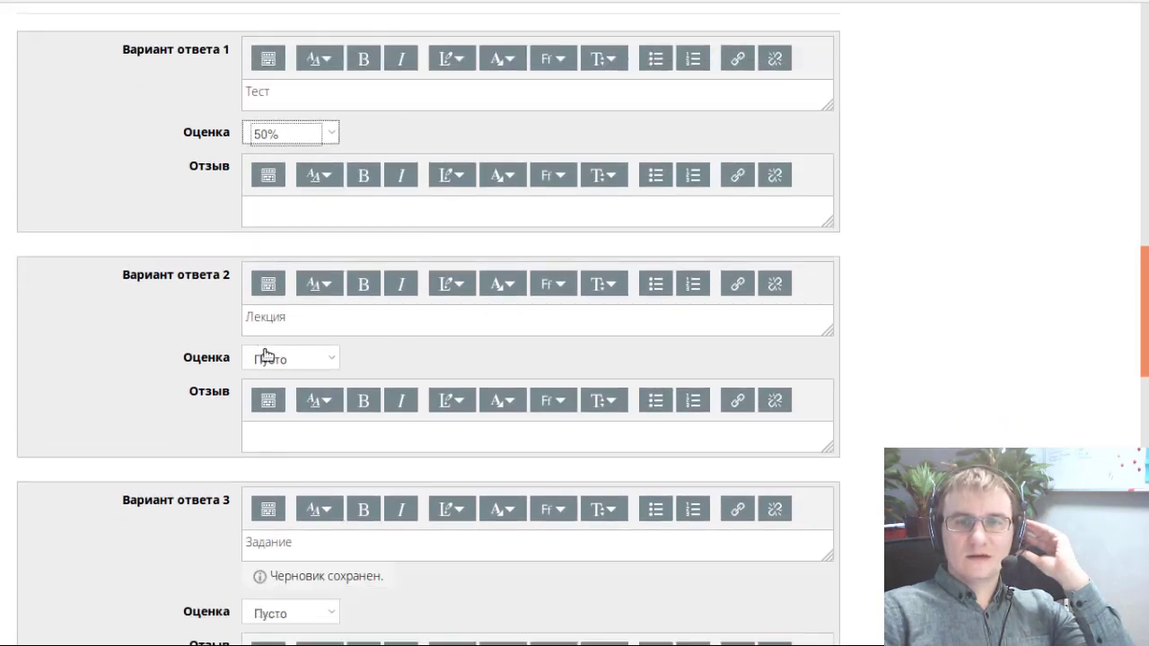
scroll(308, 356, "down", 2)
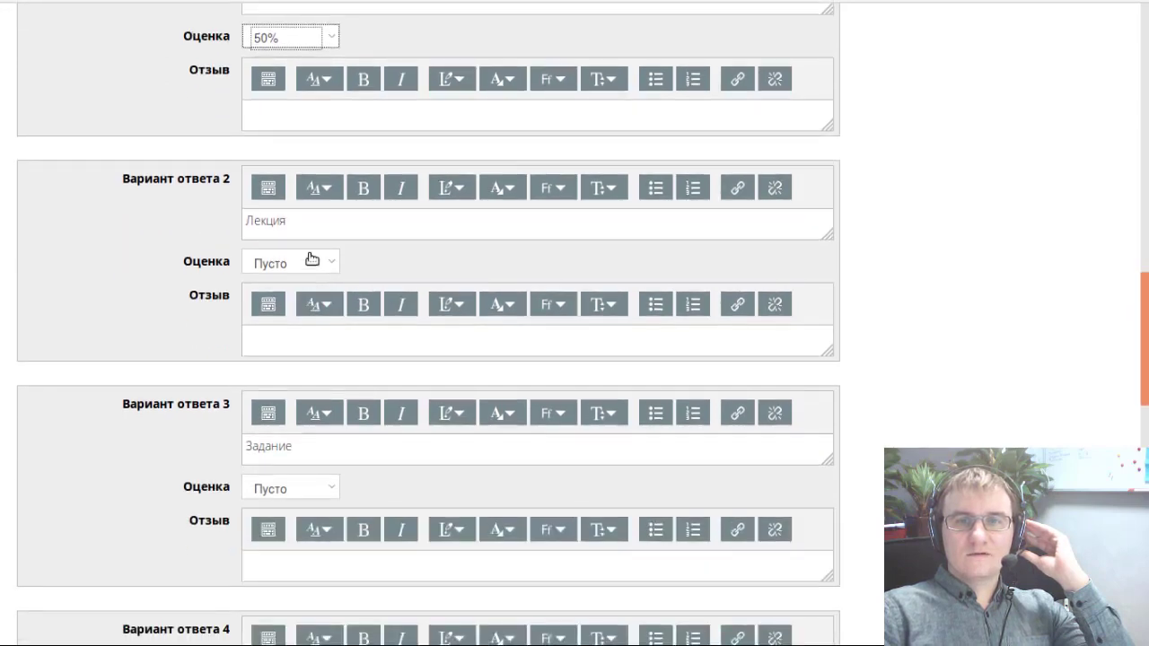
left_click(311, 259)
key("5")
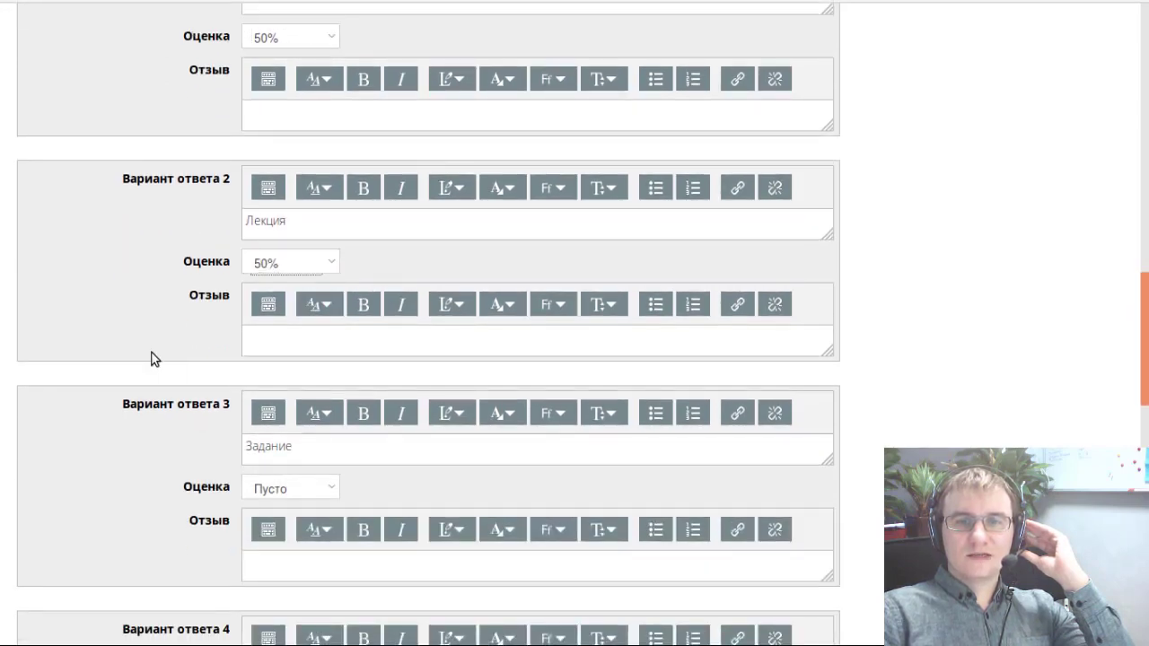
- Set the grade of the answer options "Задание" and "Форум" to -50% each
scroll(150, 356, "down", 8)
scroll(220, 229, "up", 2)
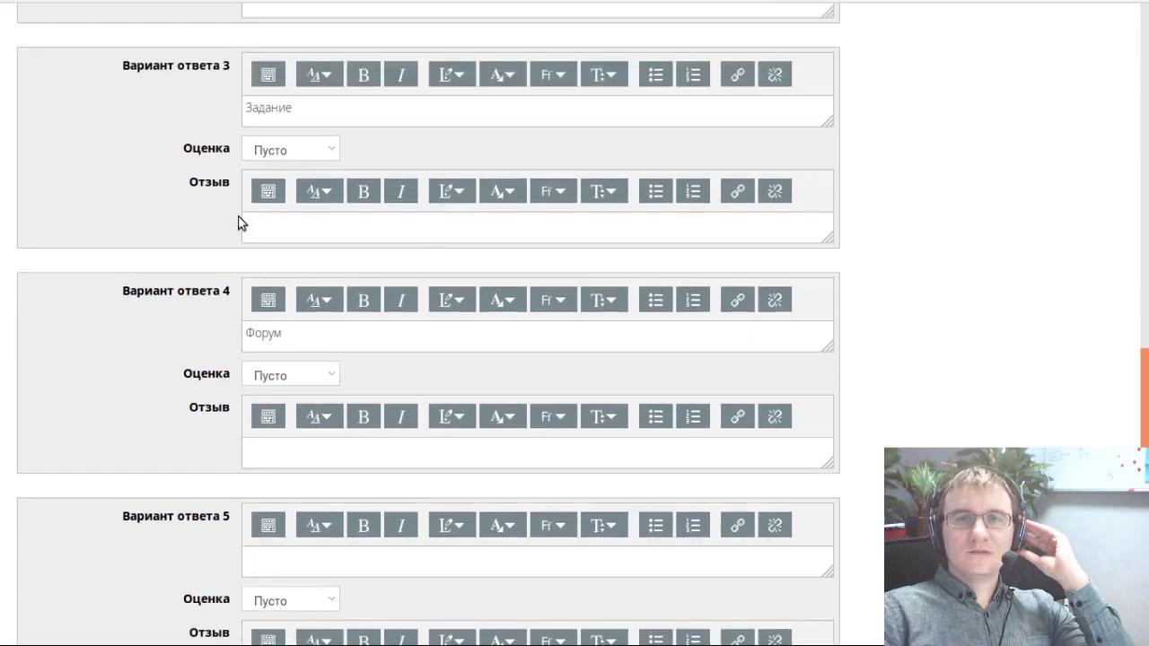
left_click(305, 152)
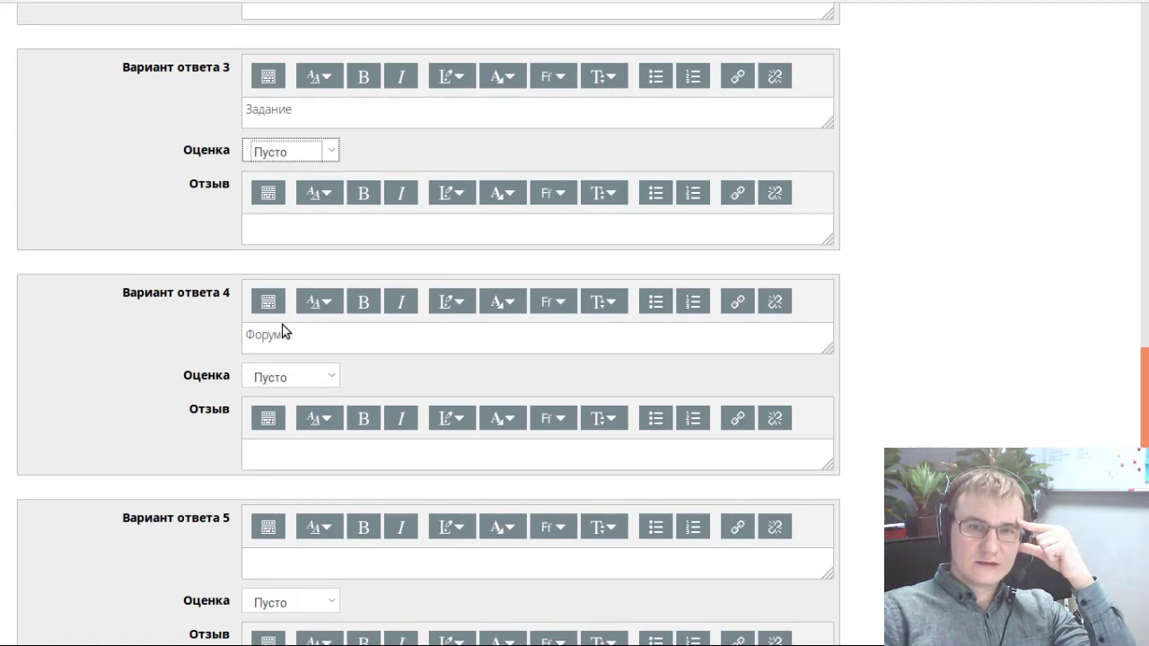
type("-50")
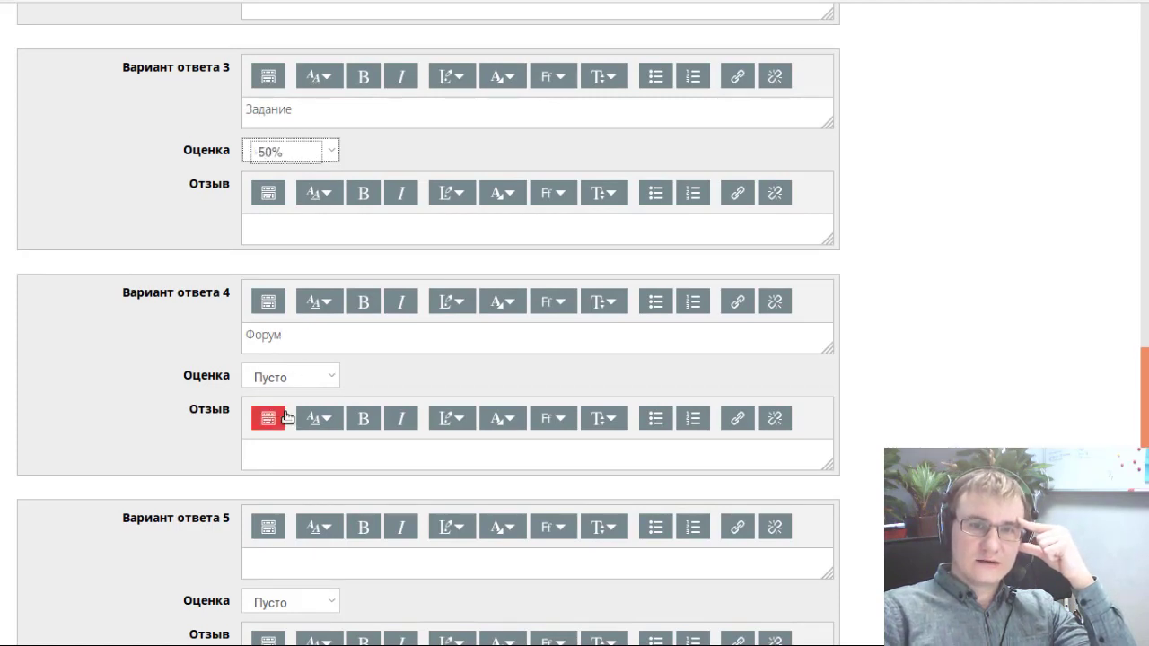
left_click(311, 378)
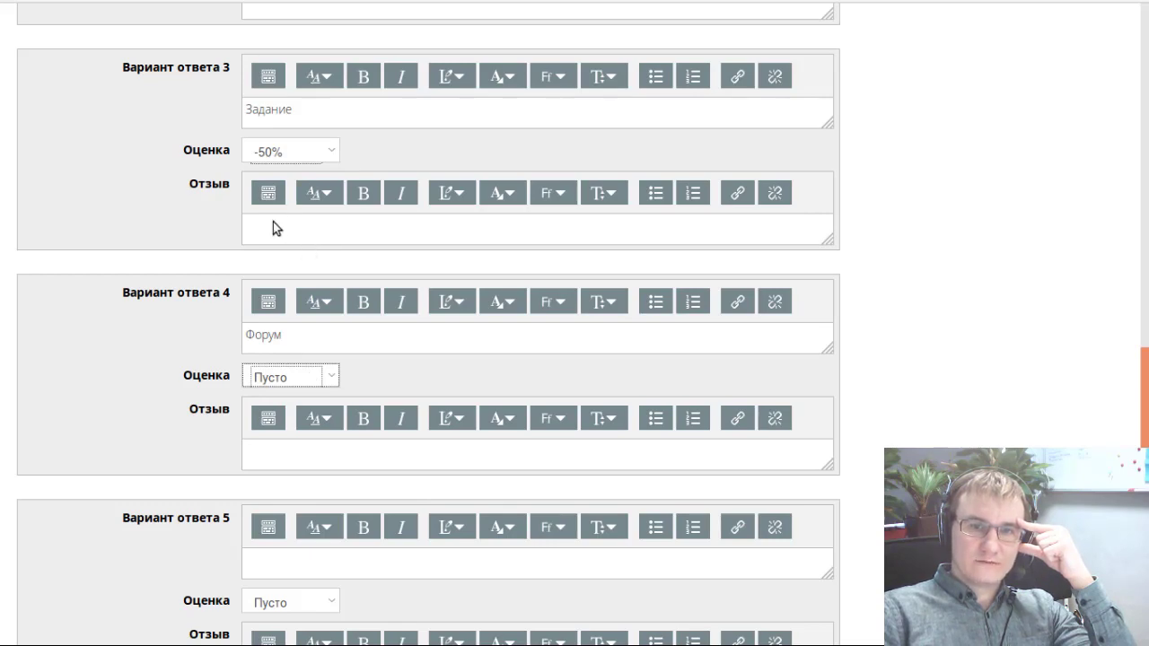
type("-50")
- Enter the feedback for answer option "Тест": "Верно, тест позволяет автоматически вычислить оценку, но только если он не содержит вопросов с ручным оцениванием."
scroll(152, 294, "up", 3)
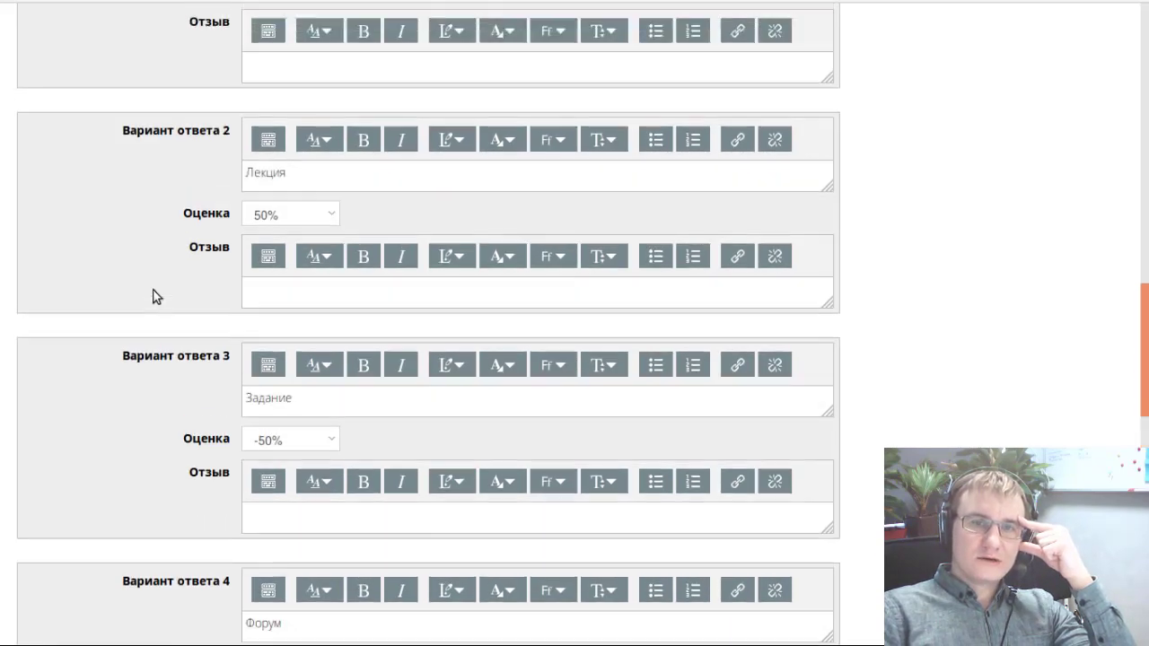
scroll(152, 296, "up", 2)
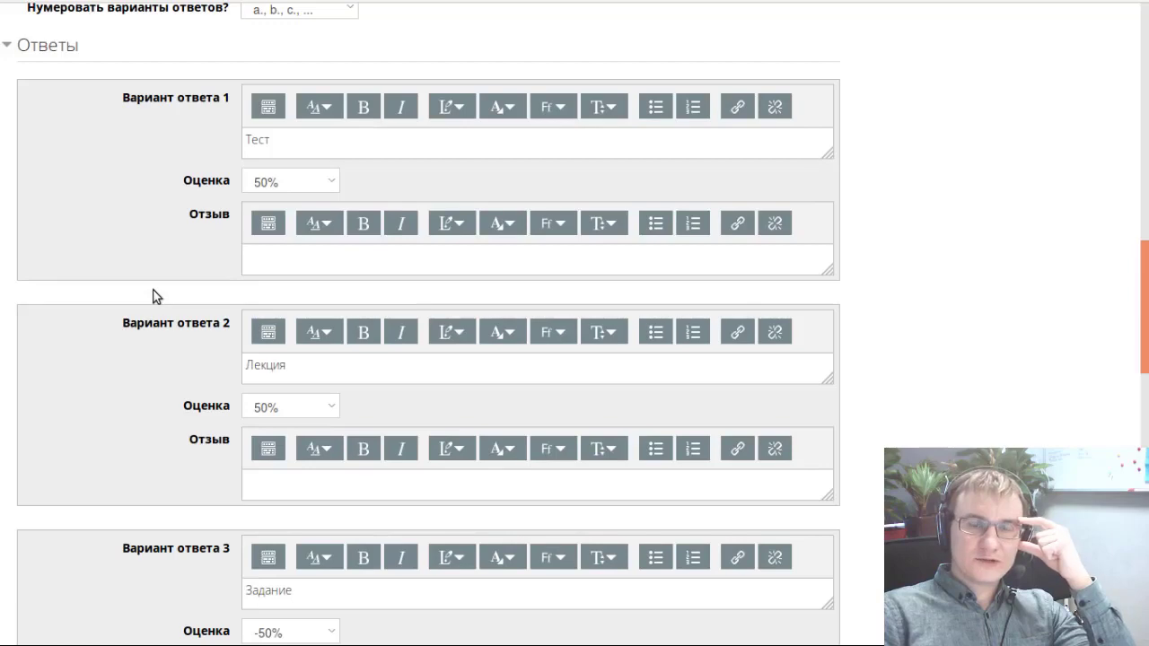
scroll(152, 296, "down", 4)
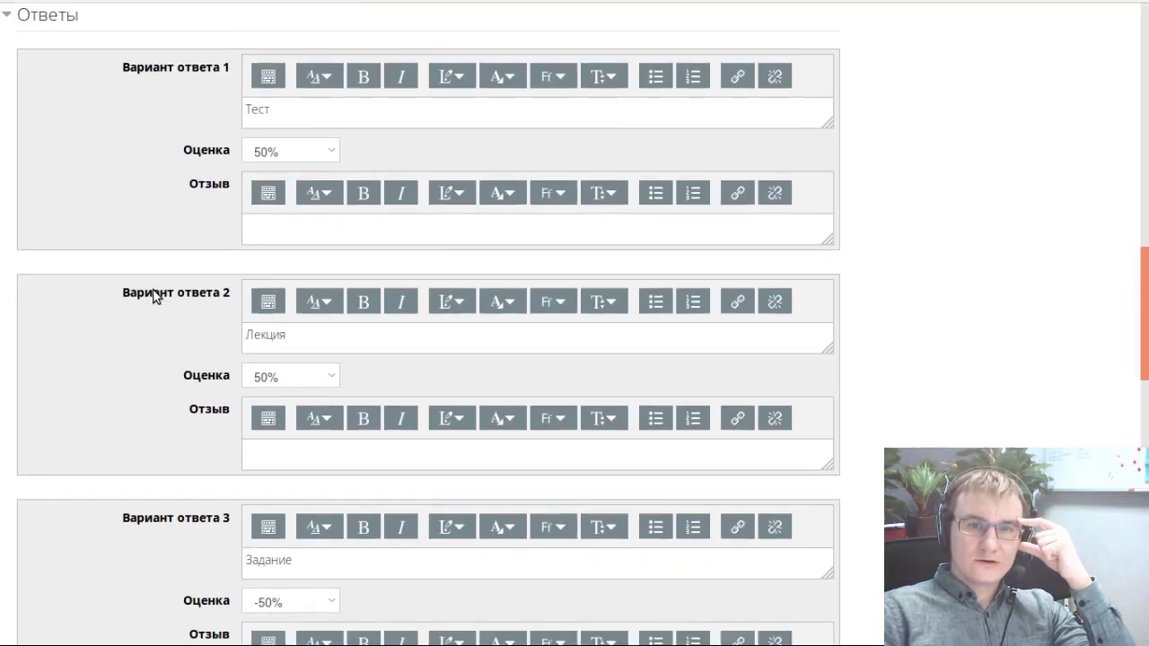
scroll(153, 296, "up", 1)
scroll(149, 308, "up", 2)
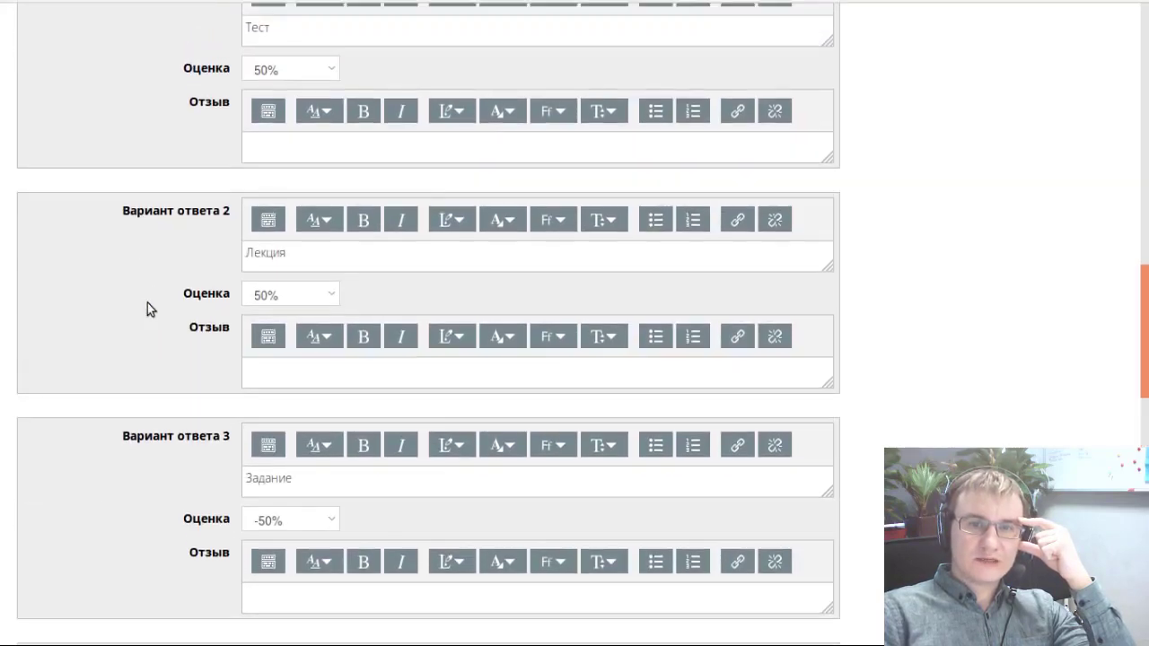
left_click(335, 173)
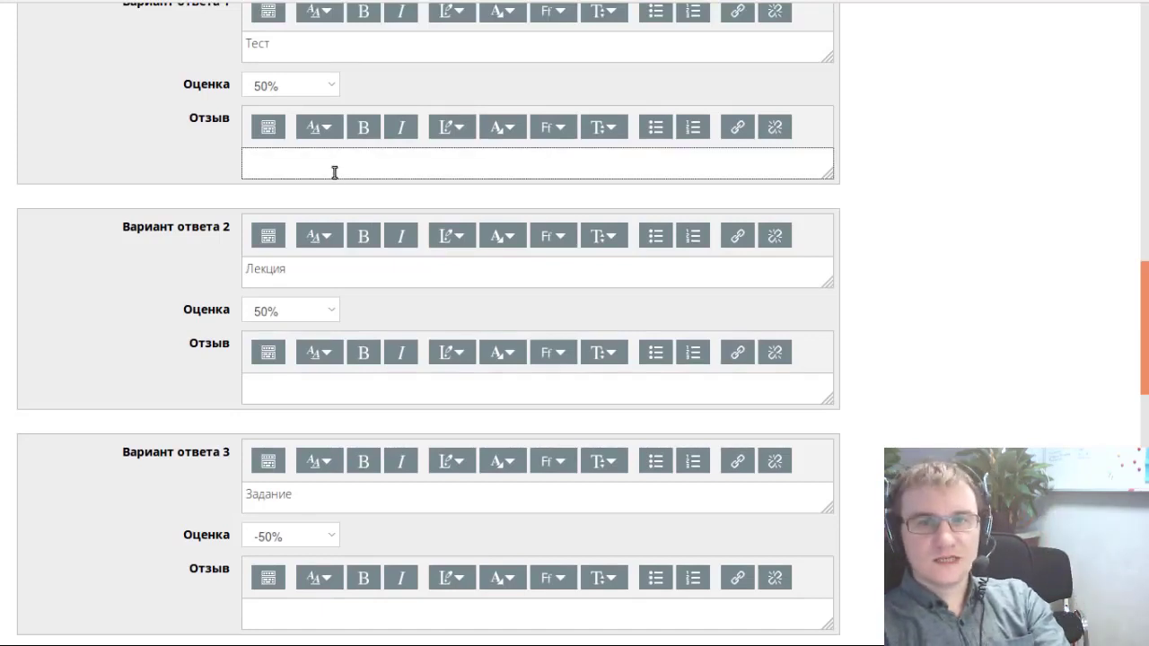
type("Верно,")
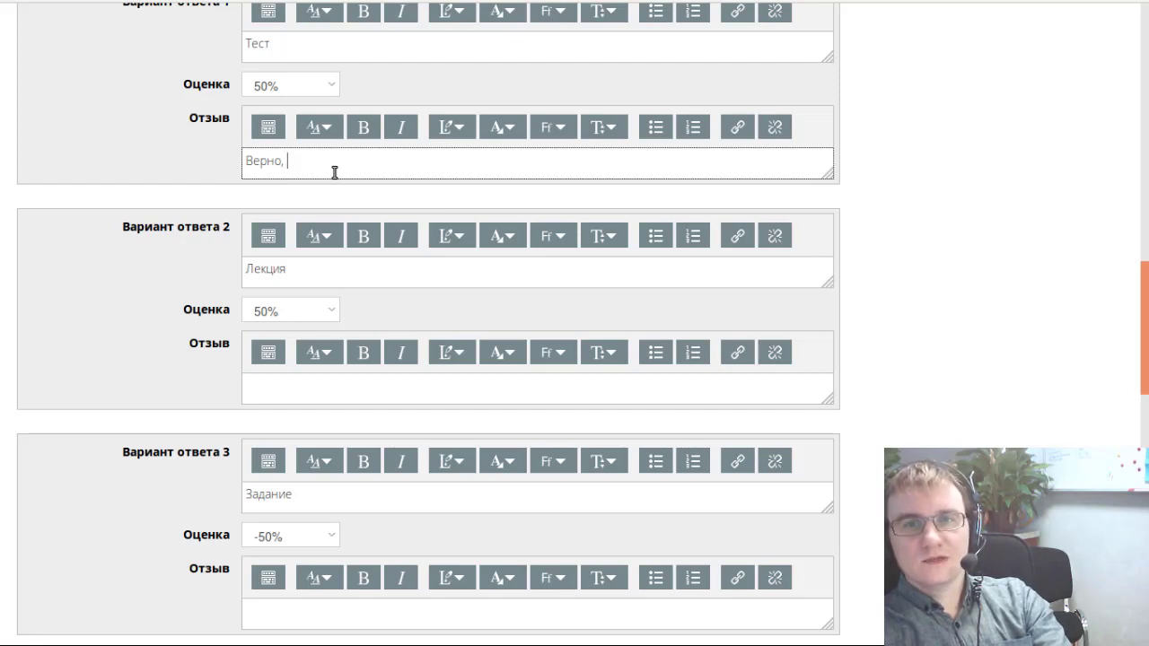
type(" тест позволяе")
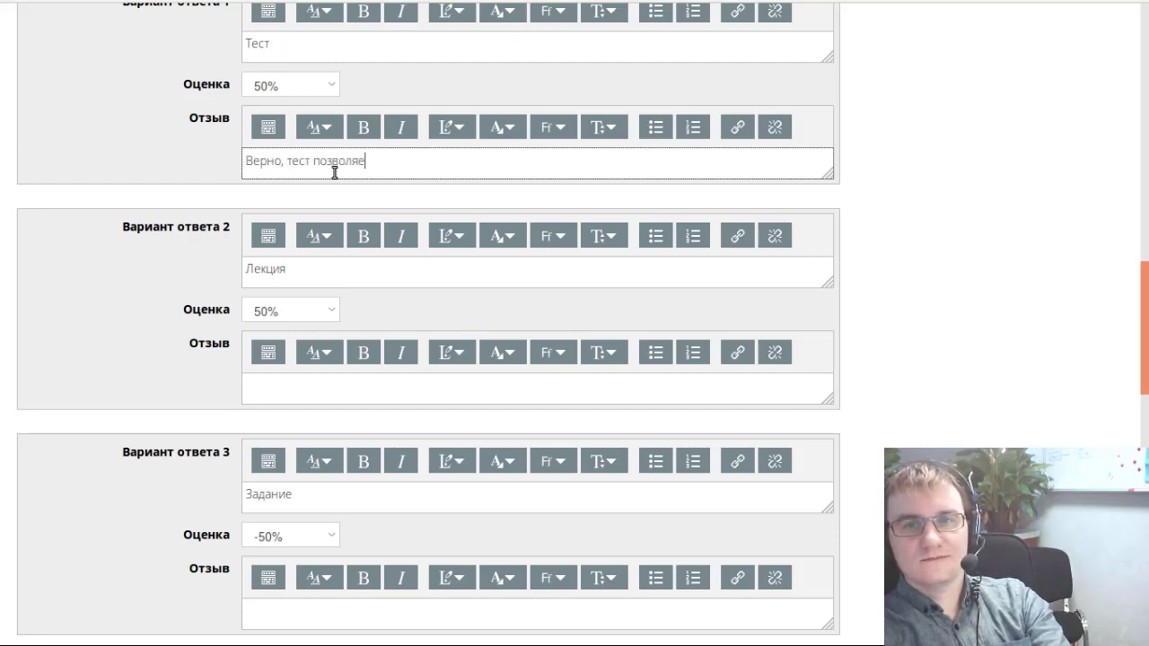
type("т авто")
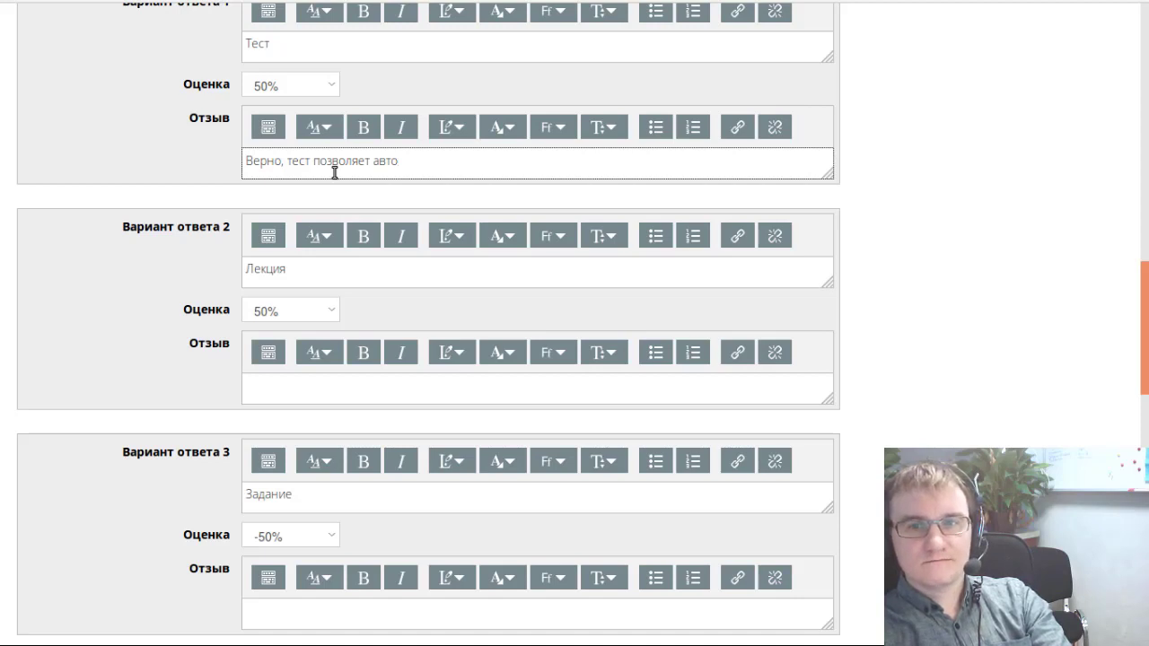
type("мат")
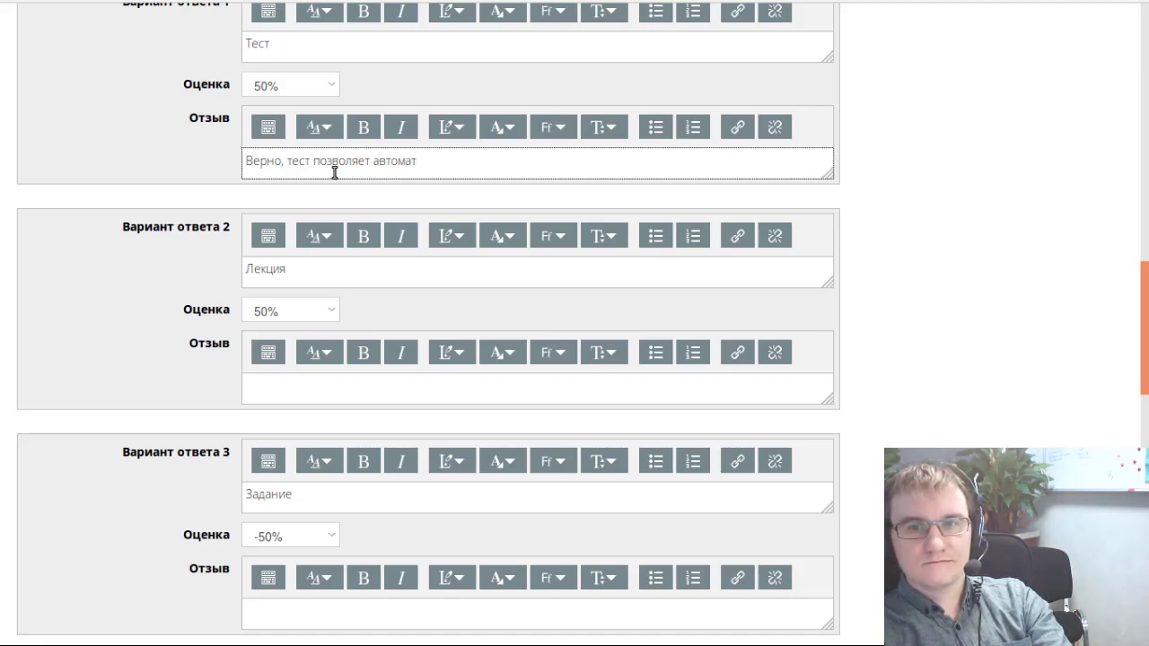
type("ическ")
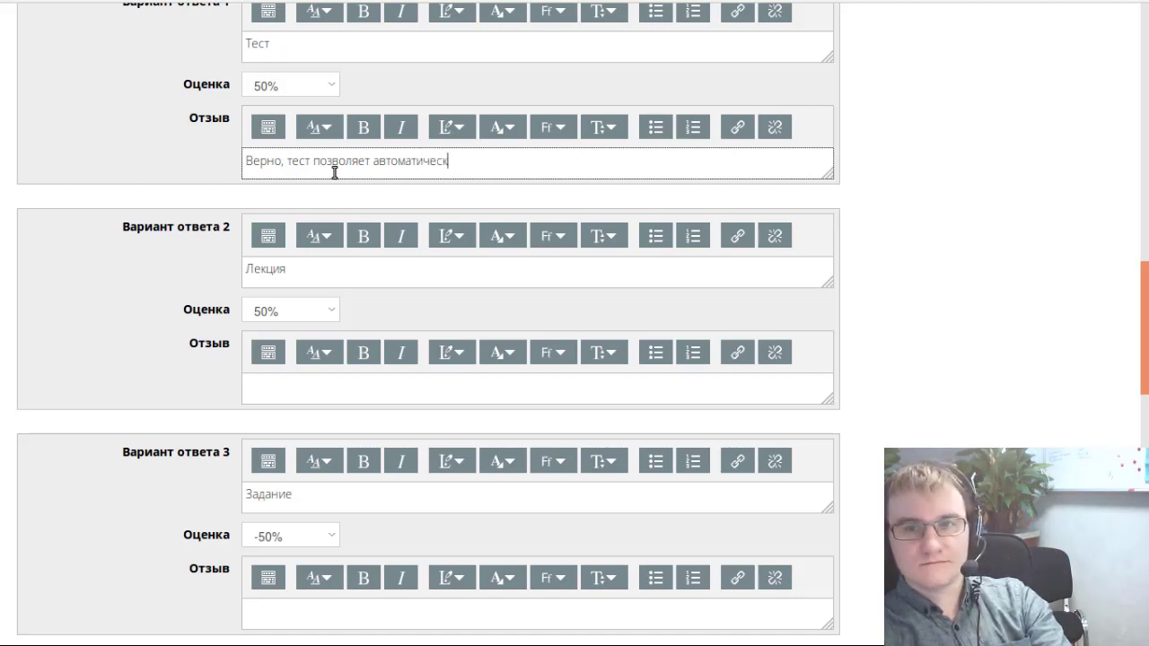
type("и вычислить о")
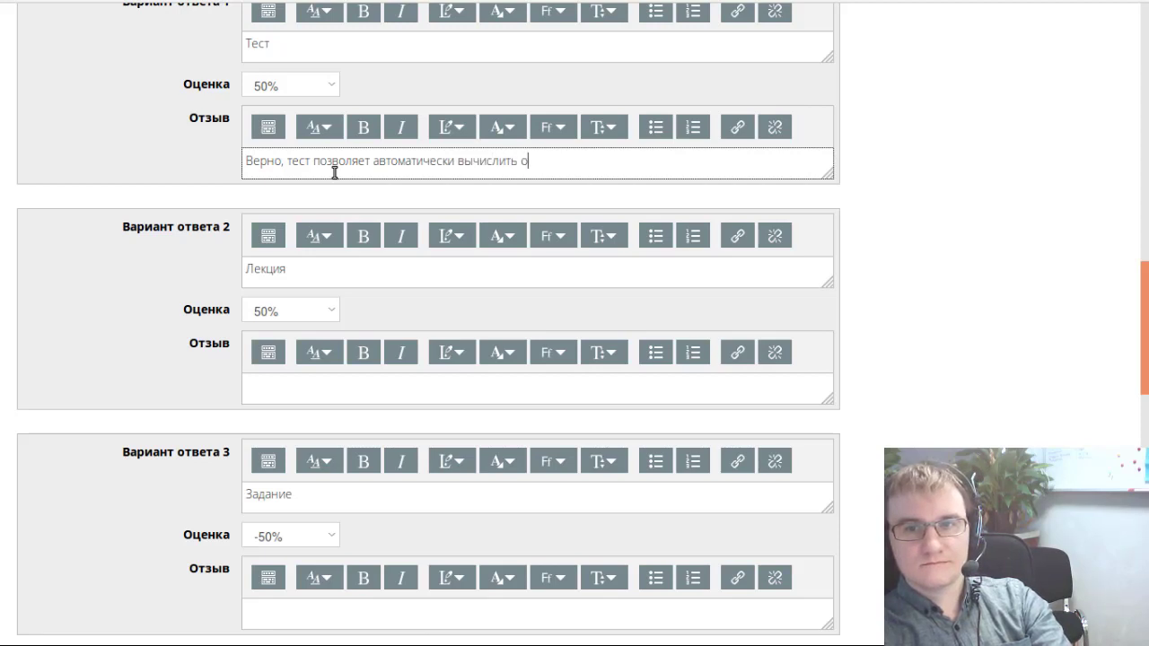
type("ценку, но тол")
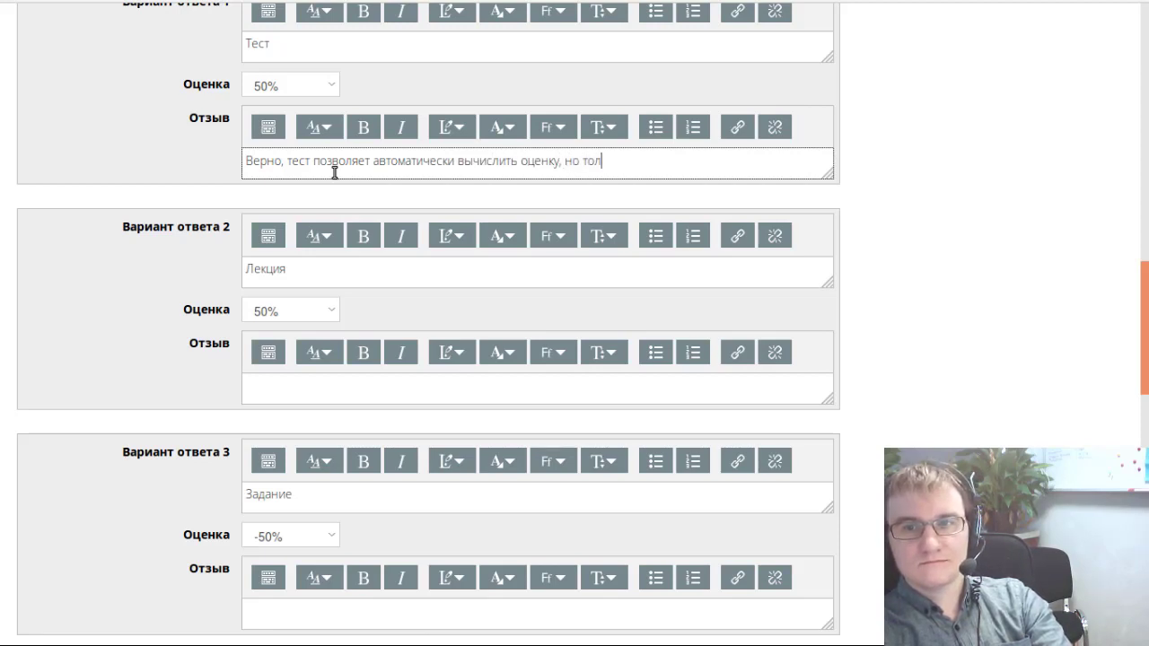
type("ько если он ен")
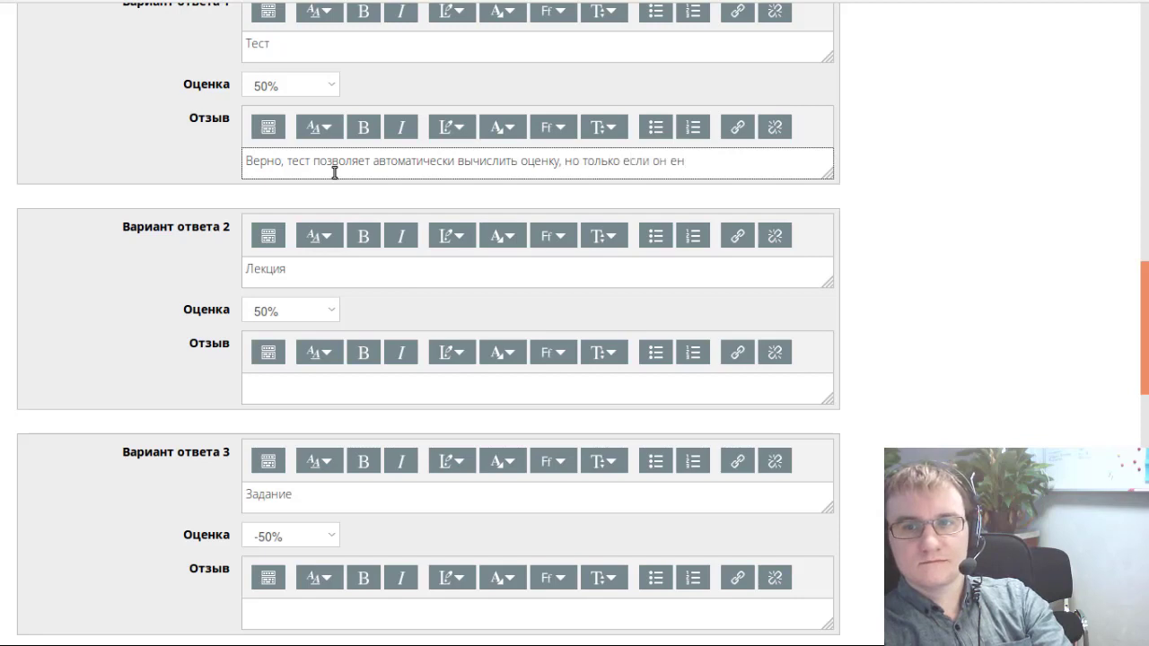
key("BackSpace")
key("BackSpace")
type("не с")
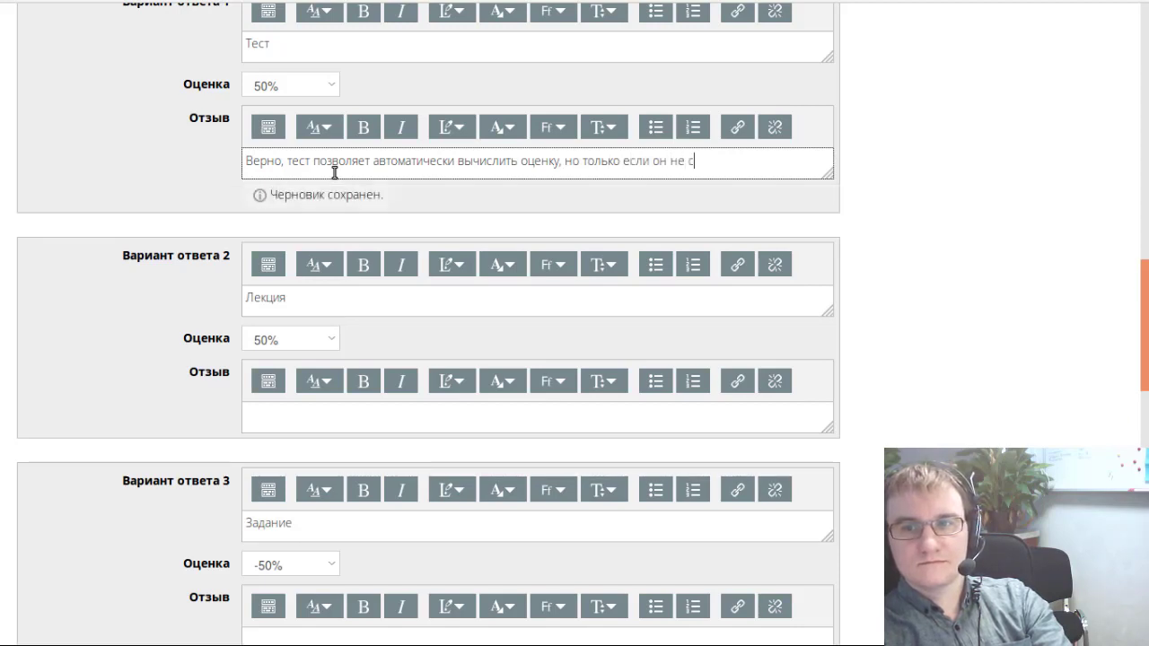
type("одержит в")
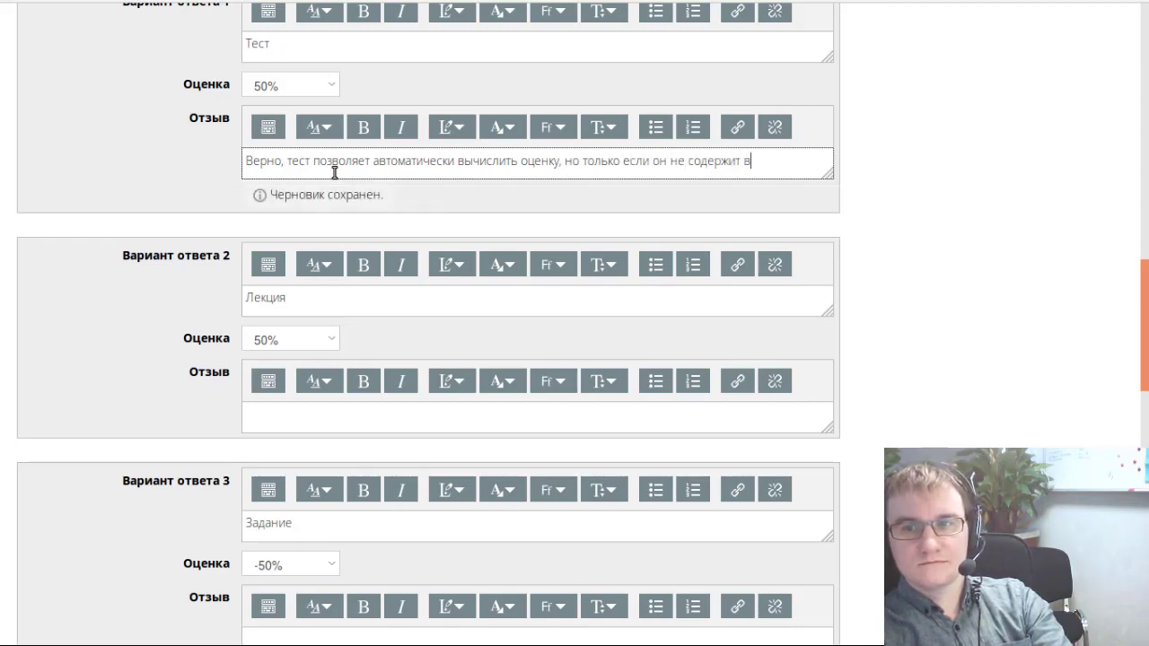
type("опросов с руч")
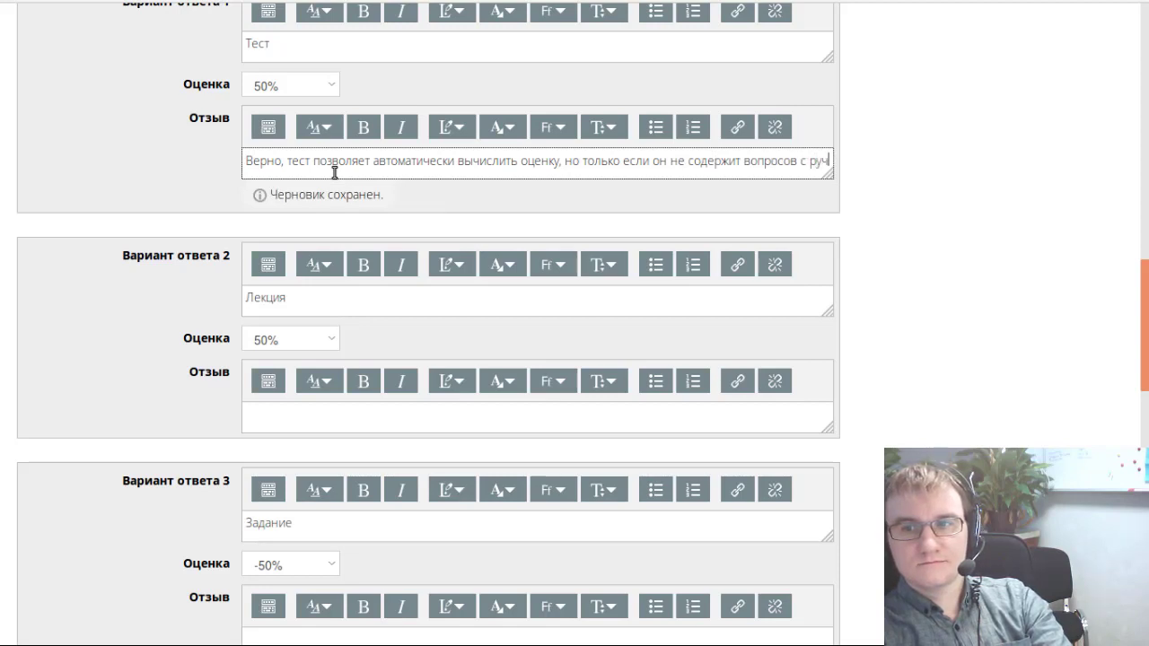
type("ным оцениван")
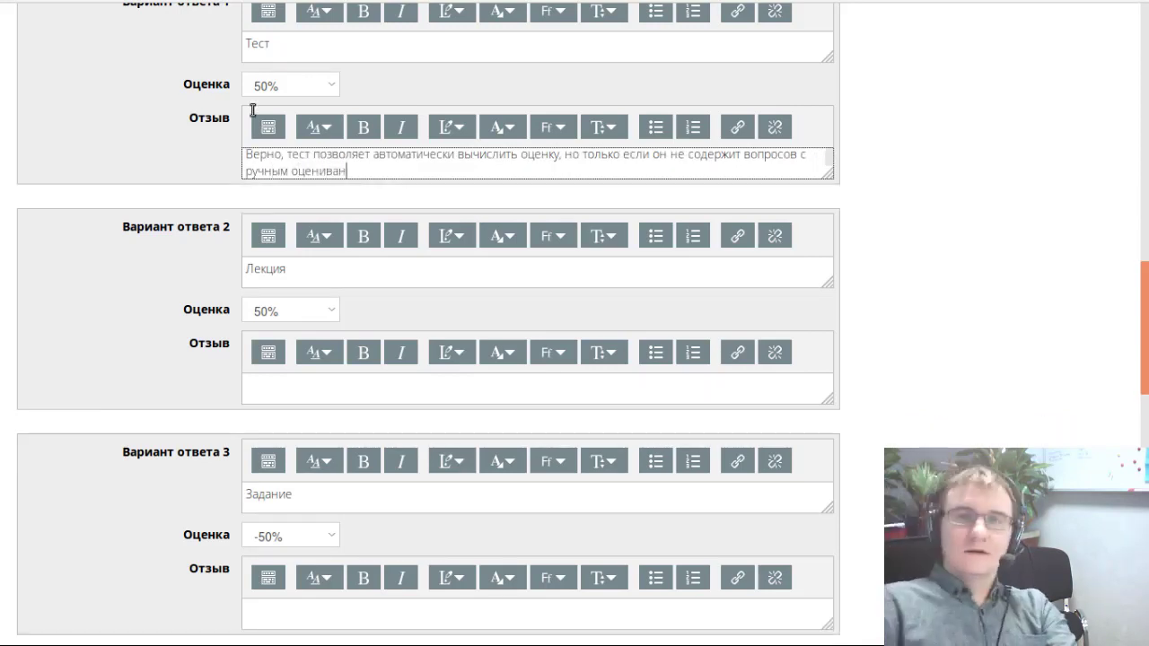
scroll(285, 216, "down", 2)
type("ием.")
- Enter the feedback for answer option "Лекция": "Верно, лекция позволяет выставить оценку, если содержит карточки-вопросы"
left_click(259, 231)
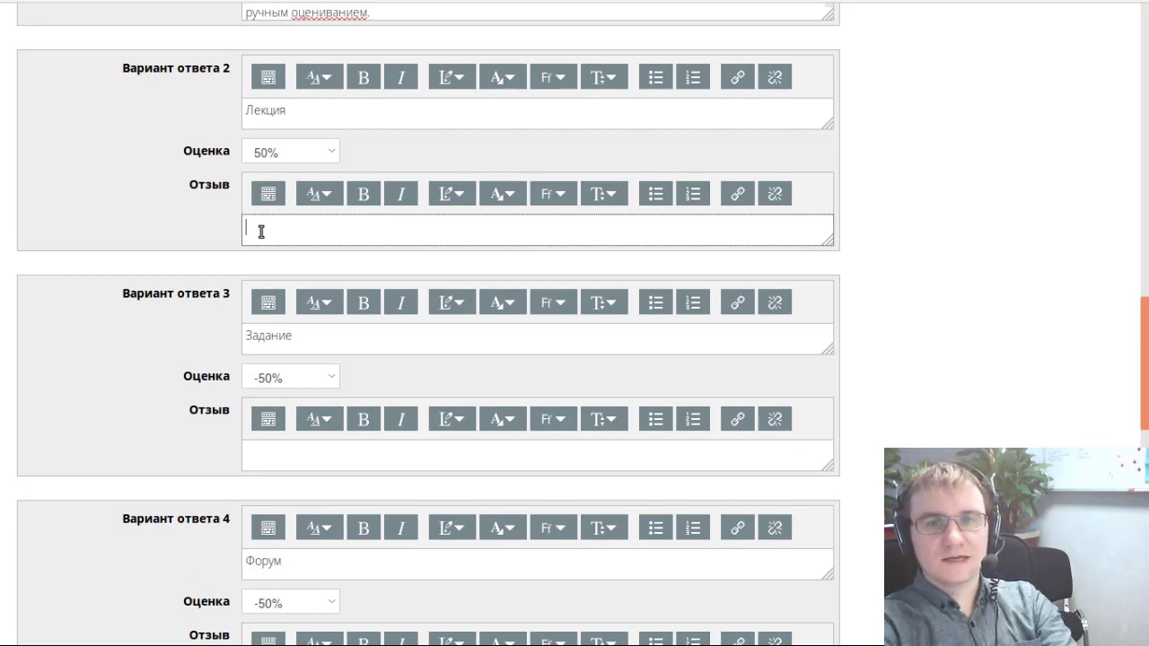
type("Верно, лекци")
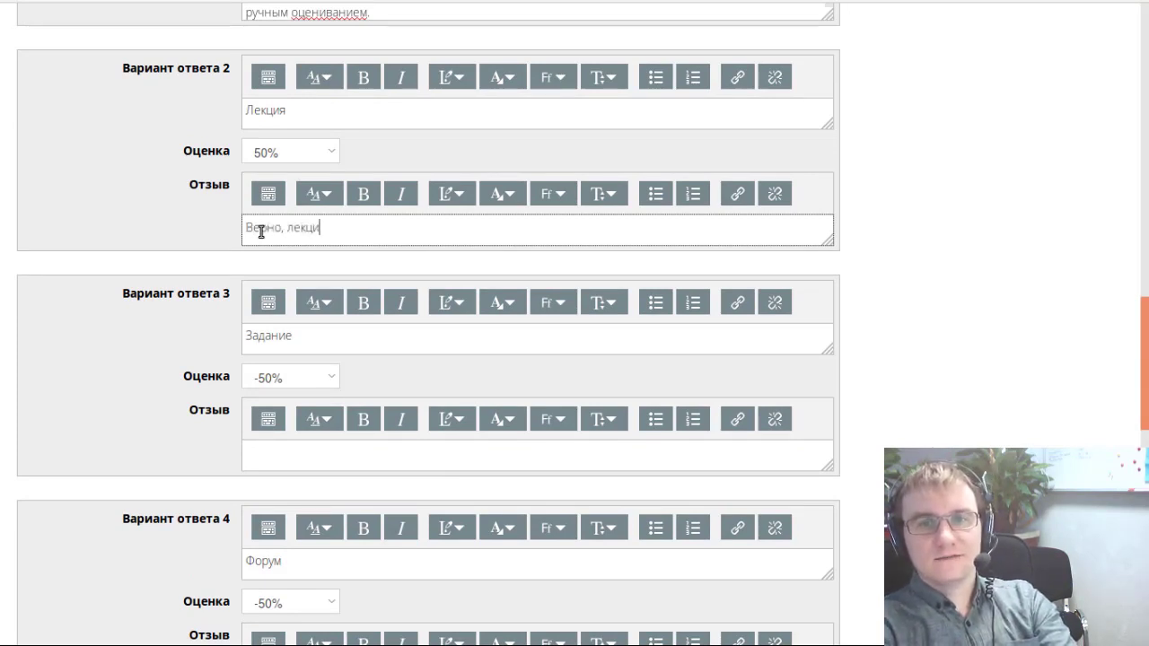
type("я позволяет")
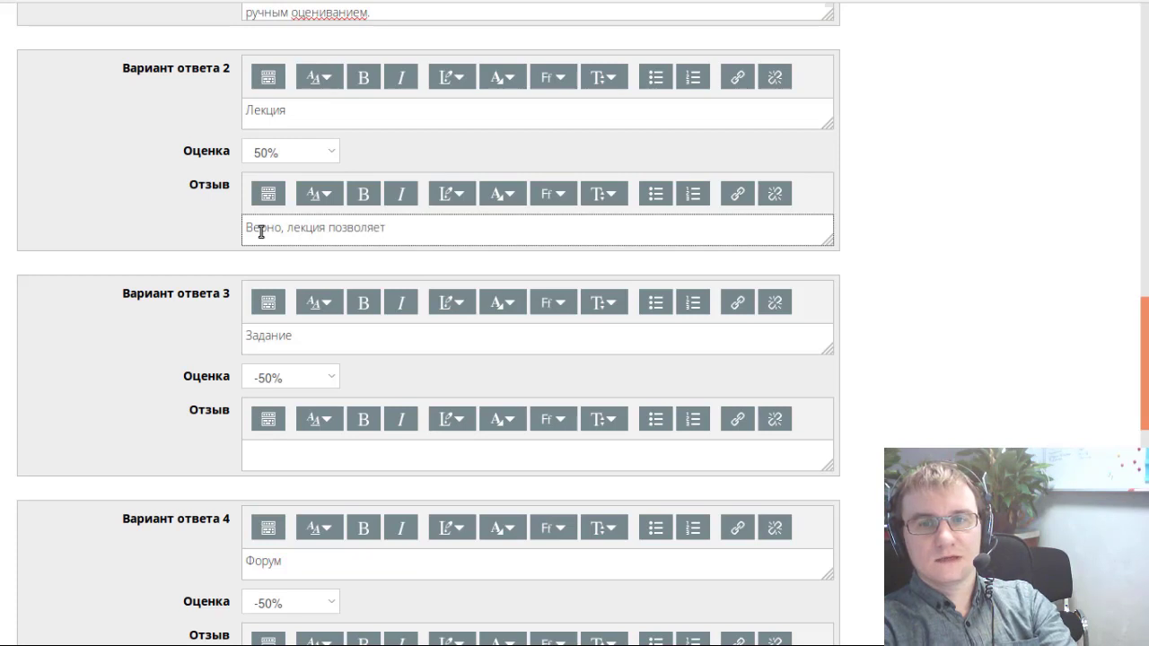
type(" выставит")
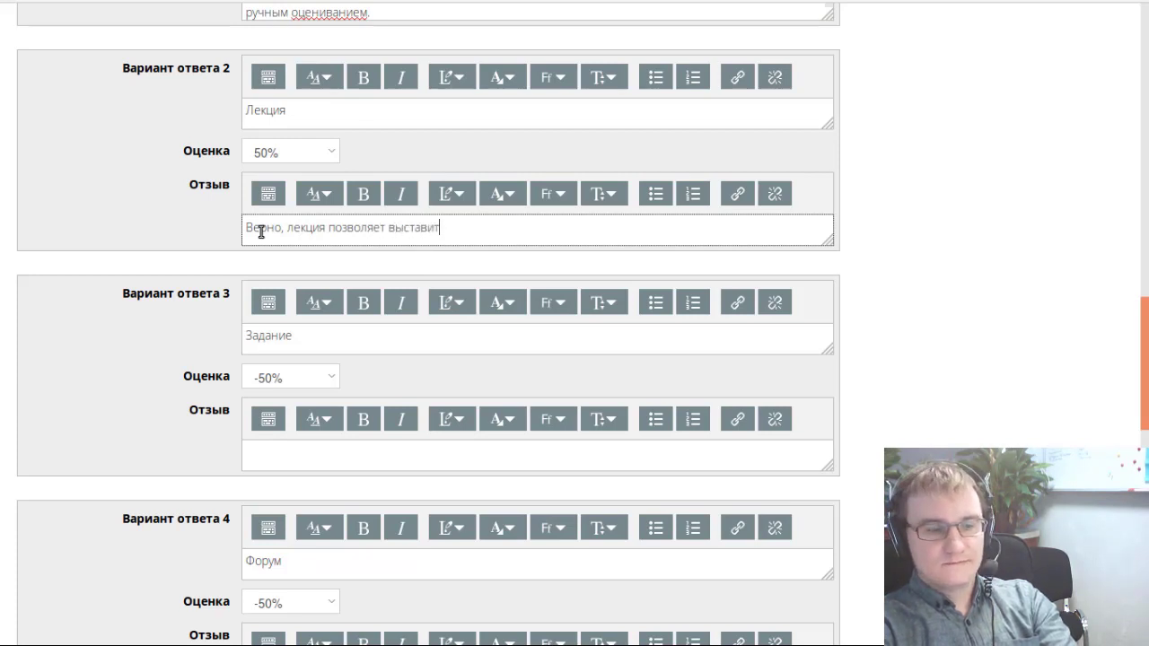
type("ь оценку, если")
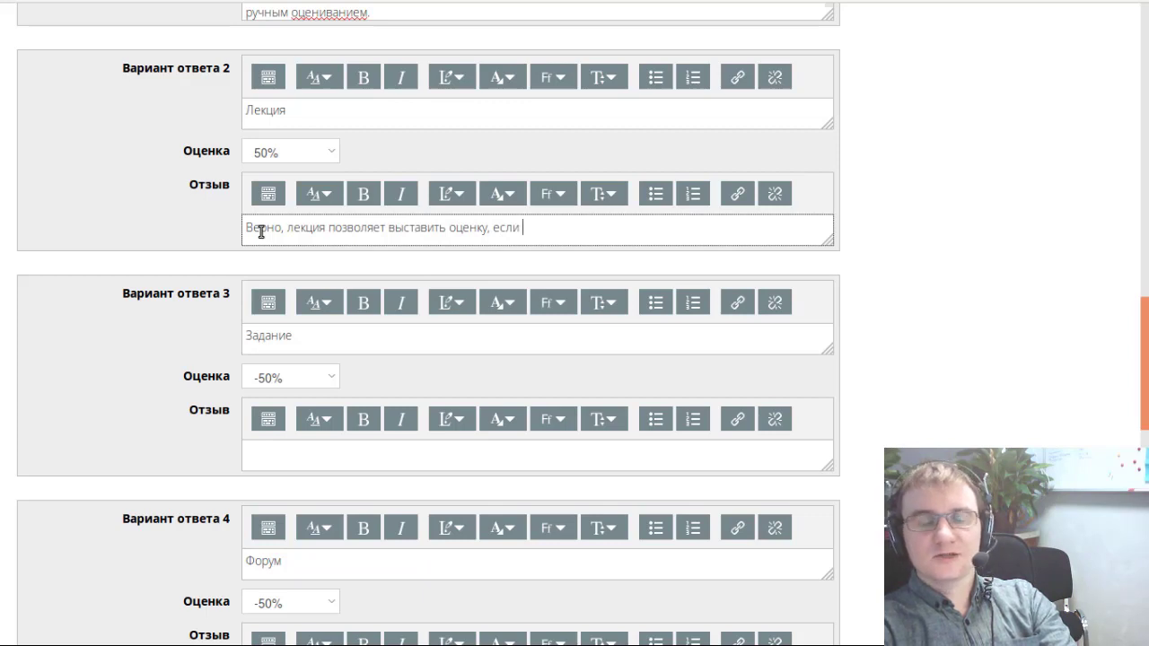
type(" содержит ")
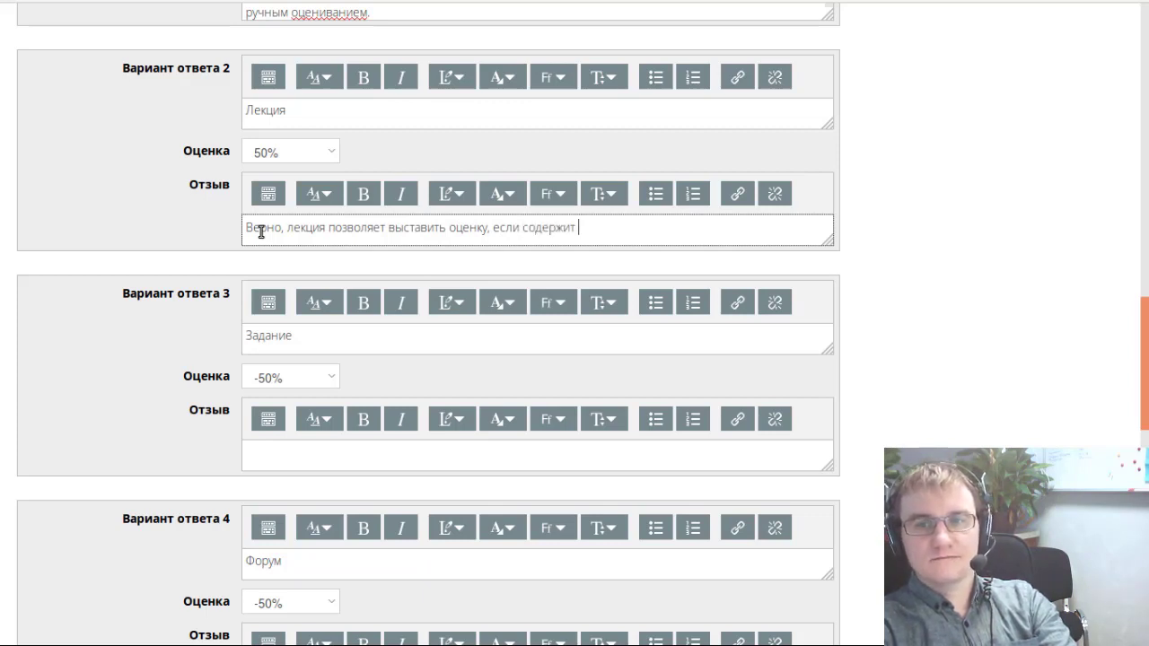
type("карточки-вопросы")
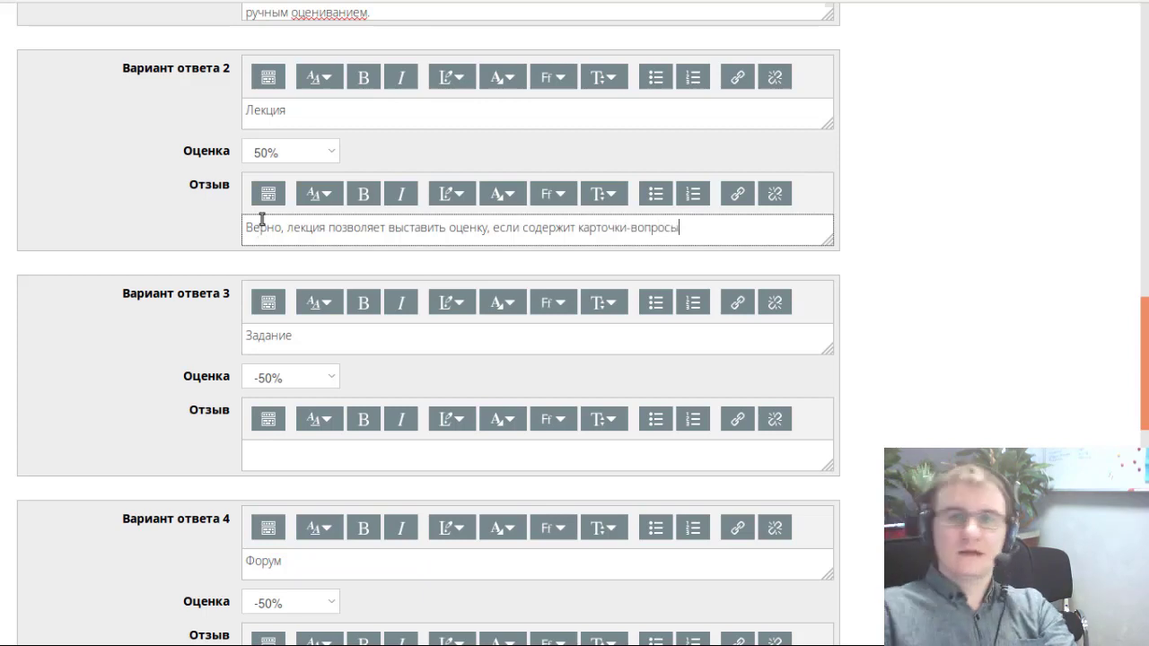
- Enter the feedback for answer option "Задание": "Не верно: задание может быть оценено только преподавателем"
scroll(269, 260, "down", 3)
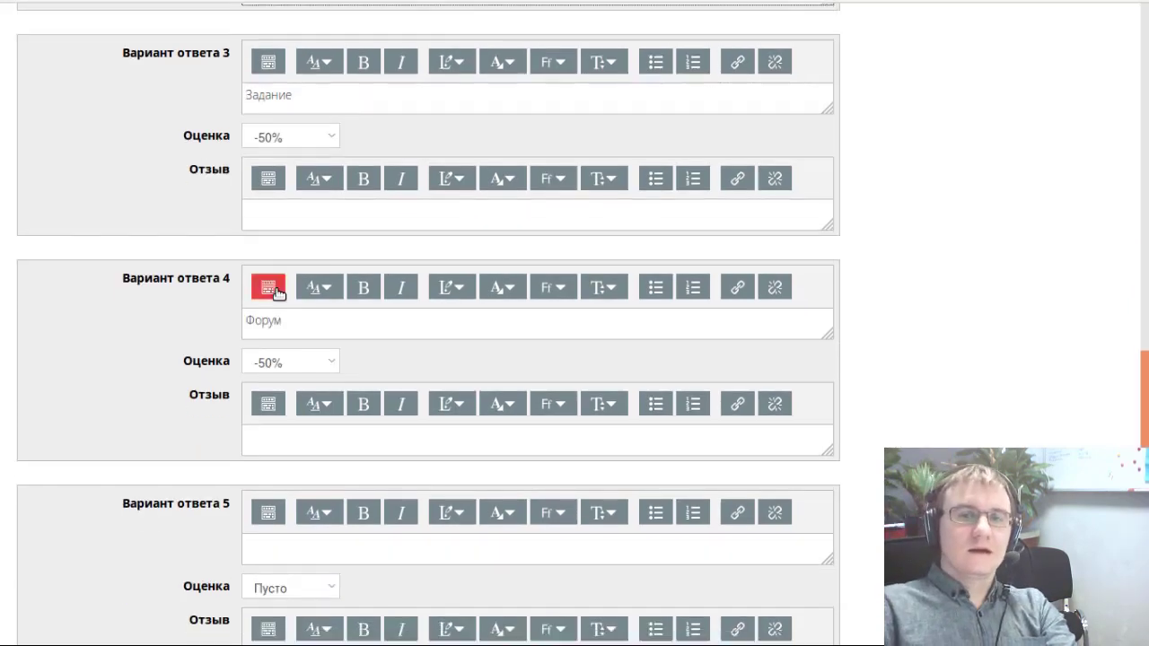
left_click(293, 217)
type("Не верн")
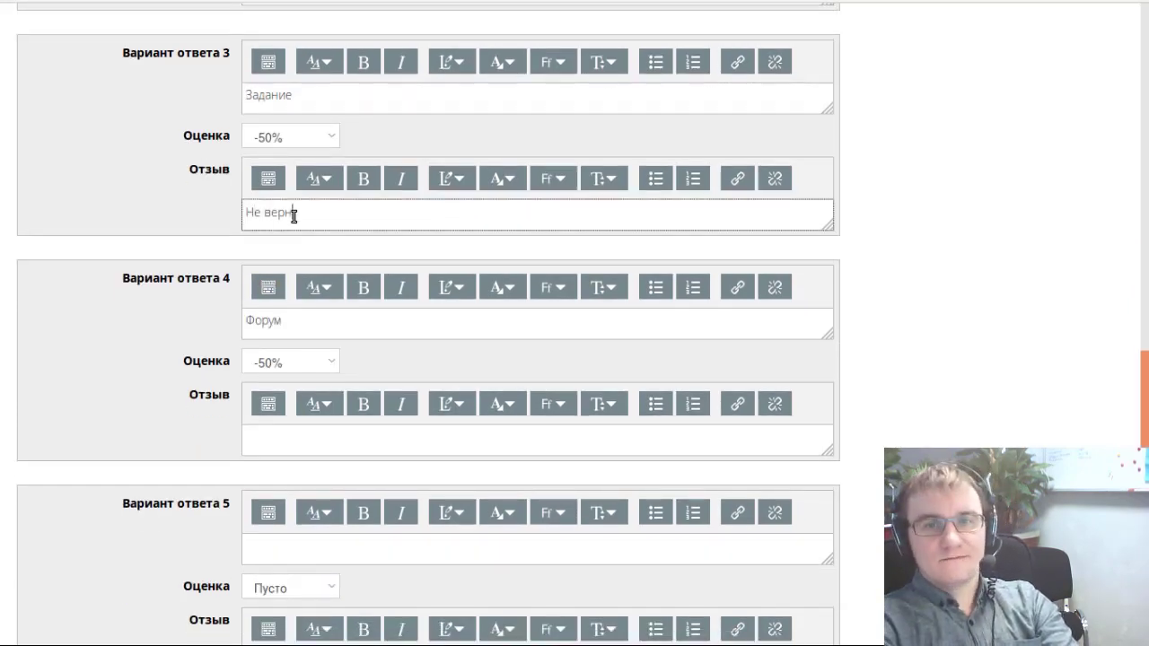
type("о: з")
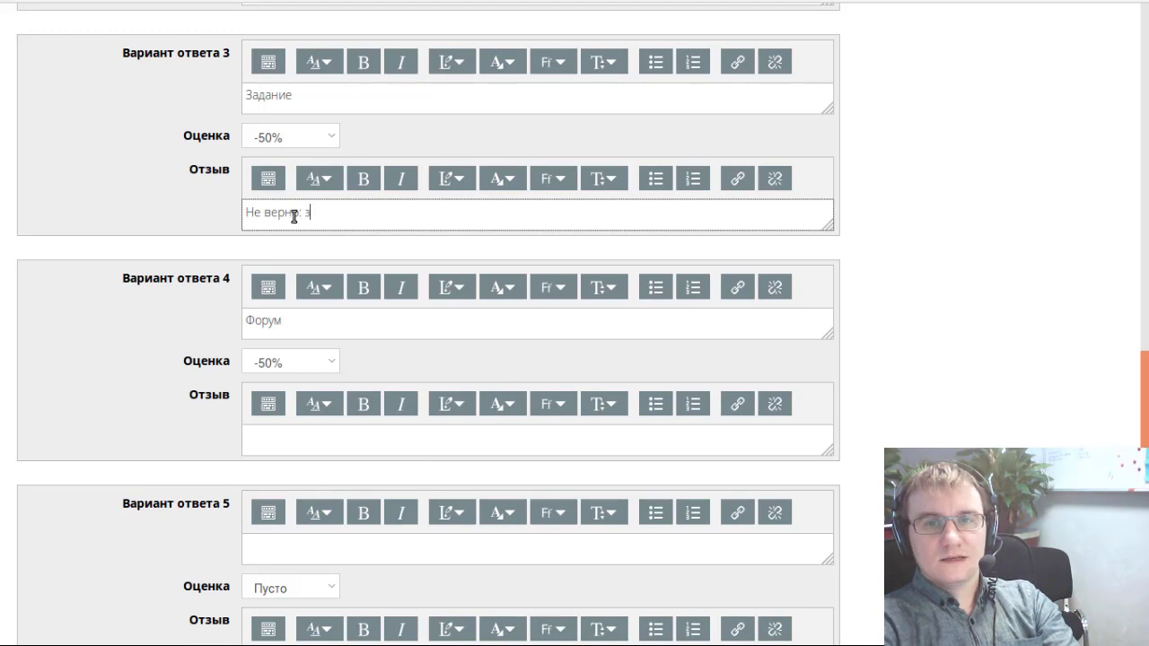
type("адание")
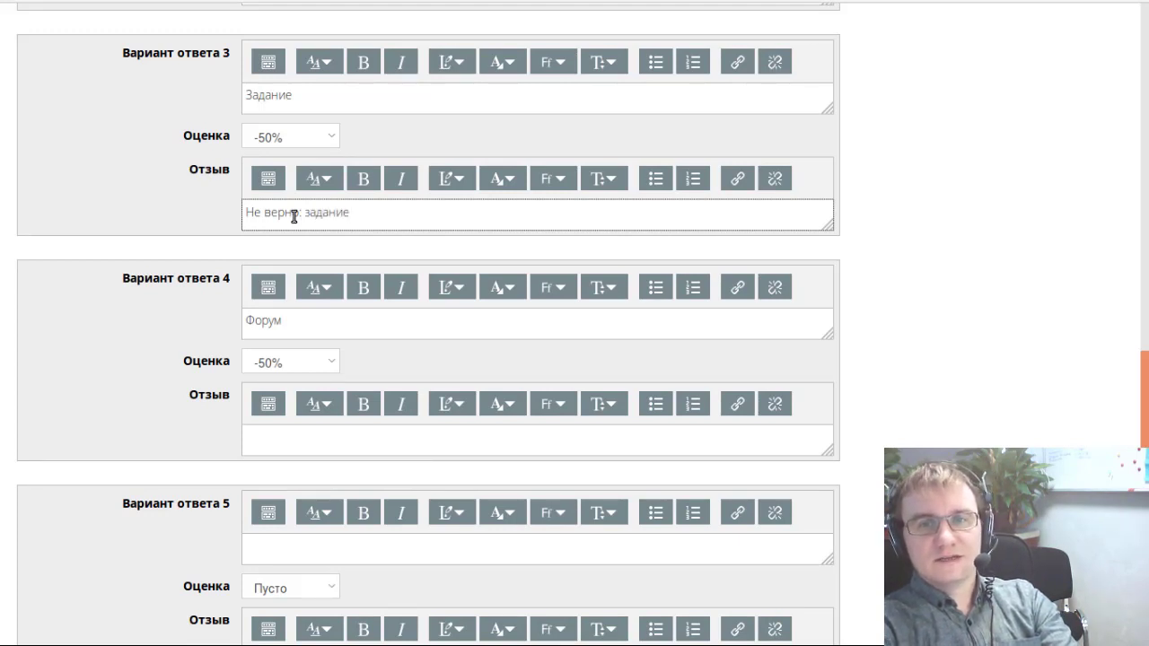
type(" может б")
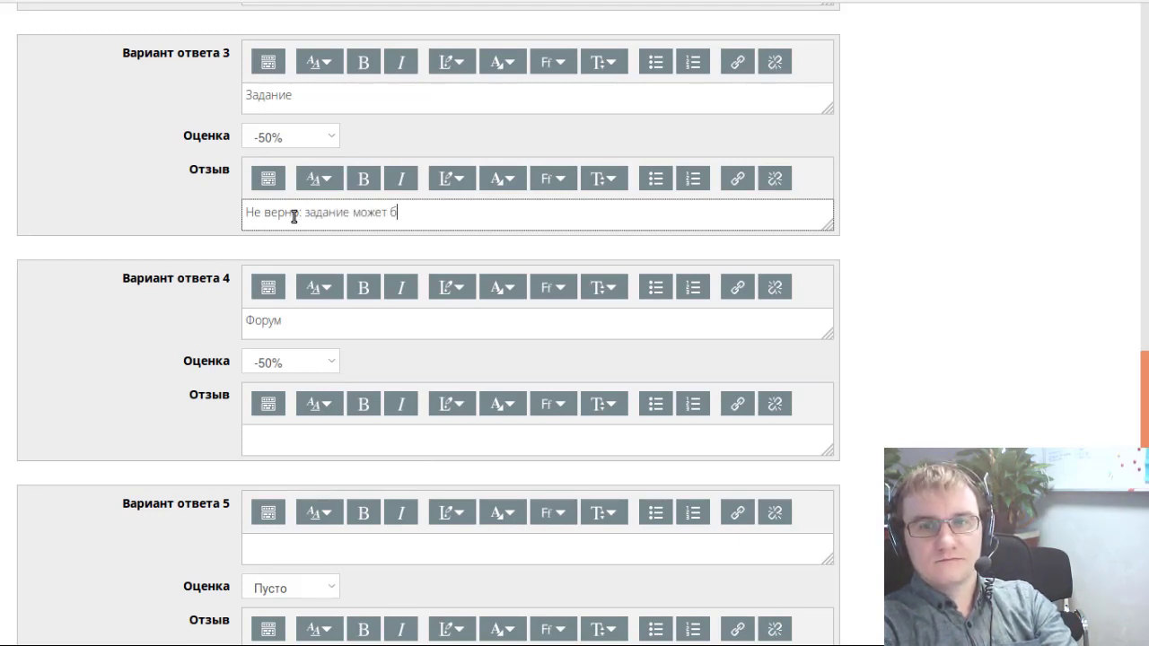
type("ыть оценено то")
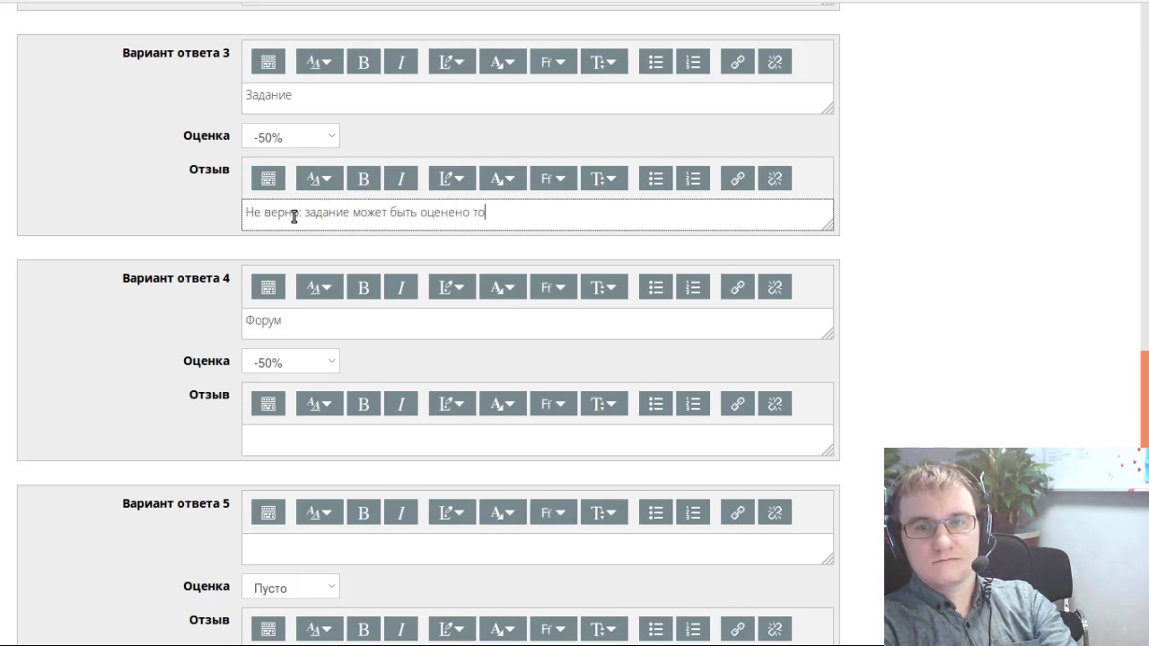
type("лько препода")
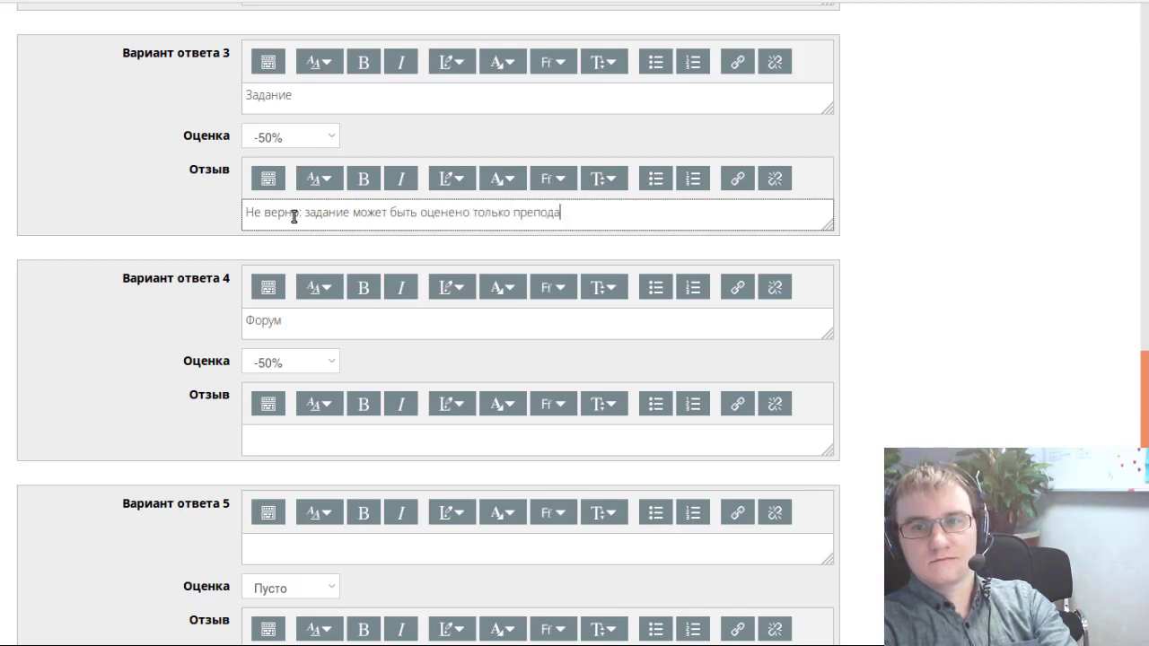
type("вателем")
- Enter the feedback for answer option "Форум": "Не верно: хоть форум и позволяет включить оценивание, его необходимо производить вручную"
scroll(245, 318, "down", 2)
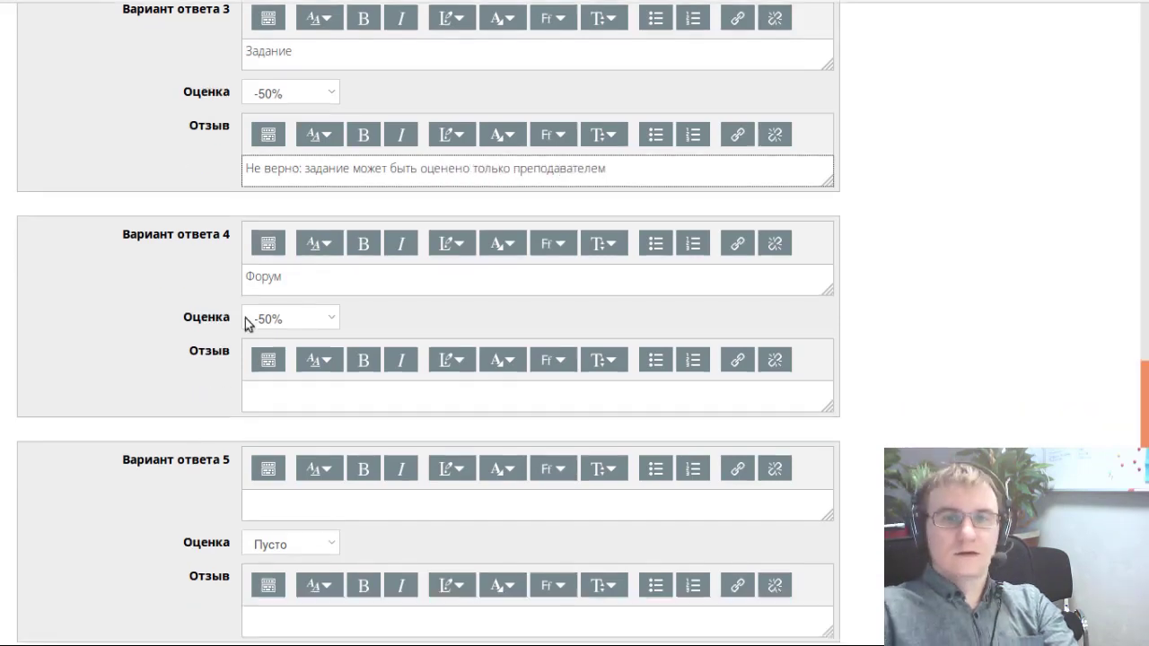
left_click(281, 303)
type("Не ")
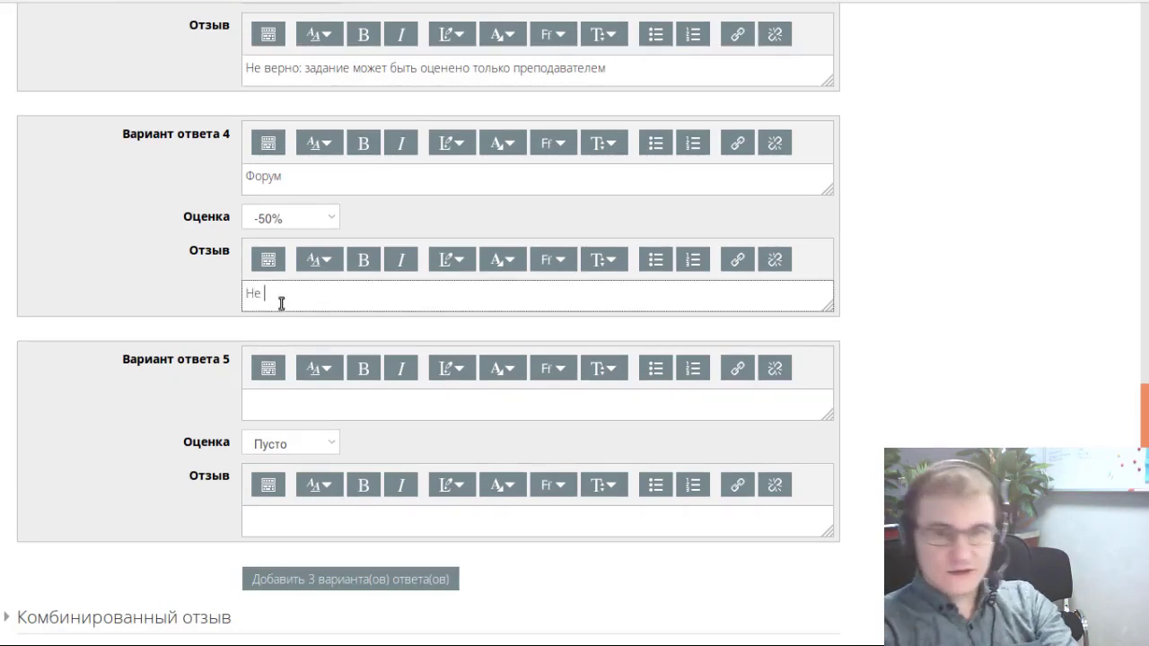
type("верно:")
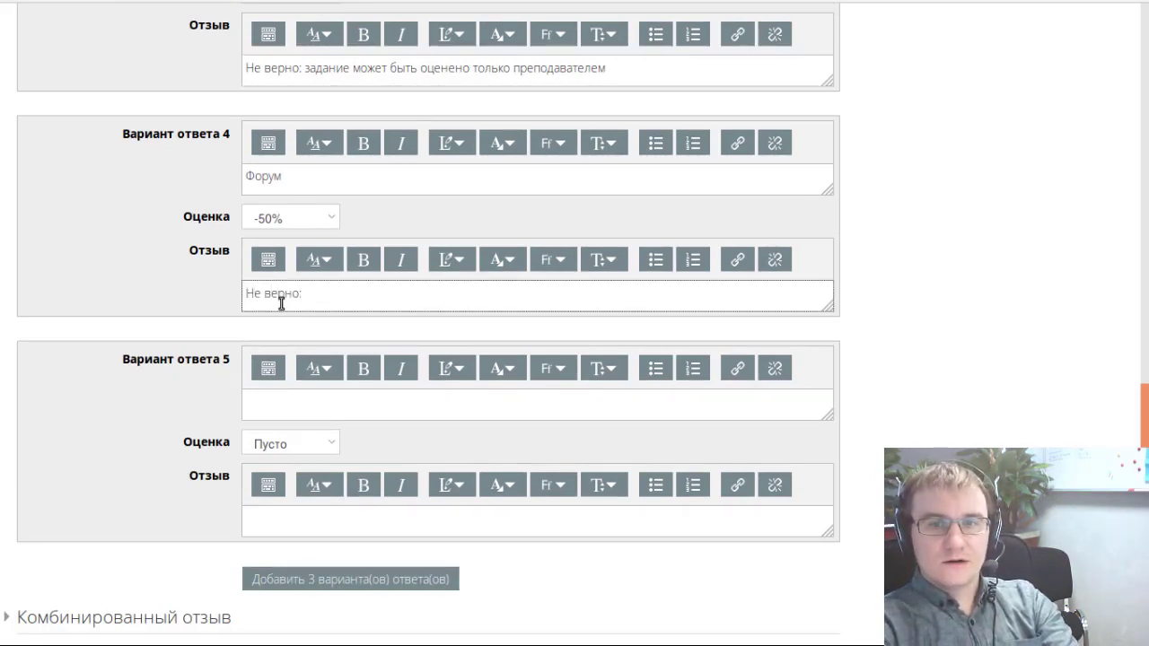
type(" хоть фору")
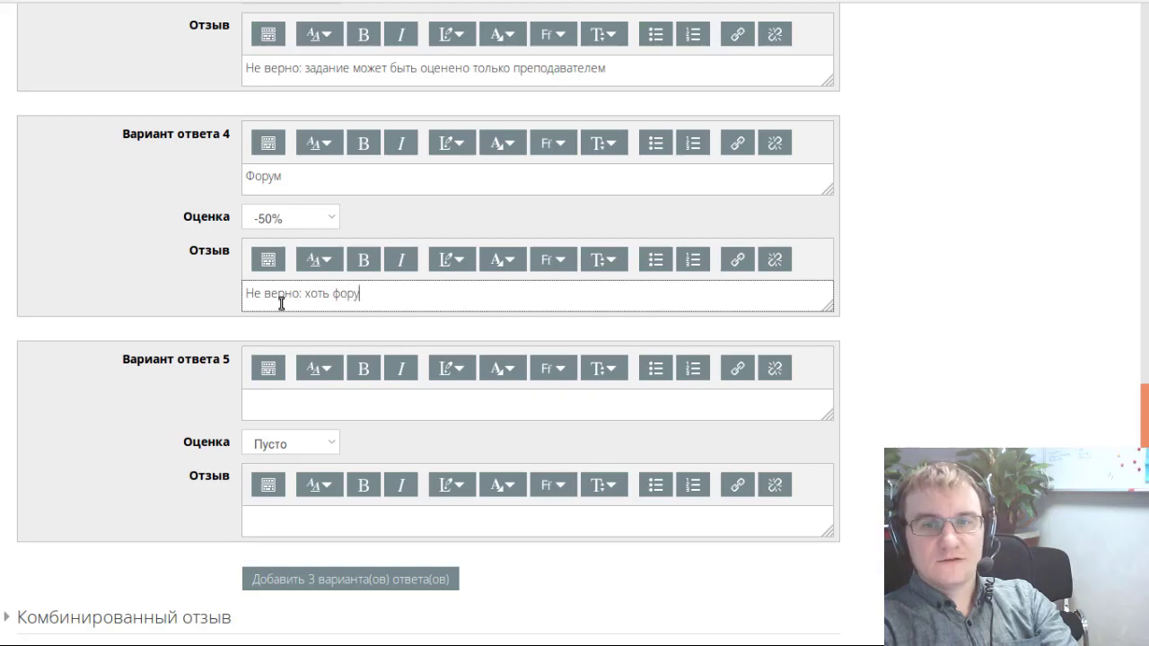
type("м")
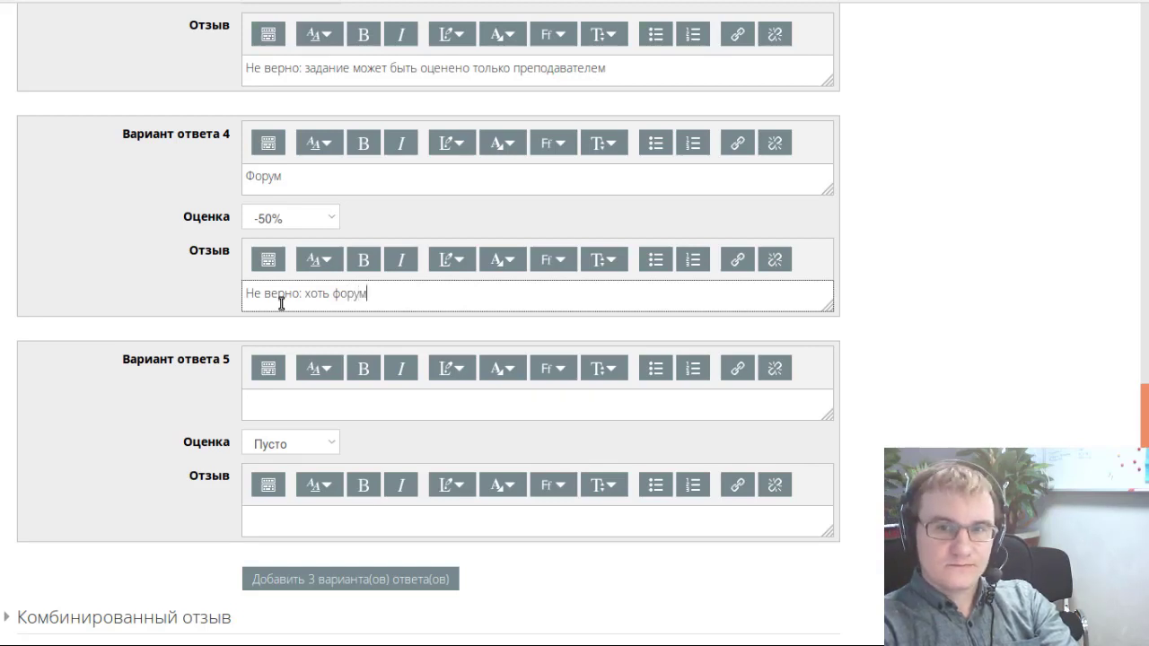
type(" и позволяет в")
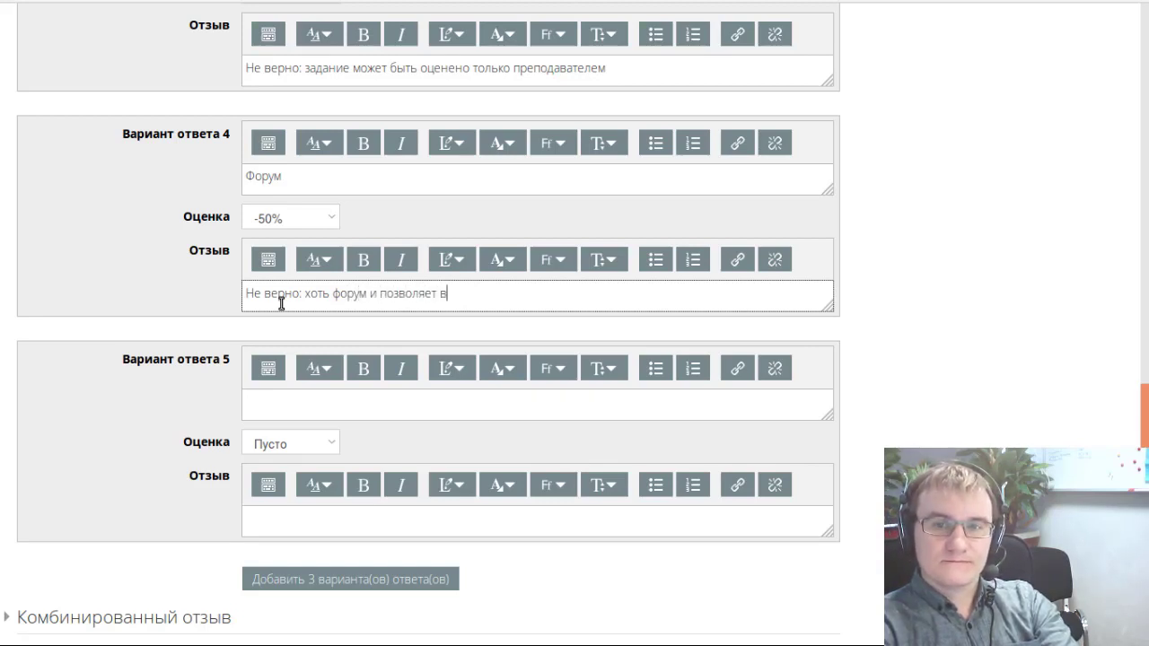
type("ключить оцен")
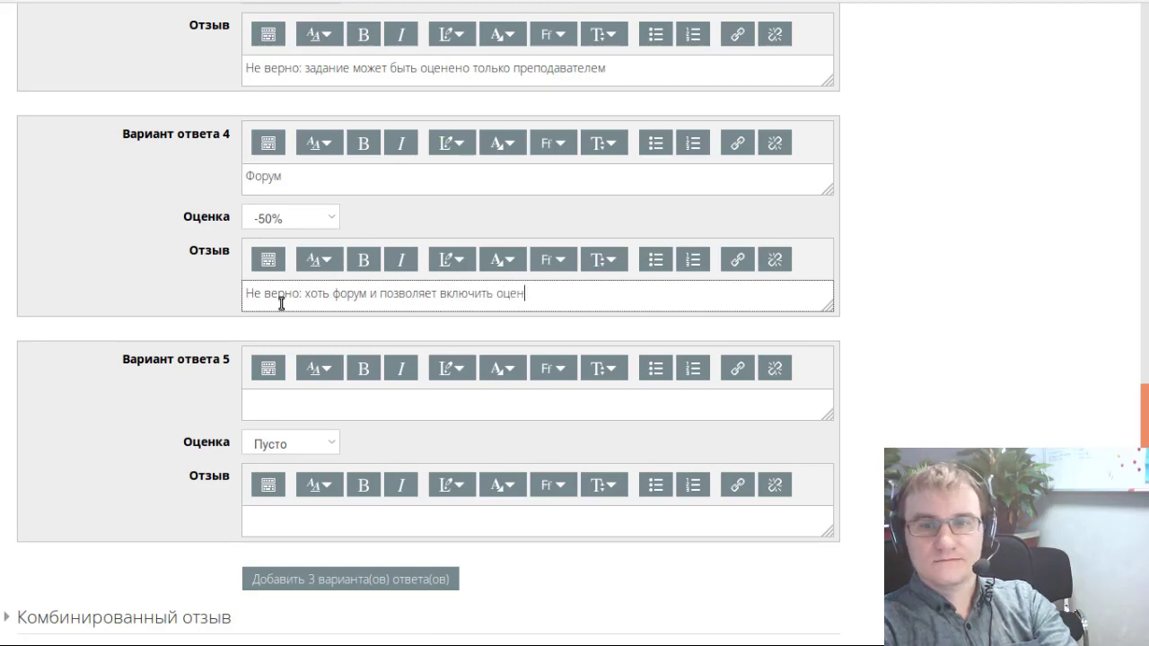
type("ивание, его не")
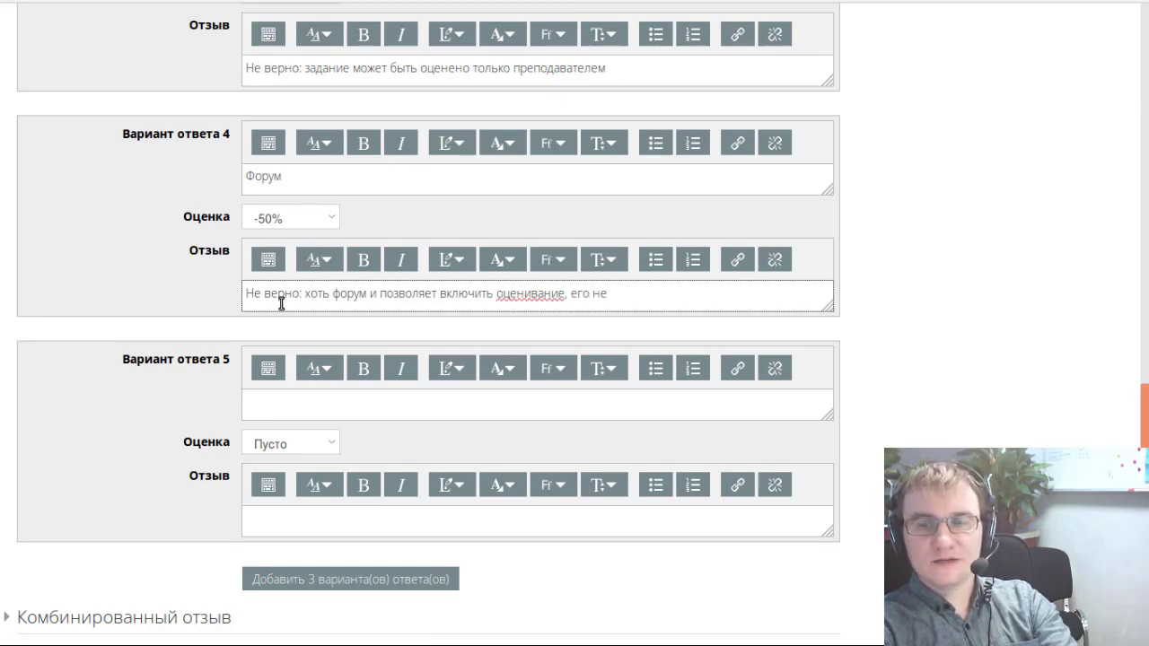
type("обход")
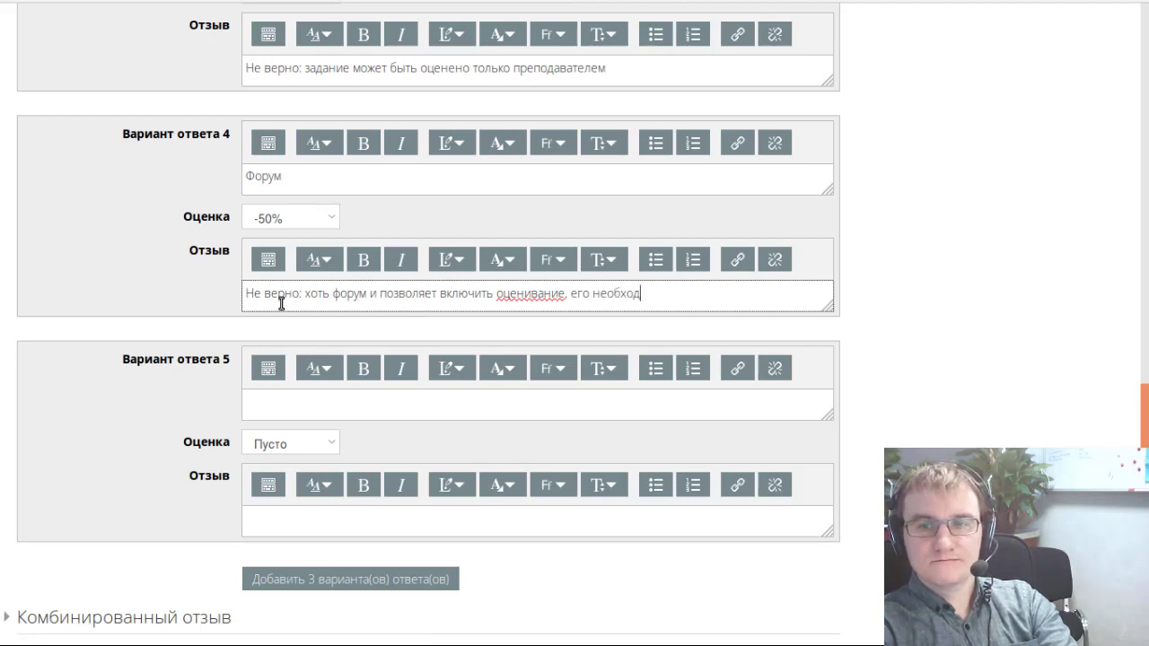
type("имо производить в")
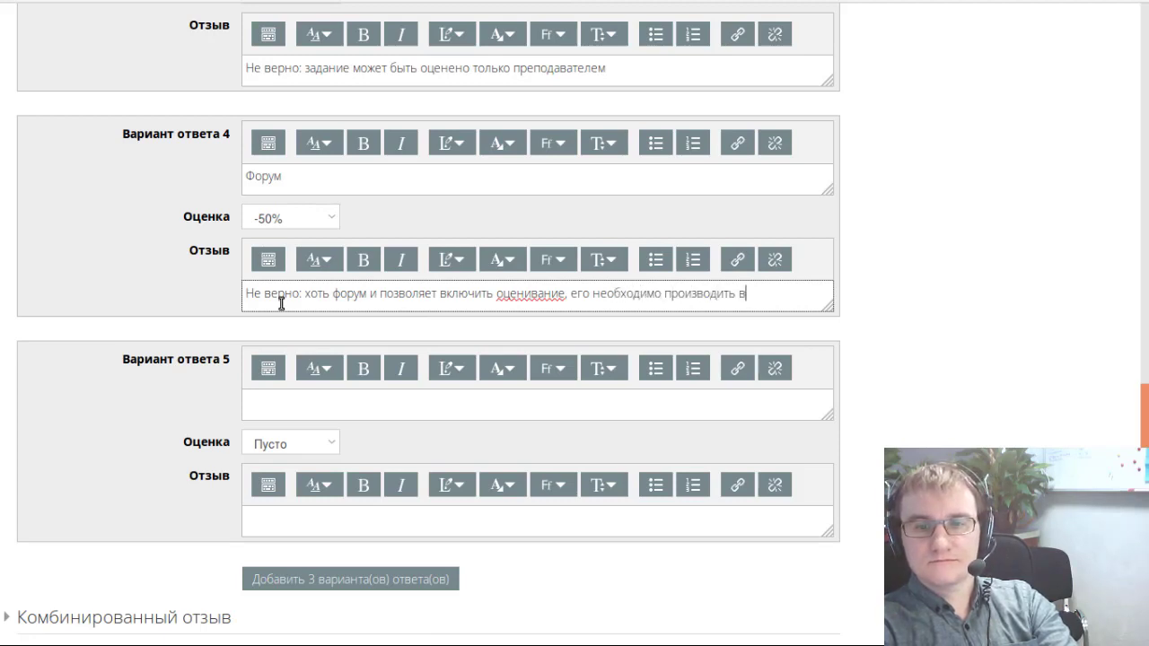
type("ручную")
scroll(278, 305, "up", 1)
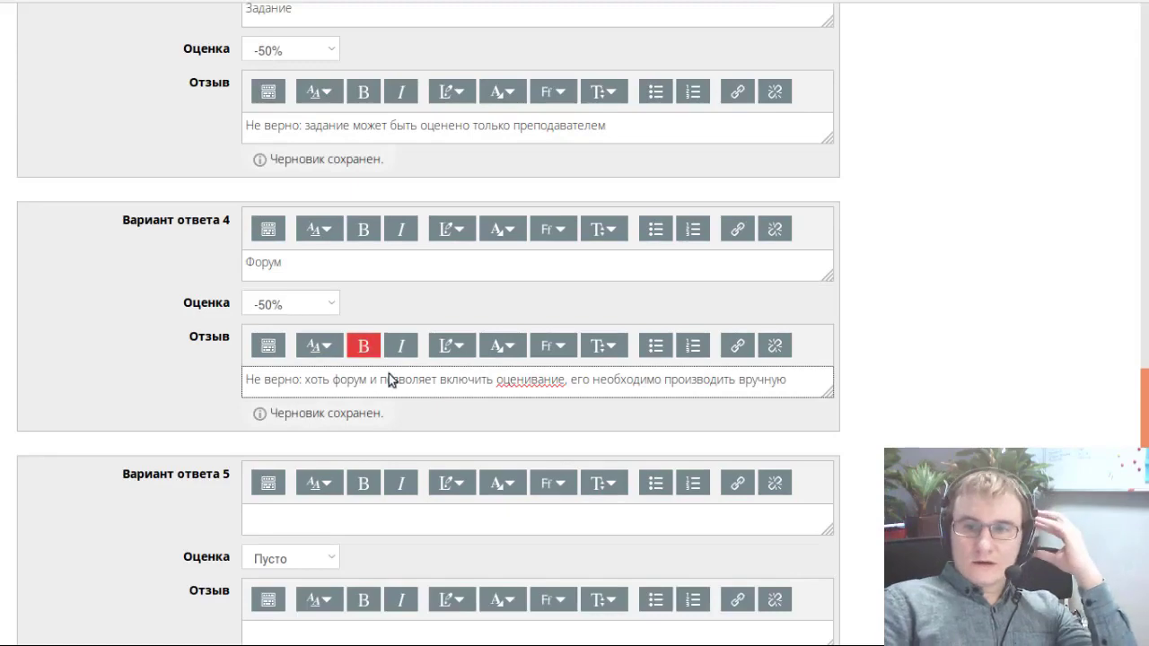
- Review the question's combined feedback texts for correct, partially correct and incorrect answers
scroll(395, 404, "down", 4)
scroll(392, 395, "down", 4)
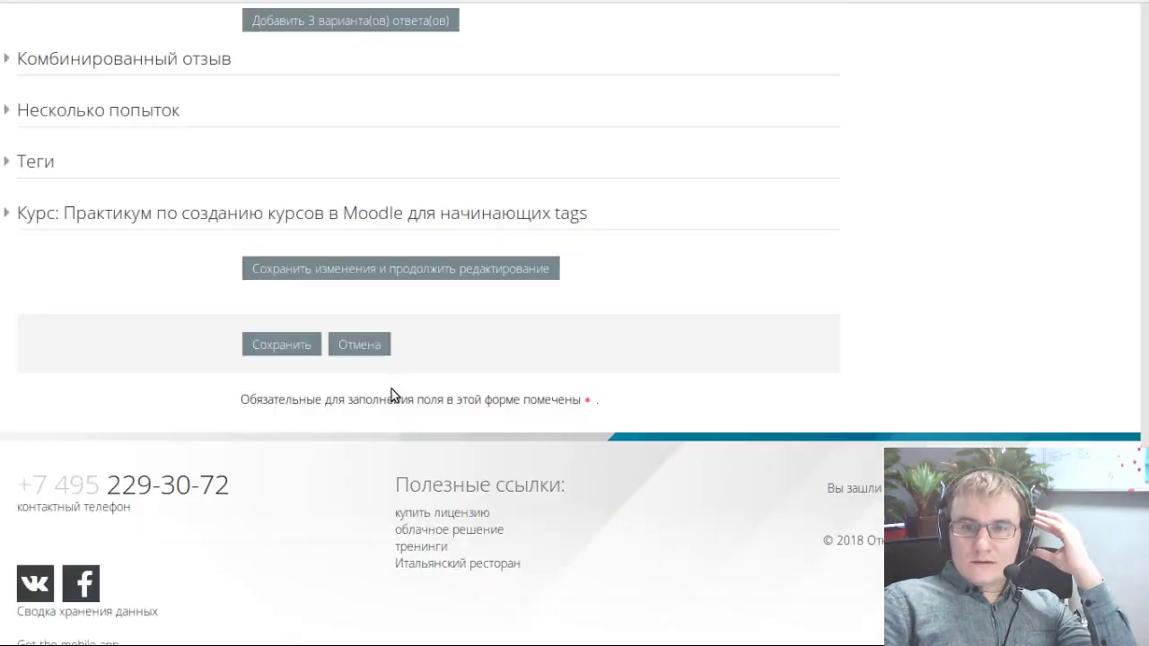
scroll(377, 394, "up", 2)
scroll(159, 226, "down", 1)
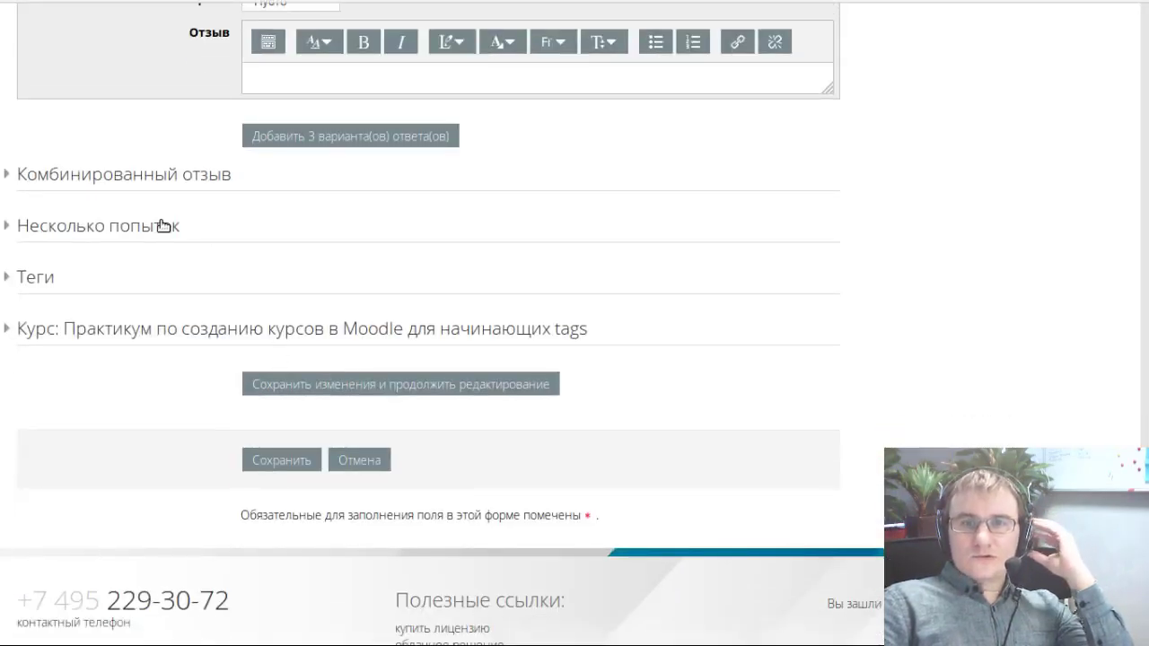
scroll(260, 171, "up", 3)
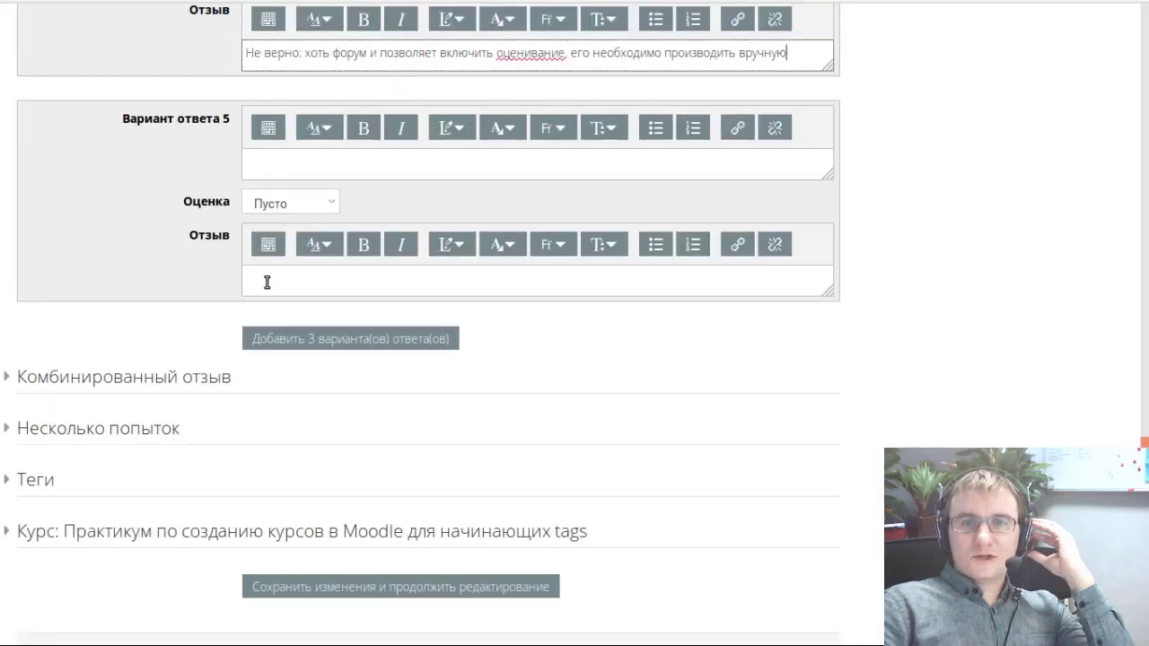
scroll(254, 374, "down", 2)
left_click(175, 184)
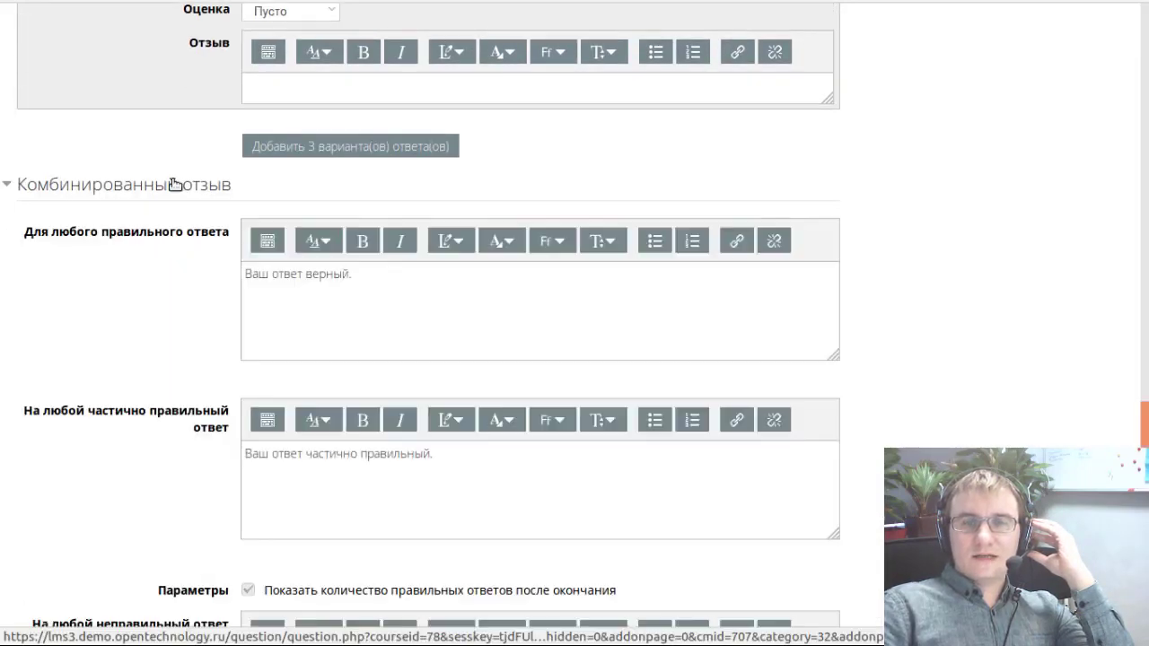
scroll(336, 502, "down", 2)
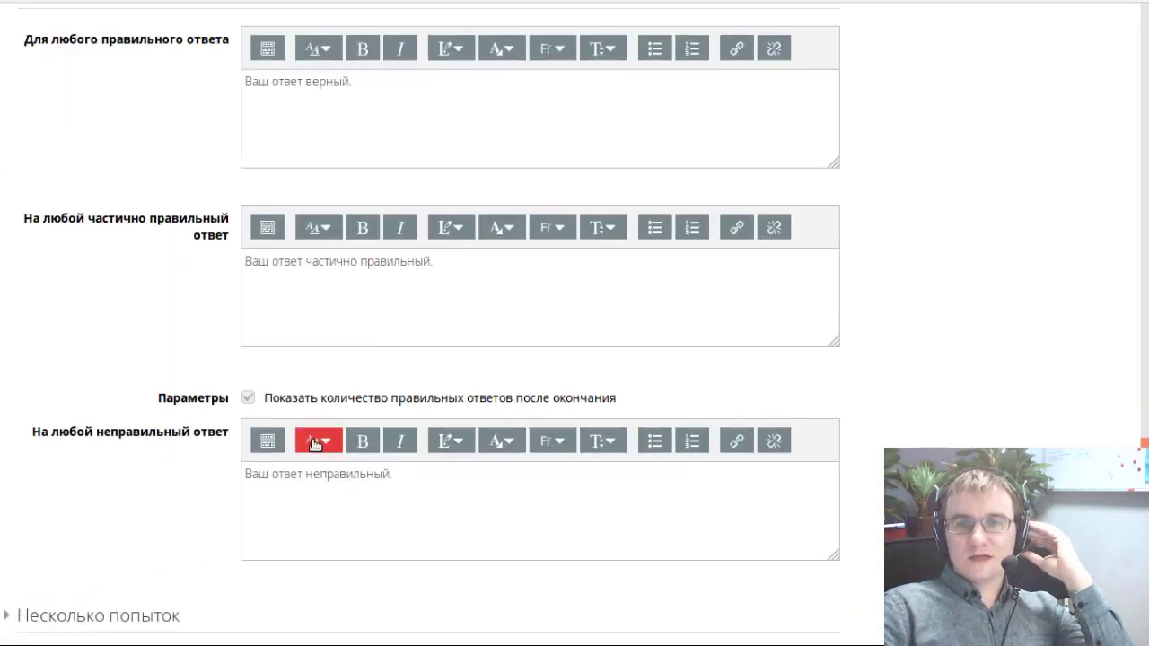
scroll(310, 440, "down", 3)
scroll(311, 446, "up", 3)
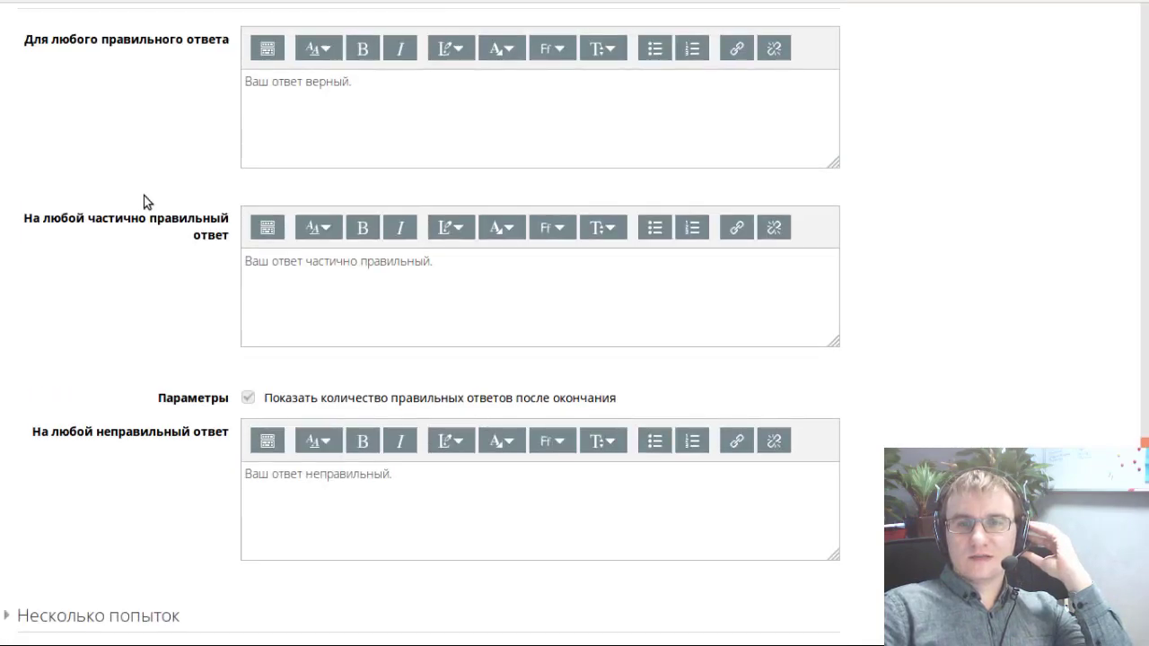
scroll(144, 202, "up", 1)
left_click(134, 44)
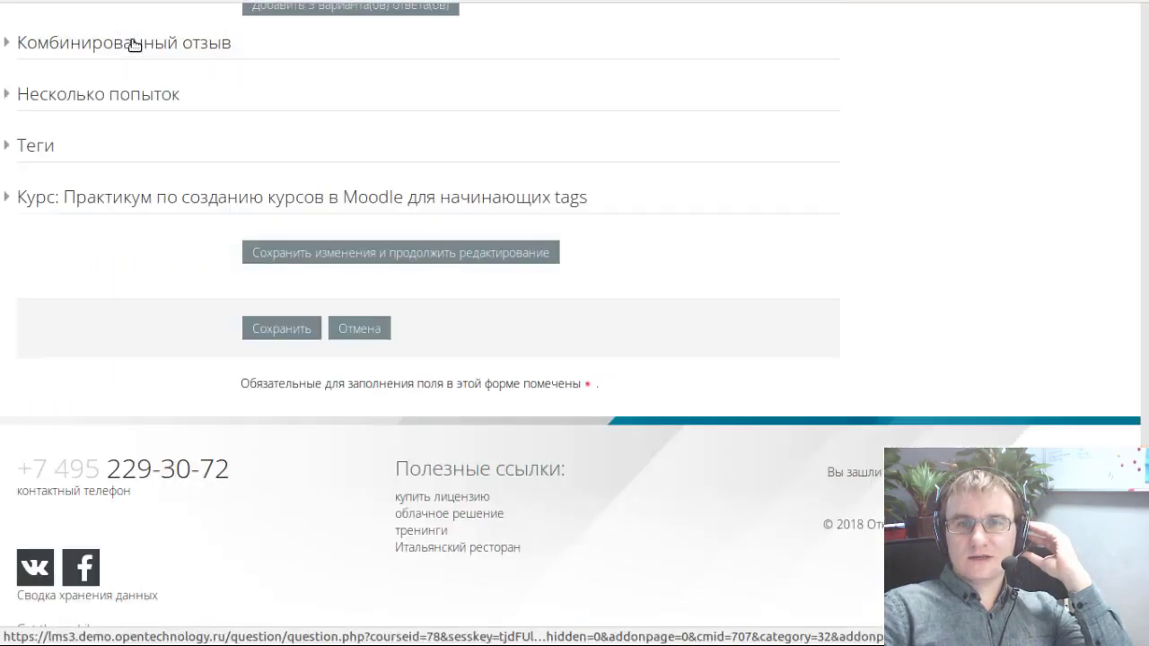
- Review the penalty and hint settings for multiple attempts and the question's tag settings
left_click(87, 95)
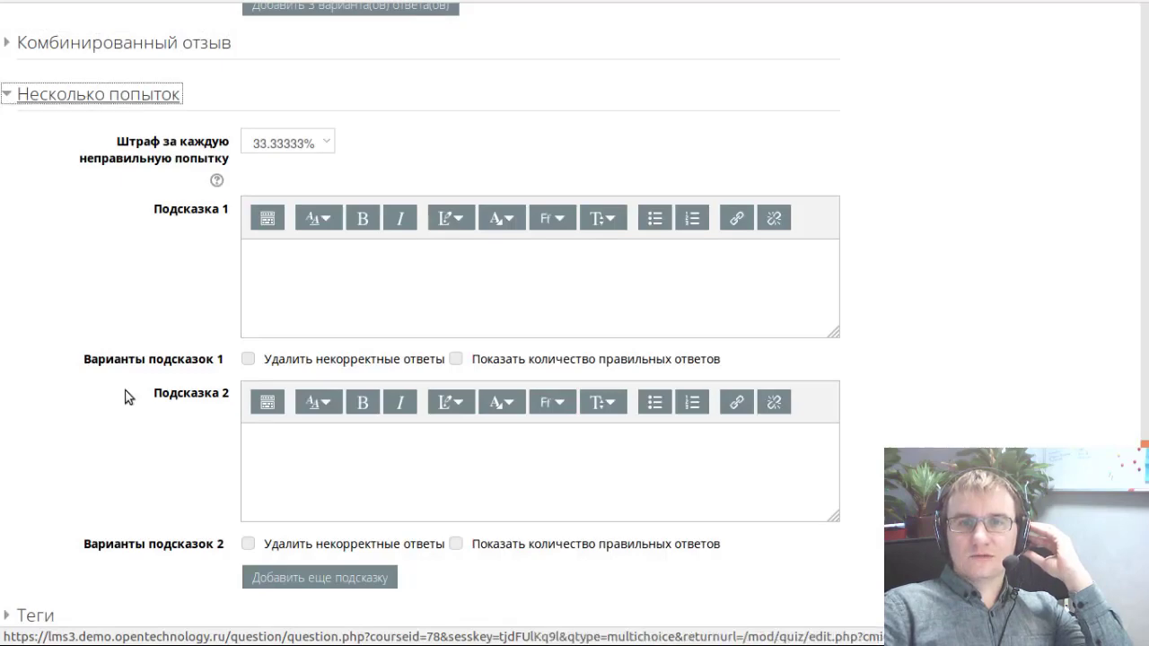
scroll(126, 398, "down", 2)
scroll(126, 398, "up", 2)
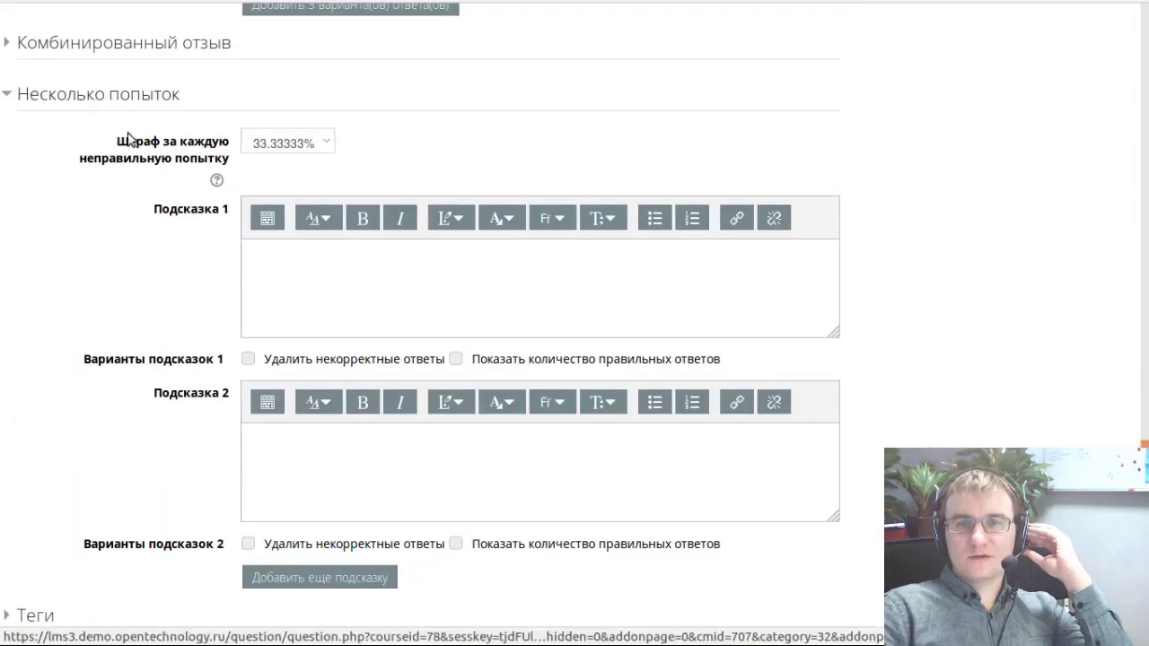
scroll(290, 436, "down", 1)
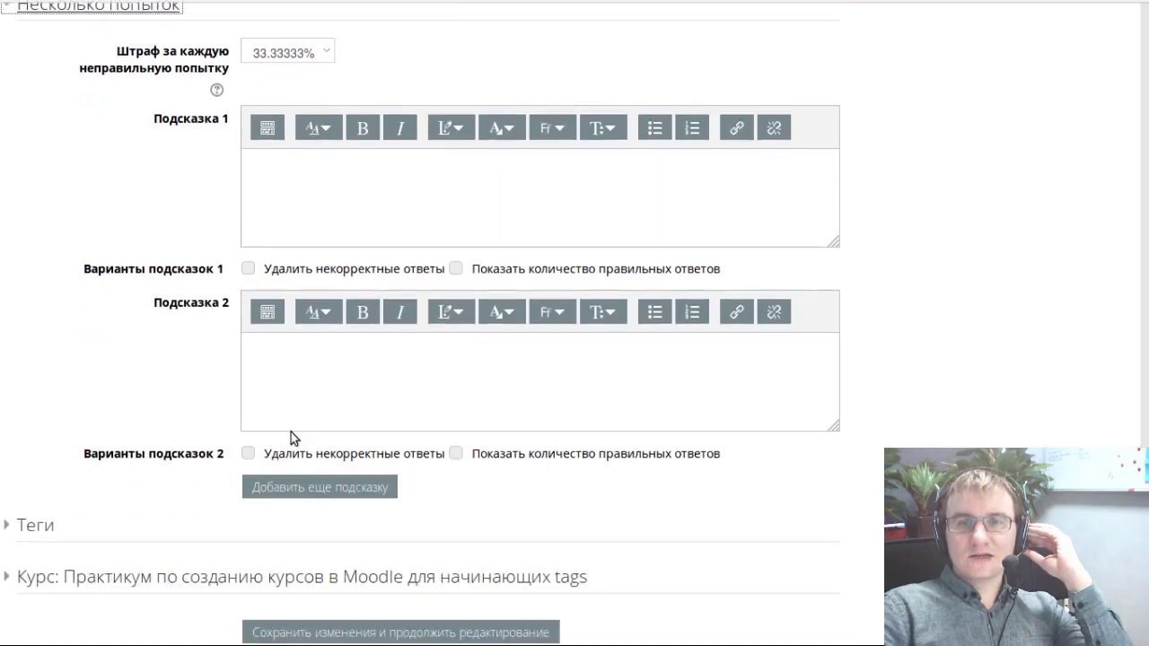
left_click(318, 401)
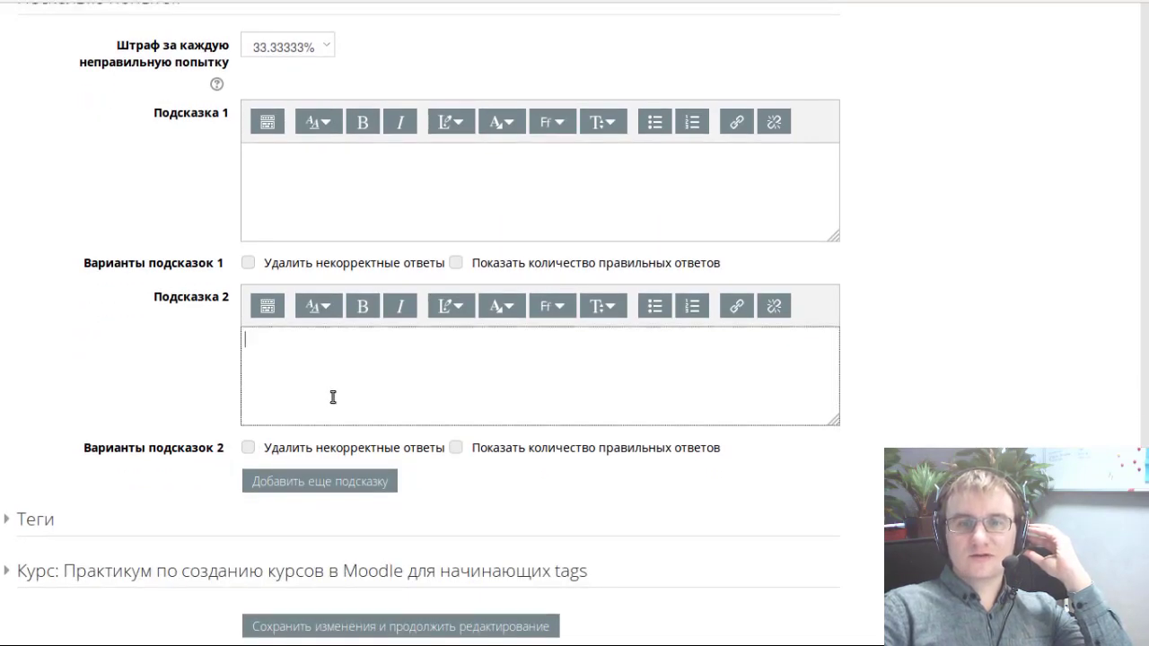
scroll(80, 324, "up", 1)
left_click(123, 97)
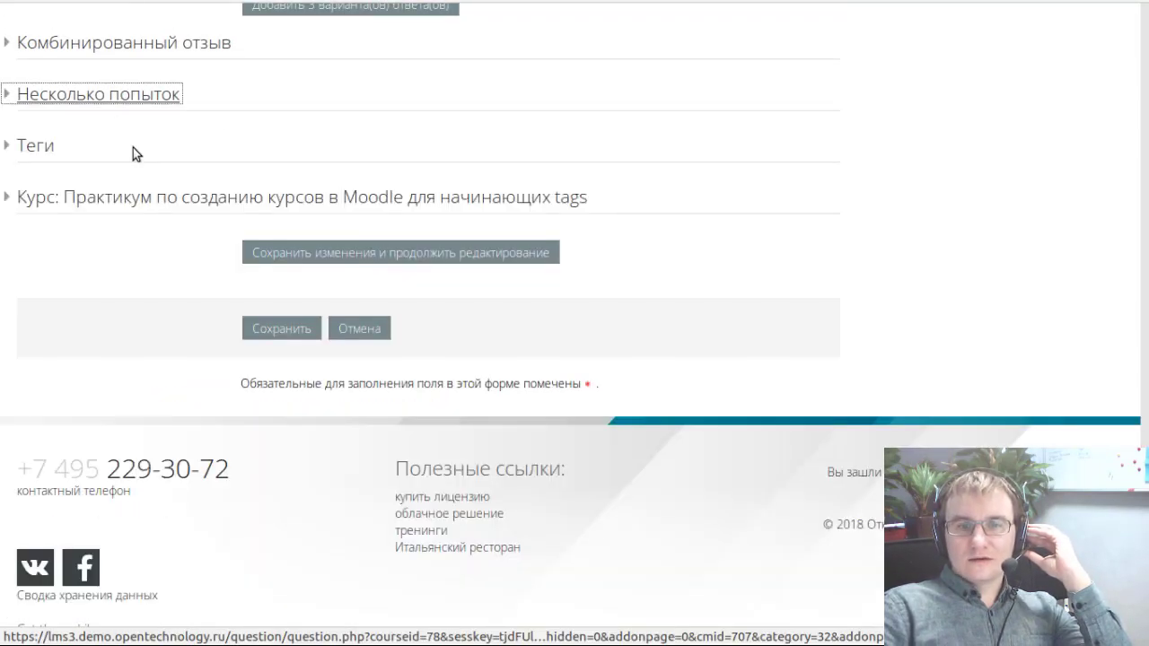
left_click(54, 145)
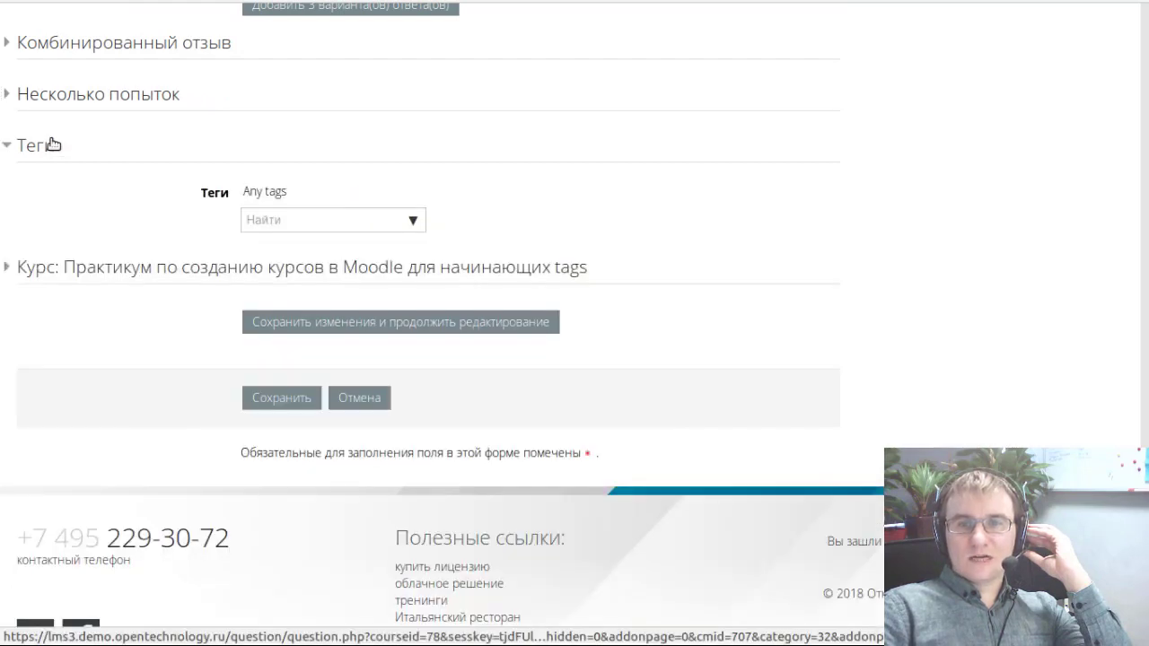
left_click(54, 145)
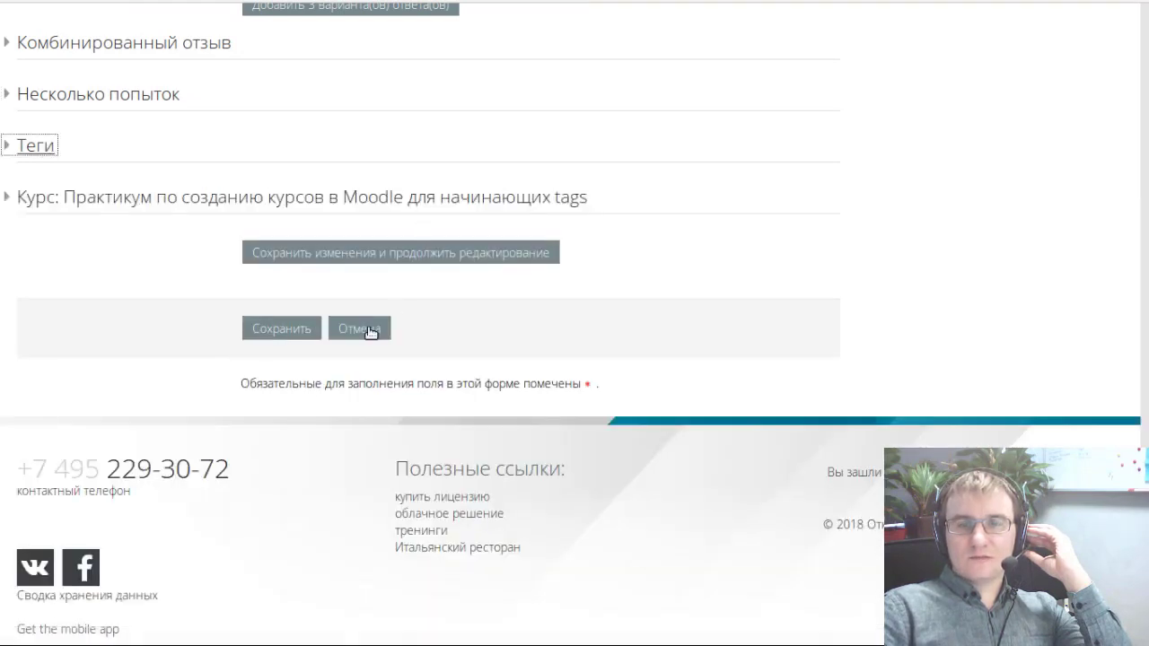
- Try to save the new multiple-choice question
left_click(314, 332)
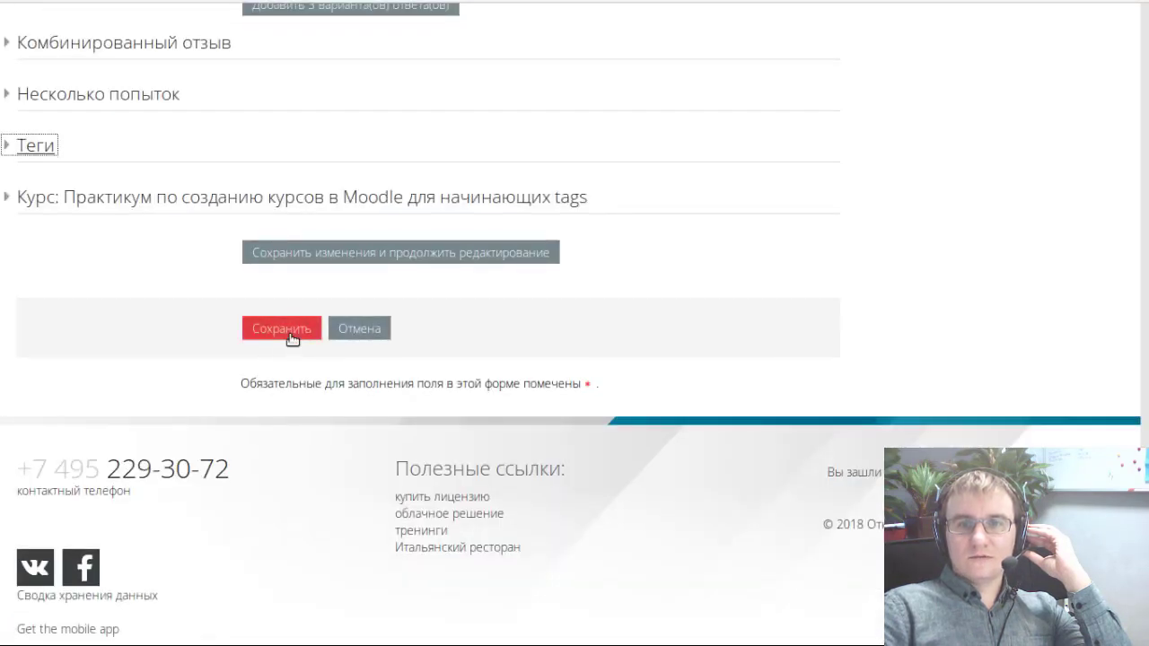
left_click(292, 334)
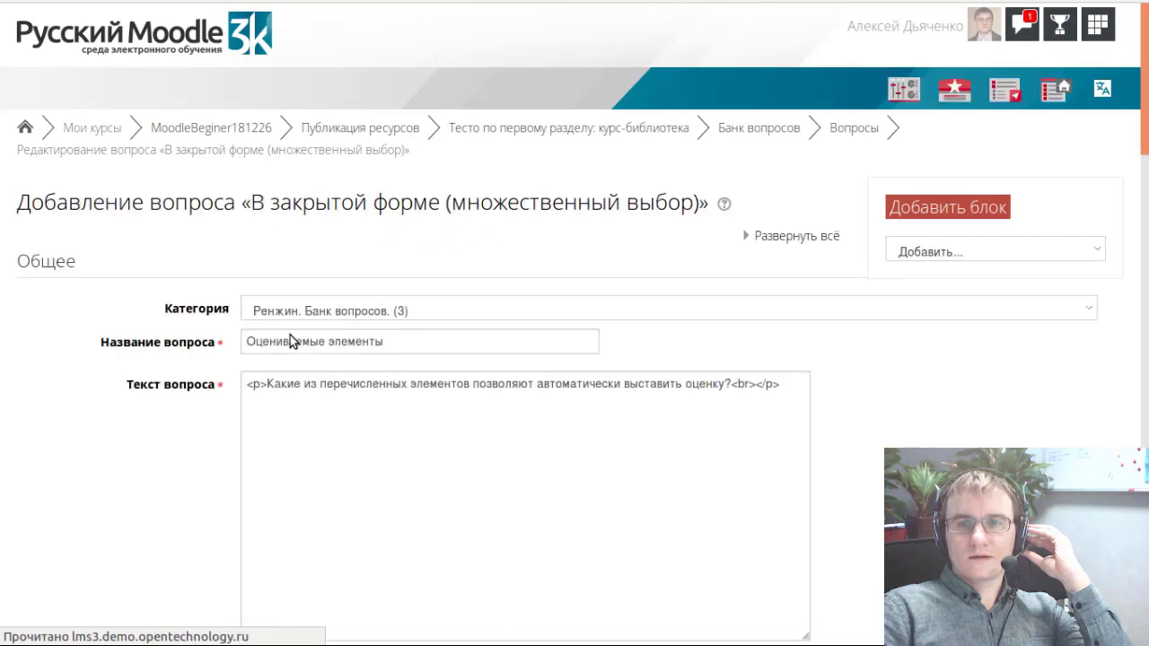
scroll(289, 335, "down", 8)
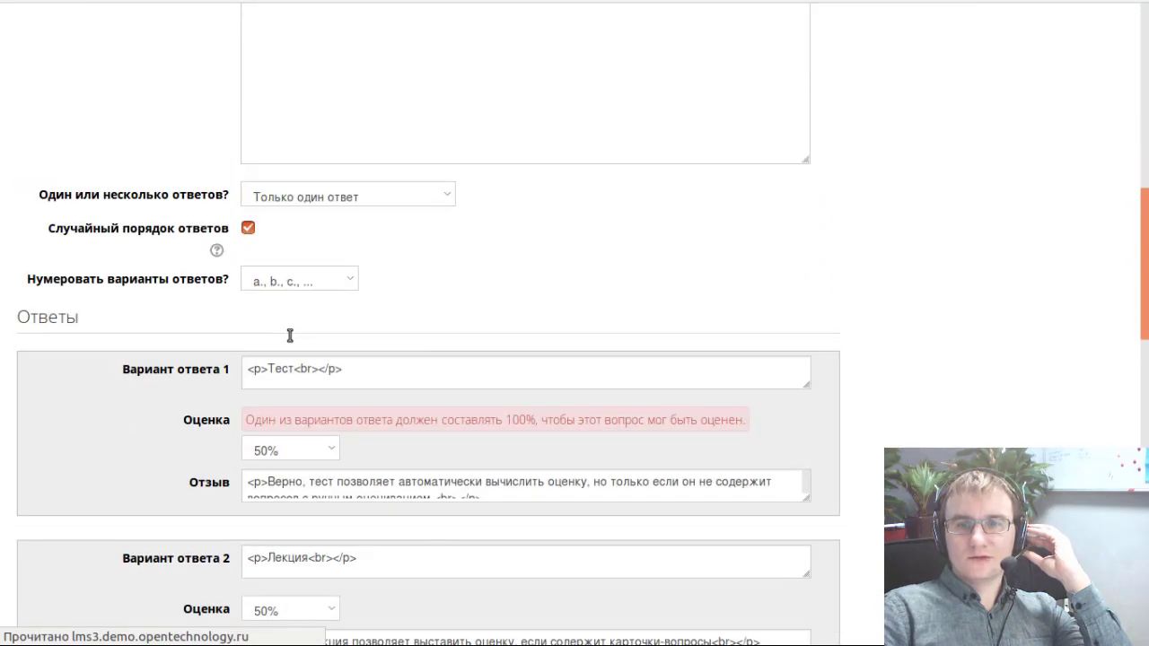
scroll(289, 335, "down", 2)
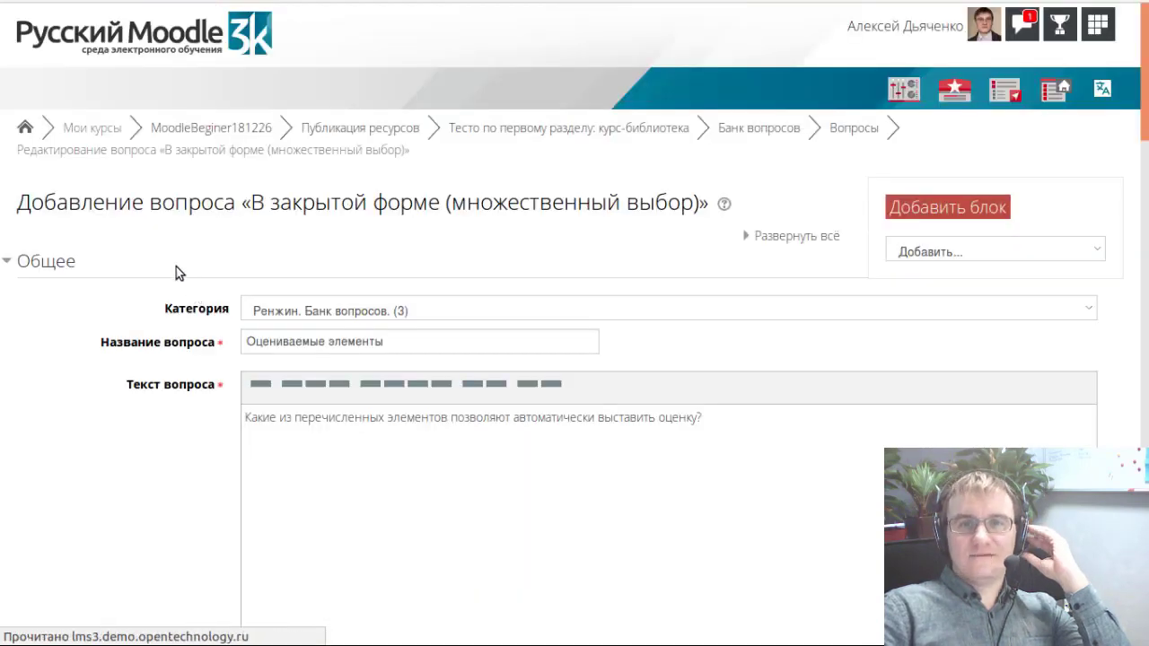
- Set the question "Оцениваемые элементы" to allow multiple answers and save it to the quiz
scroll(176, 267, "down", 5)
scroll(174, 267, "down", 7)
scroll(187, 326, "up", 2)
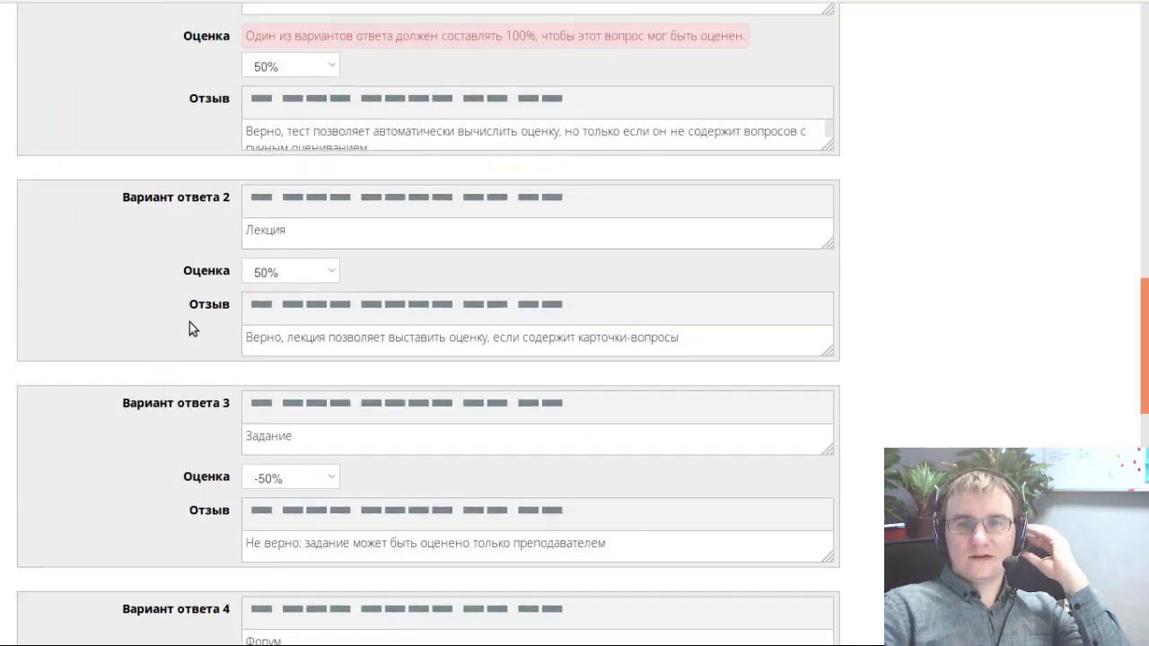
scroll(183, 320, "up", 3)
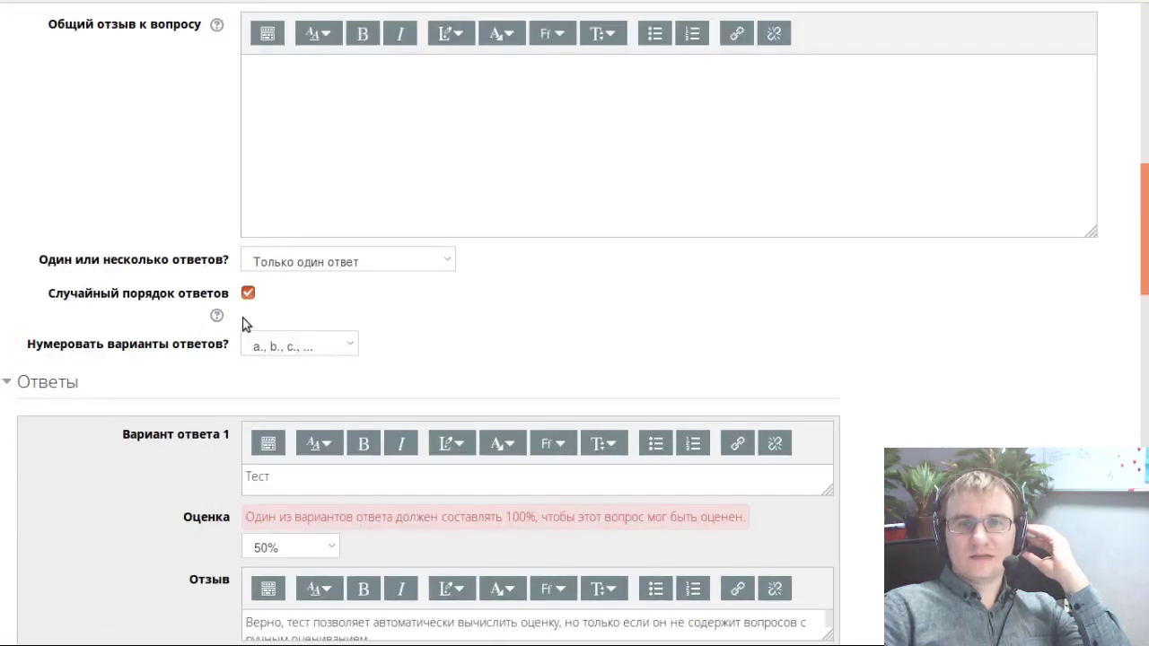
left_click(387, 261)
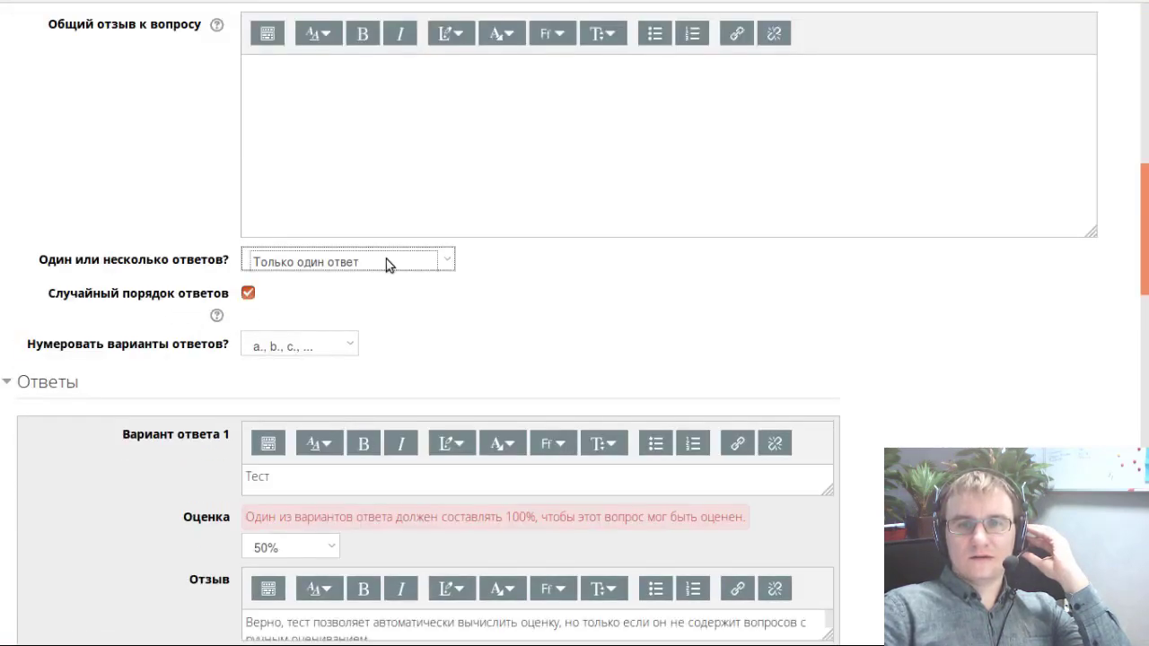
left_click(309, 285)
scroll(758, 325, "down", 9)
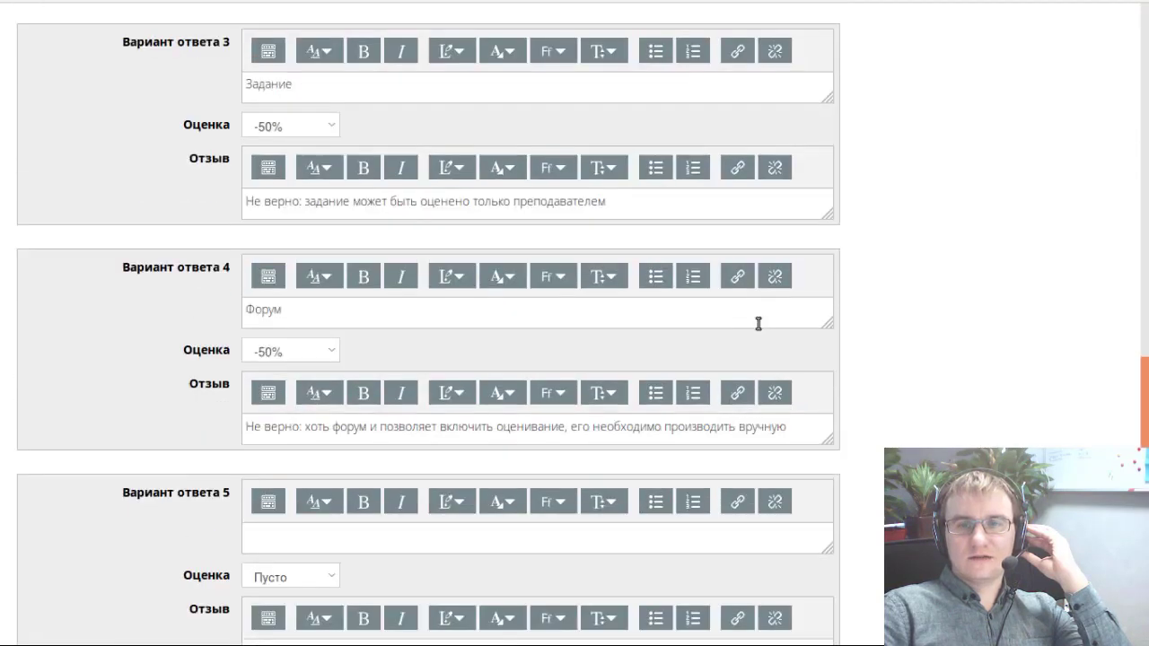
scroll(759, 323, "down", 5)
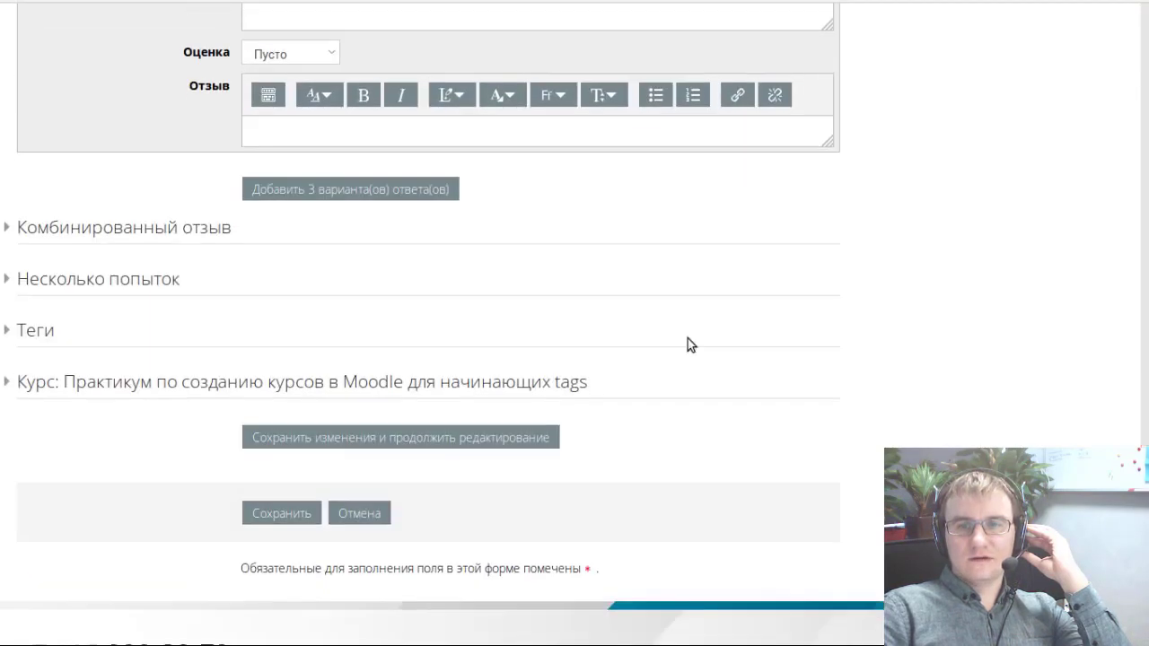
left_click(299, 515)
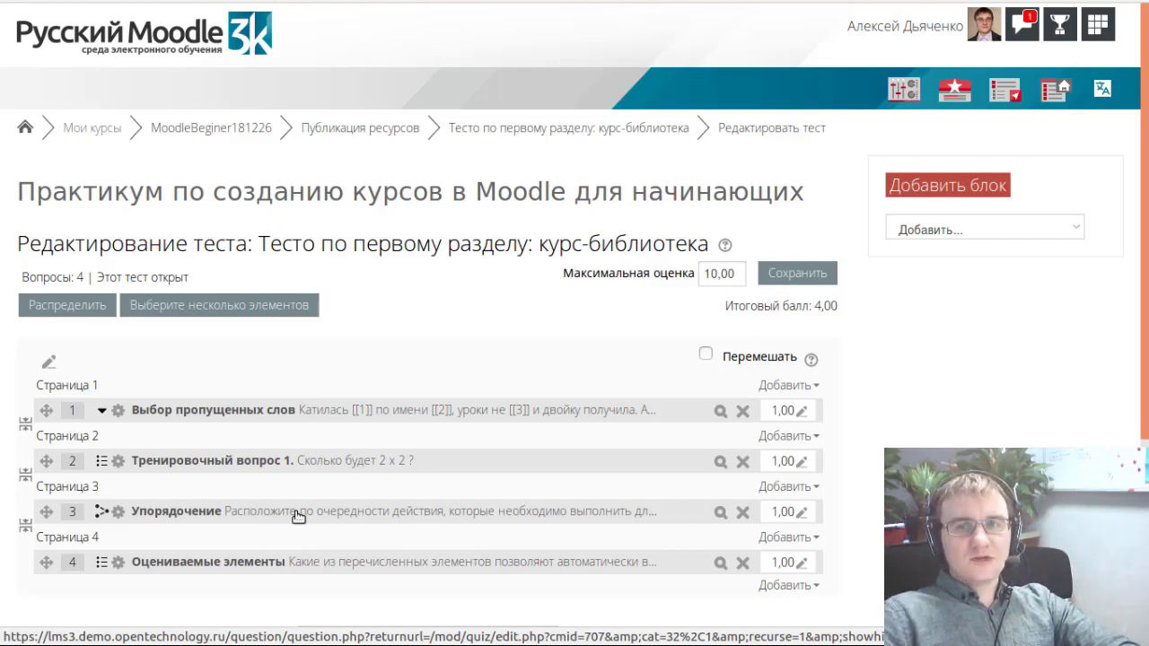
left_click(895, 90)
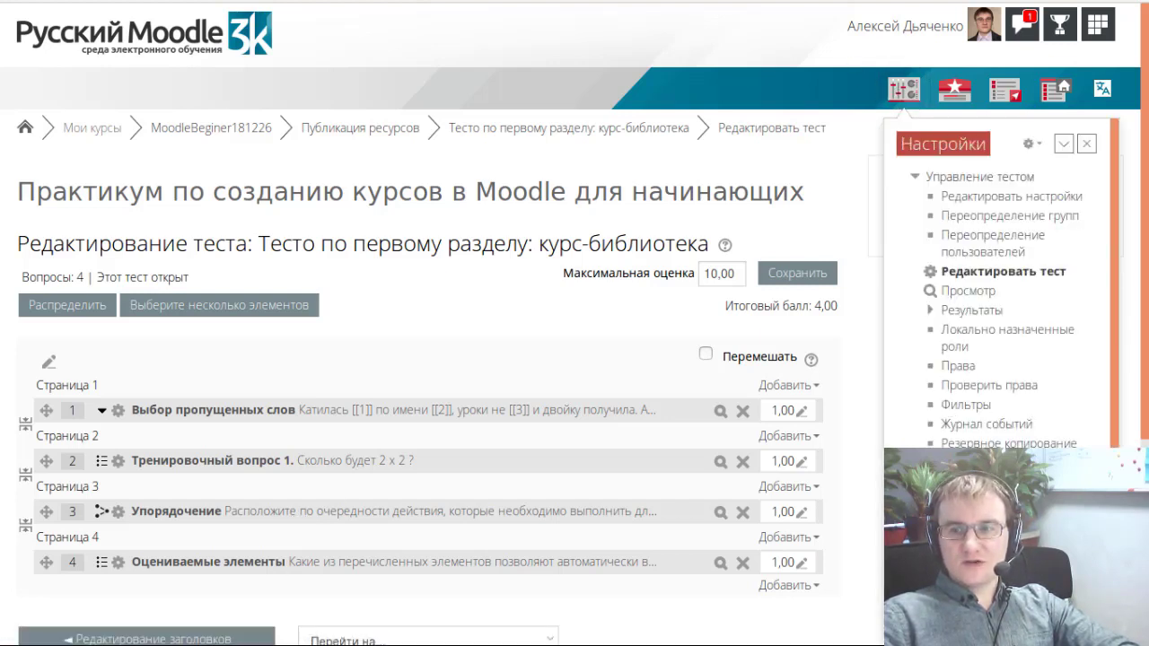
scroll(959, 359, "down", 1)
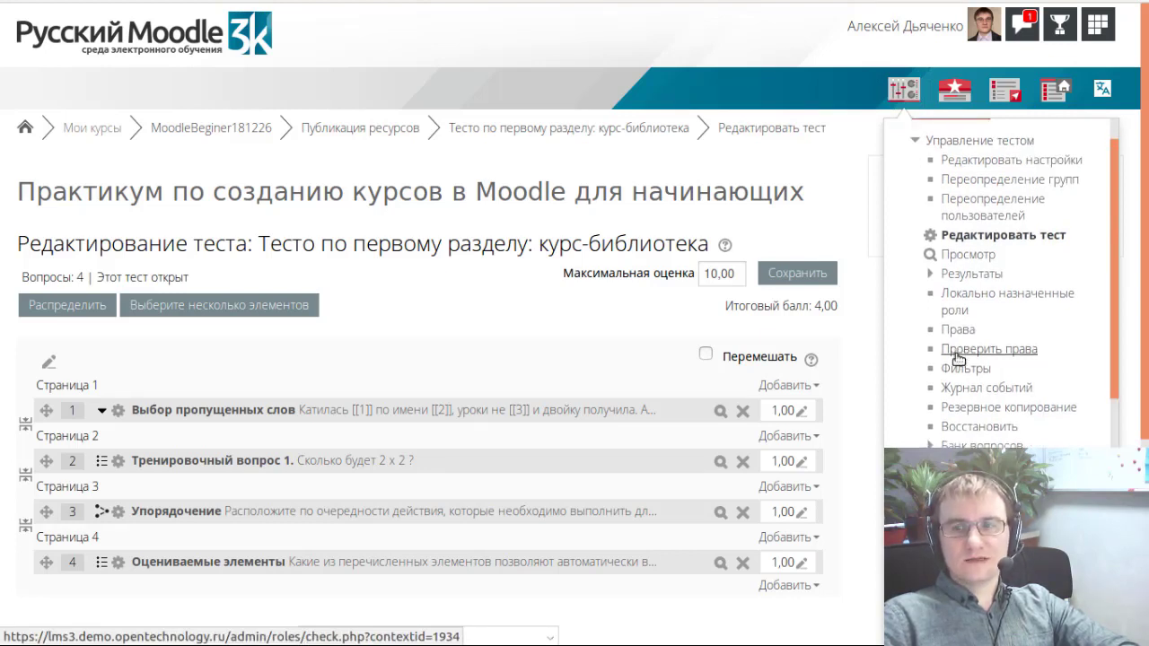
scroll(958, 359, "down", 5)
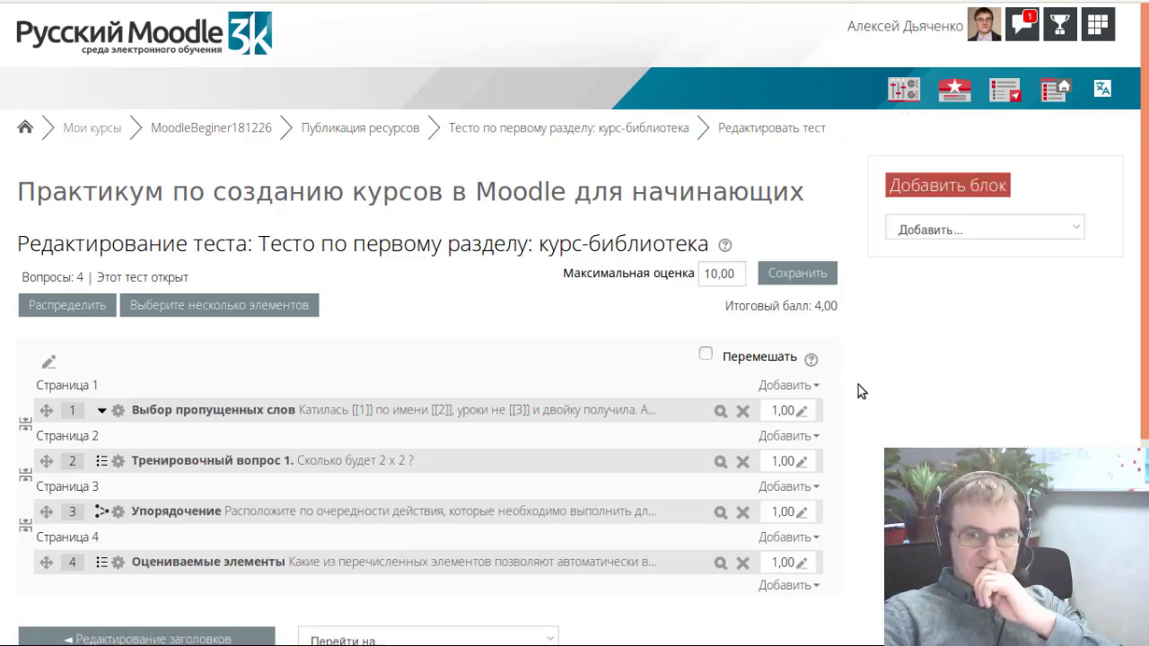
scroll(835, 393, "down", 3)
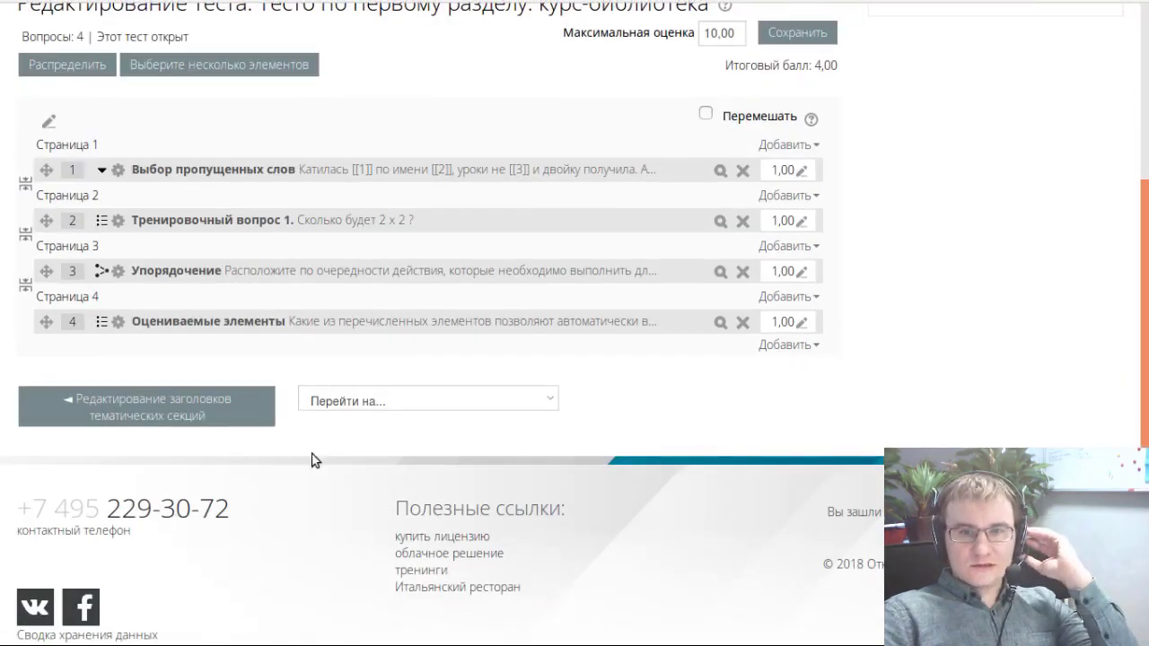
scroll(312, 456, "up", 3)
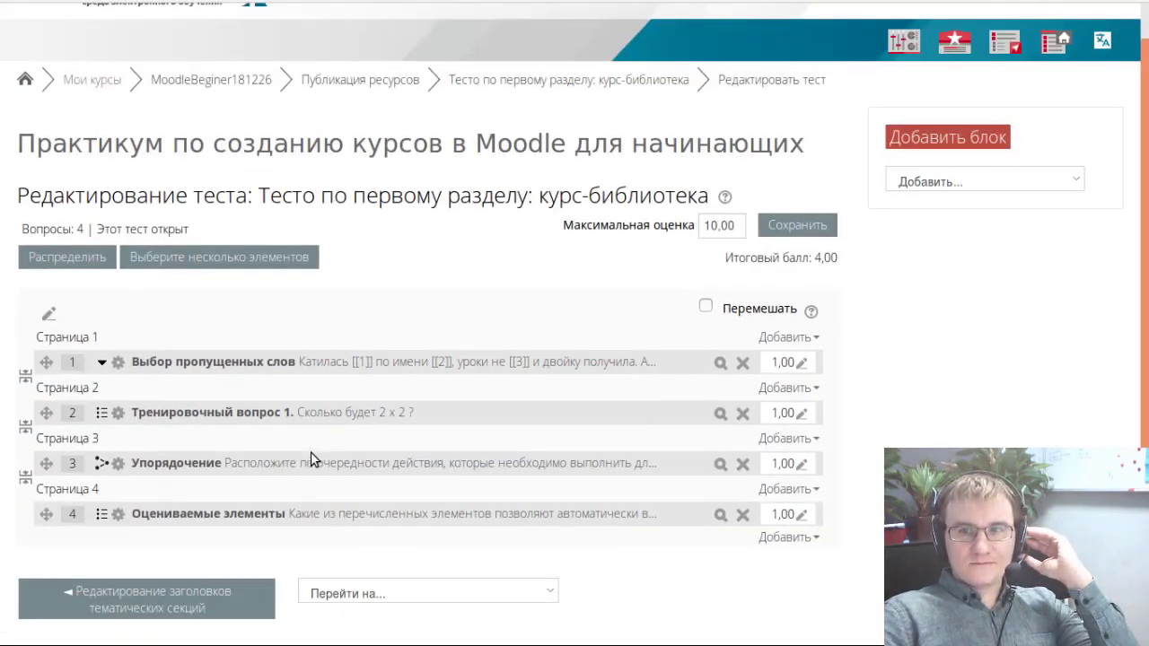
- Save the quiz's maximum grade of 10,00 and start a preview attempt of the quiz
left_click(806, 227)
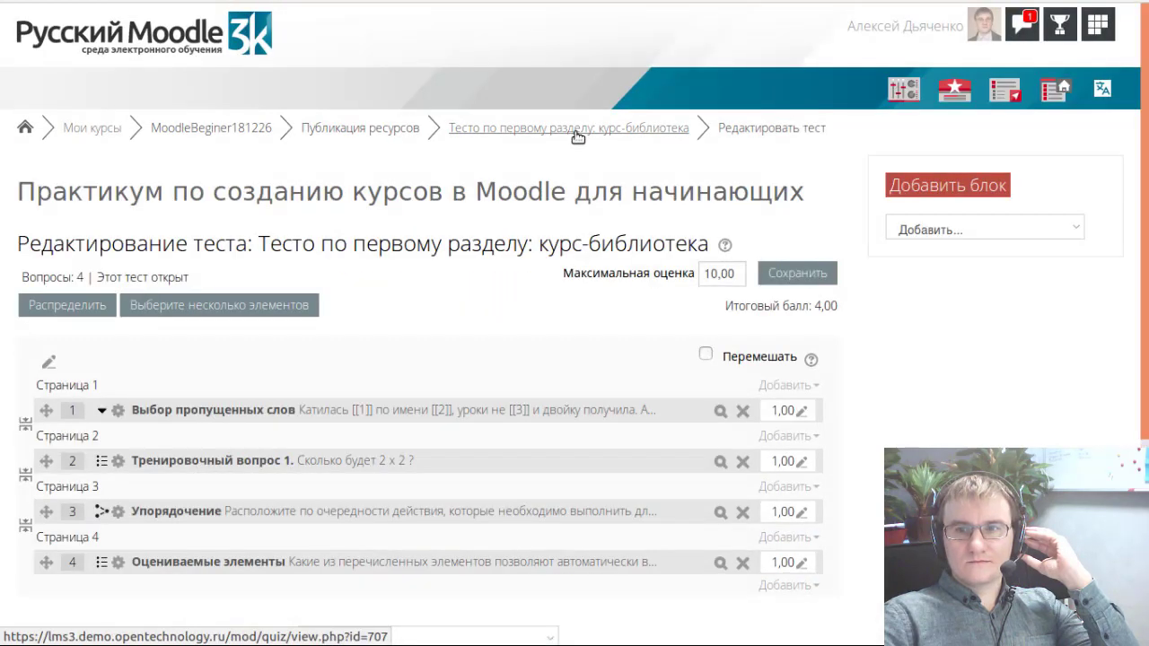
left_click(577, 136)
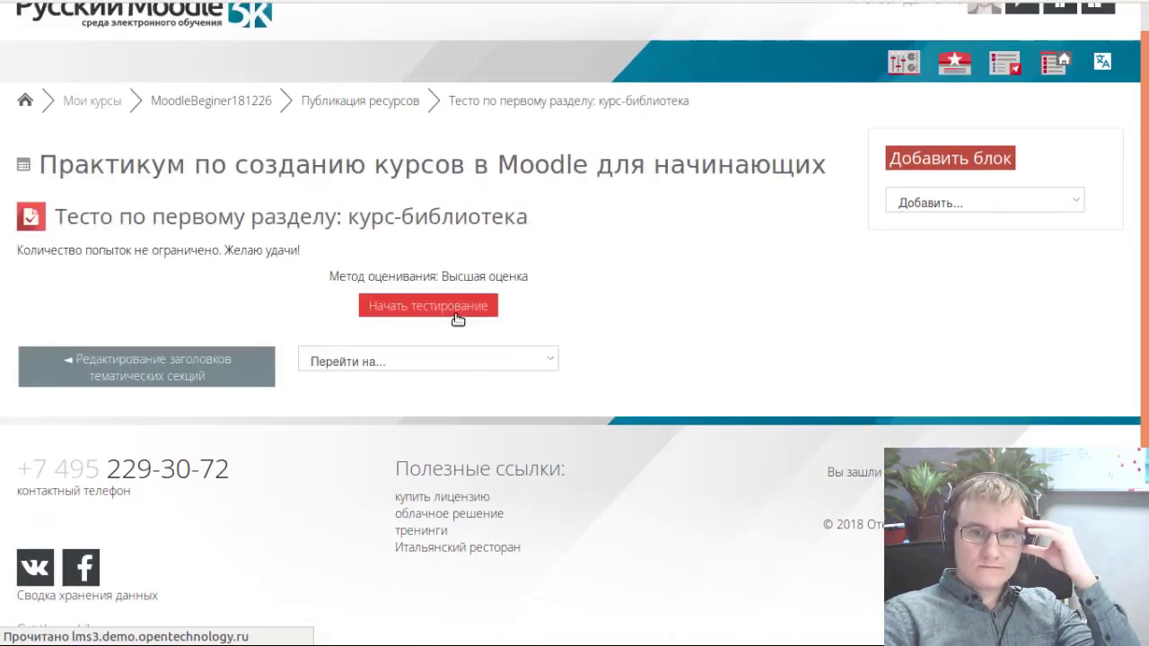
left_click(458, 316)
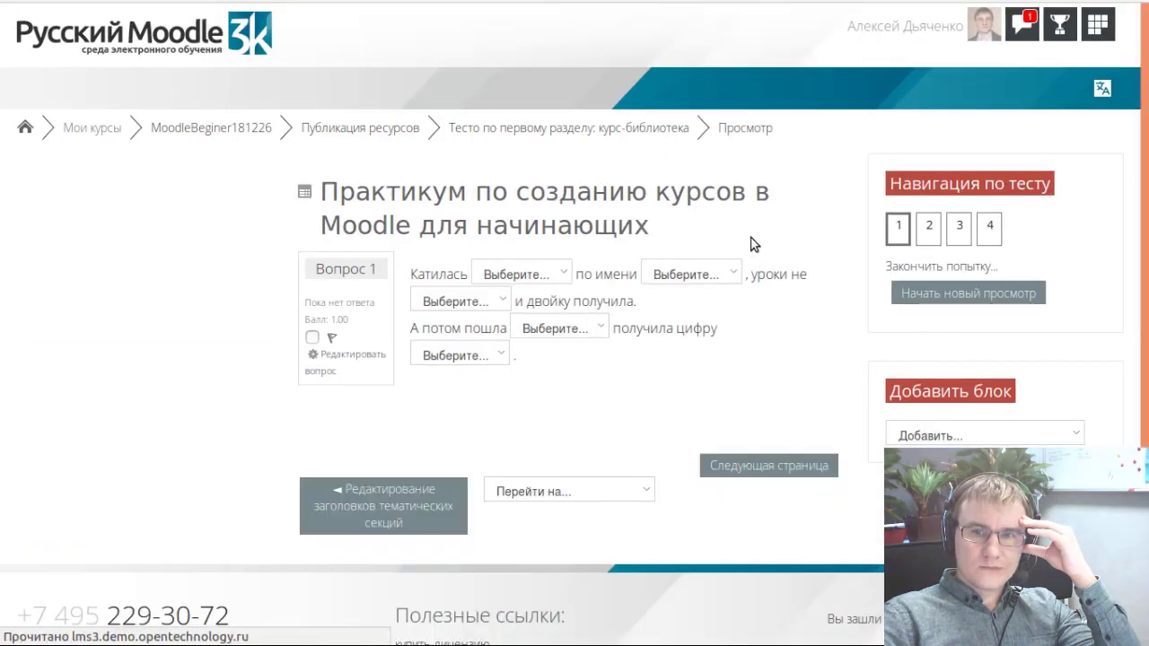
scroll(753, 244, "down", 1)
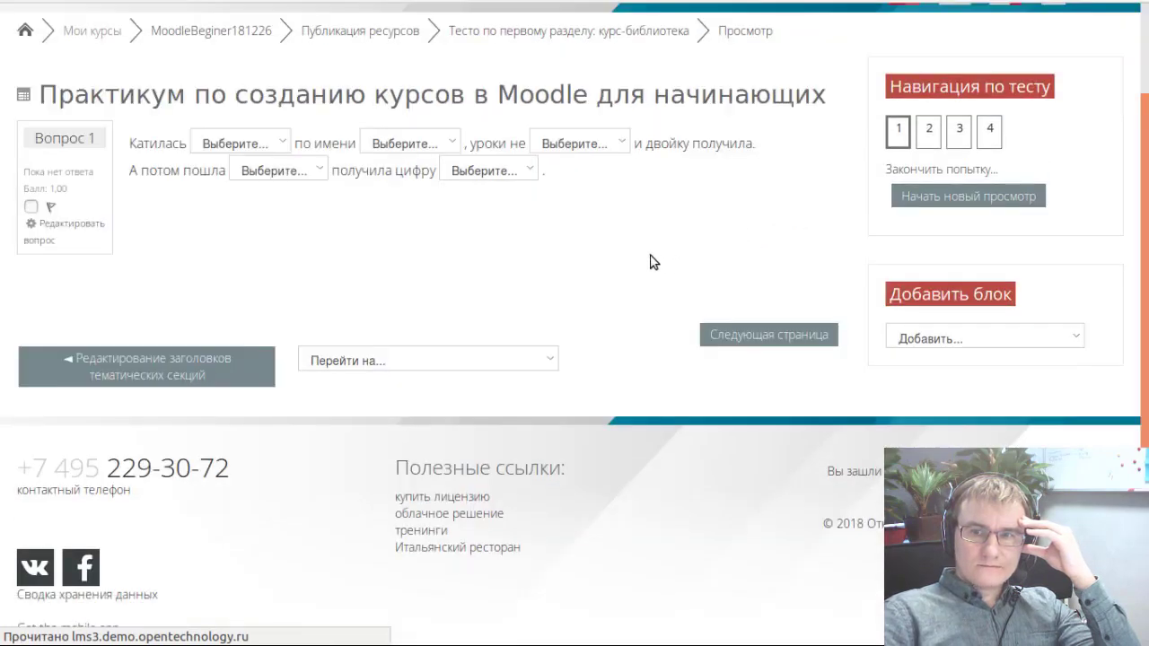
scroll(654, 261, "up", 1)
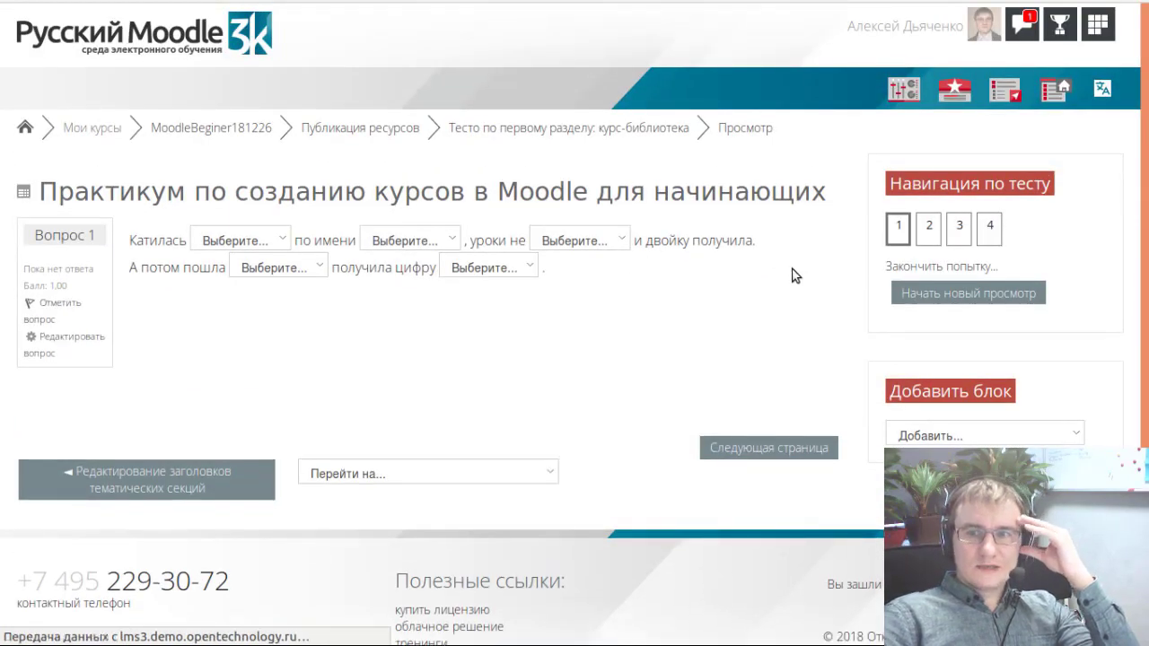
left_click(932, 236)
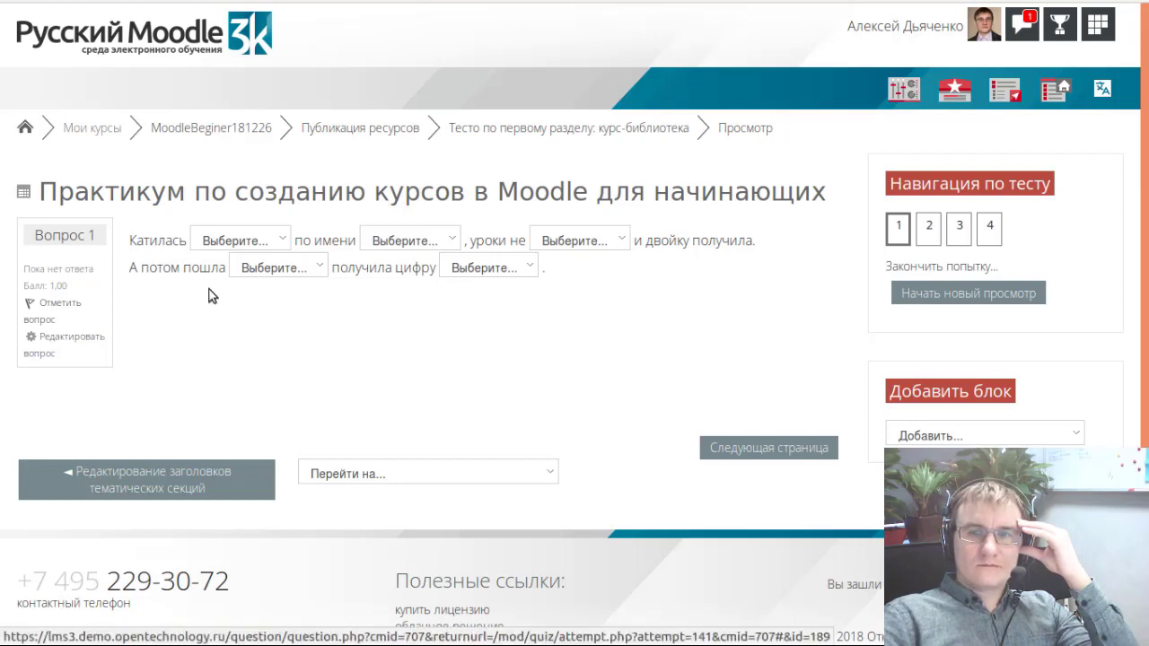
- Fill the first gap of question 1 with "мандаринка" and choose a word for the second gap
left_click(240, 244)
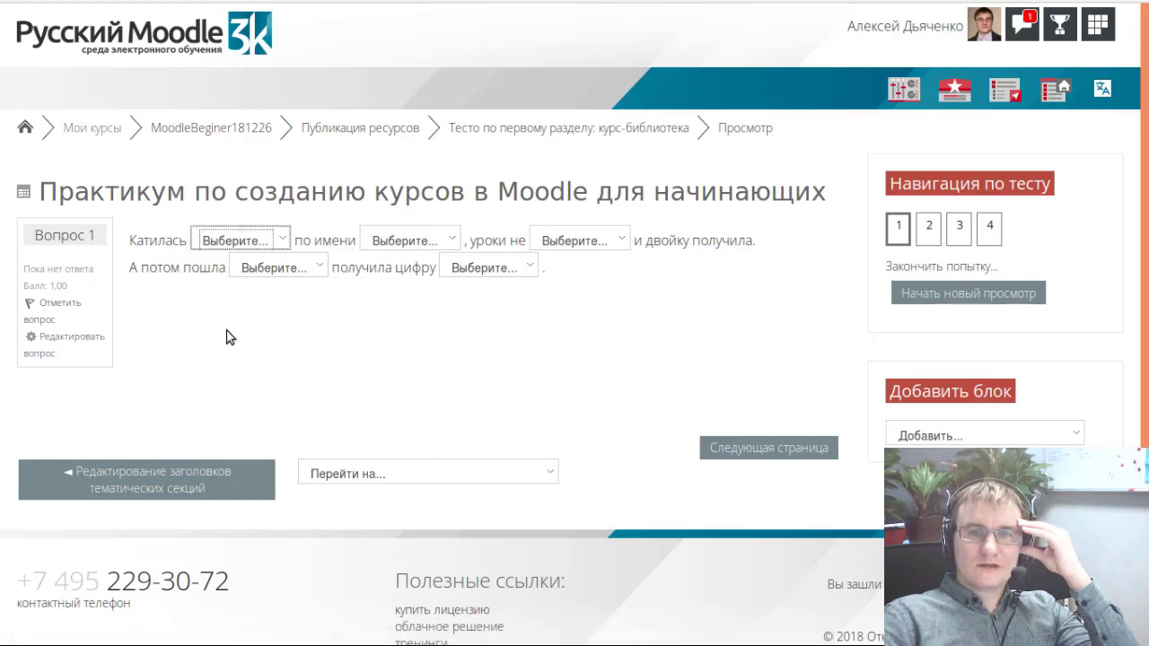
left_click(263, 290)
left_click(436, 244)
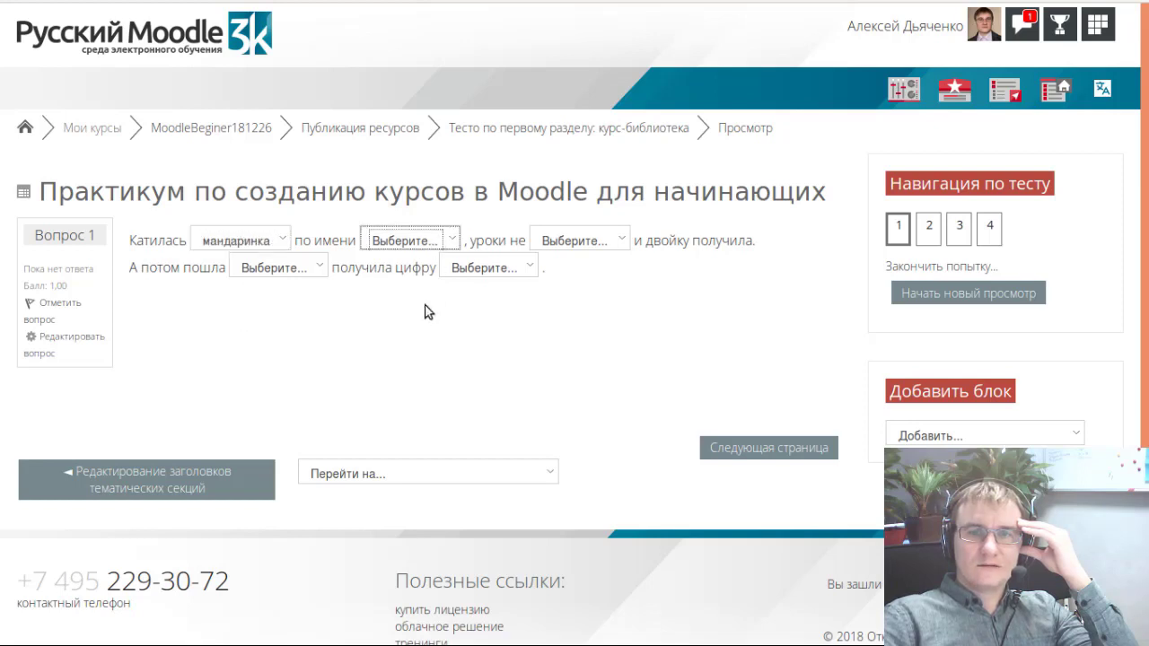
left_click(421, 308)
- Answer question 2 of the preview, "Сколько будет 2 x 2 ?", with option 3
left_click(931, 221)
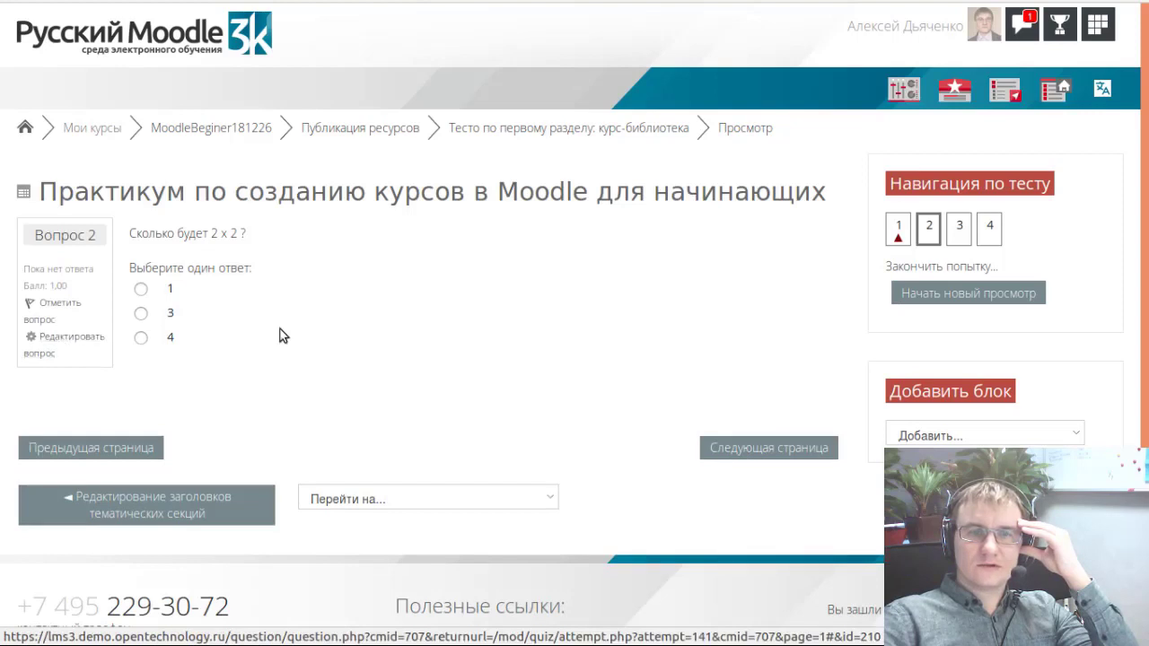
left_click(140, 289)
left_click(141, 313)
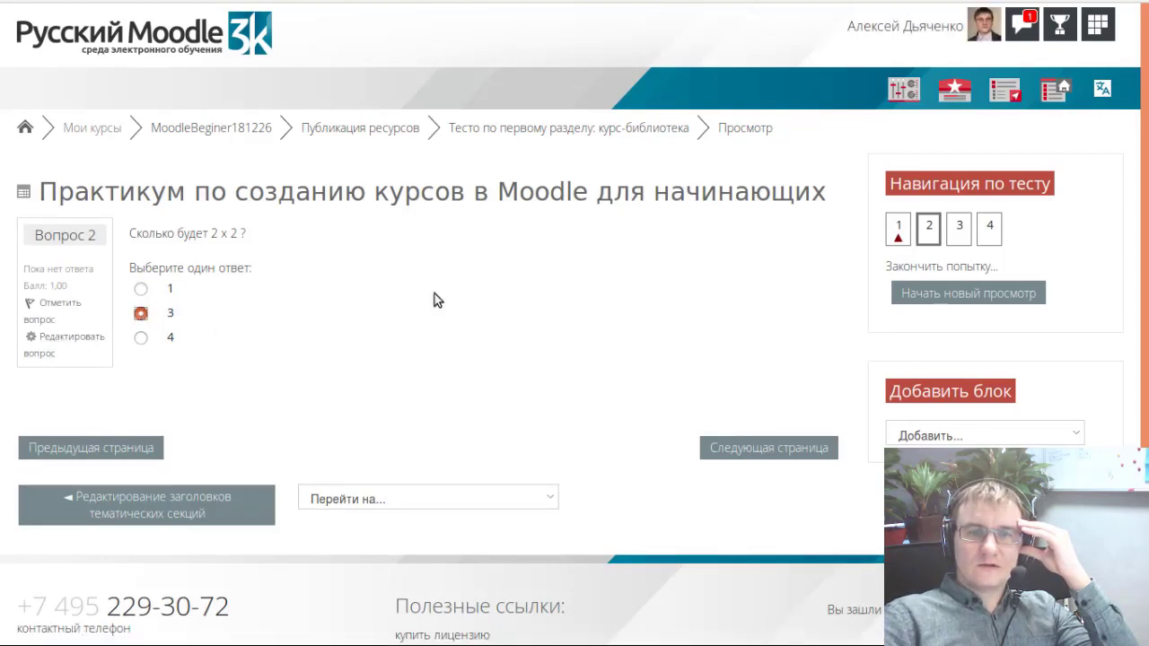
- Rearrange the motorcycle actions in ordering question 3 of the preview and go to question 4
left_click(967, 233)
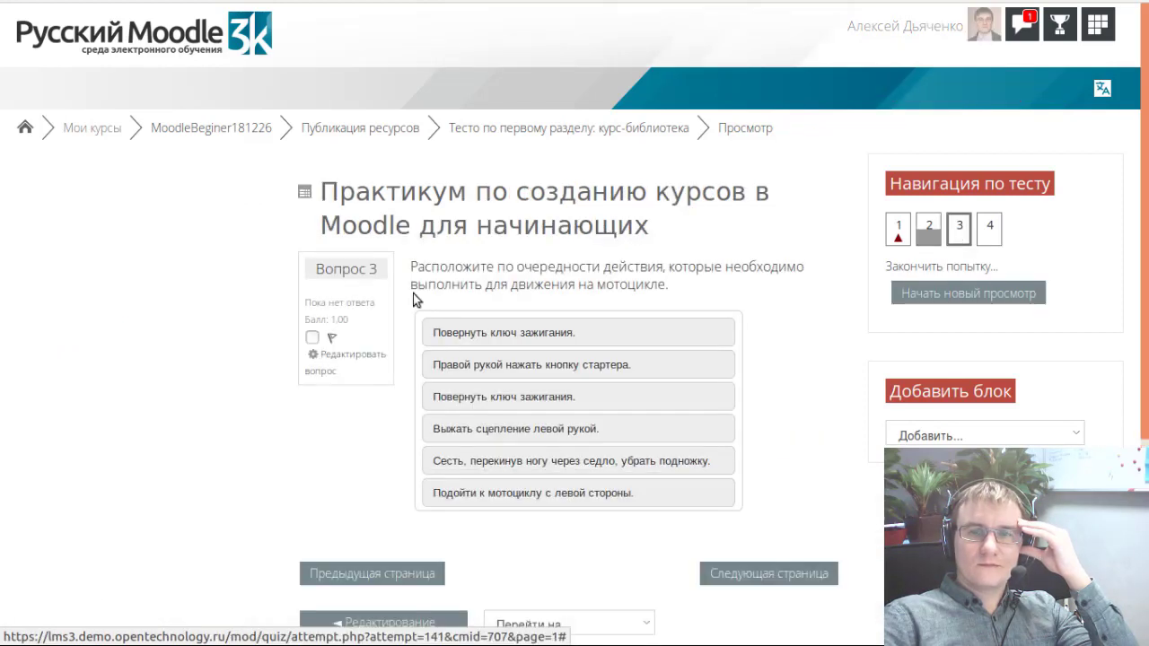
scroll(436, 297, "down", 3)
left_click_drag(471, 246, 467, 161)
left_click_drag(350, 107, 329, 160)
left_click(991, 47)
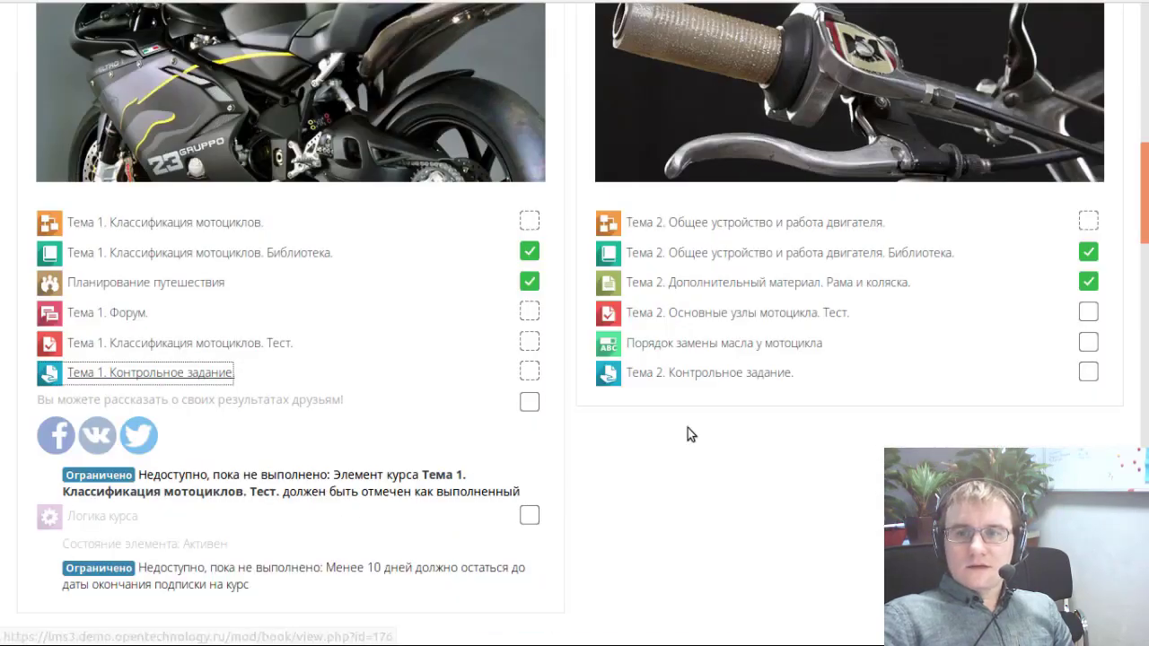
- Open the quiz "Тема 2. Основные узлы мотоцикла. Тест." in the motorcycle course and continue its last attempt
left_click(700, 320)
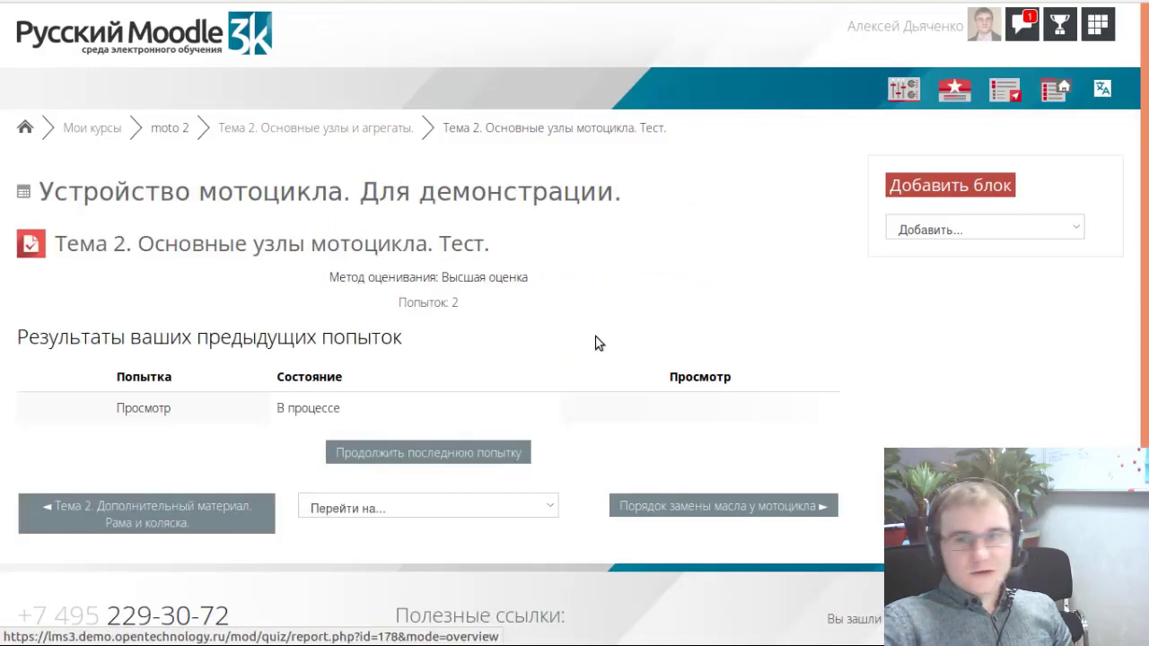
scroll(586, 331, "down", 3)
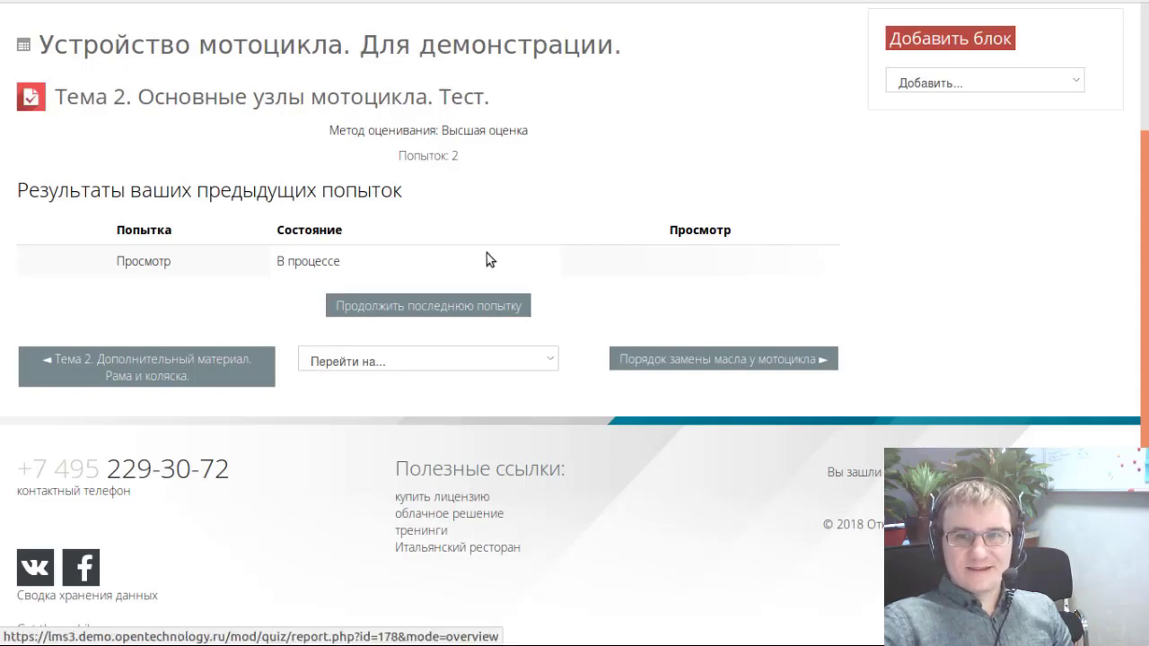
left_click(455, 313)
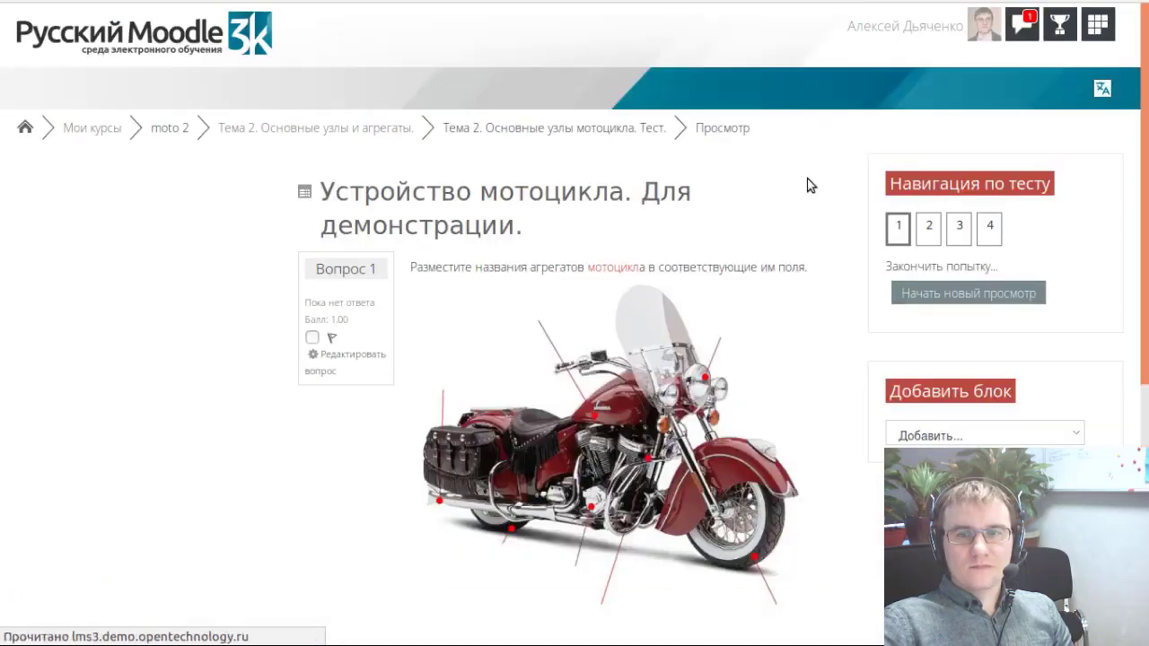
scroll(796, 190, "down", 2)
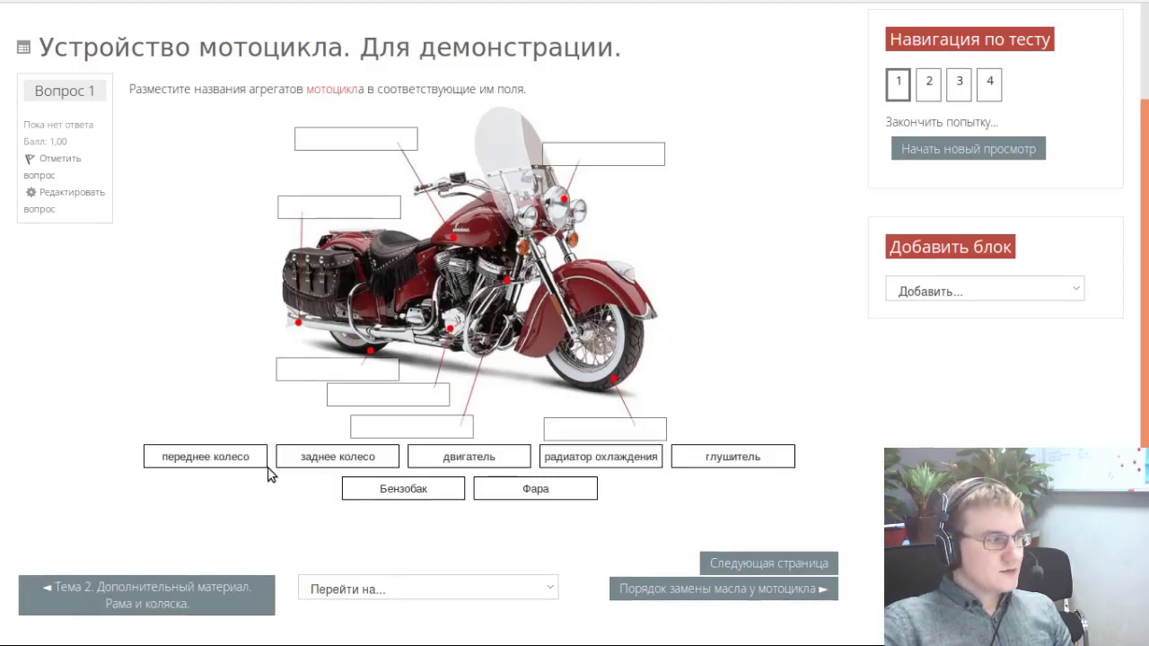
- Place "переднее колесо" at the headlight, "заднее колесо" at the fuel tank, "Бензобак" at the exhaust tip and "Фара" at the front wheel
left_click_drag(221, 457, 595, 151)
left_click_drag(341, 457, 349, 139)
left_click_drag(382, 487, 325, 211)
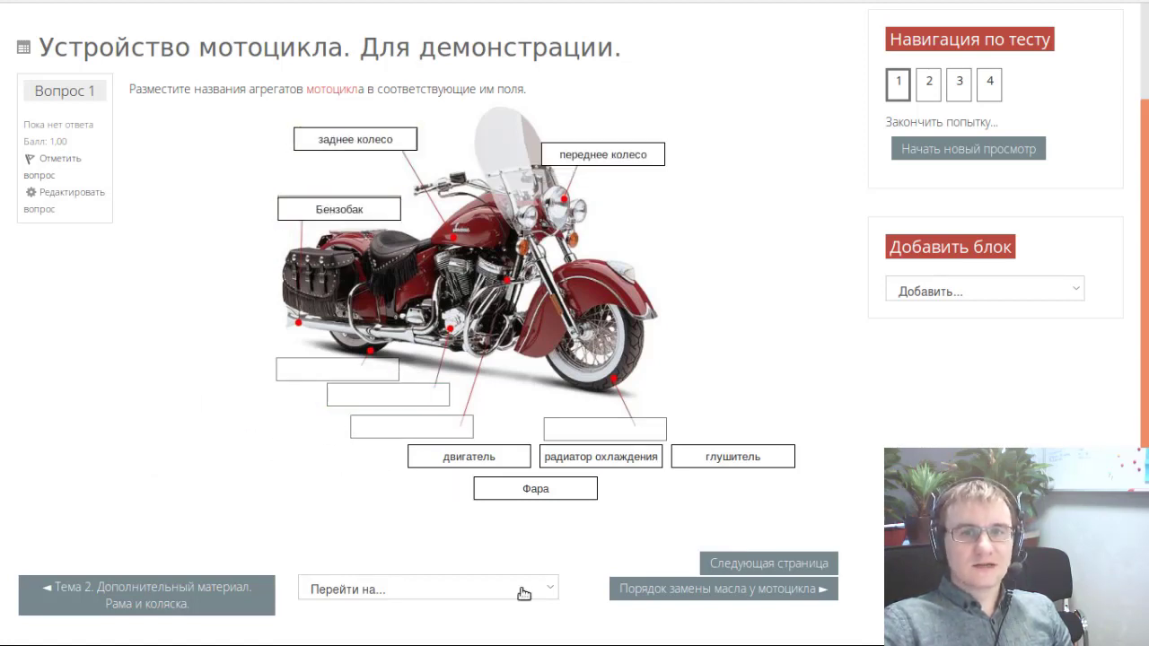
left_click_drag(535, 490, 603, 428)
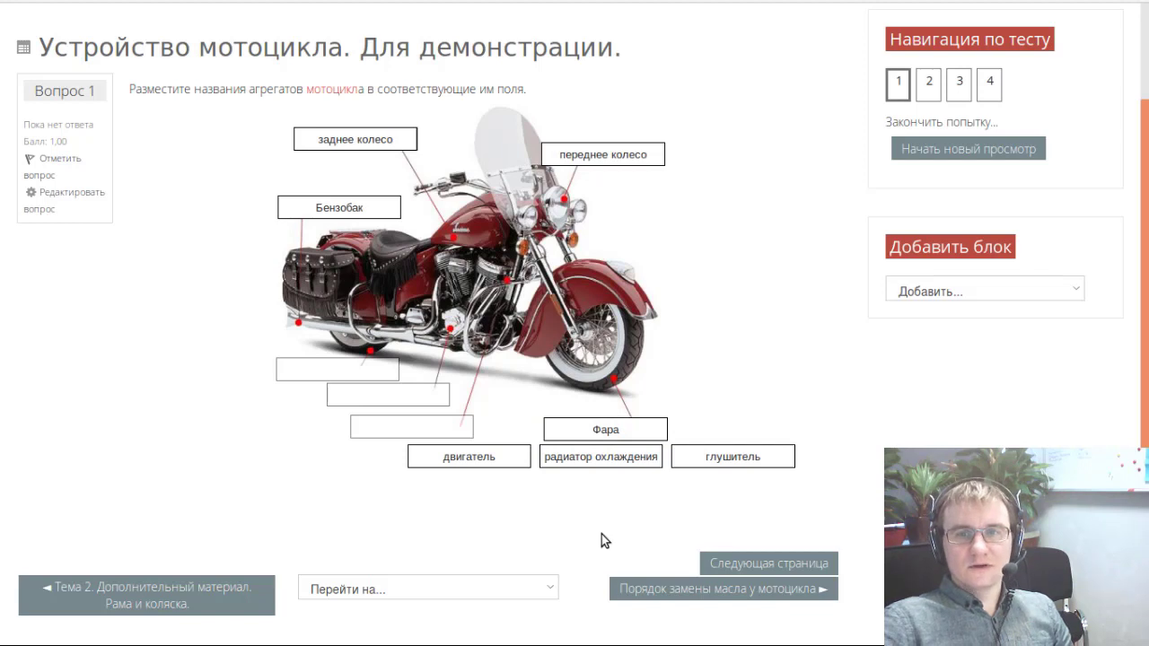
- Return to the course moto 2 and turn off its editing mode
scroll(602, 534, "up", 1)
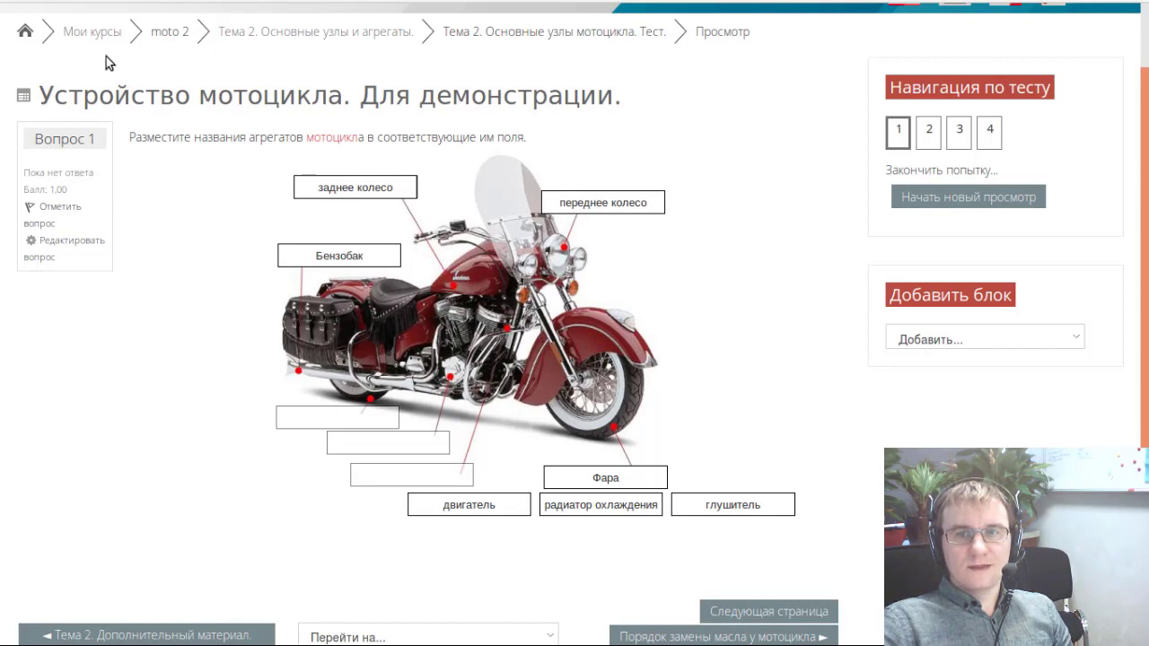
left_click(170, 38)
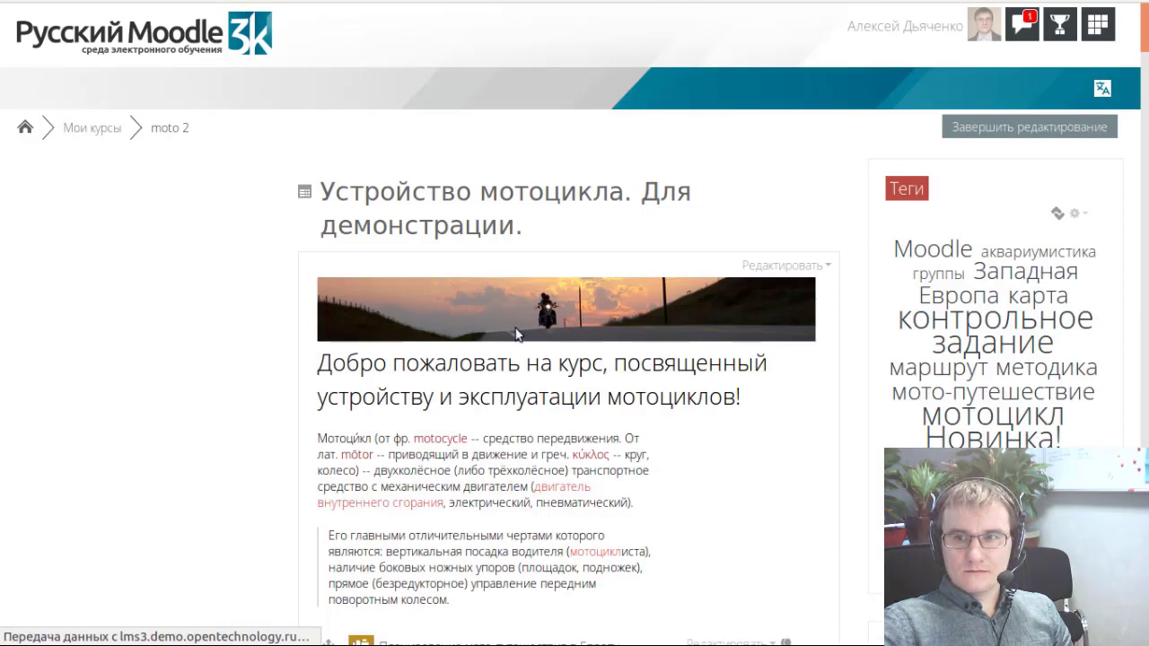
left_click(996, 129)
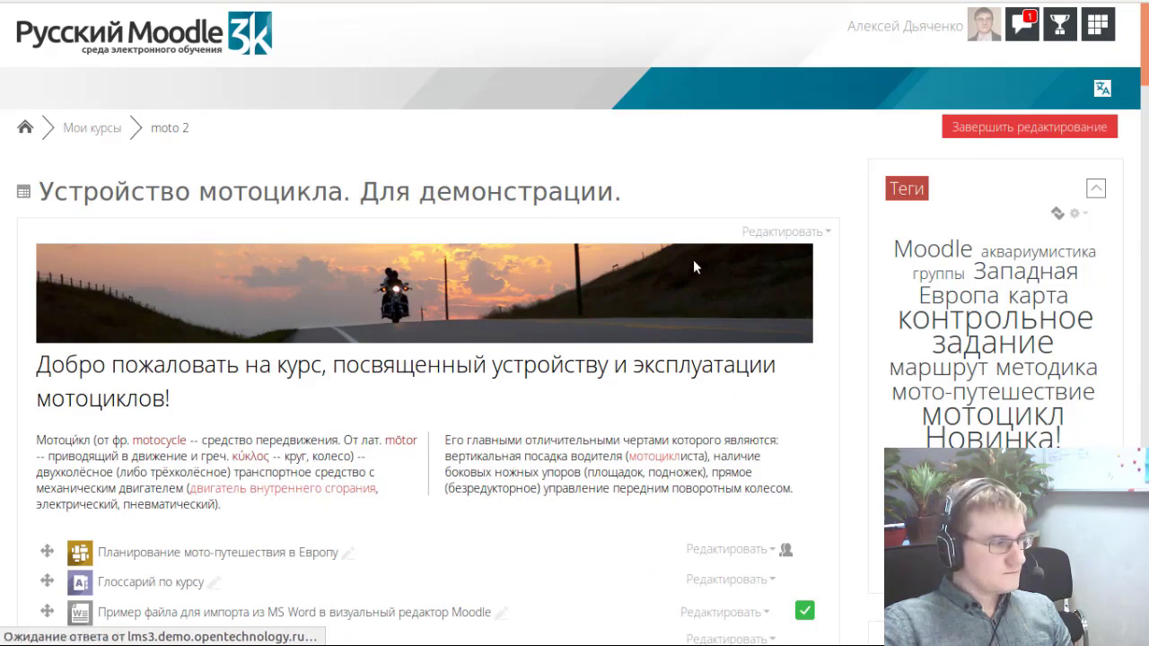
scroll(578, 275, "down", 10)
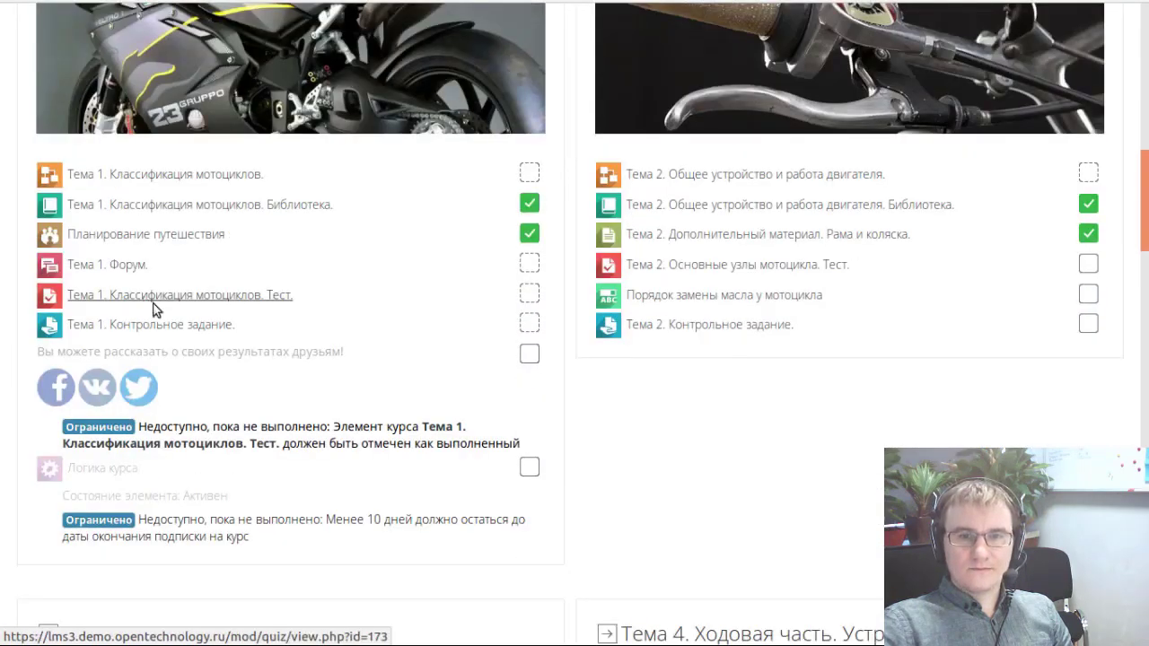
- Open the attempts report of the quiz "Тема 1. Классификация мотоциклов. Тест." and examine the participants' grades and per-question marks
left_click(153, 303)
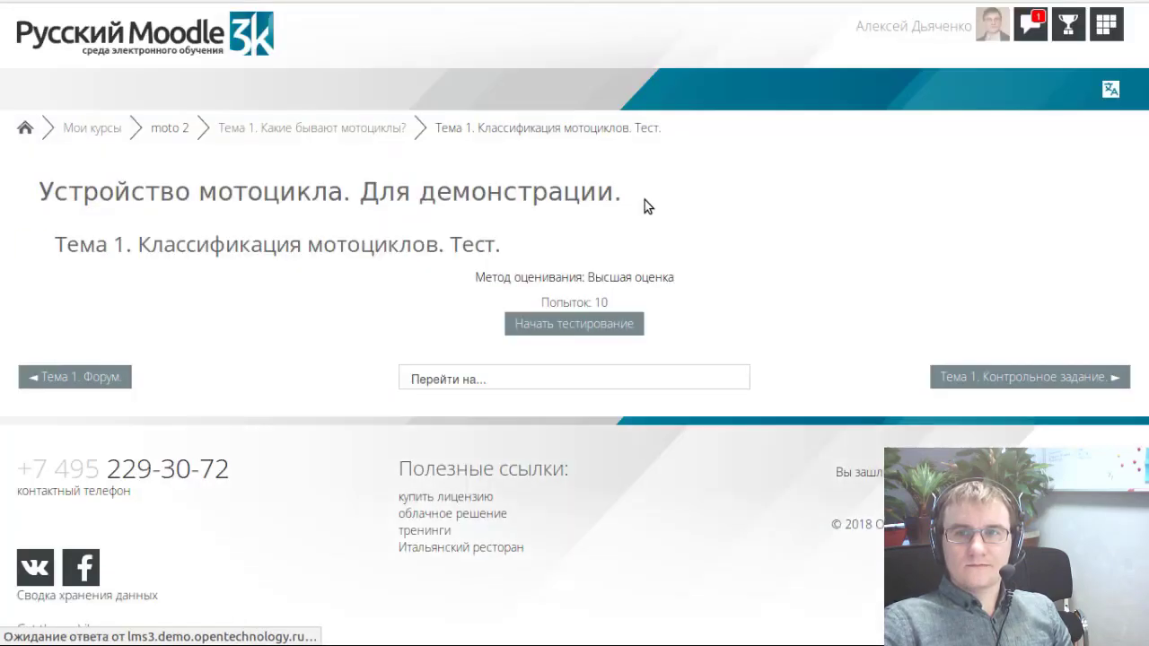
left_click(565, 303)
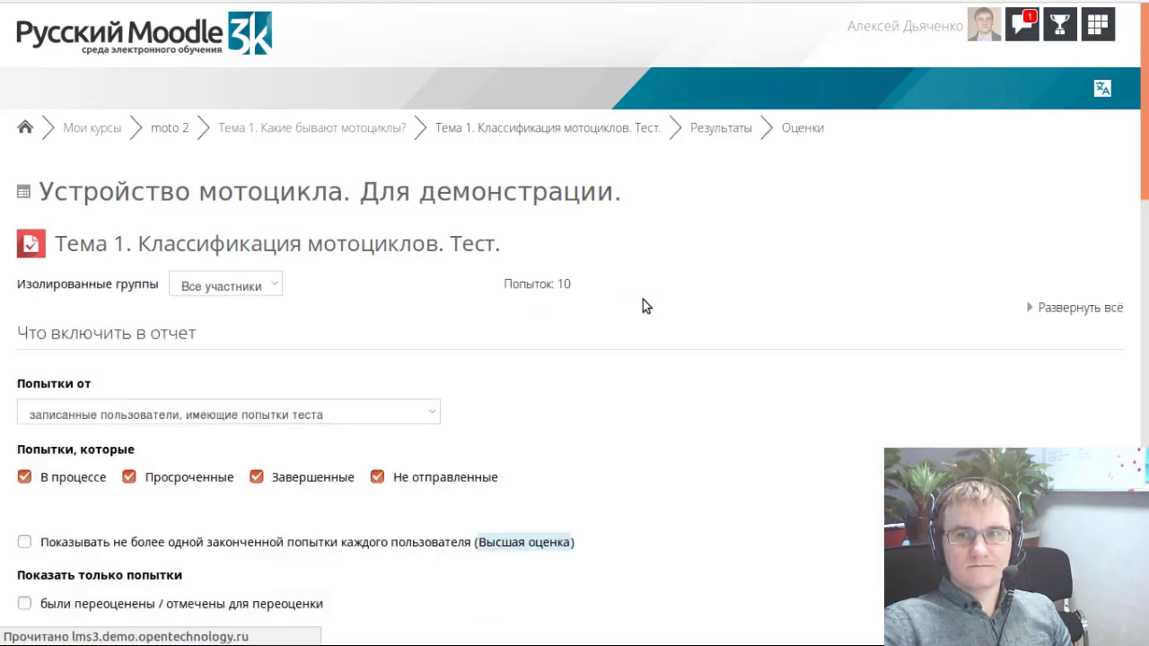
scroll(574, 310, "down", 10)
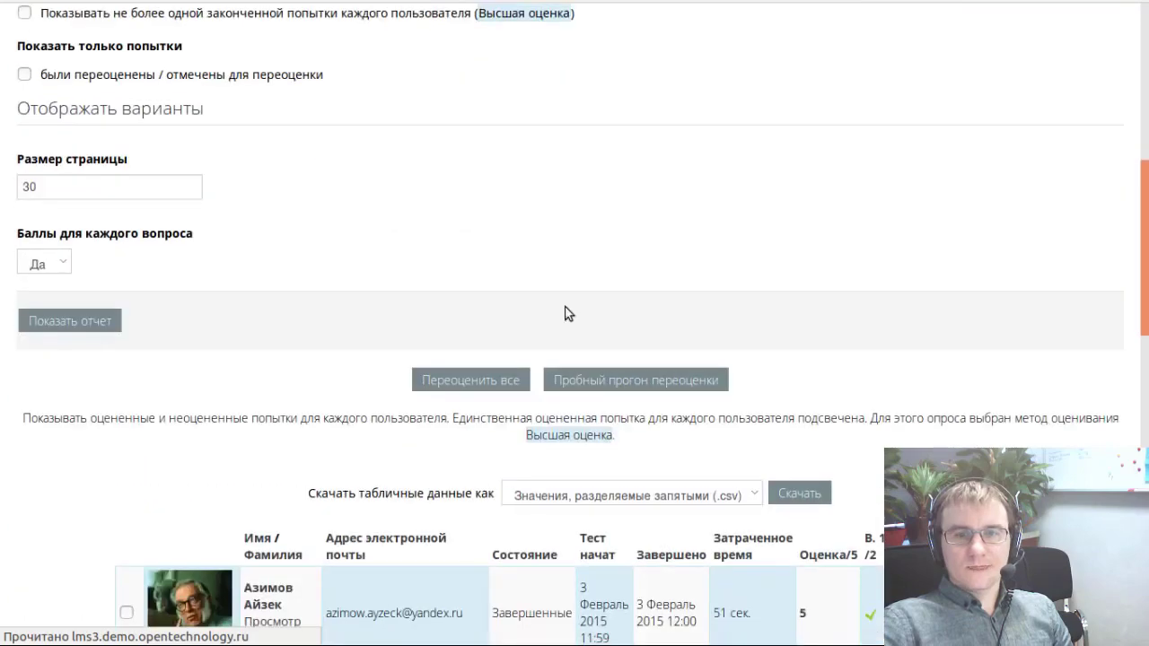
scroll(566, 310, "down", 5)
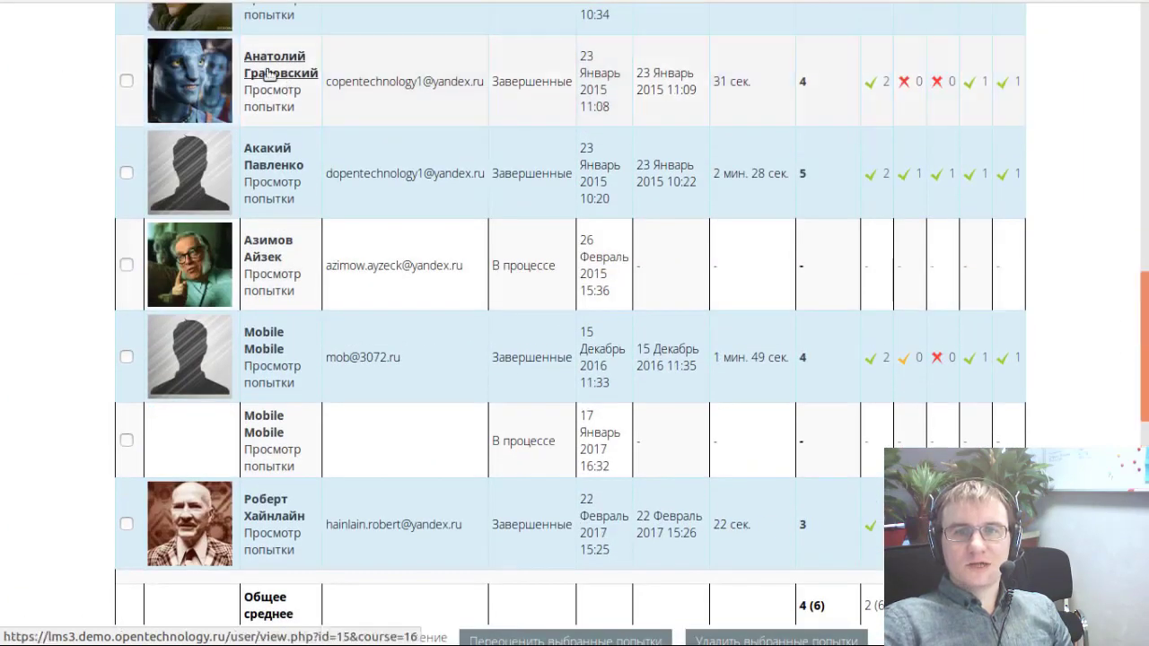
scroll(241, 117, "up", 2)
scroll(269, 144, "up", 1)
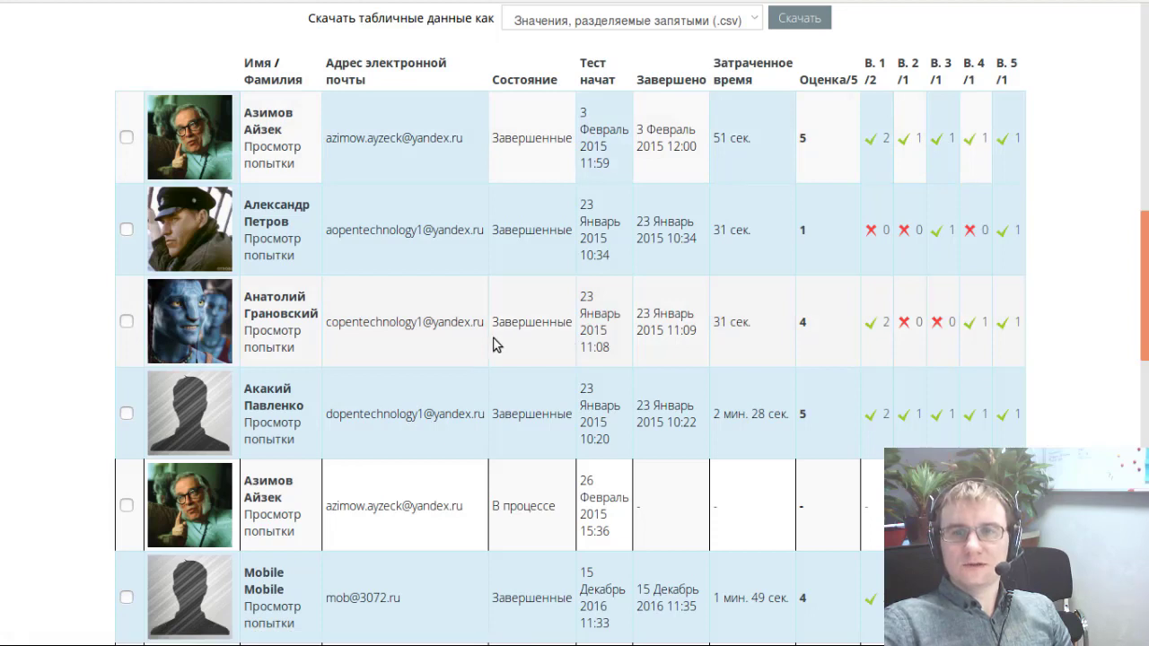
- Open the first listed attempt in the report and examine its summary, answers and feedback
left_click(274, 161)
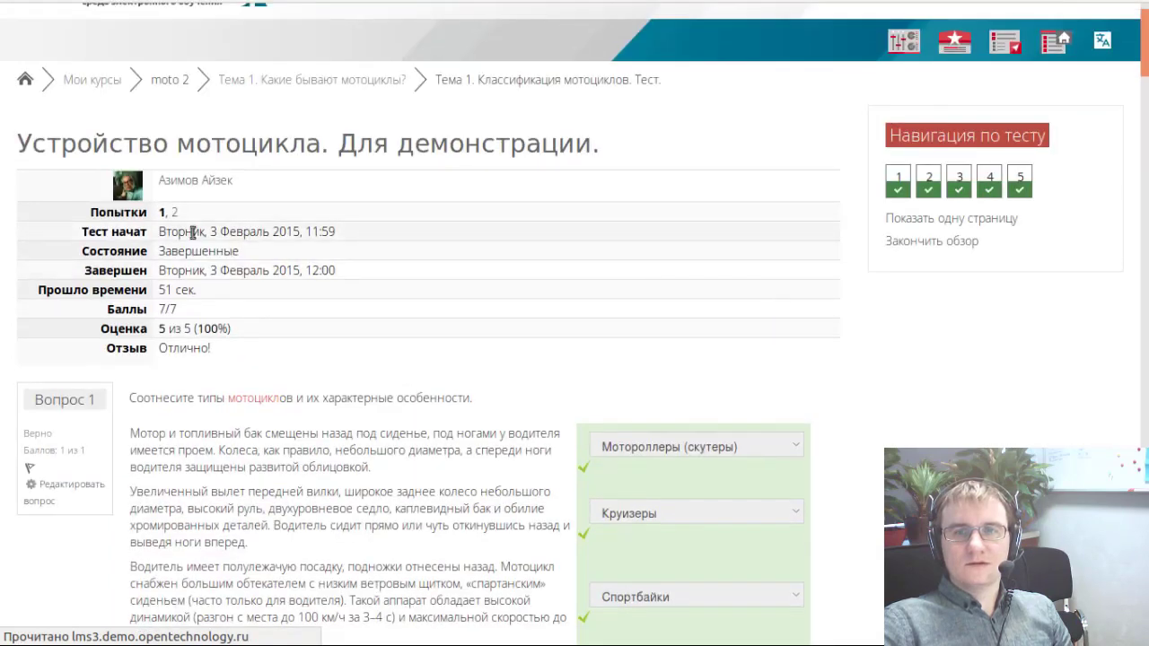
scroll(161, 242, "down", 3)
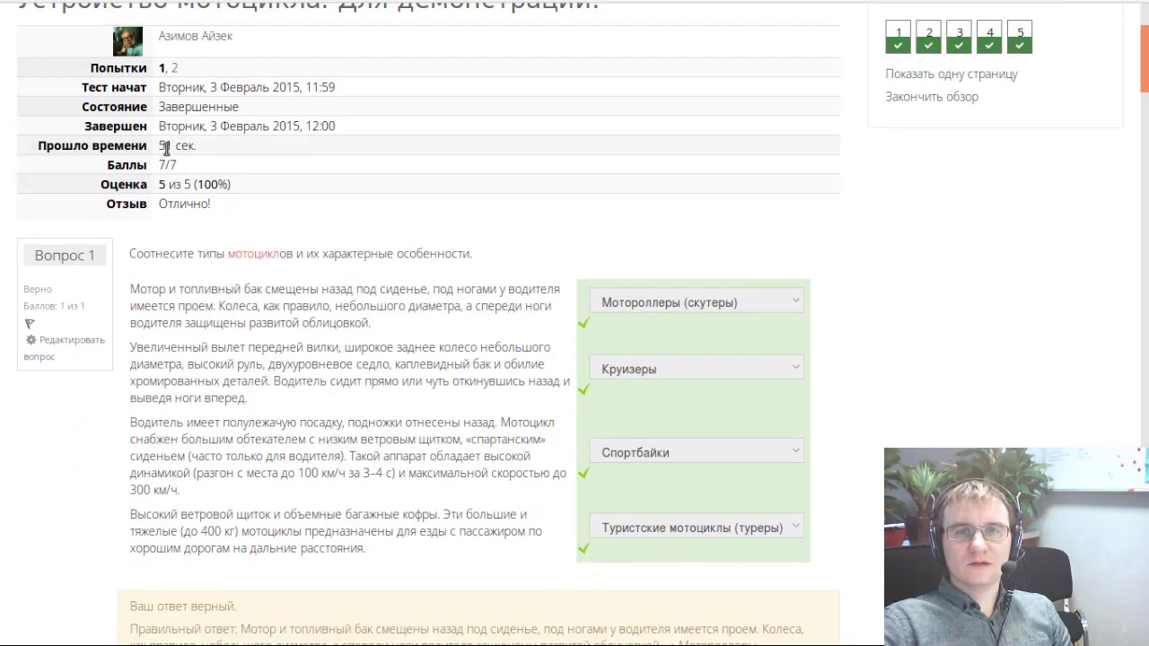
scroll(399, 135, "down", 10)
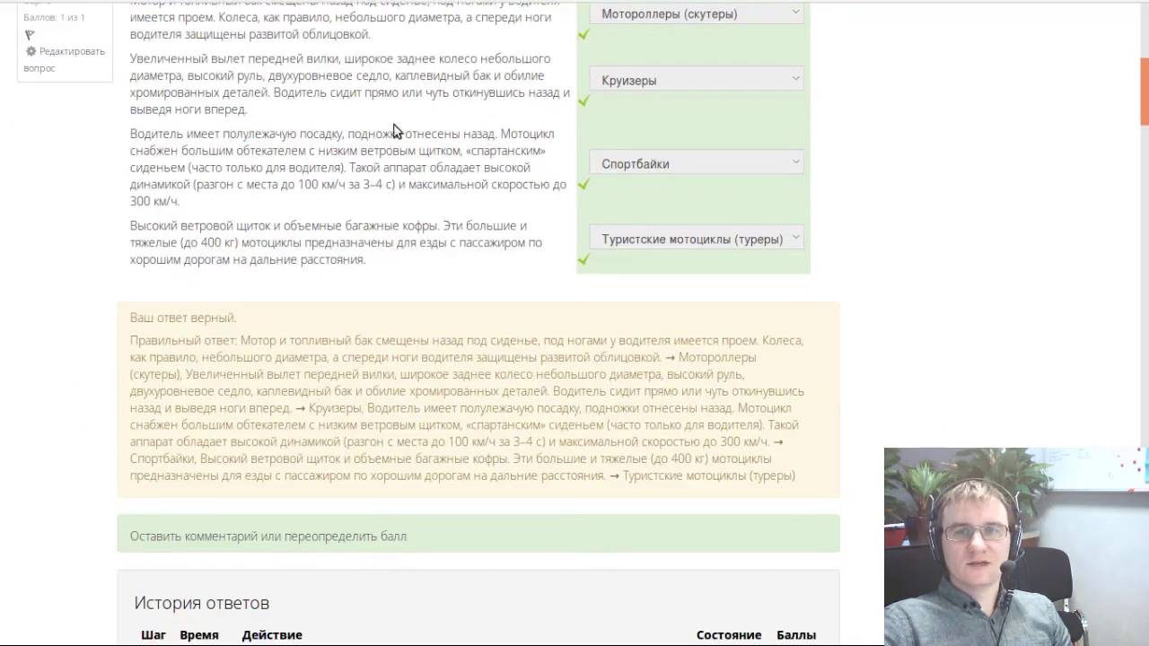